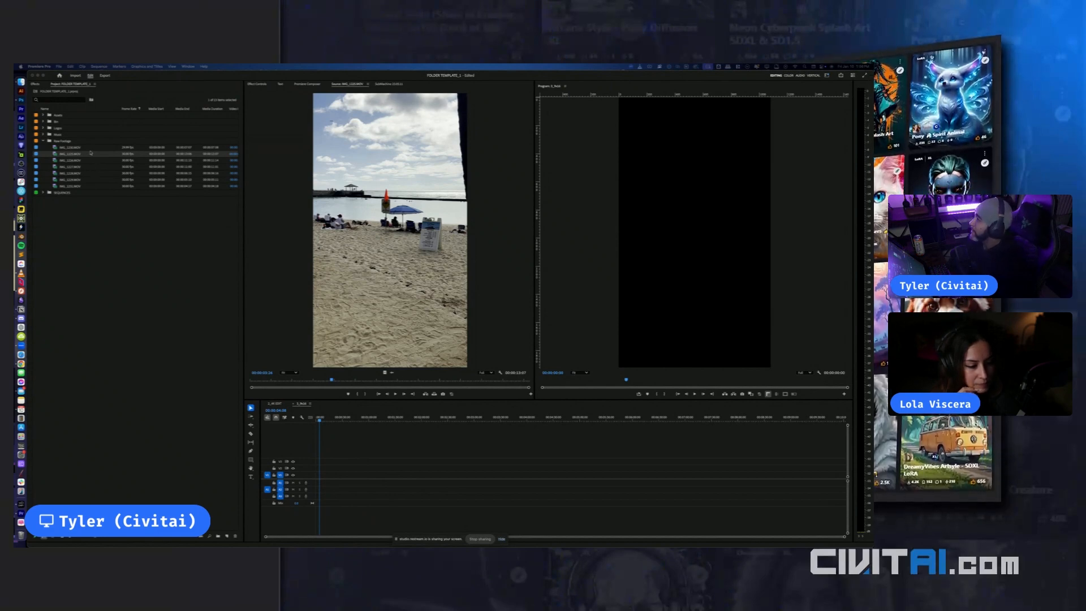
# Preview the first four raw footage clips in the source monitor, scrubbing through the street and beach shots
pyautogui.doubleClick(70, 147)
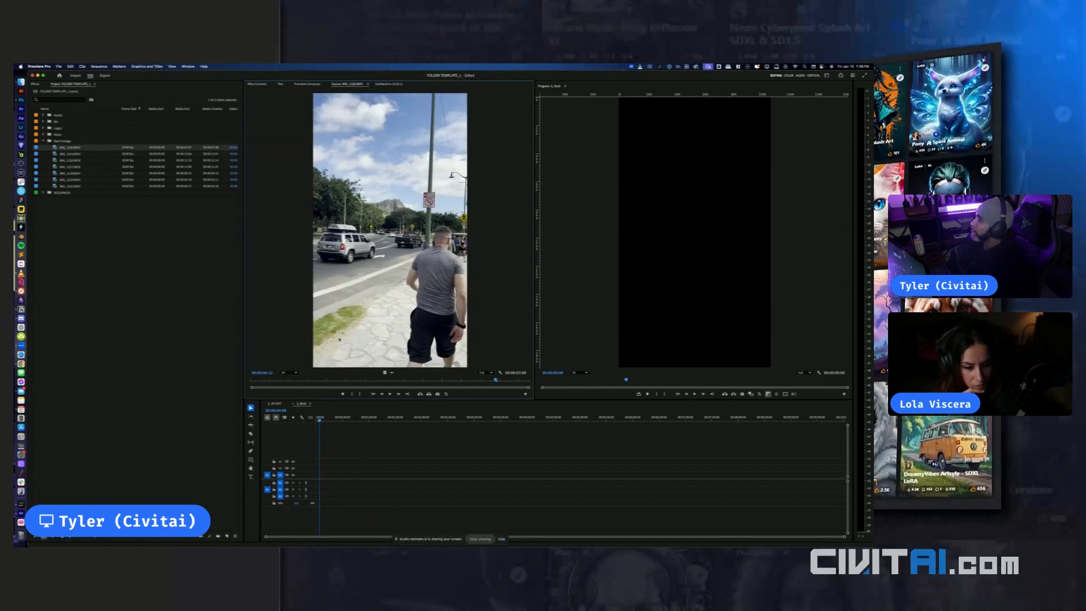
pyautogui.click(429, 380)
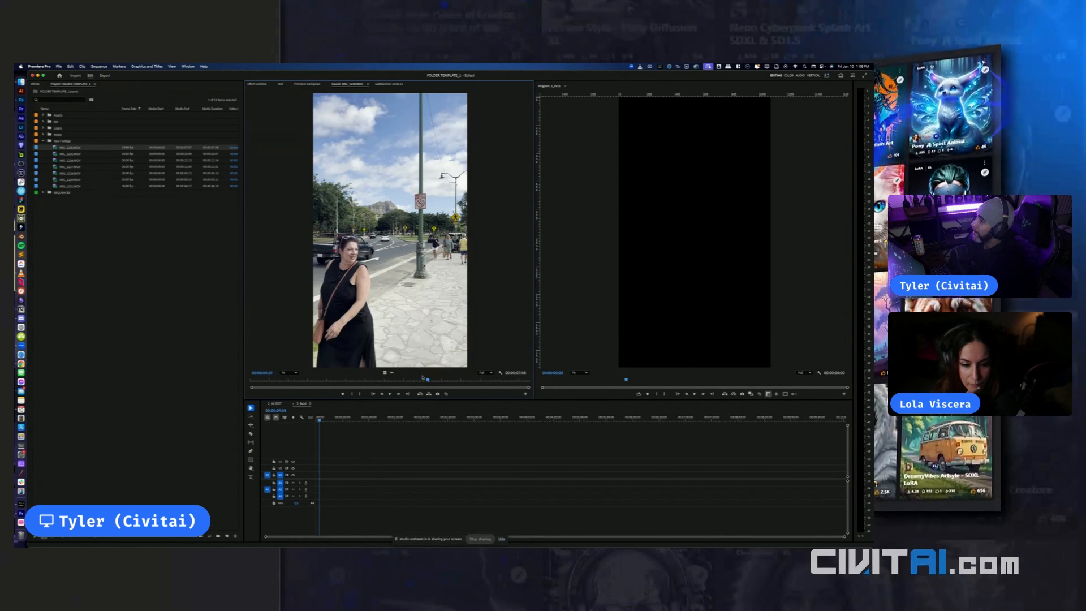
pyautogui.press('space')
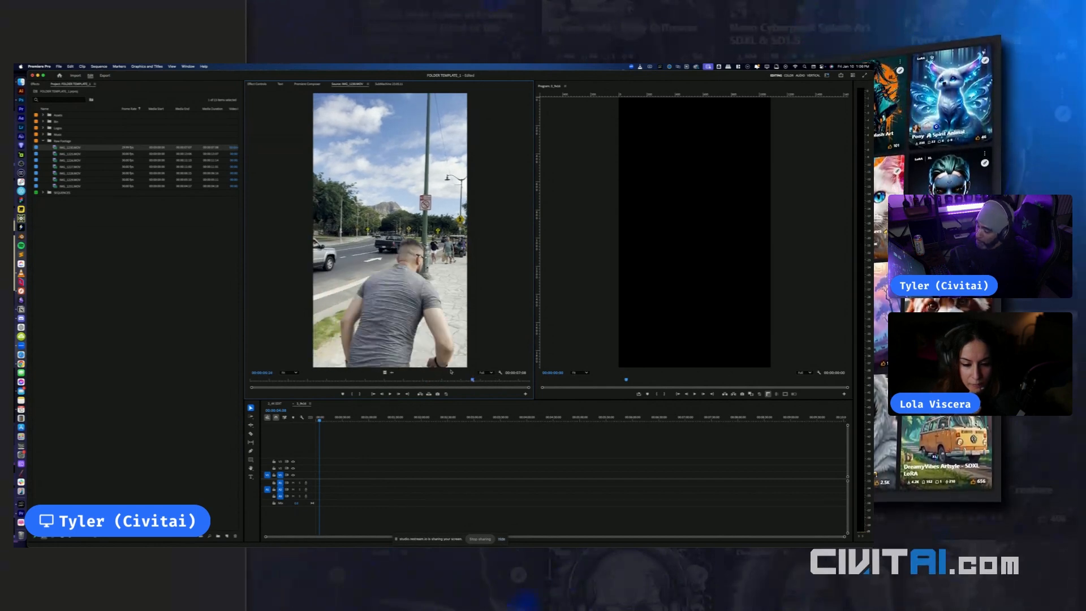
pyautogui.doubleClick(108, 153)
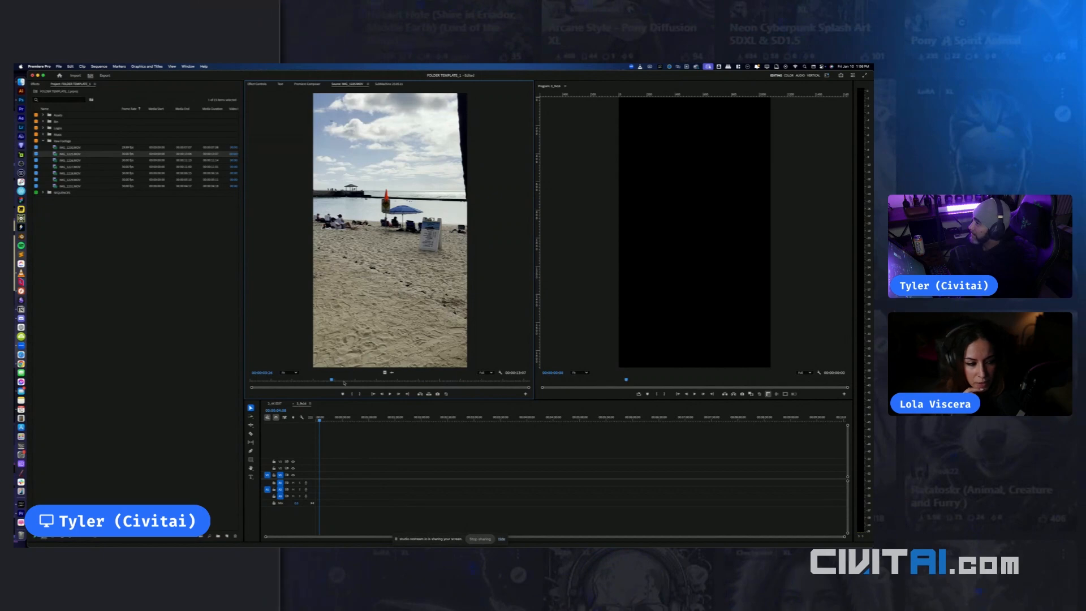
pyautogui.moveTo(344, 381); pyautogui.dragTo(420, 408)
pyautogui.doubleClick(104, 161)
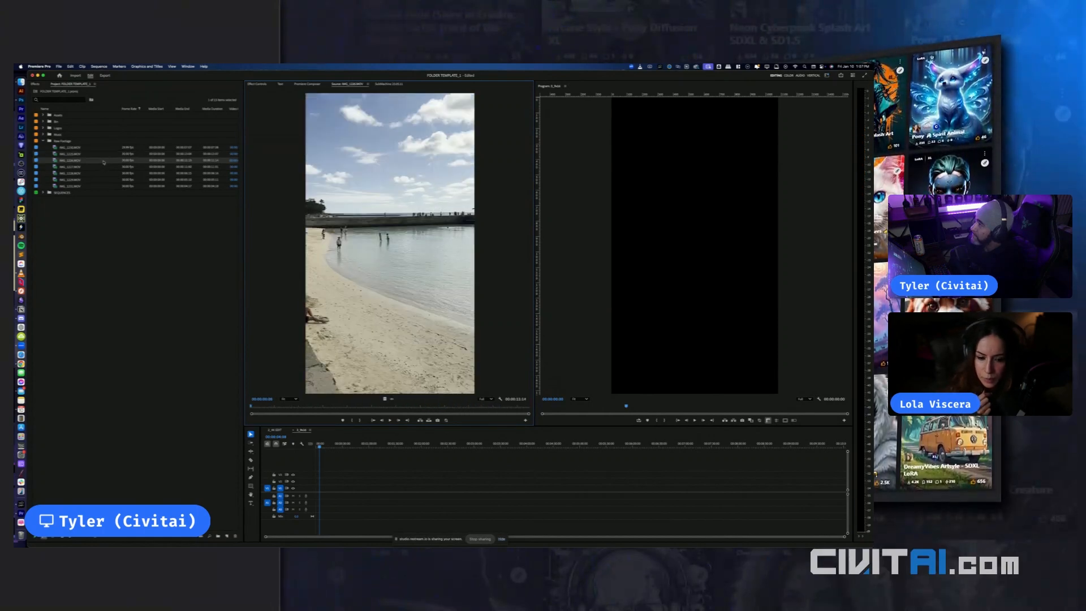
pyautogui.moveTo(321, 405); pyautogui.dragTo(409, 407)
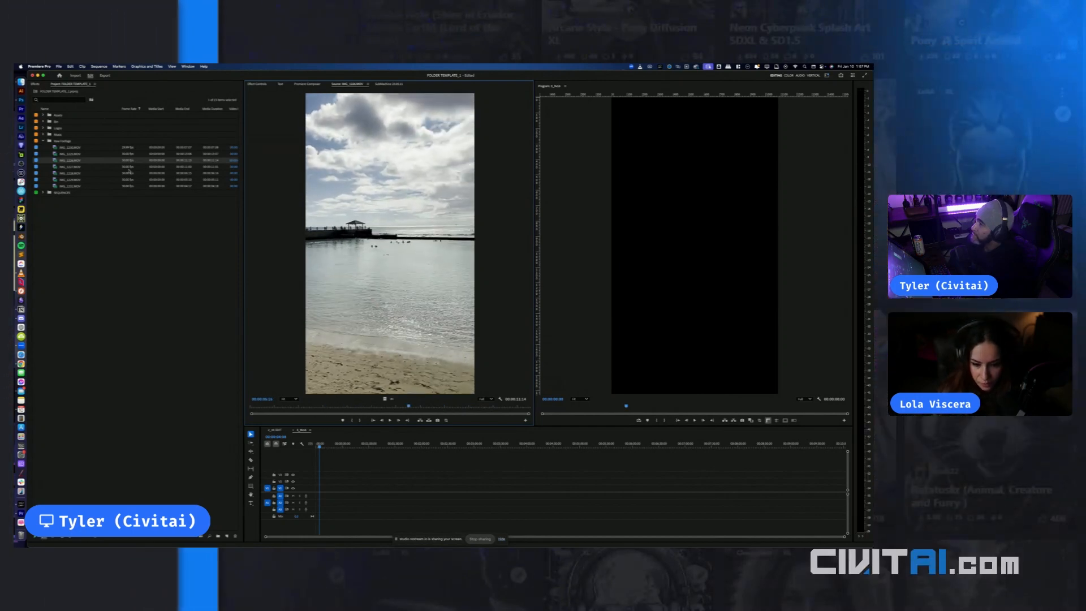
pyautogui.click(104, 167)
pyautogui.doubleClick(105, 169)
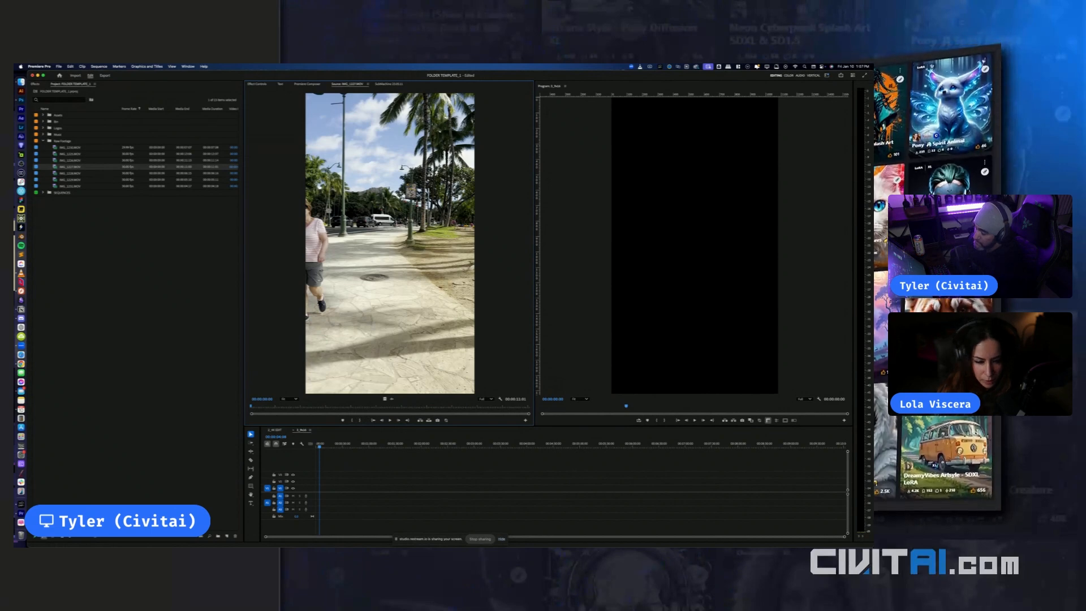
# Preview the remaining street clips in the raw footage bin and play the last one
pyautogui.click(394, 449)
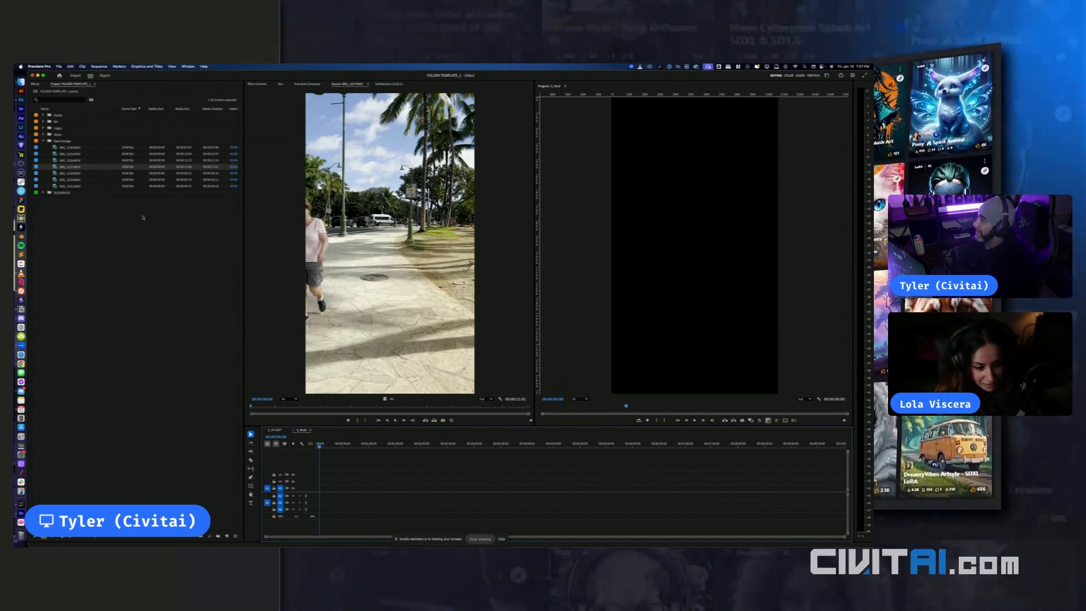
pyautogui.doubleClick(95, 175)
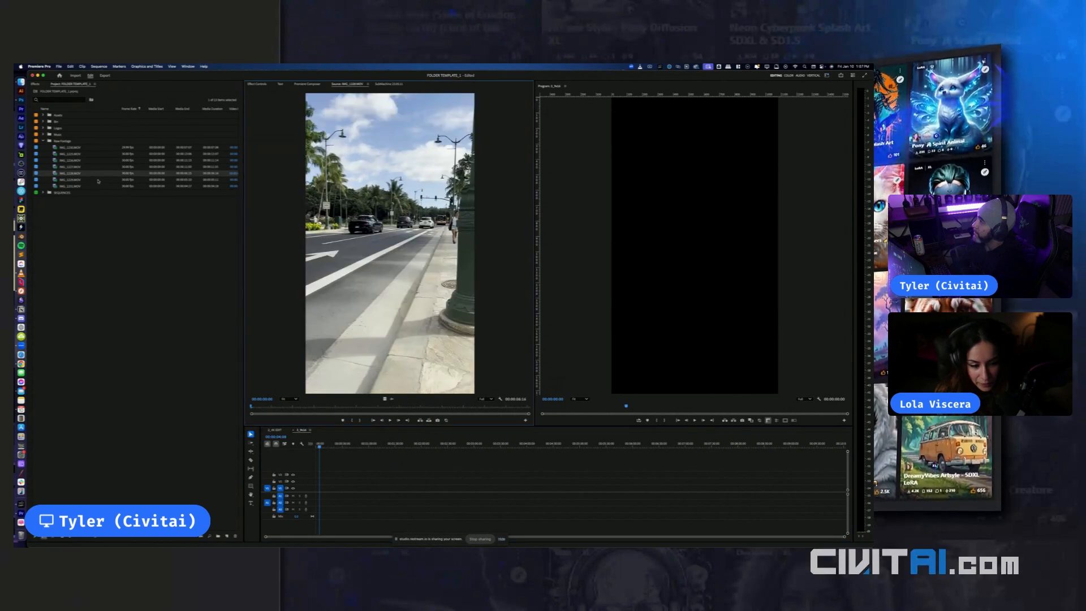
pyautogui.doubleClick(100, 179)
pyautogui.doubleClick(101, 185)
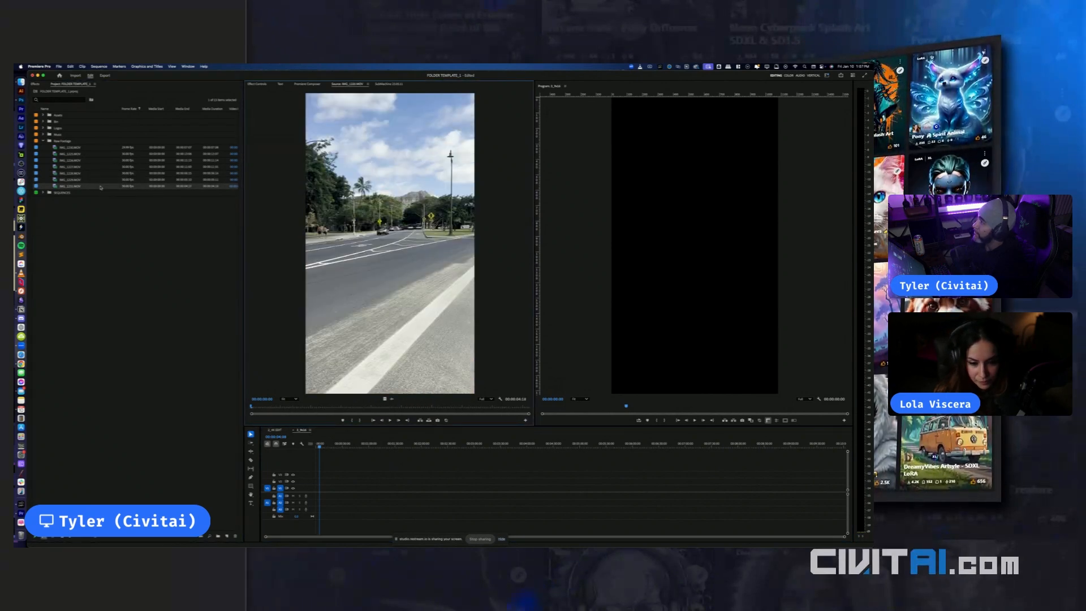
pyautogui.press('space')
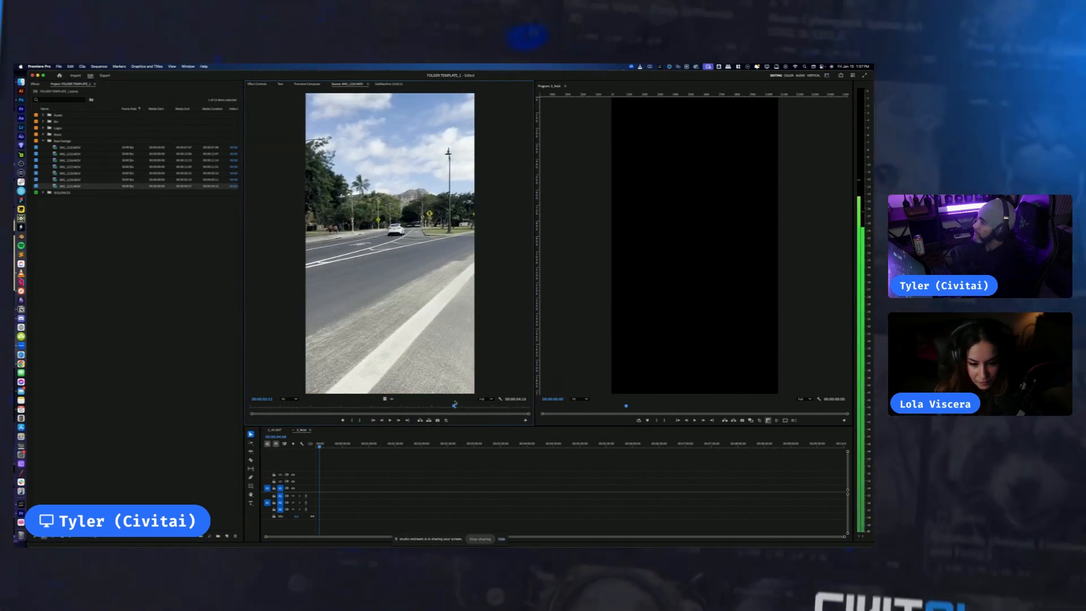
pyautogui.doubleClick(82, 180)
# Load the third raw footage clip and mark the source frame where the beach shot faces the pier pavilion
pyautogui.doubleClick(79, 161)
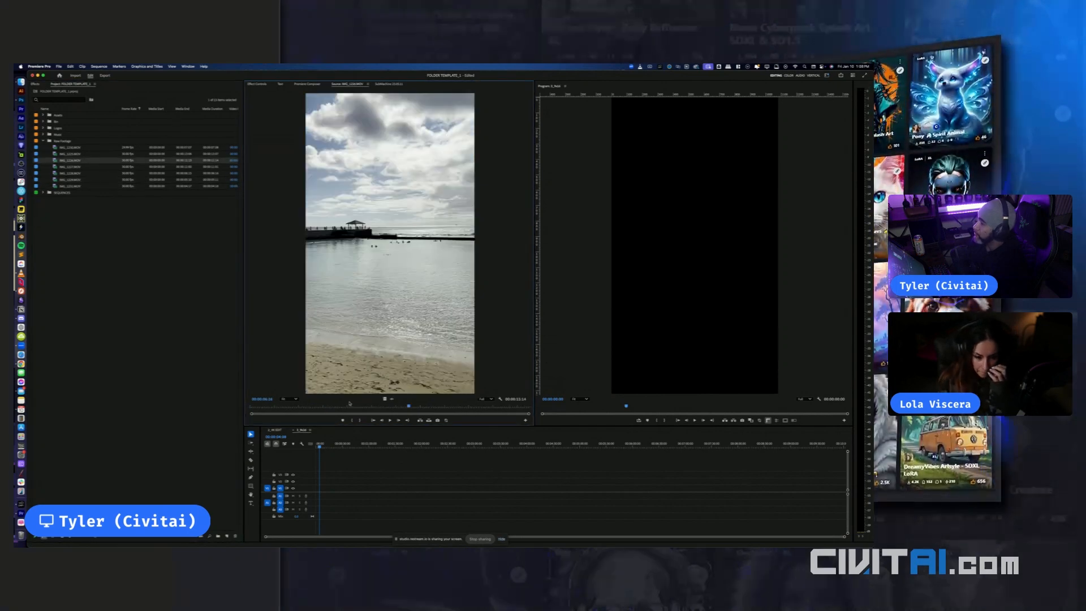
pyautogui.click(360, 406)
pyautogui.moveTo(361, 406)
pyautogui.mouseDown()
pyautogui.moveTo(396, 410)
pyautogui.moveTo(343, 412)
pyautogui.mouseUp()
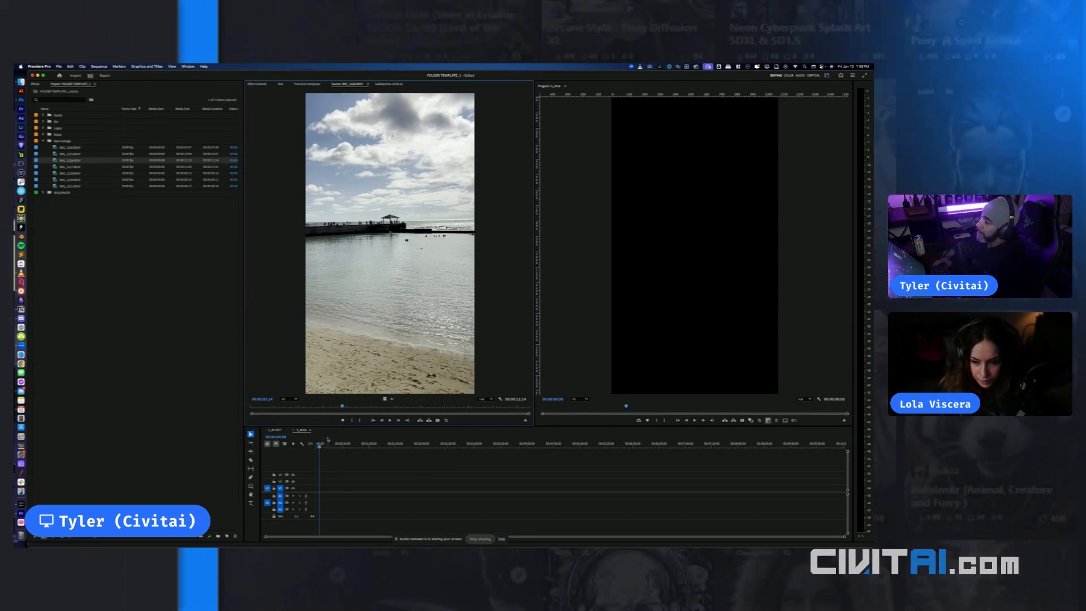
pyautogui.click(345, 444)
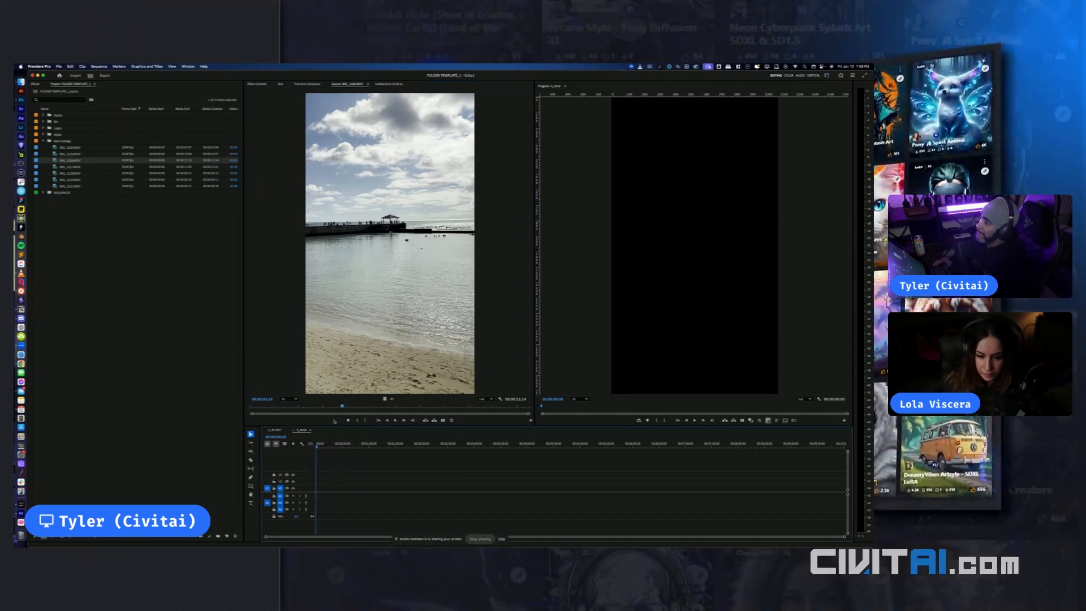
pyautogui.moveTo(342, 407); pyautogui.dragTo(347, 407)
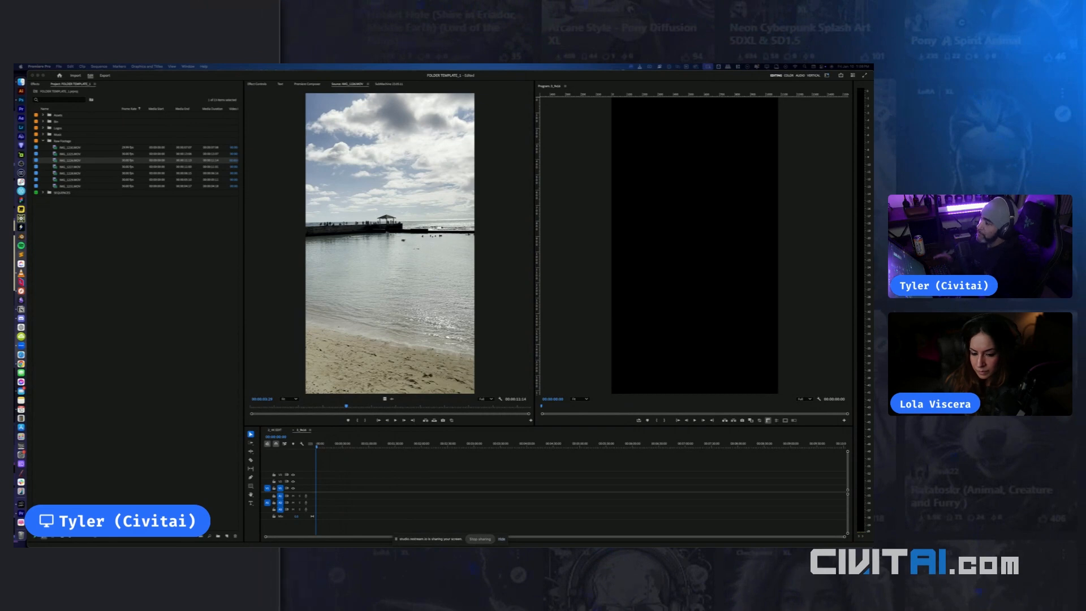
pyautogui.moveTo(345, 407); pyautogui.dragTo(242, 425)
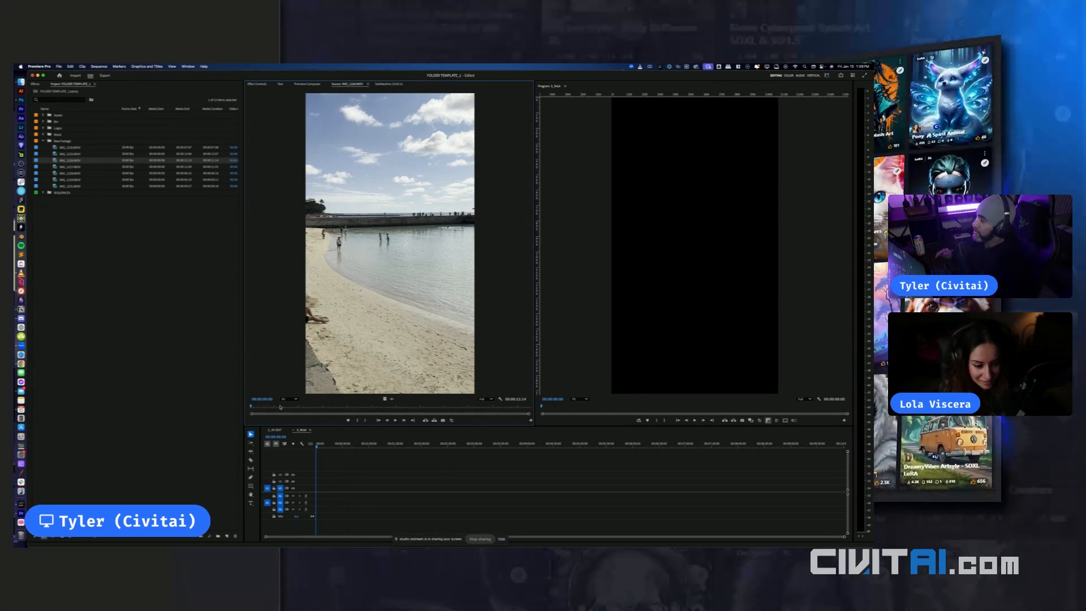
pyautogui.moveTo(253, 406); pyautogui.dragTo(347, 408)
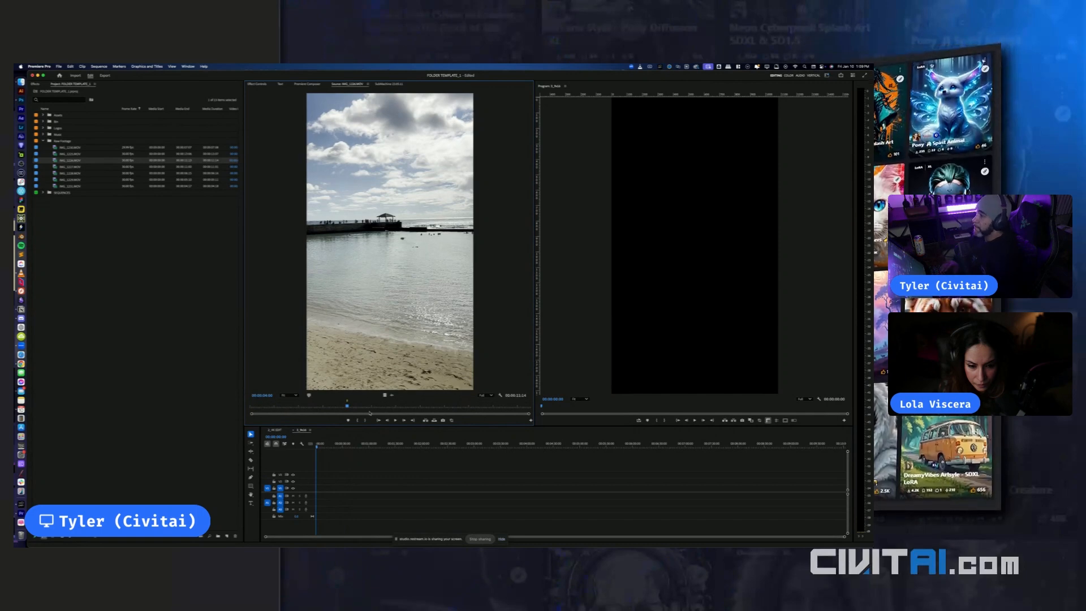
# Place the beach clip at the start of the vertical sequence, keeping the existing sequence settings
pyautogui.moveTo(390, 319); pyautogui.dragTo(314, 499)
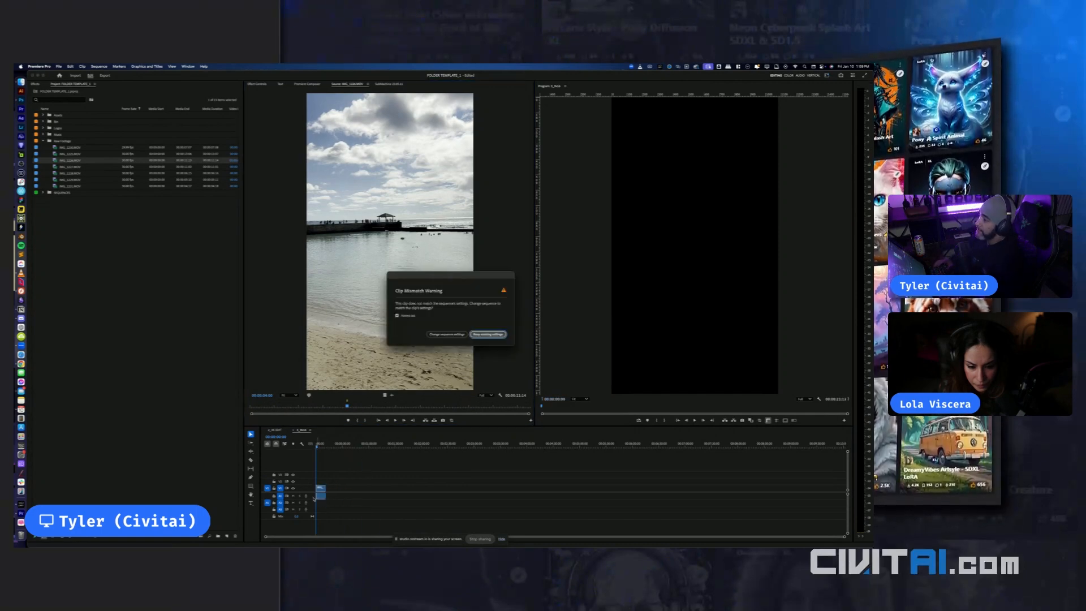
pyautogui.click(488, 334)
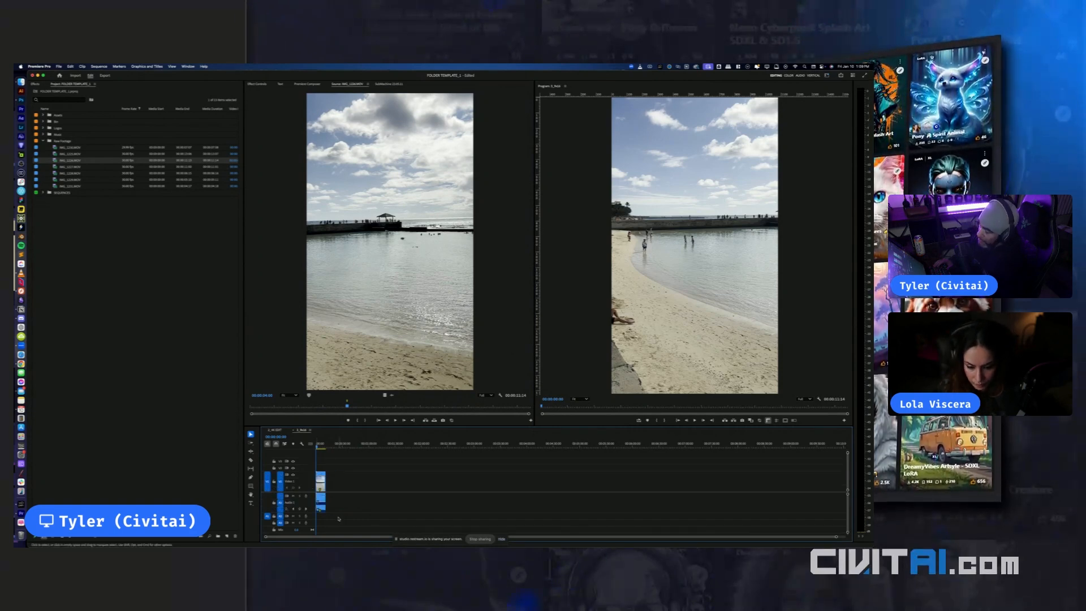
pyautogui.press('=')
pyautogui.press('=')
pyautogui.press('=')
pyautogui.press('=')
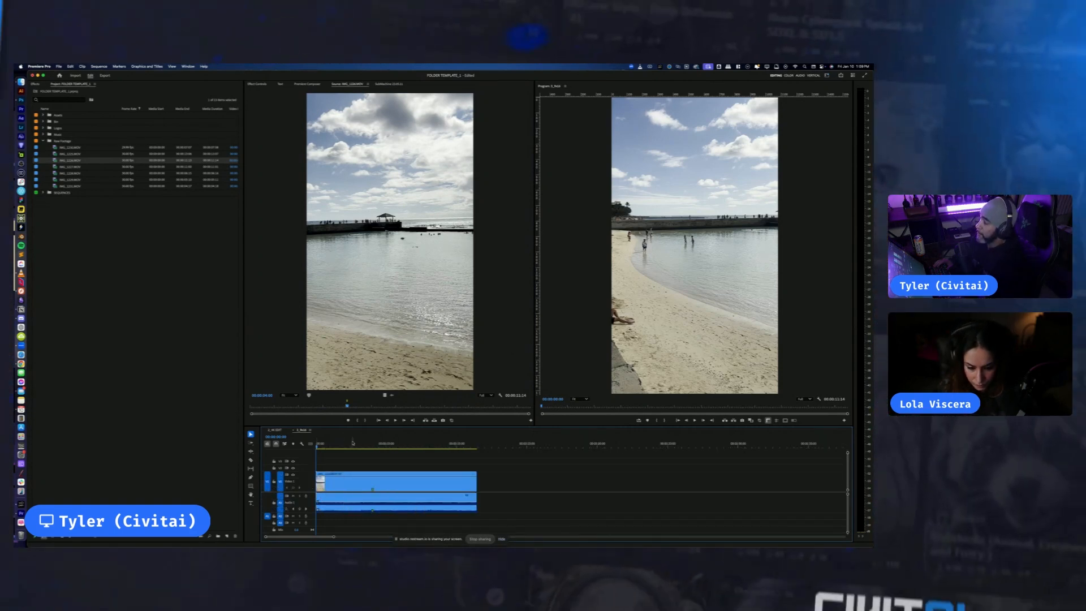
# Move the playhead past the beach clip's marker to 00:00:04:27 and mark that frame on the clip
pyautogui.click(352, 443)
pyautogui.moveTo(353, 443); pyautogui.dragTo(373, 446)
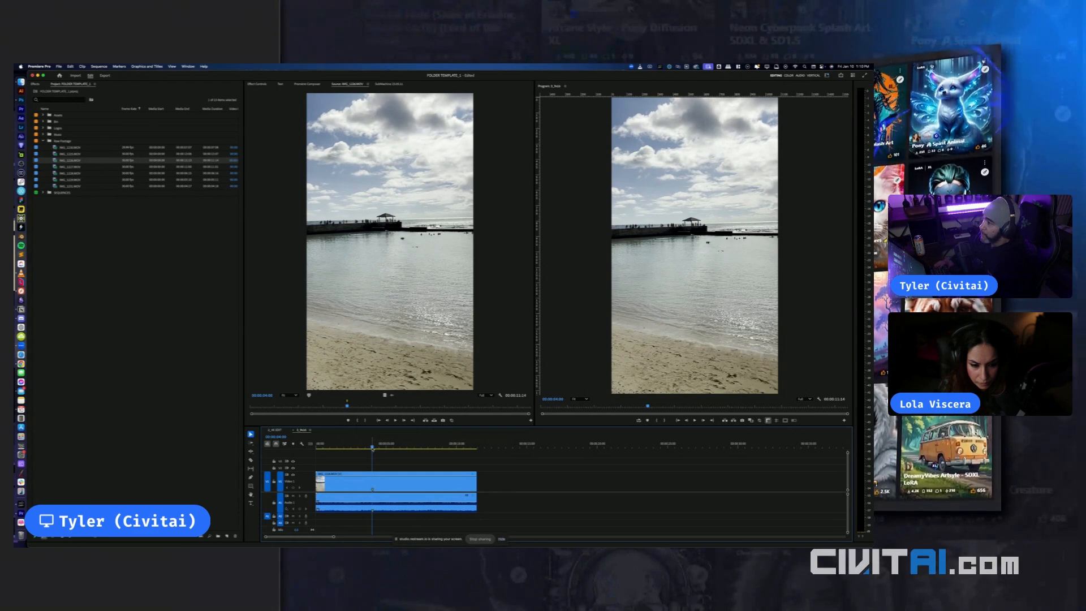
pyautogui.moveTo(372, 446); pyautogui.dragTo(385, 446)
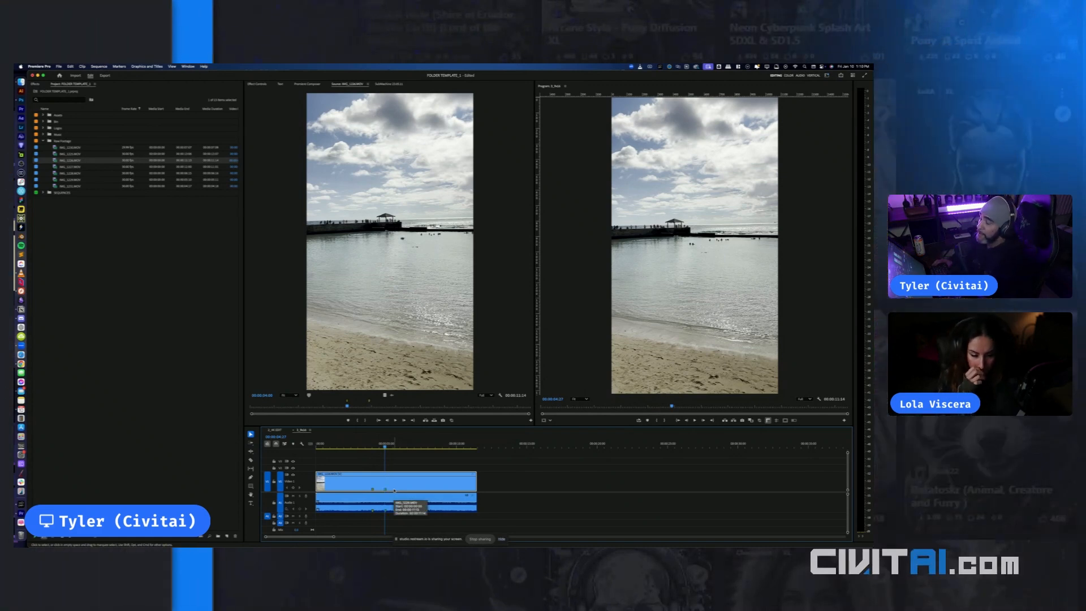
pyautogui.click(501, 540)
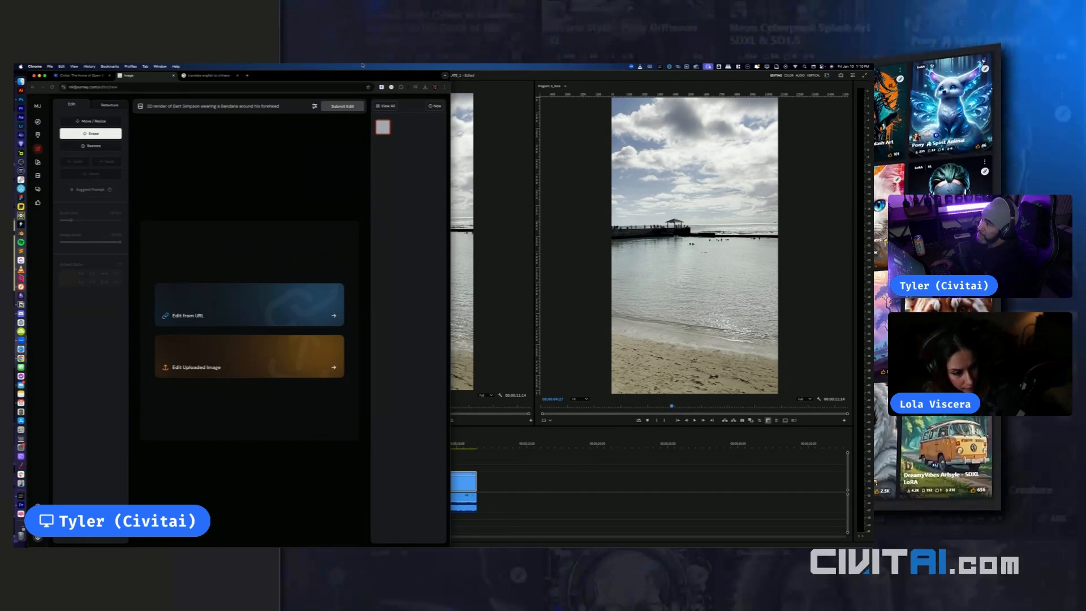
pyautogui.click(649, 504)
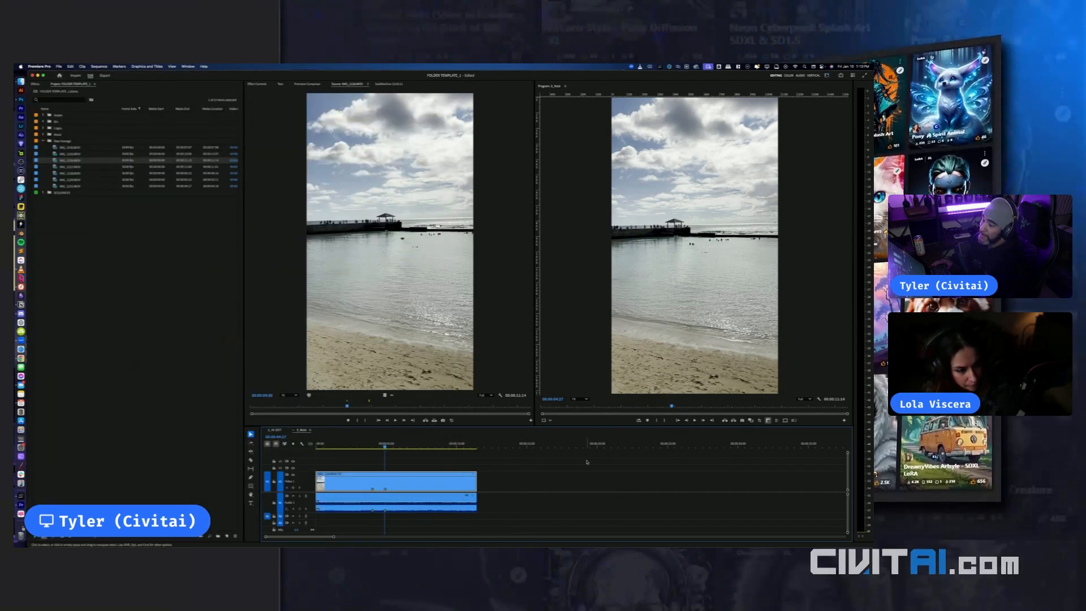
# Start exporting the current frame as a still and set its destination to the collab project's 2_PHOTO folder
pyautogui.click(743, 421)
pyautogui.click(488, 322)
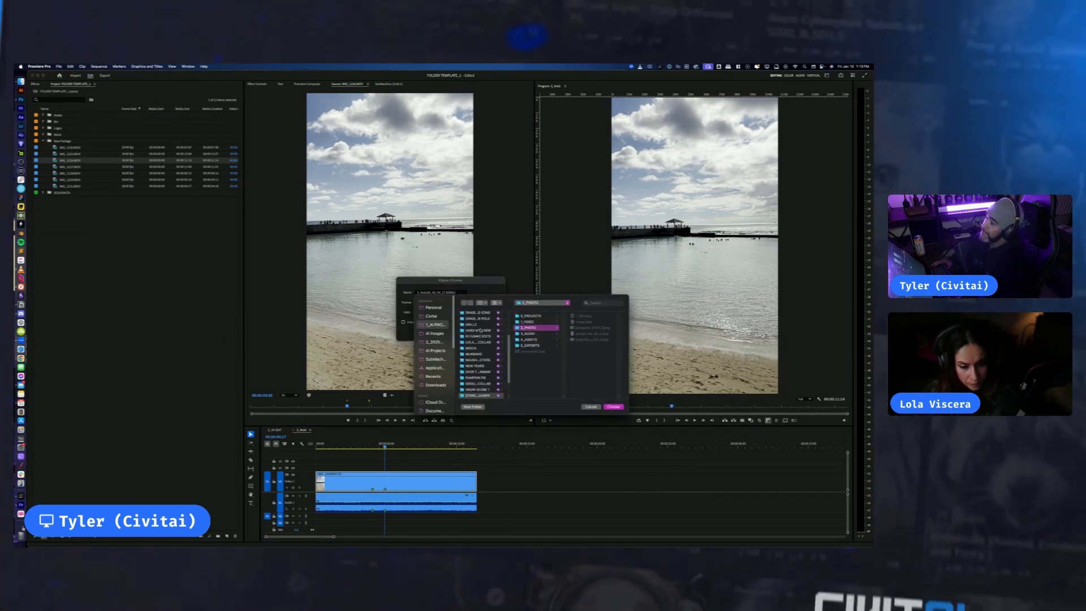
pyautogui.scroll(-1, 481, 344)
pyautogui.click(480, 340)
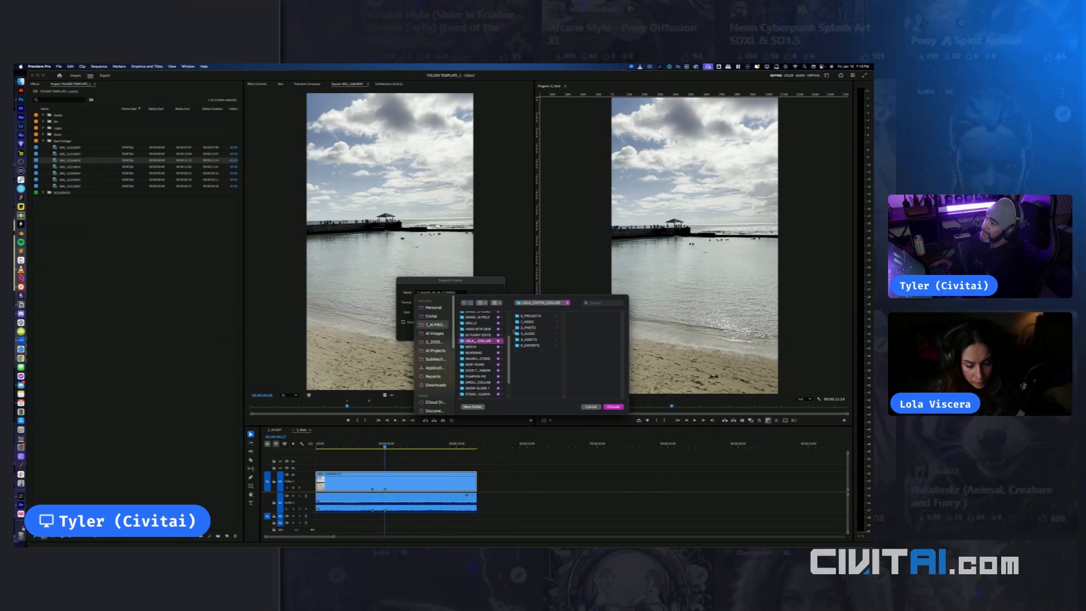
pyautogui.click(527, 328)
pyautogui.click(607, 406)
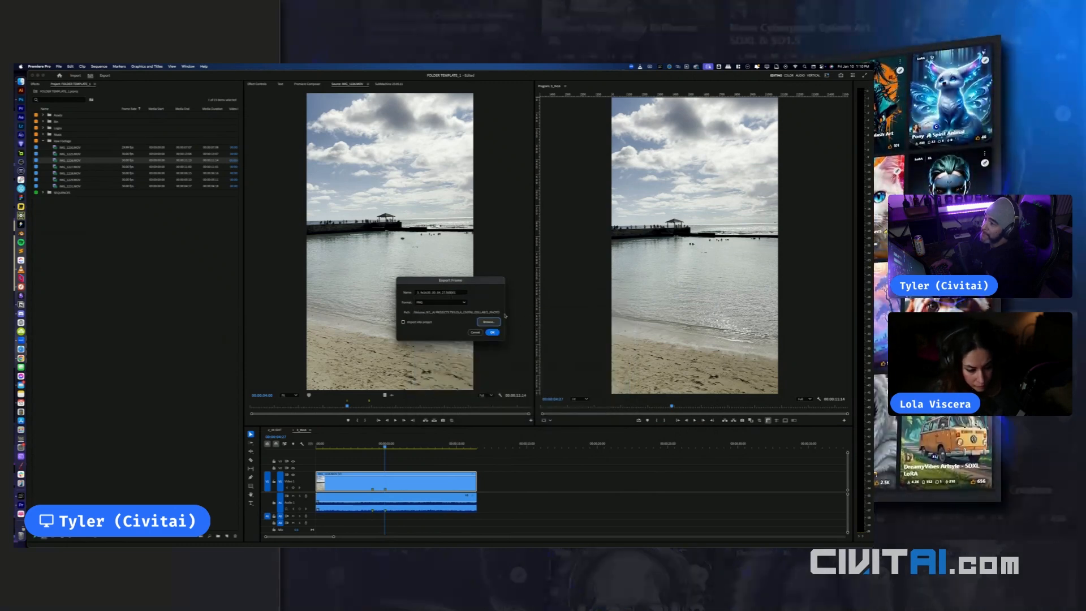
# Name the exported frame 1_TRANSFORMATION and save it as a PNG
pyautogui.doubleClick(451, 293)
pyautogui.write('1_TRANSFORMATION')
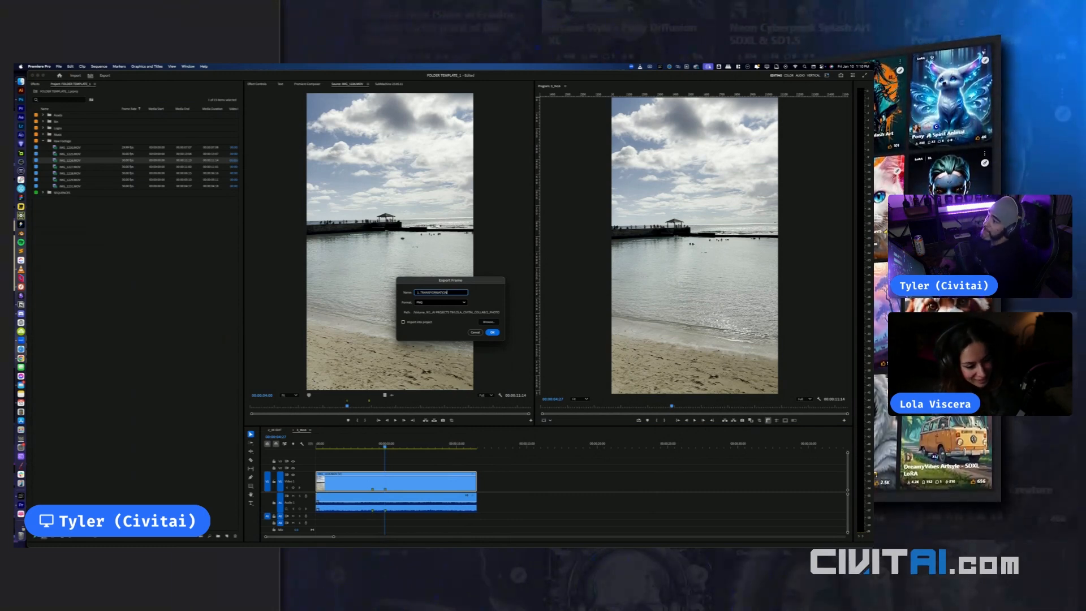
pyautogui.press('BackSpace')
pyautogui.press('BackSpace')
pyautogui.press('BackSpace')
pyautogui.press('BackSpace')
pyautogui.press('BackSpace')
pyautogui.press('BackSpace')
pyautogui.press('BackSpace')
pyautogui.press('BackSpace')
pyautogui.press('BackSpace')
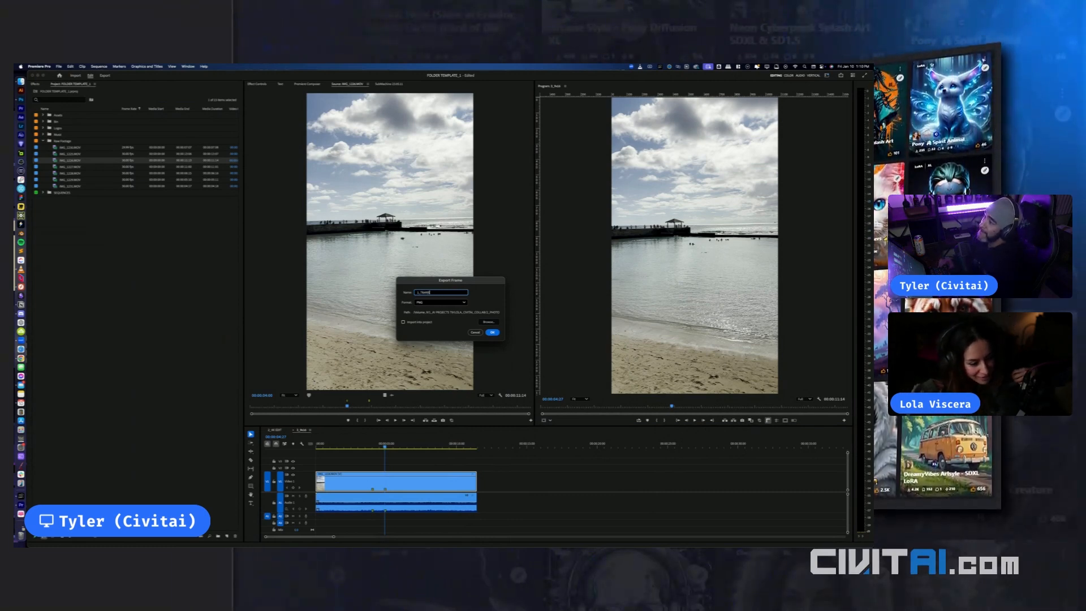
pyautogui.write('FORM')
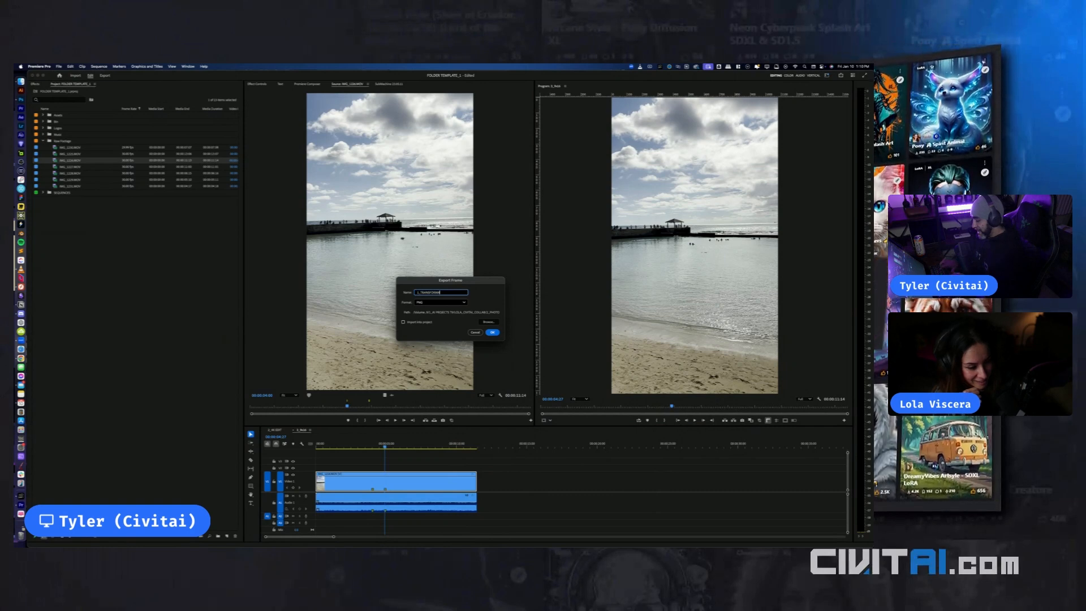
pyautogui.write('ATION')
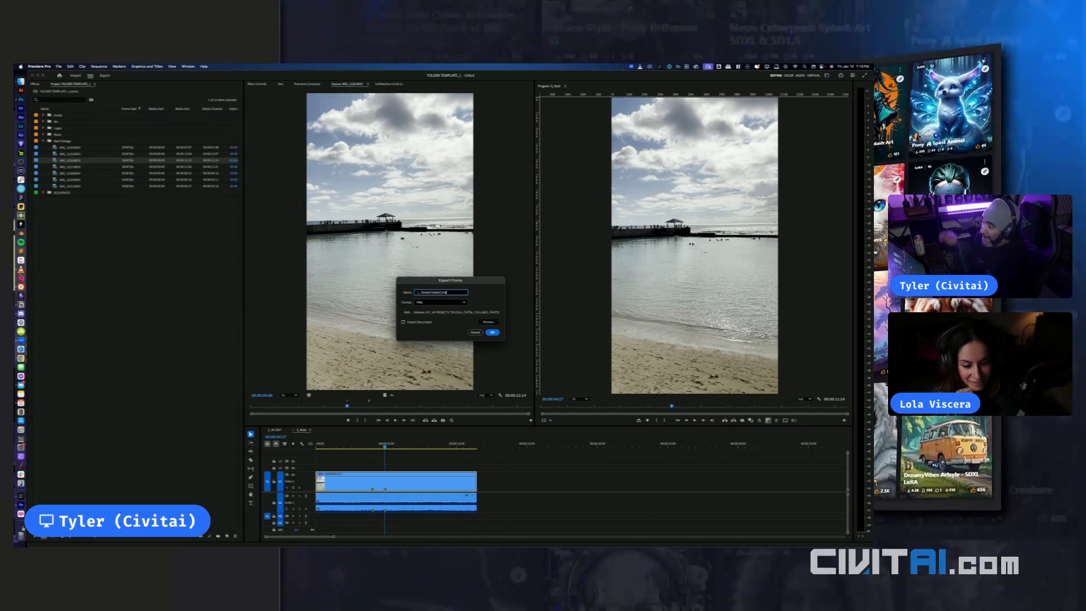
pyautogui.press('Return')
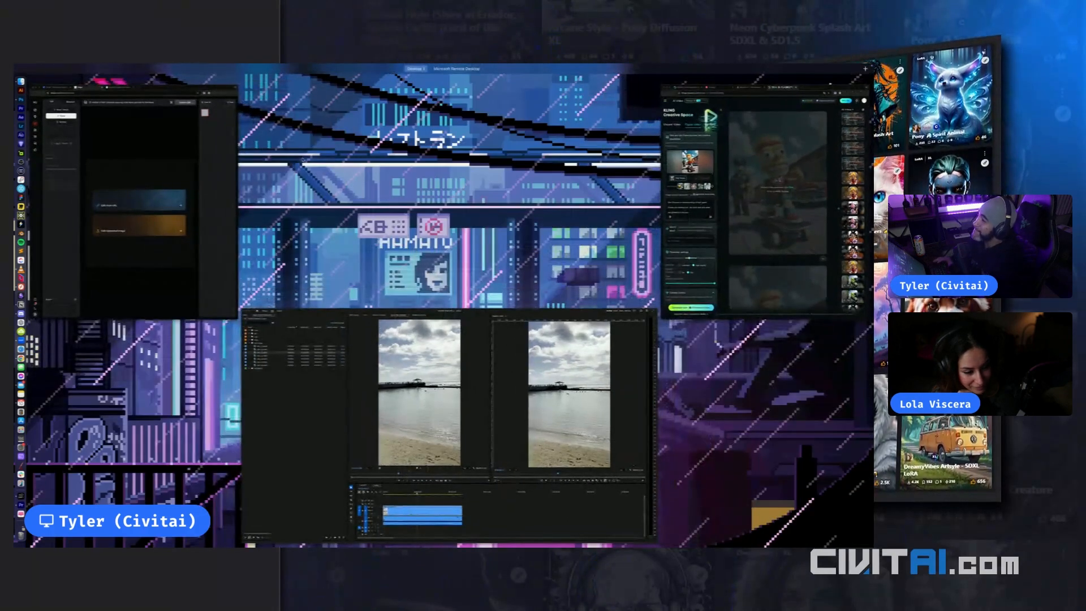
# Preview the exported 1_TRANSFORMATION.png in Finder, then return to the Premiere Pro sequence
pyautogui.press('super+Tab')
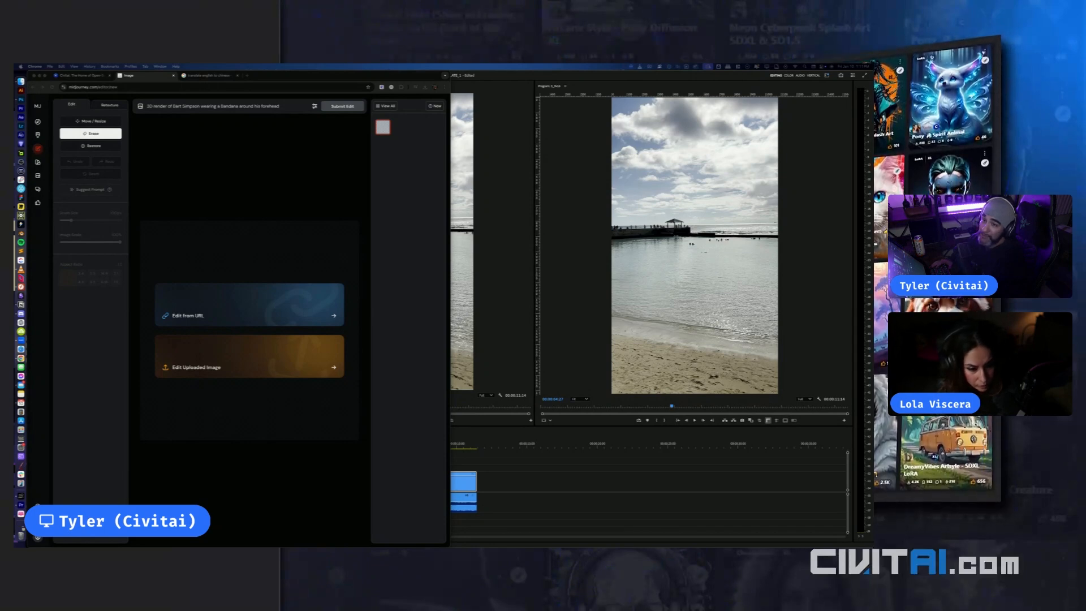
pyautogui.press('space')
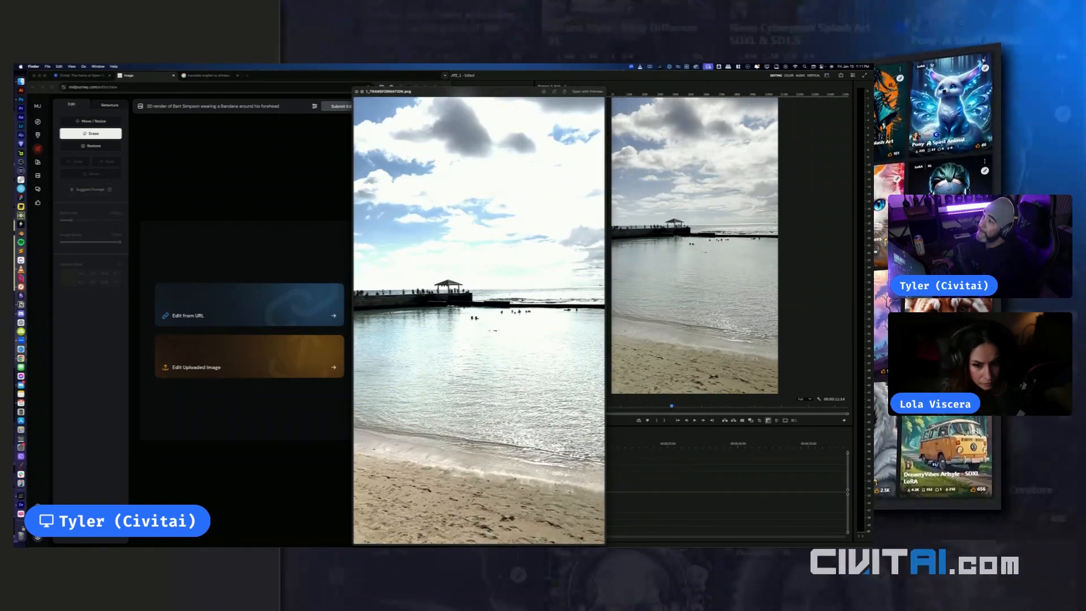
pyautogui.press('space')
pyautogui.click(479, 408)
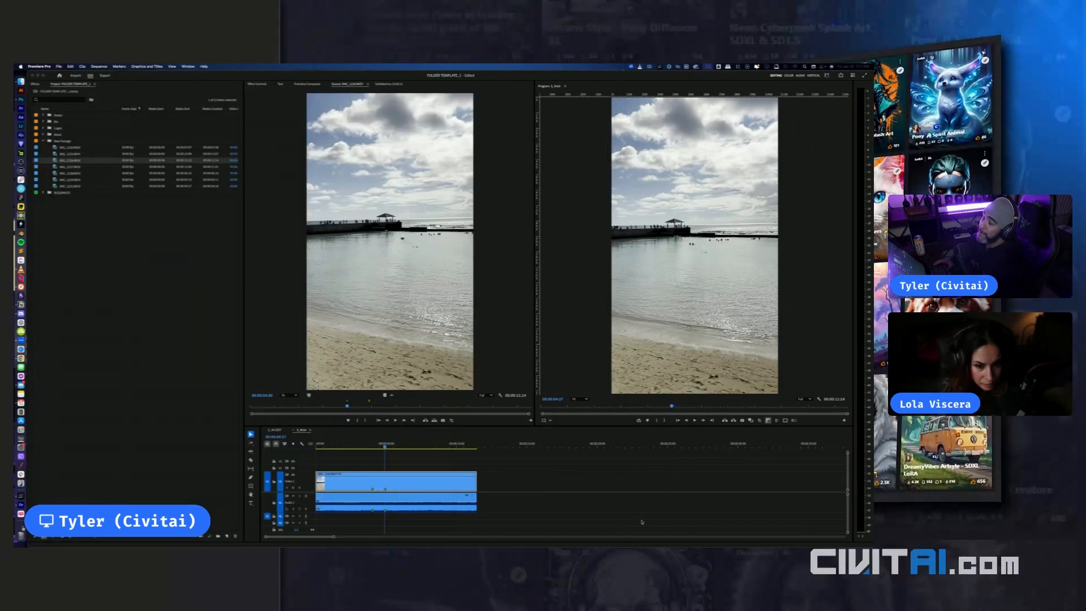
# Export the source clip's frame at 00:00:04:27 as a PNG named 1_TRANSFORMATION, overwriting the existing file
pyautogui.click(443, 420)
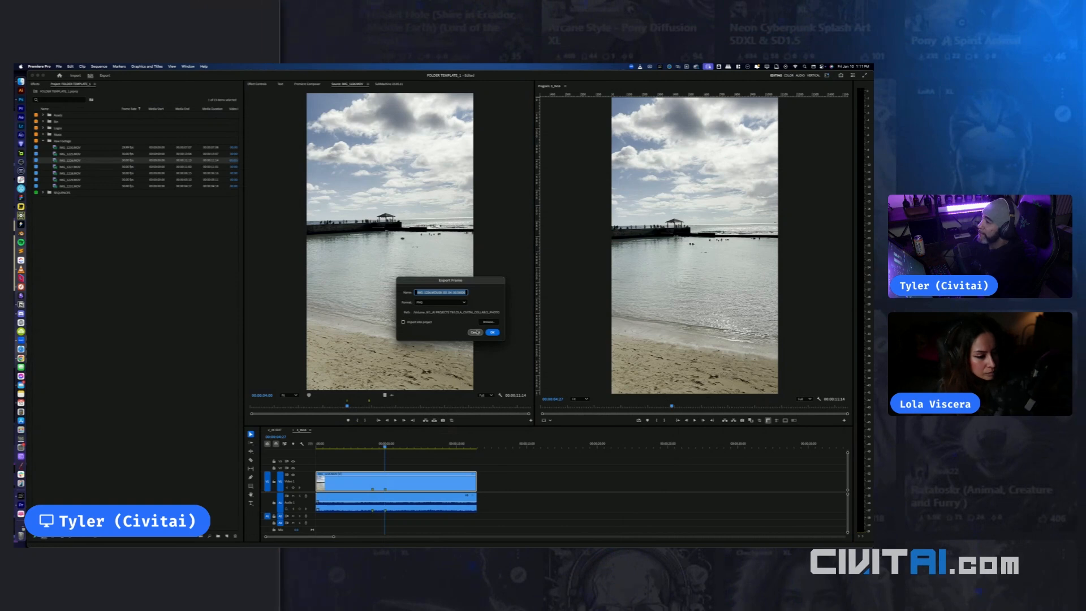
pyautogui.click(475, 333)
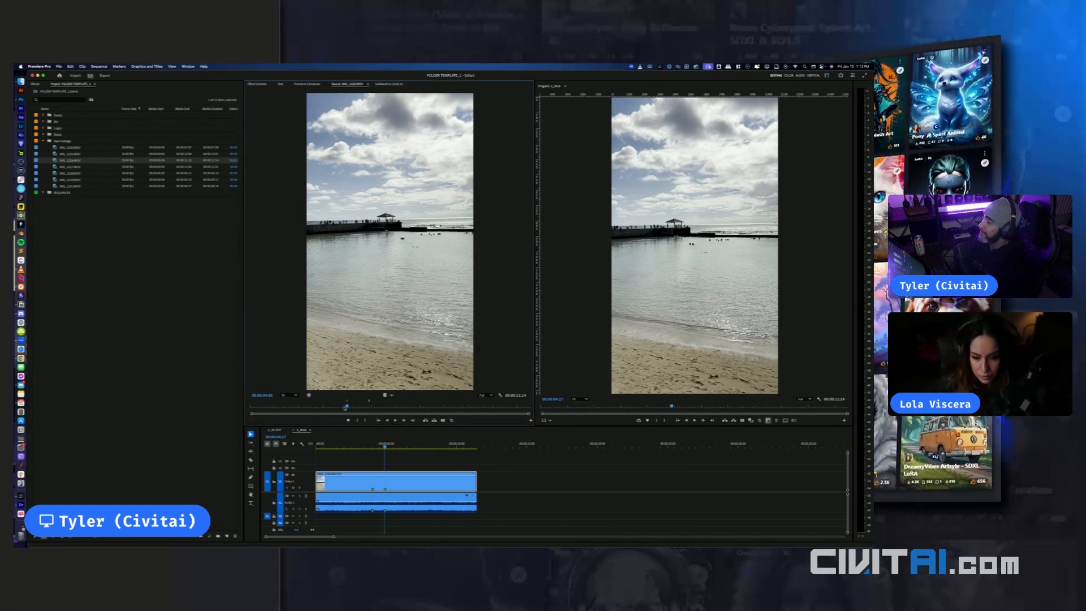
pyautogui.moveTo(347, 407); pyautogui.dragTo(369, 407)
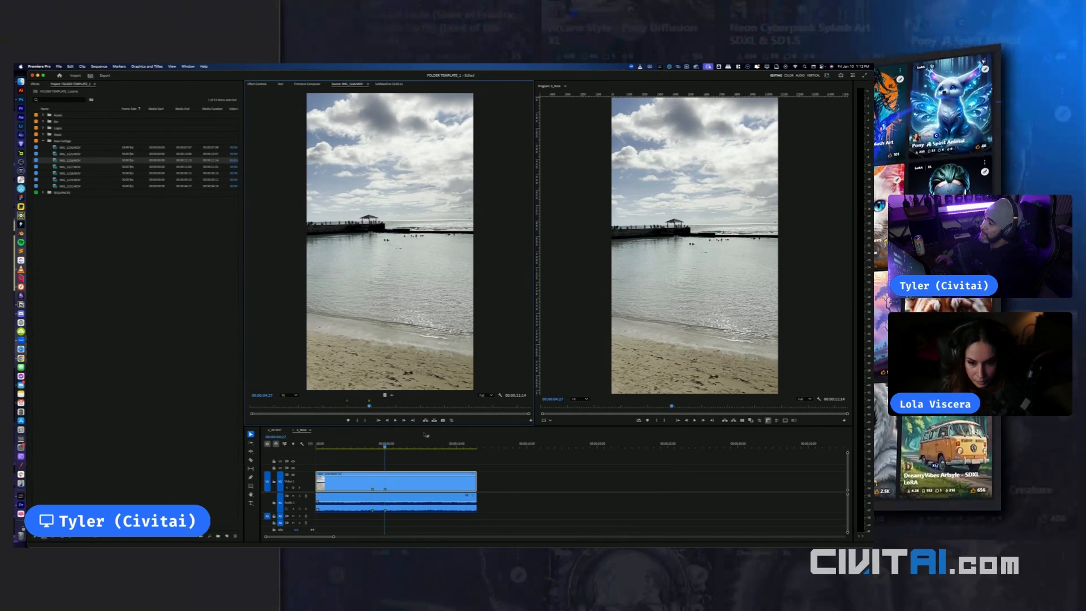
pyautogui.click(443, 420)
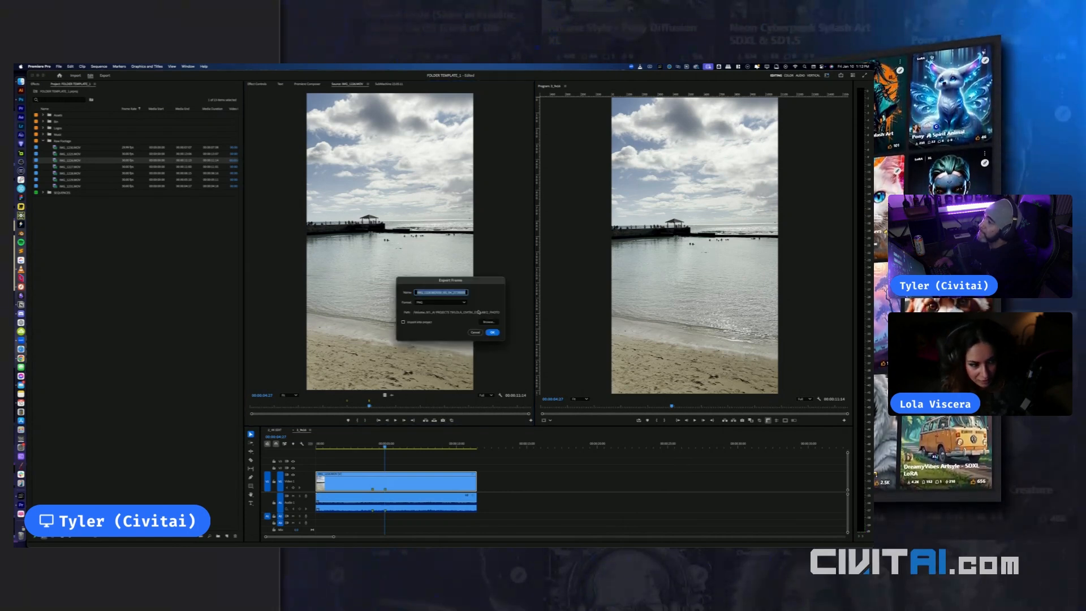
pyautogui.press('BackSpace')
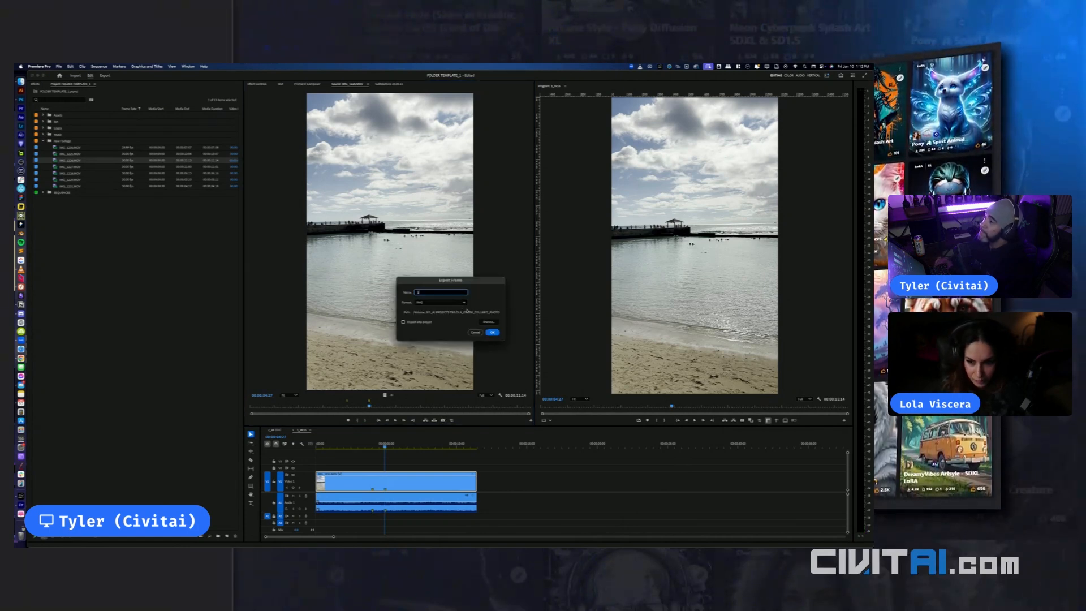
pyautogui.write('1_TRANSFO')
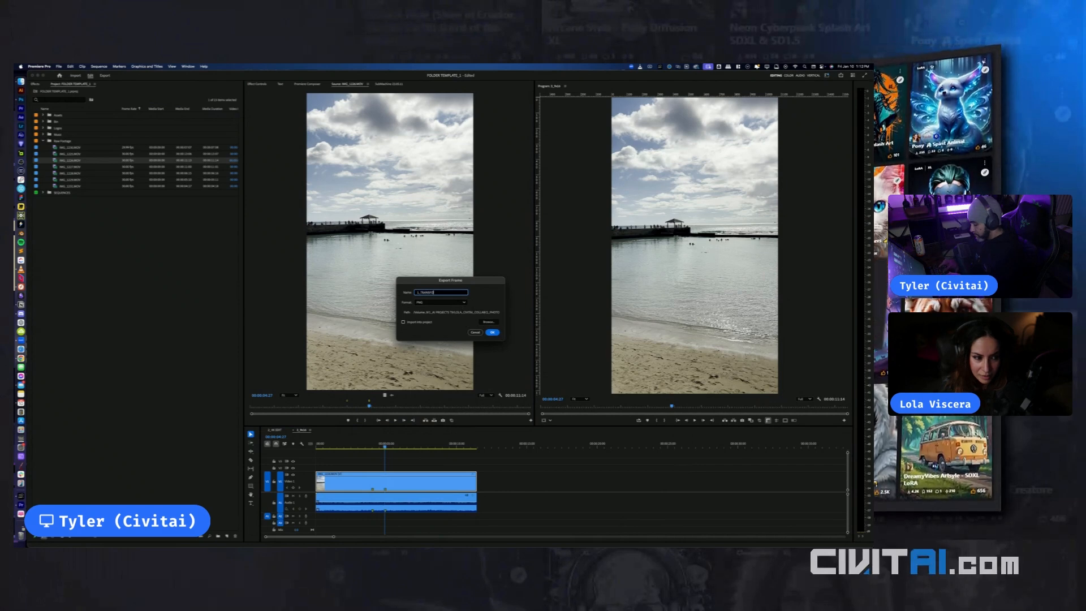
pyautogui.write('RMATION')
pyautogui.press('Return')
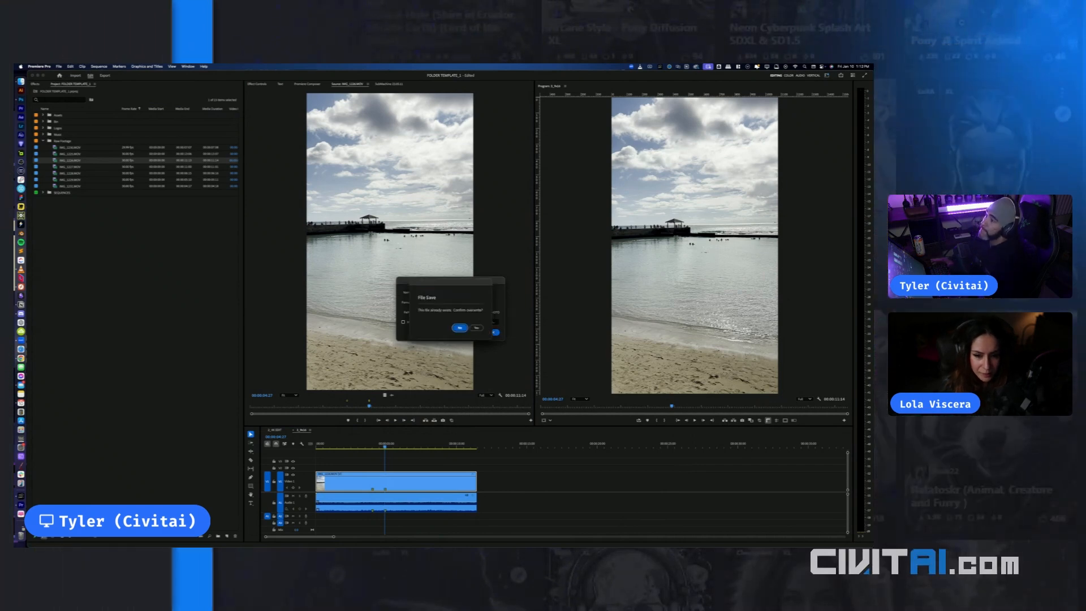
pyautogui.click(460, 328)
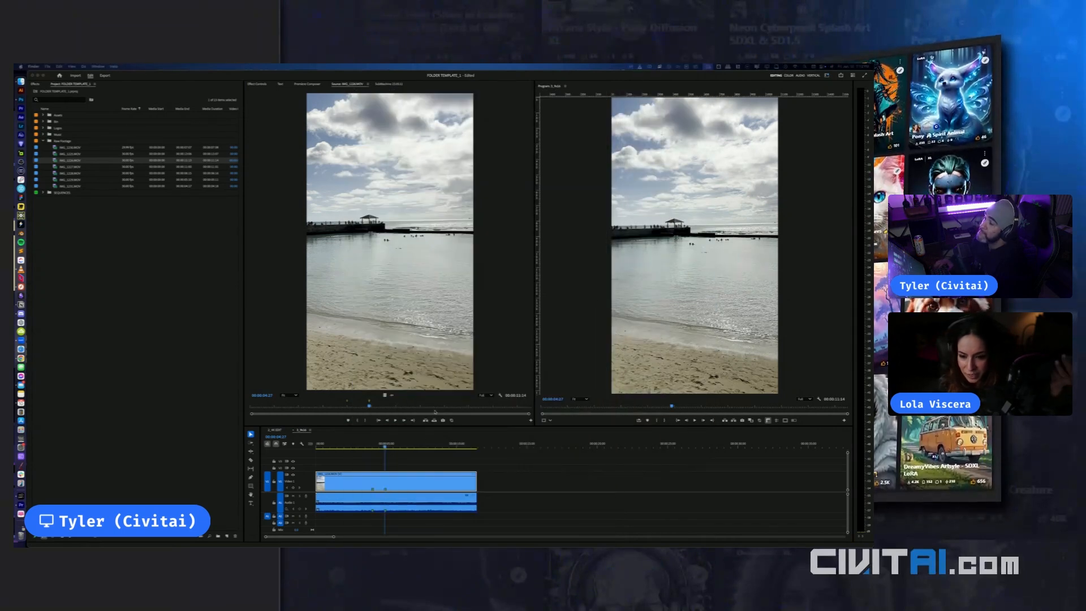
# Change the working color space in the vertical sequence's color management settings and apply the change
pyautogui.click(417, 488)
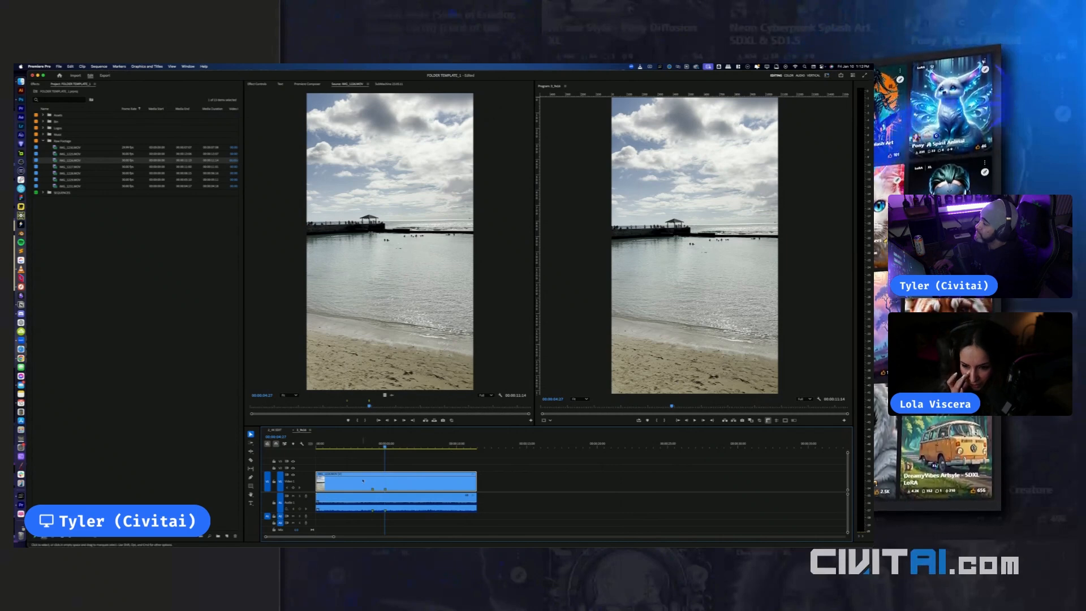
pyautogui.click(99, 66)
pyautogui.click(105, 75)
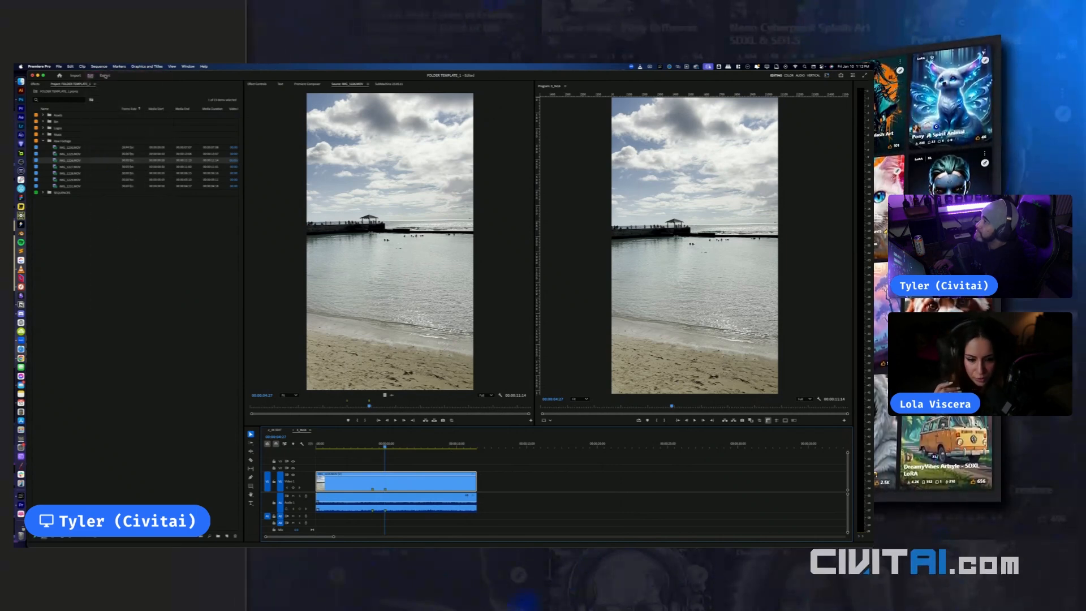
pyautogui.click(398, 215)
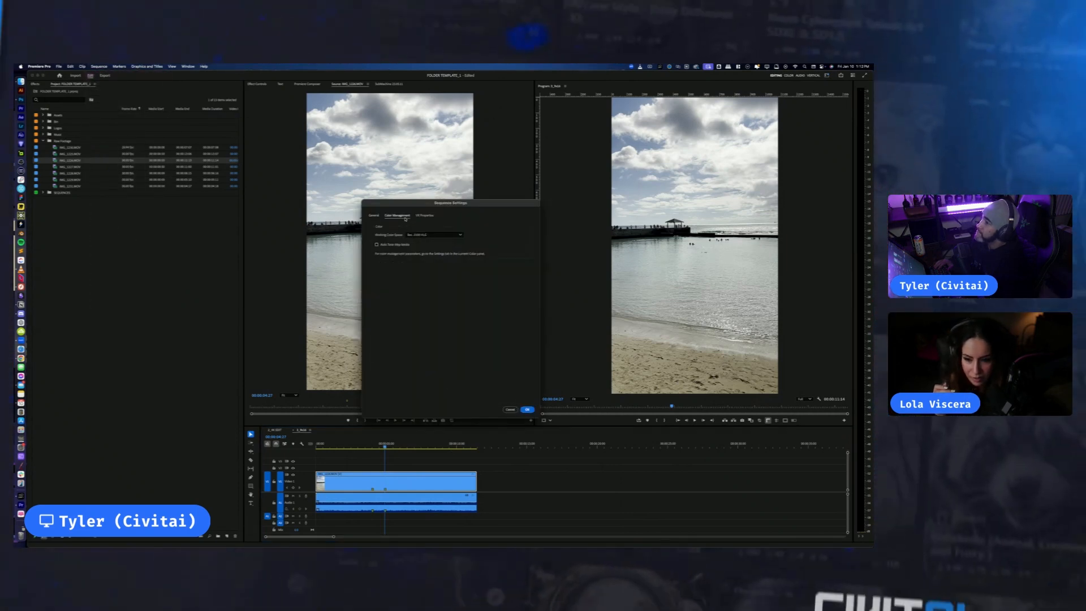
pyautogui.click(527, 410)
pyautogui.click(498, 332)
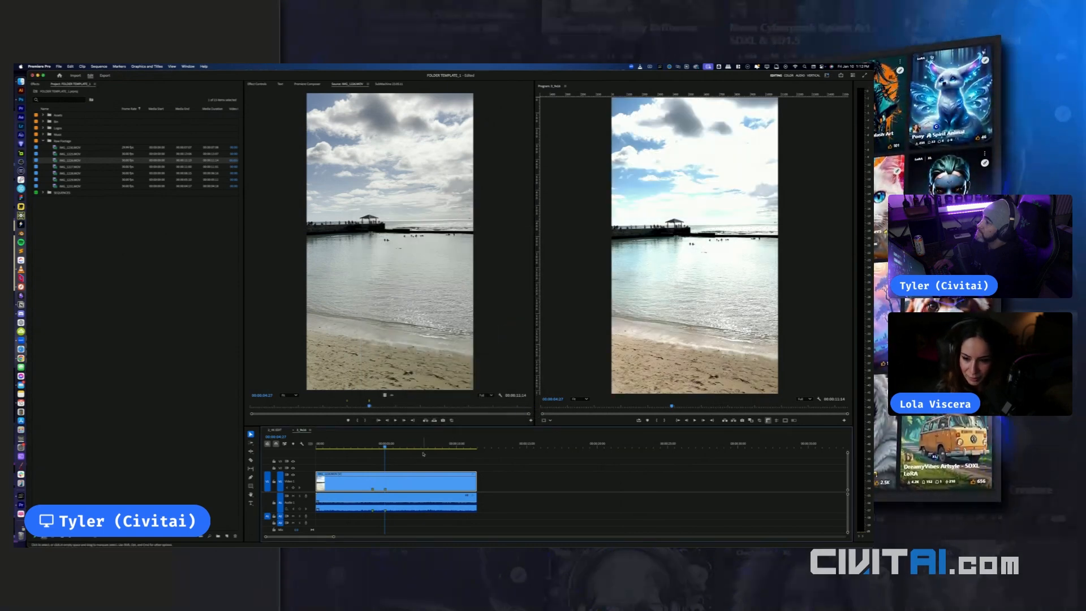
# In Lumetri Color's Basic Correction, lower the beach clip's exposure, highlights, shadows and whites and slightly raise its contrast
pyautogui.click(788, 76)
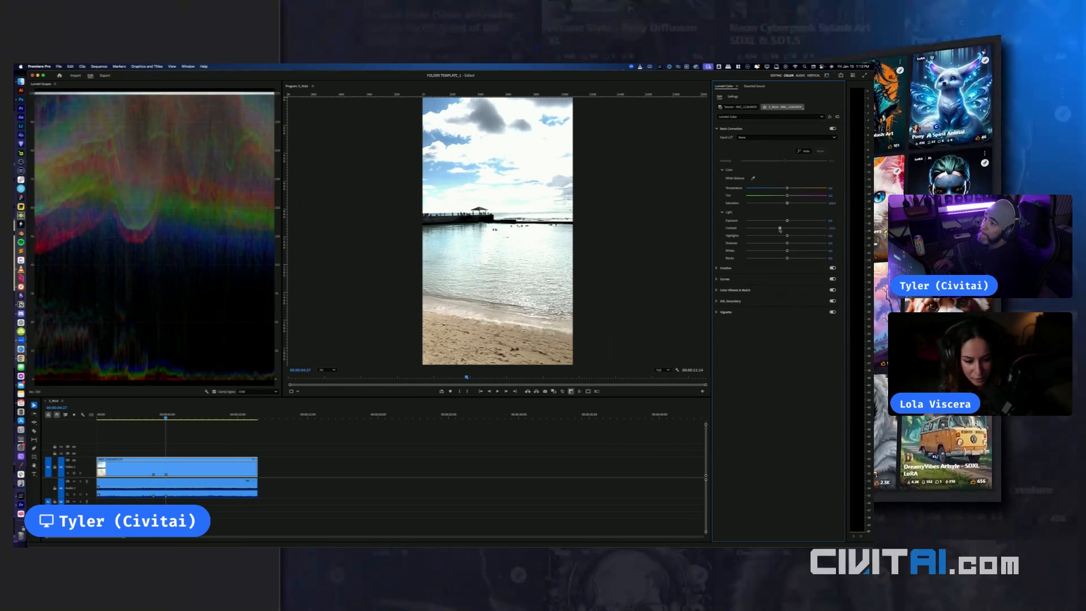
pyautogui.moveTo(787, 236)
pyautogui.mouseDown()
pyautogui.moveTo(769, 252)
pyautogui.moveTo(791, 244)
pyautogui.moveTo(783, 221)
pyautogui.mouseUp()
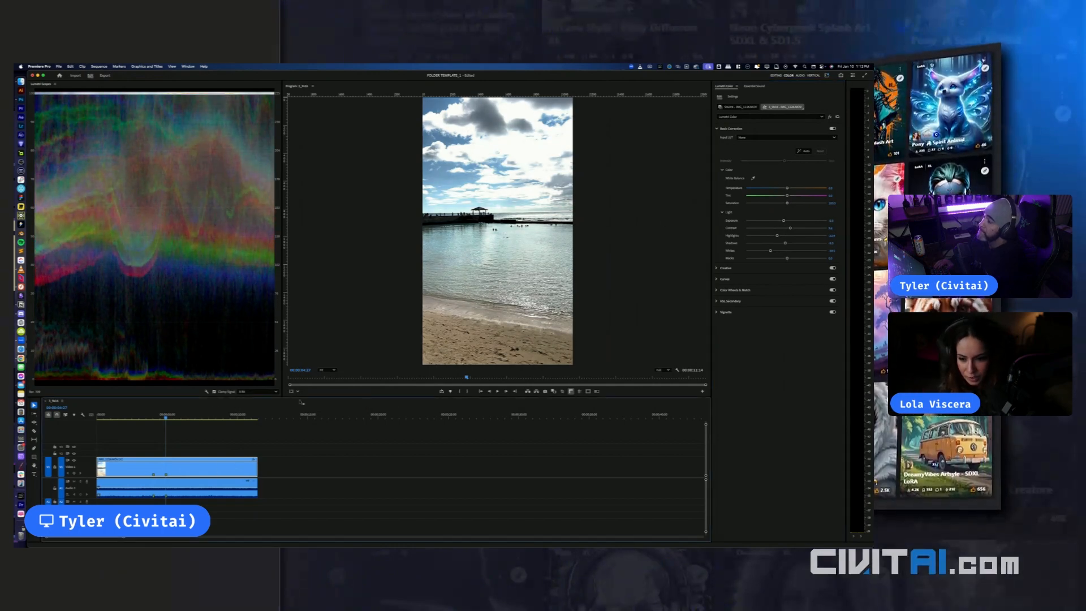
# Export the color-corrected sequence frame as a PNG still named 1_TRANSFORMATION
pyautogui.press('super+shift+e')
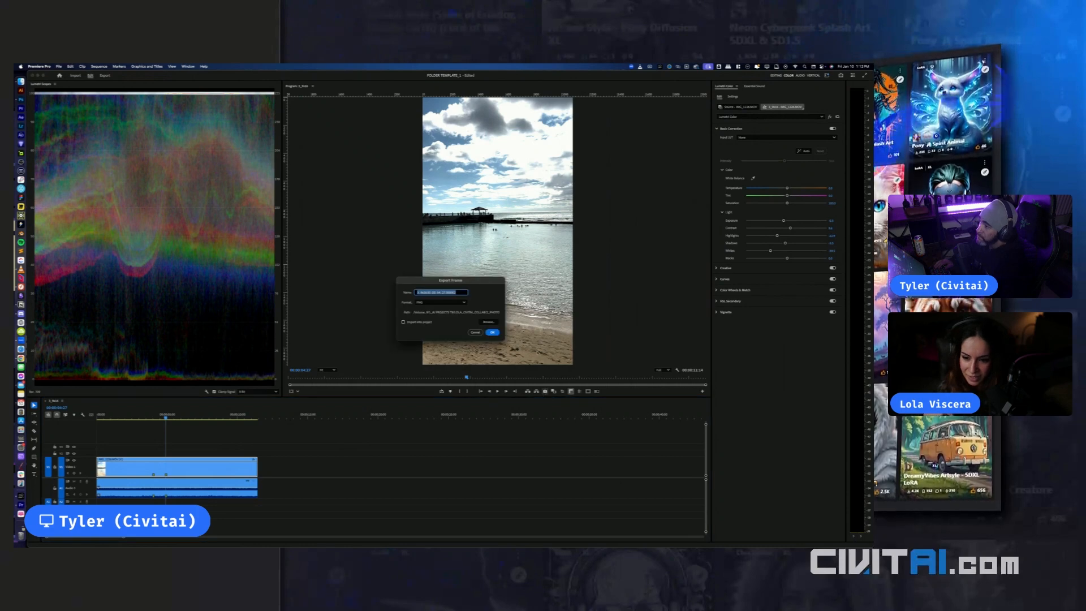
pyautogui.write('1_TRANSFORMAS')
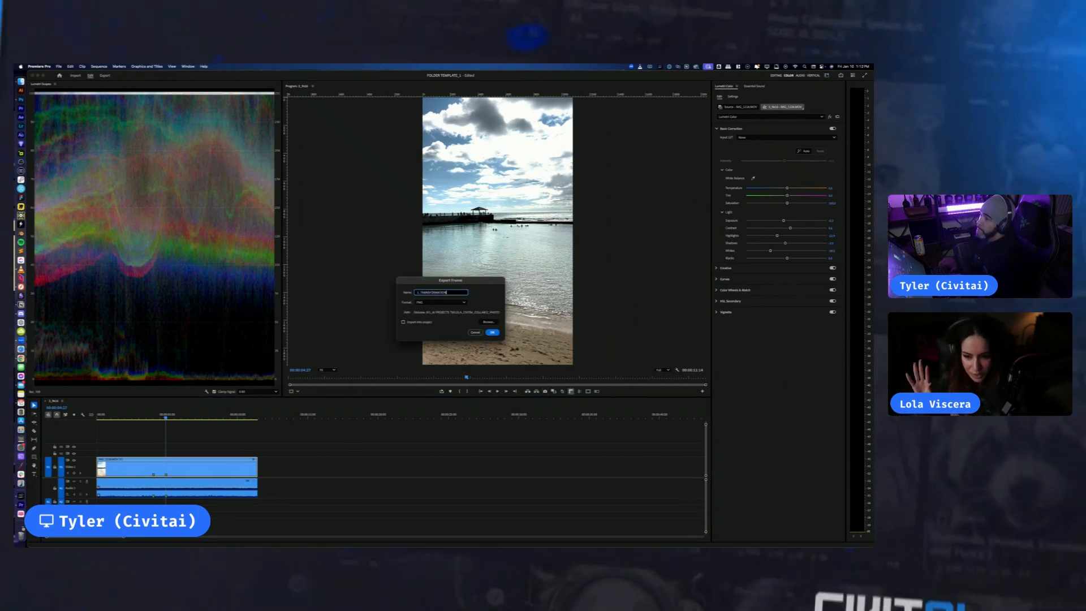
pyautogui.press('Return')
pyautogui.press('Return')
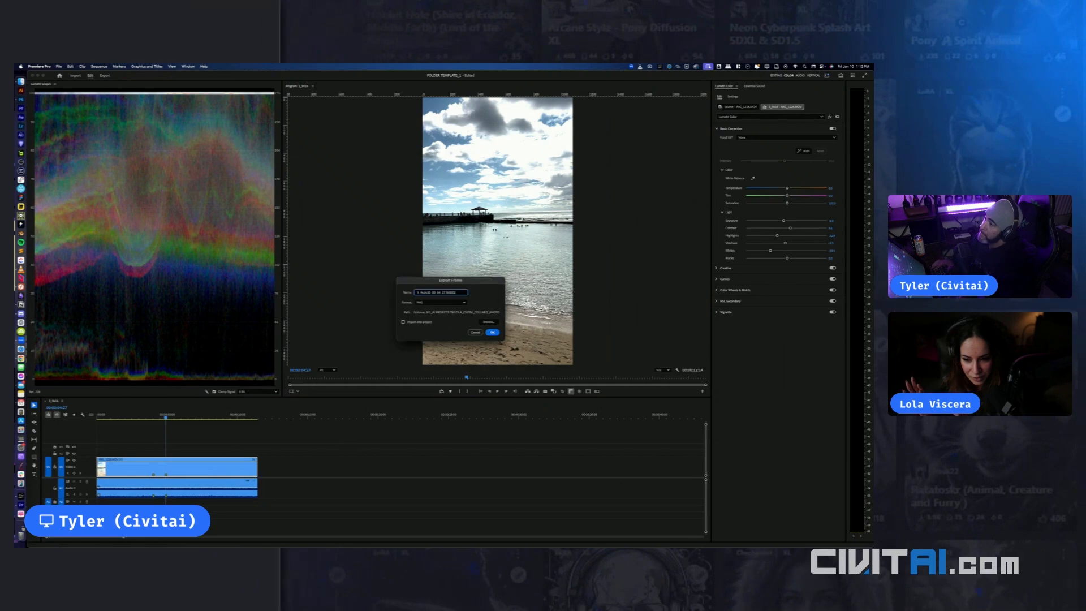
pyautogui.click(491, 332)
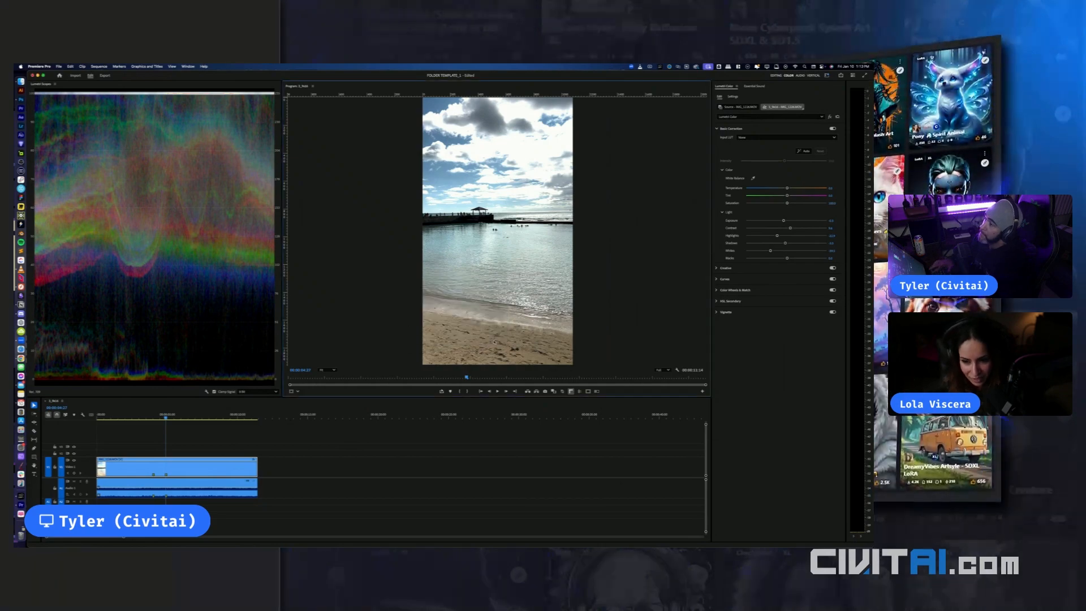
pyautogui.hotkey('ctrl', 'Up')
pyautogui.click(136, 204)
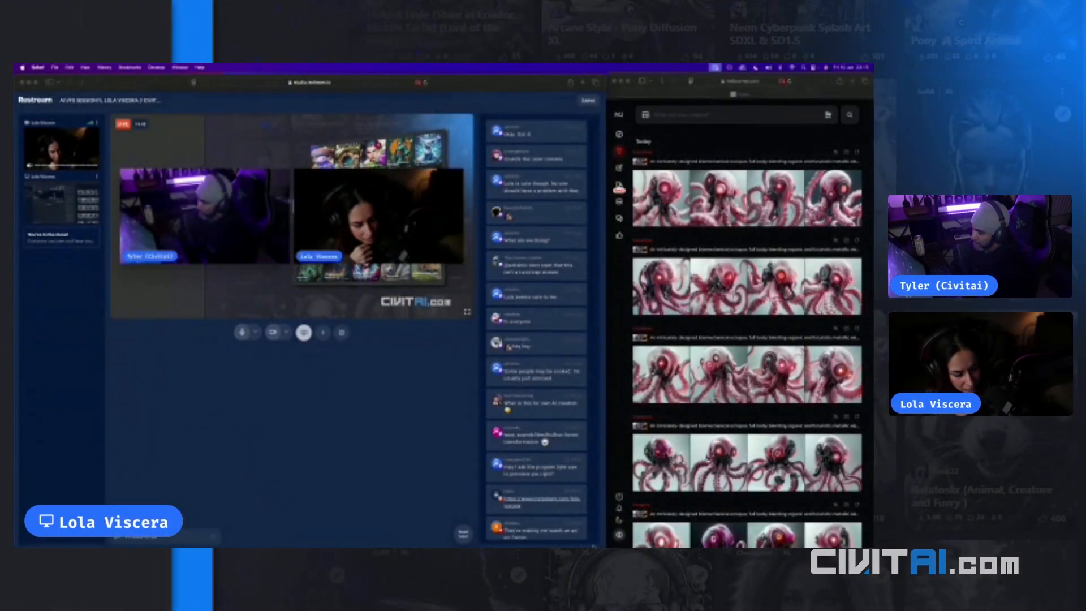
# Shrink the Restream window to a narrow full-height column and widen the Midjourney window to fill the remaining desktop
pyautogui.moveTo(603, 547); pyautogui.dragTo(507, 472)
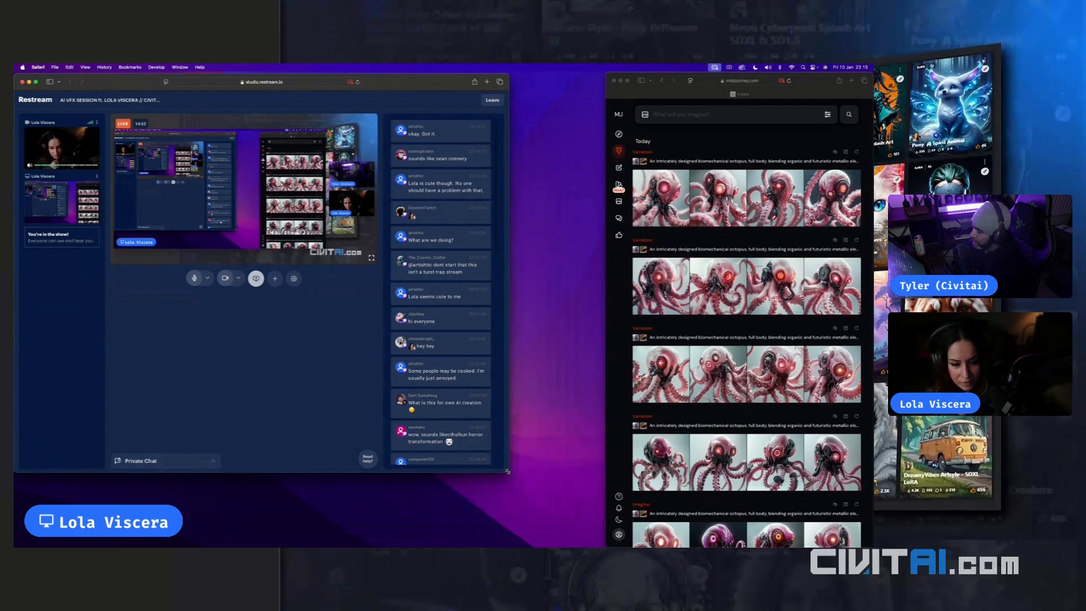
pyautogui.moveTo(507, 471); pyautogui.dragTo(207, 546)
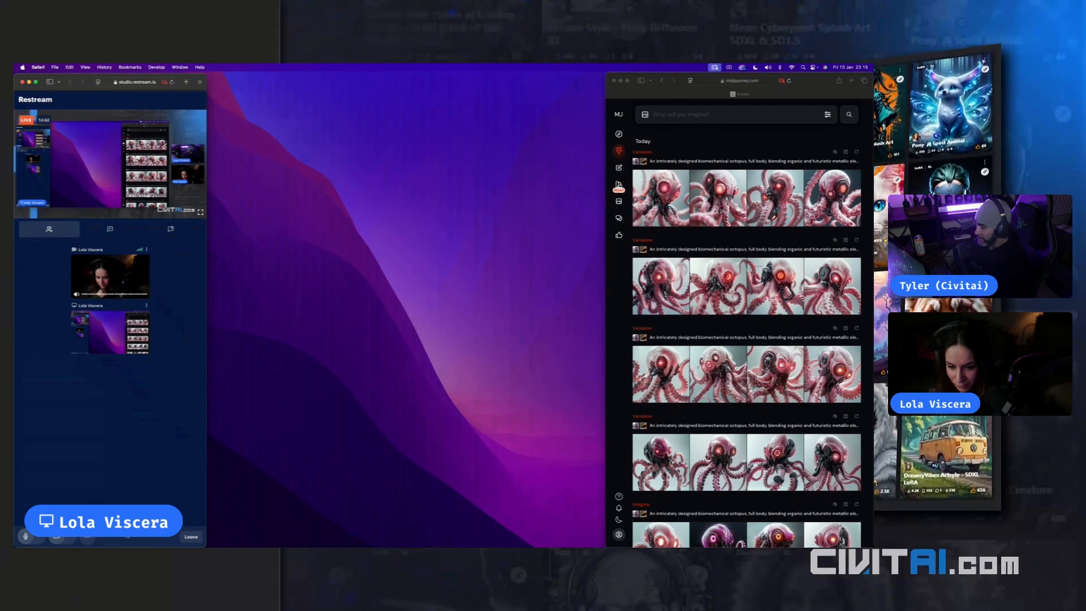
pyautogui.moveTo(607, 355); pyautogui.dragTo(206, 357)
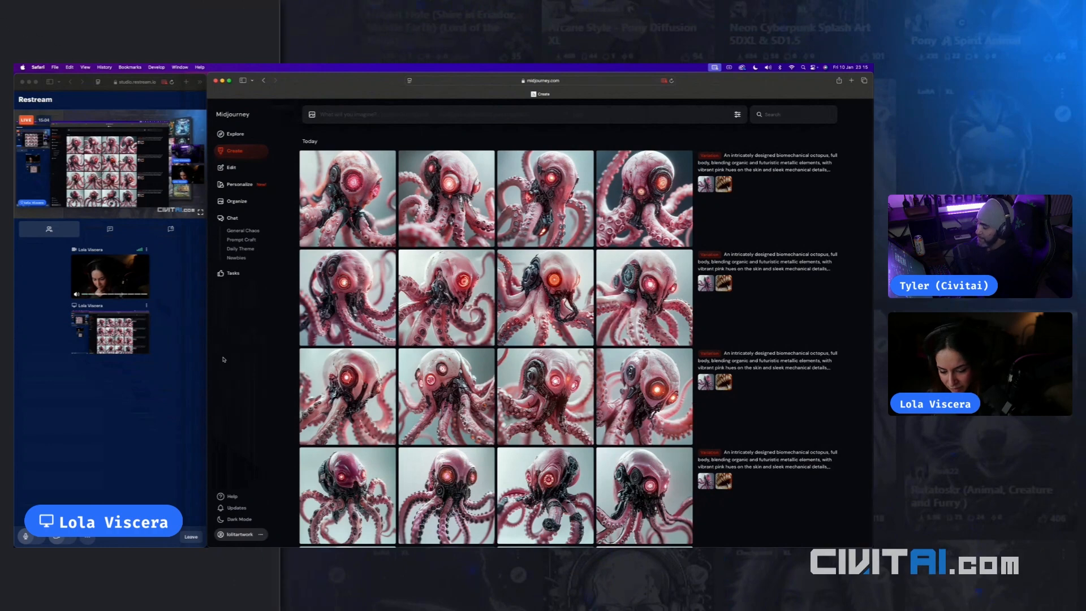
# Look through today's Midjourney generations, from the recent pink biomechanical octopuses to the earlier crab and centipede creatures
pyautogui.moveTo(477, 378)
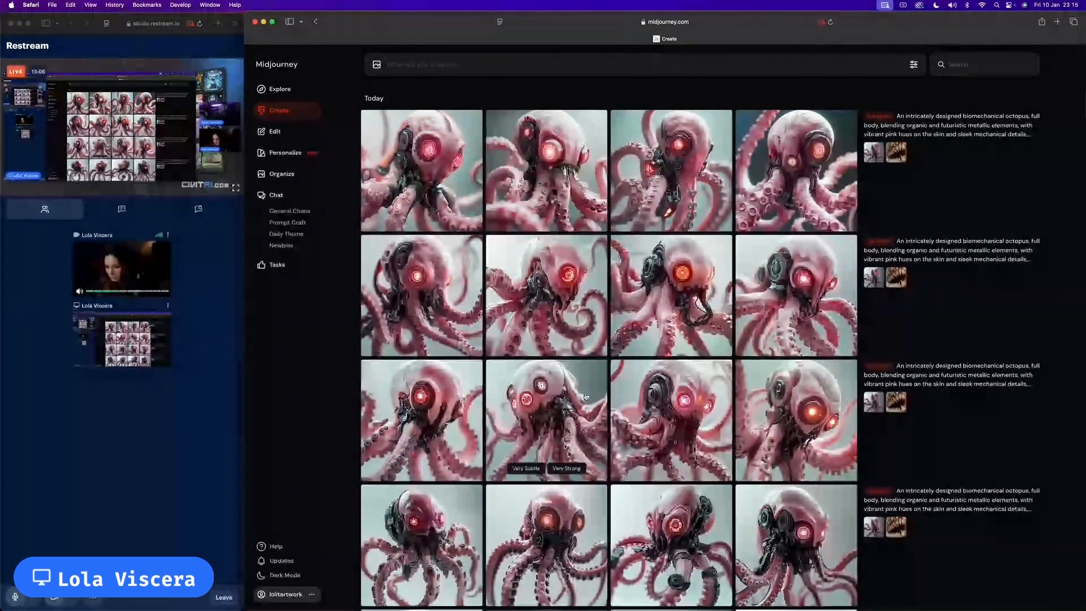
pyautogui.scroll(-3, 776, 325)
pyautogui.scroll(-10, 776, 326)
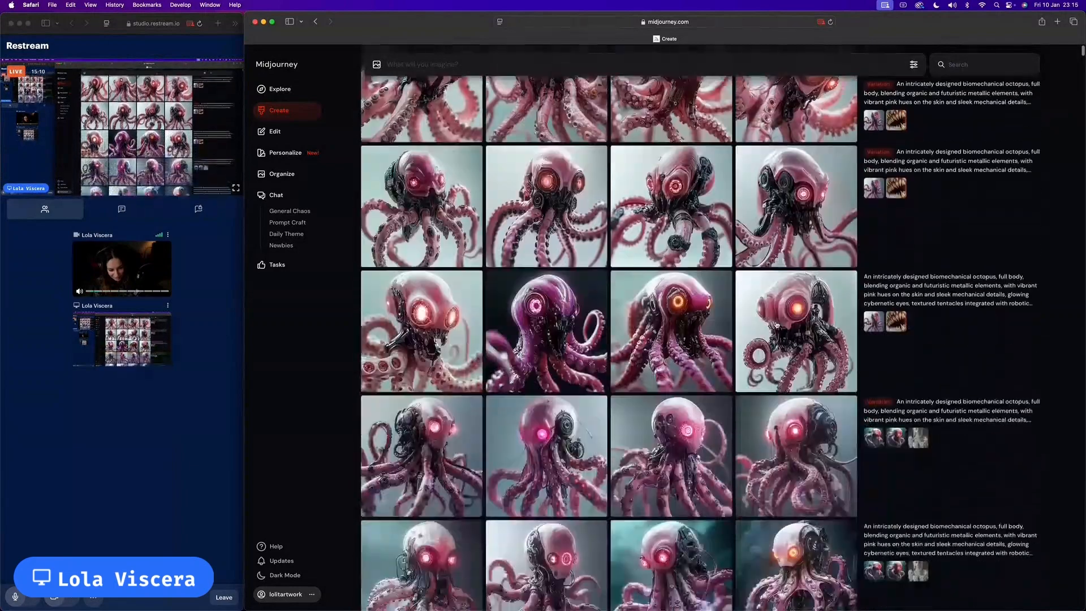
pyautogui.scroll(-2, 777, 325)
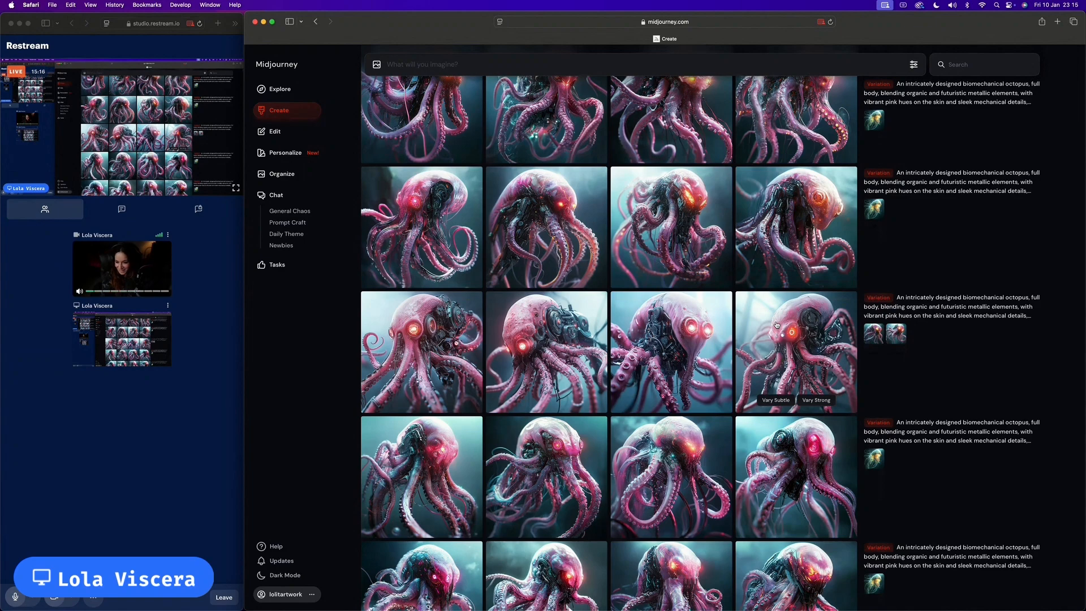
pyautogui.scroll(-15, 790, 355)
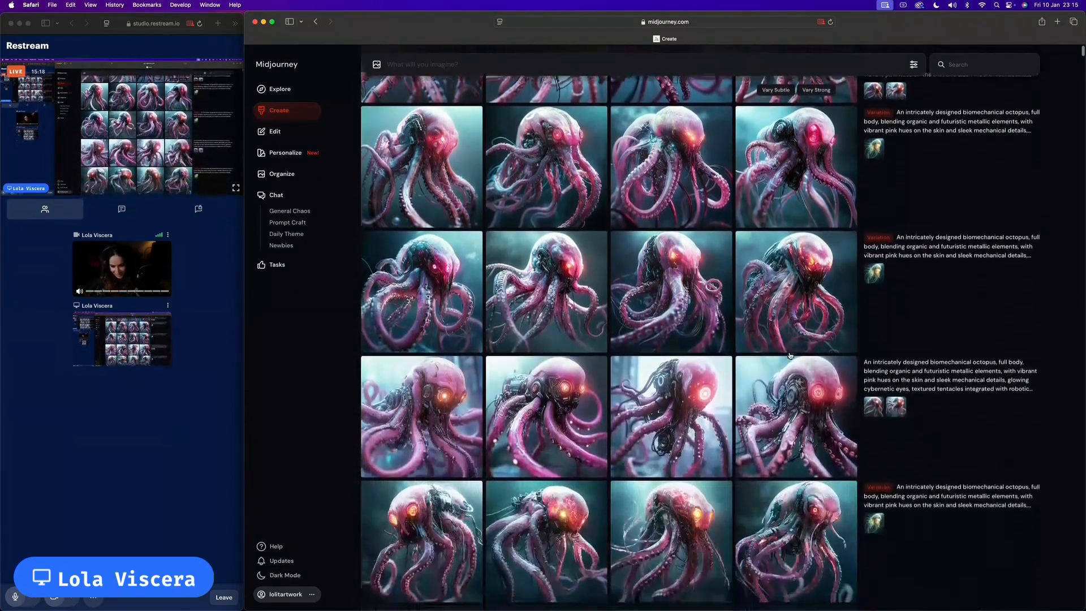
pyautogui.scroll(-15, 791, 355)
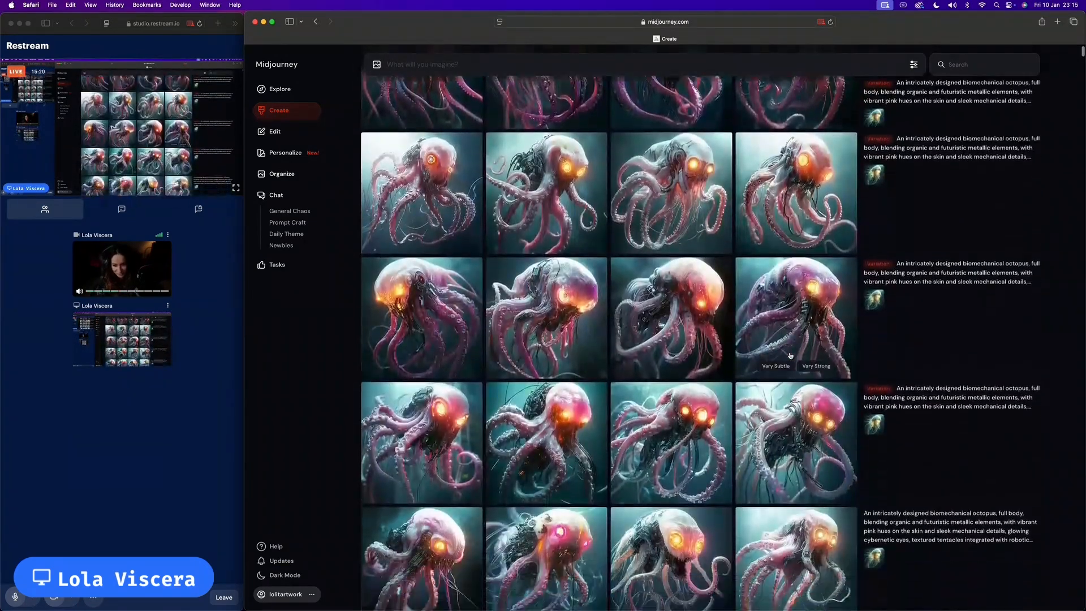
pyautogui.scroll(-15, 791, 355)
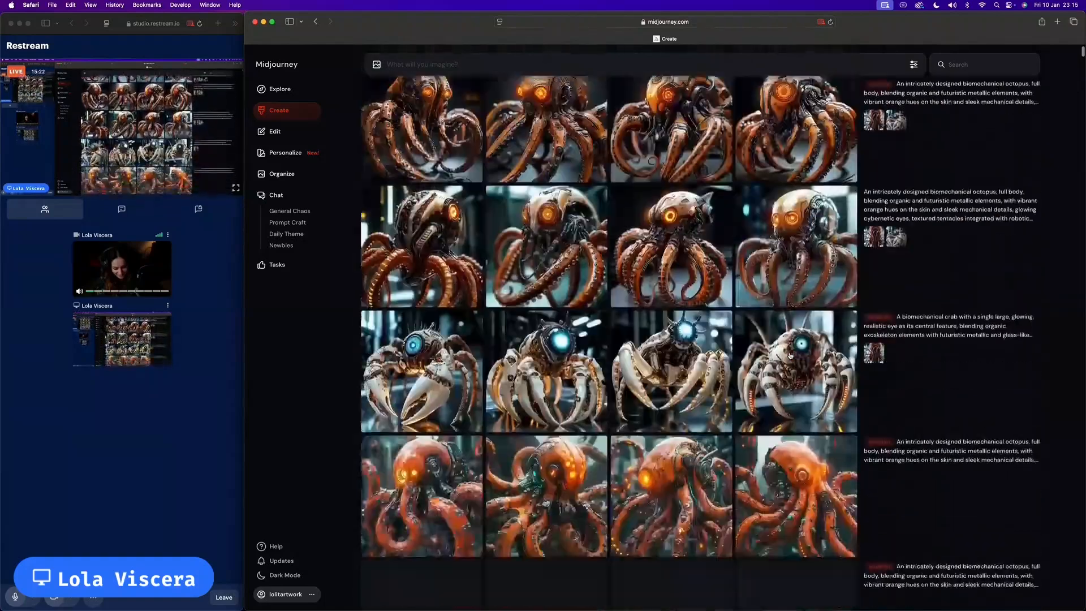
pyautogui.scroll(-15, 790, 356)
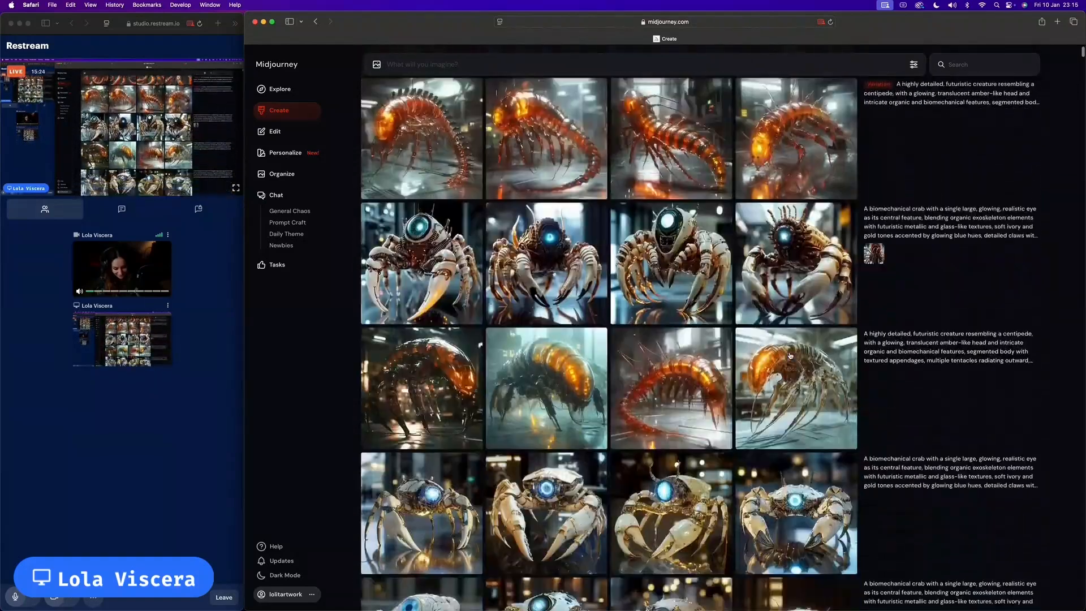
# Review the earliest crab and orange octopus generations, working back towards the newer pink octopus variations
pyautogui.scroll(2, 790, 355)
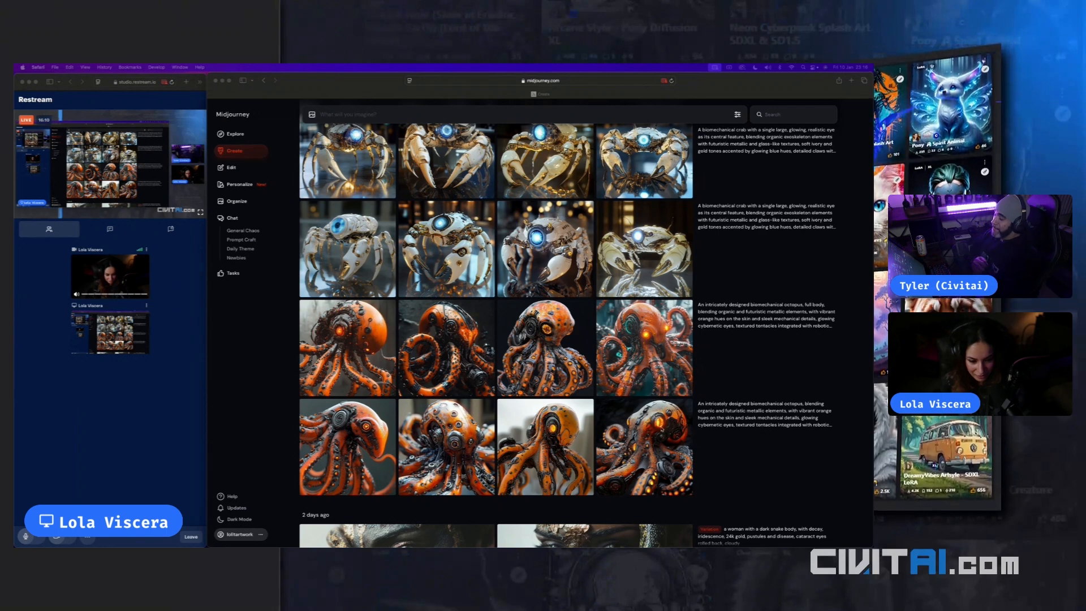
pyautogui.scroll(1, 777, 429)
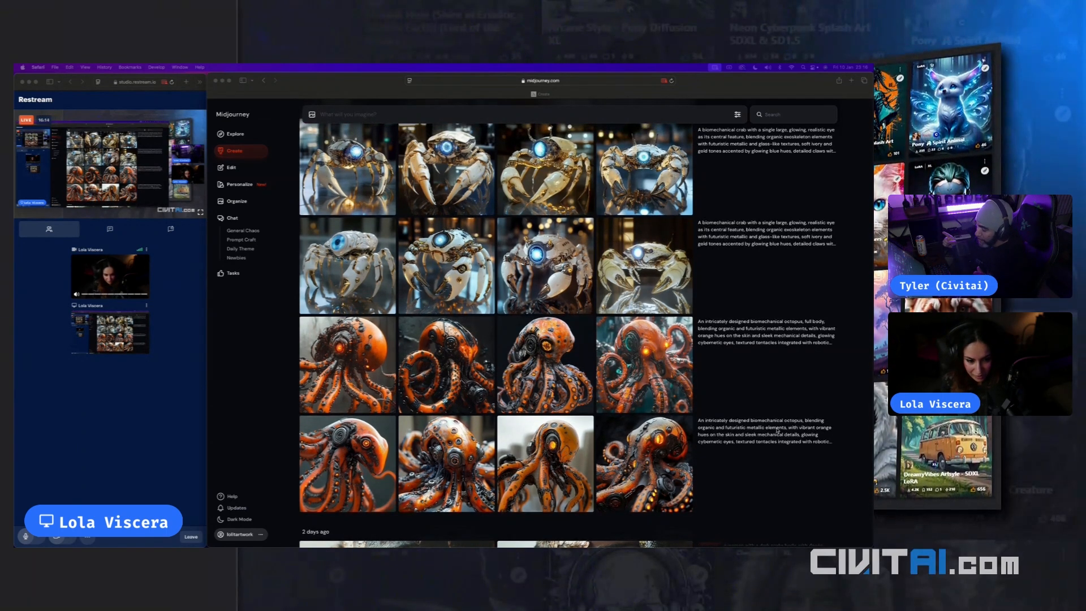
pyautogui.scroll(1, 777, 431)
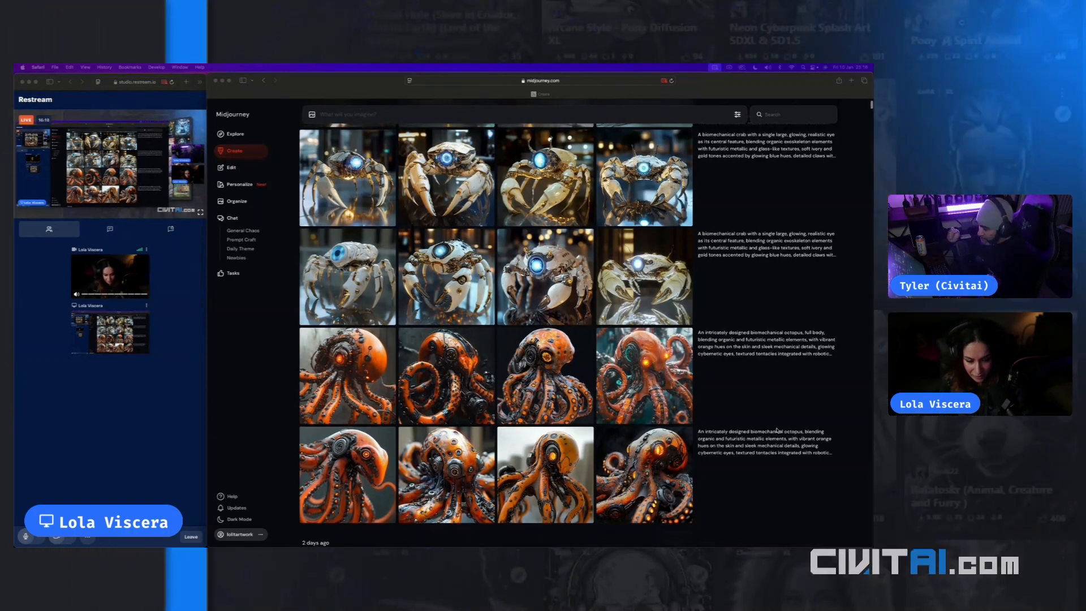
pyautogui.scroll(3, 777, 430)
pyautogui.scroll(10, 777, 430)
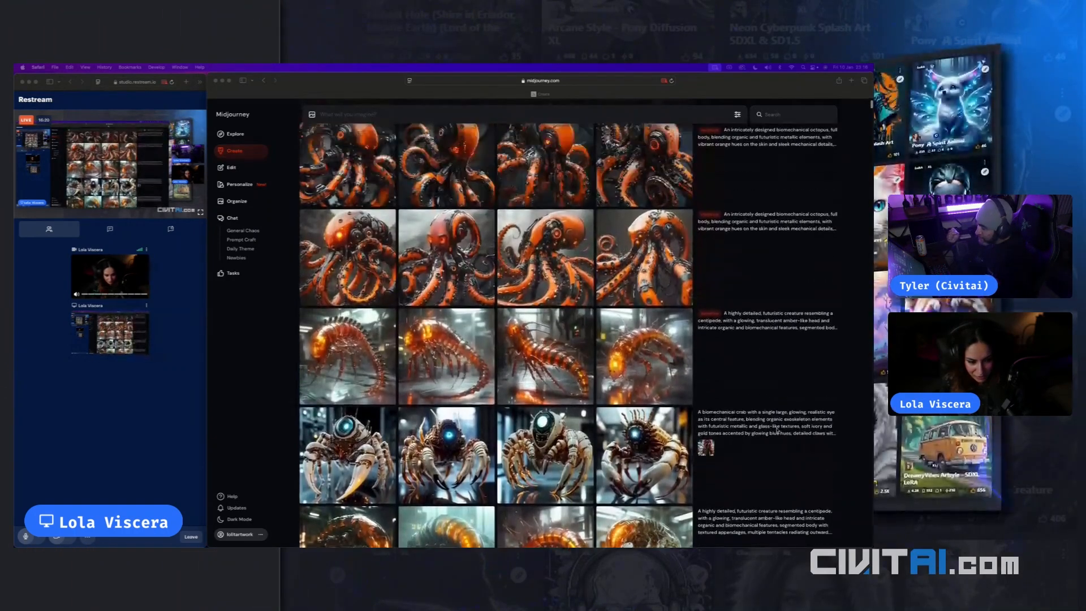
pyautogui.scroll(10, 777, 430)
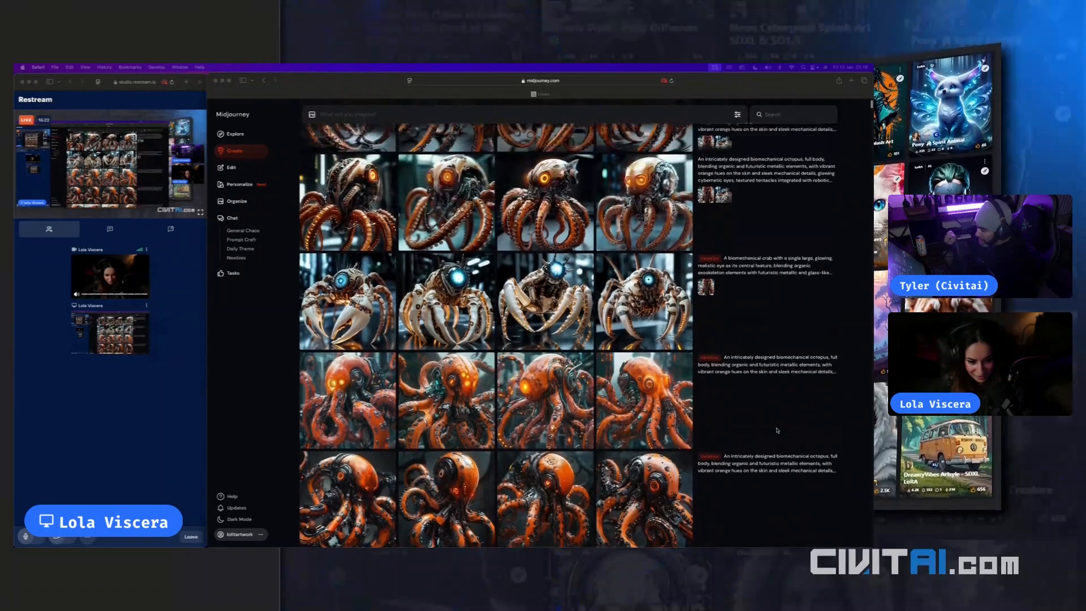
pyautogui.scroll(8, 777, 430)
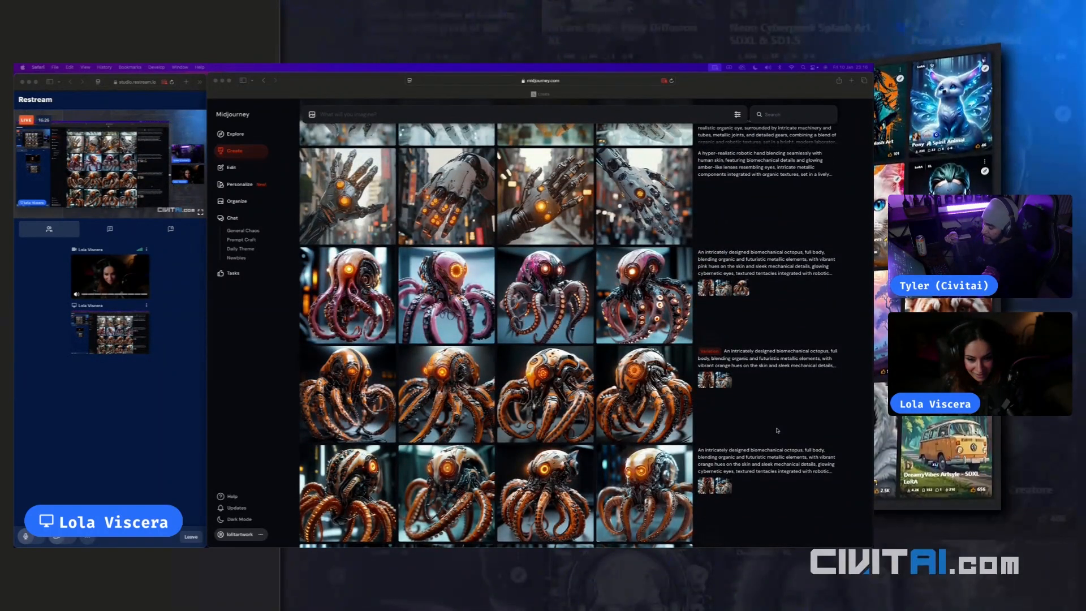
# Review the orange octopus, robotic hand and jellyfish-like creature generations, working up to the pink octopuses with glowing orange eyes
pyautogui.scroll(4, 777, 430)
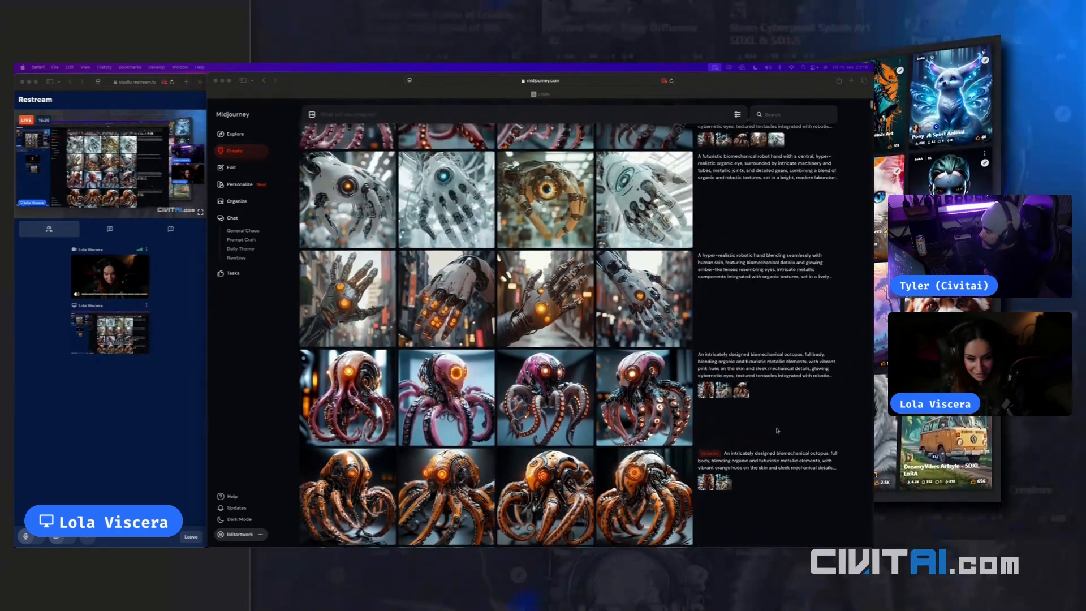
pyautogui.scroll(3, 777, 430)
pyautogui.scroll(6, 777, 430)
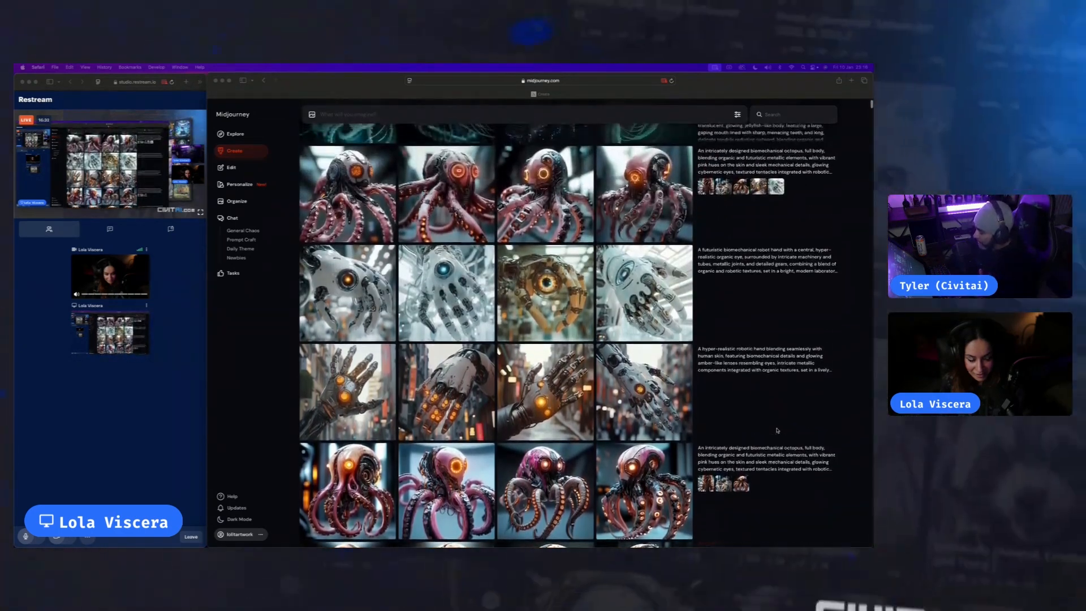
pyautogui.scroll(9, 777, 430)
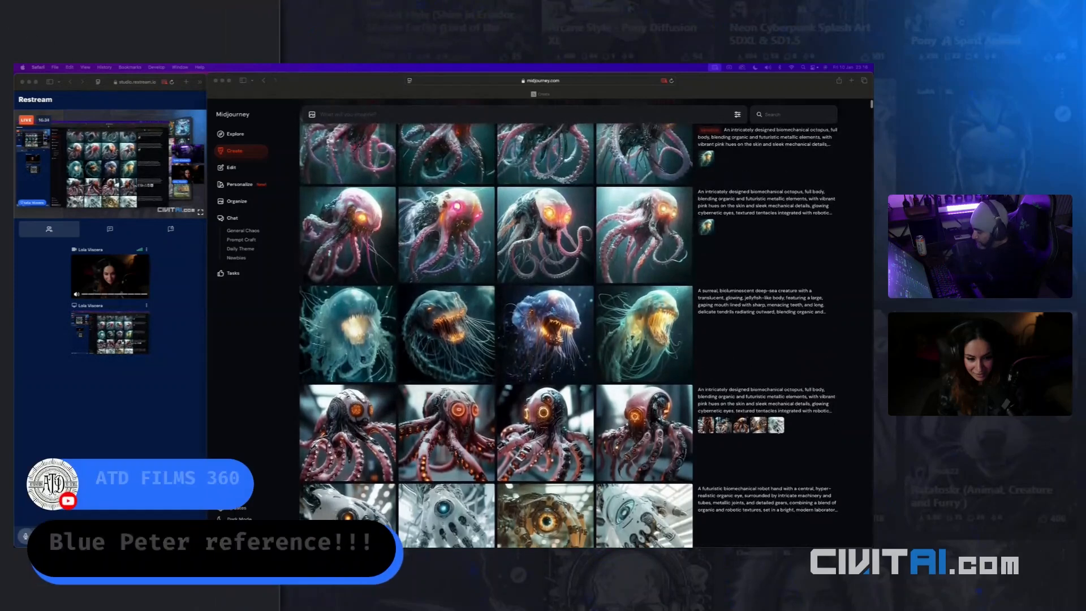
pyautogui.scroll(1, 777, 430)
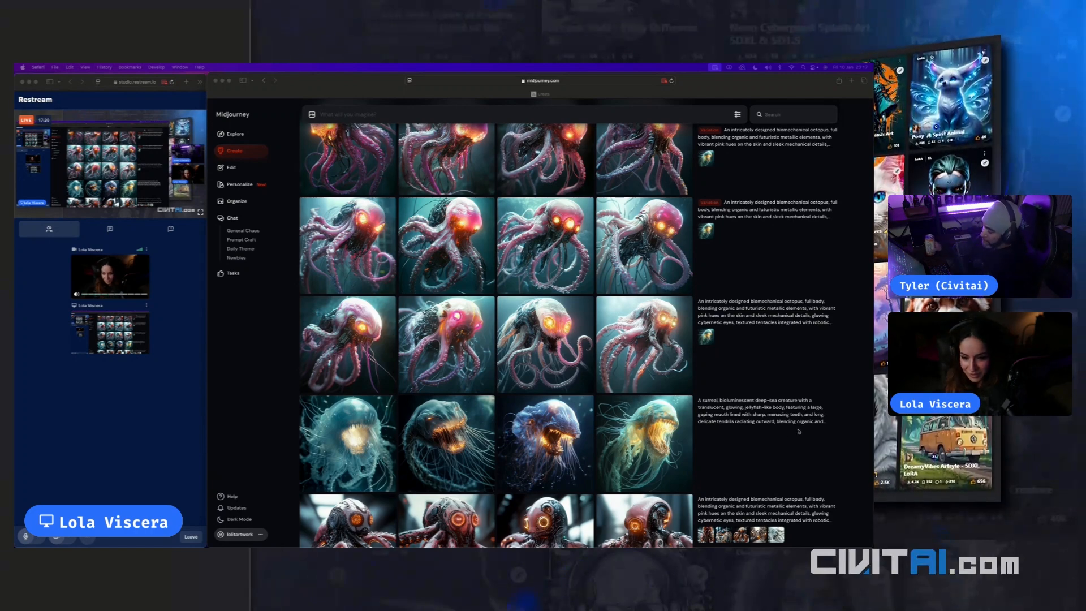
pyautogui.scroll(1, 820, 416)
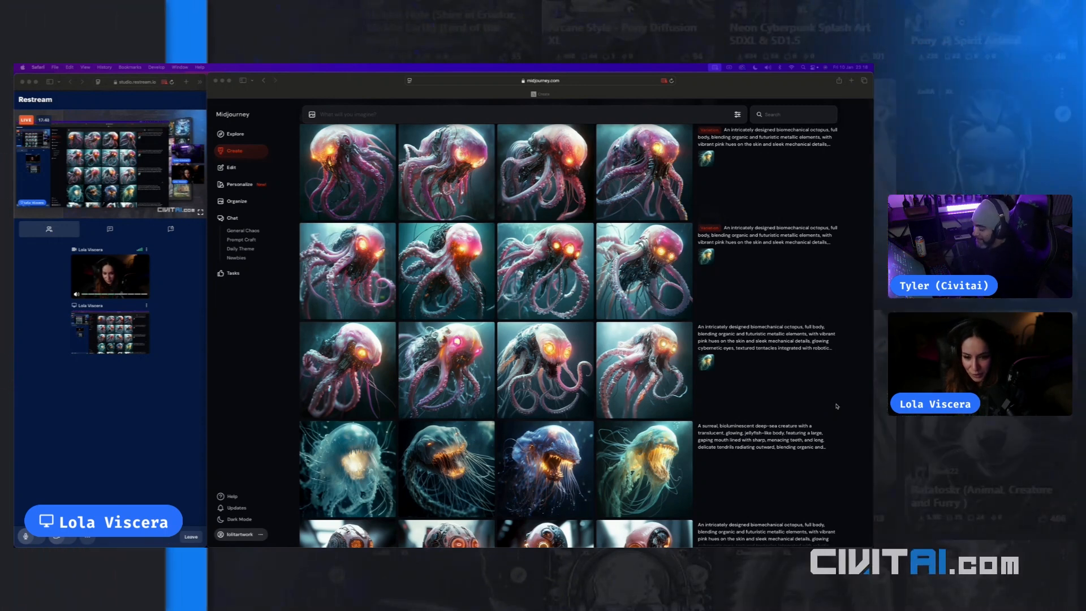
pyautogui.scroll(1, 837, 406)
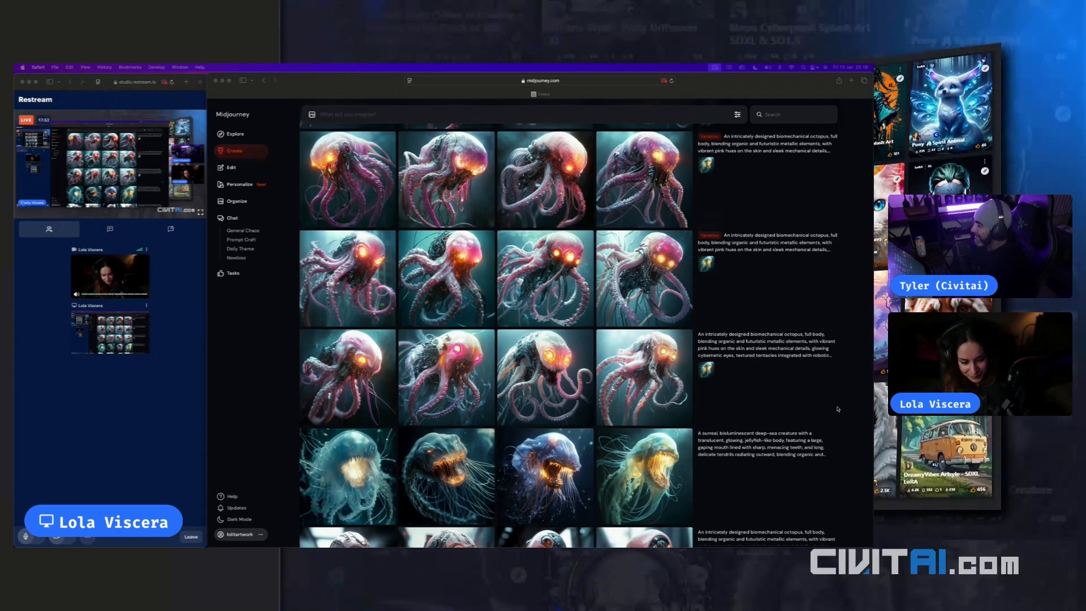
pyautogui.scroll(2, 848, 417)
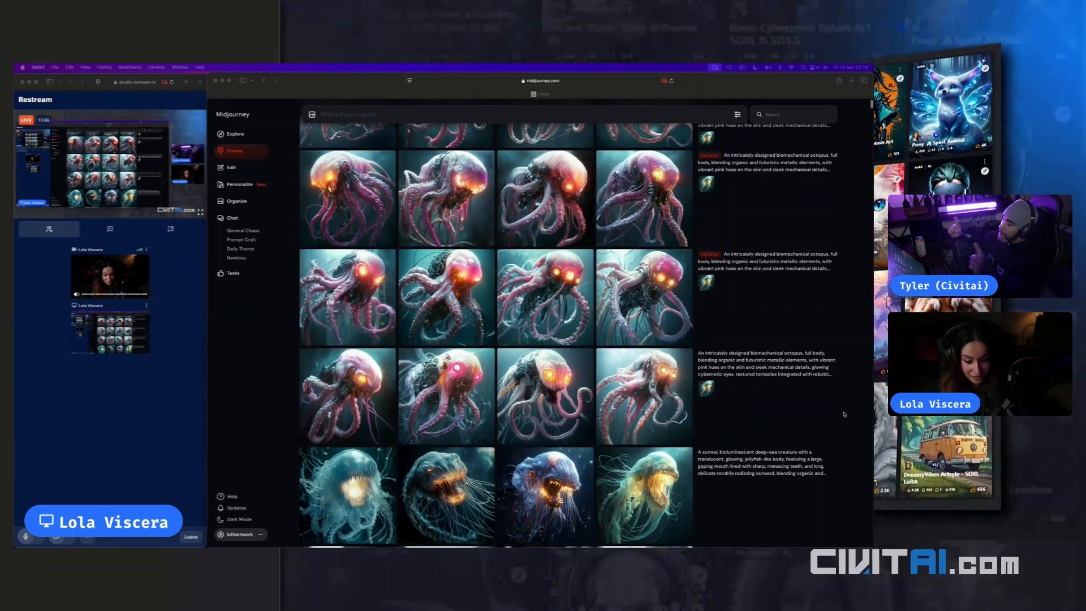
pyautogui.scroll(1, 845, 415)
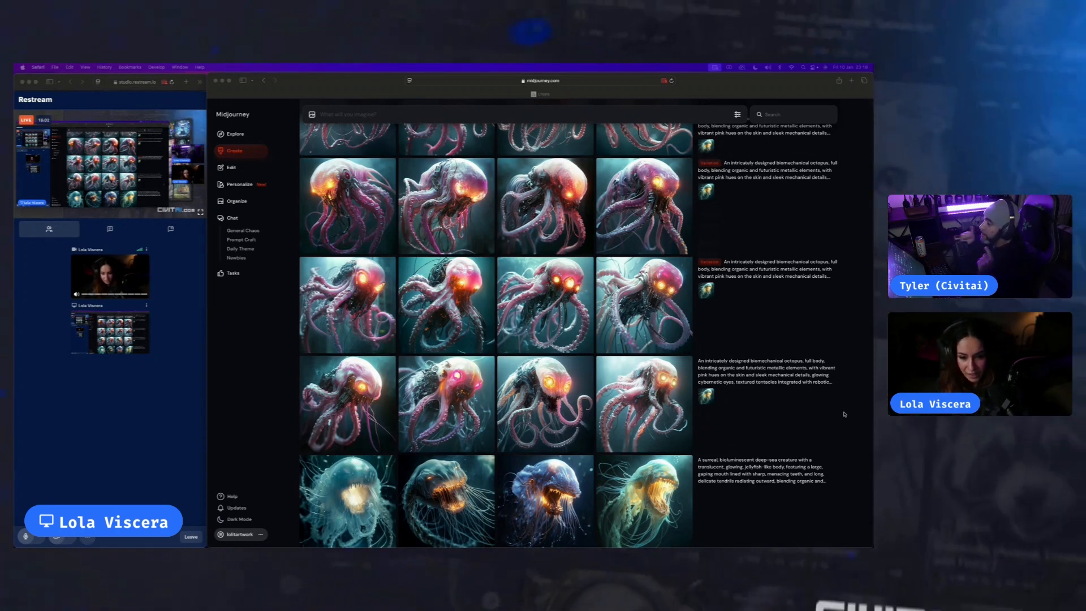
# Compare the pink biomechanical octopus variations, from the dark underwater versions up to today's newest generations
pyautogui.scroll(15, 844, 415)
pyautogui.scroll(5, 845, 415)
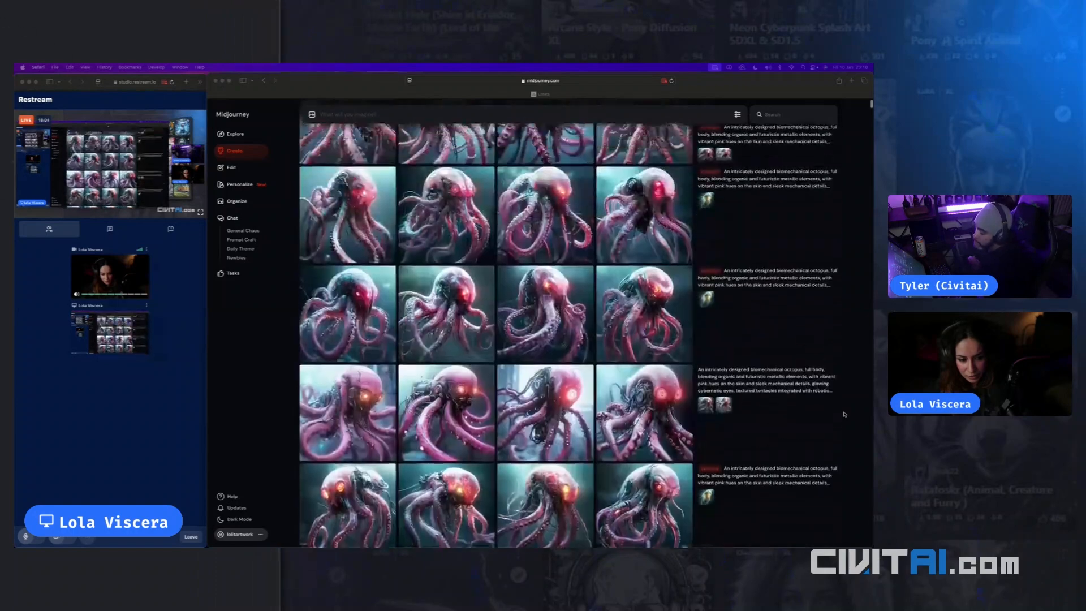
pyautogui.scroll(-5, 844, 415)
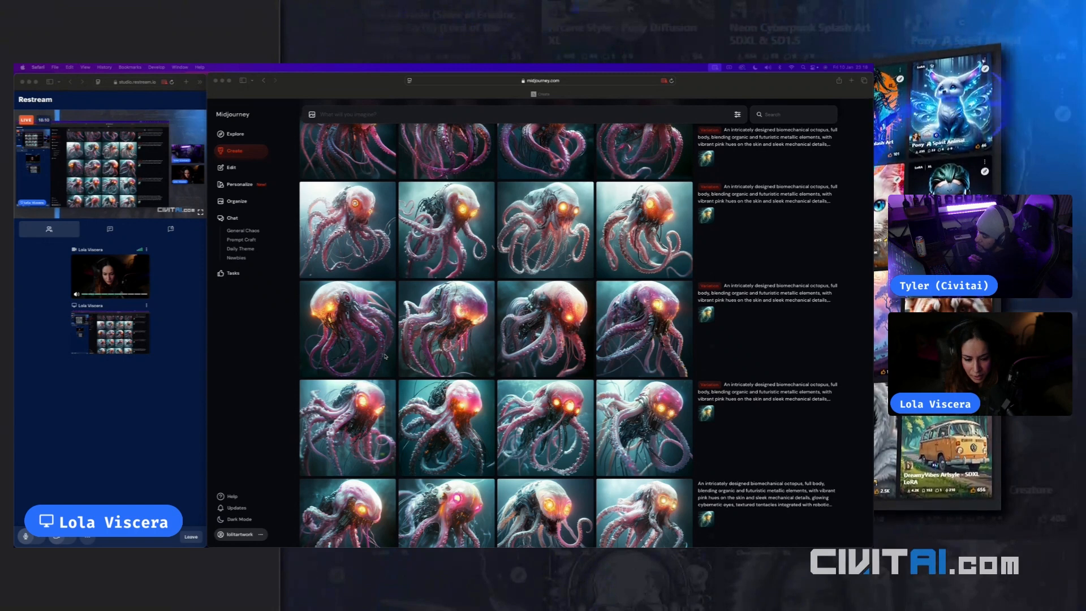
pyautogui.scroll(-3, 385, 357)
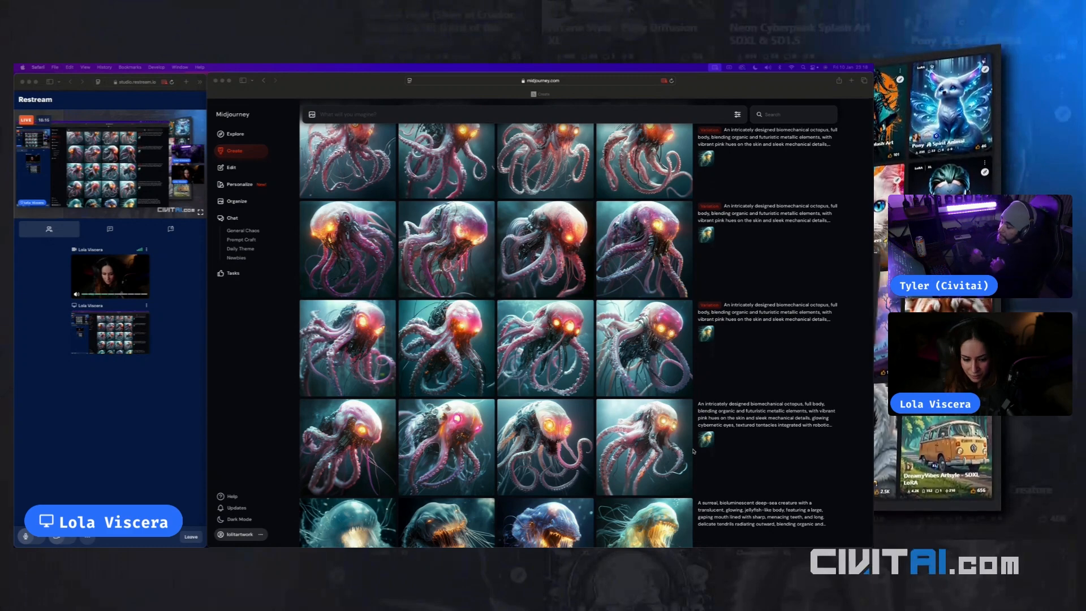
pyautogui.scroll(-1, 693, 451)
pyautogui.scroll(5, 694, 451)
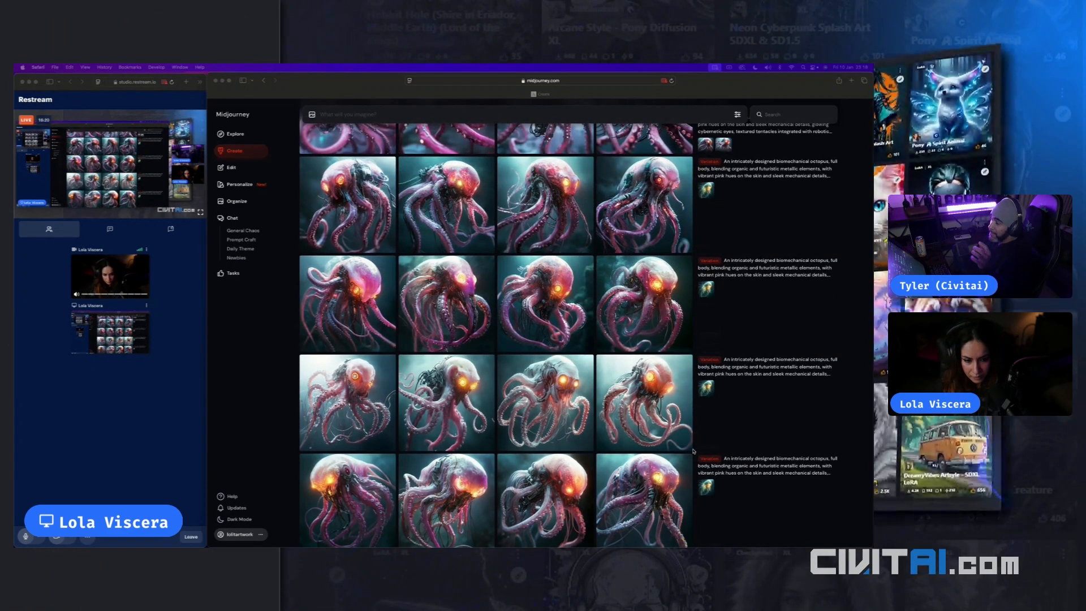
pyautogui.scroll(10, 693, 450)
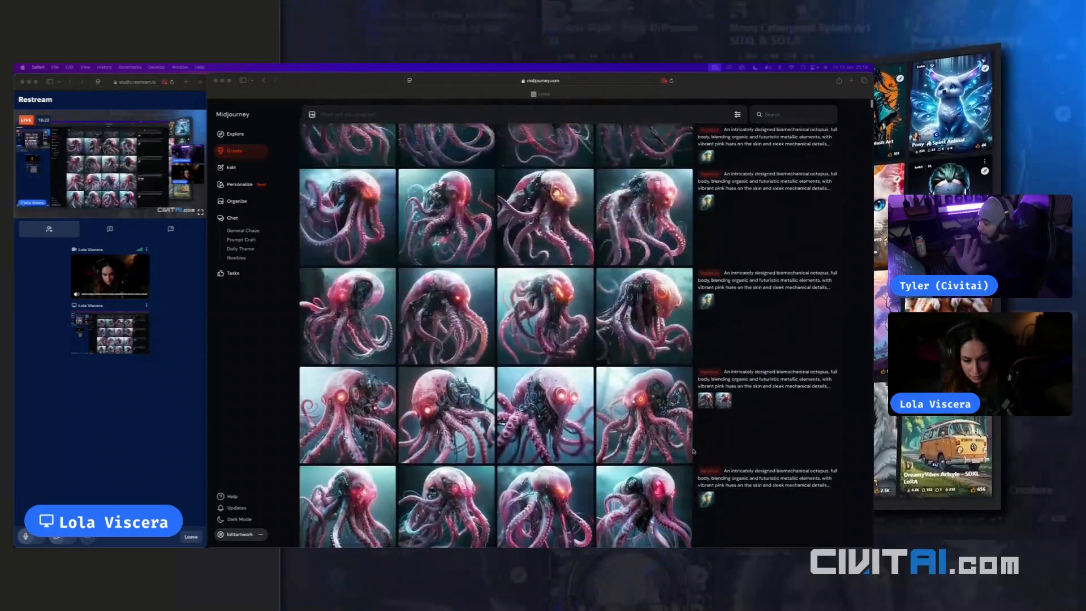
pyautogui.scroll(1, 694, 450)
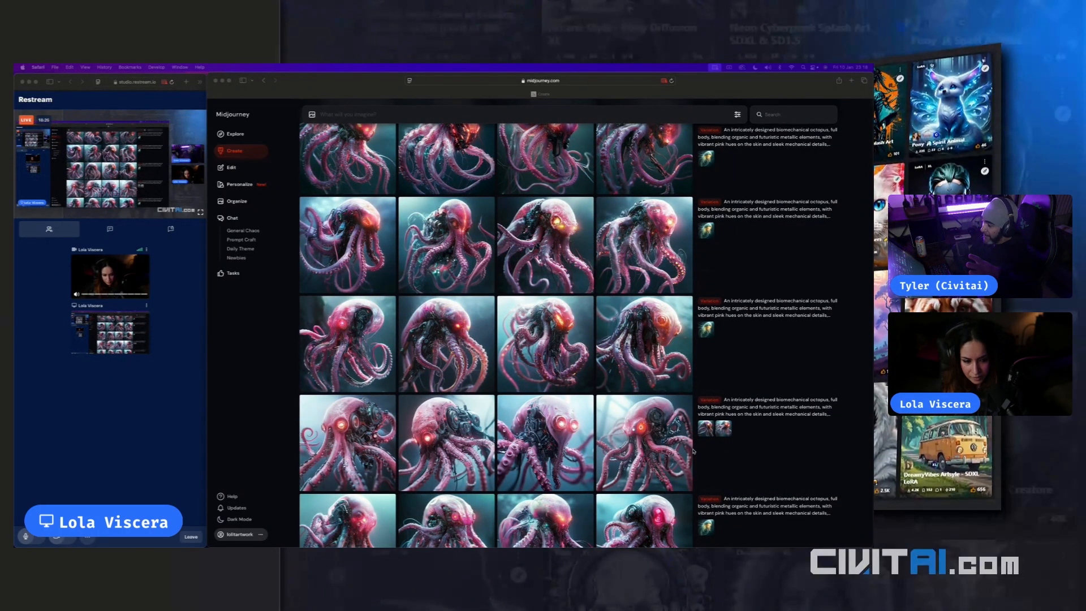
pyautogui.scroll(1, 694, 451)
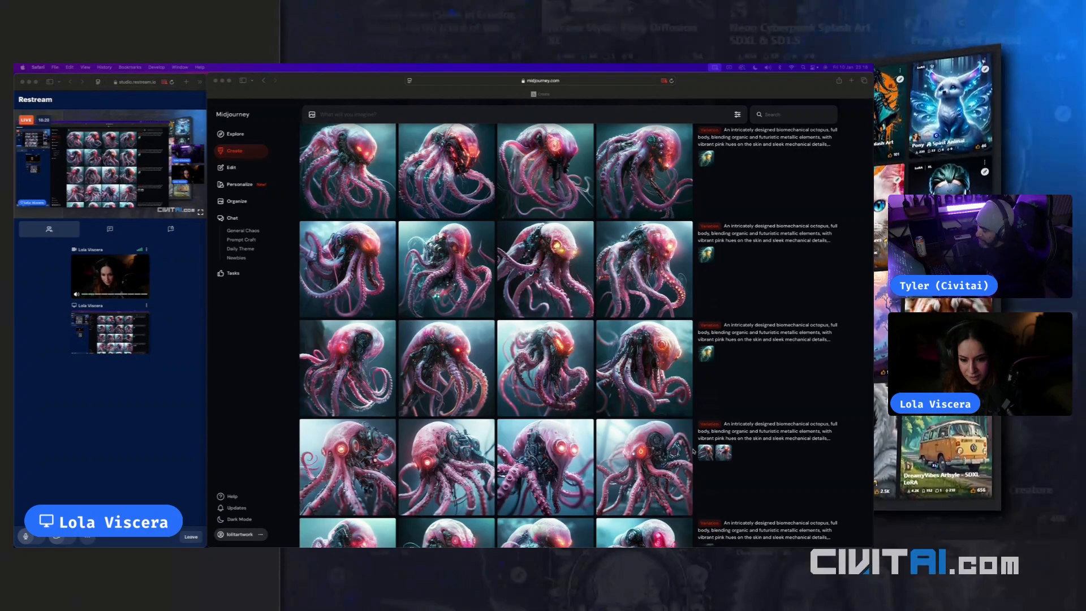
pyautogui.scroll(10, 693, 451)
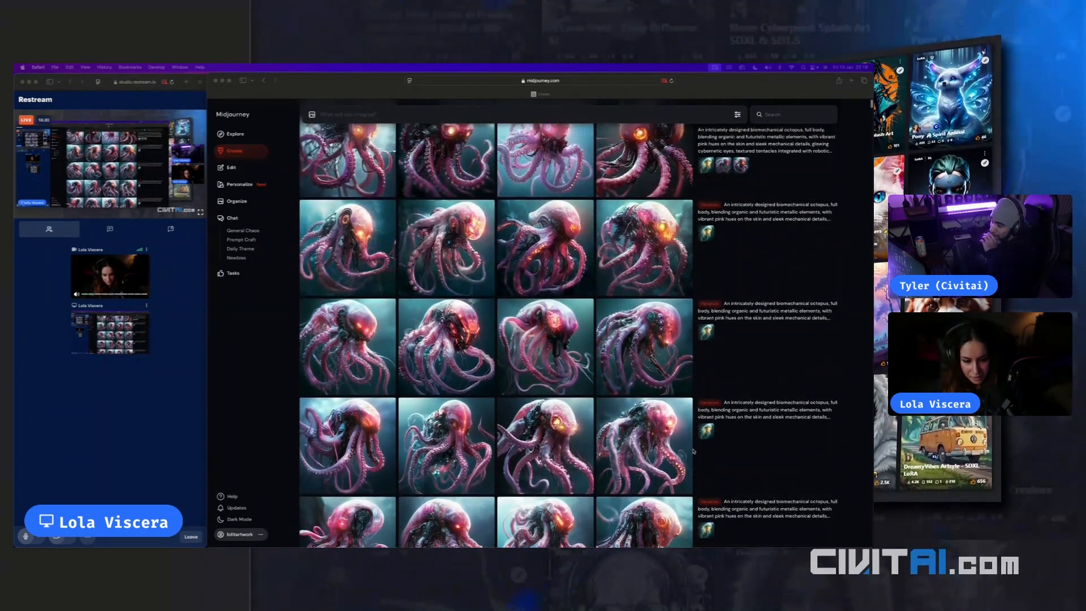
pyautogui.scroll(10, 693, 451)
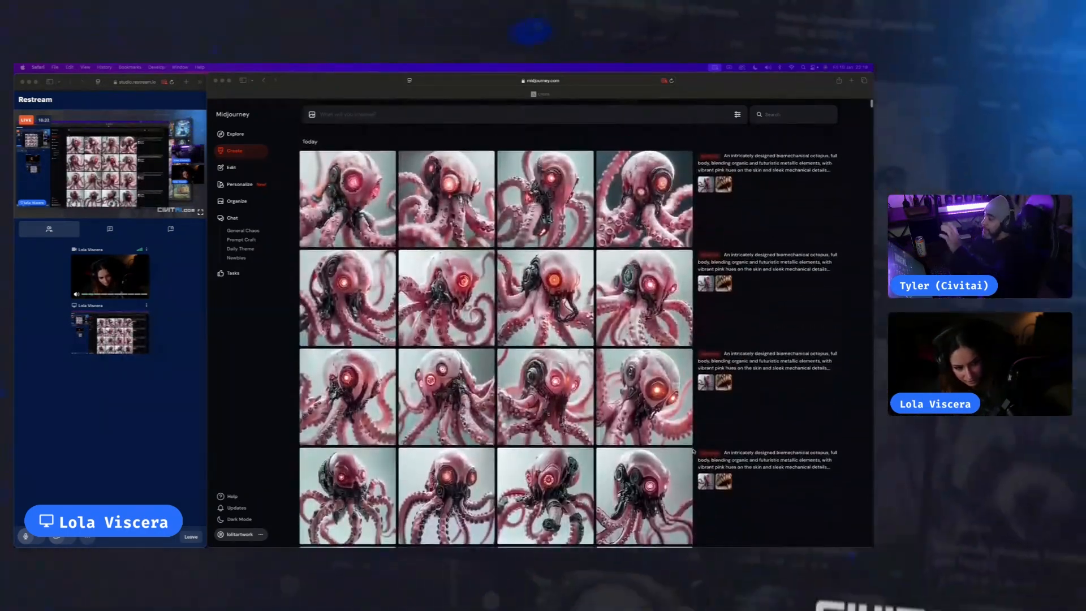
# Copy the image URL of the second pink octopus in the non-variation row that has three reference images
pyautogui.scroll(10, 694, 451)
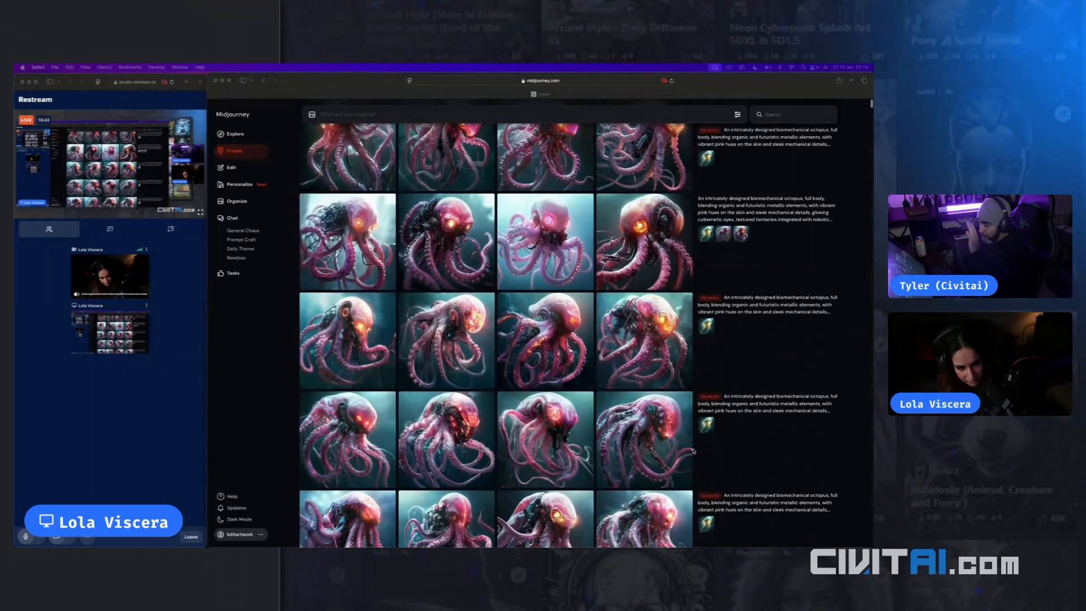
pyautogui.scroll(-1, 693, 451)
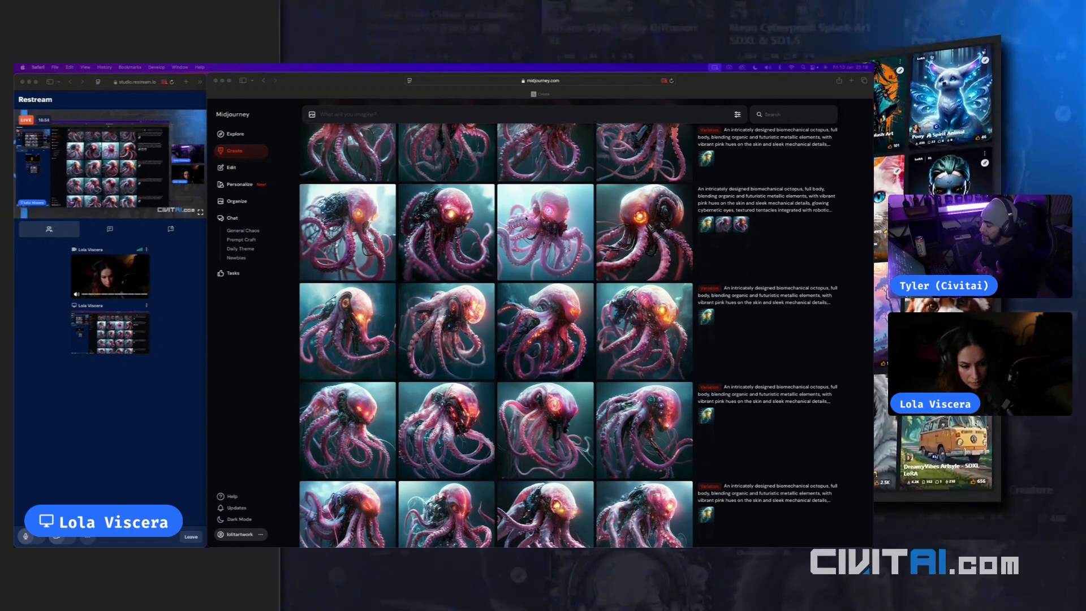
pyautogui.click(457, 224)
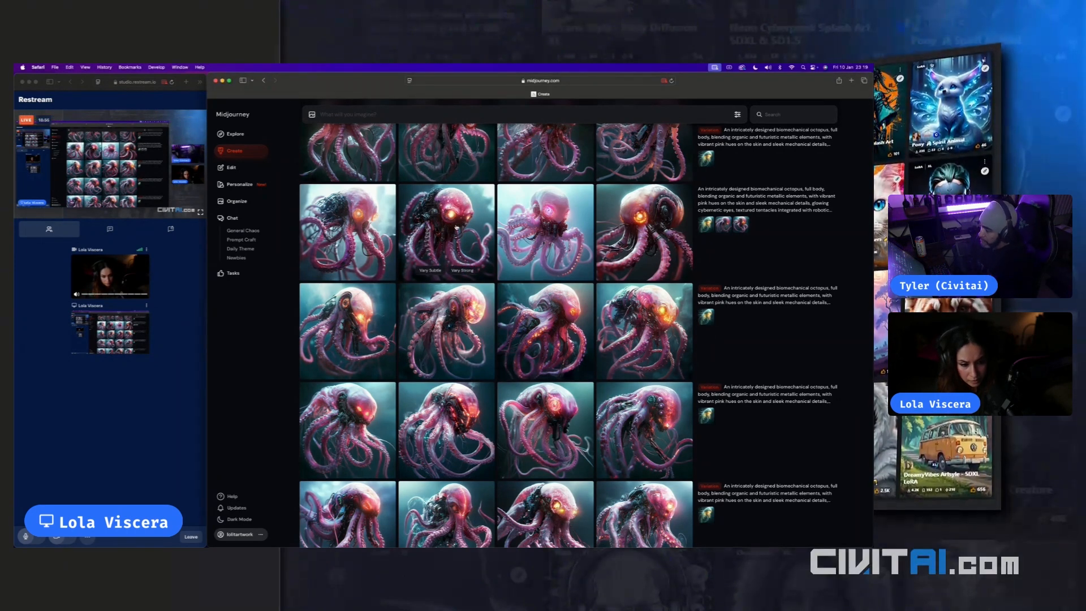
pyautogui.rightClick(463, 250)
pyautogui.moveTo(491, 320)
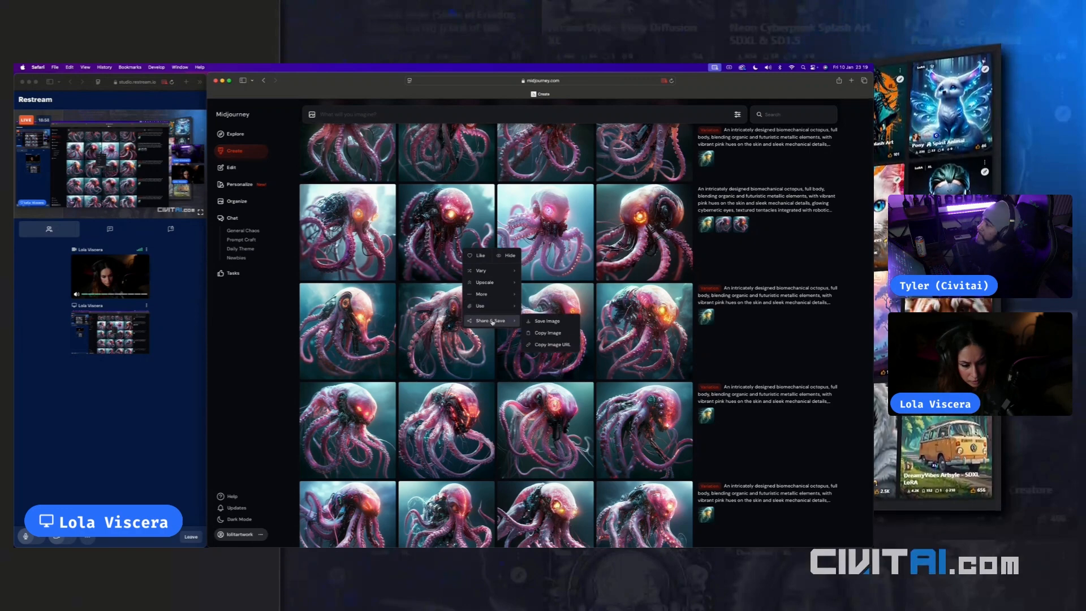
pyautogui.click(548, 341)
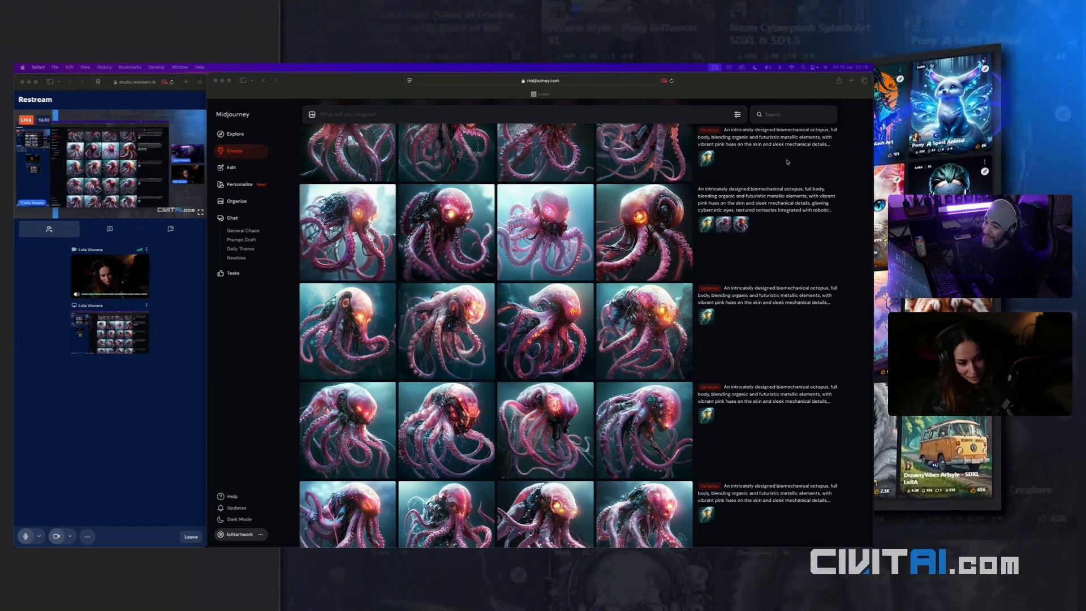
# Reuse that row's full biomechanical octopus prompt in the prompt field and select all of its text
pyautogui.click(780, 205)
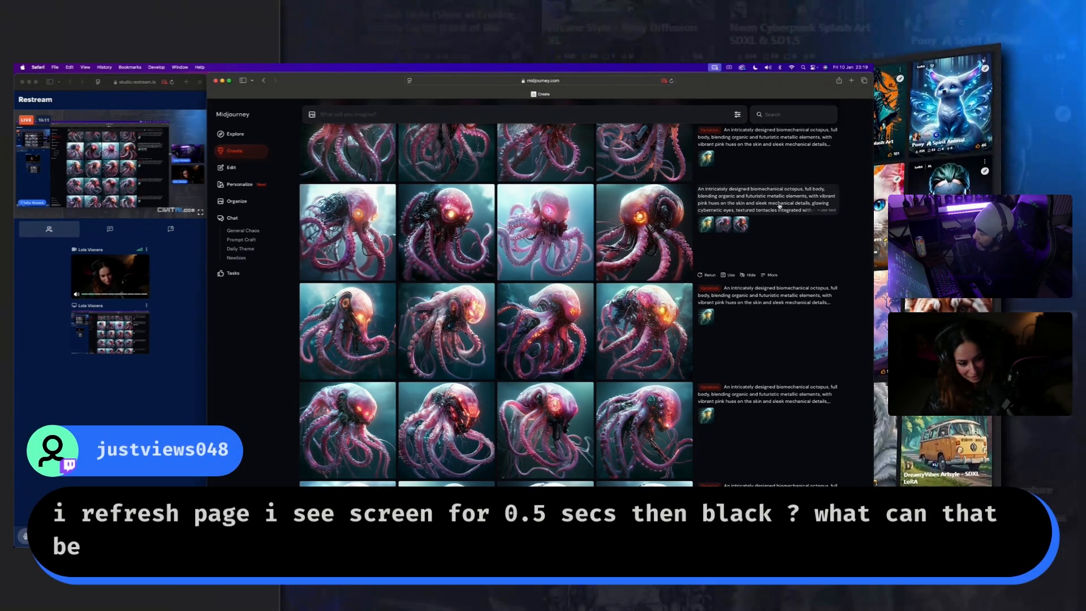
pyautogui.click(814, 208)
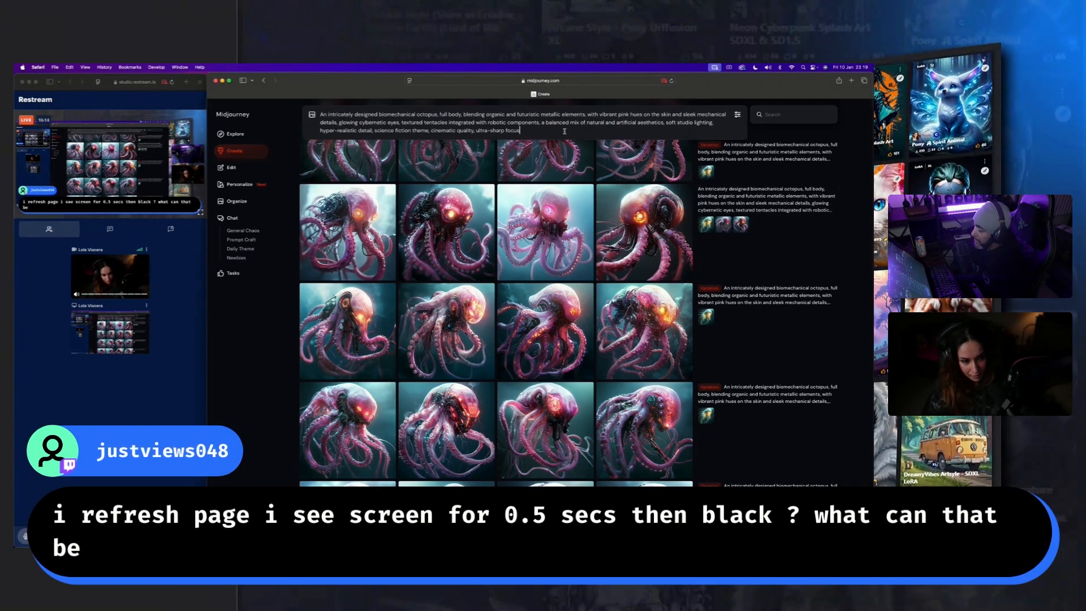
pyautogui.press('super+a')
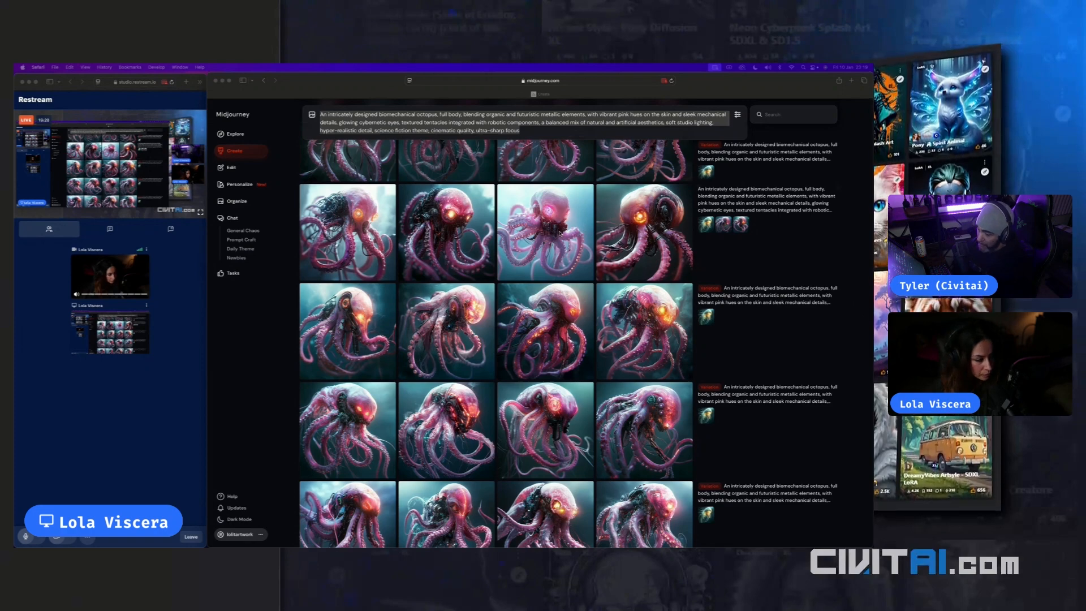
# Use Share & Save on the first octopus in that row, and copy the image URL of the fourth octopus one row below
pyautogui.rightClick(347, 232)
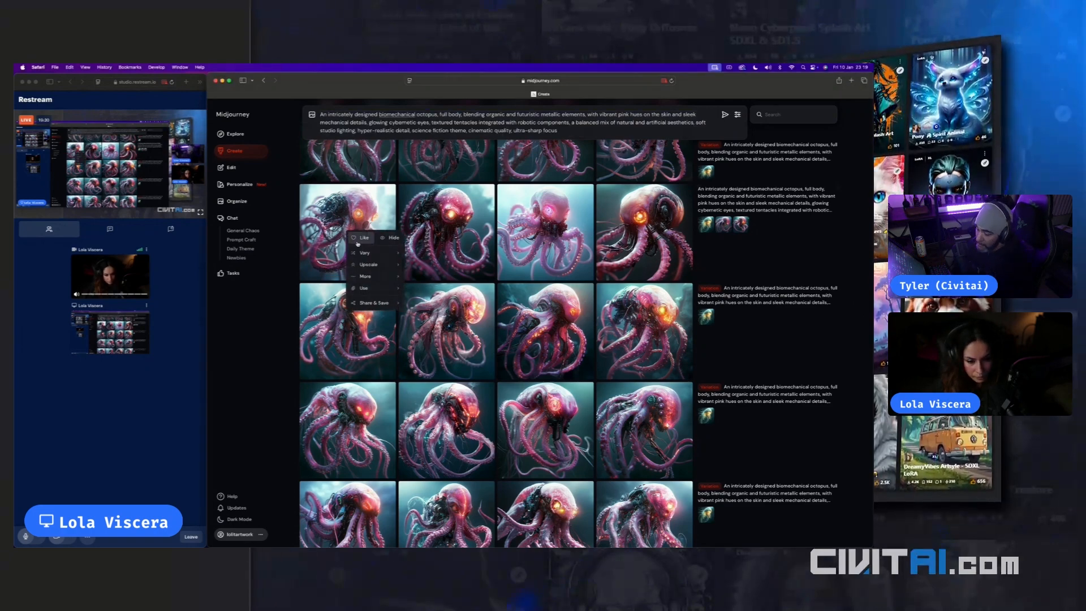
pyautogui.moveTo(374, 303)
pyautogui.click(417, 303)
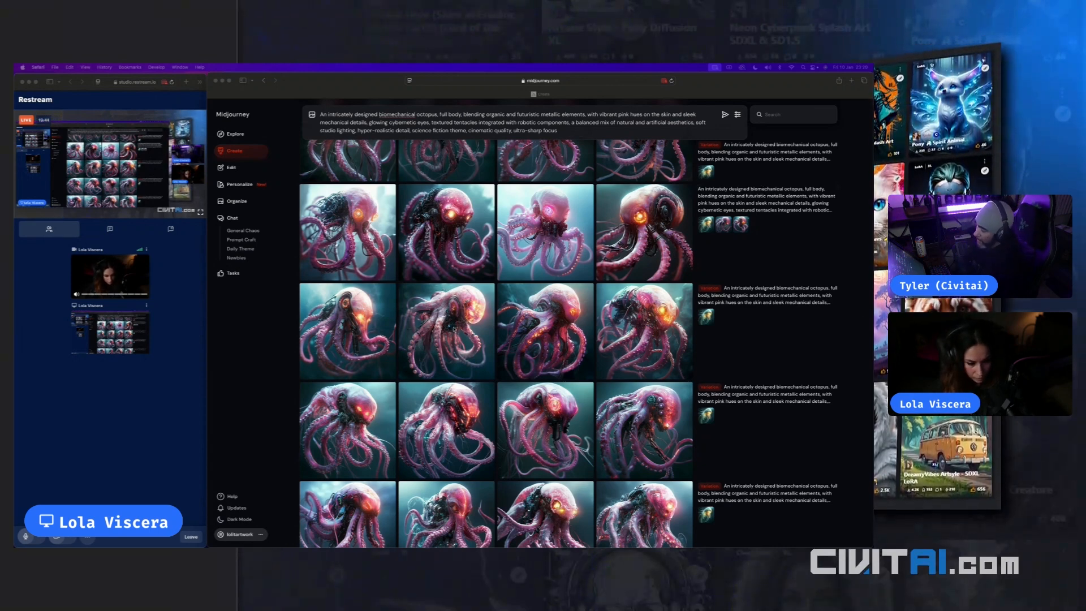
pyautogui.rightClick(656, 331)
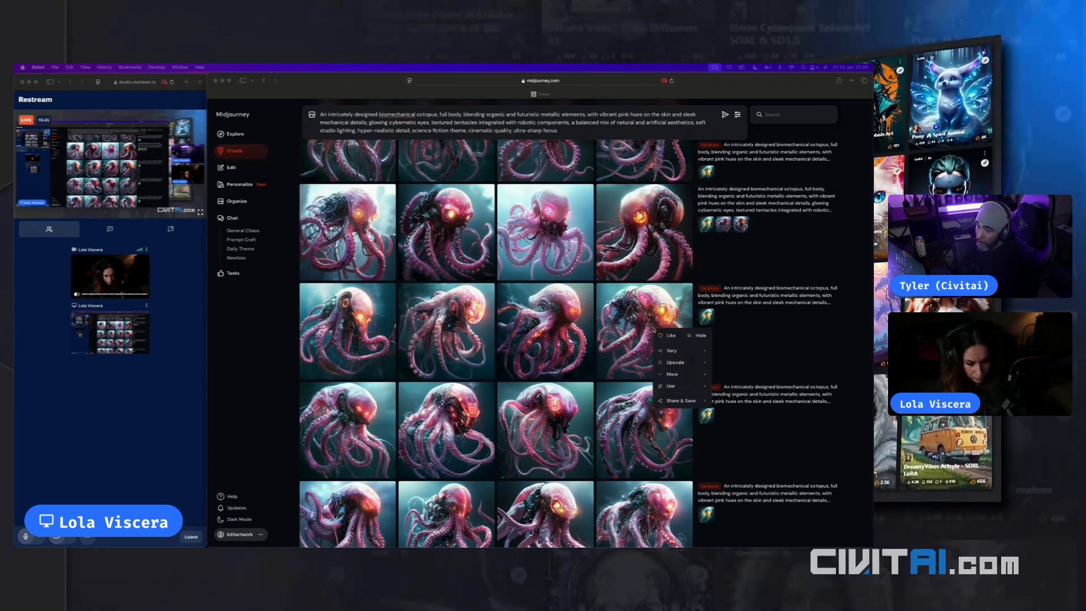
pyautogui.click(669, 400)
pyautogui.click(743, 425)
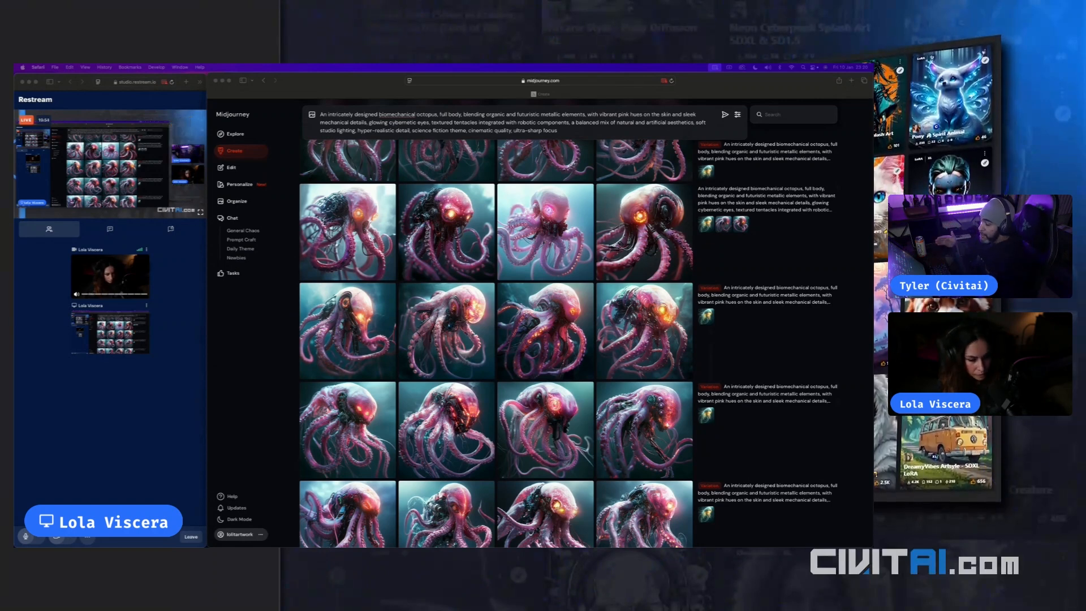
# Copy the image URL of the fourth octopus in the second variation row below the three-reference generation
pyautogui.scroll(-4, 690, 300)
pyautogui.scroll(-2, 690, 300)
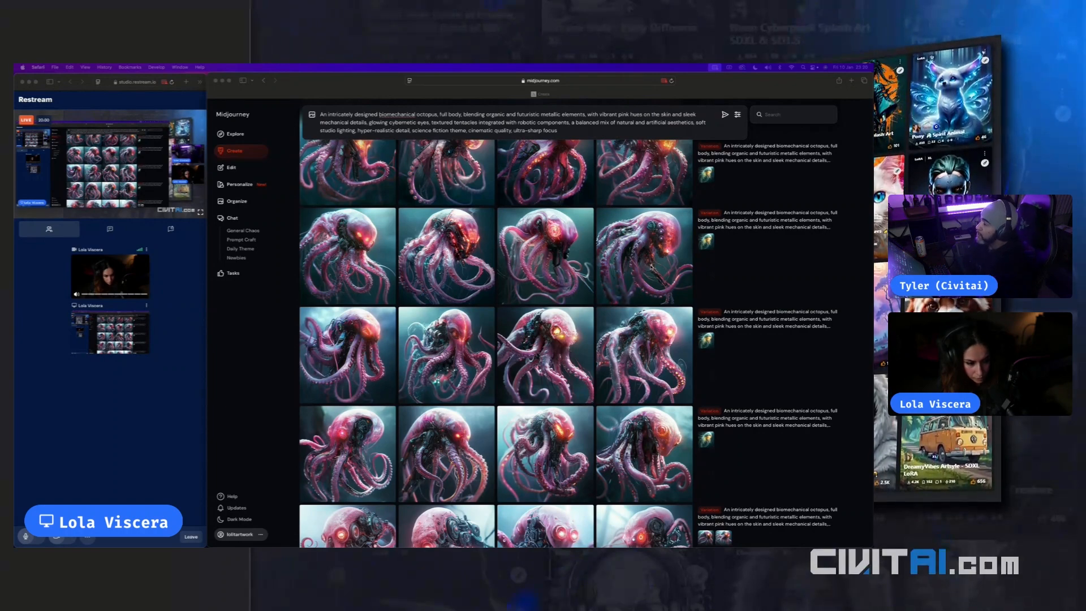
pyautogui.rightClick(651, 269)
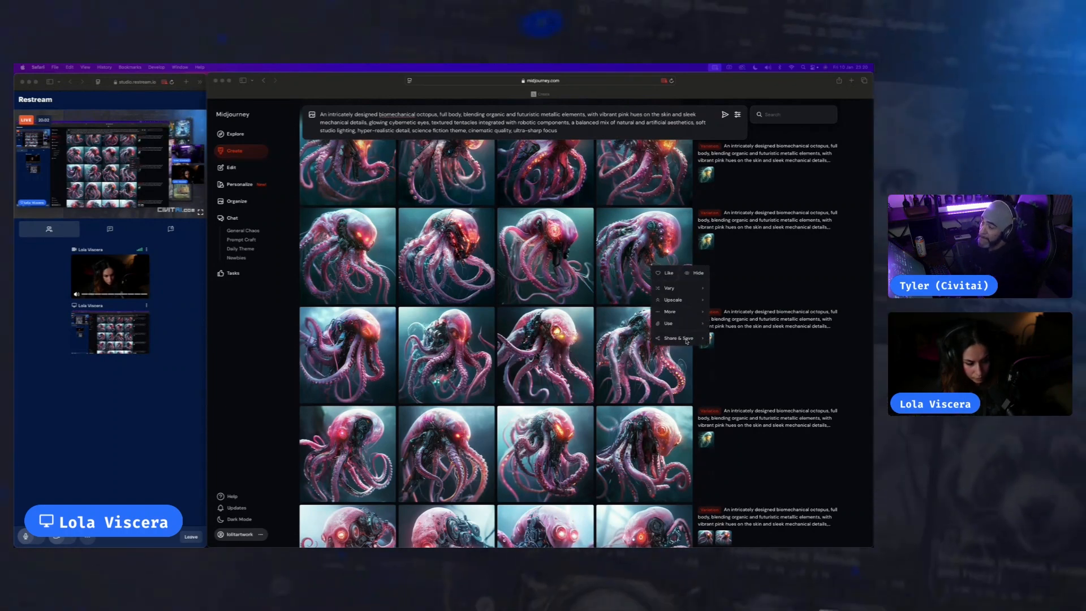
pyautogui.click(677, 340)
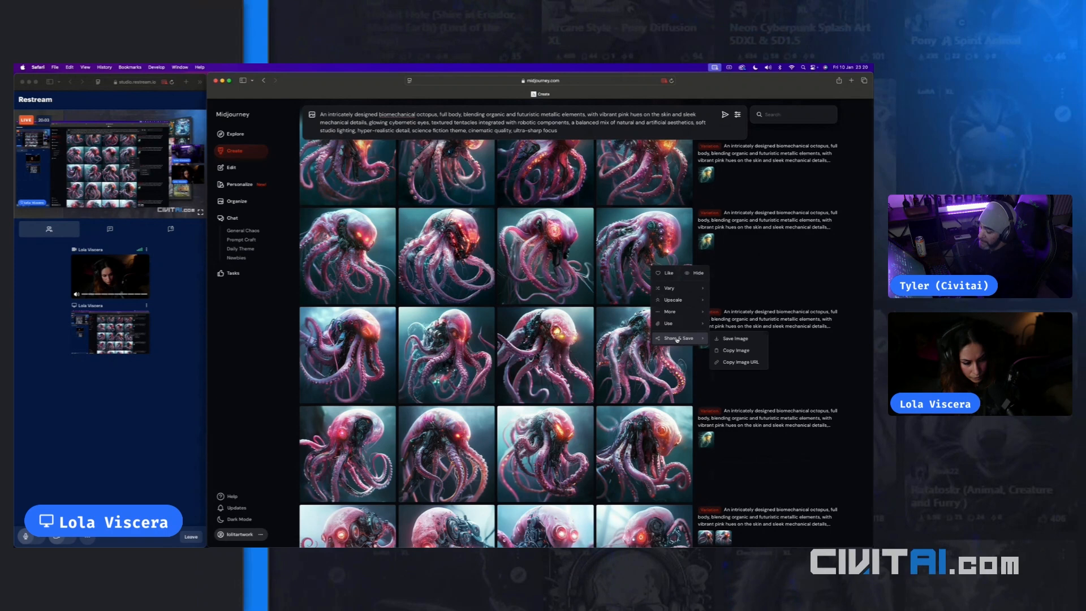
pyautogui.click(737, 363)
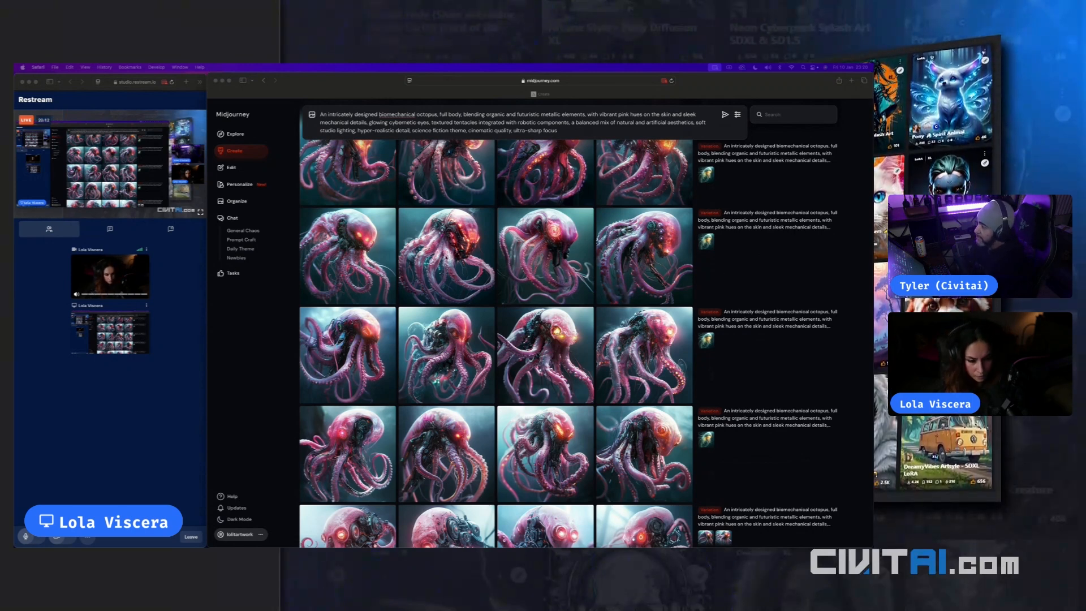
# Copy the image URLs of the second octopus three rows above the two-reference variation row and the first octopus one row below it
pyautogui.rightClick(445, 256)
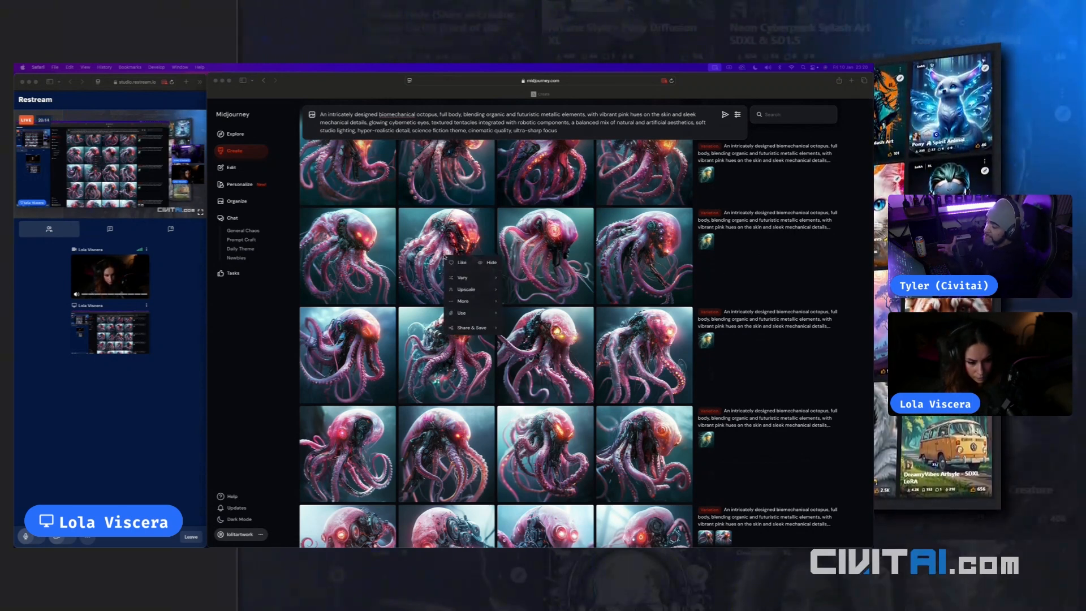
pyautogui.click(474, 330)
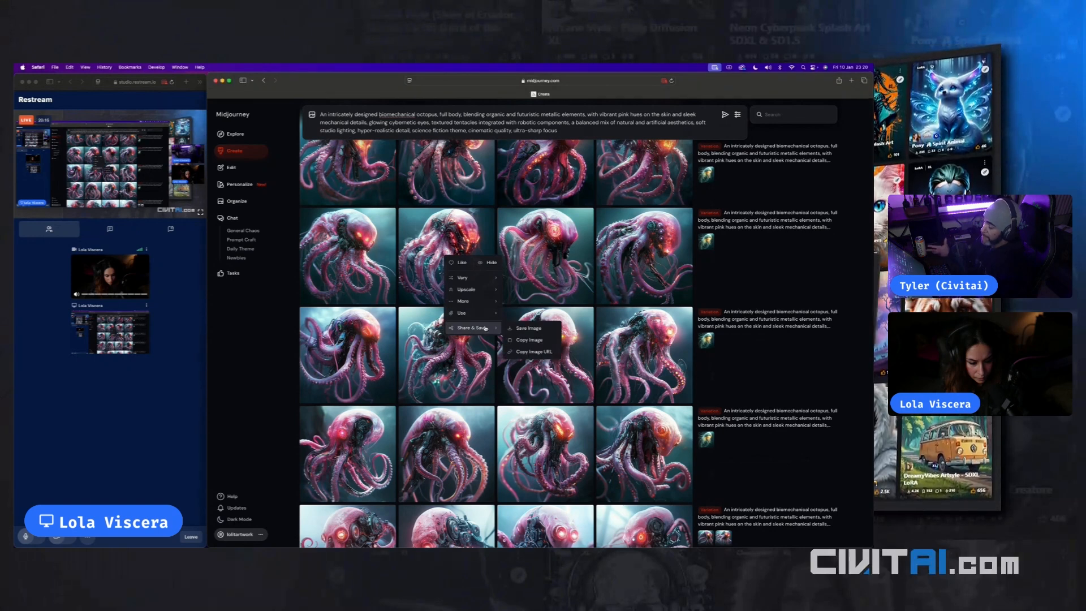
pyautogui.click(524, 352)
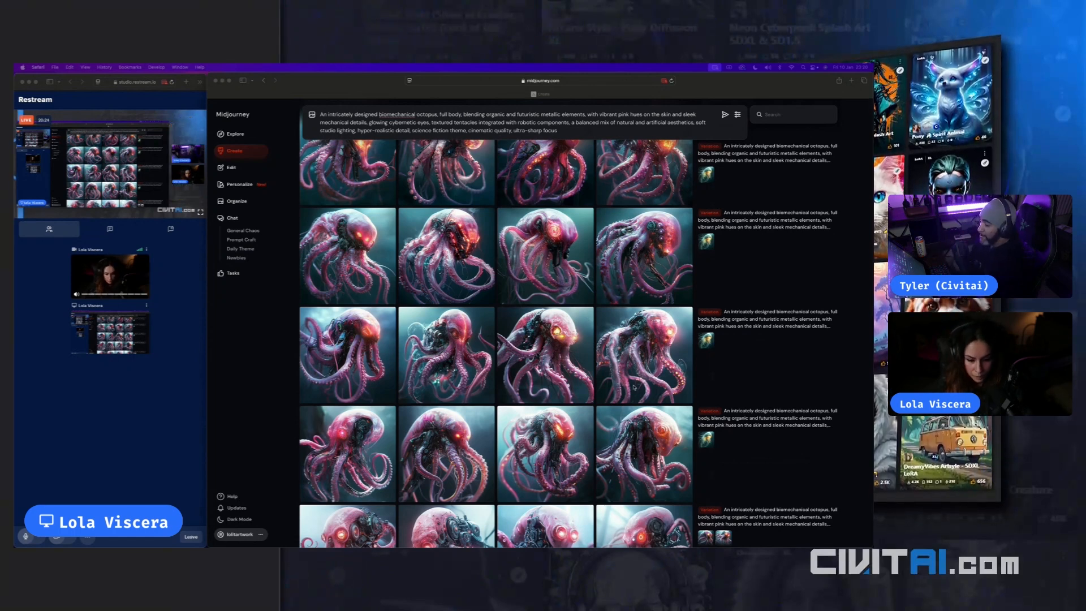
pyautogui.scroll(-3, 589, 389)
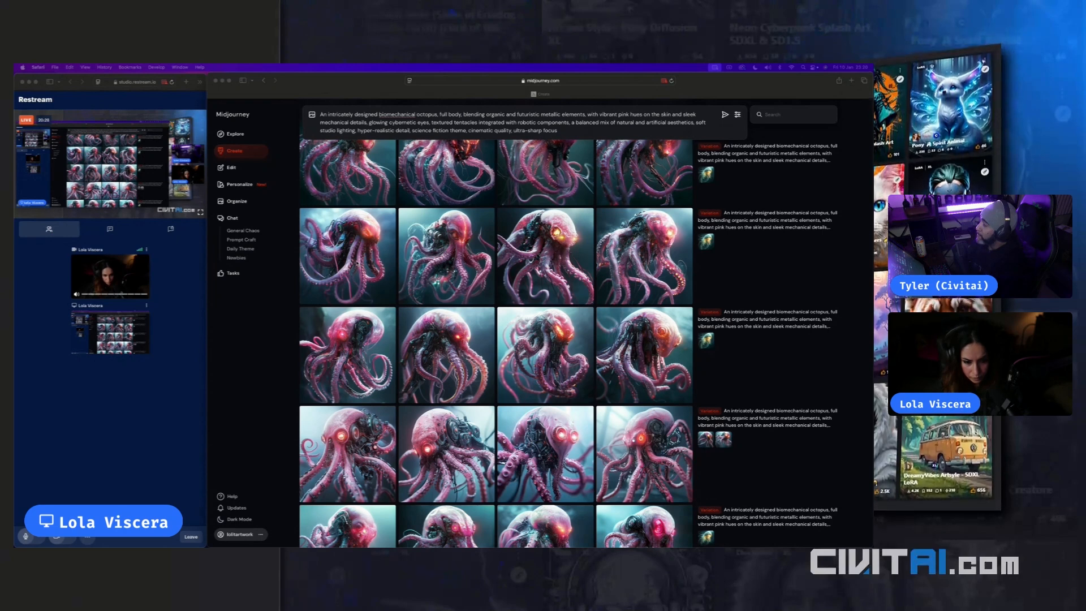
pyautogui.rightClick(358, 264)
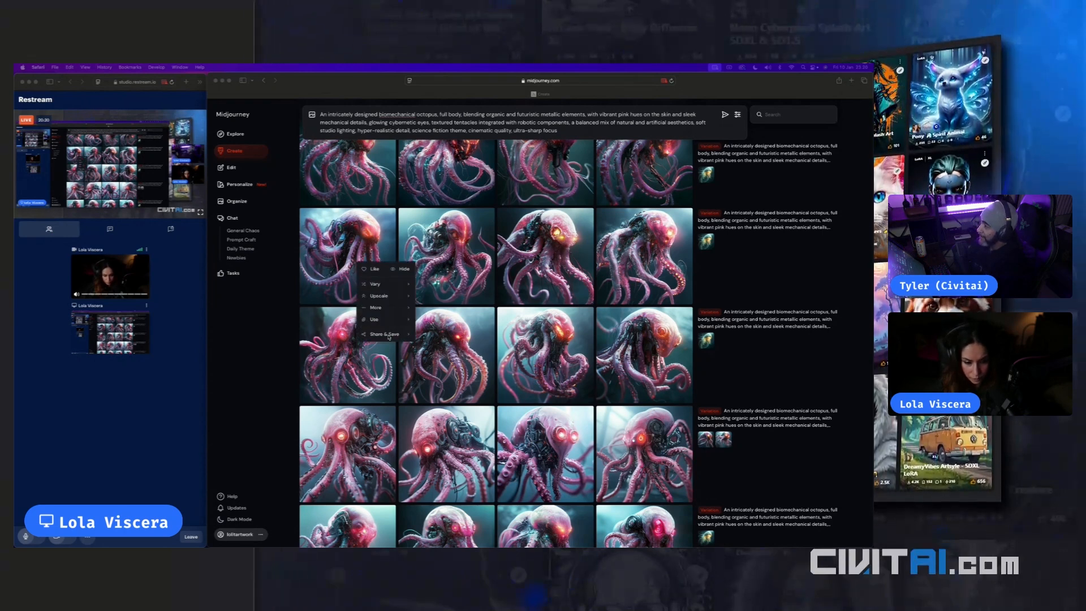
pyautogui.moveTo(401, 333)
pyautogui.click(450, 358)
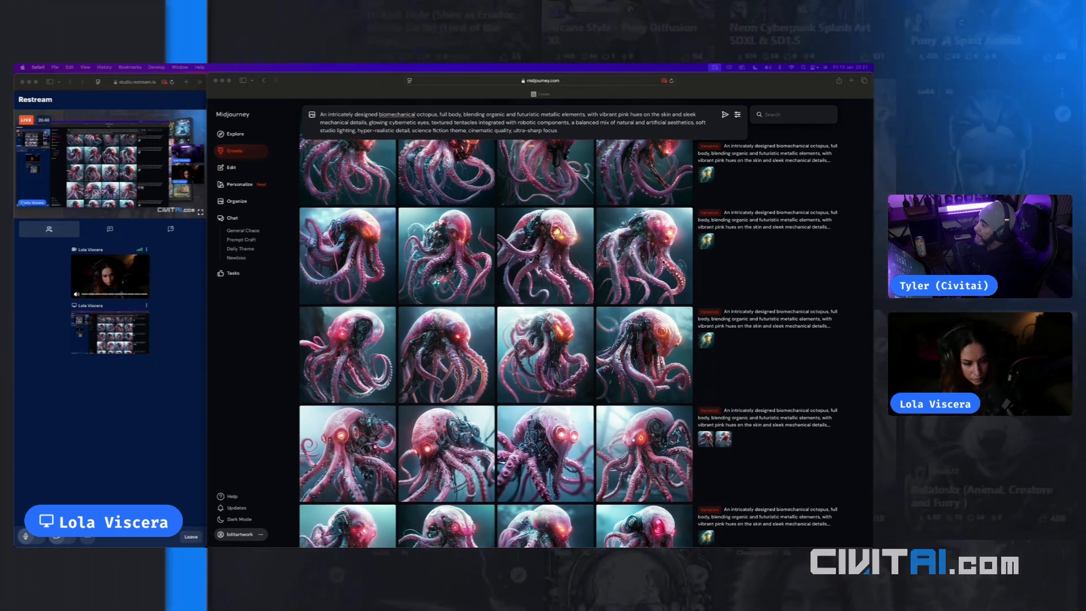
# Copy the image of the second octopus in the variation row directly above the row with two reference images
pyautogui.rightClick(664, 264)
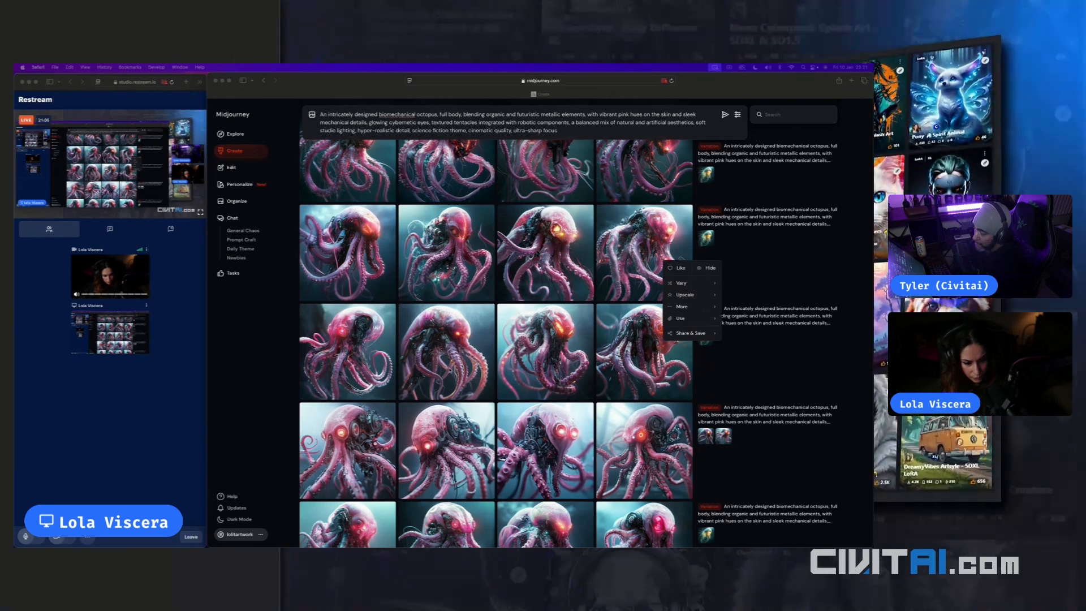
pyautogui.rightClick(445, 367)
pyautogui.moveTo(471, 441)
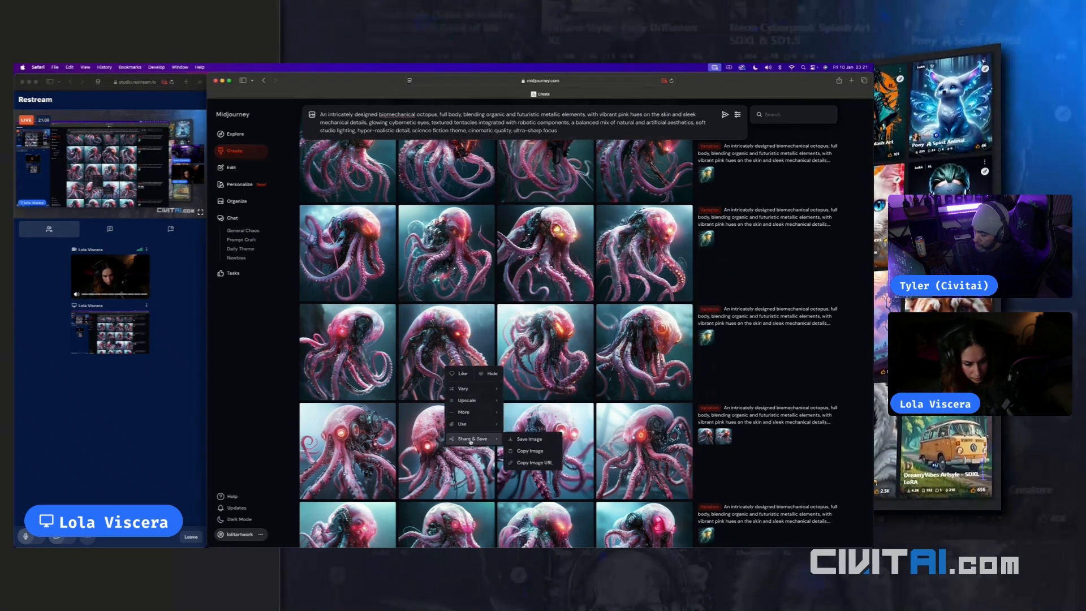
pyautogui.click(535, 451)
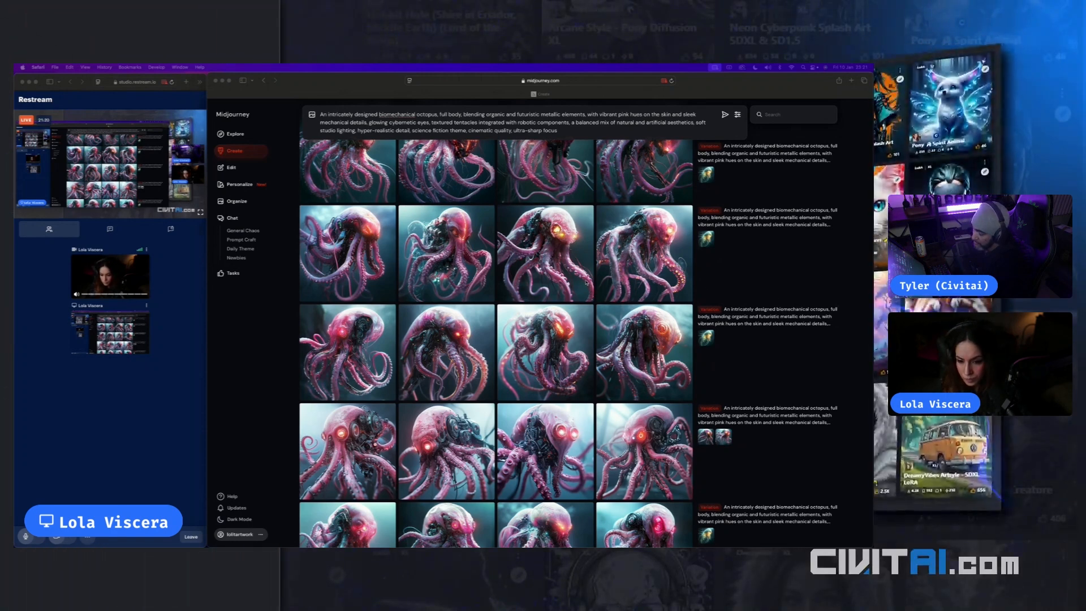
pyautogui.scroll(-1, 586, 282)
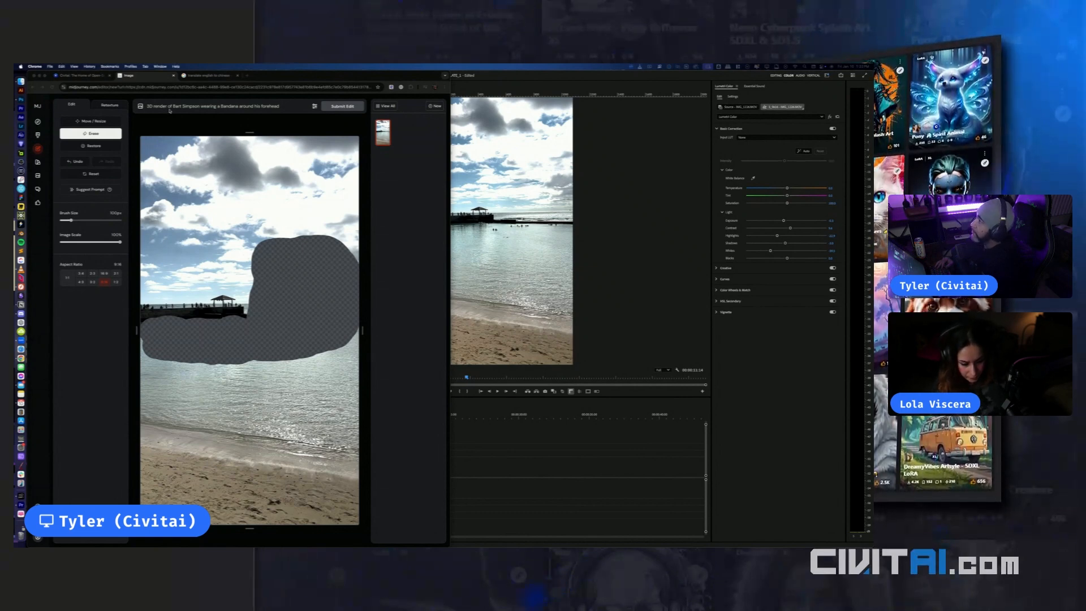
# Replace the masked beach still's prompt with the octopus image reference and full biomechanical octopus prompt, and submit the edit
pyautogui.tripleClick(270, 105)
pyautogui.press('BackSpace')
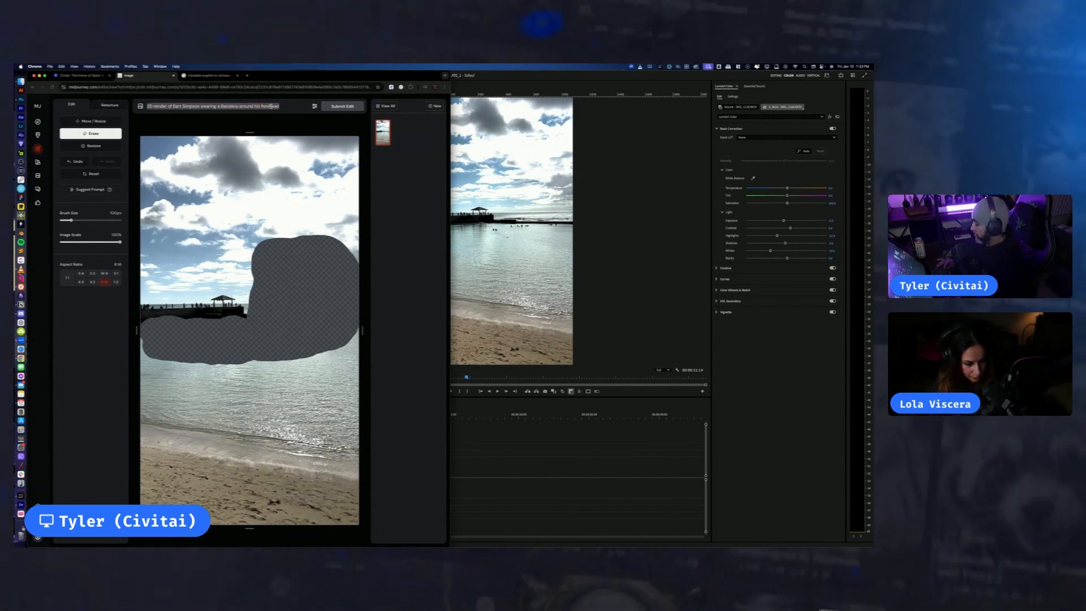
pyautogui.hotkey('ctrl', 'v')
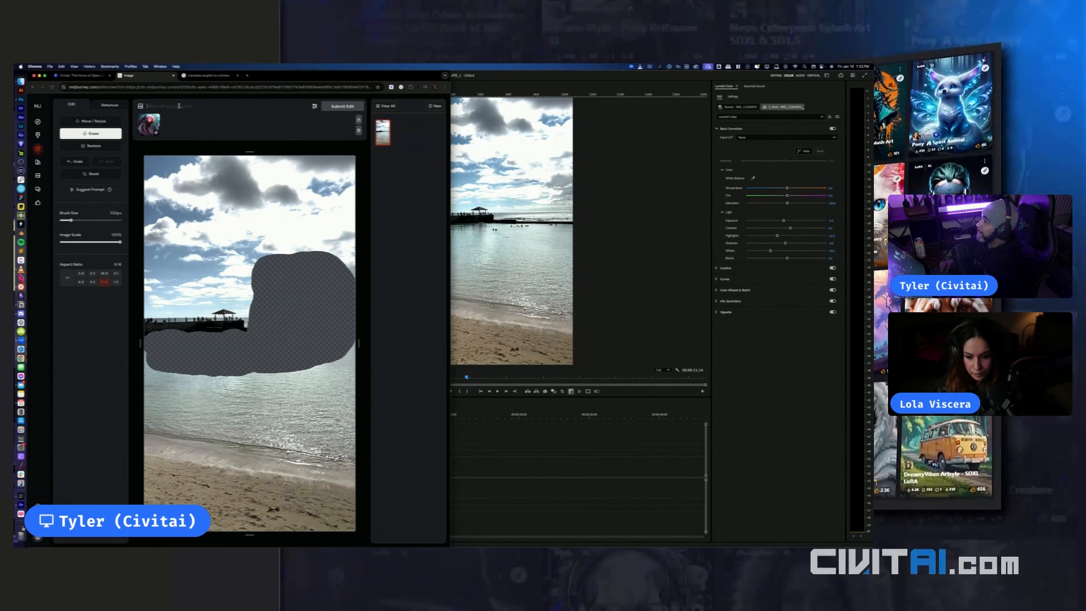
pyautogui.press('super+v')
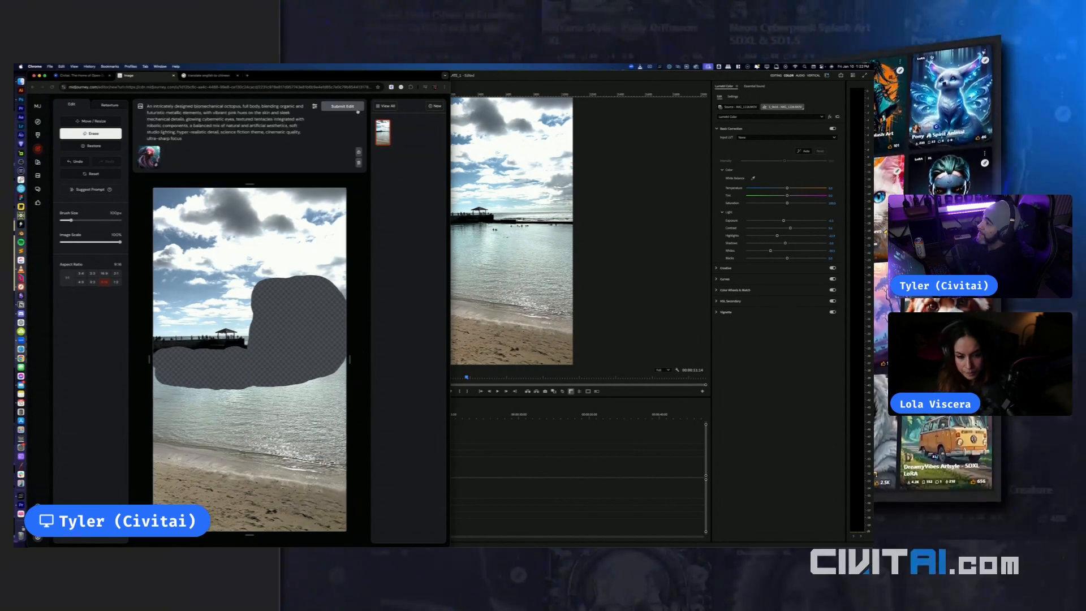
pyautogui.click(342, 107)
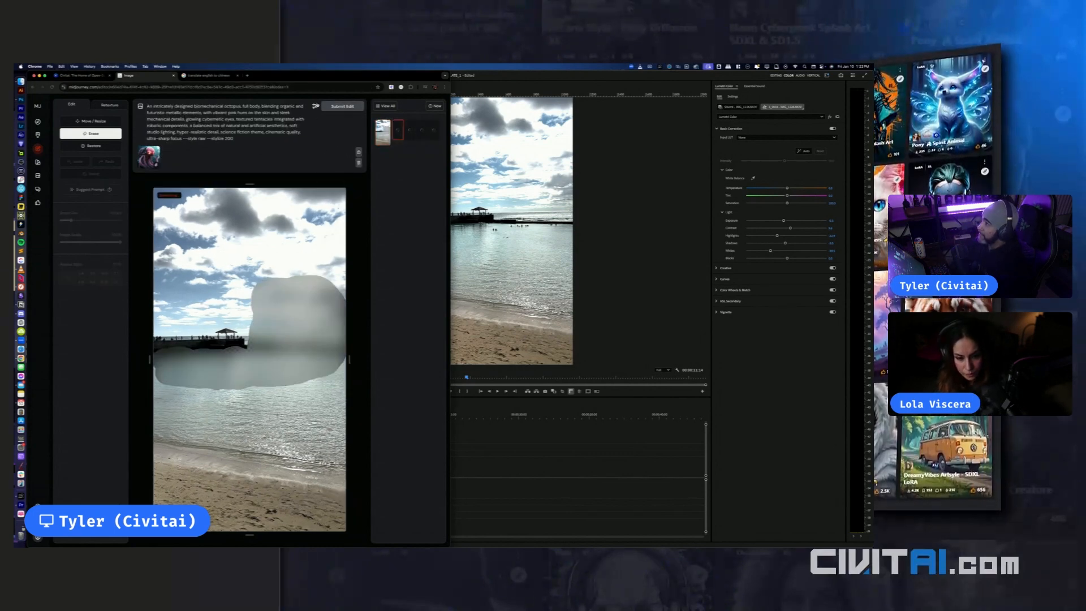
# Check the image generation settings and submit the same octopus edit again for a second batch
pyautogui.click(315, 106)
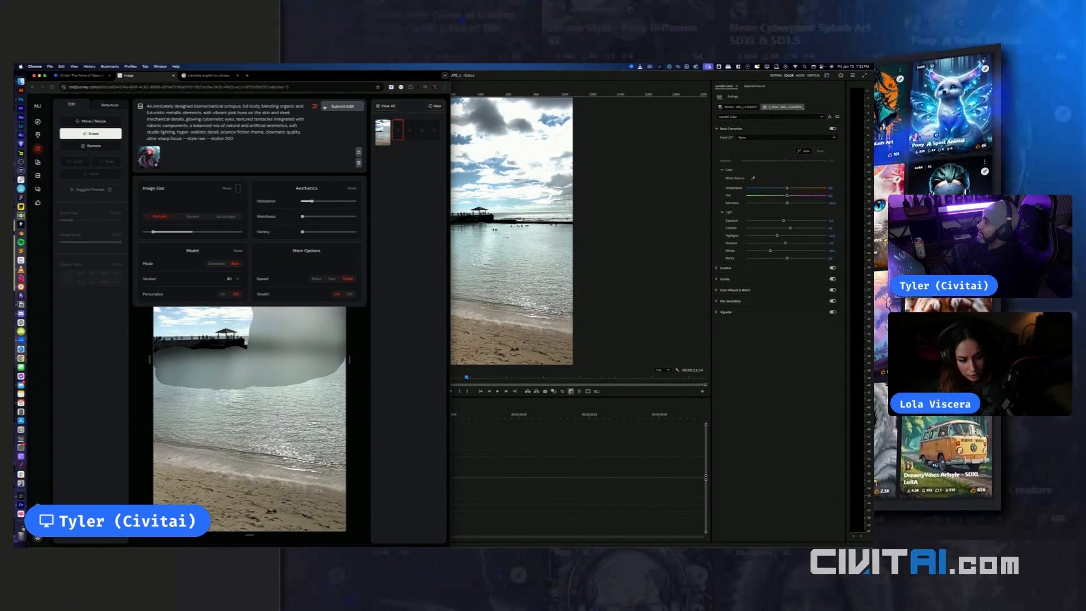
pyautogui.click(315, 106)
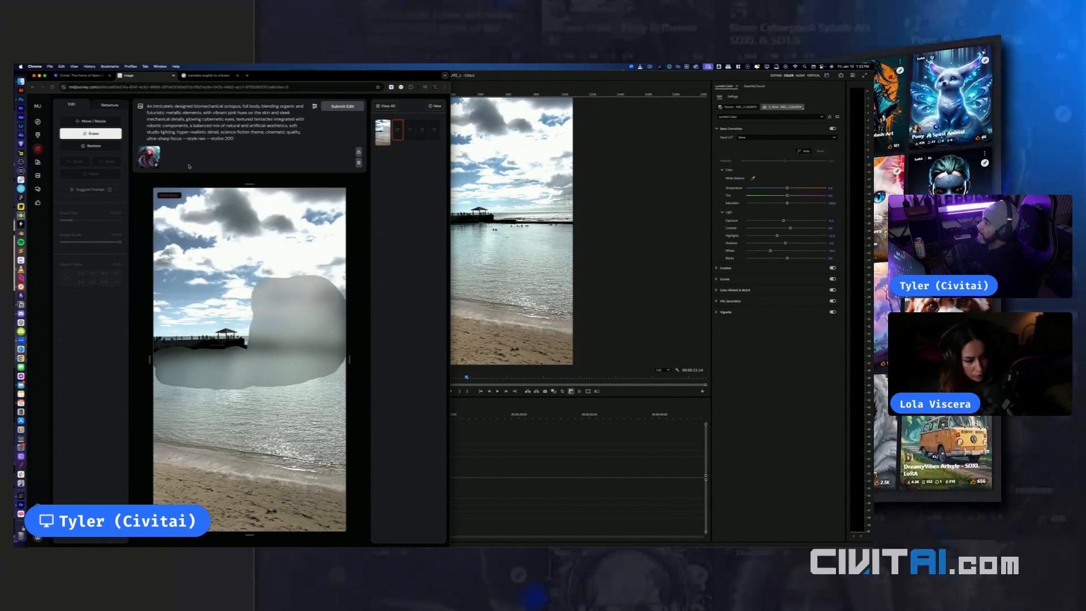
pyautogui.moveTo(146, 164)
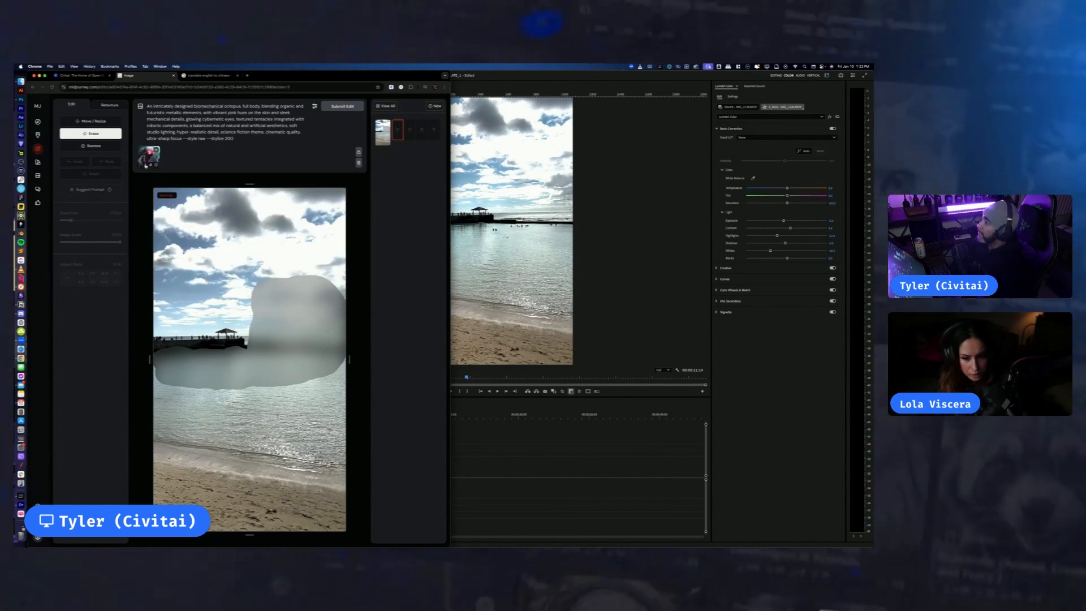
pyautogui.click(345, 107)
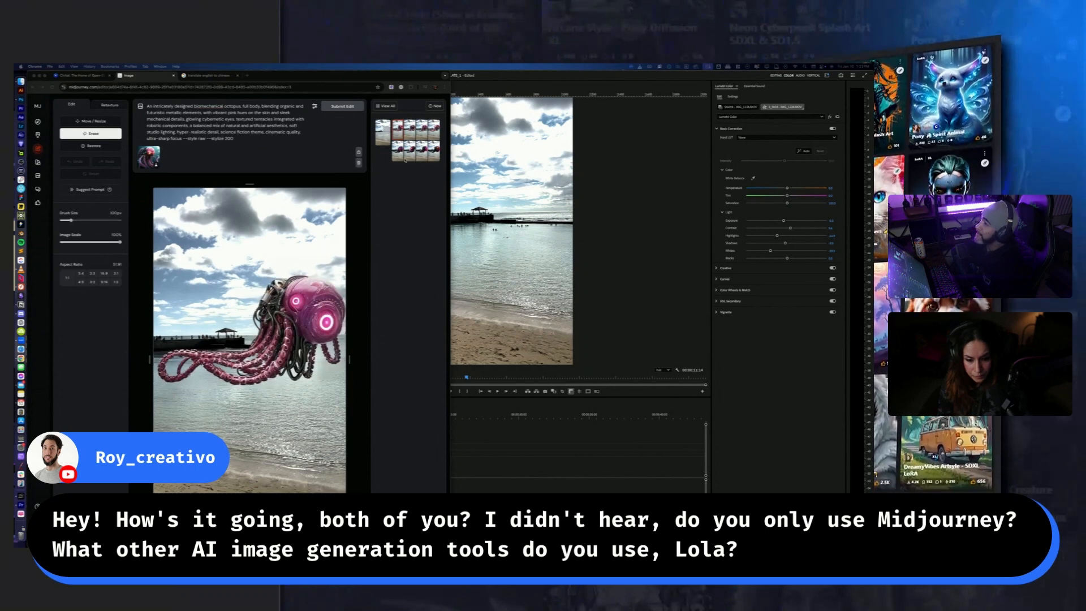
# Examine the octopus versions in both generated batches and return to the masked beach original
pyautogui.click(409, 130)
pyautogui.click(422, 130)
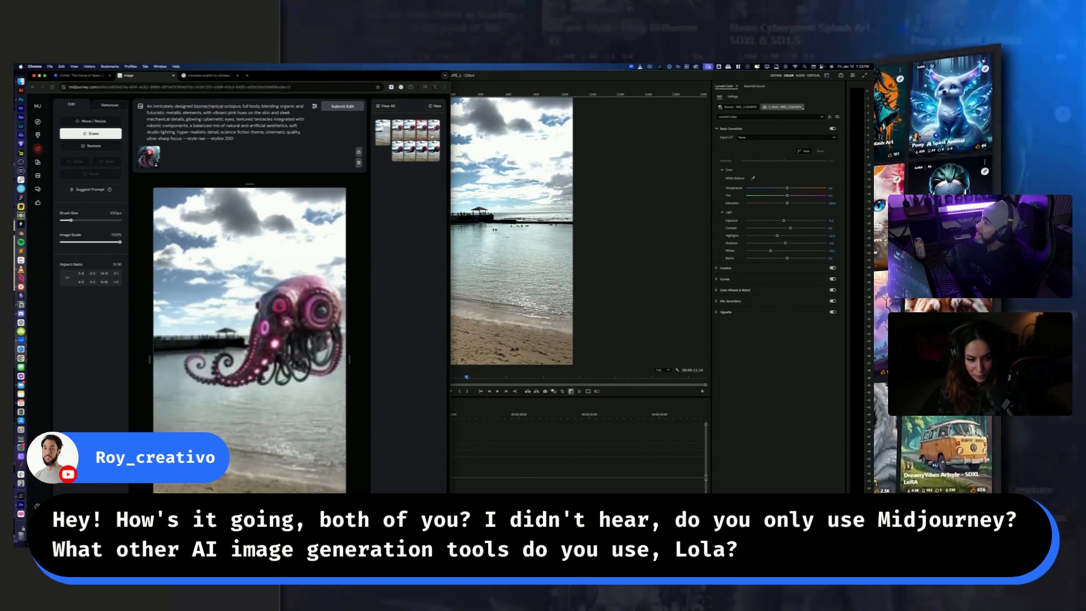
pyautogui.click(434, 129)
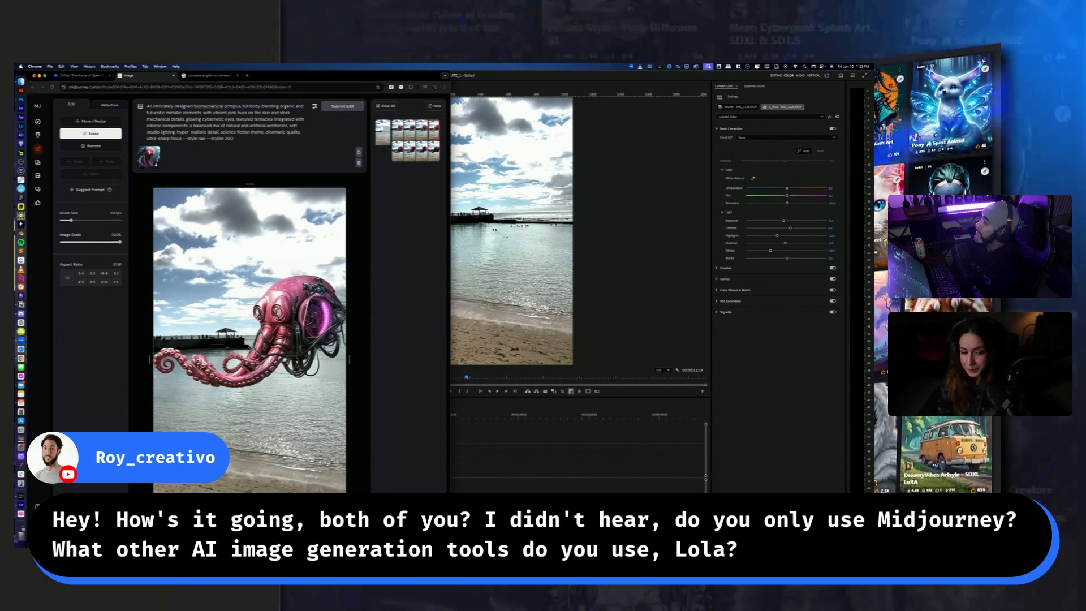
pyautogui.click(398, 151)
pyautogui.press('Right')
pyautogui.press('Right')
pyautogui.press('Right')
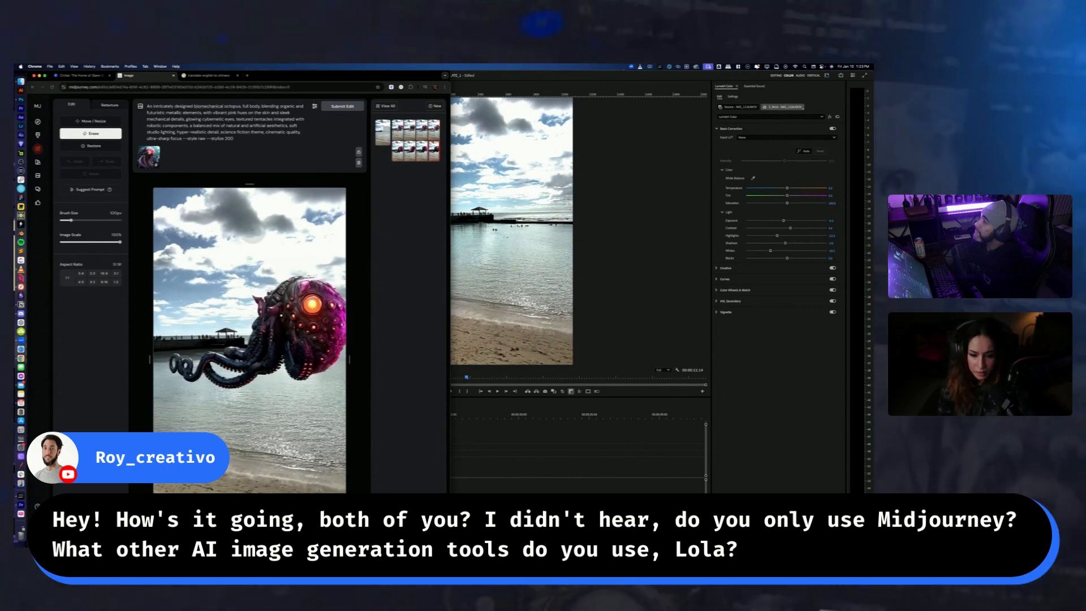
pyautogui.press('Right')
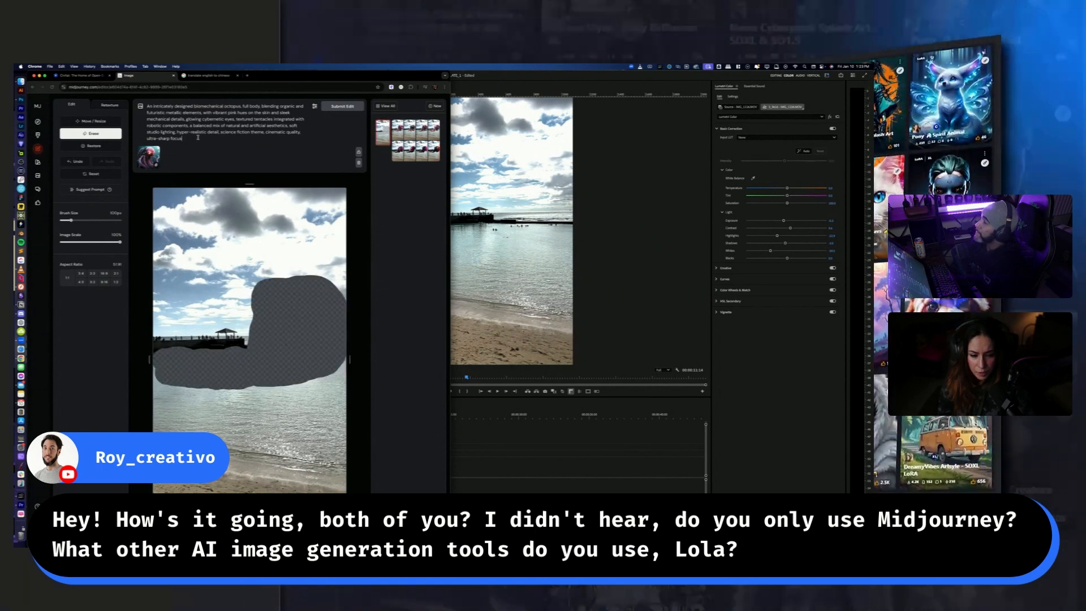
# Replace the long octopus prompt with a short one about a giant biomechanical octopus that "is coming out of the ocean"
pyautogui.moveTo(198, 136); pyautogui.dragTo(143, 107)
pyautogui.press('BackSpace')
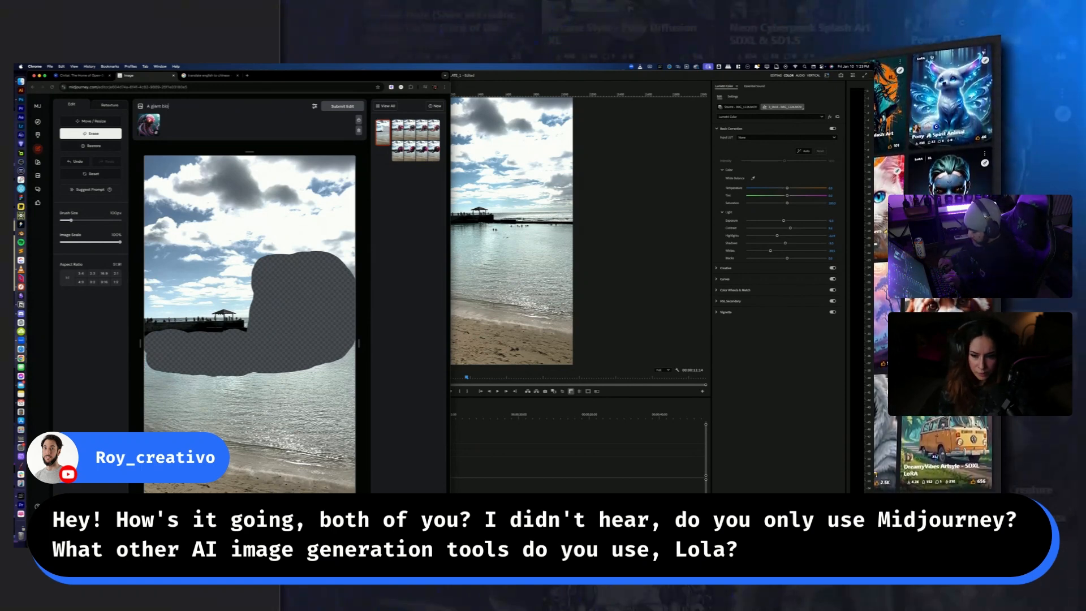
pyautogui.write('A giant biomechanical oc')
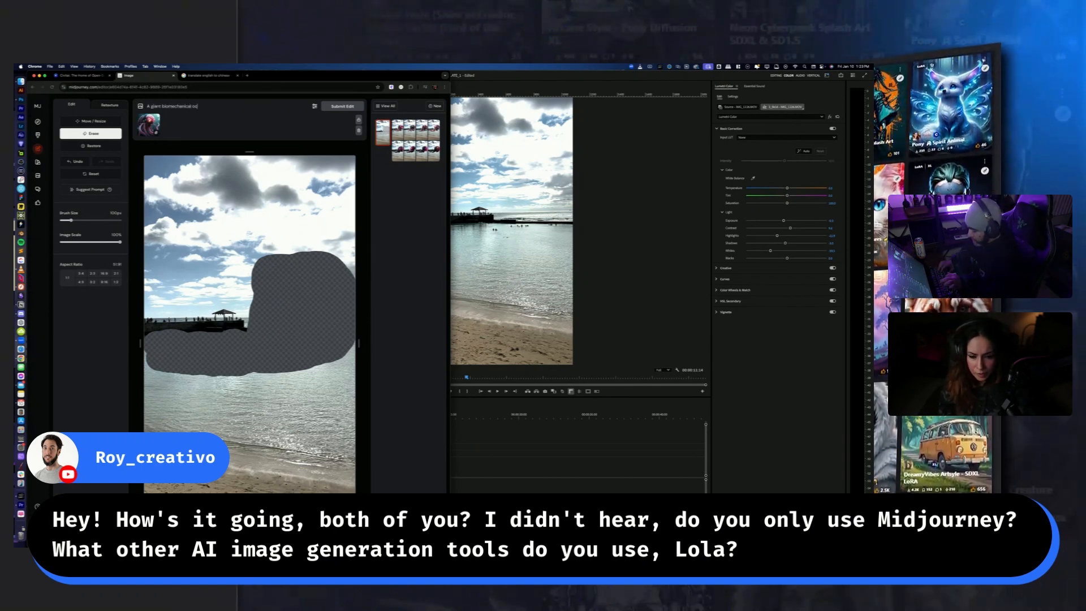
pyautogui.write('topus')
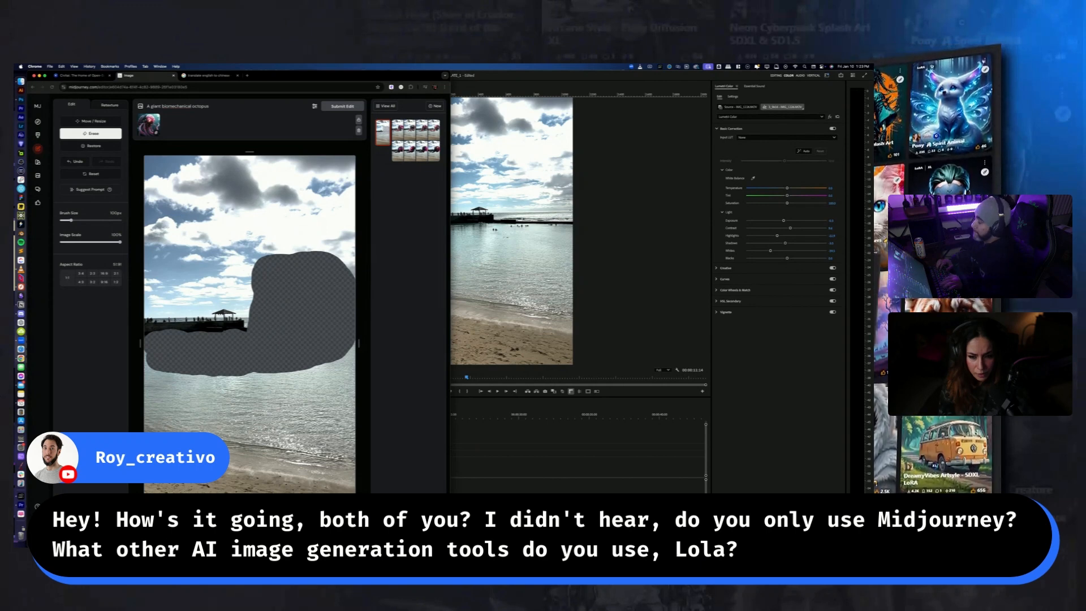
pyautogui.write(' is coming out of the ocean')
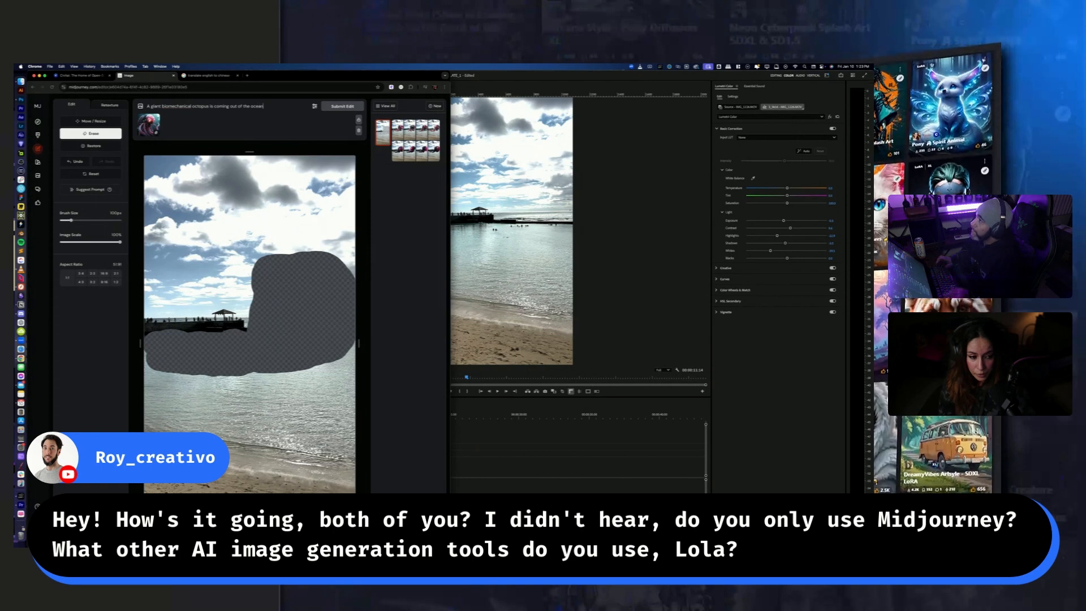
# Correct the spelling of "biomechanical" in the short prompt and submit the edit
pyautogui.rightClick(175, 104)
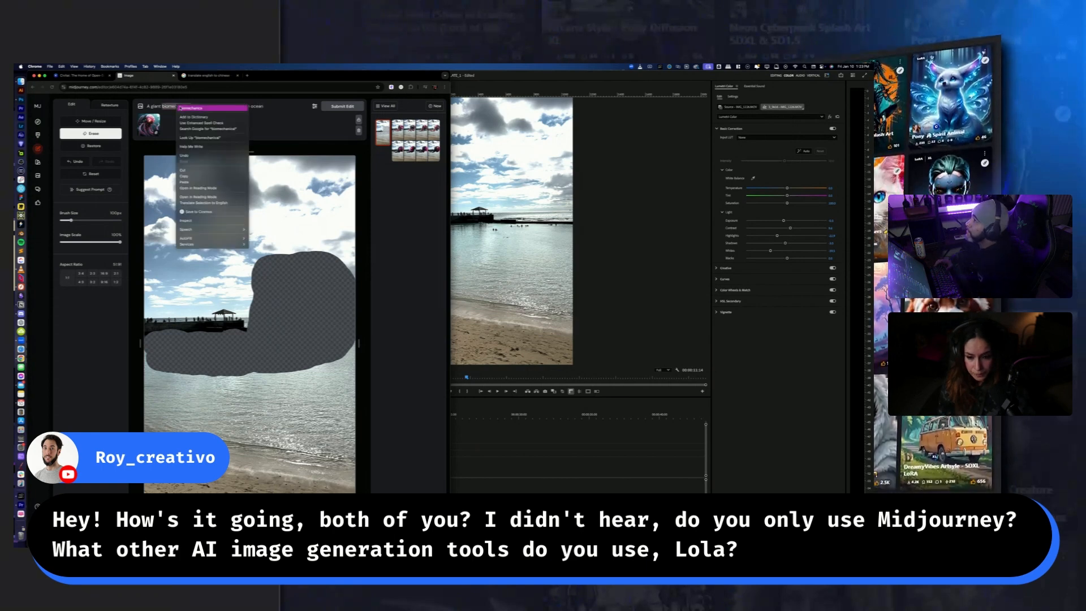
pyautogui.click(187, 106)
pyautogui.press('BackSpace')
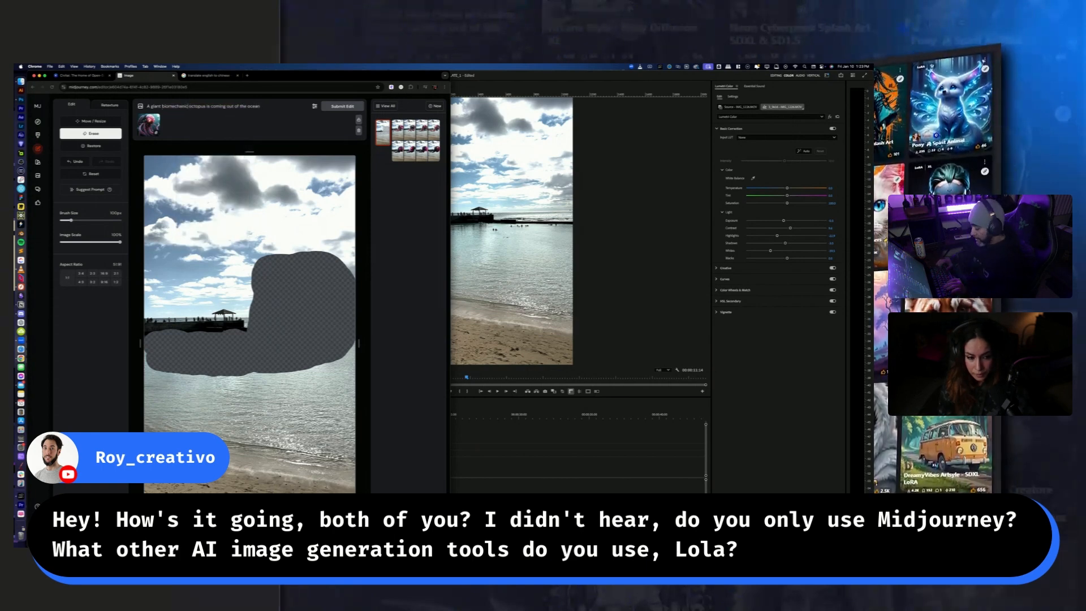
pyautogui.write('al')
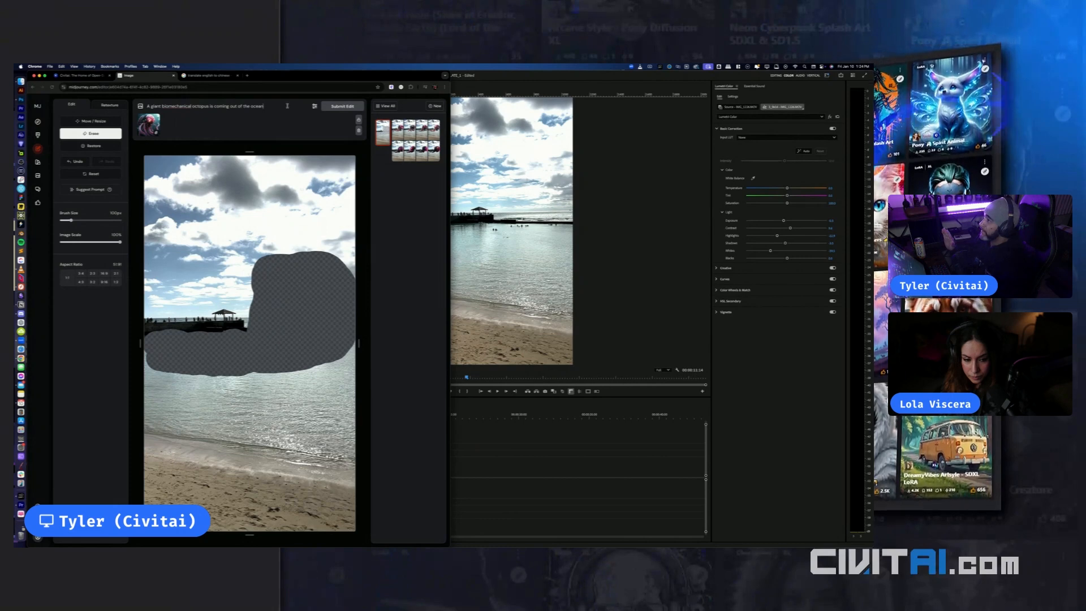
pyautogui.press('Return')
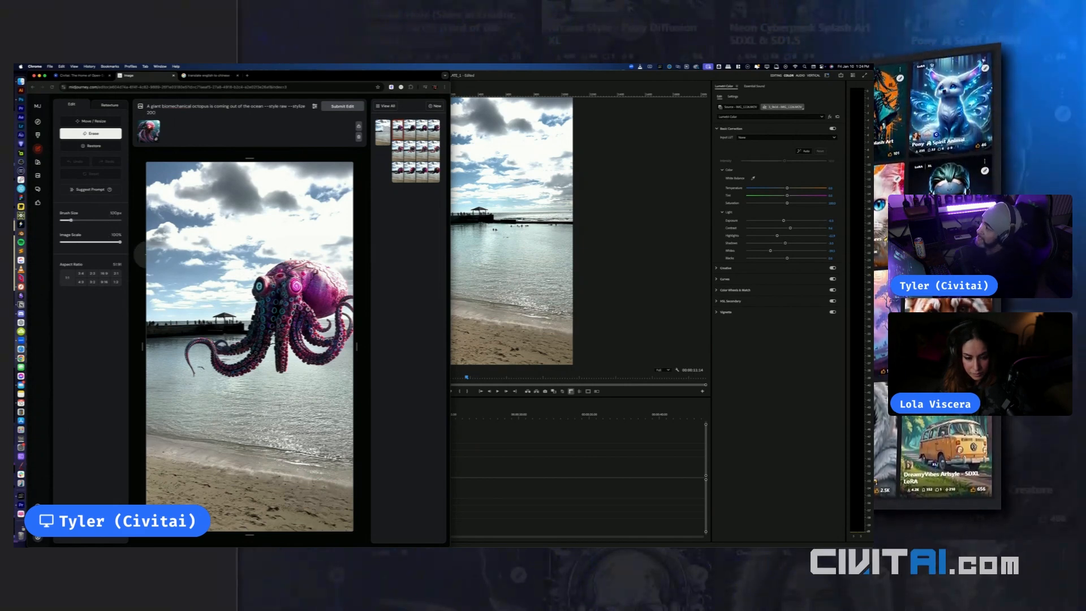
# Compare the newly generated octopus versions and submit the same short-prompt edit again for another batch
pyautogui.press('Right')
pyautogui.press('Right')
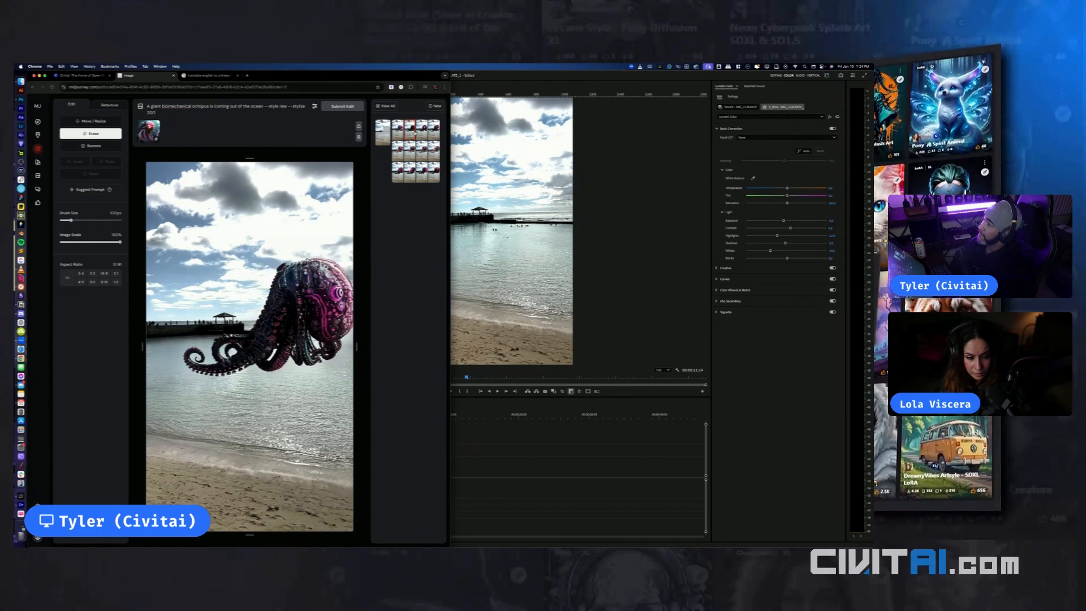
pyautogui.press('Left')
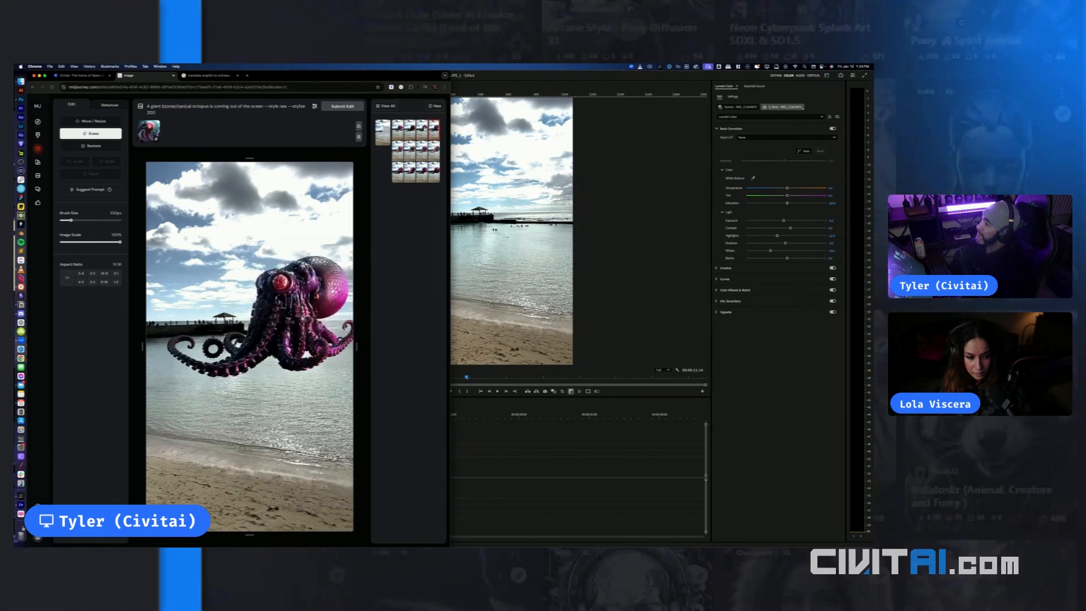
pyautogui.press('Right')
pyautogui.press('Left')
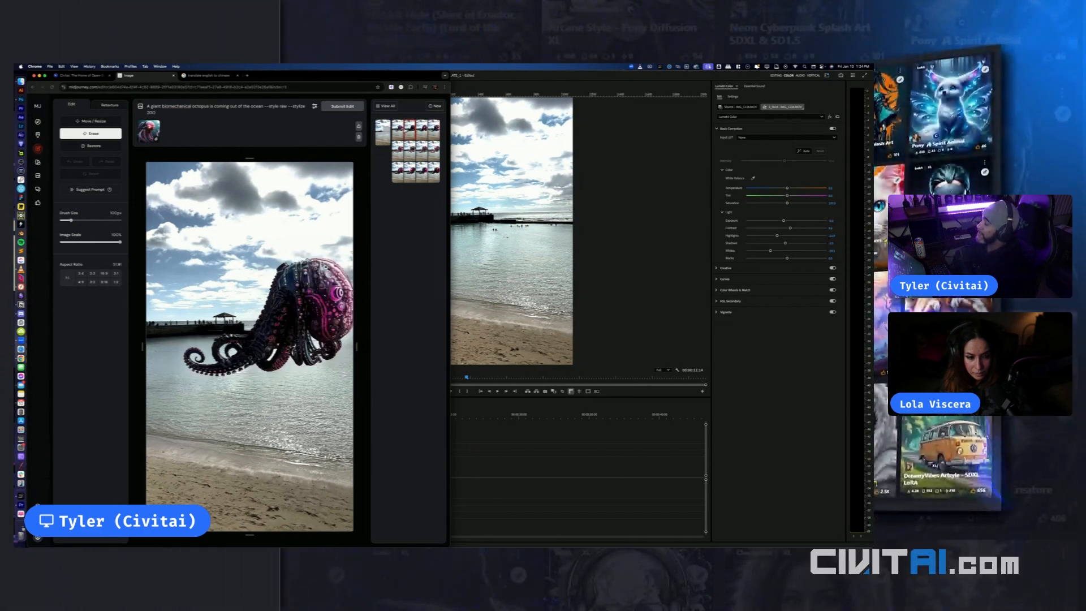
pyautogui.press('Left')
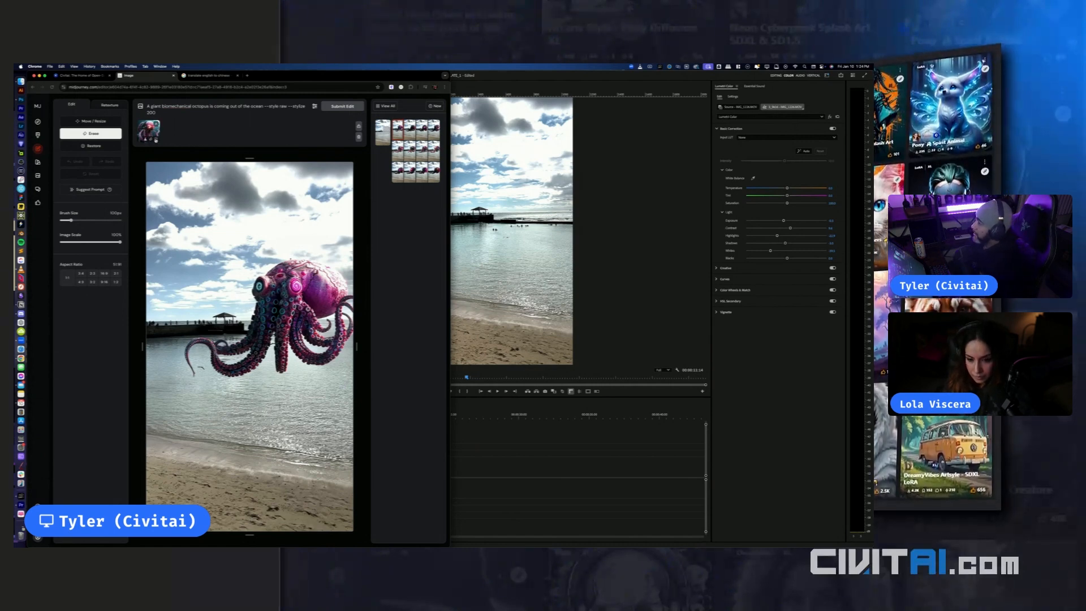
pyautogui.press('Return')
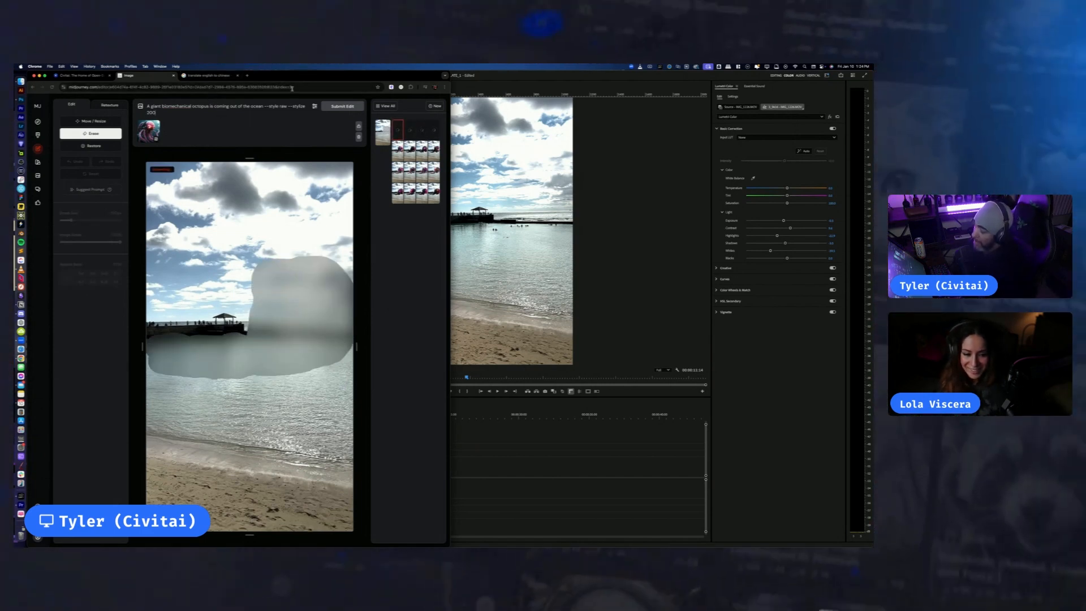
# Review the octopus versions from the short-prompt and long-prompt batches and return to the original beach still
pyautogui.click(398, 150)
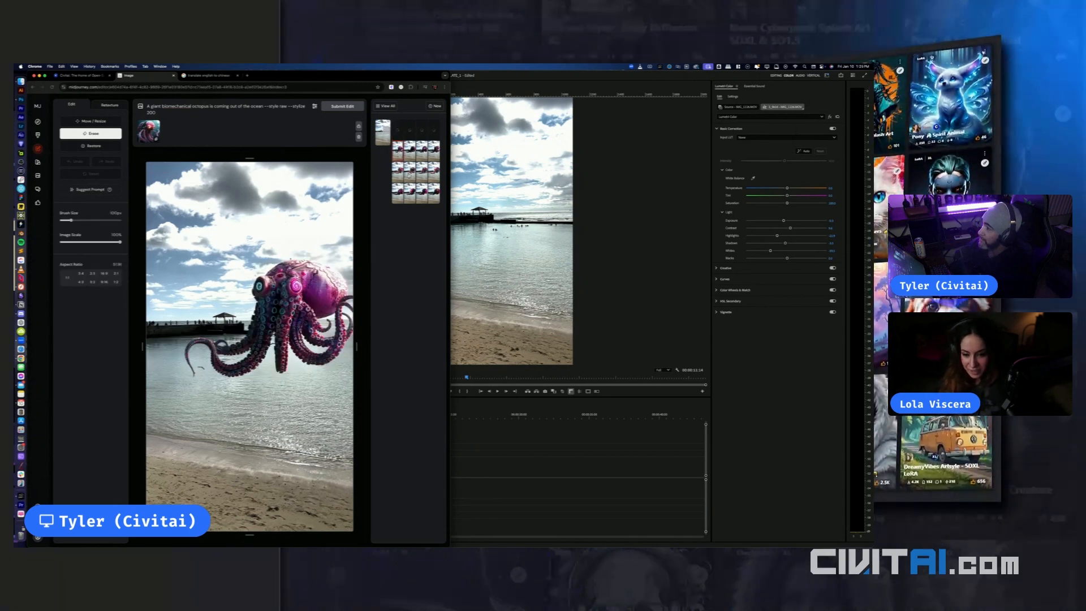
pyautogui.click(410, 171)
pyautogui.click(397, 192)
pyautogui.click(399, 172)
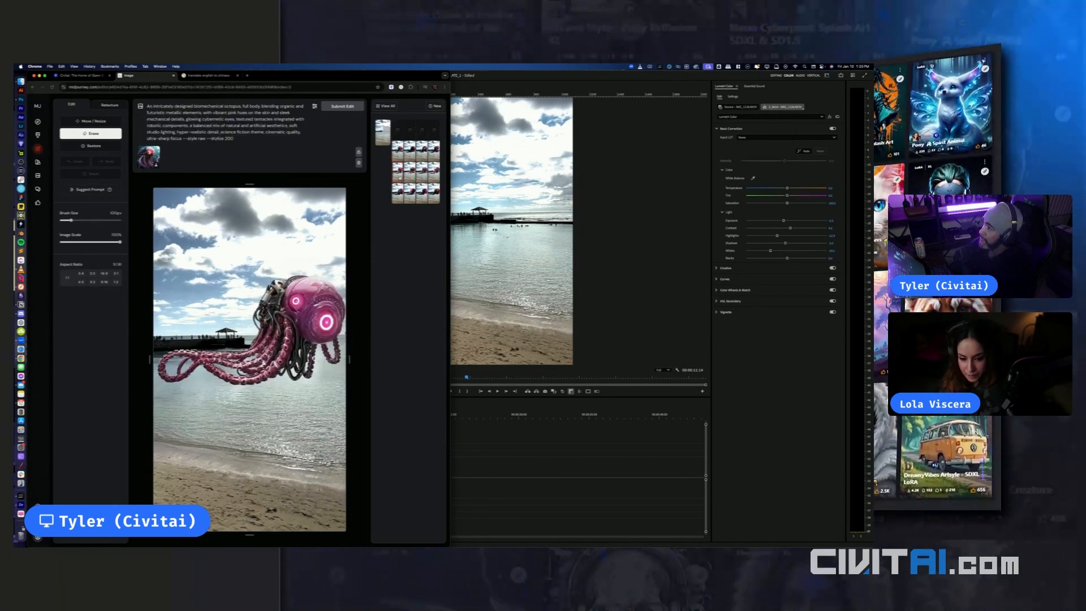
pyautogui.click(383, 132)
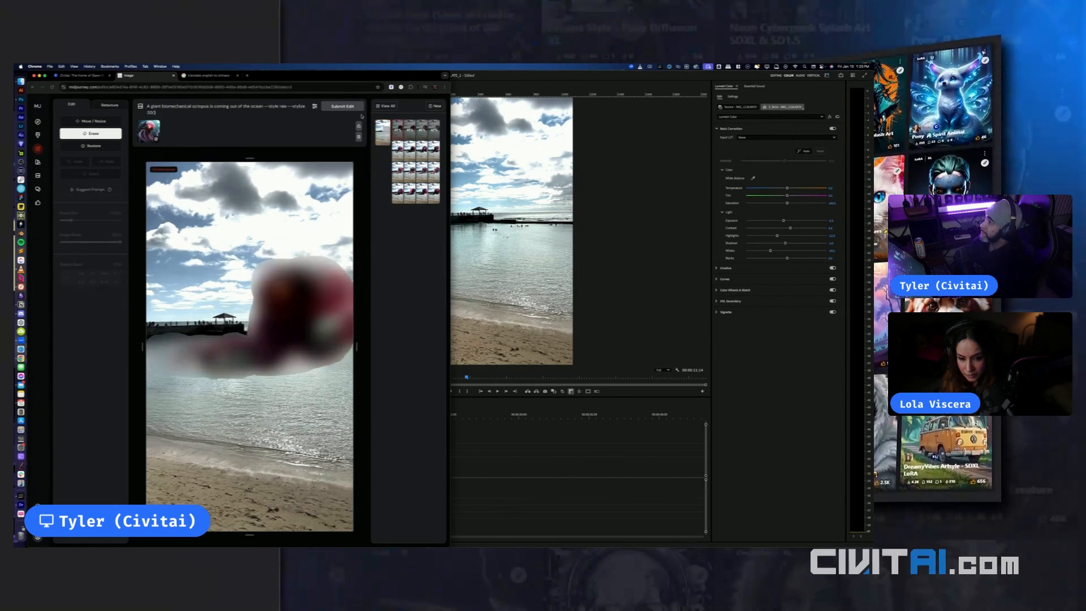
# Set the short octopus prompt's stylize value to 50 and submit the edit for another batch
pyautogui.click(314, 107)
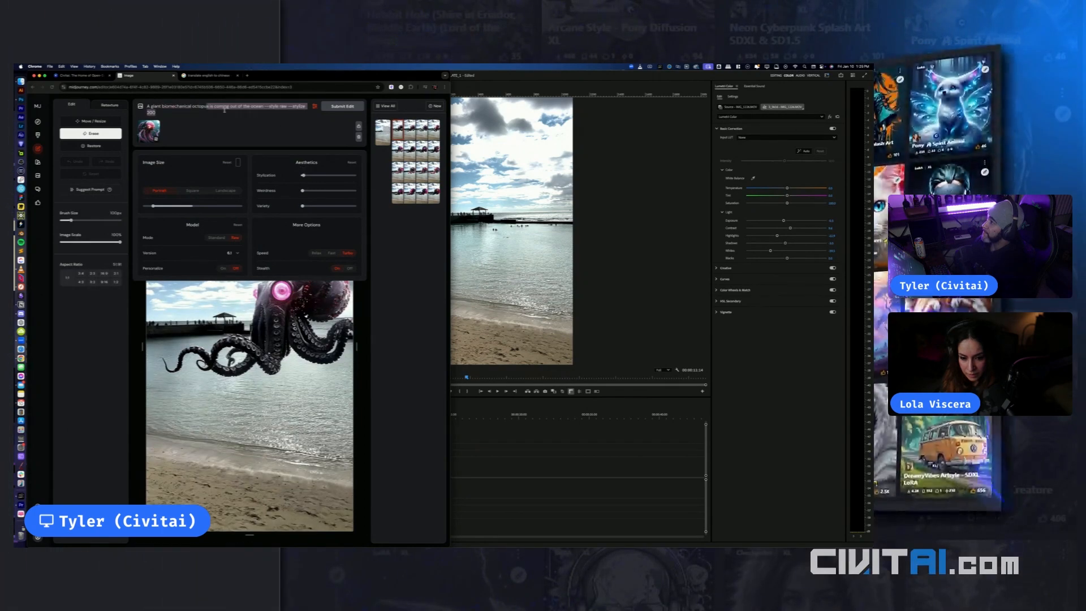
pyautogui.click(295, 111)
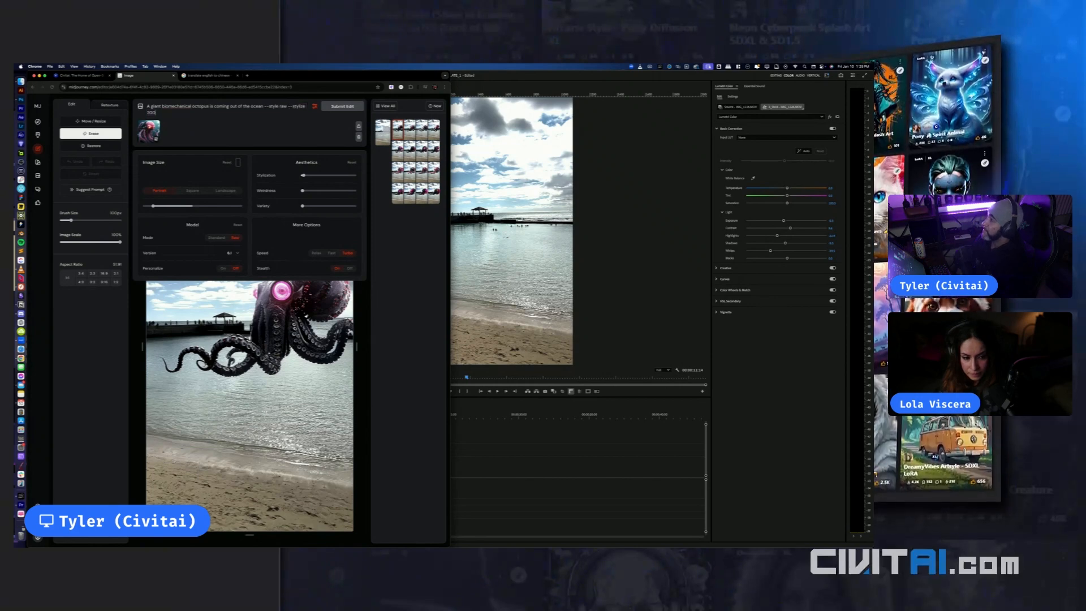
pyautogui.press('BackSpace')
pyautogui.press('BackSpace')
pyautogui.press('BackSpace')
pyautogui.write('50')
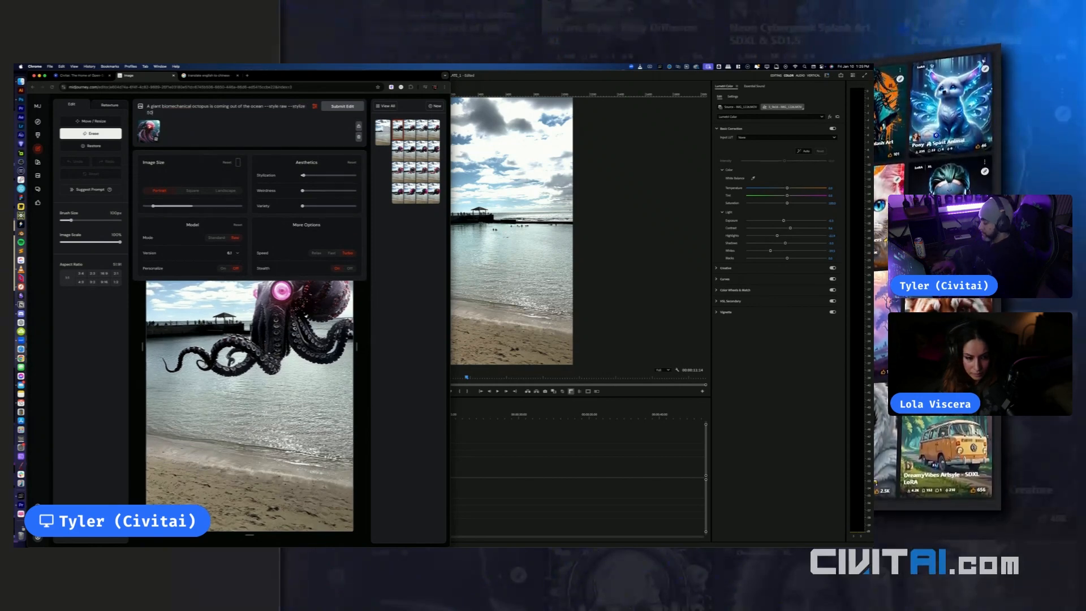
pyautogui.press('Return')
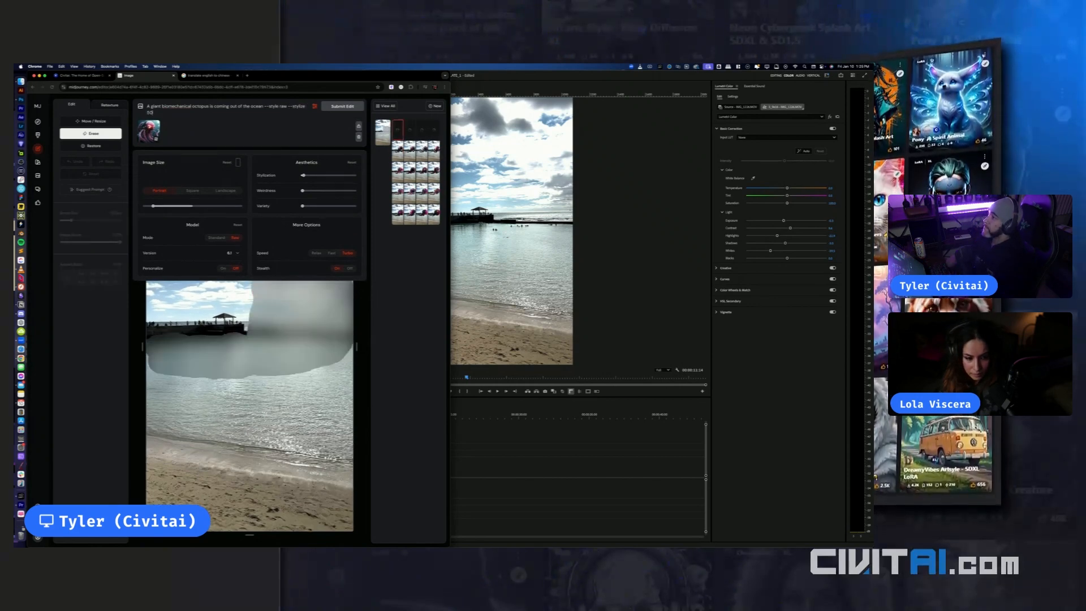
# Compare the octopus versions of an earlier short-prompt batch with those of the new stylize 50 batch
pyautogui.click(397, 151)
pyautogui.click(409, 150)
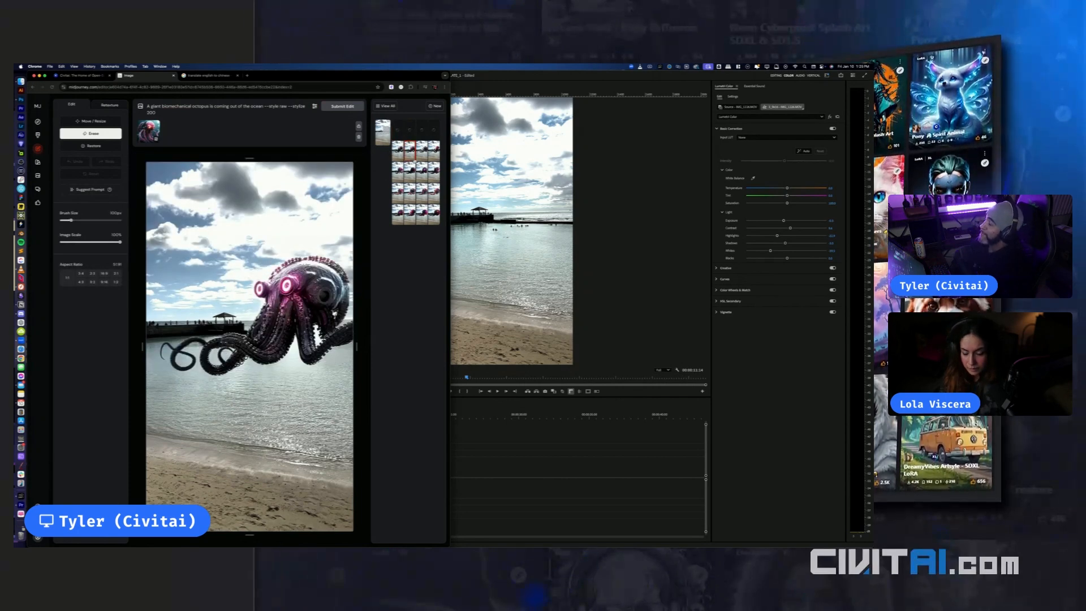
pyautogui.click(434, 150)
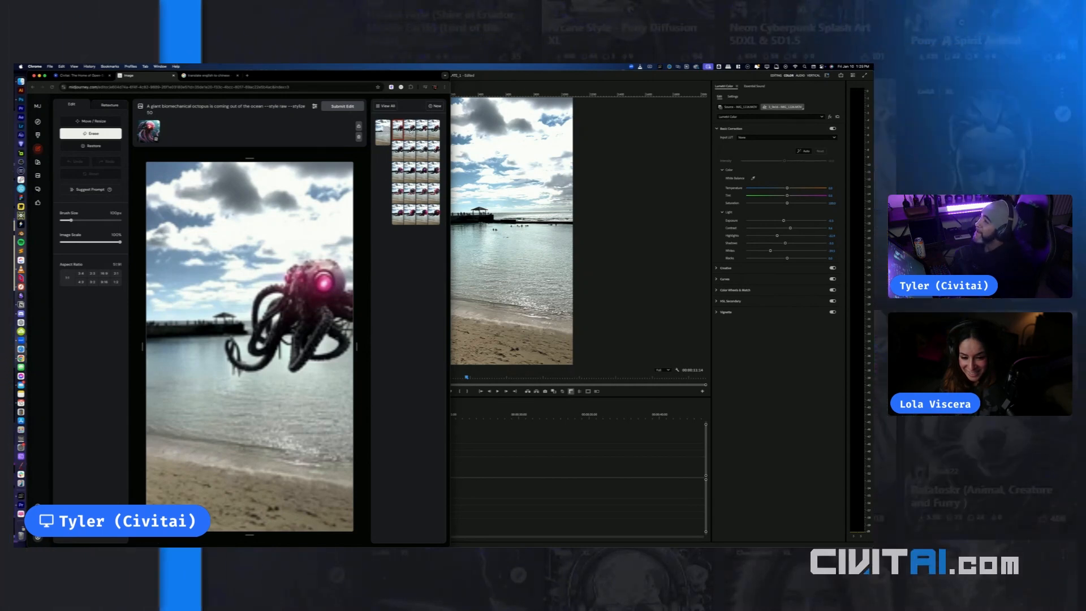
pyautogui.press('Right')
pyautogui.press('Right')
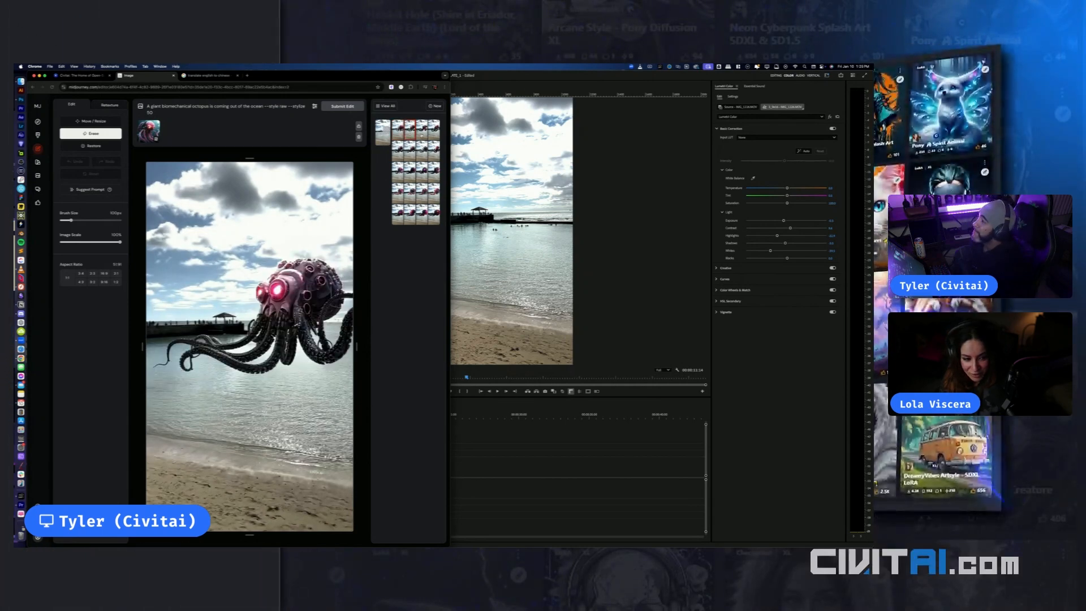
pyautogui.press('Right')
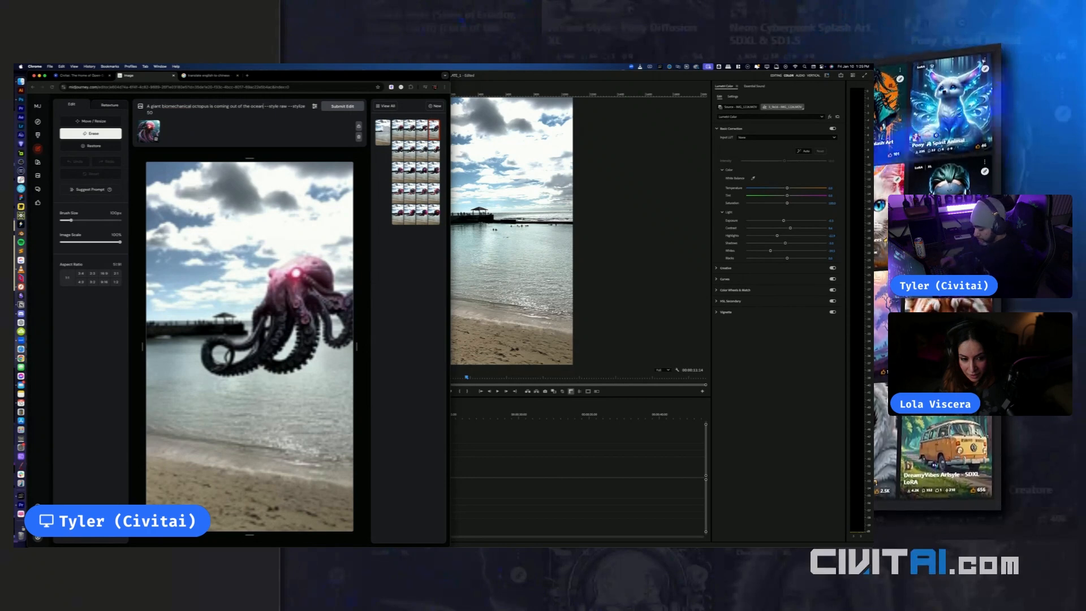
# Extend the scene description with "the lower part of it's body is submerged in the water", correcting the spelling of "submerged"
pyautogui.write('. the')
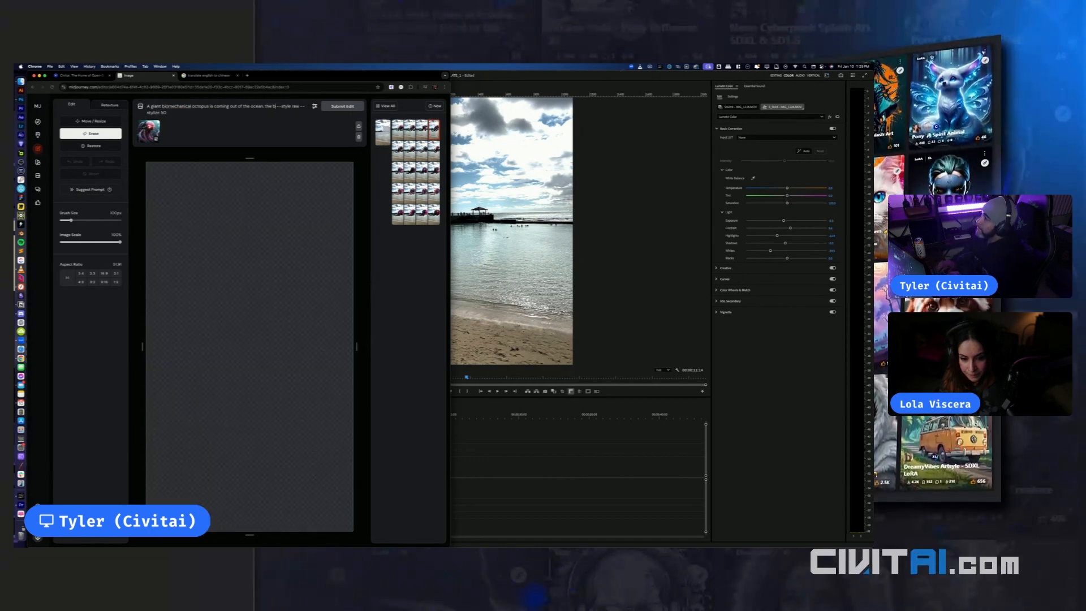
pyautogui.write('lower part of it')
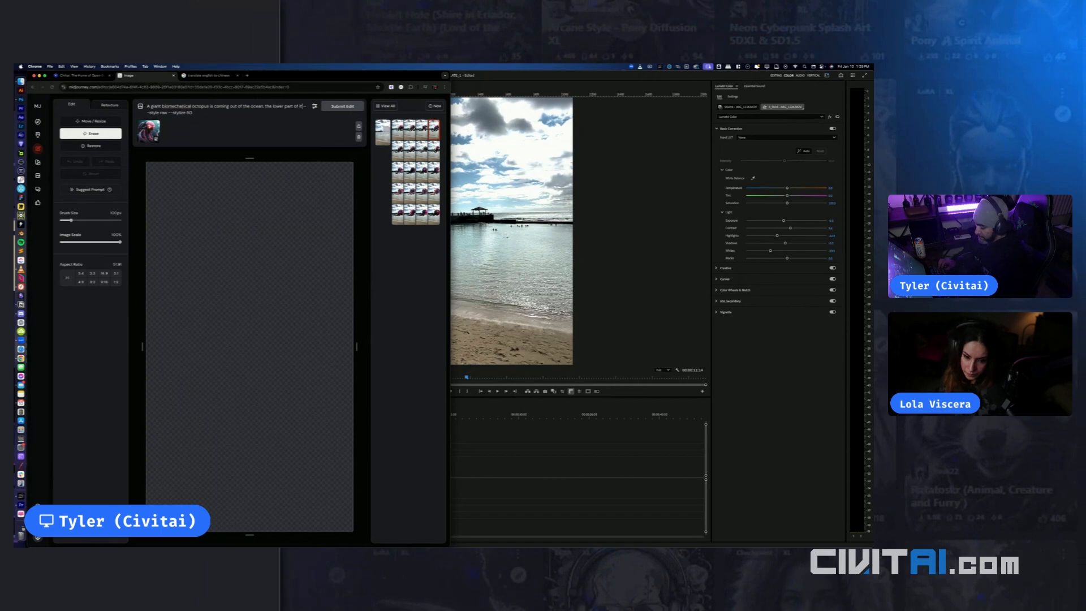
pyautogui.write("'s body ")
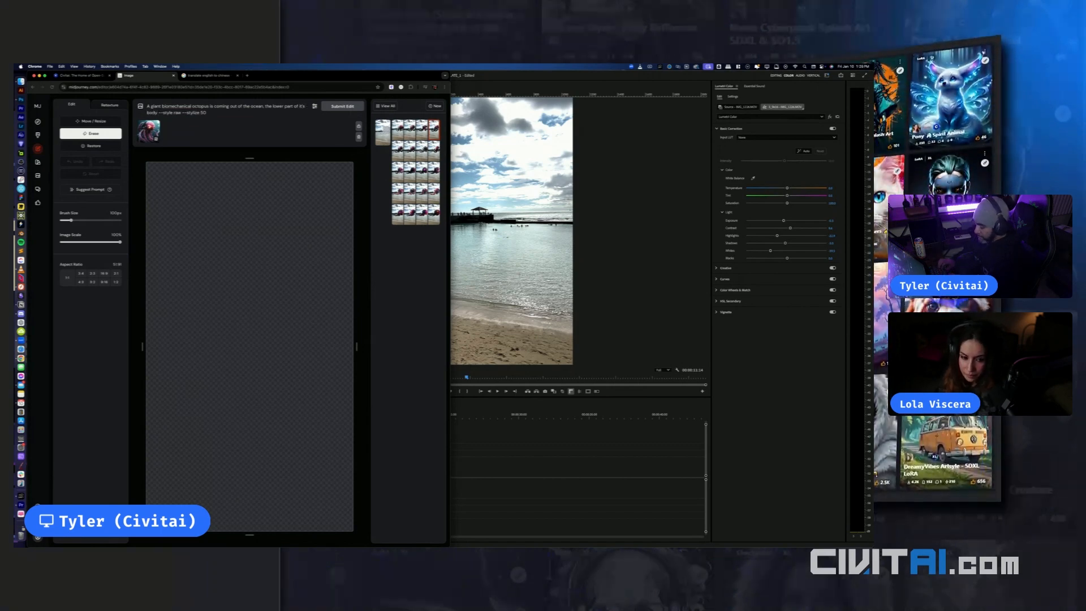
pyautogui.write('is subm')
pyautogui.write('erged')
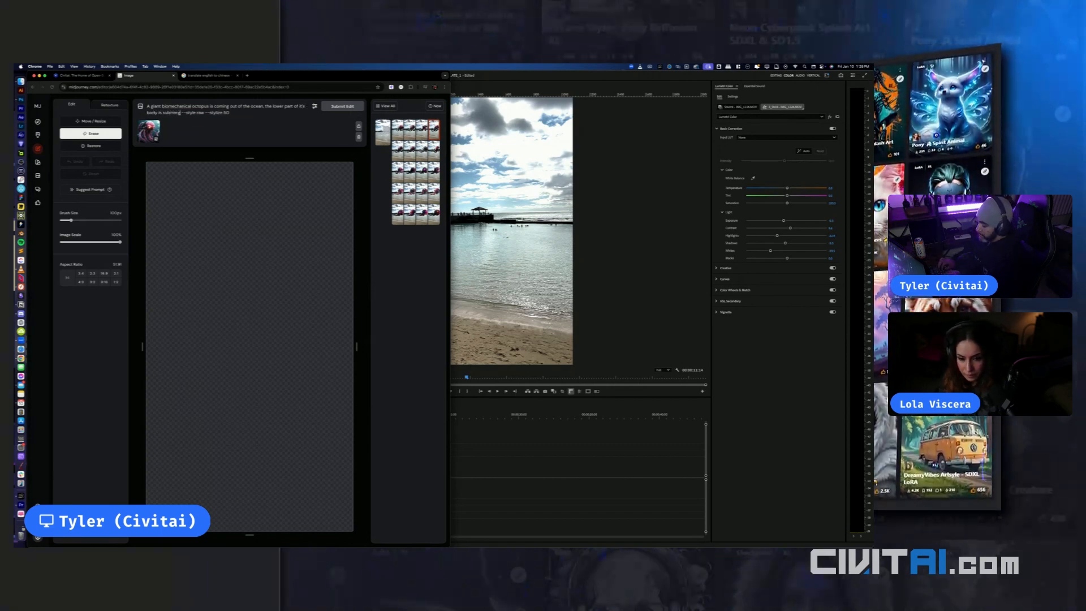
pyautogui.write(' in the water')
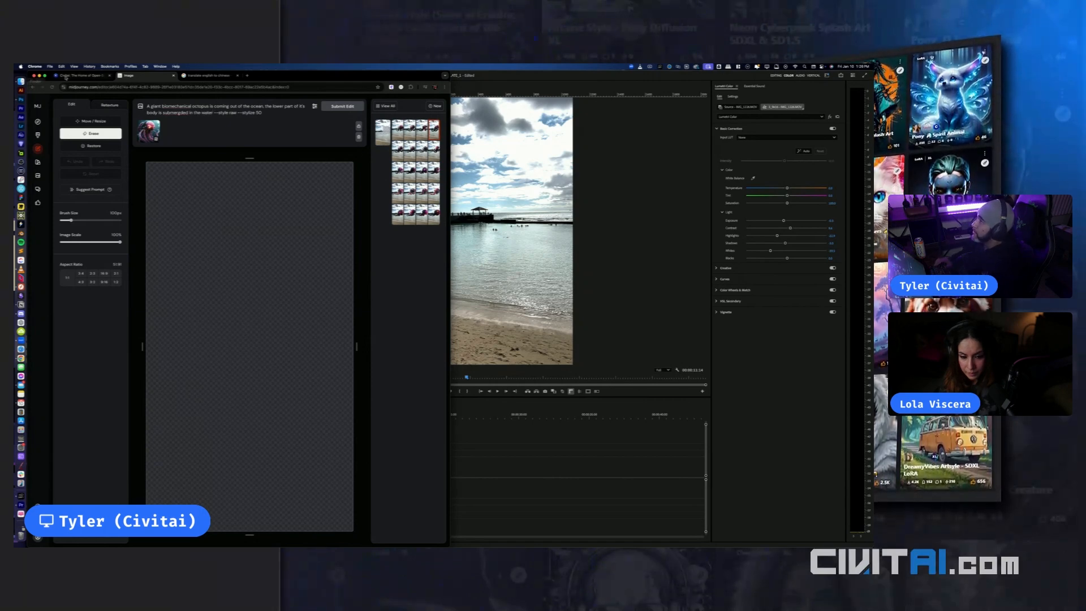
pyautogui.rightClick(174, 113)
pyautogui.click(193, 118)
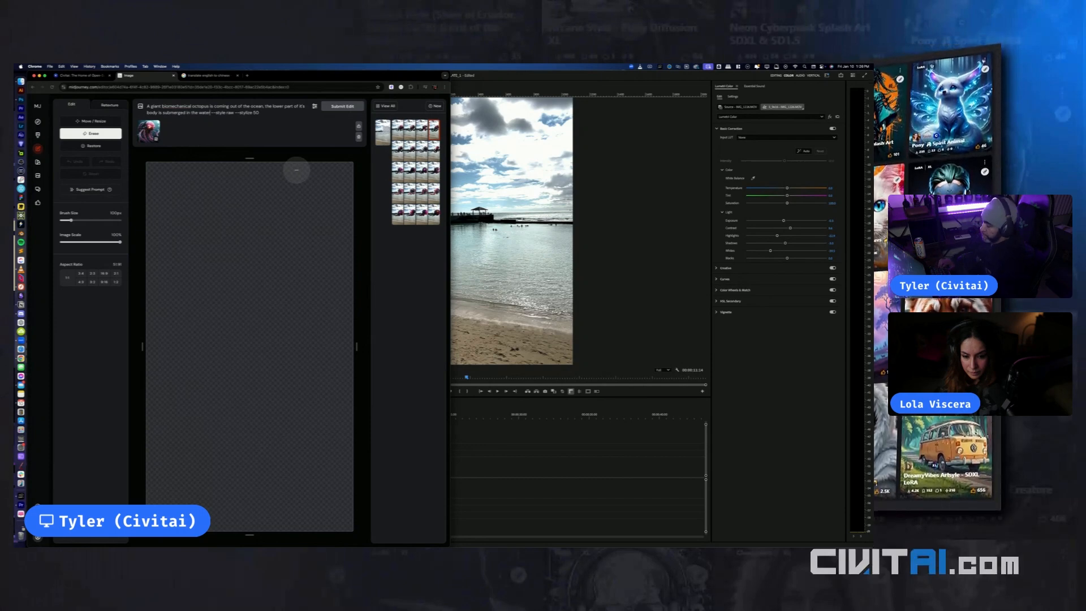
# Add "water is splashing around it" to the end of the scene description and submit the edit
pyautogui.write(', water is s')
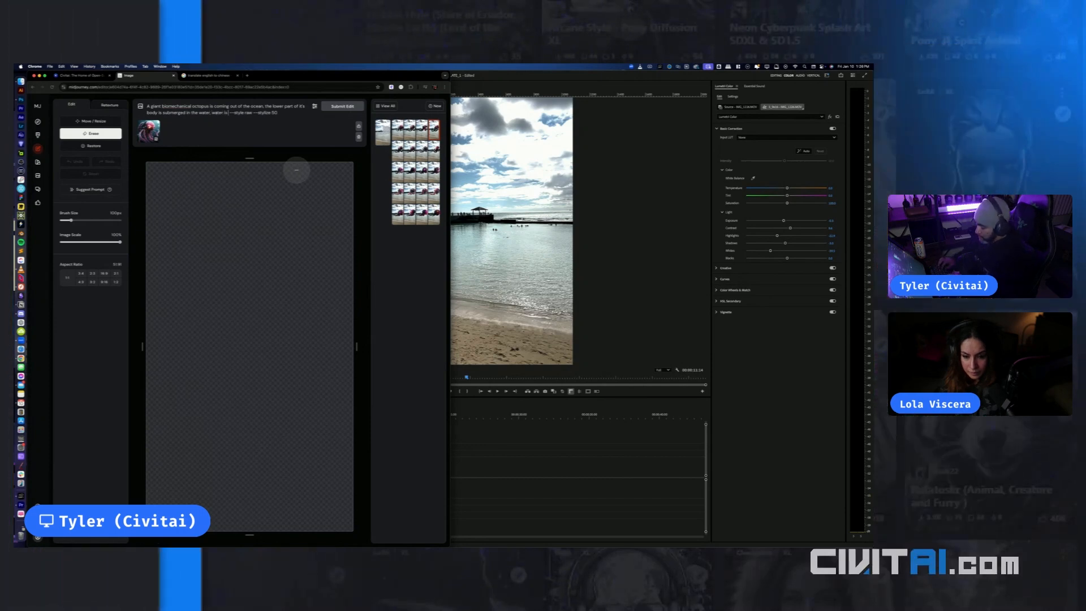
pyautogui.write('plashing around')
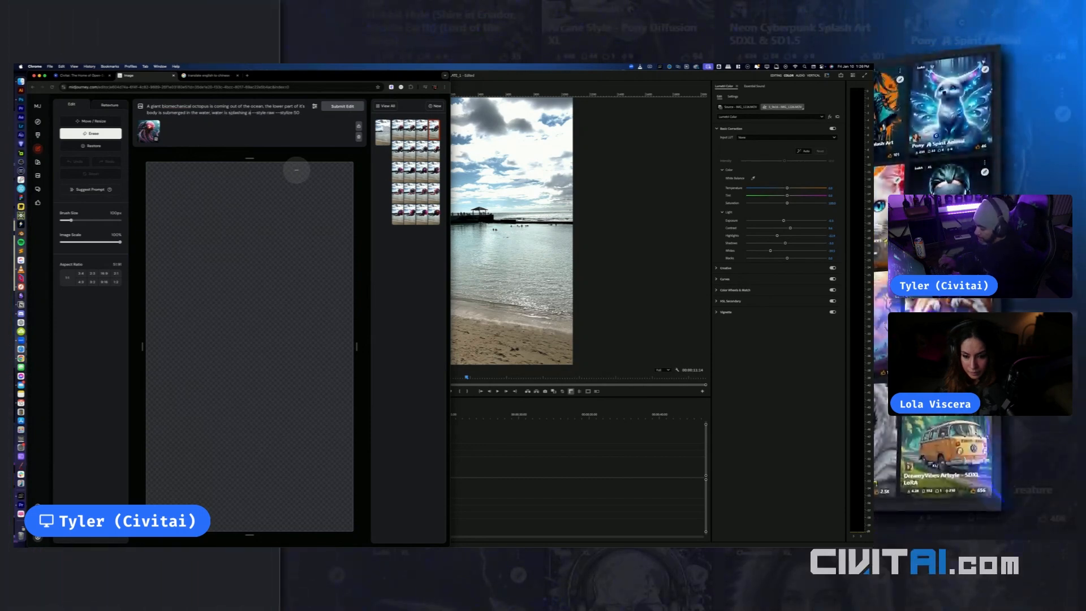
pyautogui.write(' it')
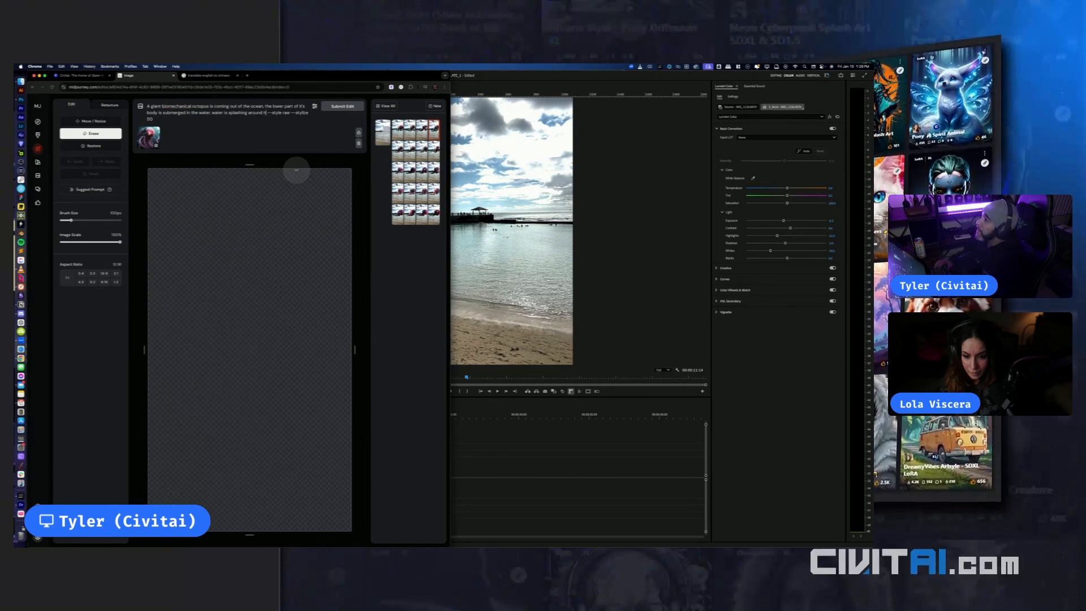
pyautogui.press('Return')
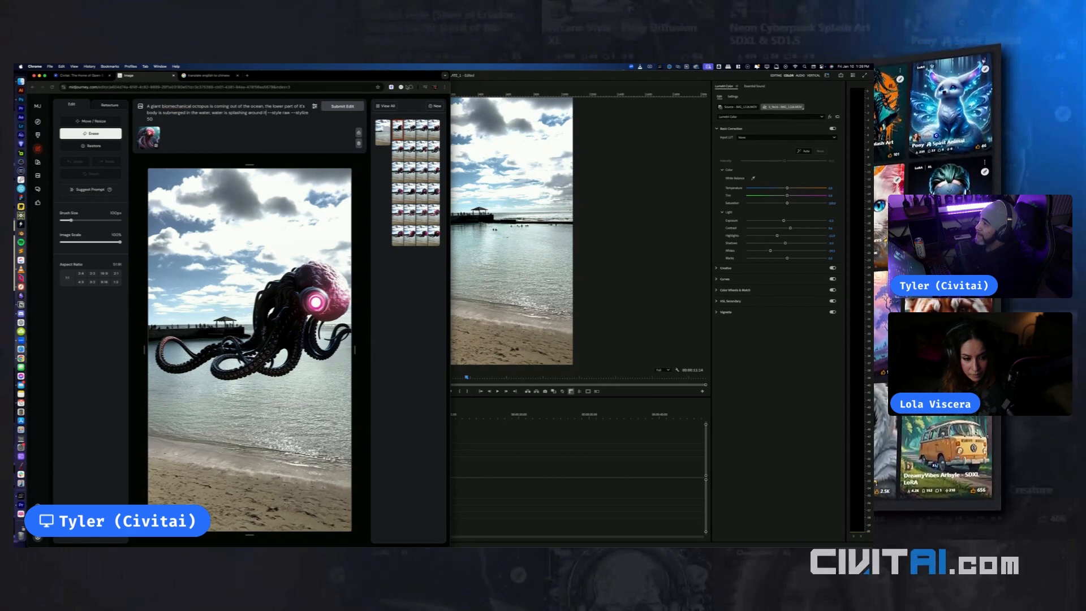
# Examine the versions generated with the splashing-water prompt and compare them with an earlier short-prompt batch
pyautogui.press('Right')
pyautogui.press('Right')
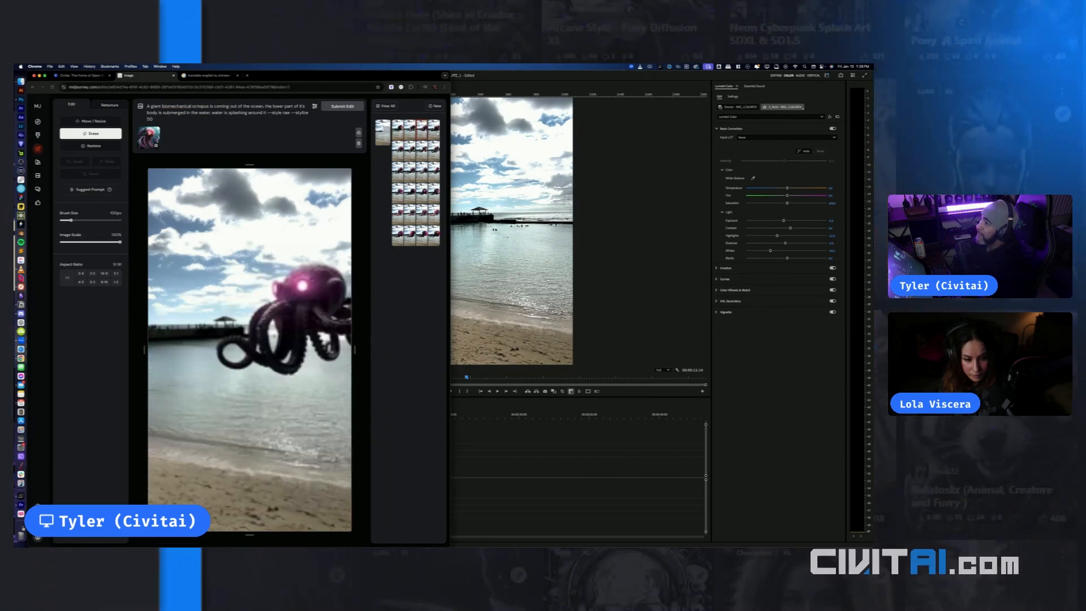
pyautogui.press('Right')
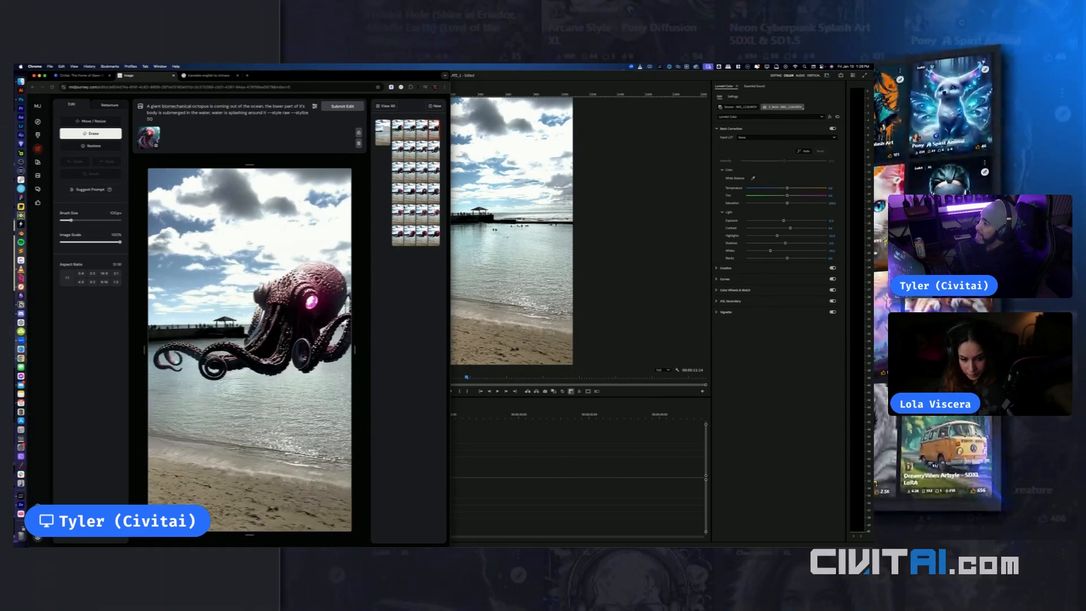
pyautogui.press('Right')
pyautogui.press('Right')
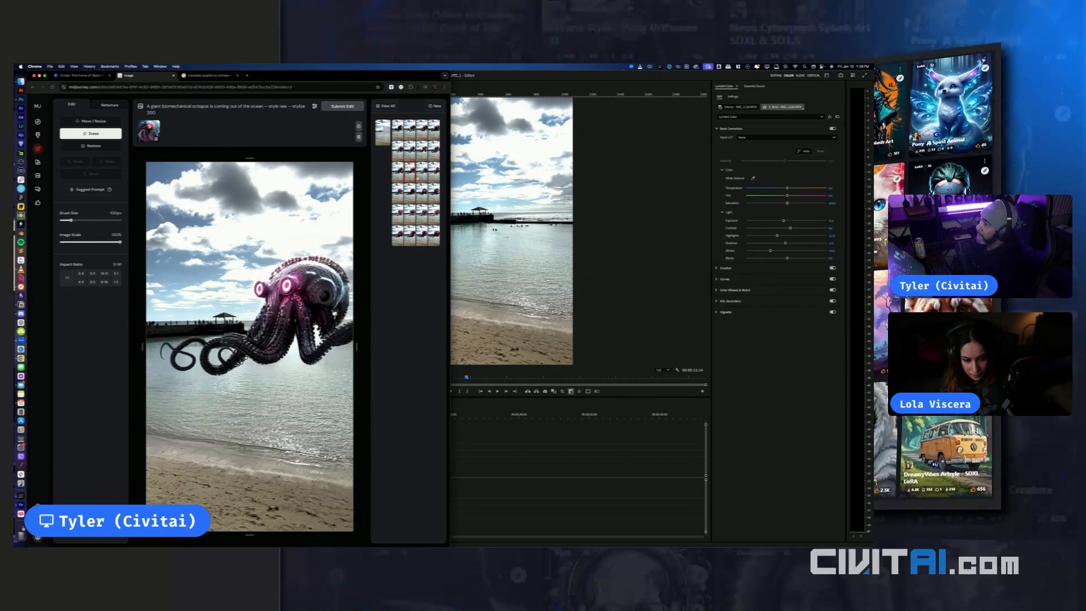
pyautogui.press('Right')
pyautogui.press('Right')
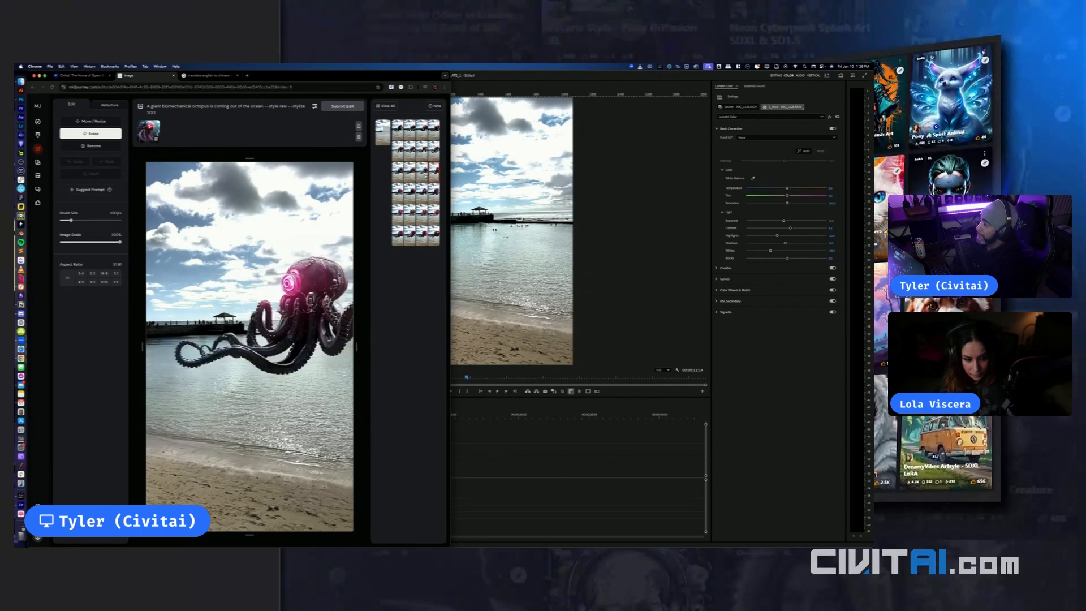
pyautogui.press('Left')
pyautogui.press('Left')
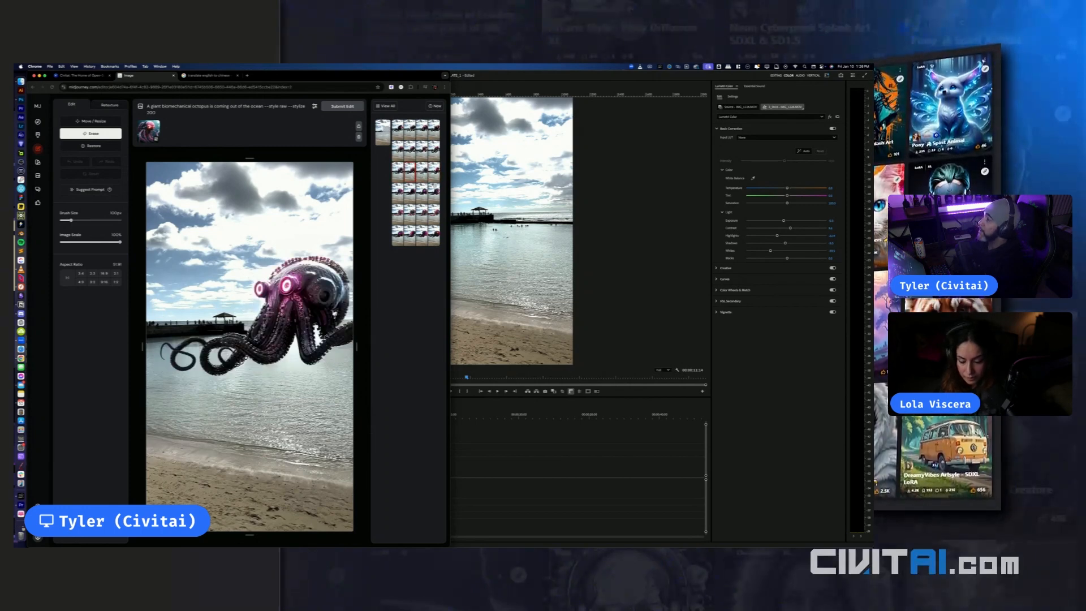
# Return to the splashing-water batch and review its octopus versions from first to last
pyautogui.press('Up')
pyautogui.press('Up')
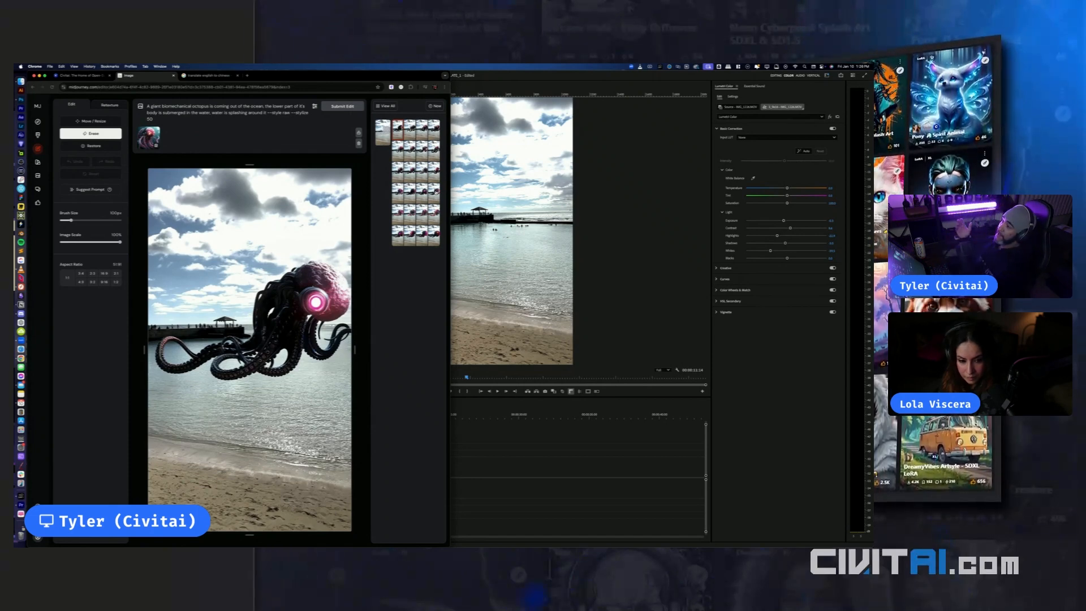
pyautogui.press('Right')
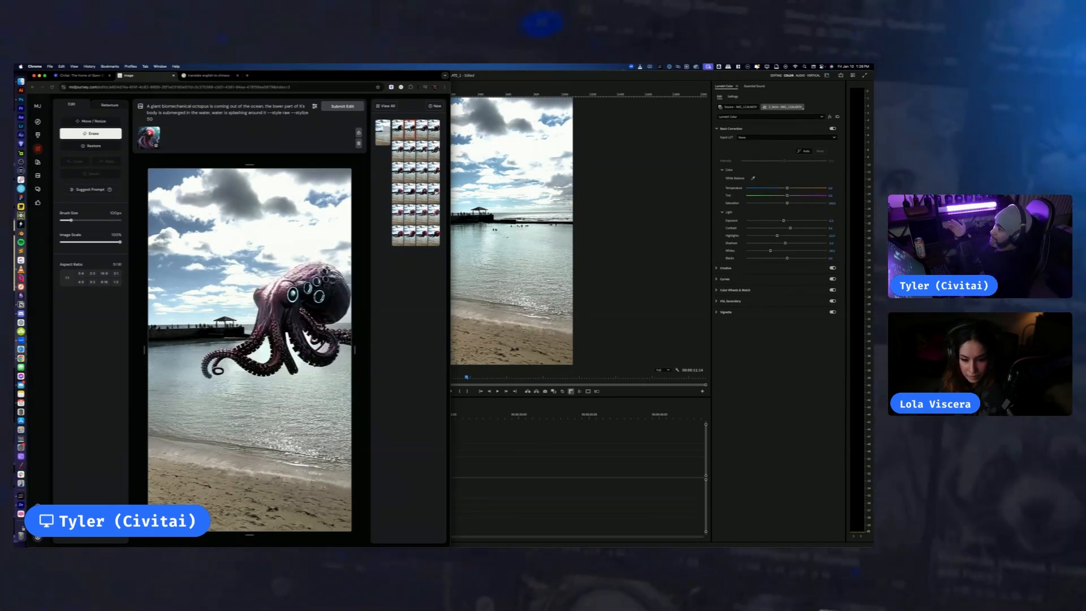
pyautogui.press('Right')
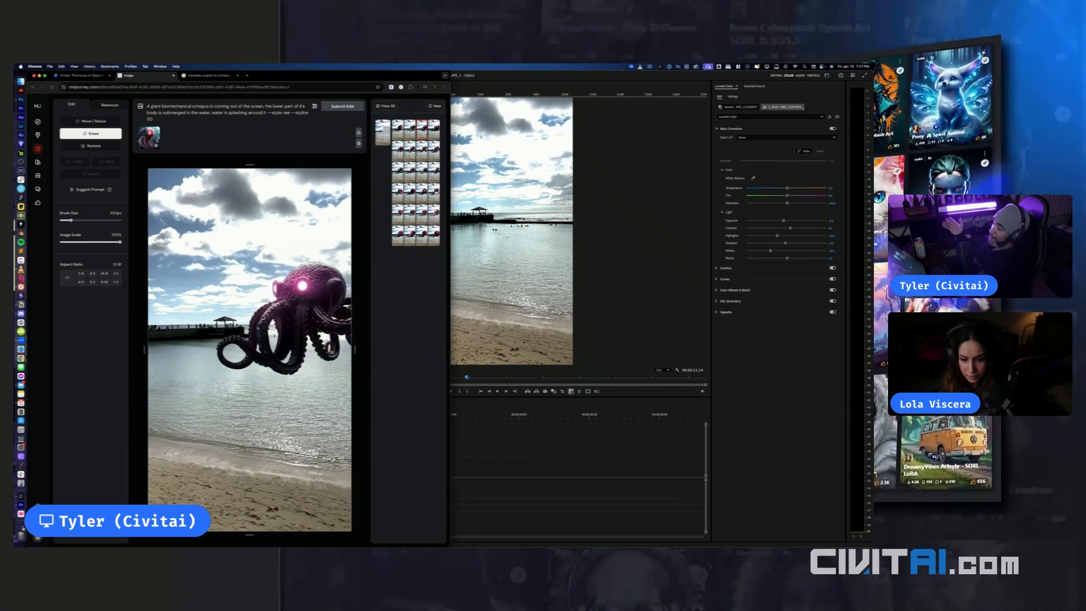
pyautogui.press('Right')
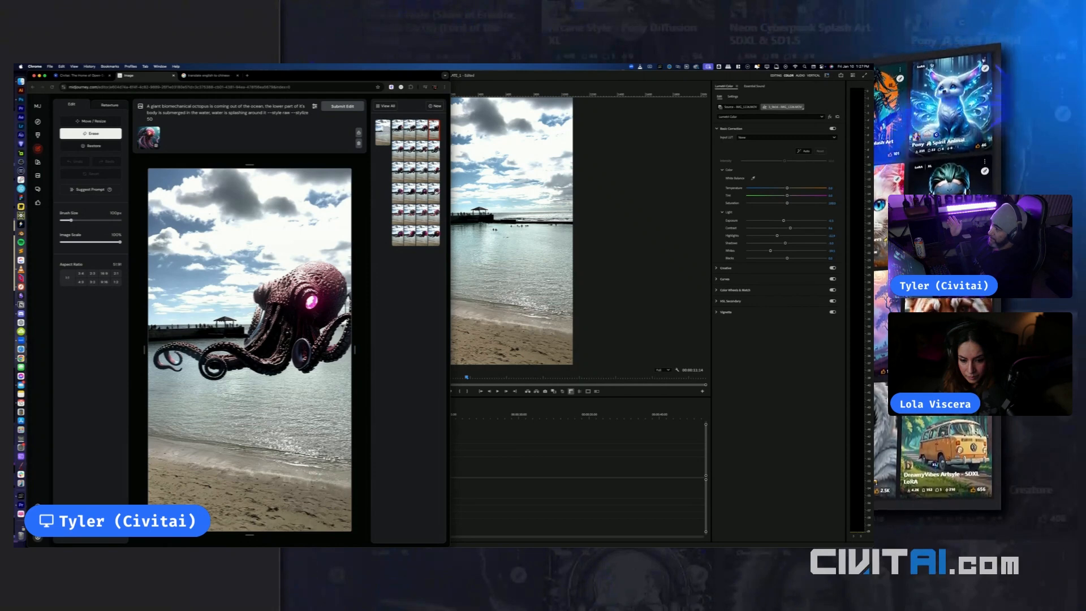
# Review the stylize 50 batch again and bring up the octopus with two glowing red eyes
pyautogui.press('Down')
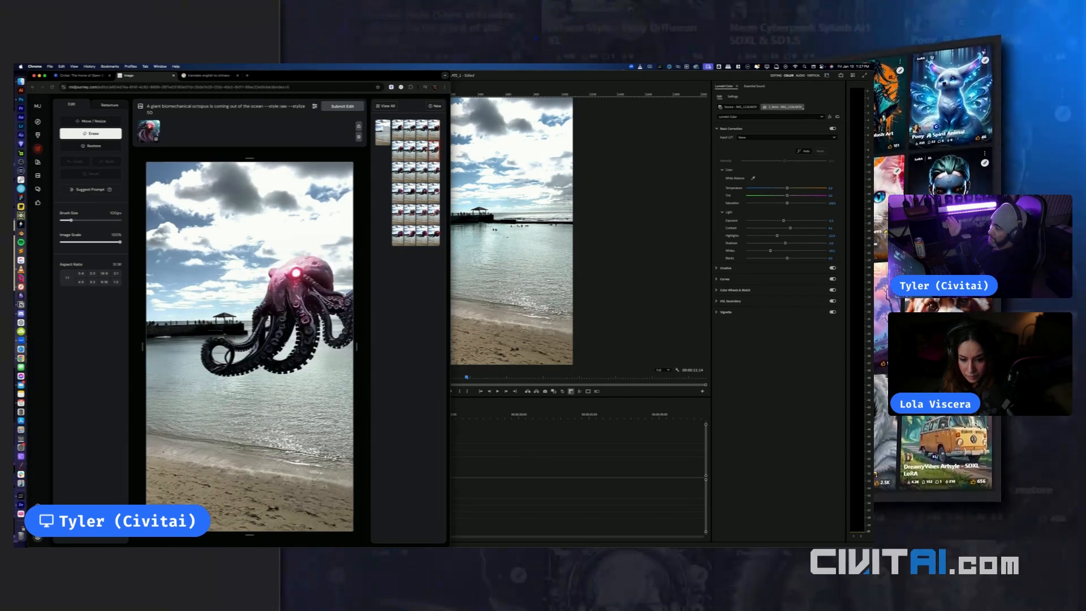
pyautogui.press('Left')
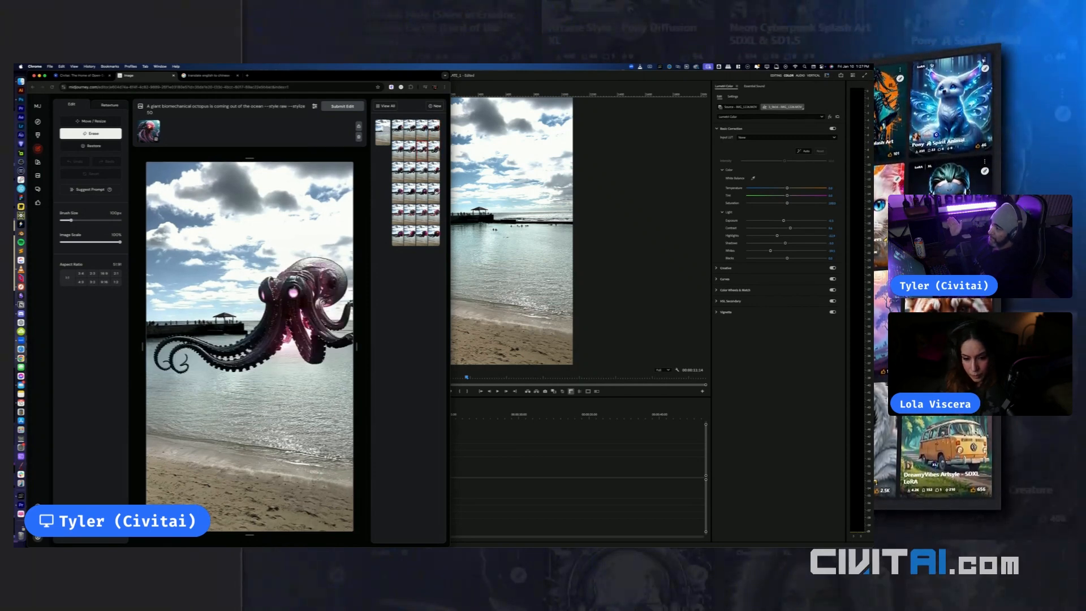
pyautogui.press('Left')
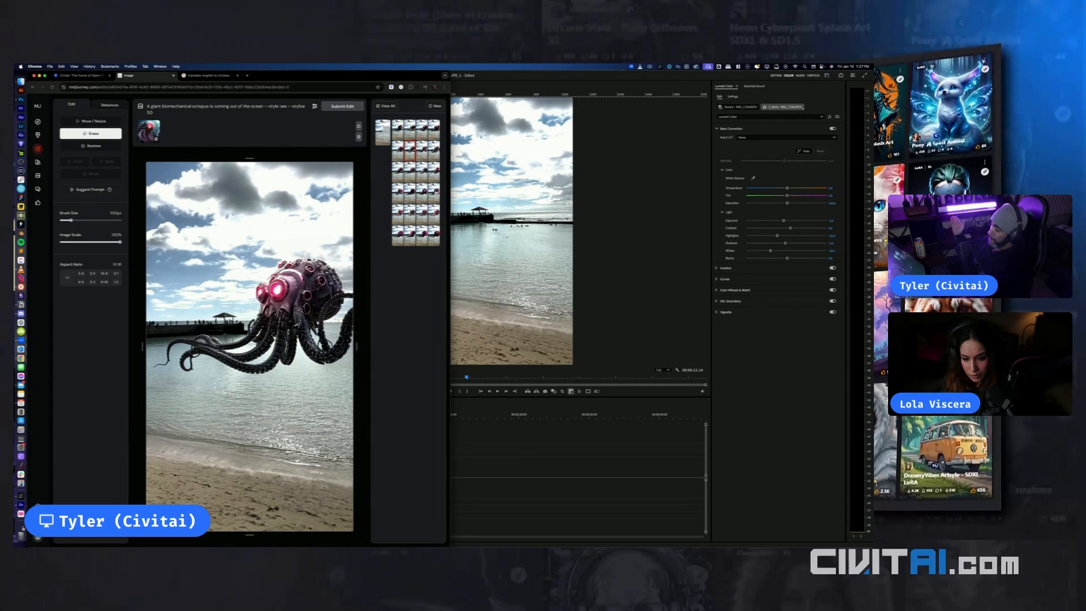
pyautogui.press('Left')
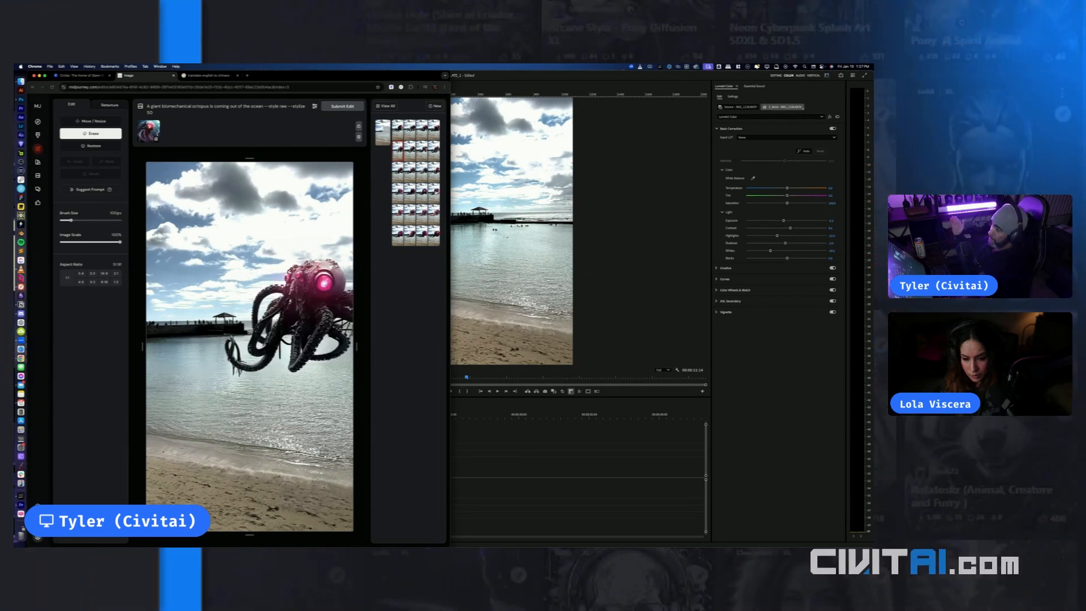
pyautogui.press('Right')
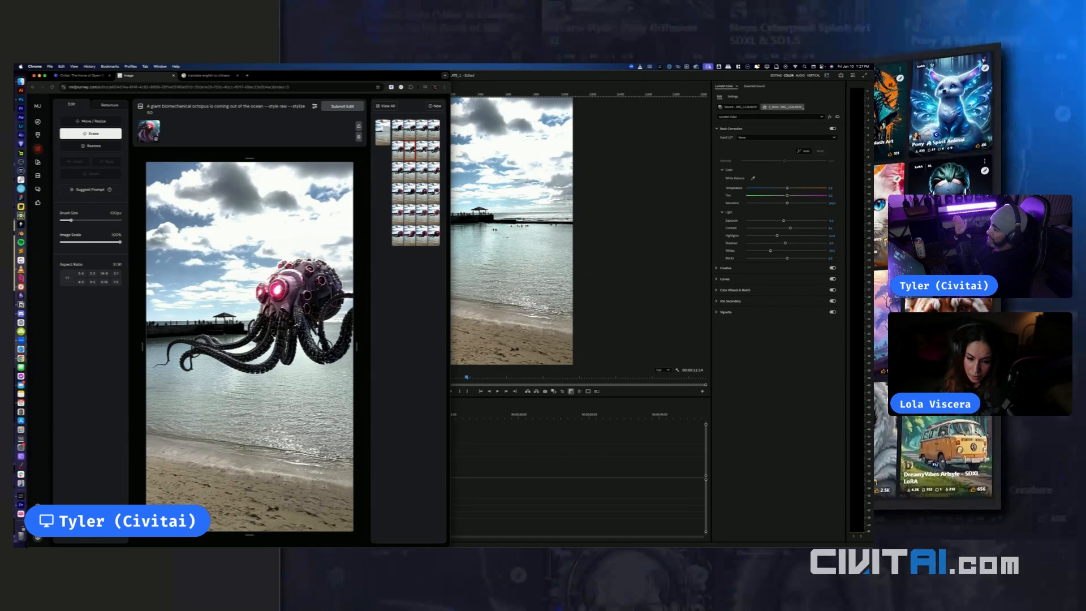
# Review the remaining versions of the stylize 50 batch and all versions of the next older short-prompt batch
pyautogui.press('Right')
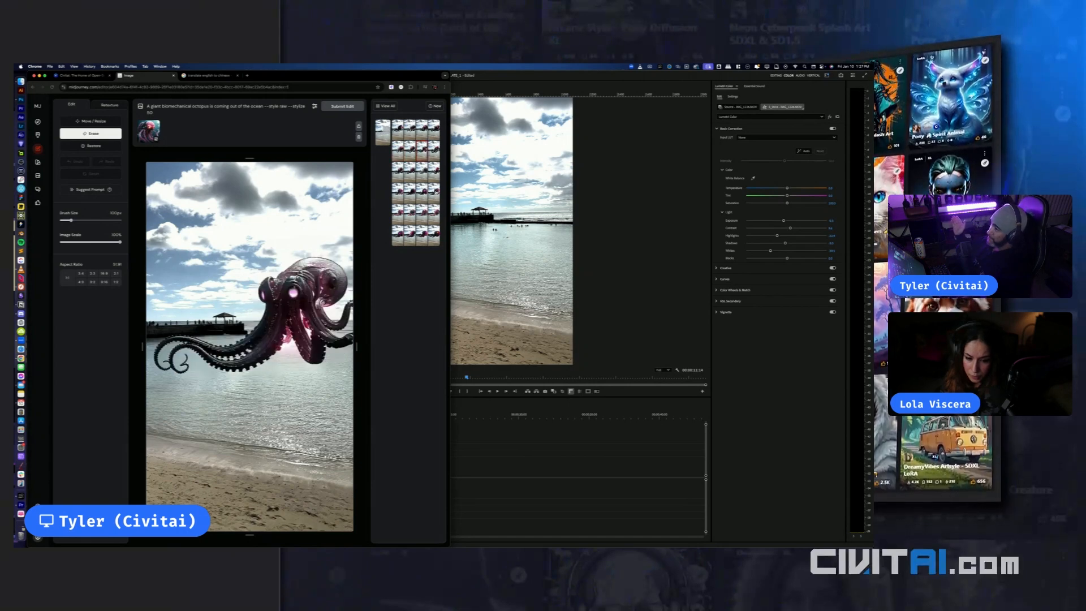
pyautogui.press('Right')
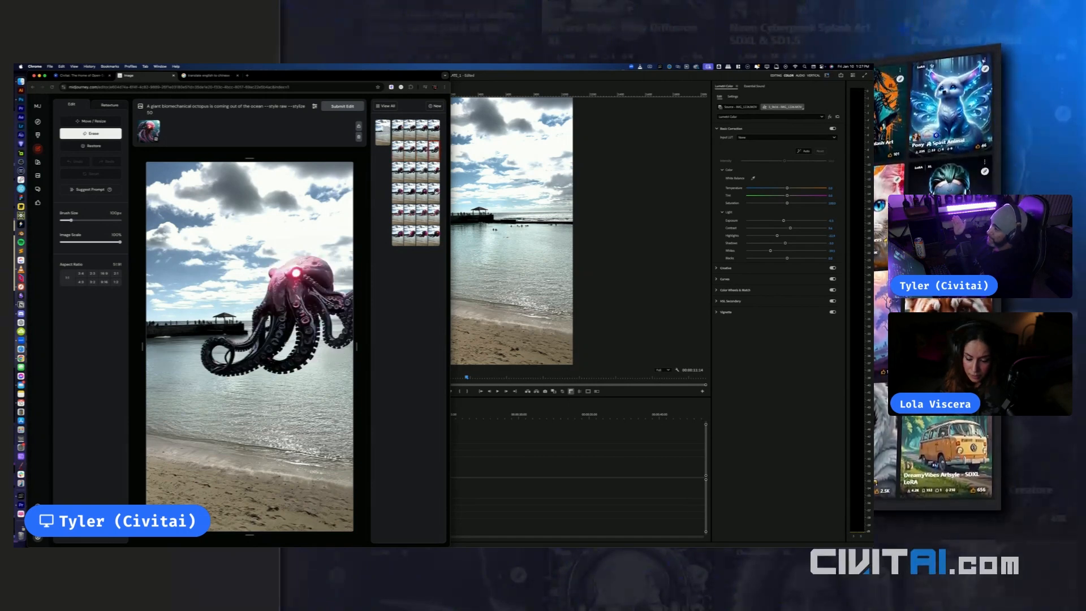
pyautogui.press('Down')
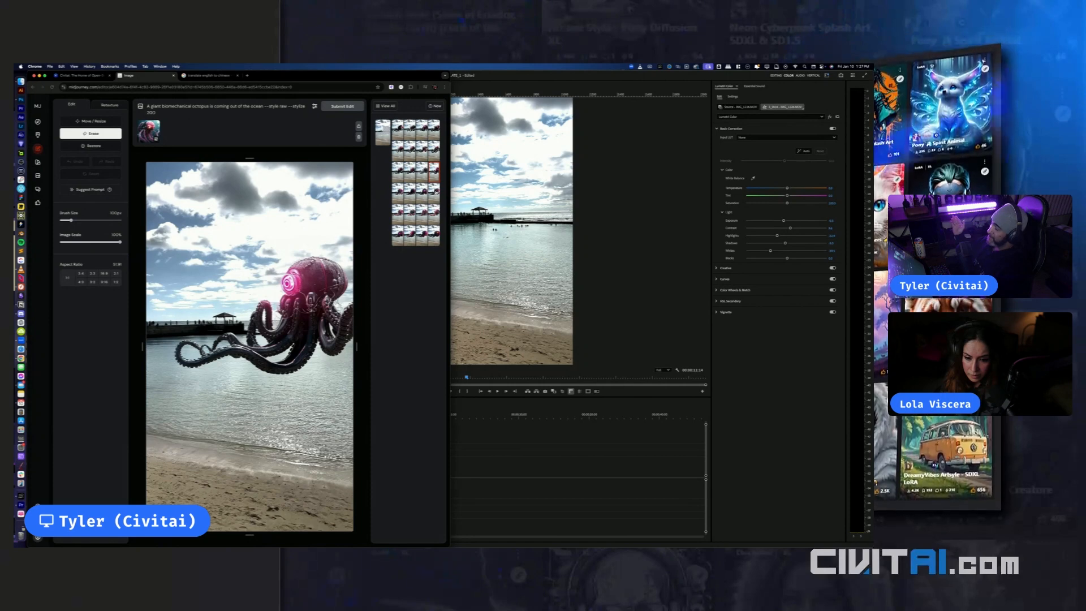
pyautogui.press('Left')
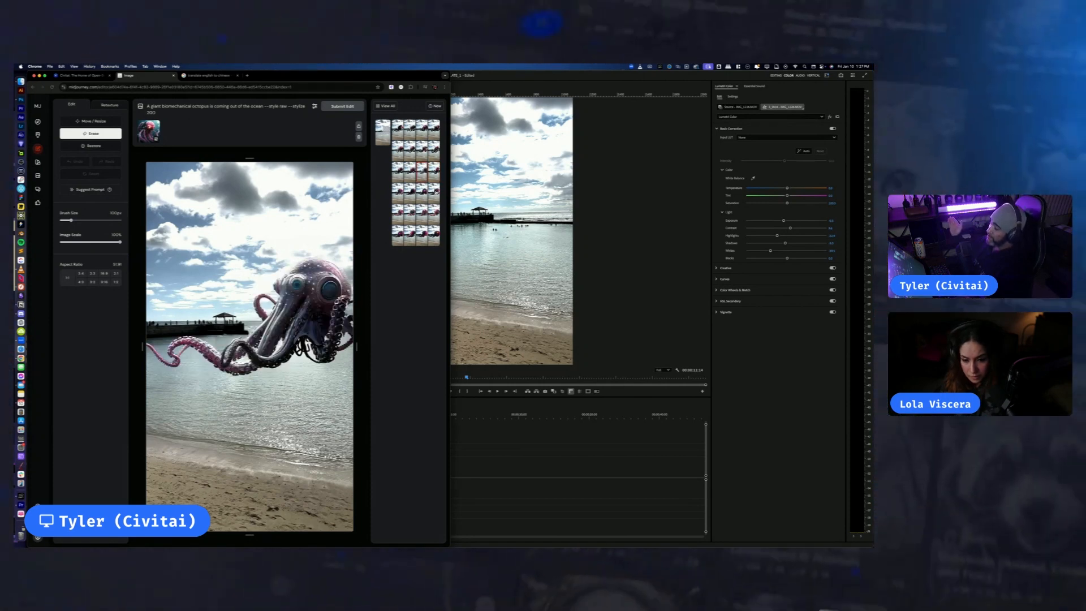
pyautogui.press('Left')
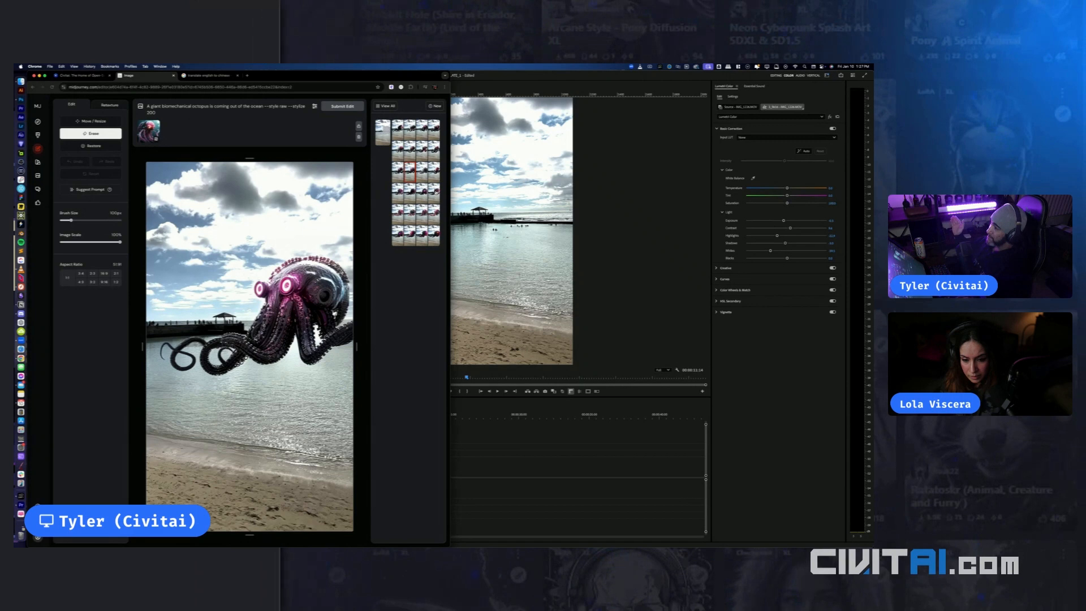
pyautogui.press('Left')
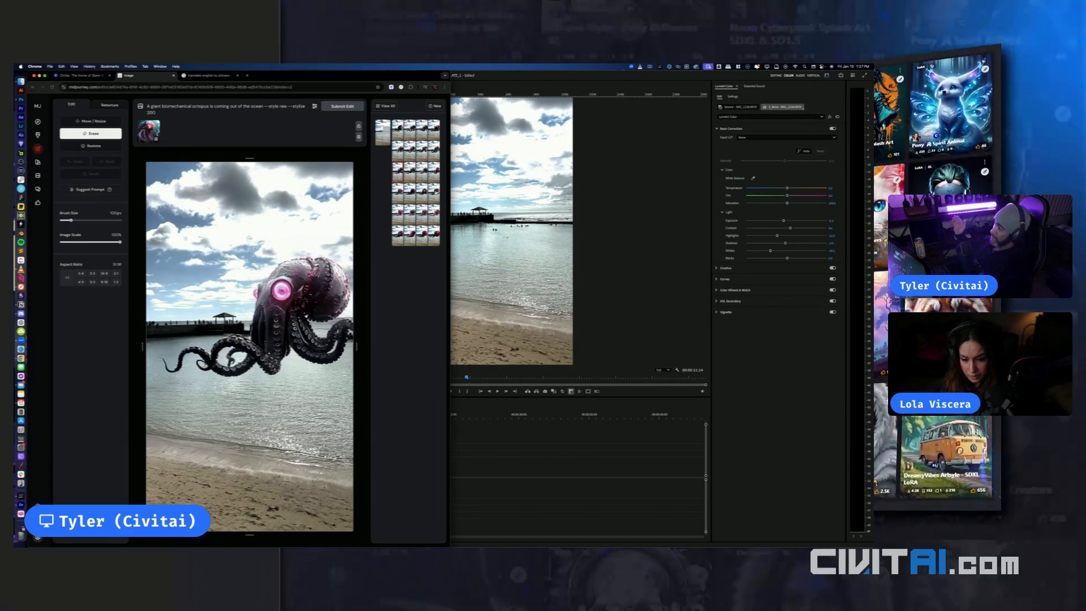
# Go through the four octopus versions of the oldest short-prompt batch
pyautogui.press('Down')
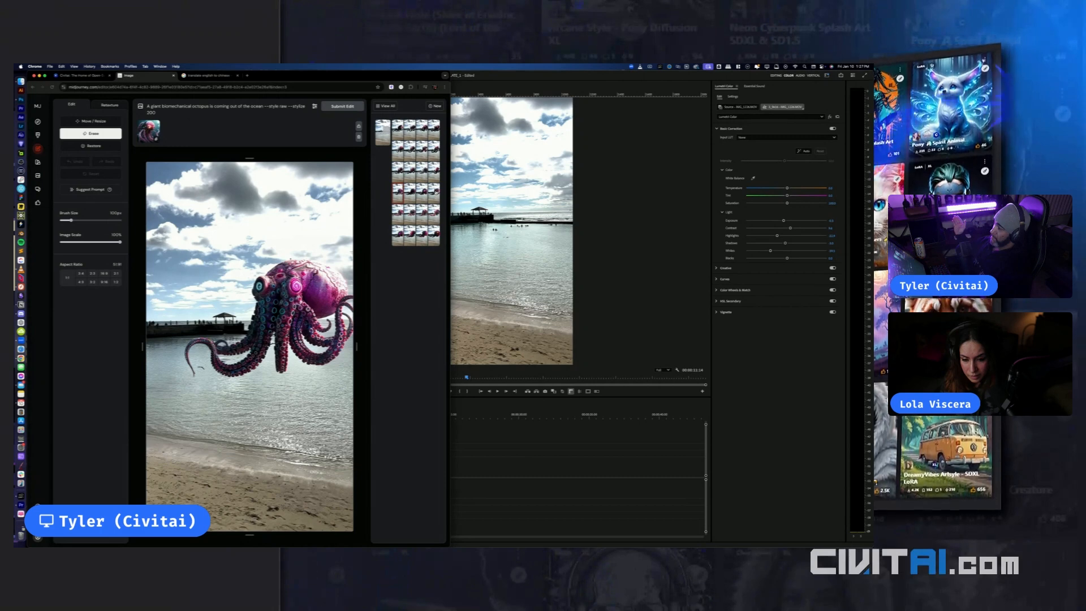
pyautogui.press('Right')
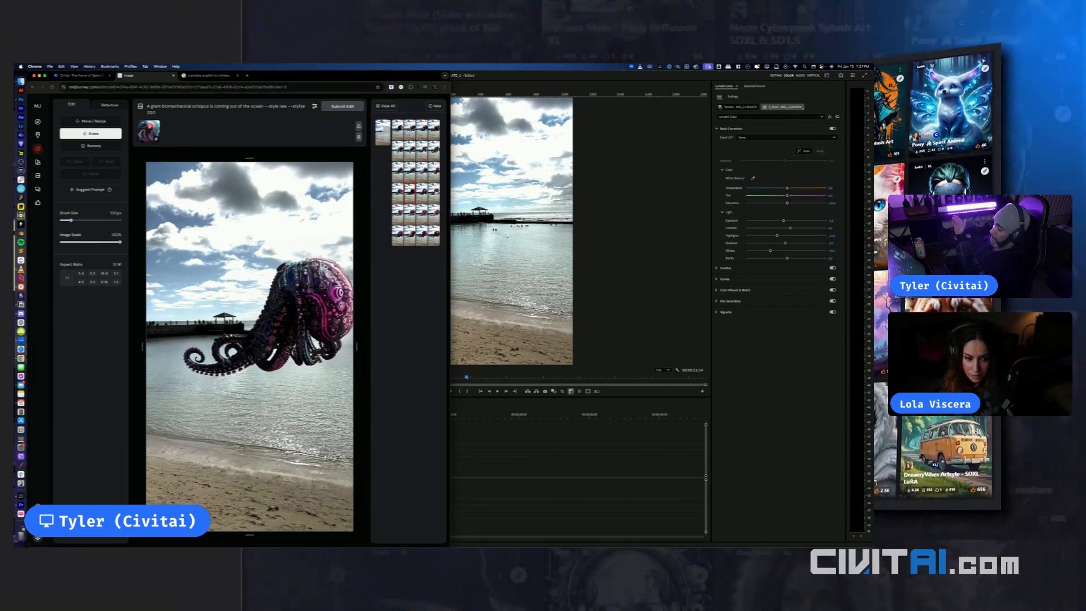
pyautogui.press('Right')
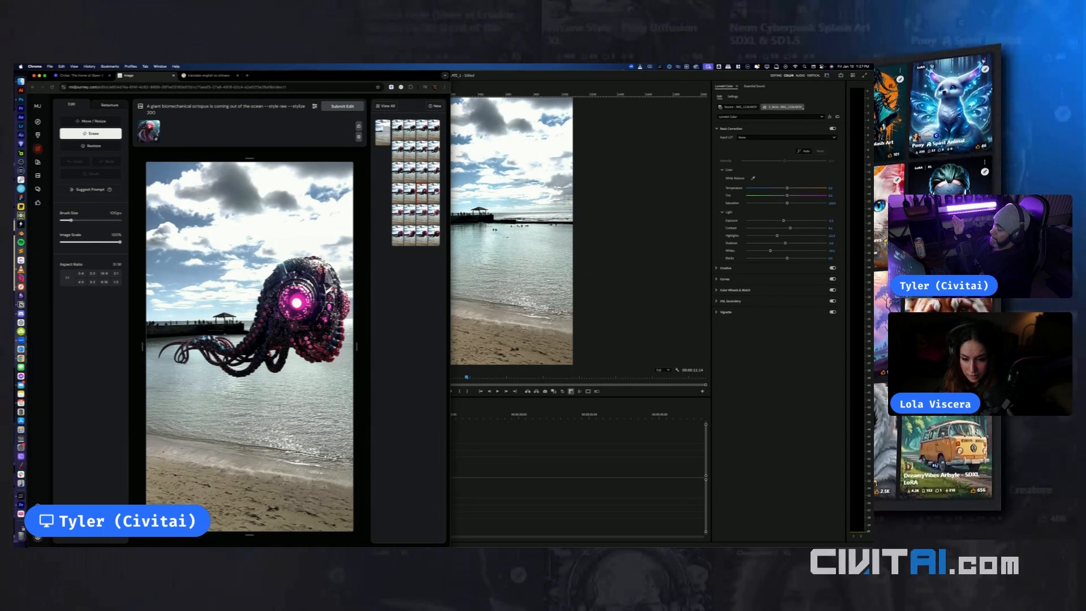
pyautogui.press('Right')
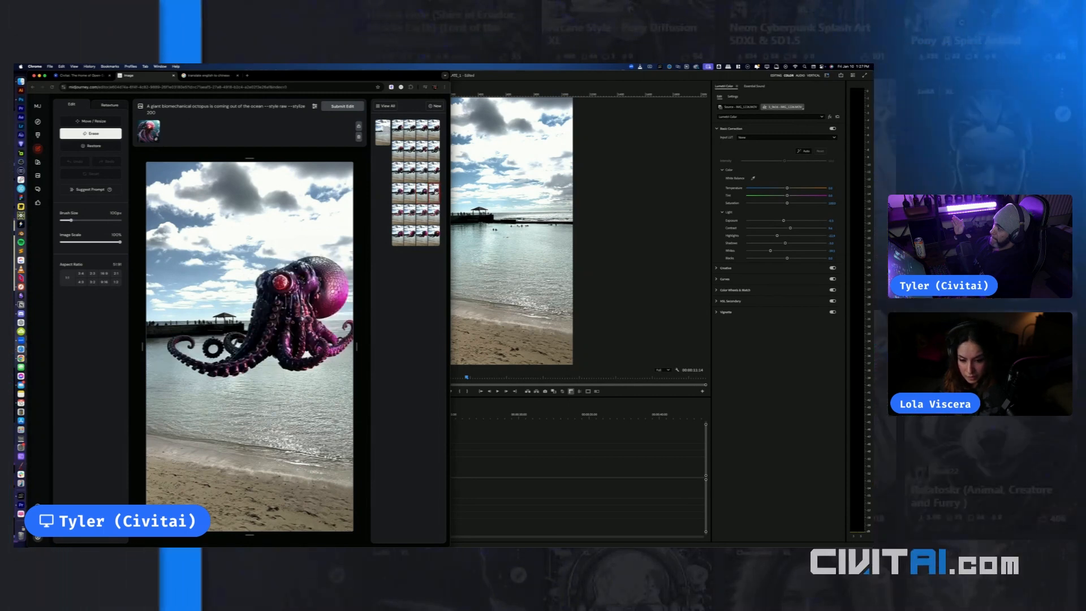
# Examine the octopus versions in the two oldest batches made with the long "intricately designed biomechanical octopus" prompt
pyautogui.press('Right')
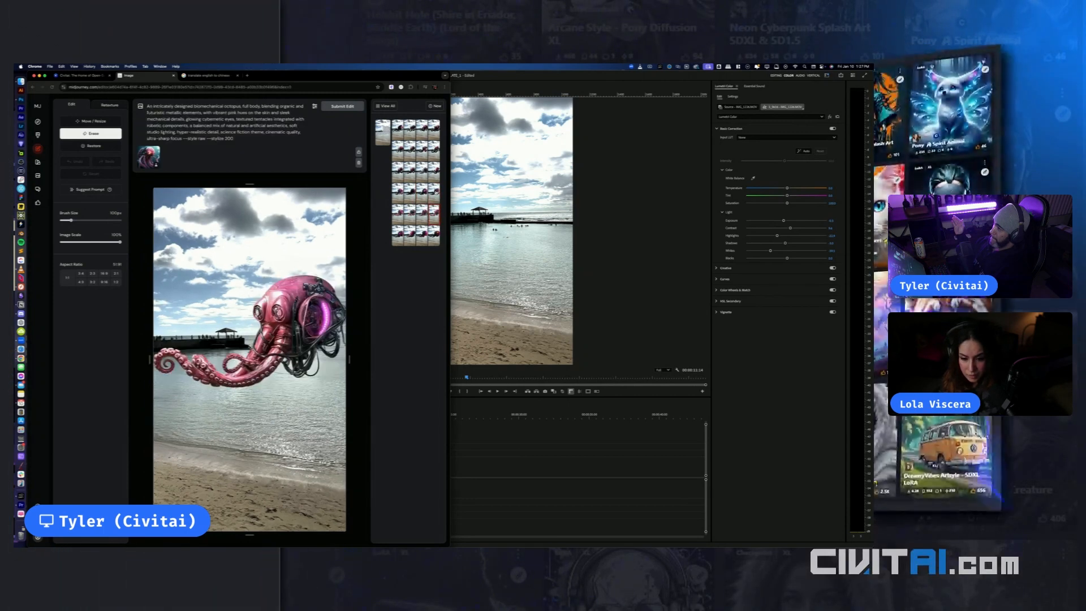
pyautogui.press('Right')
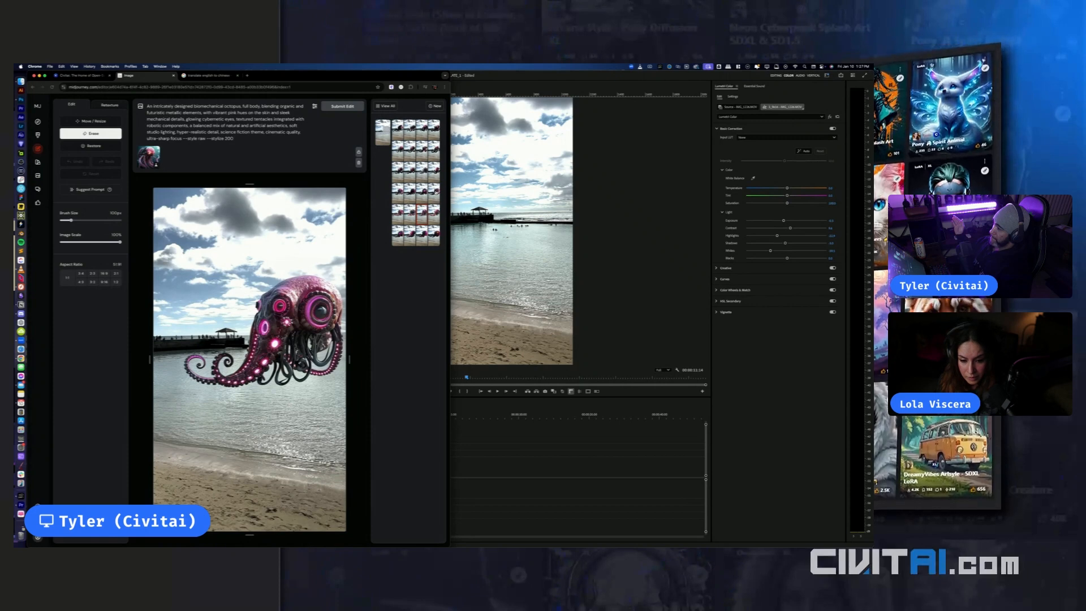
pyautogui.press('Right')
pyautogui.press('Right')
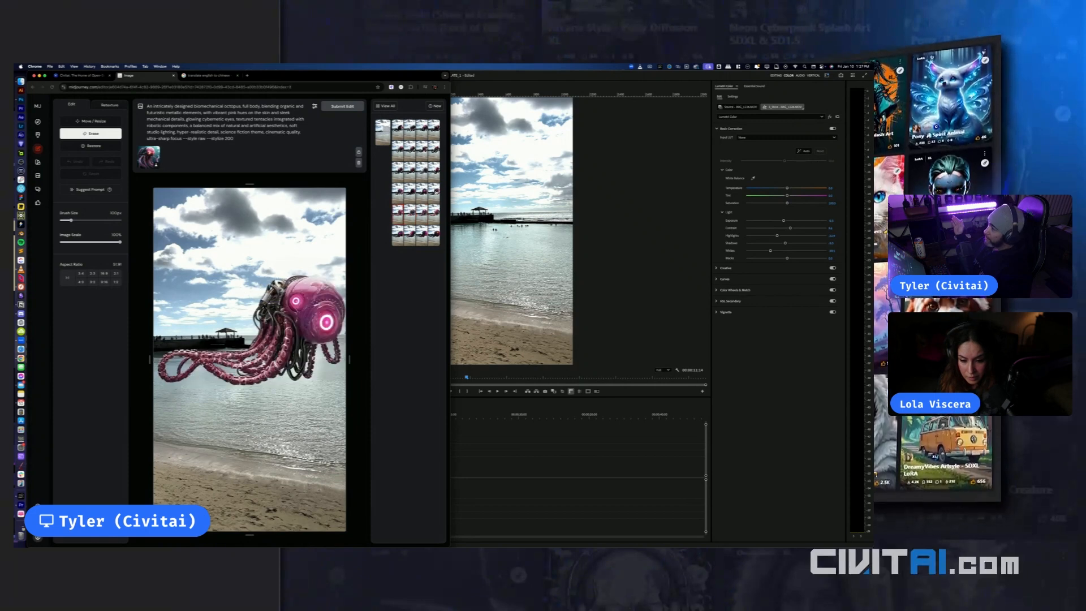
pyautogui.press('Right')
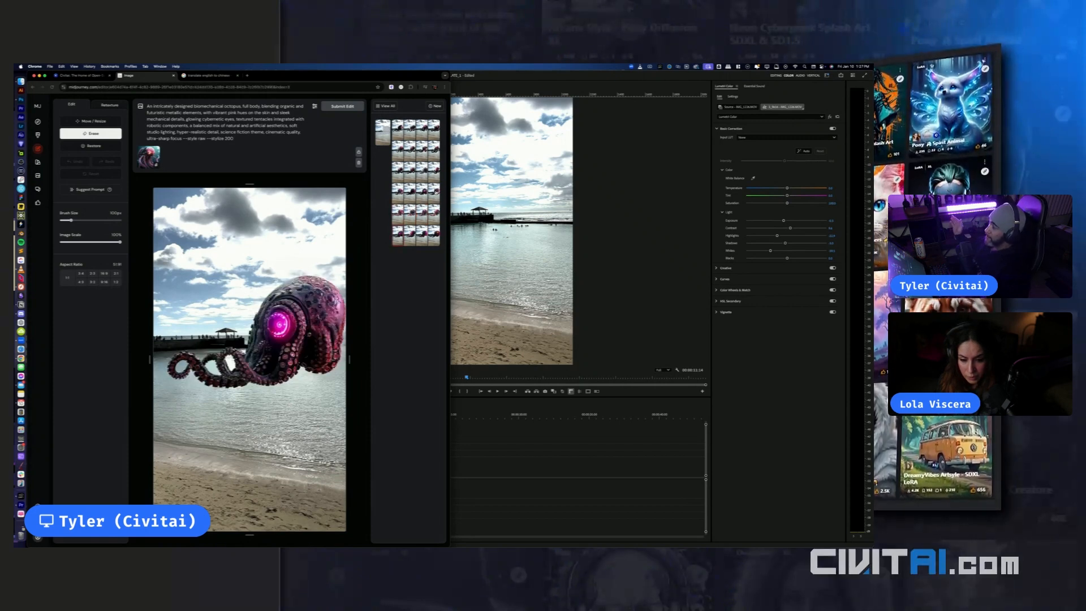
pyautogui.press('Right')
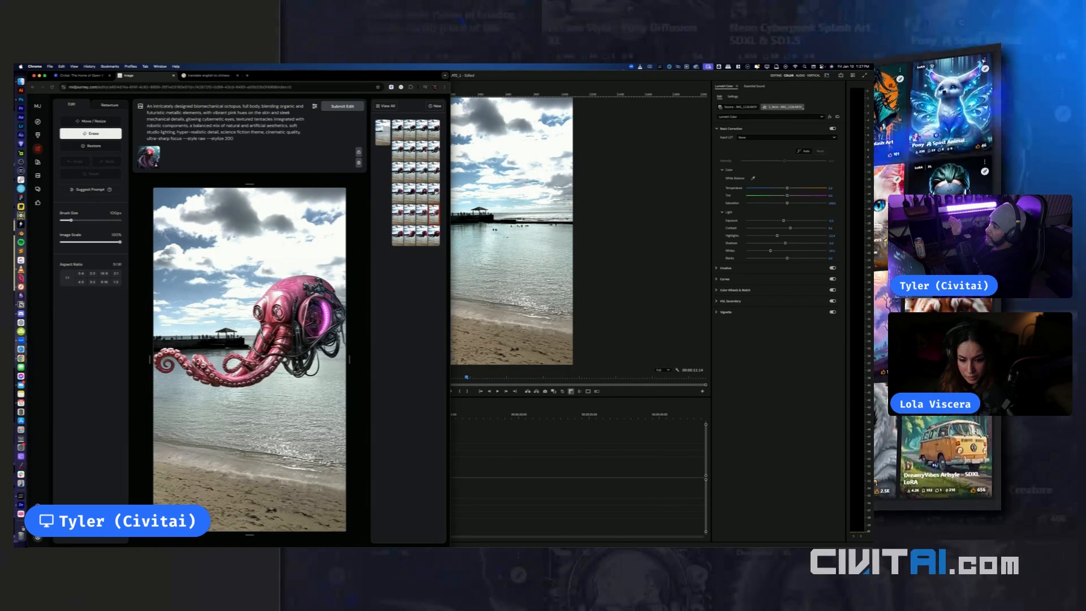
pyautogui.press('Down')
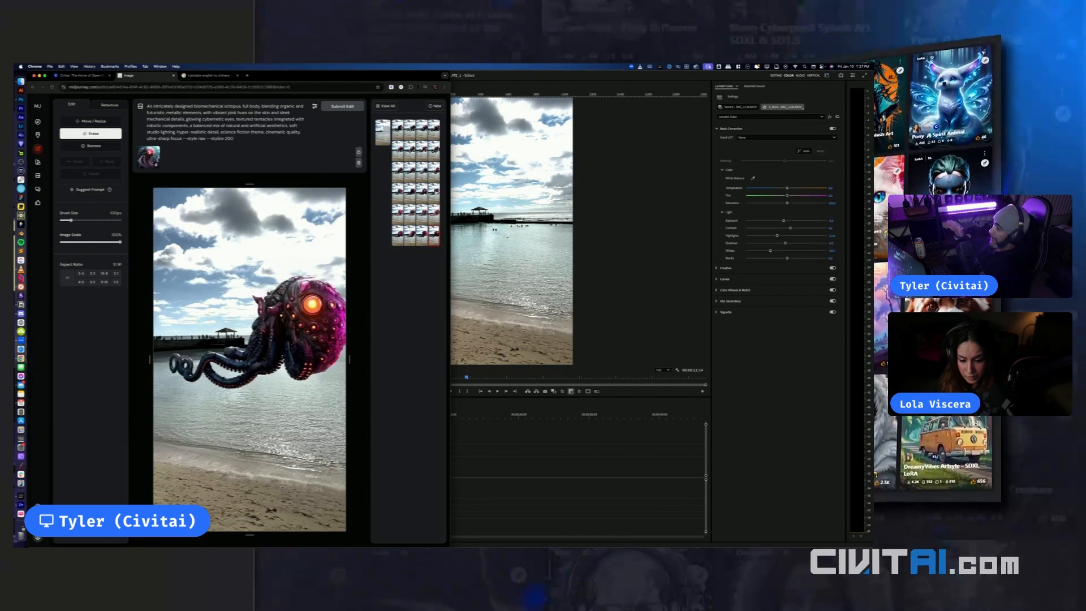
pyautogui.press('Left')
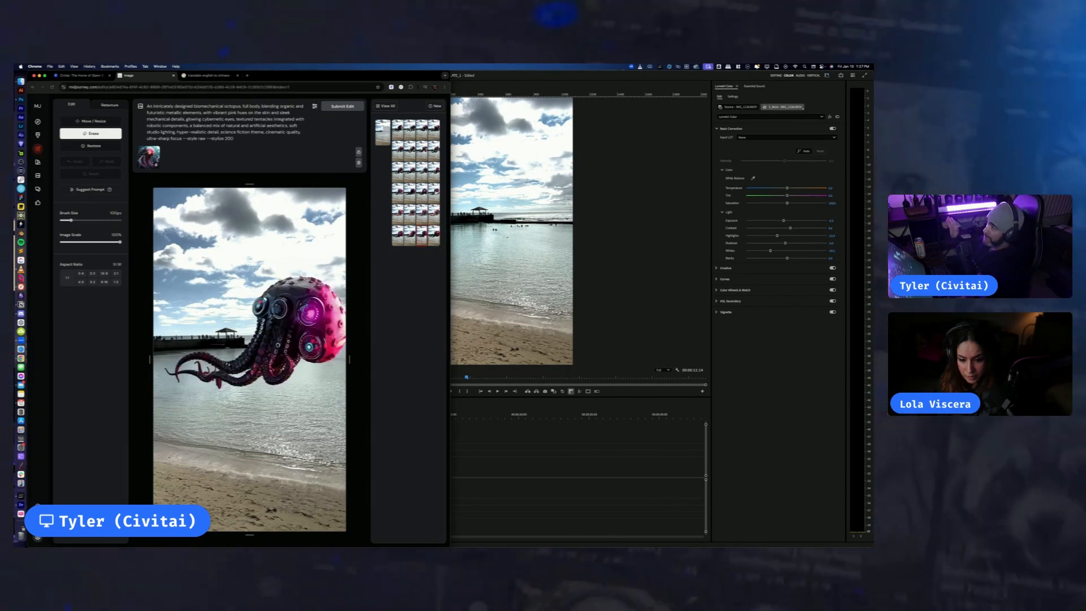
pyautogui.press('Left')
pyautogui.press('Left')
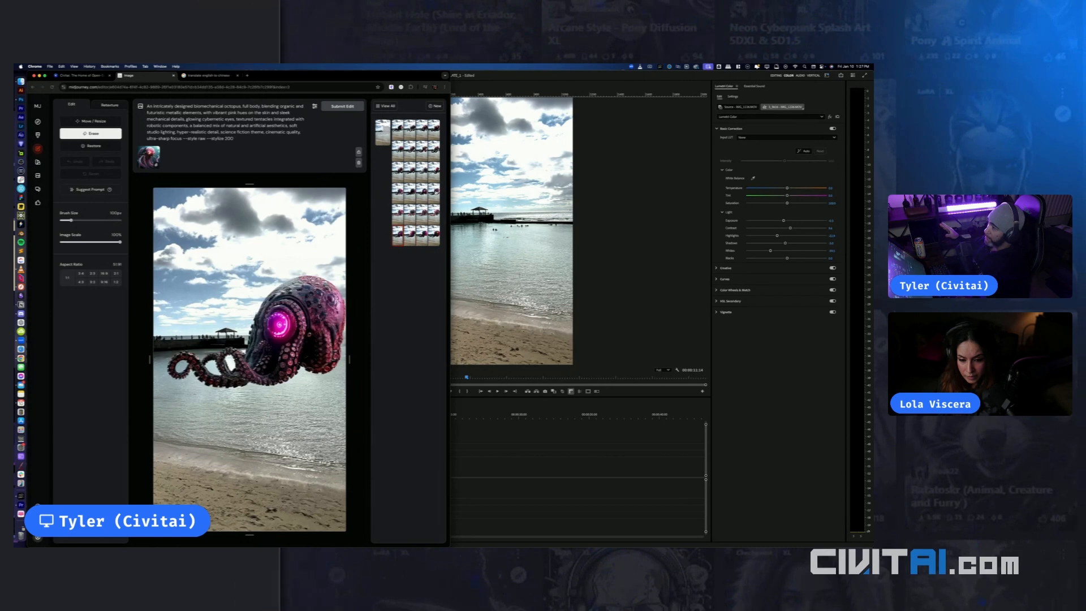
# Return to the short-prompt batch just older than the stylize 50 one and compare its versions again
pyautogui.press('Up')
pyautogui.press('Up')
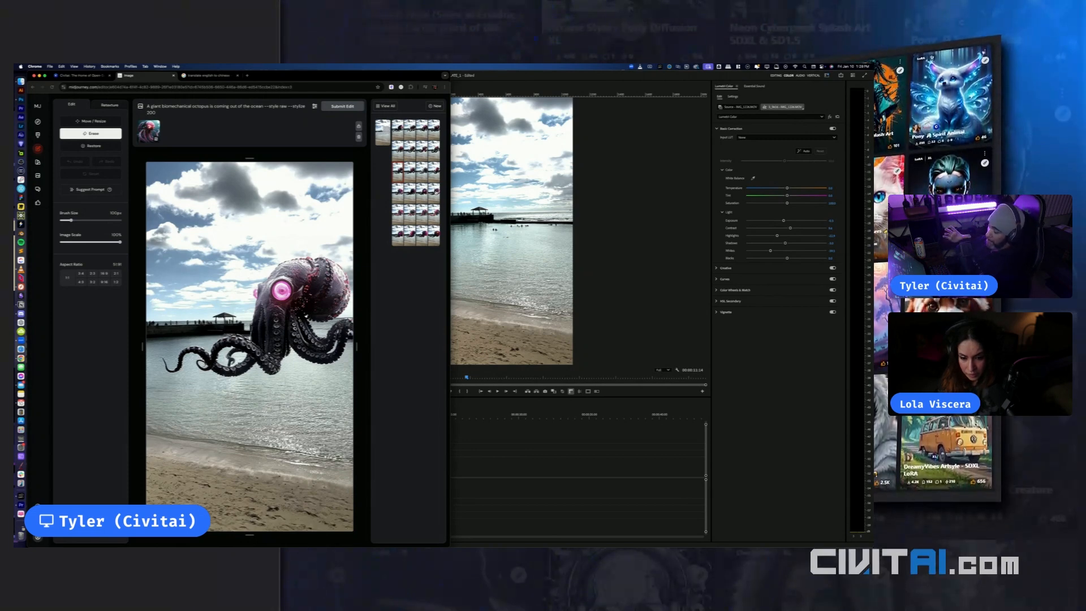
pyautogui.press('Right')
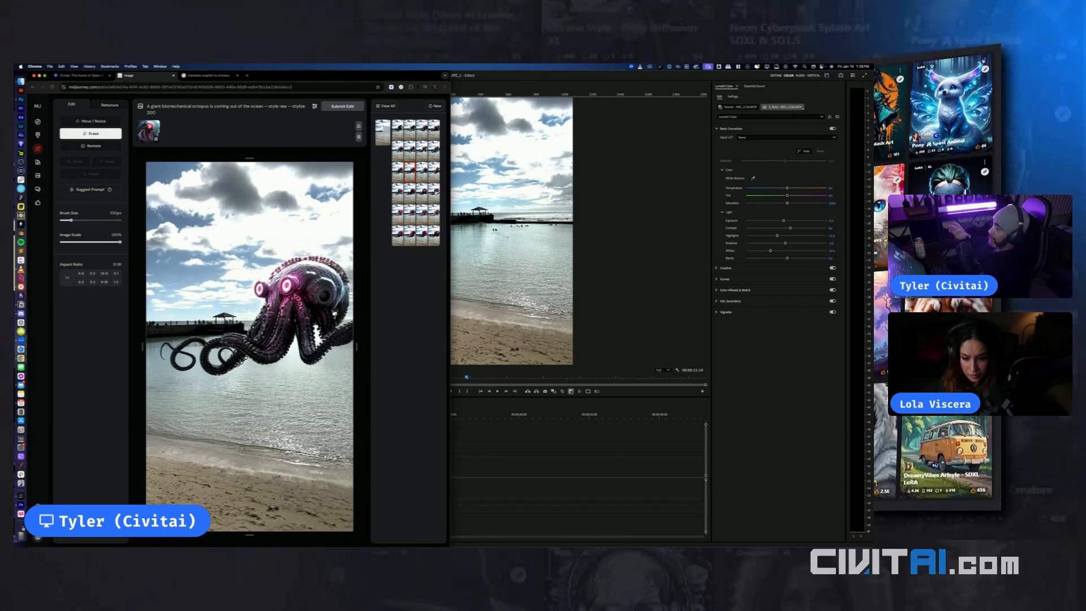
pyautogui.press('Right')
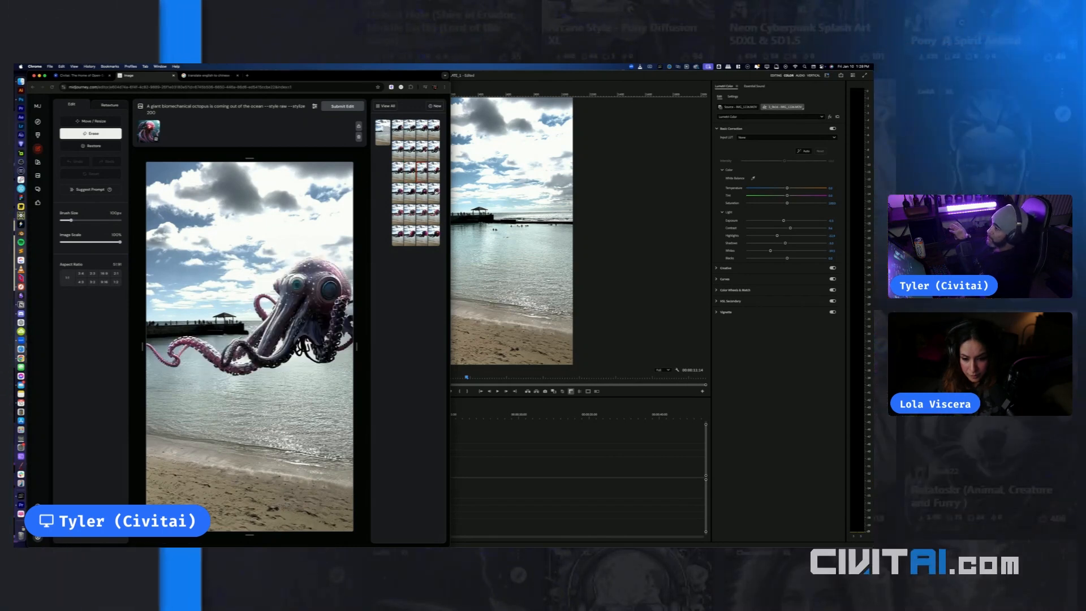
pyautogui.press('Right')
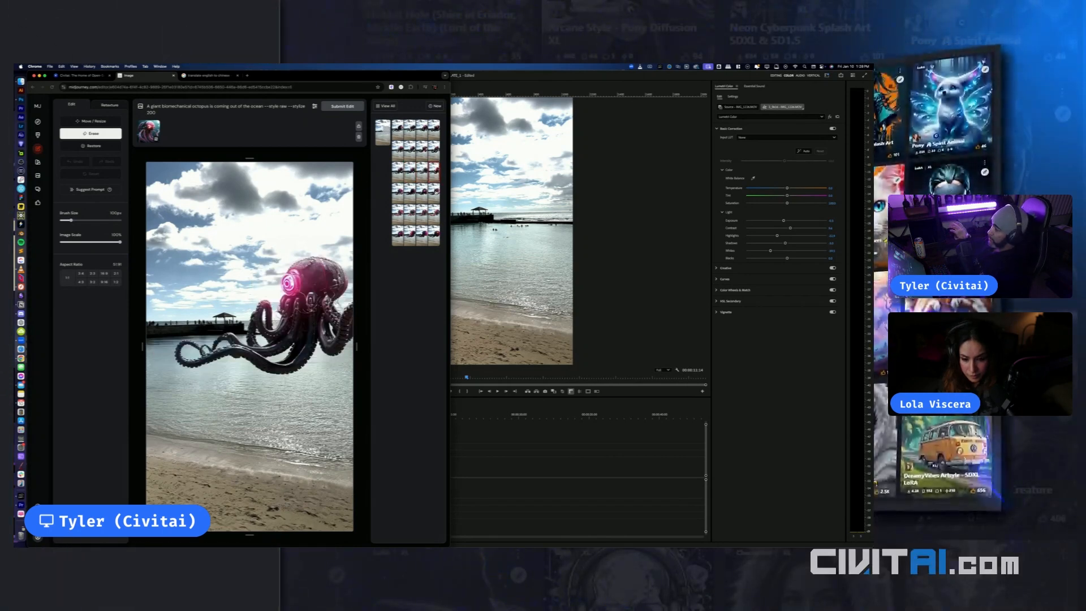
# Revisit the two-red-eyed octopus in the stylize 50 batch and return to the splashing-water batch
pyautogui.press('Left')
pyautogui.press('Up')
pyautogui.press('Left')
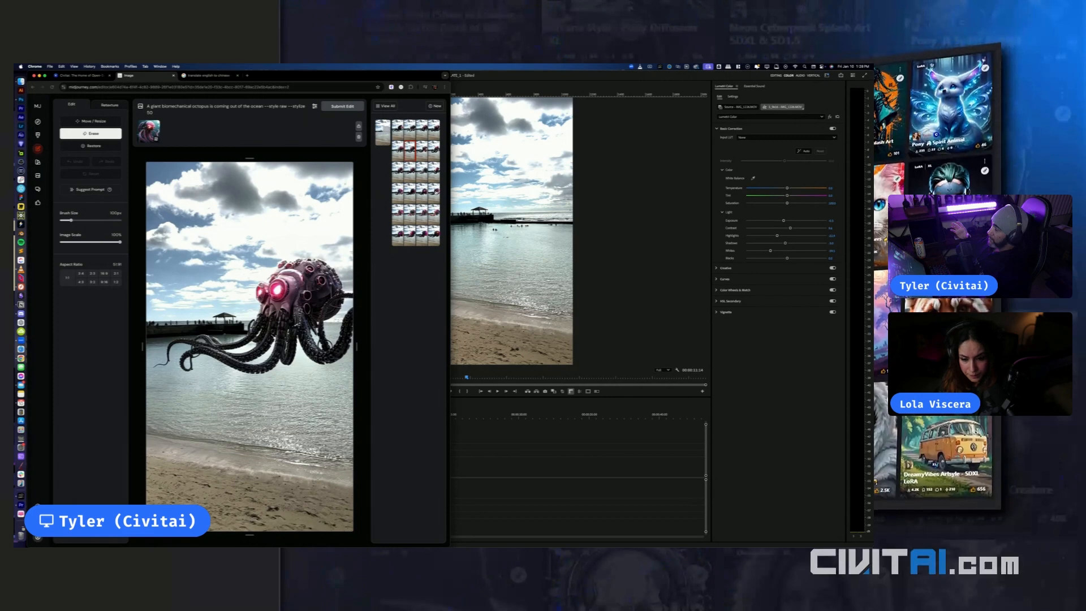
pyautogui.press('Left')
pyautogui.press('Up')
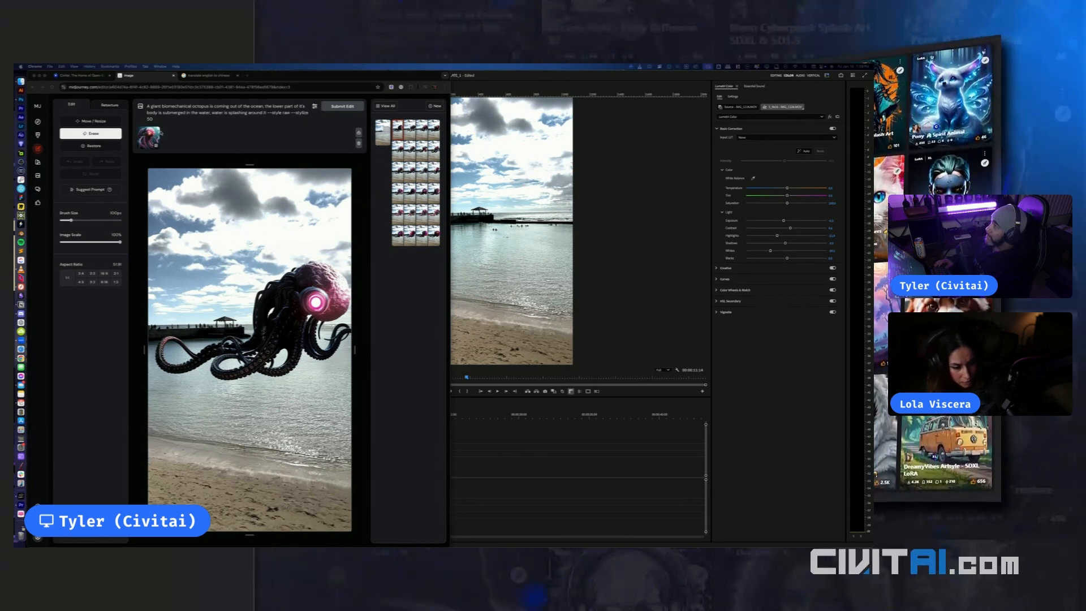
# Resubmit the unchanged splashing-water prompt twice to generate two more batches of the octopus
pyautogui.click(161, 127)
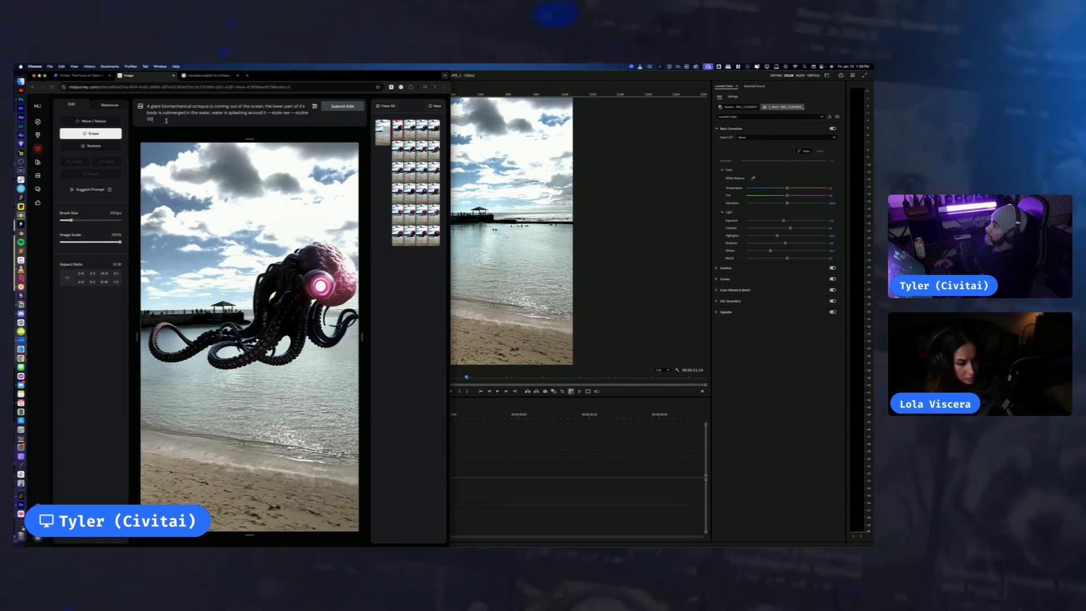
pyautogui.click(165, 125)
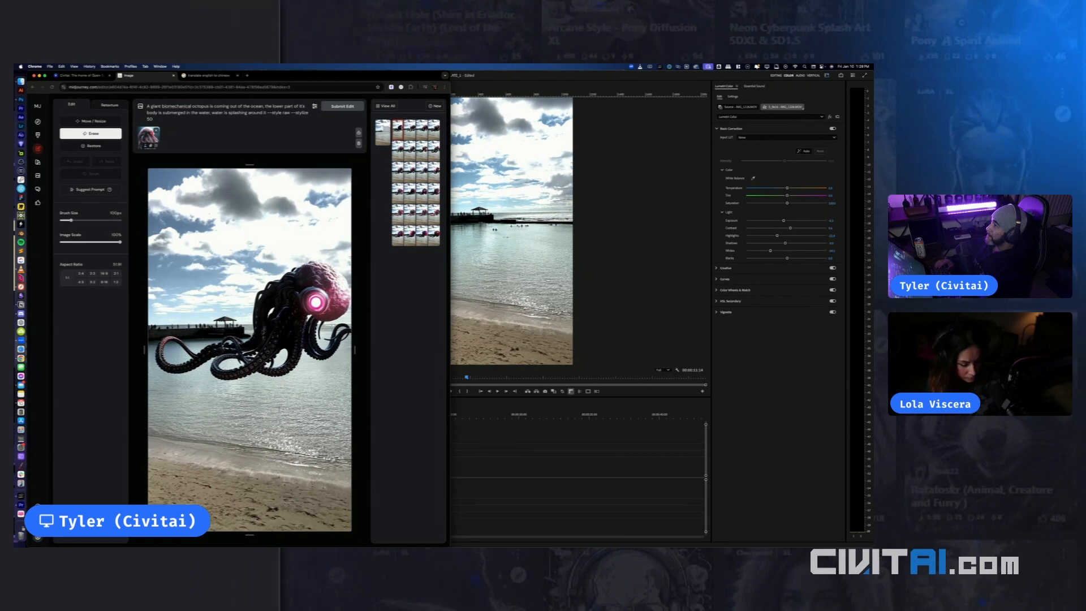
pyautogui.click(167, 119)
pyautogui.press('Return')
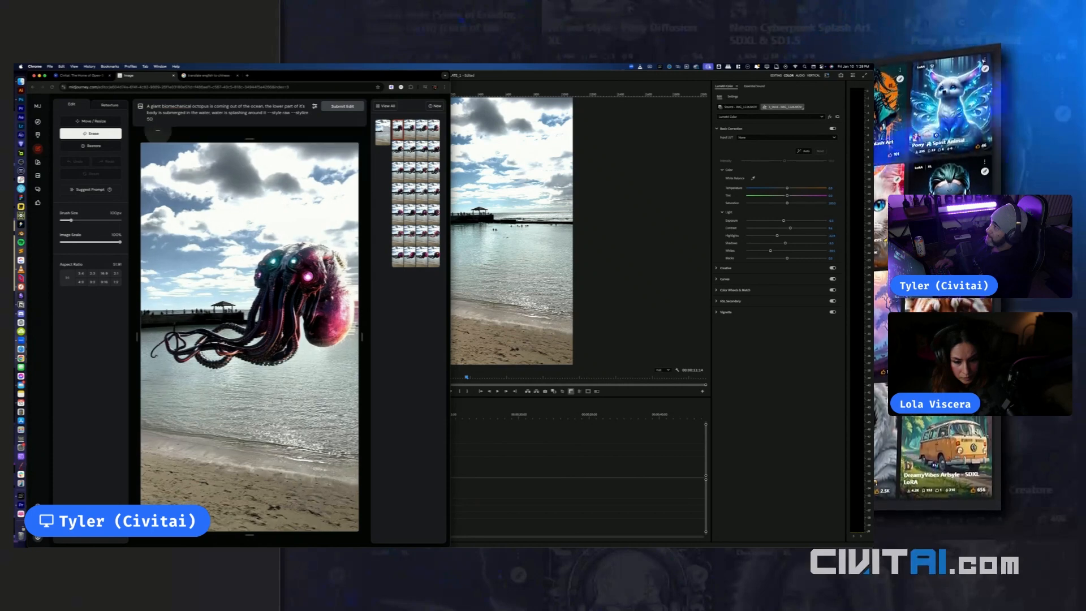
pyautogui.click(170, 120)
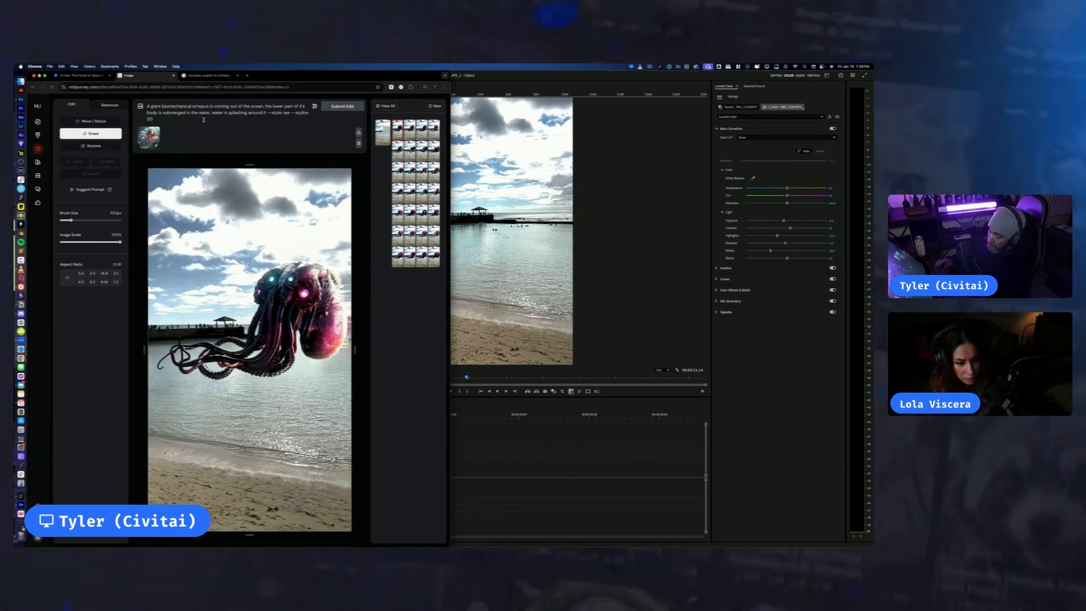
pyautogui.press('Return')
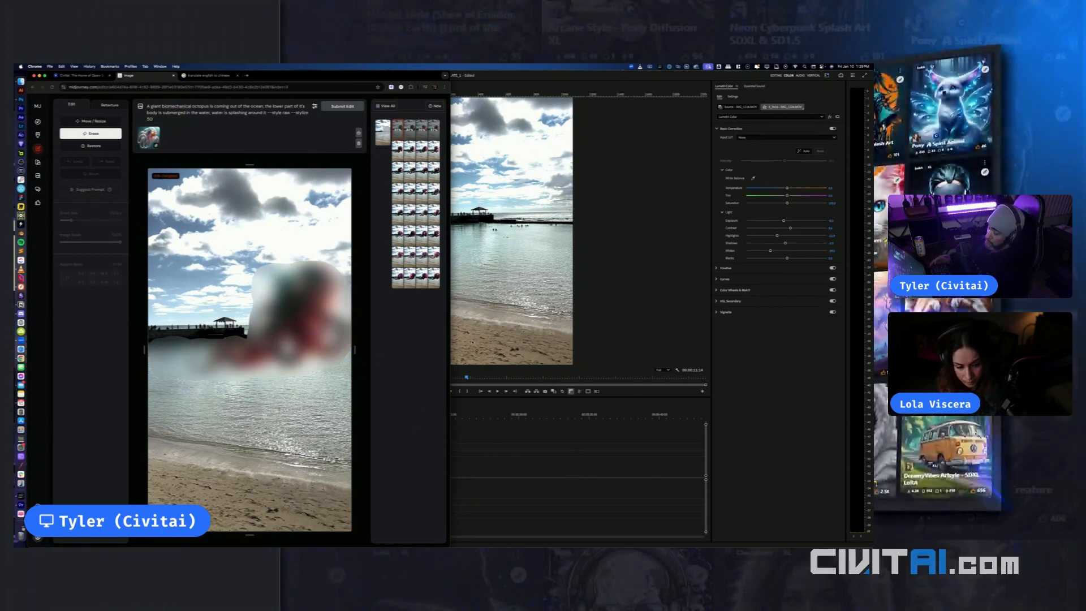
# Compare the versions in the two newest splashing-water batches and bring up the octopus with teal and pink glowing eyes
pyautogui.click(409, 129)
pyautogui.click(422, 129)
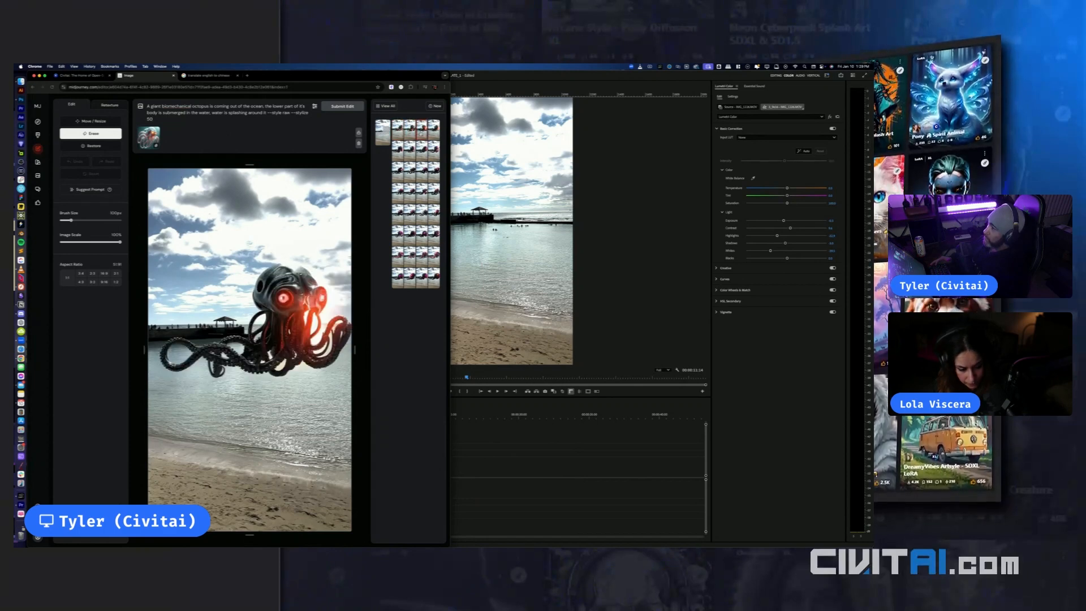
pyautogui.click(433, 129)
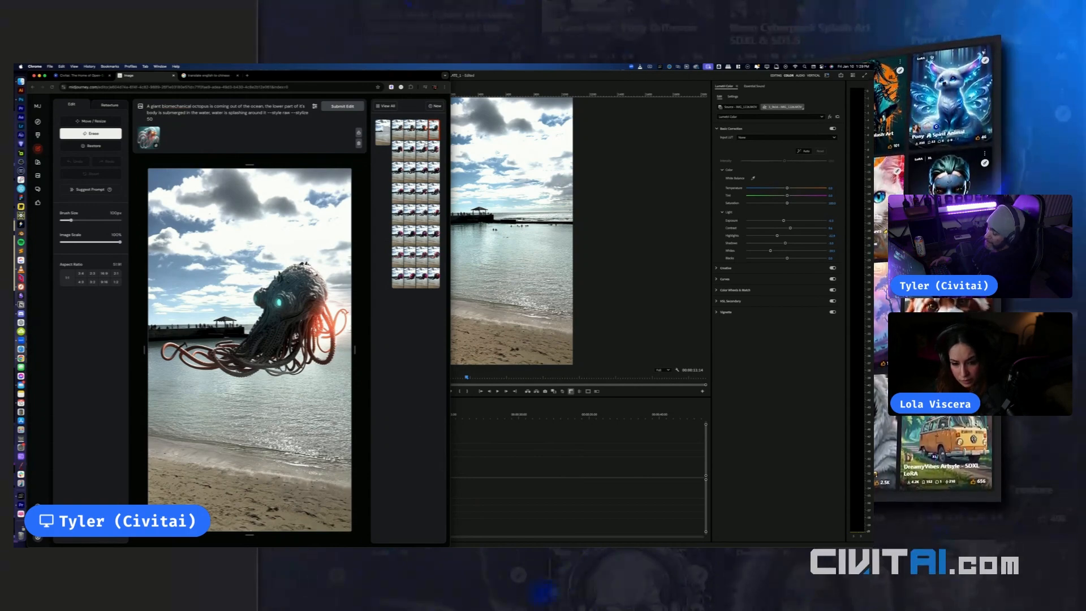
pyautogui.click(422, 149)
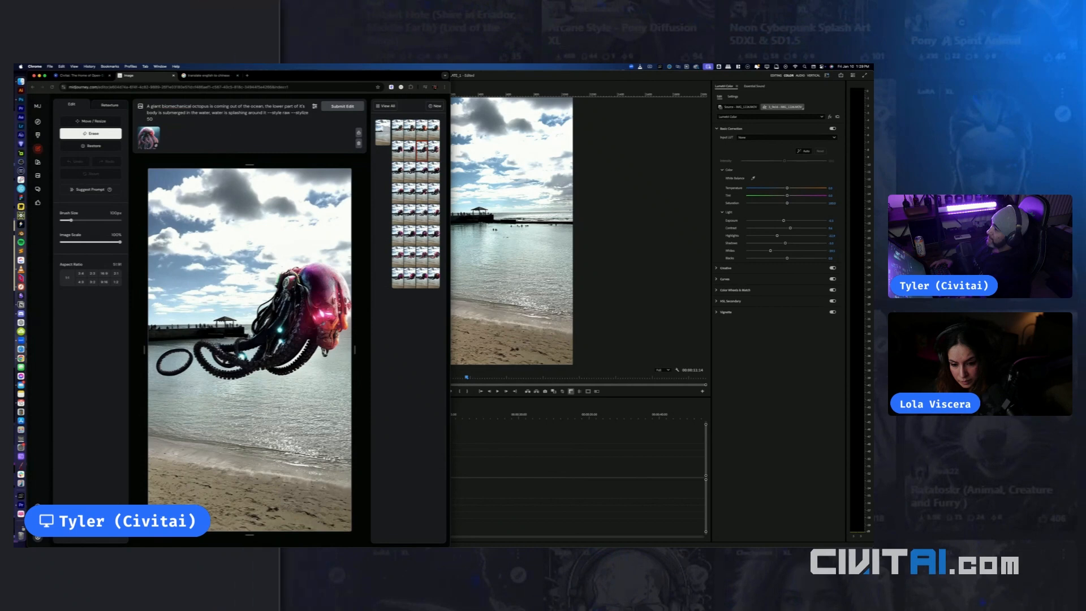
pyautogui.click(409, 149)
pyautogui.click(398, 149)
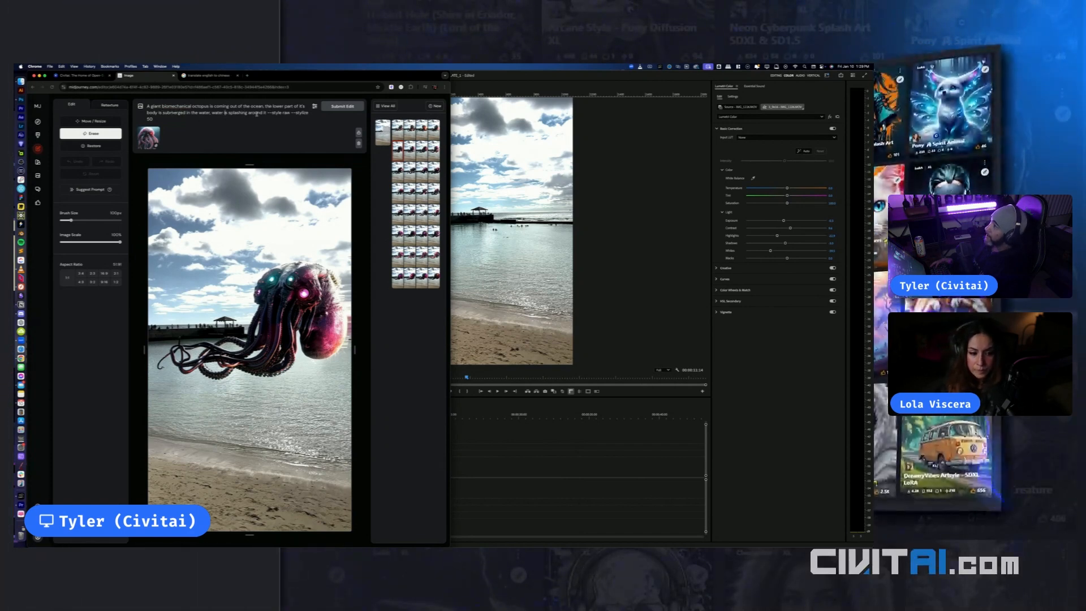
# Delete the submerged lower body and splashing water descriptions from the prompt, keeping the raw style and stylize 50 parameters
pyautogui.moveTo(265, 113)
pyautogui.mouseDown()
pyautogui.moveTo(150, 119)
pyautogui.moveTo(262, 107)
pyautogui.mouseUp()
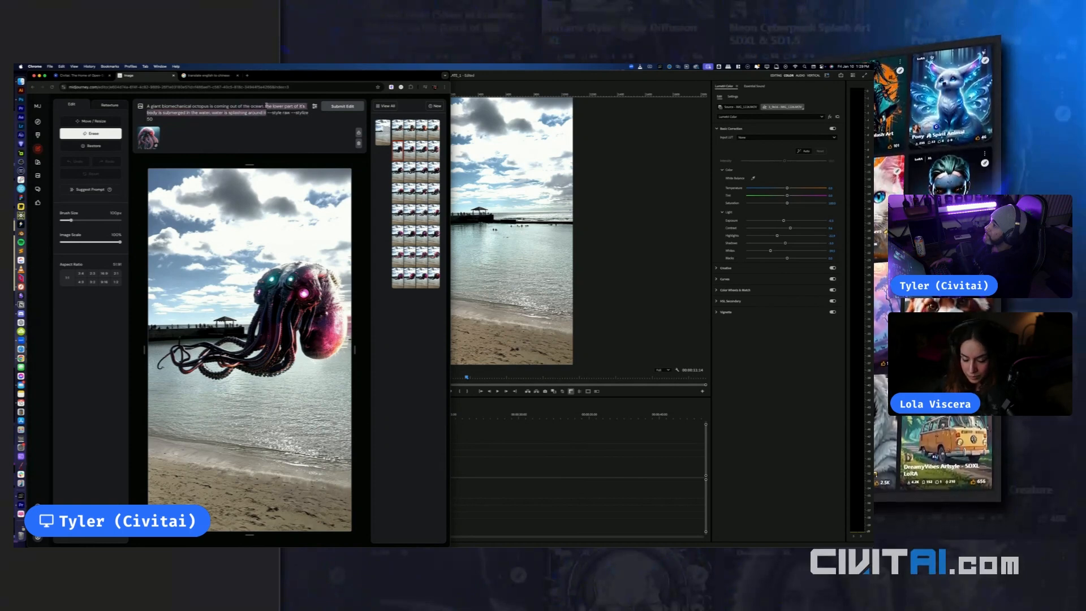
pyautogui.press('BackSpace')
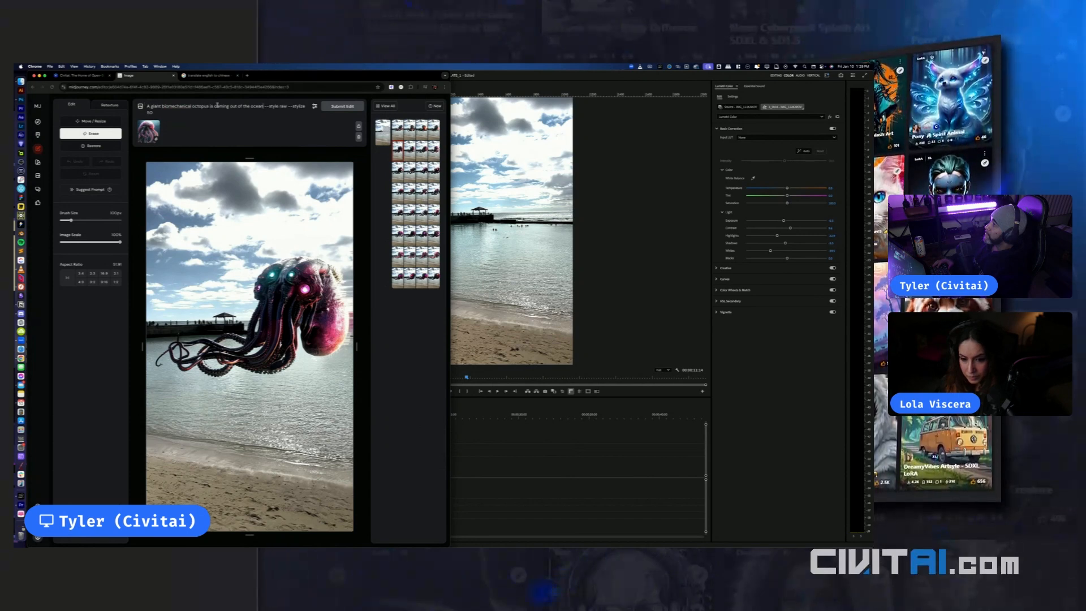
# Replace "coming out of the ocean" with "partly submerged in the ocean" in the octopus prompt and submit the edit
pyautogui.moveTo(217, 106); pyautogui.dragTo(264, 106)
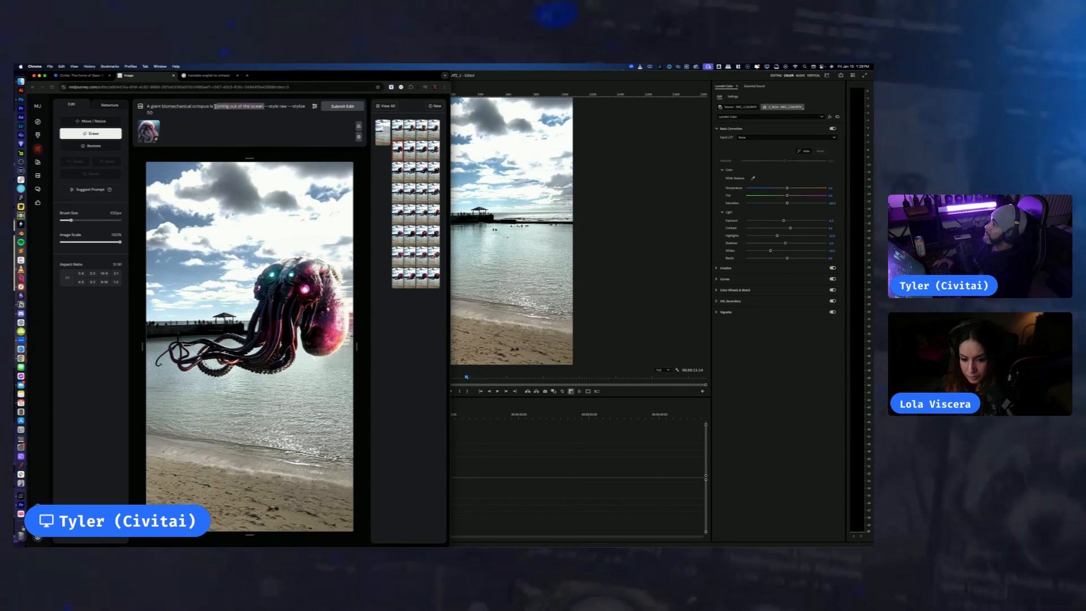
pyautogui.press('BackSpace')
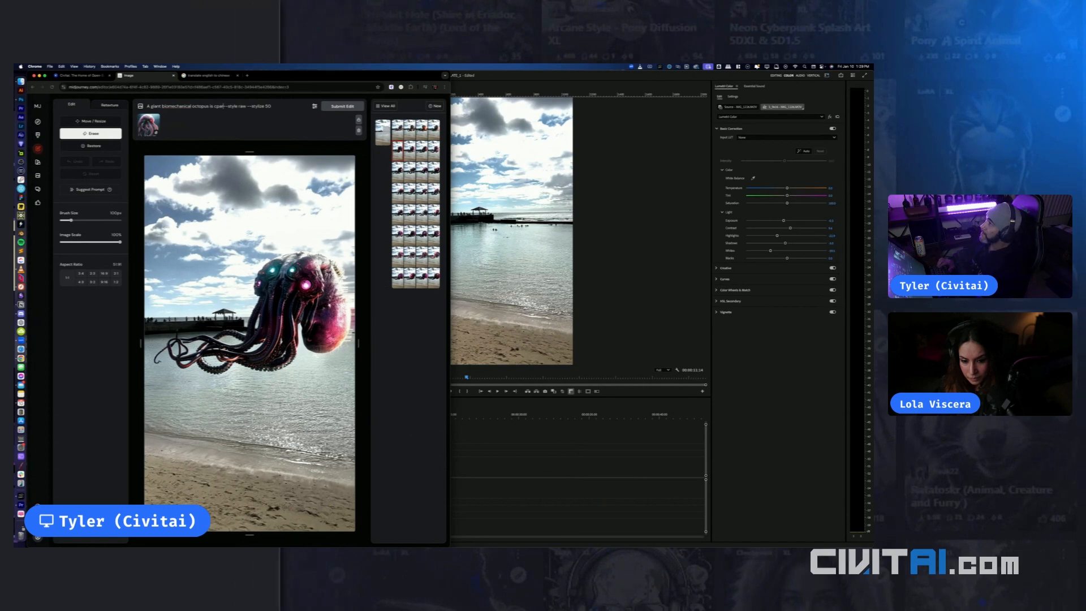
pyautogui.press('BackSpace')
pyautogui.write('part')
pyautogui.write('ly submerged')
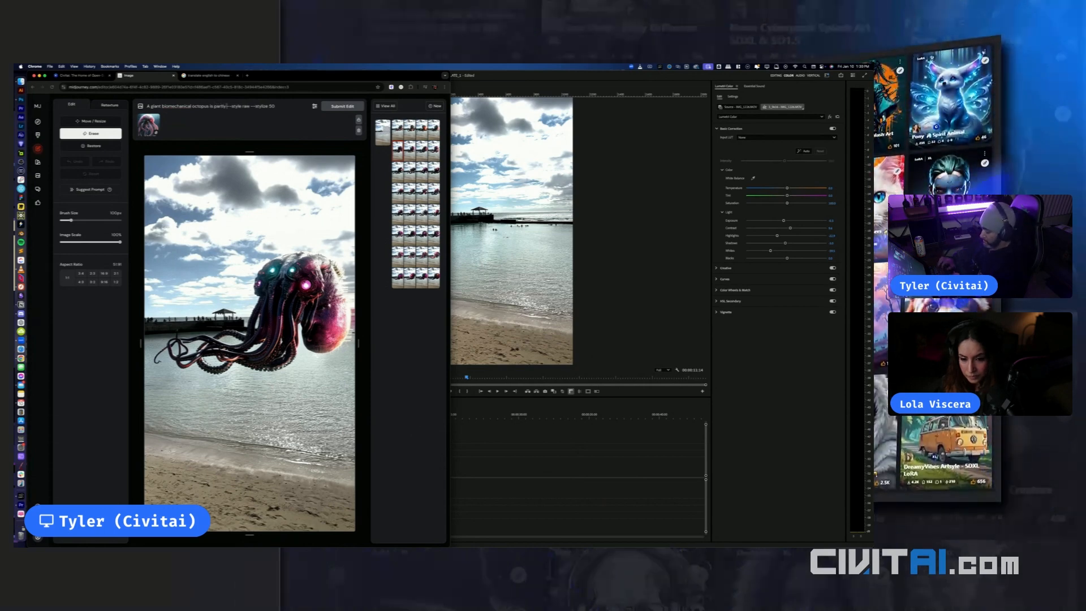
pyautogui.write(' in the ocean')
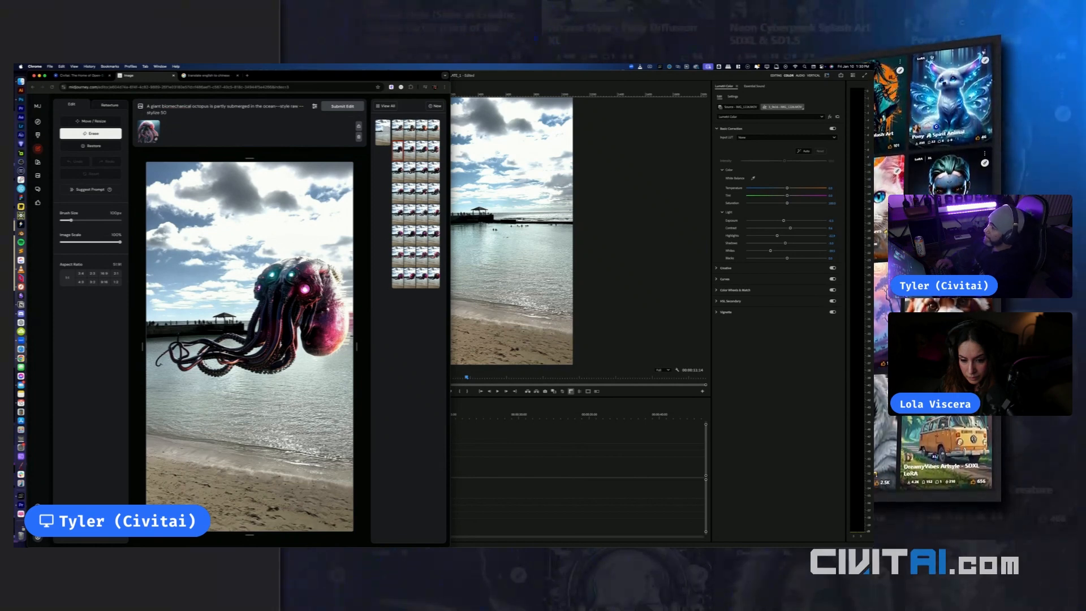
pyautogui.press('Return')
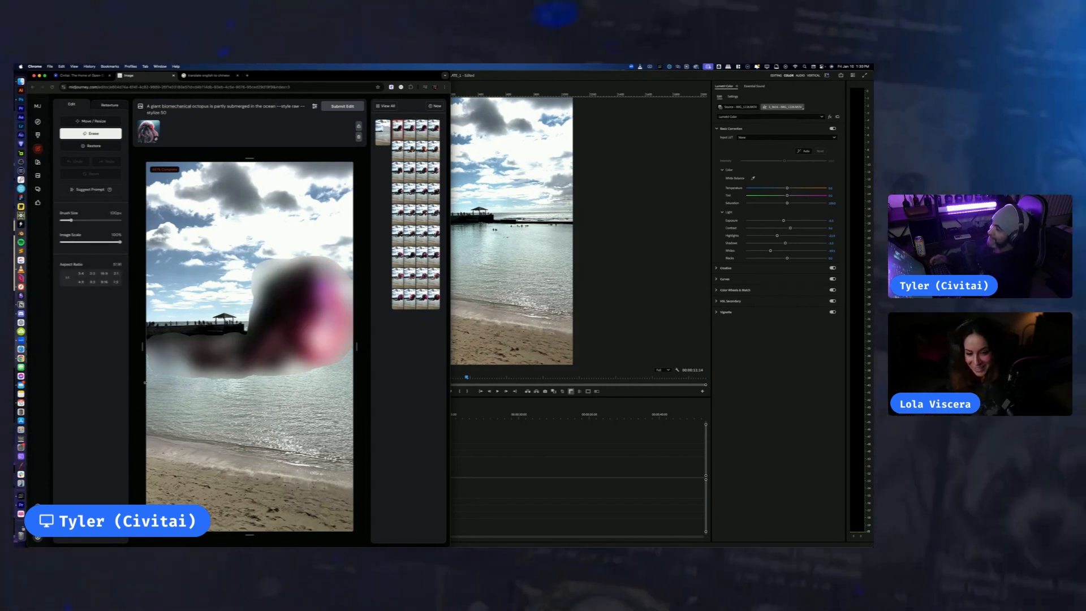
# Compare the octopus versions in the new partly submerged batch, going back and forth between the middle variations
pyautogui.click(410, 128)
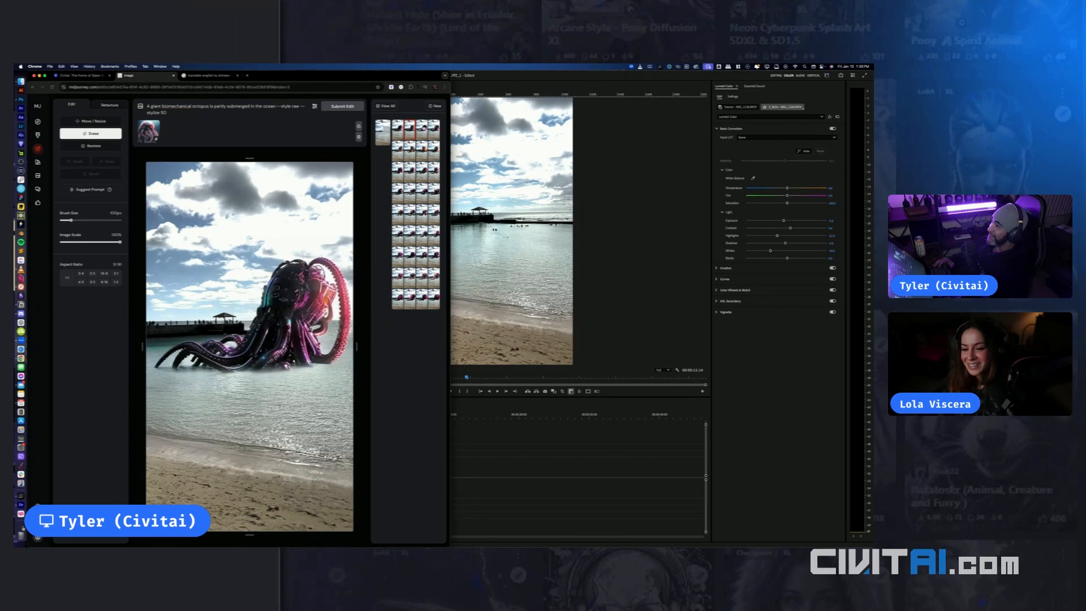
pyautogui.click(421, 129)
pyautogui.click(433, 128)
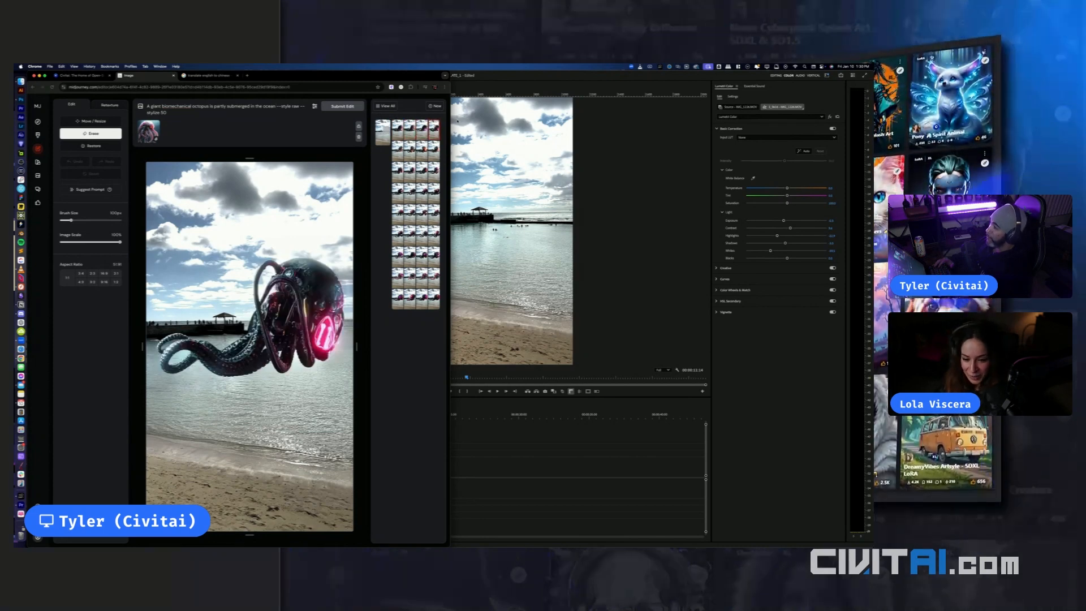
pyautogui.click(422, 128)
pyautogui.click(409, 128)
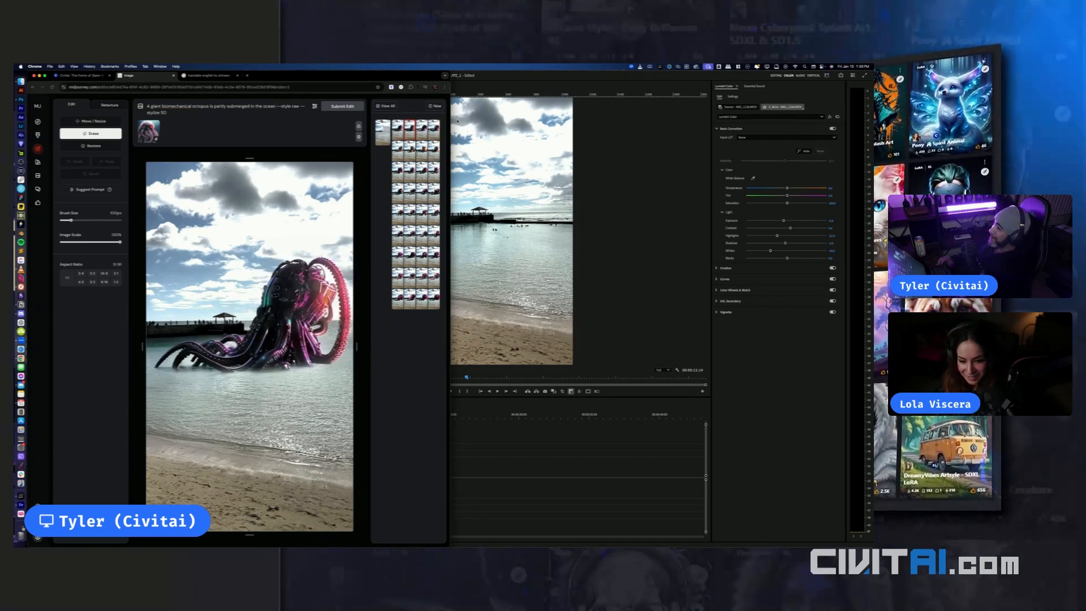
pyautogui.click(421, 129)
pyautogui.click(409, 129)
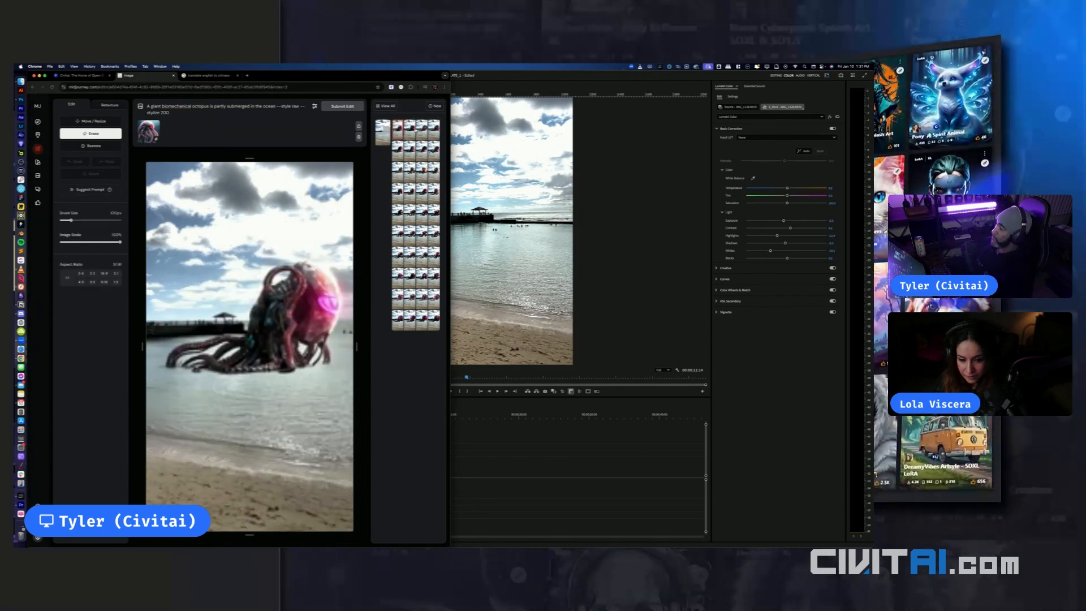
# Compare the versions in the stylize 200 batch and bring up the octopus with the teal-lit tentacle and pink head
pyautogui.click(410, 129)
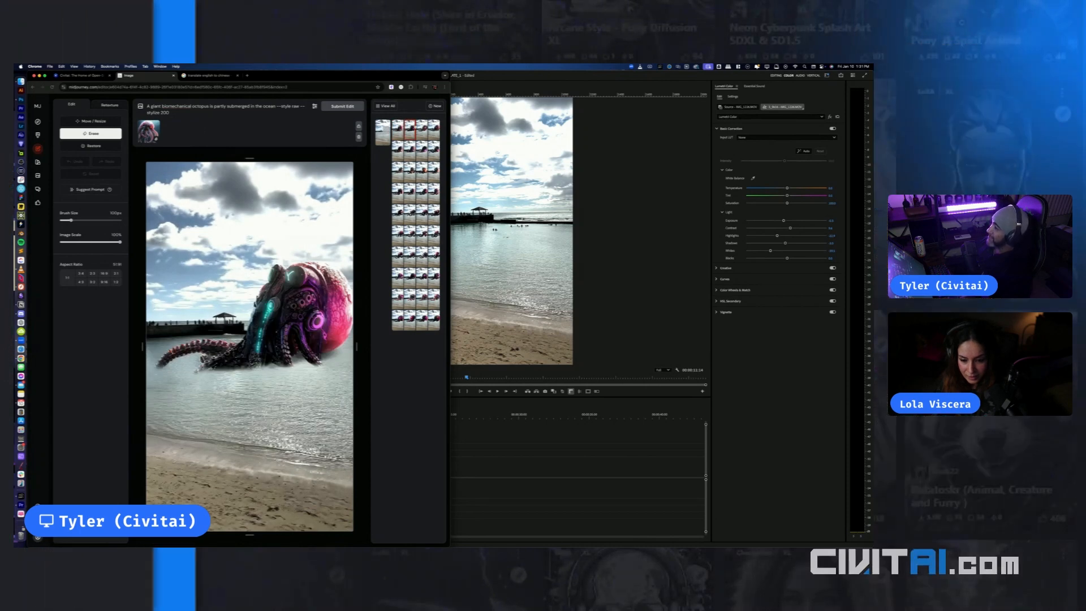
pyautogui.click(397, 129)
pyautogui.click(409, 129)
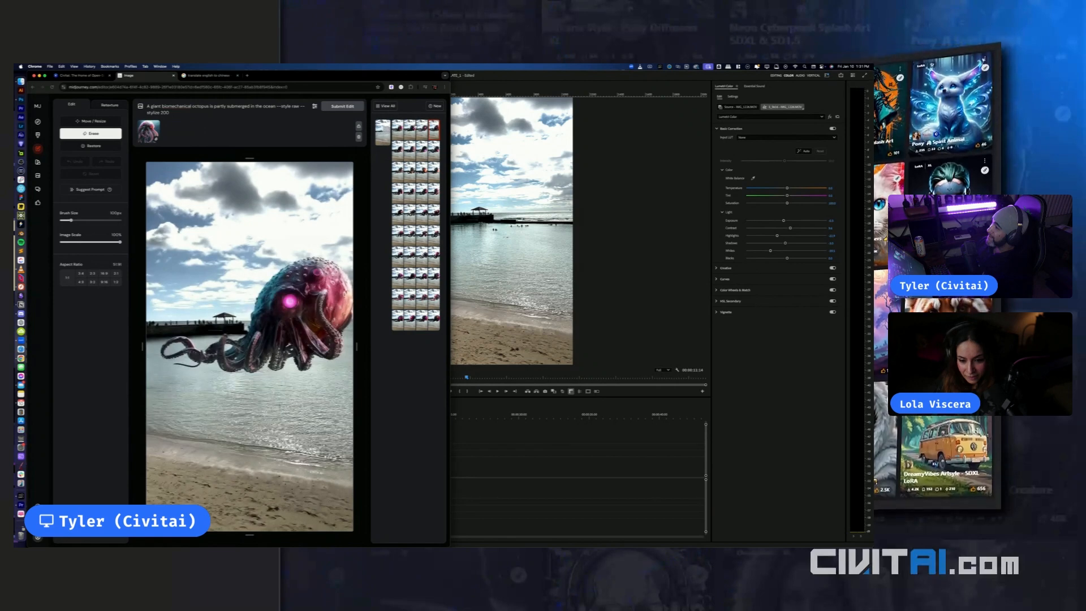
pyautogui.click(421, 129)
pyautogui.click(410, 129)
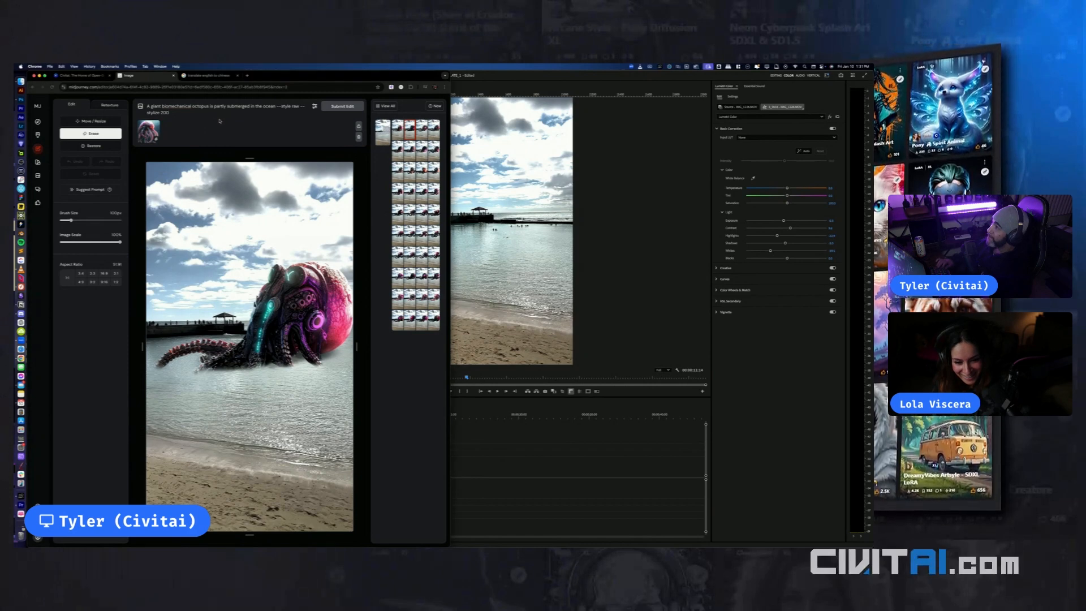
# Add the copied teal and red octopus image as a second image reference and resubmit the stylize 200 prompt
pyautogui.press('super+v')
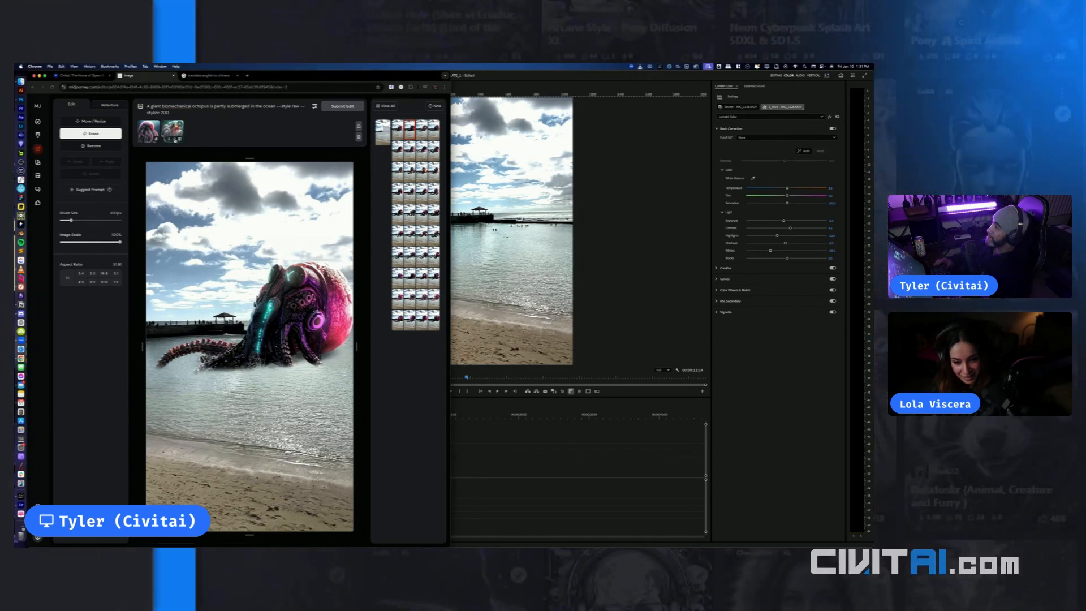
pyautogui.click(214, 112)
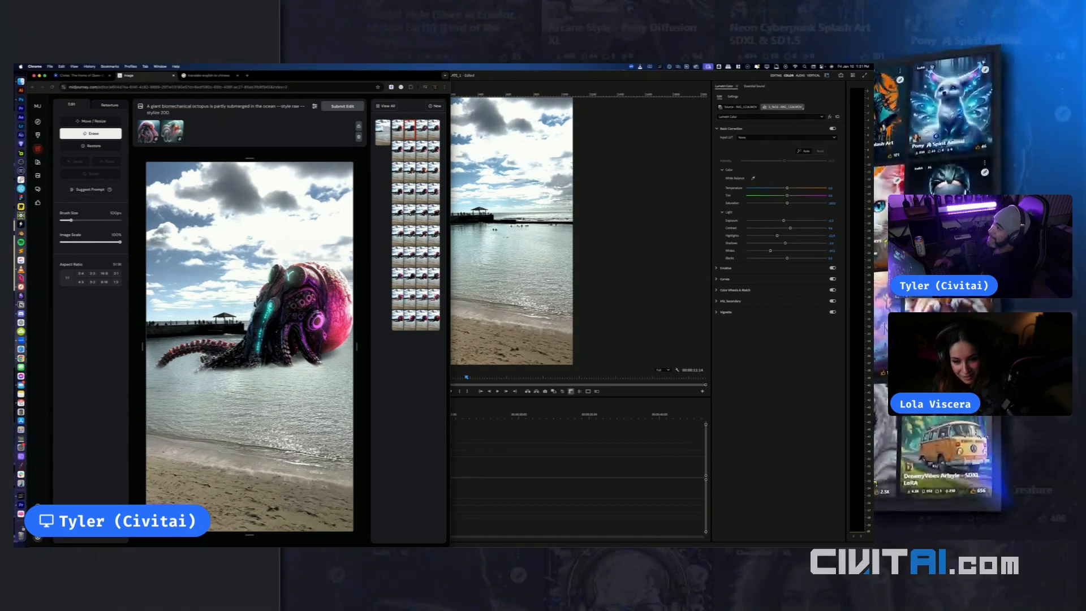
pyautogui.press('Return')
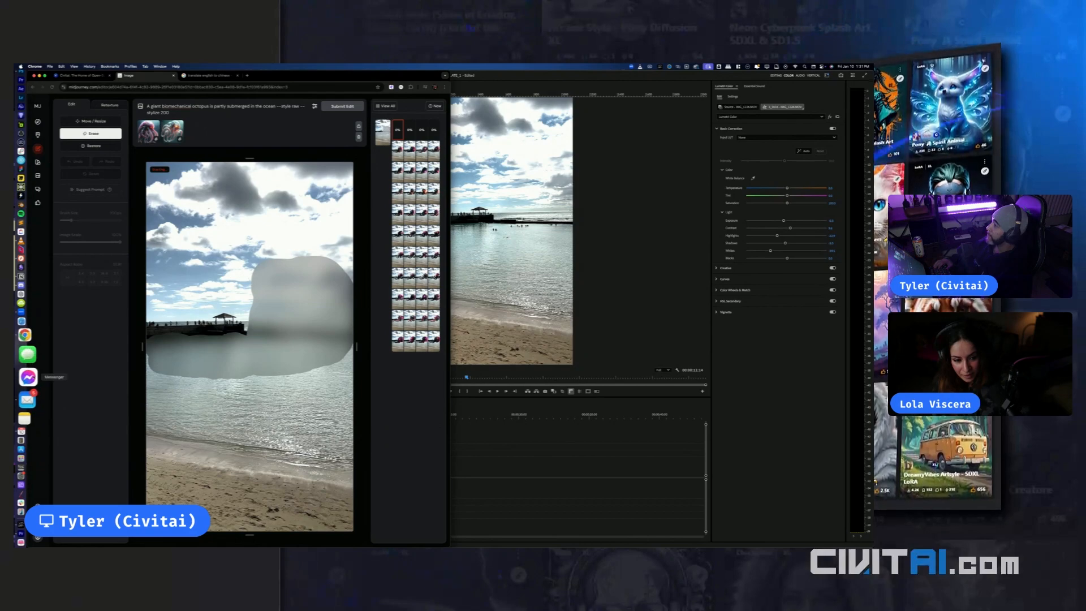
# Switch to Pinterest in the other browser window and search for "ocean water" from its home feed
pyautogui.click(28, 354)
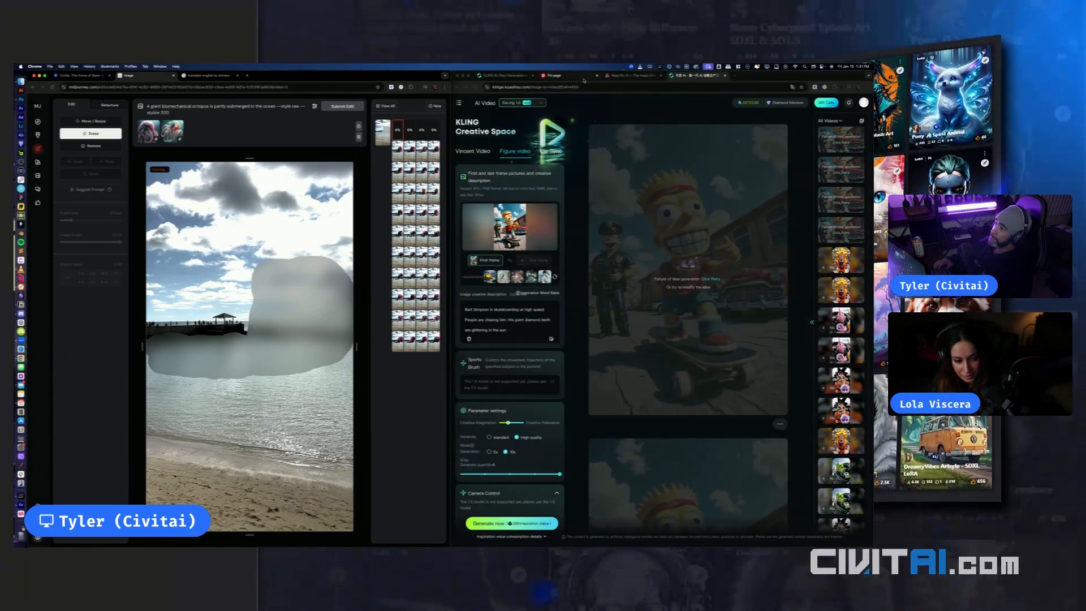
pyautogui.click(551, 75)
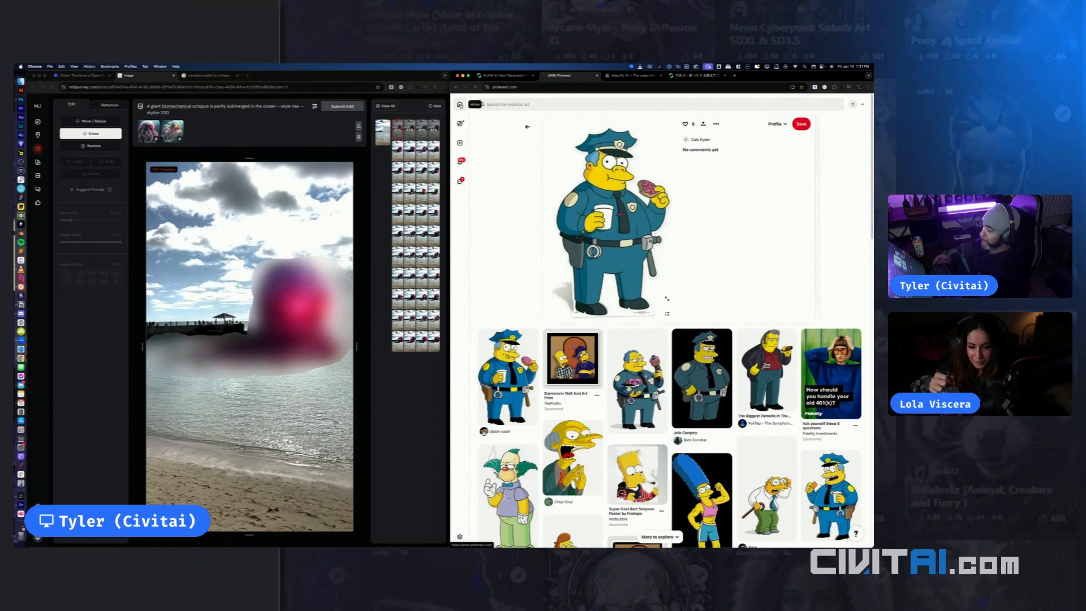
pyautogui.click(460, 105)
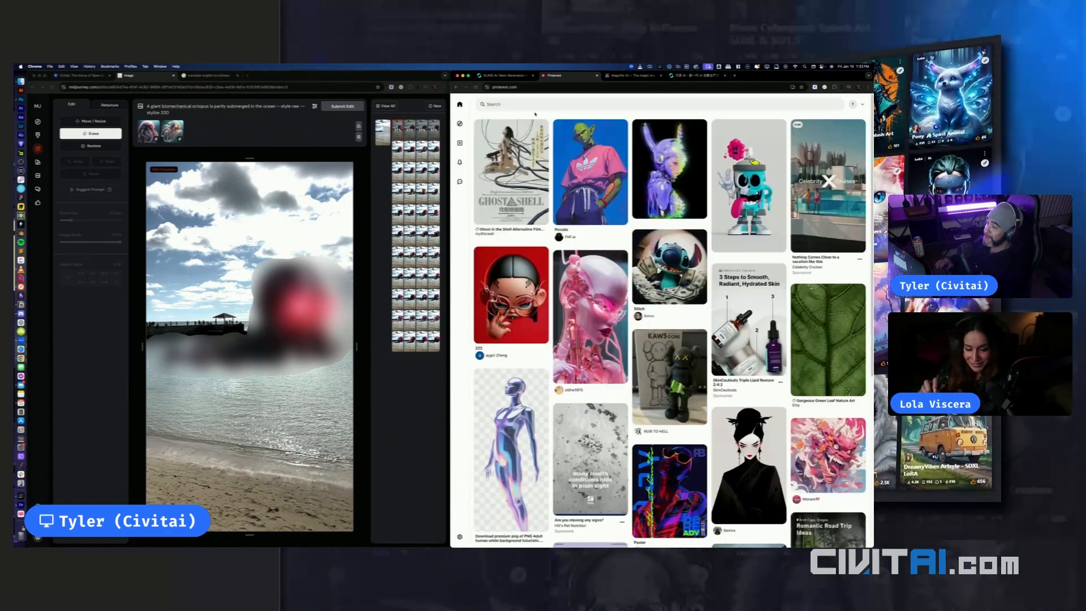
pyautogui.click(602, 103)
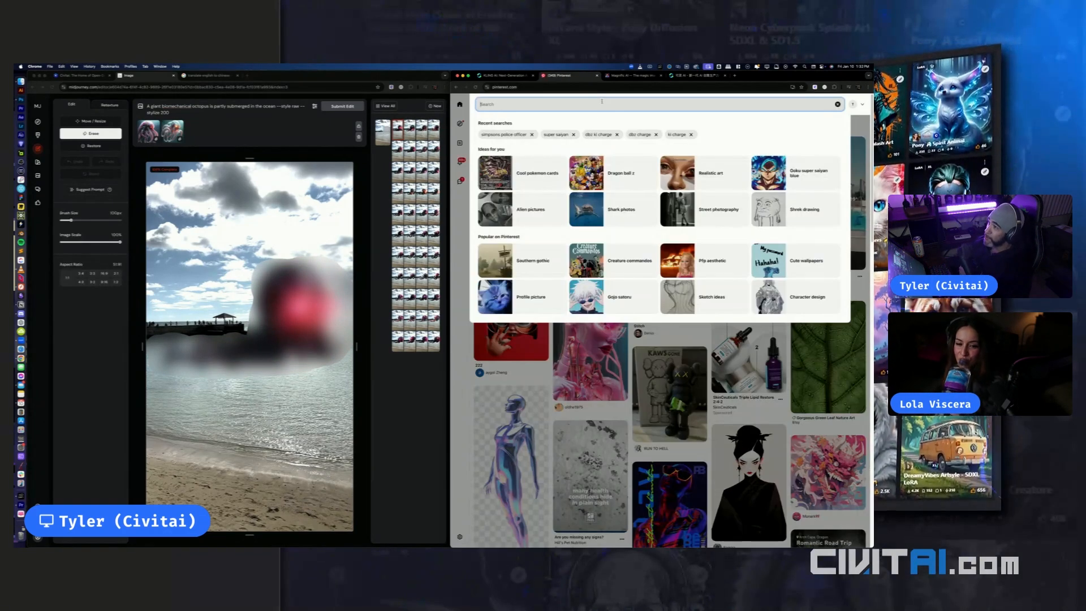
pyautogui.write('ocean w')
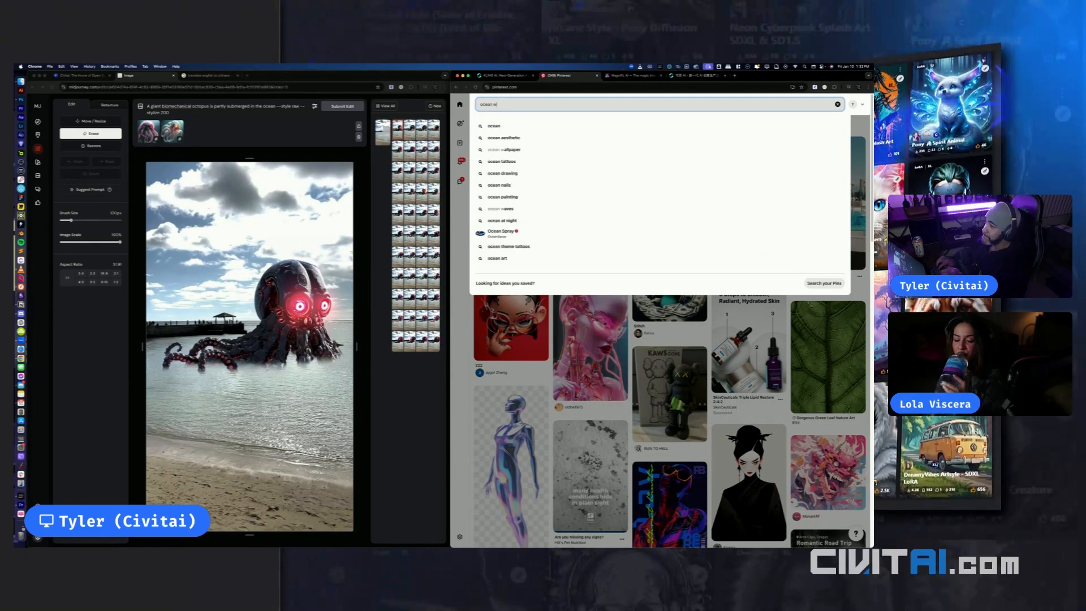
pyautogui.write('ater')
pyautogui.press('Return')
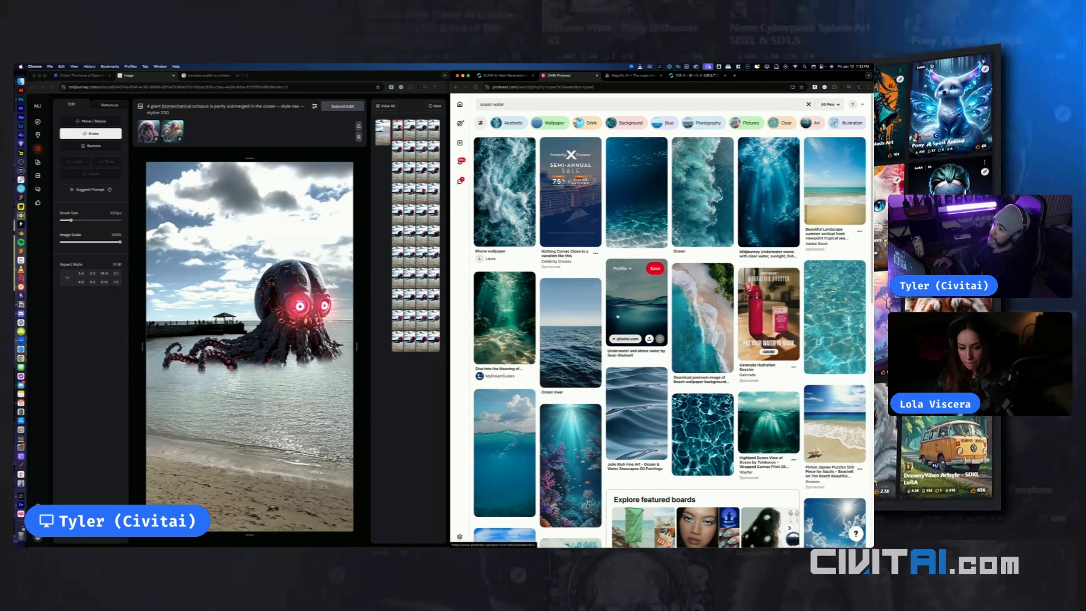
# Open the Ocean lover pin of open sea beneath a clear sky and copy its image address
pyautogui.click(580, 326)
pyautogui.rightClick(613, 251)
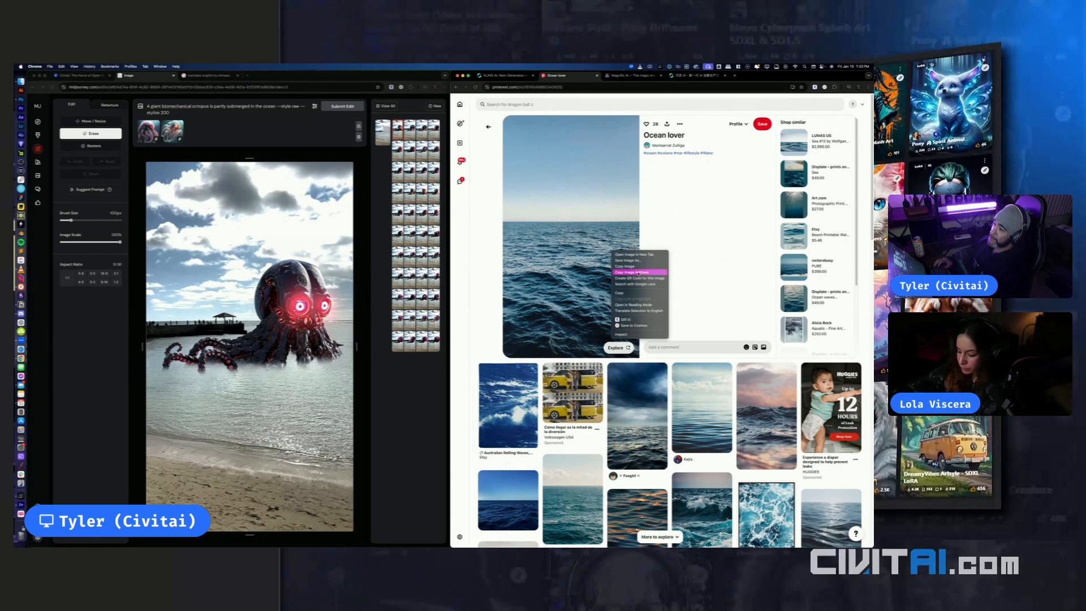
pyautogui.click(638, 272)
# Switch back to Midjourney, add the copied ocean photo as a third image reference, and submit the edit
pyautogui.click(227, 114)
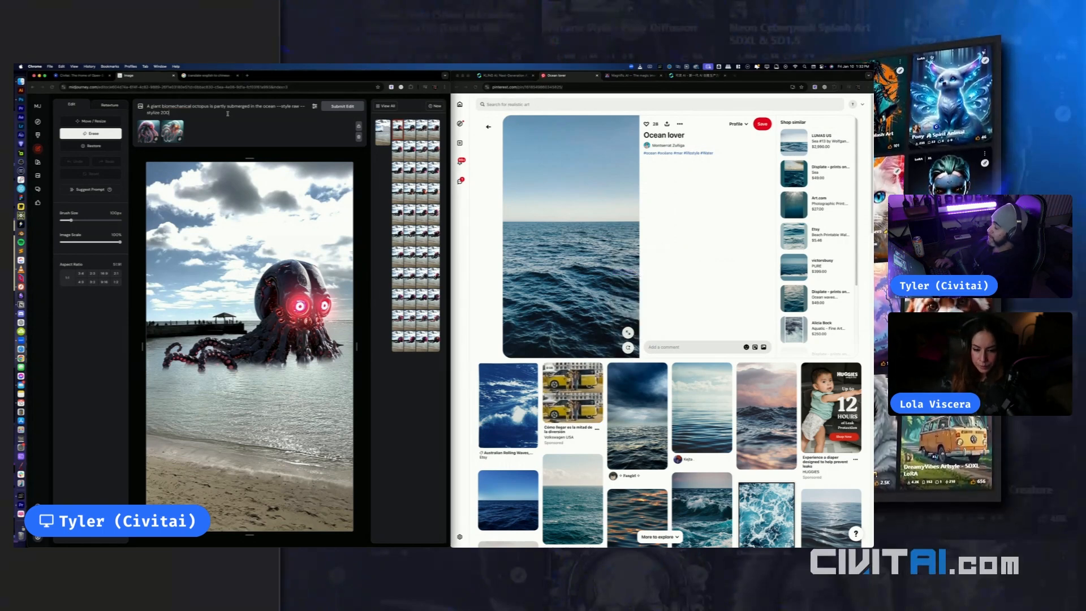
pyautogui.press('super+v')
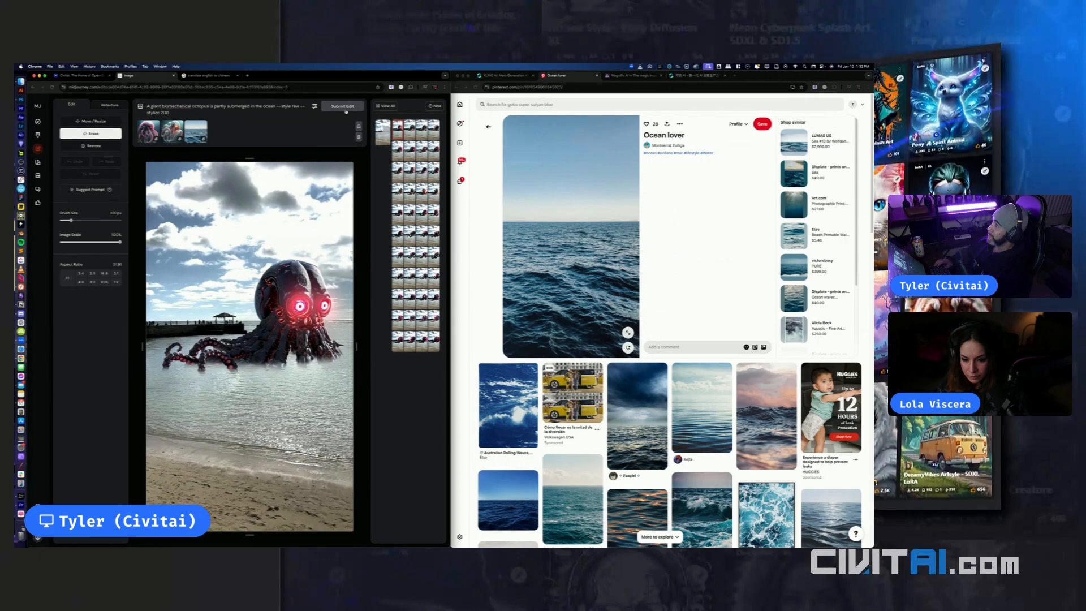
pyautogui.click(346, 108)
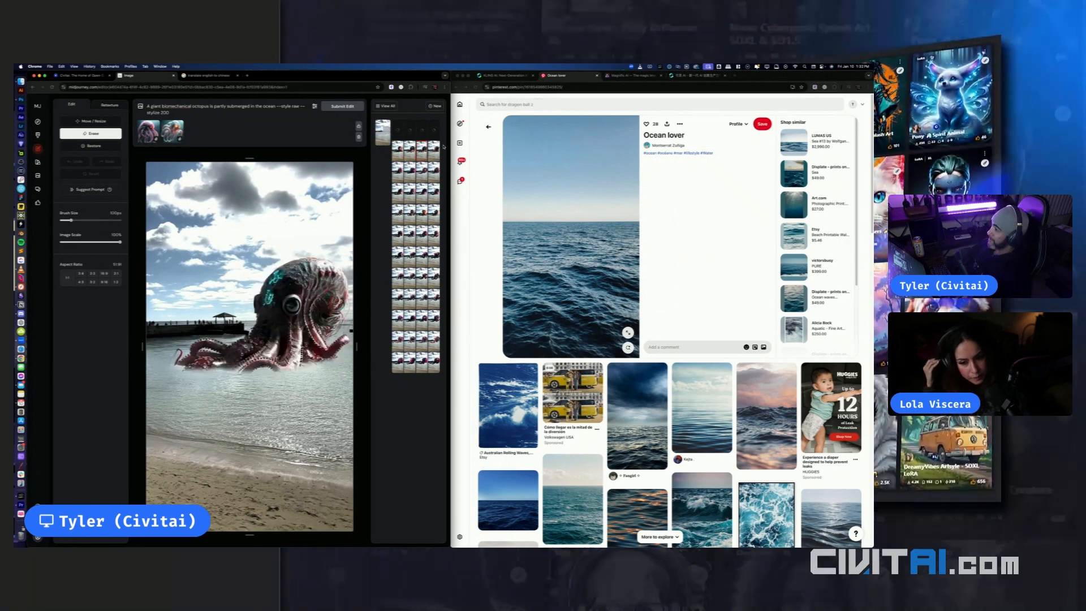
# Look through the octopus versions in the batch made with two image references while the new one generates
pyautogui.press('Right')
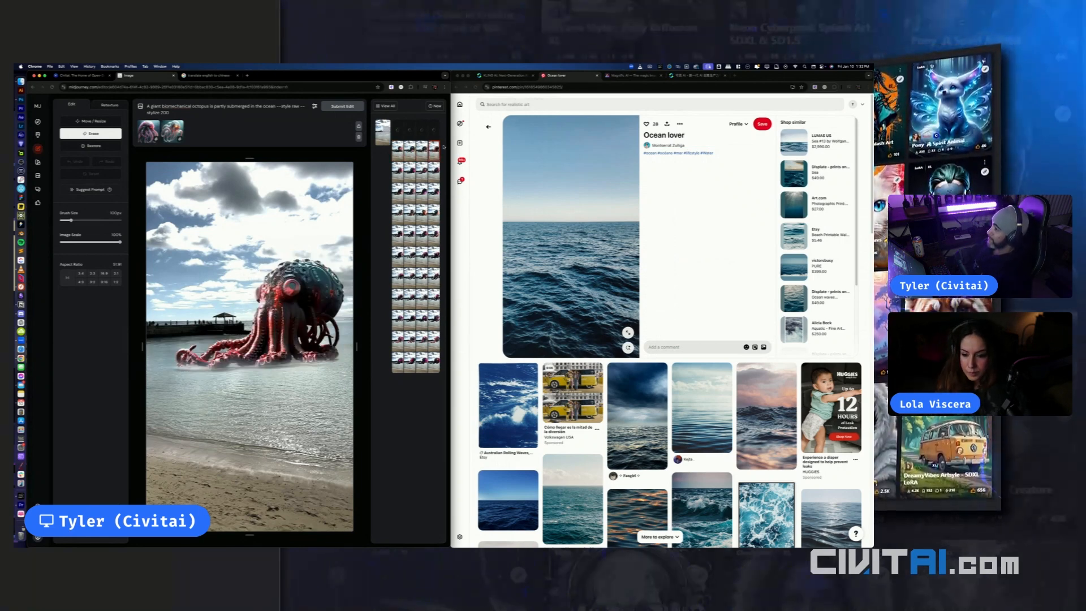
pyautogui.press('Left')
pyautogui.press('Left')
pyautogui.press('Left')
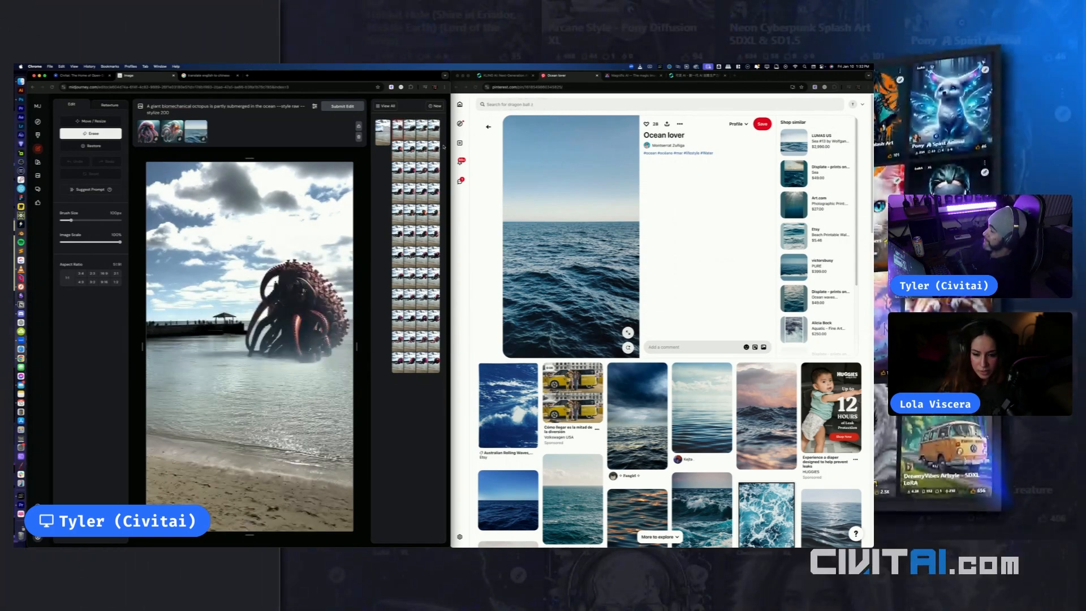
# Compare the octopus versions in the newest batch made with the added ocean photo reference
pyautogui.press('Right')
pyautogui.press('Right')
pyautogui.press('Right')
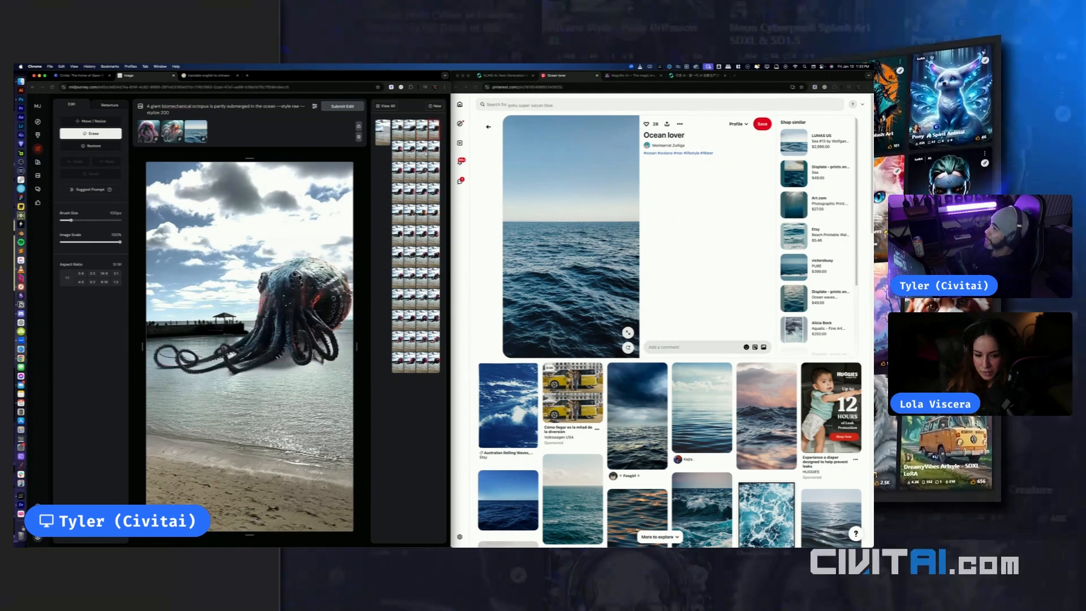
pyautogui.click(383, 133)
pyautogui.press('Right')
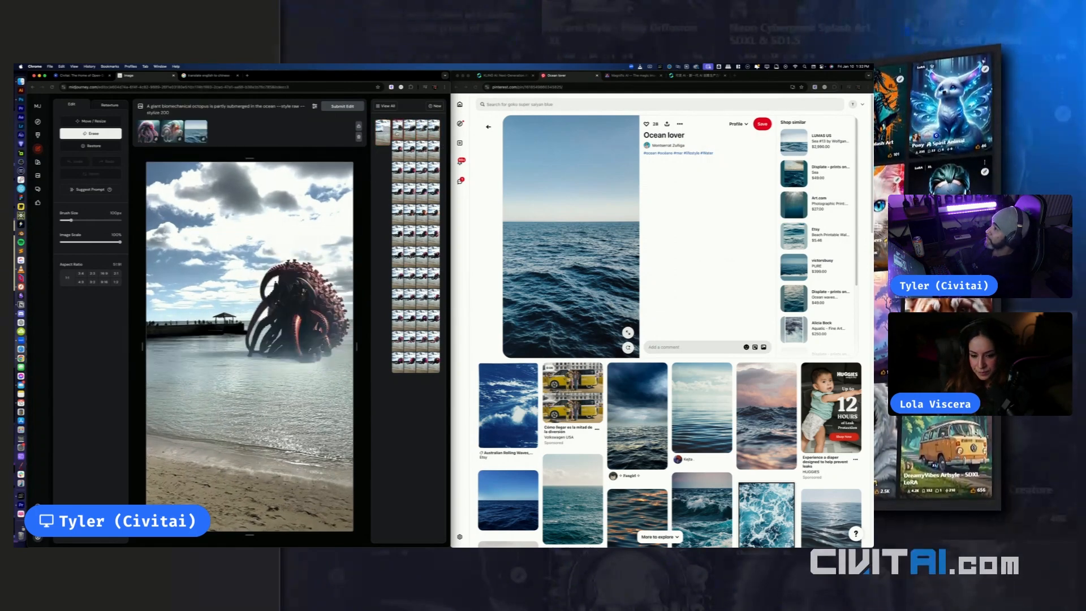
pyautogui.press('Right')
pyautogui.press('Right')
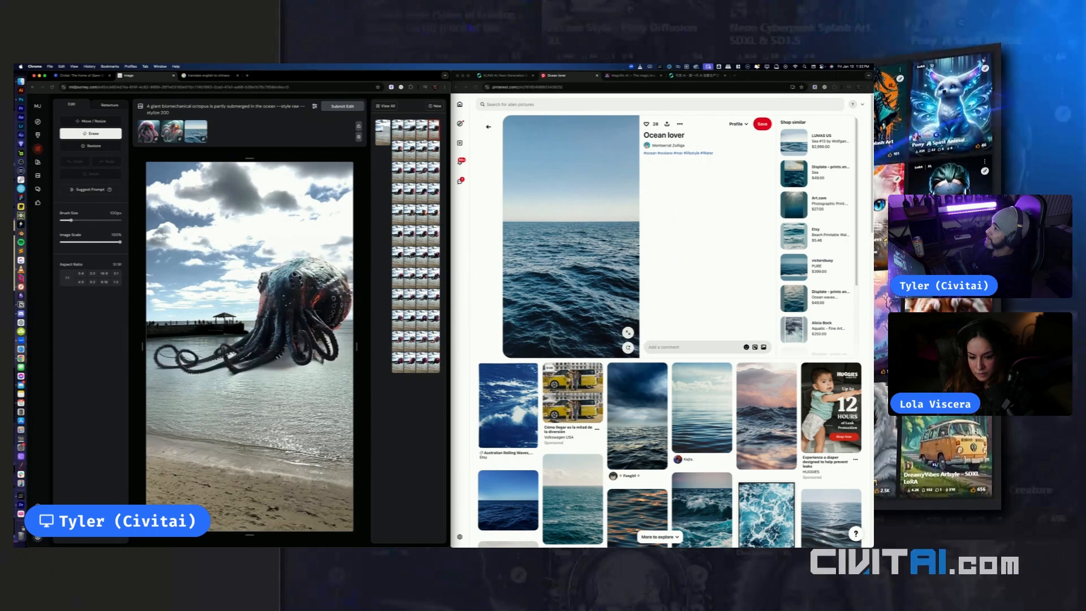
# Review the two-reference batch again and bring up the dark octopus with two glowing red eyes
pyautogui.press('Right')
pyautogui.press('Right')
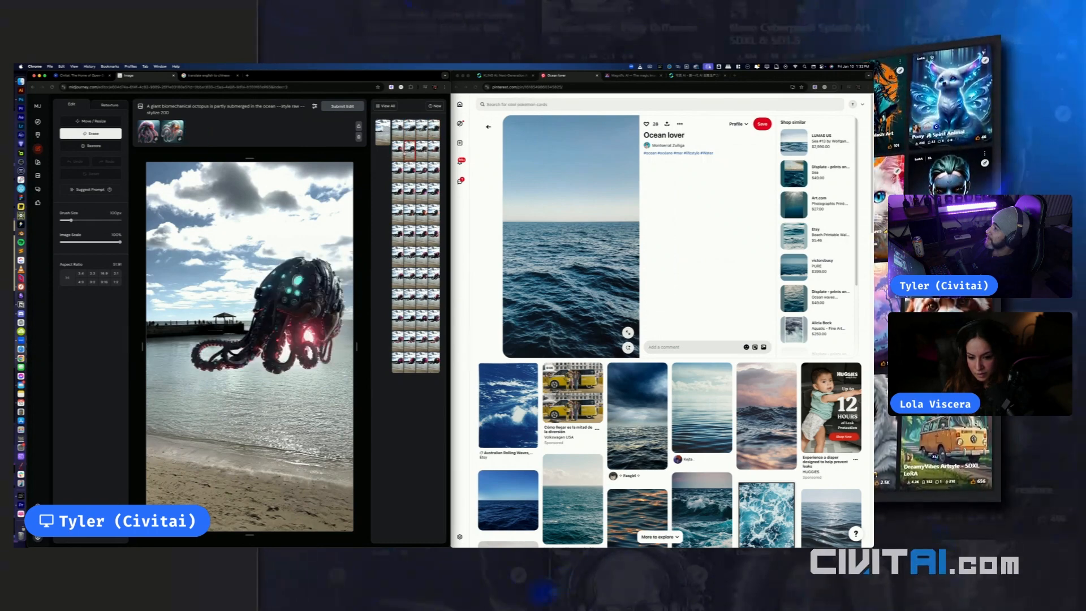
pyautogui.press('Left')
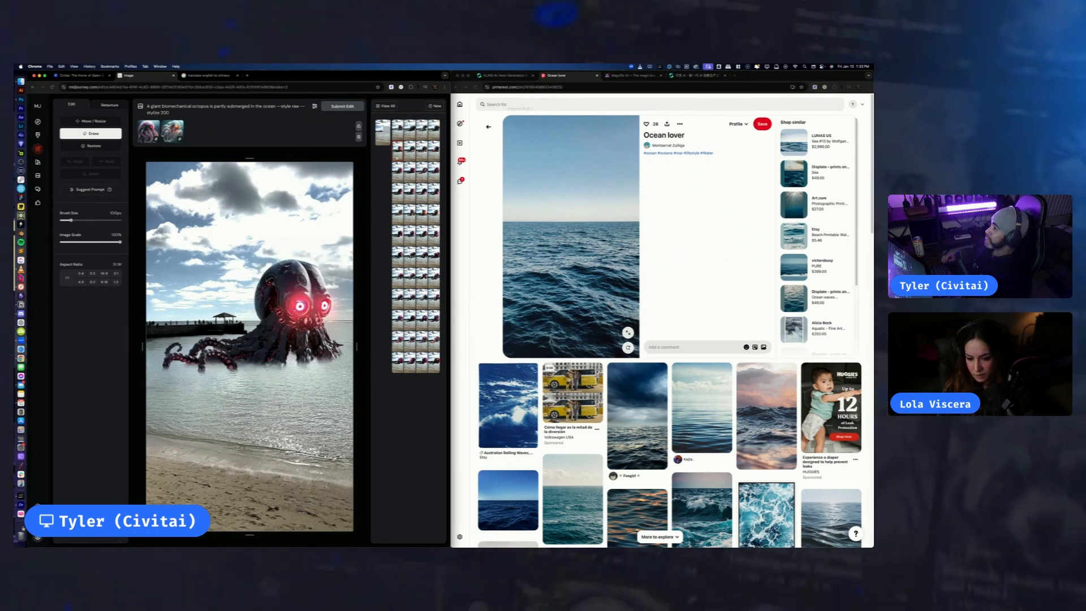
pyautogui.press('Right')
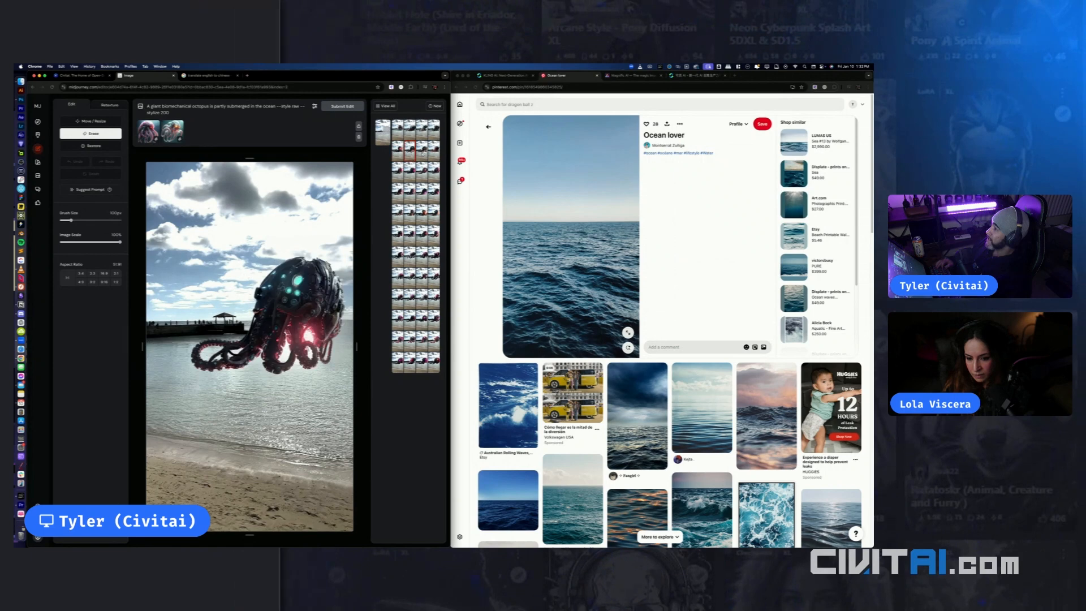
pyautogui.press('Right')
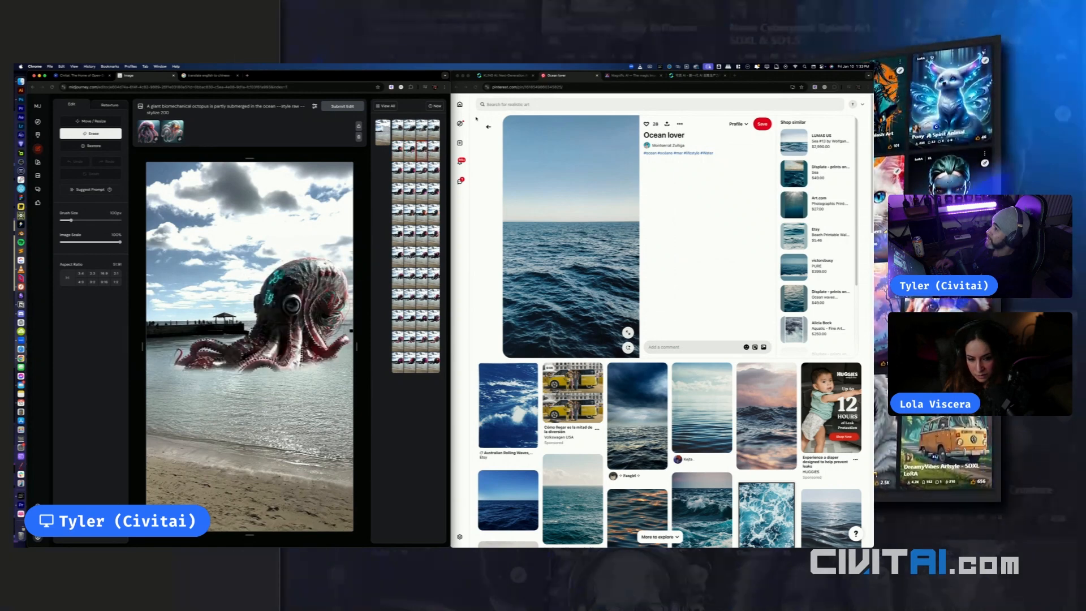
pyautogui.click(439, 148)
pyautogui.click(398, 150)
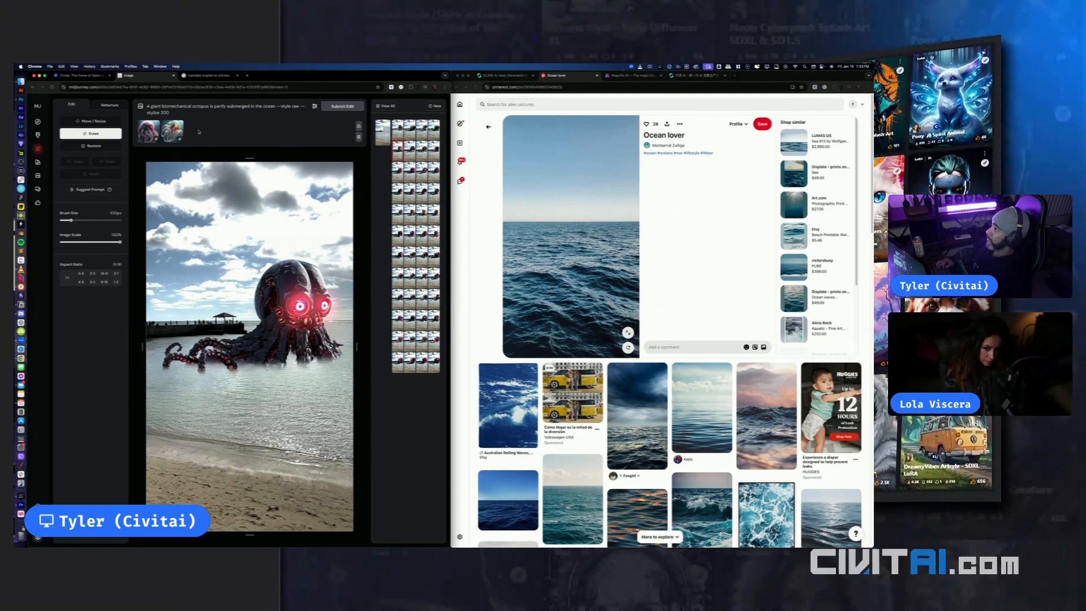
# Copy the short octopus prompt, reopen the original masked beach still, and extend its erased area farther down across the water
pyautogui.moveTo(184, 113); pyautogui.dragTo(146, 106)
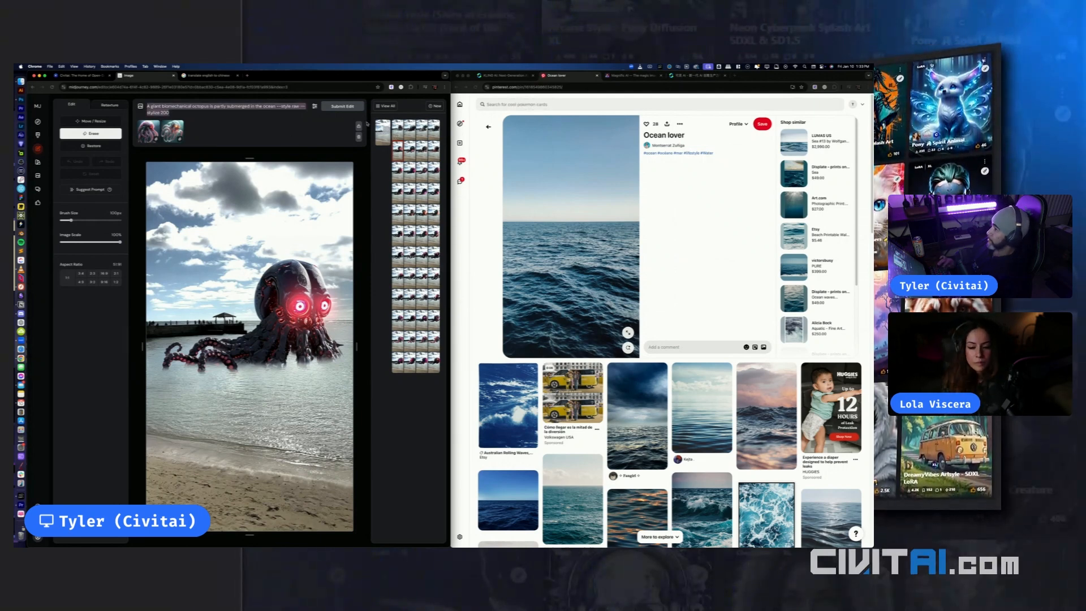
pyautogui.click(383, 132)
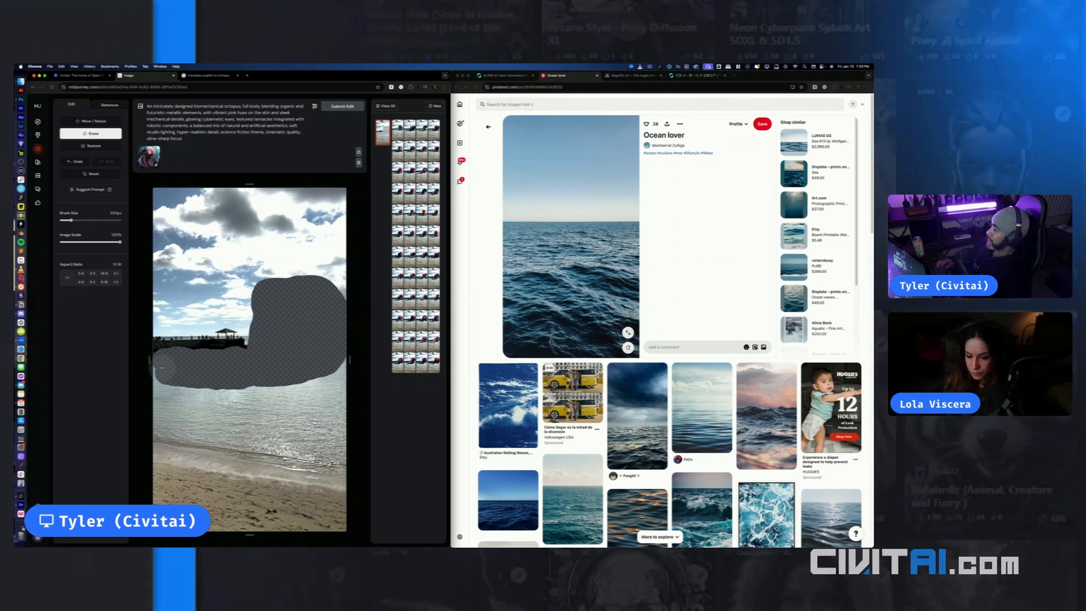
pyautogui.moveTo(164, 389)
pyautogui.mouseDown()
pyautogui.moveTo(344, 384)
pyautogui.moveTo(314, 356)
pyautogui.mouseUp()
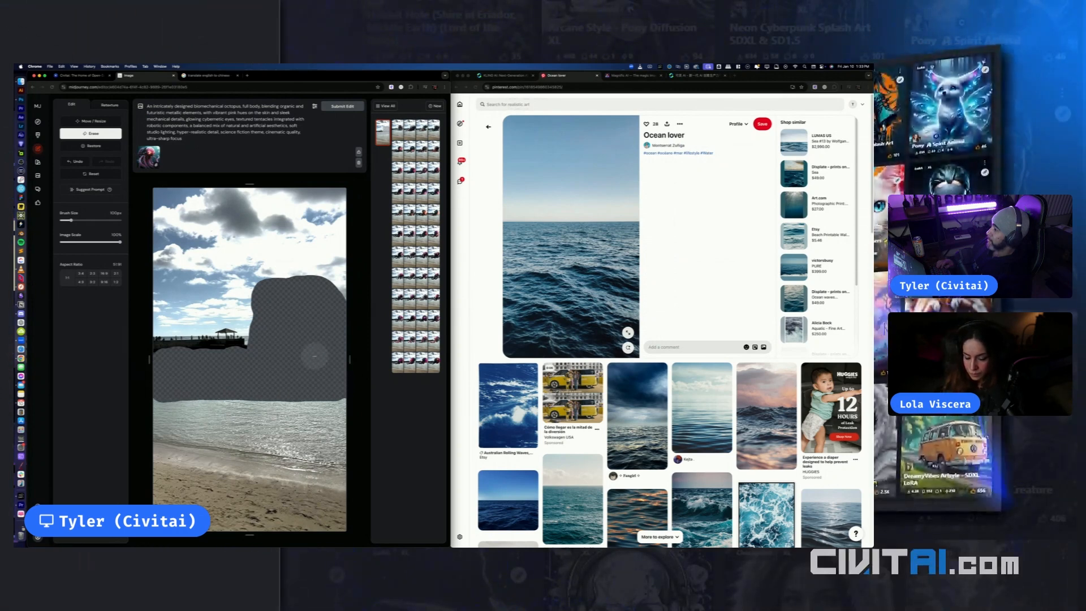
pyautogui.moveTo(204, 386)
pyautogui.mouseDown()
pyautogui.moveTo(167, 412)
pyautogui.moveTo(341, 404)
pyautogui.moveTo(344, 368)
pyautogui.mouseUp()
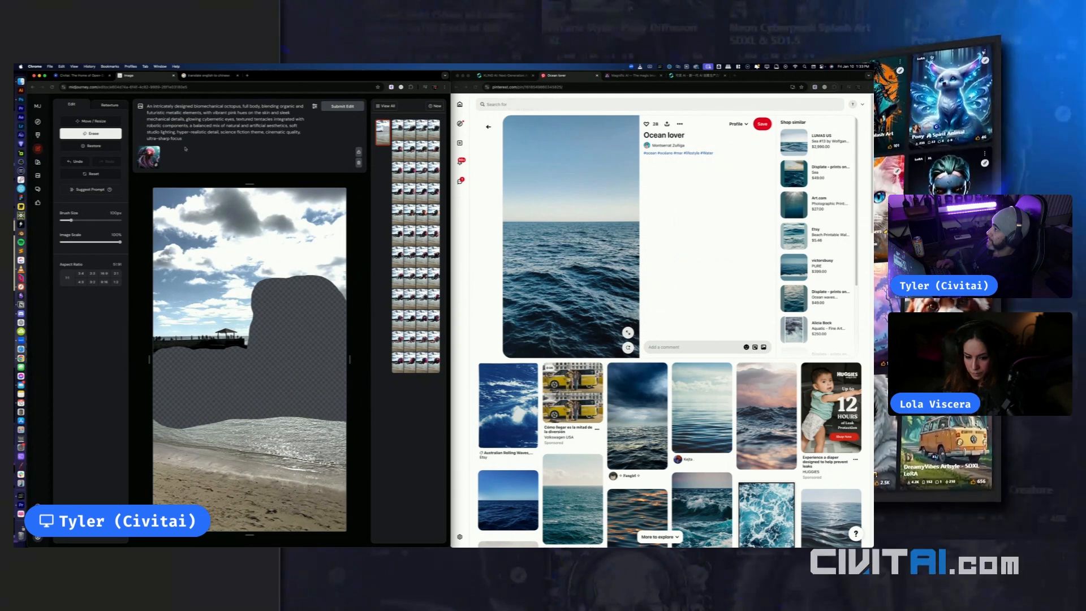
# Replace the prompt with "A giant biomechanical octopus is partly submerged in the ocean --style raw --stylize 200" and add a second octopus image reference
pyautogui.moveTo(182, 138); pyautogui.dragTo(146, 138)
pyautogui.hotkey('ctrl', 'a')
pyautogui.hotkey('ctrl', 'v')
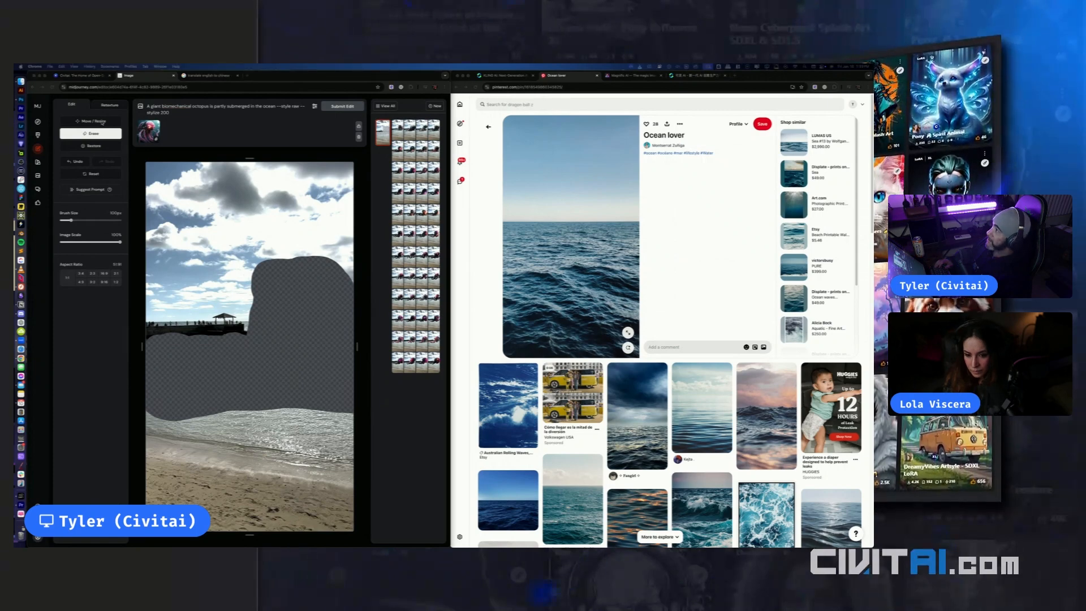
pyautogui.hotkey('ctrl', 'v')
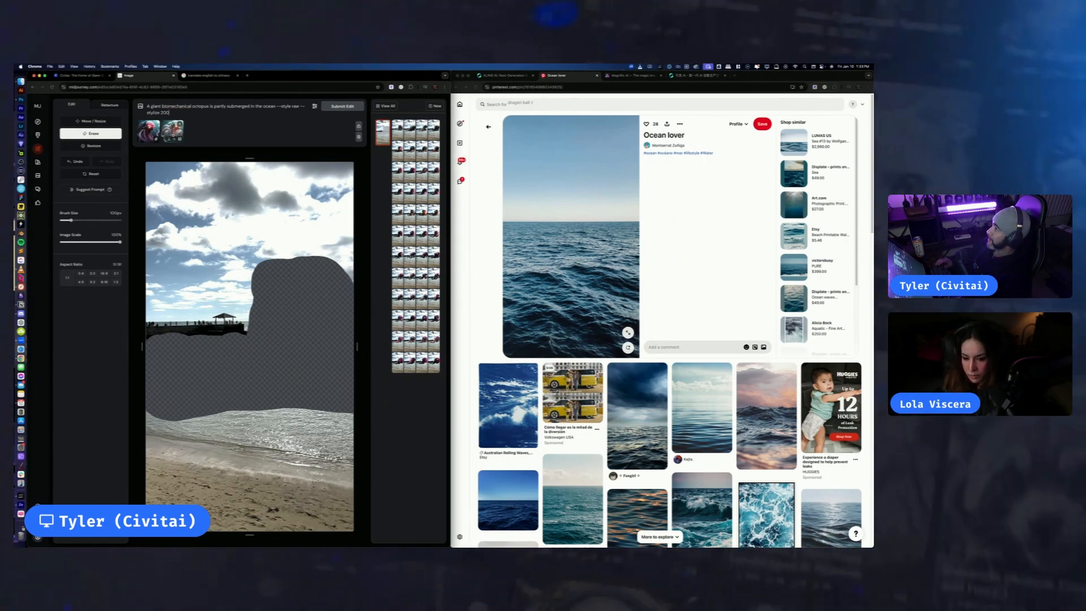
pyautogui.click(175, 141)
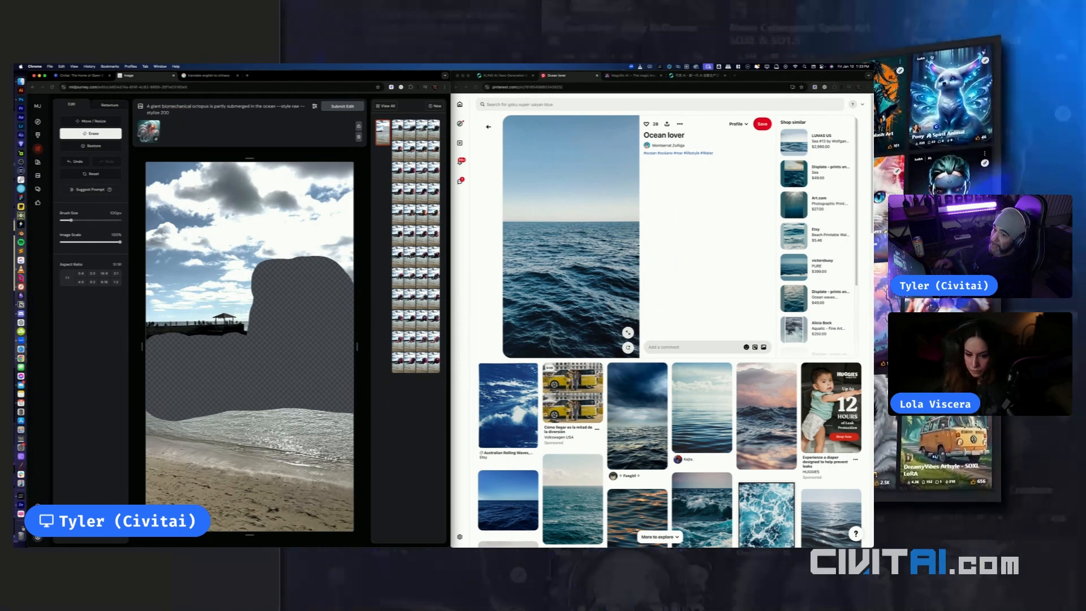
pyautogui.click(199, 110)
pyautogui.press('super+v')
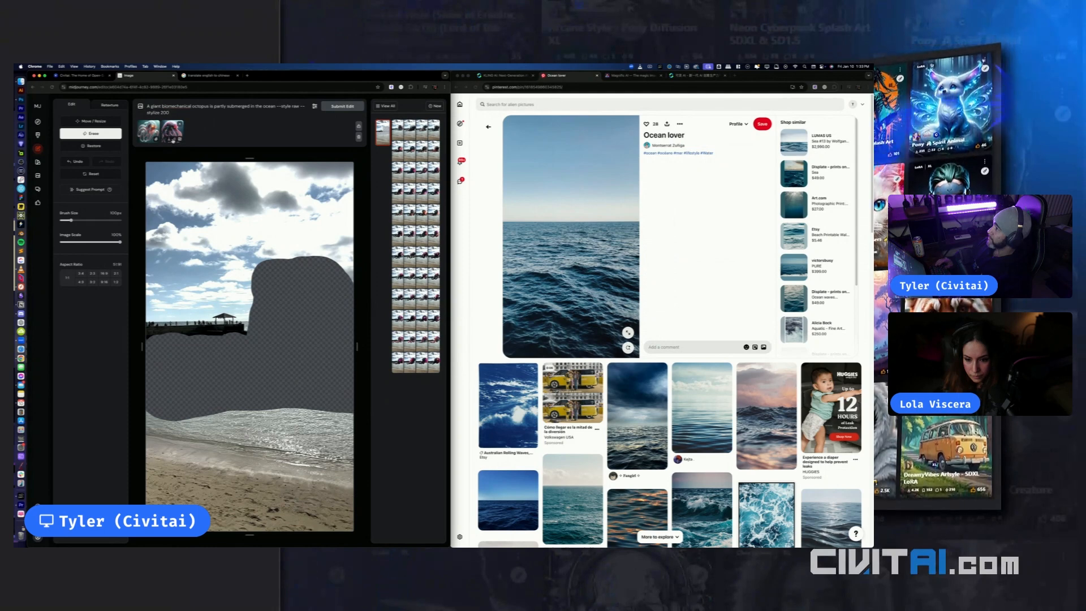
# Copy the ocean photo from the Ocean lover pin, add it as the third image reference, and submit the edit
pyautogui.rightClick(606, 239)
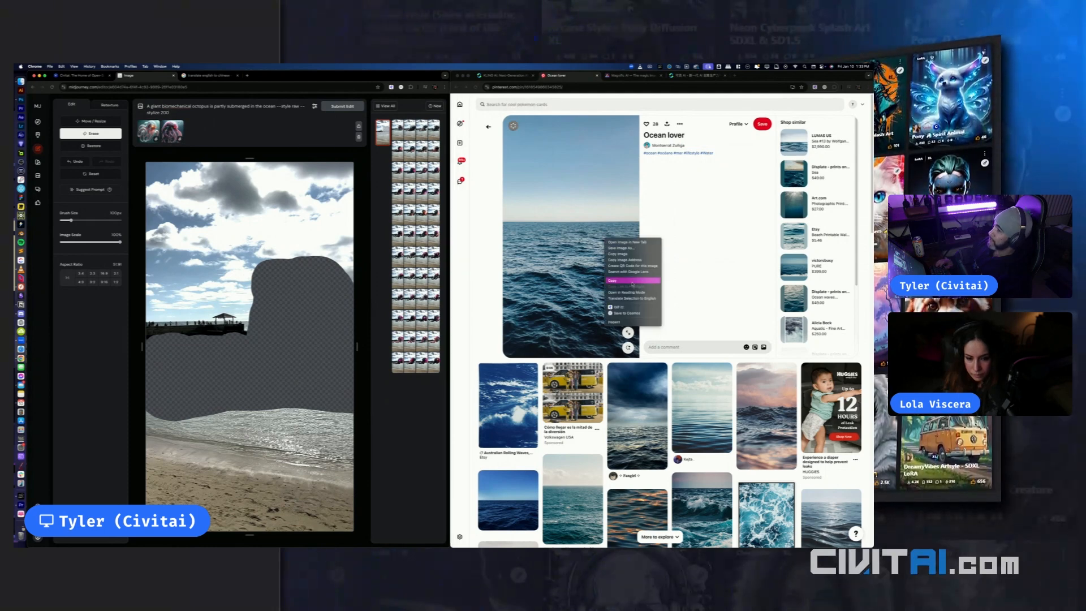
pyautogui.click(622, 254)
pyautogui.click(179, 107)
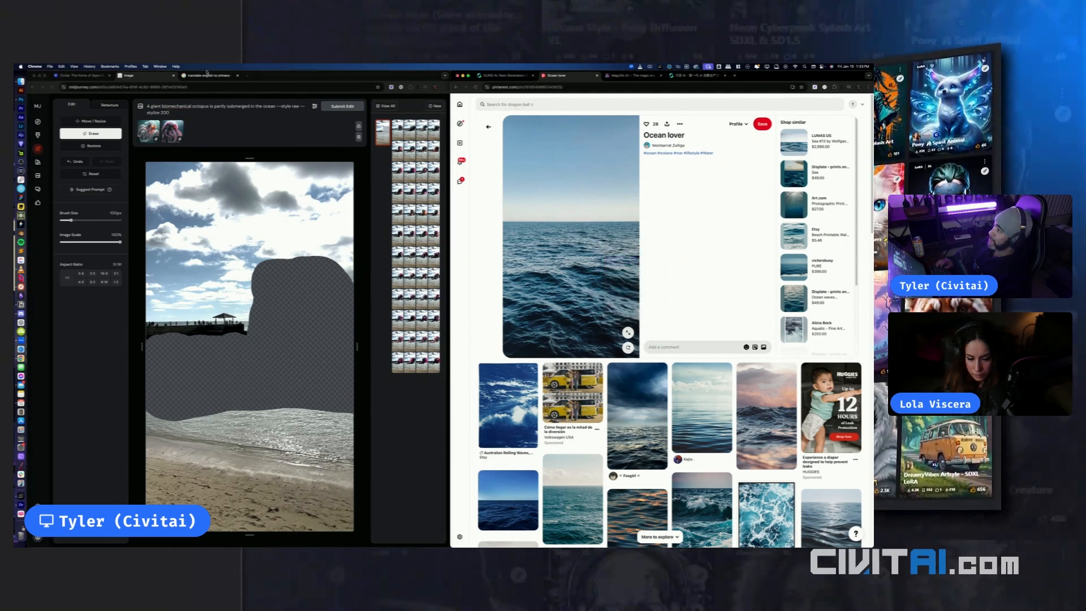
pyautogui.press('super+v')
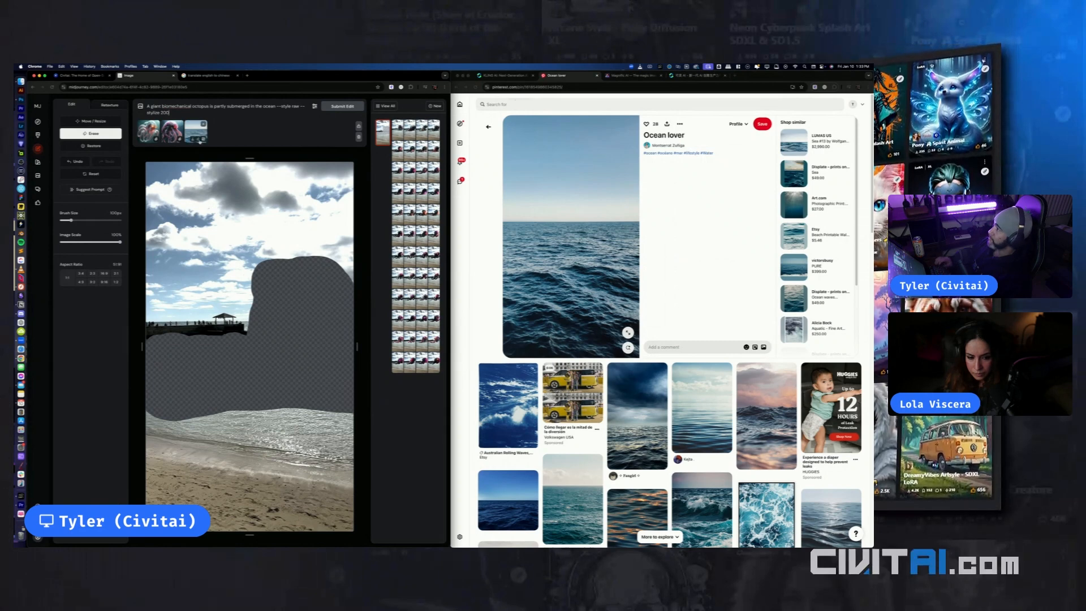
pyautogui.press('Return')
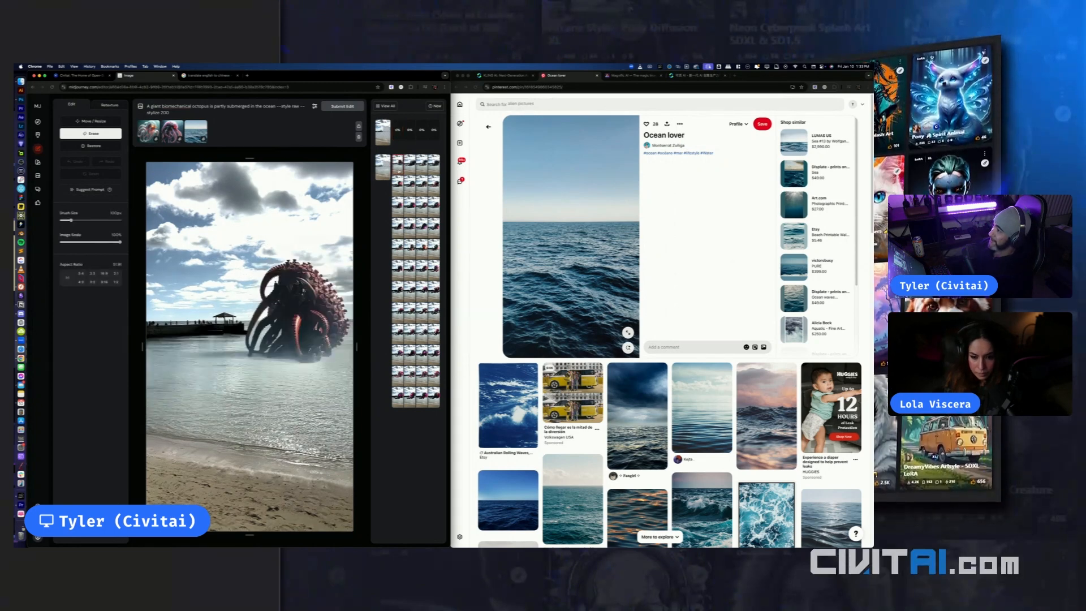
# Look through the octopus versions in the previous batches while the new edit generates
pyautogui.click(409, 164)
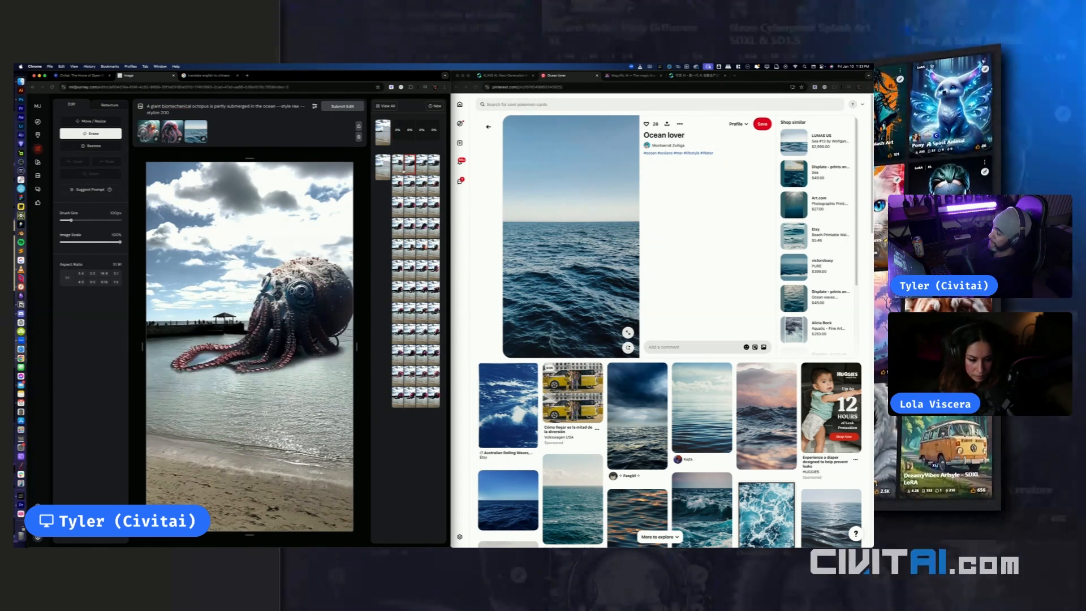
pyautogui.press('Right')
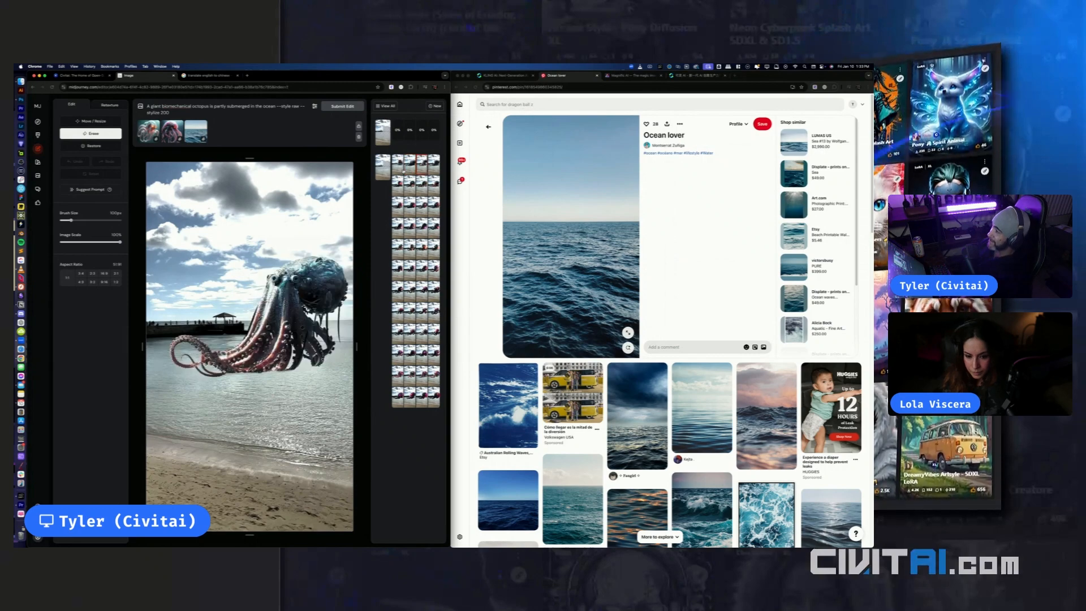
pyautogui.press('Right')
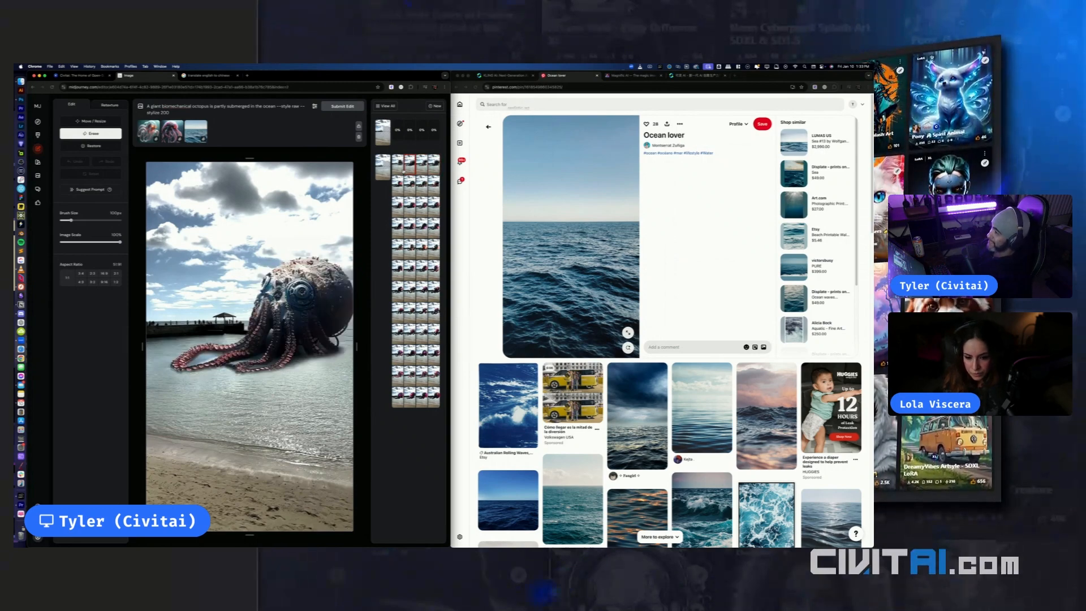
pyautogui.press('Right')
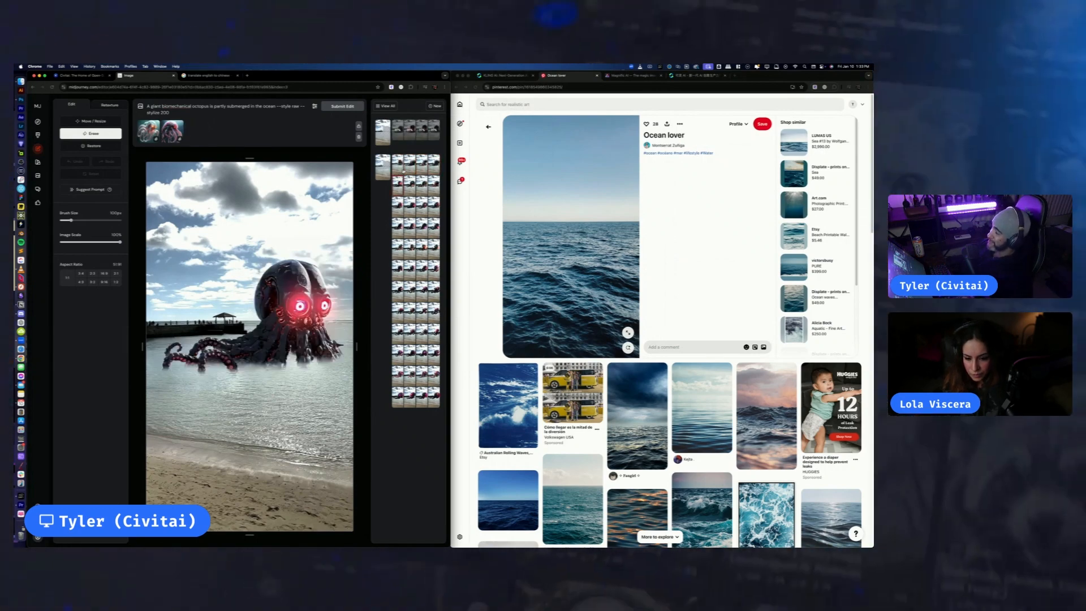
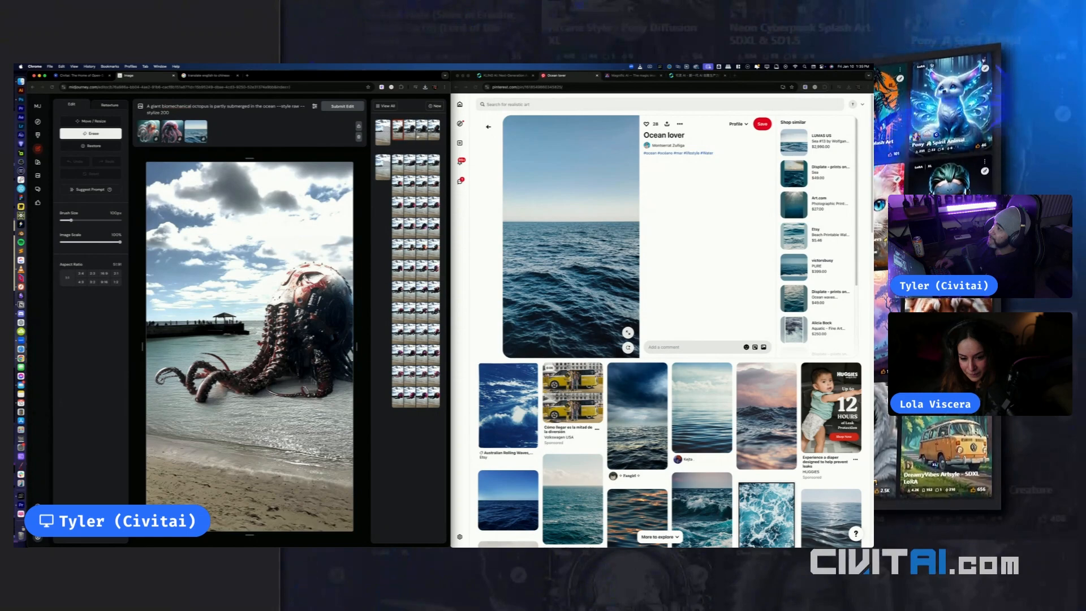
# Compare the versions in the new larger-mask batch, return to the long-tentacled octopus with glowing red eyes, and check the recent downloads
pyautogui.click(433, 131)
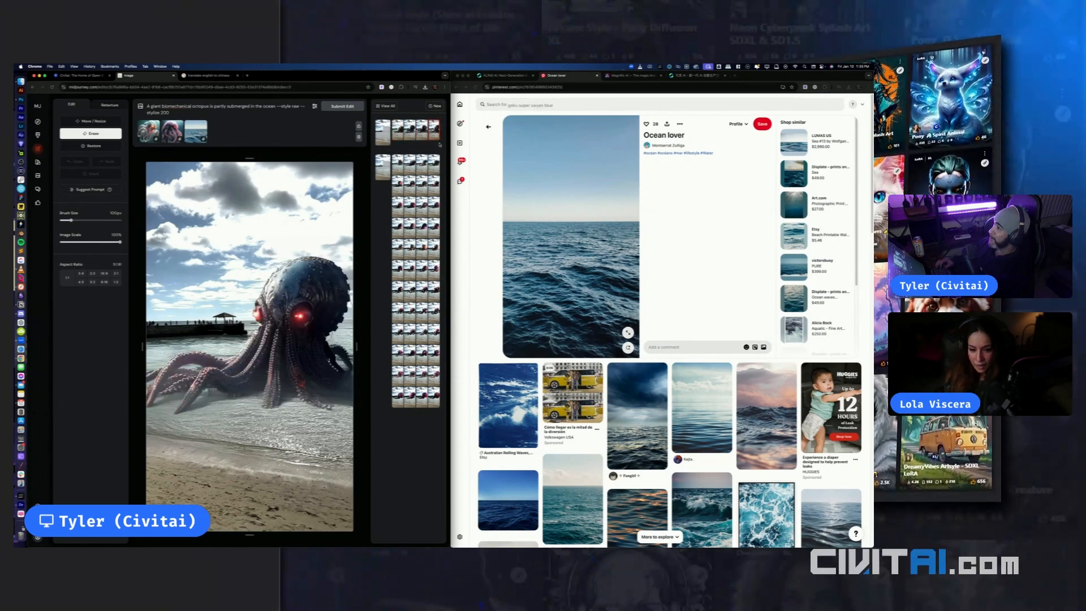
pyautogui.press('Left')
pyautogui.press('Left')
pyautogui.press('Right')
pyautogui.press('Right')
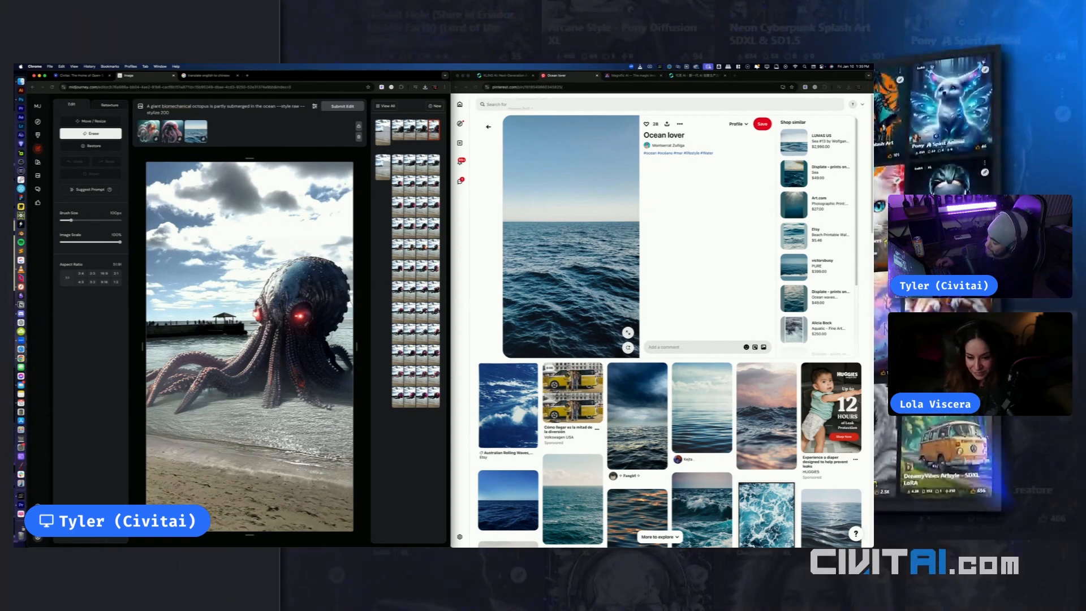
pyautogui.click(426, 87)
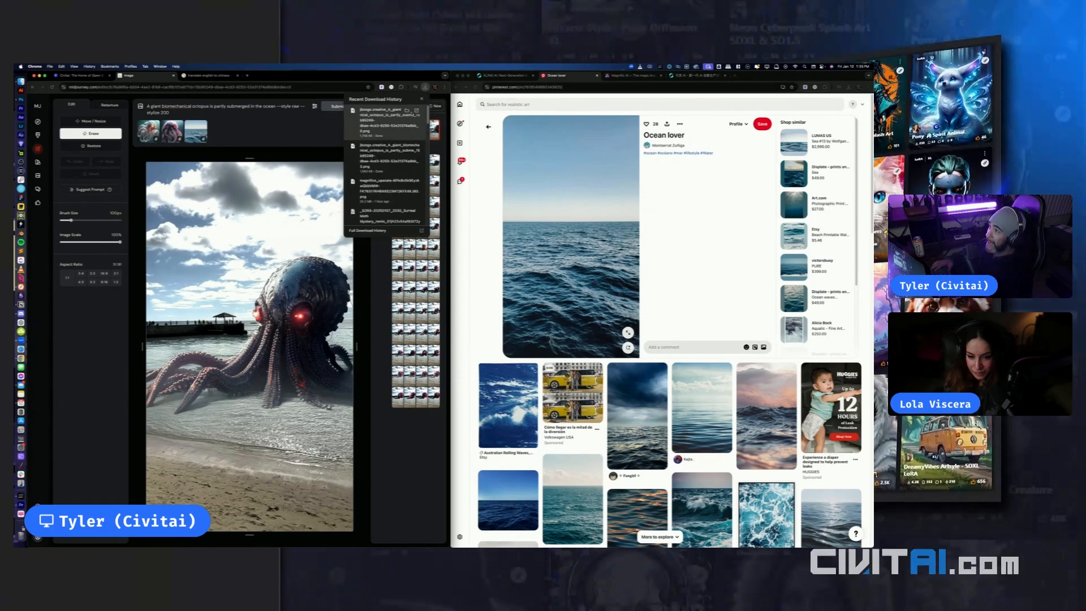
# Switch to the Kling AI image-to-video page and remove the statue picture from the start frame
pyautogui.click(494, 78)
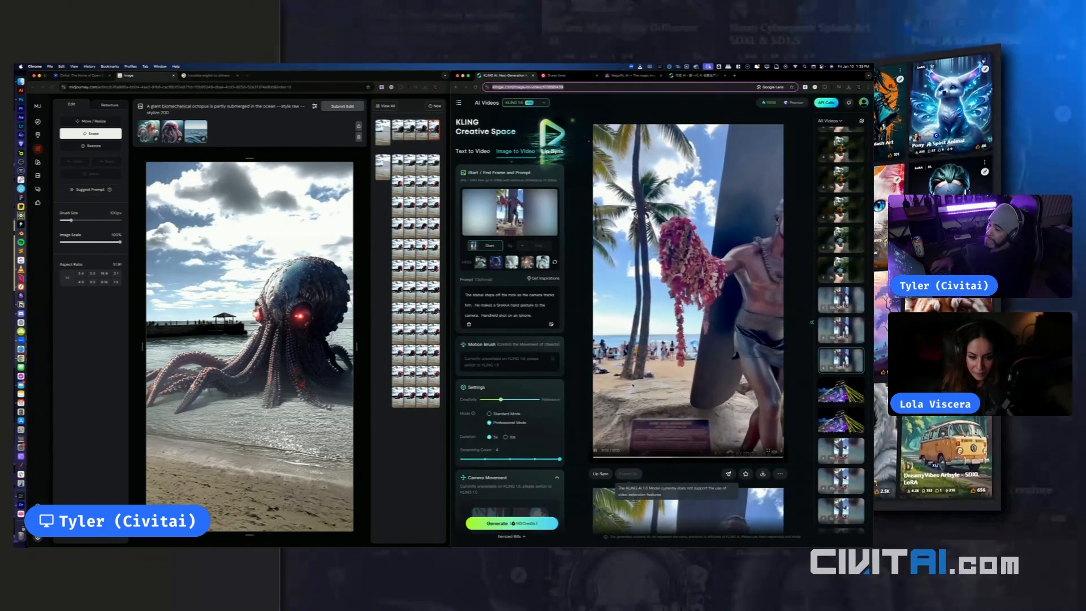
pyautogui.scroll(-5, 844, 292)
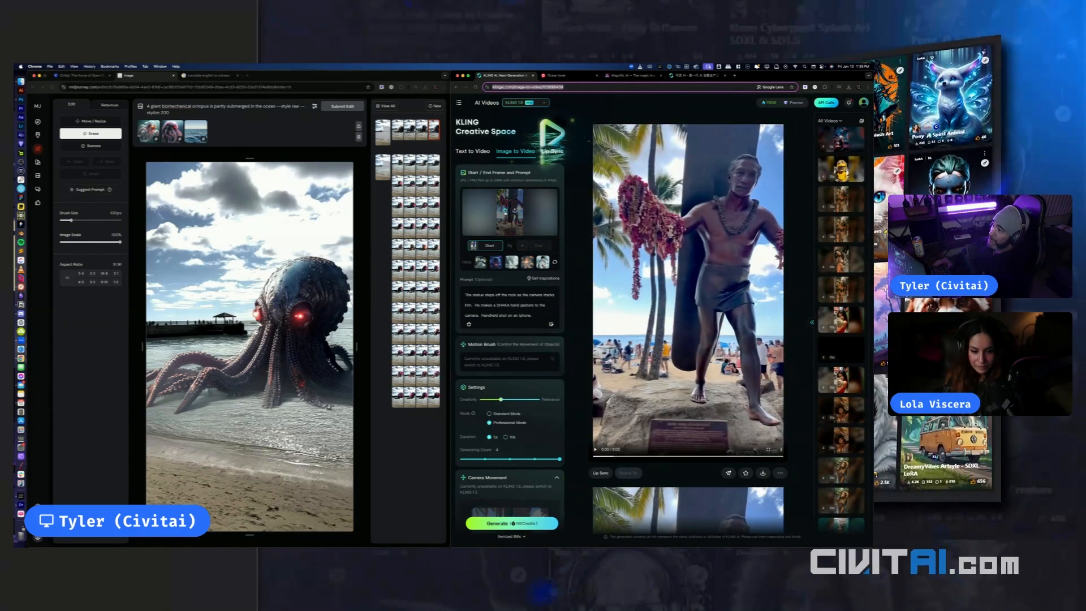
pyautogui.press('Escape')
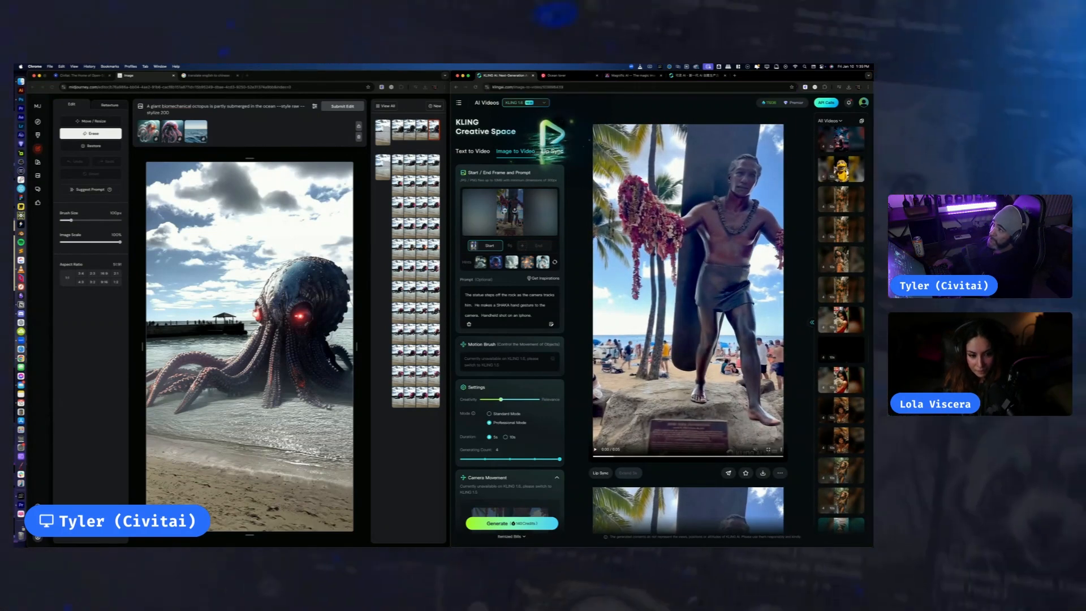
pyautogui.click(515, 211)
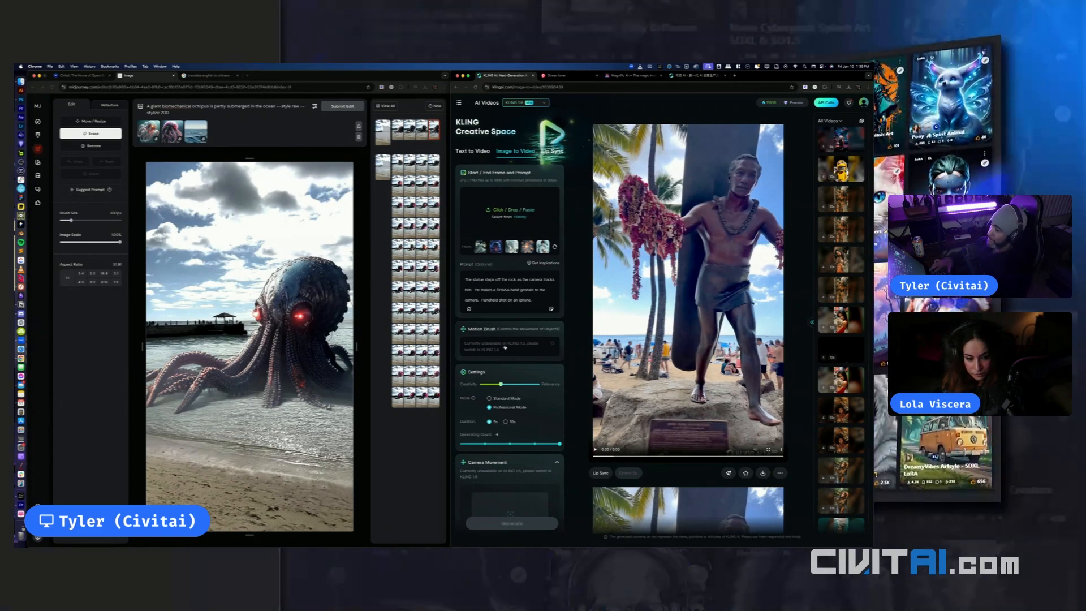
# Switch to Premiere Pro, enlarge the beach clip's timeline, and park the playhead on the clip's first marker
pyautogui.hotkey('ctrl', 'Up')
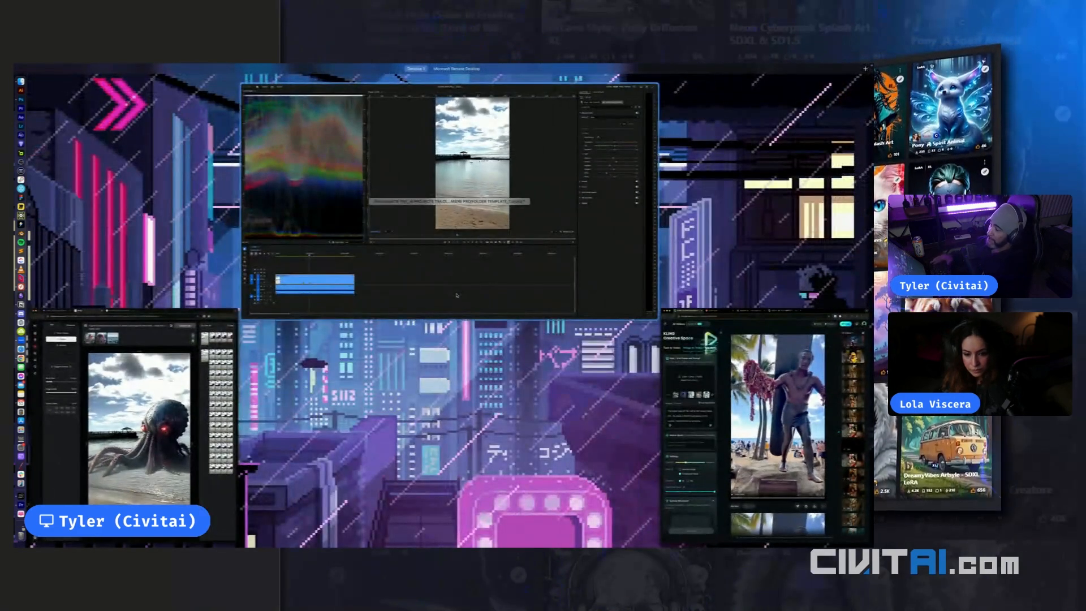
pyautogui.click(493, 283)
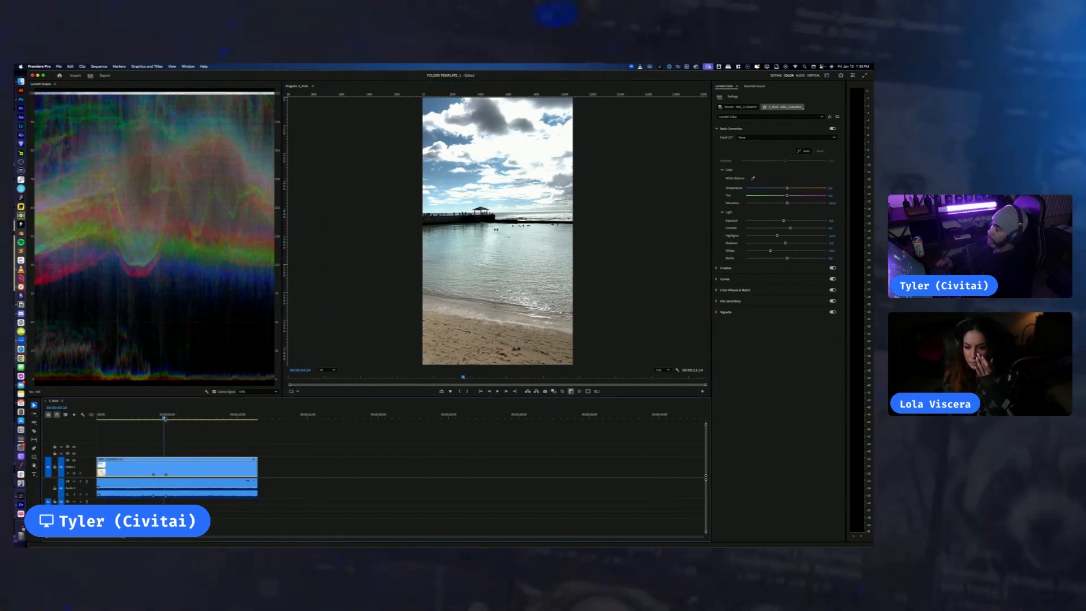
pyautogui.click(154, 418)
pyautogui.moveTo(157, 421); pyautogui.dragTo(152, 419)
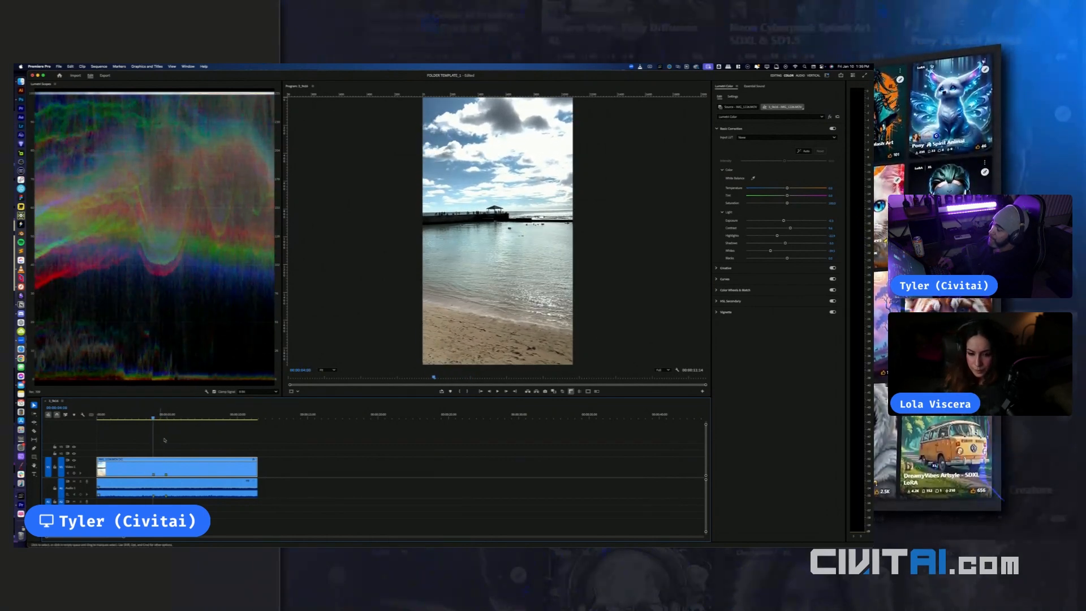
pyautogui.press('=')
pyautogui.press('=')
pyautogui.press('=')
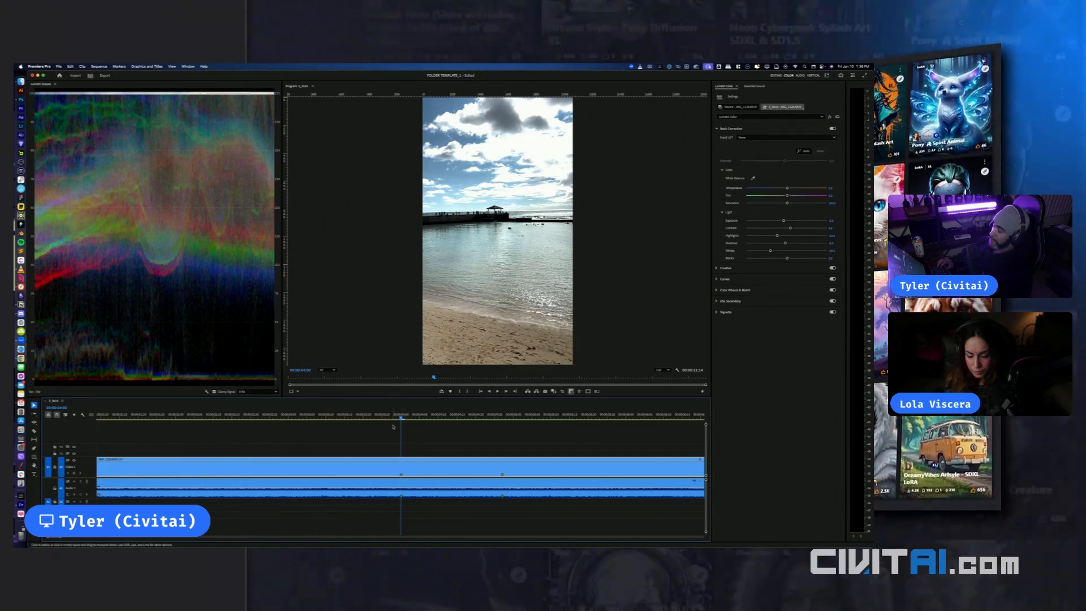
pyautogui.click(455, 420)
pyautogui.moveTo(455, 422); pyautogui.dragTo(405, 421)
pyautogui.press('Left')
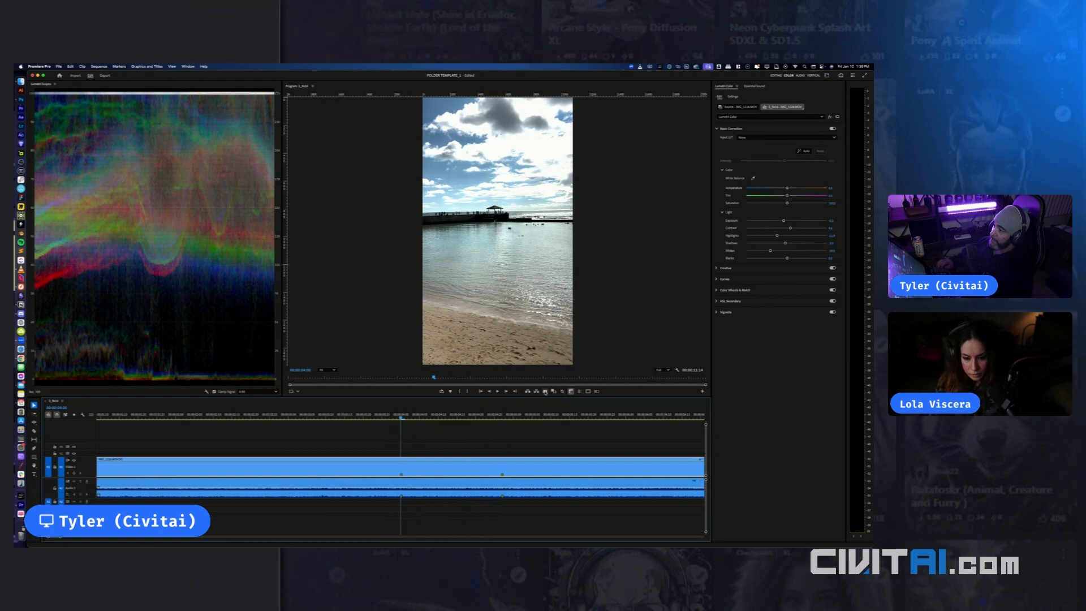
# Export the beach frame at the playhead as a still named 1_START FRAME
pyautogui.click(545, 391)
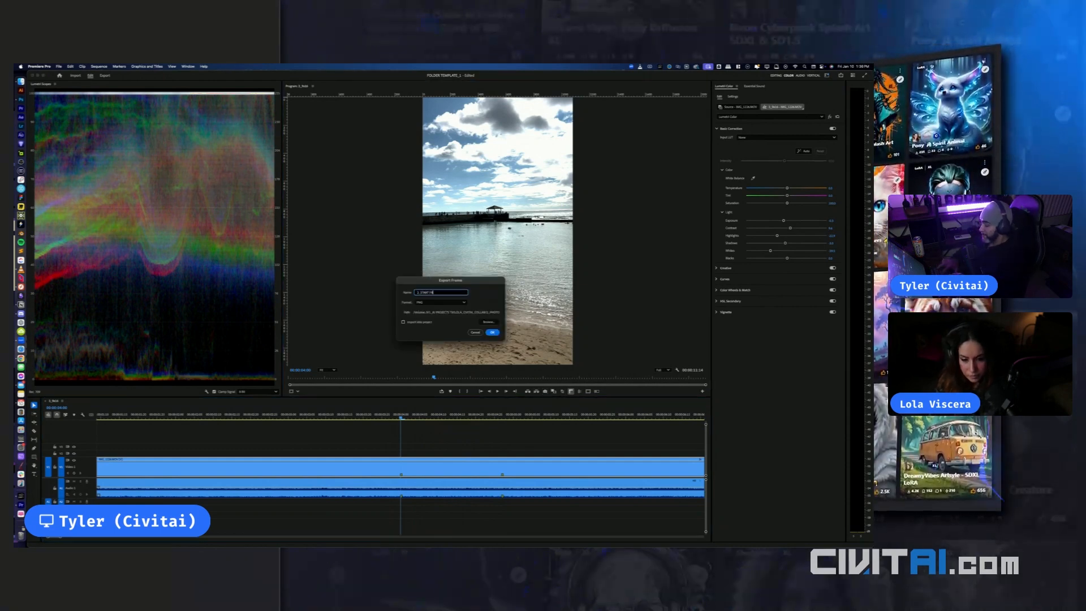
pyautogui.write('1_START FRAME')
pyautogui.press('Return')
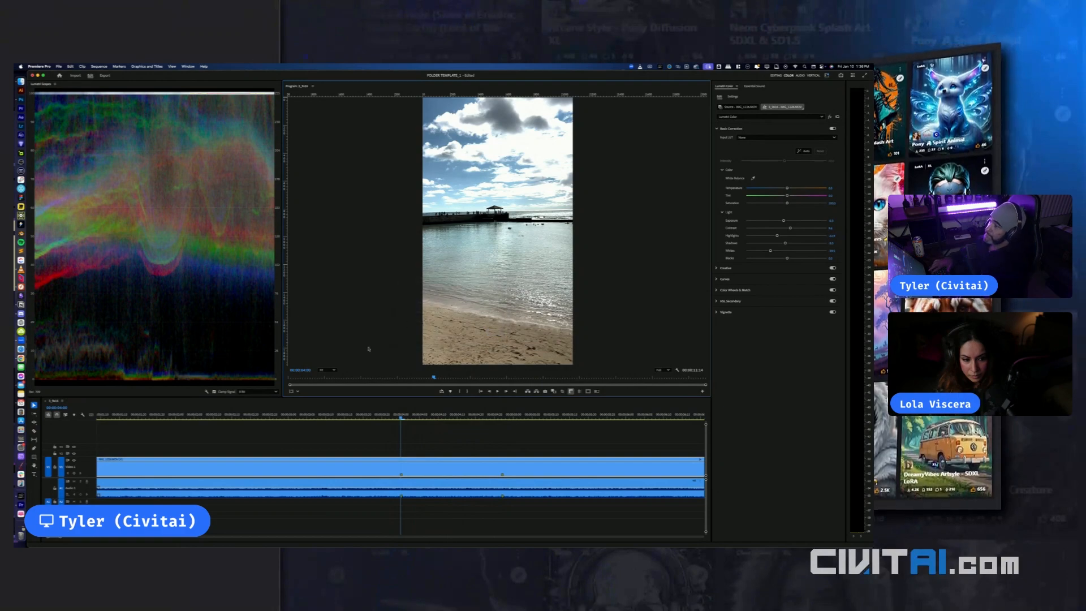
# Return to Kling AI, load the exported beach still as the start frame, and set the video model to KLING 1.5
pyautogui.hotkey('ctrl', 'Up')
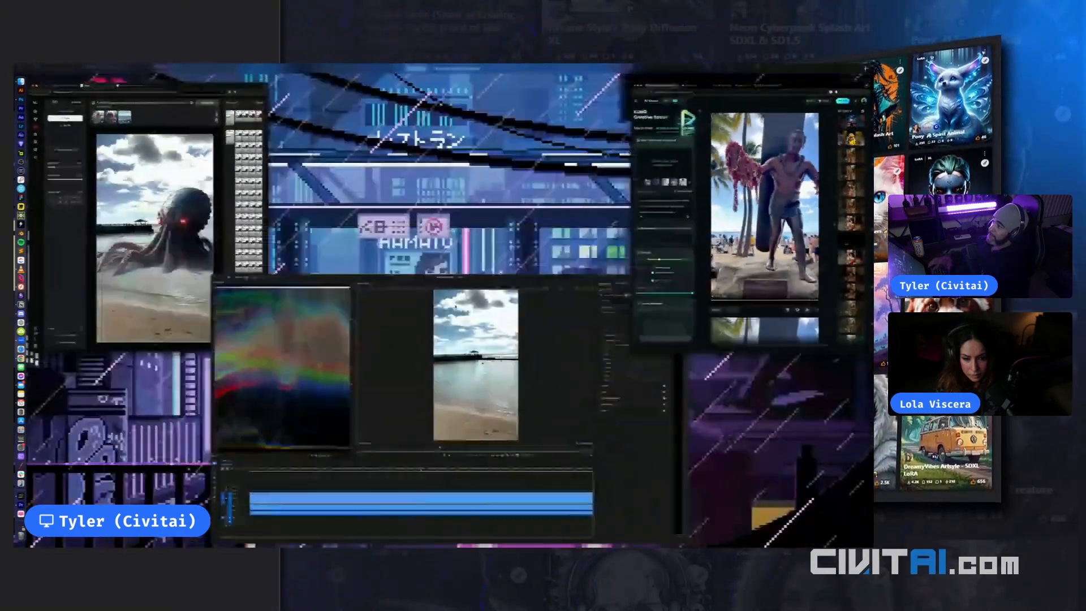
pyautogui.click(163, 234)
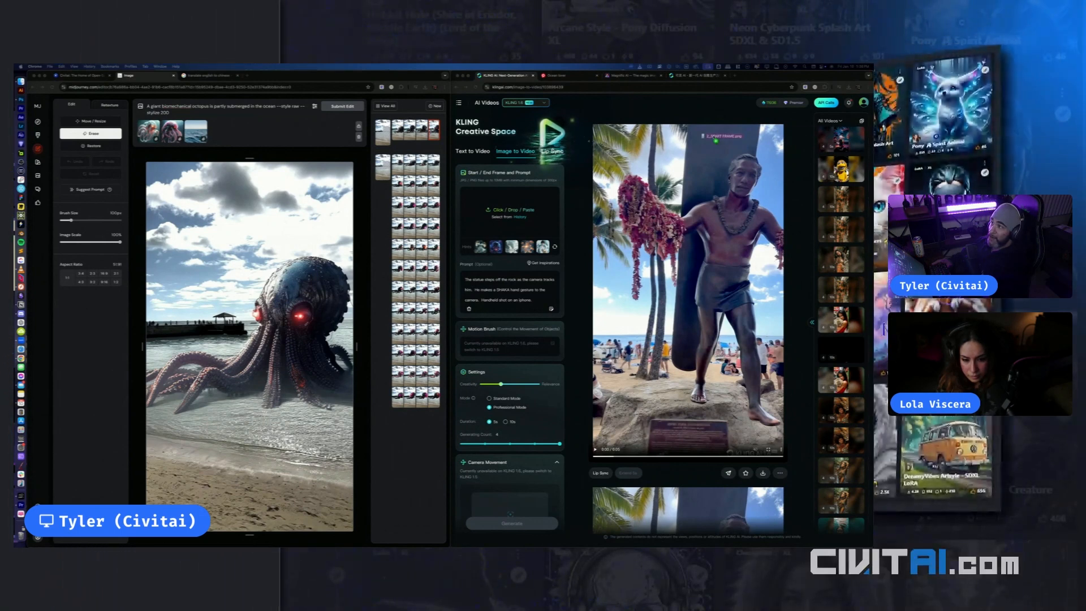
pyautogui.moveTo(716, 140); pyautogui.dragTo(490, 211)
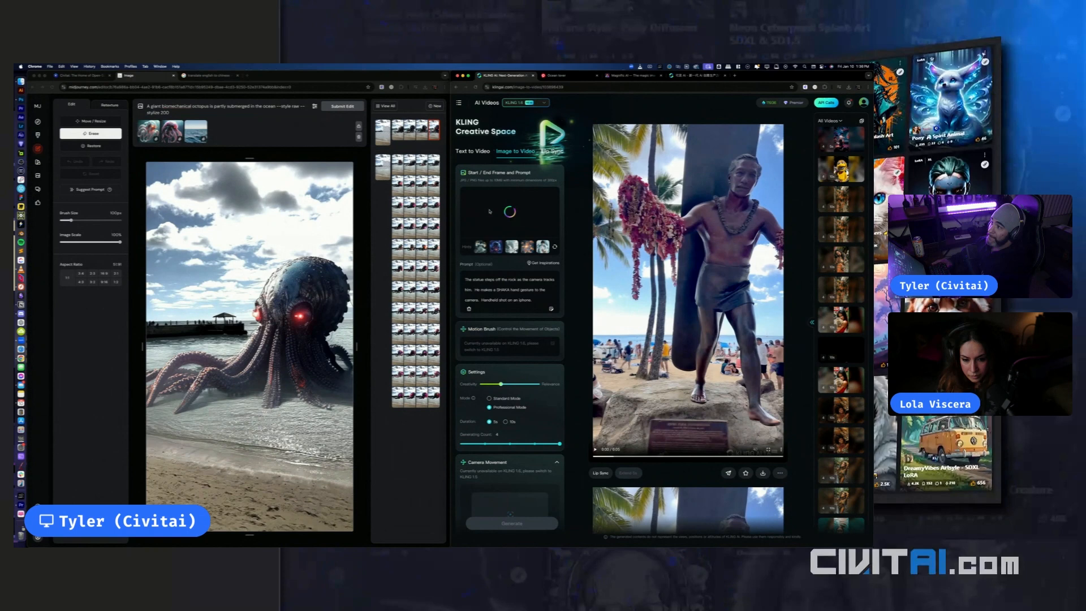
pyautogui.click(544, 104)
pyautogui.click(547, 148)
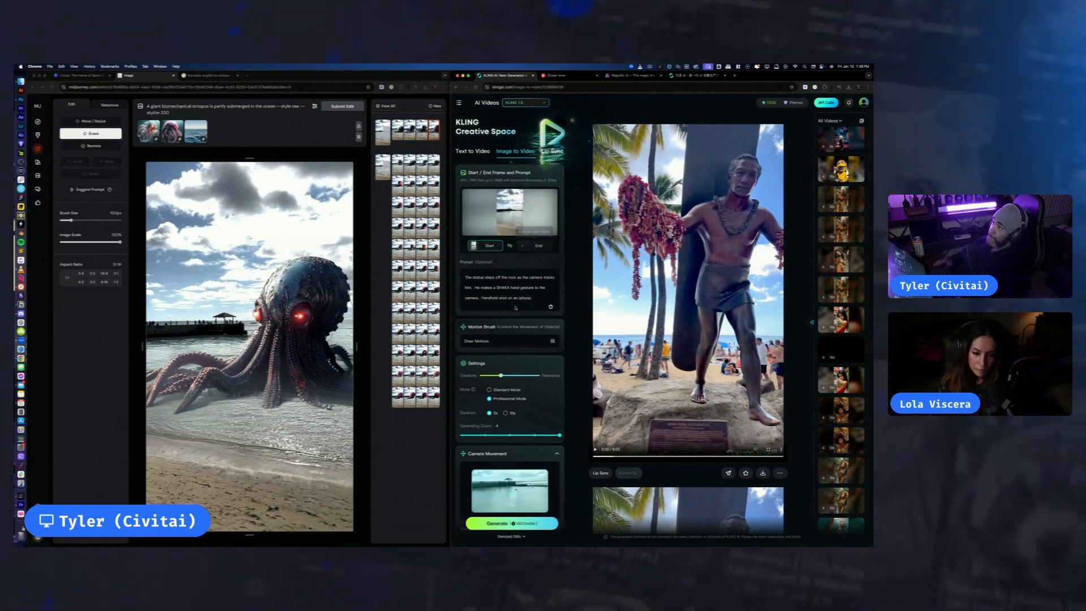
# Clear the old statue prompt and load the generated octopus picture as the end frame
pyautogui.moveTo(529, 297); pyautogui.dragTo(450, 271)
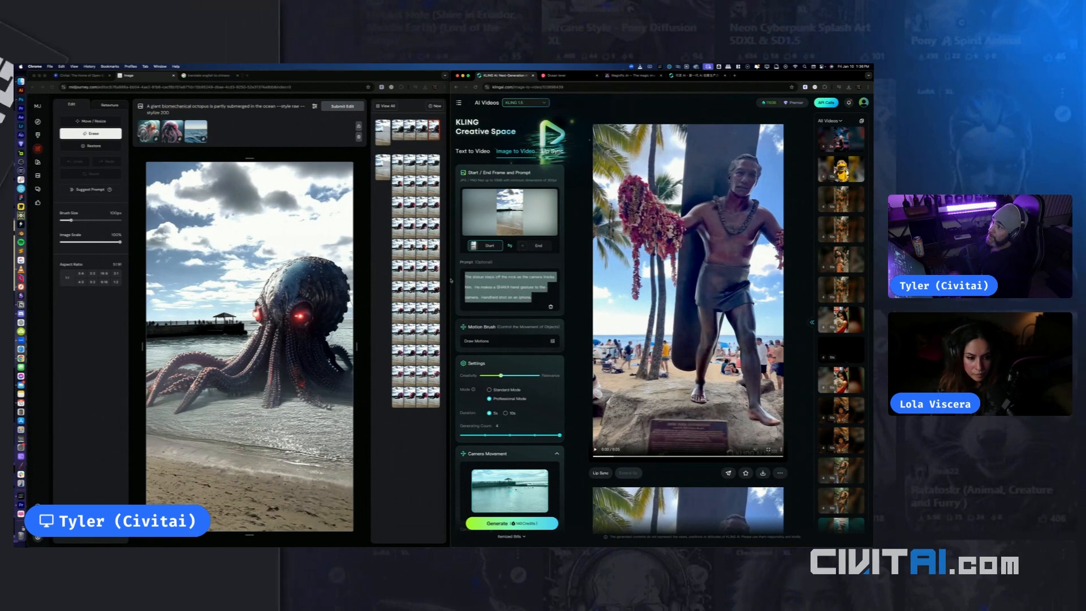
pyautogui.press('BackSpace')
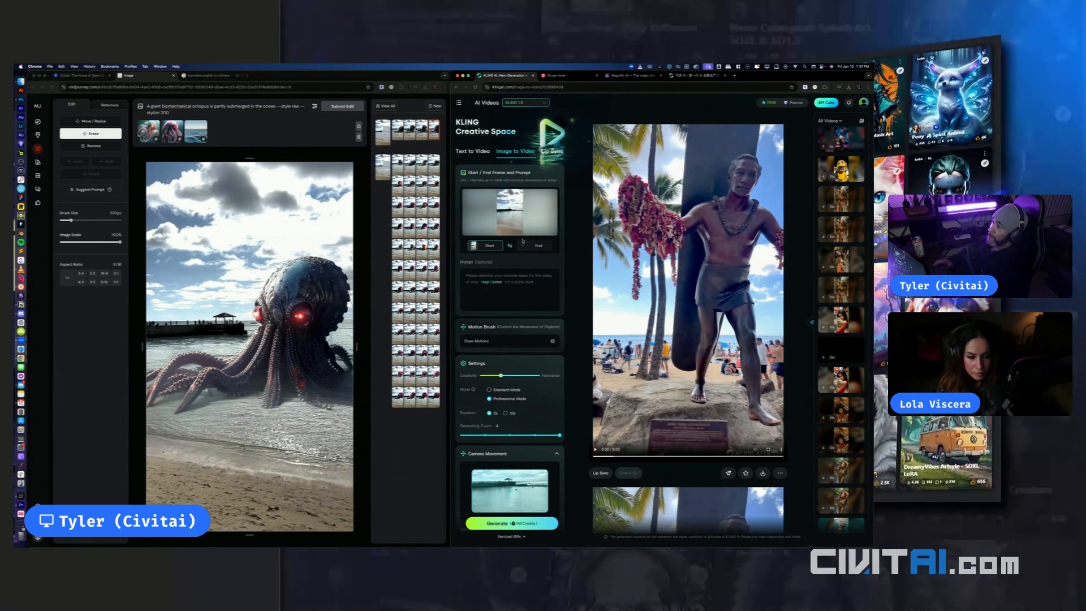
pyautogui.click(538, 245)
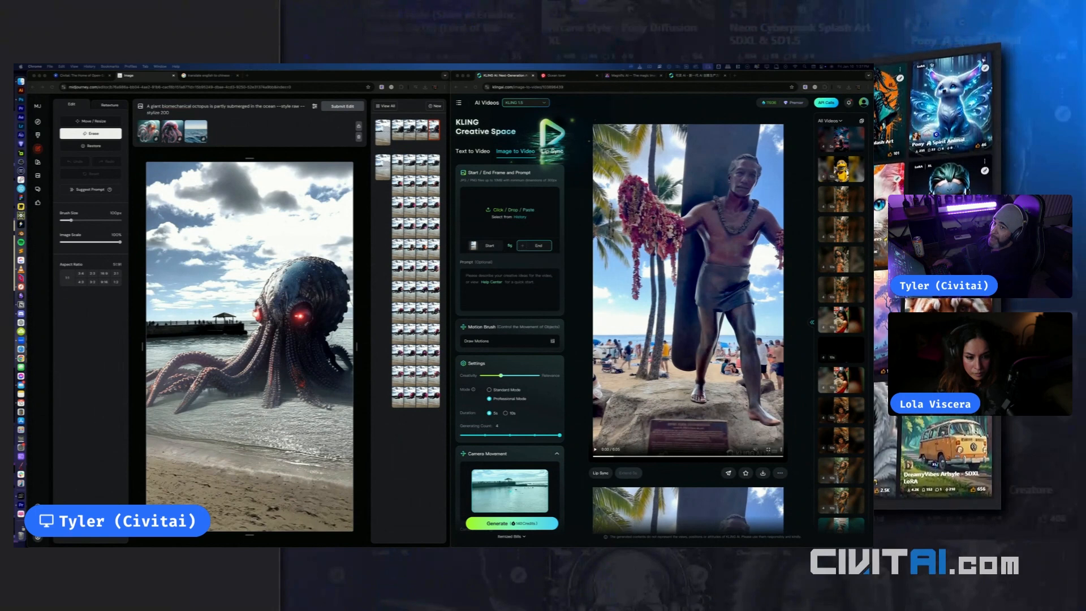
pyautogui.moveTo(883, 192); pyautogui.dragTo(488, 212)
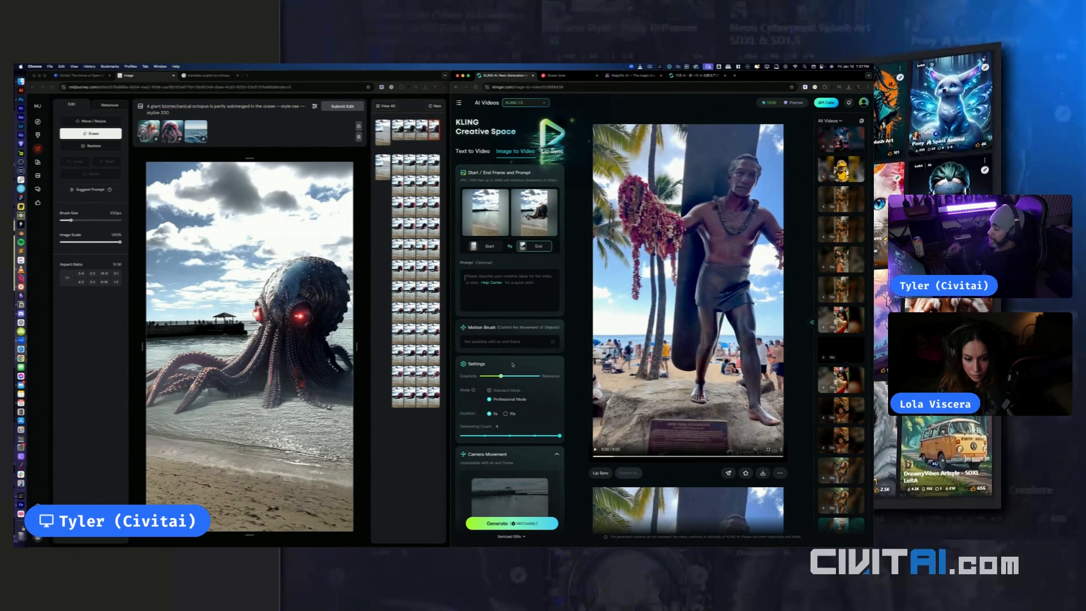
# Write the video prompt "A giant horrific biomechanical octopus comes out of the ocean"
pyautogui.write('A giant')
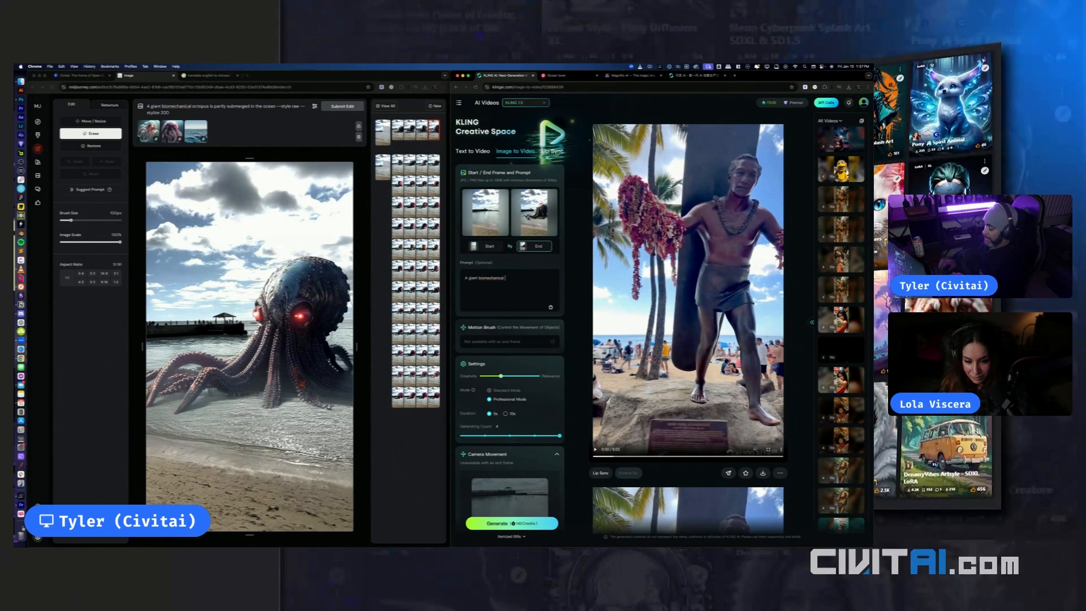
pyautogui.write('biomechanical octopus ')
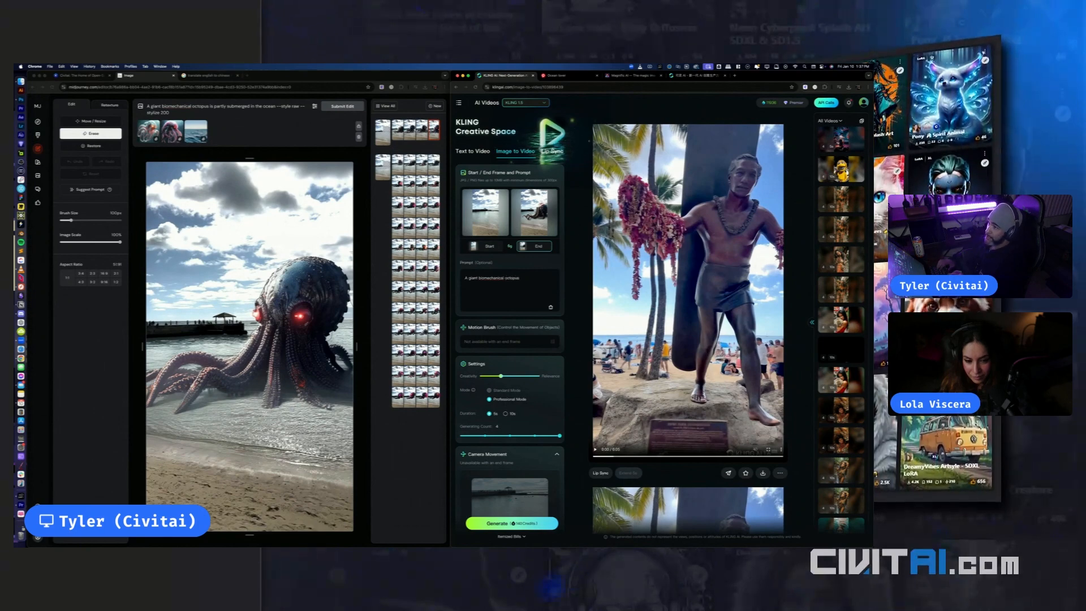
pyautogui.write('c')
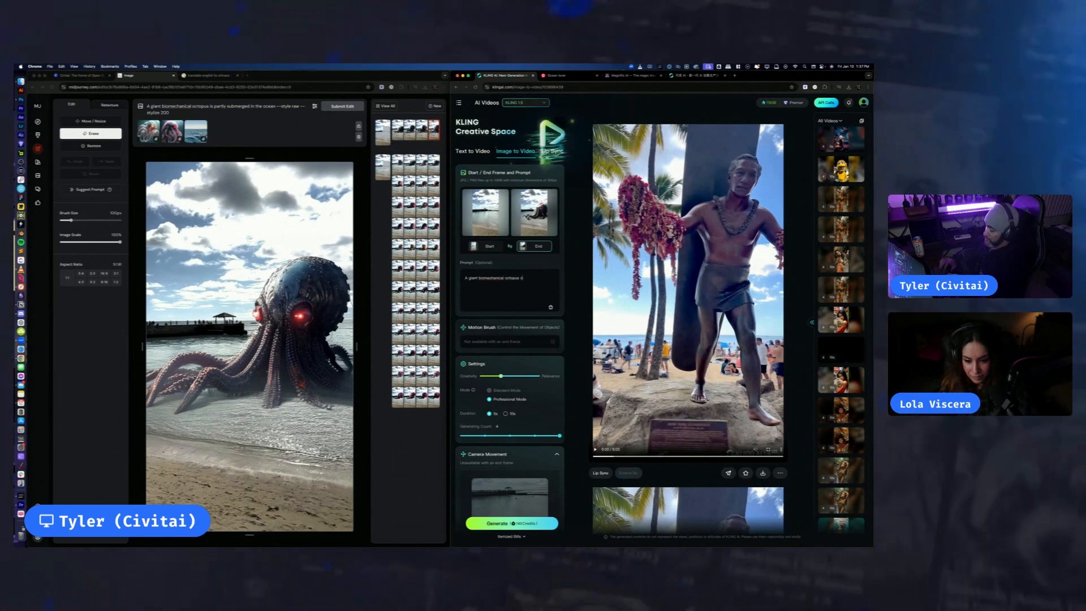
pyautogui.write('ome')
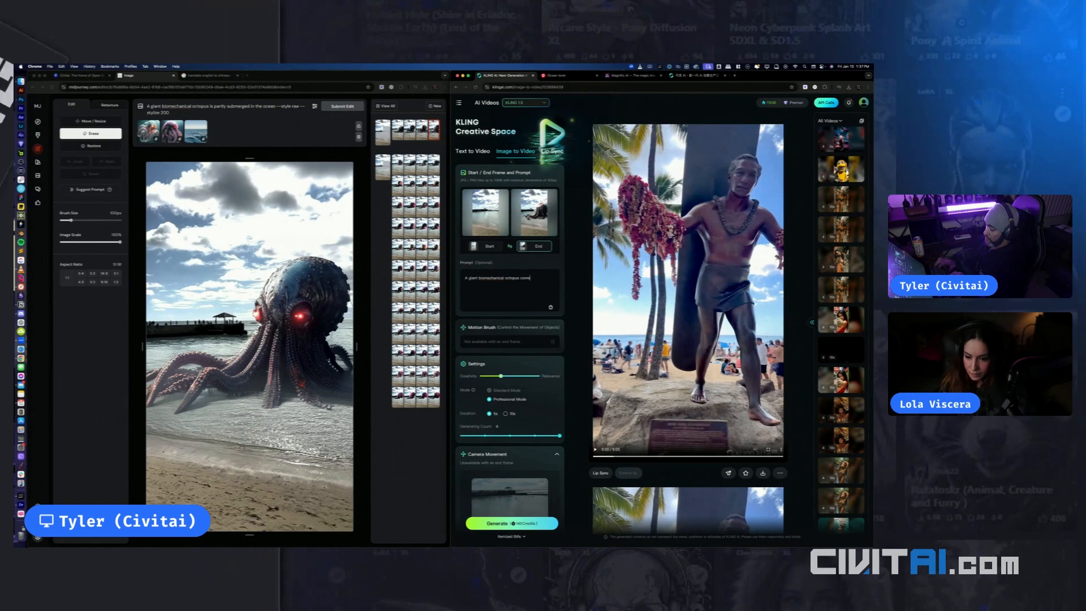
pyautogui.write('s out of the ocean')
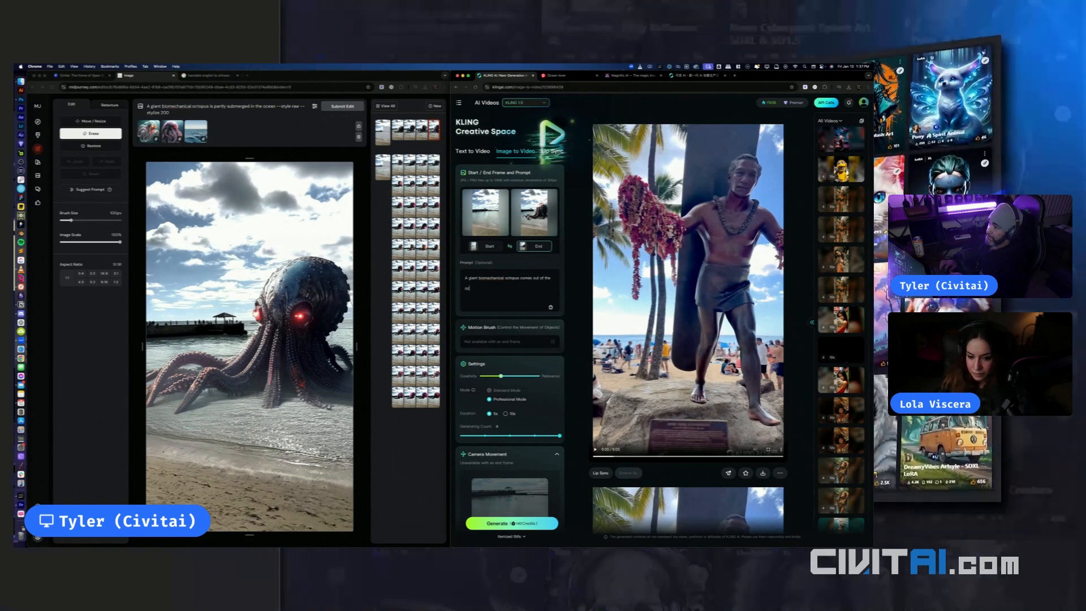
pyautogui.rightClick(488, 278)
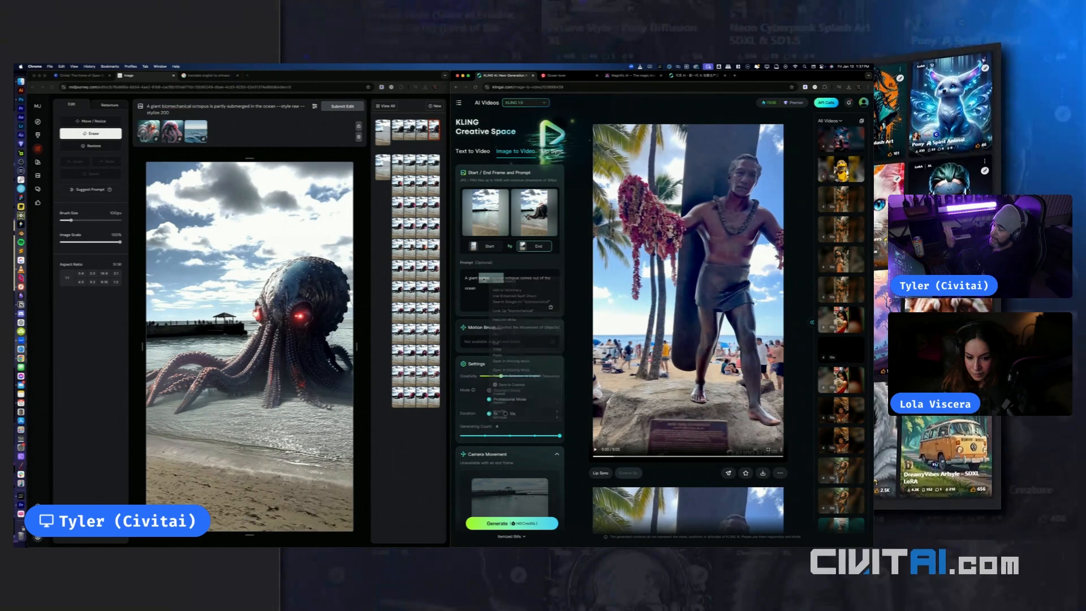
pyautogui.click(501, 279)
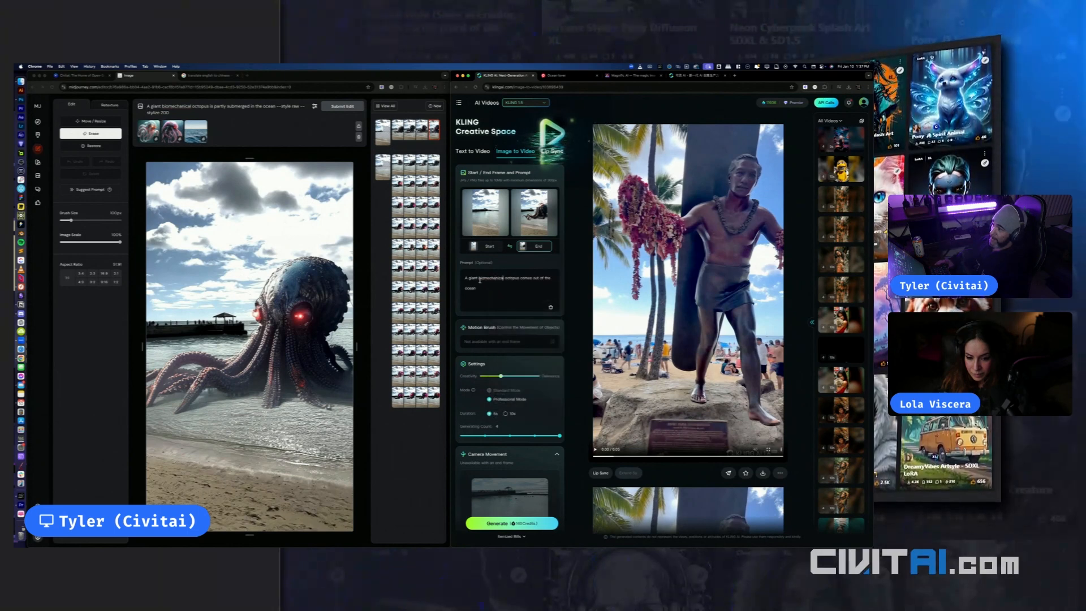
pyautogui.write('horrific')
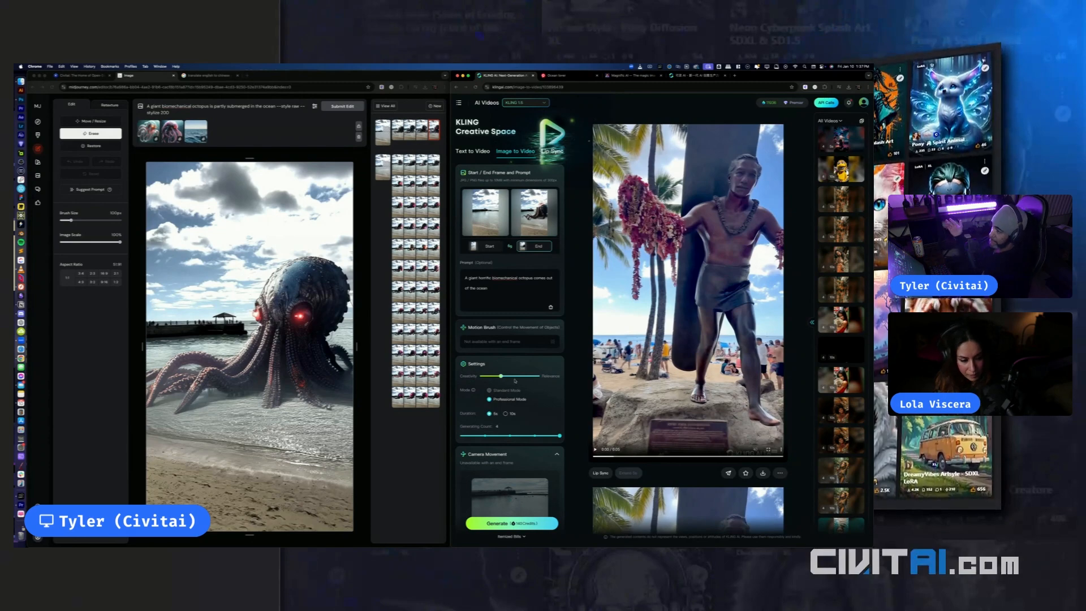
# Generate octopus videos at a balanced and a more creative setting, plus a more creative variant with "emerges" replacing "comes" in the prompt
pyautogui.moveTo(502, 377); pyautogui.dragTo(510, 376)
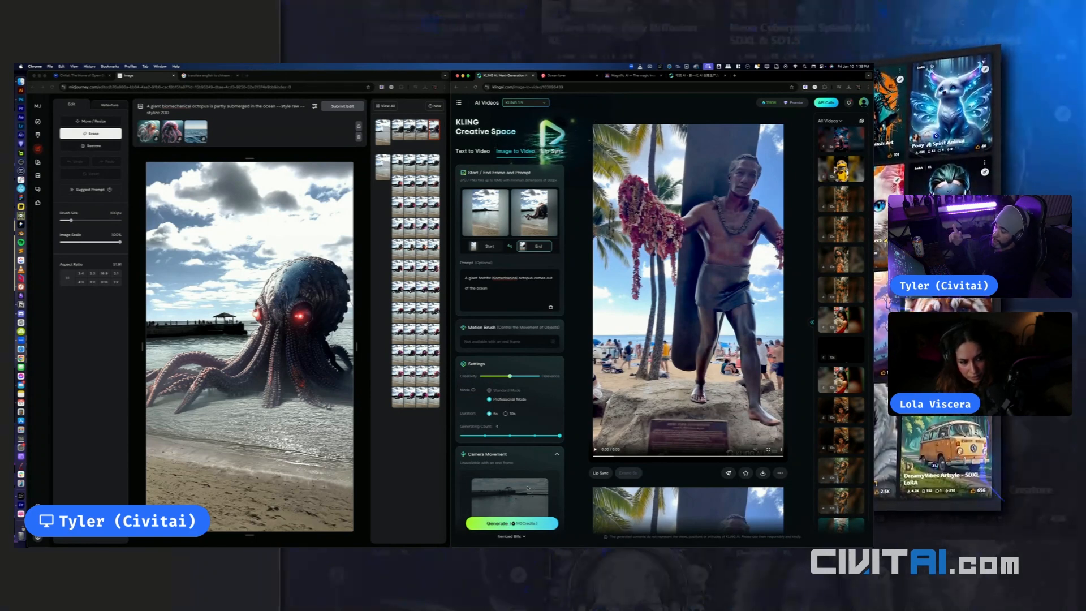
pyautogui.click(505, 525)
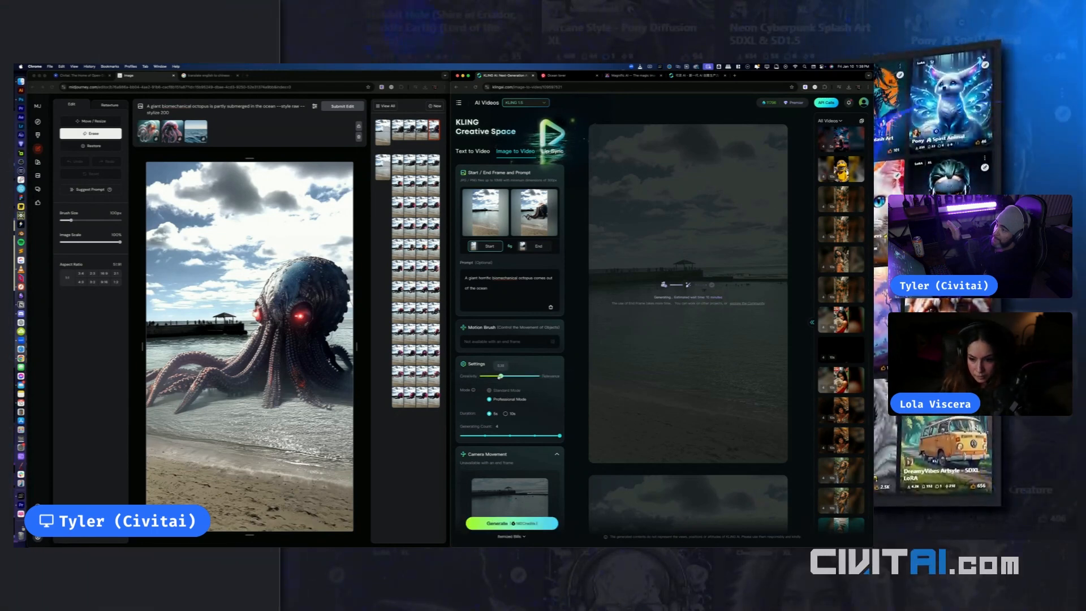
pyautogui.click(526, 525)
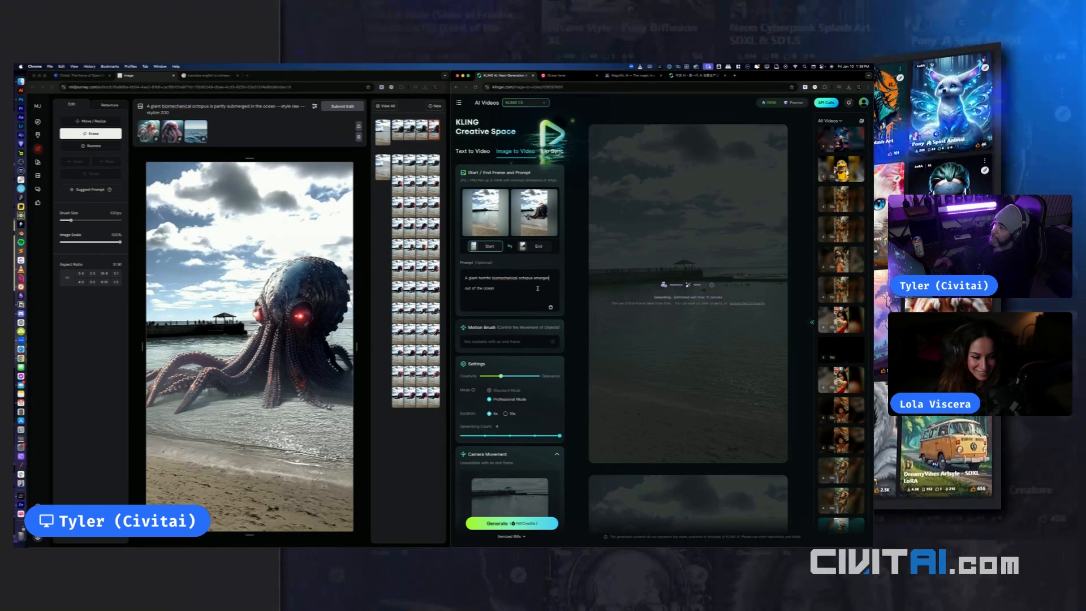
pyautogui.click(527, 529)
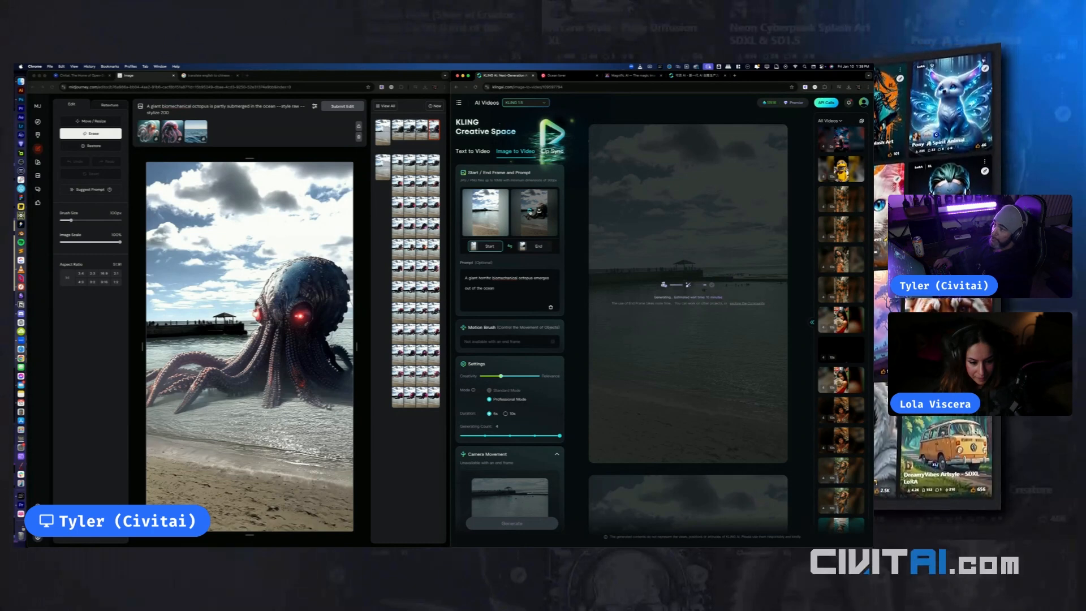
# Replace the end frame with an octopus picture and generate the "emerges" prompt at the more creative and the balanced setting
pyautogui.click(553, 249)
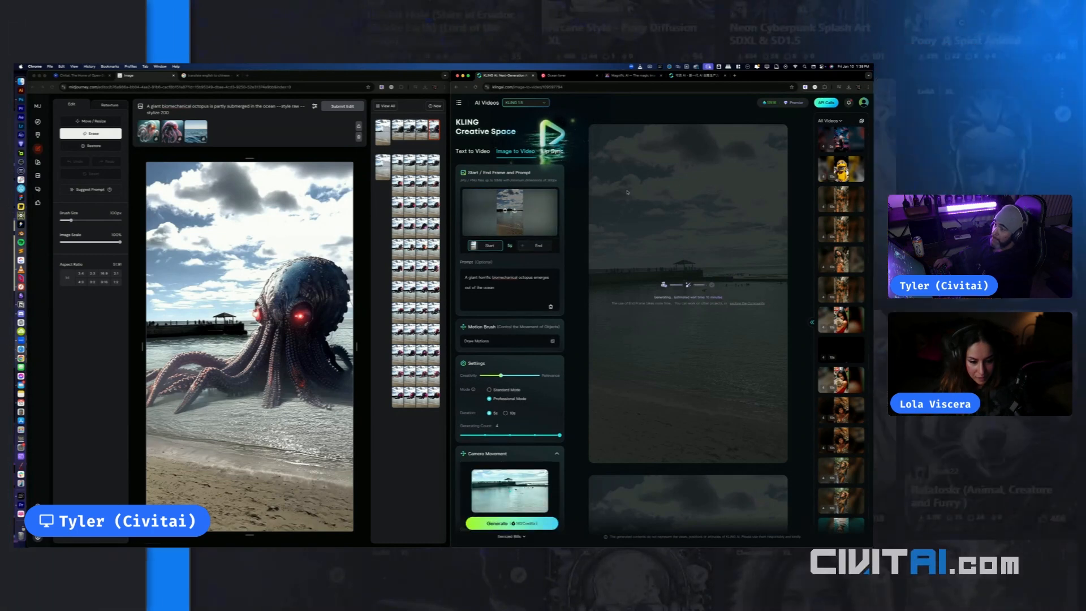
pyautogui.click(538, 246)
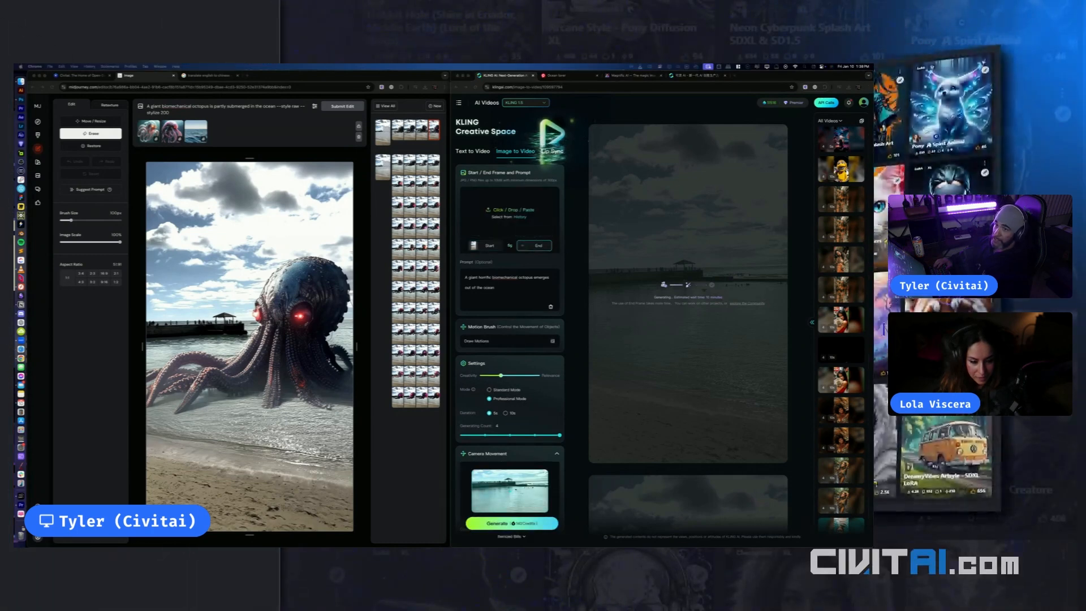
pyautogui.moveTo(628, 195); pyautogui.dragTo(492, 214)
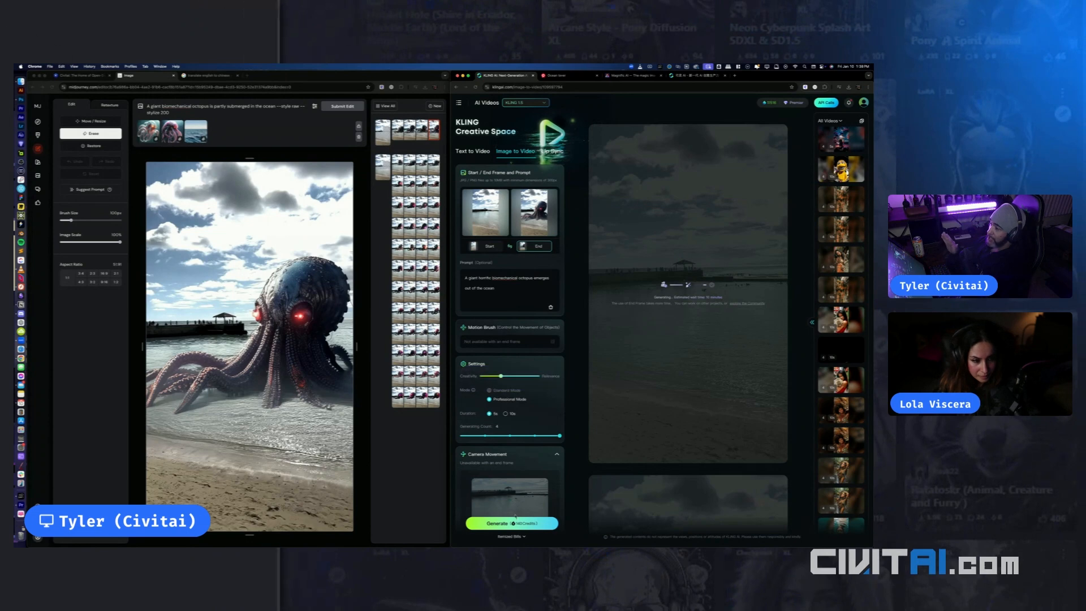
pyautogui.click(530, 523)
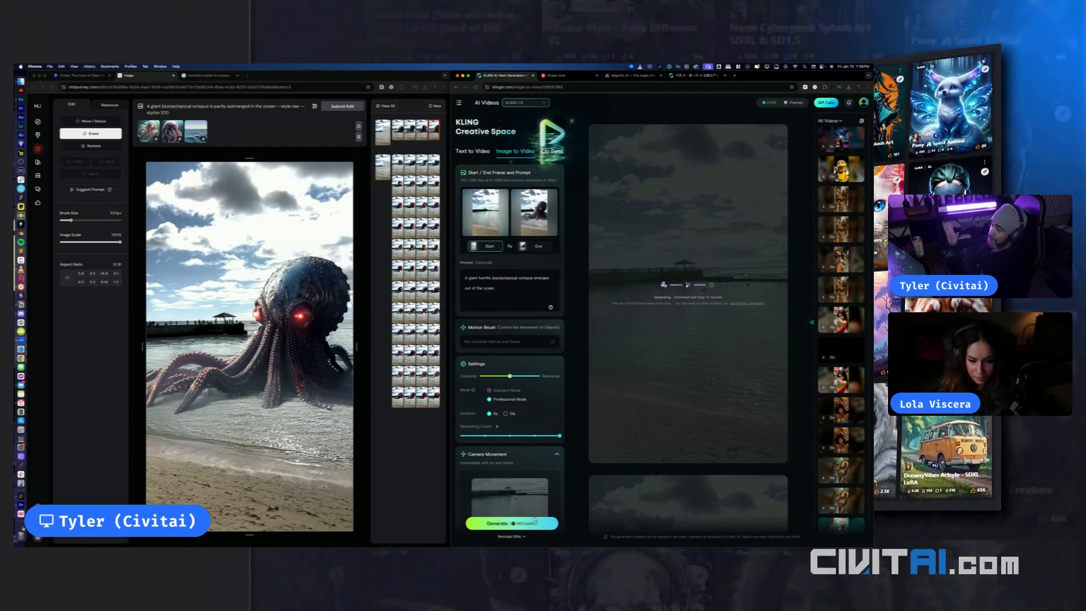
pyautogui.click(512, 524)
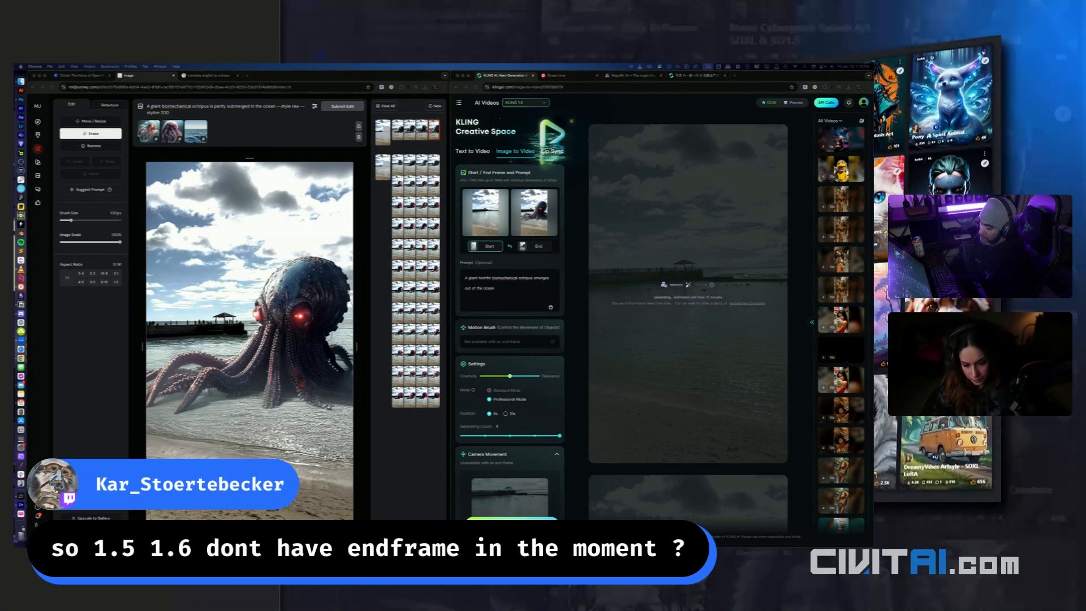
# Look over the available video models and review the earlier parrot-to-monster generation in the history
pyautogui.click(536, 103)
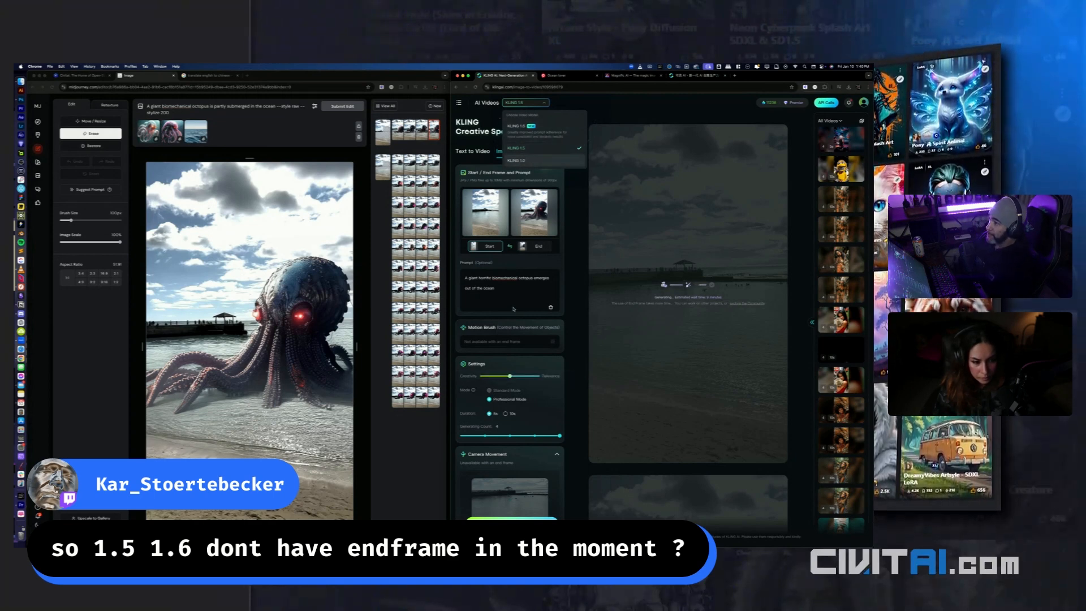
pyautogui.click(550, 354)
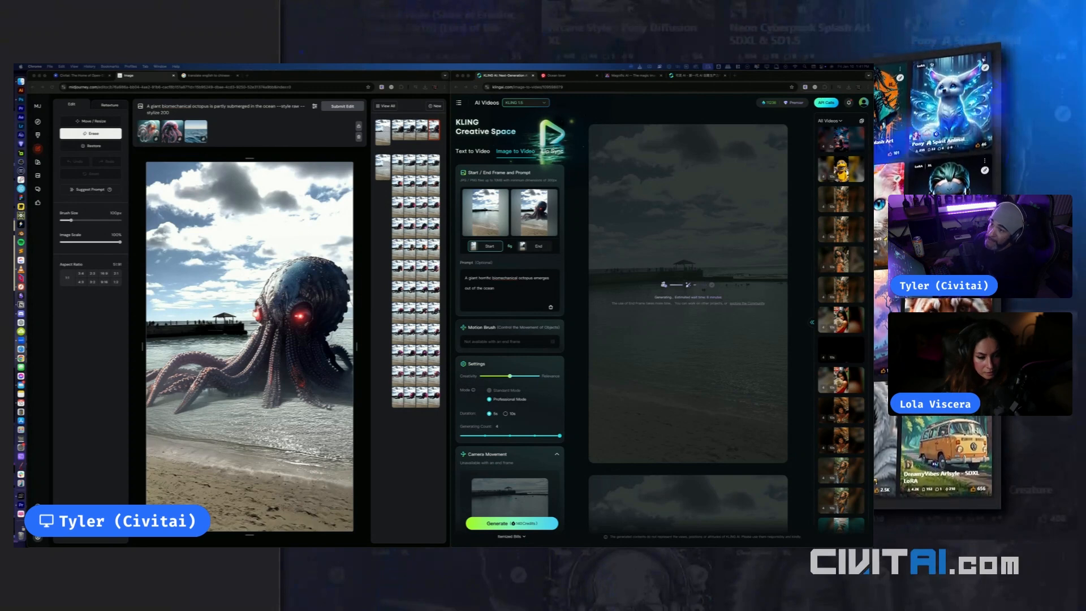
pyautogui.scroll(-10, 841, 328)
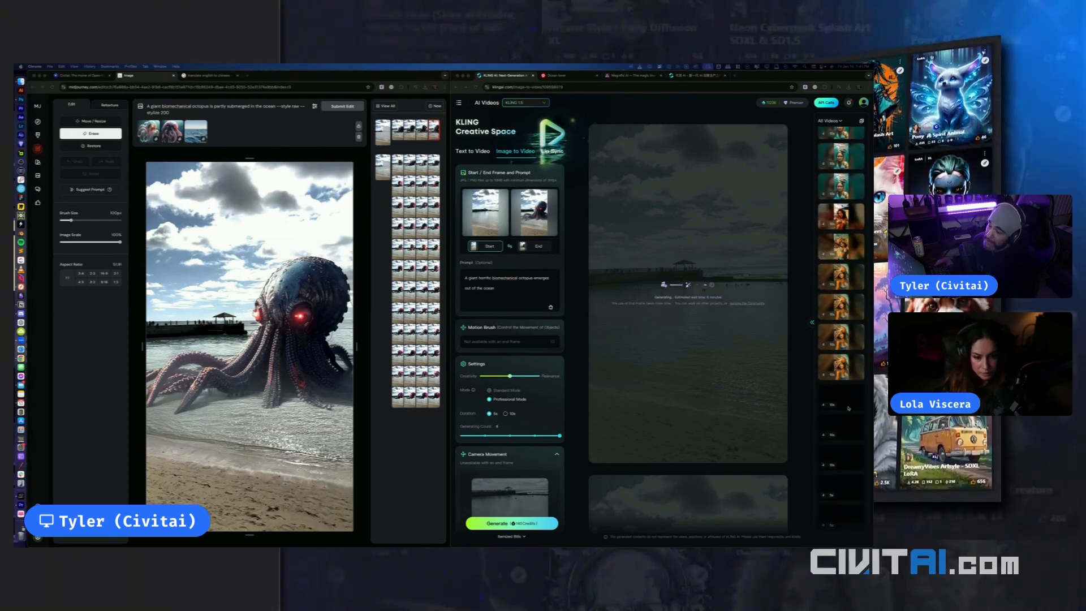
pyautogui.scroll(-10, 841, 328)
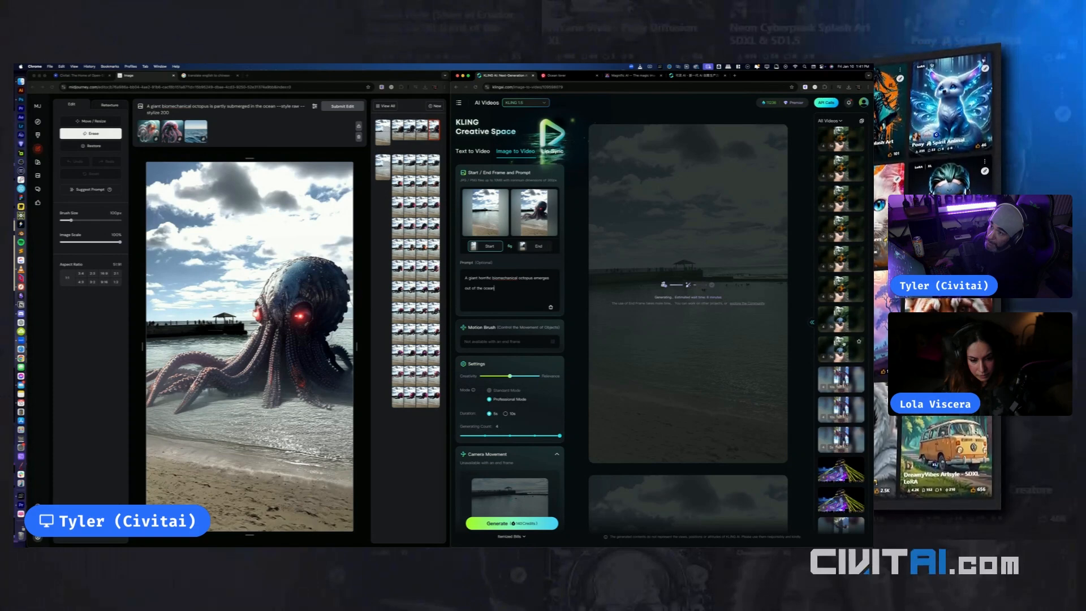
pyautogui.click(841, 348)
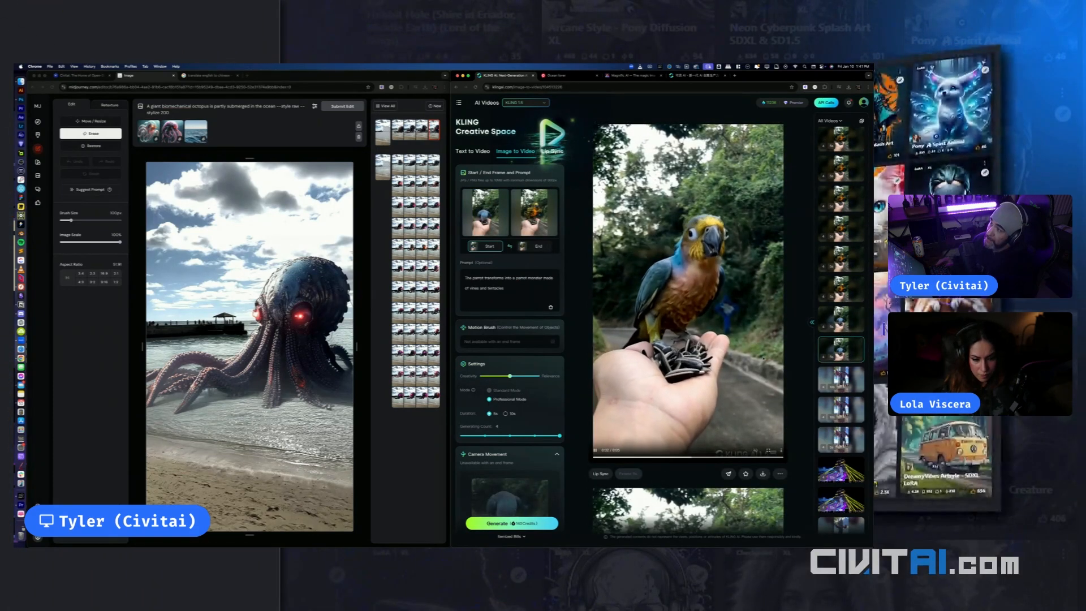
pyautogui.scroll(-3, 688, 328)
pyautogui.scroll(4, 687, 328)
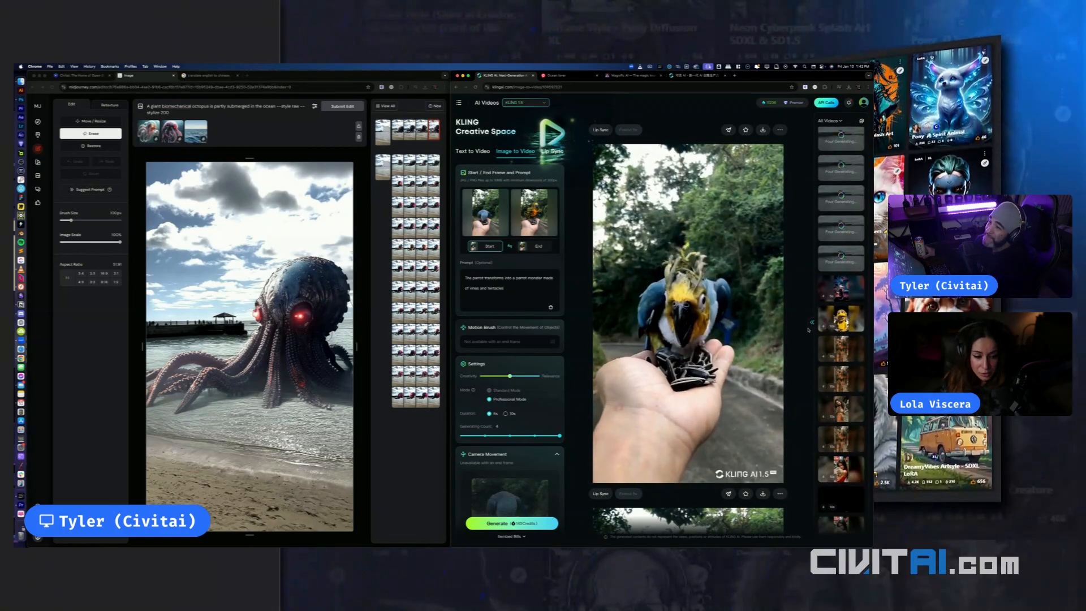
# Check a queued octopus generation and review the earlier clips of the woman with the snake in the history
pyautogui.click(841, 258)
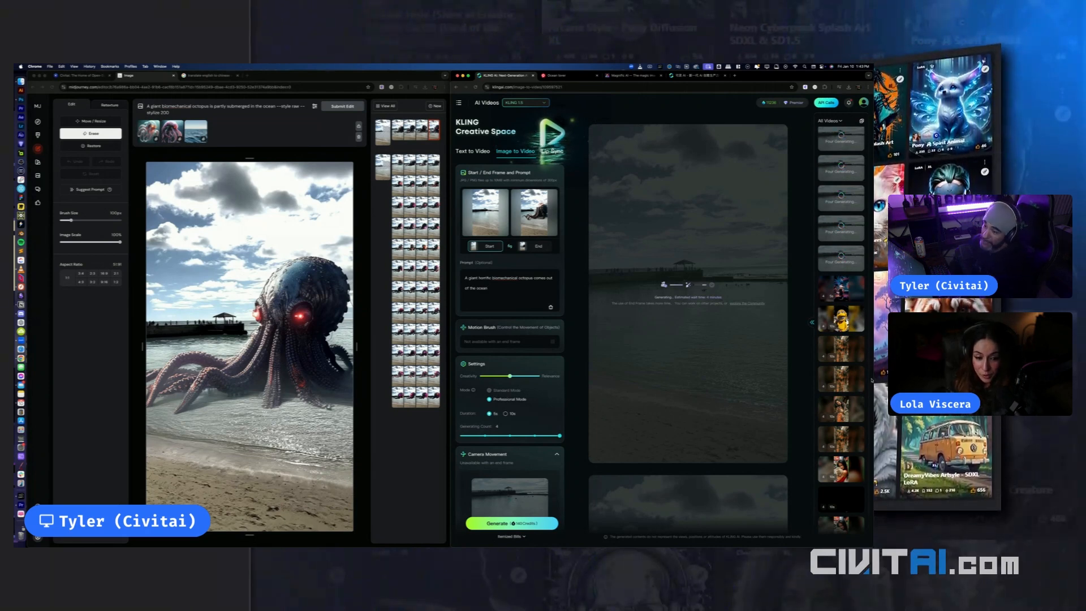
pyautogui.scroll(-5, 841, 340)
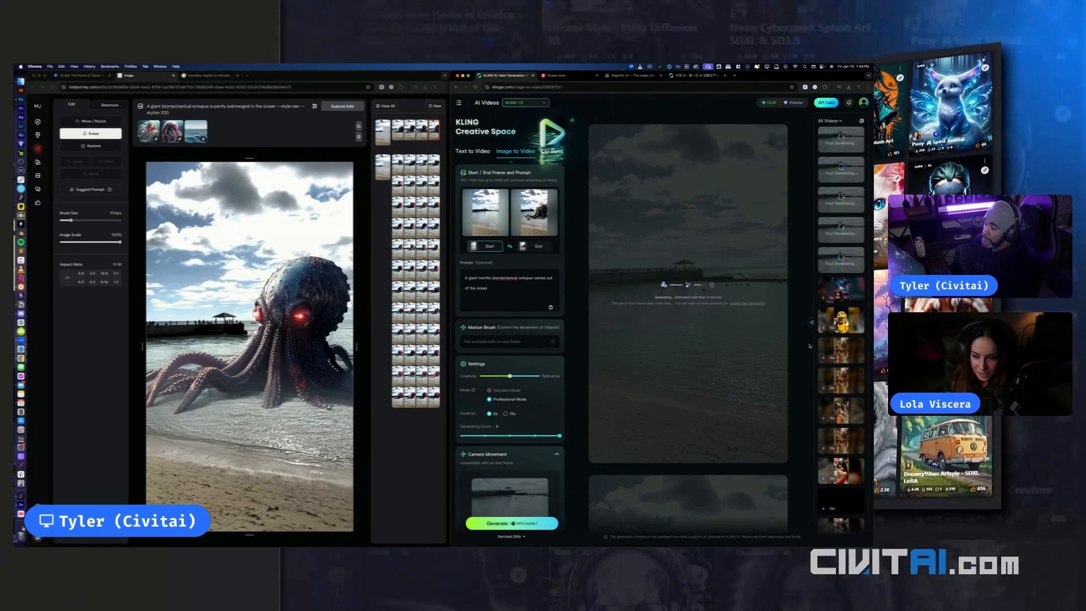
pyautogui.scroll(-5, 833, 356)
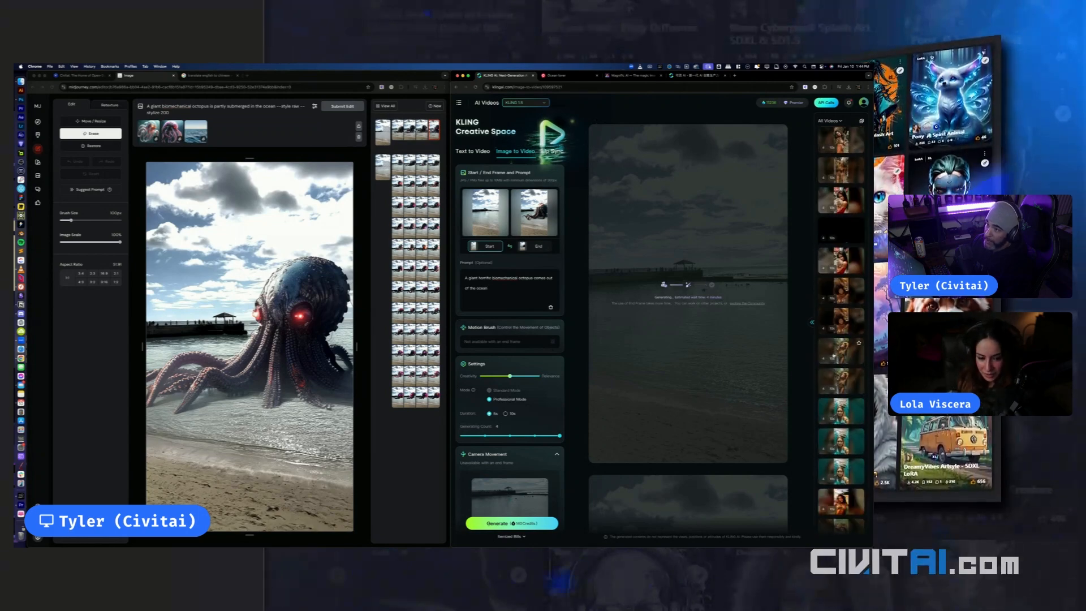
pyautogui.scroll(1, 833, 355)
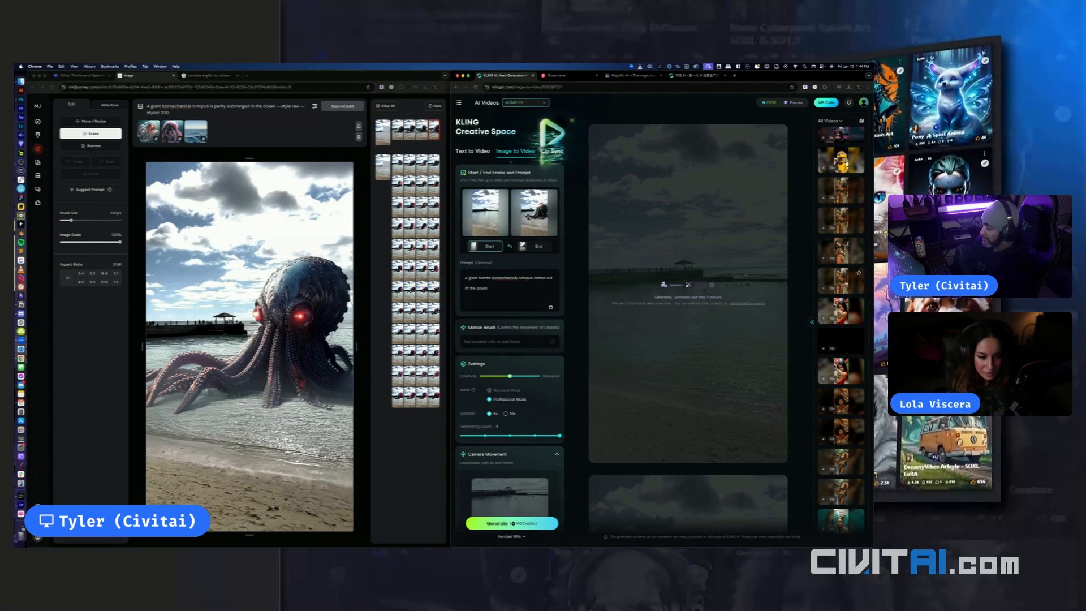
pyautogui.click(841, 280)
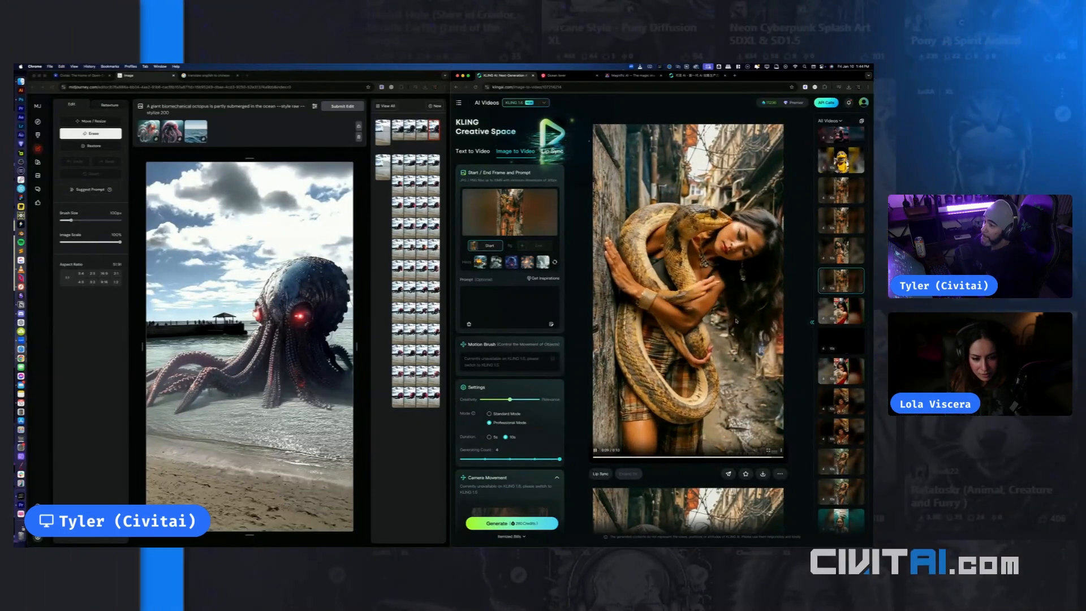
pyautogui.scroll(3, 740, 323)
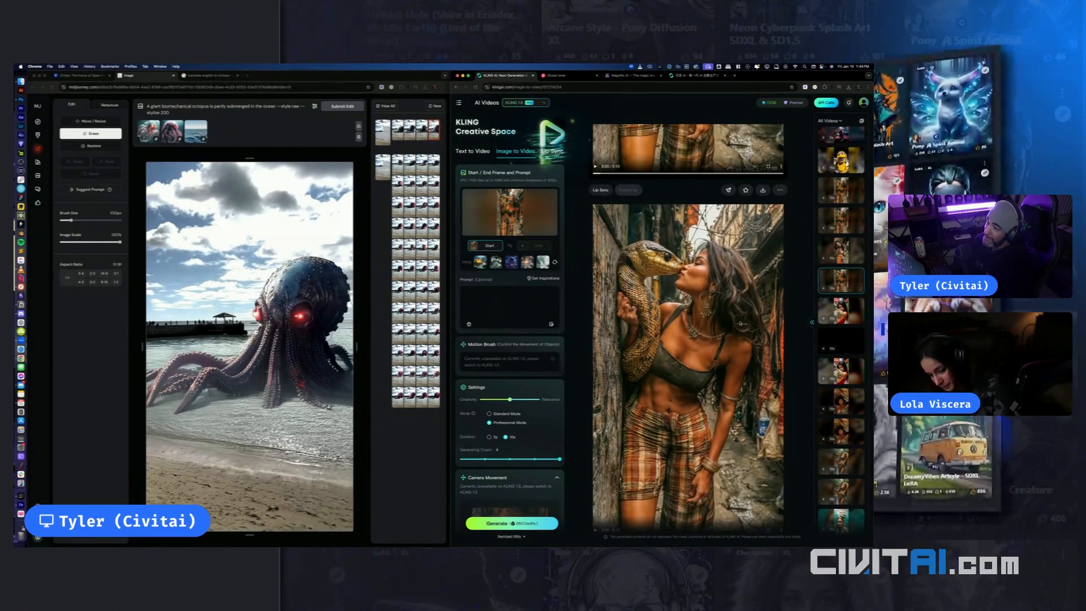
pyautogui.scroll(-1, 740, 323)
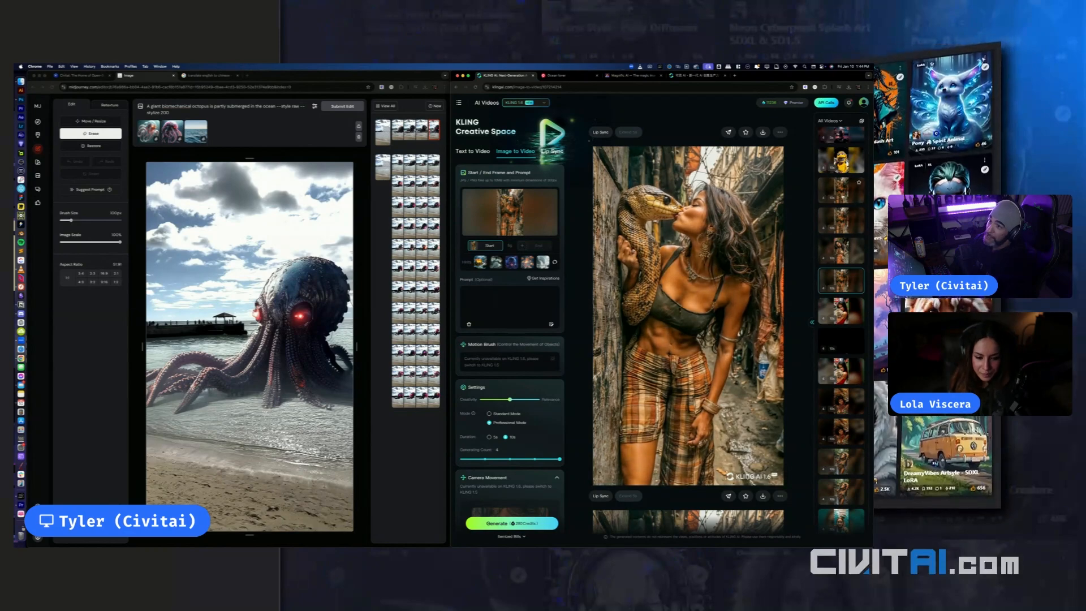
pyautogui.click(838, 188)
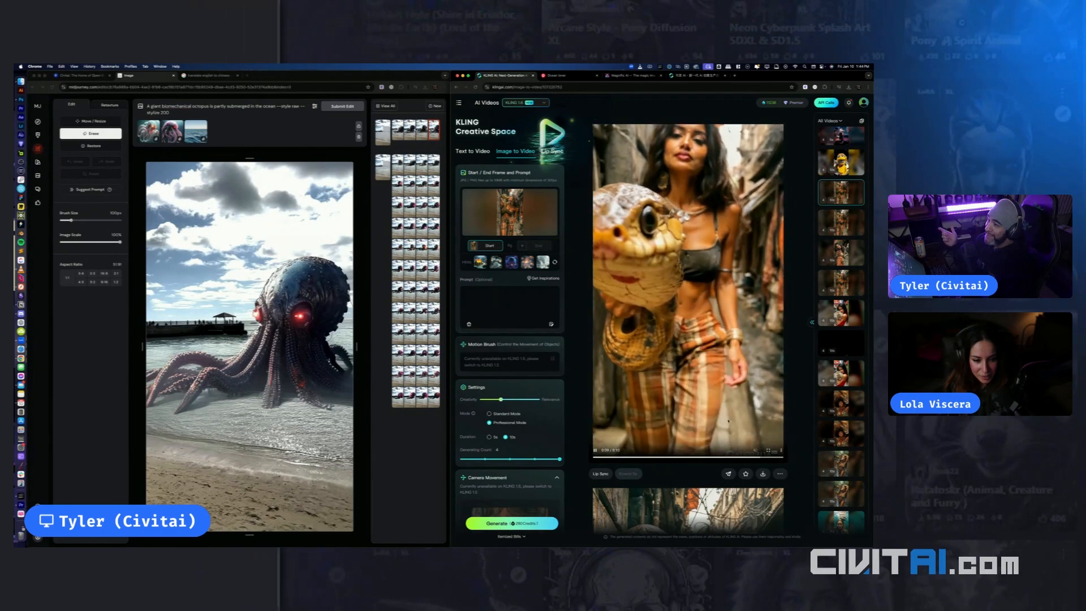
# Watch the remaining variants of the earlier clips showing the woman with the snake
pyautogui.scroll(-3, 741, 430)
pyautogui.scroll(-2, 736, 405)
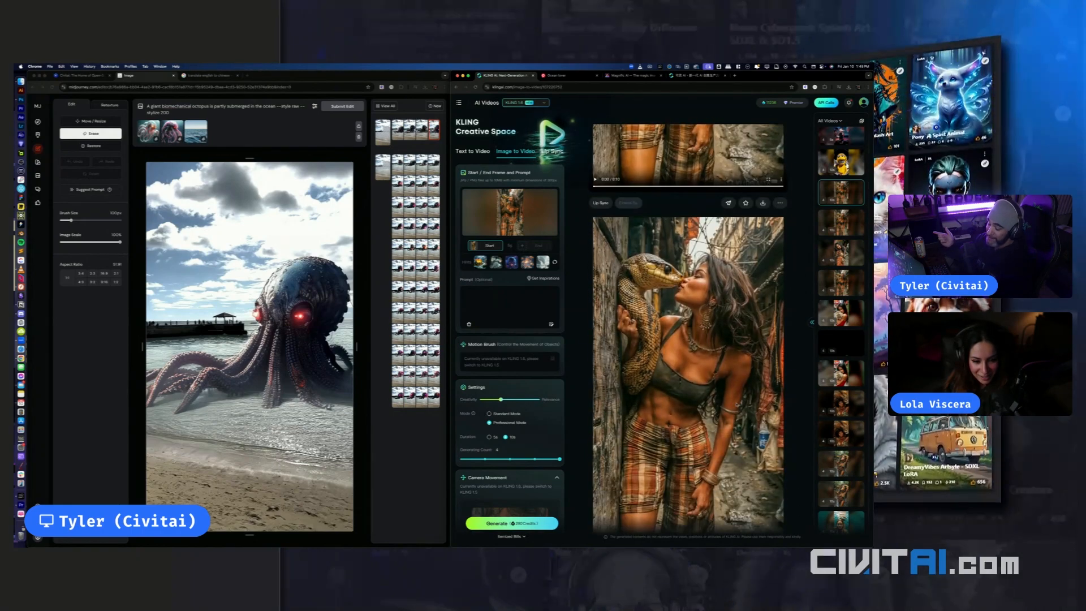
pyautogui.scroll(-2, 736, 405)
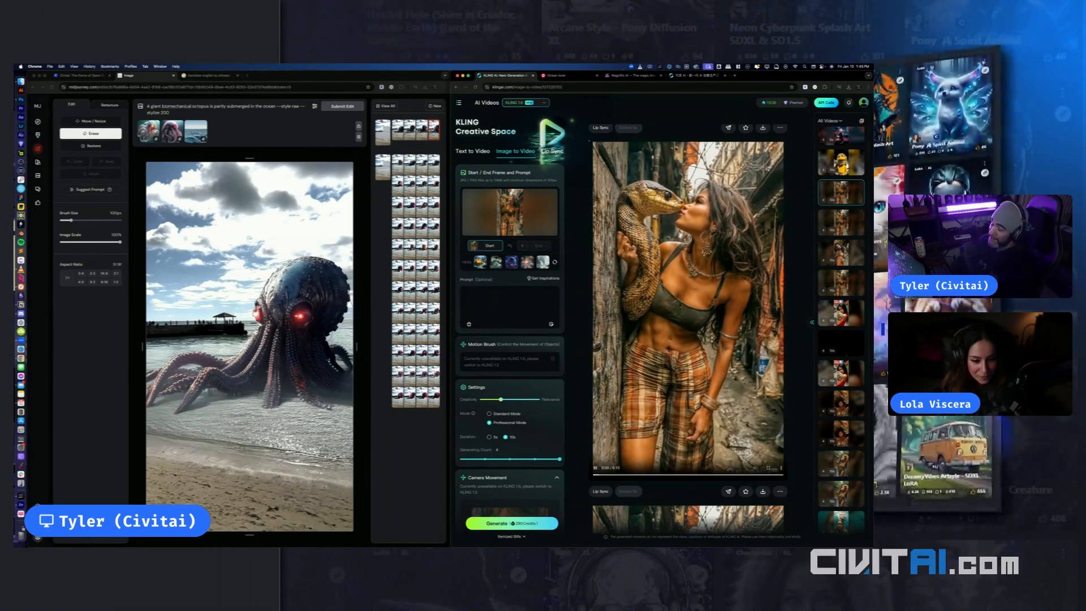
pyautogui.scroll(-3, 734, 325)
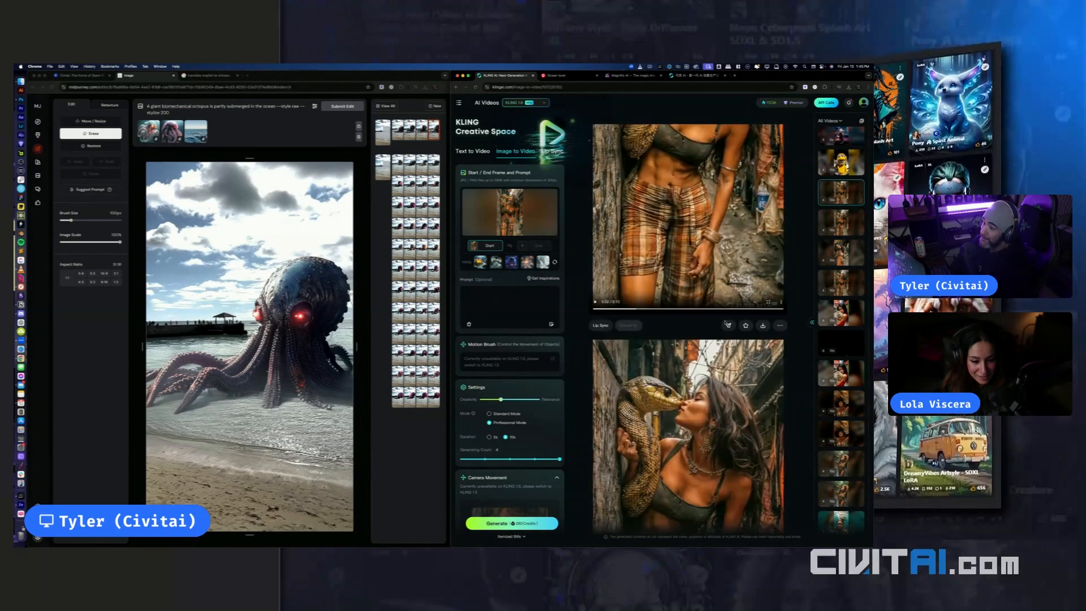
pyautogui.scroll(4, 730, 324)
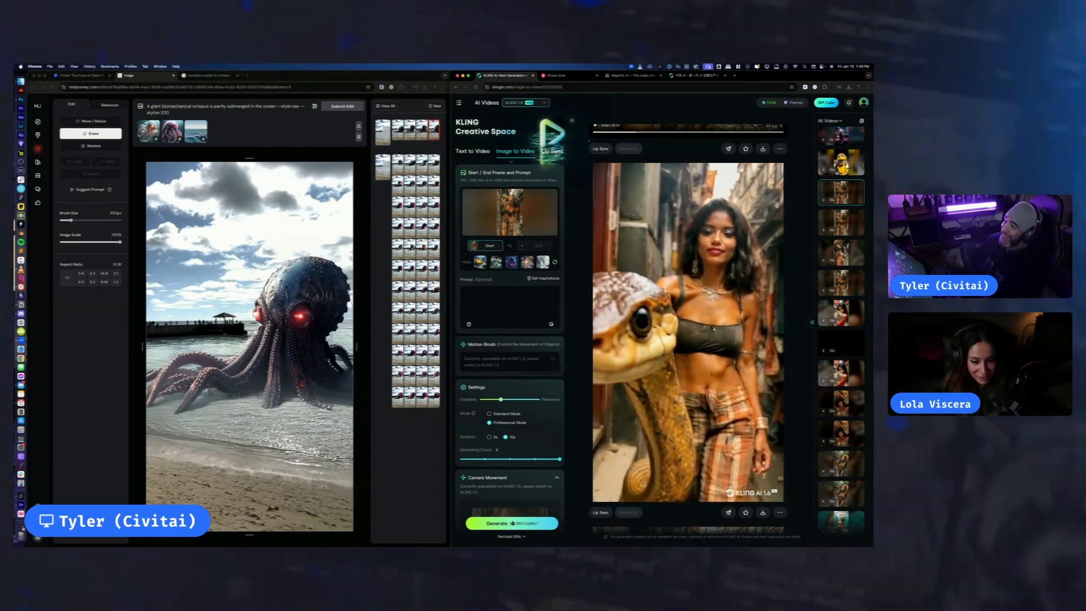
pyautogui.scroll(4, 696, 340)
pyautogui.scroll(-4, 686, 347)
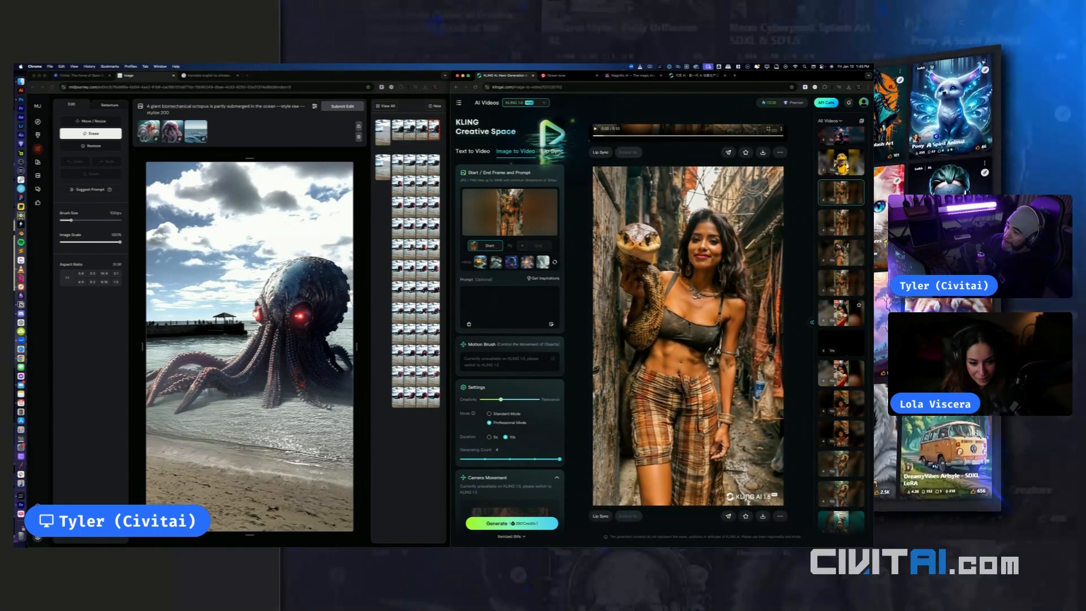
# Review the earlier clips of the woman in red holding a spiny hedgehog-like animal
pyautogui.click(841, 312)
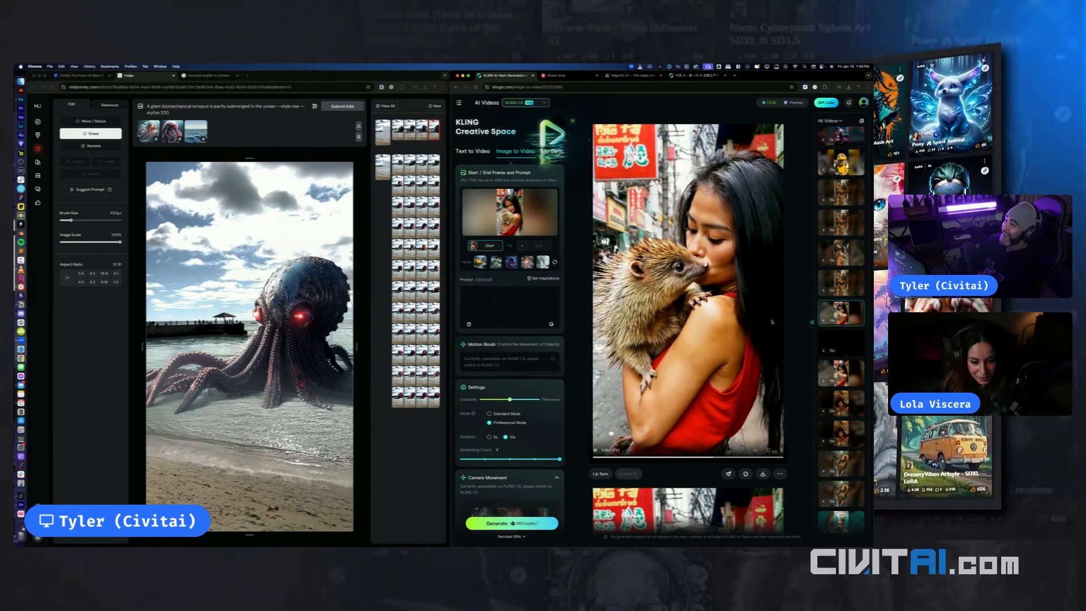
pyautogui.scroll(-3, 773, 326)
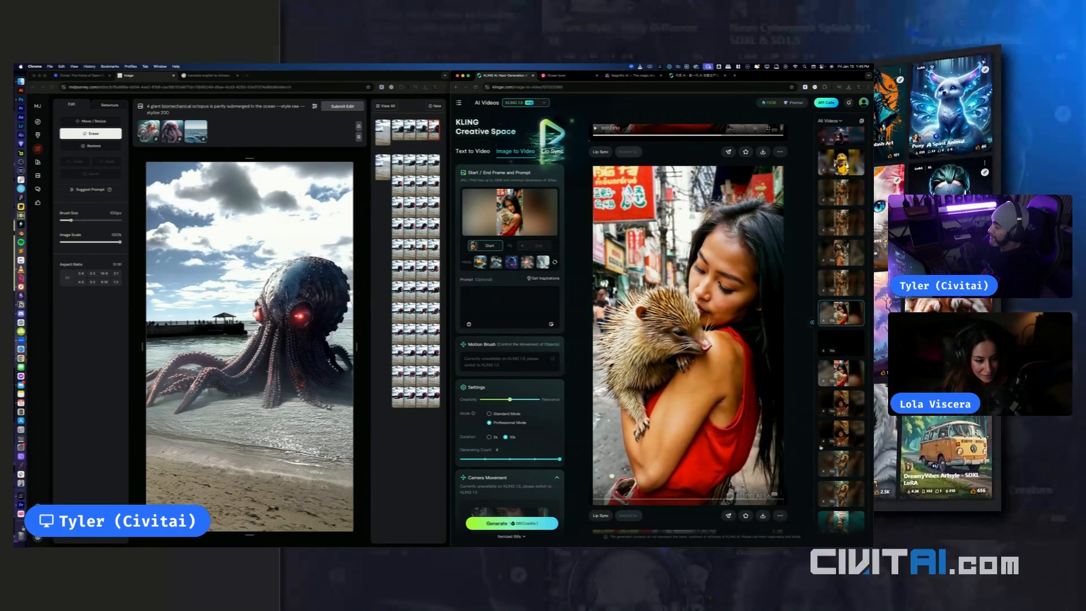
pyautogui.scroll(-2, 841, 328)
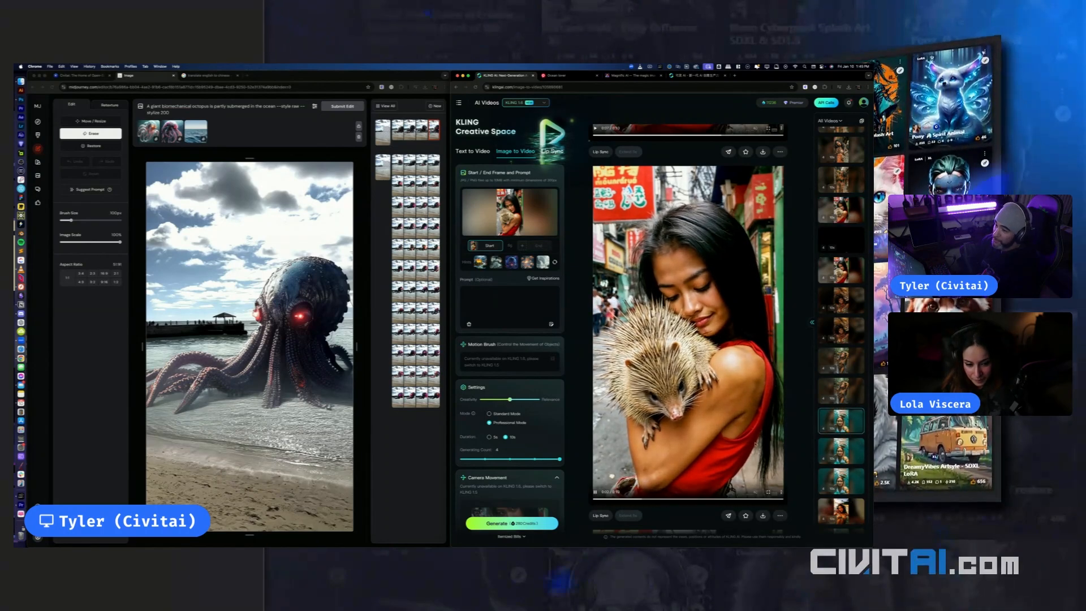
# Review the earlier underwater selfie clips of the woman with the shark and look through older generations in the history
pyautogui.click(841, 422)
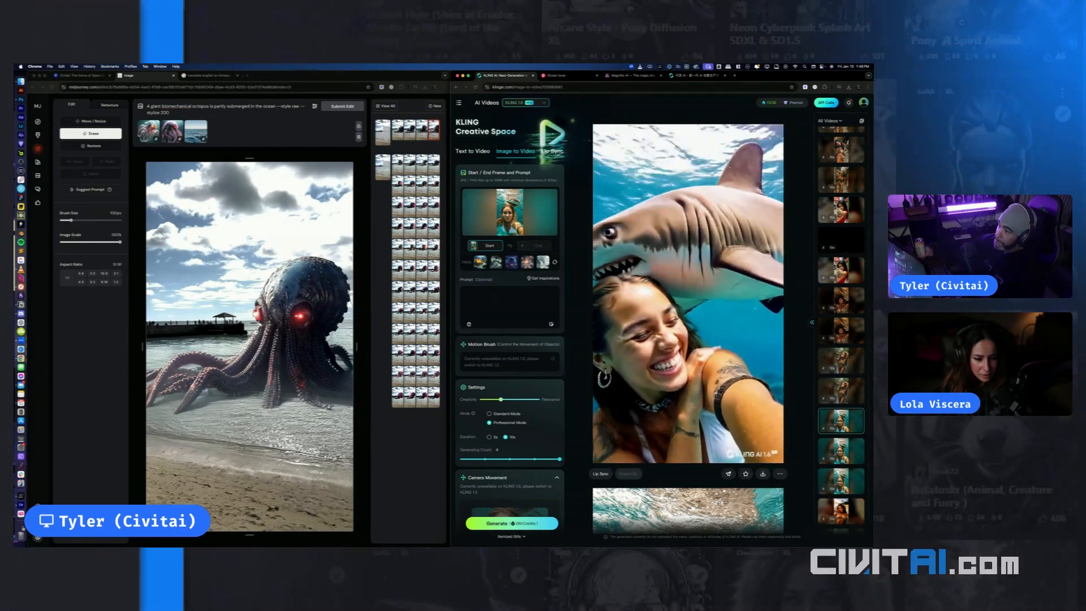
pyautogui.scroll(-5, 687, 329)
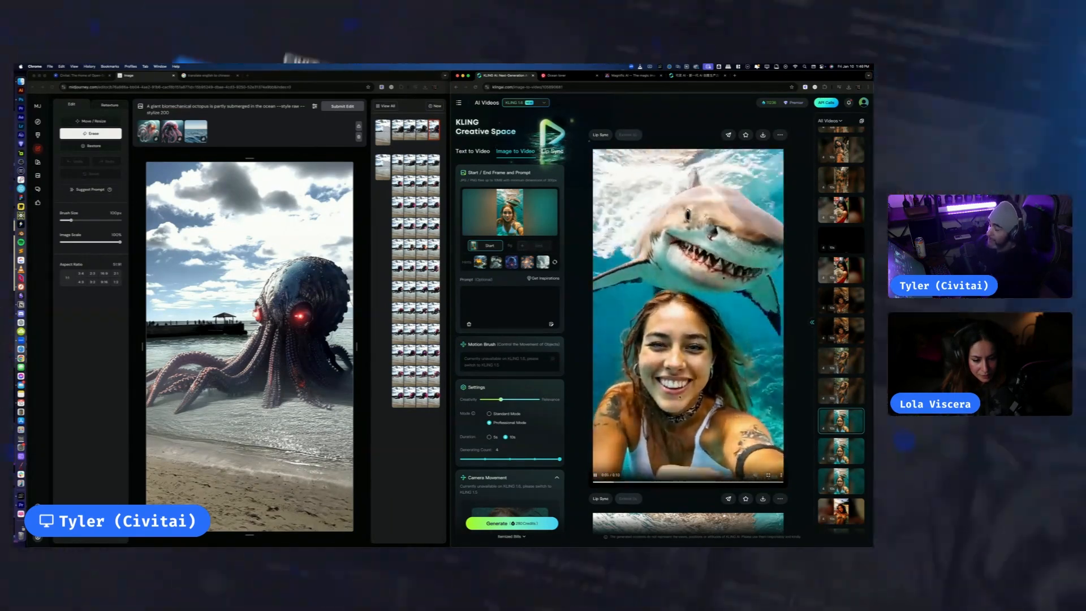
pyautogui.scroll(-5, 688, 339)
pyautogui.scroll(-2, 688, 340)
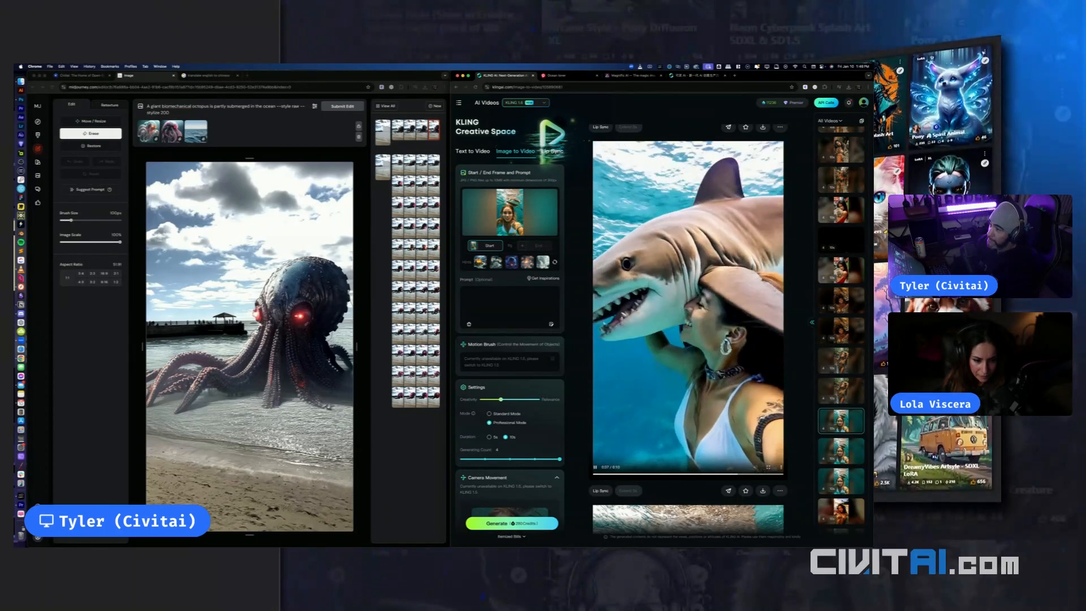
pyautogui.scroll(-3, 794, 381)
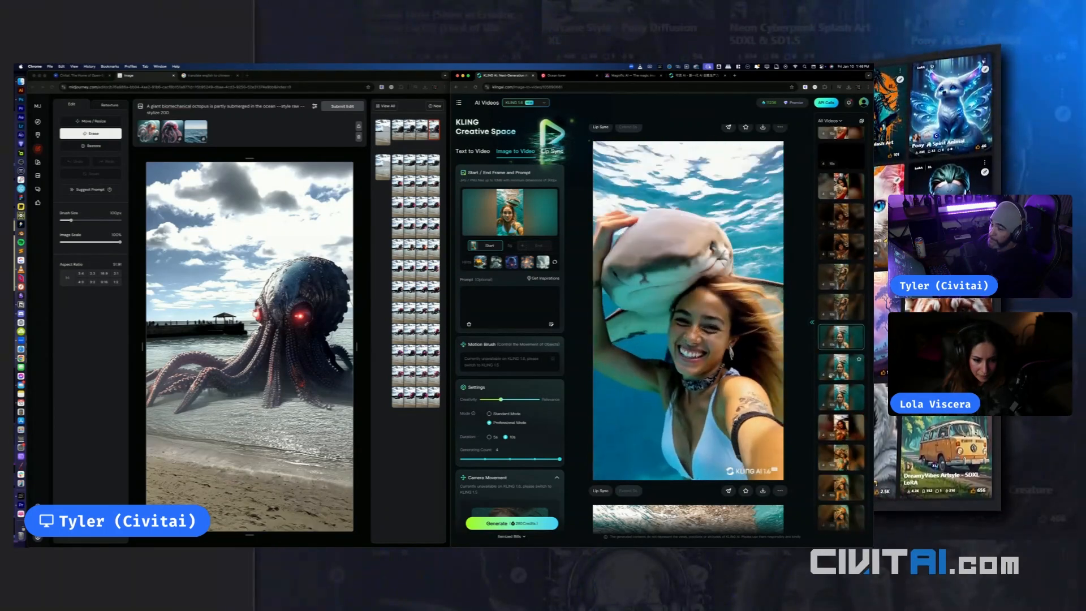
pyautogui.scroll(-2, 795, 382)
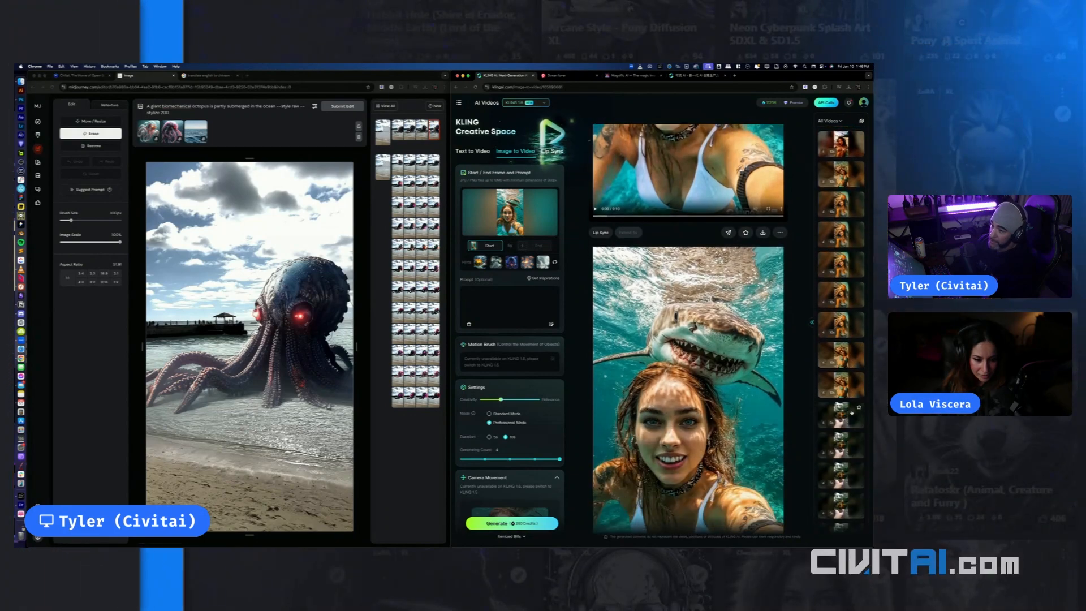
pyautogui.scroll(-2, 754, 398)
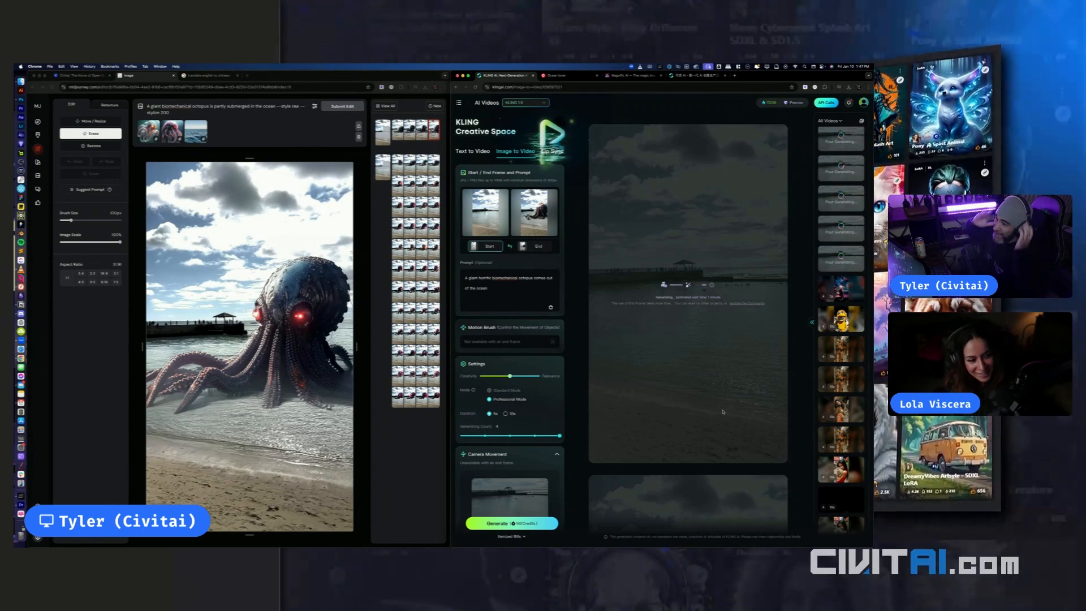
# Check the octopus videos from the "comes out of the ocean" prompt at the balanced setting and watch the finished ones
pyautogui.scroll(-3, 723, 411)
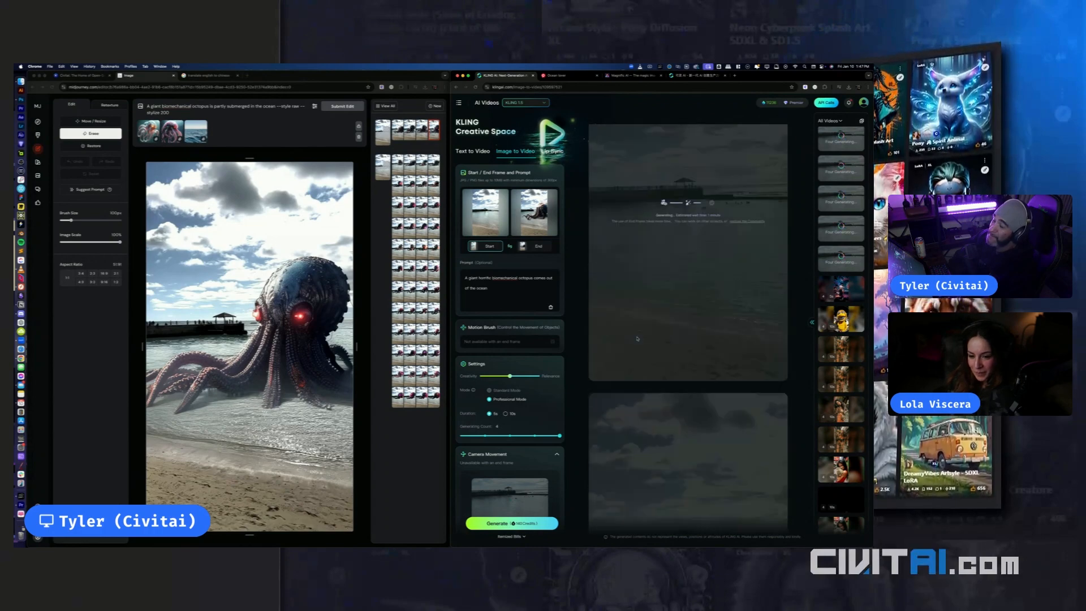
pyautogui.scroll(-3, 638, 338)
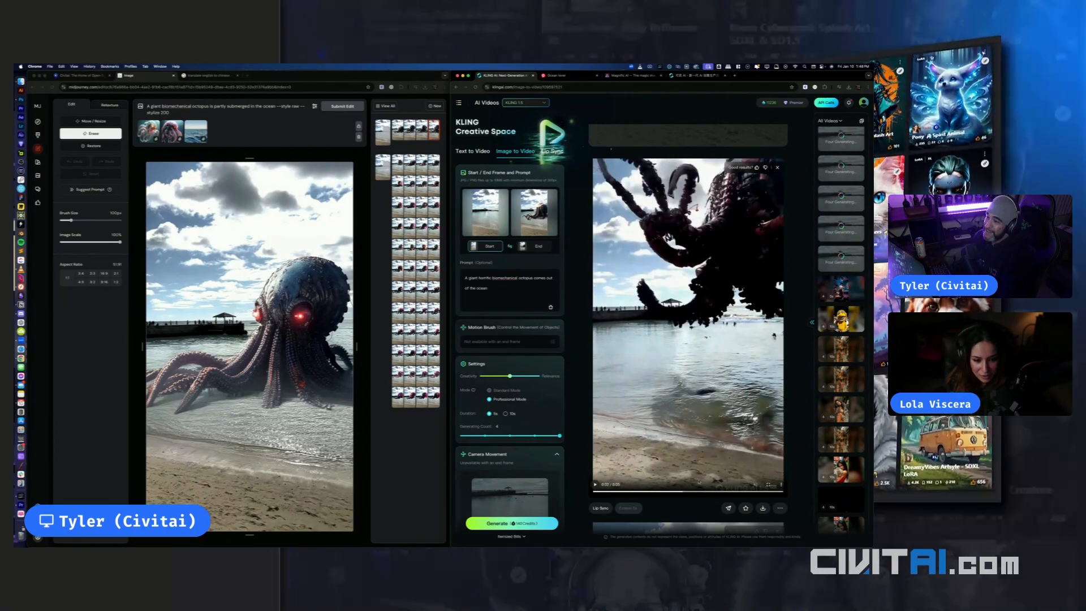
pyautogui.scroll(-6, 688, 328)
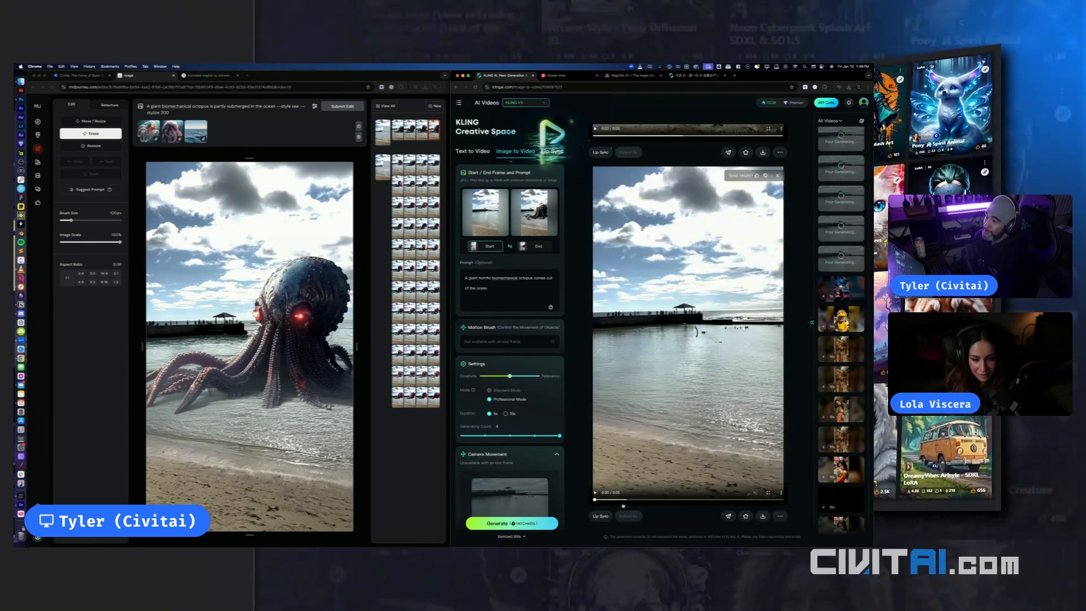
pyautogui.scroll(2, 656, 402)
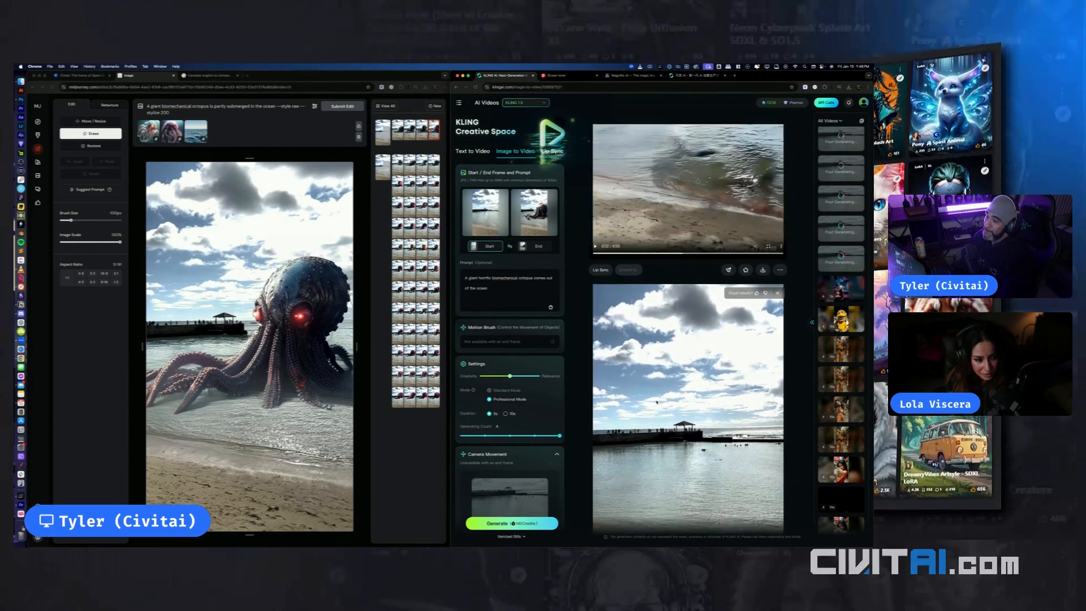
pyautogui.scroll(-2, 656, 402)
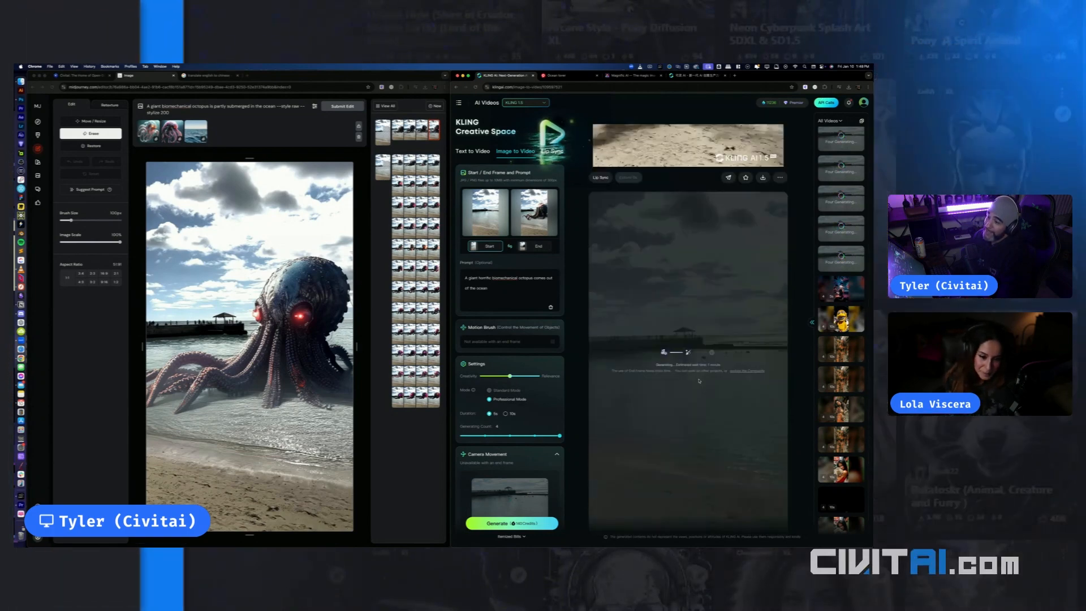
pyautogui.scroll(-1, 700, 381)
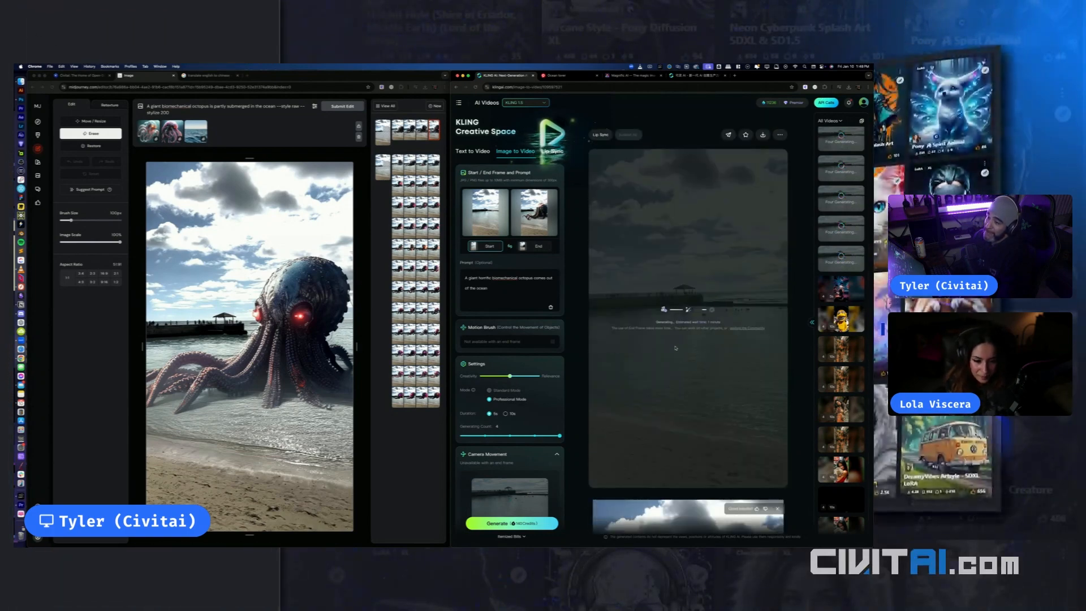
pyautogui.scroll(-7, 667, 363)
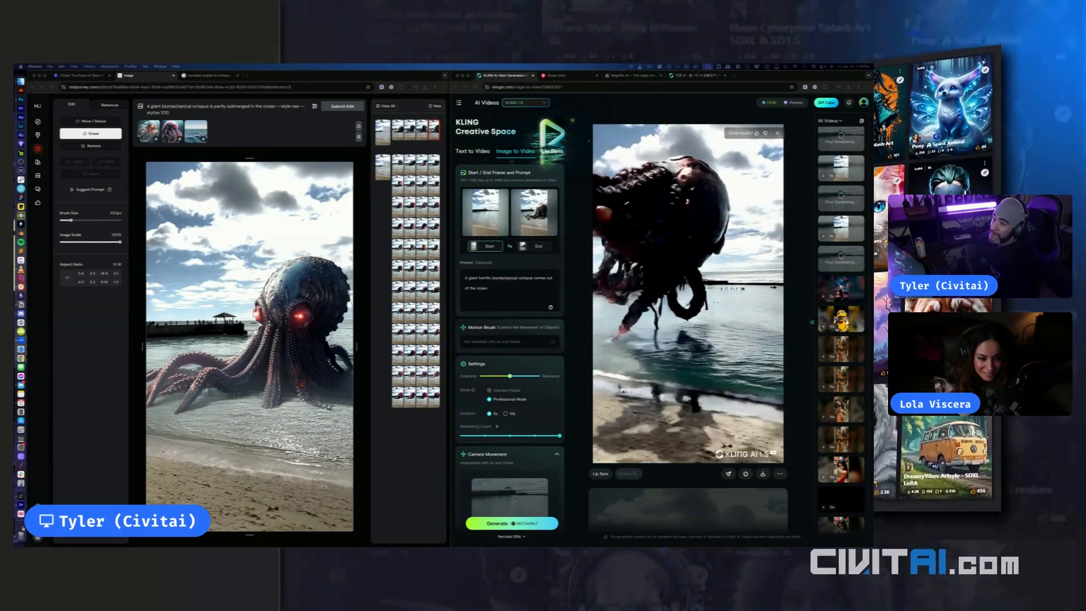
# Open the more creative generation of the "comes out of the ocean" prompt and compare its octopus videos
pyautogui.click(841, 227)
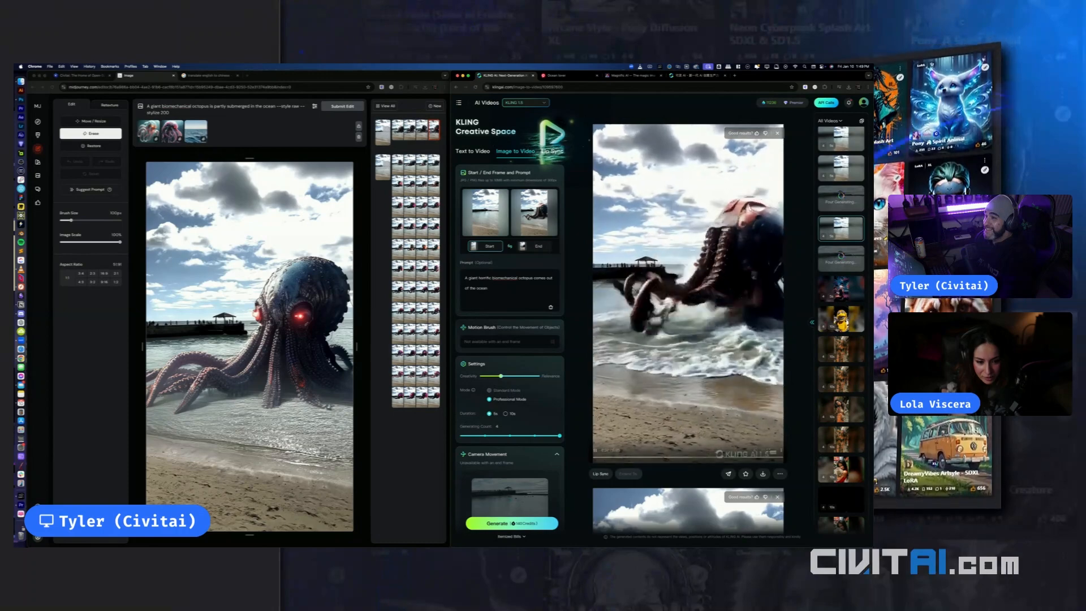
pyautogui.scroll(-5, 786, 339)
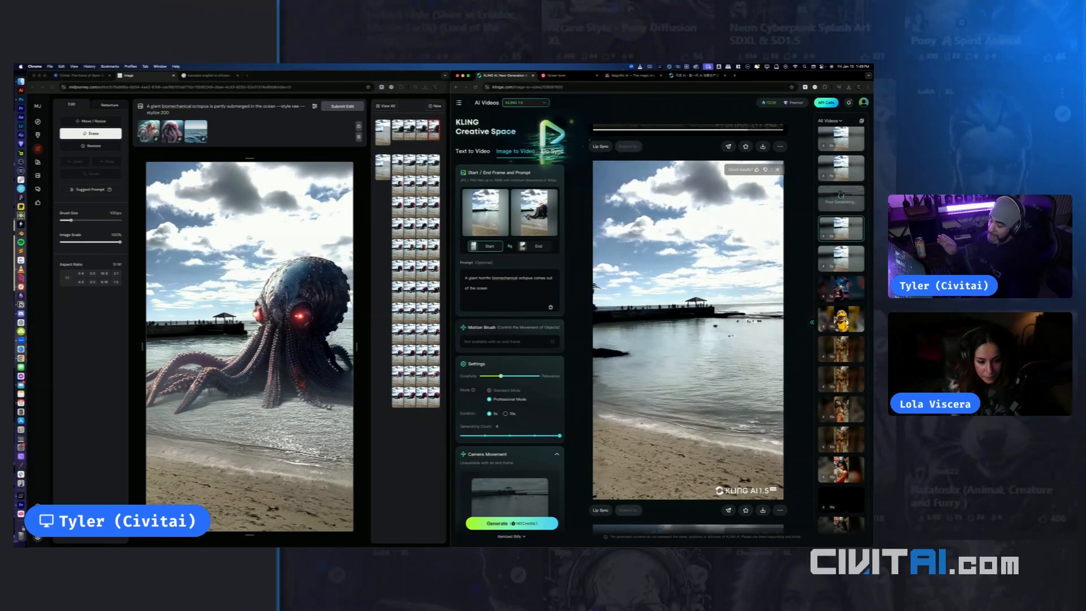
pyautogui.scroll(-5, 688, 328)
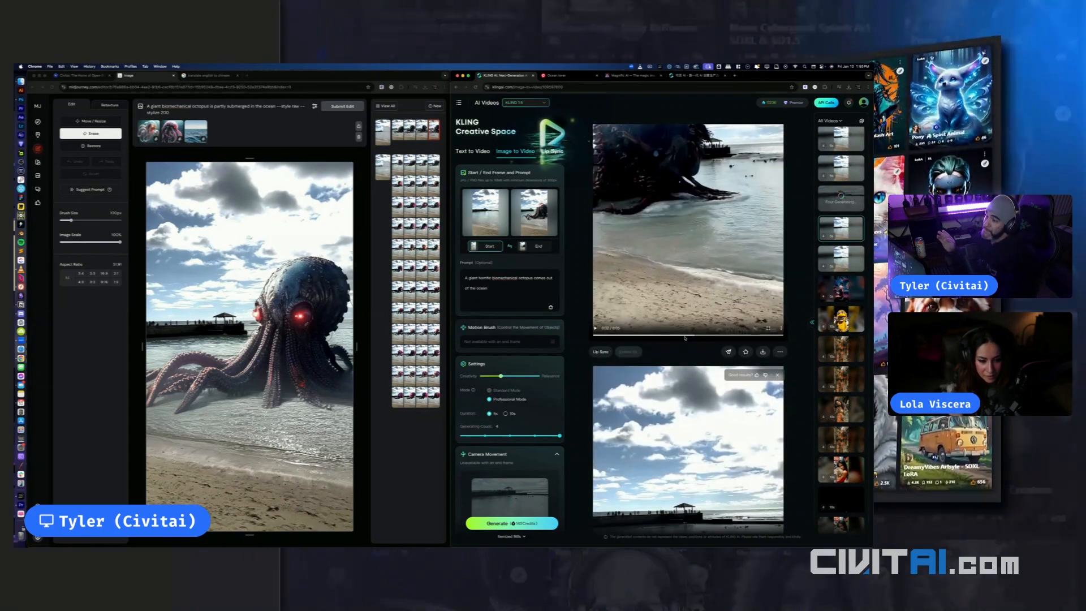
pyautogui.scroll(-5, 687, 328)
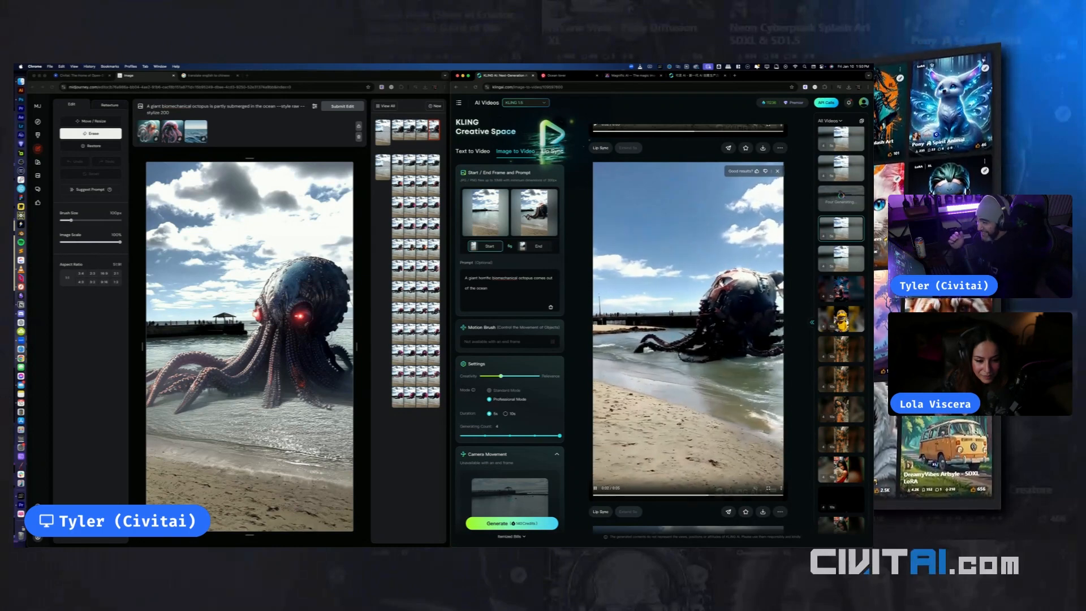
pyautogui.scroll(5, 688, 334)
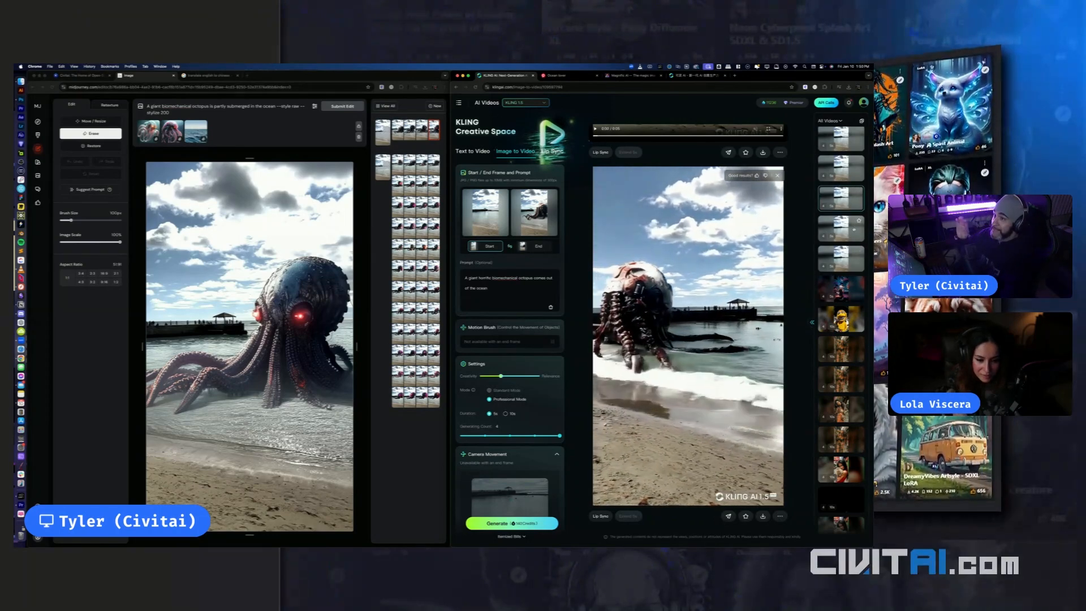
# Review the octopus videos generated from the "emerges out of the ocean" prompt at the more creative setting
pyautogui.click(841, 199)
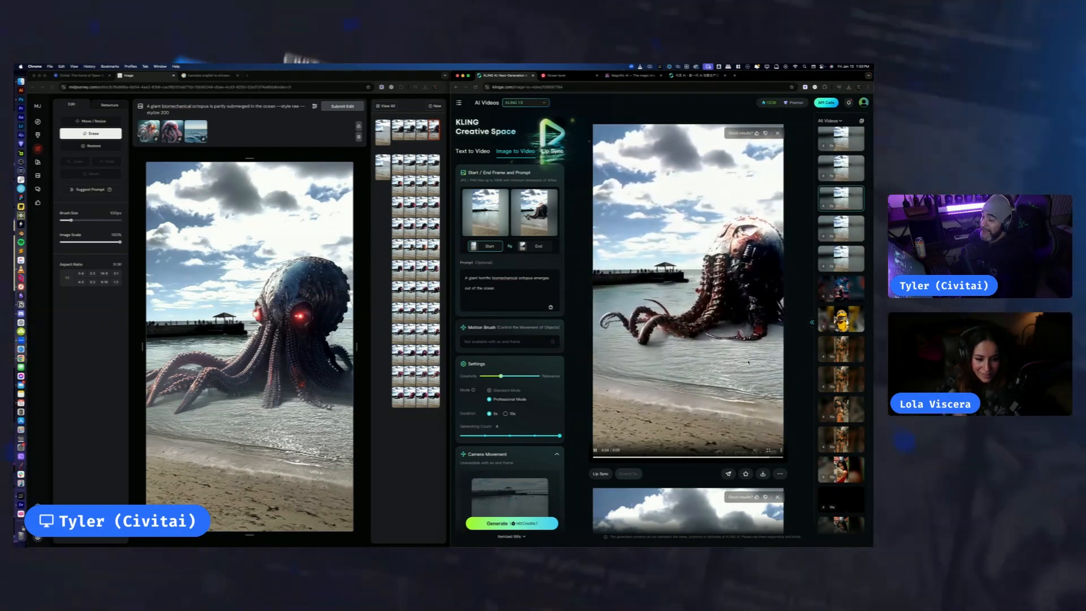
pyautogui.scroll(1, 688, 305)
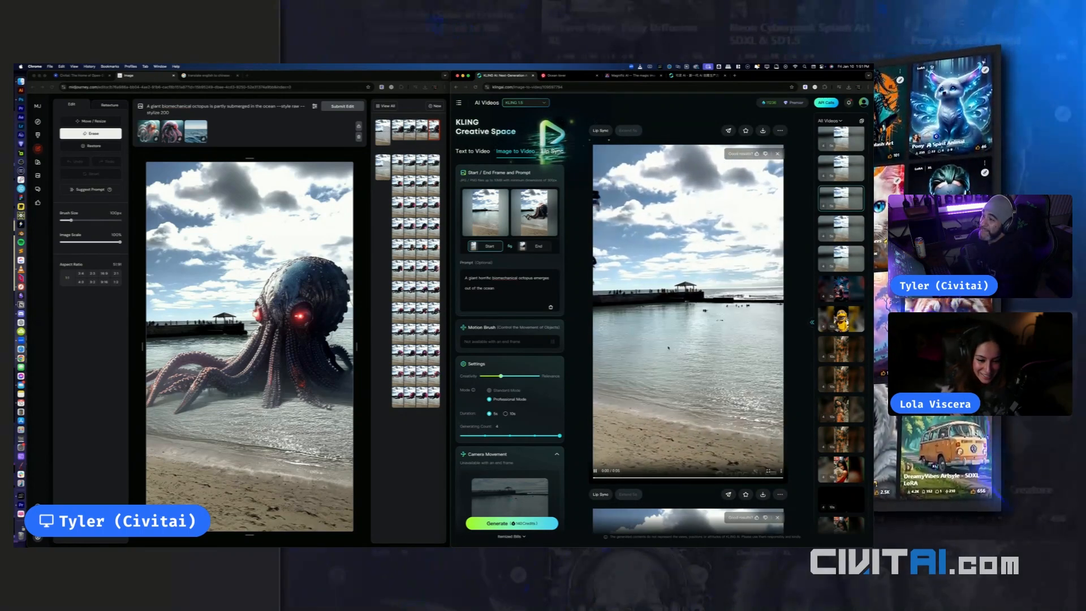
pyautogui.scroll(1, 687, 328)
pyautogui.scroll(-1, 687, 339)
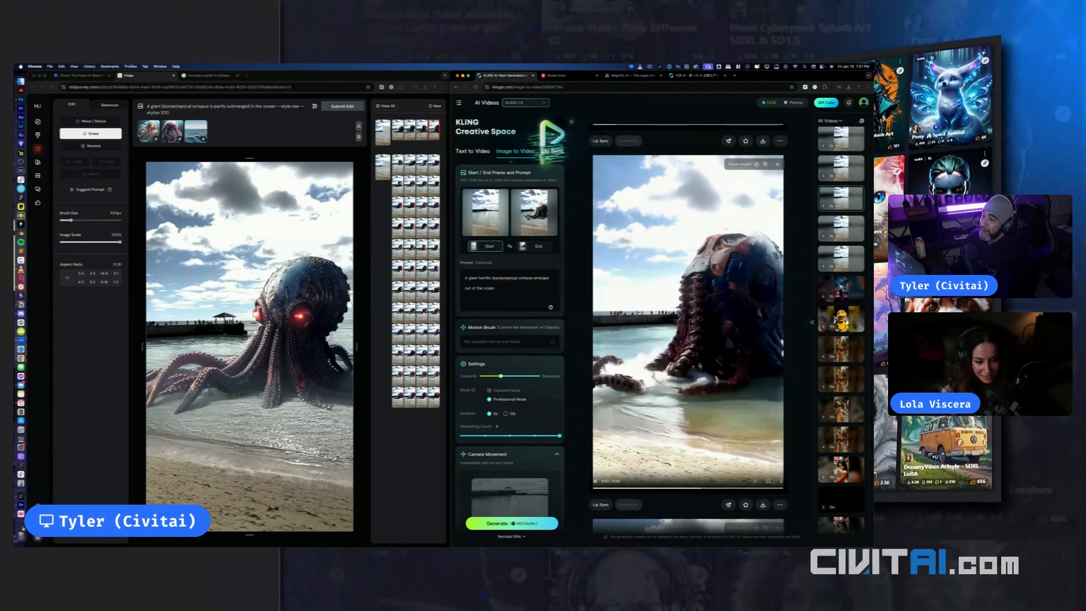
pyautogui.scroll(-10, 688, 328)
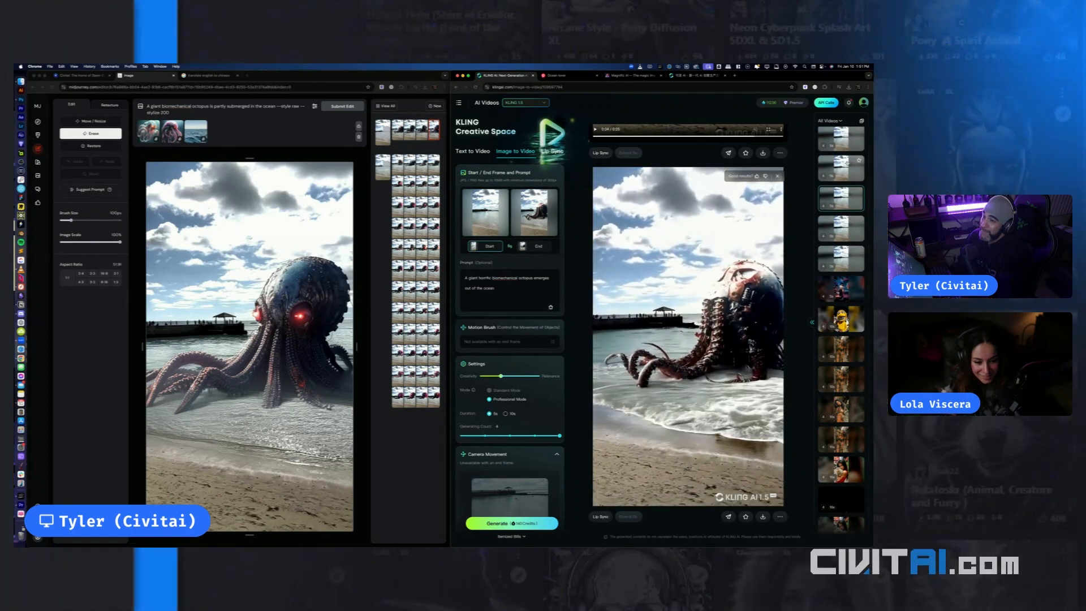
pyautogui.scroll(5, 688, 328)
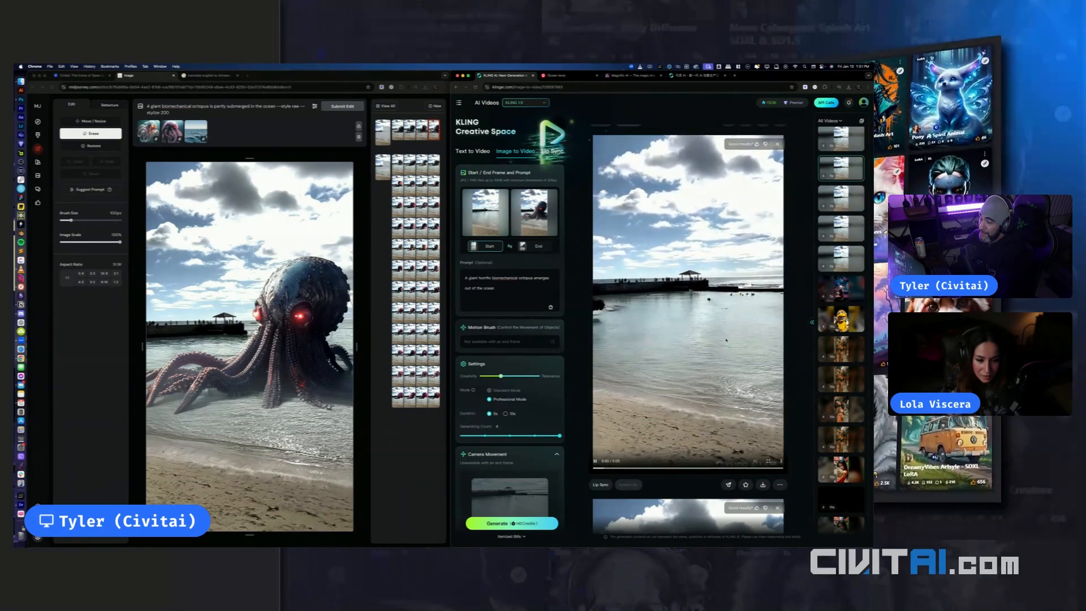
pyautogui.scroll(1, 727, 340)
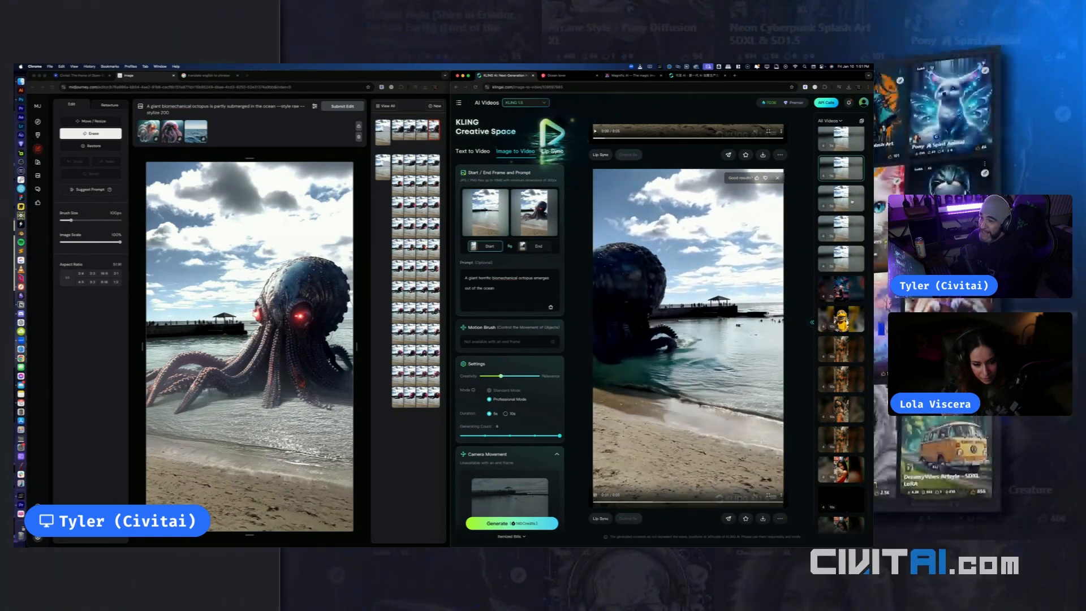
# Compare the octopus videos from the "emerges out of the ocean" prompt at the balanced and more creative settings
pyautogui.click(843, 146)
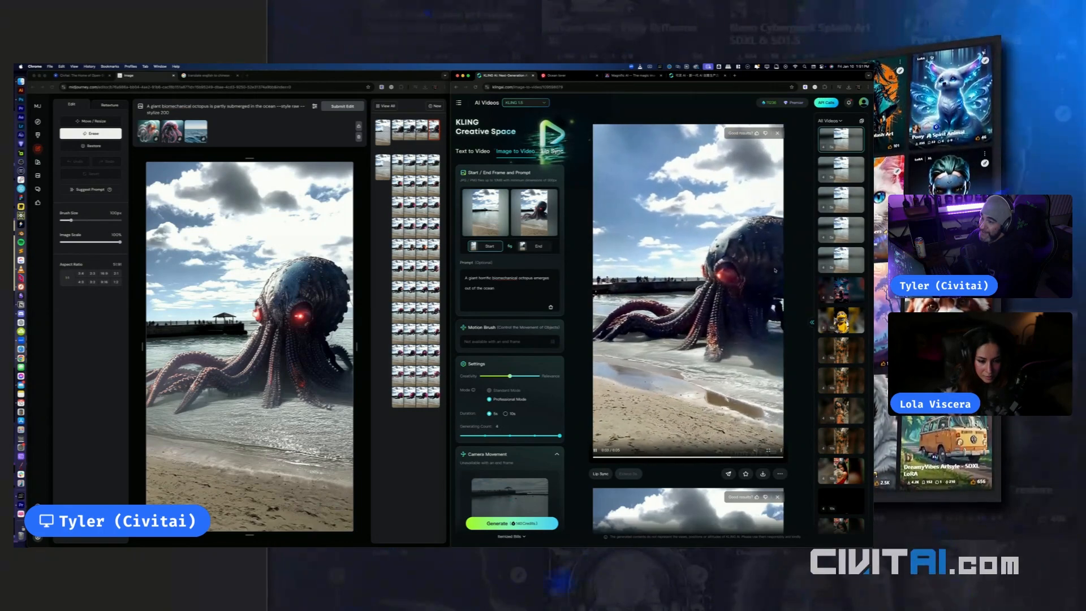
pyautogui.scroll(-3, 736, 270)
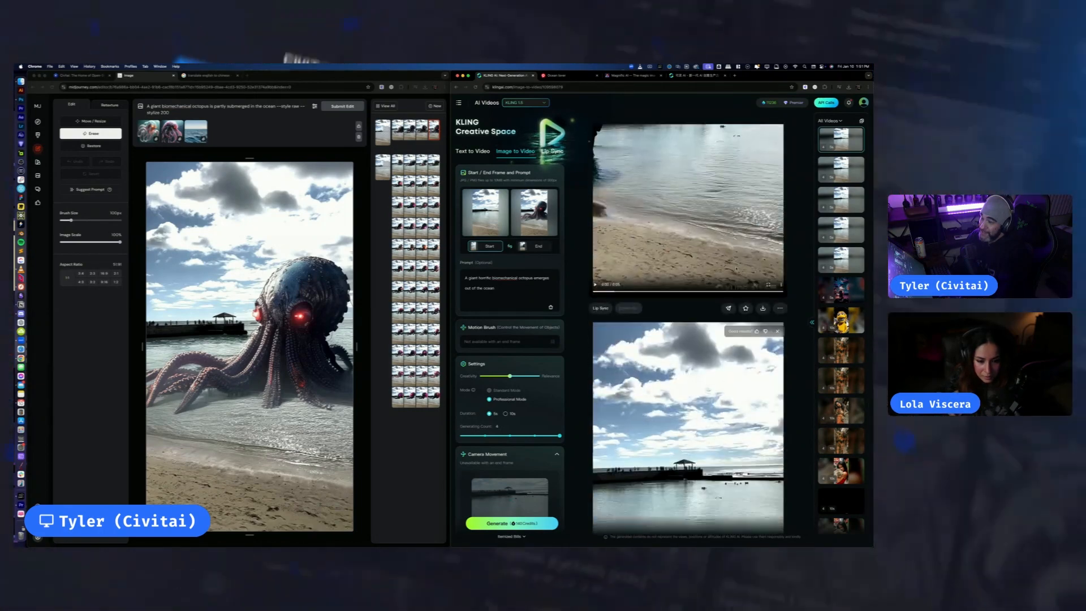
pyautogui.scroll(-3, 736, 270)
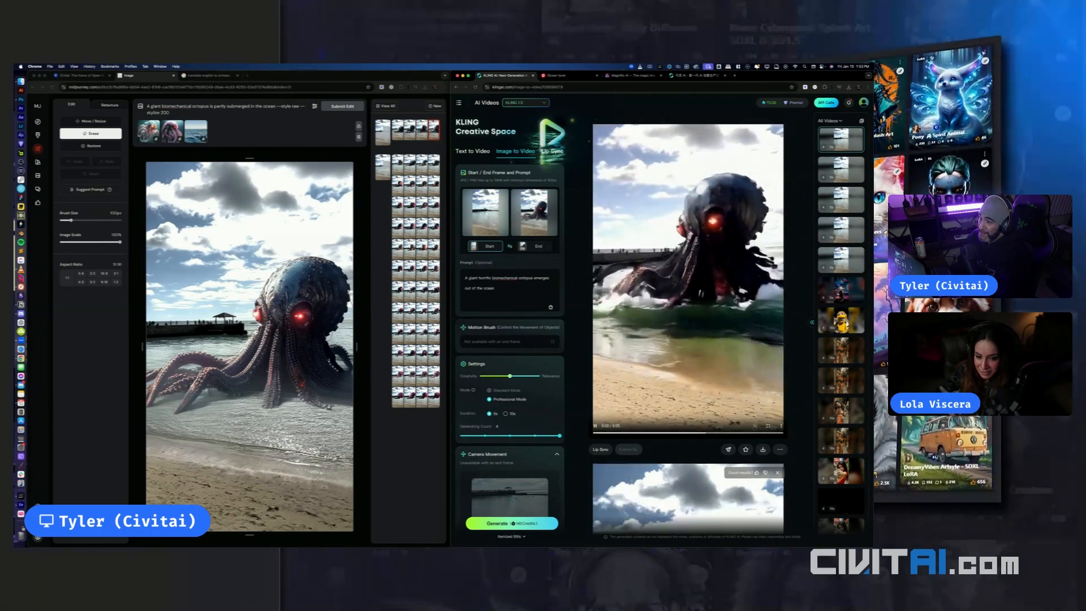
pyautogui.scroll(-3, 688, 294)
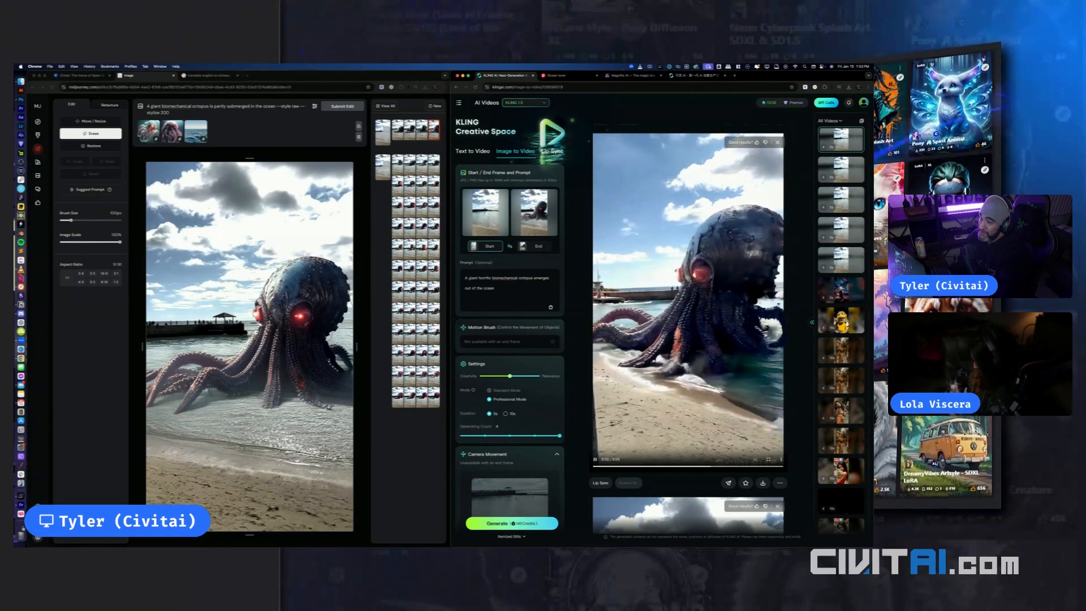
pyautogui.scroll(-5, 703, 281)
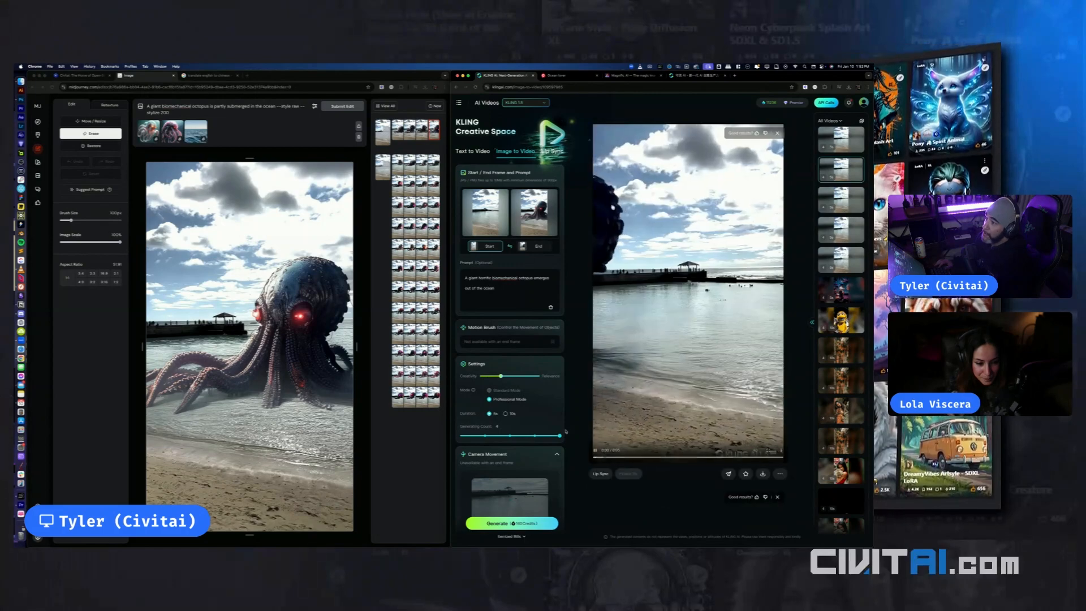
pyautogui.scroll(-1, 688, 316)
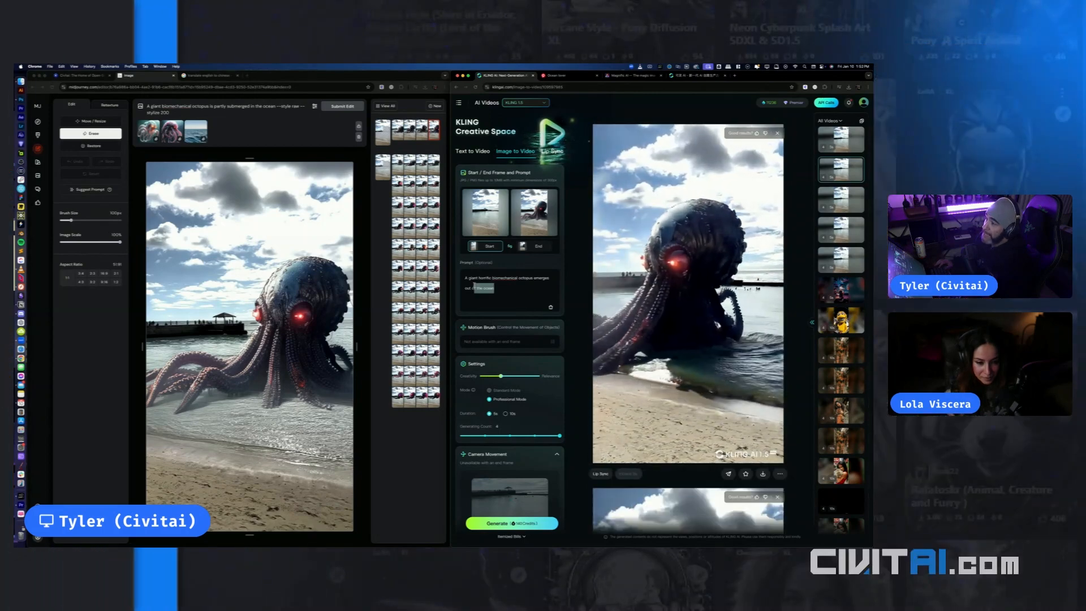
# Rewrite the prompt as "A giant horrific octopus rises from the bottom of the ocean" and generate the videos
pyautogui.moveTo(490, 278); pyautogui.dragTo(495, 288)
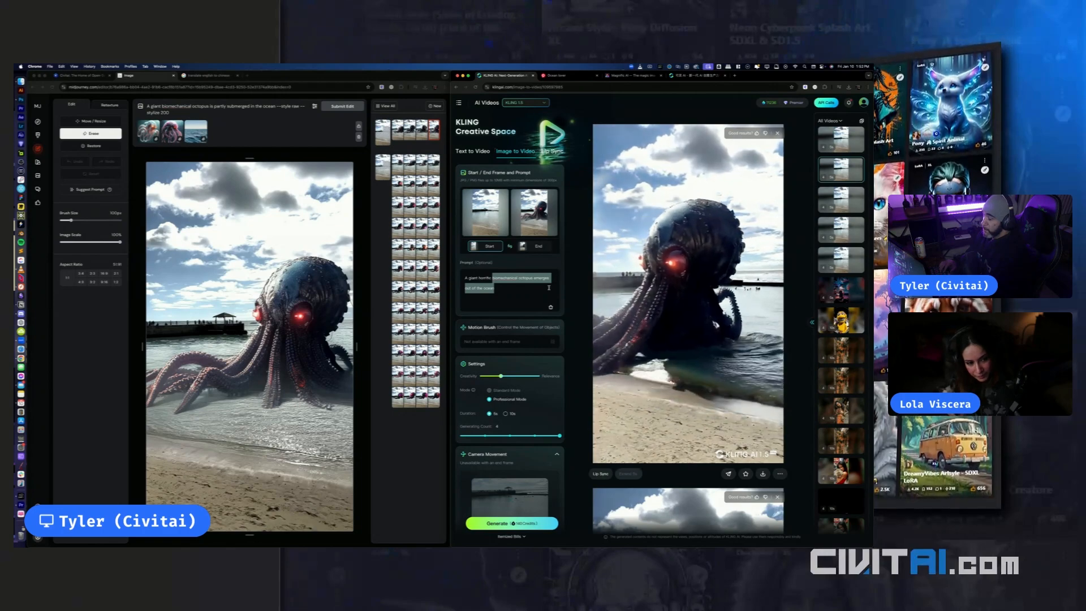
pyautogui.write('octopus')
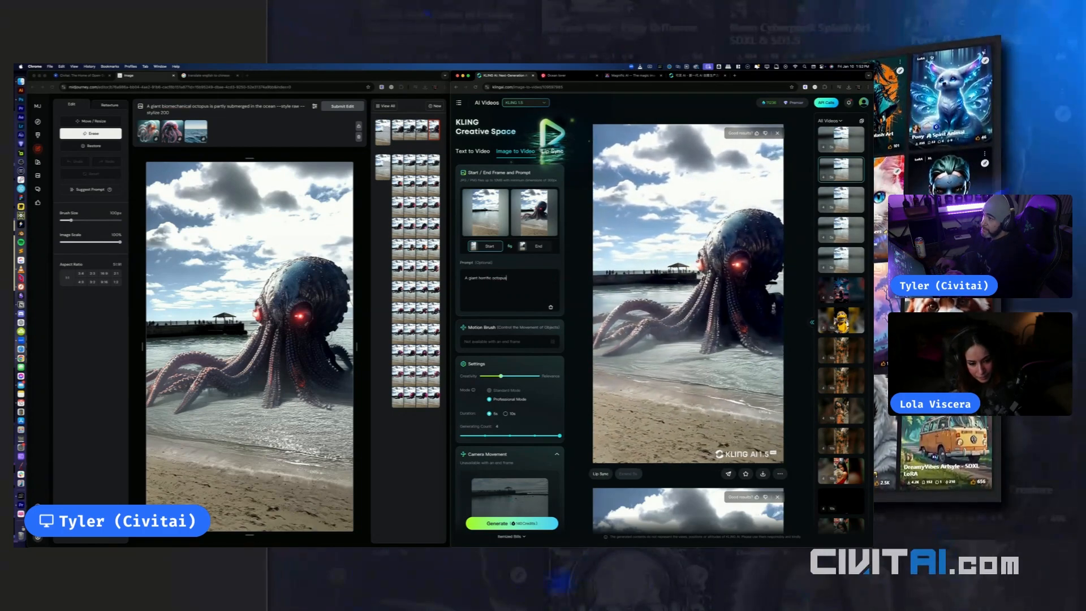
pyautogui.write(' ri')
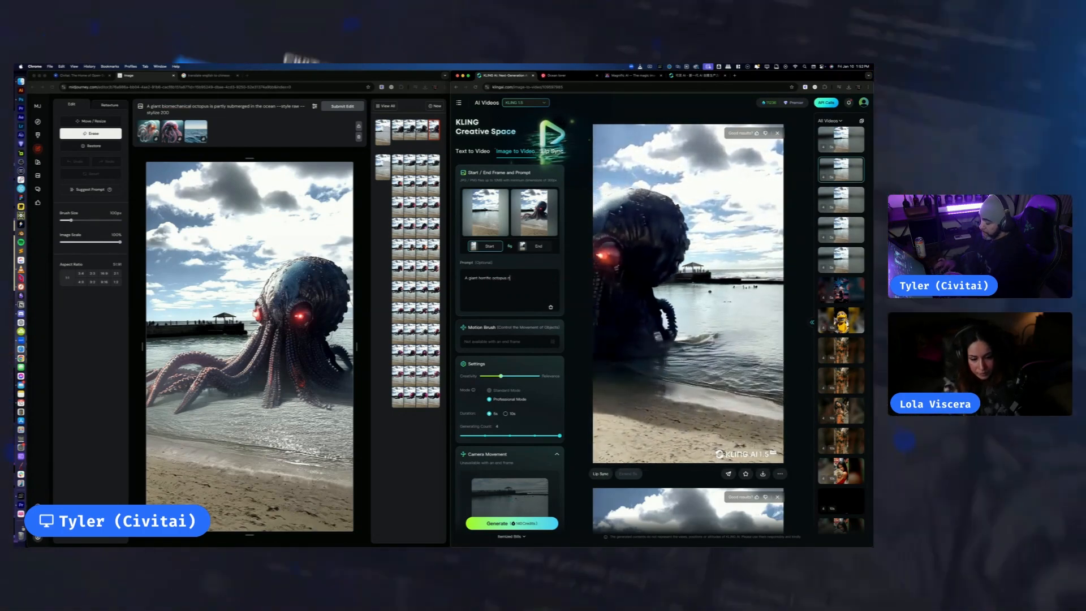
pyautogui.write('ses from the bottom of the ocean')
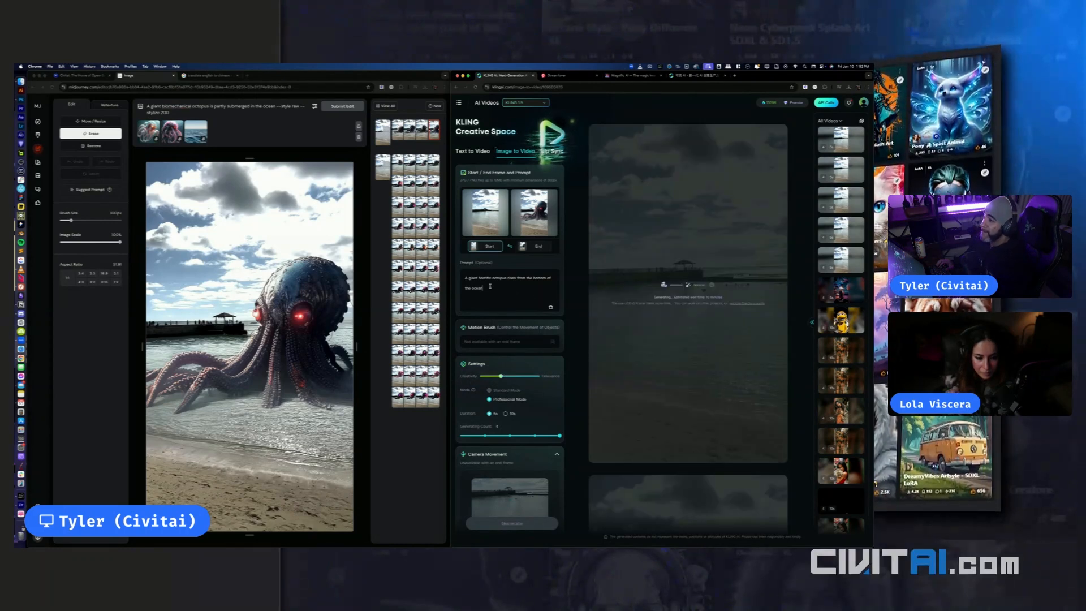
# Change the prompt's ending to "depths of the ocean" and generate another batch of videos
pyautogui.moveTo(490, 285); pyautogui.dragTo(533, 277)
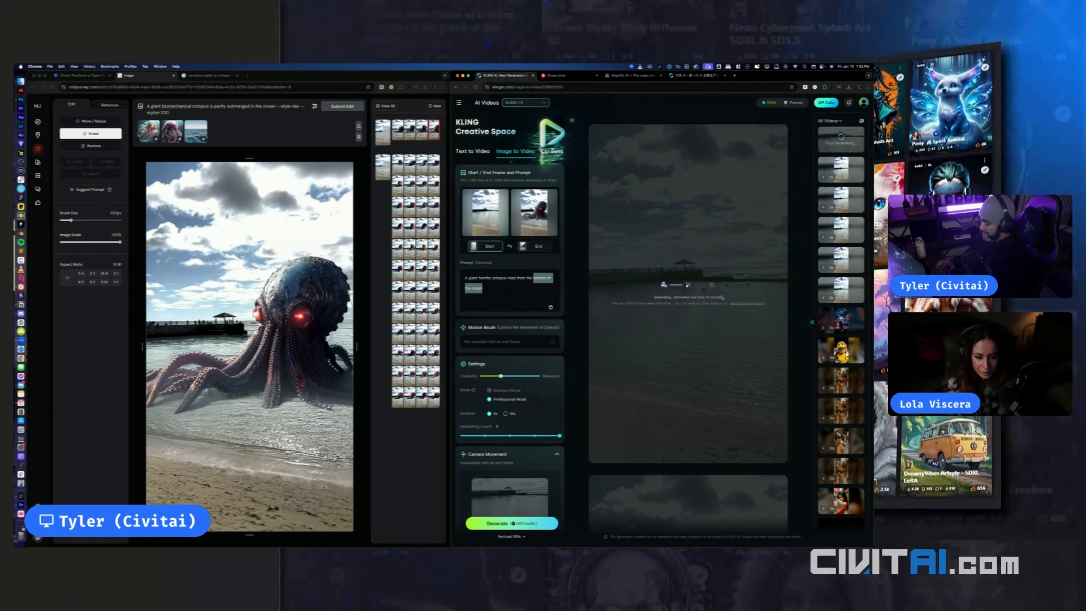
pyautogui.write('depths of')
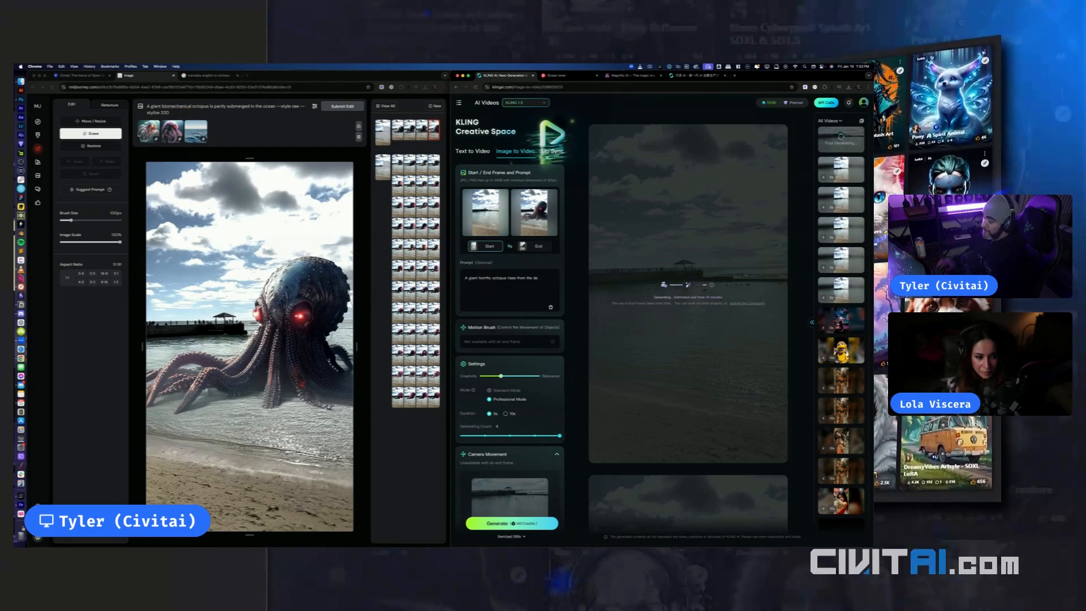
pyautogui.write(' the ocean')
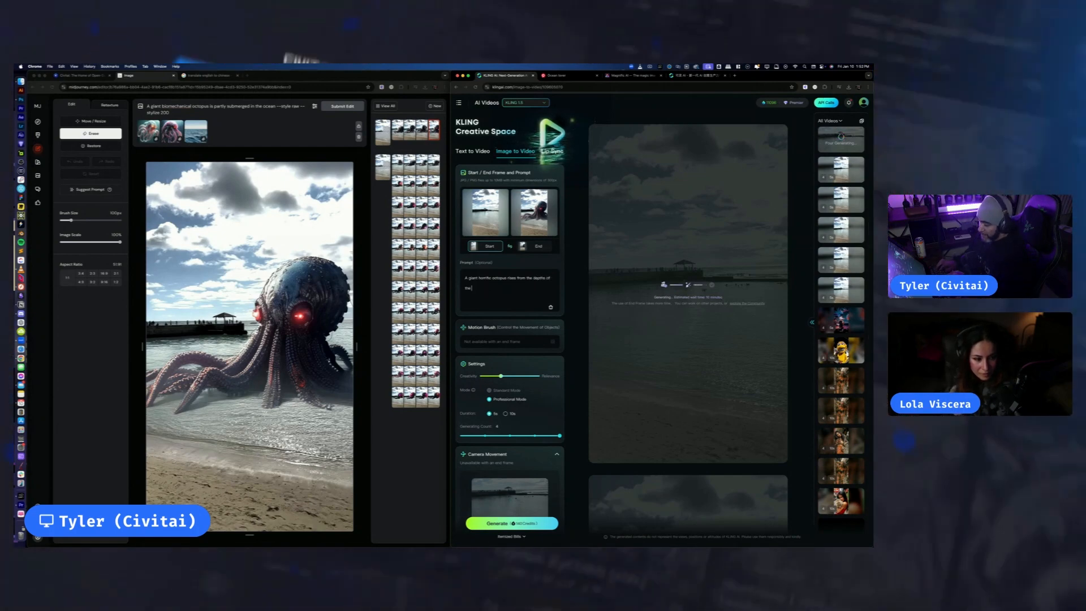
pyautogui.press('BackSpace')
pyautogui.press('BackSpace')
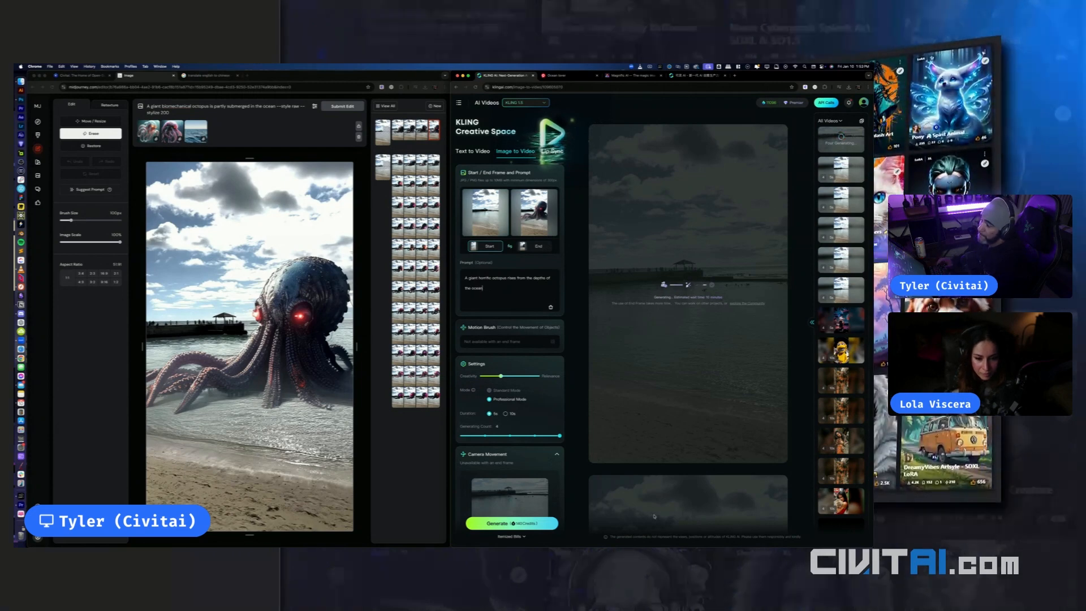
pyautogui.click(521, 524)
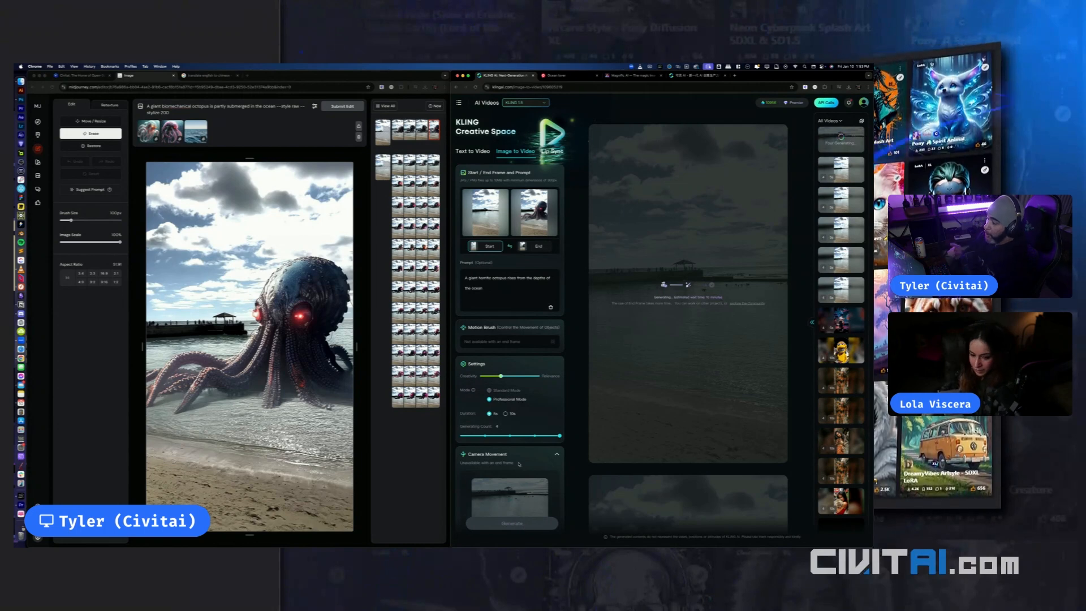
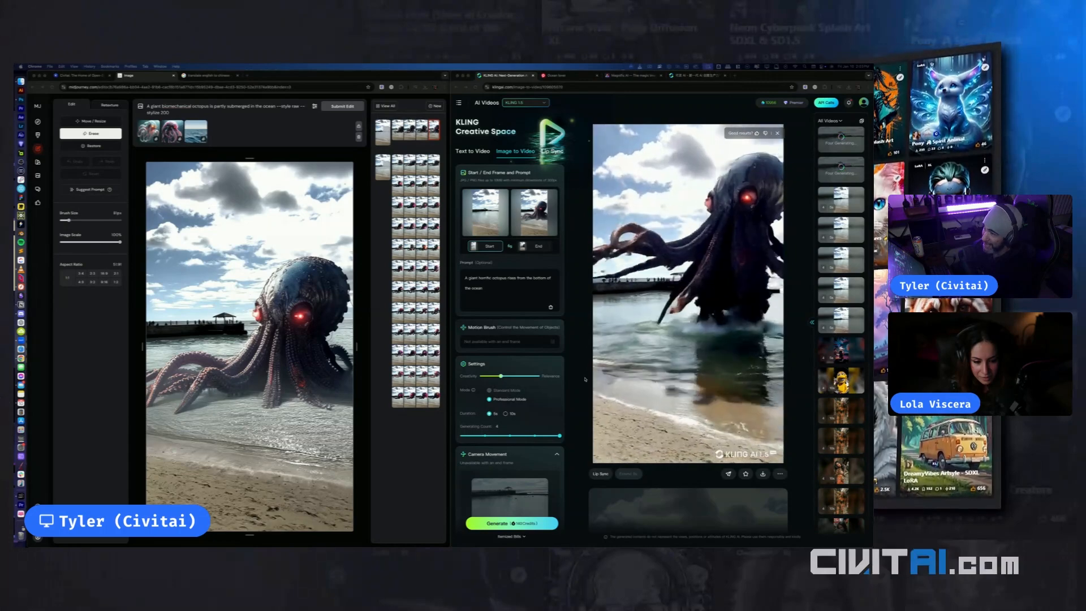
# Play the finished octopus videos from the "rises from the bottom of the ocean" prompt
pyautogui.scroll(-5, 656, 272)
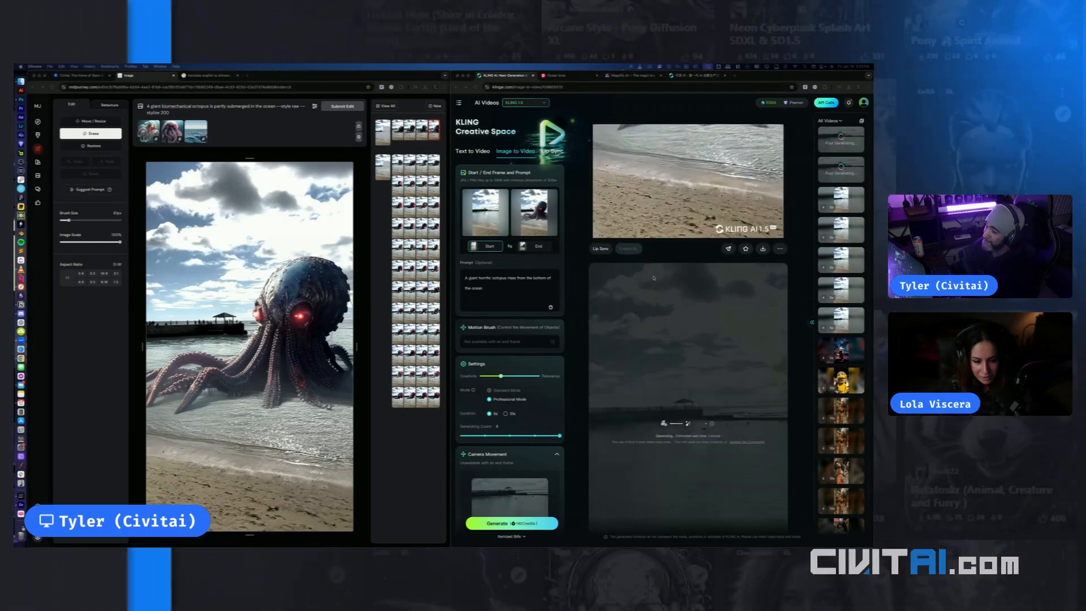
pyautogui.scroll(-5, 653, 277)
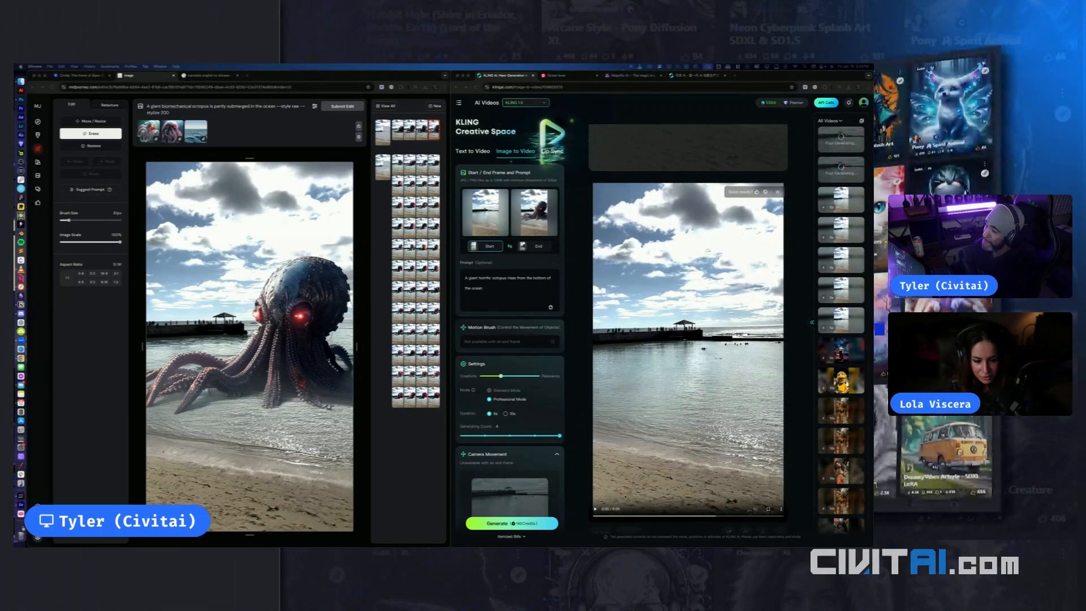
pyautogui.click(598, 511)
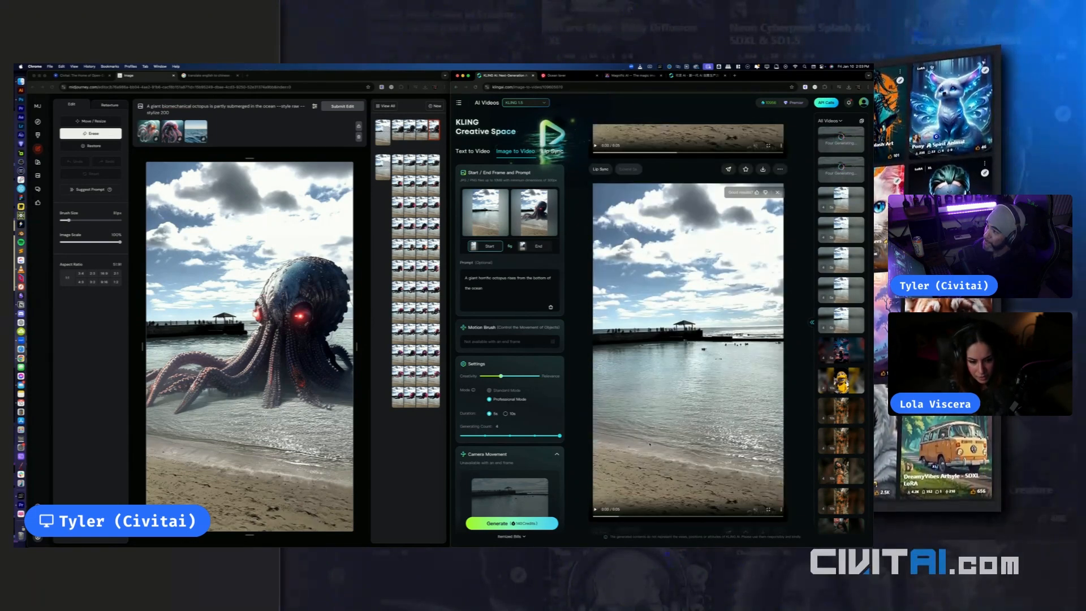
pyautogui.scroll(-1, 688, 323)
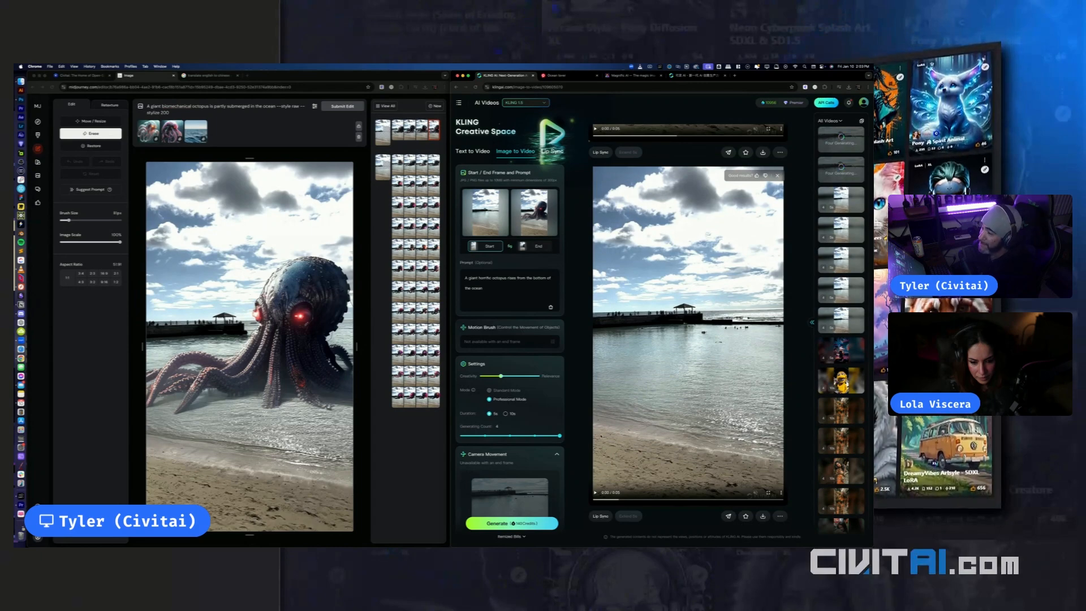
pyautogui.click(597, 492)
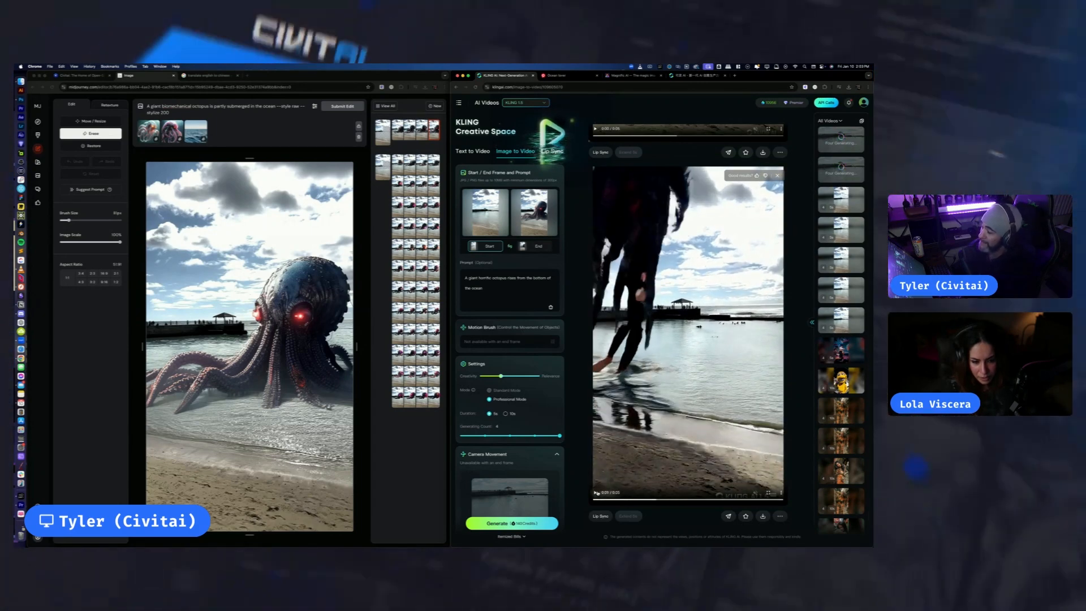
pyautogui.scroll(3, 597, 492)
pyautogui.scroll(-3, 597, 492)
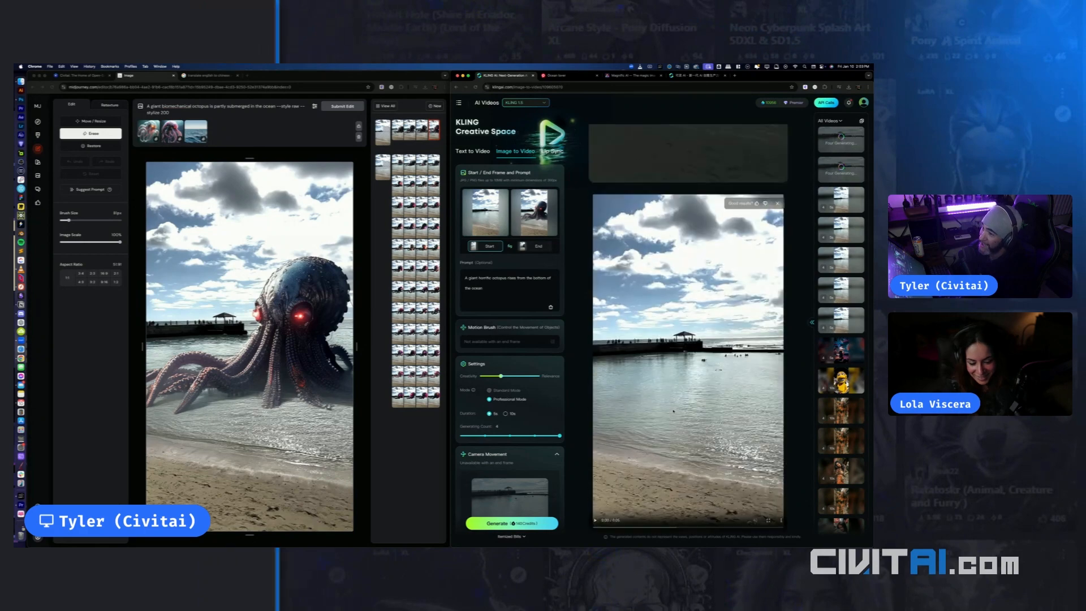
# Scrub through one "bottom of the ocean" video and inspect it in the enlarged preview
pyautogui.click(596, 473)
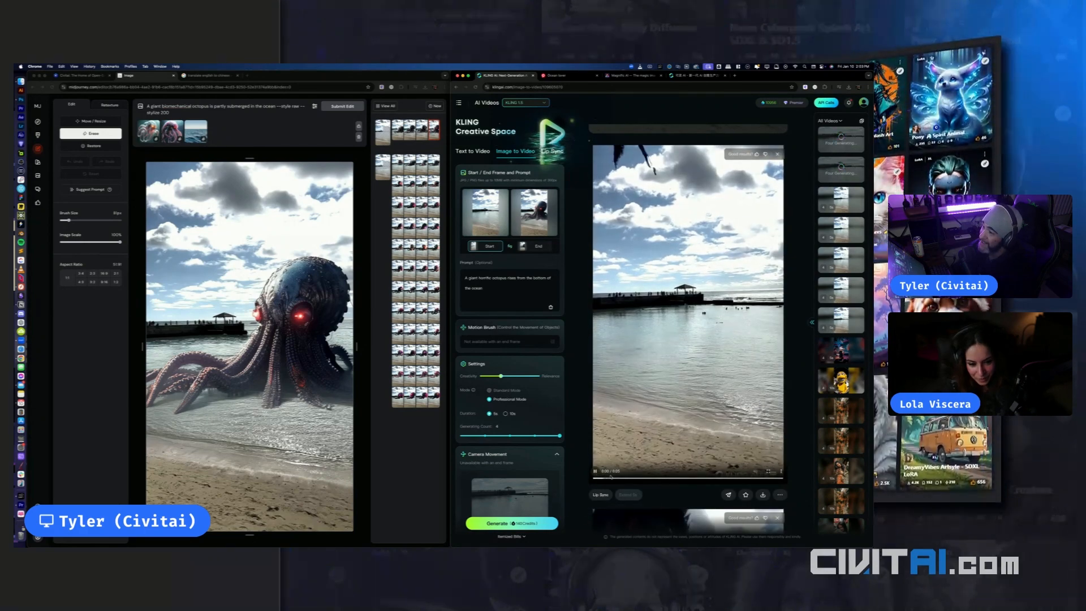
pyautogui.click(645, 478)
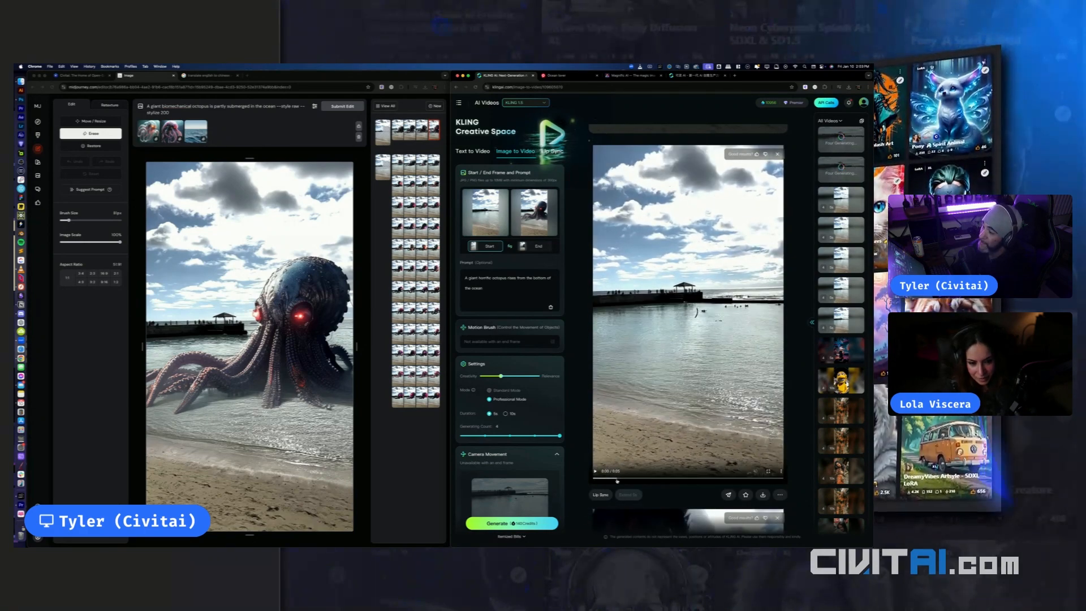
pyautogui.click(617, 479)
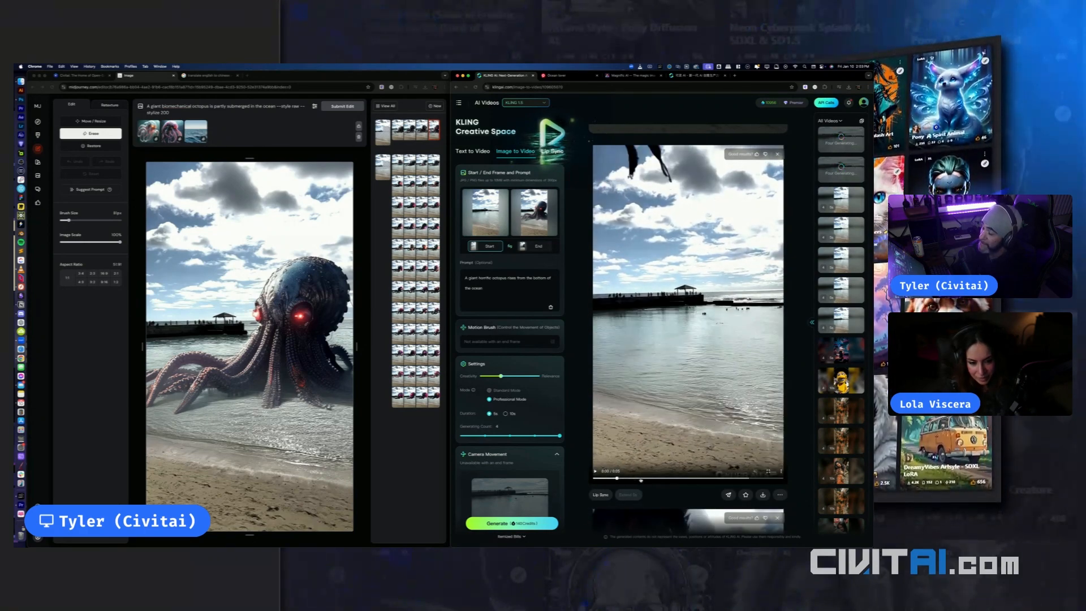
pyautogui.click(667, 339)
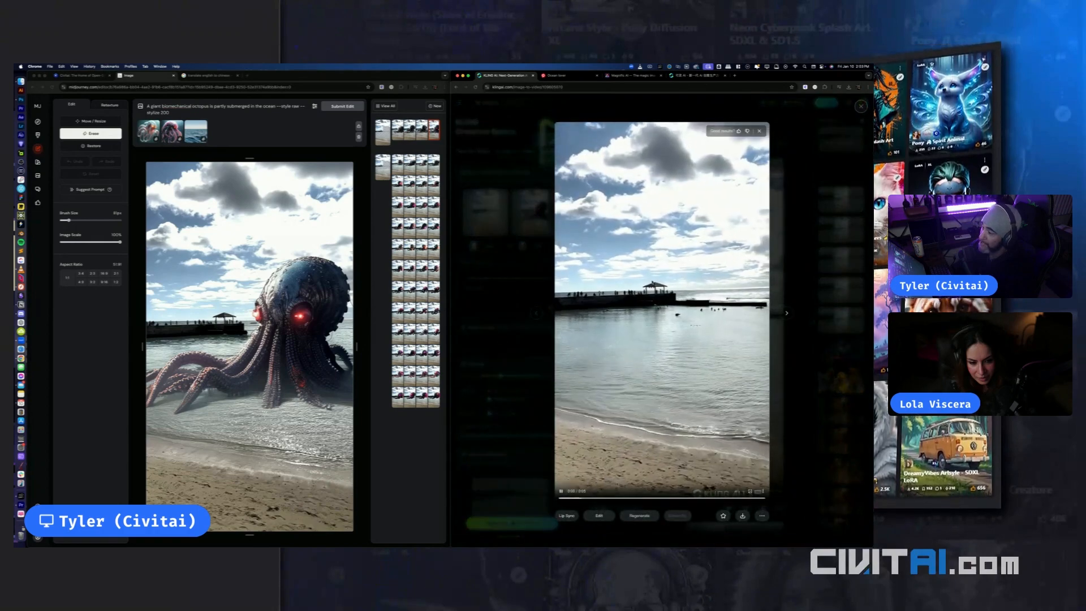
pyautogui.click(824, 164)
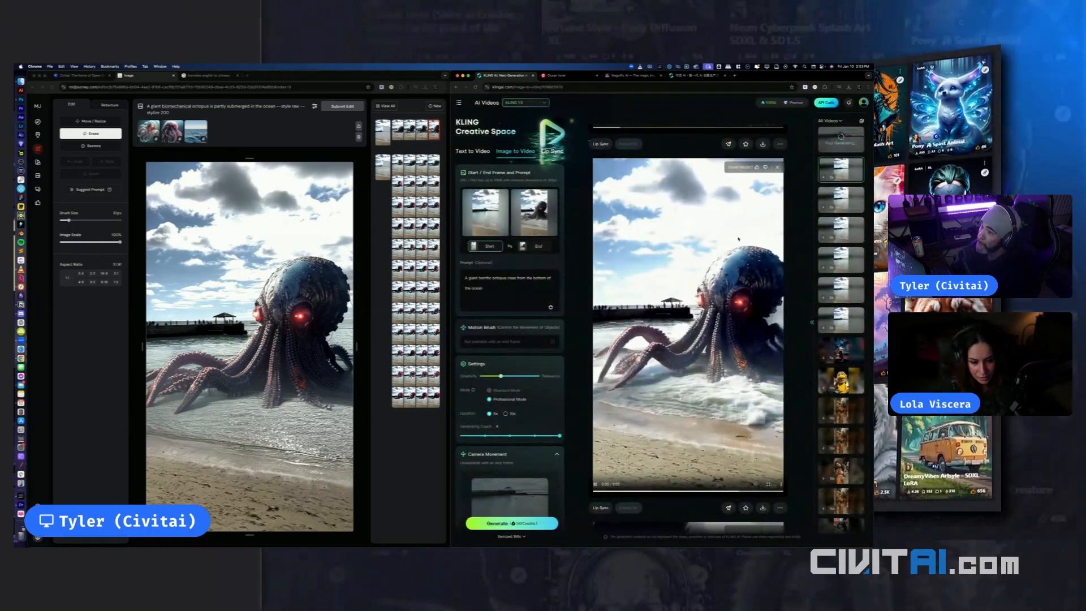
# Watch the remaining videos of the completed "bottom of the ocean" generation
pyautogui.scroll(5, 738, 240)
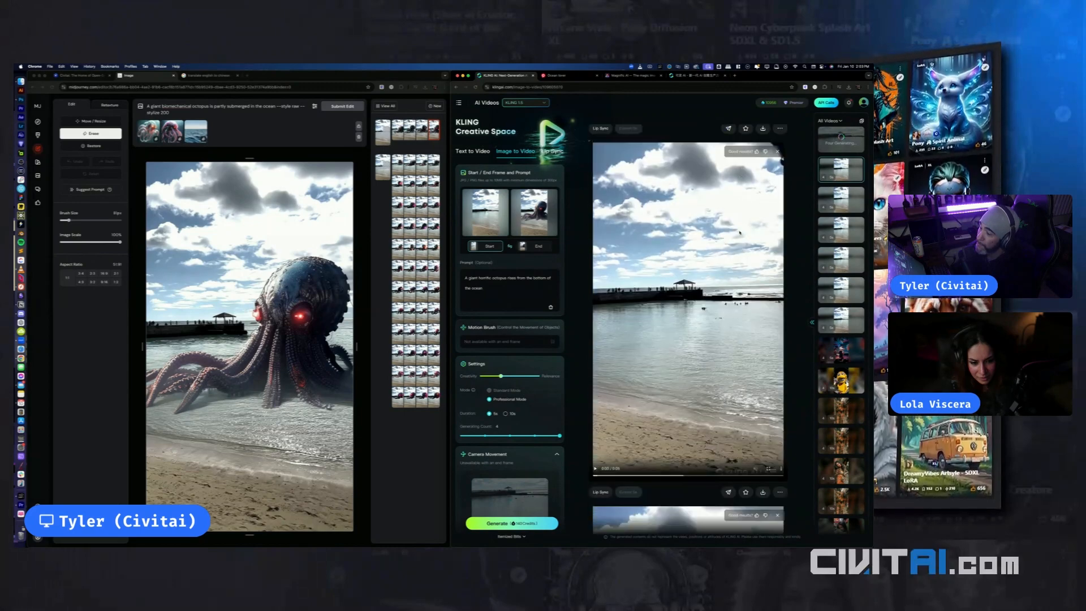
pyautogui.scroll(-1, 740, 233)
pyautogui.click(595, 429)
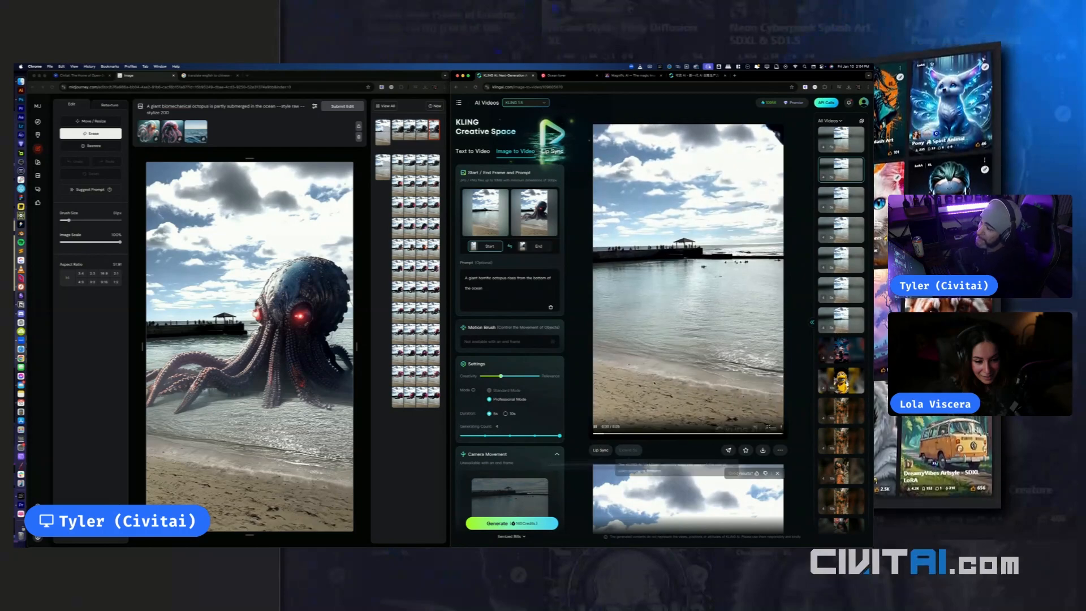
pyautogui.scroll(-5, 688, 328)
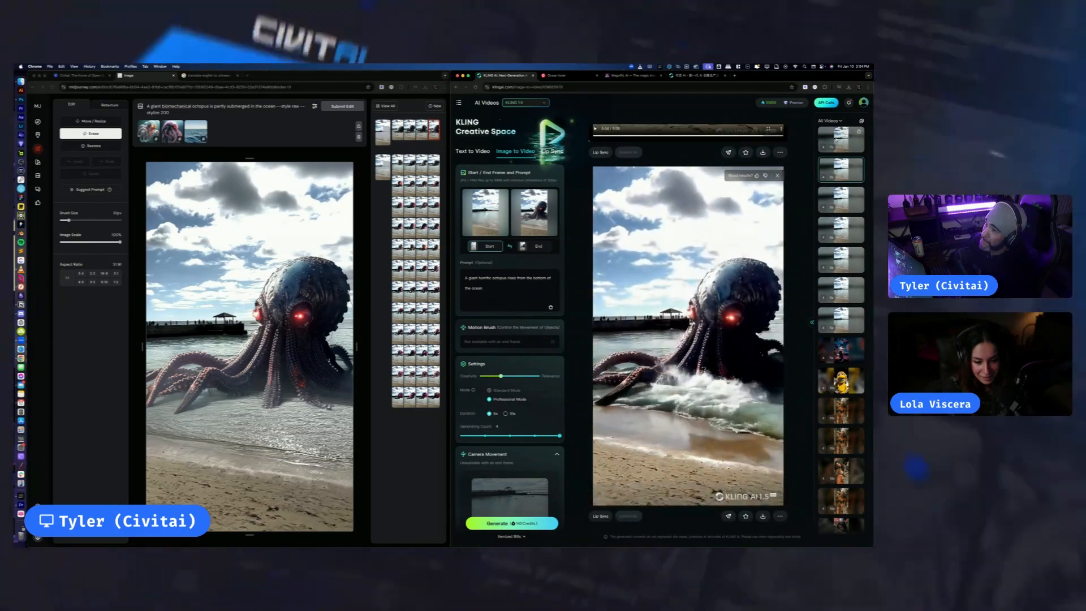
# Open the "rises from the depths of the ocean" generation and compare its octopus videos
pyautogui.click(841, 139)
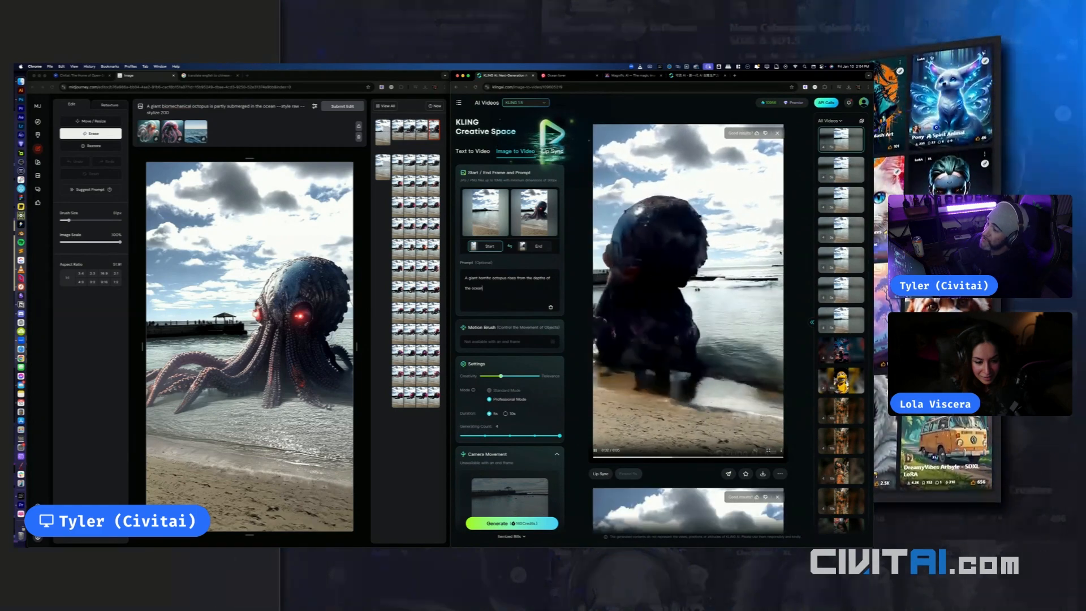
pyautogui.scroll(-5, 723, 318)
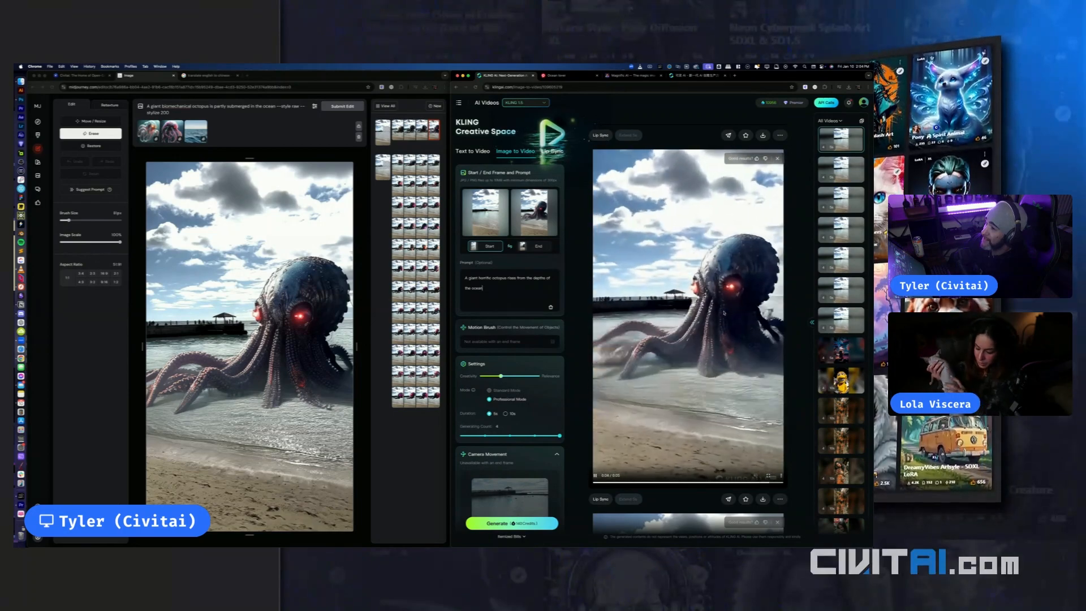
pyautogui.scroll(3, 688, 328)
pyautogui.scroll(-3, 688, 328)
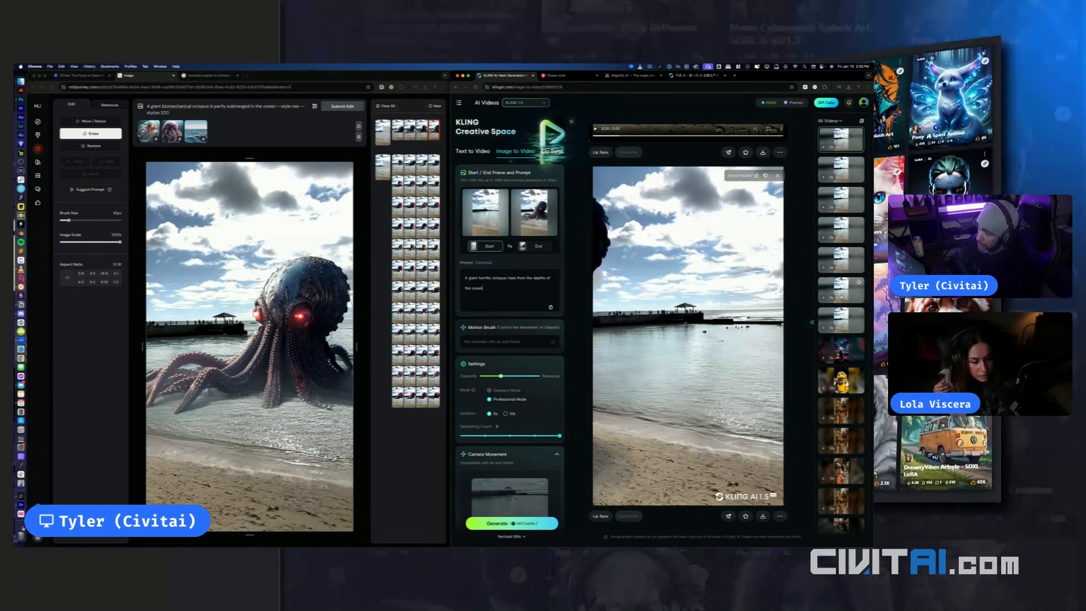
# Revisit the "comes out of the ocean" generations at the more creative and balanced settings for comparison
pyautogui.scroll(-3, 809, 291)
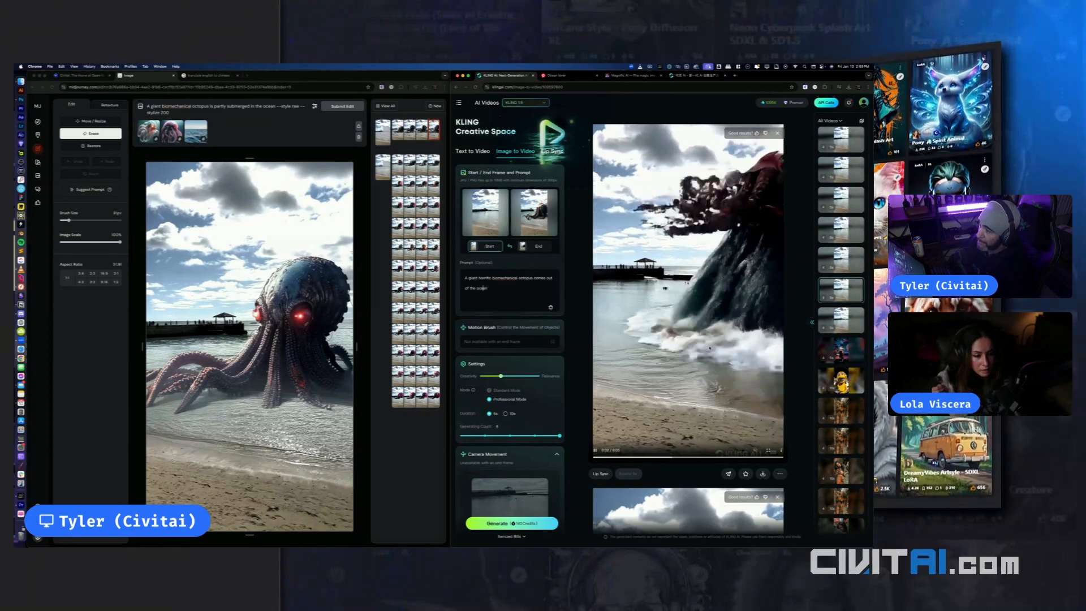
pyautogui.scroll(-5, 688, 328)
pyautogui.scroll(-2, 792, 332)
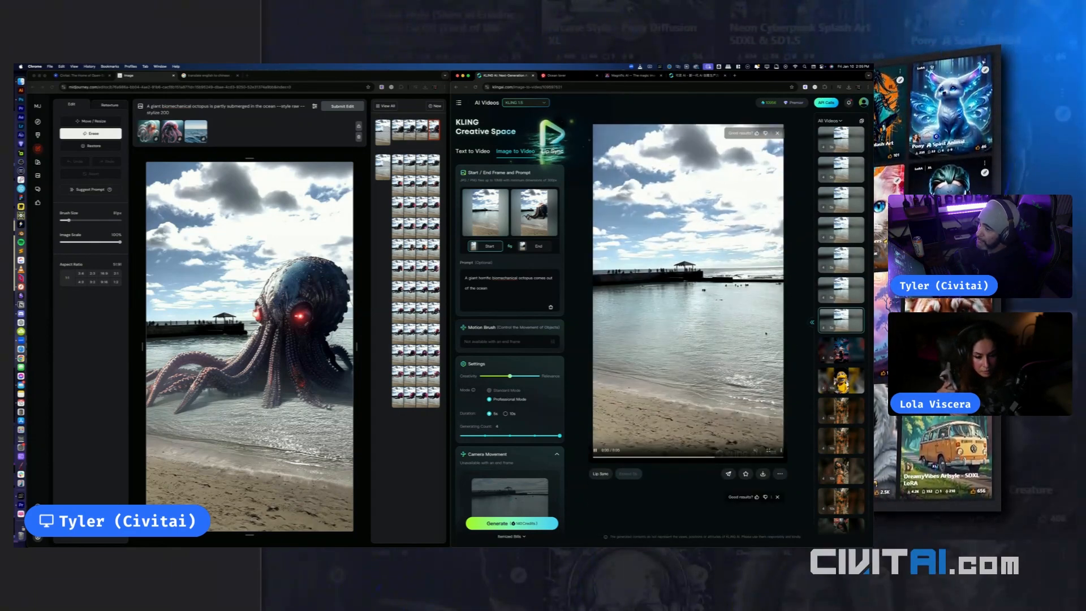
# Watch the four videos of the "comes out of the ocean" generation made at the balanced creativity setting
pyautogui.scroll(-1, 792, 332)
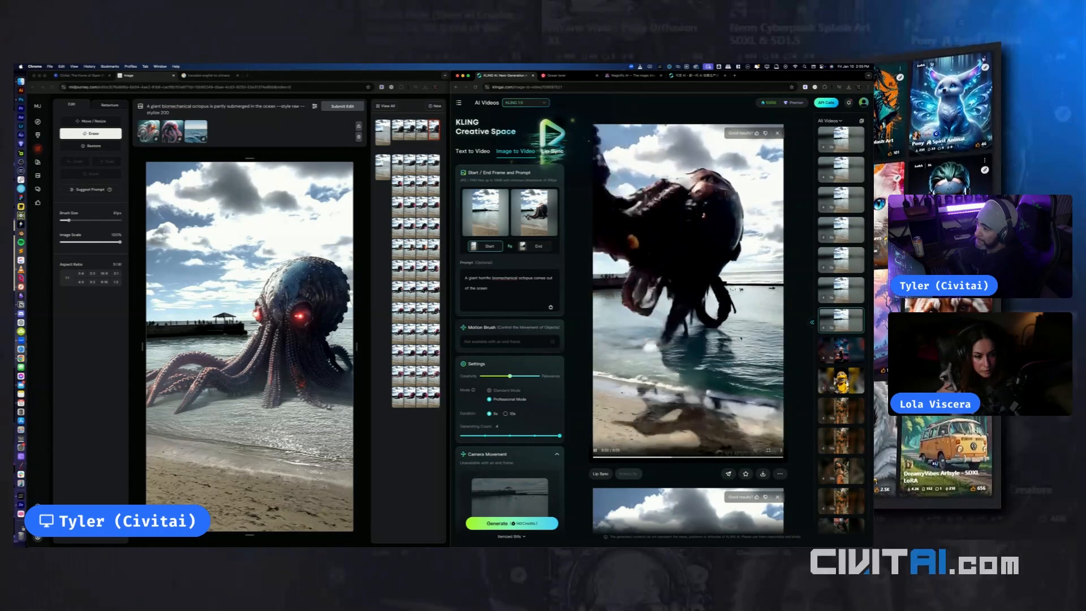
pyautogui.scroll(-1, 737, 321)
pyautogui.scroll(-3, 741, 337)
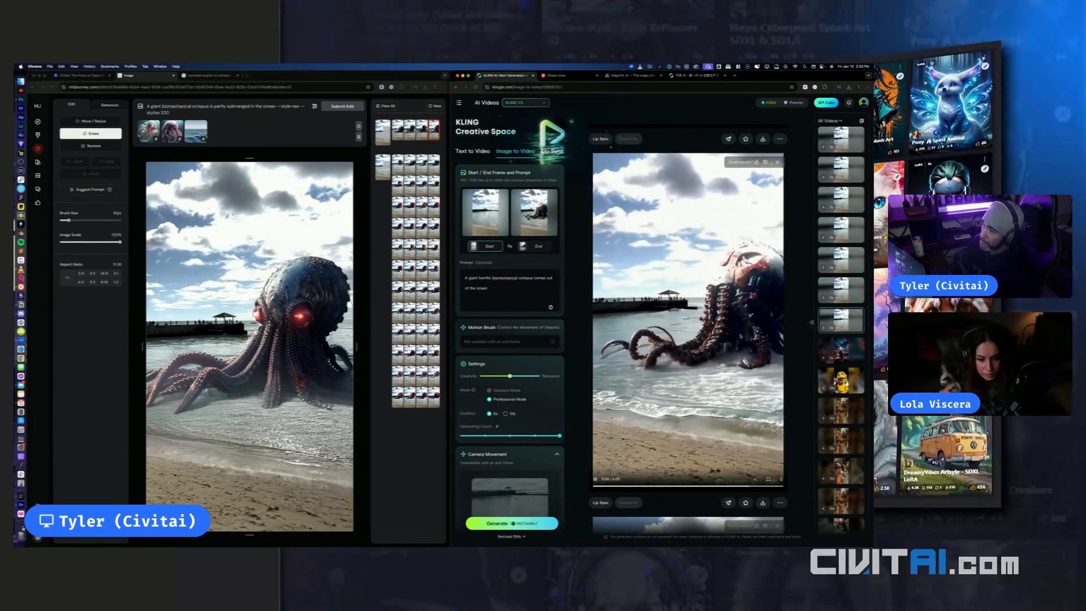
pyautogui.scroll(-4, 740, 335)
pyautogui.scroll(-1, 740, 336)
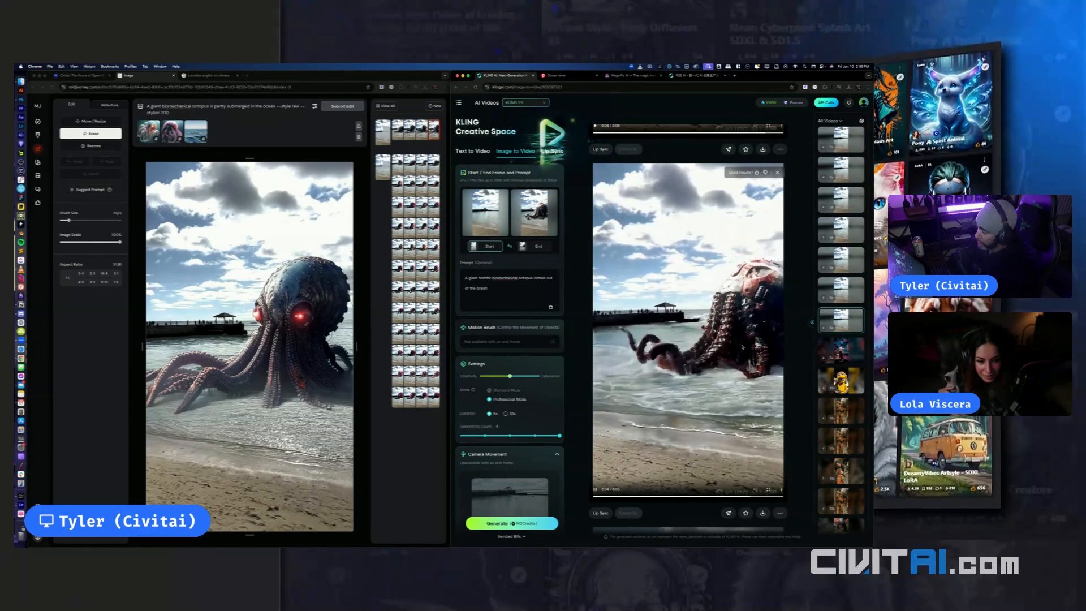
pyautogui.scroll(-3, 741, 347)
pyautogui.scroll(-3, 741, 342)
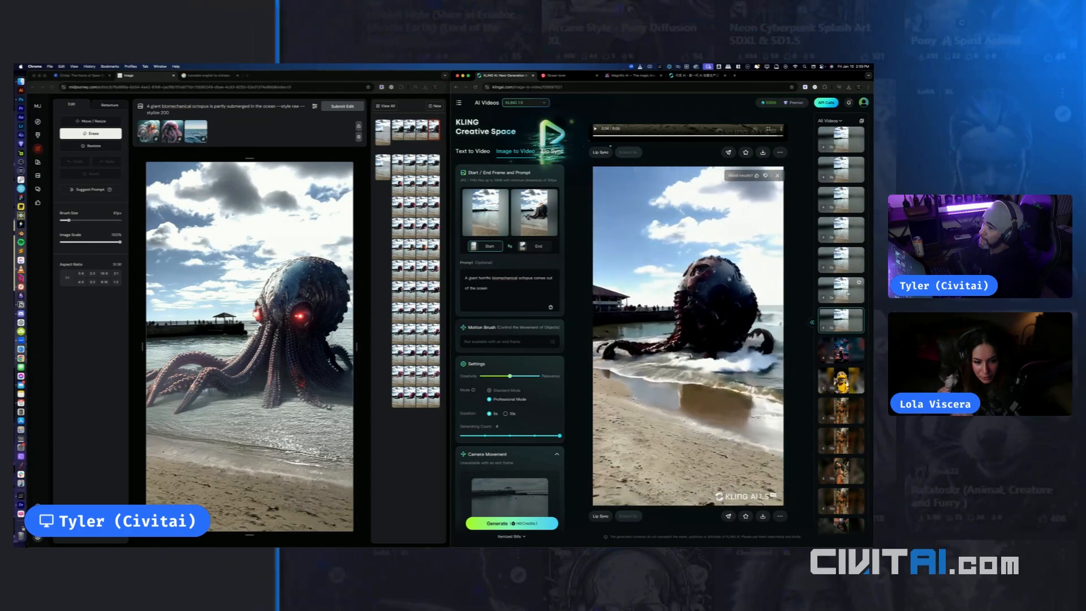
# Switch between the more creative and balanced "comes out of the ocean" generations and rewatch the balanced one's videos
pyautogui.click(847, 280)
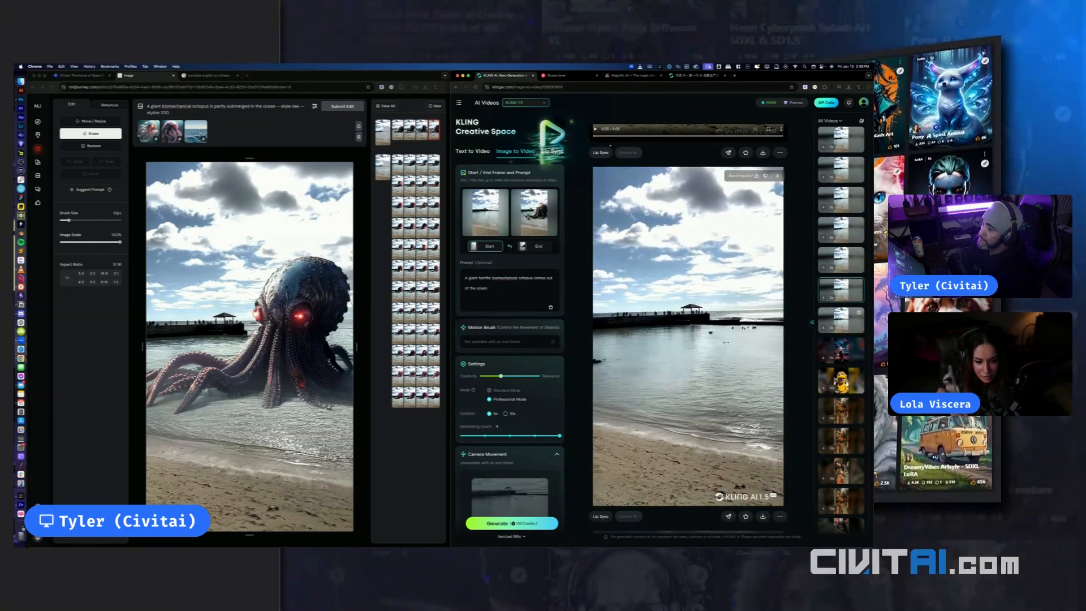
pyautogui.click(841, 320)
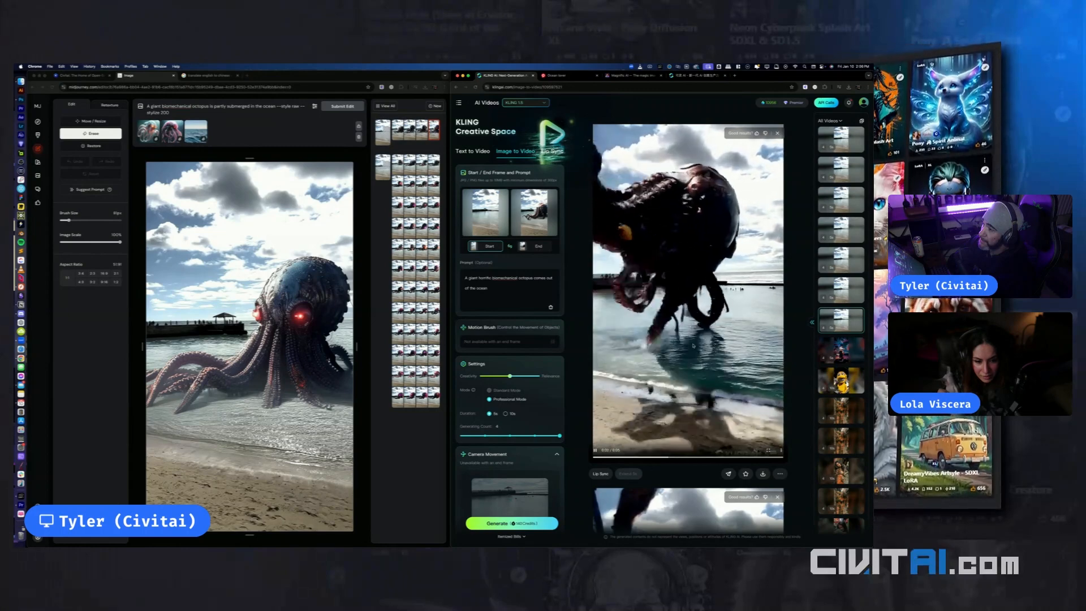
pyautogui.scroll(-4, 693, 342)
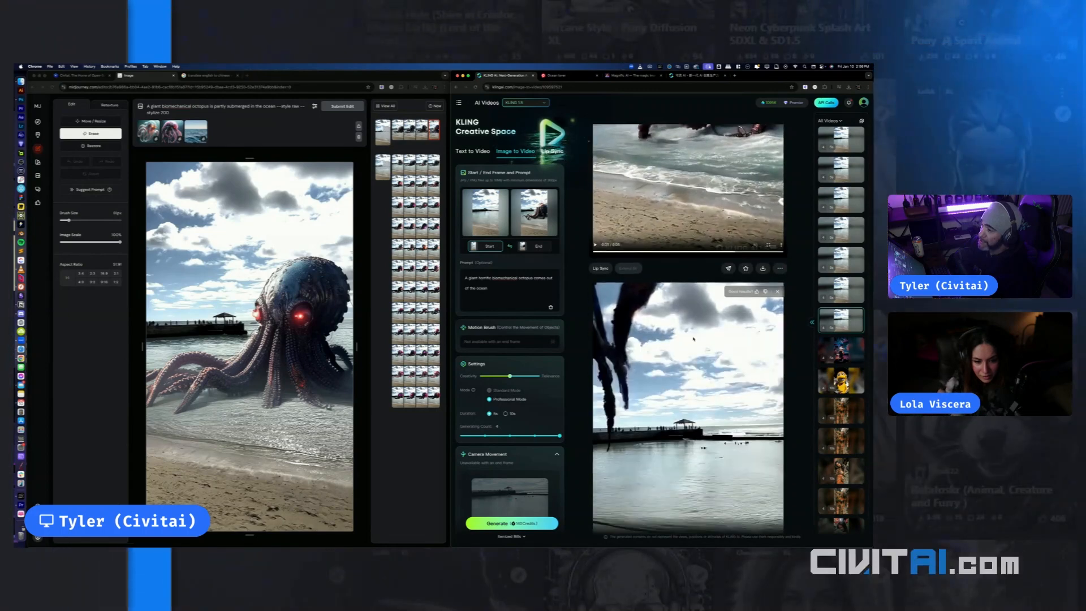
pyautogui.scroll(-2, 694, 338)
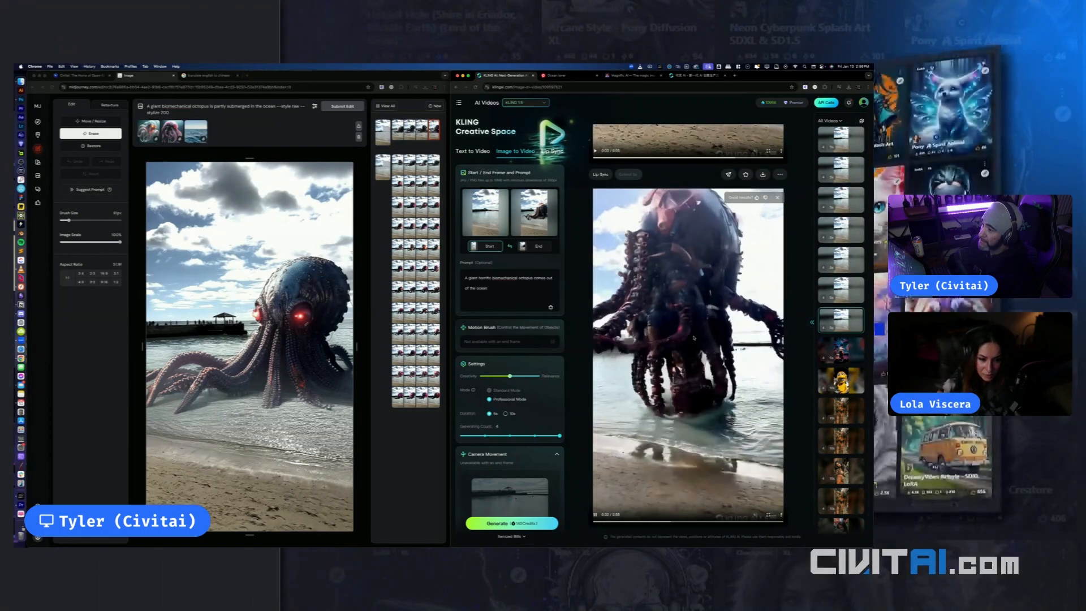
pyautogui.scroll(-1, 693, 339)
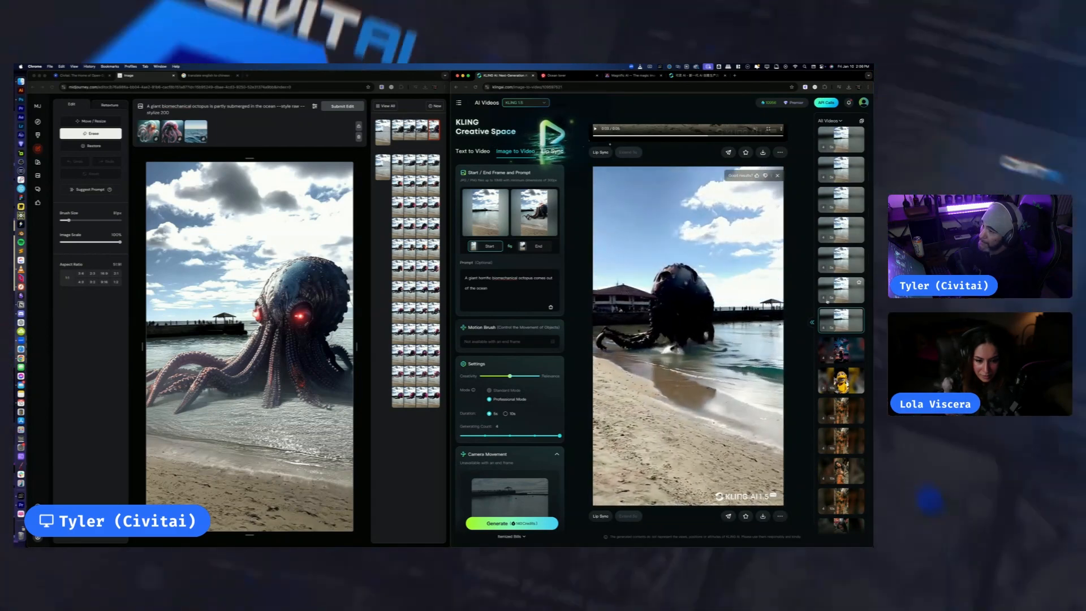
# Review the videos of the more creative "comes out of the ocean" generation and open the "emerges out of the ocean" generation
pyautogui.scroll(5, 688, 311)
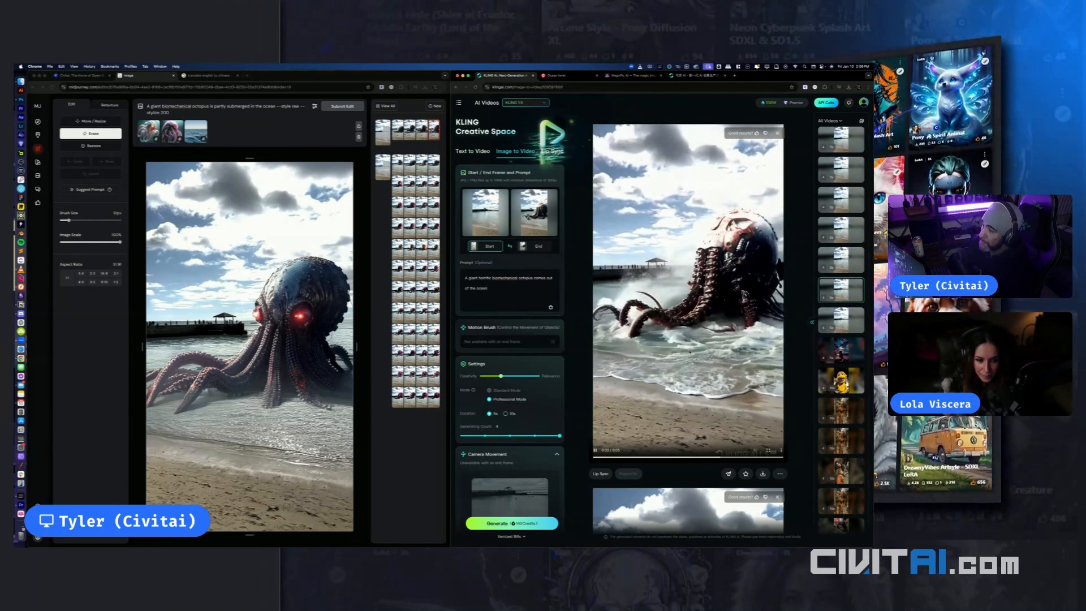
pyautogui.scroll(-5, 687, 328)
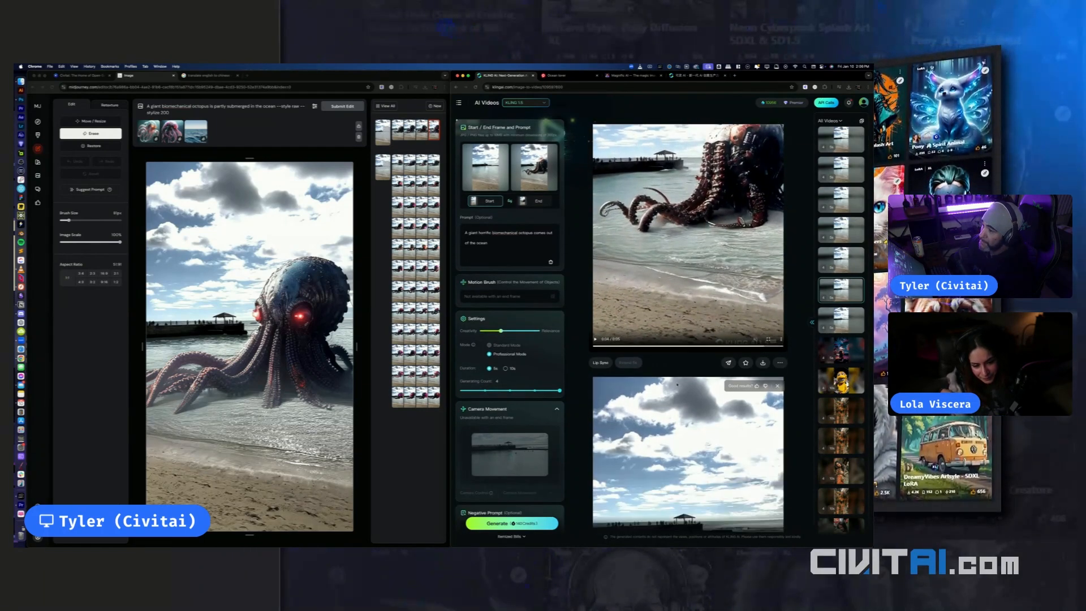
pyautogui.scroll(-3, 687, 328)
pyautogui.scroll(1, 687, 328)
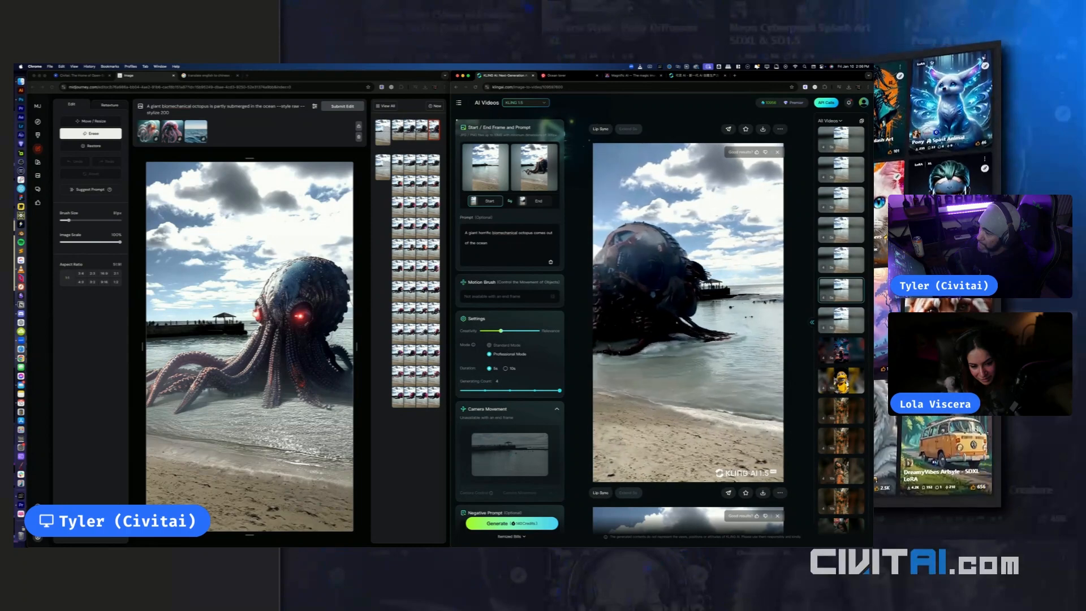
pyautogui.scroll(2, 688, 316)
pyautogui.scroll(-1, 687, 317)
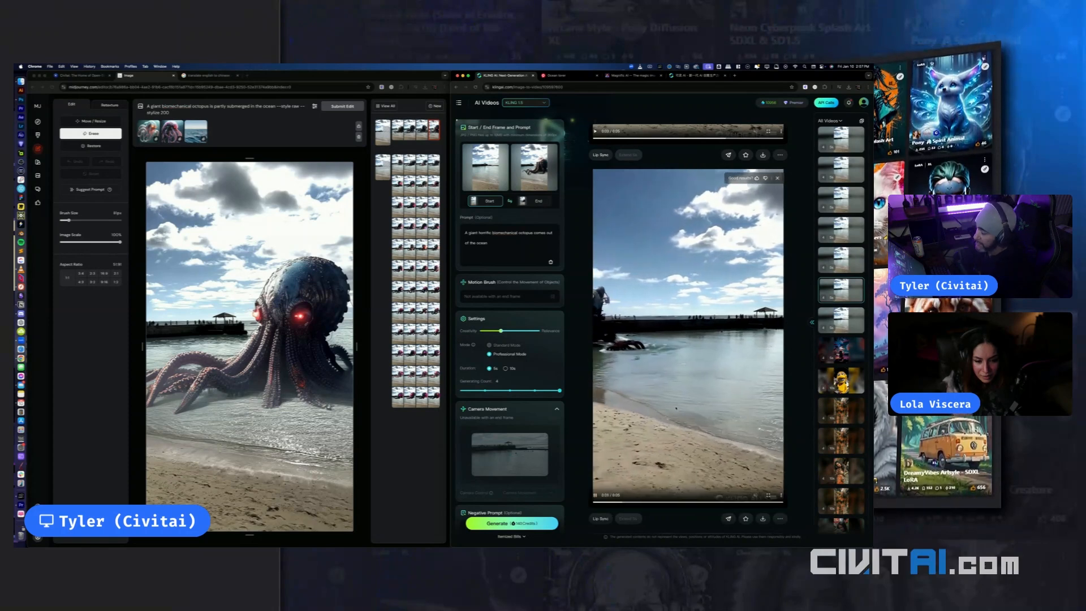
pyautogui.scroll(-6, 688, 340)
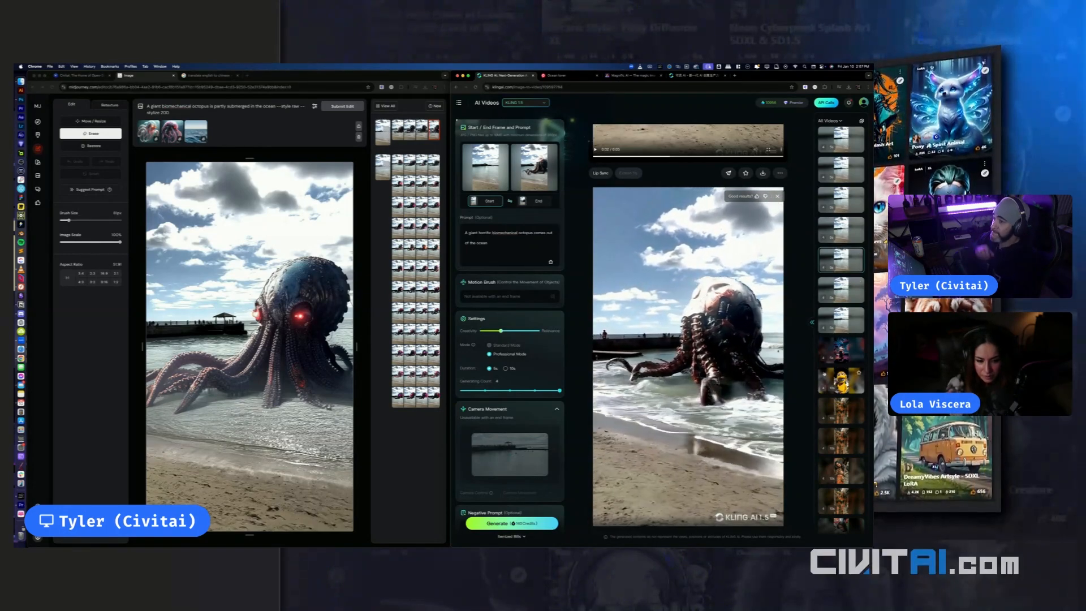
pyautogui.scroll(5, 798, 351)
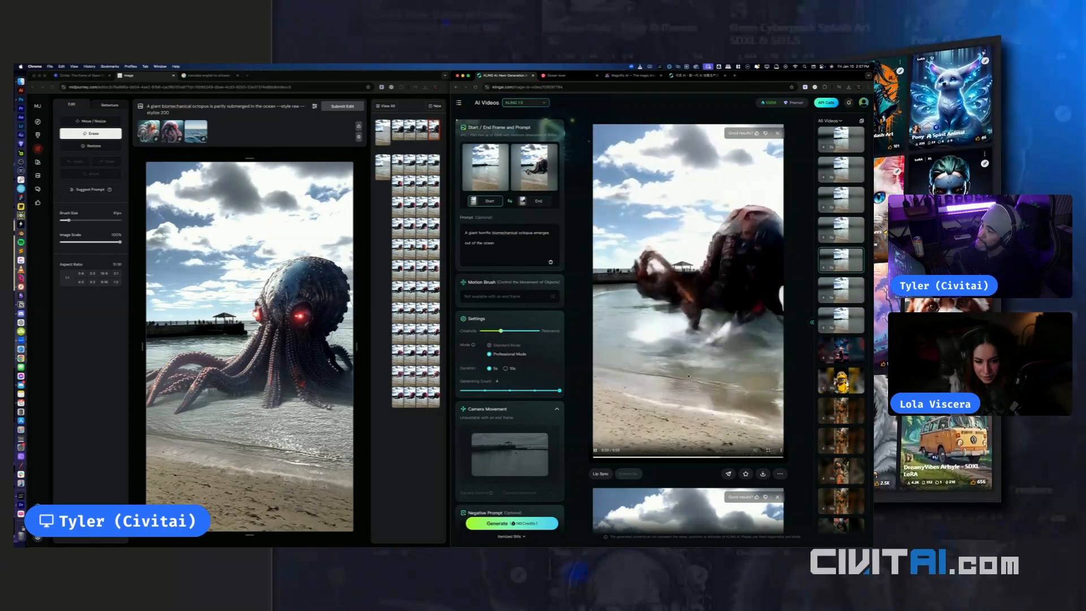
# Review the generated videos in the open set and in the fourth history entry, comparing how the octopus emerges from the ocean
pyautogui.scroll(-2, 687, 328)
pyautogui.scroll(2, 687, 328)
pyautogui.scroll(1, 688, 372)
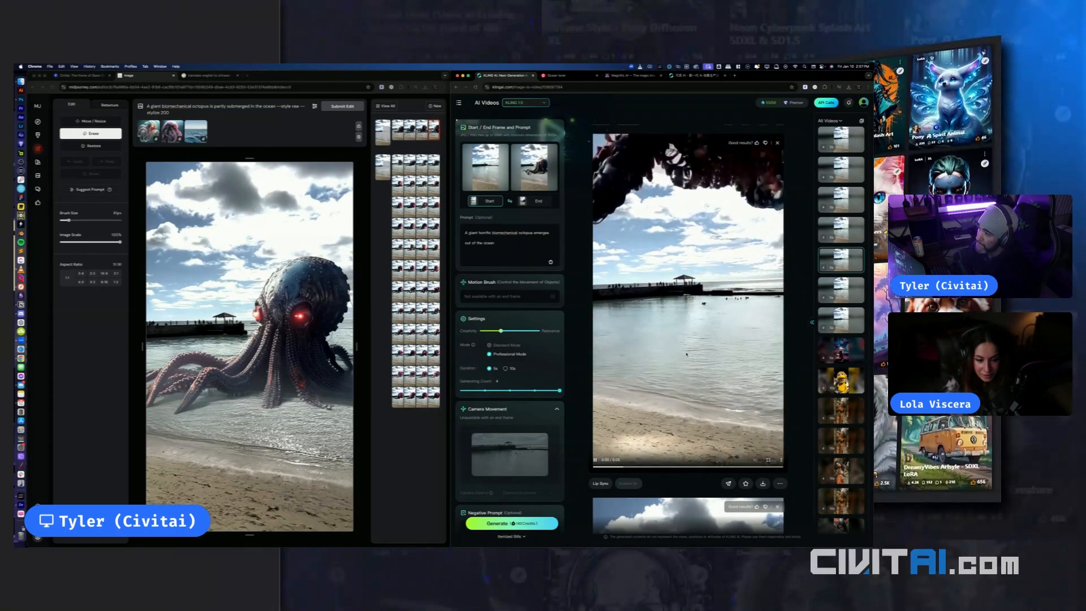
pyautogui.scroll(-6, 688, 328)
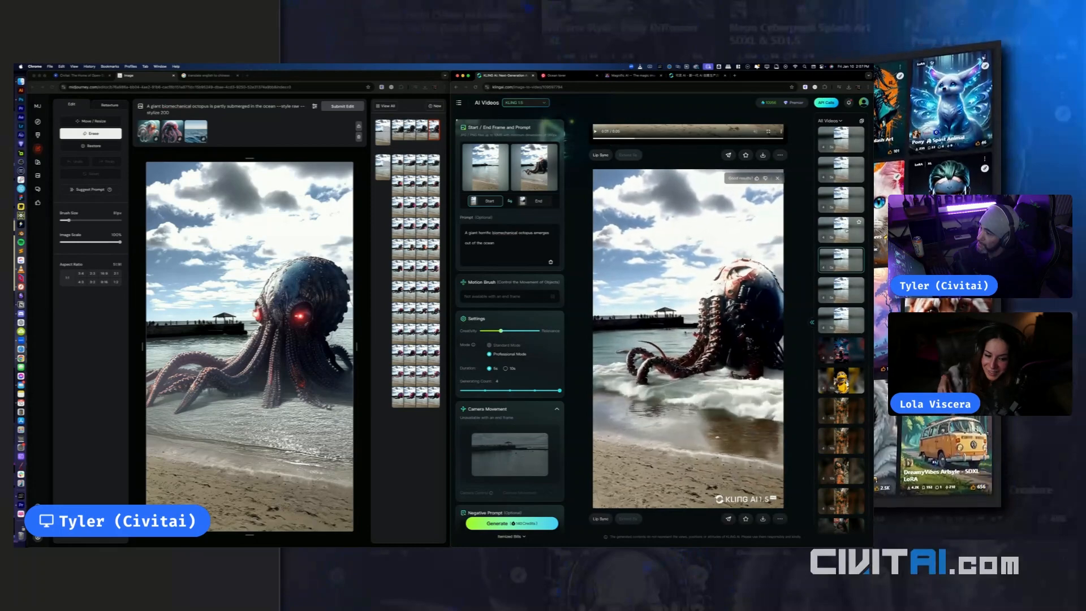
pyautogui.click(841, 229)
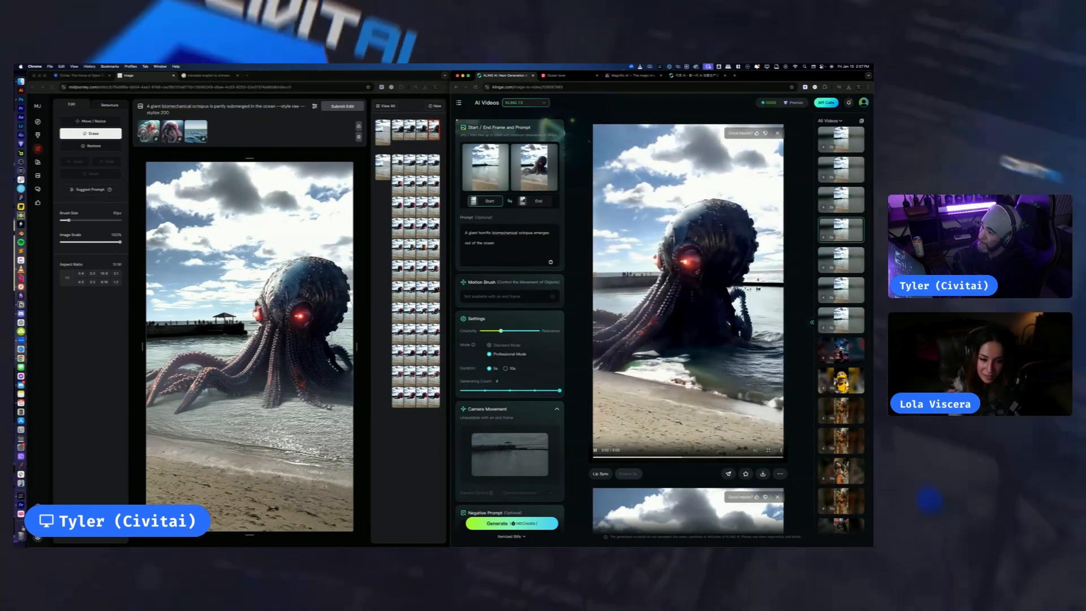
pyautogui.scroll(-6, 666, 350)
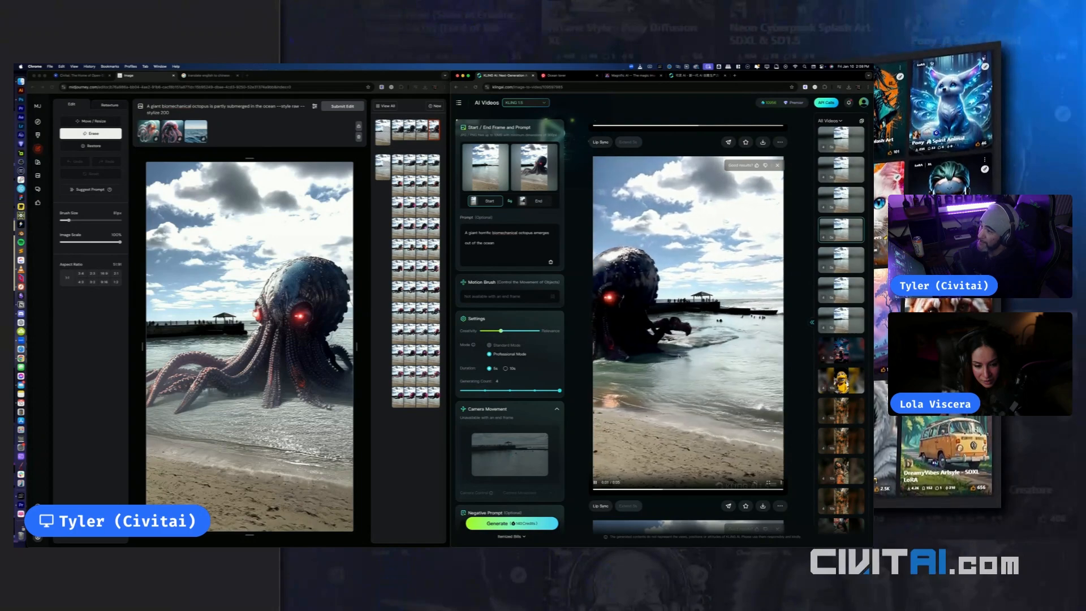
pyautogui.scroll(3, 688, 340)
pyautogui.scroll(-3, 688, 340)
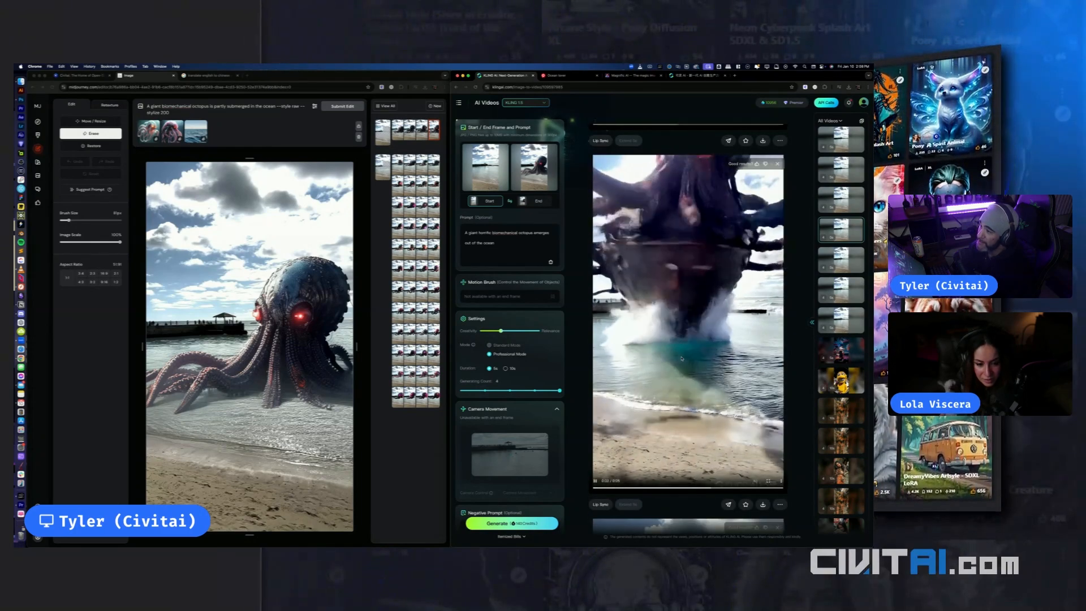
pyautogui.scroll(-3, 681, 358)
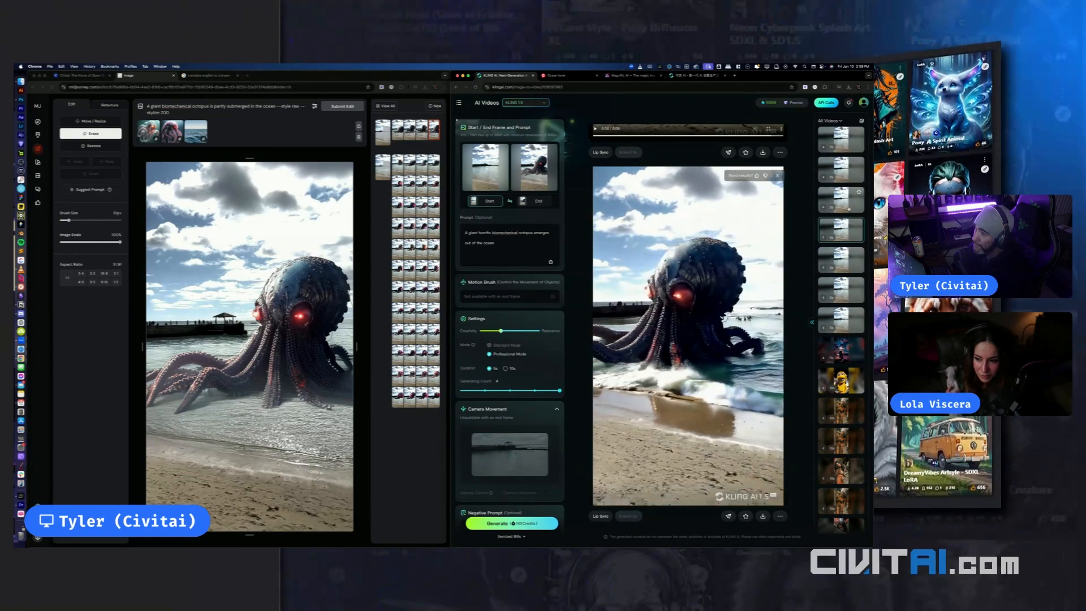
# Review the octopus videos in the third and second history entries, comparing how the creature enters the beach scene
pyautogui.click(848, 206)
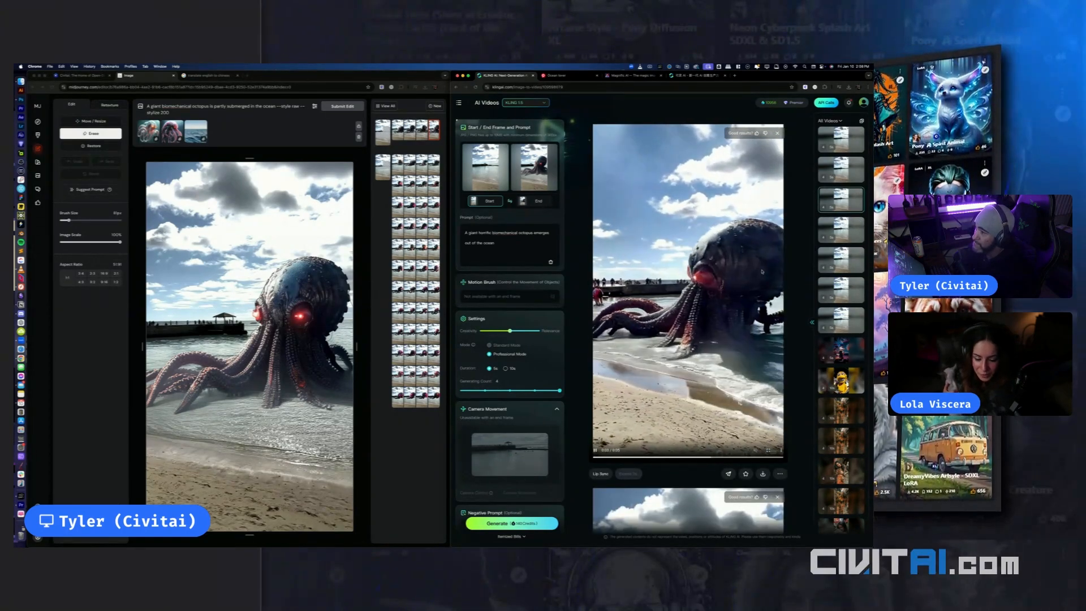
pyautogui.scroll(-5, 762, 271)
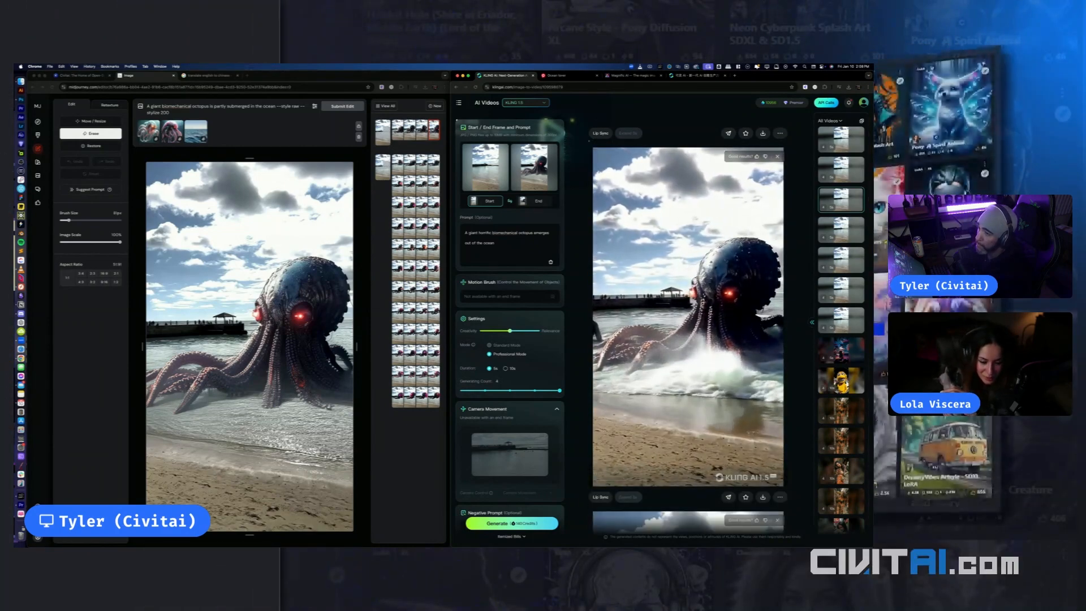
pyautogui.scroll(-3, 759, 266)
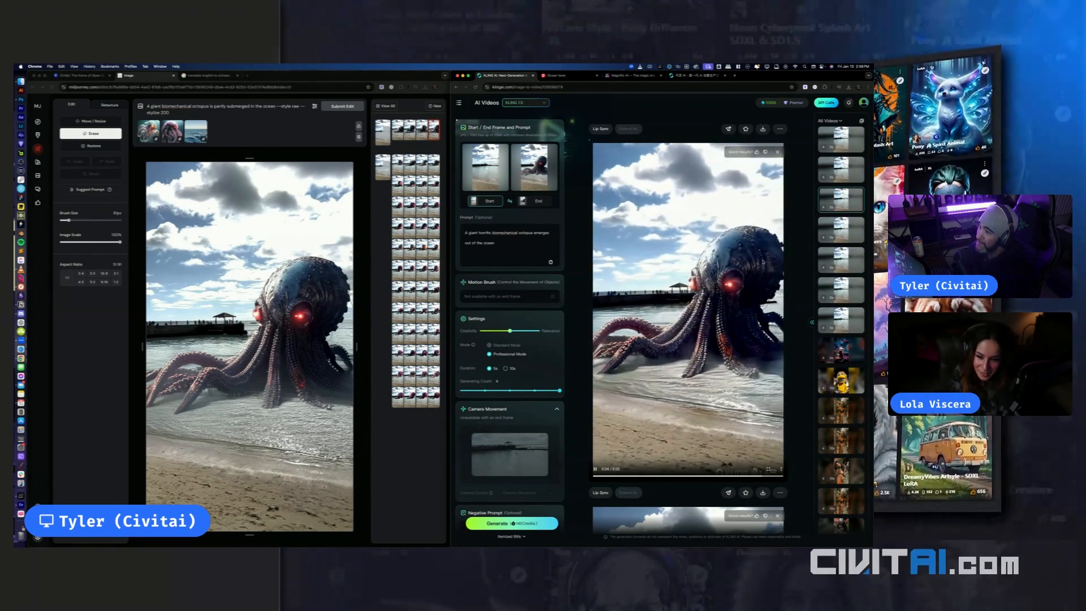
pyautogui.scroll(1, 763, 262)
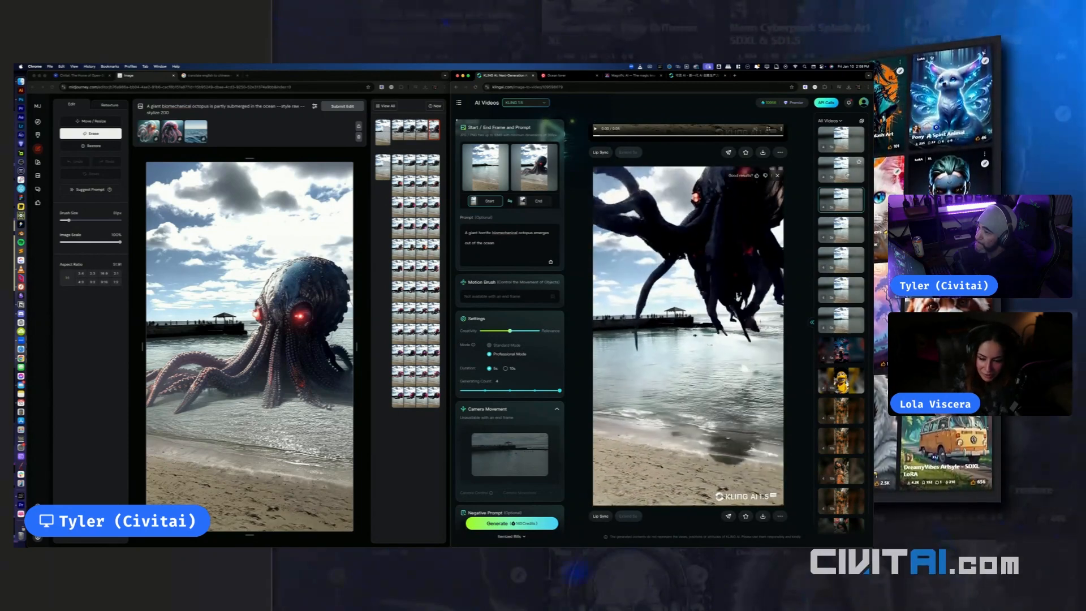
pyautogui.click(843, 172)
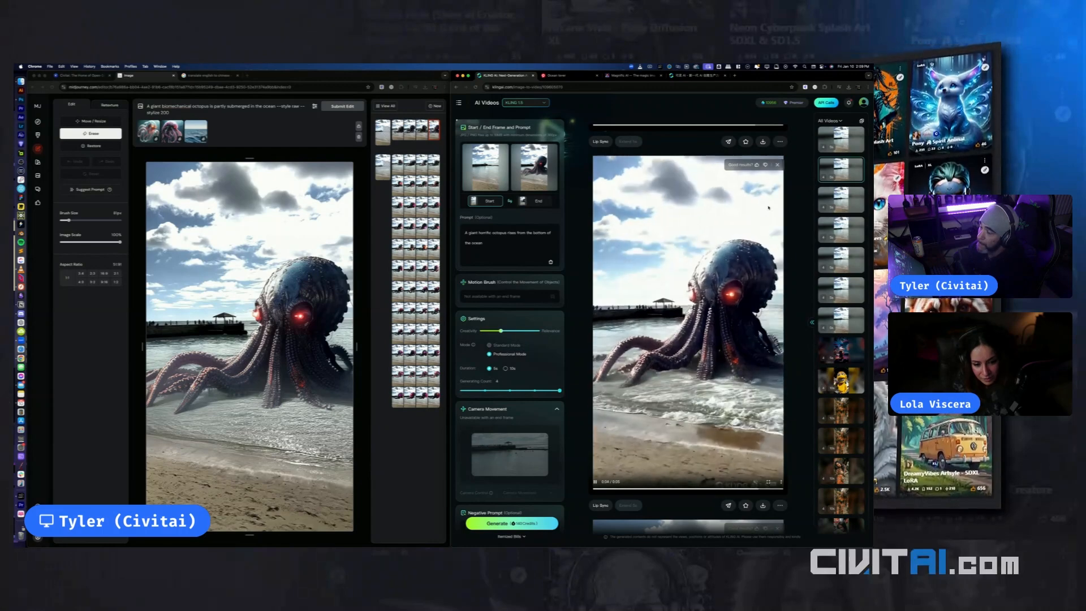
pyautogui.scroll(-5, 769, 208)
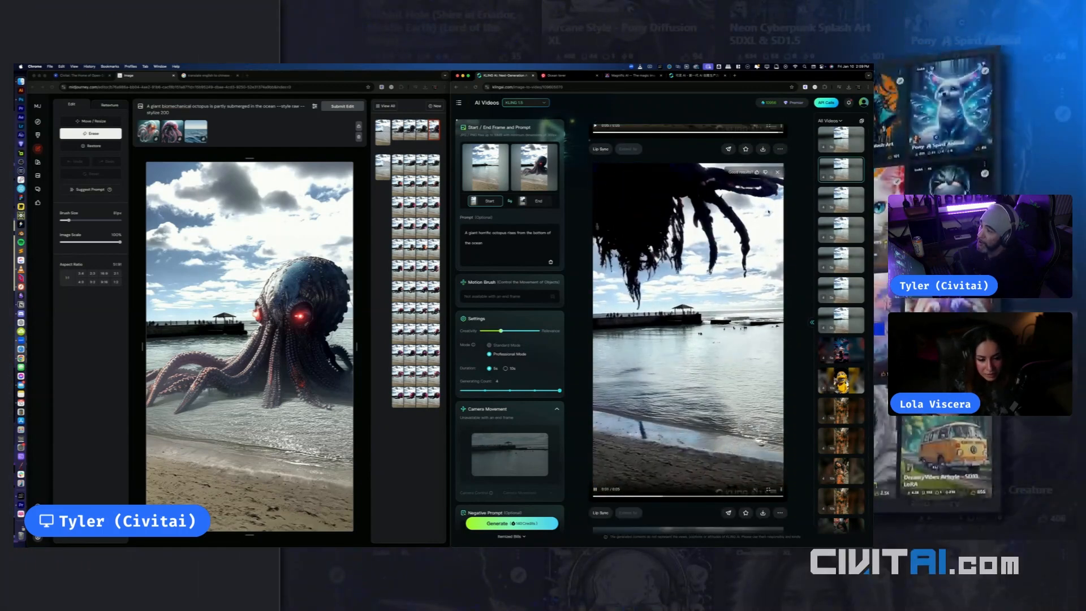
pyautogui.scroll(1, 768, 208)
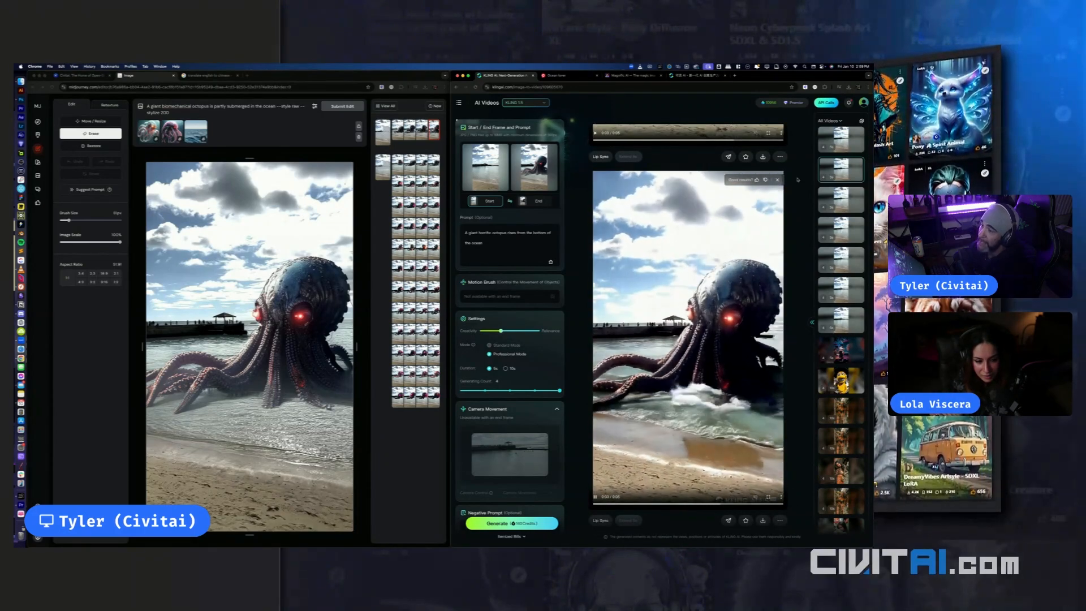
# Revisit the third and fourth history entries and compare their octopus videos once more
pyautogui.scroll(-2, 727, 285)
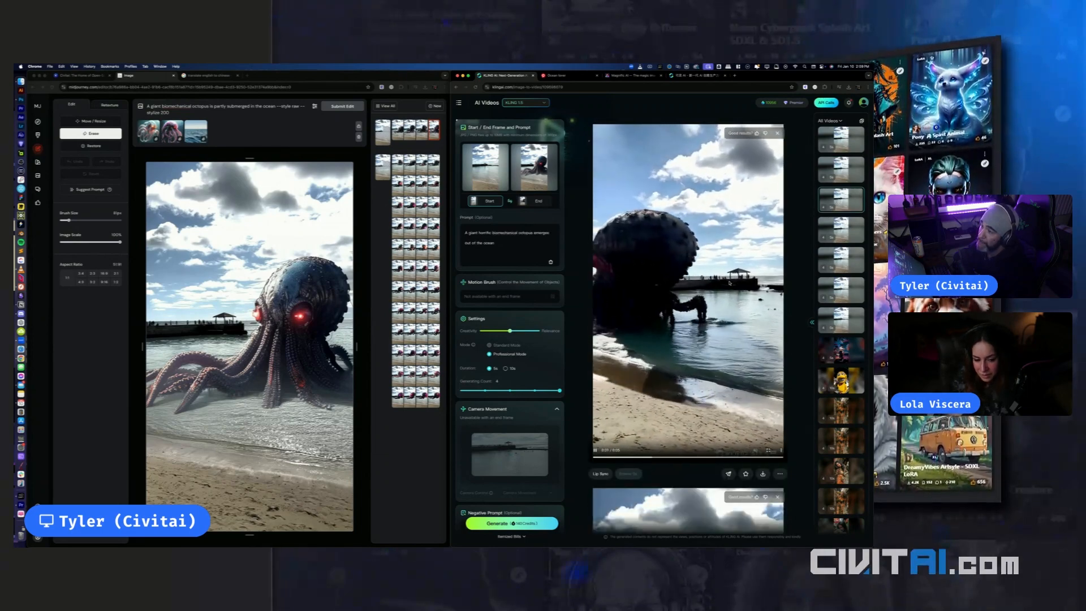
pyautogui.scroll(-2, 731, 280)
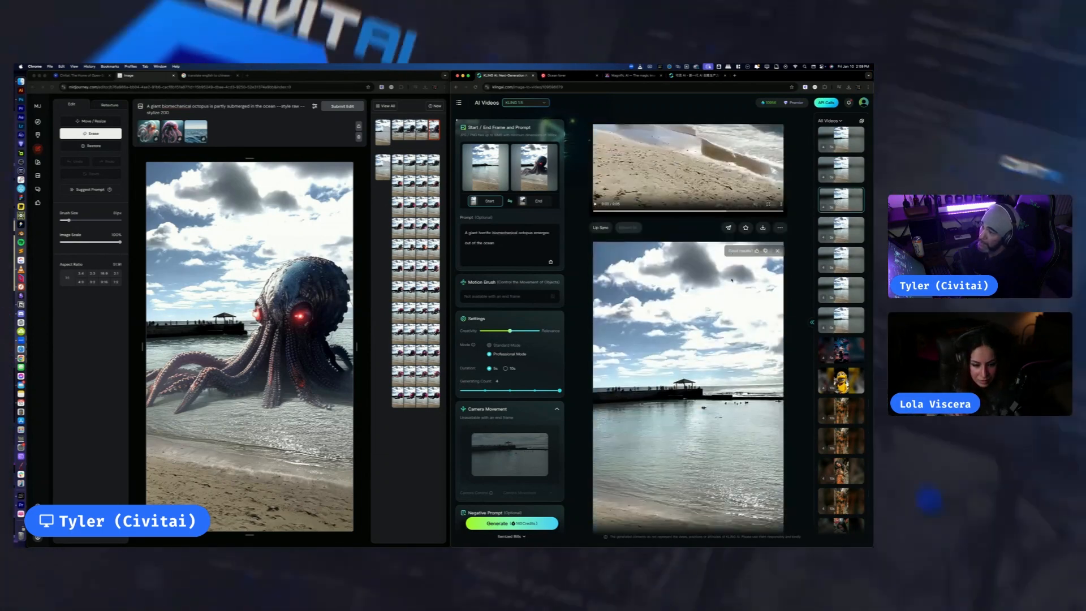
pyautogui.scroll(-3, 732, 279)
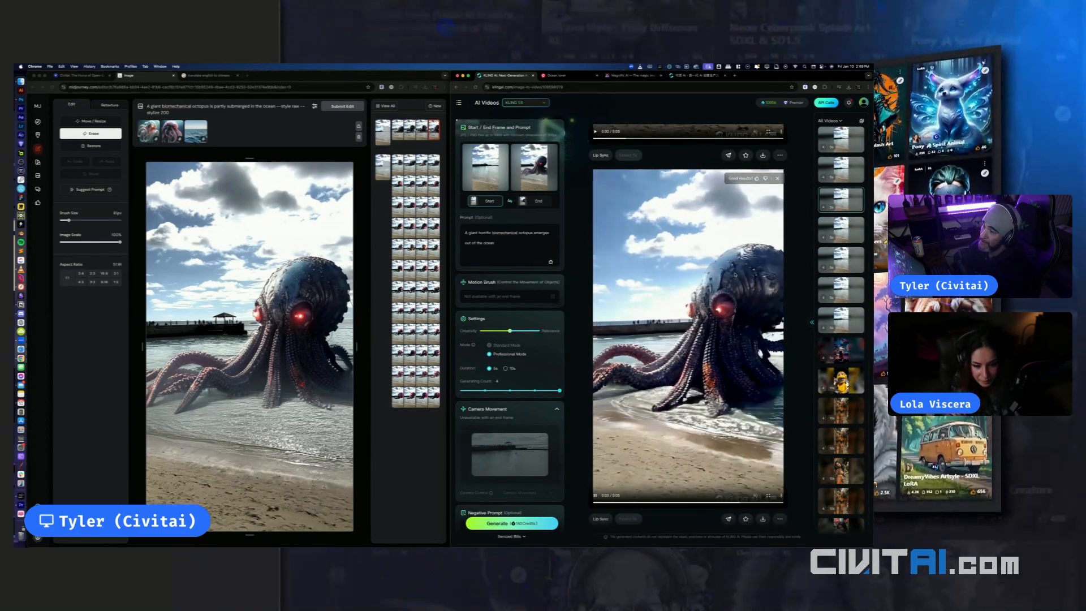
pyautogui.scroll(-1, 735, 291)
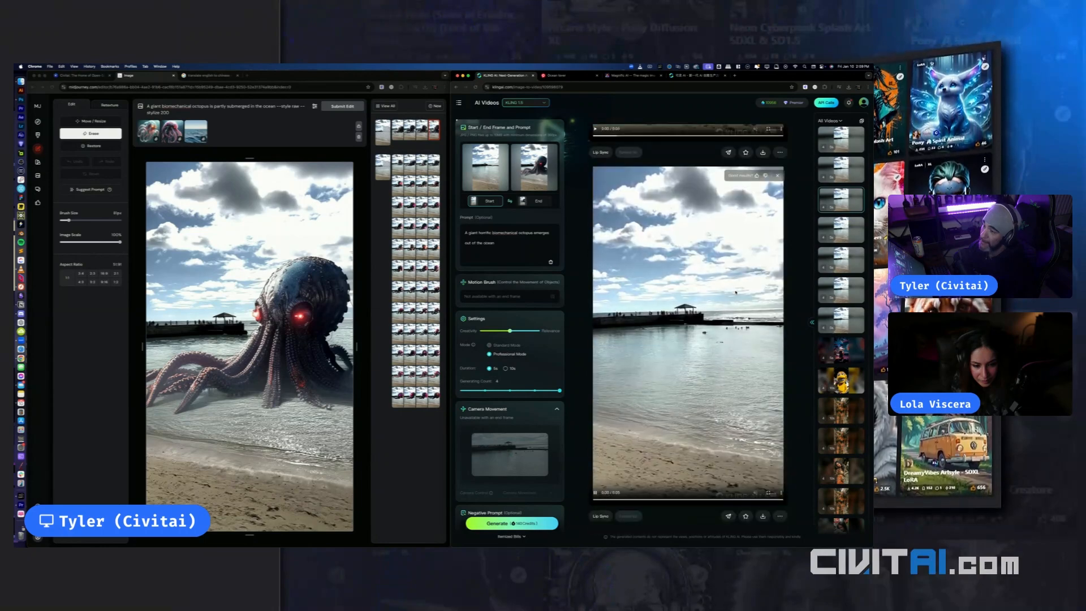
pyautogui.scroll(-1, 790, 264)
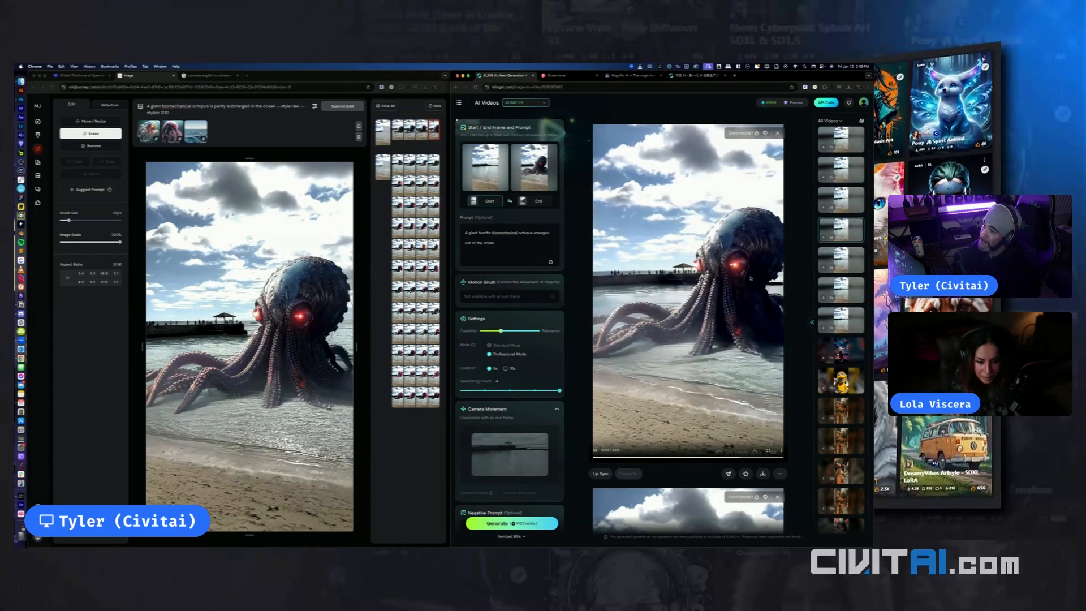
pyautogui.scroll(1, 751, 278)
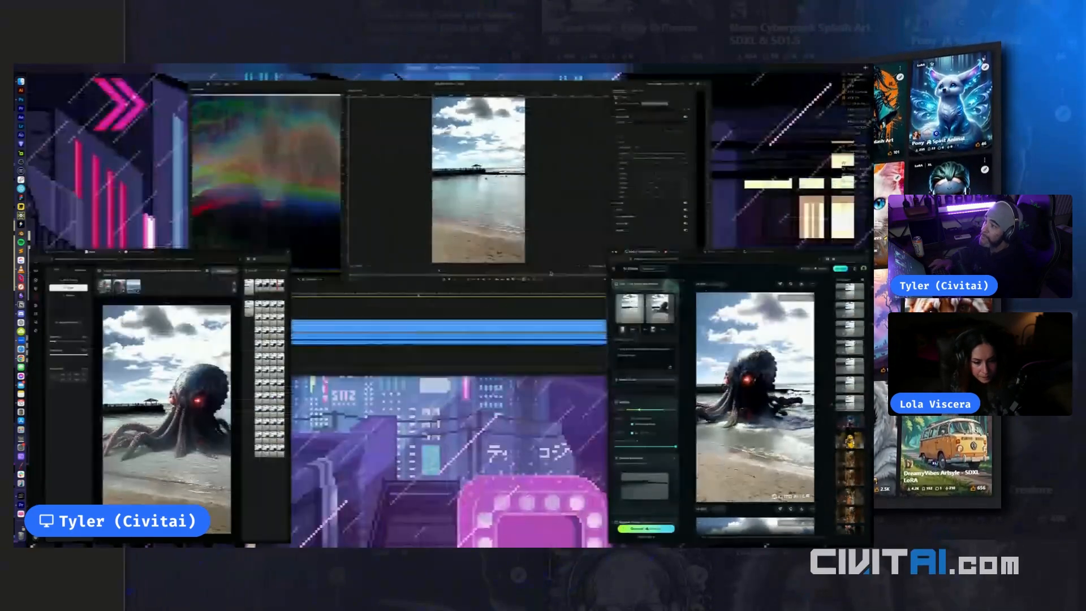
# Switch to Premiere Pro, place the octopus clip above the beach footage starting at the playhead, and expand its video track
pyautogui.hotkey('ctrl', 'Up')
pyautogui.click(486, 263)
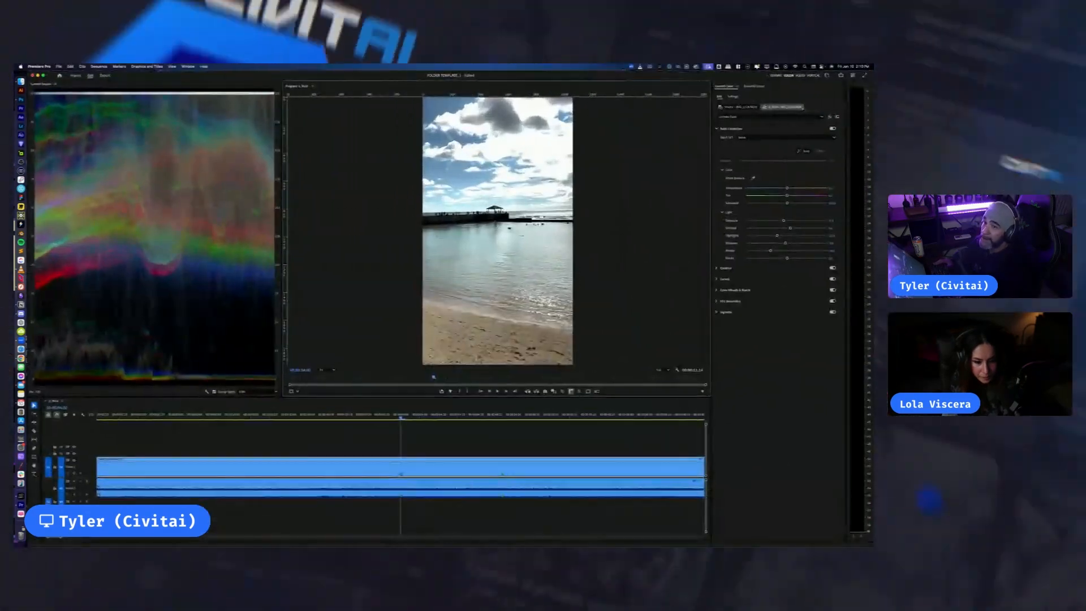
pyautogui.moveTo(431, 446)
pyautogui.mouseDown()
pyautogui.moveTo(403, 450)
pyautogui.moveTo(505, 452)
pyautogui.moveTo(417, 453)
pyautogui.mouseUp()
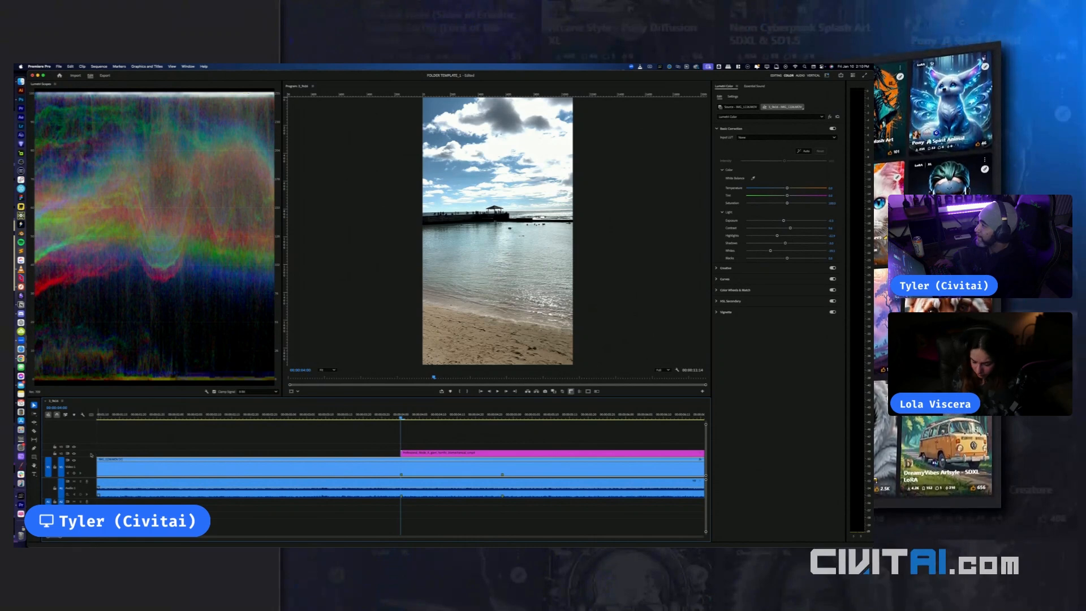
pyautogui.doubleClick(91, 453)
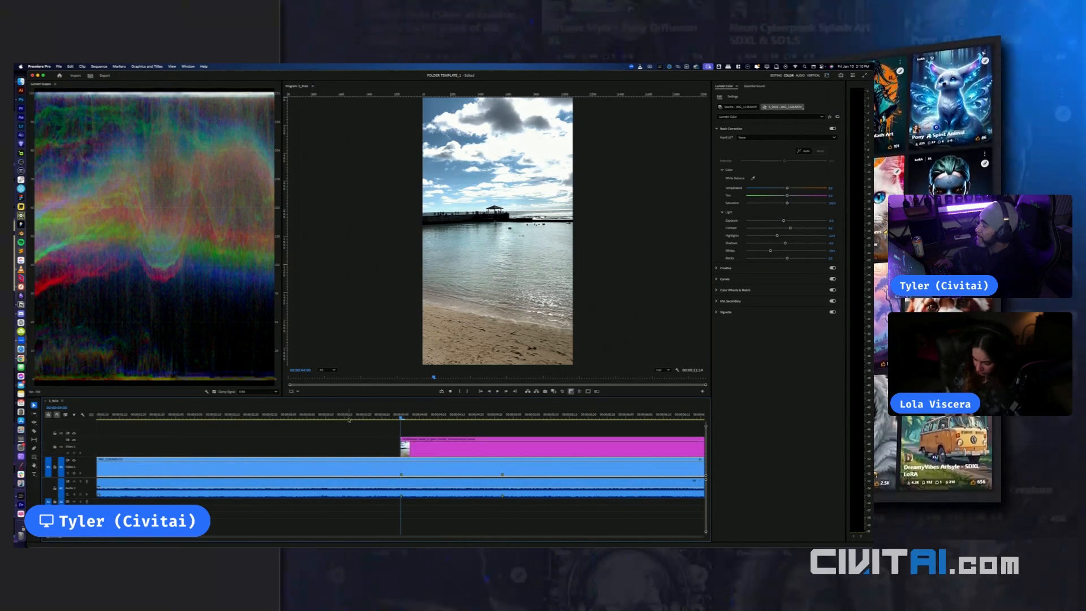
# Check the cut from the beach footage to the octopus clip by playing and scrubbing across it with the whole sequence in view
pyautogui.press('space')
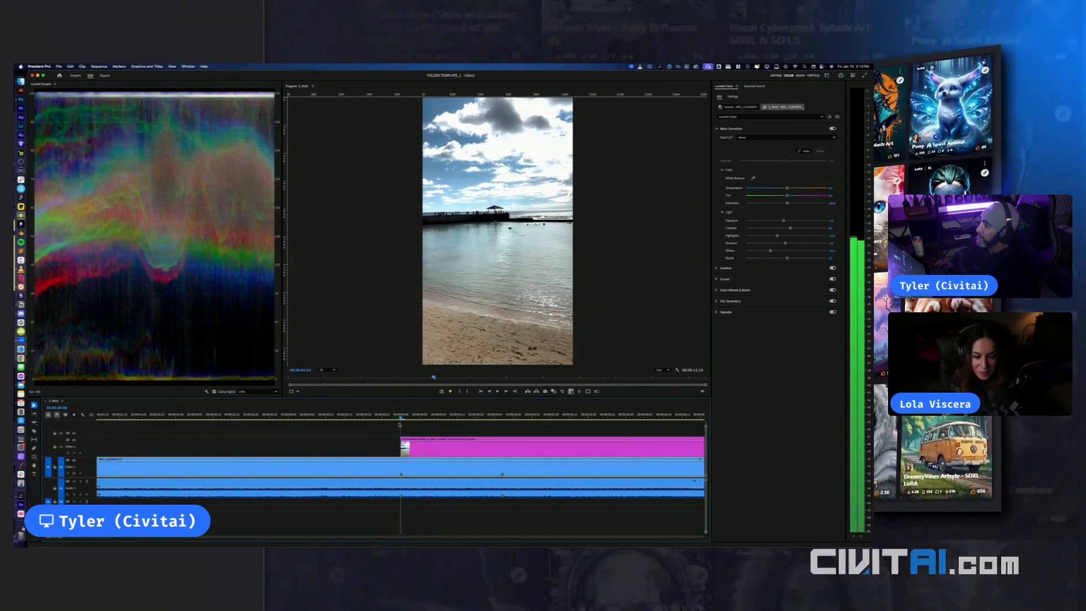
pyautogui.moveTo(401, 426); pyautogui.dragTo(363, 430)
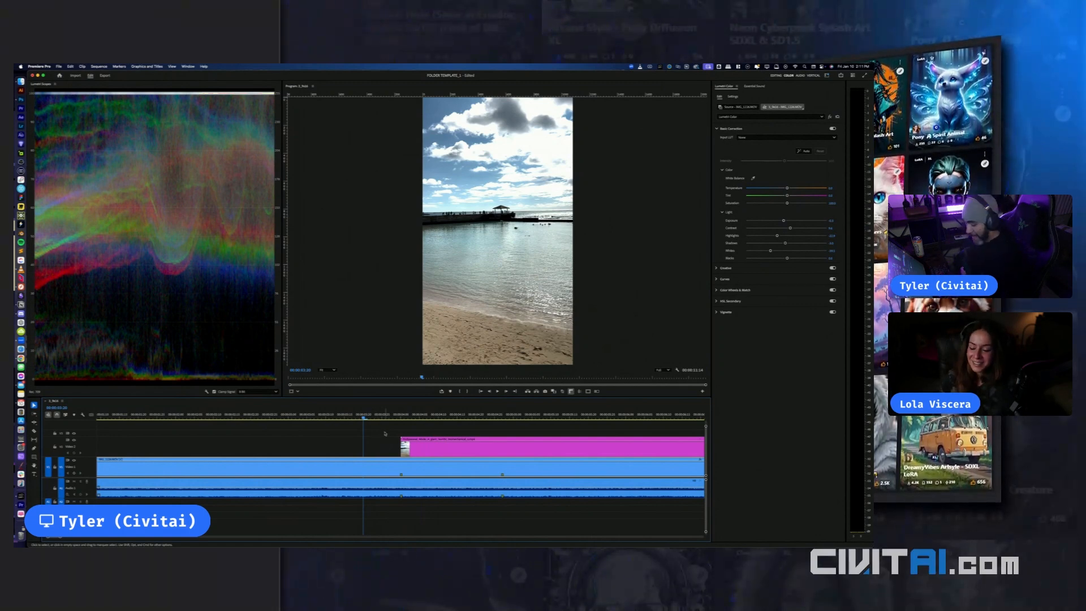
pyautogui.scroll(-3, 385, 434)
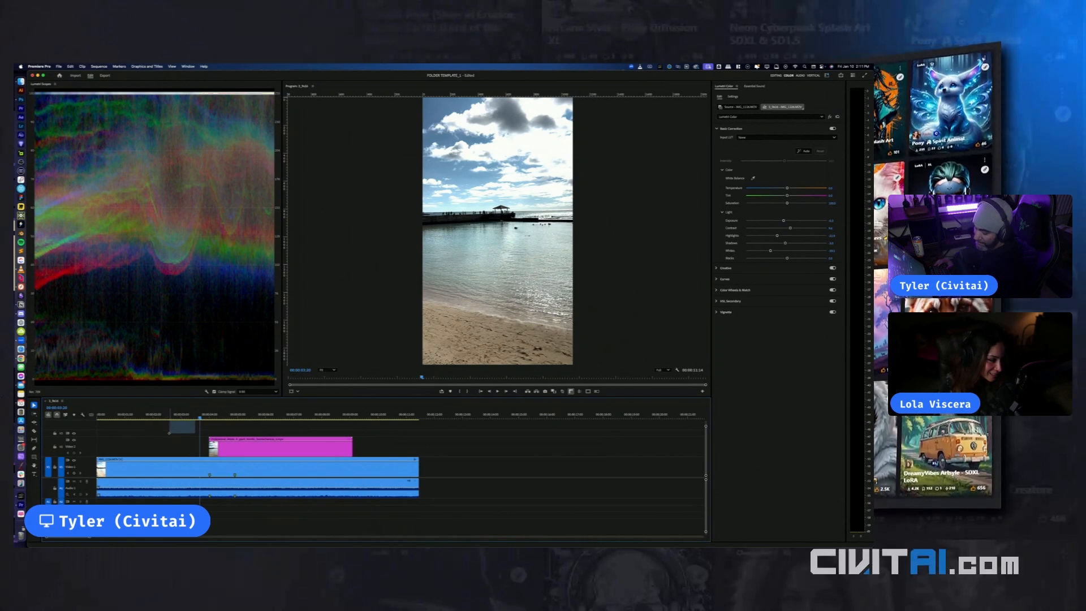
pyautogui.click(201, 419)
pyautogui.moveTo(200, 419); pyautogui.dragTo(219, 425)
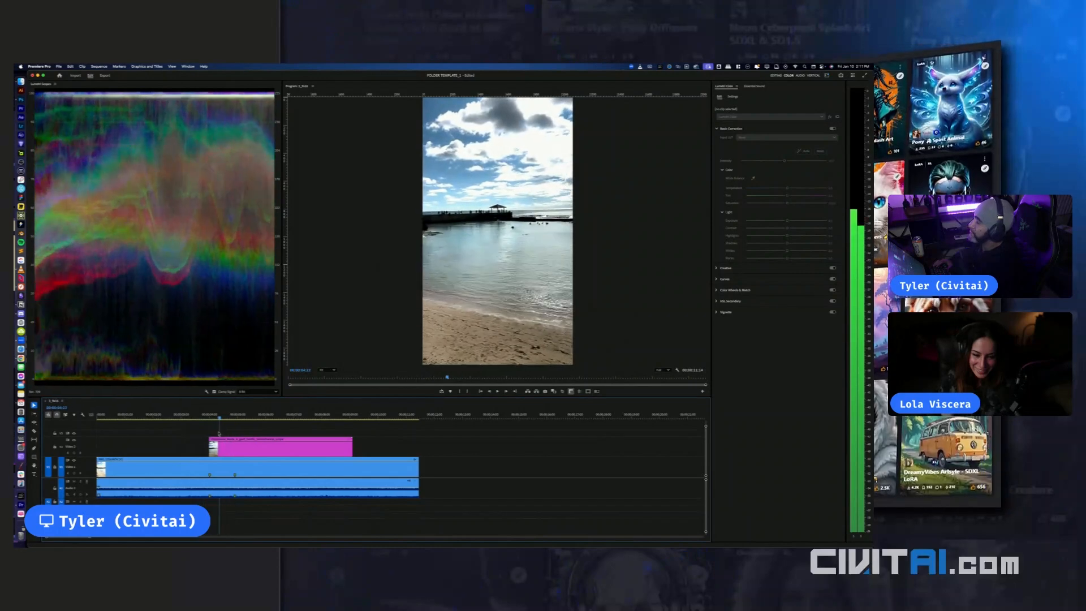
# Play the sequence from its beginning through the octopus clip, and return the playhead to the first frame of the octopus clip
pyautogui.press('Home')
pyautogui.press('space')
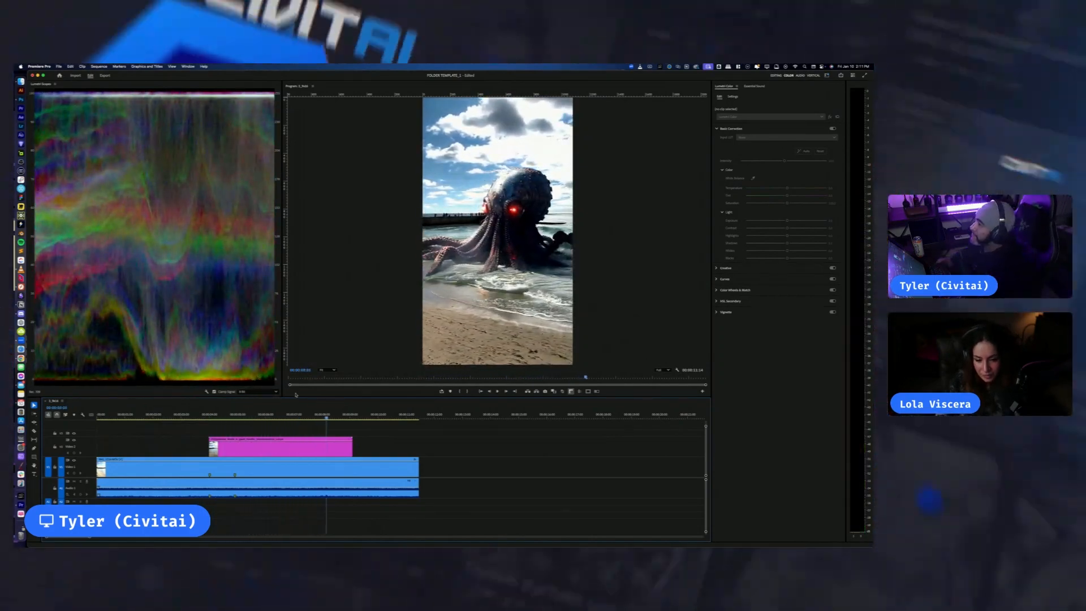
pyautogui.click(193, 419)
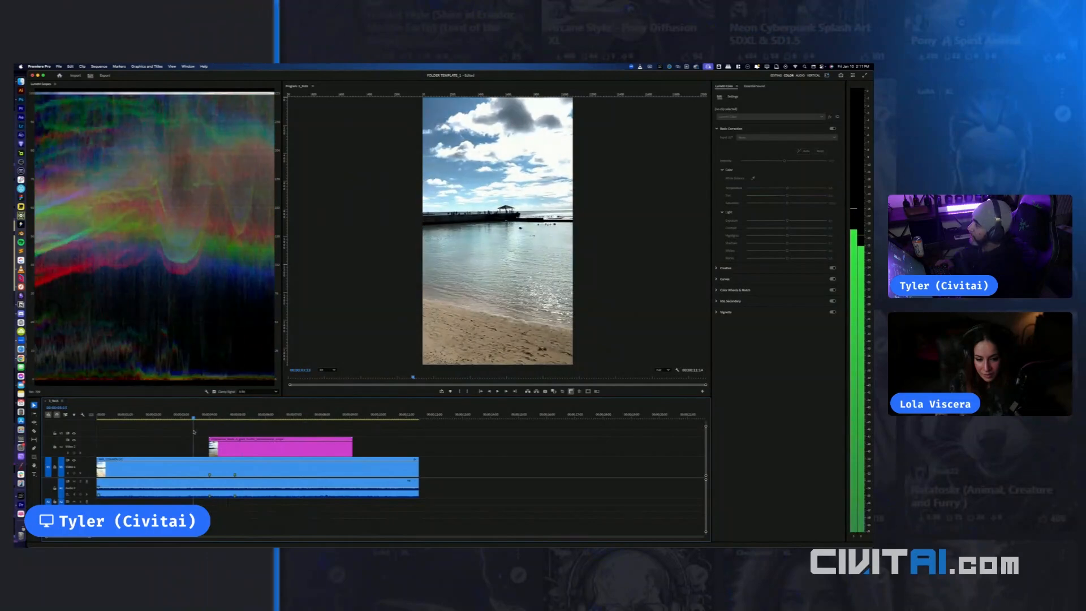
pyautogui.moveTo(194, 431); pyautogui.dragTo(209, 431)
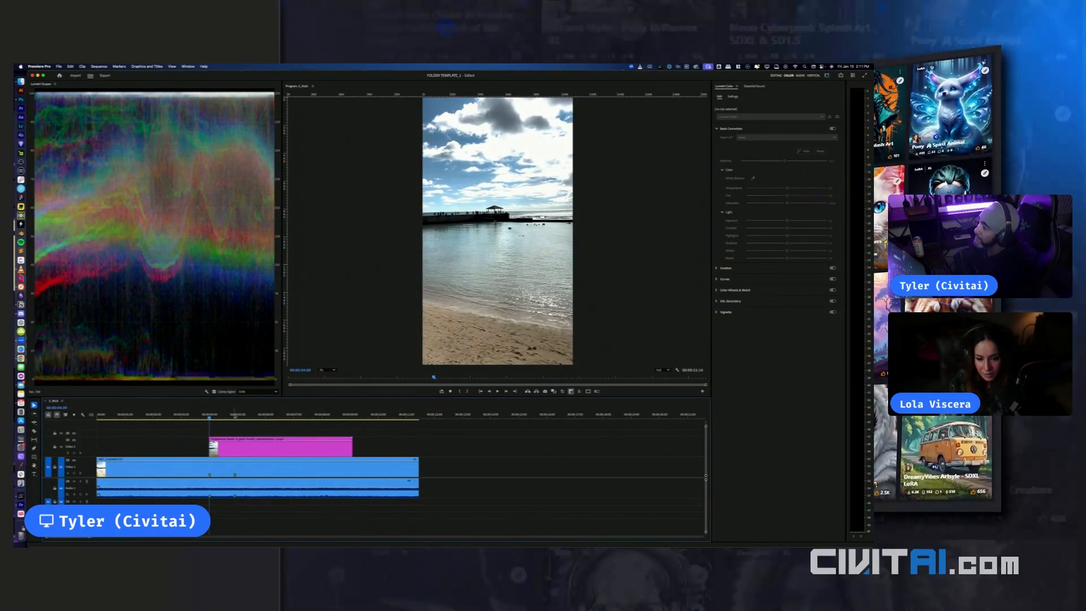
pyautogui.moveTo(208, 431); pyautogui.dragTo(209, 431)
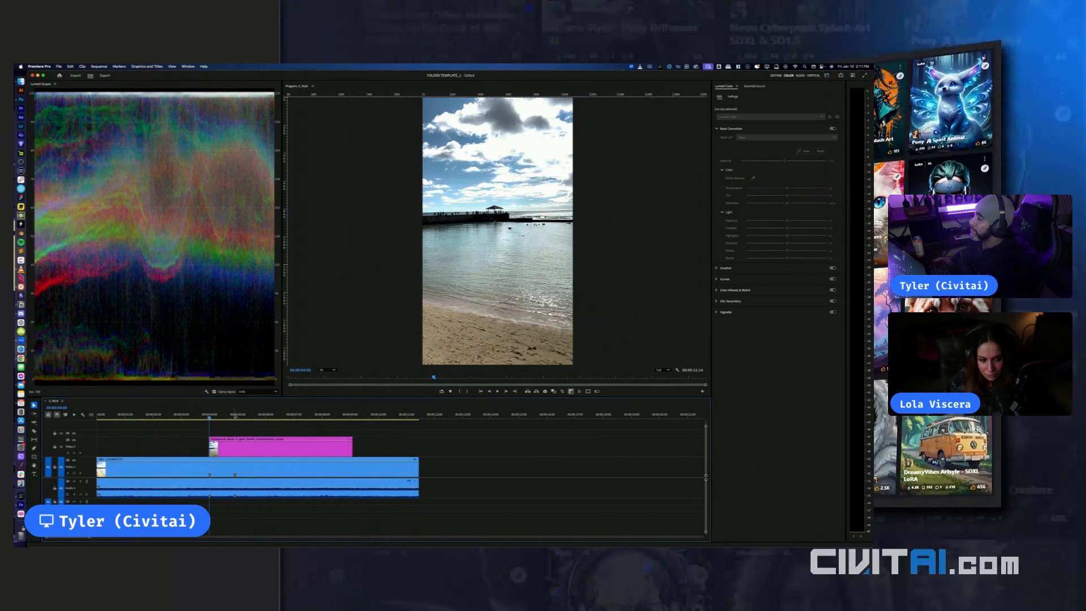
# Move the playhead to the octopus clip's last frame and export that frame as a still named 1_OCTOPUS
pyautogui.moveTo(209, 431); pyautogui.dragTo(349, 407)
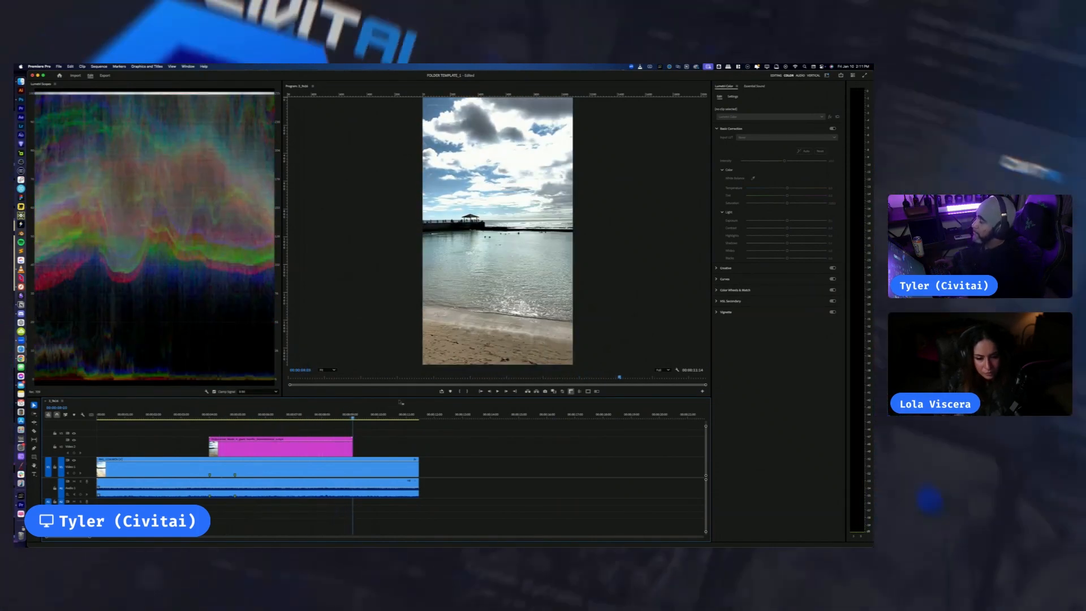
pyautogui.press('Left')
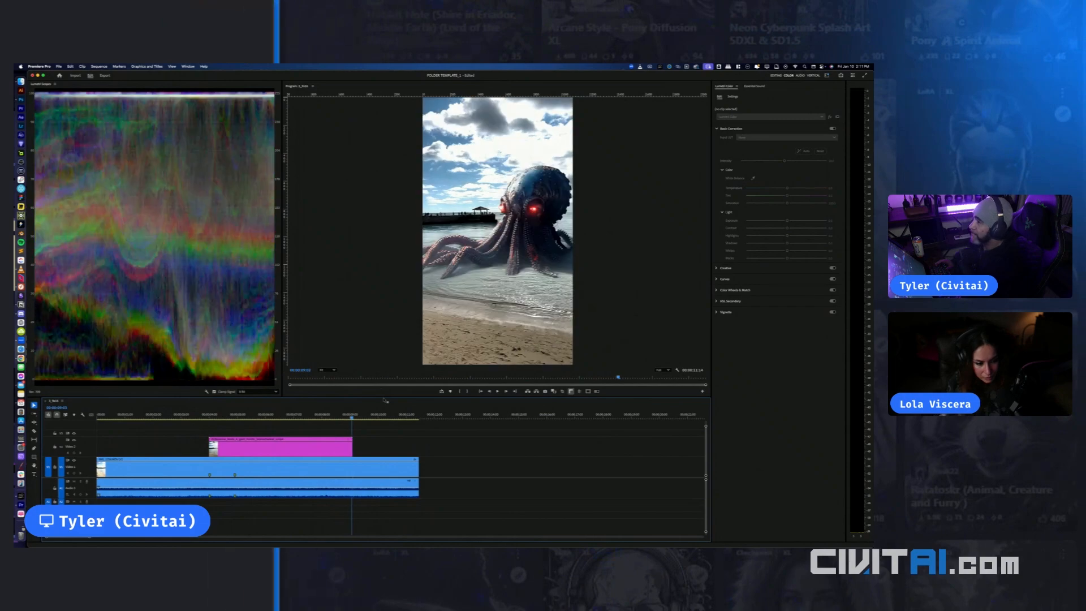
pyautogui.moveTo(349, 410)
pyautogui.mouseDown()
pyautogui.moveTo(339, 418)
pyautogui.moveTo(359, 424)
pyautogui.moveTo(314, 431)
pyautogui.moveTo(353, 424)
pyautogui.mouseUp()
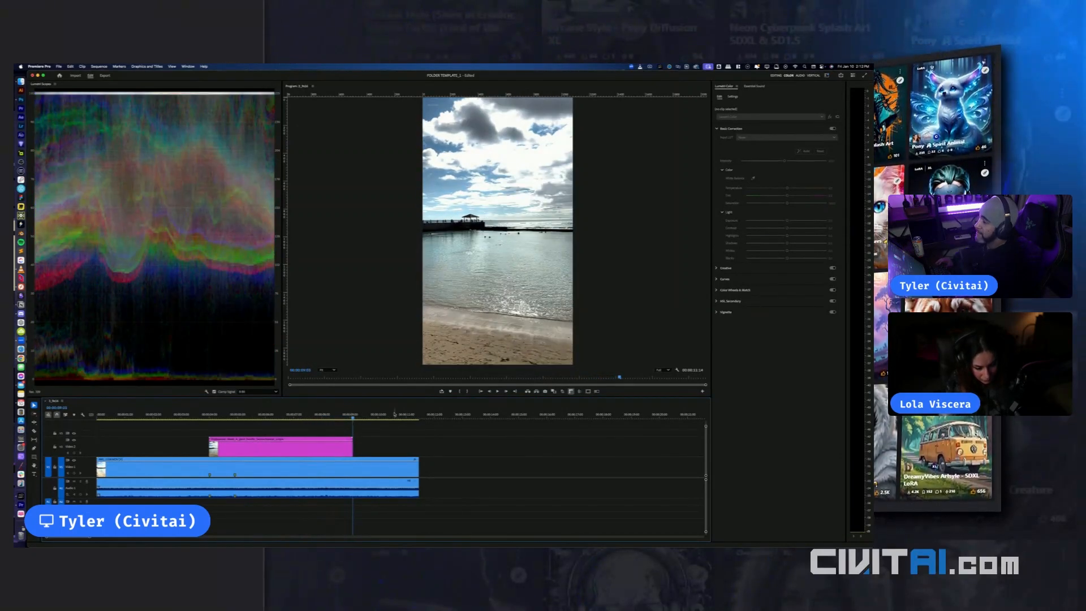
pyautogui.press('Left')
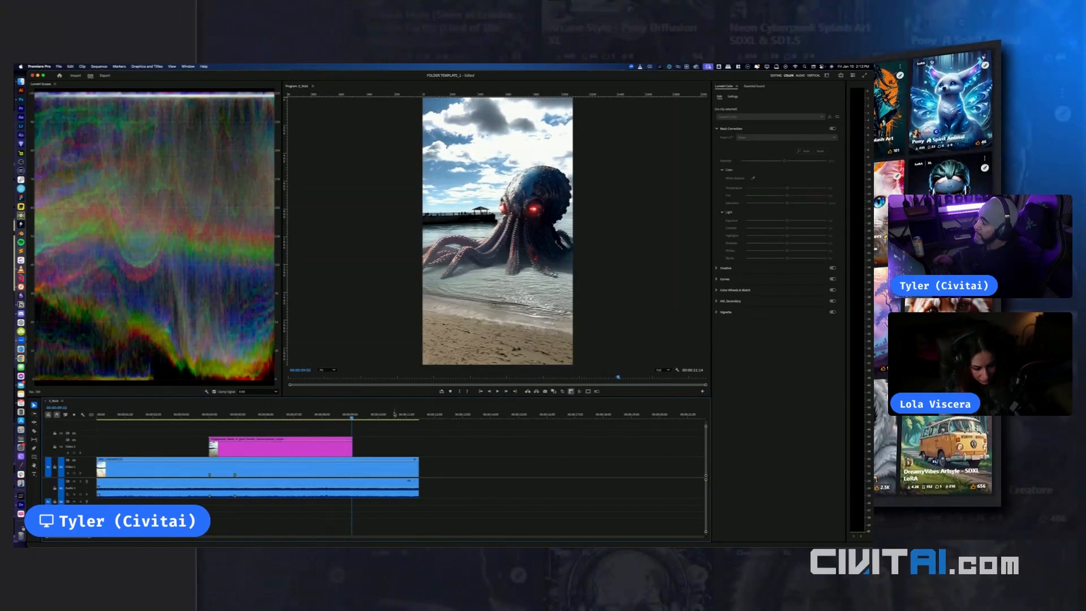
pyautogui.click(546, 391)
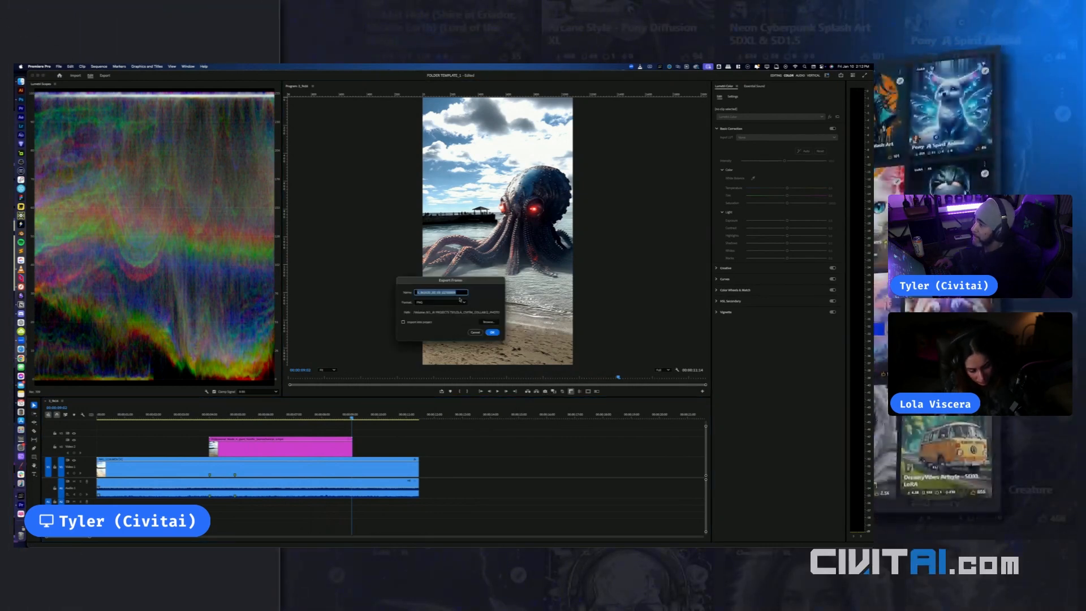
pyautogui.write('1_OCTOPUS')
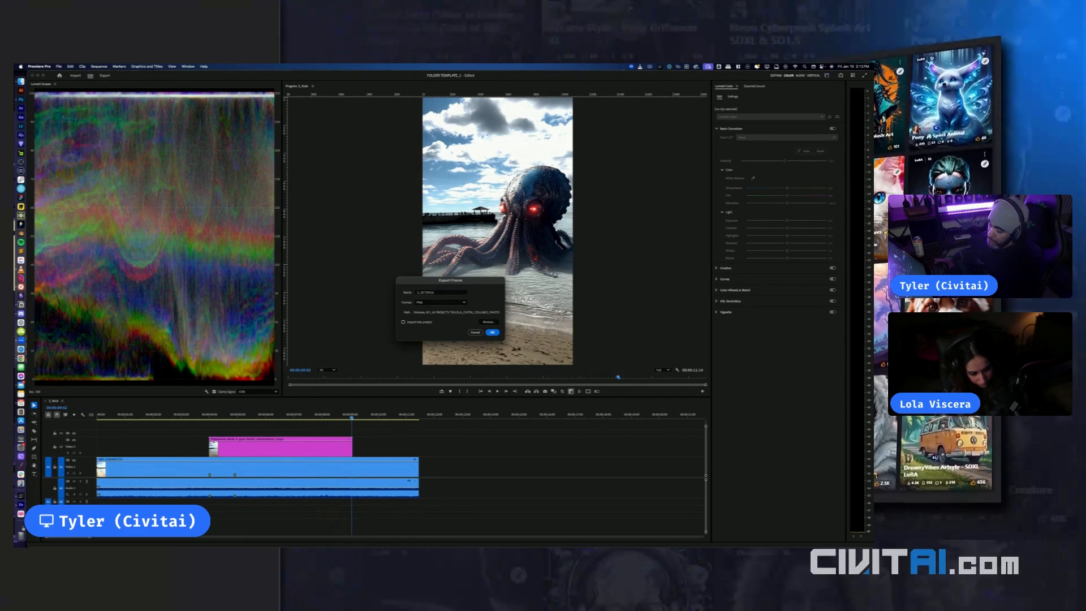
pyautogui.press('Return')
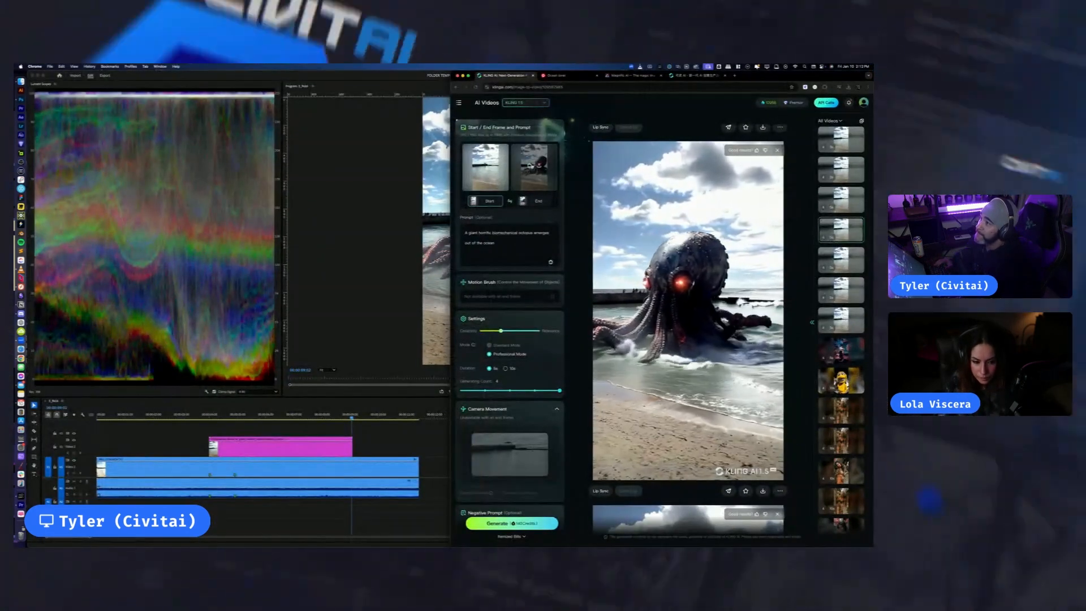
# Switch to Kling in Chrome, choose the KLING 1.6 model, and load the exported octopus still as the start frame
pyautogui.click(526, 103)
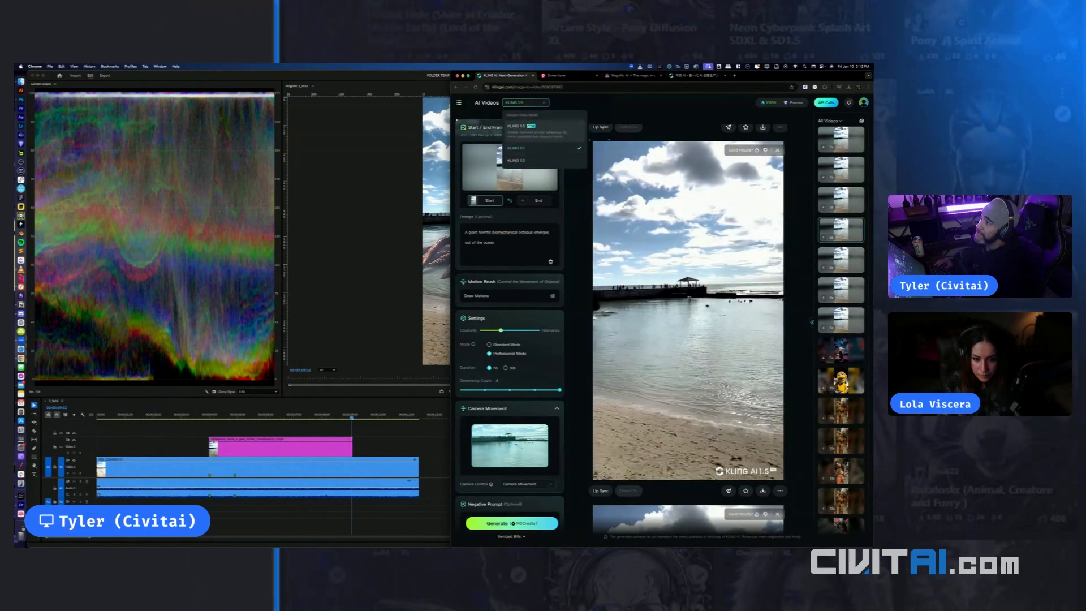
pyautogui.click(516, 123)
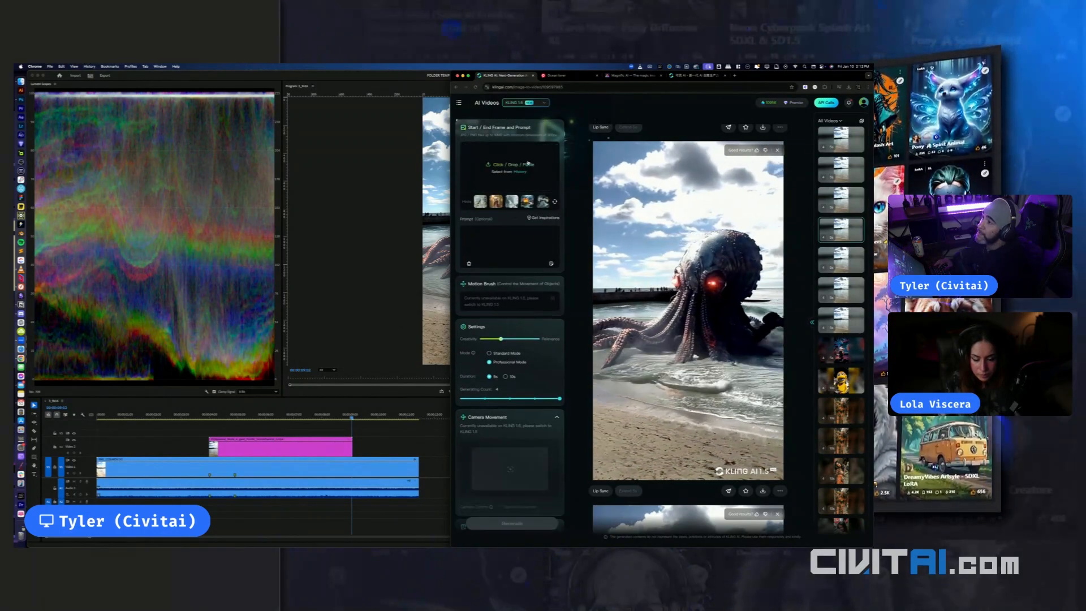
pyautogui.moveTo(489, 175); pyautogui.dragTo(490, 173)
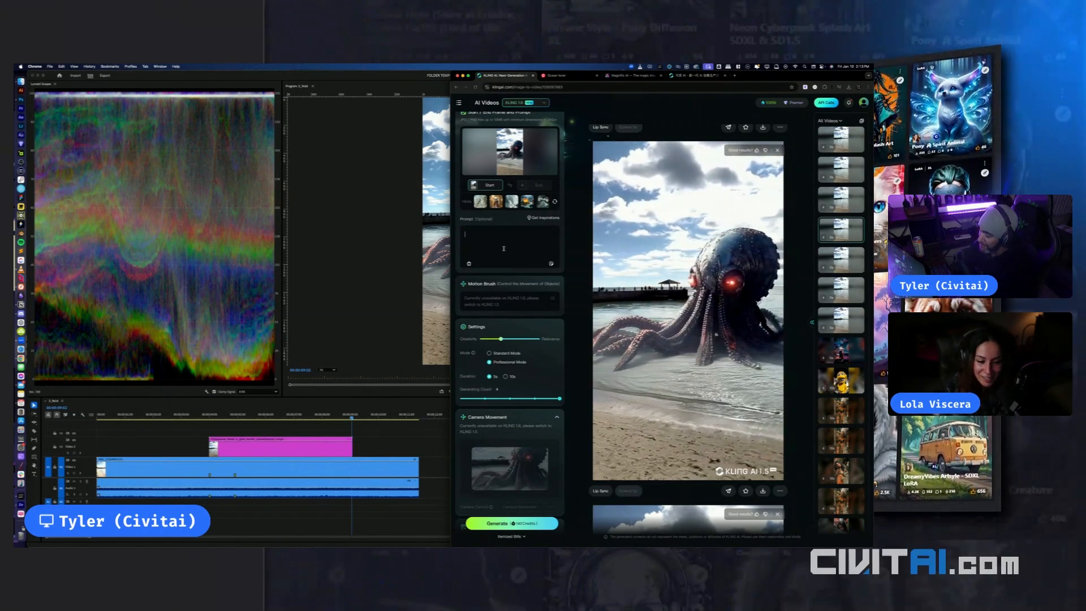
# Write the prompt "The octopus is writhing in pain. It's tentacles are convulsing."
pyautogui.click(503, 249)
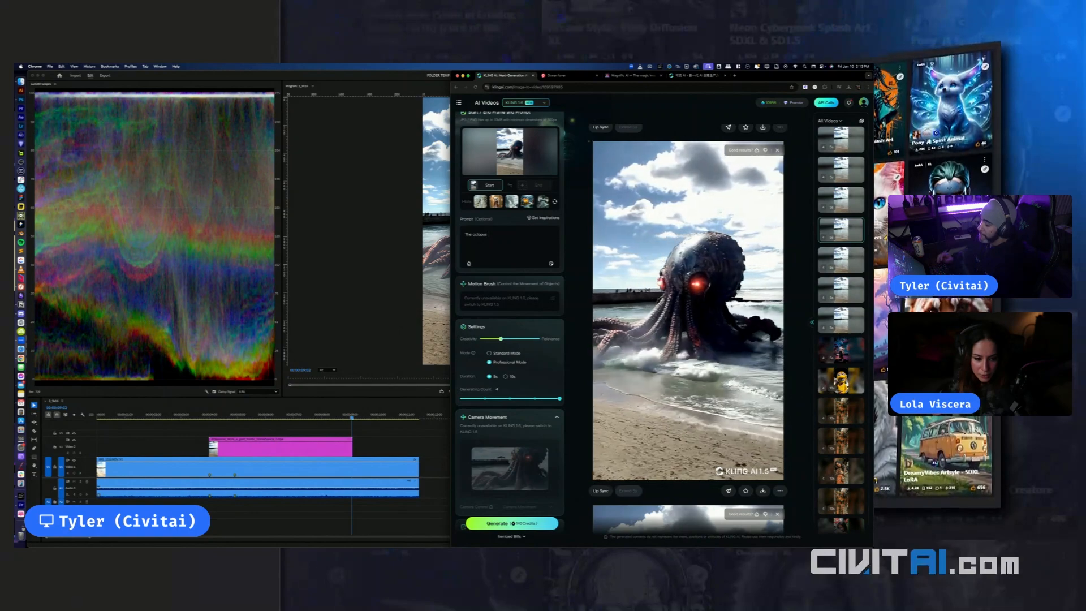
pyautogui.write('is w')
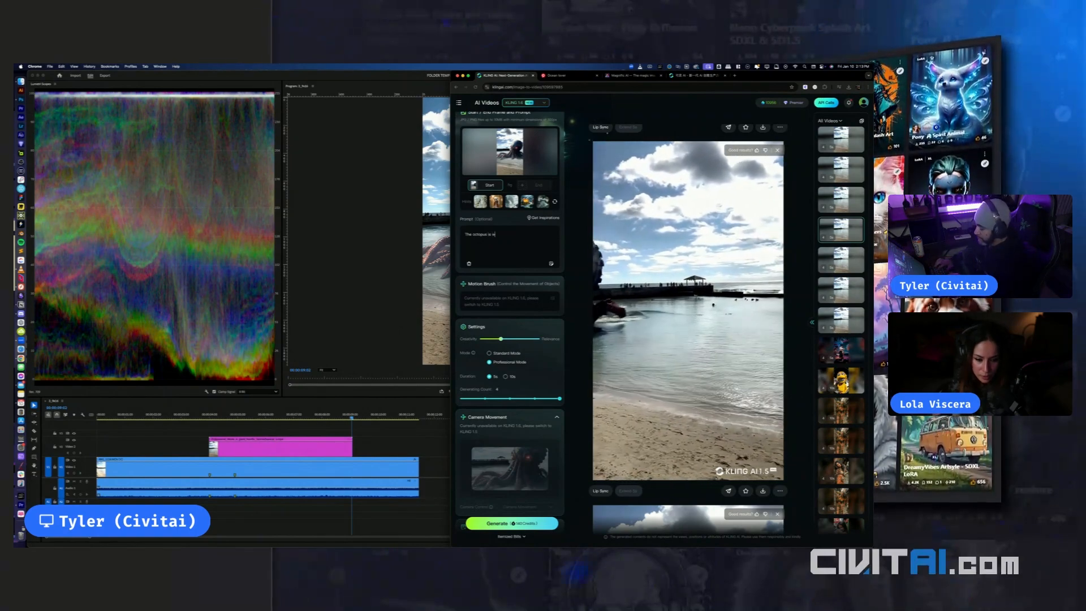
pyautogui.write('riting in')
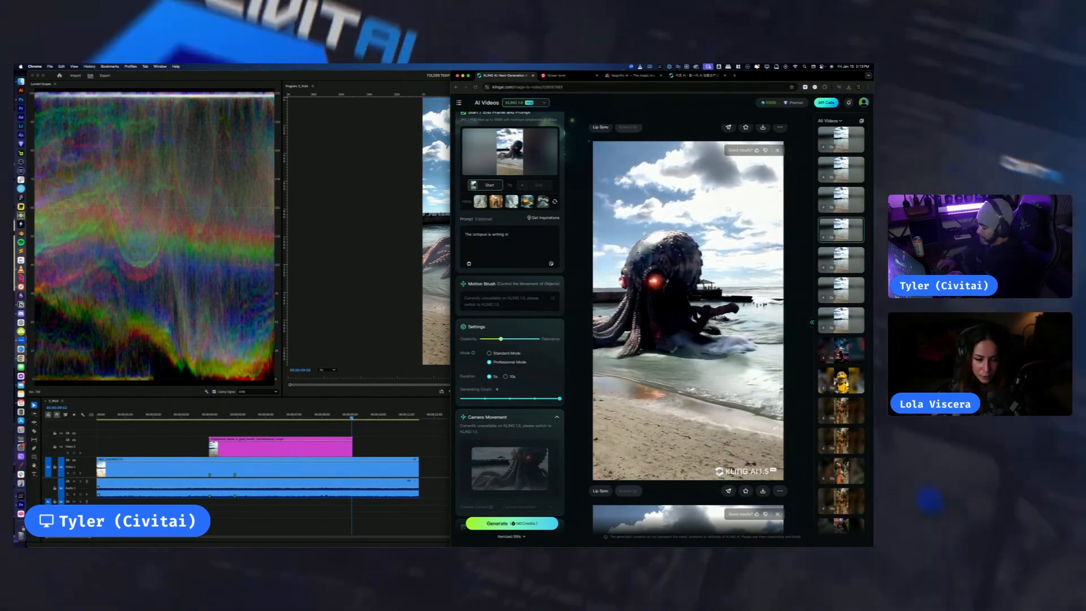
pyautogui.write(' pain. It')
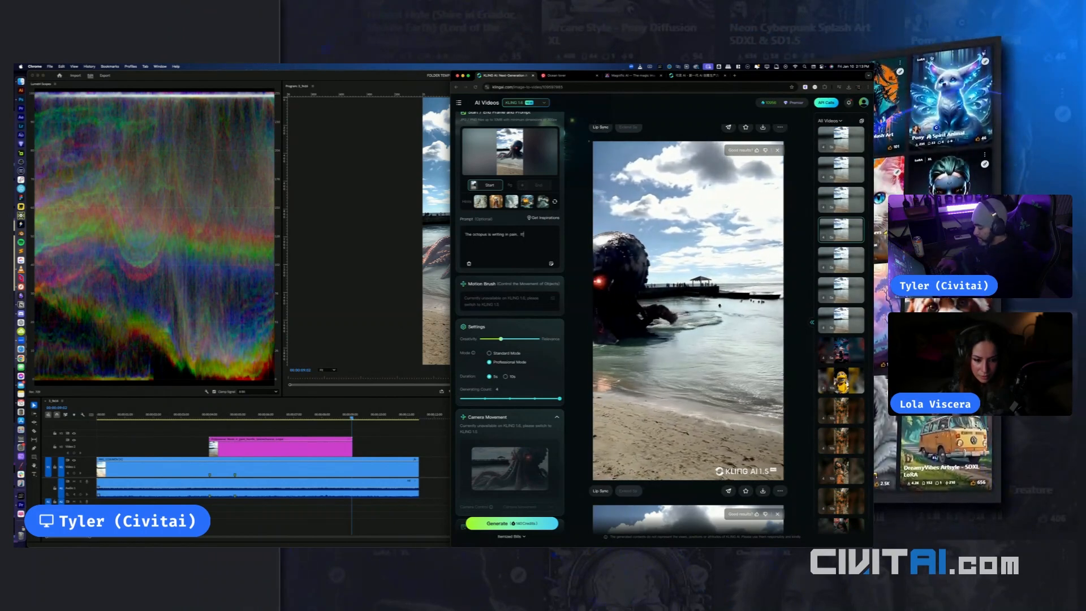
pyautogui.write("'s terrib")
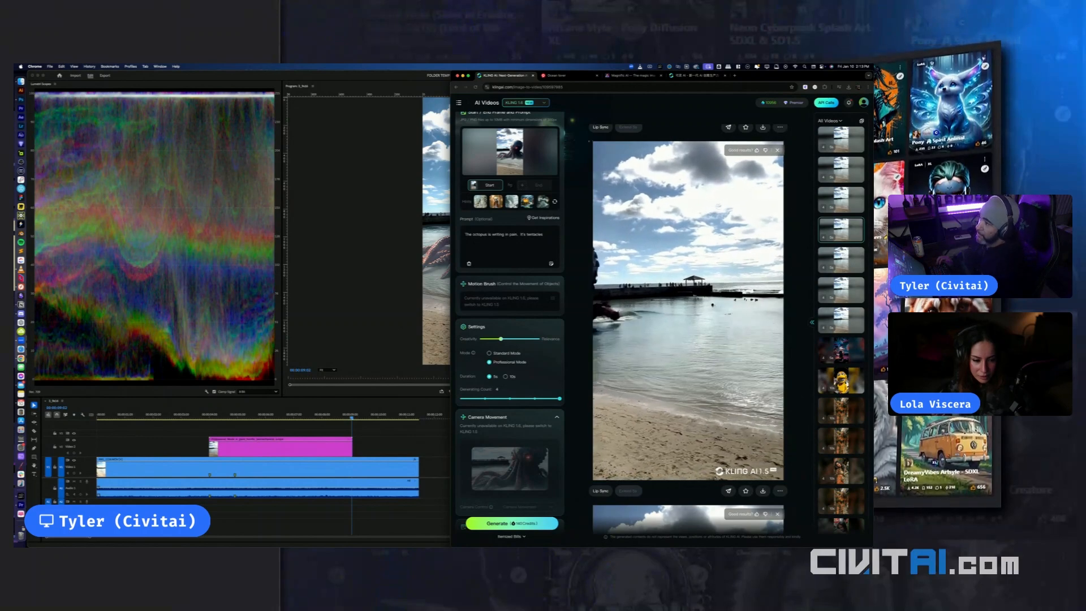
pyautogui.rightClick(494, 234)
pyautogui.click(500, 234)
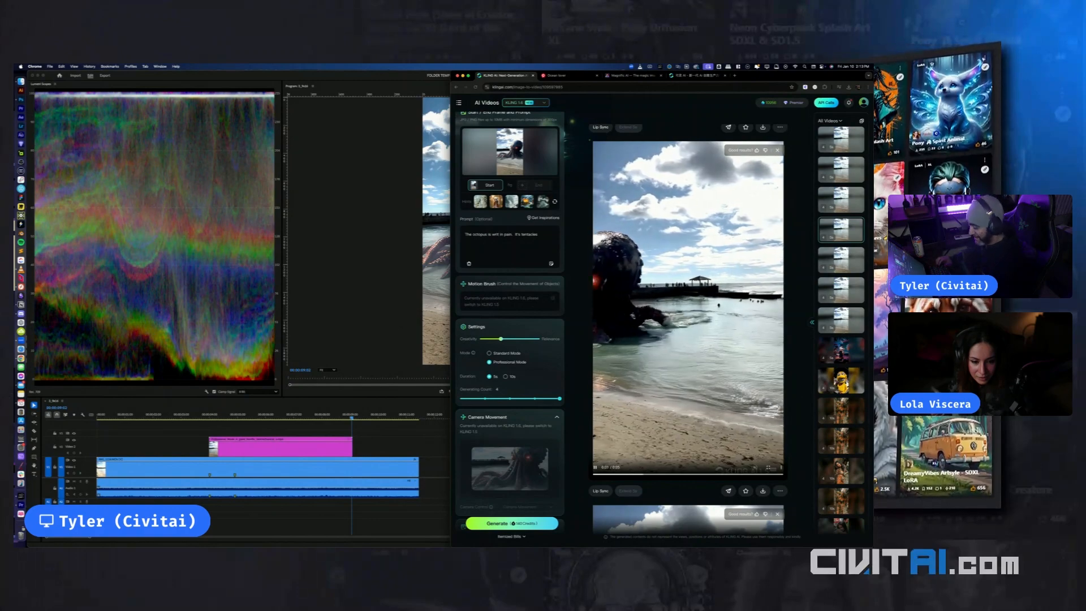
pyautogui.write('hing')
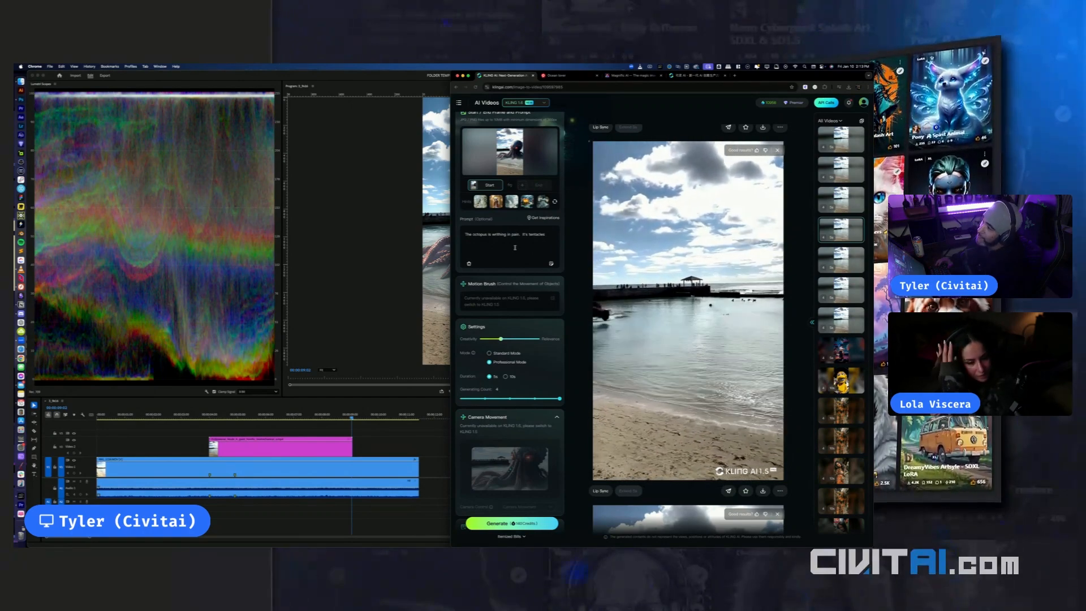
pyautogui.write('are')
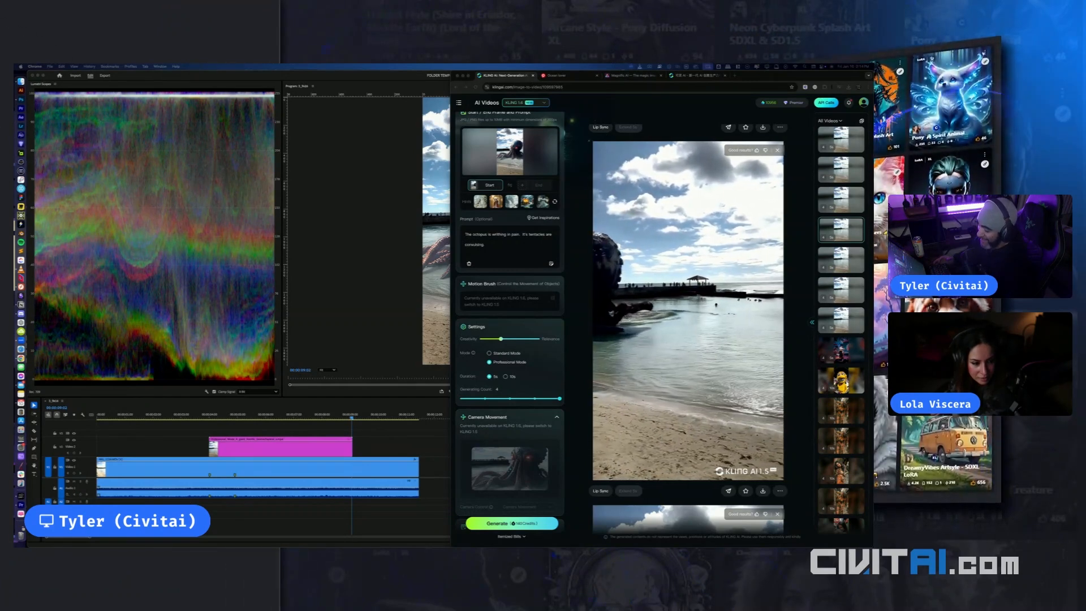
# Raise the creativity setting to mid-range, set the duration to 10s, and generate the video
pyautogui.click(503, 249)
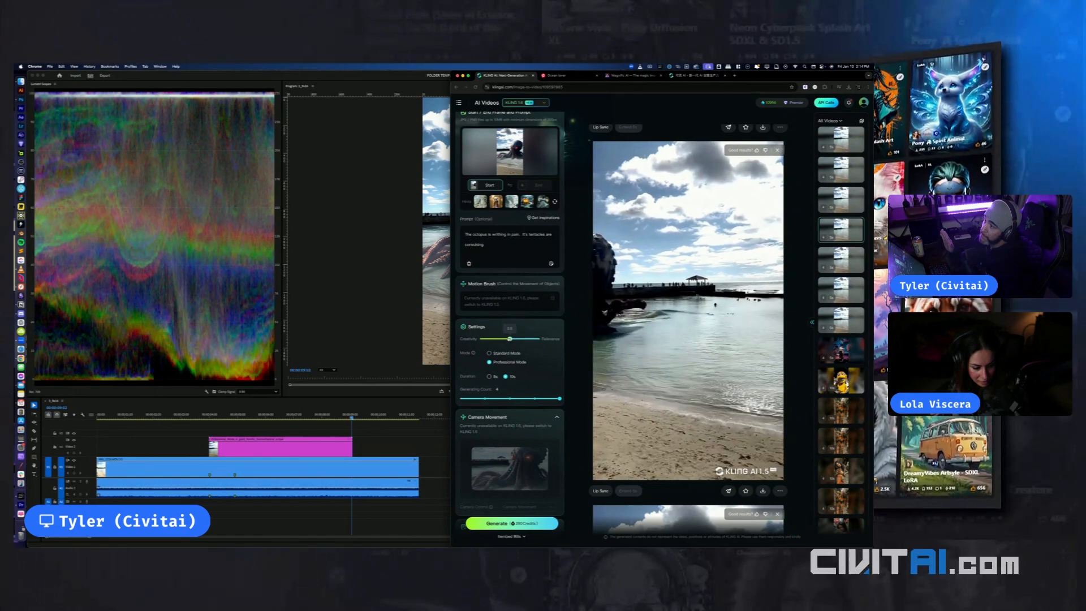
pyautogui.click(537, 525)
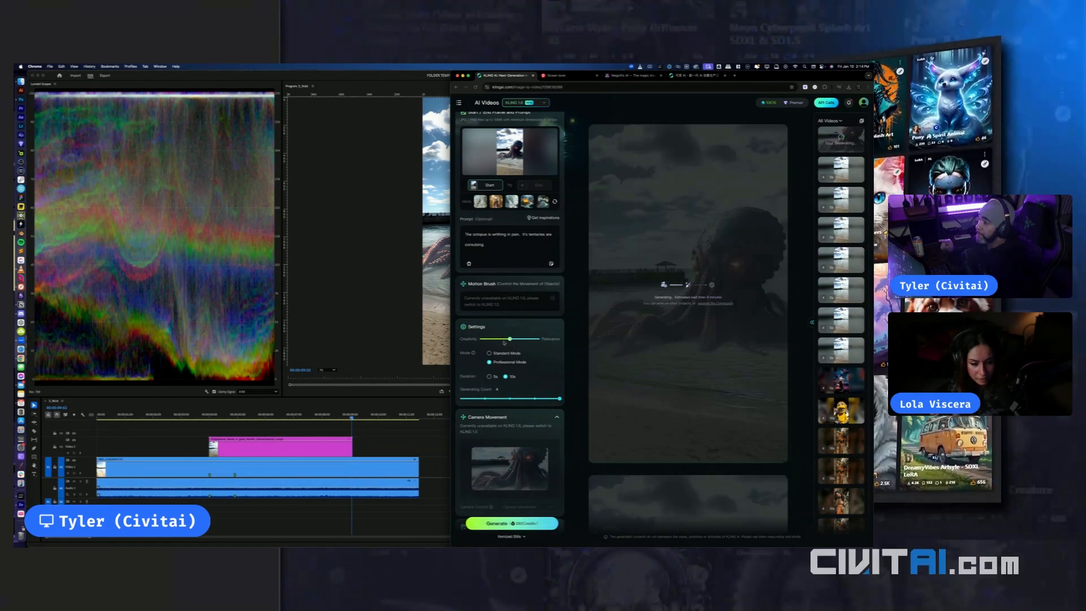
# Shift the creativity setting below mid-range toward Creativity, set the duration to 5s, and generate the octopus video twice
pyautogui.moveTo(509, 339); pyautogui.dragTo(501, 338)
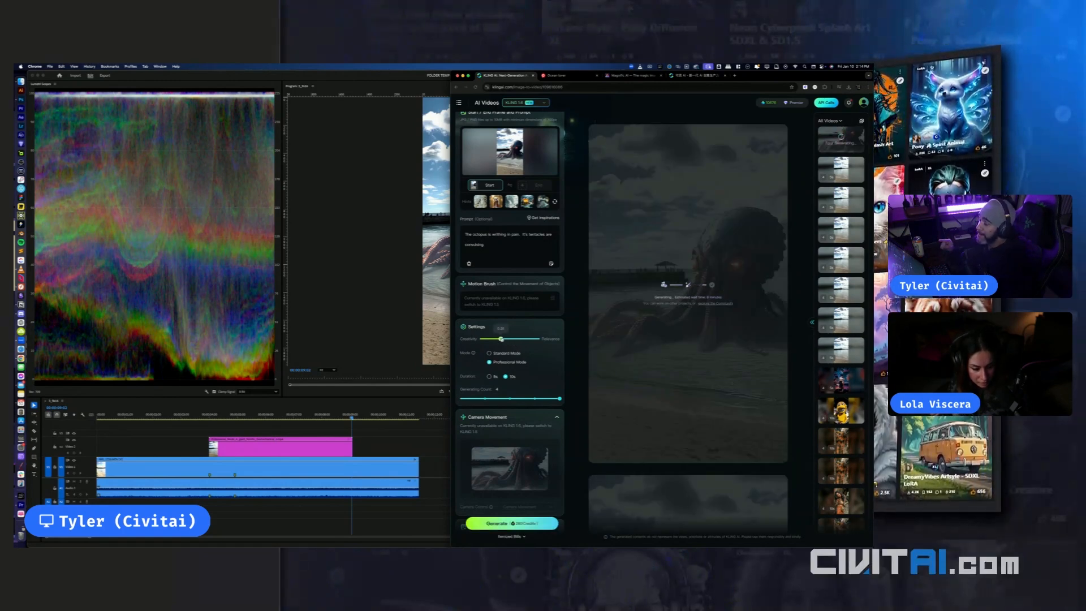
pyautogui.click(528, 523)
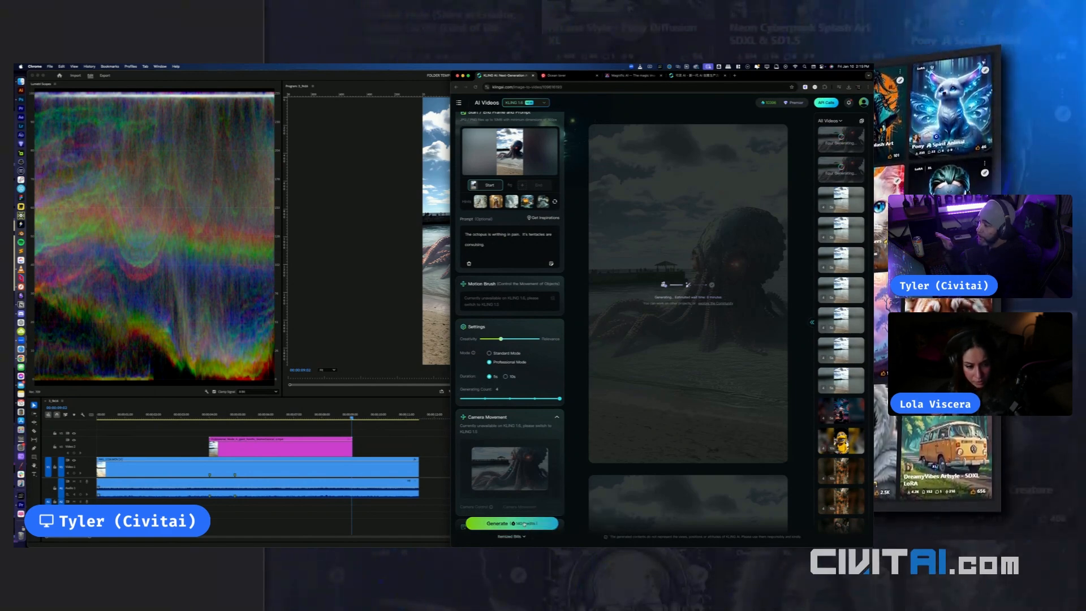
pyautogui.click(525, 523)
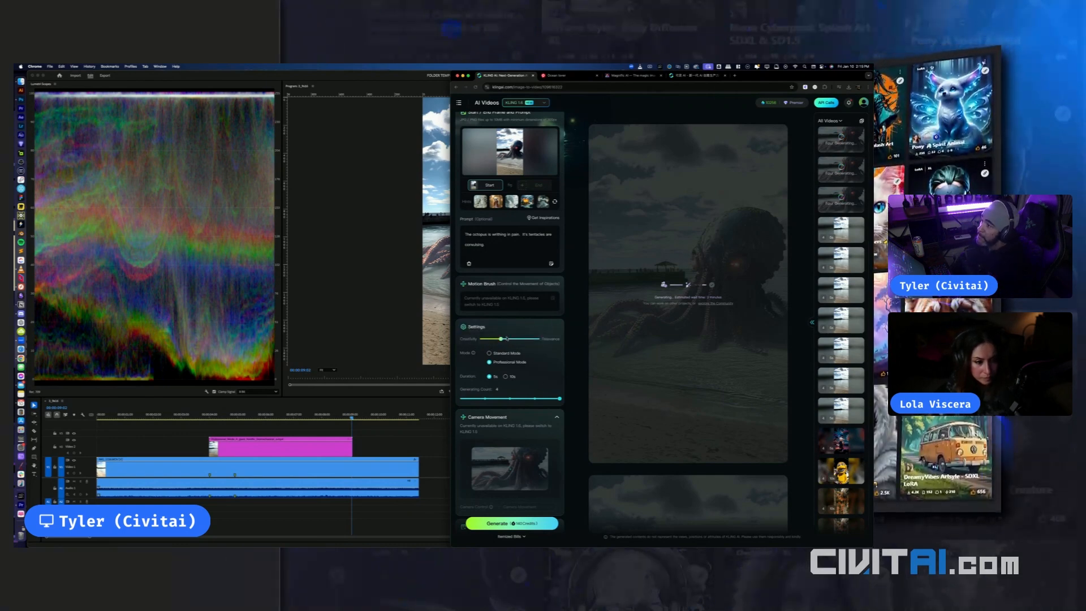
# Return the creativity setting to mid-range and generate one more 5s octopus video
pyautogui.moveTo(502, 338)
pyautogui.moveTo(502, 338); pyautogui.dragTo(509, 338)
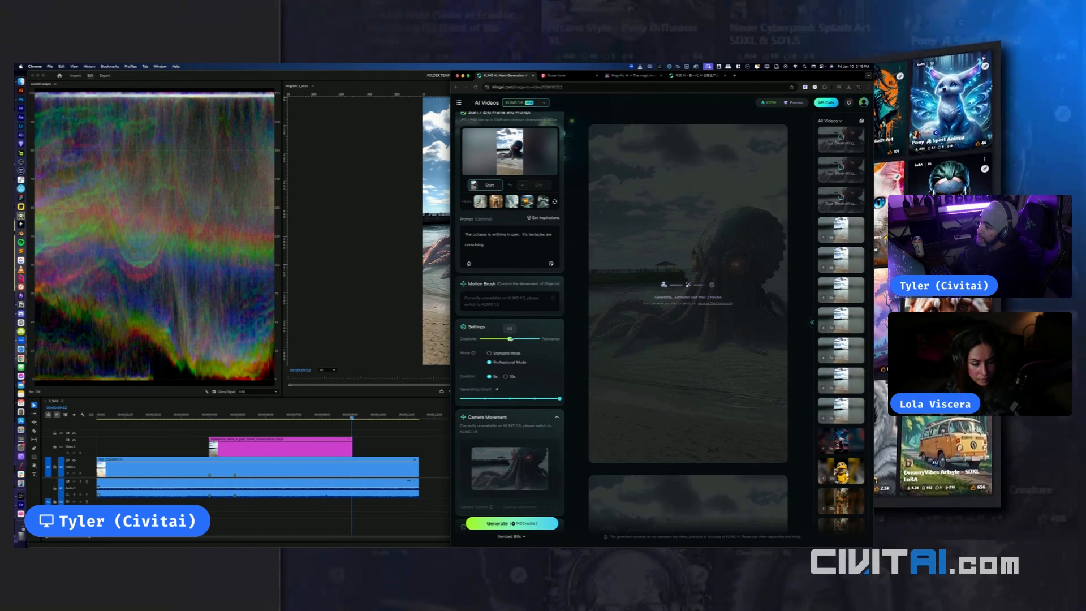
pyautogui.click(536, 524)
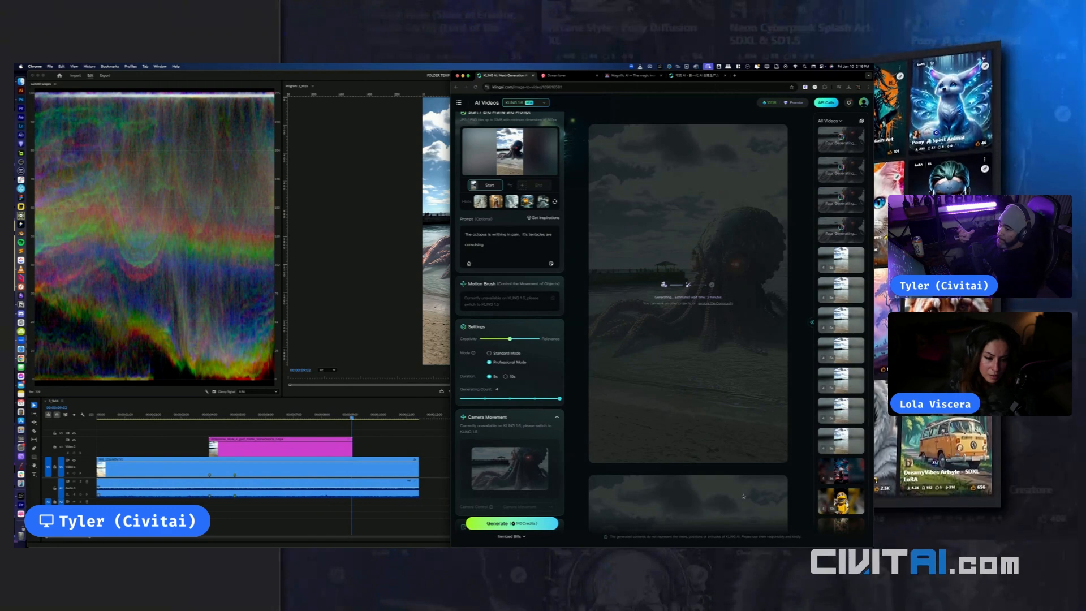
# Open the yellow Big Bird entry in the video history and watch its different generated variations
pyautogui.click(841, 501)
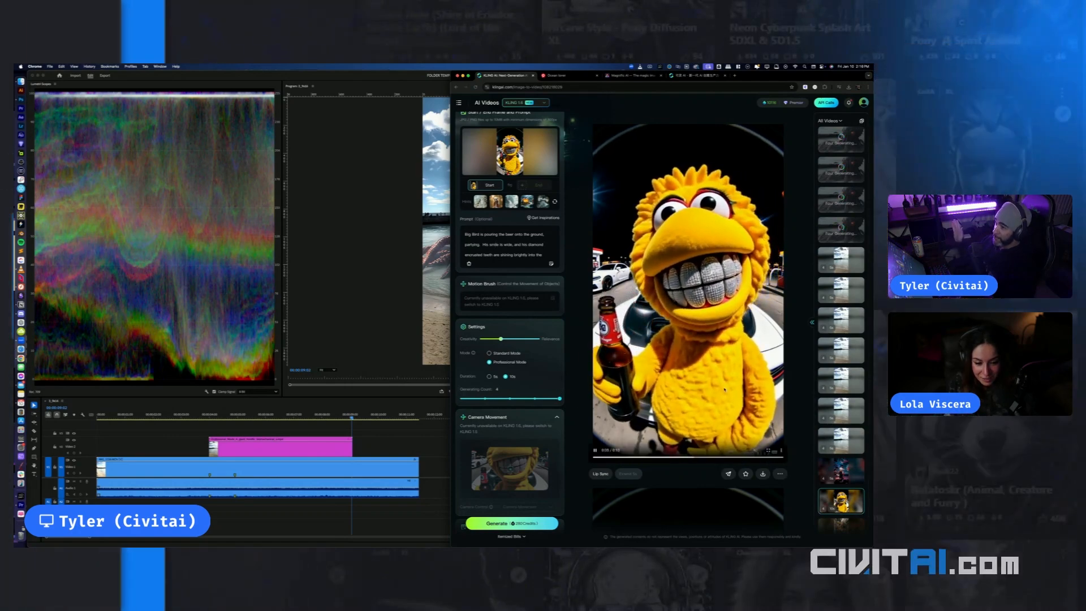
pyautogui.scroll(-5, 724, 390)
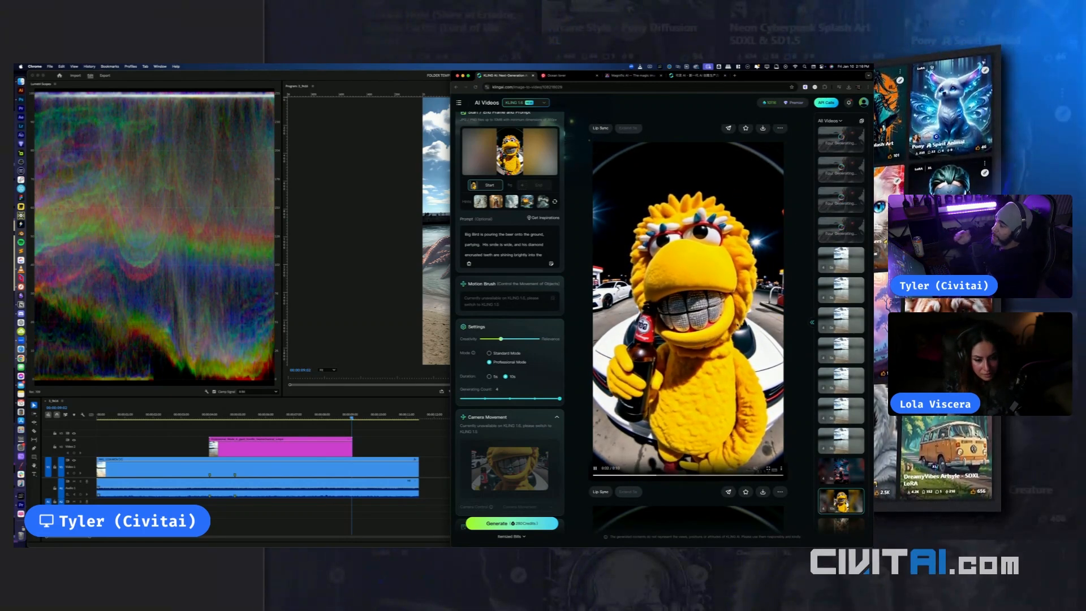
pyautogui.scroll(-5, 688, 328)
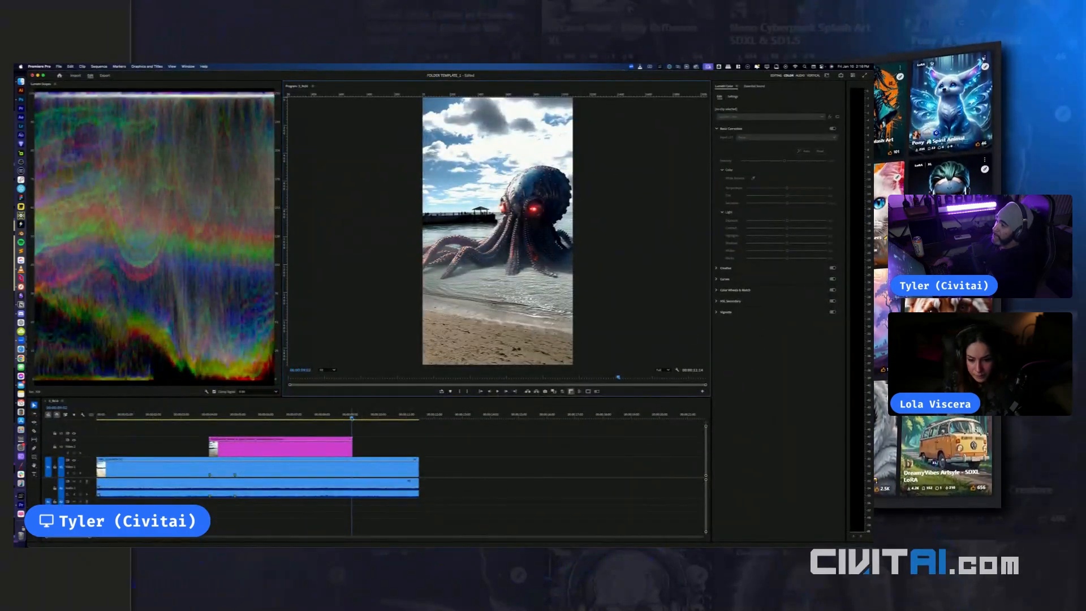
# Switch to Premiere Pro, split the beach clip at the octopus clip's first frame, and delete the part after the cut
pyautogui.click(204, 416)
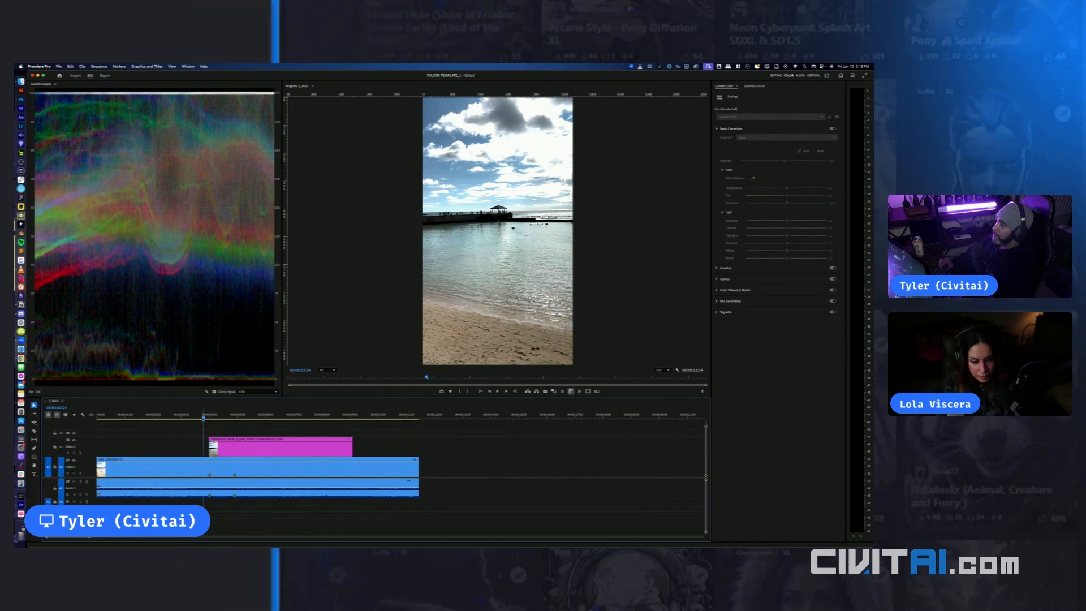
pyautogui.press('space')
pyautogui.click(264, 466)
pyautogui.press('super+k')
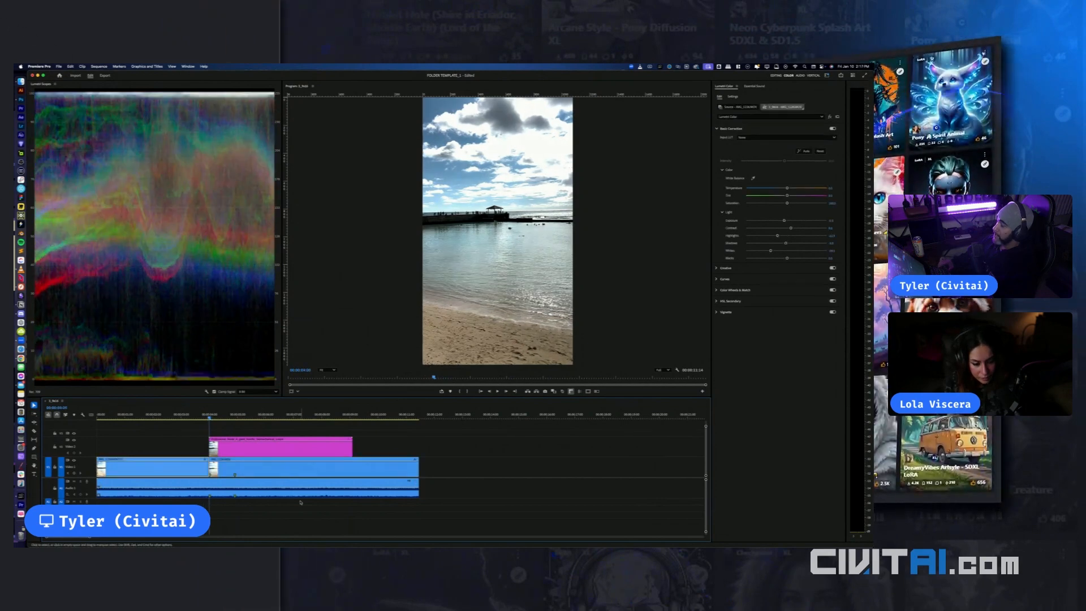
pyautogui.click(370, 469)
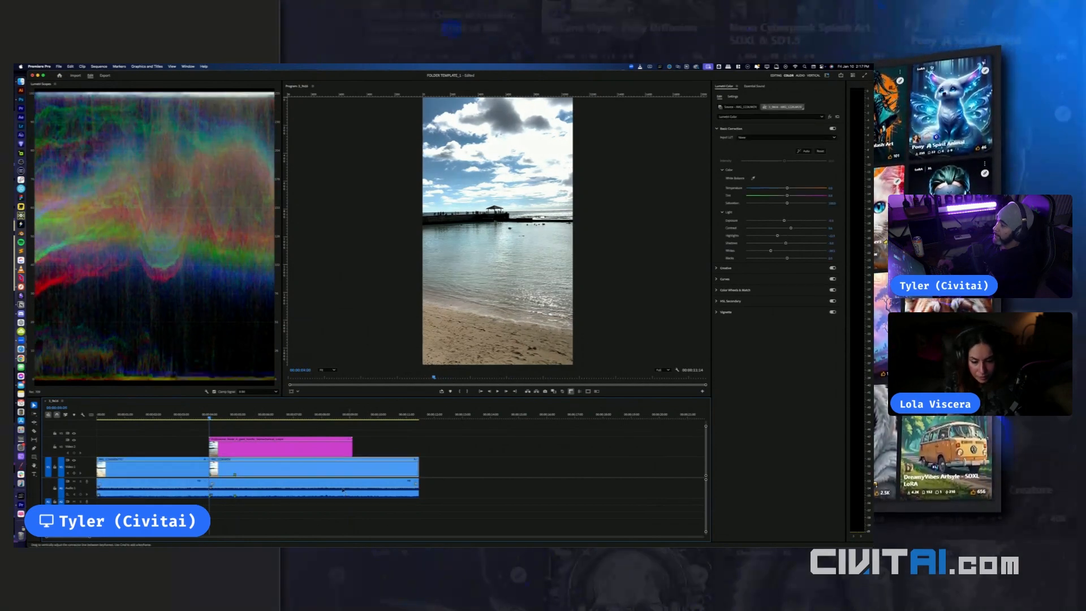
pyautogui.press('Delete')
# Extend the beach audio to the octopus clip's end and place the octopus clip directly after the beach footage on the same track
pyautogui.click(208, 488)
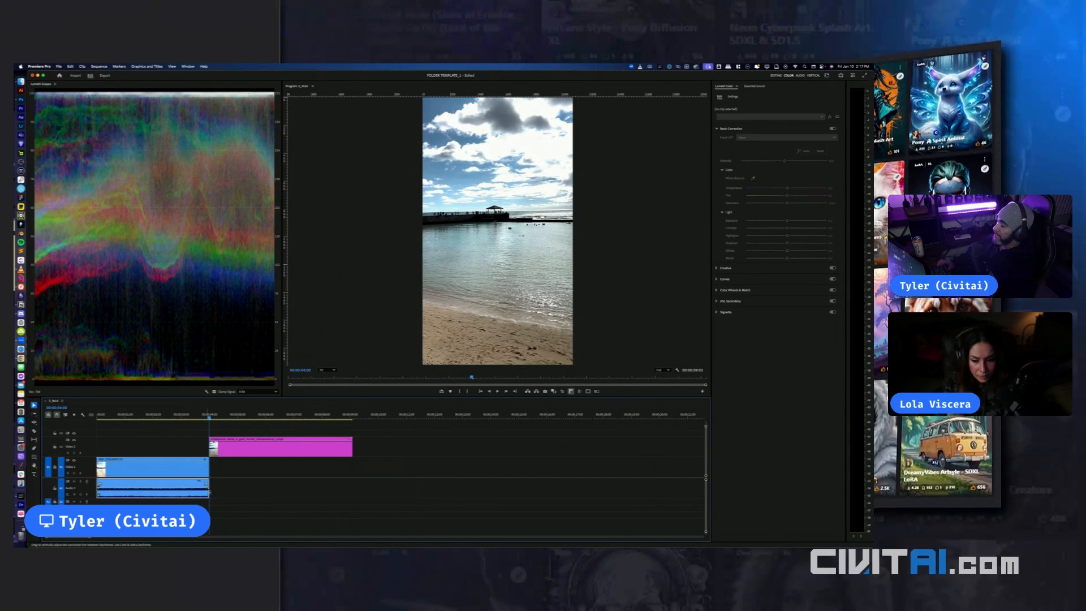
pyautogui.moveTo(207, 488); pyautogui.dragTo(352, 487)
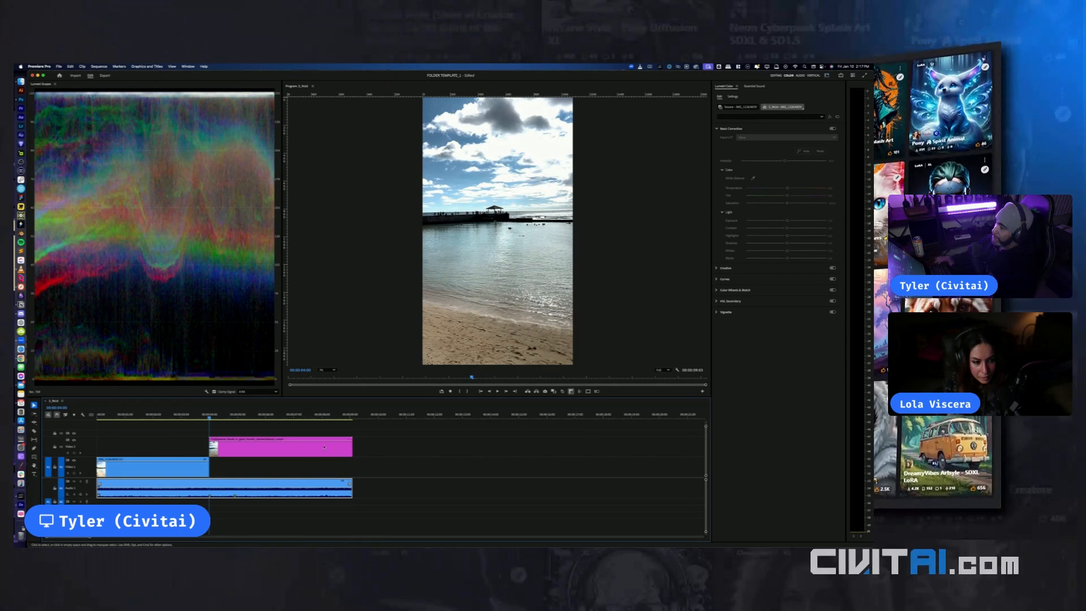
pyautogui.moveTo(243, 448); pyautogui.dragTo(243, 467)
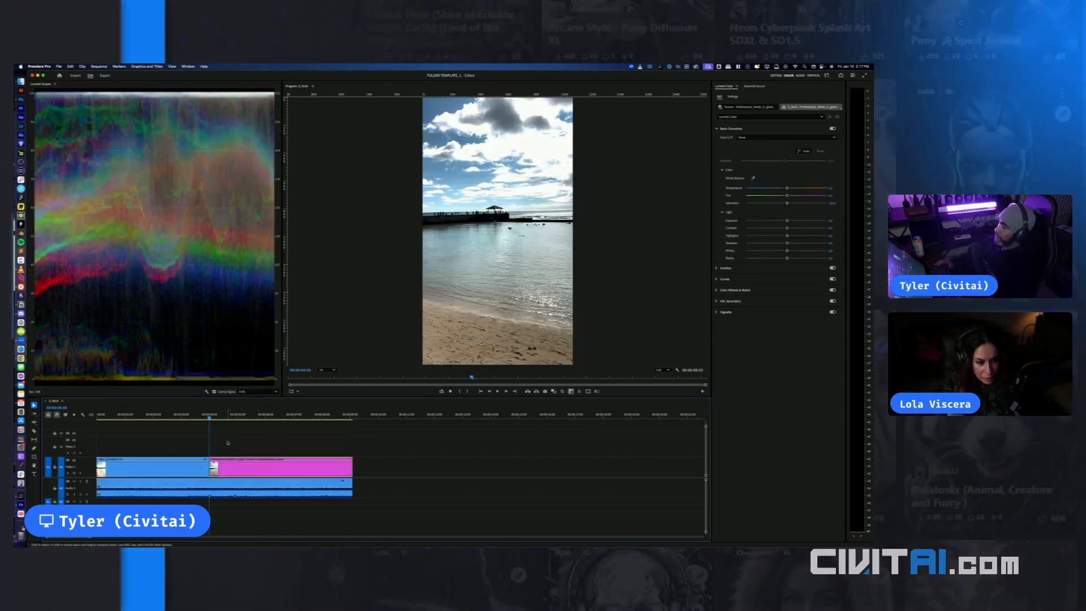
pyautogui.moveTo(210, 423); pyautogui.dragTo(197, 419)
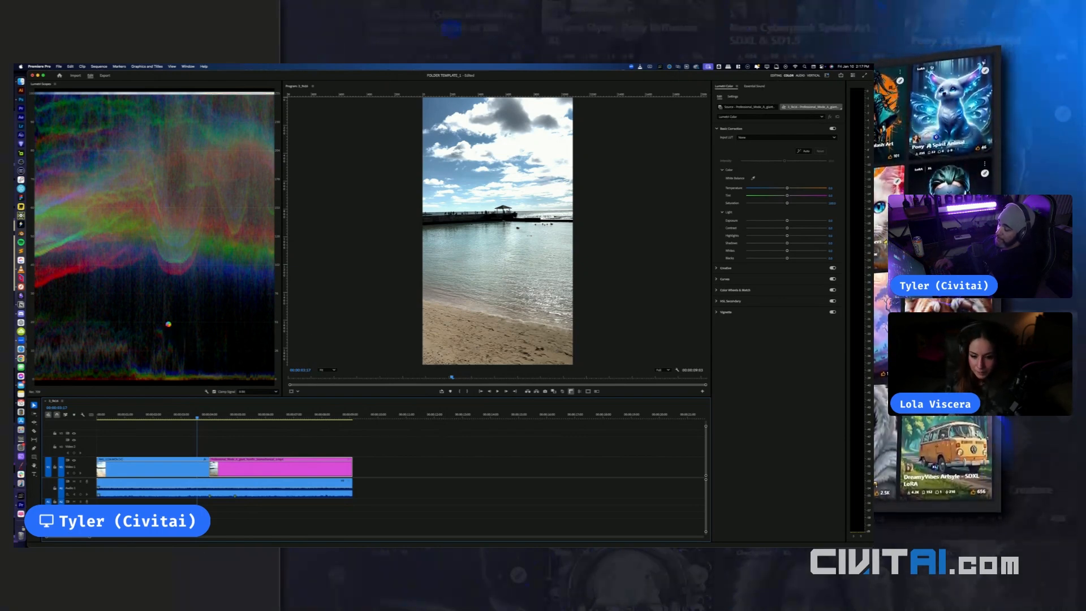
# Create an adjustment layer with the default settings and place it above both clips, spanning the whole sequence
pyautogui.hotkey('alt', 'shift', '1')
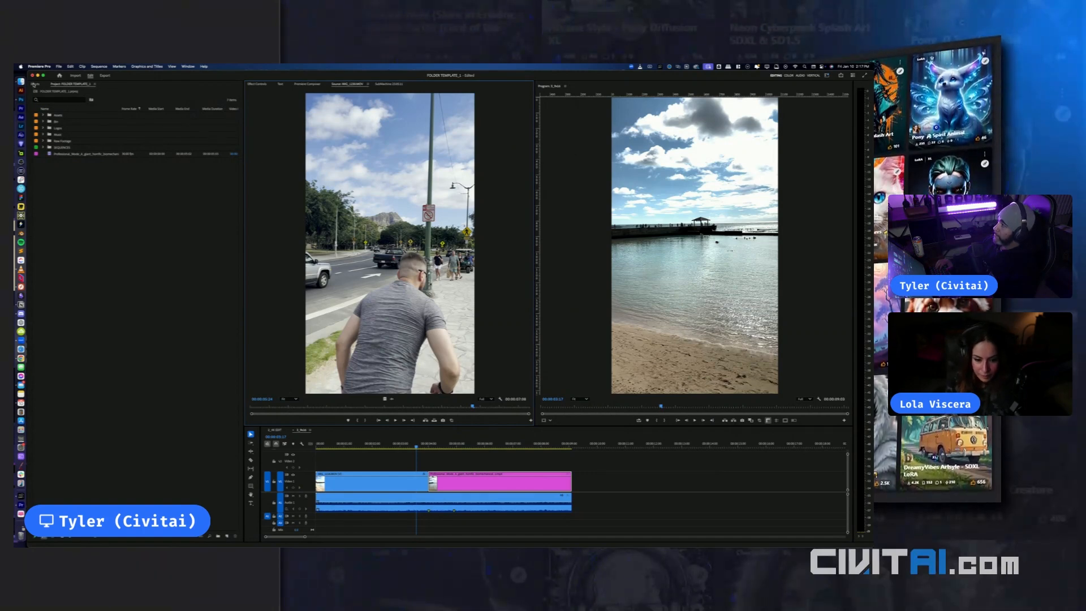
pyautogui.click(33, 84)
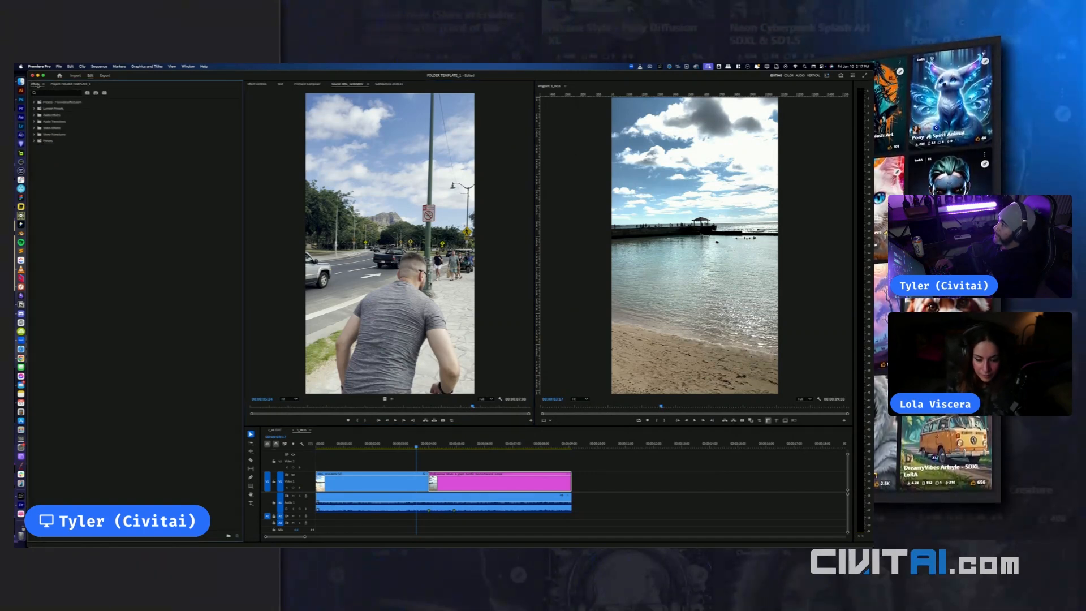
pyautogui.click(70, 84)
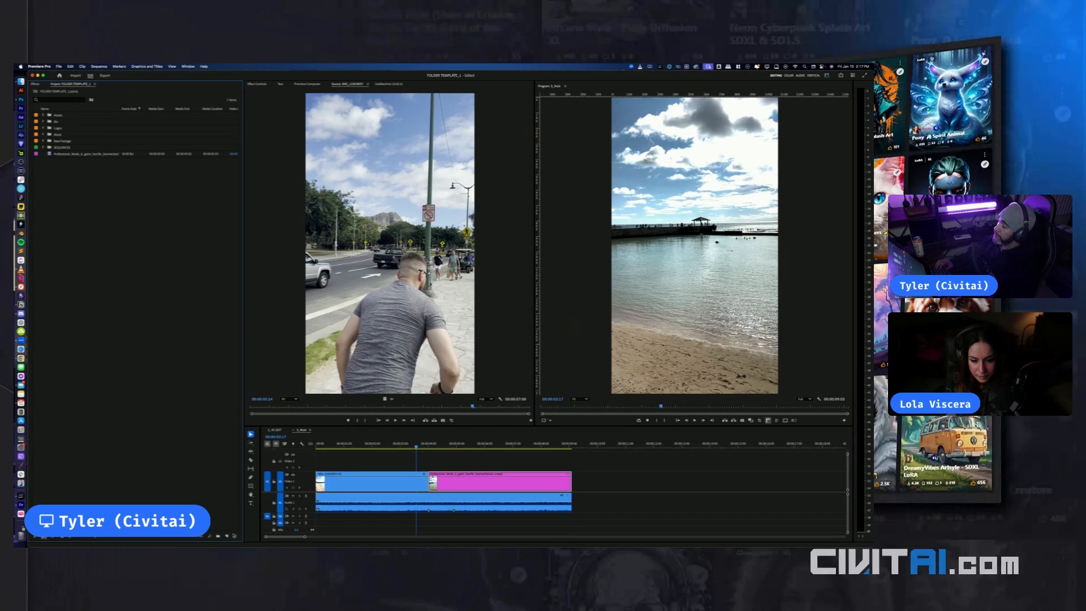
pyautogui.click(227, 535)
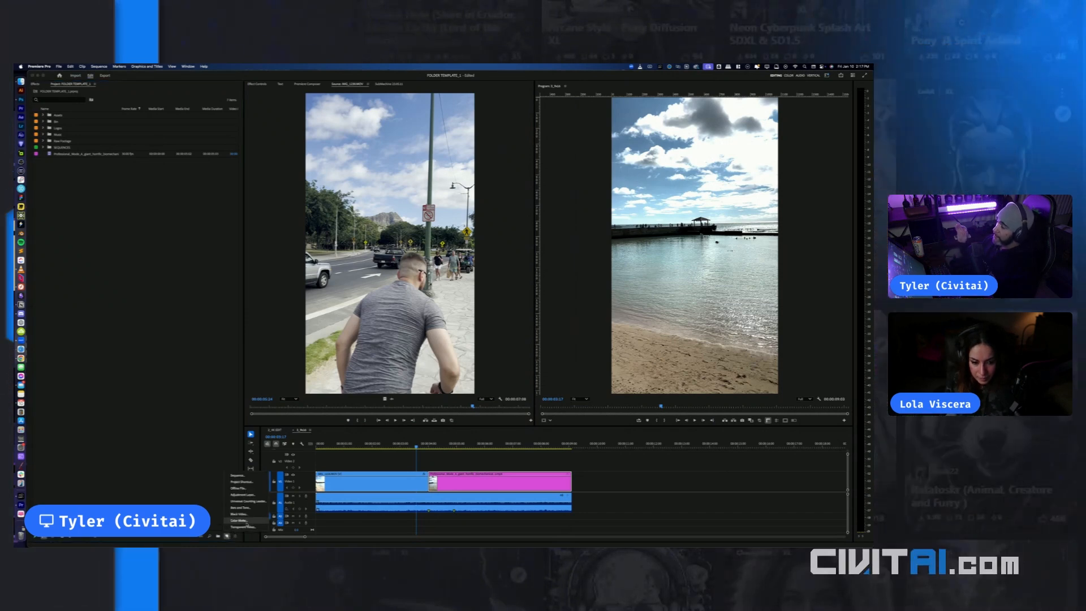
pyautogui.click(243, 495)
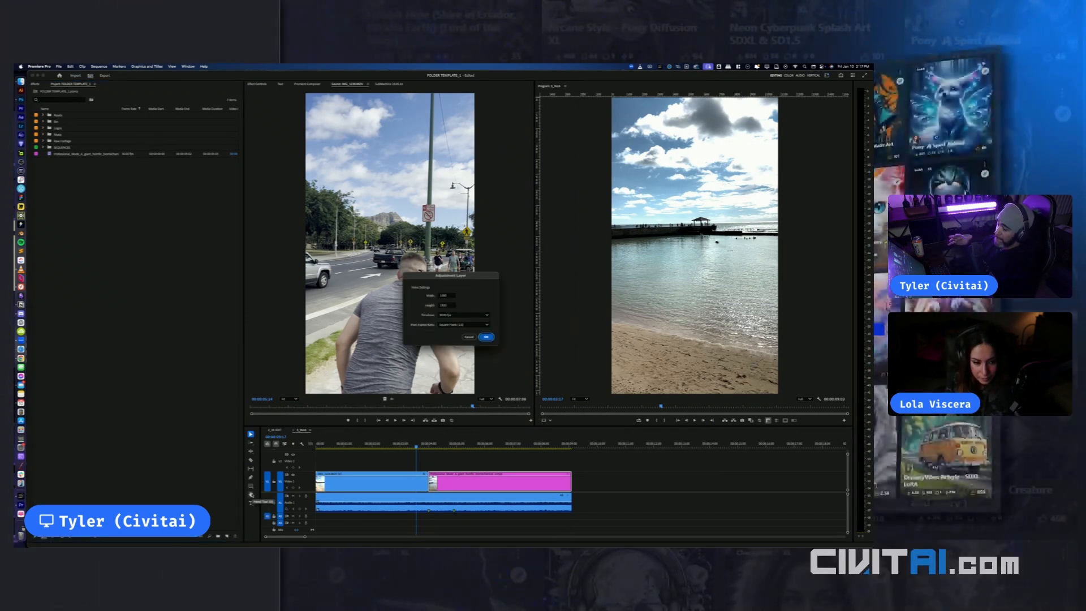
pyautogui.click(485, 337)
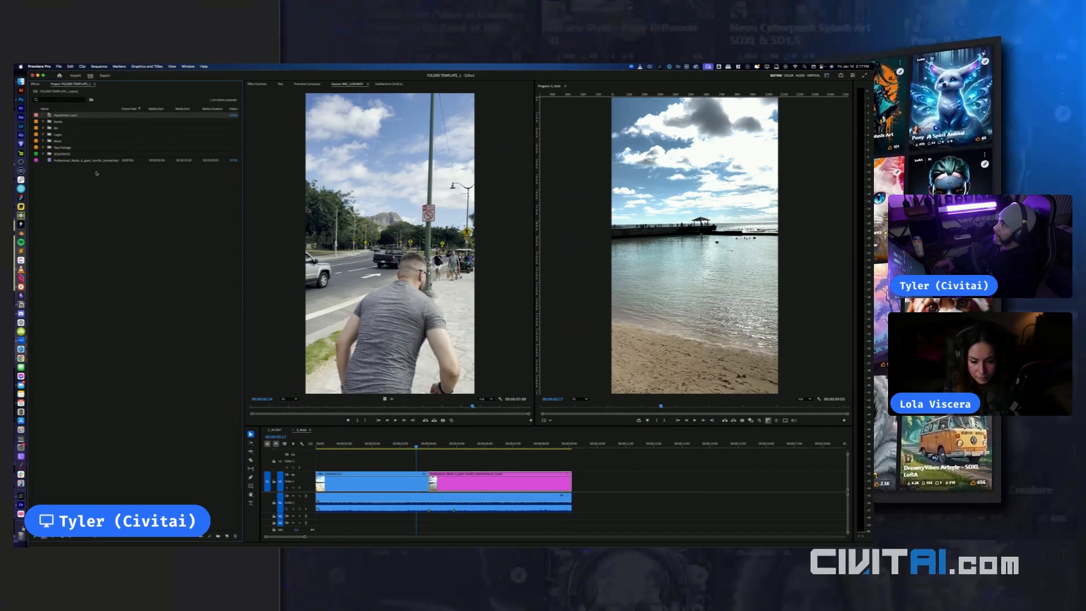
pyautogui.moveTo(263, 280); pyautogui.dragTo(571, 461)
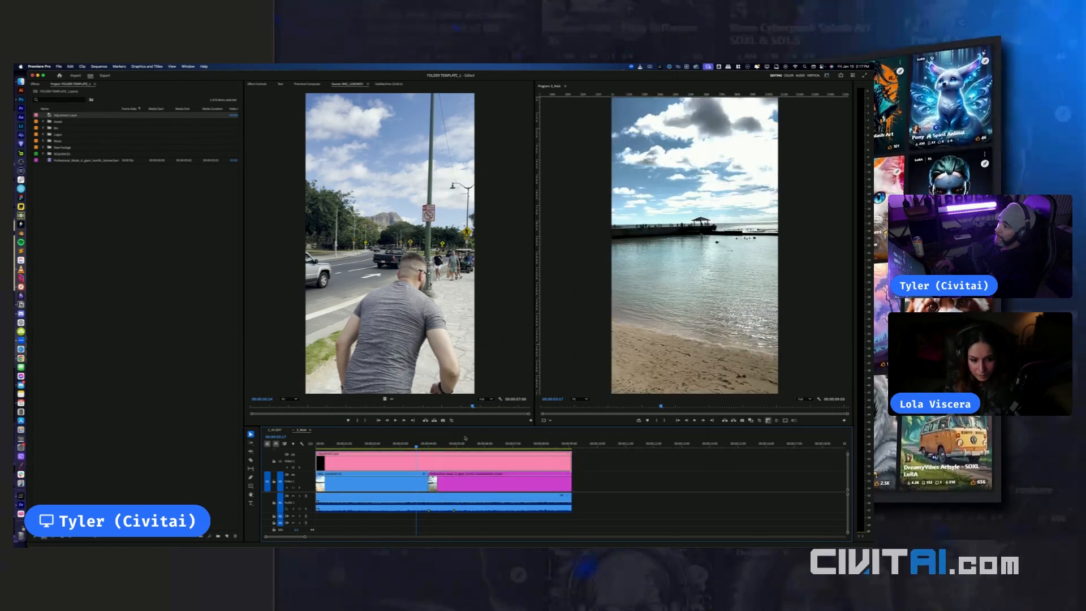
# On an octopus frame, apply a creative look with teal skies and warm sand to the adjustment layer, reducing its intensity to under half strength
pyautogui.click(512, 444)
pyautogui.click(526, 444)
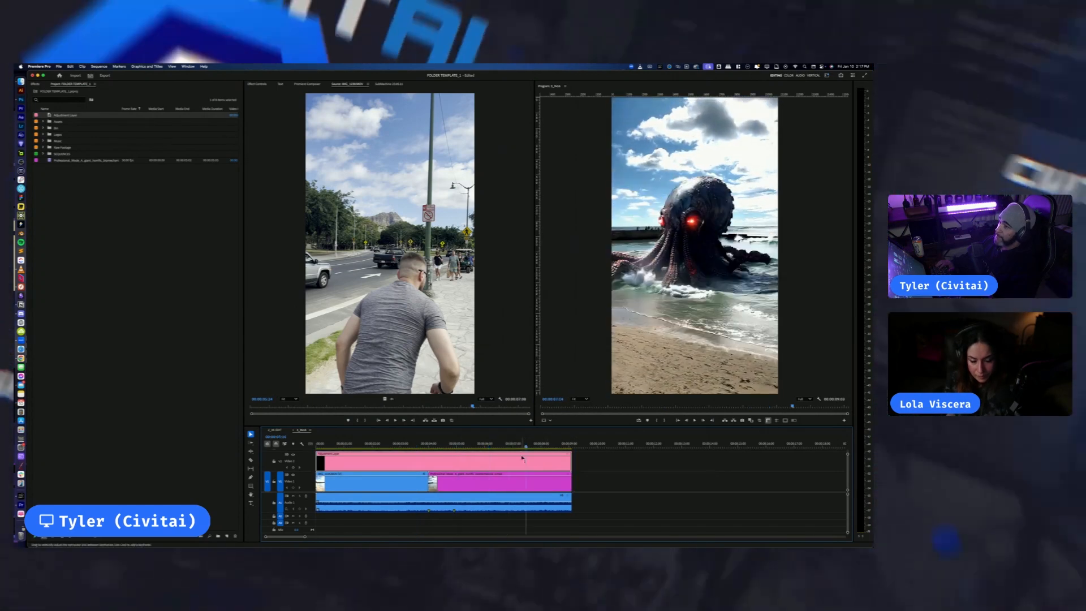
pyautogui.click(789, 75)
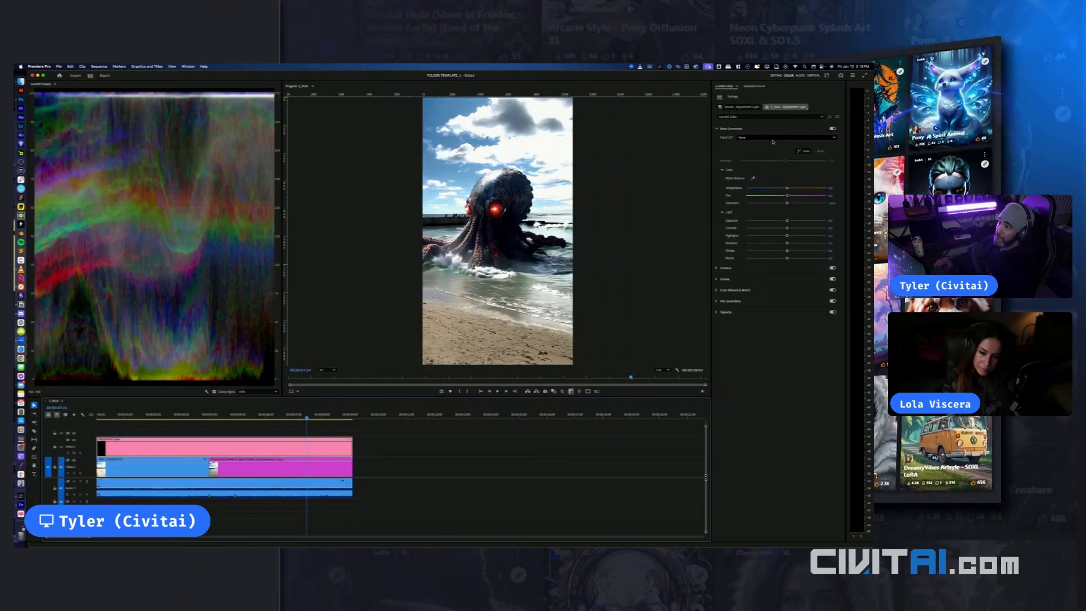
pyautogui.click(753, 267)
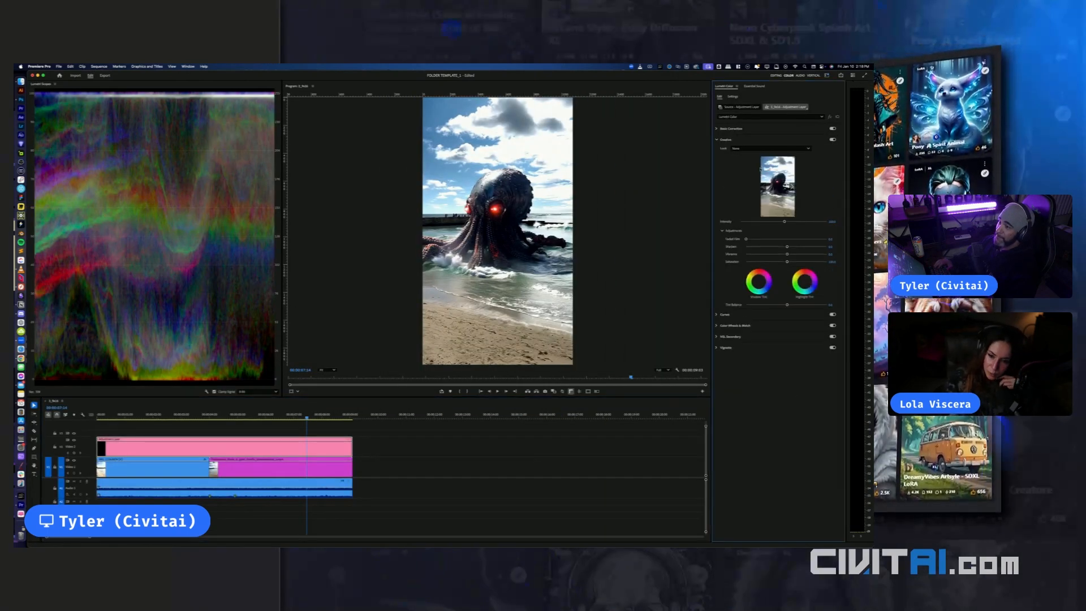
pyautogui.click(754, 149)
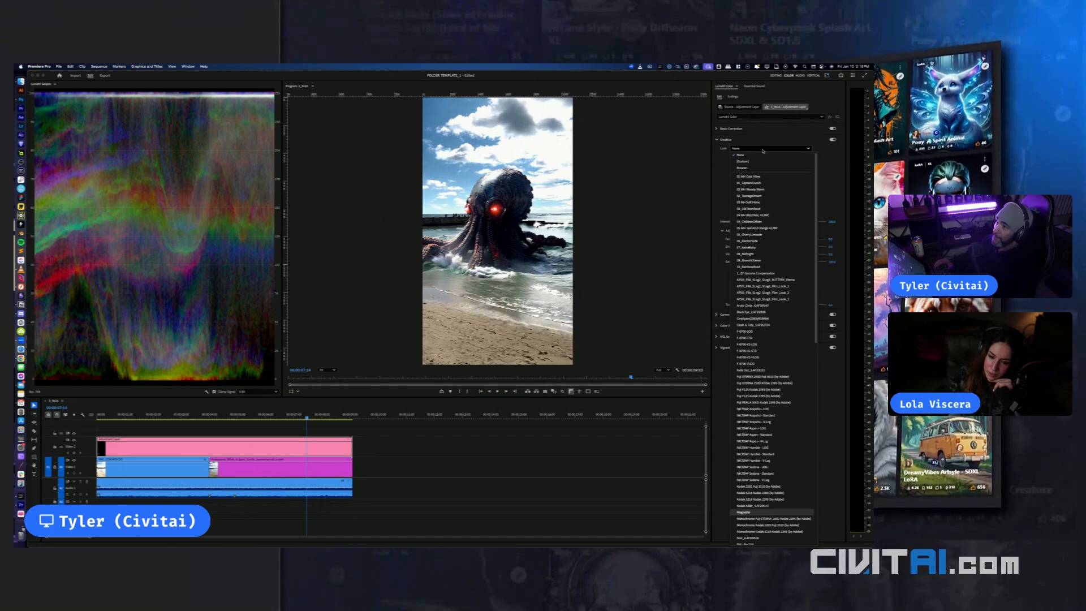
pyautogui.click(744, 513)
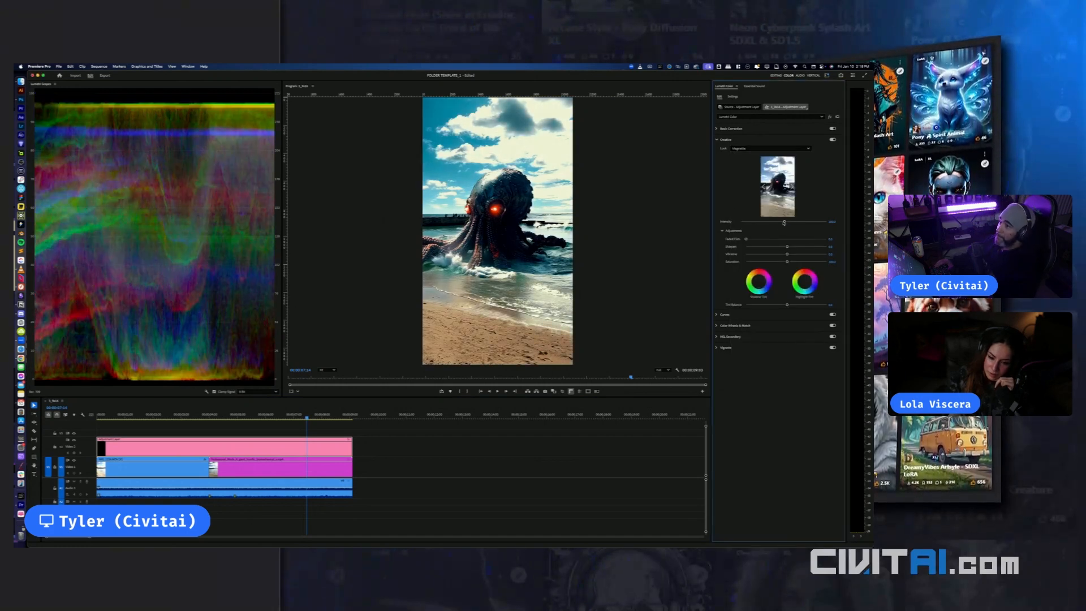
pyautogui.moveTo(784, 223); pyautogui.dragTo(759, 232)
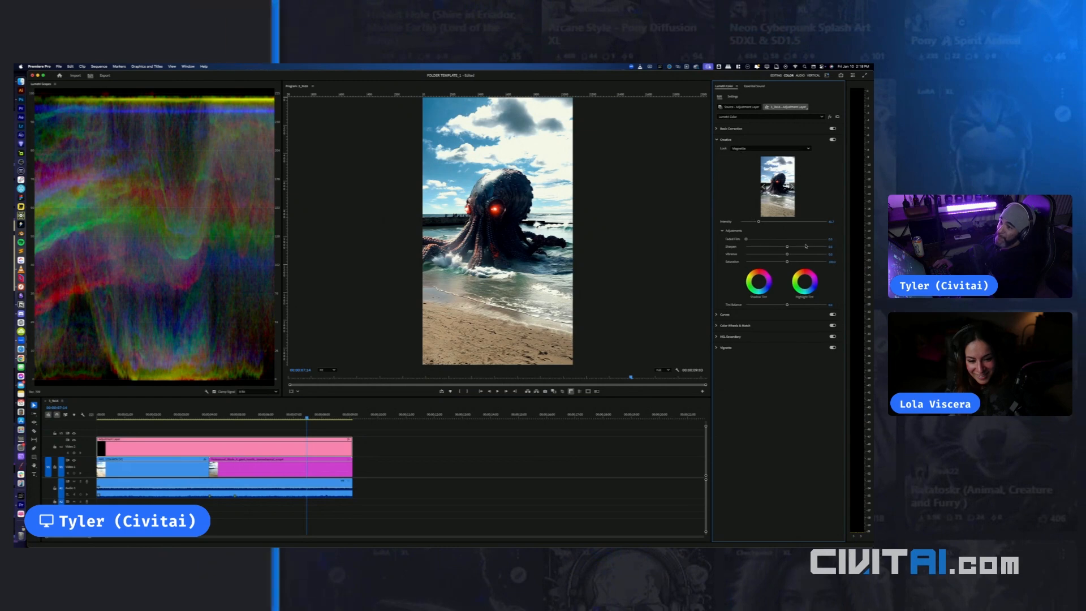
# Increase the adjustment layer's sharpening and raise its vibrance slightly
pyautogui.click(834, 247)
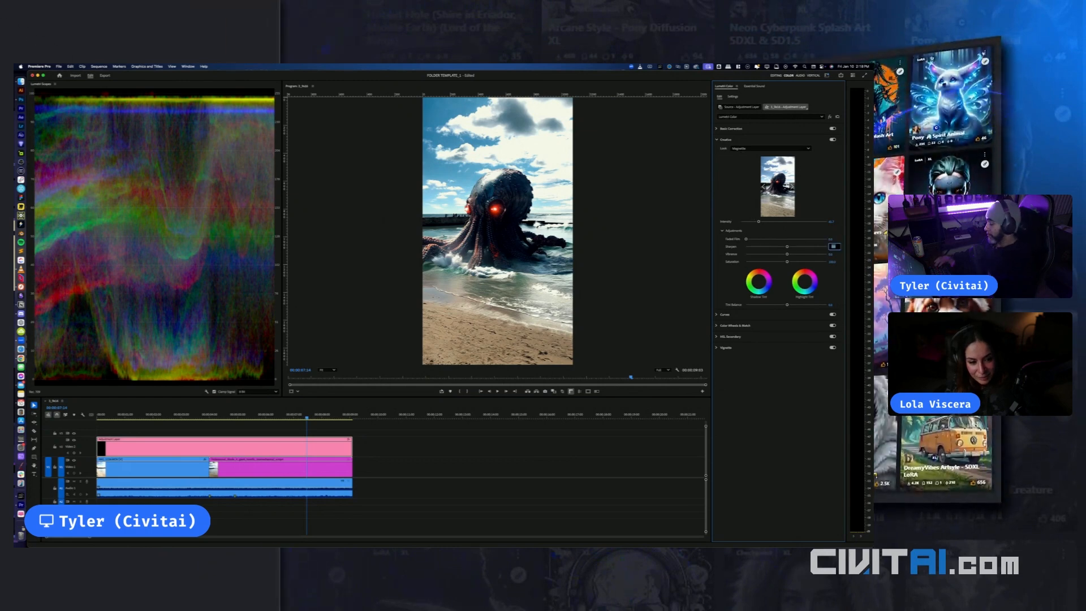
pyautogui.write('-1')
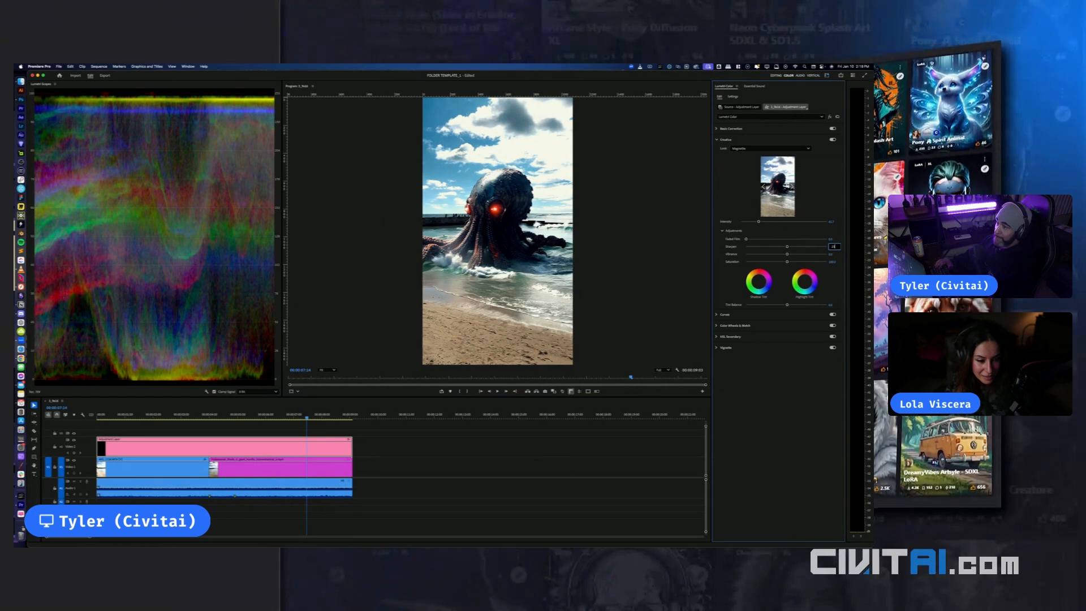
pyautogui.press('Return')
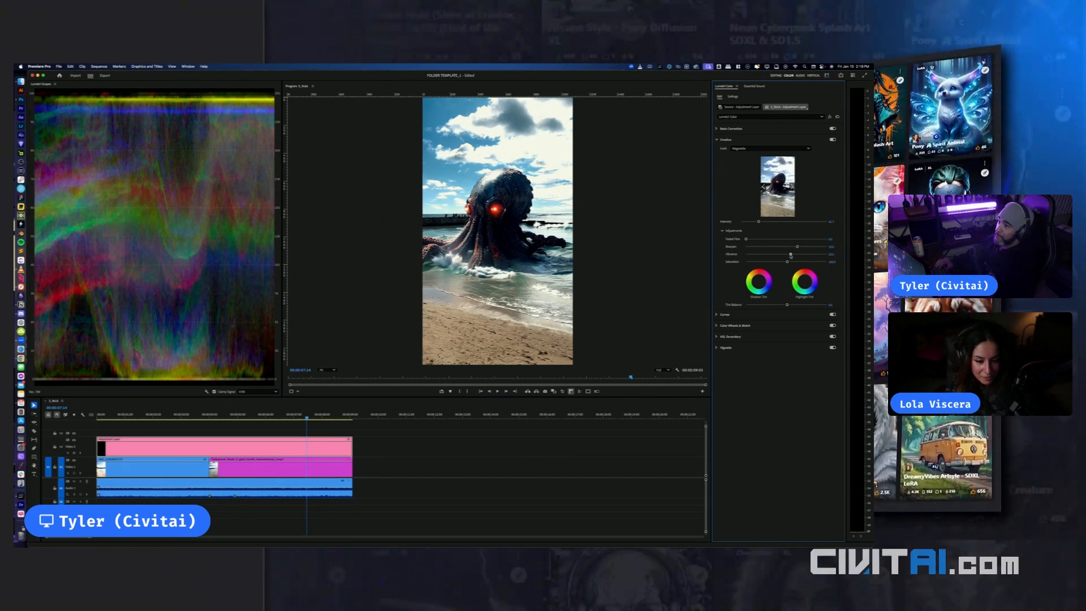
pyautogui.moveTo(788, 254); pyautogui.dragTo(792, 253)
# In Basic Correction, raise contrast and shadows slightly, lower highlights and whites a little, and leave blacks near zero after testing darker values
pyautogui.click(789, 128)
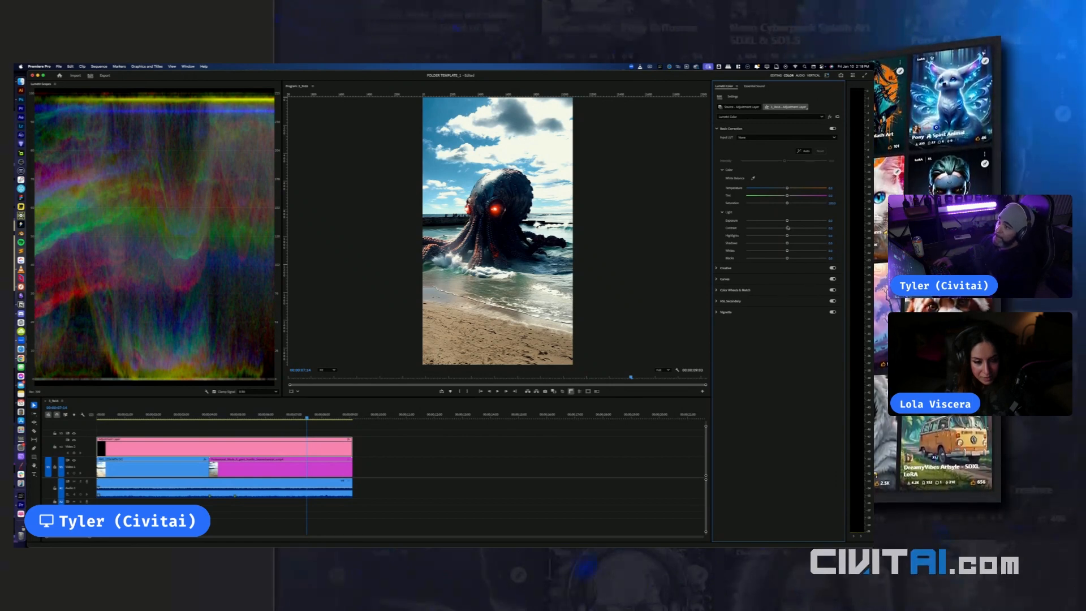
pyautogui.moveTo(788, 228); pyautogui.dragTo(788, 227)
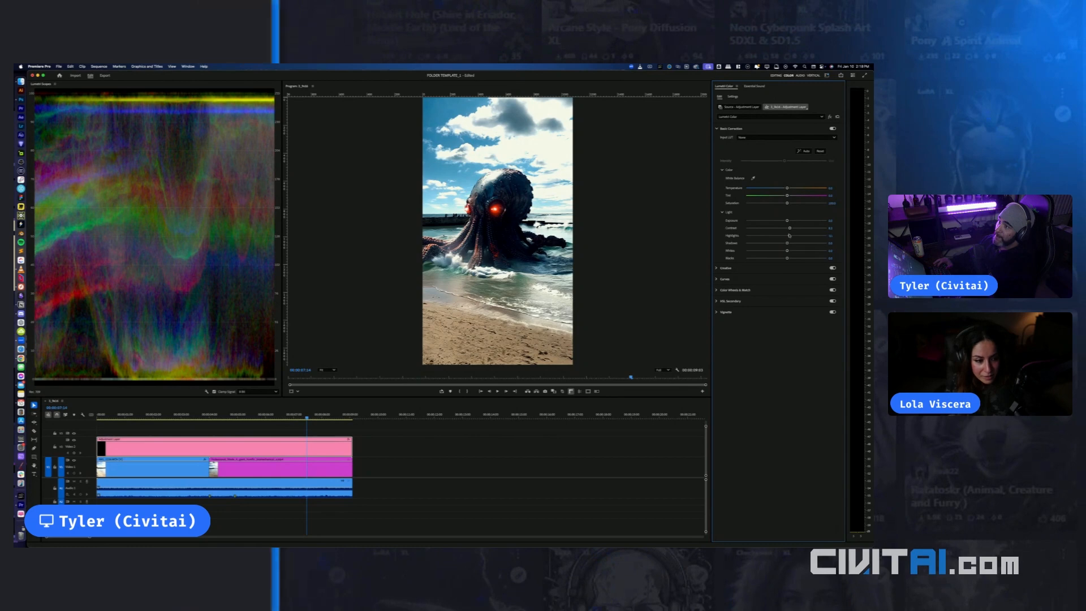
pyautogui.moveTo(787, 236); pyautogui.dragTo(793, 244)
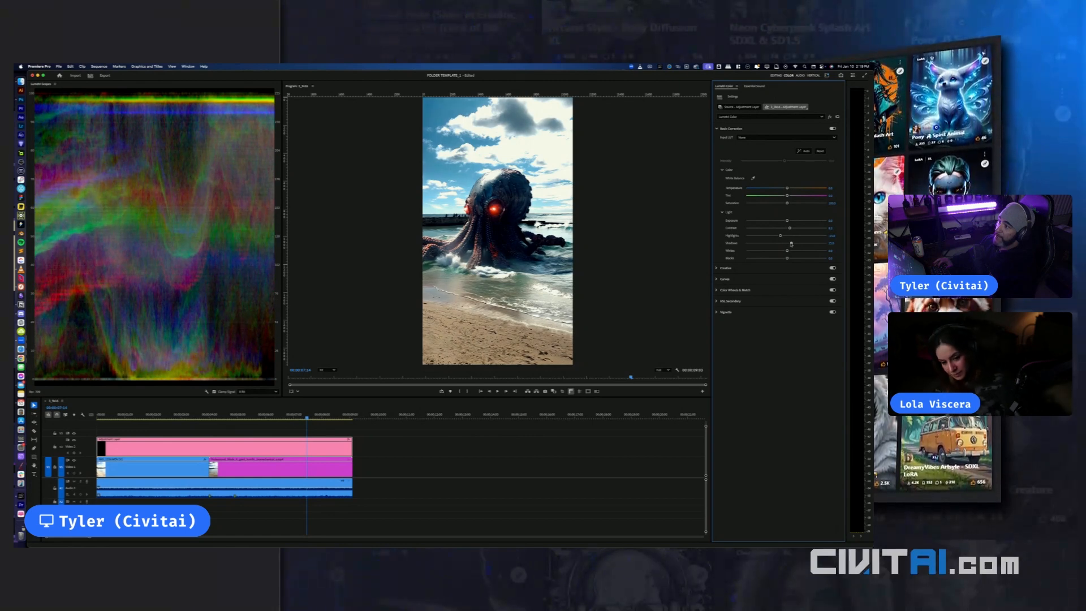
pyautogui.moveTo(786, 251)
pyautogui.mouseDown()
pyautogui.moveTo(773, 251)
pyautogui.moveTo(785, 250)
pyautogui.mouseUp()
pyautogui.moveTo(784, 259); pyautogui.dragTo(788, 259)
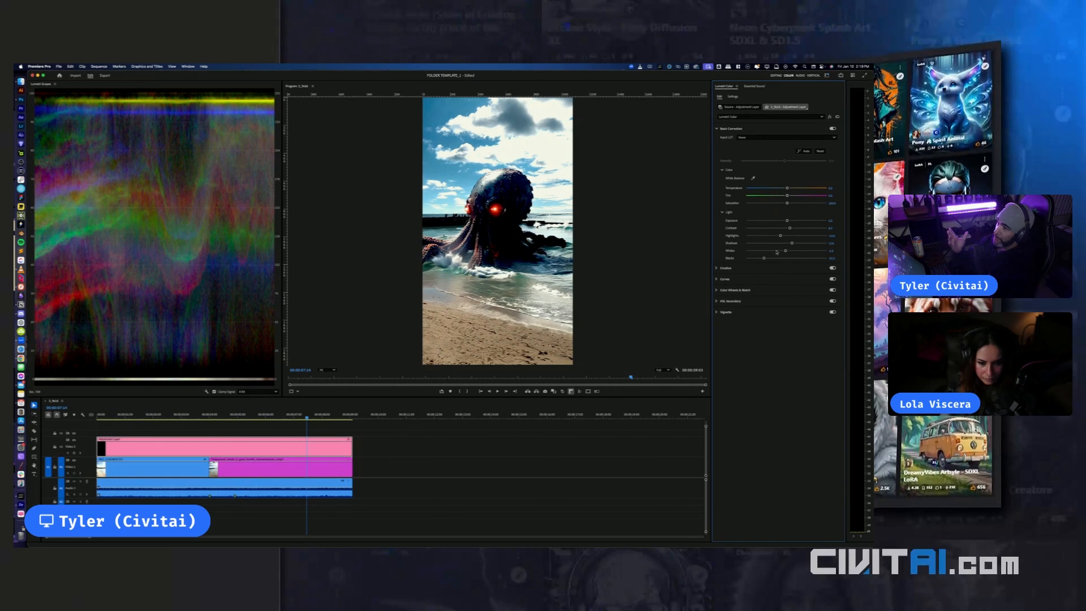
pyautogui.moveTo(766, 259); pyautogui.dragTo(789, 260)
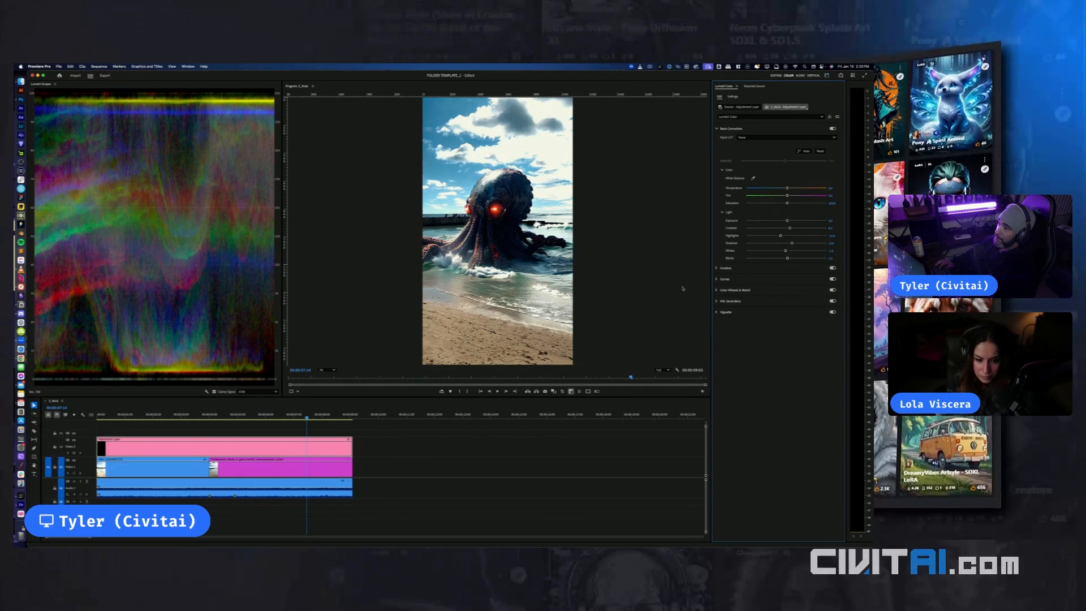
# Disable the beach audio clip and play the graded sequence from the beach footage into the octopus clip
pyautogui.click(226, 467)
pyautogui.click(192, 423)
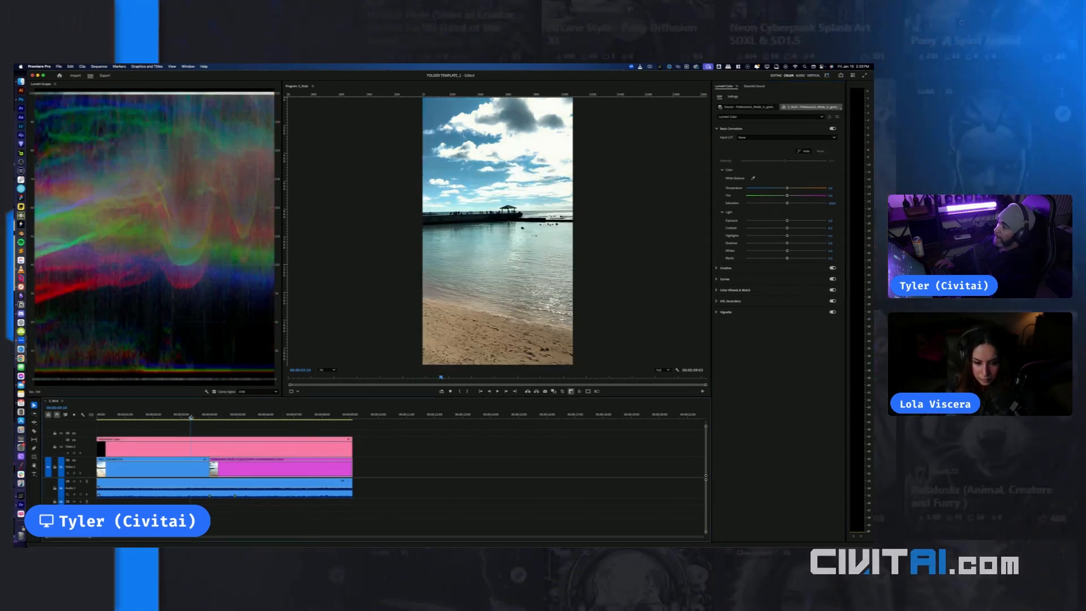
pyautogui.press('space')
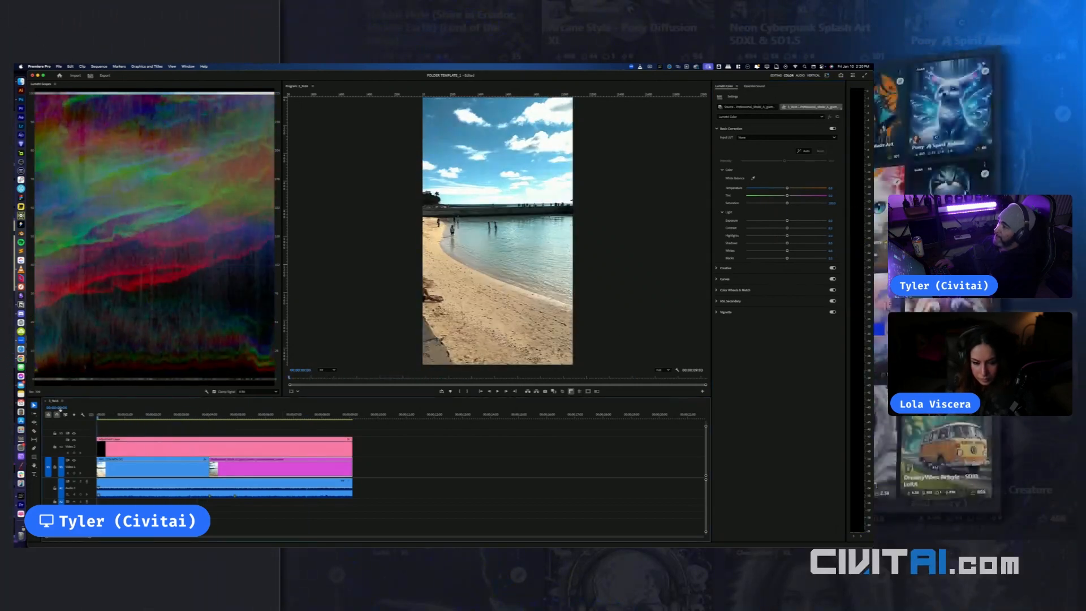
pyautogui.click(124, 414)
pyautogui.click(213, 505)
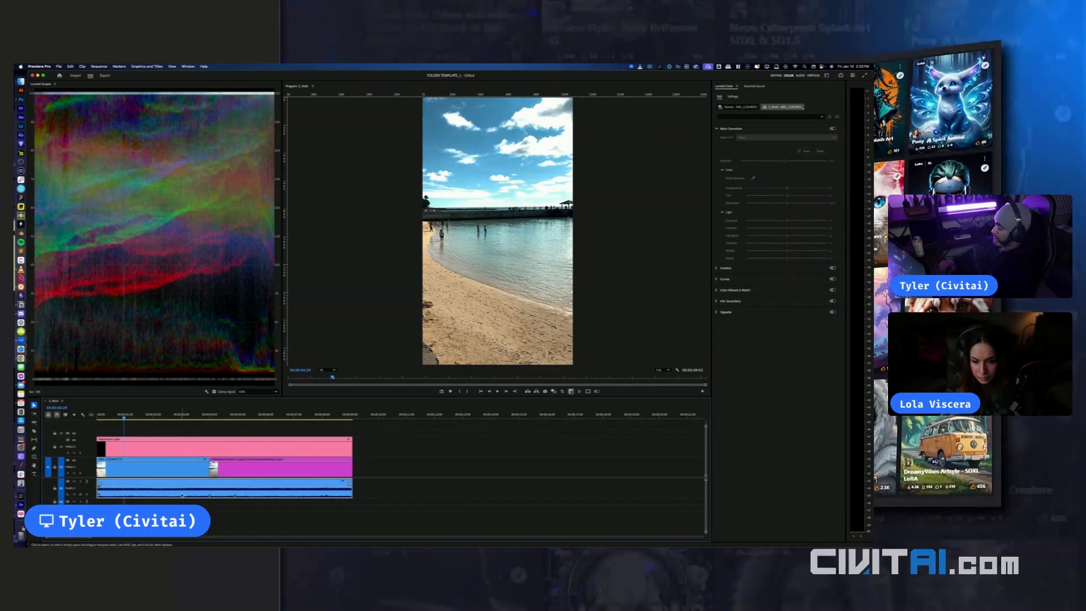
pyautogui.press('space')
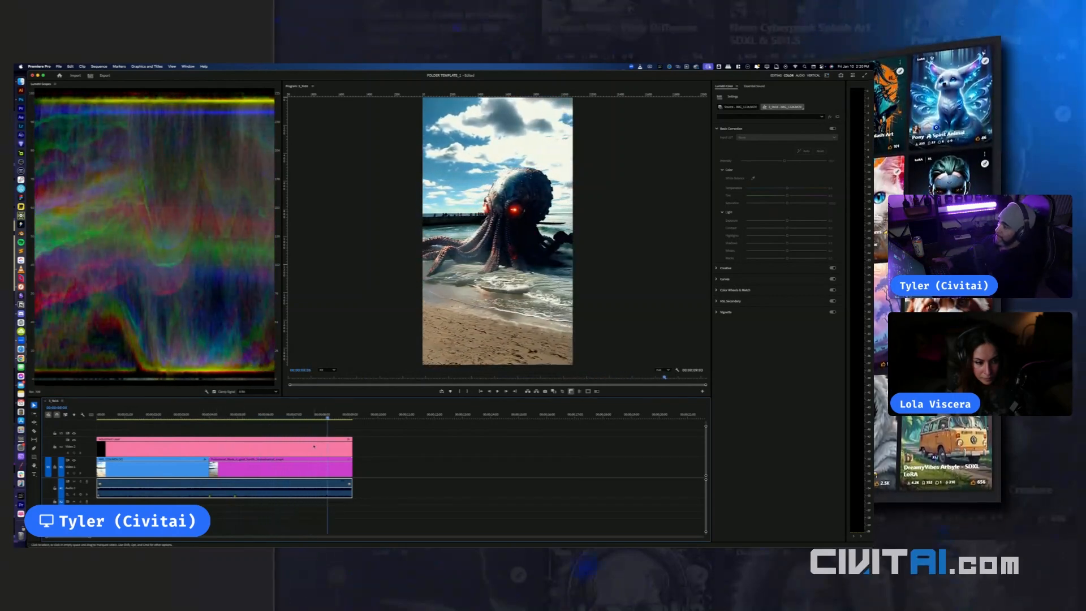
# Lower the adjustment layer's contrast to slightly below zero and replay the sequence from the start
pyautogui.click(224, 447)
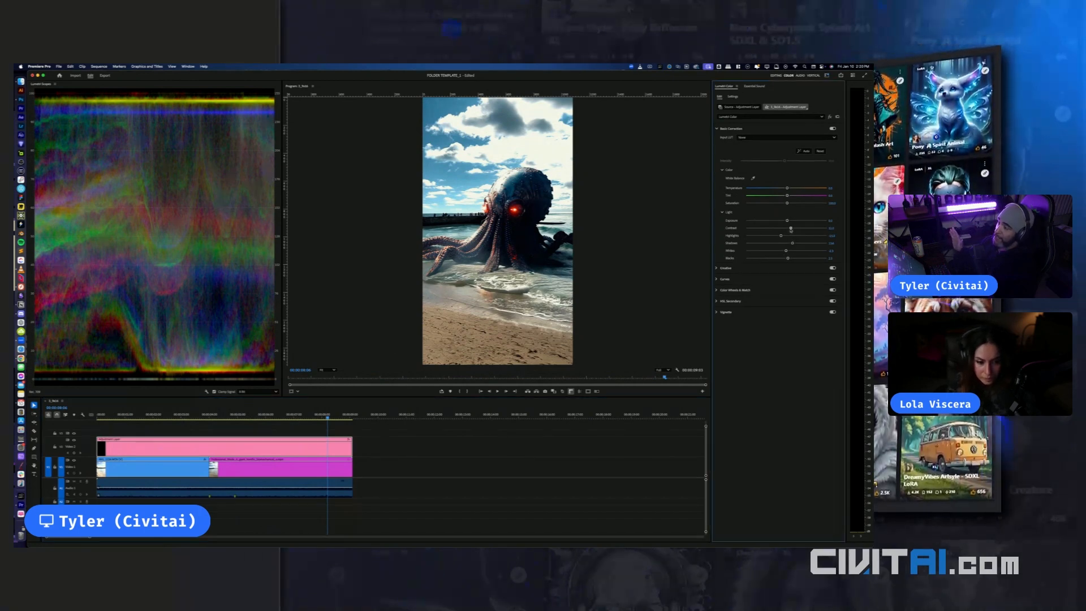
pyautogui.moveTo(786, 230); pyautogui.dragTo(787, 260)
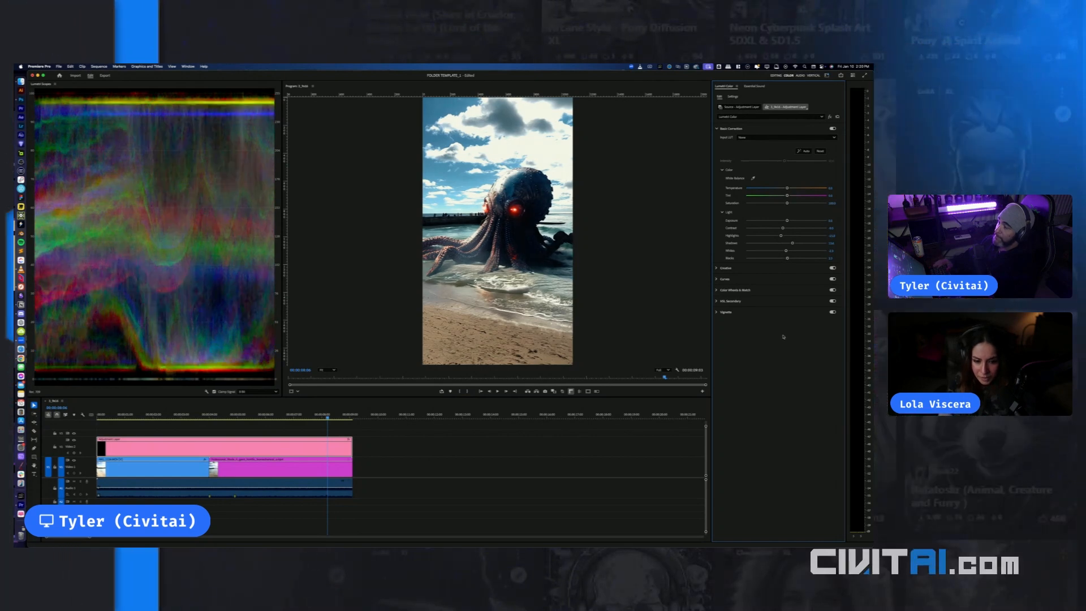
pyautogui.press('Home')
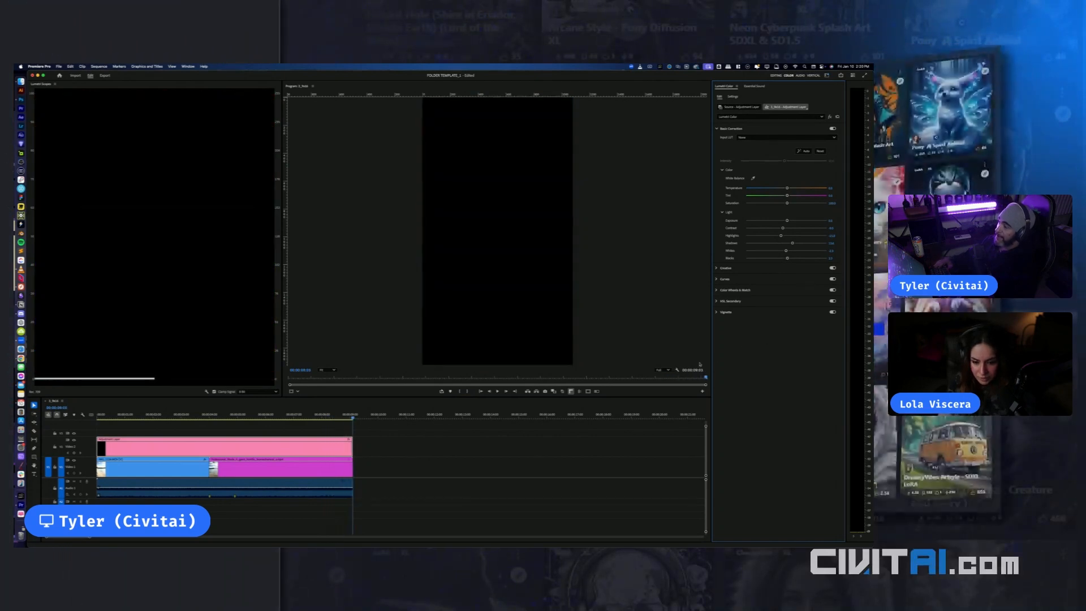
pyautogui.press('space')
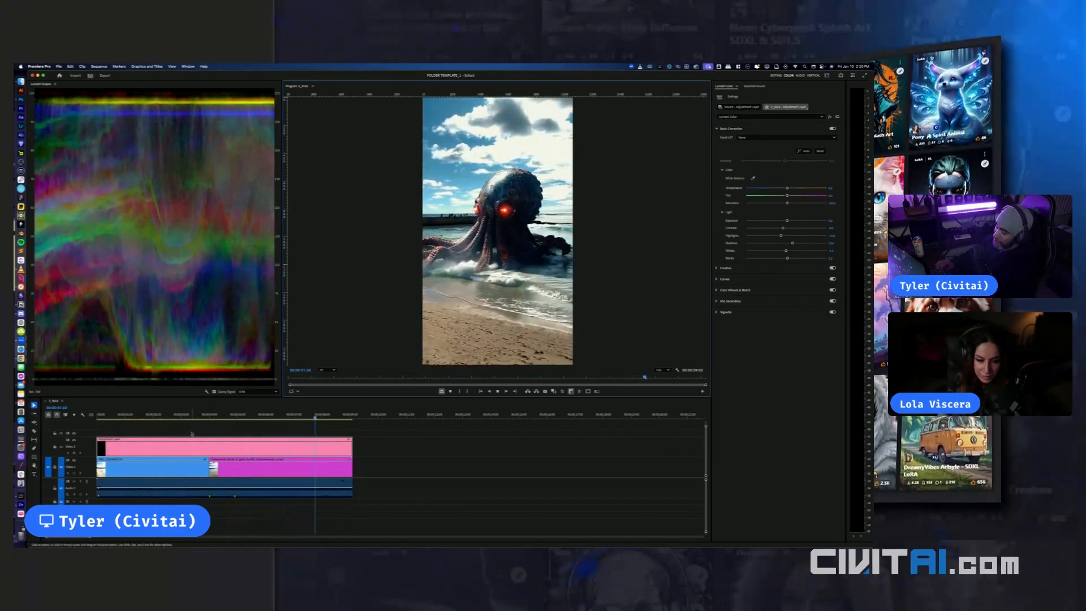
# Switch to Kling in Chrome and watch the newly generated variations of the octopus writhing in pain
pyautogui.press('super+Tab')
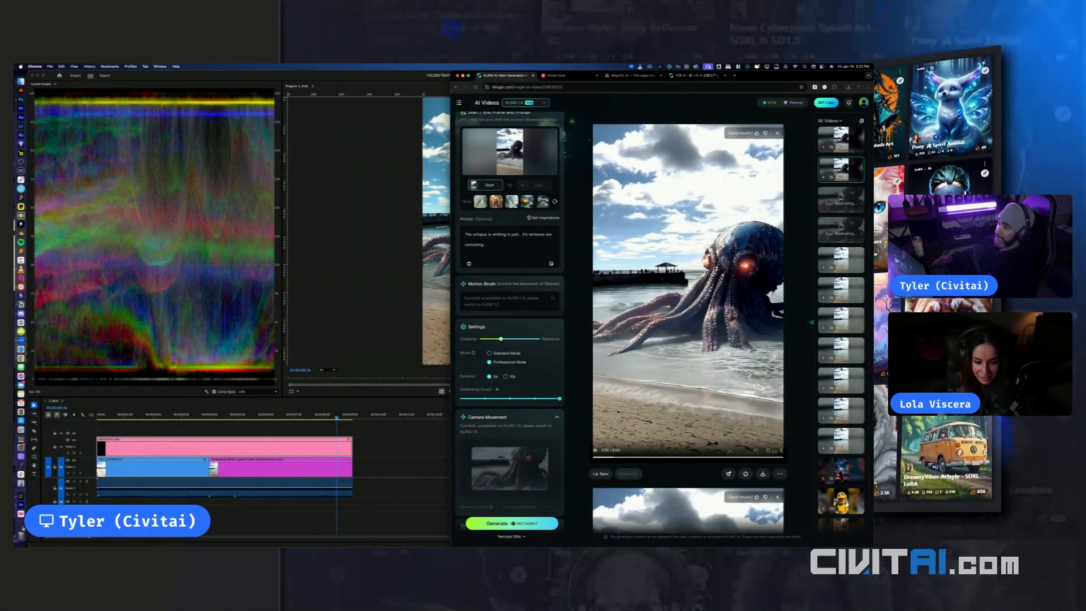
pyautogui.scroll(1, 735, 314)
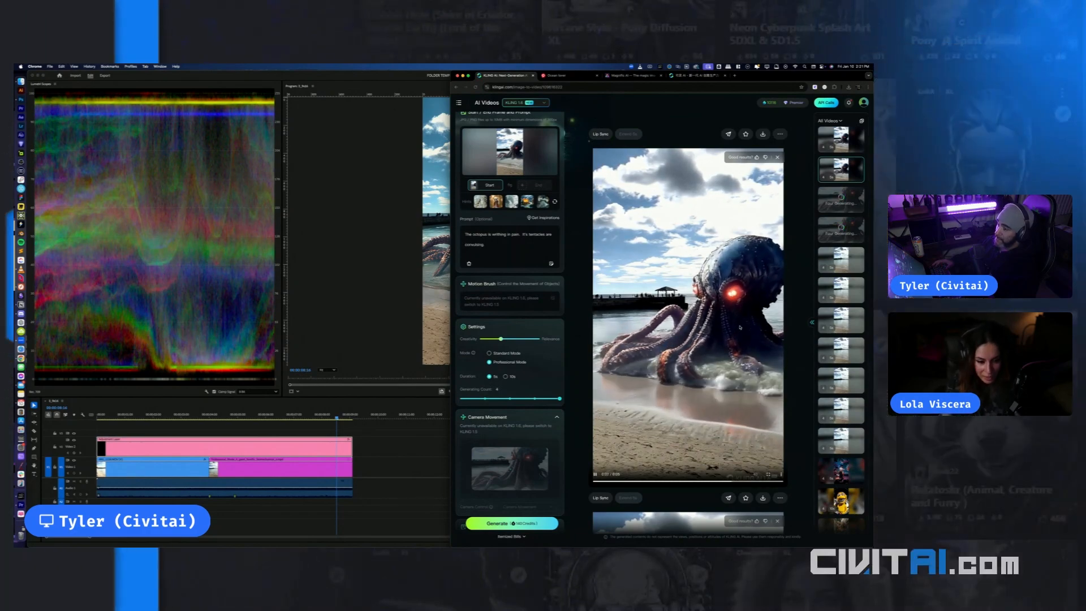
pyautogui.scroll(1, 744, 332)
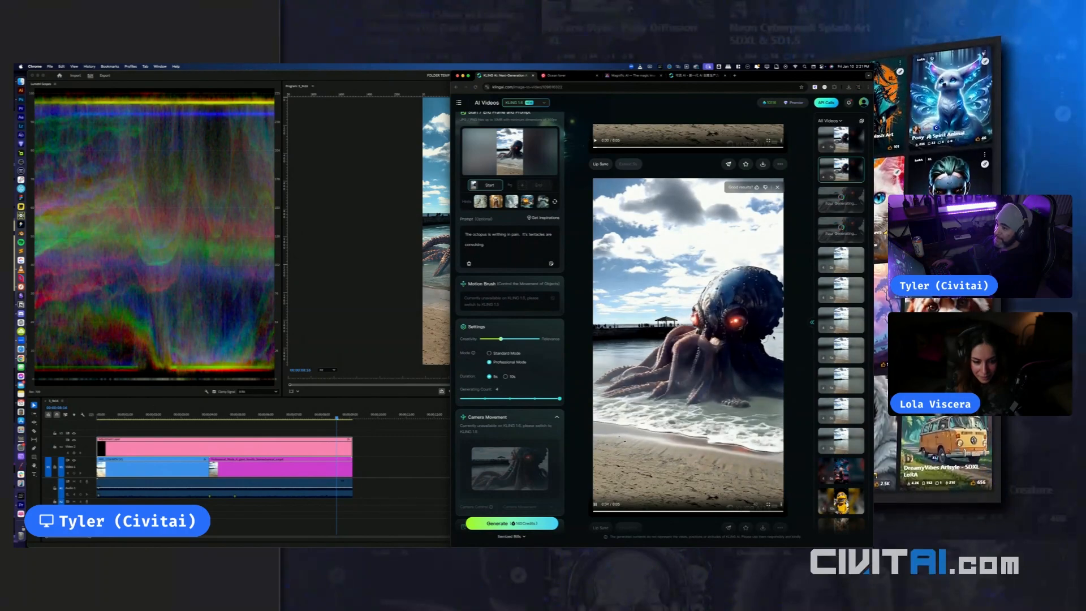
pyautogui.scroll(1, 773, 338)
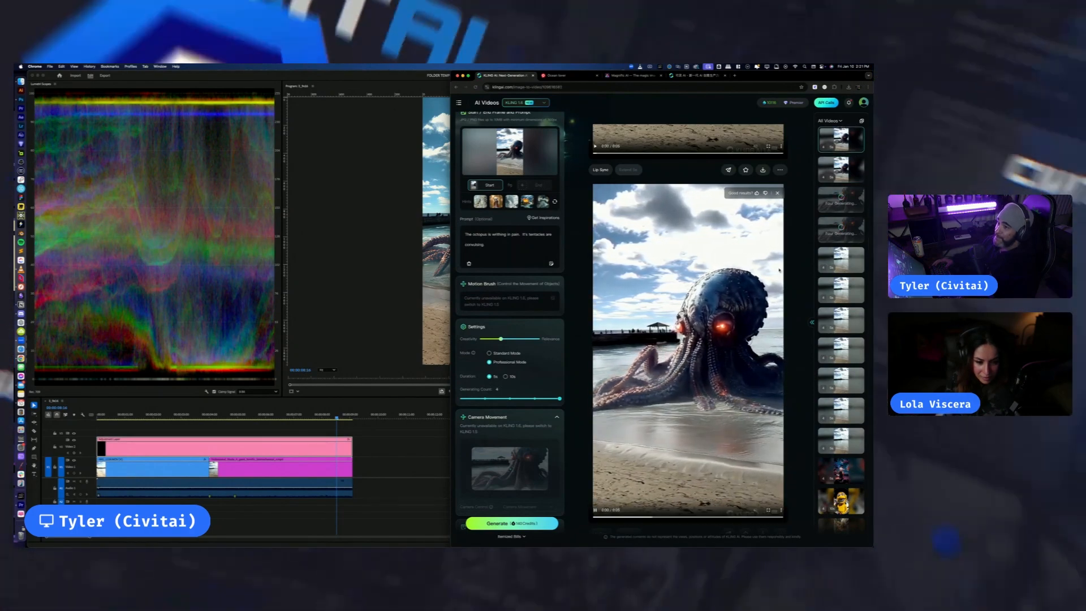
pyautogui.scroll(-2, 770, 300)
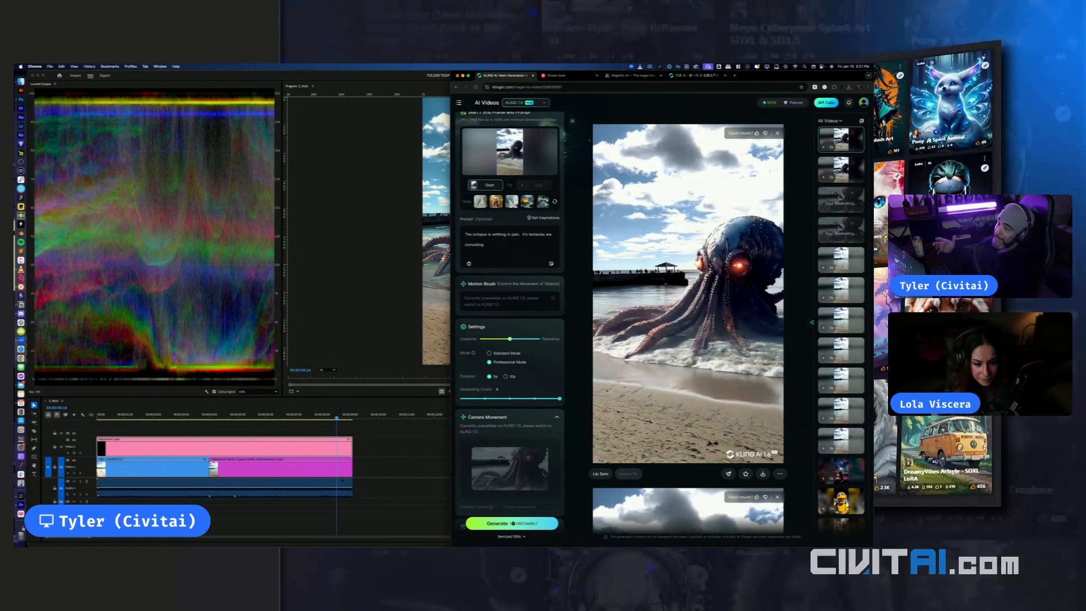
pyautogui.scroll(-5, 673, 353)
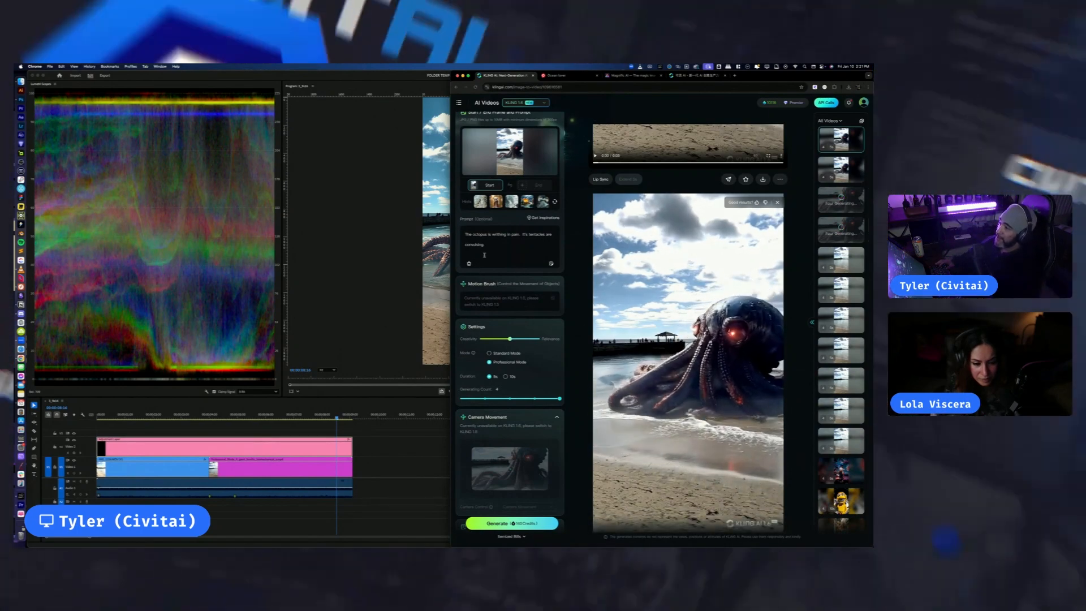
# Rewrite the video prompt to read "The octopus is grabbing people with it's tentacles and tossing them"
pyautogui.moveTo(489, 234); pyautogui.dragTo(484, 245)
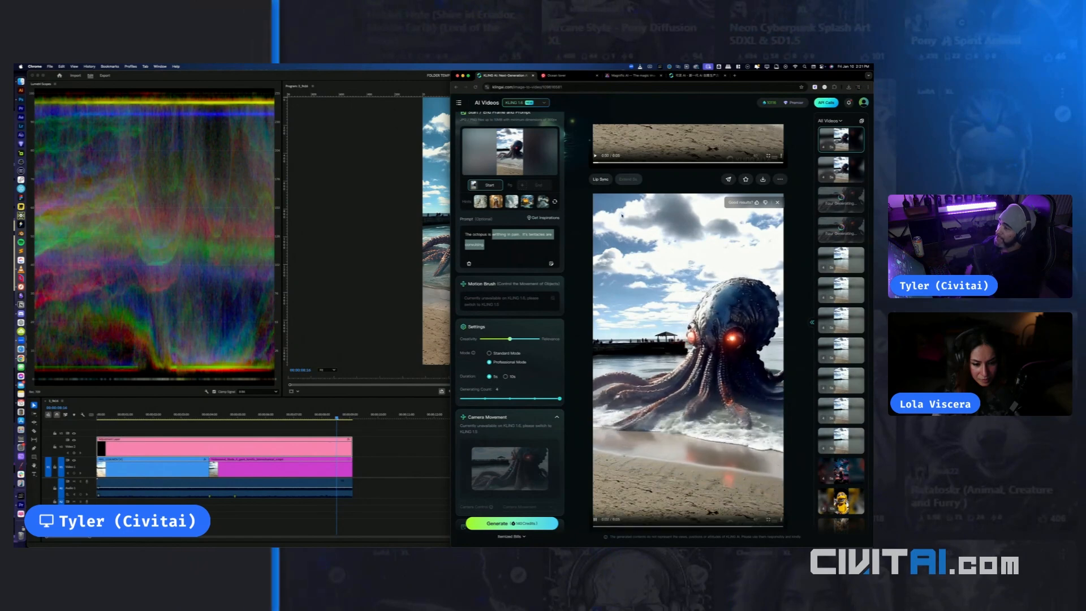
pyautogui.press('BackSpace')
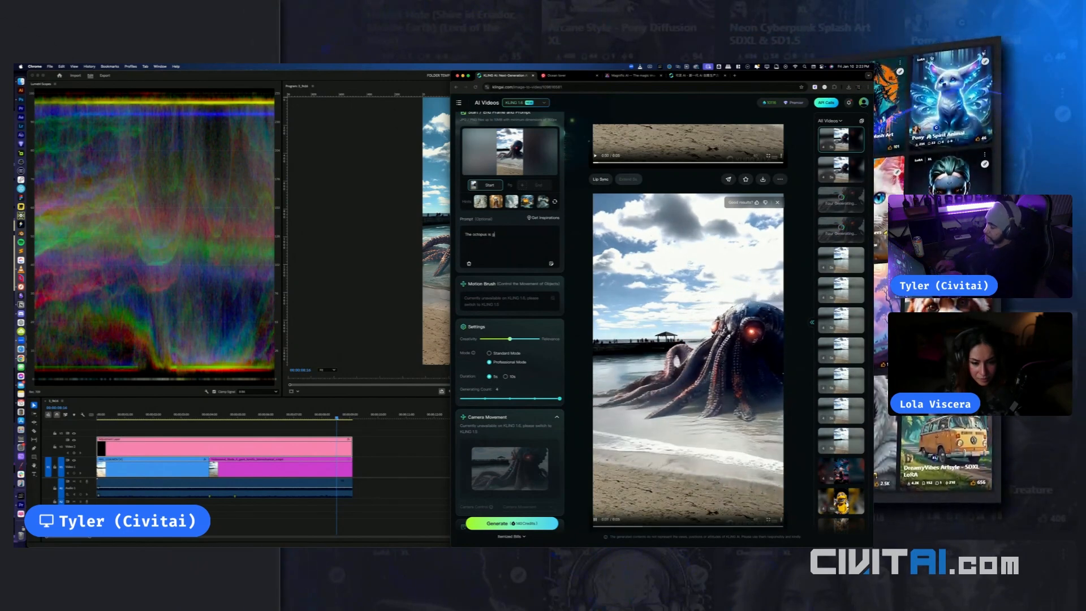
pyautogui.write('grabbing people')
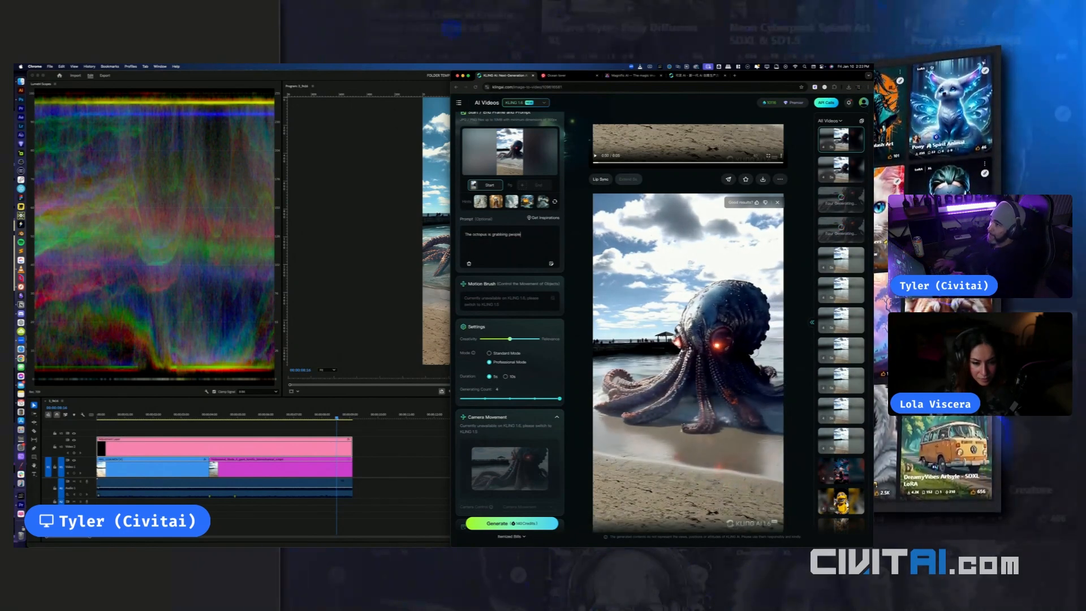
pyautogui.write(" with it's tentacles")
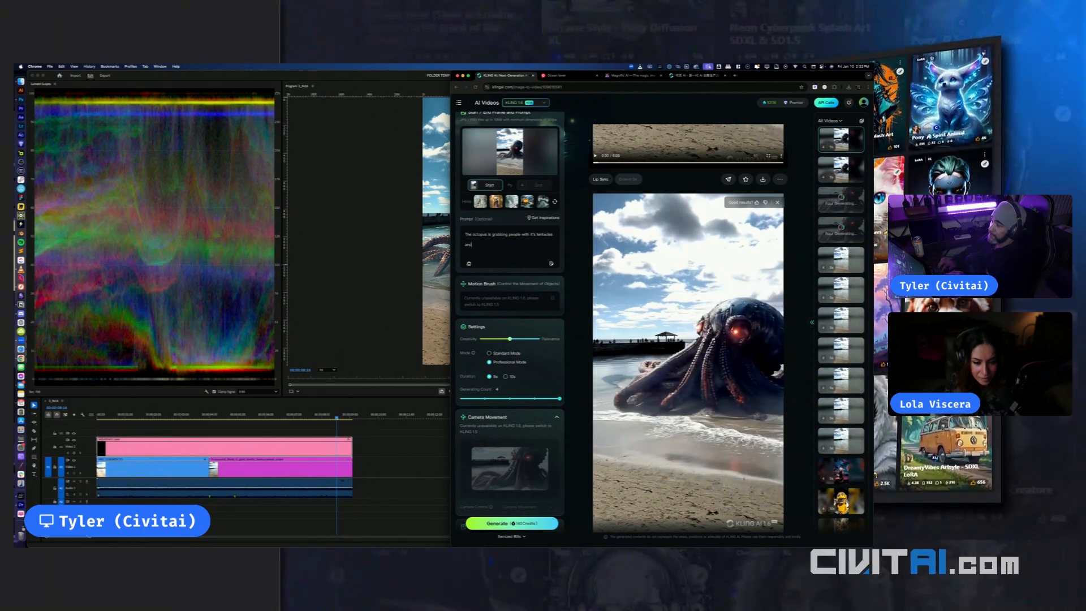
pyautogui.write('and ')
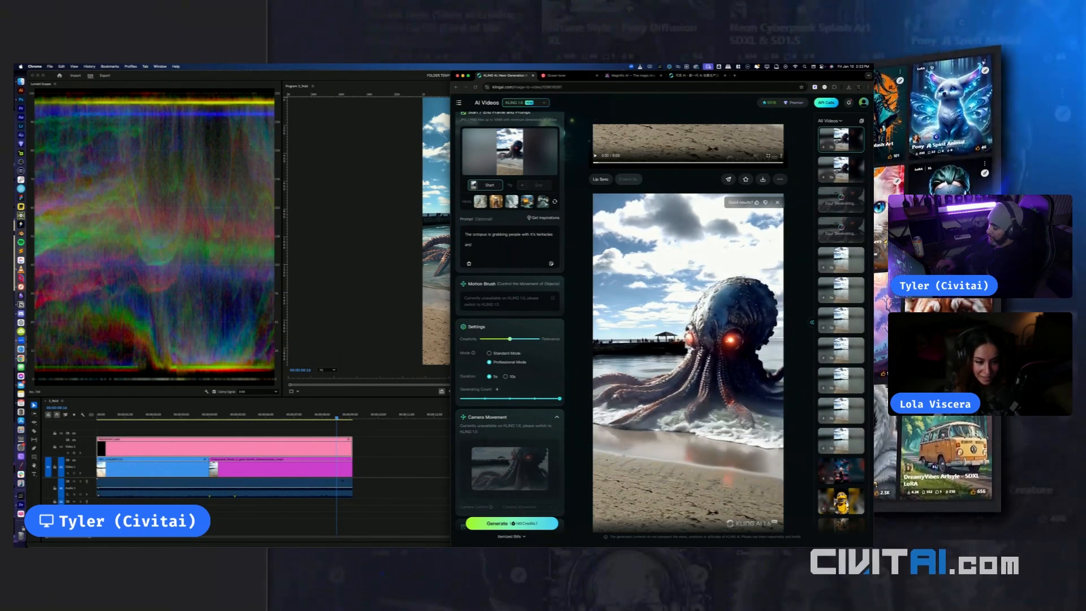
pyautogui.write('d')
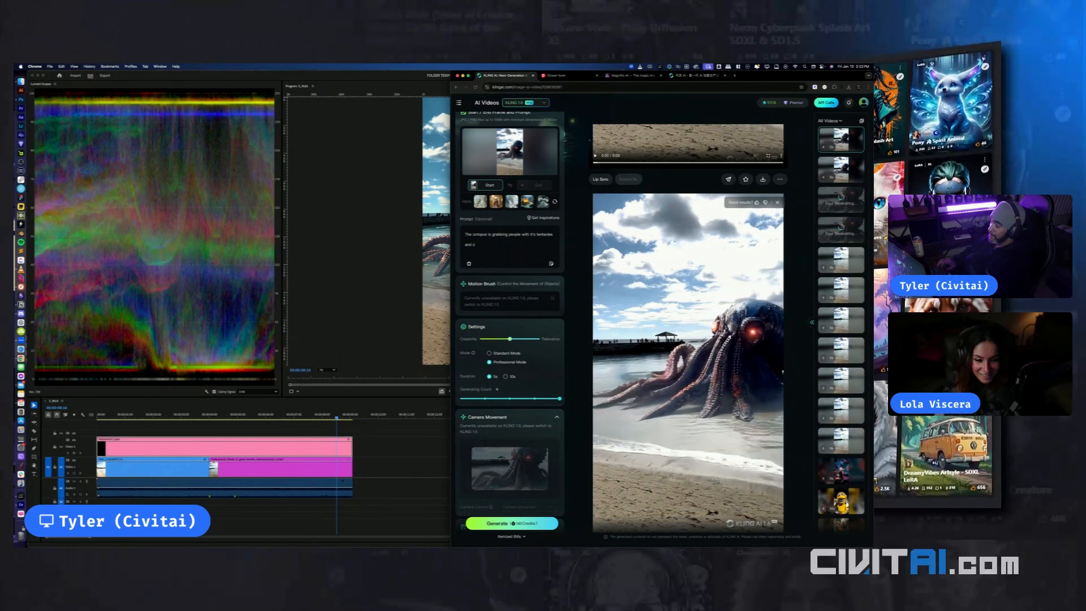
pyautogui.write('ossing them')
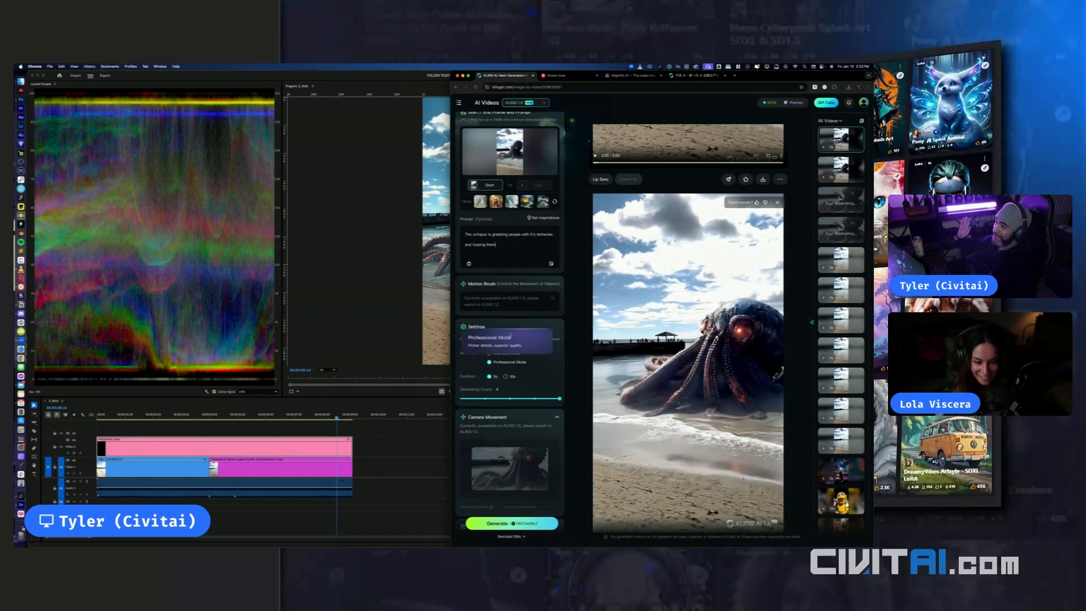
# Shift the generation setting slightly toward Creativity and generate clips for the tossing prompt and for a version ending in "eating them"
pyautogui.moveTo(509, 339); pyautogui.dragTo(502, 339)
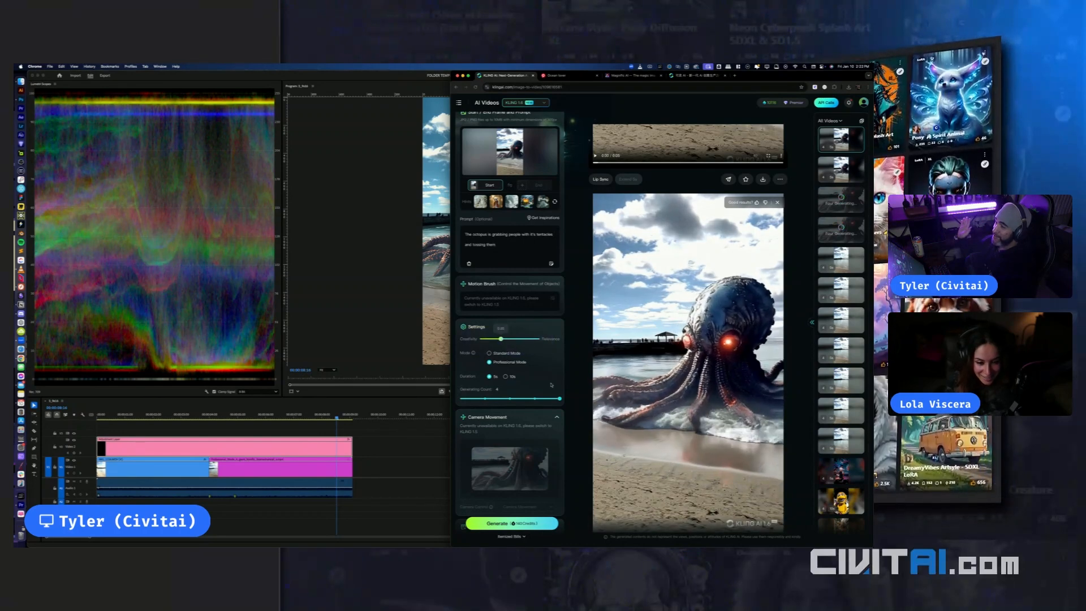
pyautogui.click(533, 521)
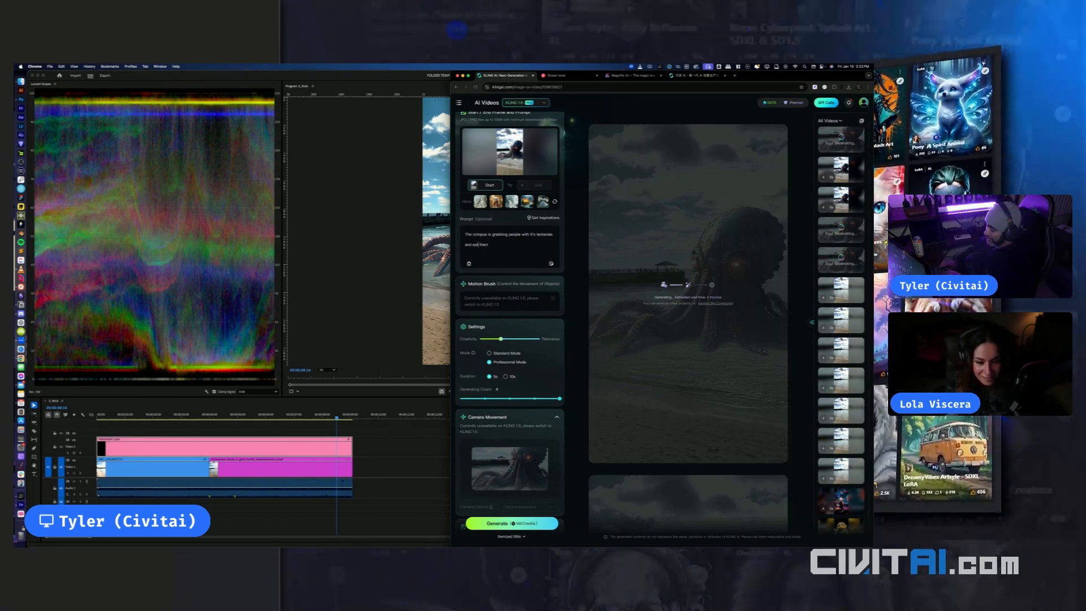
pyautogui.click(547, 526)
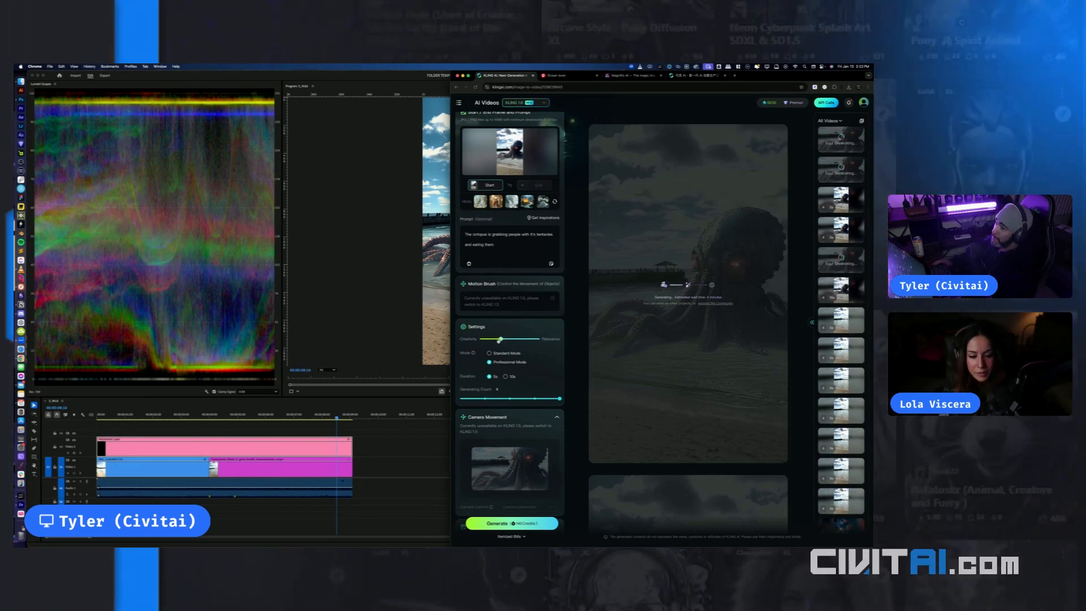
# Set the duration to 10s, return the creativity/relevance balance to the middle, and generate the "eating them" clips
pyautogui.moveTo(501, 340)
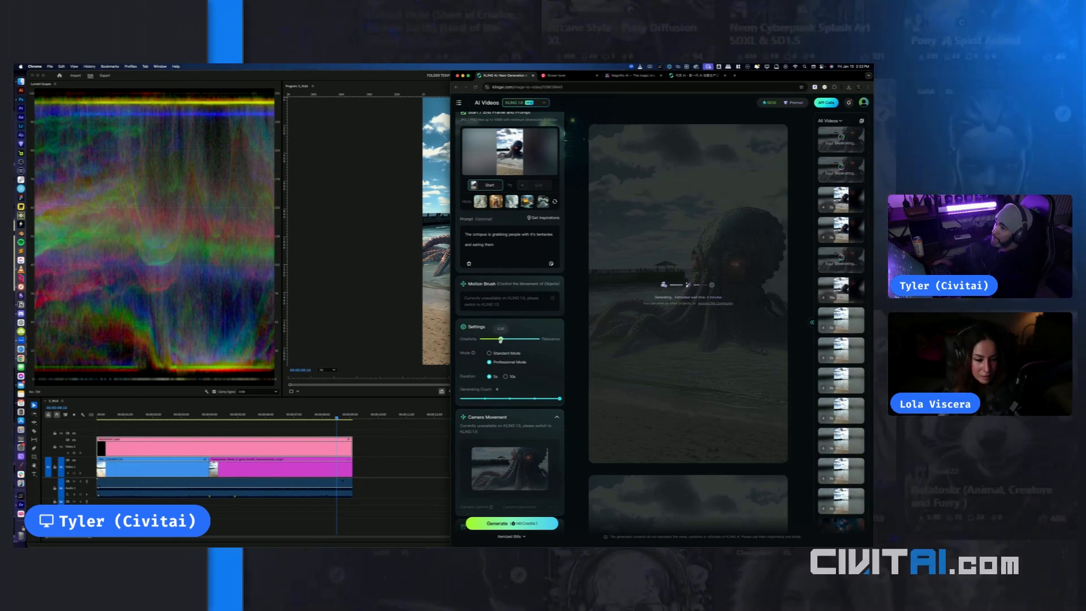
pyautogui.click(505, 376)
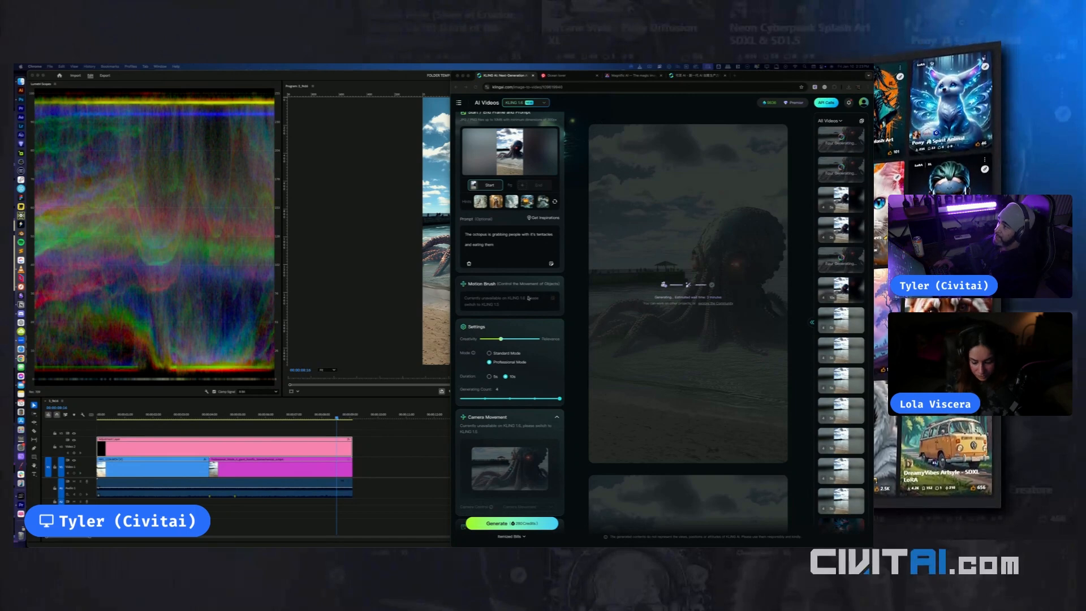
pyautogui.moveTo(502, 340)
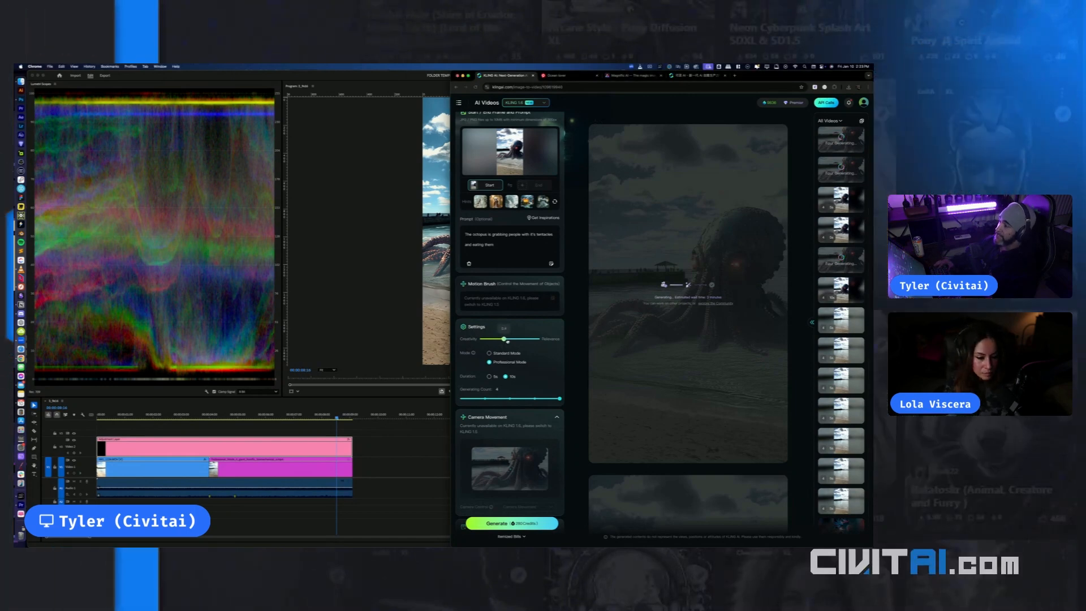
pyautogui.click(509, 523)
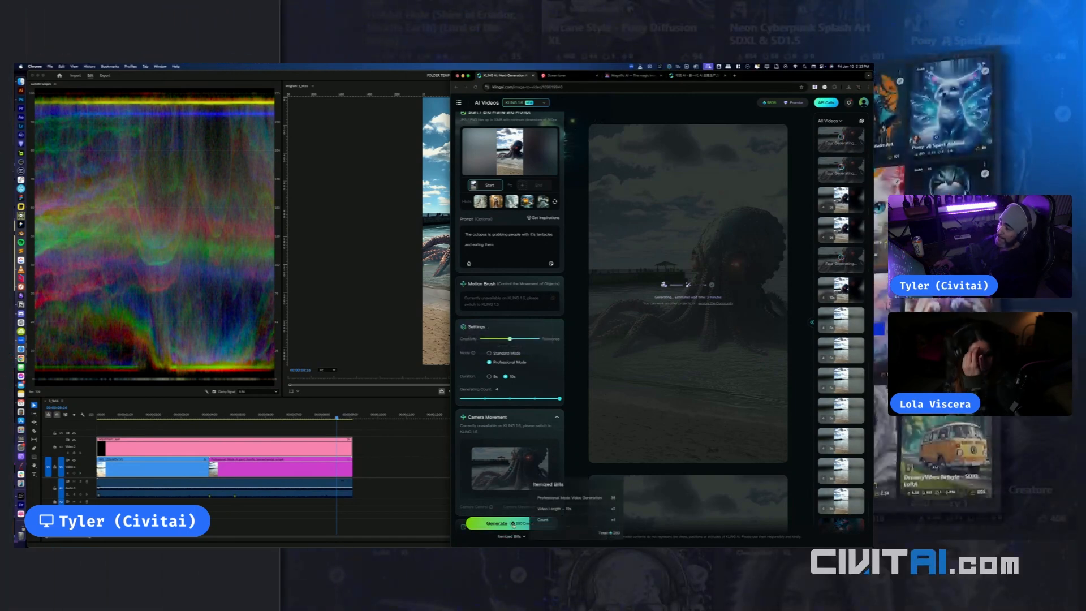
# Move the creativity/relevance balance slightly toward Creativity and generate another batch of the 10s "eating them" clips
pyautogui.moveTo(510, 339)
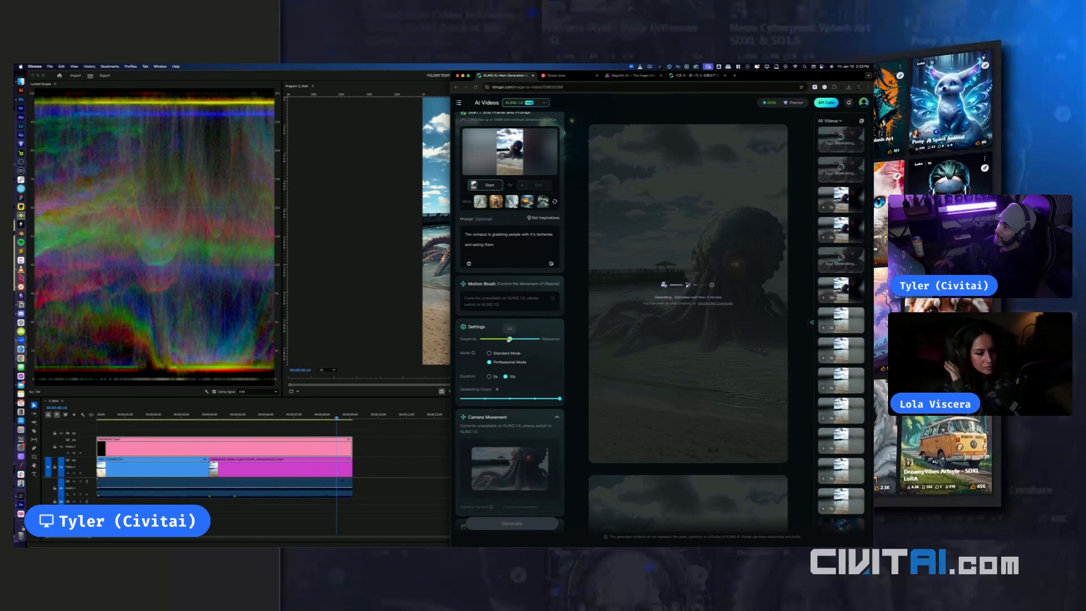
pyautogui.moveTo(510, 339); pyautogui.dragTo(500, 343)
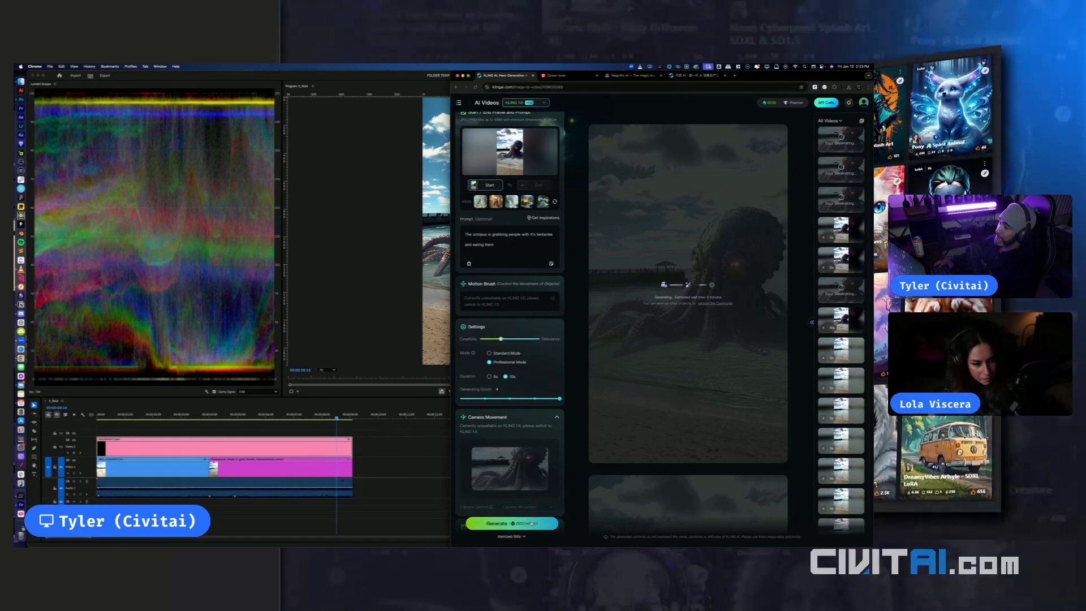
pyautogui.click(532, 525)
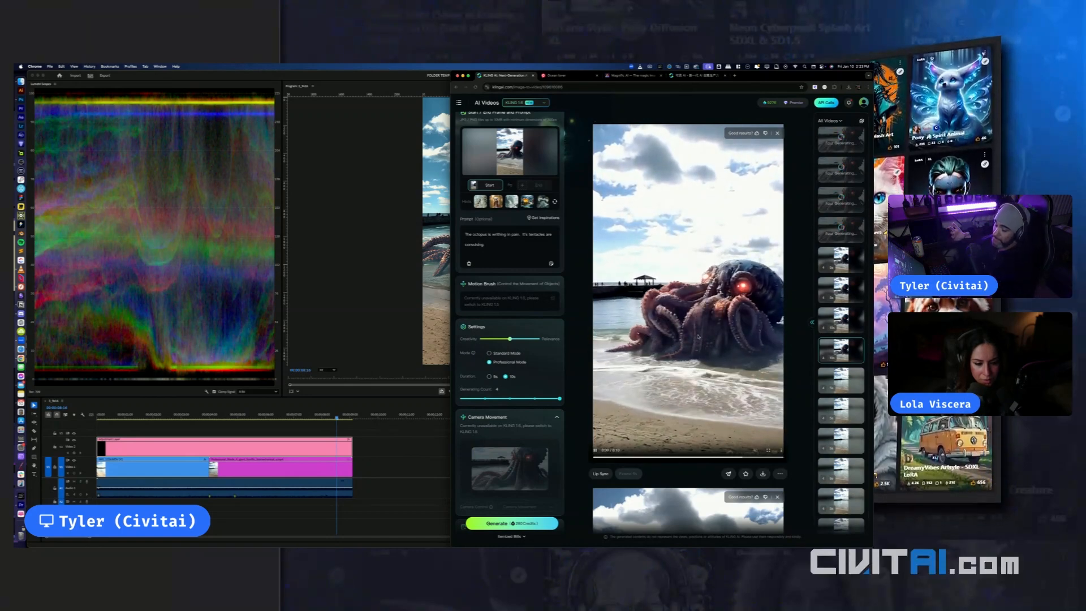
# Review the finished 10-second clips of the octopus writhing in pain, comparing the variations from both batches
pyautogui.scroll(-5, 699, 337)
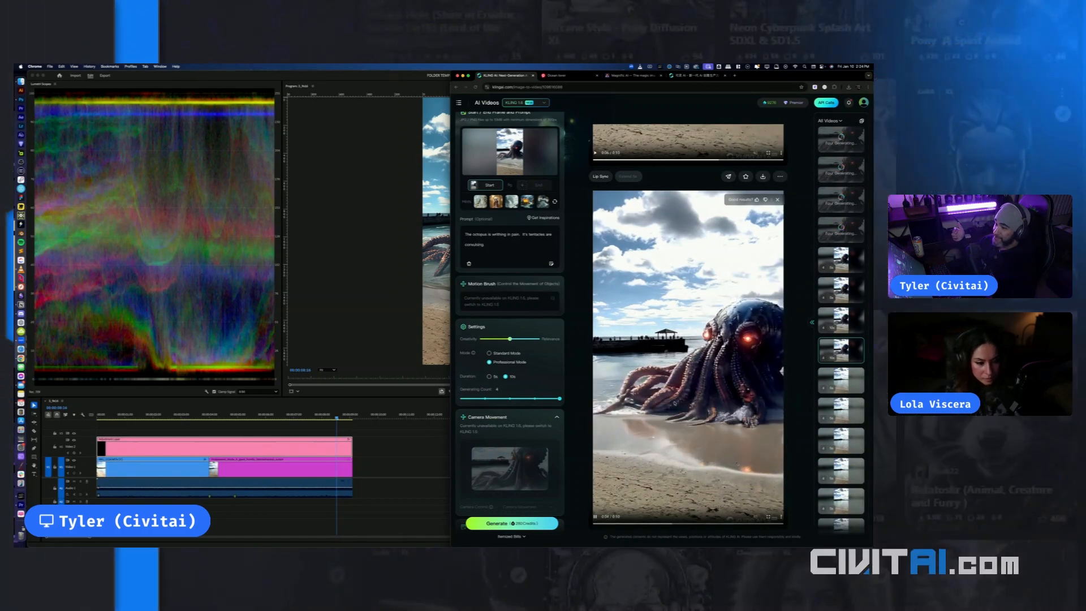
pyautogui.scroll(-2, 675, 403)
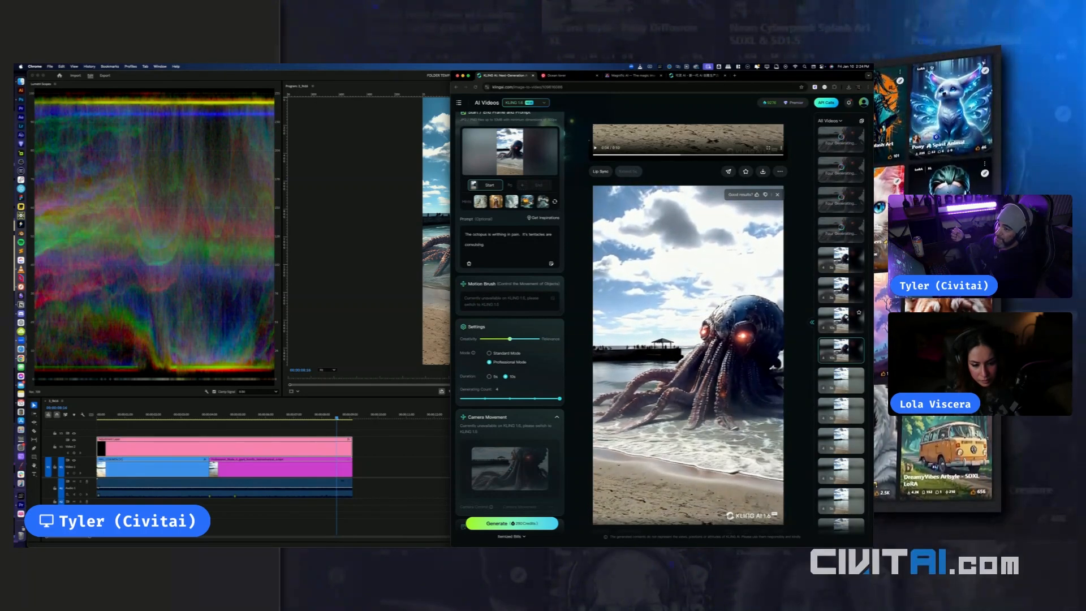
pyautogui.click(841, 318)
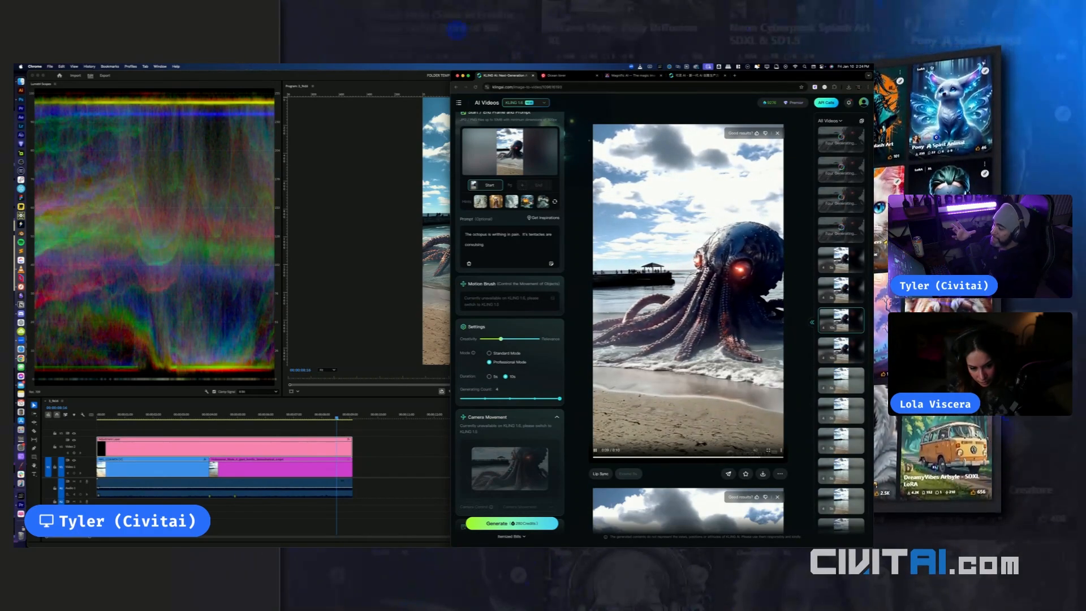
pyautogui.scroll(-5, 752, 331)
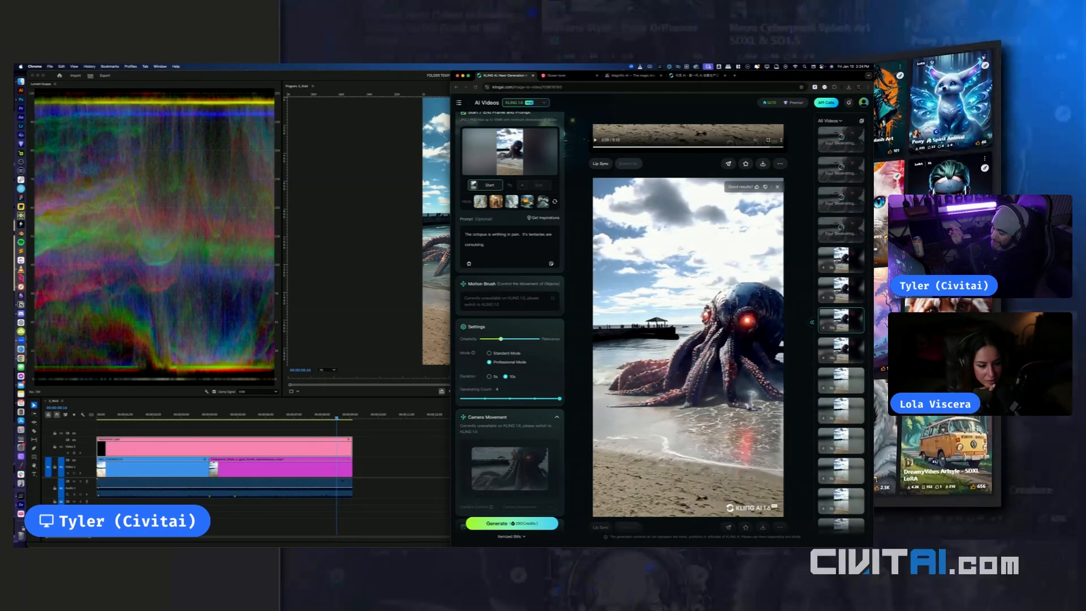
pyautogui.scroll(-5, 688, 328)
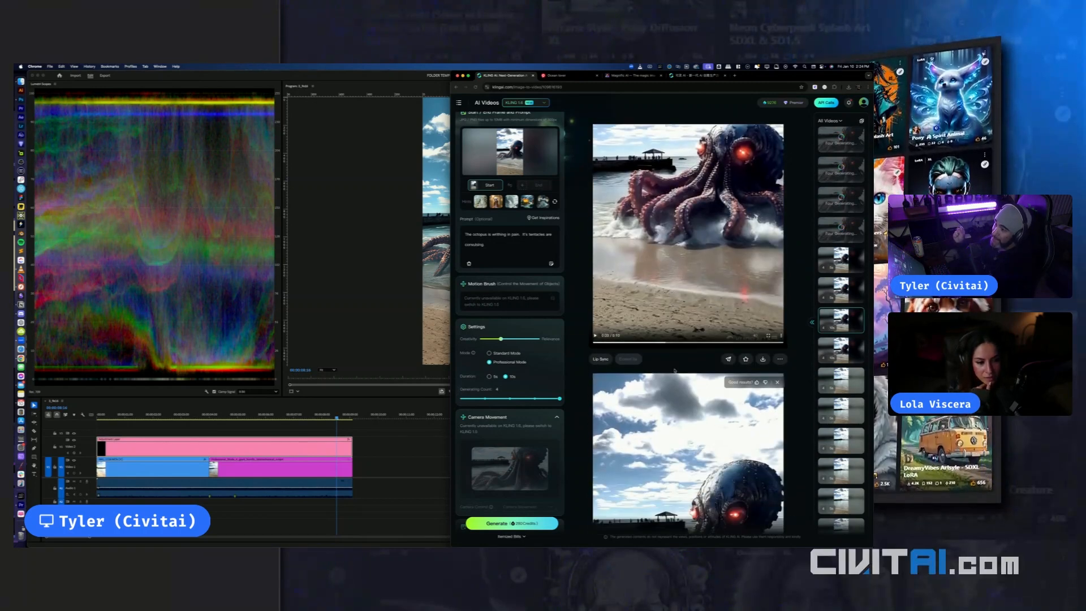
pyautogui.scroll(-2, 676, 369)
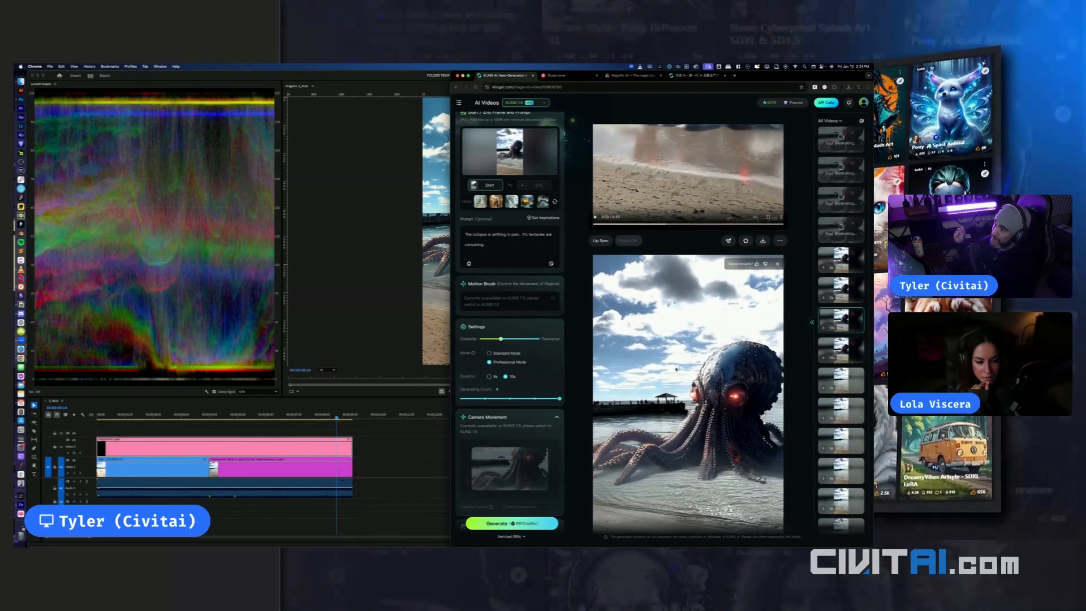
pyautogui.scroll(-3, 676, 369)
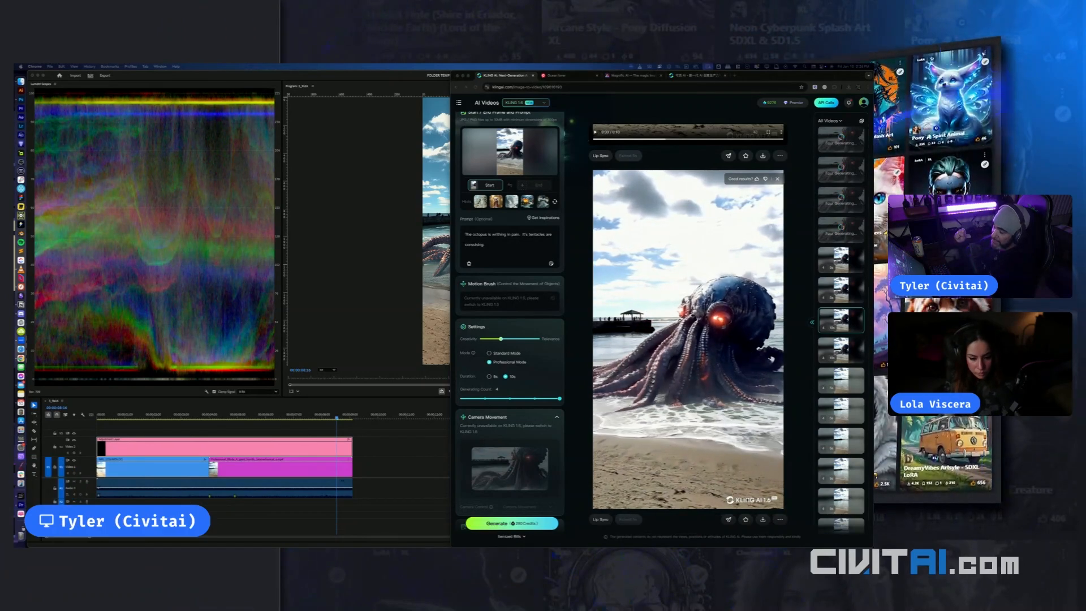
# Add the "handheld device filming" phrase from the Prompt Dictionary to the video prompt and close the dictionary
pyautogui.click(552, 219)
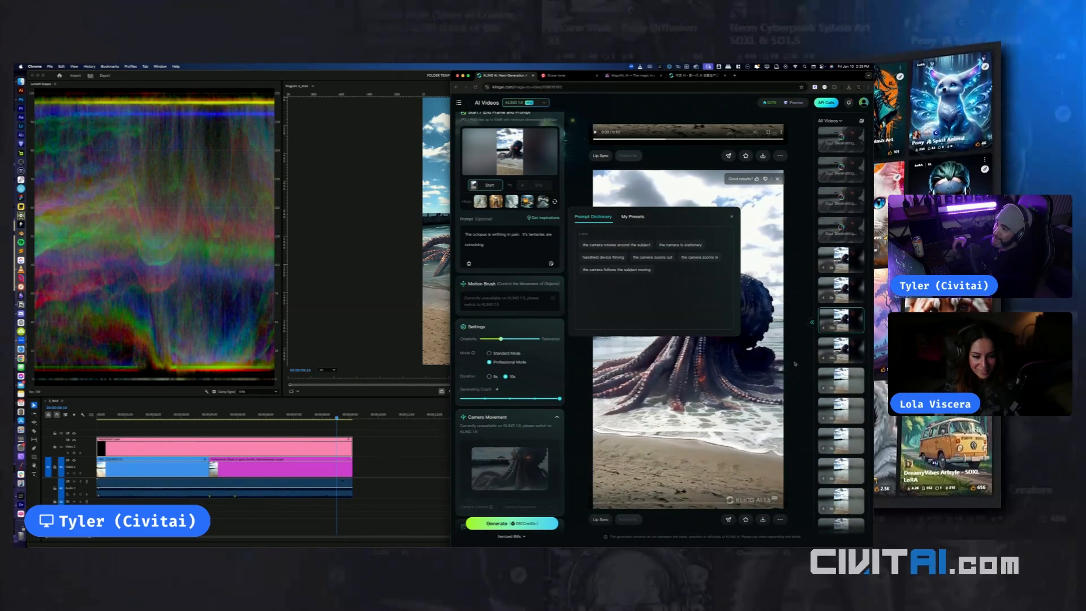
pyautogui.click(780, 390)
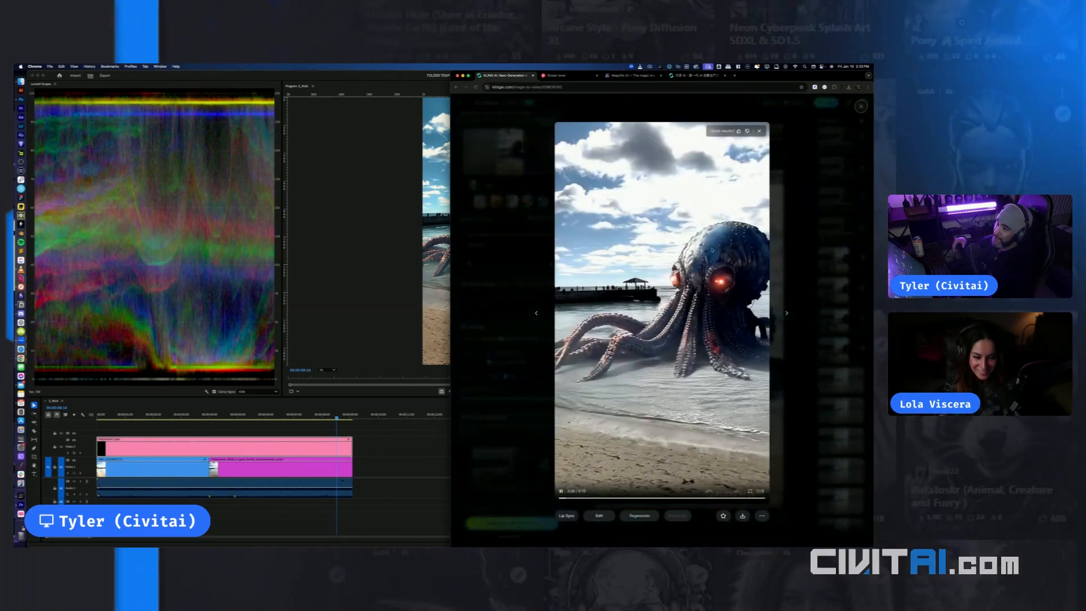
pyautogui.press('Escape')
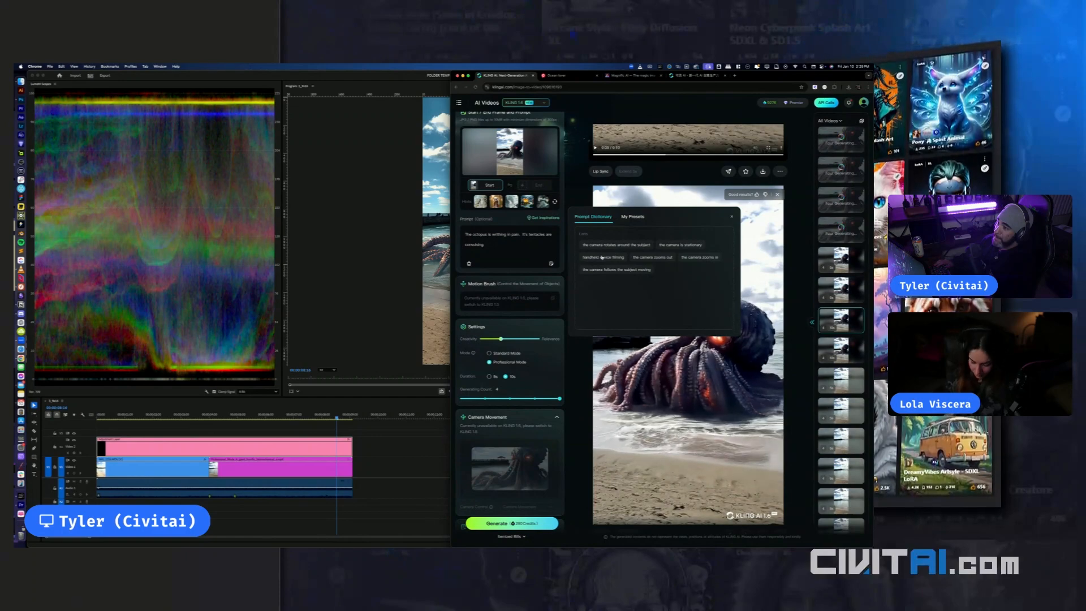
pyautogui.click(602, 257)
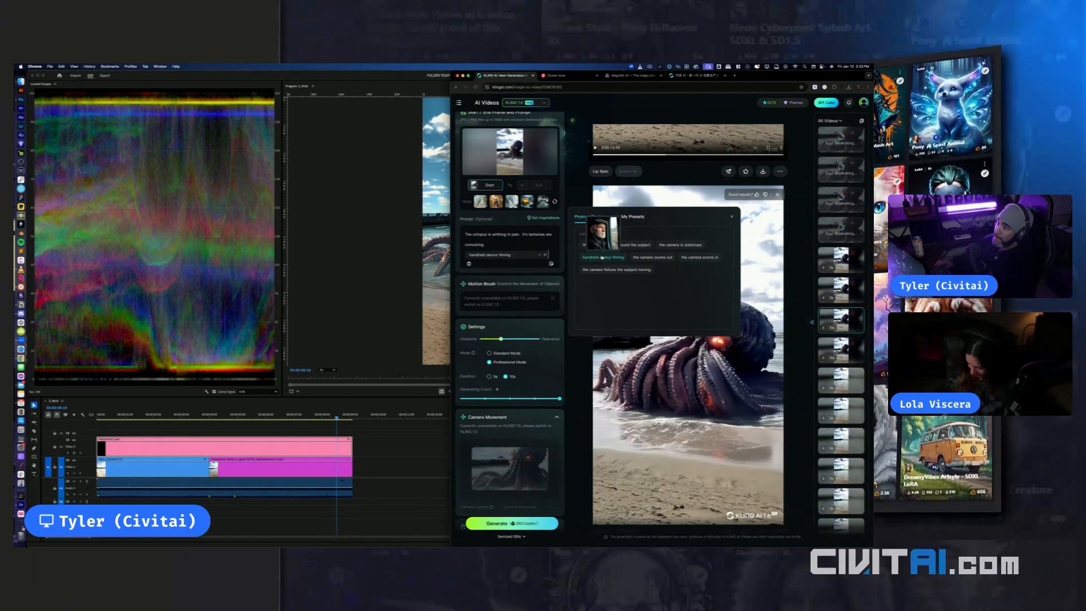
pyautogui.click(536, 255)
pyautogui.click(534, 242)
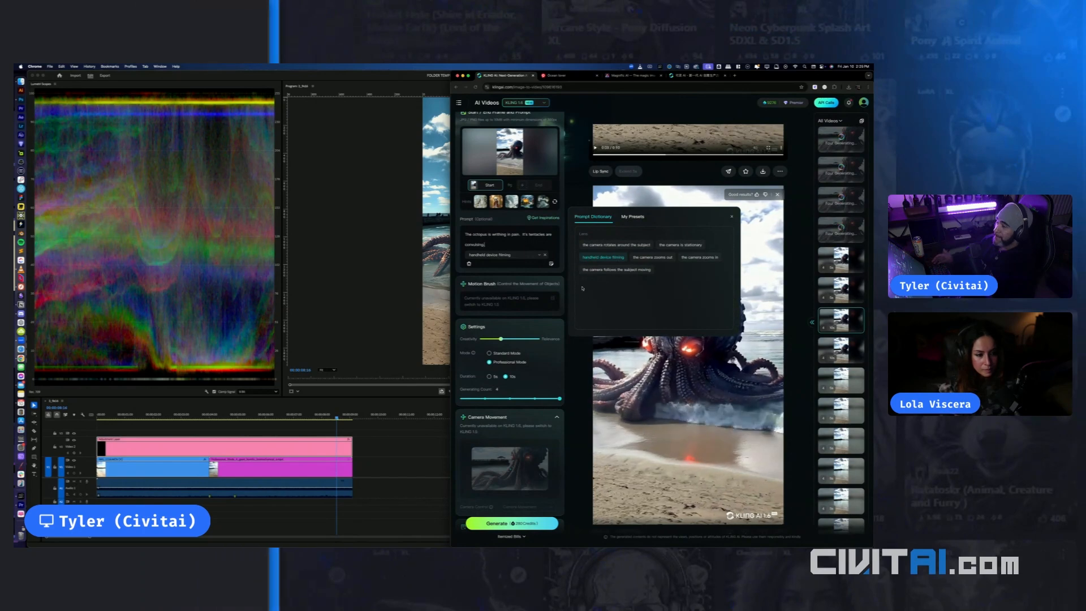
pyautogui.click(732, 217)
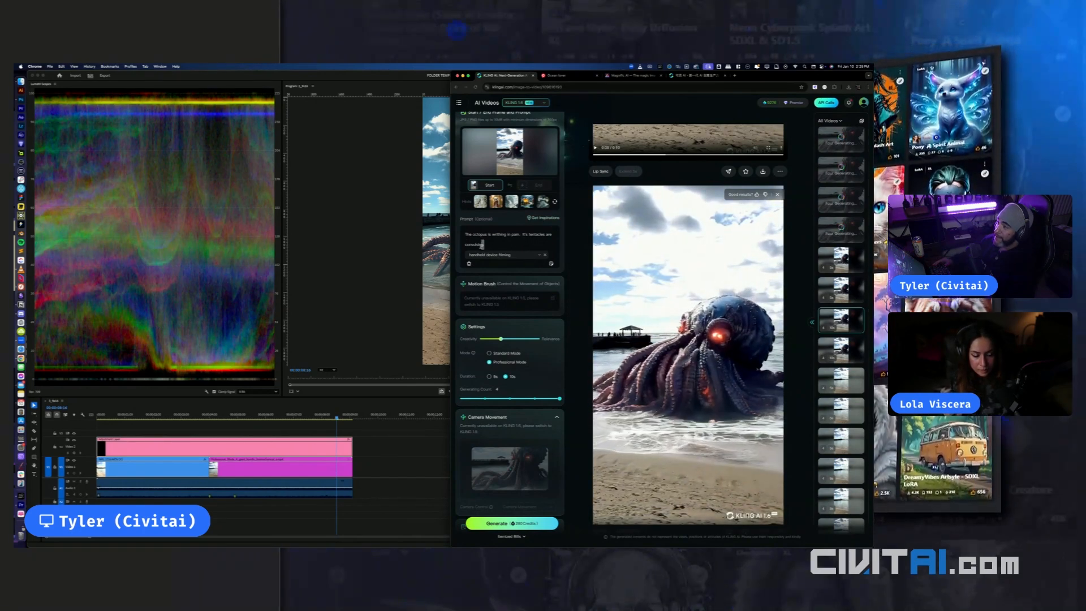
# Replace the prompt text with "The octopus is grabbing people with it's tentacles and eating them", keeping the handheld filming phrase, and generate the clips
pyautogui.tripleClick(482, 244)
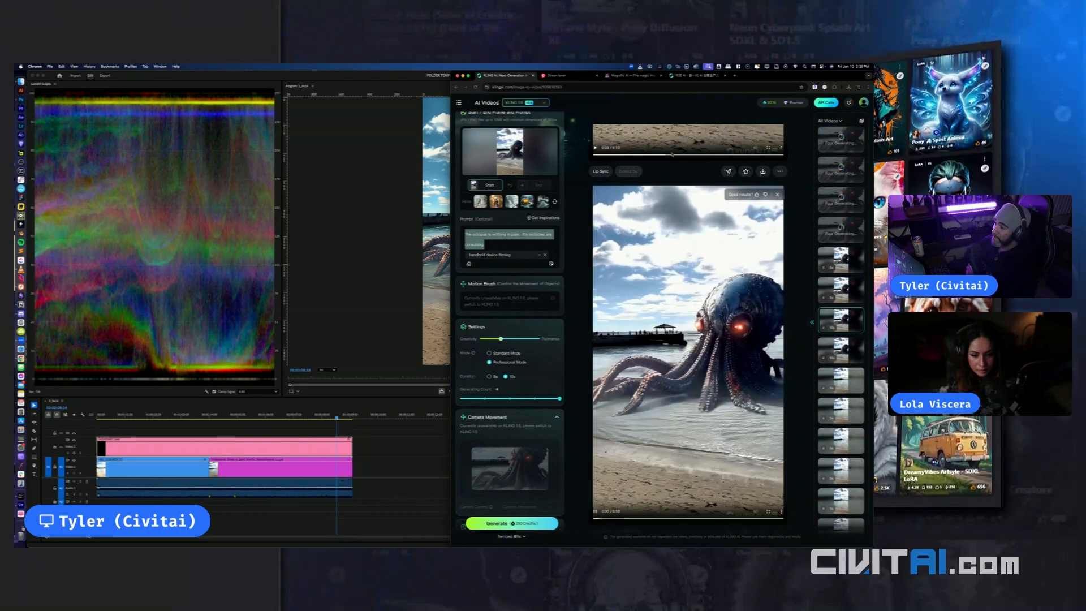
pyautogui.write('The octo')
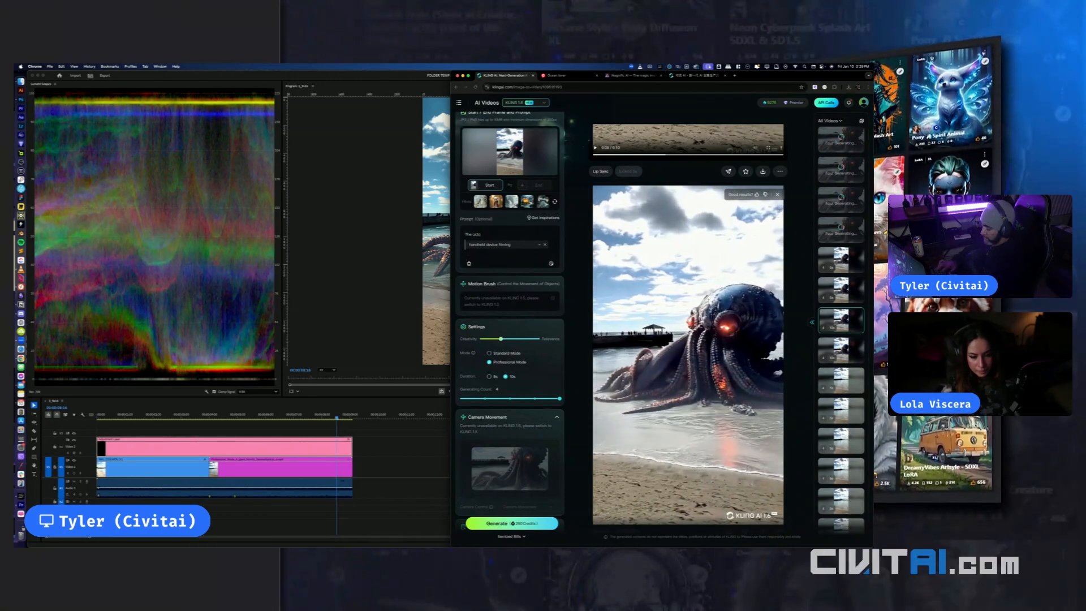
pyautogui.write('pus is grabbing p')
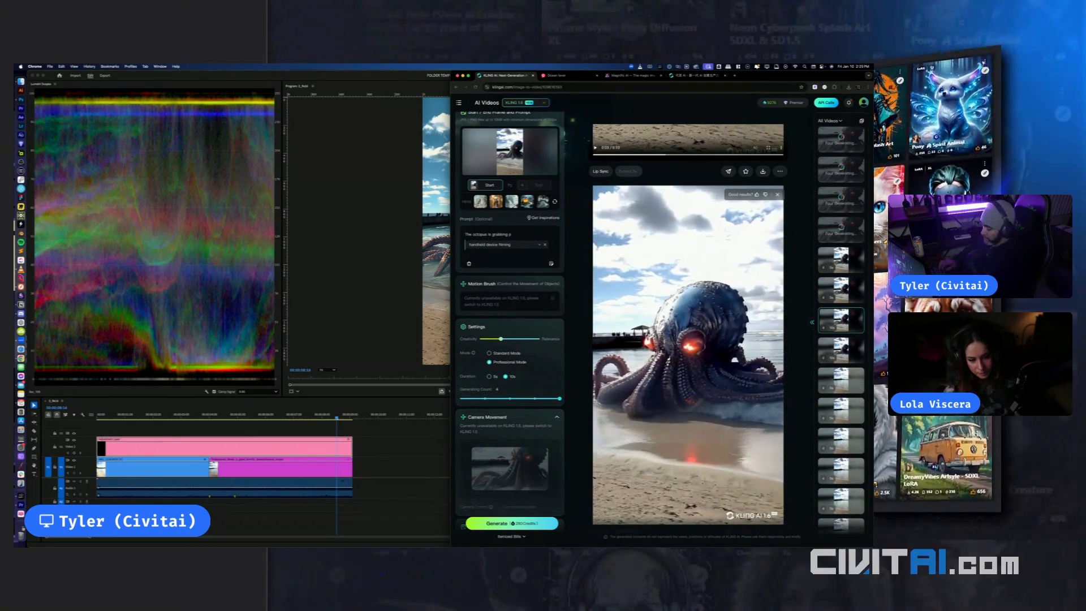
pyautogui.write("eople with it's")
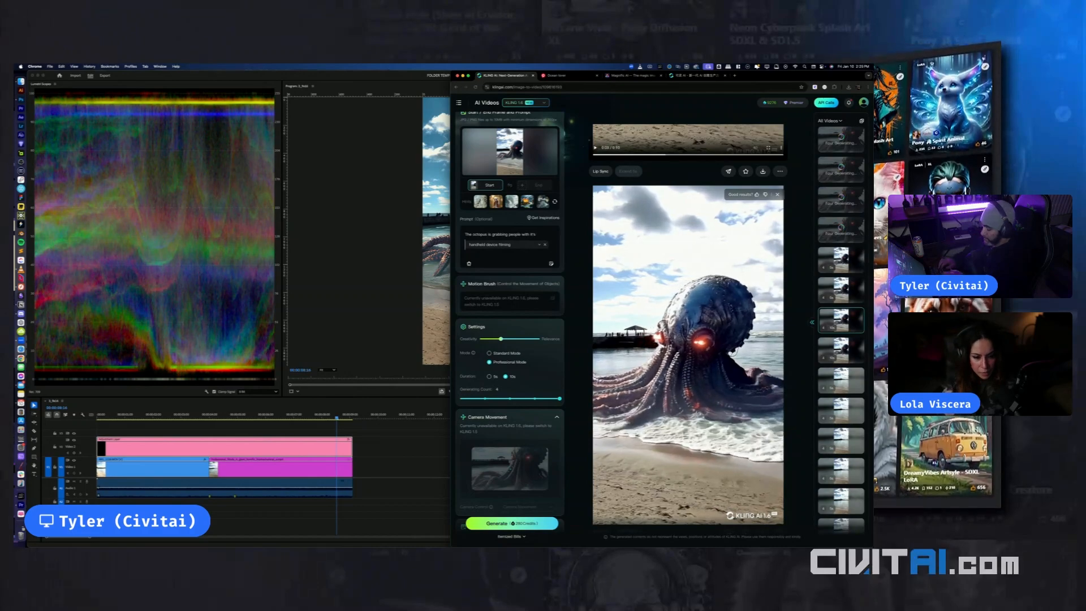
pyautogui.write(' tentacles and eatin')
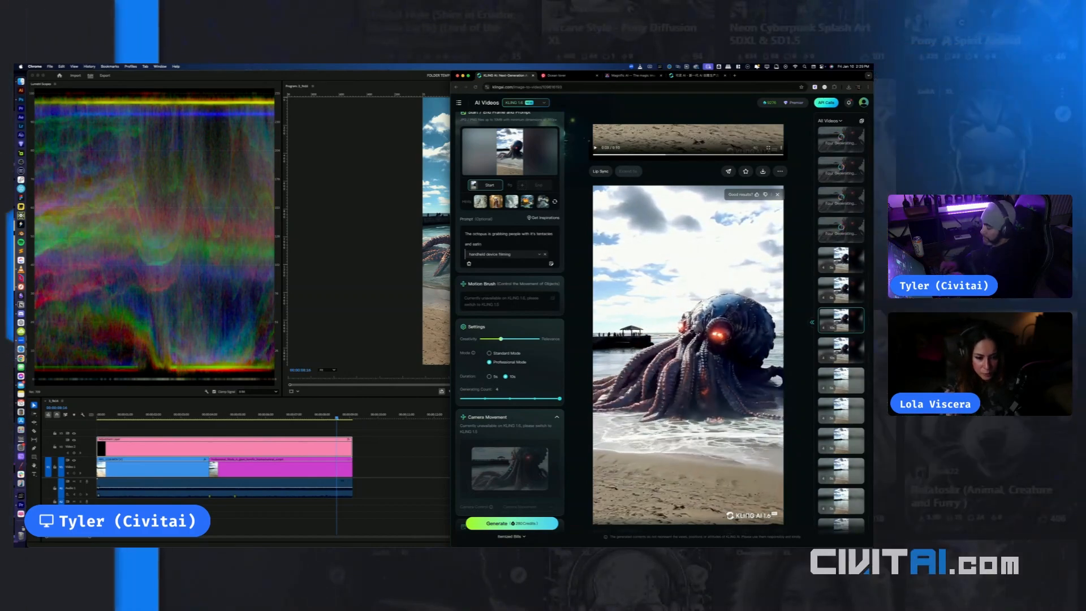
pyautogui.write('g them')
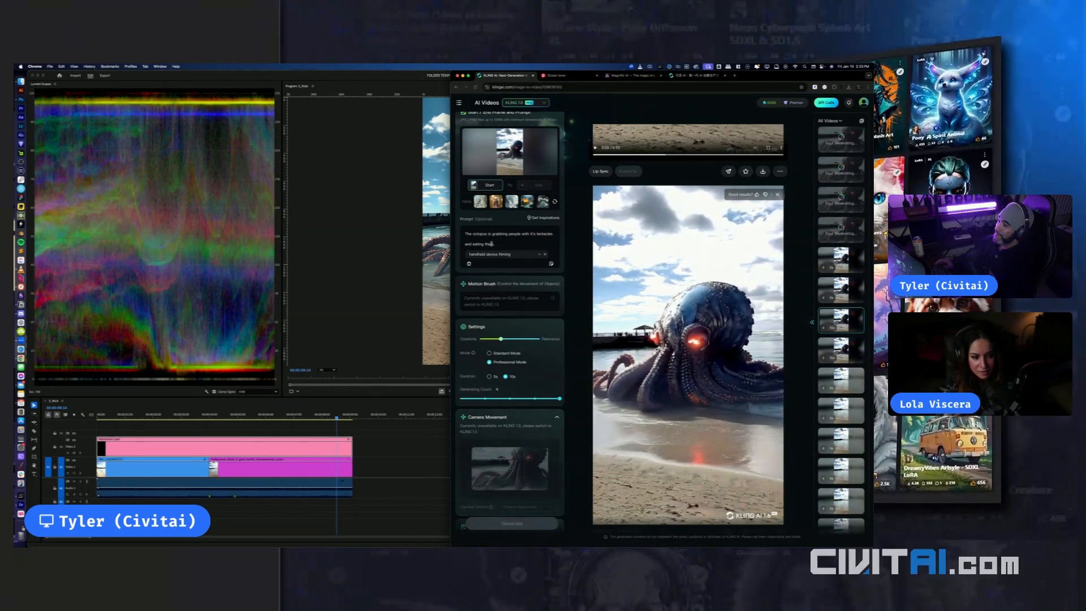
# Rewrite the video prompt as "The octopus is vomiting beach balls", keeping the handheld device filming phrase
pyautogui.moveTo(495, 244); pyautogui.dragTo(492, 234)
pyautogui.write('vomit')
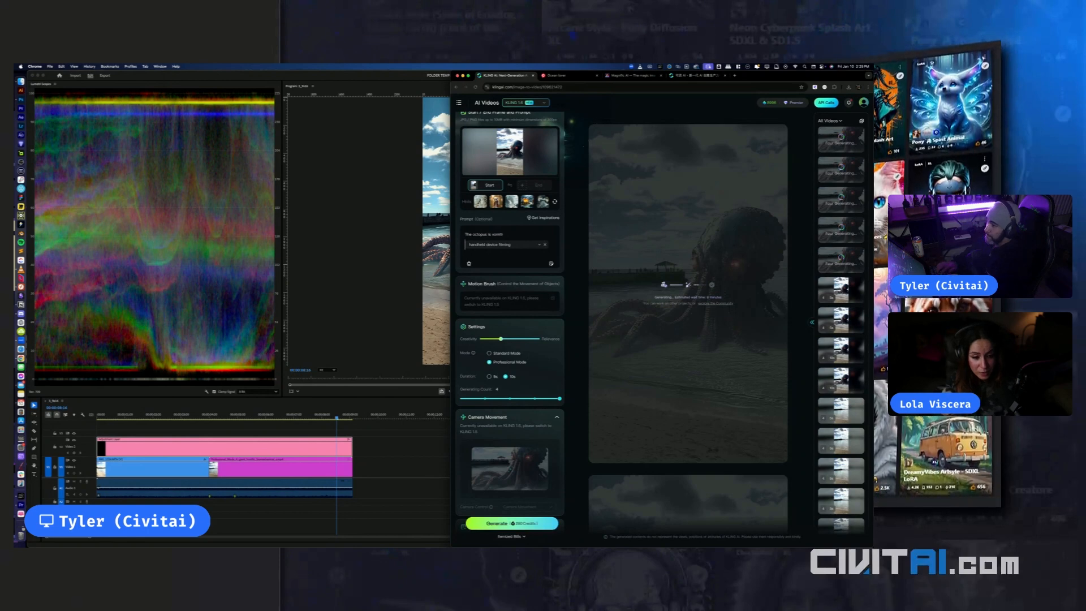
pyautogui.write('alls')
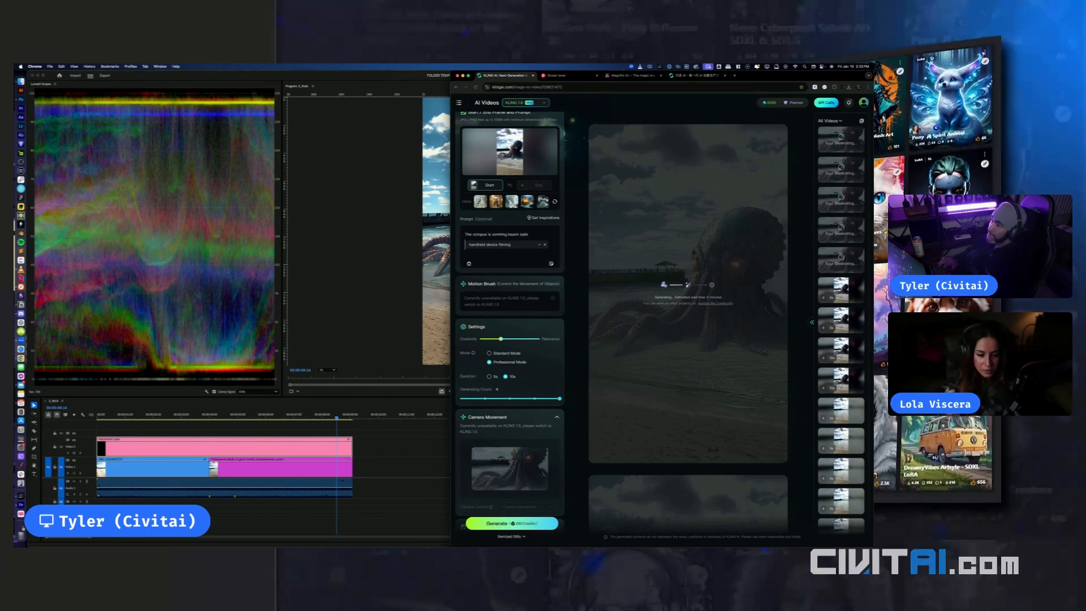
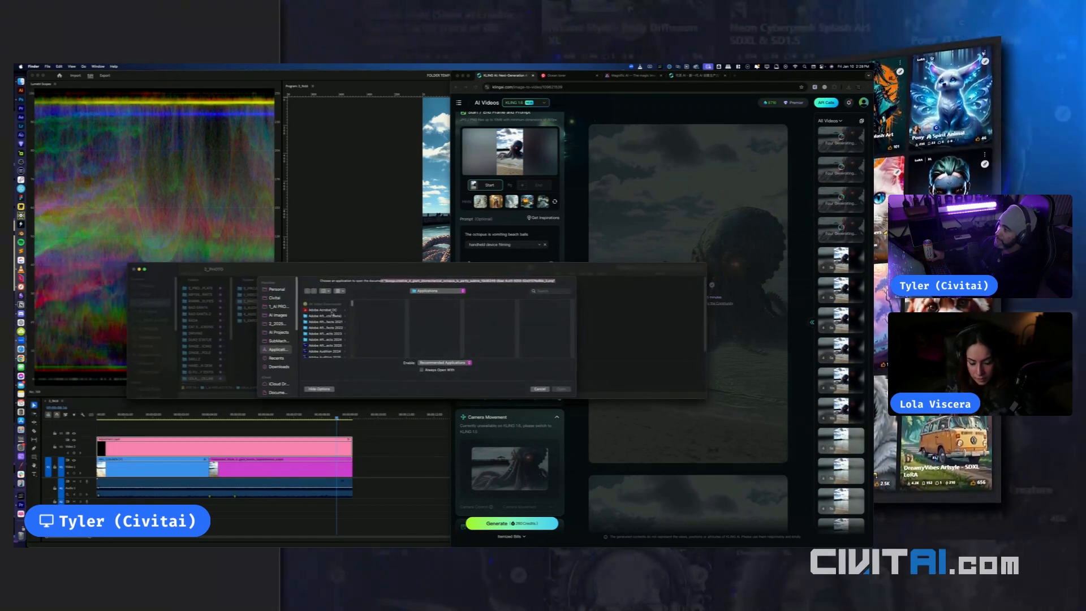
pyautogui.scroll(-2, 333, 316)
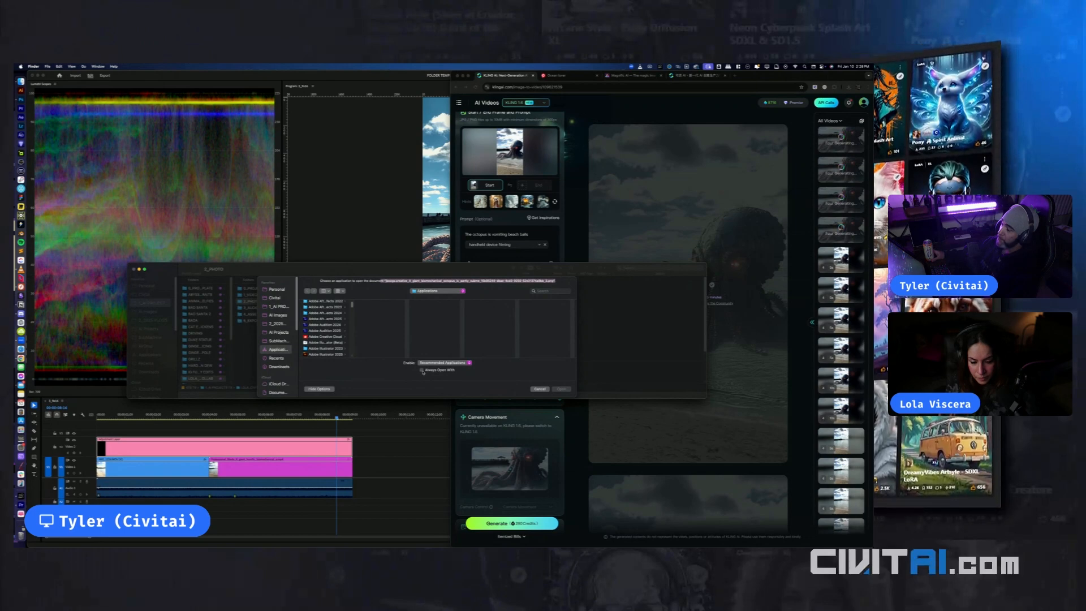
pyautogui.click(540, 389)
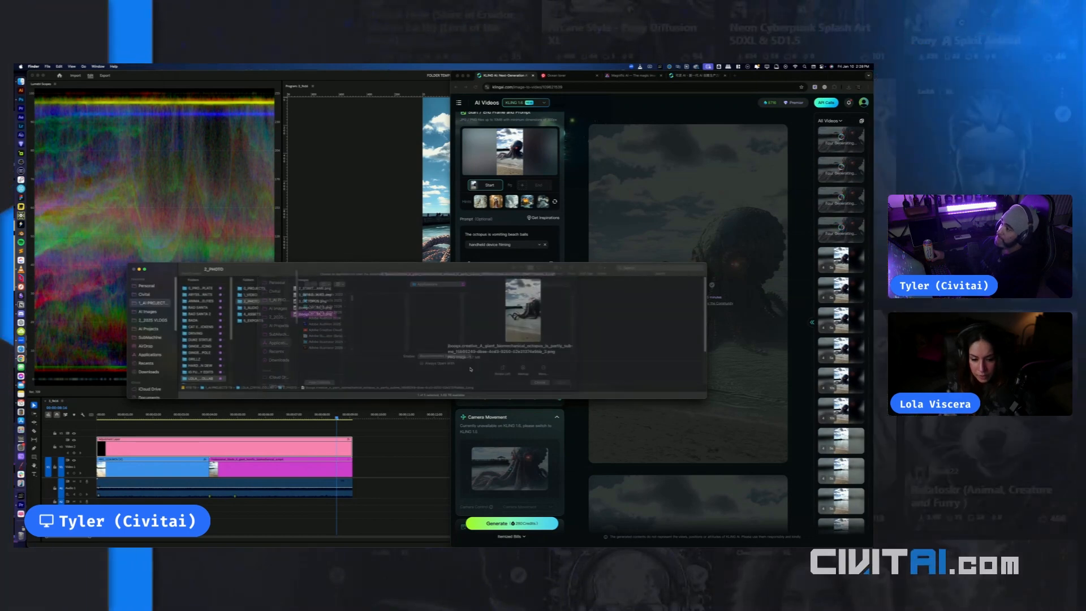
pyautogui.press('super+w')
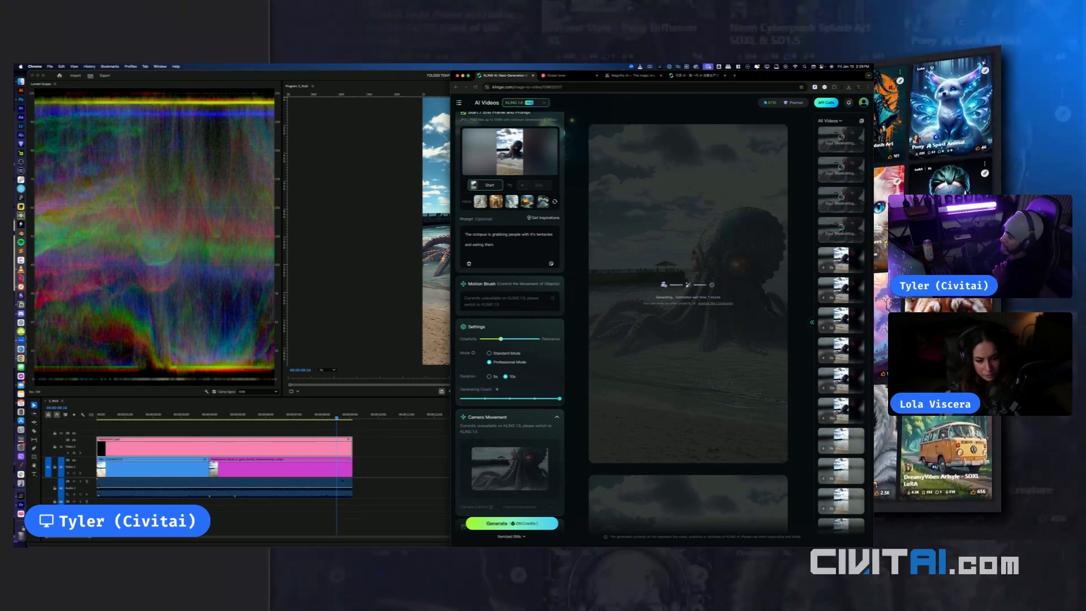
# Switch to the other Chrome window and open sora.com/library in a new tab
pyautogui.hotkey('ctrl', 'Up')
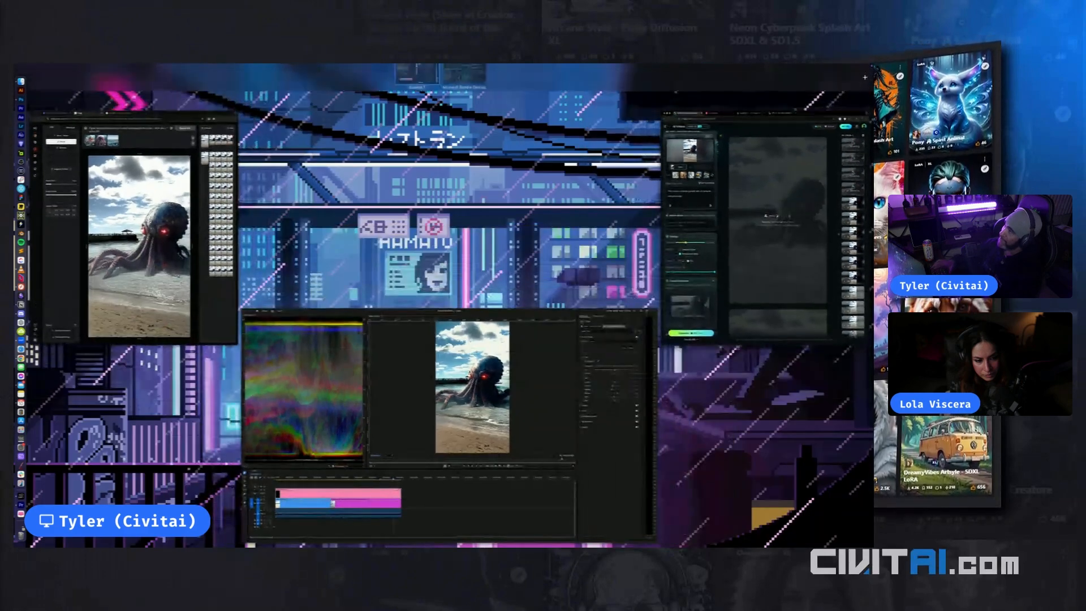
pyautogui.click(201, 271)
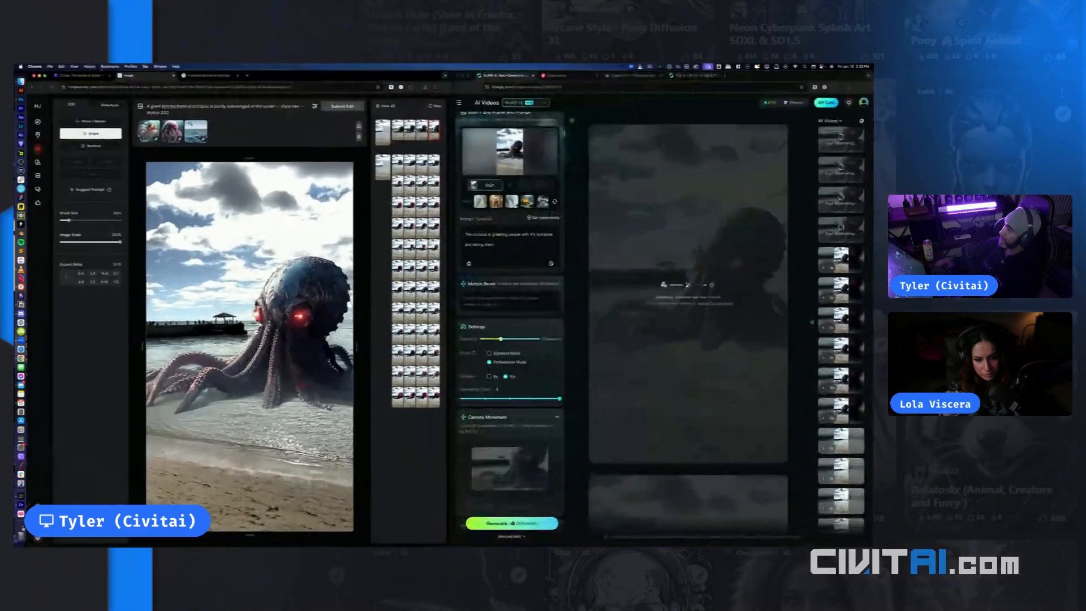
pyautogui.click(248, 77)
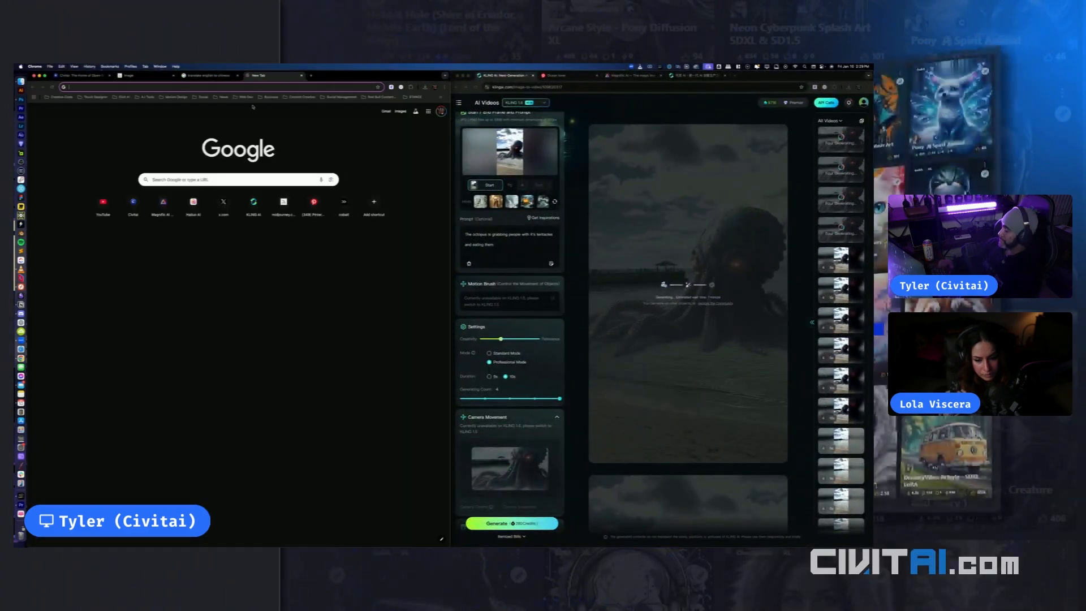
pyautogui.write('sora.com/library')
pyautogui.press('Return')
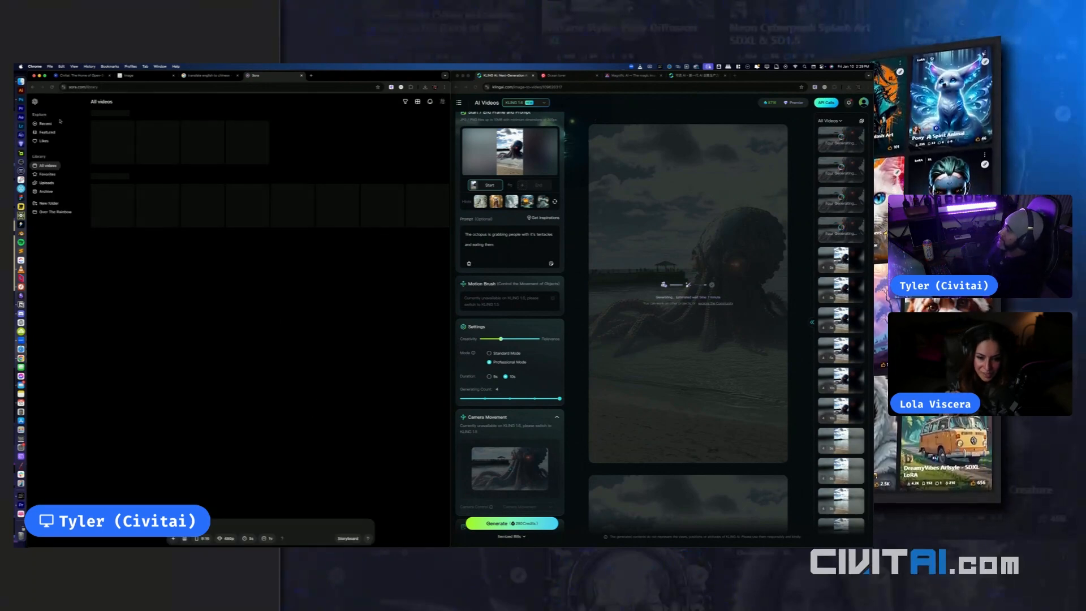
# Look through the Sora uploads and all videos, view the clip of the woman facing a snake, and return to the library
pyautogui.click(46, 183)
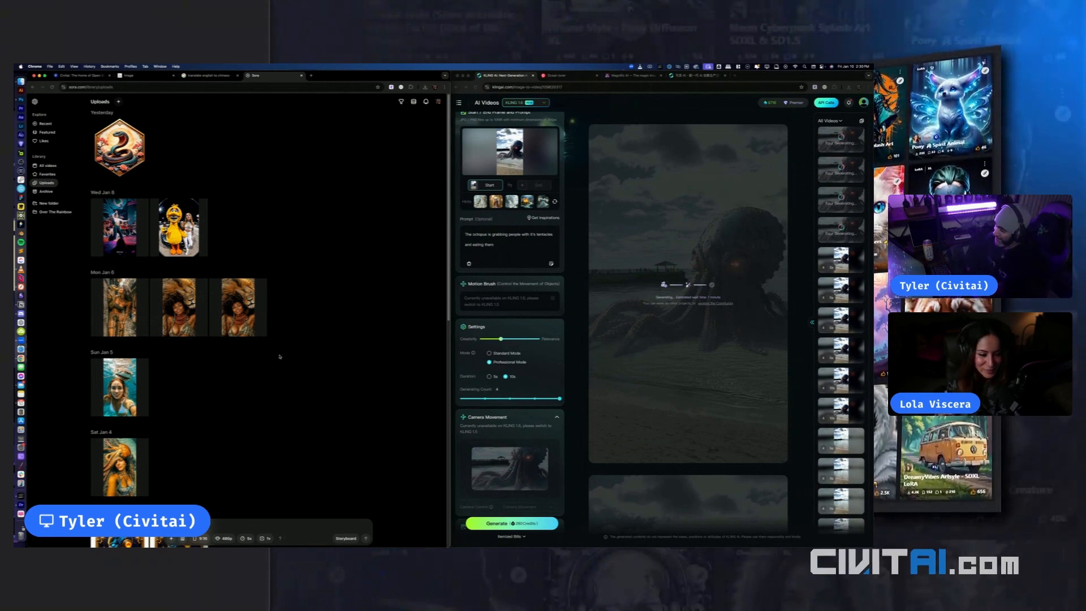
pyautogui.click(45, 123)
pyautogui.click(55, 167)
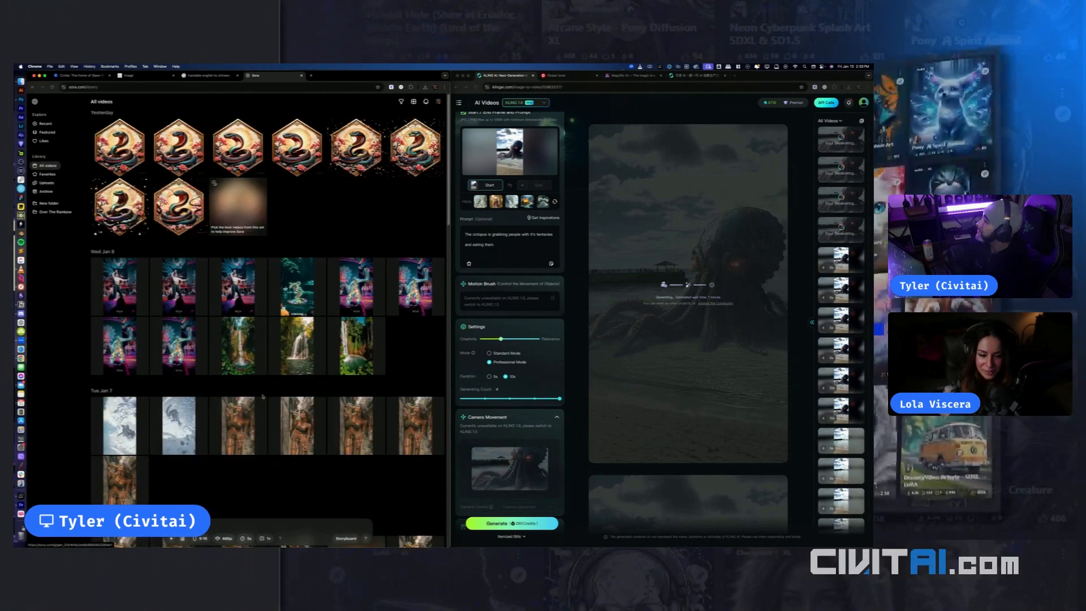
pyautogui.click(261, 401)
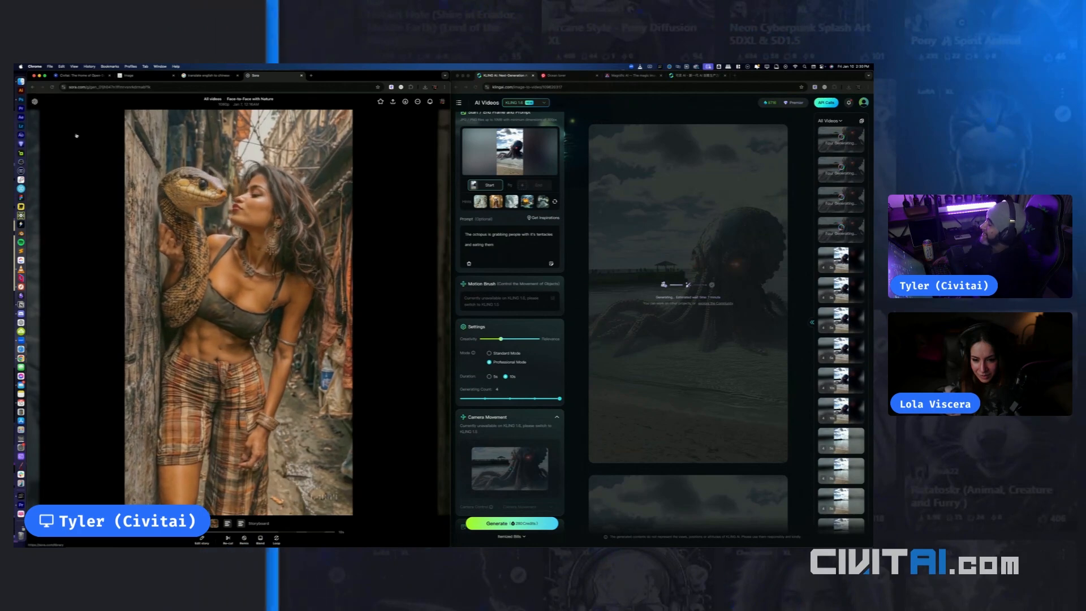
pyautogui.click(35, 102)
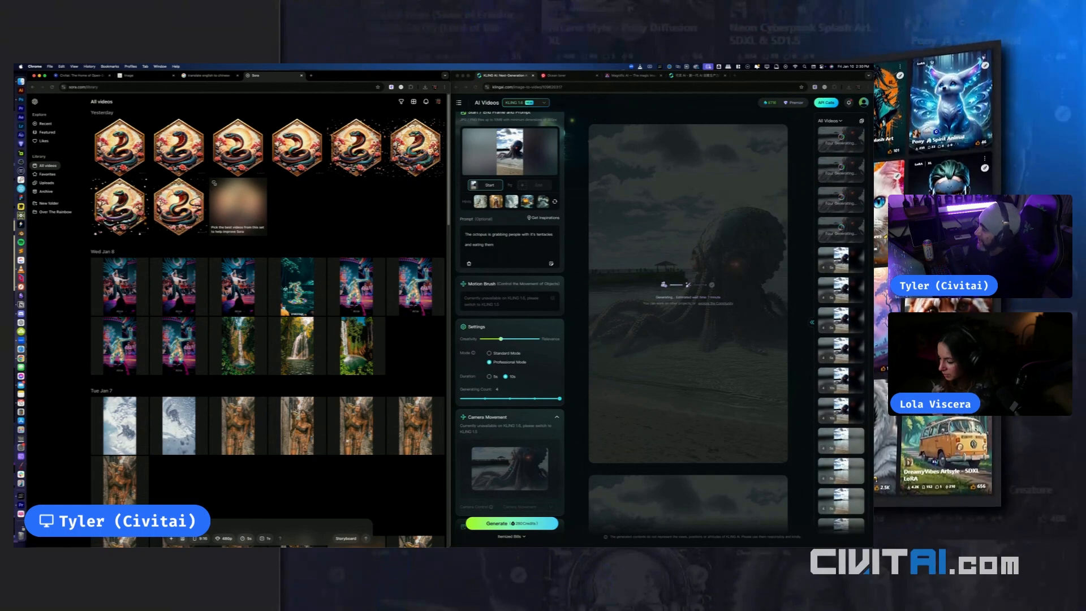
# Find the king cobra beach clip among the older Sora videos, watch it, and return to the library
pyautogui.scroll(-10, 211, 462)
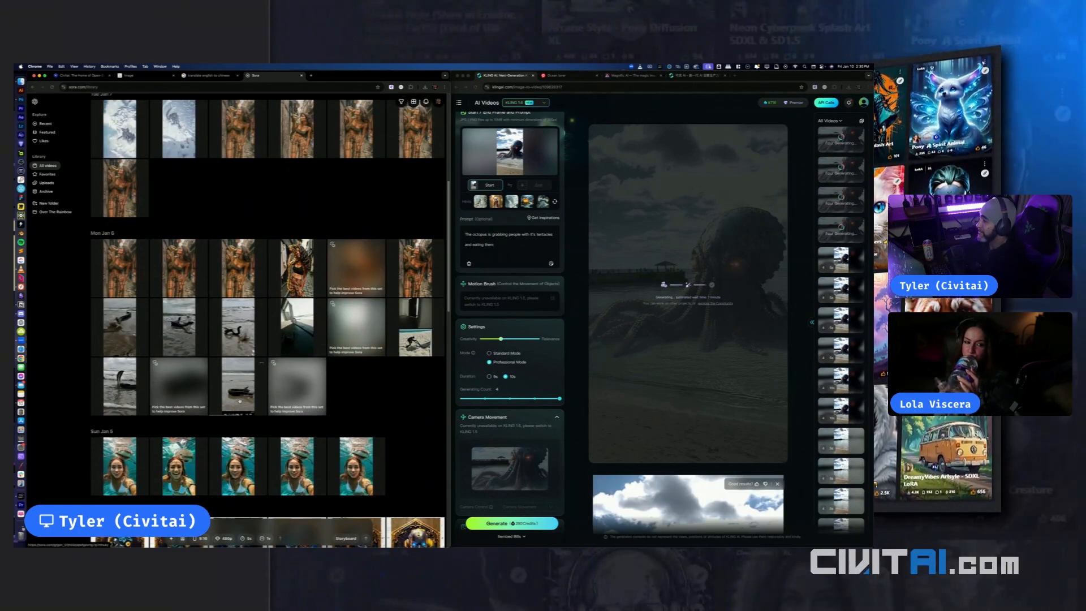
pyautogui.click(240, 401)
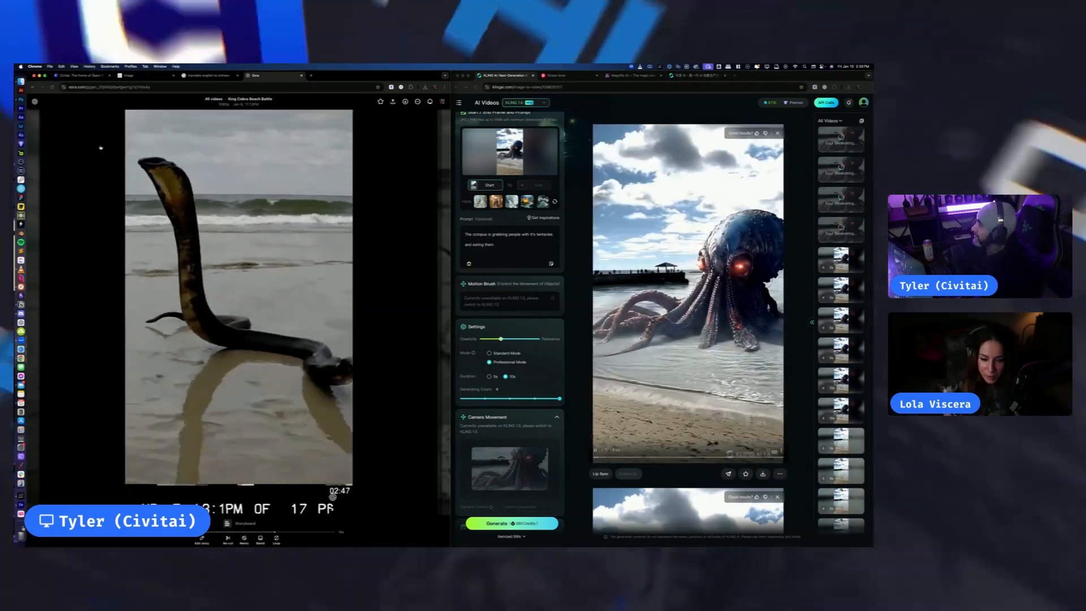
pyautogui.click(35, 101)
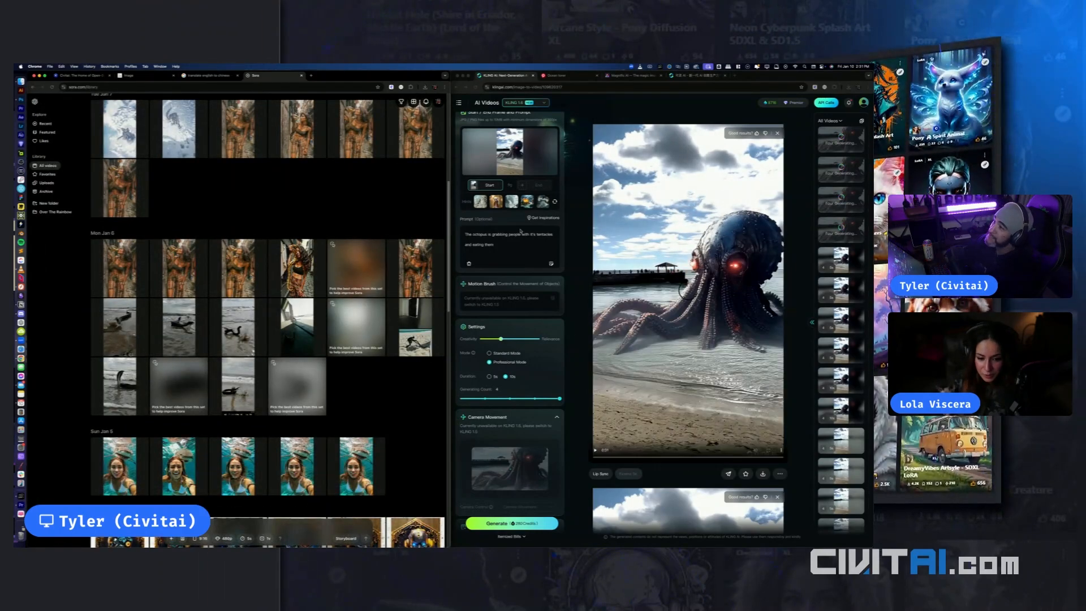
# Review the finished Kling clips from the more creative "eating them" batch, comparing how the octopus and its tentacles move
pyautogui.scroll(-5, 798, 384)
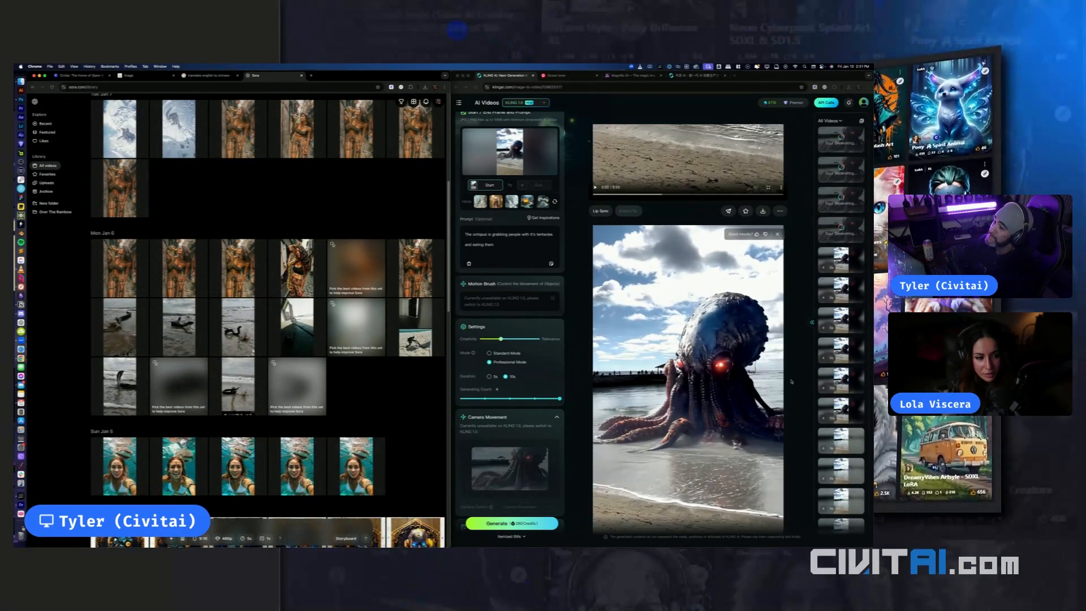
pyautogui.scroll(-2, 797, 373)
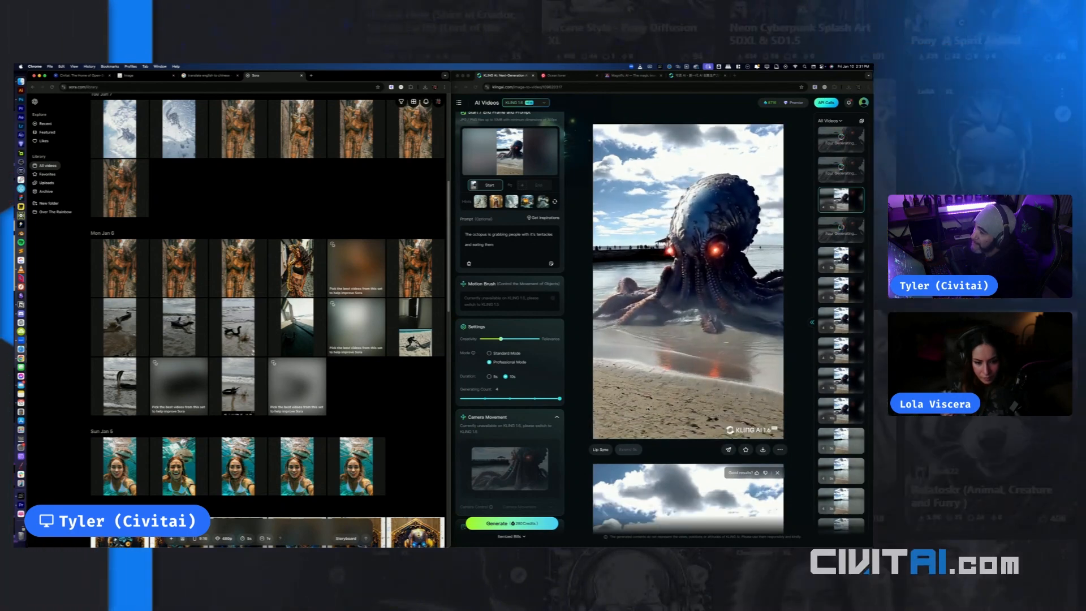
pyautogui.moveTo(646, 452)
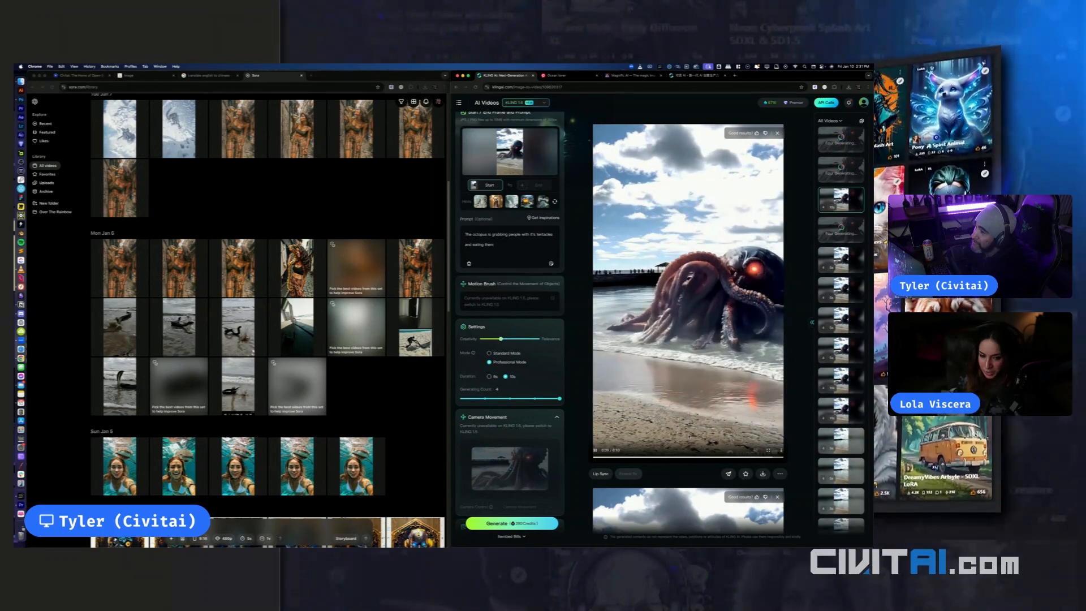
pyautogui.scroll(-5, 688, 317)
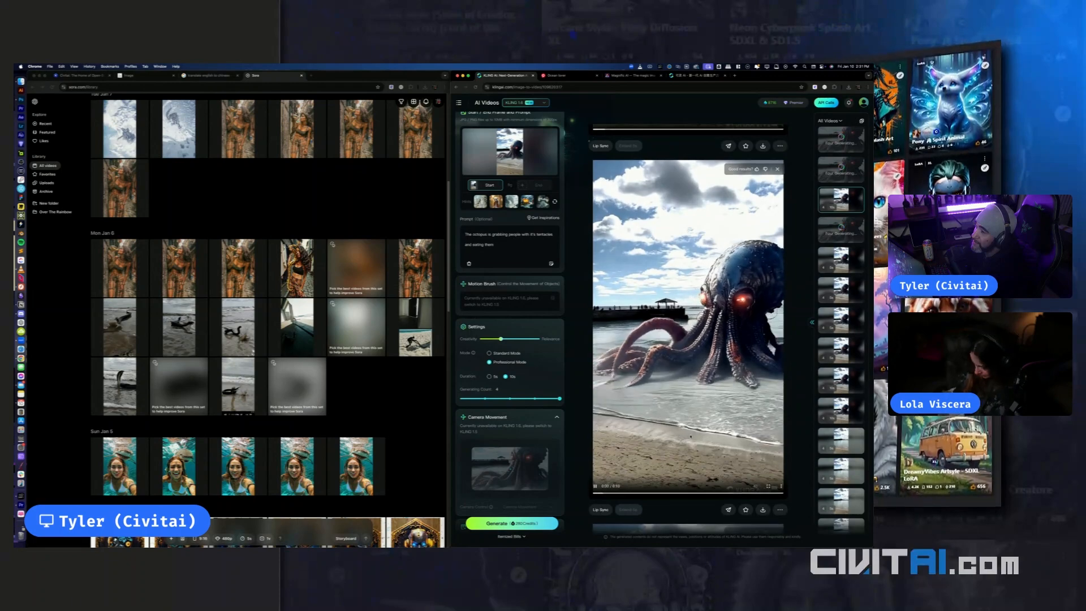
pyautogui.scroll(1, 688, 328)
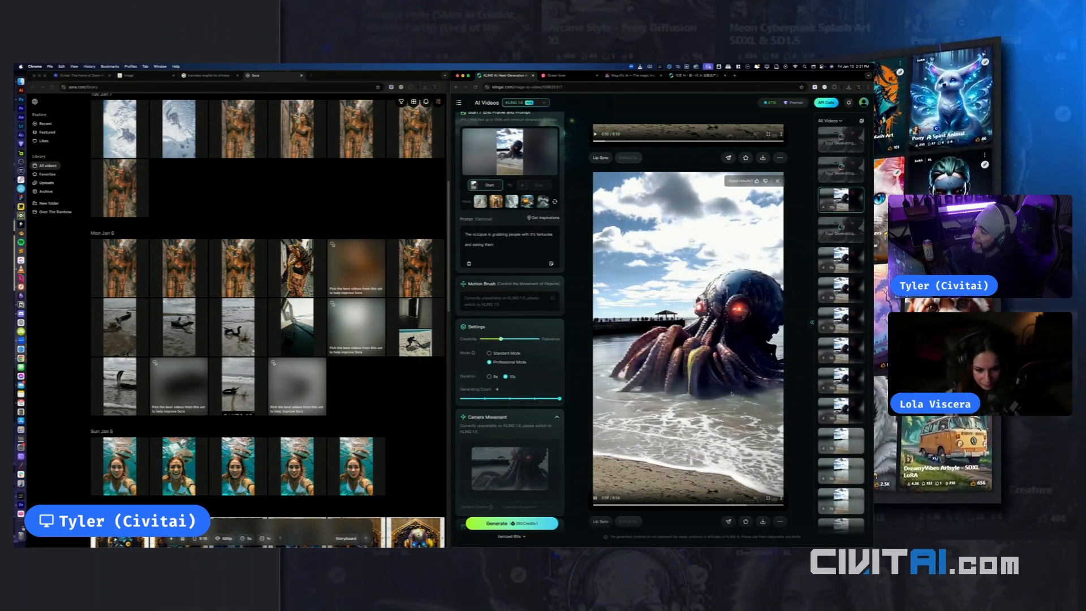
pyautogui.scroll(2, 732, 394)
pyautogui.scroll(-2, 732, 394)
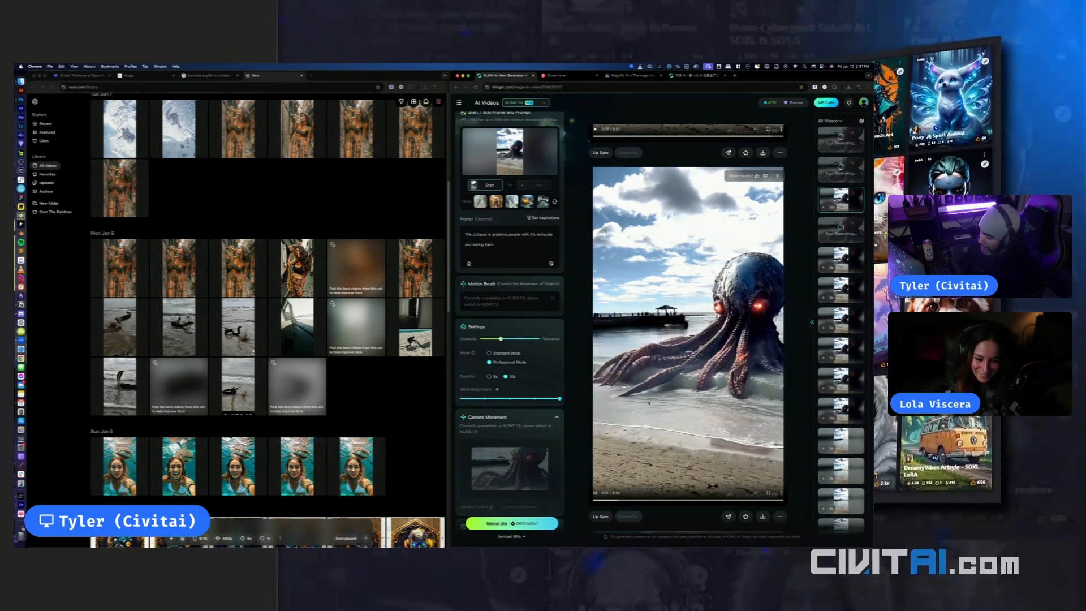
pyautogui.scroll(3, 688, 328)
pyautogui.scroll(-2, 687, 328)
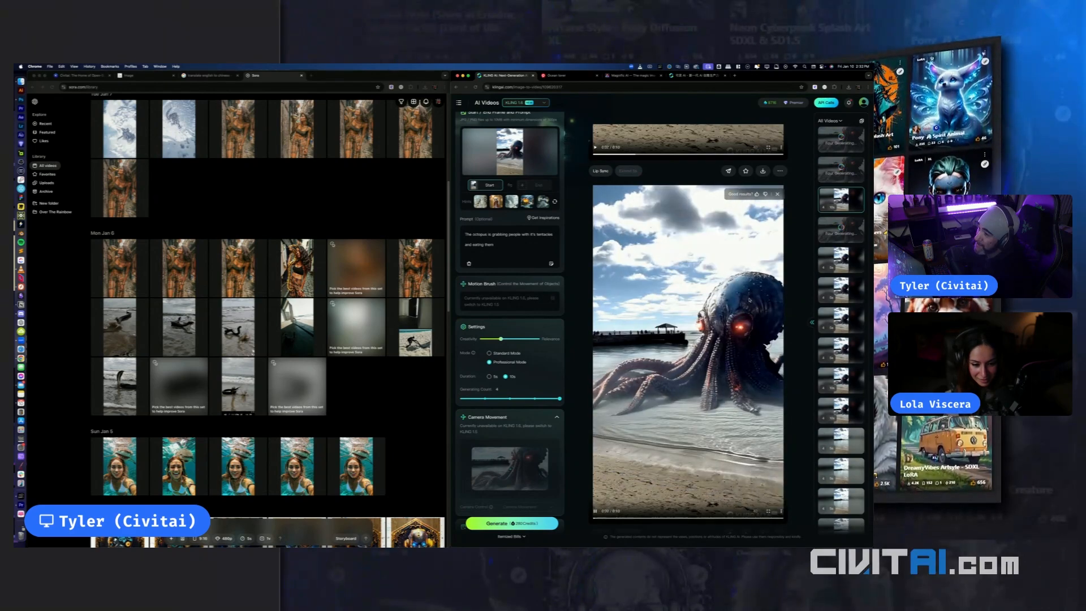
pyautogui.scroll(-2, 777, 265)
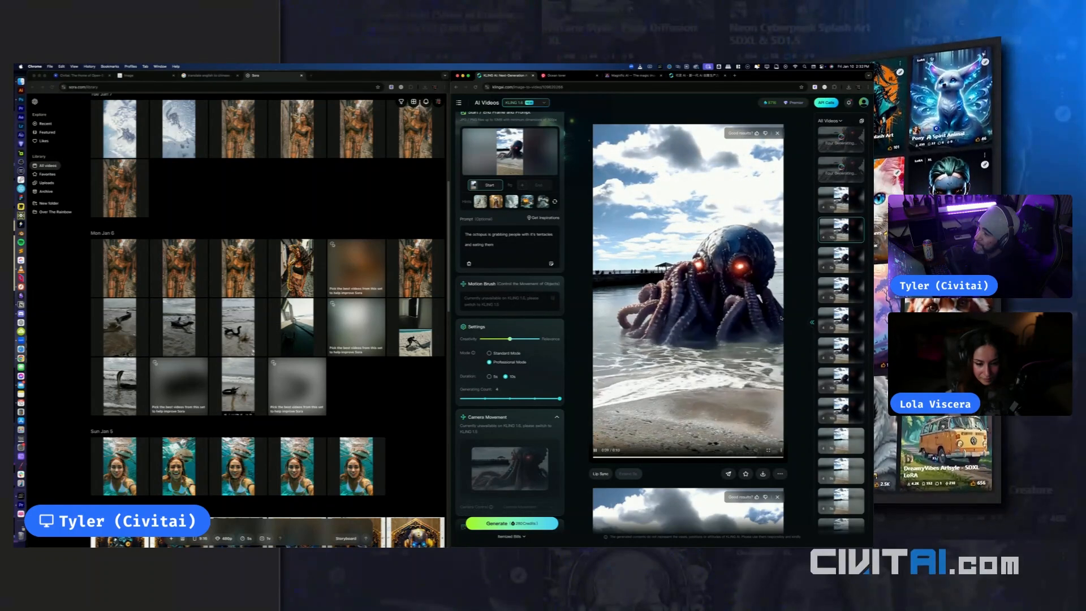
# Review the "eating them" clips generated with the balanced creativity/relevance setting, comparing the four variations
pyautogui.scroll(2, 782, 317)
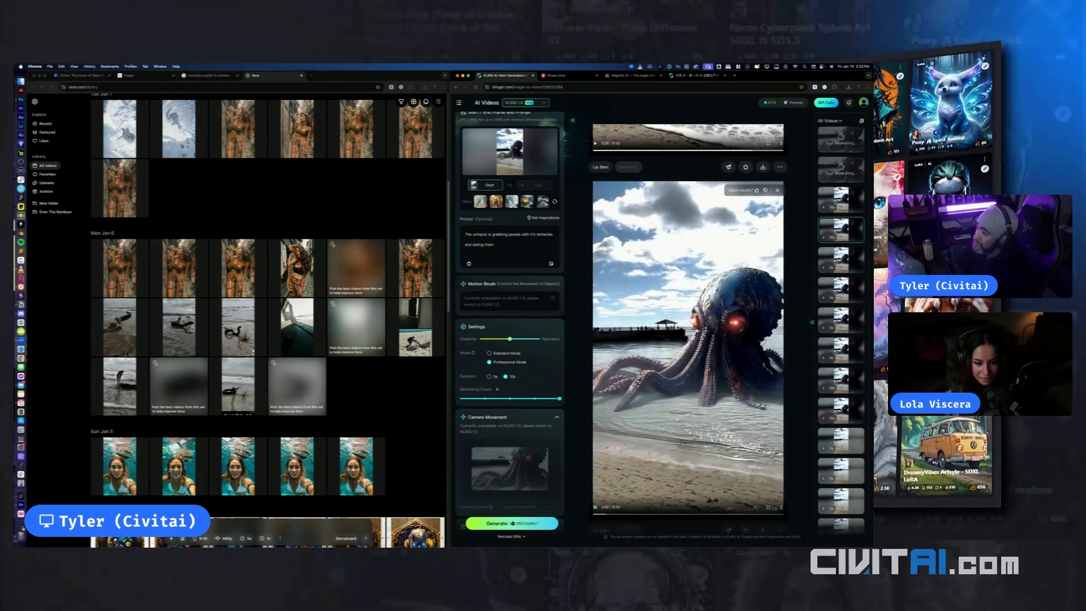
pyautogui.scroll(1, 712, 365)
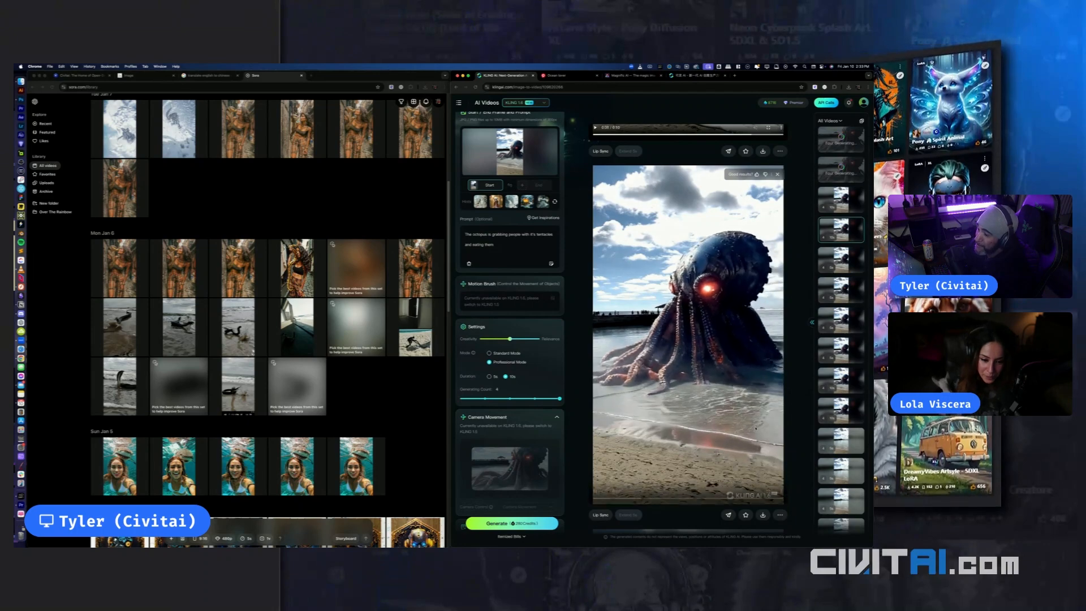
pyautogui.scroll(-4, 751, 349)
pyautogui.scroll(-1, 755, 428)
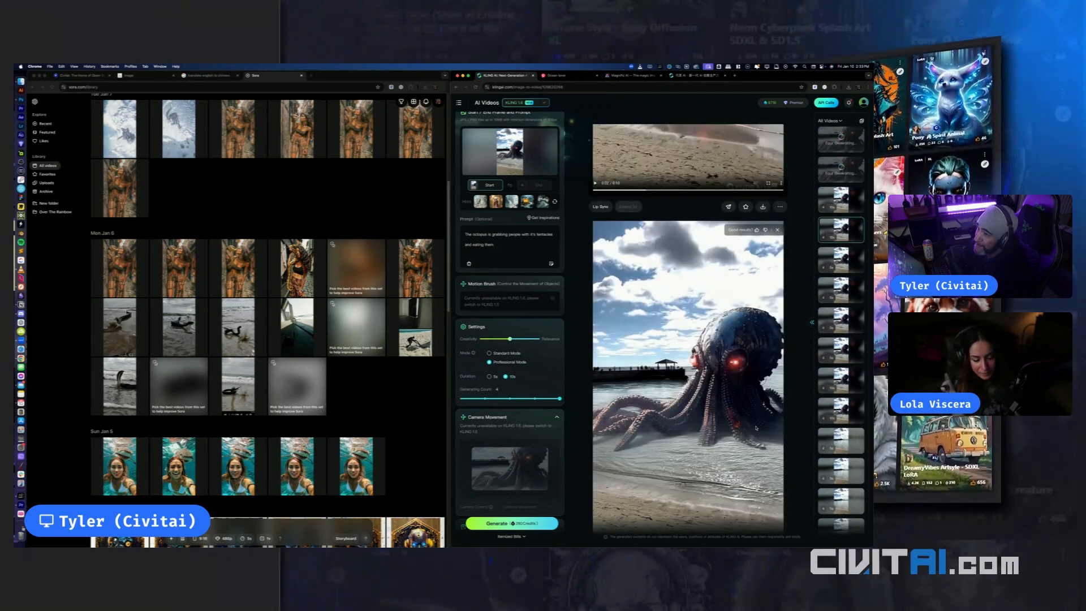
pyautogui.scroll(-1, 756, 428)
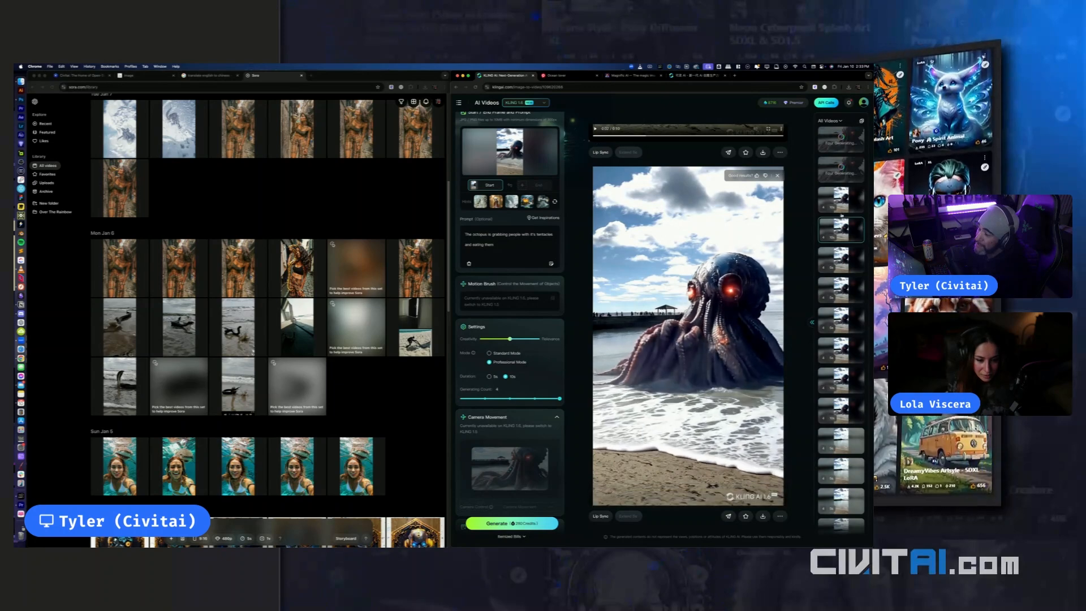
# Review the five-second "eating them" clips from the more creative batch, comparing the octopus and tentacle movement in each variation
pyautogui.click(853, 252)
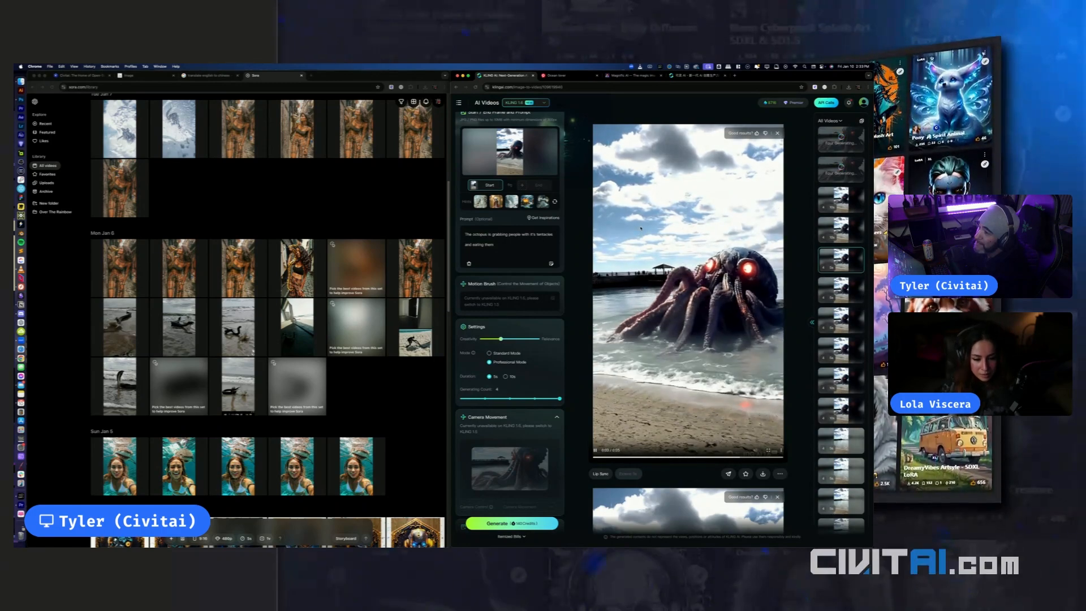
pyautogui.scroll(-2, 734, 308)
pyautogui.scroll(-5, 735, 309)
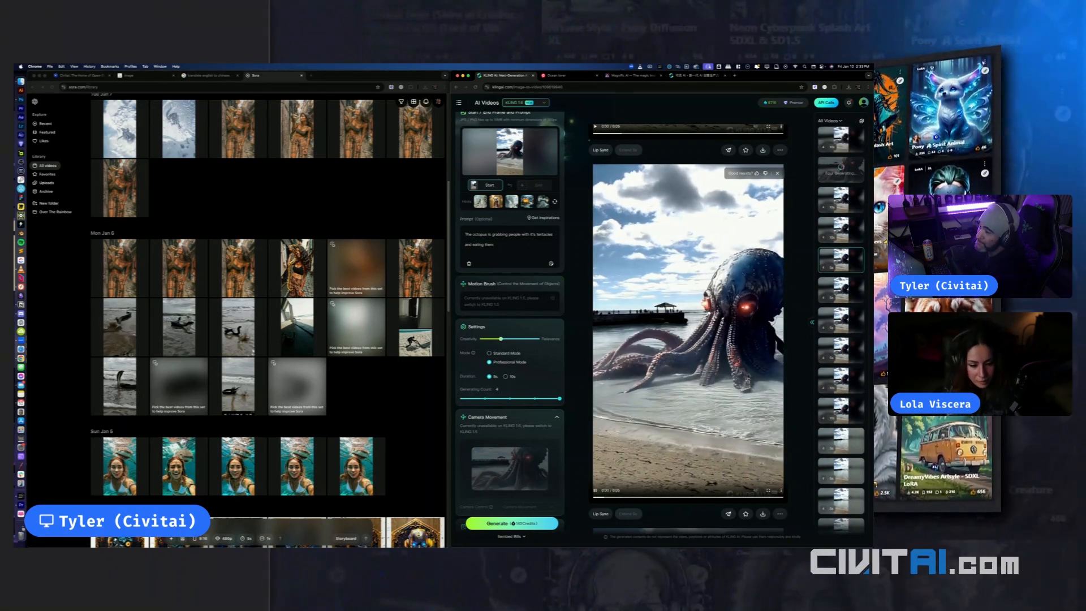
pyautogui.scroll(3, 731, 345)
pyautogui.scroll(-3, 730, 346)
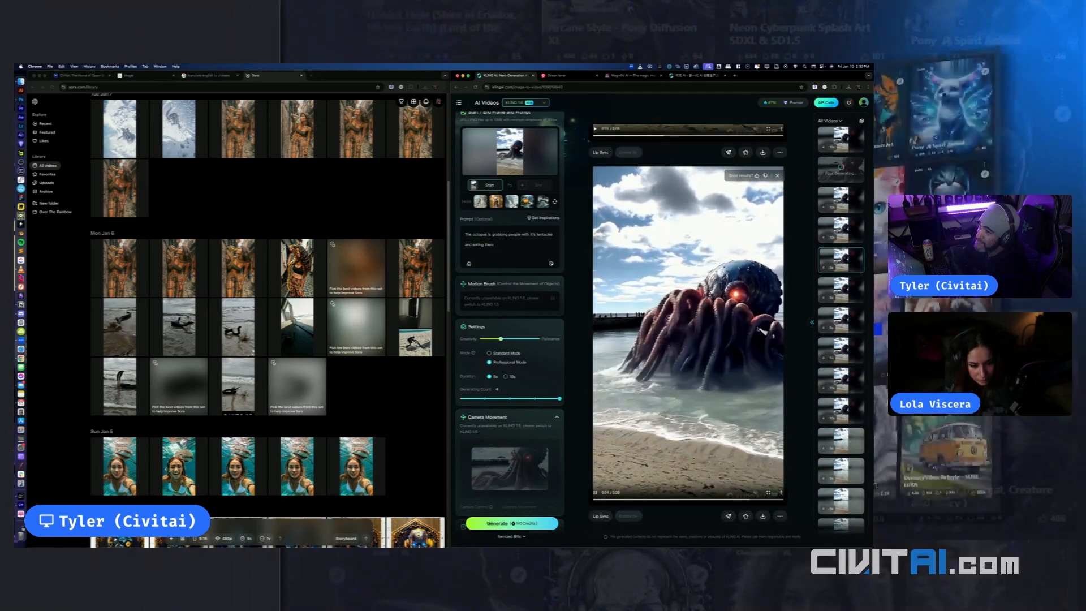
# Review the five-second clips from the "tossing them" batch, comparing how the octopus rises and moves its tentacles
pyautogui.click(841, 290)
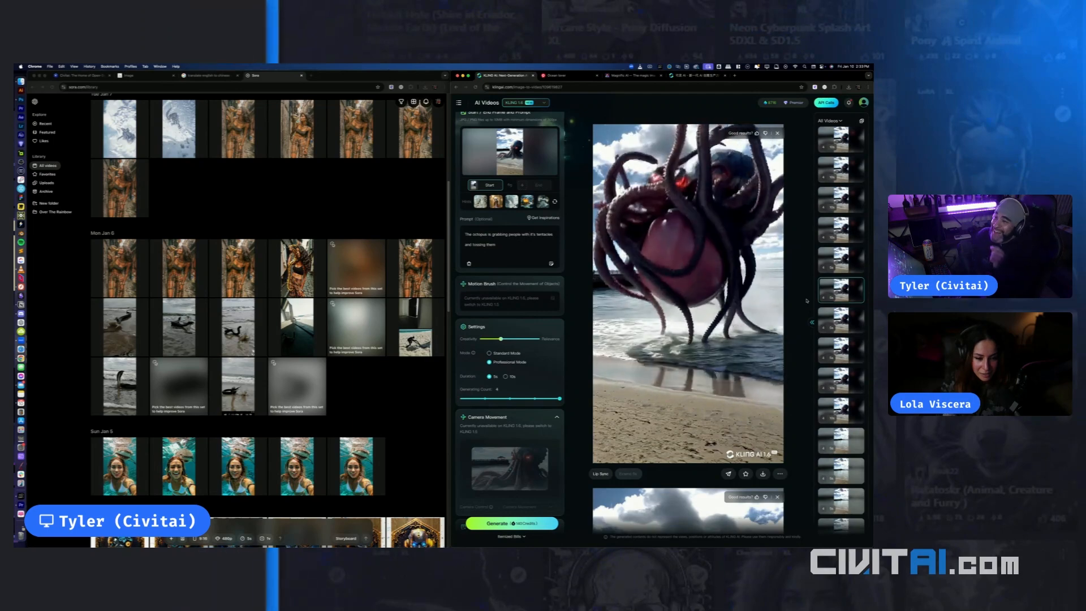
pyautogui.scroll(-5, 792, 347)
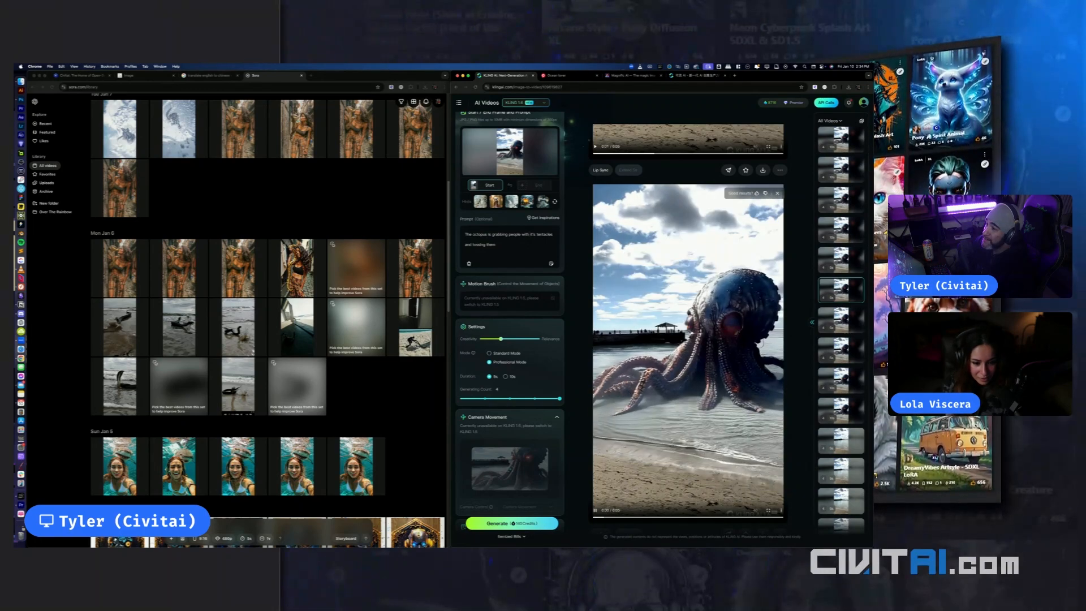
pyautogui.scroll(2, 719, 351)
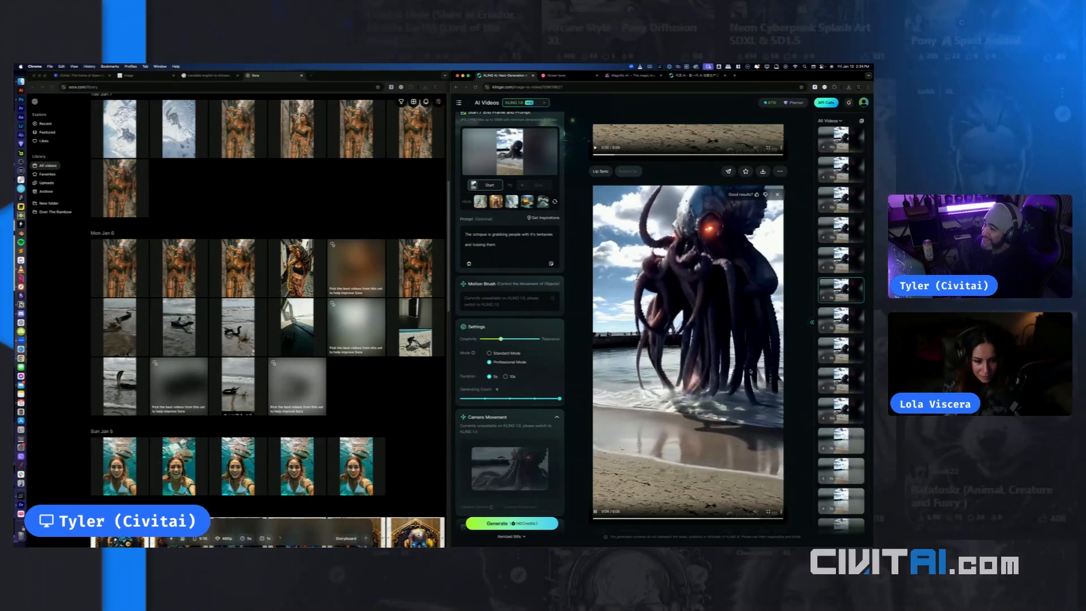
pyautogui.scroll(-1, 753, 375)
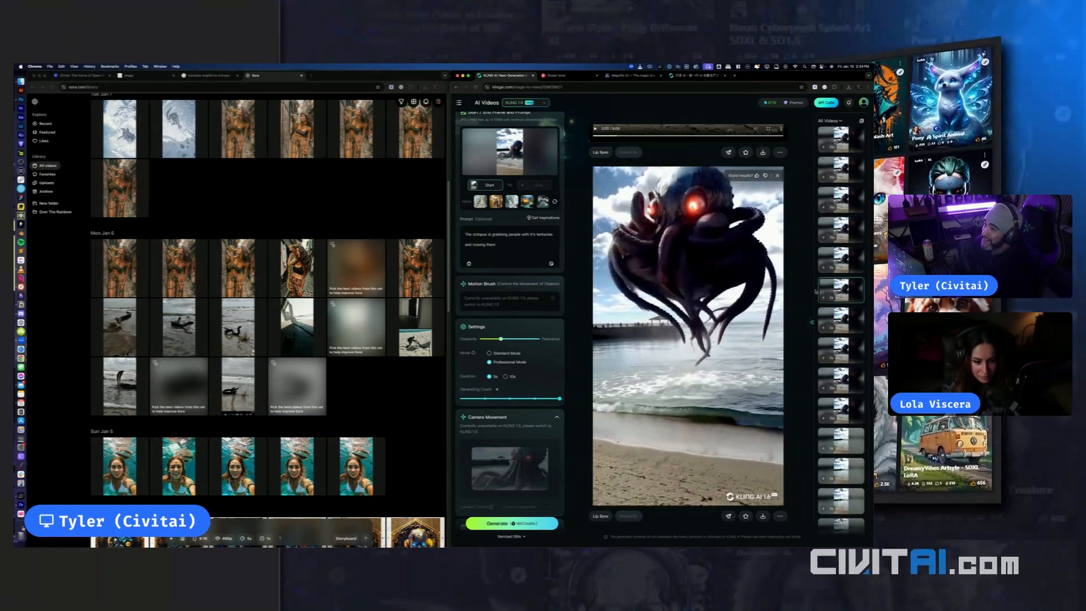
# Review the ten-second "eating them" clips made without a camera-style tag, comparing the octopus movement across variations
pyautogui.click(841, 199)
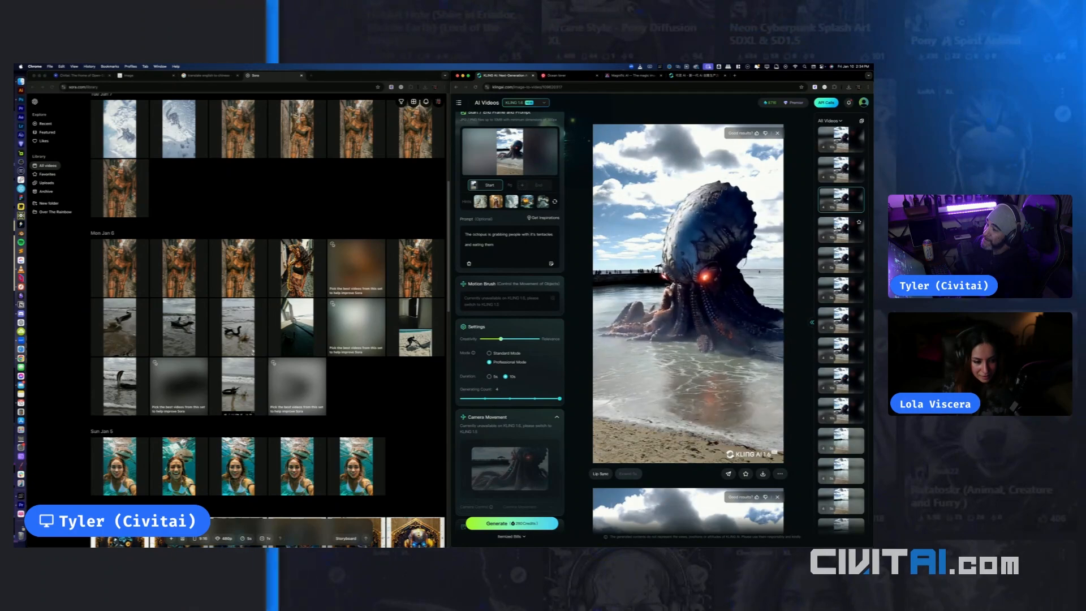
pyautogui.click(841, 229)
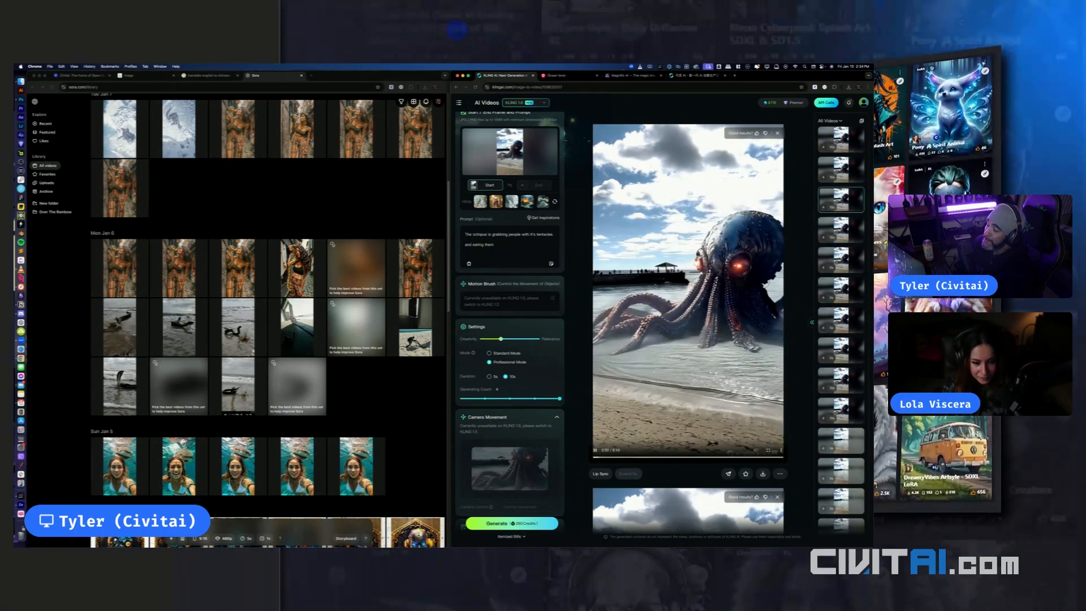
pyautogui.click(841, 199)
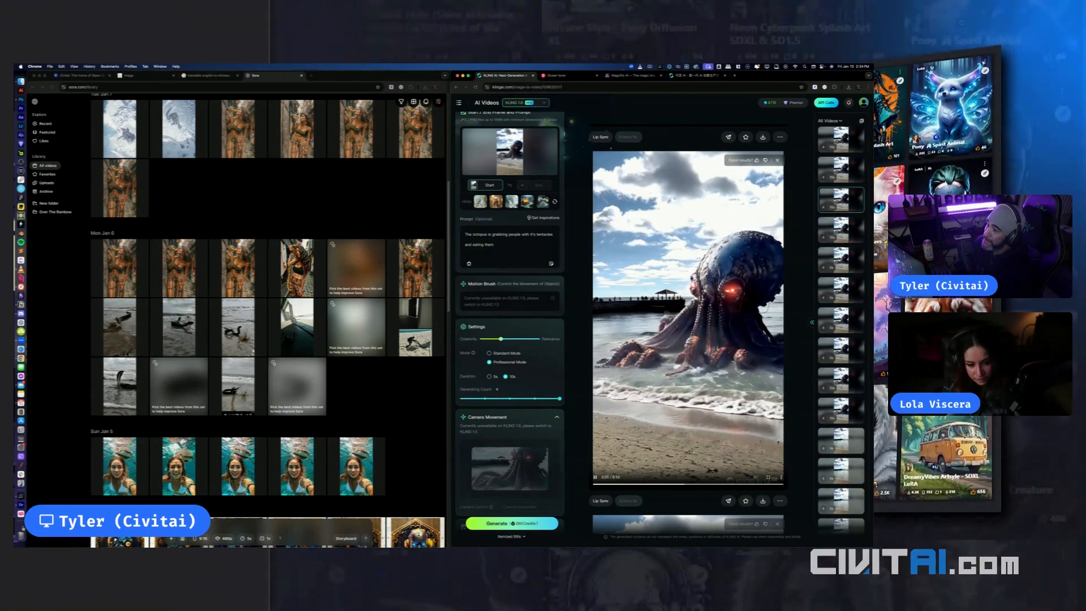
pyautogui.scroll(-1, 723, 294)
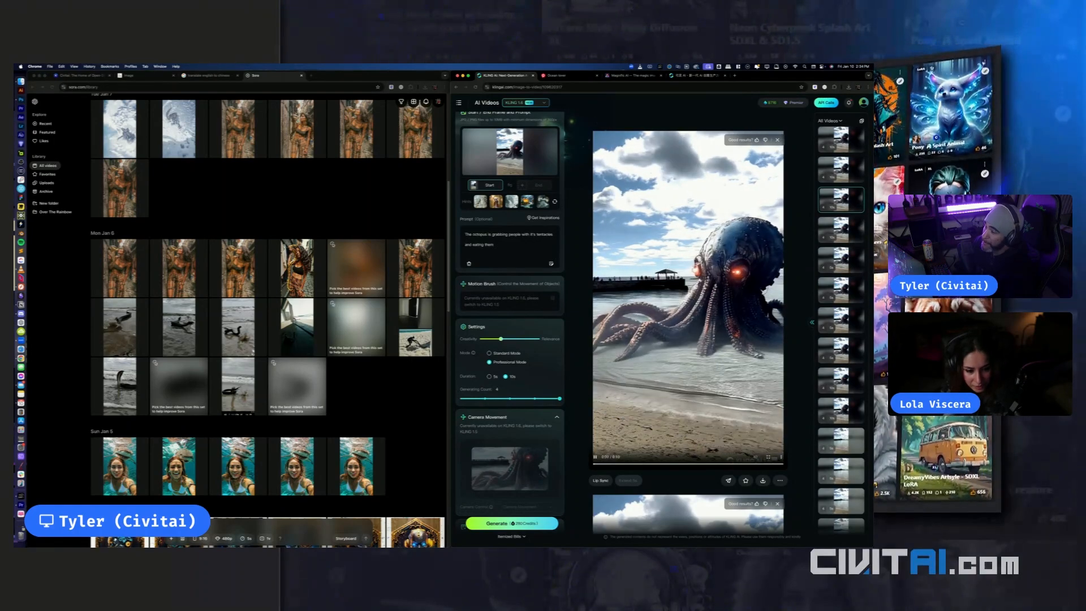
pyautogui.scroll(3, 720, 334)
pyautogui.scroll(-2, 722, 340)
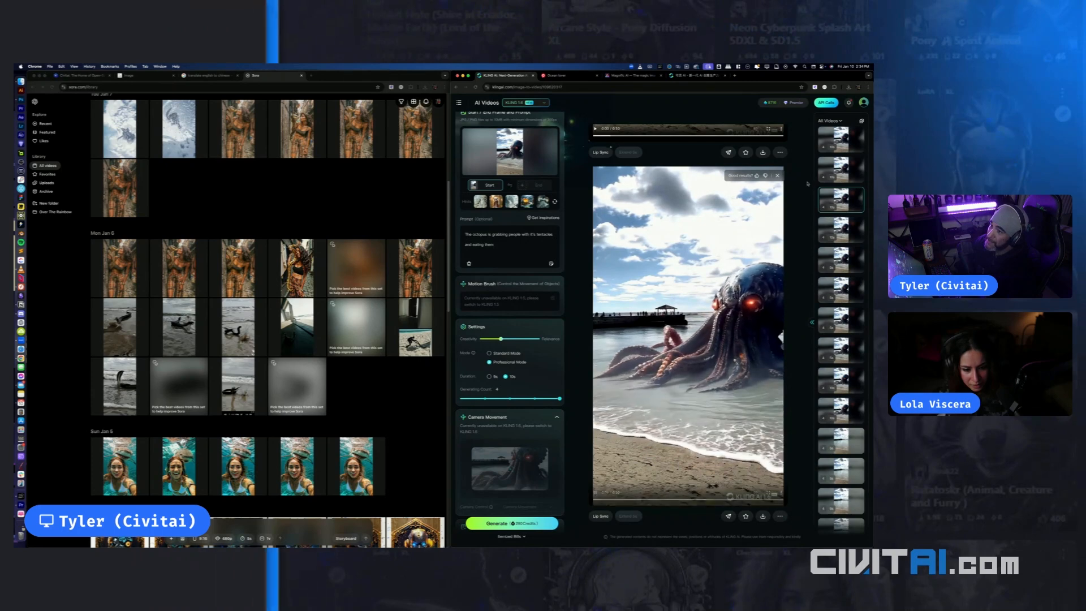
# Review the ten-second "eating them" clips tagged "handheld device filming", comparing the camera feel and the octopus's behaviour
pyautogui.press('Up')
pyautogui.scroll(-1, 805, 330)
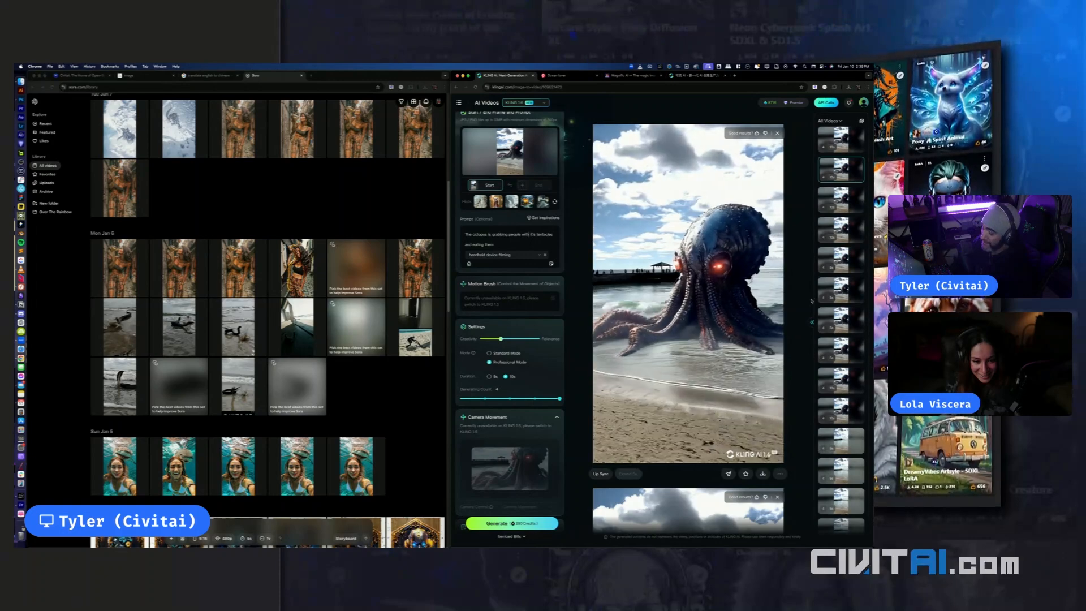
pyautogui.scroll(-5, 794, 304)
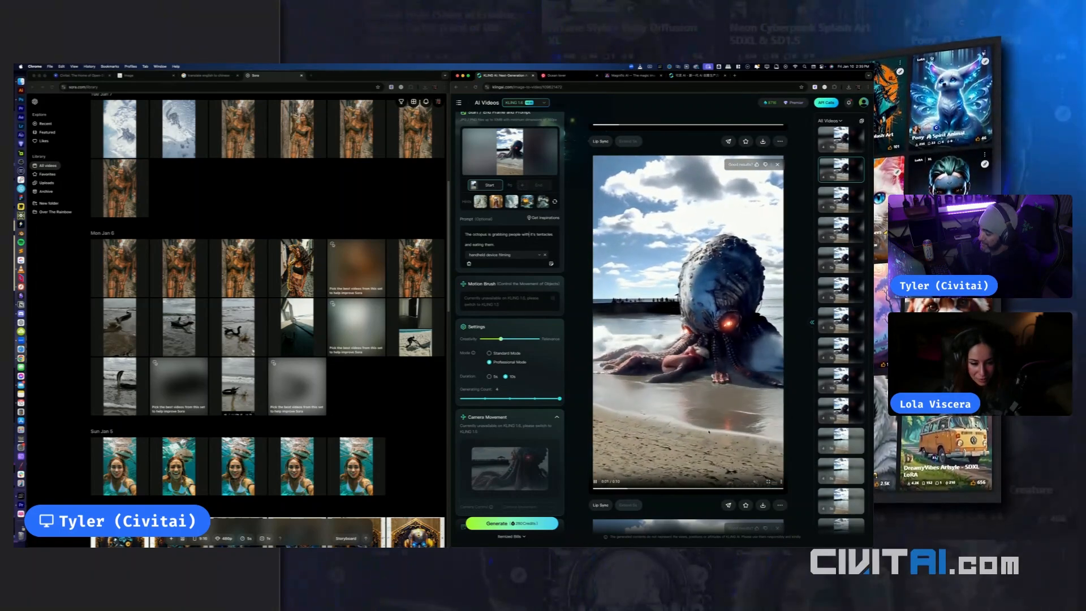
pyautogui.scroll(1, 722, 413)
pyautogui.scroll(-1, 722, 413)
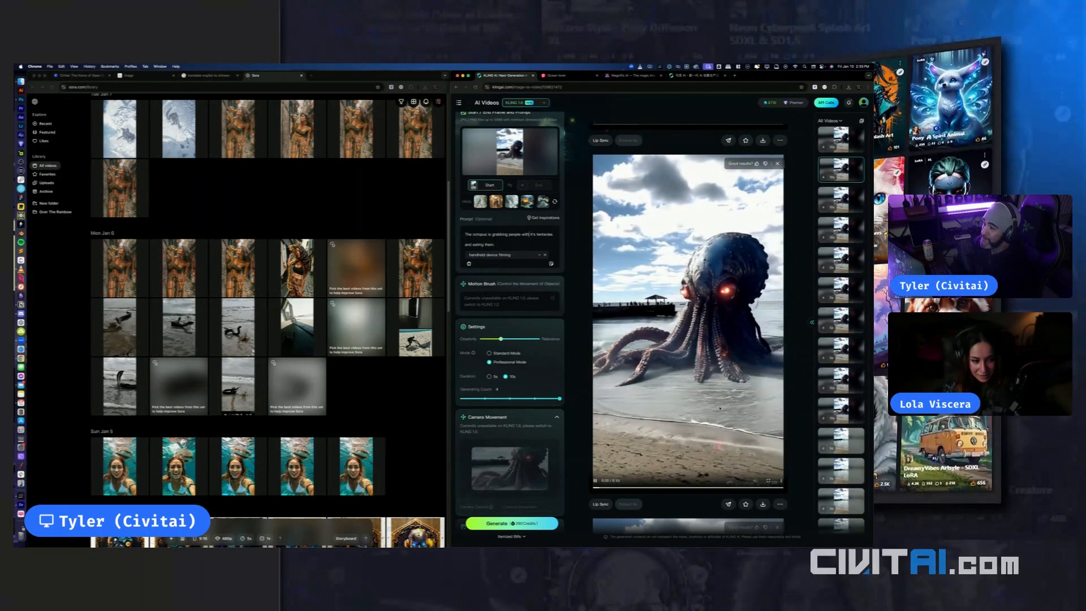
pyautogui.scroll(3, 720, 408)
pyautogui.scroll(-3, 720, 408)
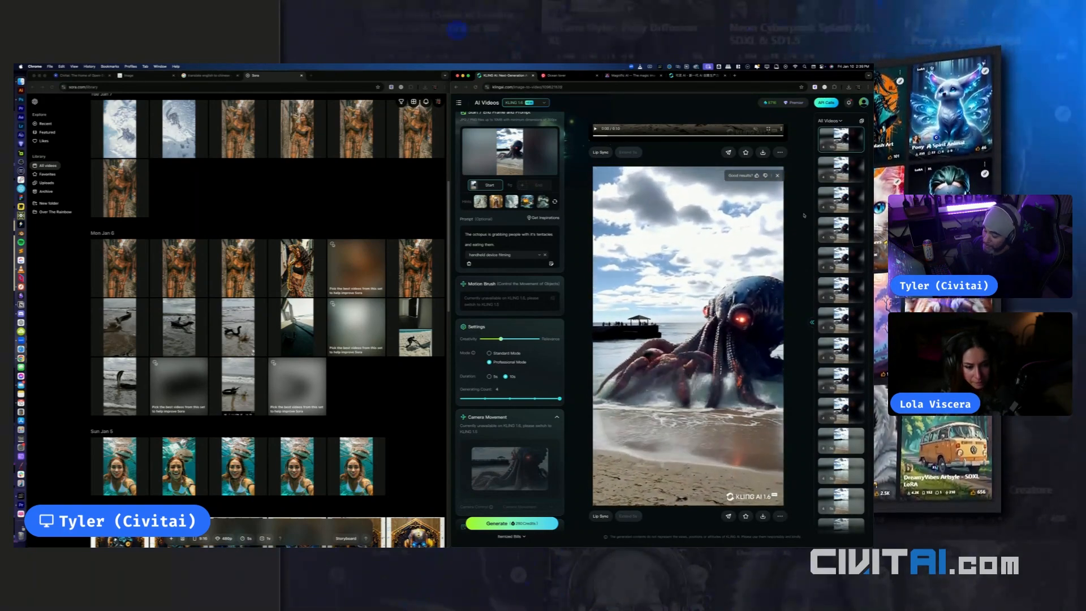
# Review the newest batch of clips with the octopus vomiting beach balls, comparing how the balls appear in each variation
pyautogui.click(841, 139)
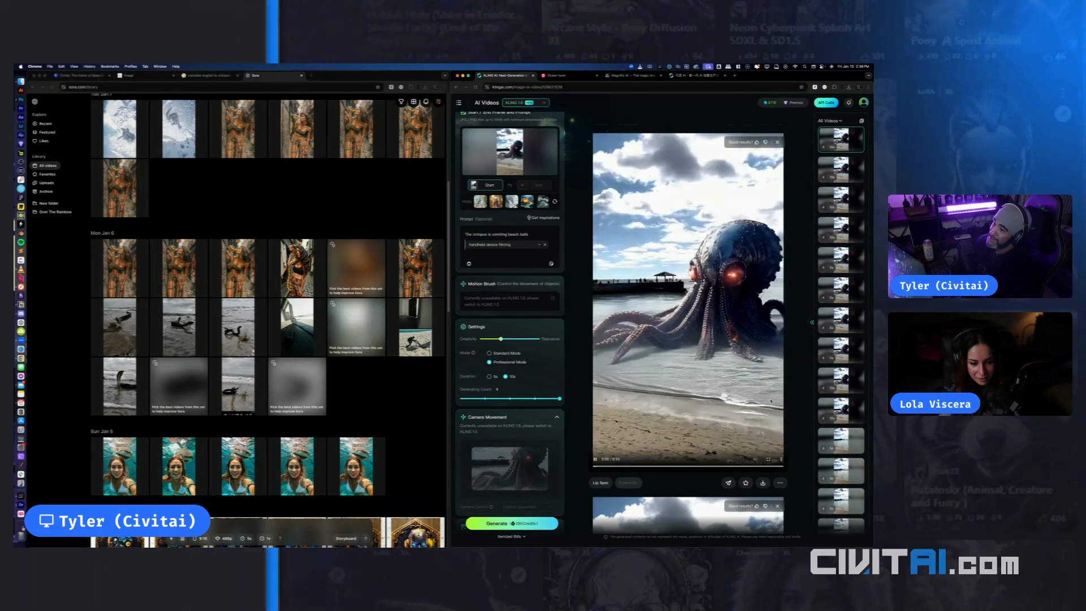
pyautogui.scroll(-5, 767, 401)
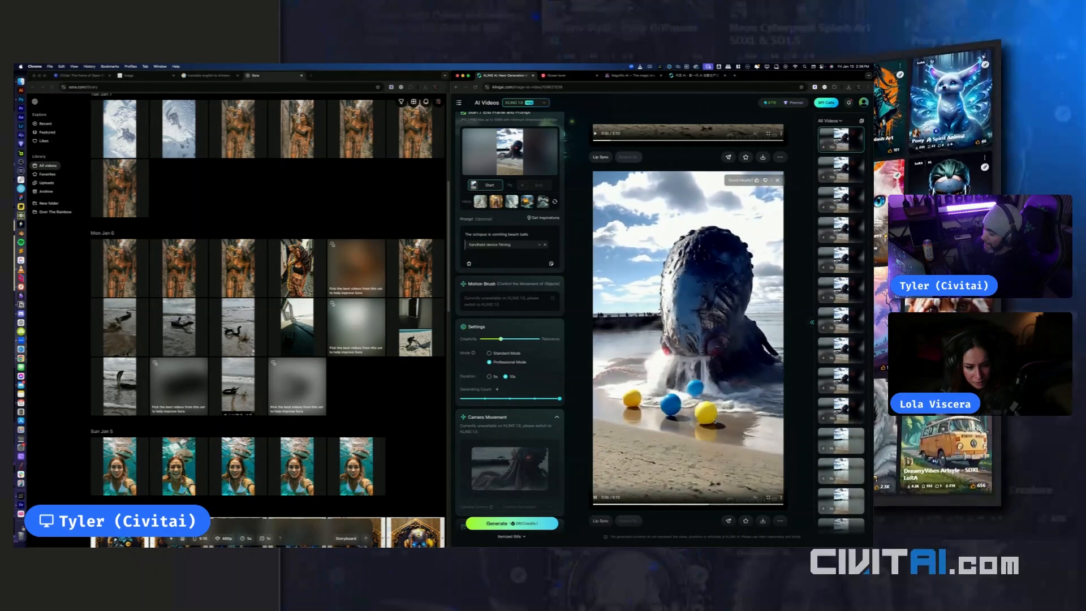
pyautogui.scroll(-5, 717, 419)
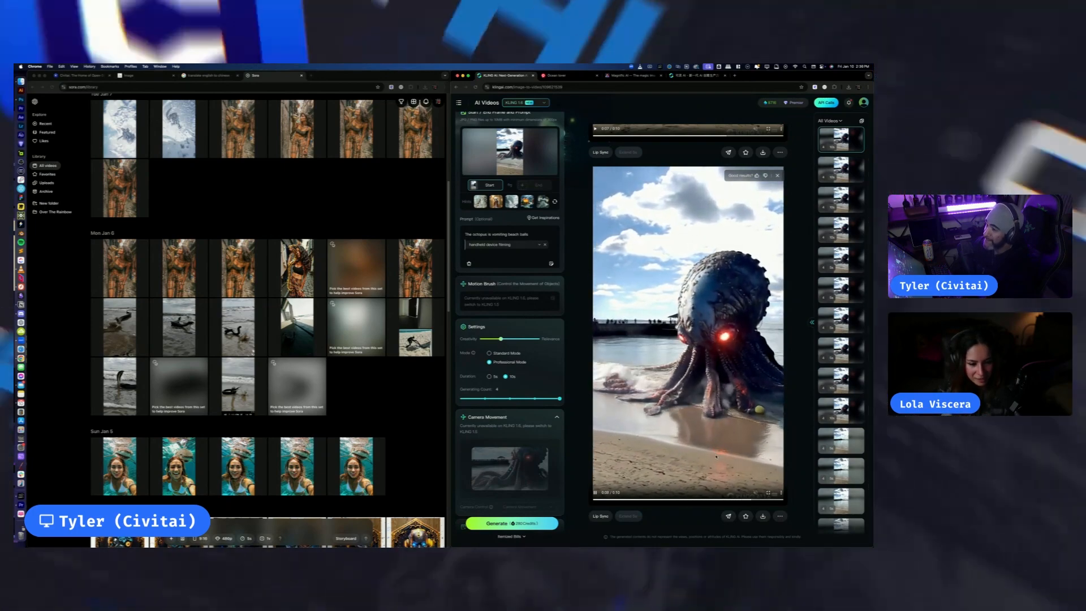
pyautogui.scroll(-5, 688, 328)
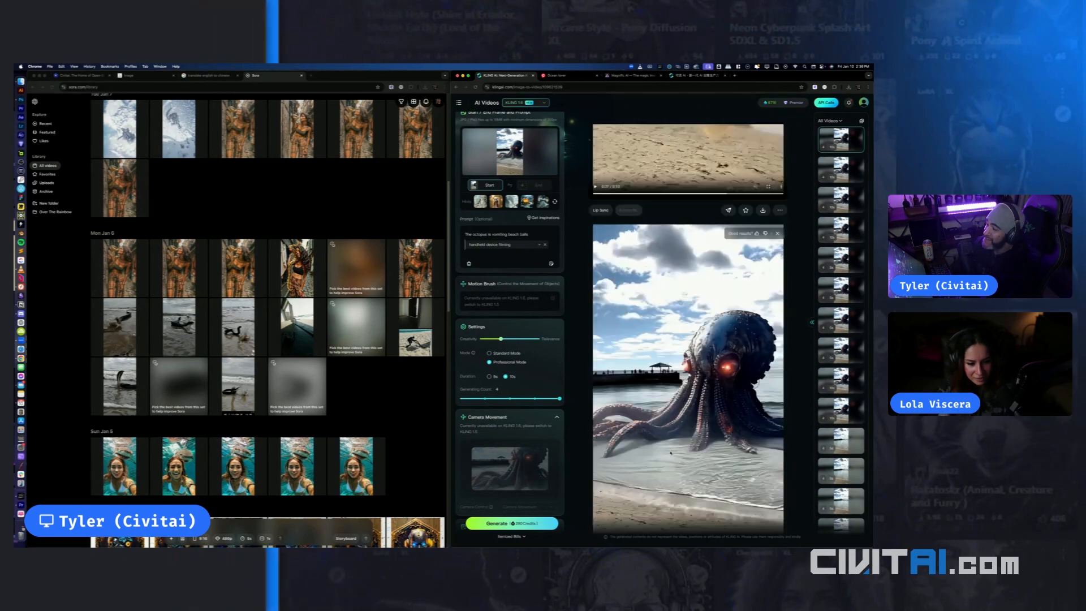
pyautogui.scroll(1, 688, 328)
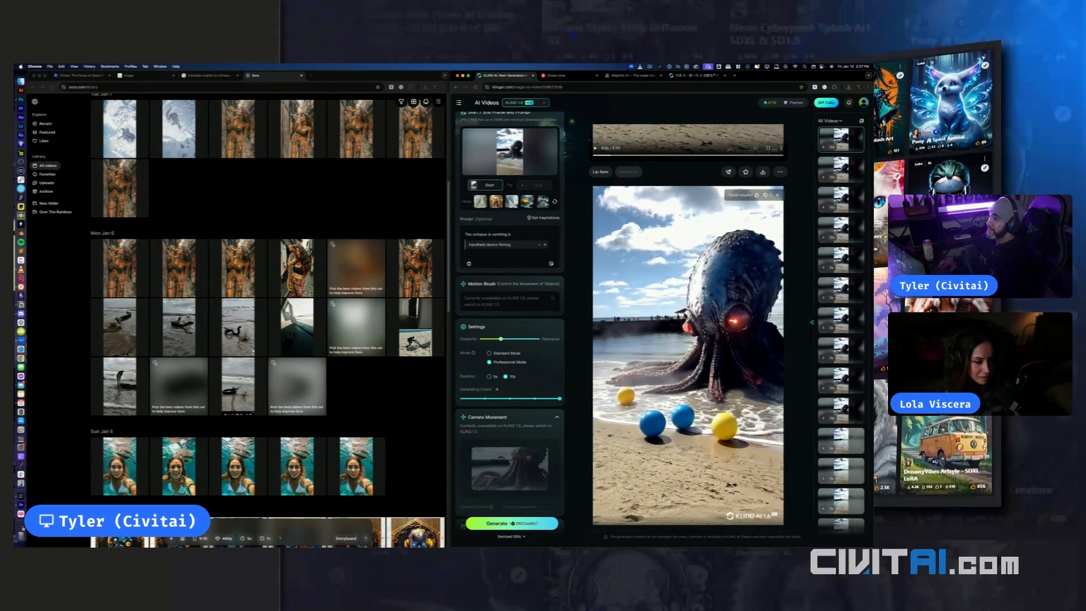
# Generate a new batch with the prompt "The octopus is vomiting giant human heads, filmed on an iphone, handheld footage"
pyautogui.write('uman heads')
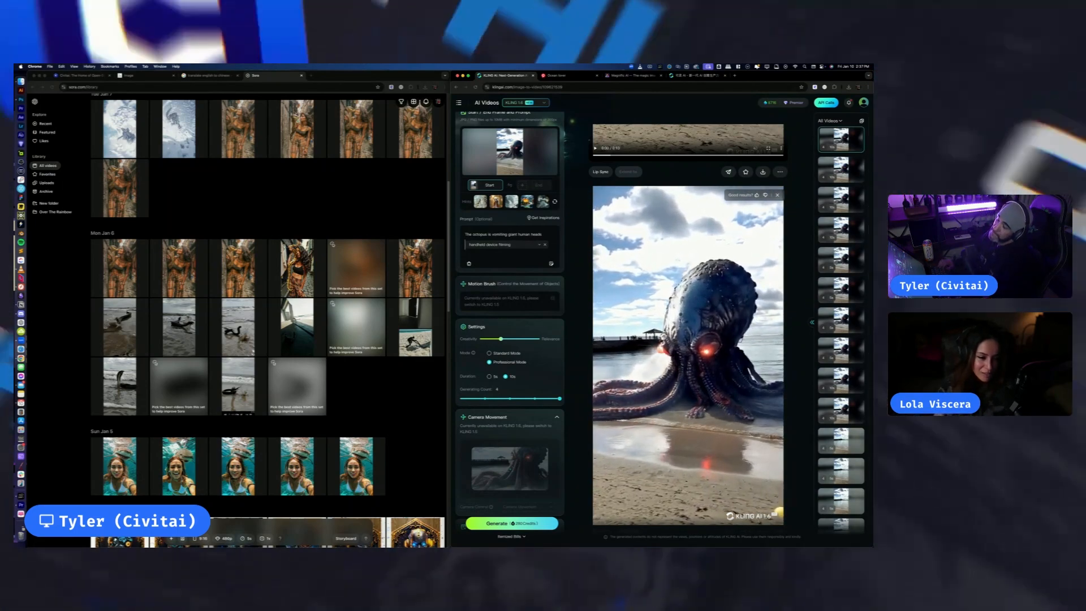
pyautogui.write(',')
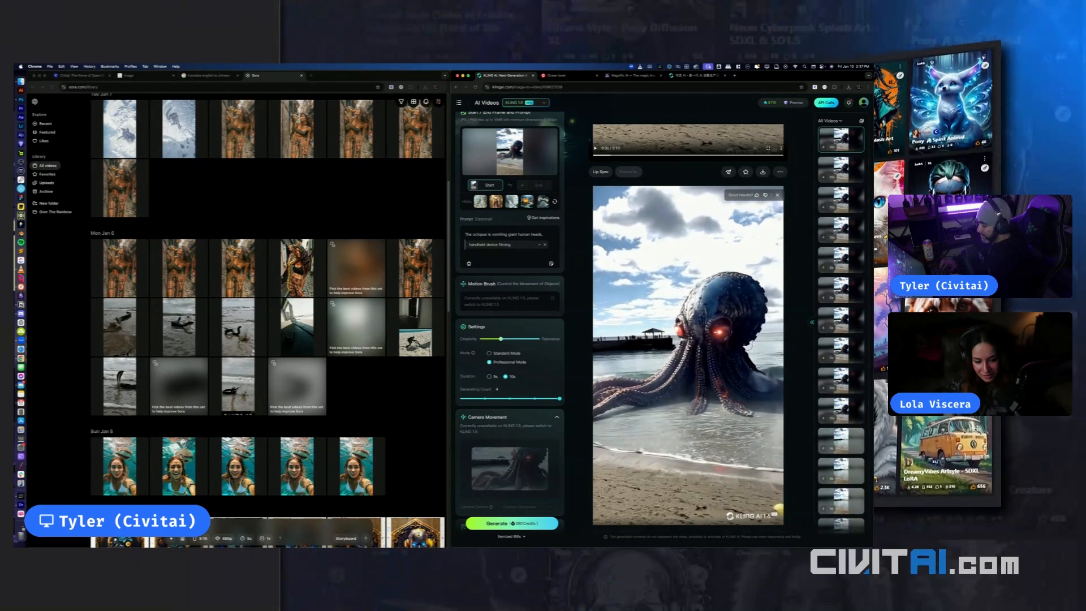
pyautogui.write('filmed on a')
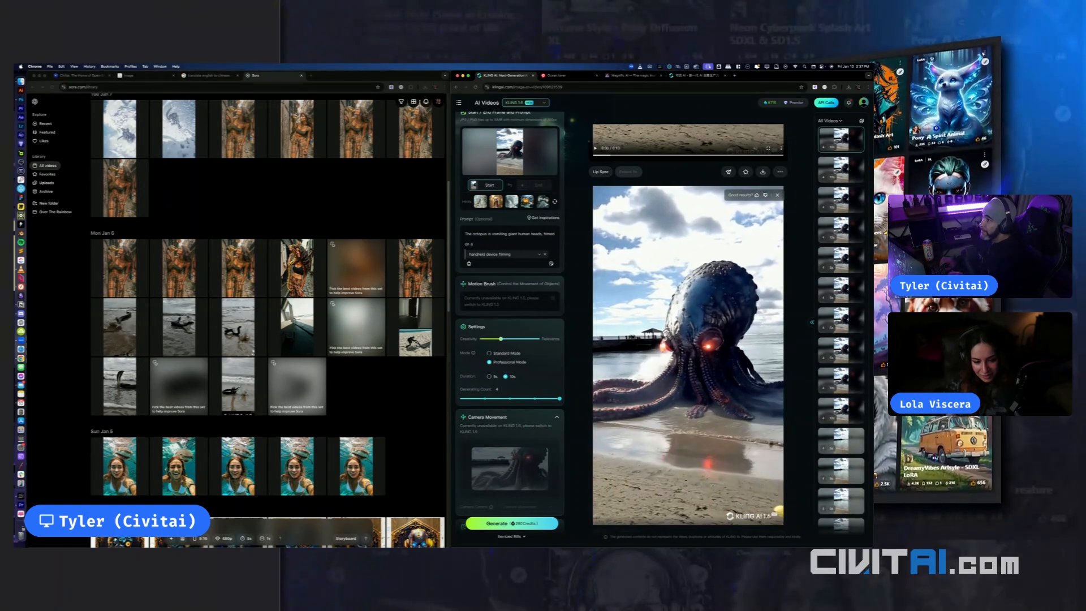
pyautogui.write('n iphone')
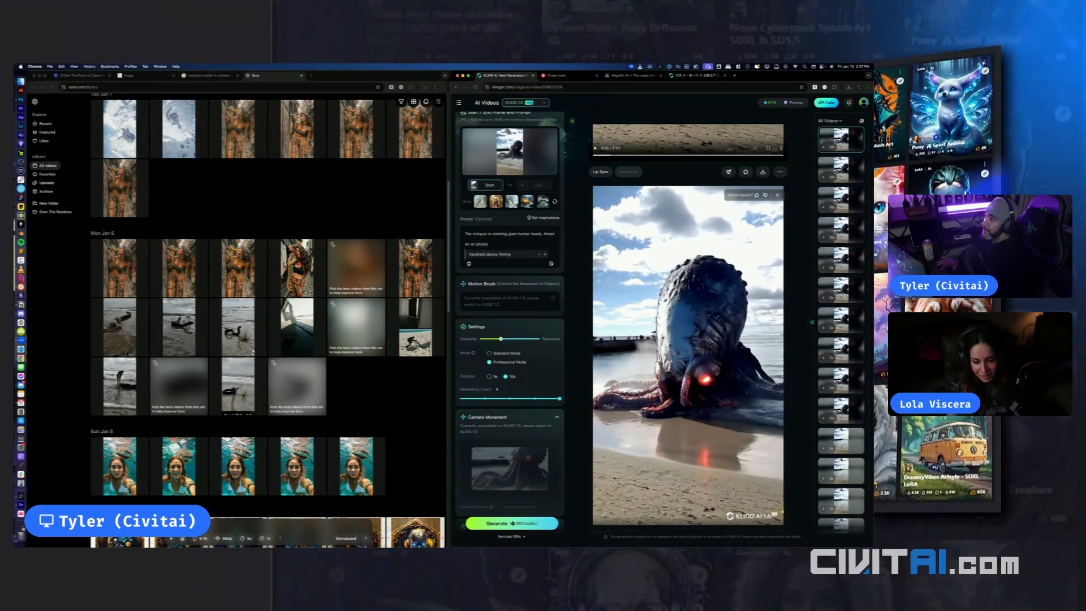
pyautogui.write(', handh')
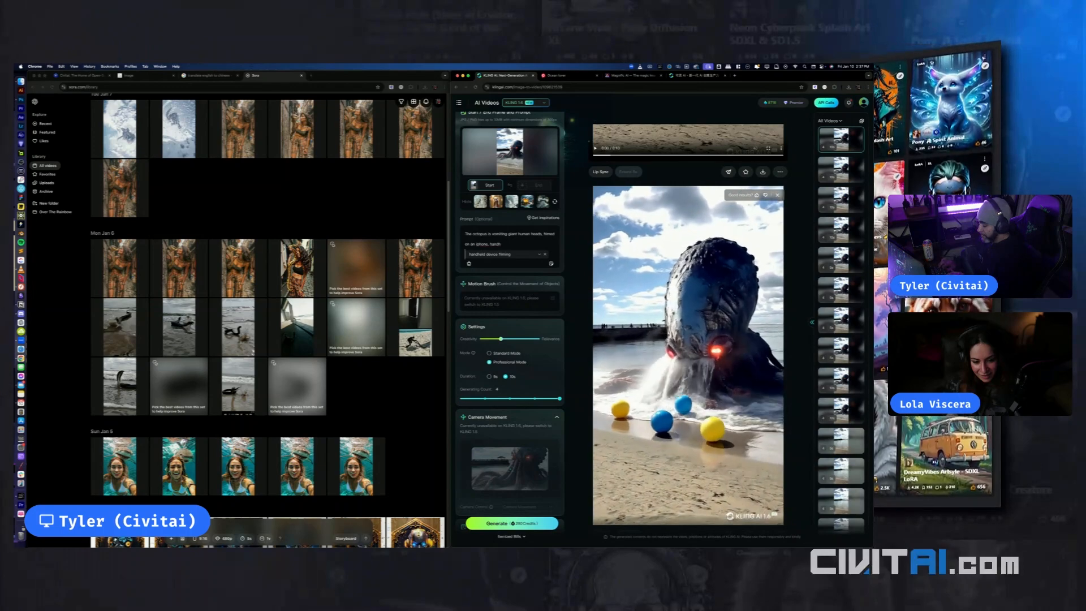
pyautogui.write('eld footage')
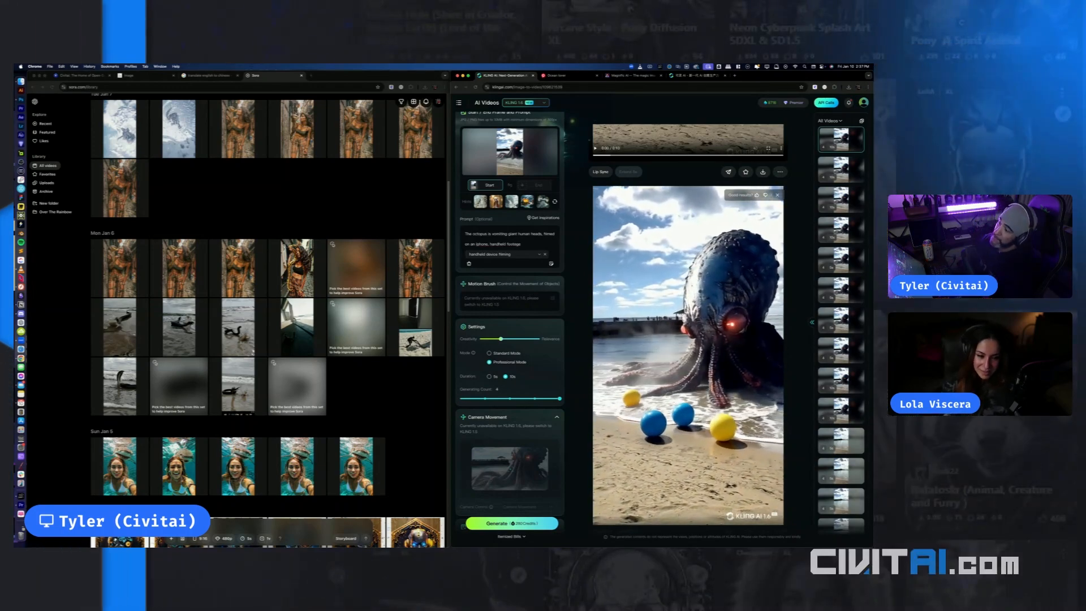
pyautogui.click(511, 524)
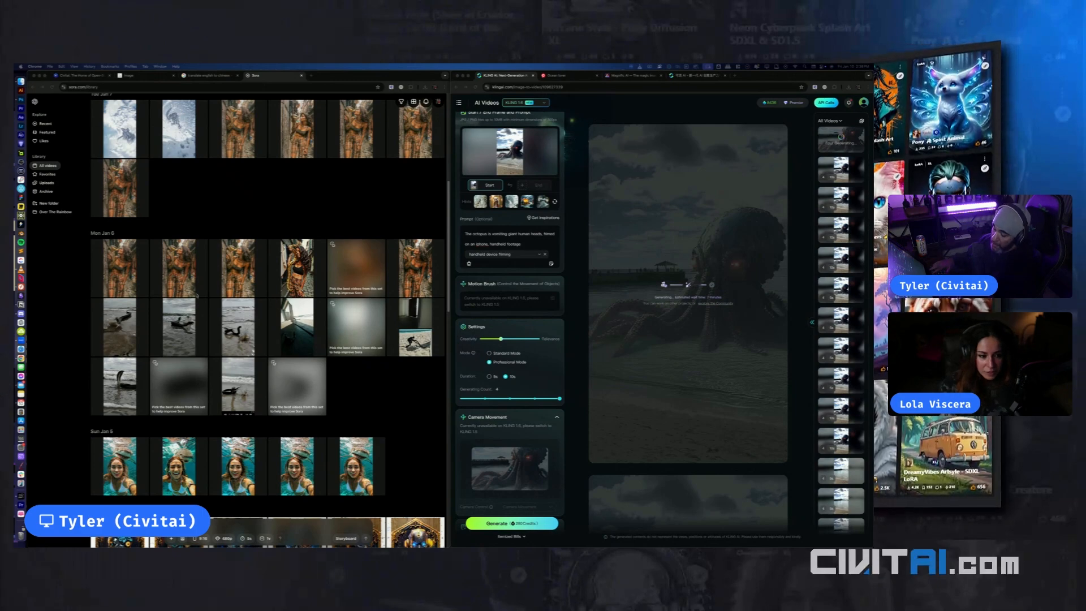
# Switch to Premiere Pro, disable the adjustment layer above the clips, and check the octopus clip without the grade
pyautogui.press('super+Tab')
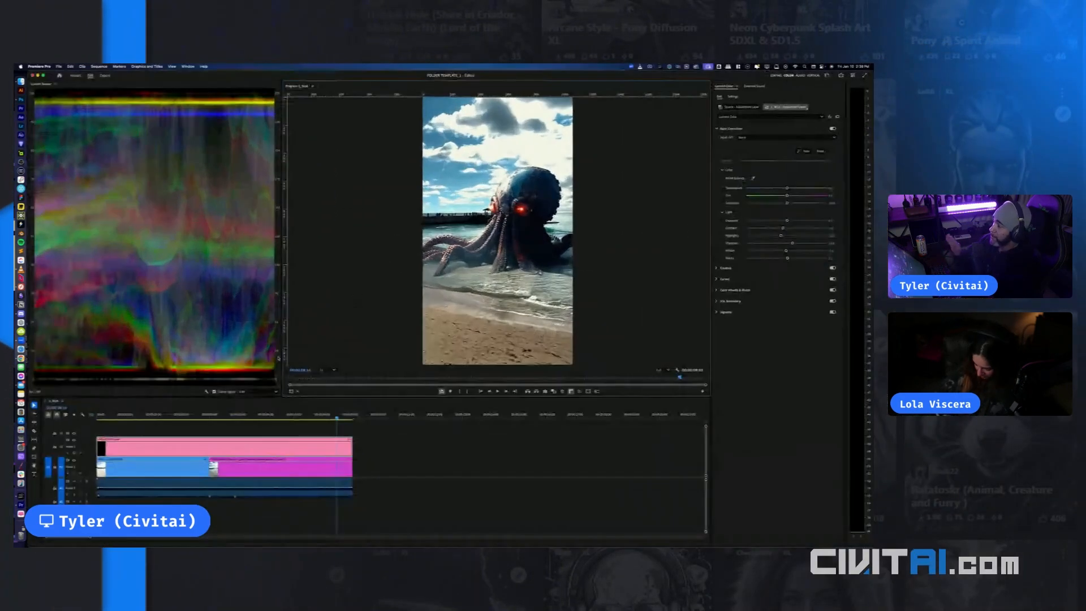
pyautogui.hotkey('shift', 'e')
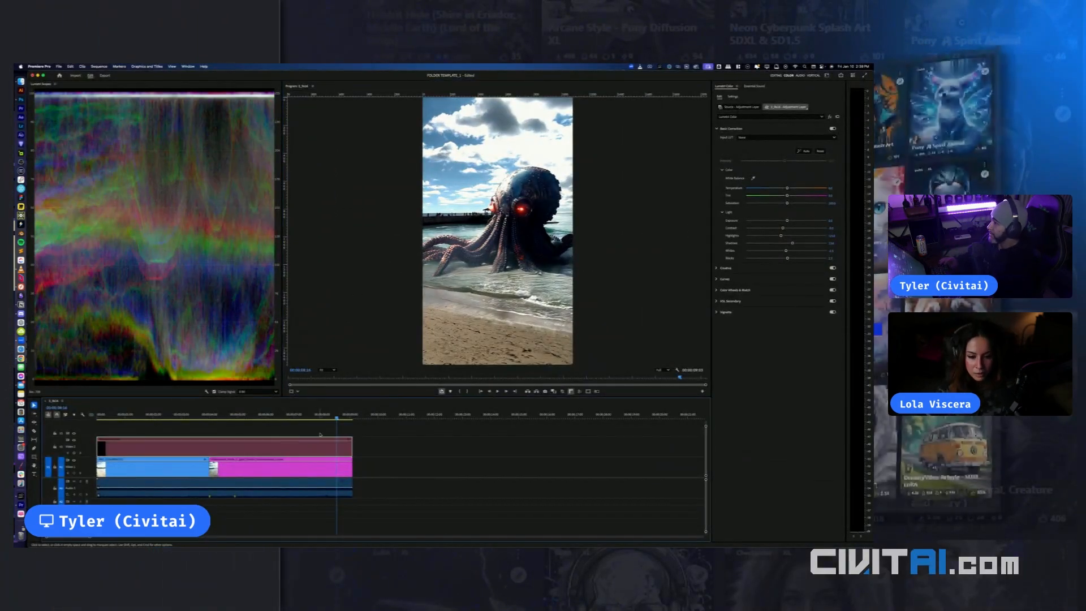
pyautogui.click(306, 420)
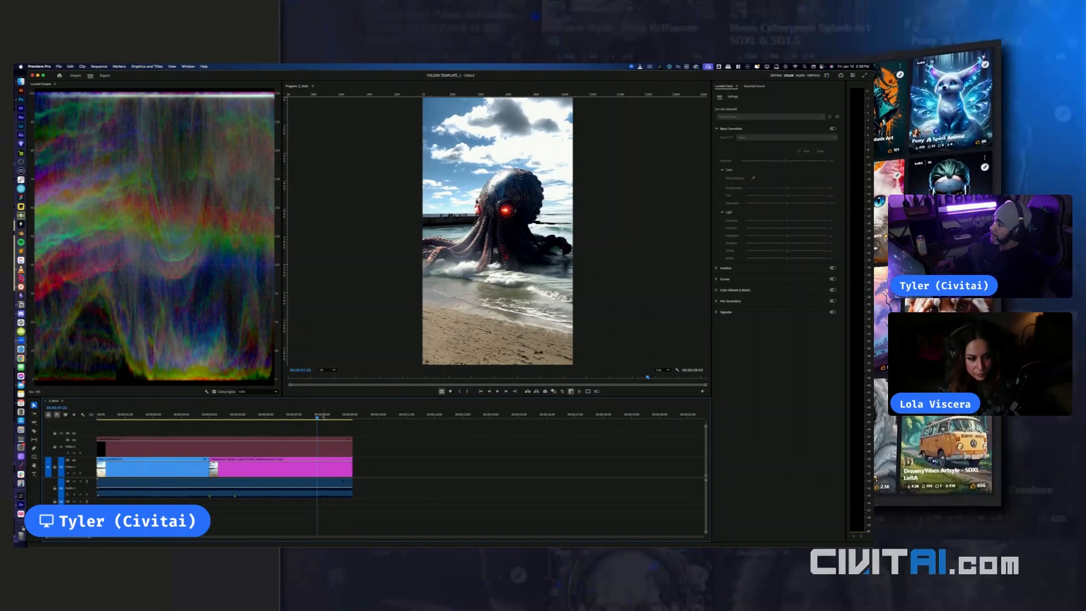
pyautogui.click(297, 421)
pyautogui.moveTo(297, 422); pyautogui.dragTo(308, 461)
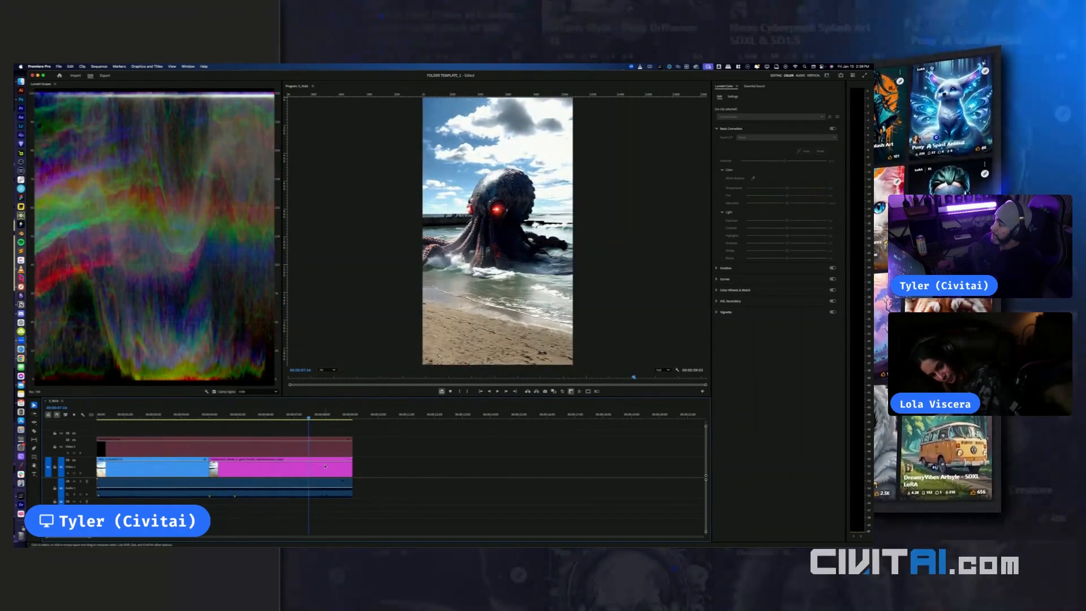
# Select the beach footage and octopus clips together on the timeline and place the playhead at two seconds, within the beach footage
pyautogui.click(340, 468)
pyautogui.moveTo(382, 470); pyautogui.dragTo(141, 469)
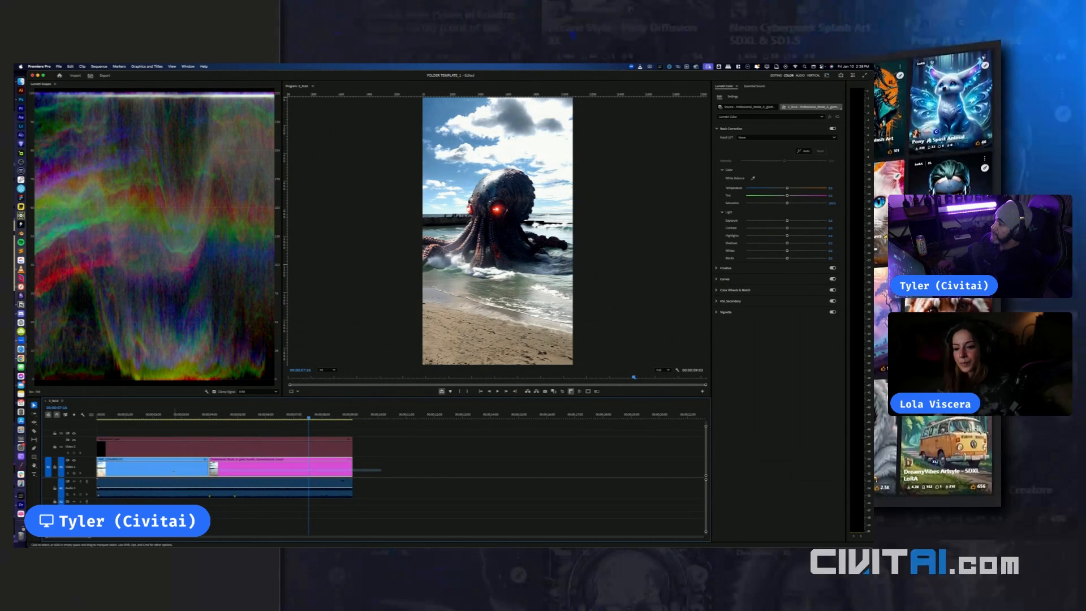
pyautogui.rightClick(274, 473)
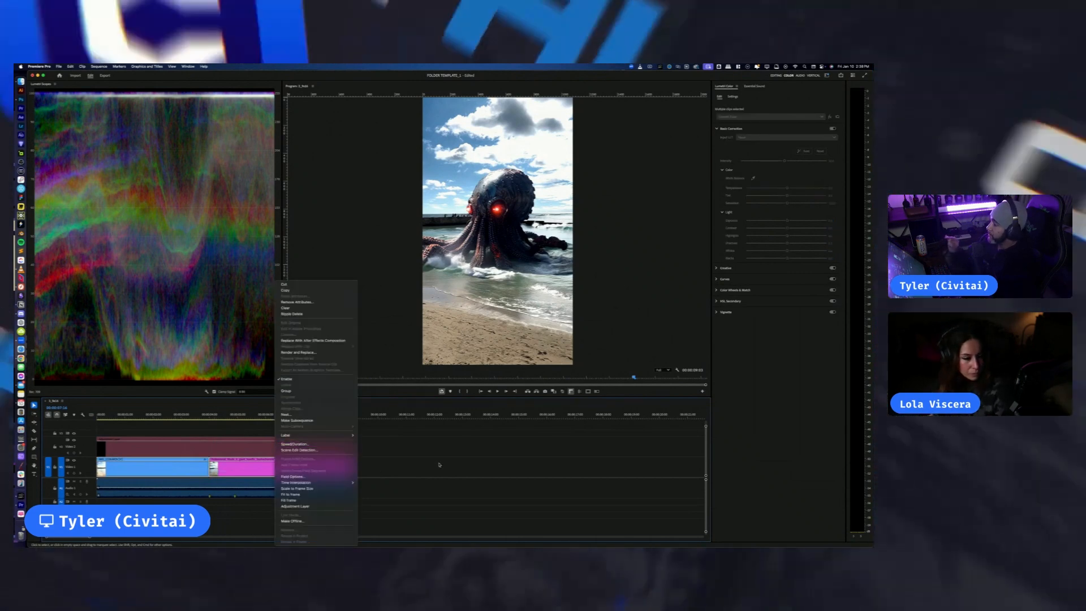
pyautogui.click(153, 411)
pyautogui.click(153, 411)
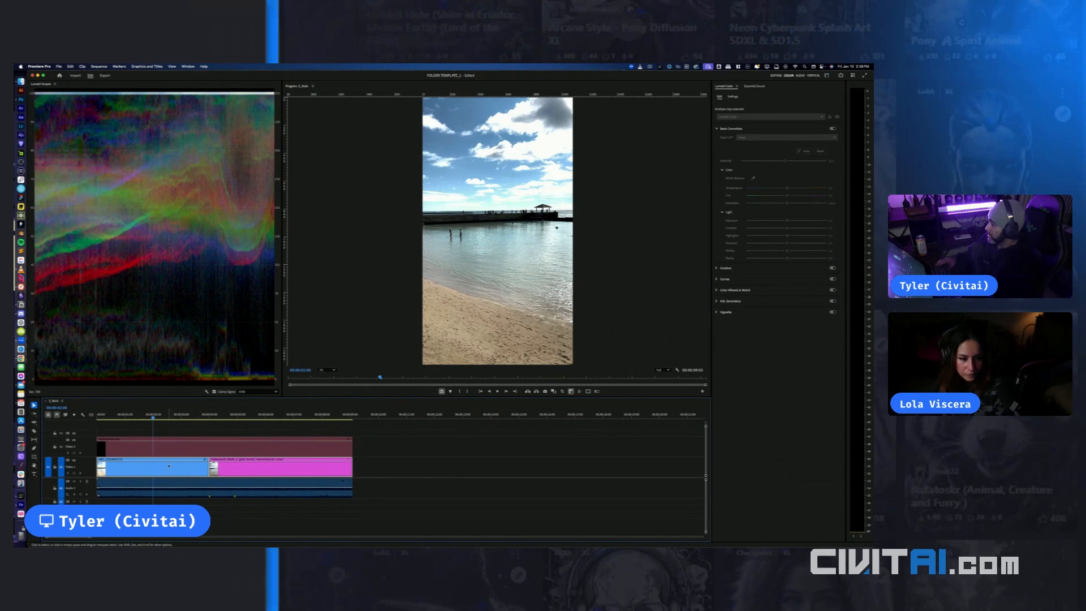
# Nest the selected beach footage and octopus clips into a single sequence, keeping the default name
pyautogui.press('r')
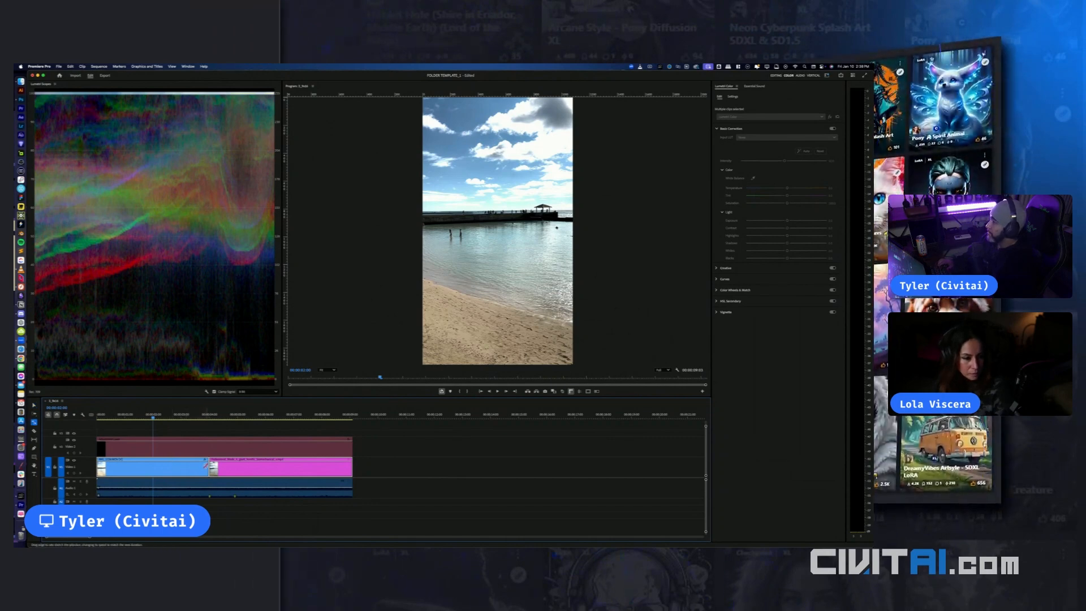
pyautogui.press('v')
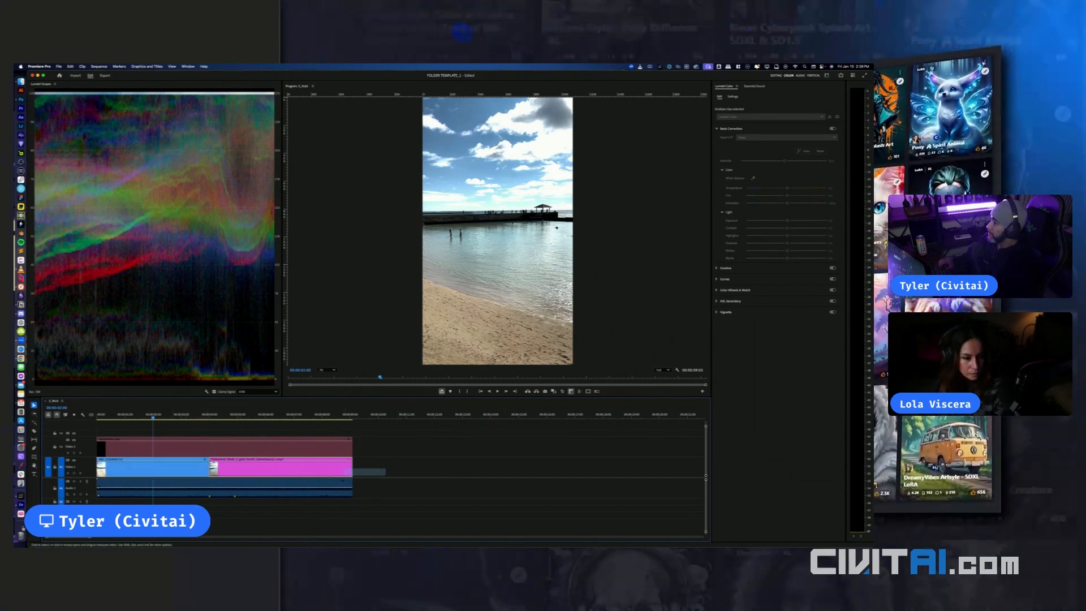
pyautogui.rightClick(277, 471)
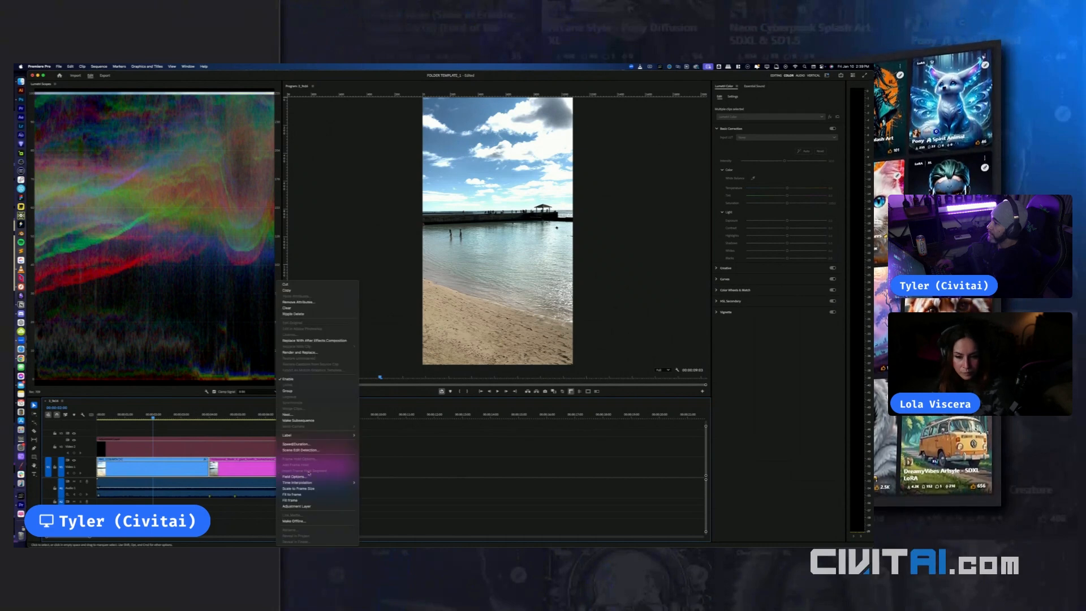
pyautogui.click(287, 414)
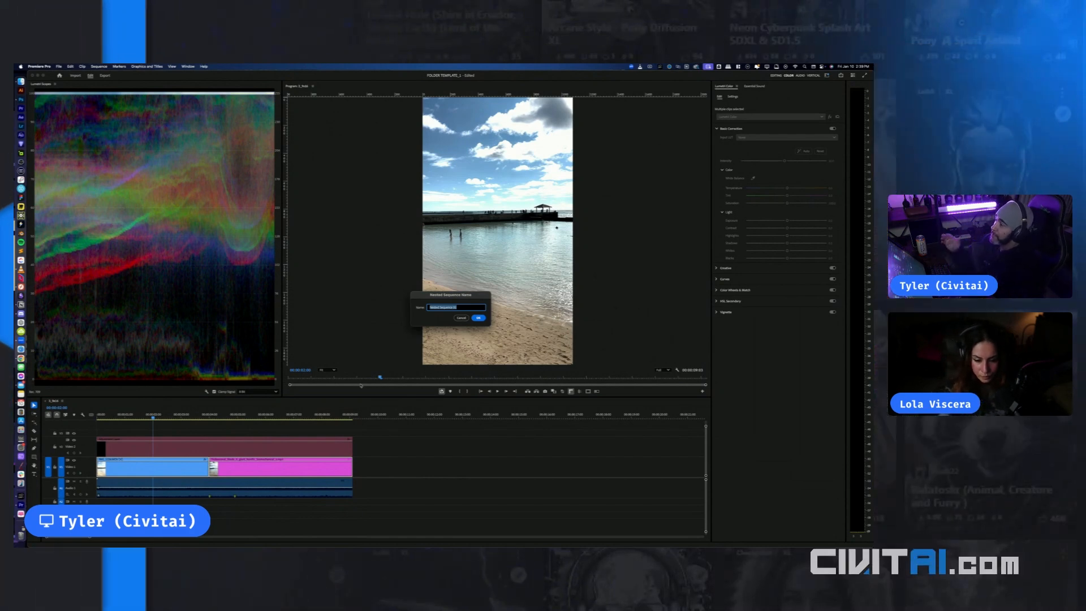
pyautogui.click(478, 318)
pyautogui.click(323, 472)
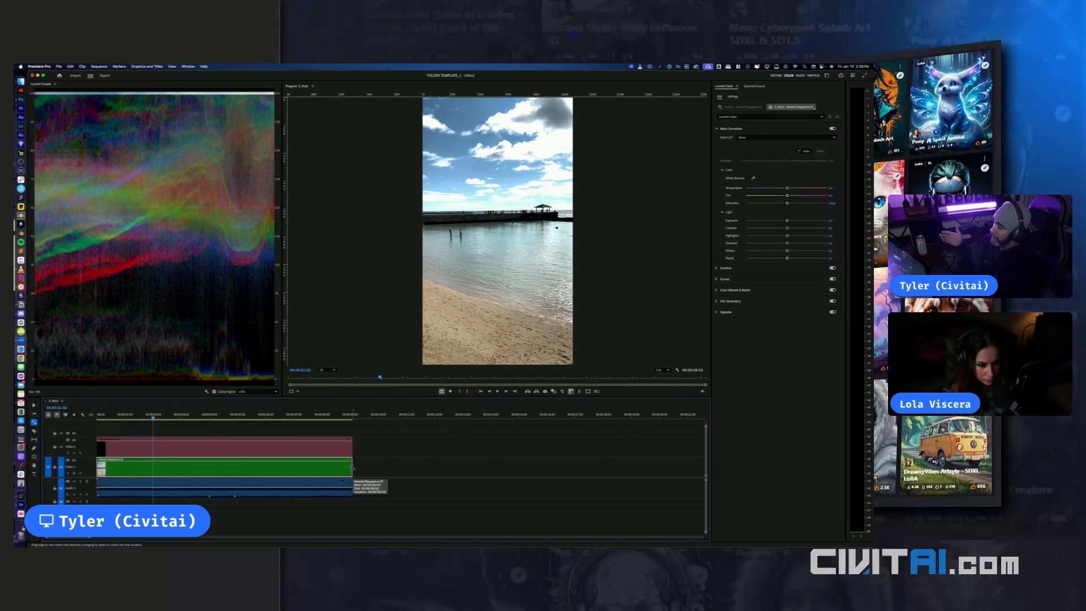
# Rate-stretch the nested sequence to about five seconds and play the timeline from the start
pyautogui.moveTo(352, 468); pyautogui.dragTo(237, 462)
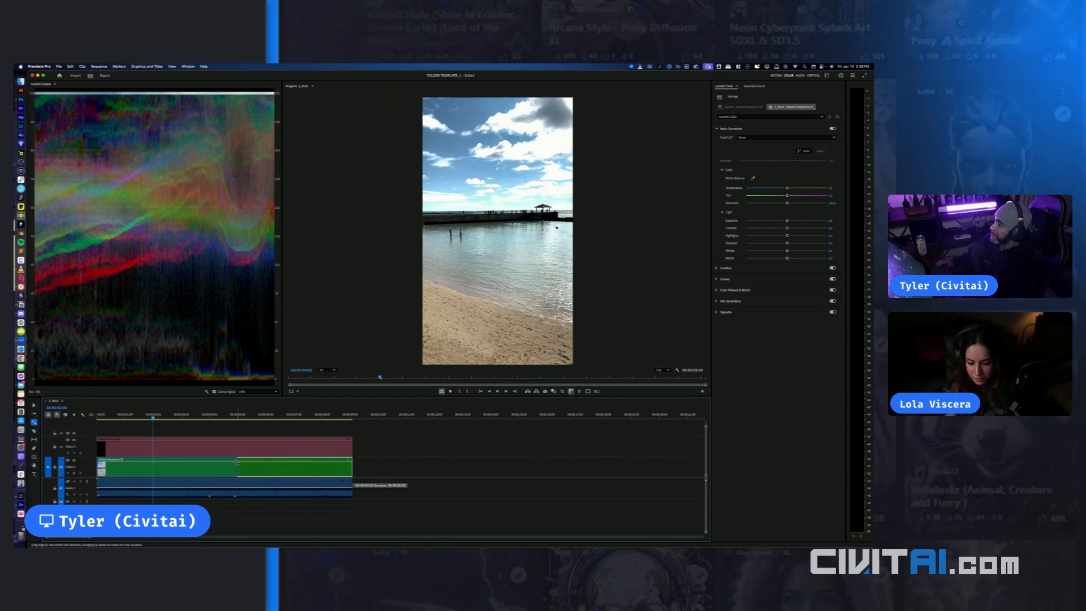
pyautogui.moveTo(237, 462); pyautogui.dragTo(237, 462)
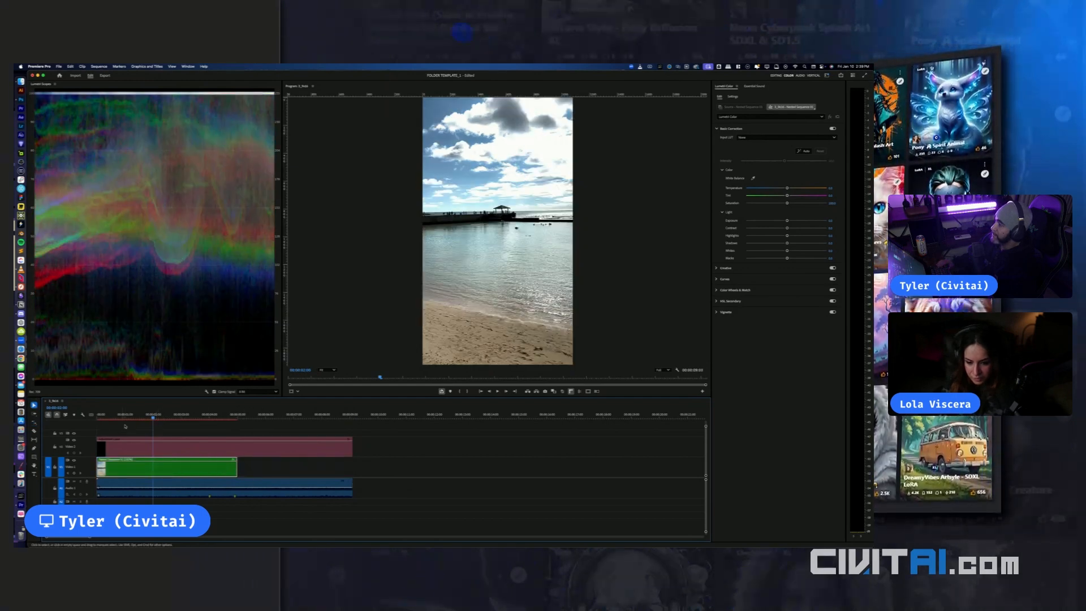
pyautogui.press('Home')
pyautogui.press('space')
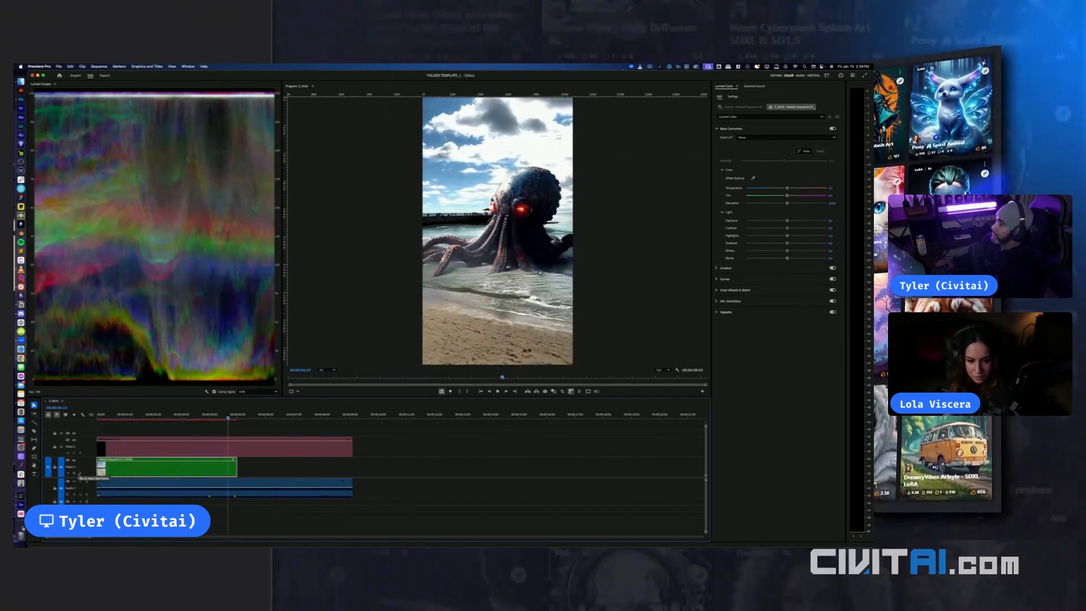
# Rate-stretch the nested sequence further to about four seconds and return the playhead to the timeline's start
pyautogui.press('r')
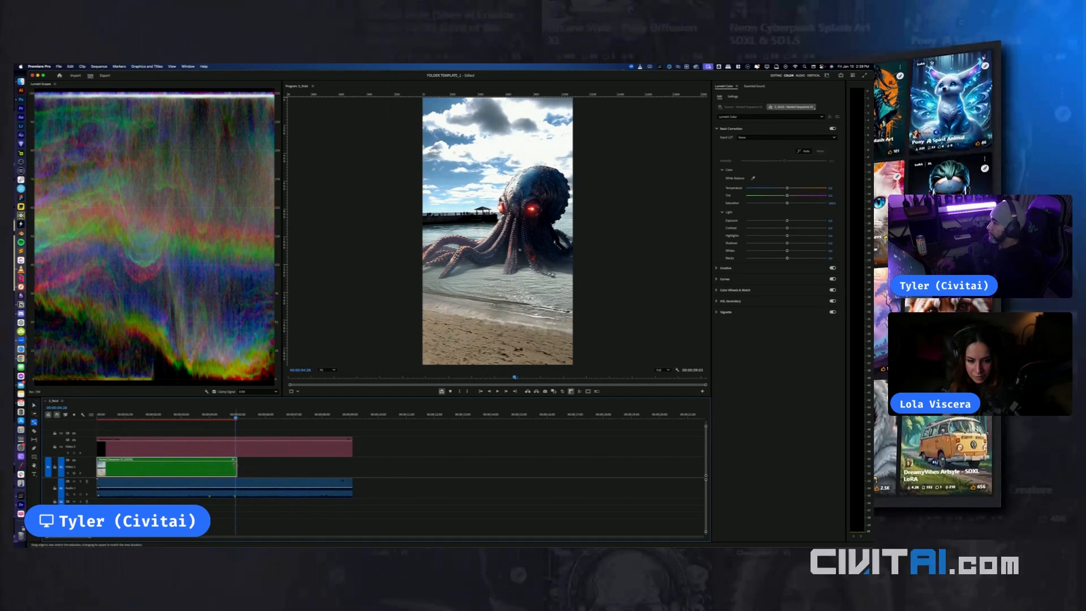
pyautogui.moveTo(233, 465); pyautogui.dragTo(208, 469)
pyautogui.press('v')
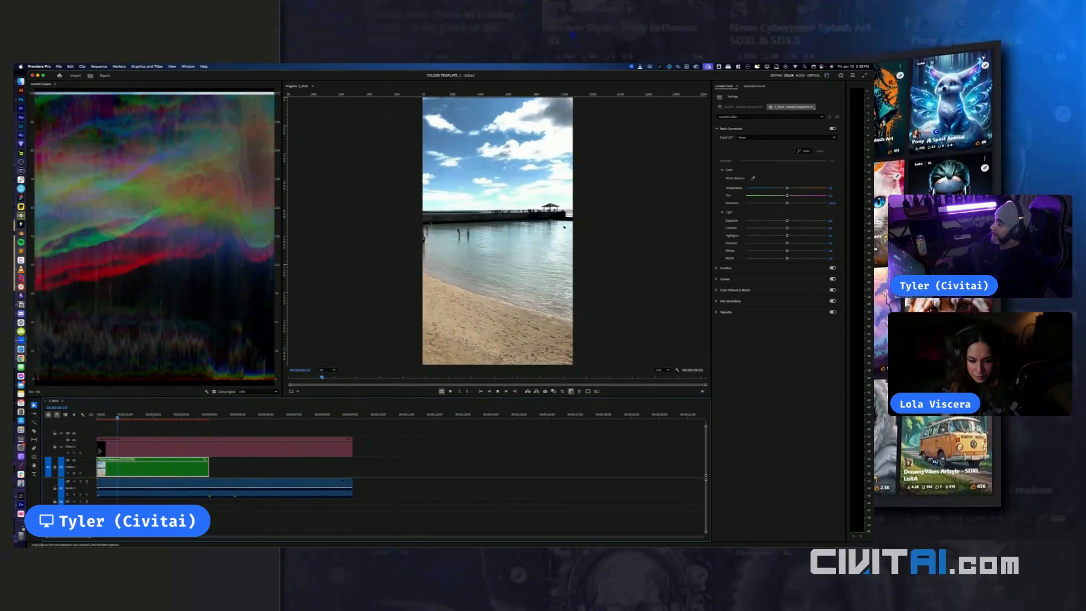
pyautogui.click(147, 417)
pyautogui.moveTo(147, 420); pyautogui.dragTo(97, 425)
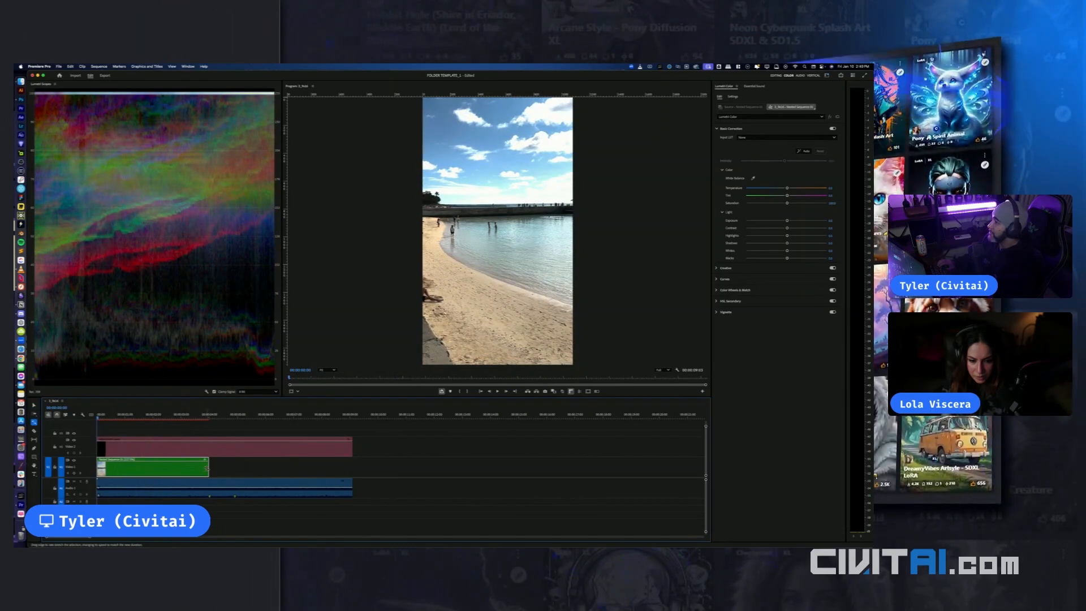
# Rate-stretch the nested sequence to about three seconds and play it from the beginning
pyautogui.moveTo(206, 468); pyautogui.dragTo(185, 469)
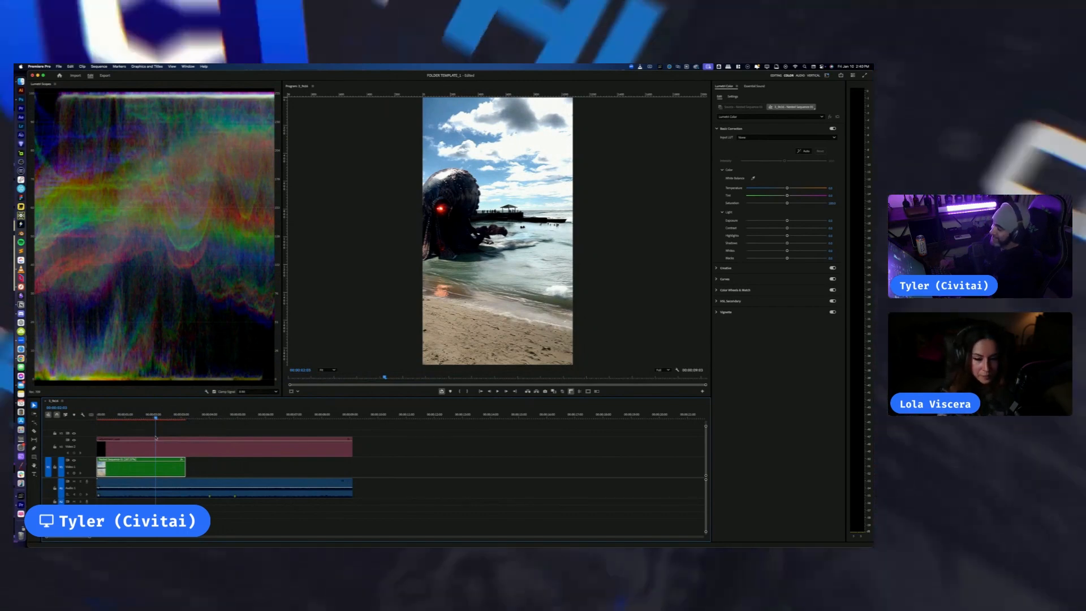
pyautogui.press('Home')
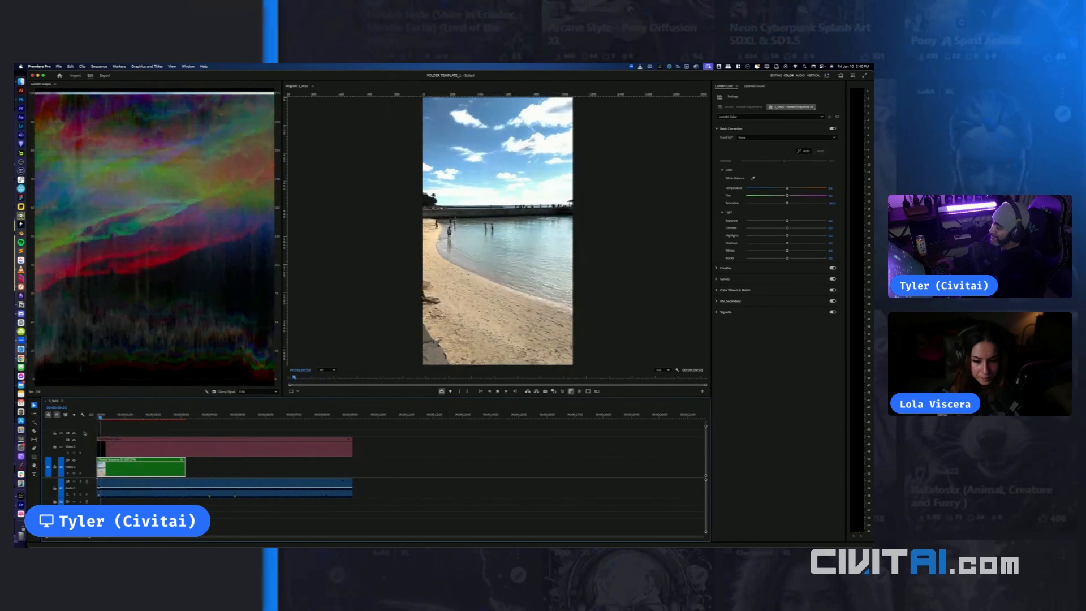
pyautogui.press('space')
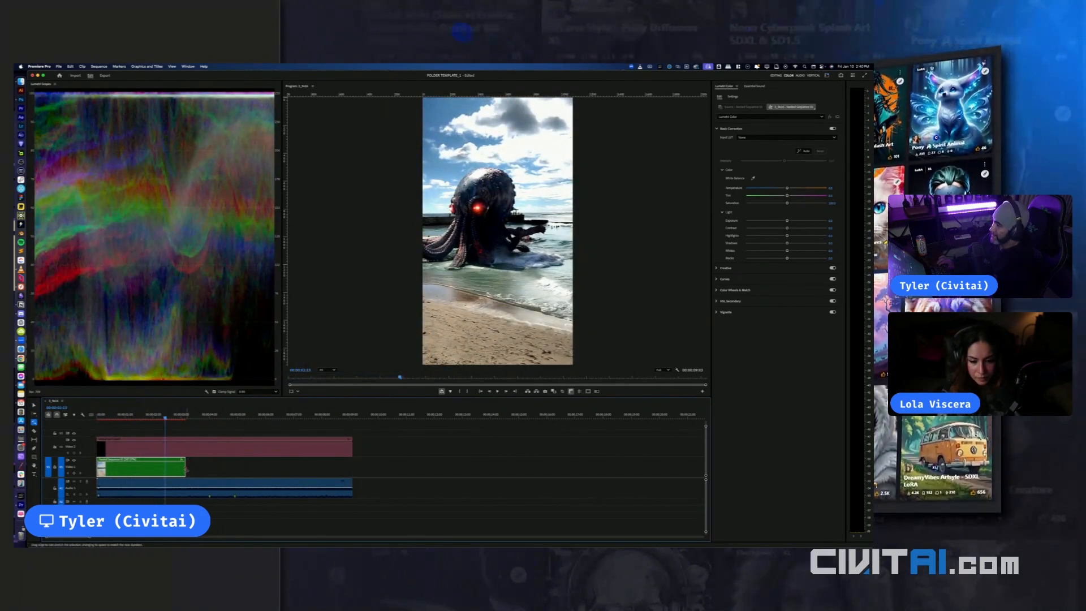
# Stretch the nested sequence back out to about four seconds and scrub its opening beach section
pyautogui.click(202, 469)
pyautogui.moveTo(187, 469); pyautogui.dragTo(208, 467)
pyautogui.press('v')
pyautogui.click(109, 418)
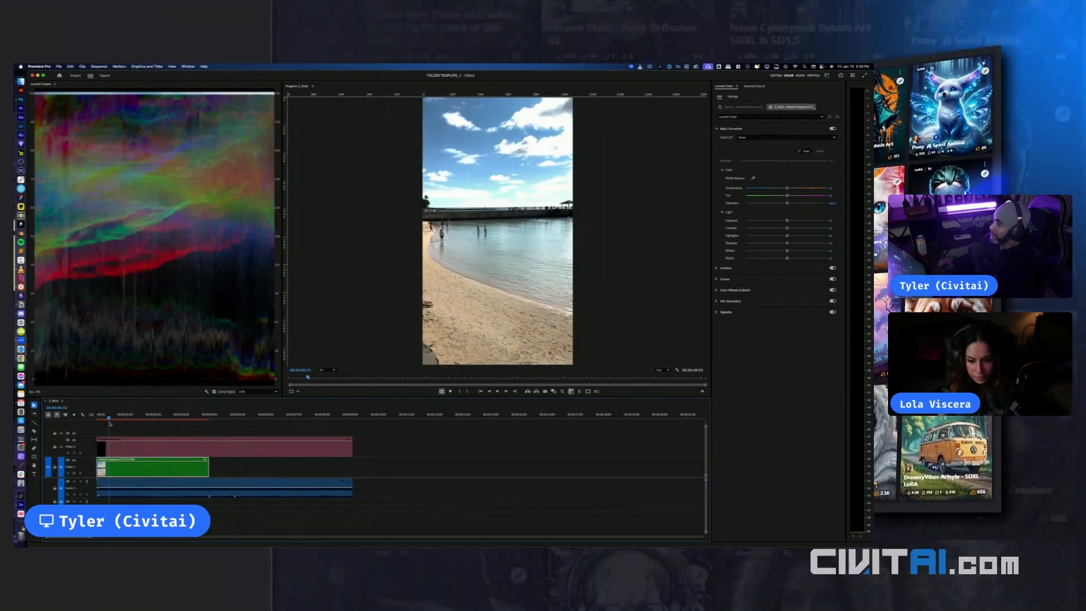
pyautogui.moveTo(110, 422); pyautogui.dragTo(136, 420)
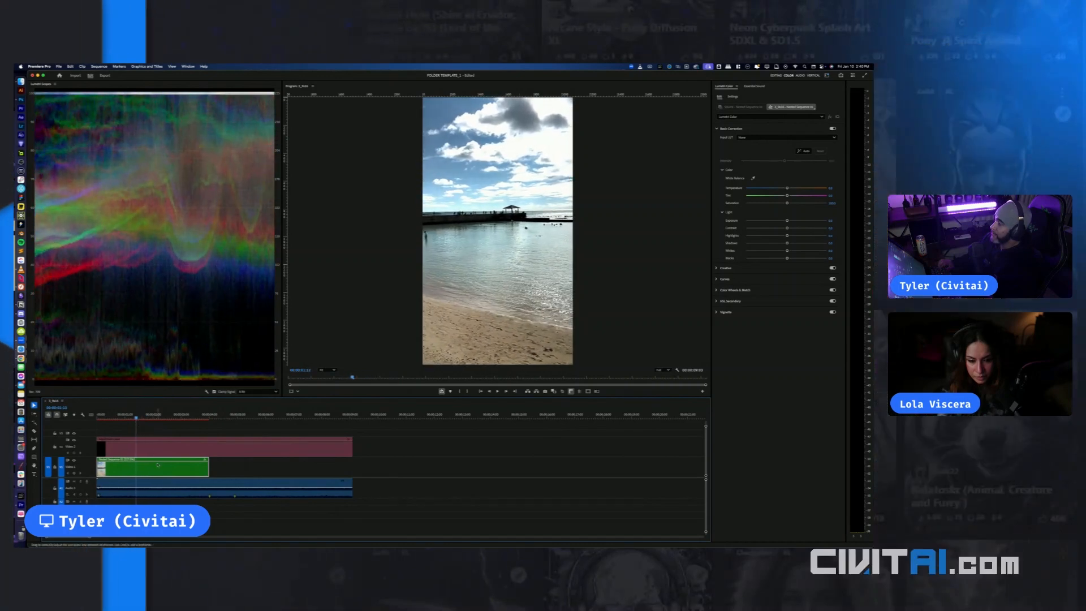
# Split the nested sequence at the playhead, delete its opening part, close the gap and play the result
pyautogui.press('super+k')
pyautogui.click(130, 469)
pyautogui.press('Delete')
pyautogui.click(131, 469)
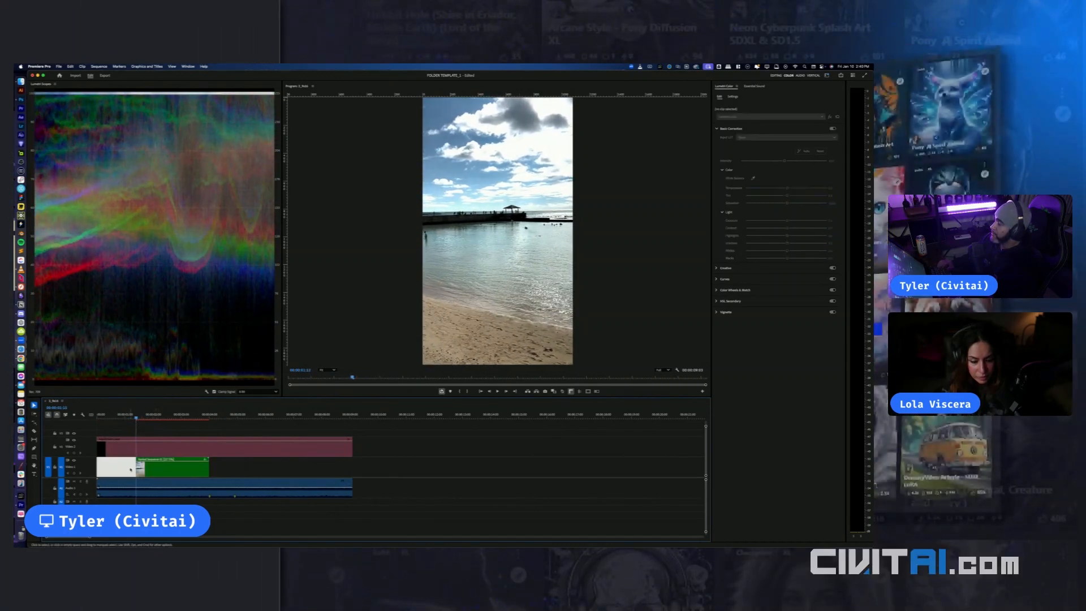
pyautogui.press('Delete')
pyautogui.press('Home')
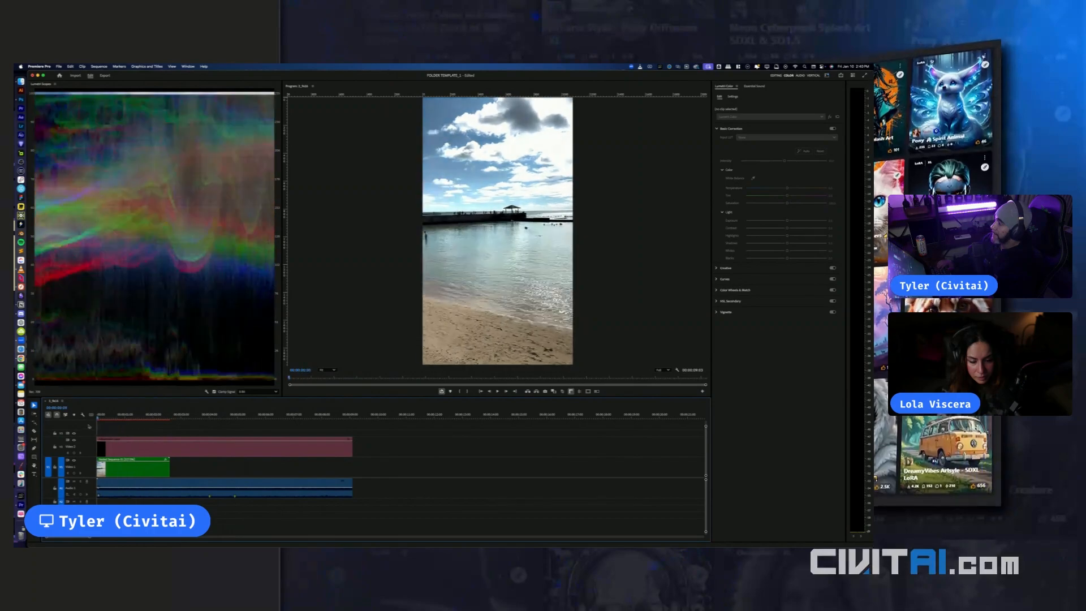
pyautogui.press('space')
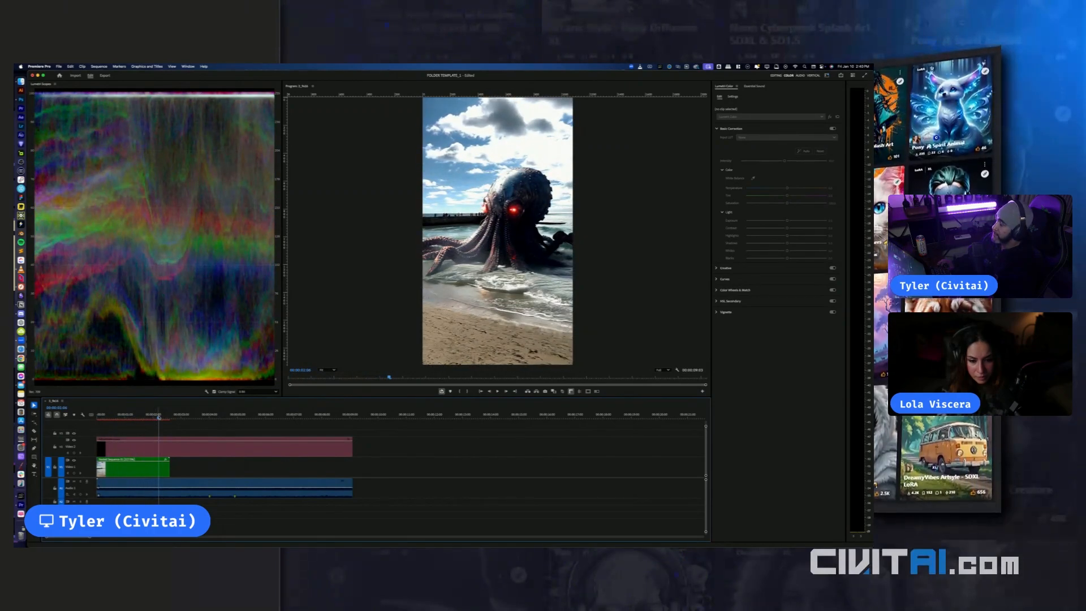
# Undo the split, the speed changes and the nesting to restore the separate beach and octopus clips
pyautogui.click(123, 417)
pyautogui.click(176, 470)
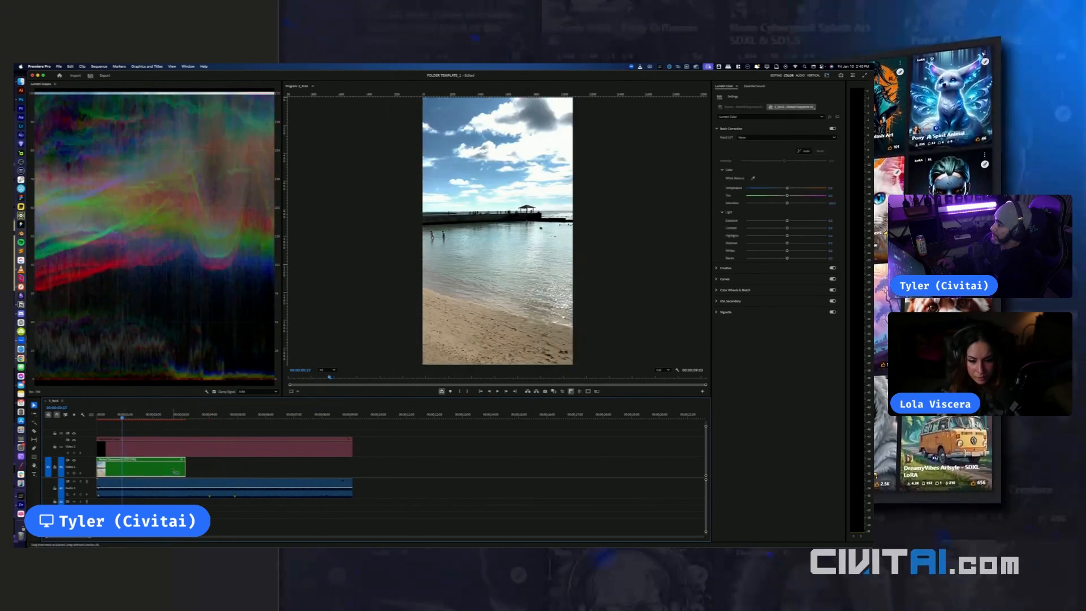
pyautogui.press('super+z')
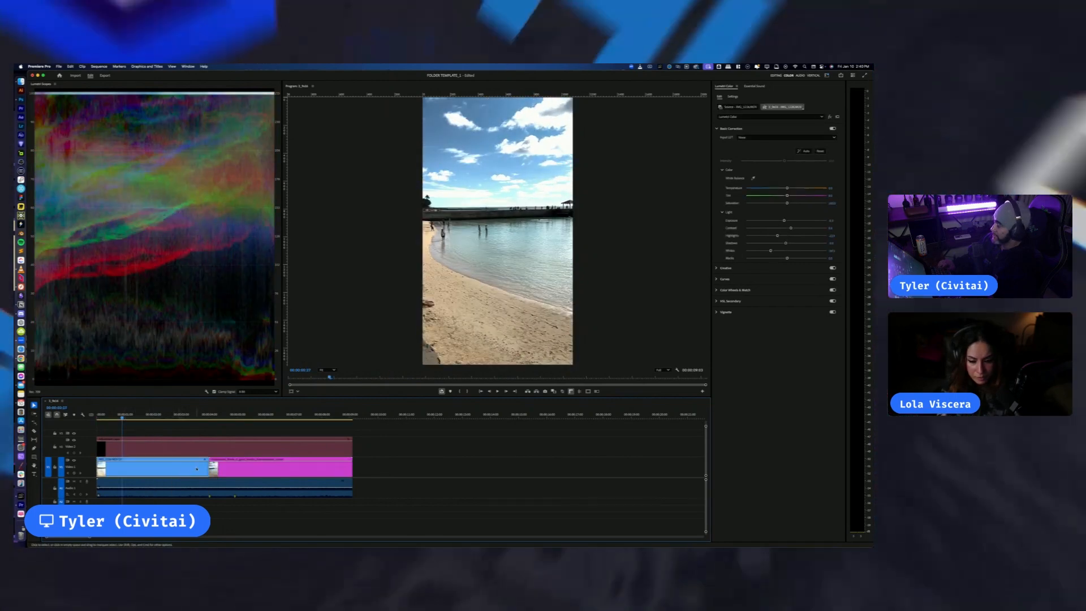
# Rate-stretch the beach footage to about two seconds and close the gap before the octopus clip
pyautogui.press('r')
pyautogui.moveTo(209, 468); pyautogui.dragTo(155, 470)
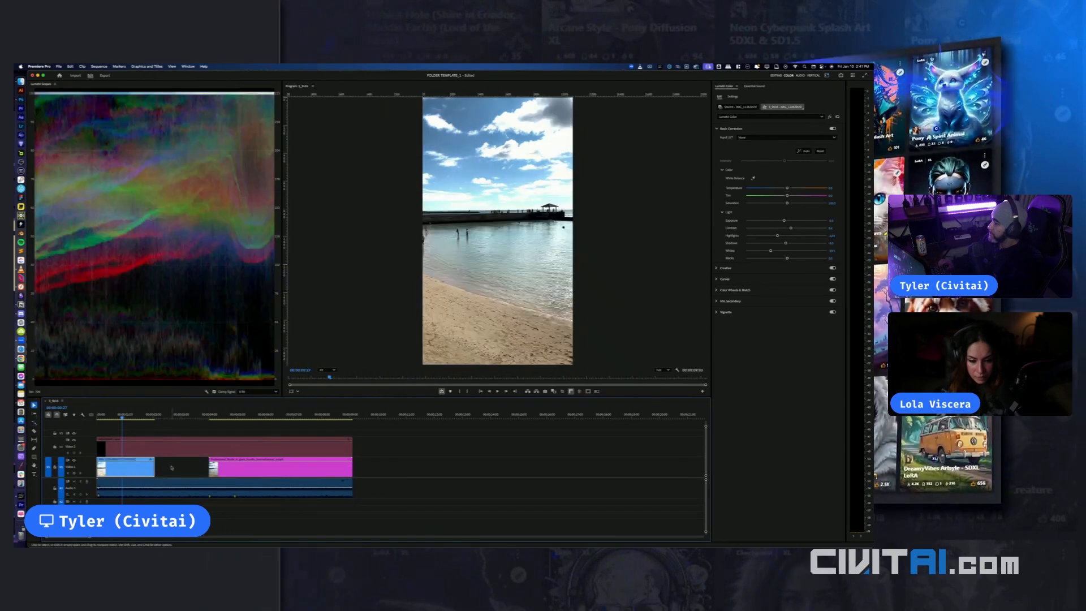
pyautogui.press('v')
pyautogui.click(155, 431)
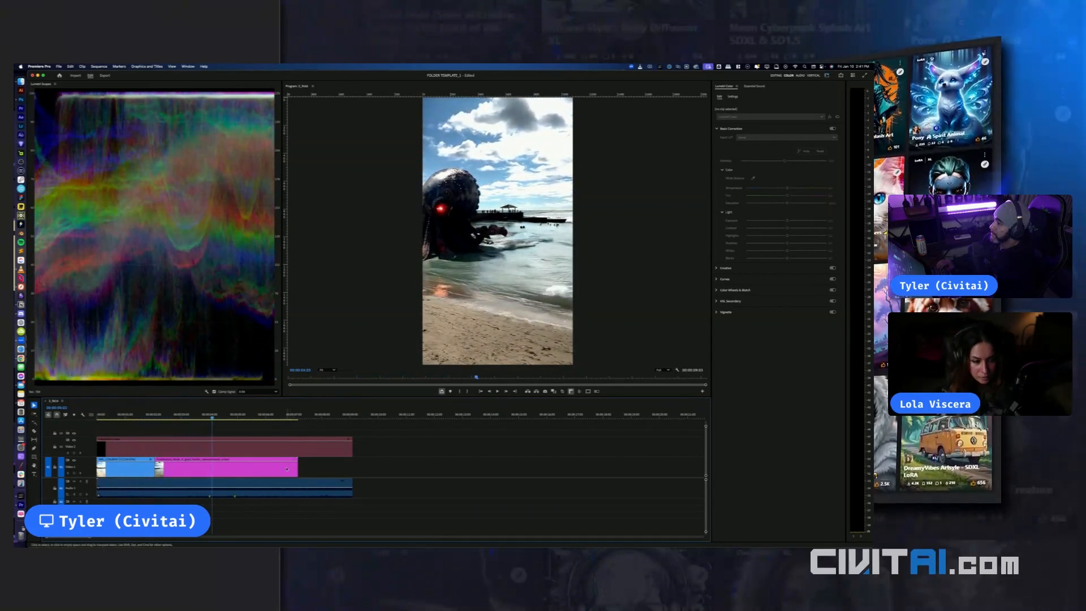
# Shorten the octopus clip to about three seconds by speeding it up, and play the edit from the start
pyautogui.moveTo(298, 468); pyautogui.dragTo(236, 467)
pyautogui.press('v')
pyautogui.press('Home')
pyautogui.press('space')
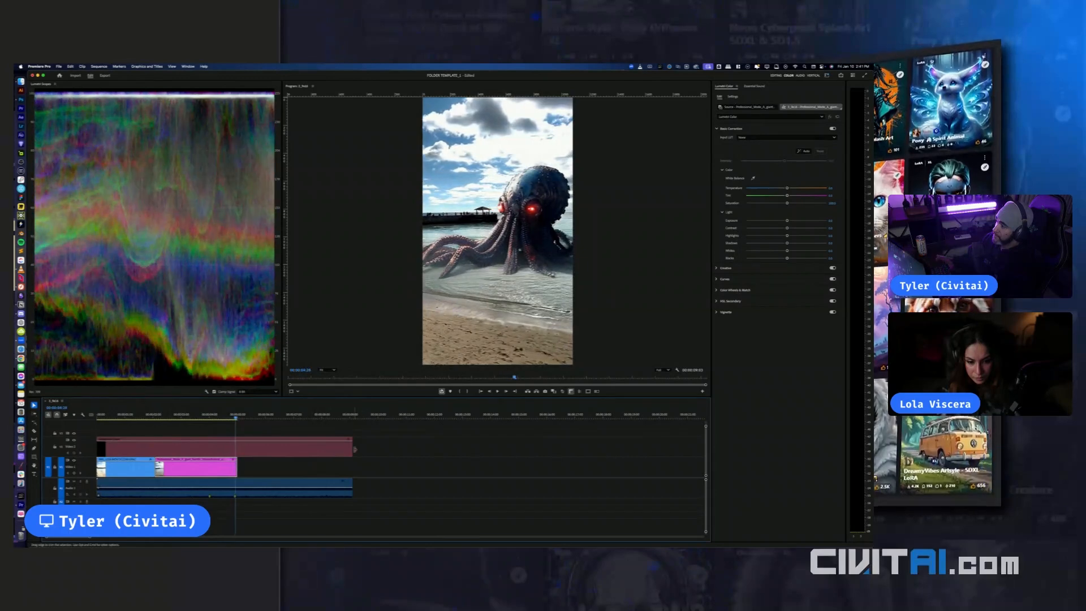
# Trim the adjustment layer and the audio to the octopus clip's end, re-enable the adjustment layer and play the graded edit
pyautogui.moveTo(354, 450); pyautogui.dragTo(240, 450)
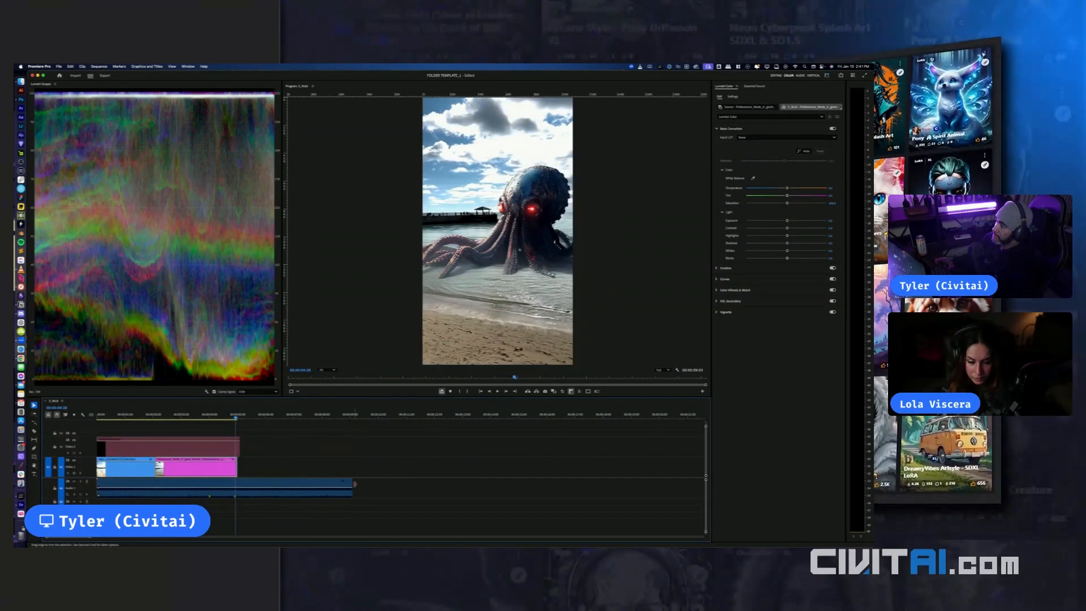
pyautogui.moveTo(354, 484); pyautogui.dragTo(237, 484)
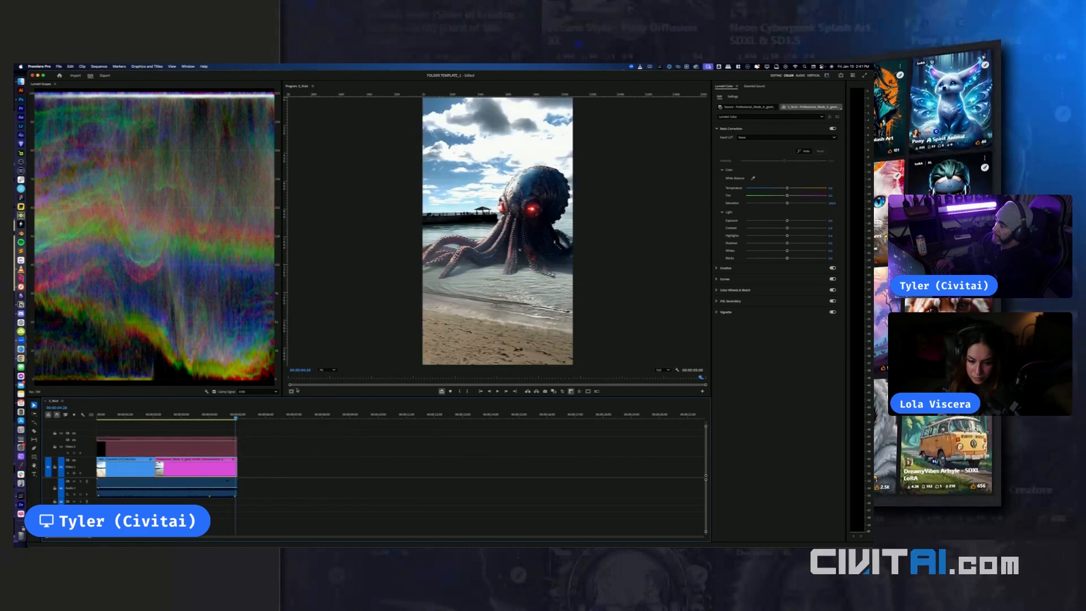
pyautogui.click(225, 447)
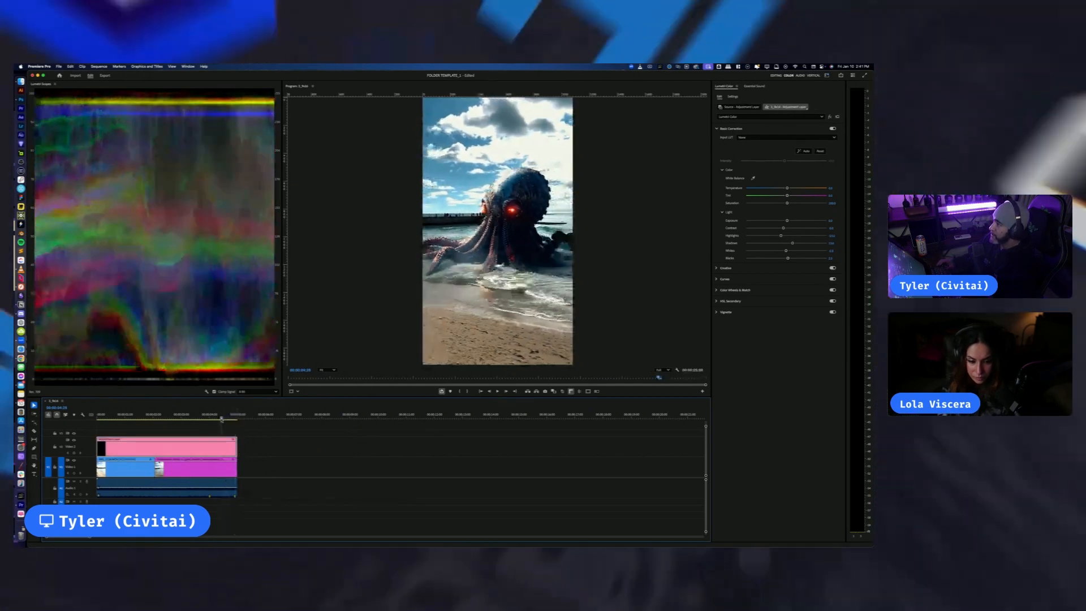
pyautogui.press('space')
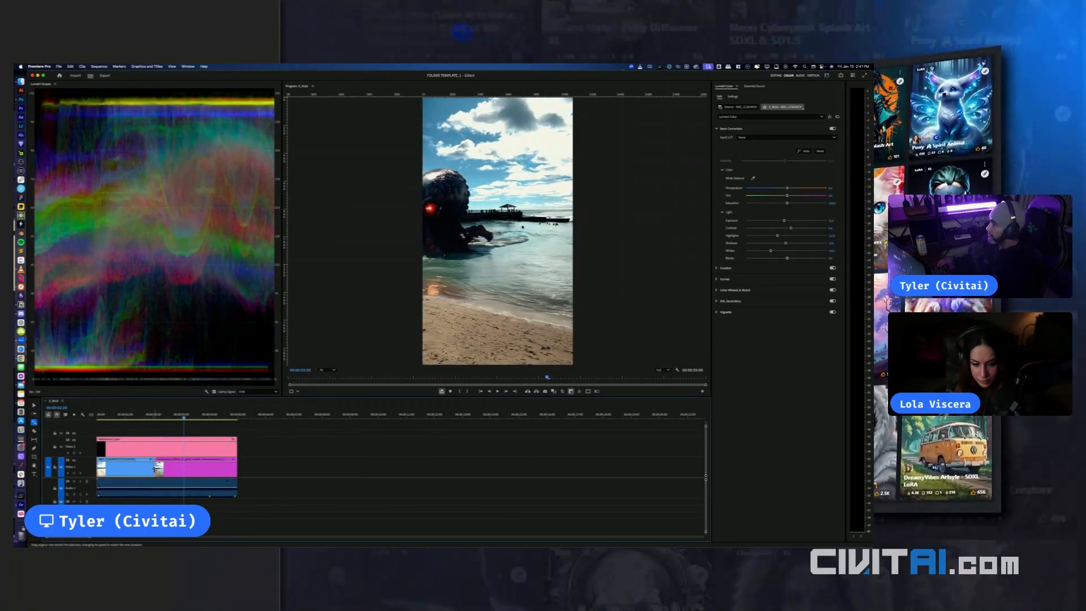
# Speed up the beach footage to about 1.3 seconds, close the gap, trim the adjustment layer and audio to match, and play the edit
pyautogui.moveTo(155, 469); pyautogui.dragTo(134, 469)
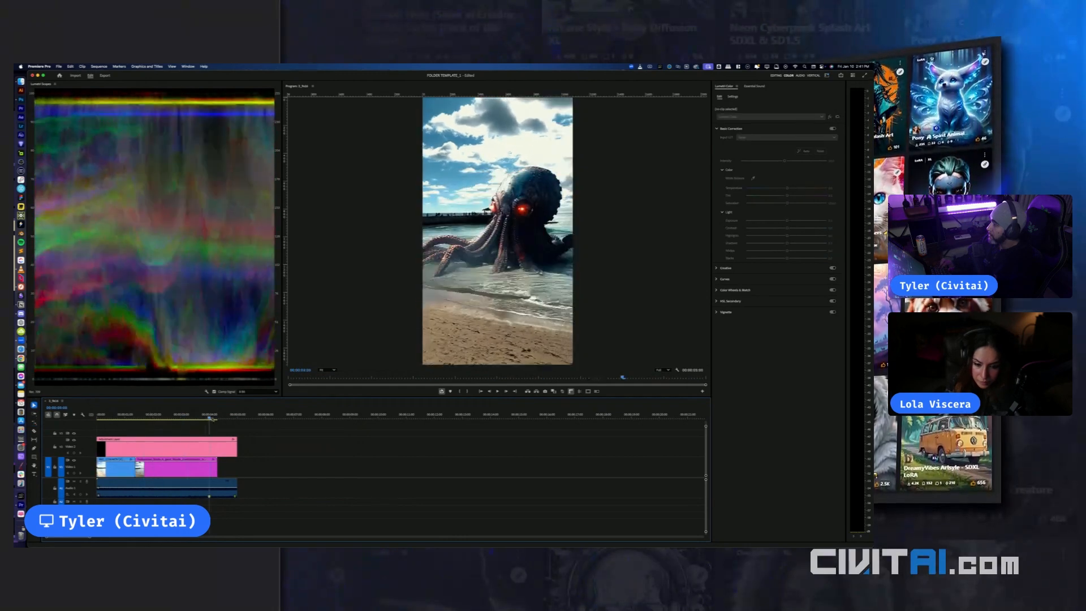
pyautogui.moveTo(237, 447); pyautogui.dragTo(218, 447)
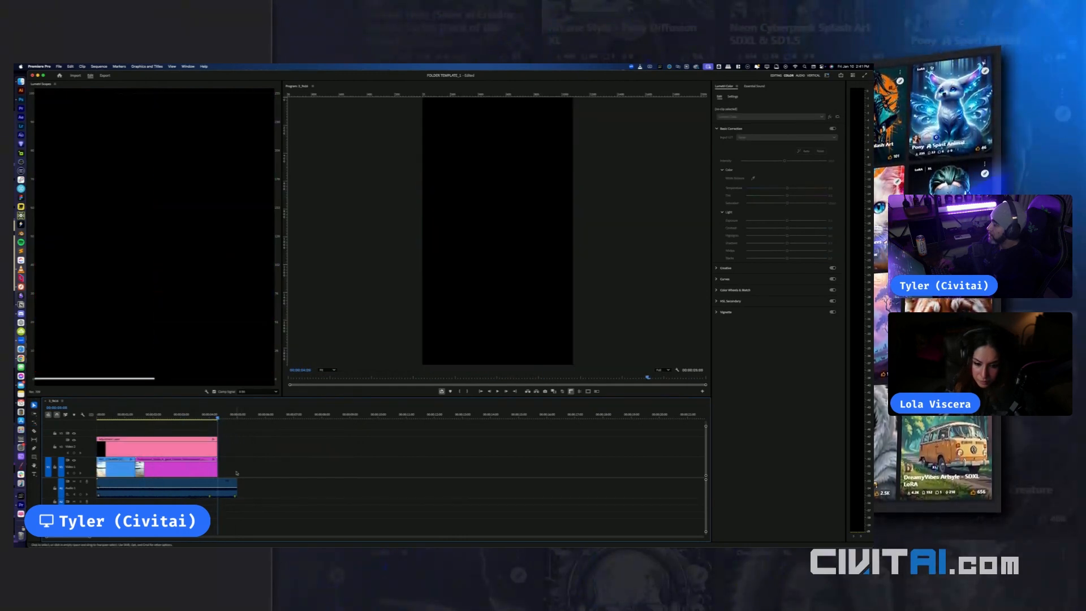
pyautogui.moveTo(236, 484); pyautogui.dragTo(218, 484)
pyautogui.press('space')
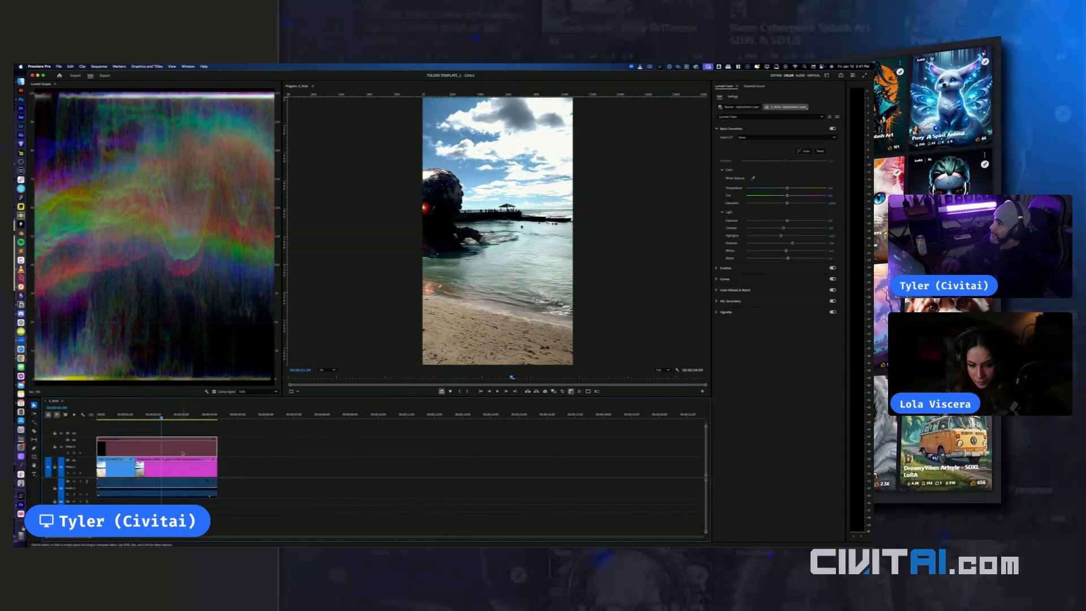
# Export the sequence as 1_SORA.mp4 into the AI video folder of the collab project
pyautogui.click(261, 464)
pyautogui.press('super+m')
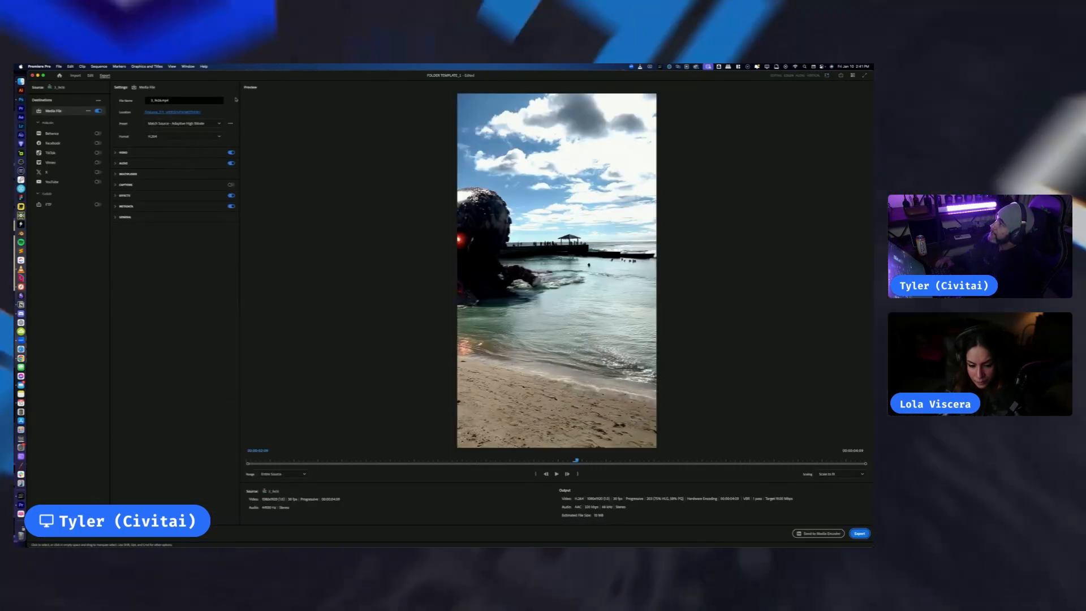
pyautogui.click(196, 112)
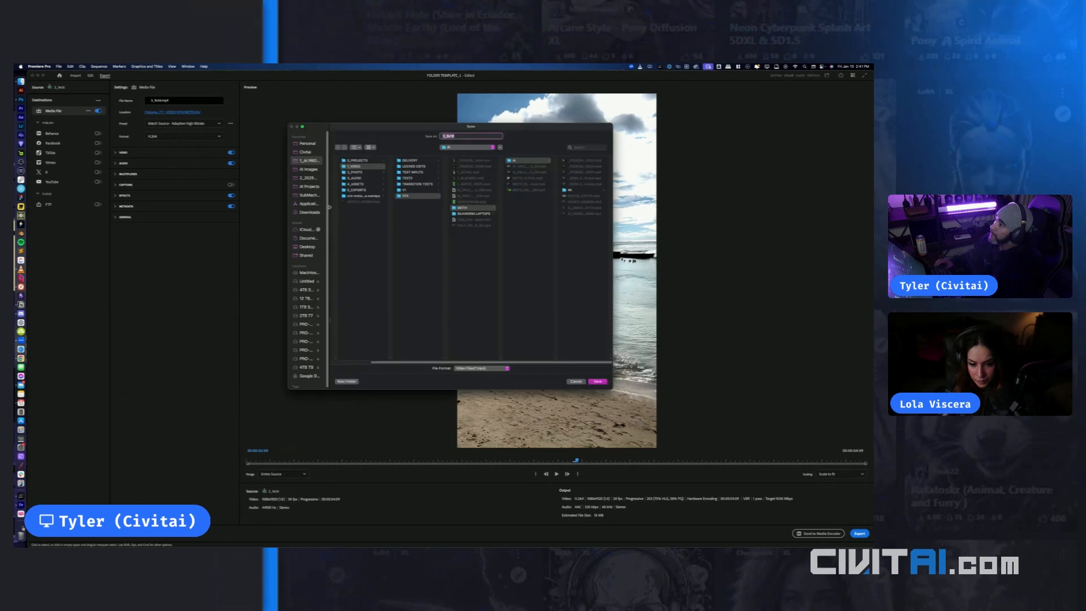
pyautogui.click(310, 161)
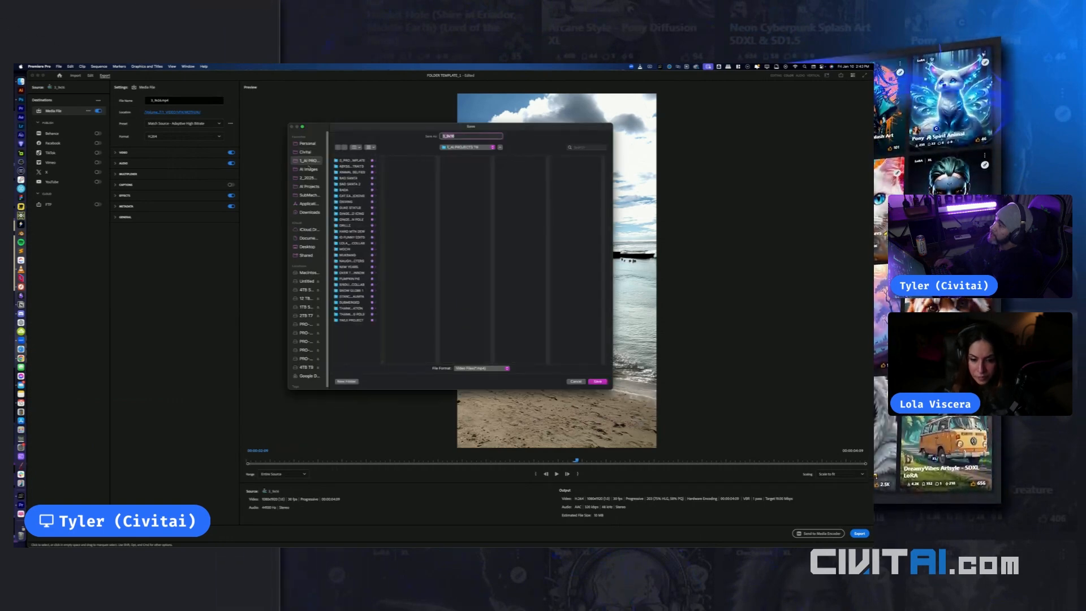
pyautogui.click(345, 244)
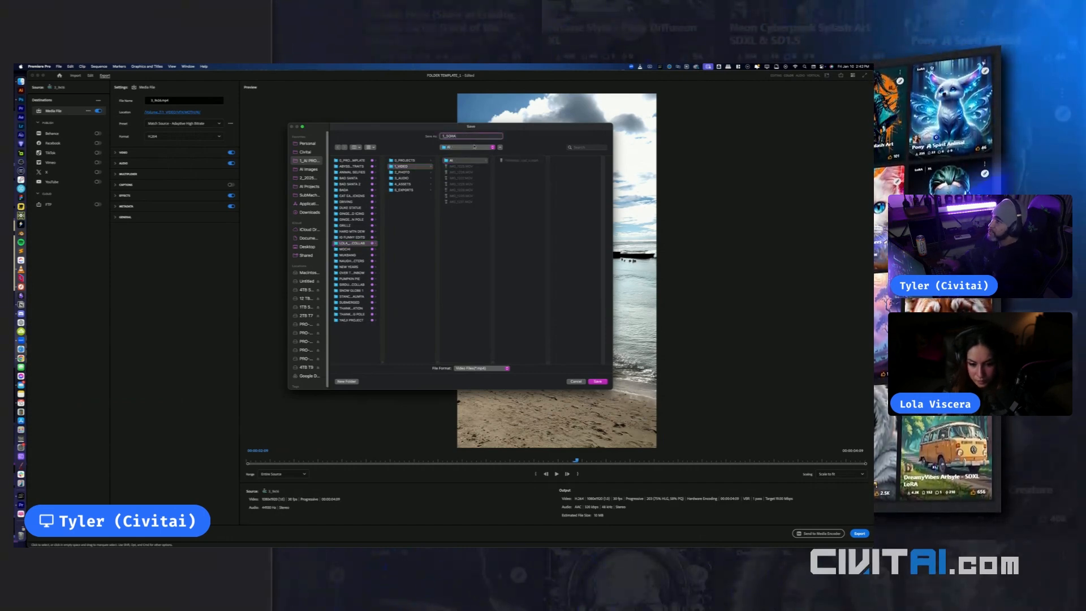
pyautogui.press('Return')
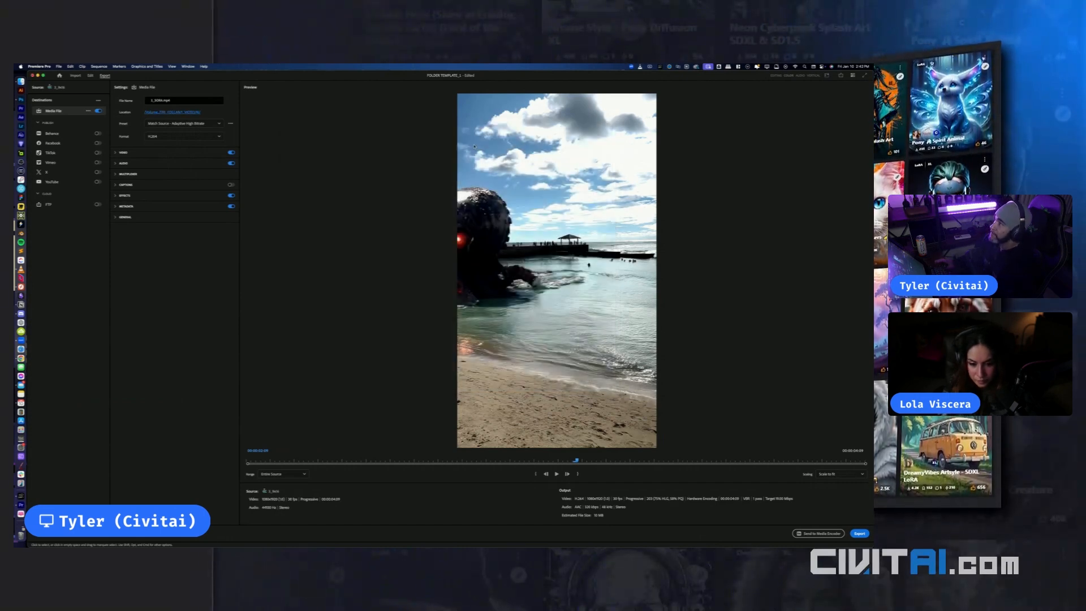
pyautogui.click(859, 533)
# Switch to Sora in Chrome and open a new storyboard
pyautogui.hotkey('ctrl', 'Right')
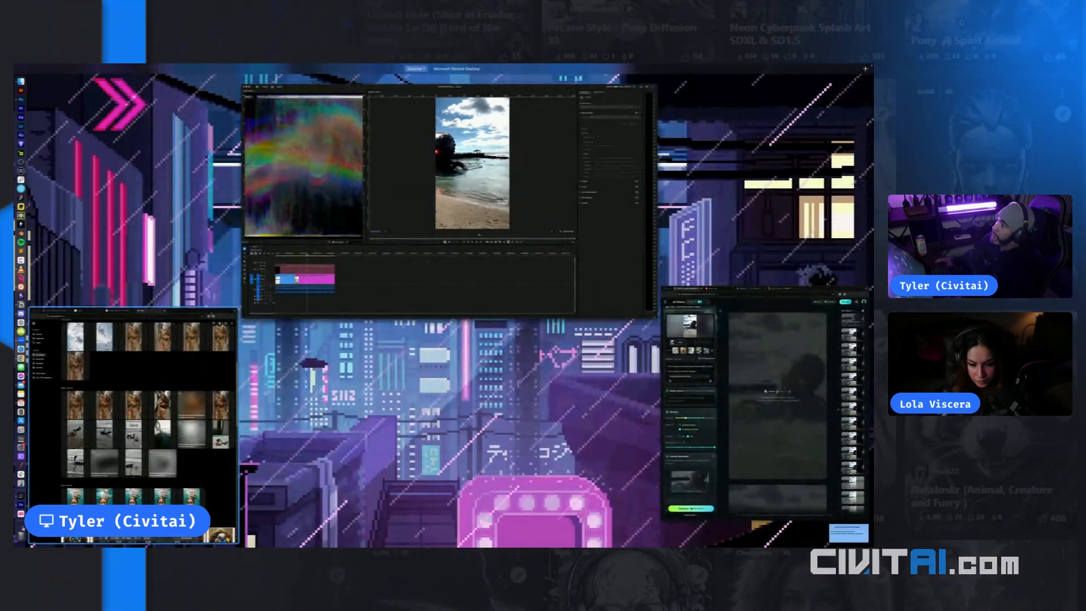
pyautogui.hotkey('ctrl', 'Left')
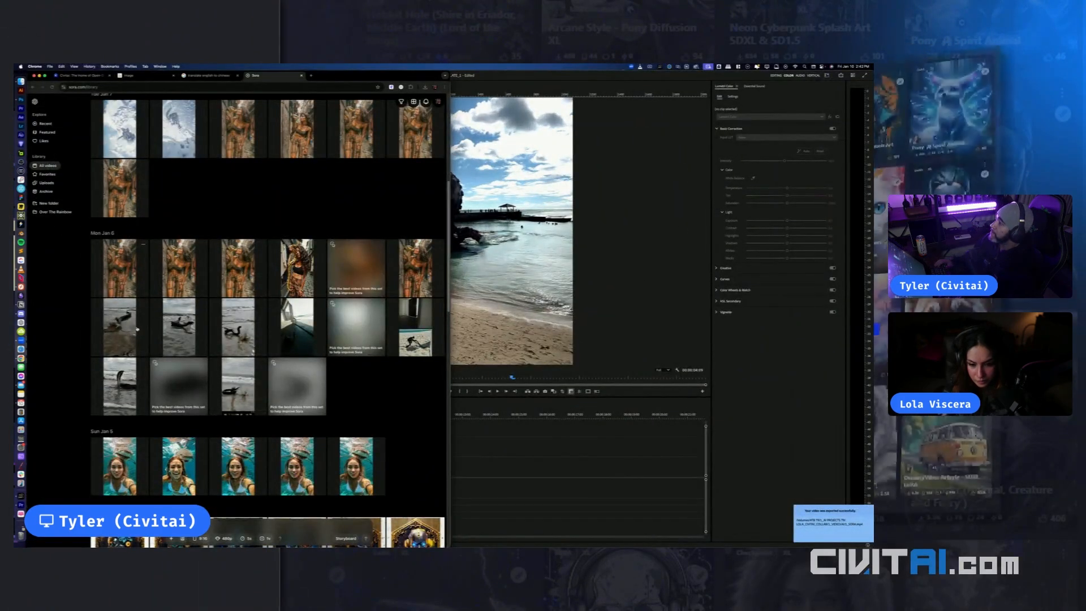
pyautogui.click(345, 537)
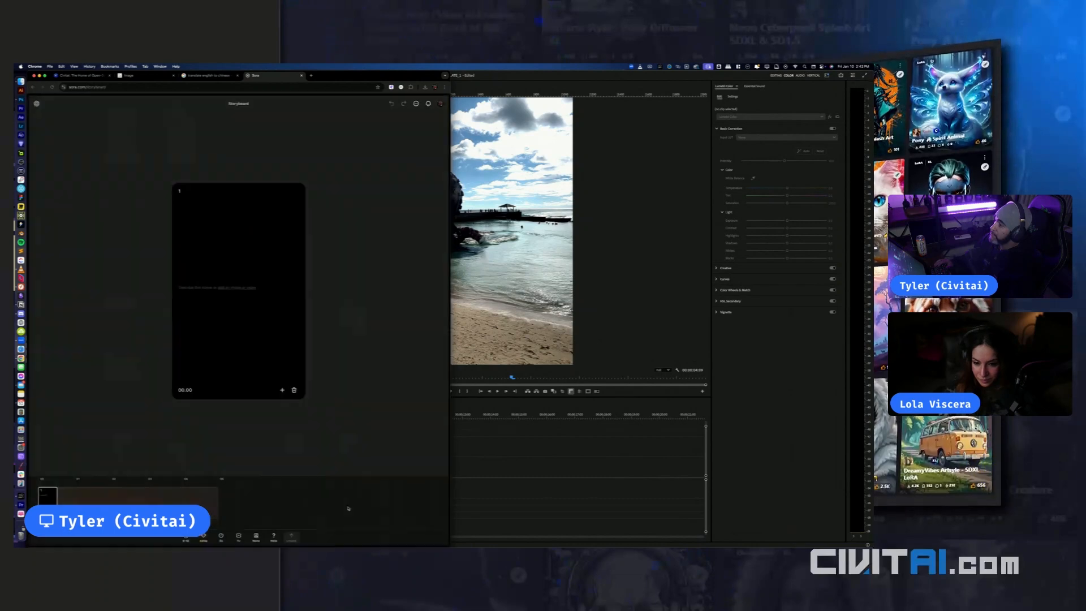
# Upload 1_SORA.mp4 from the collab project's AI video folder into the first storyboard card
pyautogui.click(249, 288)
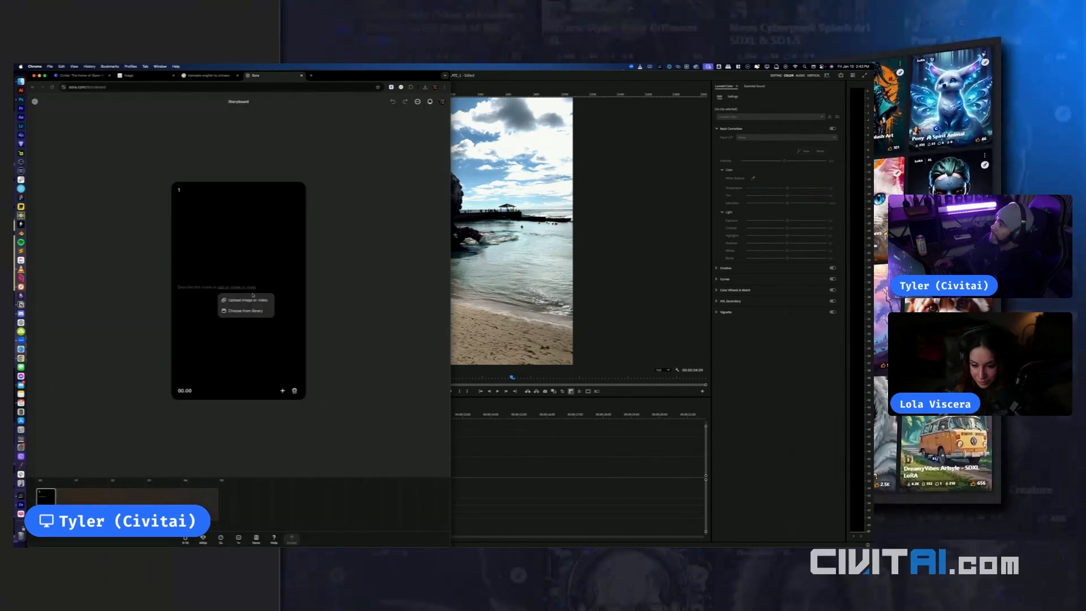
pyautogui.click(256, 301)
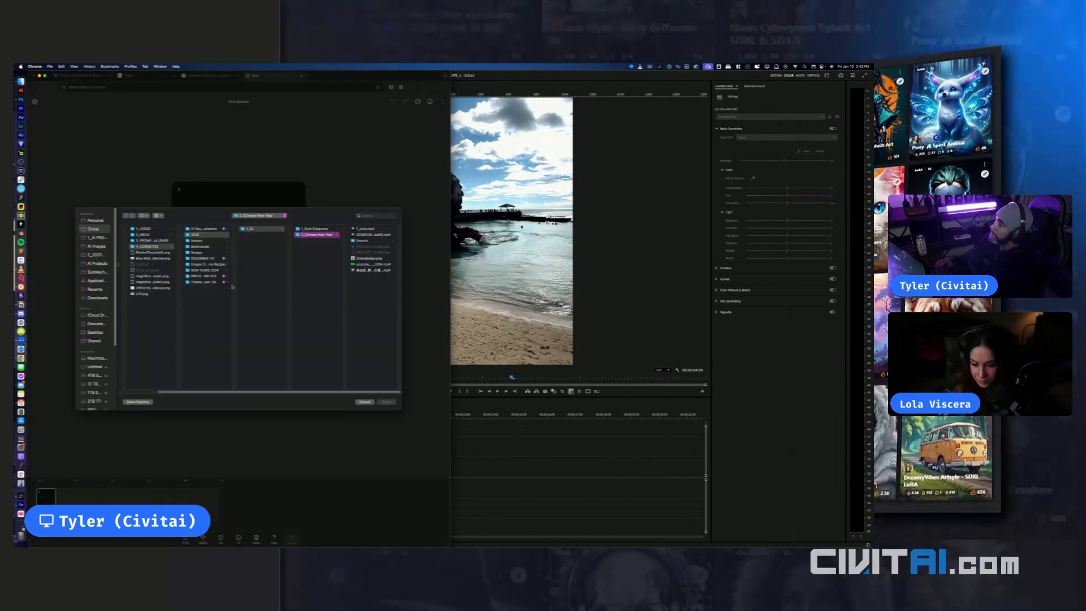
pyautogui.click(99, 238)
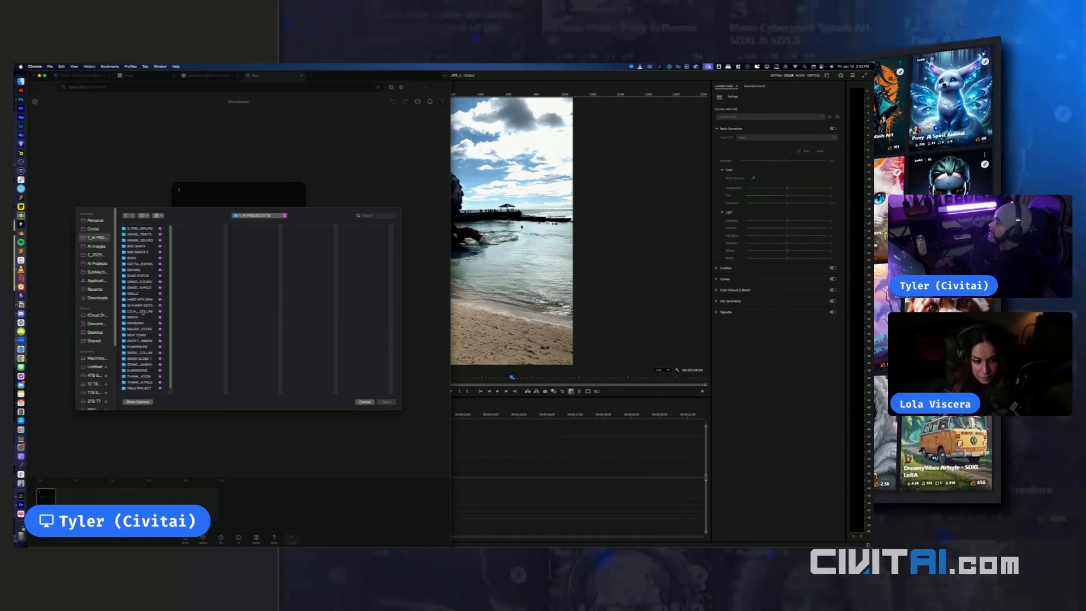
pyautogui.click(143, 311)
pyautogui.click(189, 234)
pyautogui.click(242, 228)
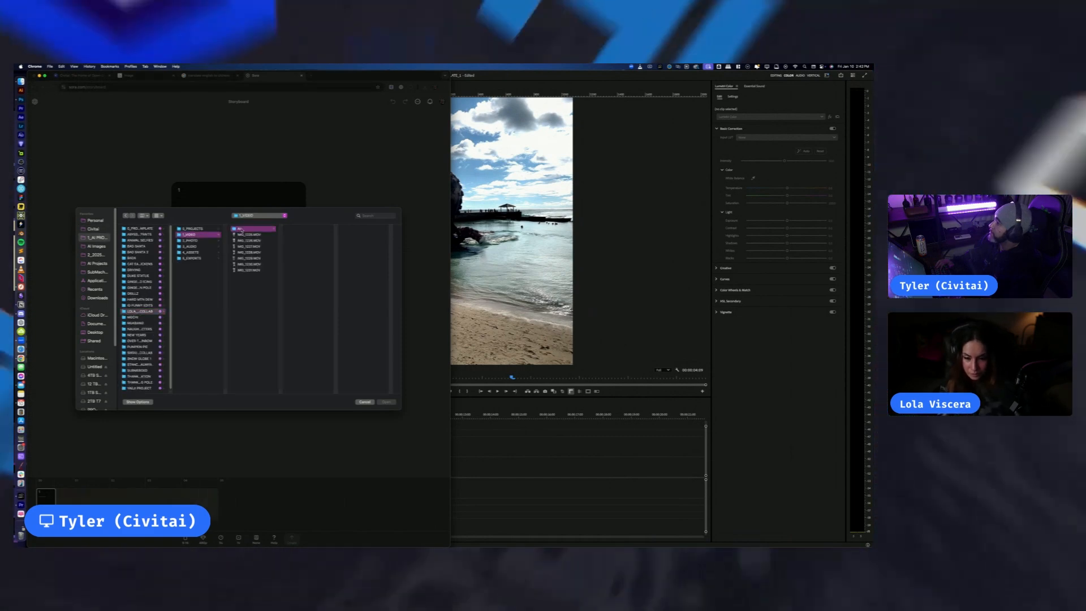
pyautogui.click(306, 229)
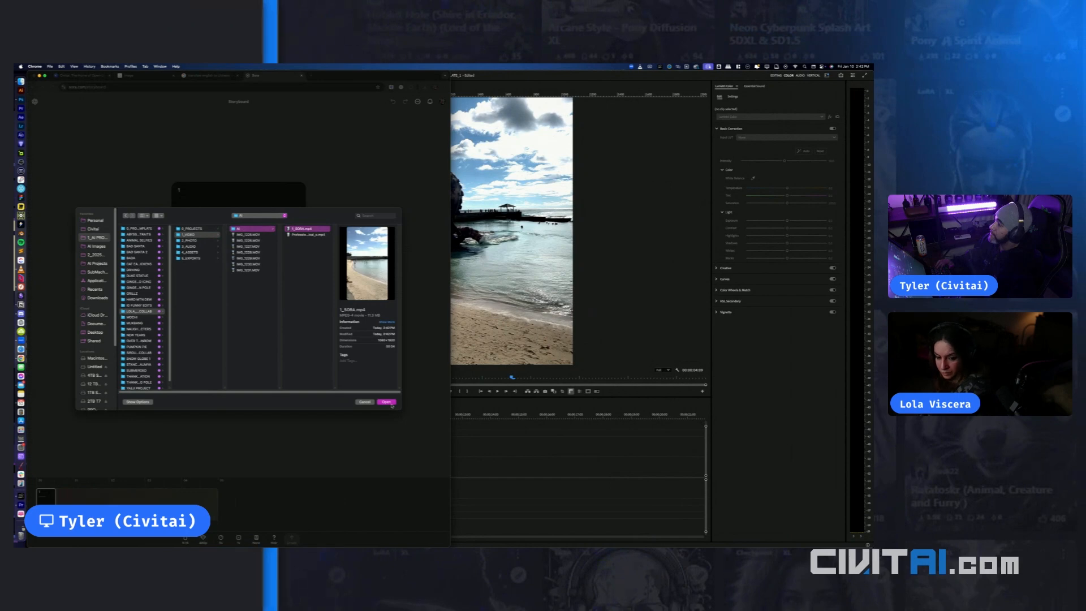
pyautogui.click(389, 403)
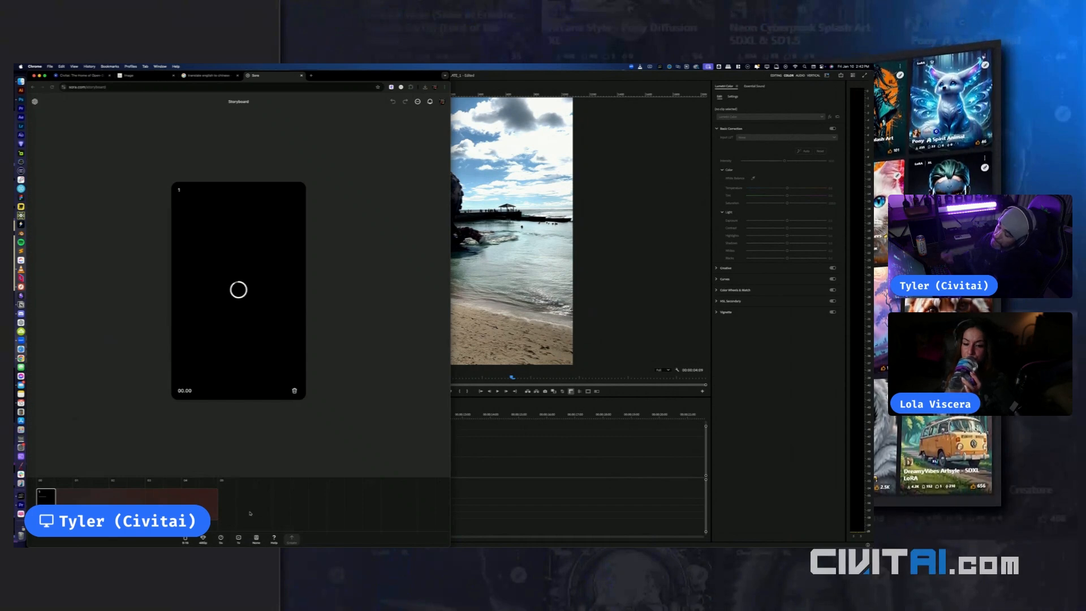
pyautogui.click(602, 471)
pyautogui.hotkey('ctrl', 'Up')
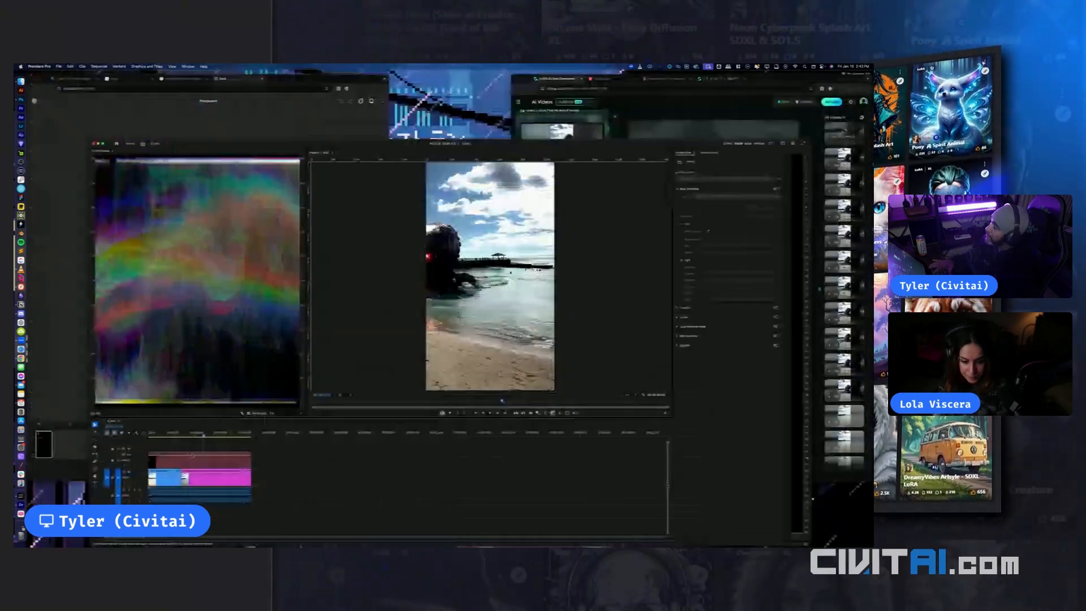
pyautogui.click(135, 219)
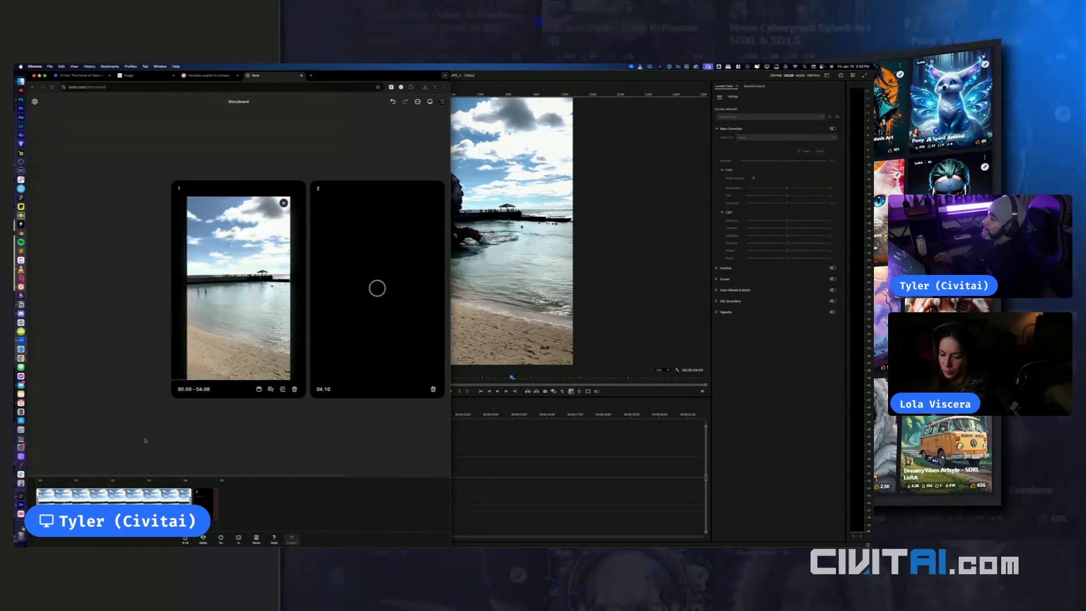
# Delete the second storyboard card, and try shifting the uploaded clip to 00.20 before returning it to the timeline's start
pyautogui.click(434, 389)
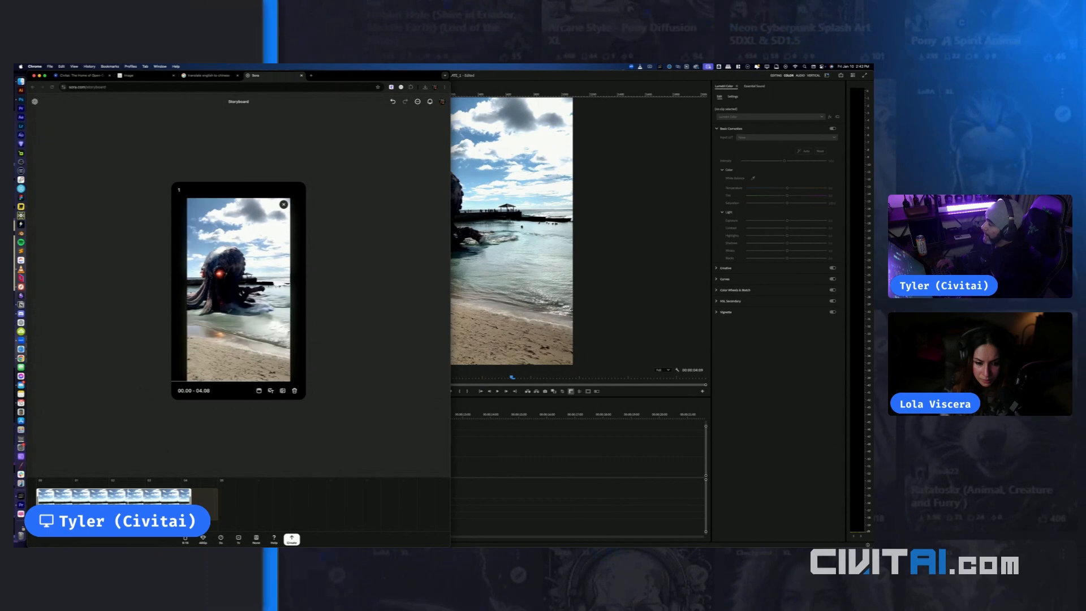
pyautogui.moveTo(114, 496); pyautogui.dragTo(140, 496)
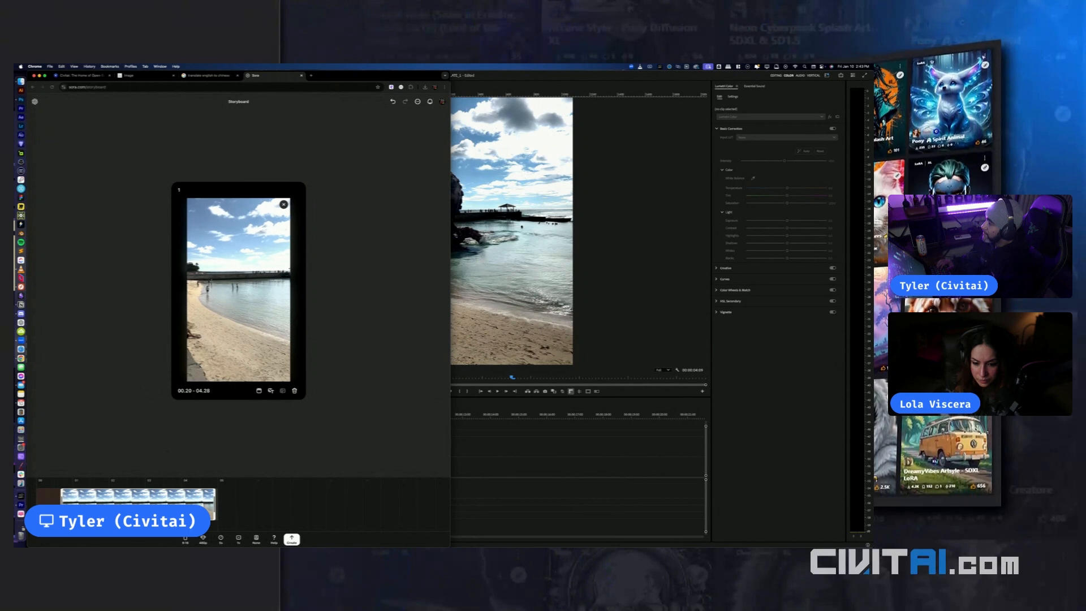
pyautogui.moveTo(90, 503); pyautogui.dragTo(66, 502)
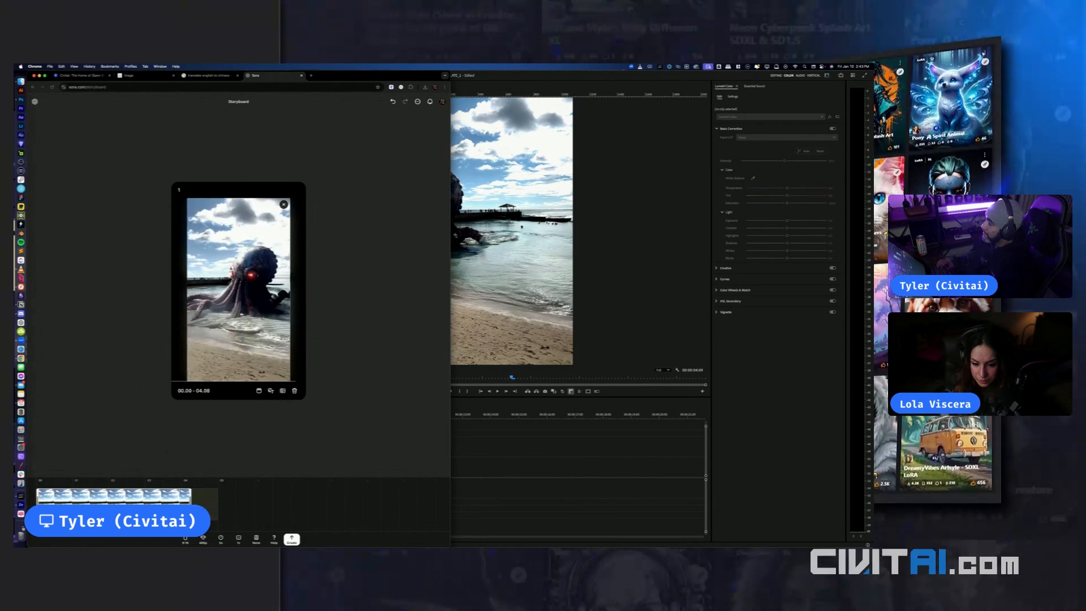
# Set the storyboard's output resolution to 1080p
pyautogui.click(202, 538)
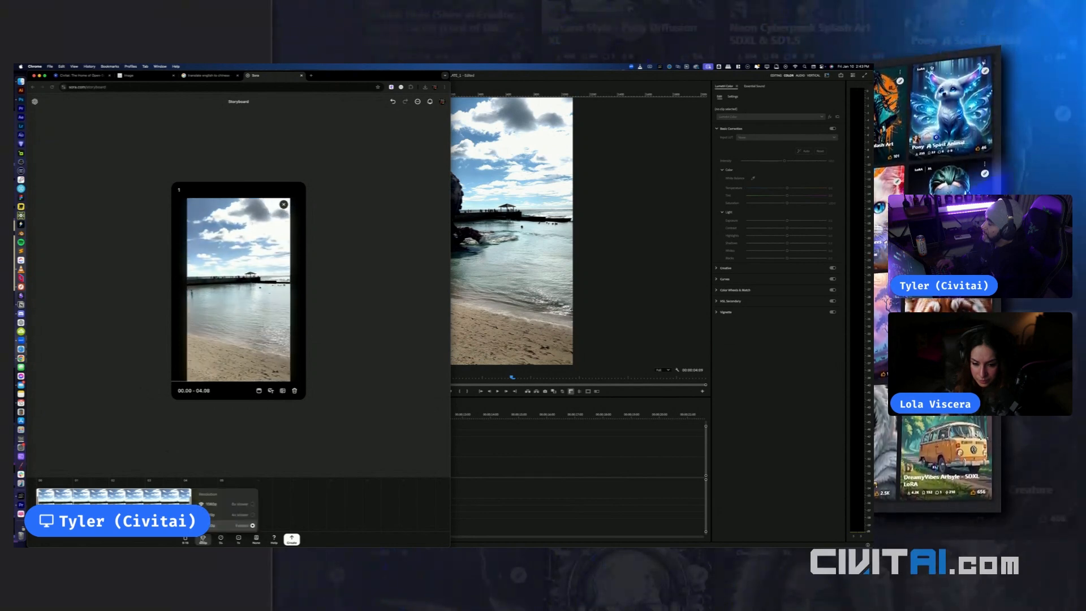
pyautogui.click(215, 503)
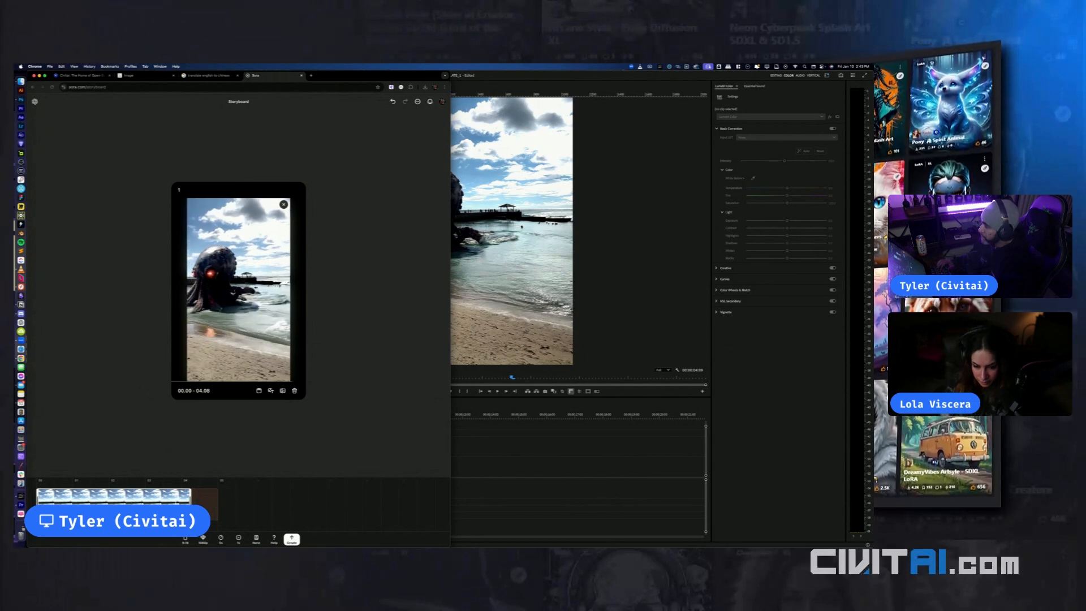
# Split the uploaded clip at 02.04 and trim the first segment to end at 01.10
pyautogui.moveTo(119, 495); pyautogui.dragTo(138, 495)
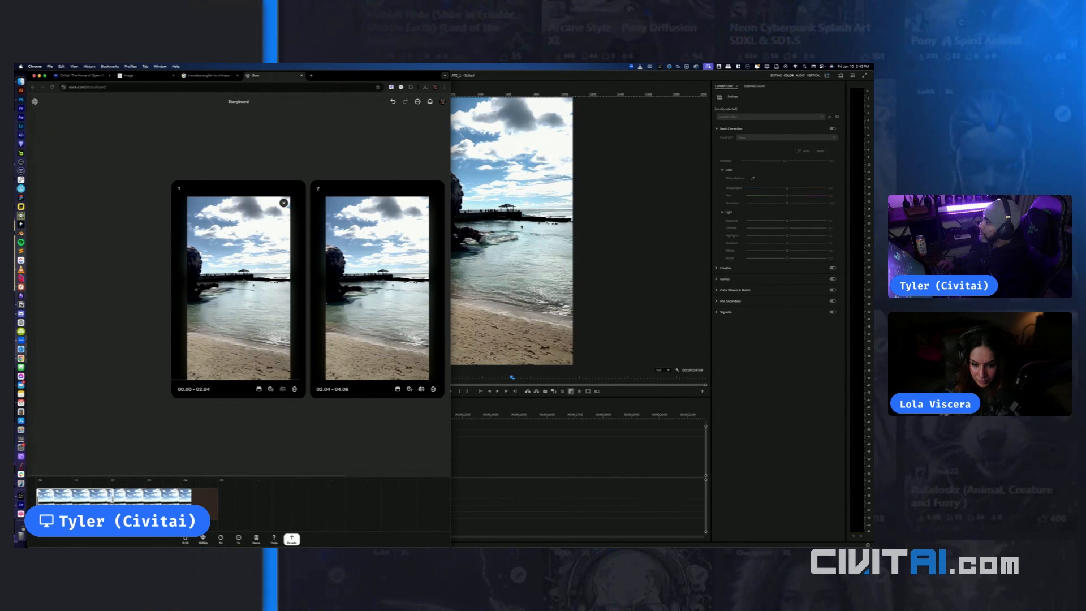
pyautogui.moveTo(109, 495); pyautogui.dragTo(105, 495)
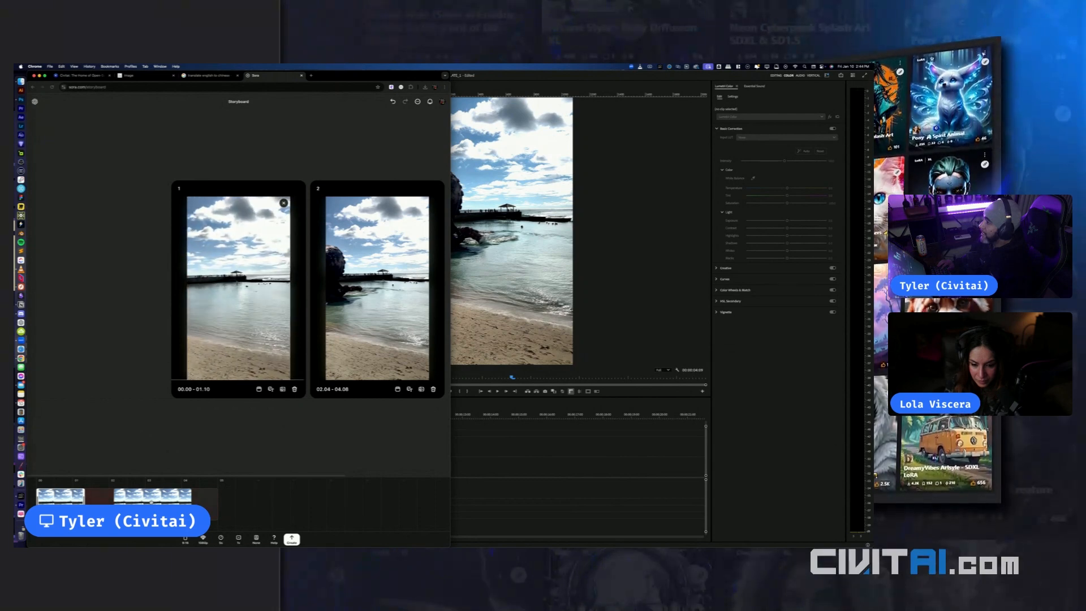
# Move the octopus segment so it ends at 04.28 and trim its start to 04.04
pyautogui.click(378, 283)
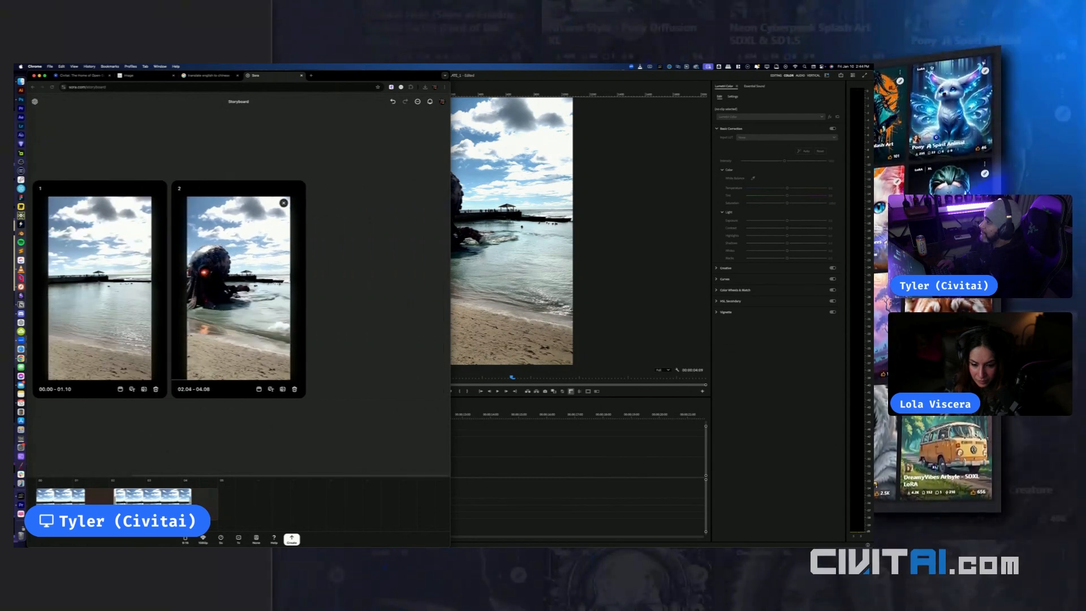
pyautogui.moveTo(114, 496)
pyautogui.mouseDown()
pyautogui.moveTo(133, 496)
pyautogui.moveTo(104, 496)
pyautogui.mouseUp()
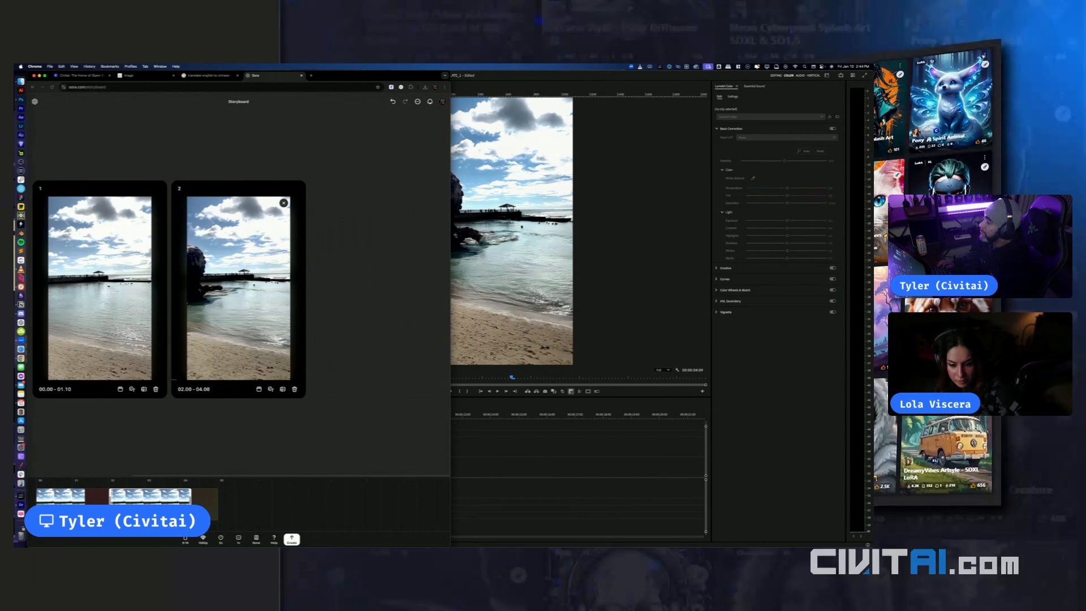
pyautogui.moveTo(150, 496); pyautogui.dragTo(174, 496)
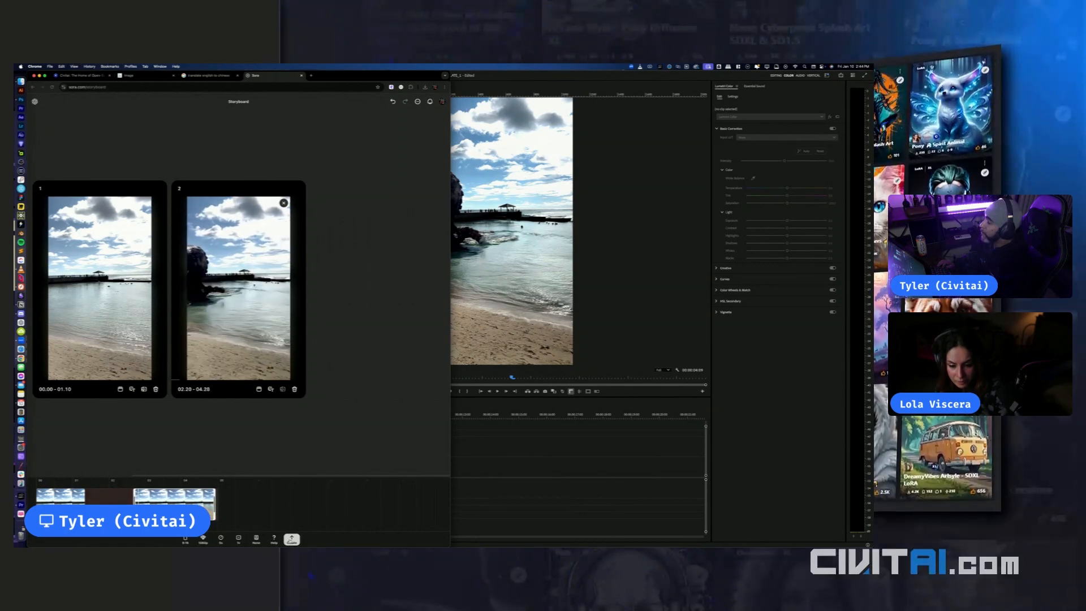
pyautogui.click(294, 540)
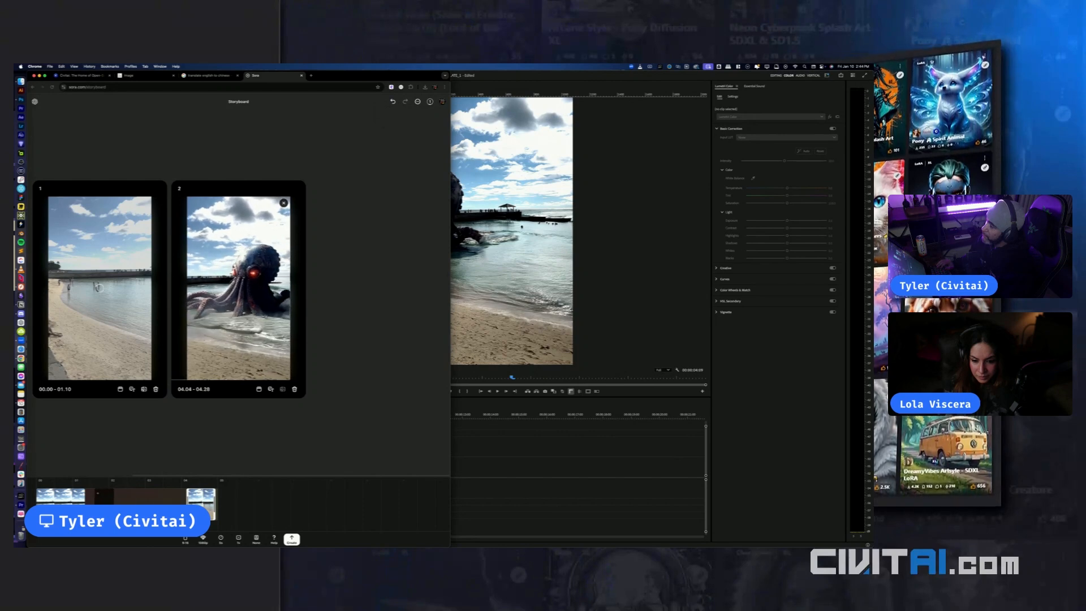
# Add a card at 01.14 between the two segments with the prompt "The giant horrific octopus emerges from the ocean"
pyautogui.click(169, 288)
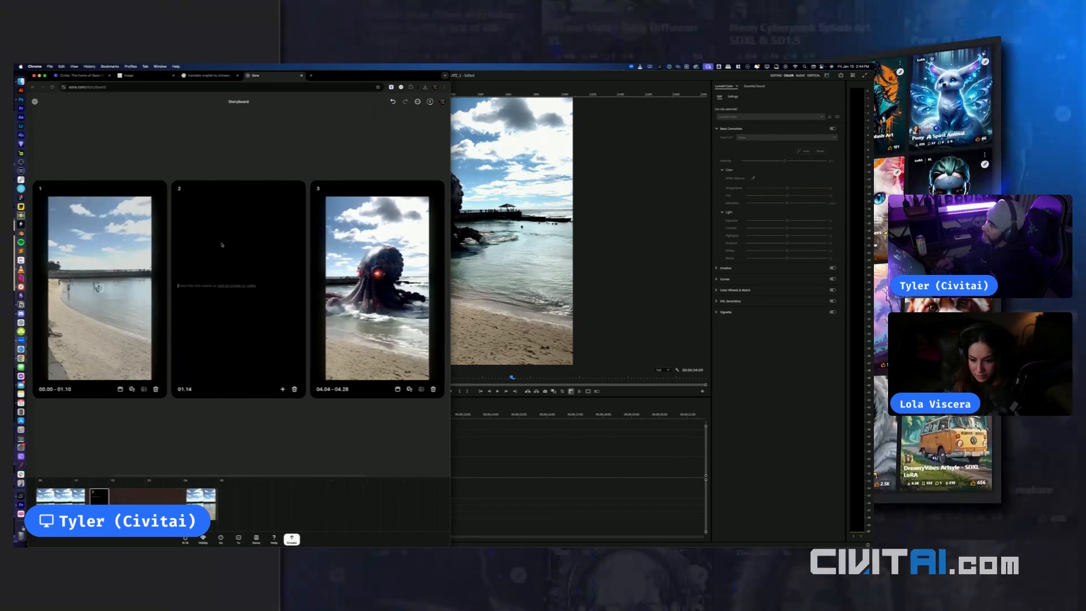
pyautogui.click(245, 273)
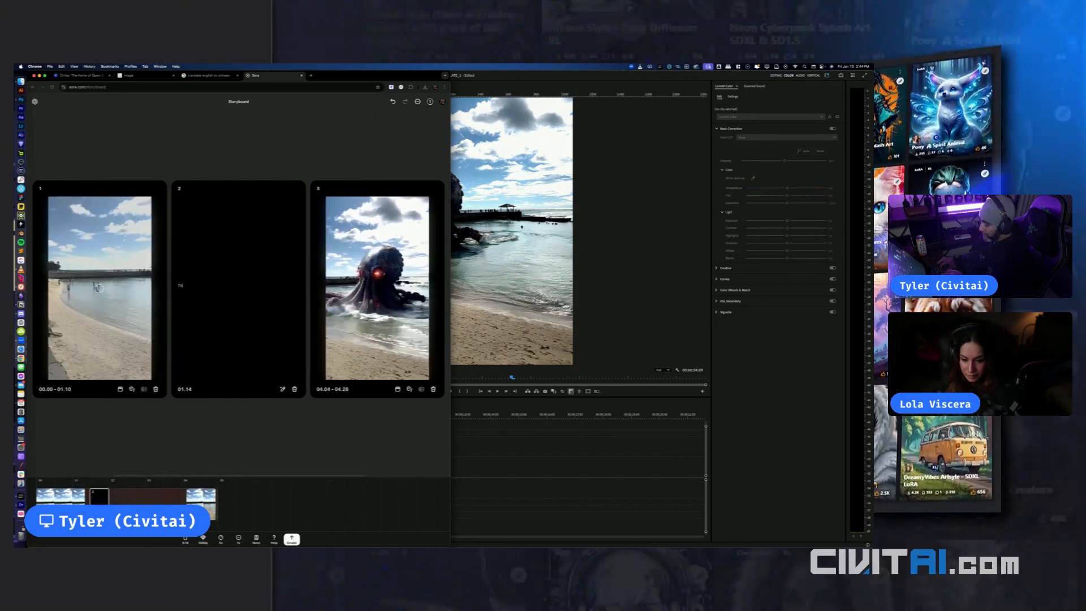
pyautogui.write('The horrific oc')
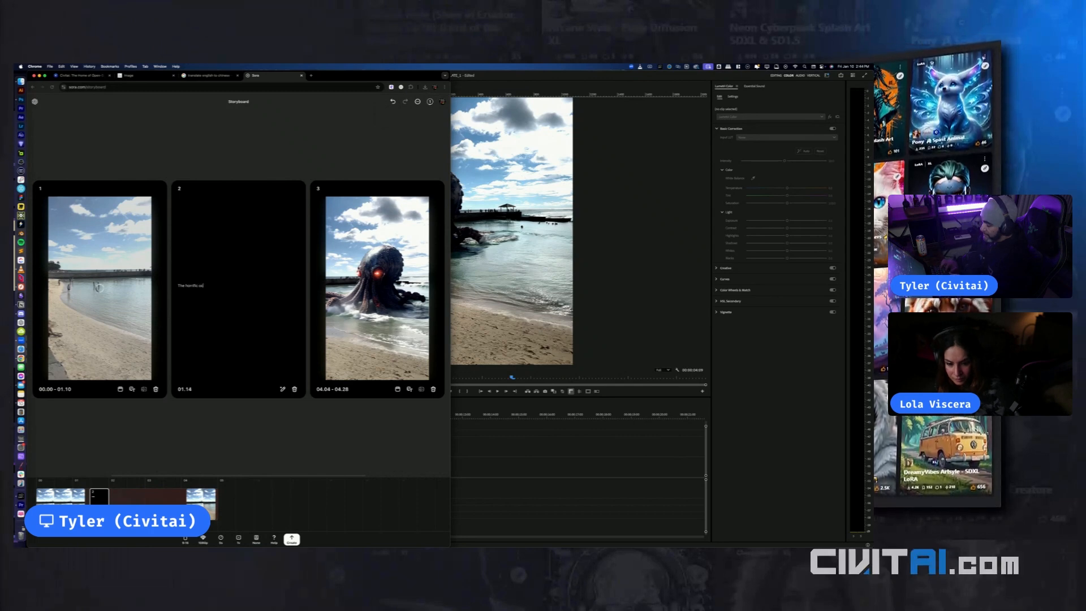
pyautogui.press('BackSpace')
pyautogui.press('BackSpace')
pyautogui.press('BackSpace')
pyautogui.press('BackSpace')
pyautogui.press('BackSpace')
pyautogui.press('BackSpace')
pyautogui.press('BackSpace')
pyautogui.press('BackSpace')
pyautogui.press('BackSpace')
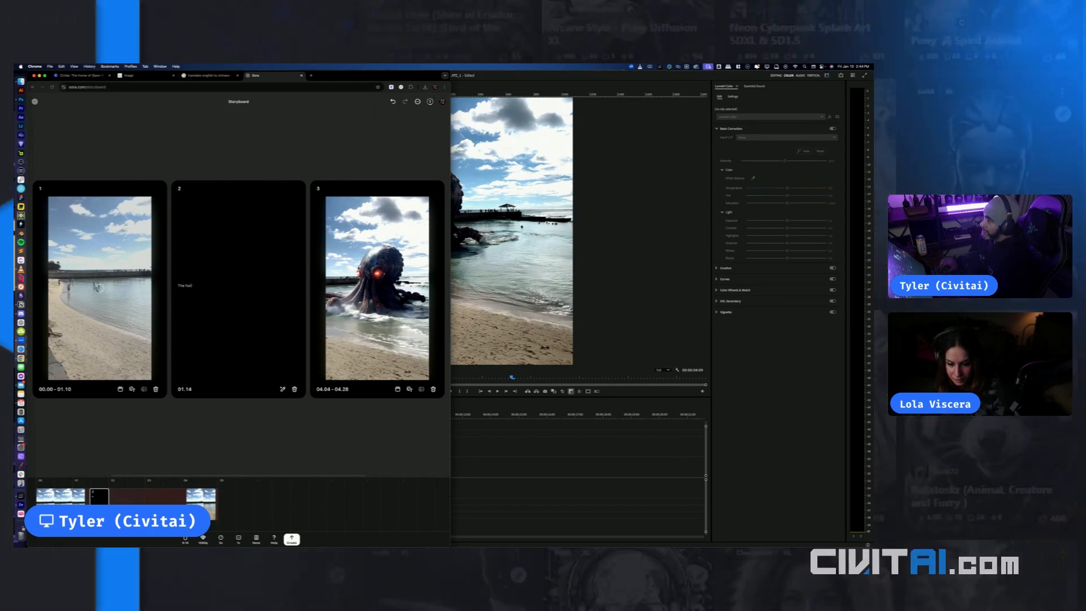
pyautogui.write('gui')
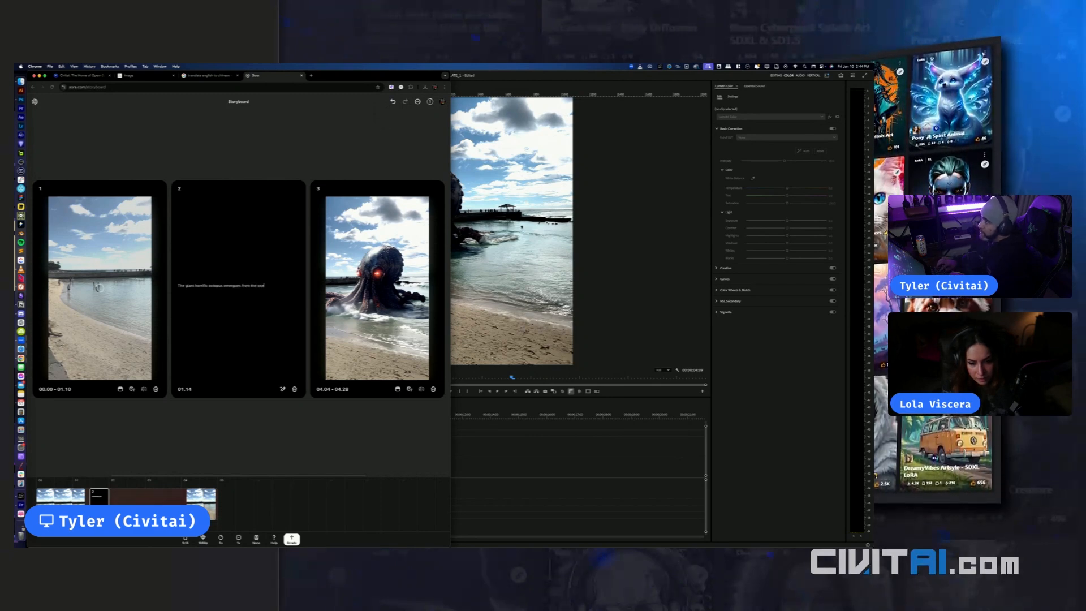
pyautogui.write('an')
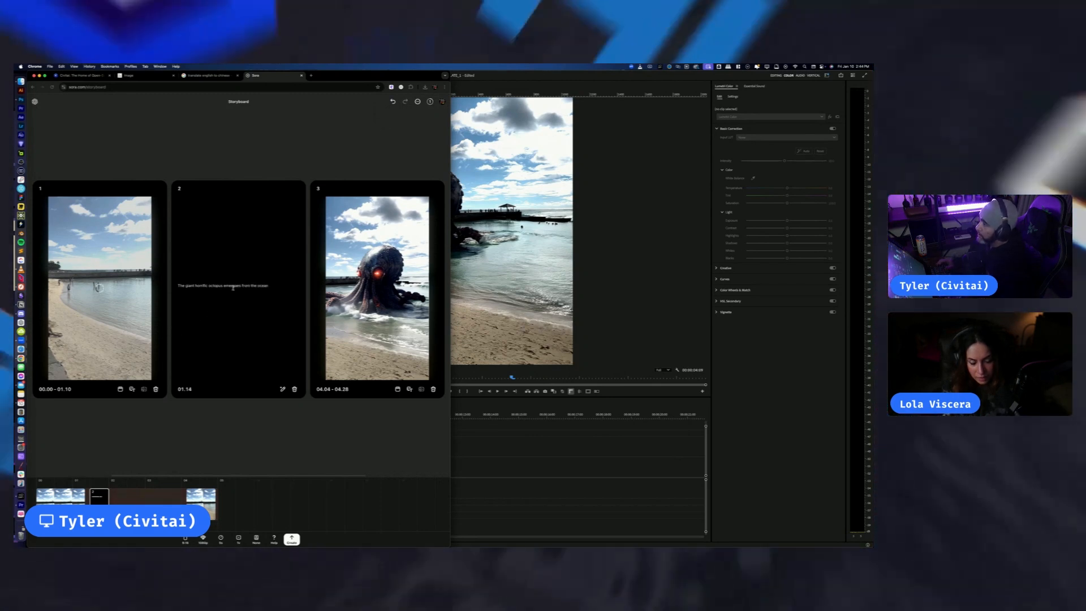
# Correct the spelling of "emerges" in the second card's prompt and expand it into a detailed scene description
pyautogui.rightClick(233, 286)
pyautogui.click(263, 288)
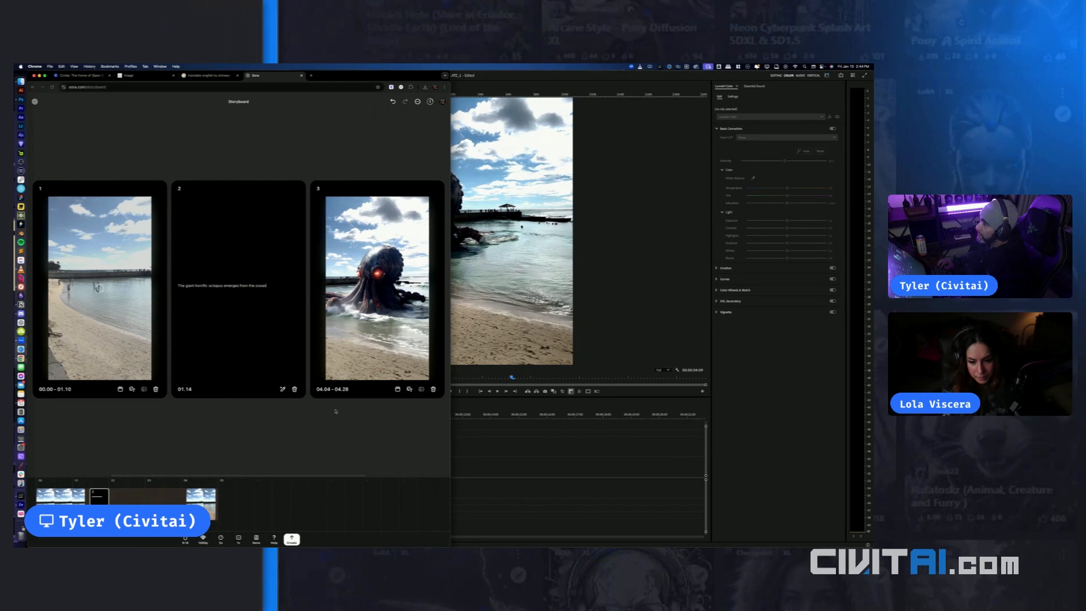
pyautogui.click(282, 389)
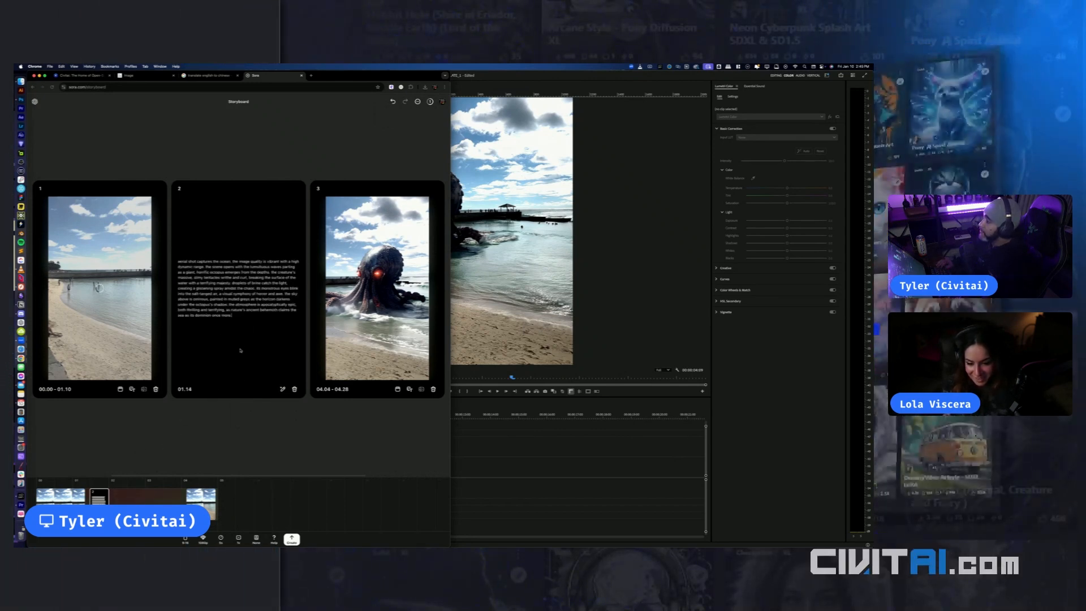
# Copy the second card's scene description into new cards at 02.12 and 03.10 and create the storyboard video
pyautogui.moveTo(237, 316); pyautogui.dragTo(155, 263)
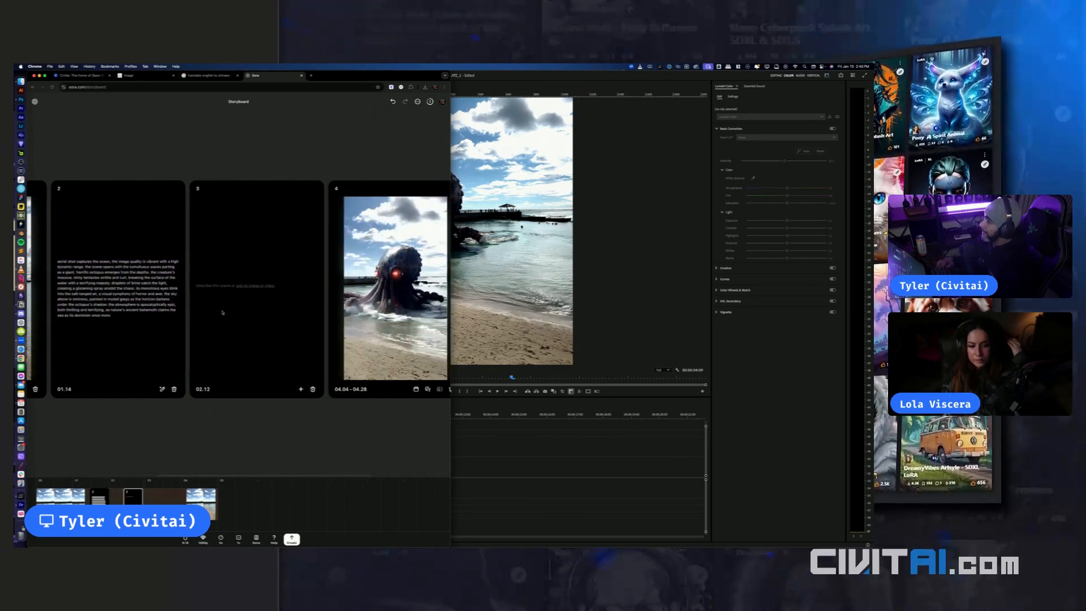
pyautogui.click(199, 290)
pyautogui.press('cmd+v')
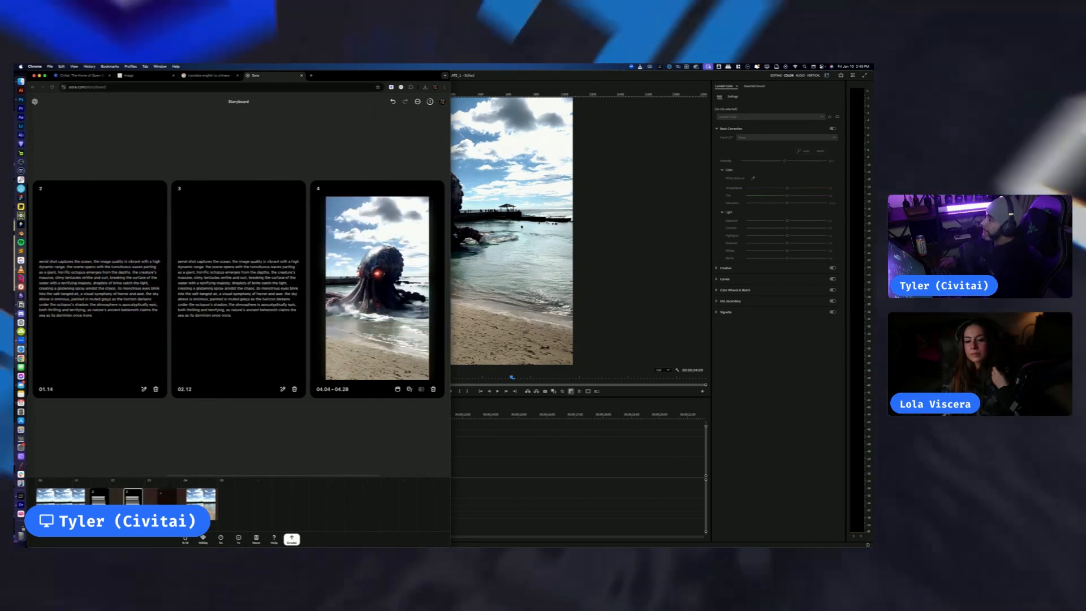
pyautogui.hscroll(3, 245, 362)
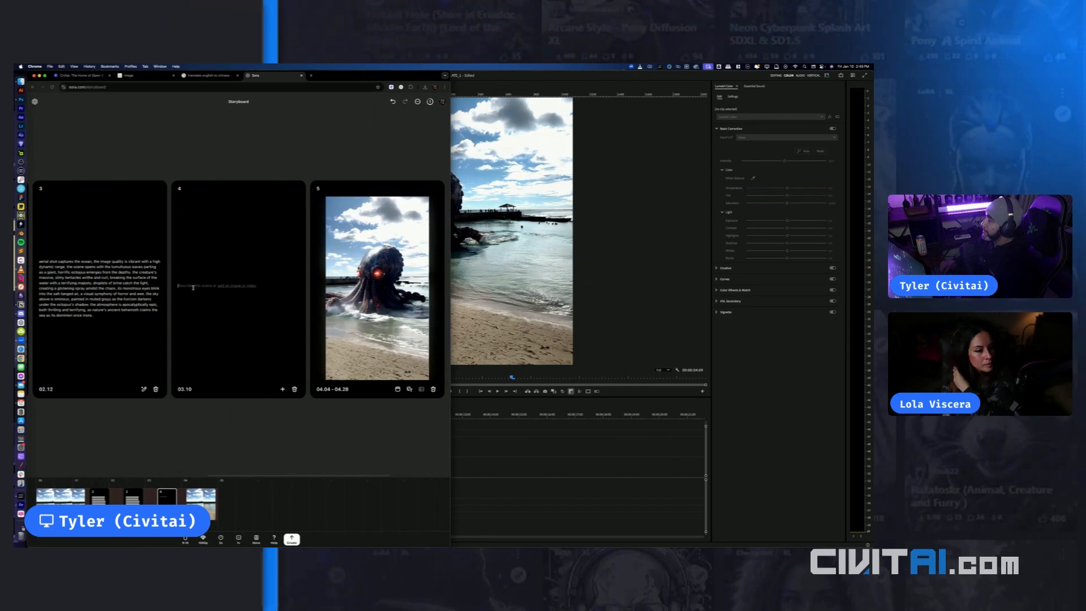
pyautogui.click(245, 362)
pyautogui.press('super+v')
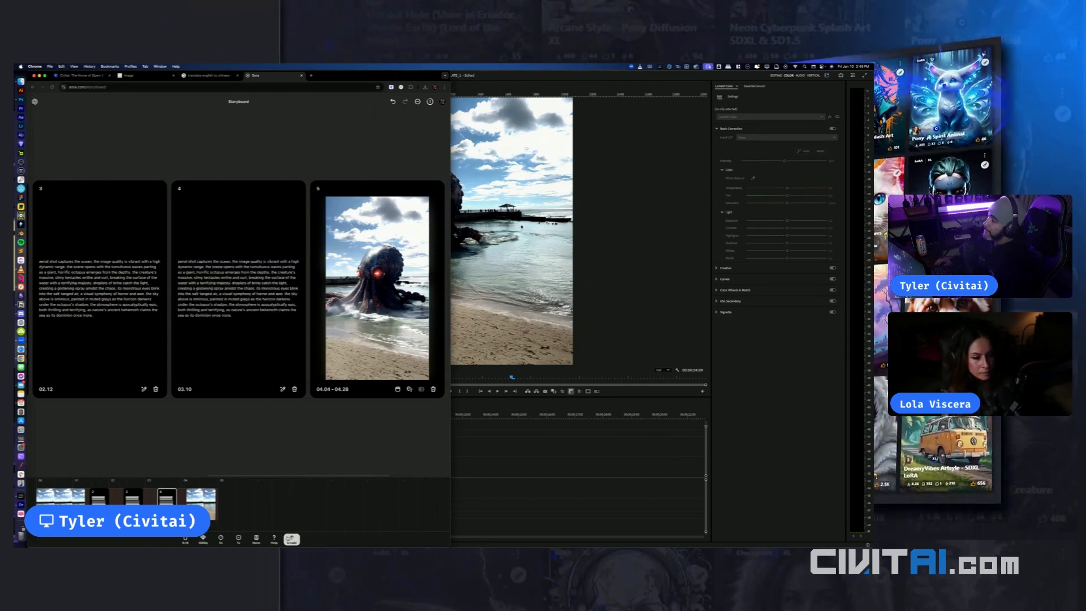
pyautogui.click(292, 539)
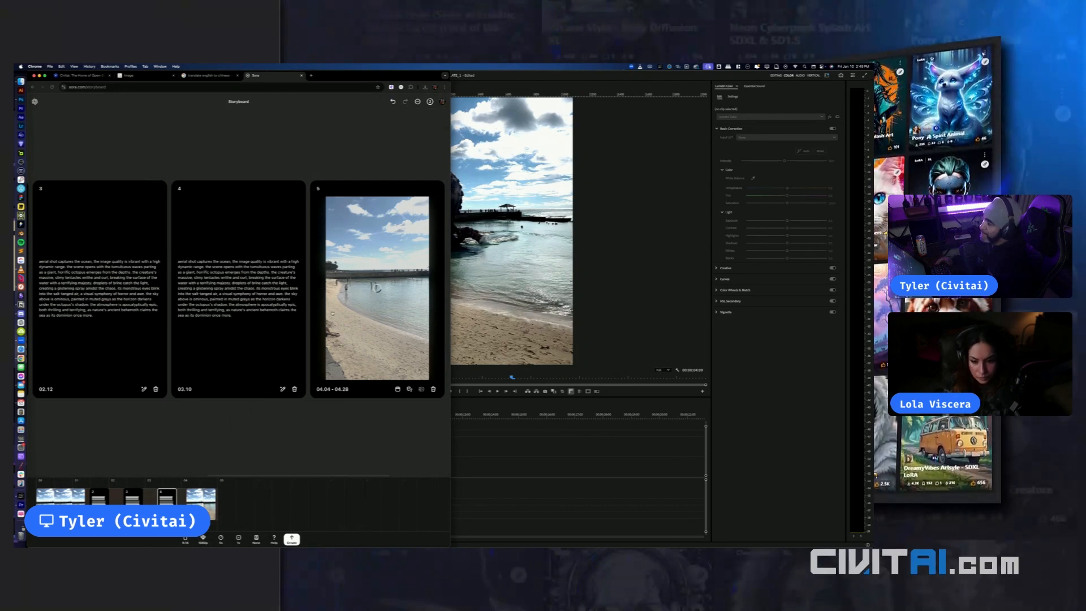
pyautogui.hscroll(3, 378, 288)
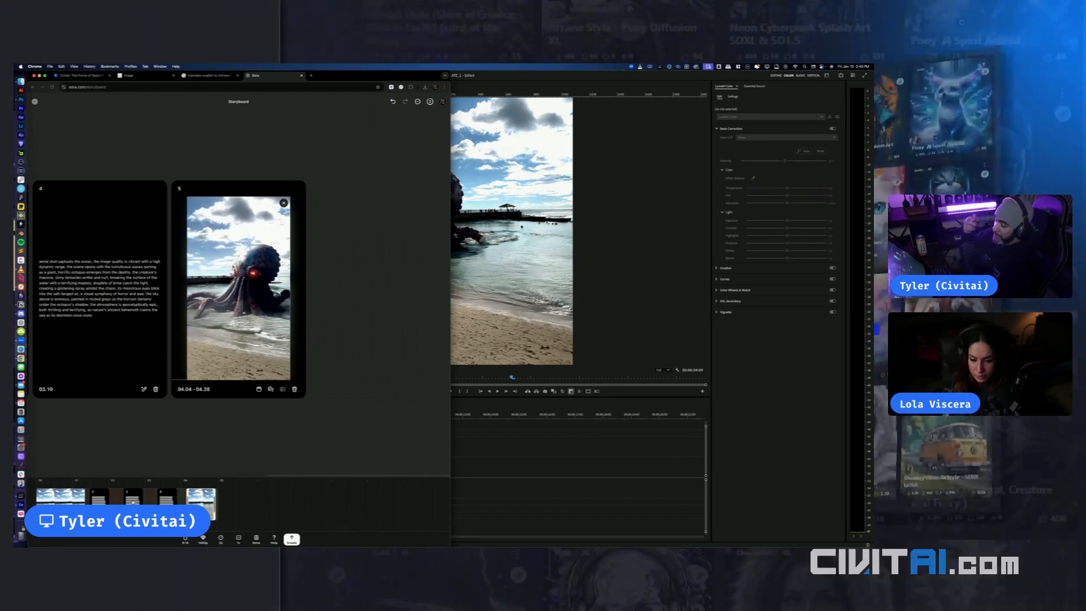
# Open the Giant Octopus Encounter generation from the recent activity and download it as a video
pyautogui.click(429, 103)
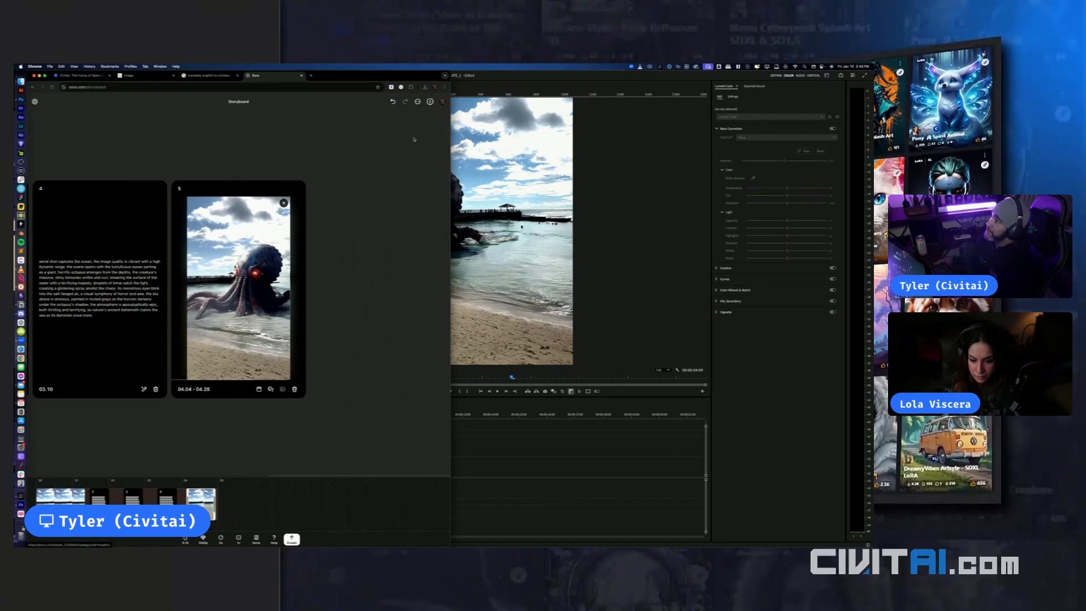
pyautogui.click(403, 137)
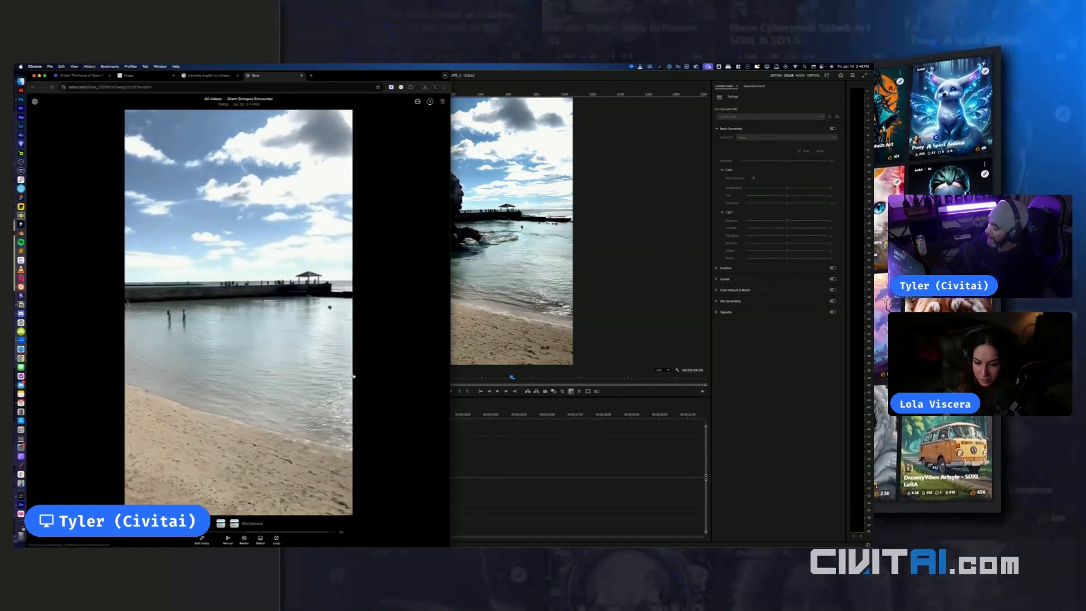
pyautogui.click(416, 102)
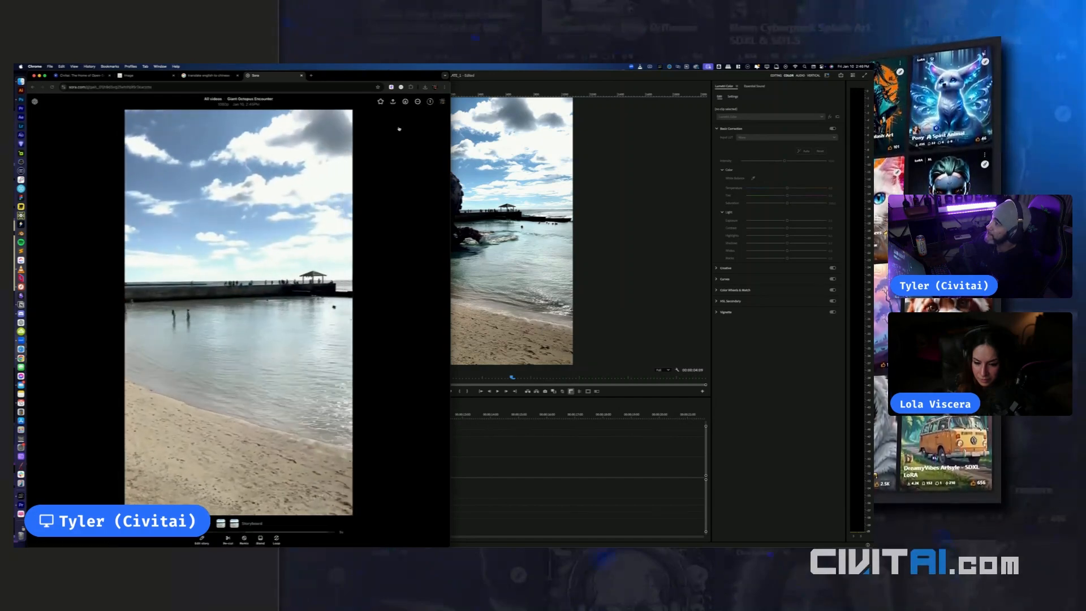
pyautogui.click(405, 102)
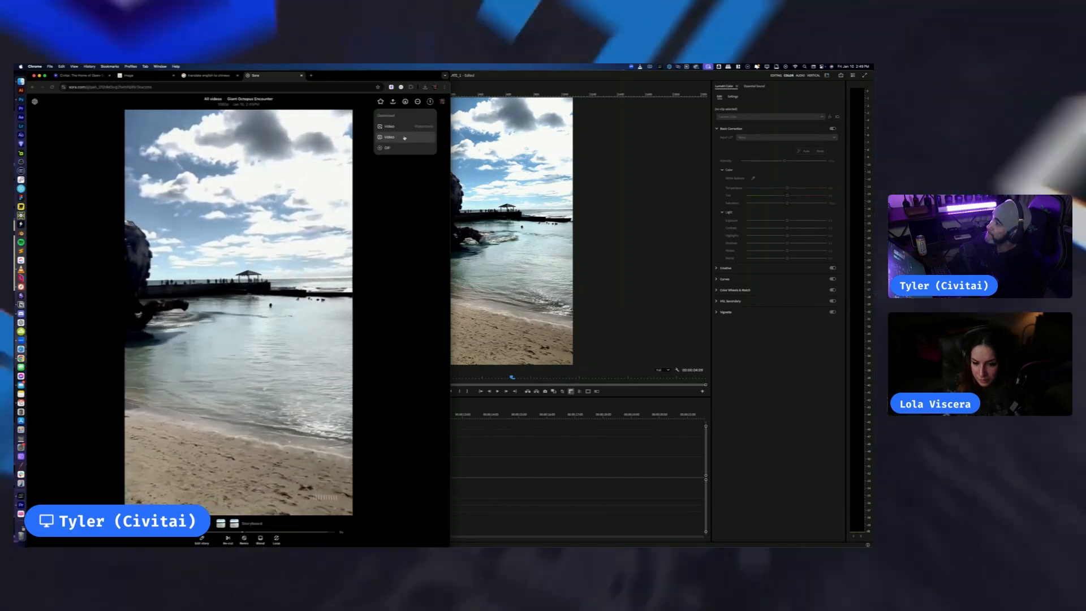
pyautogui.click(404, 137)
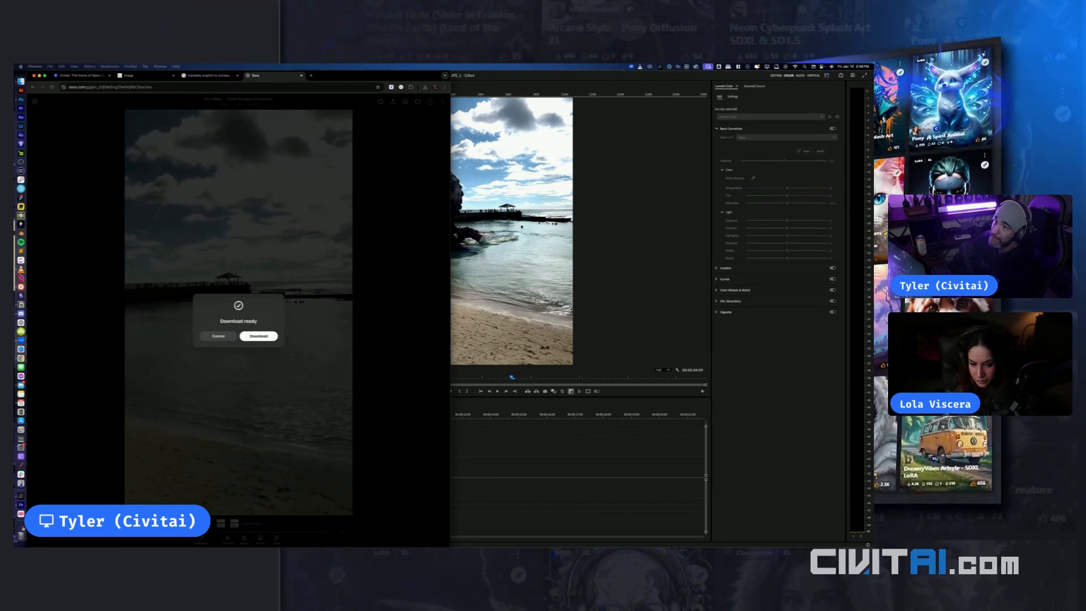
pyautogui.click(259, 336)
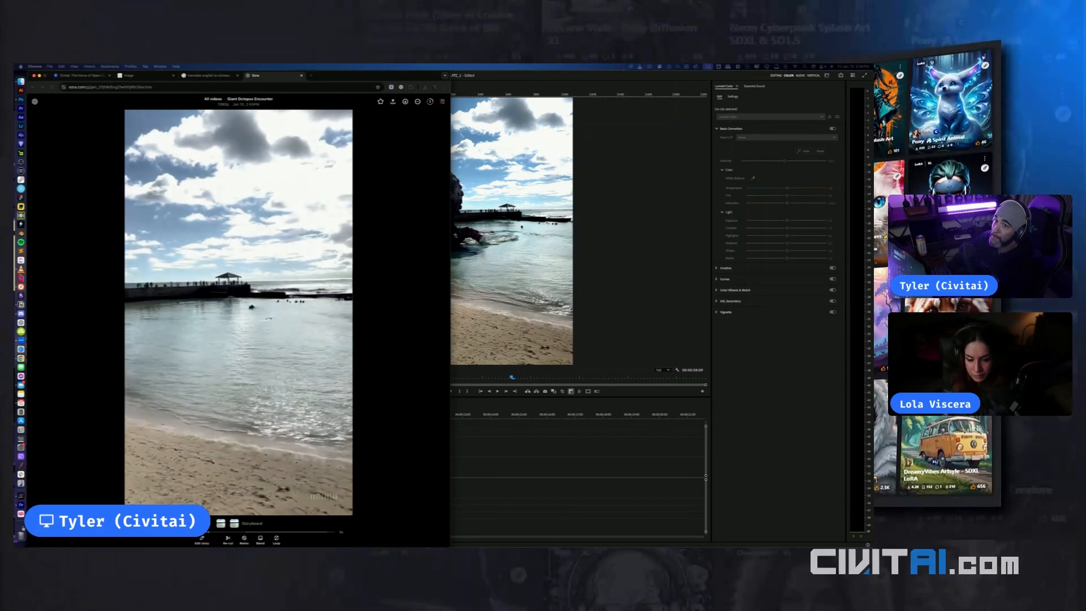
# Switch to Premiere Pro and replace the clip directly below the adjustment layer with the downloaded Sora video, starting at the timeline's beginning
pyautogui.click(424, 88)
pyautogui.click(423, 89)
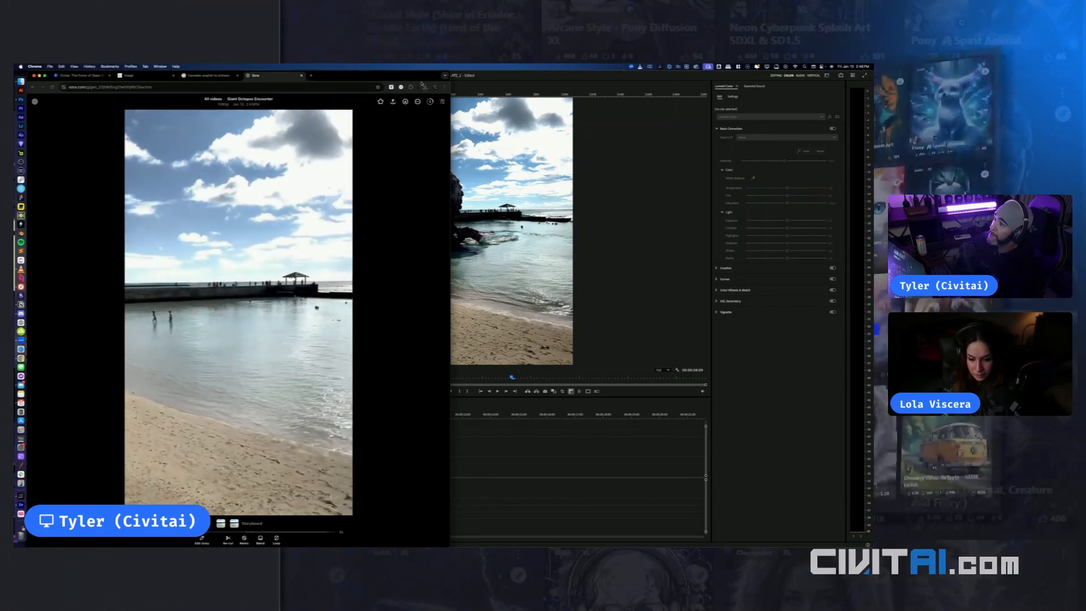
pyautogui.press('super+Tab')
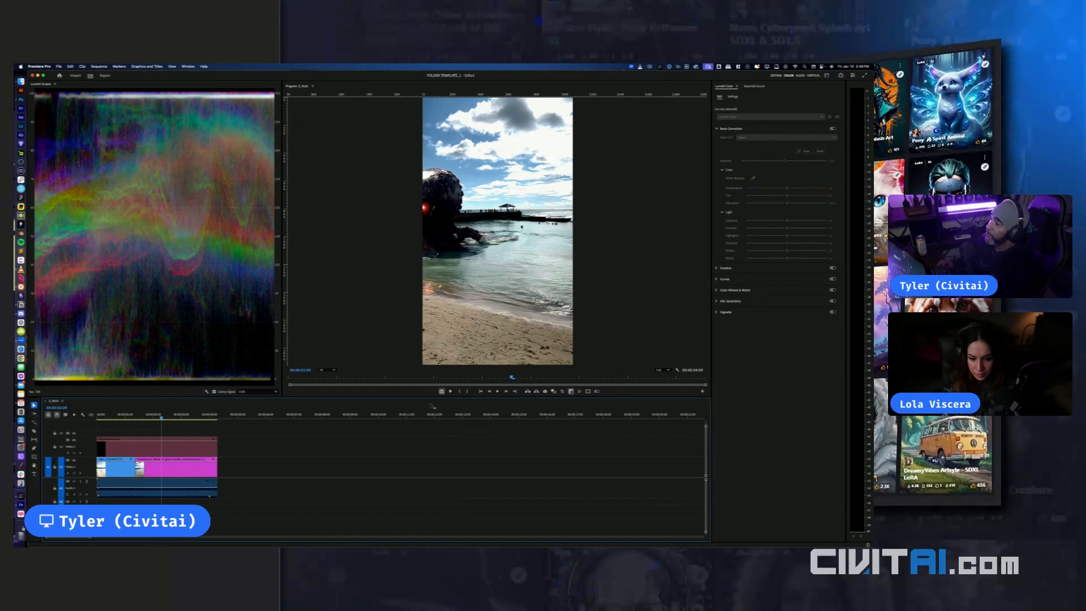
pyautogui.click(177, 451)
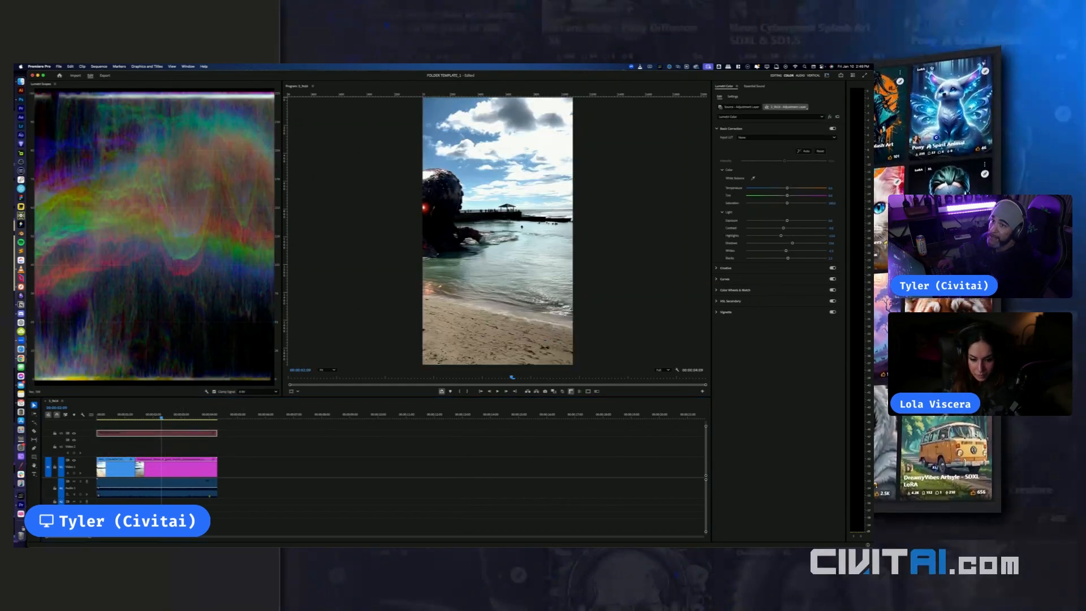
pyautogui.moveTo(22, 452); pyautogui.dragTo(78, 451)
# Extend the adjustment layer to the new clip's end and play back the edit from near the start
pyautogui.moveTo(218, 433); pyautogui.dragTo(237, 434)
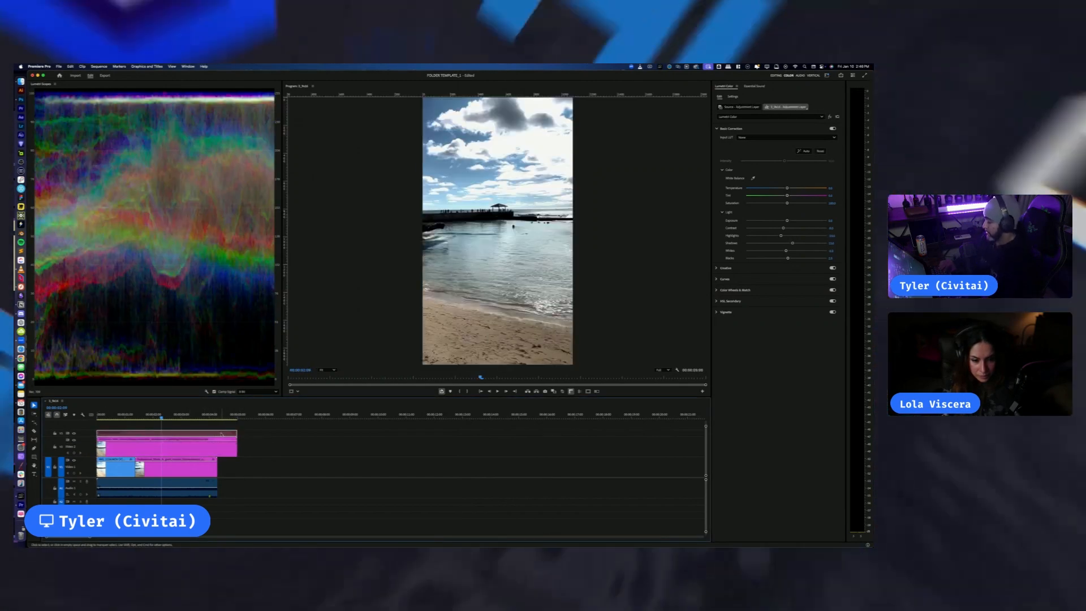
pyautogui.click(106, 418)
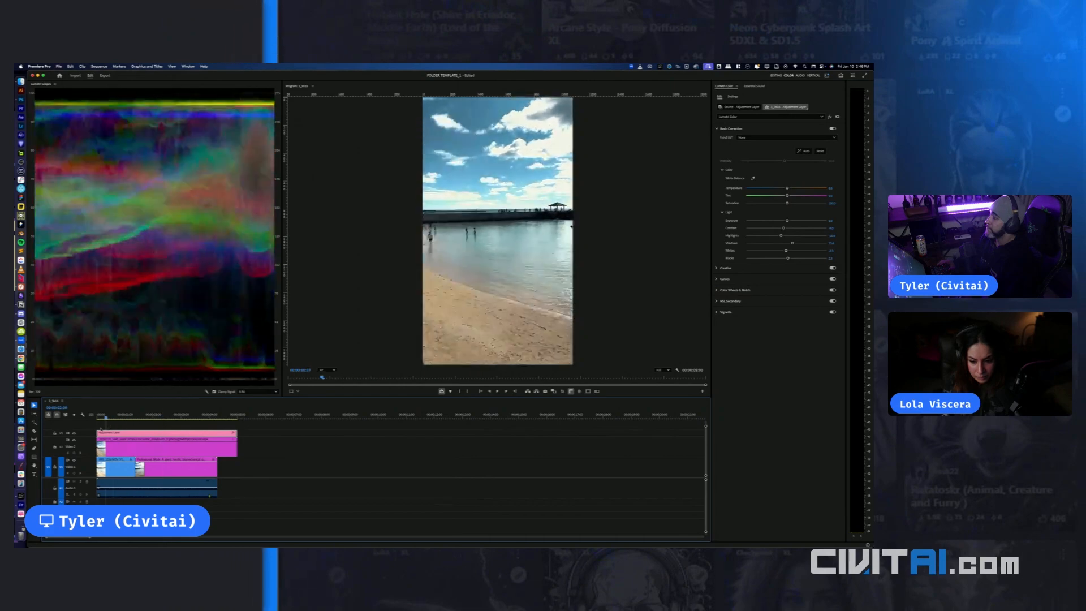
pyautogui.press('space')
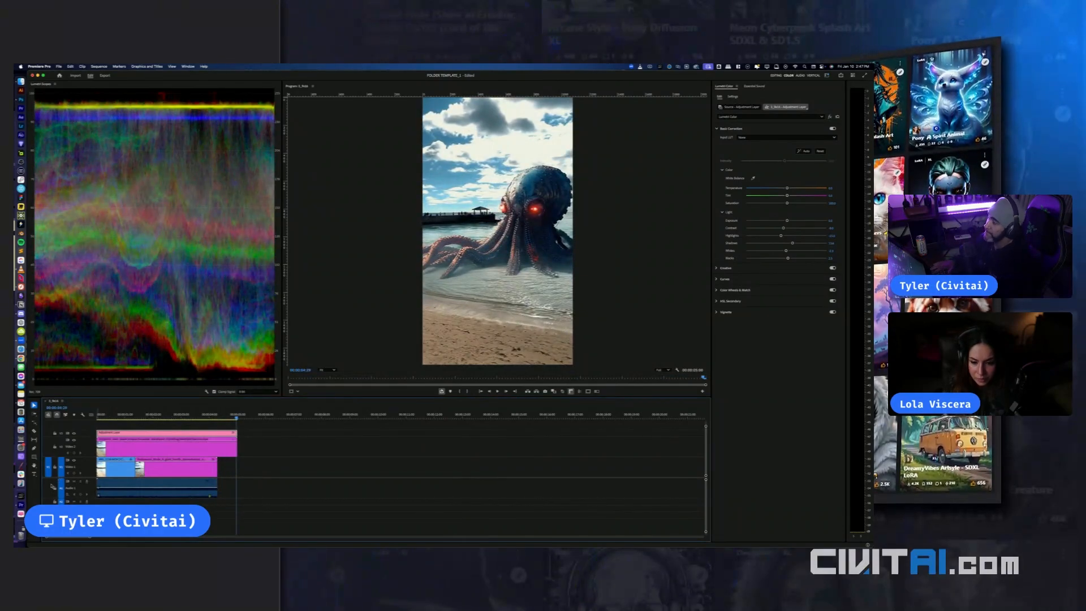
# Switch to Sora and open the Epic Octopus Emergence generation from the recent activity
pyautogui.hotkey('ctrl', 'Up')
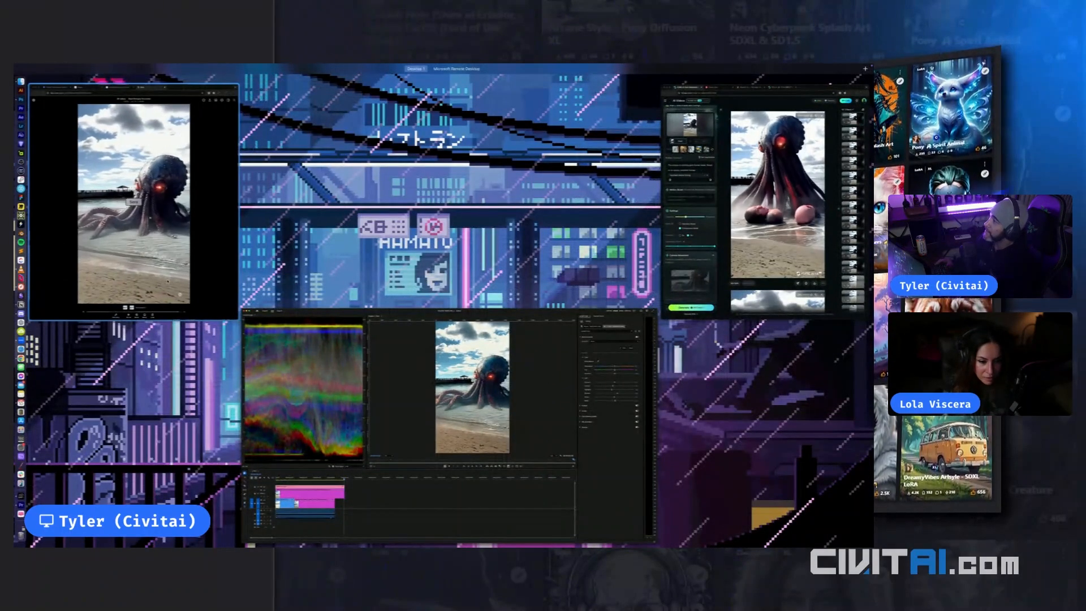
pyautogui.click(168, 282)
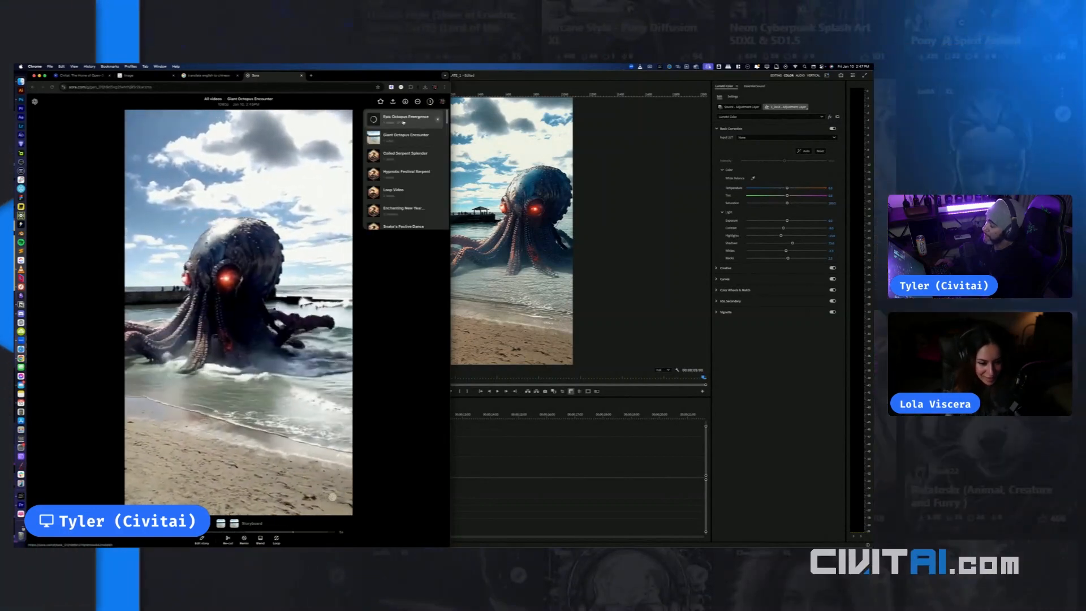
pyautogui.click(403, 119)
# Switch to Kling AI and examine the generated videos of the octopus vomiting giant human heads and beach balls
pyautogui.hotkey('ctrl', 'Up')
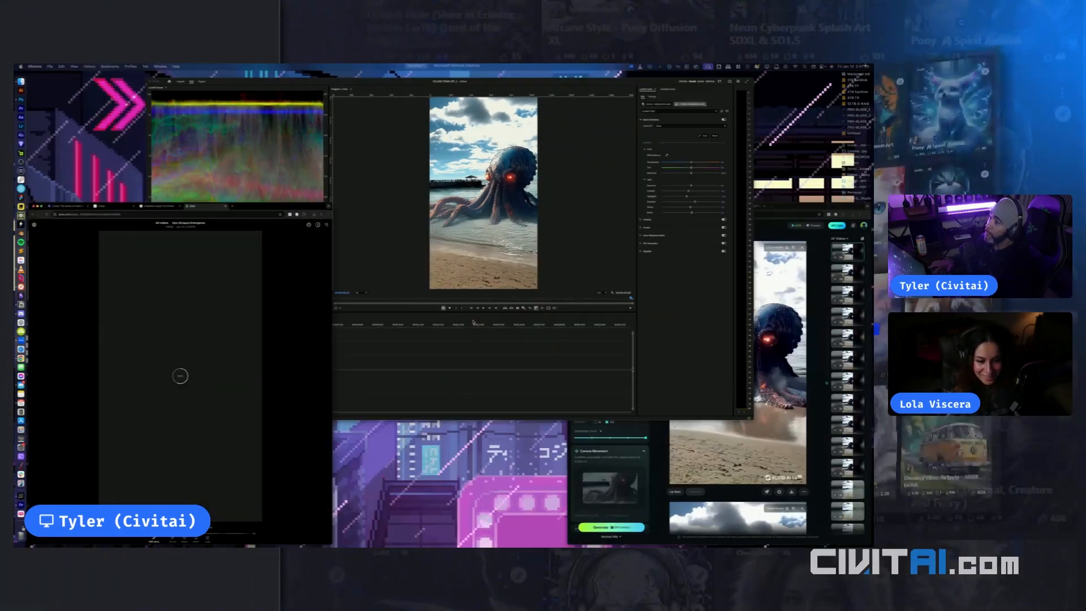
pyautogui.click(796, 387)
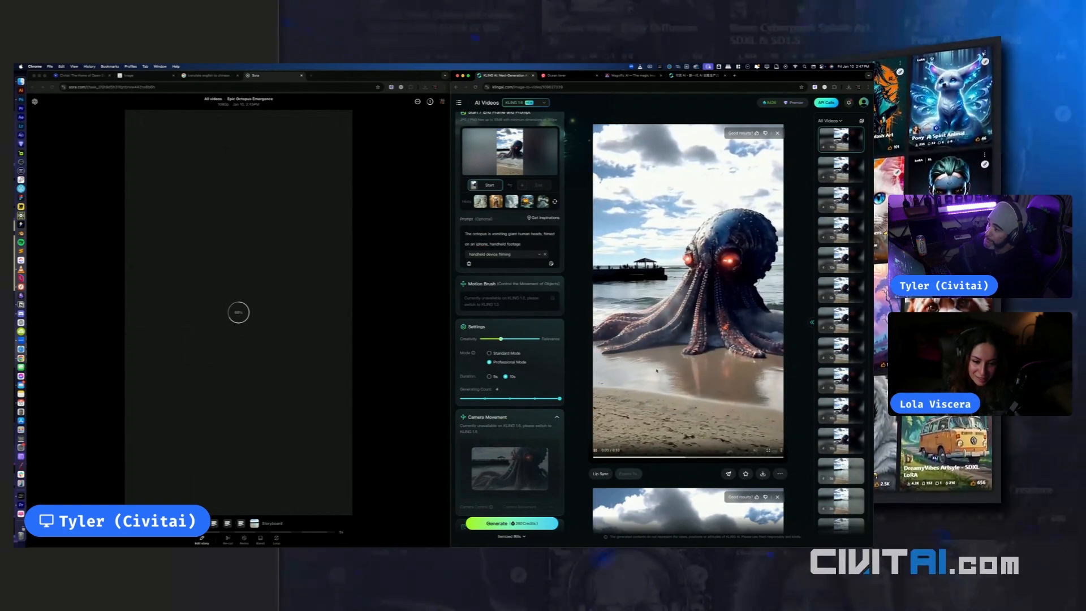
pyautogui.scroll(-3, 688, 328)
pyautogui.scroll(3, 688, 328)
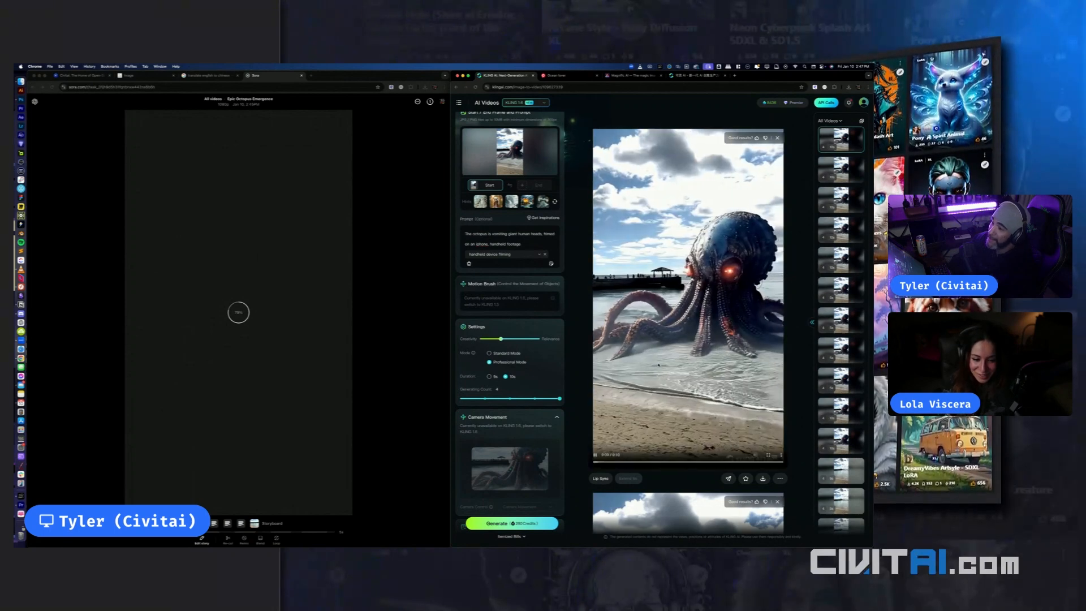
pyautogui.scroll(3, 659, 365)
pyautogui.scroll(-3, 659, 365)
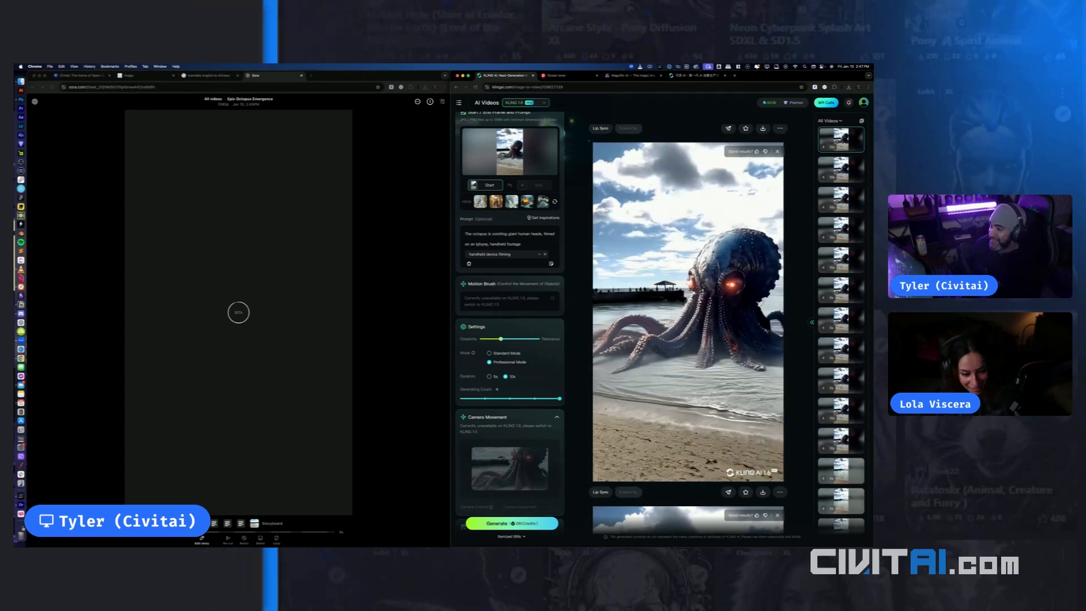
pyautogui.scroll(-3, 688, 328)
pyautogui.scroll(4, 688, 328)
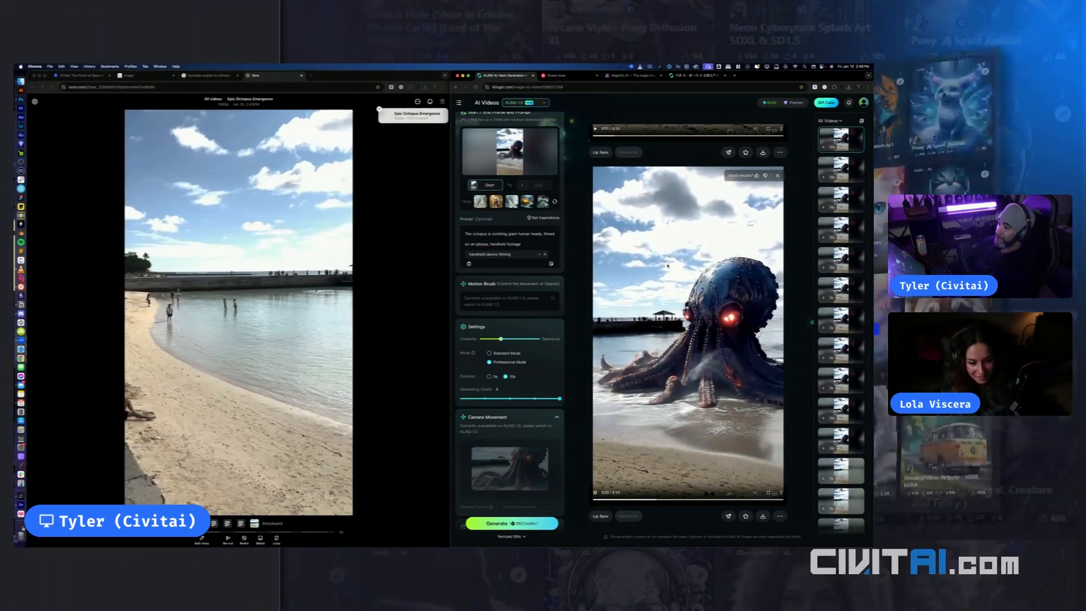
pyautogui.click(841, 169)
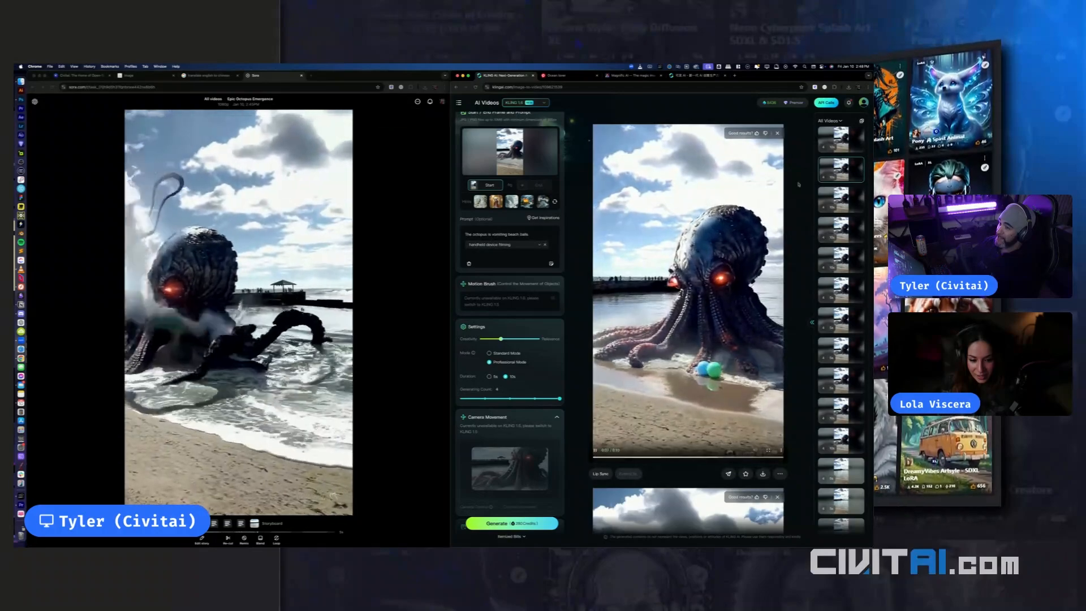
pyautogui.click(841, 139)
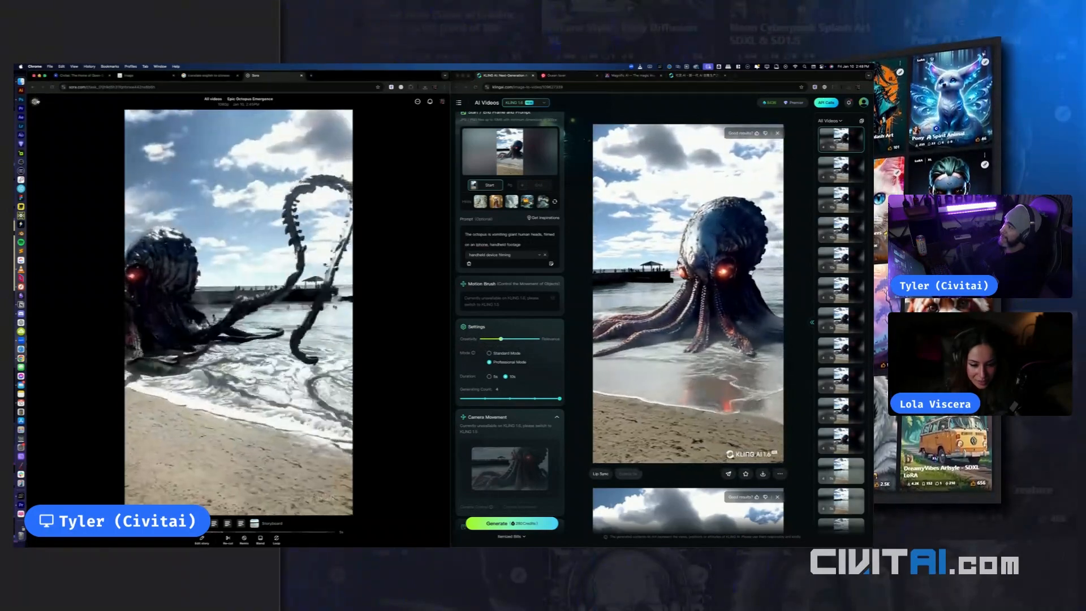
# Return Sora to its video library and compare the Kling AI variations of the octopus vomiting giant human heads
pyautogui.click(35, 101)
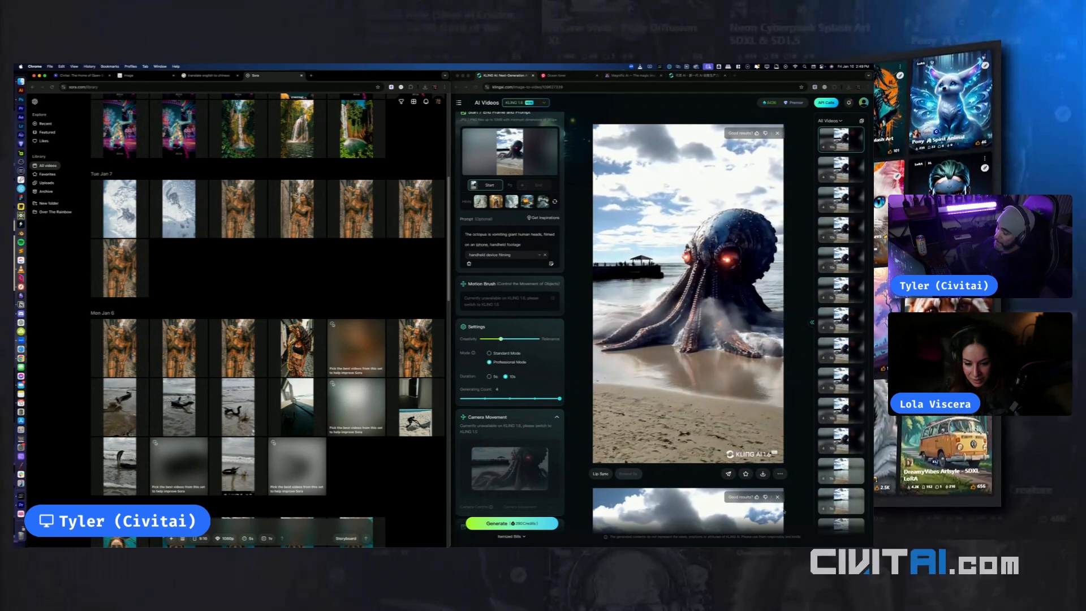
pyautogui.scroll(-2, 688, 328)
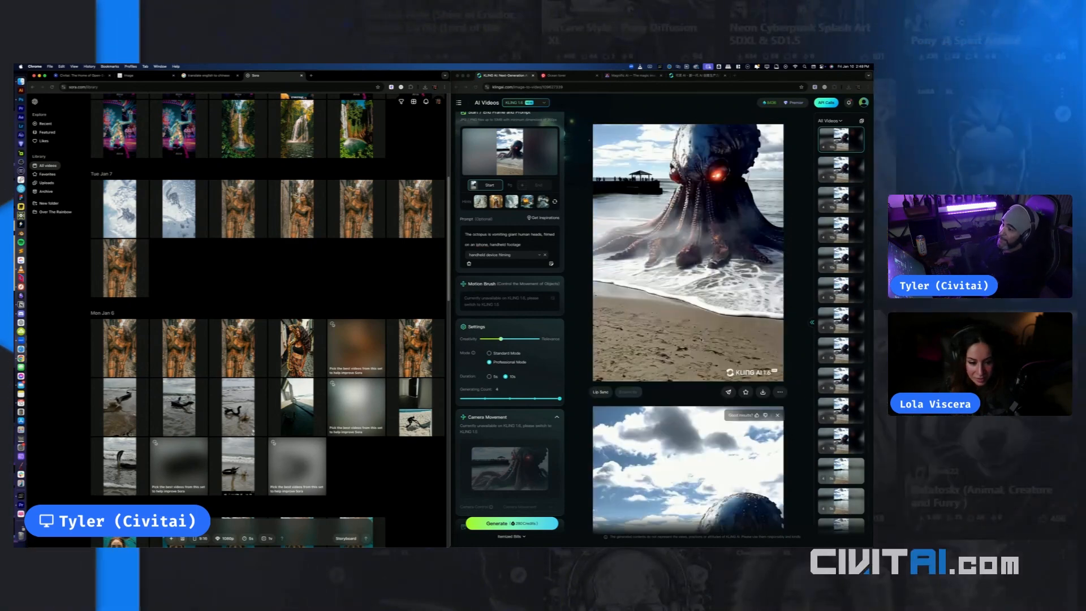
pyautogui.scroll(3, 688, 328)
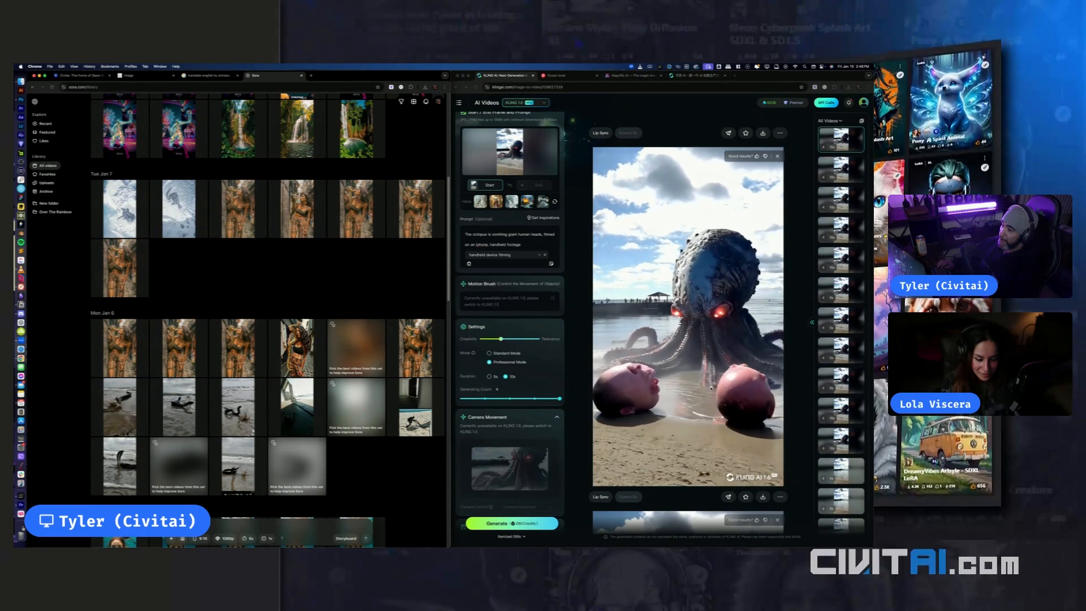
pyautogui.scroll(-1, 687, 328)
pyautogui.scroll(2, 688, 328)
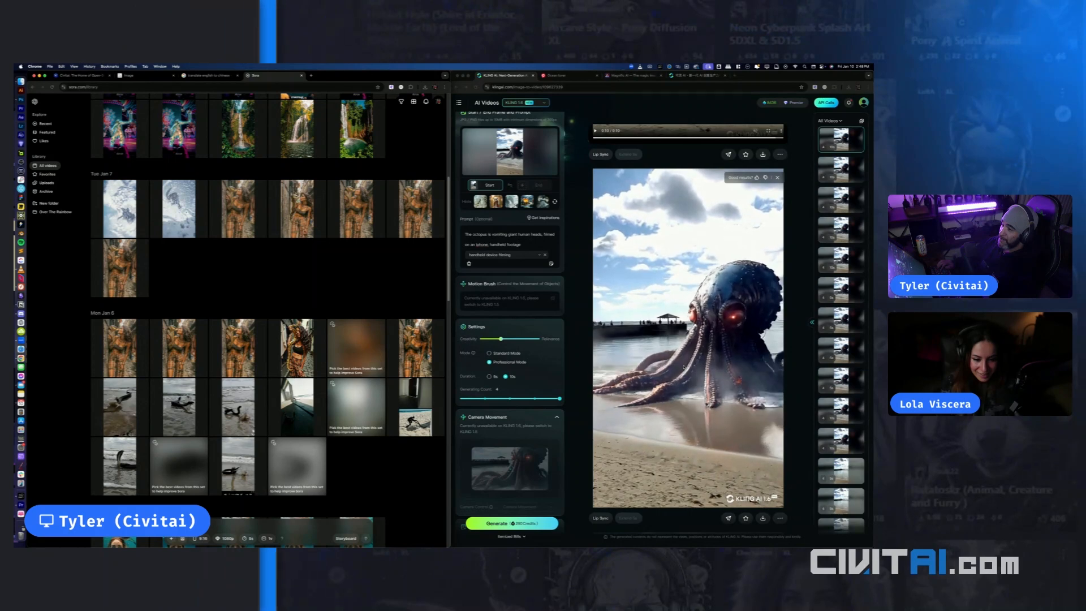
pyautogui.click(758, 436)
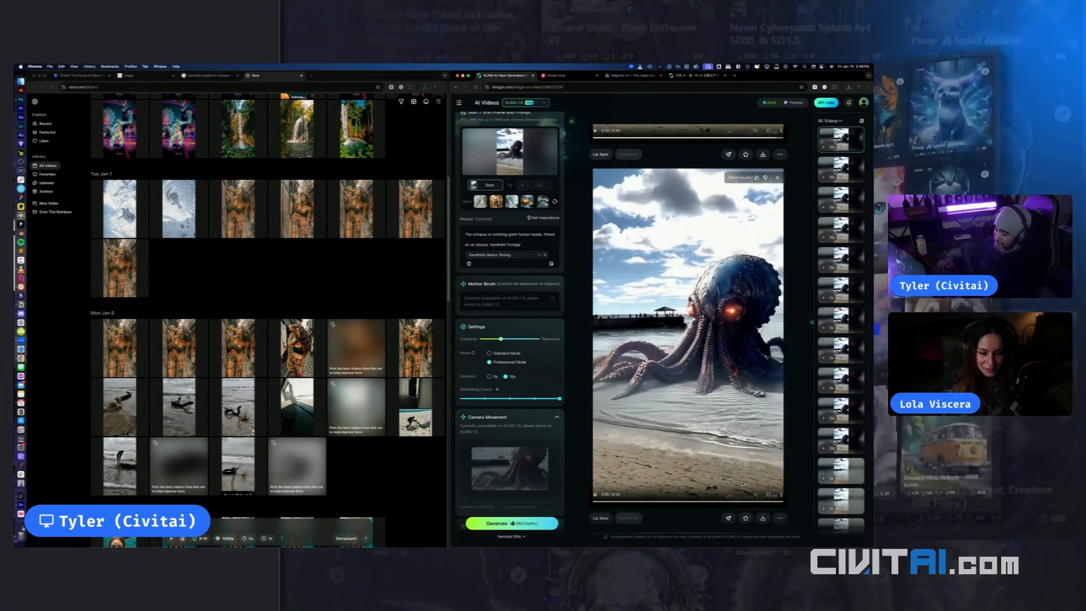
pyautogui.scroll(-3, 688, 339)
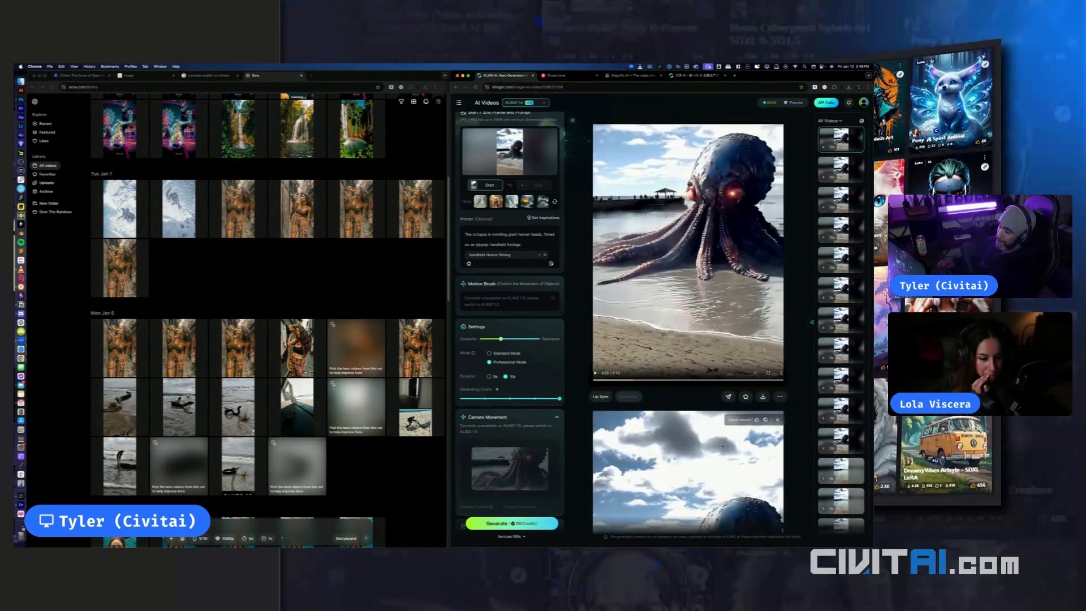
pyautogui.scroll(3, 687, 339)
pyautogui.scroll(-2, 688, 339)
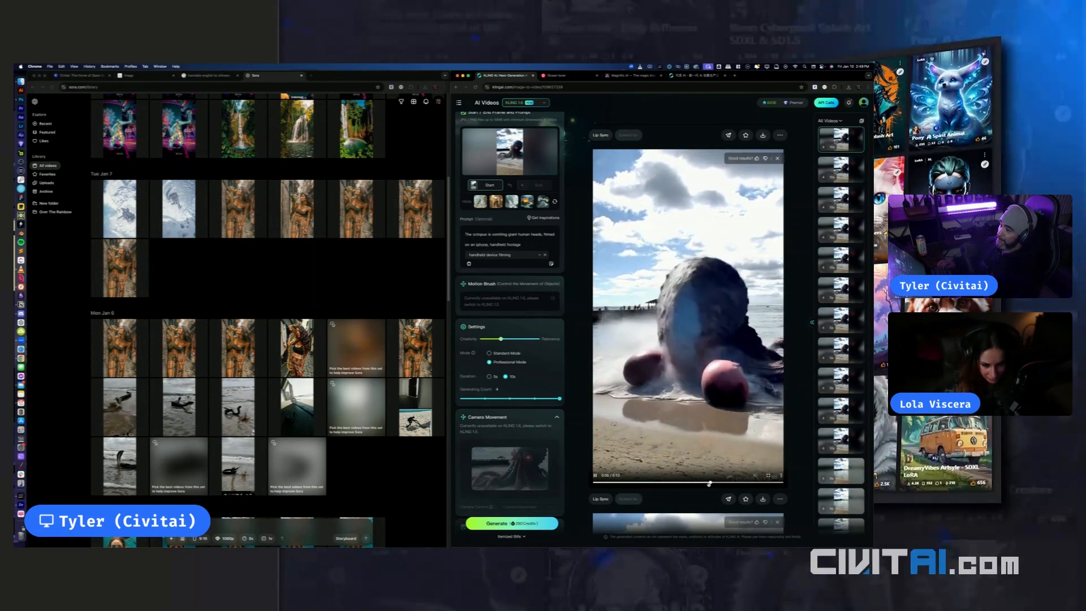
pyautogui.scroll(-3, 688, 339)
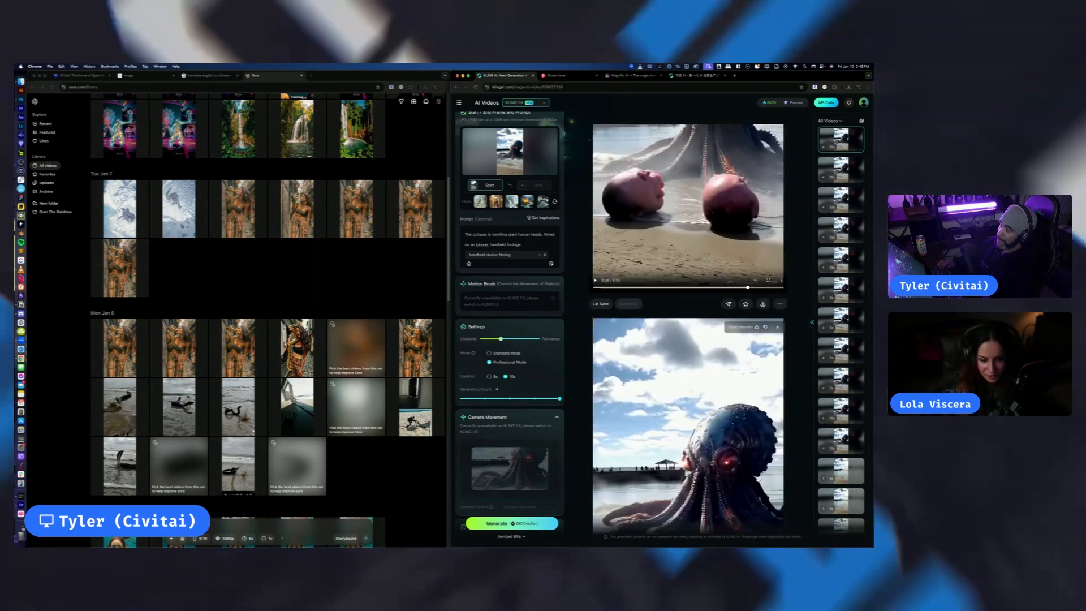
# Examine more of the octopus clips in the Kling AI video list to choose one for the beach edit
pyautogui.scroll(-3, 688, 340)
pyautogui.moveTo(763, 493)
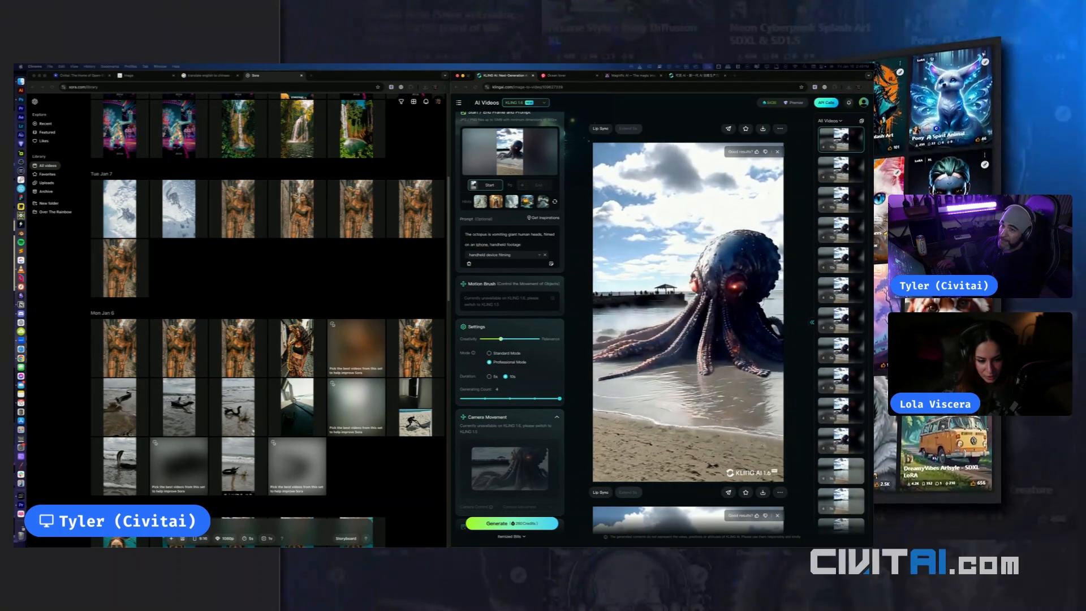
pyautogui.scroll(-3, 762, 225)
pyautogui.scroll(4, 761, 225)
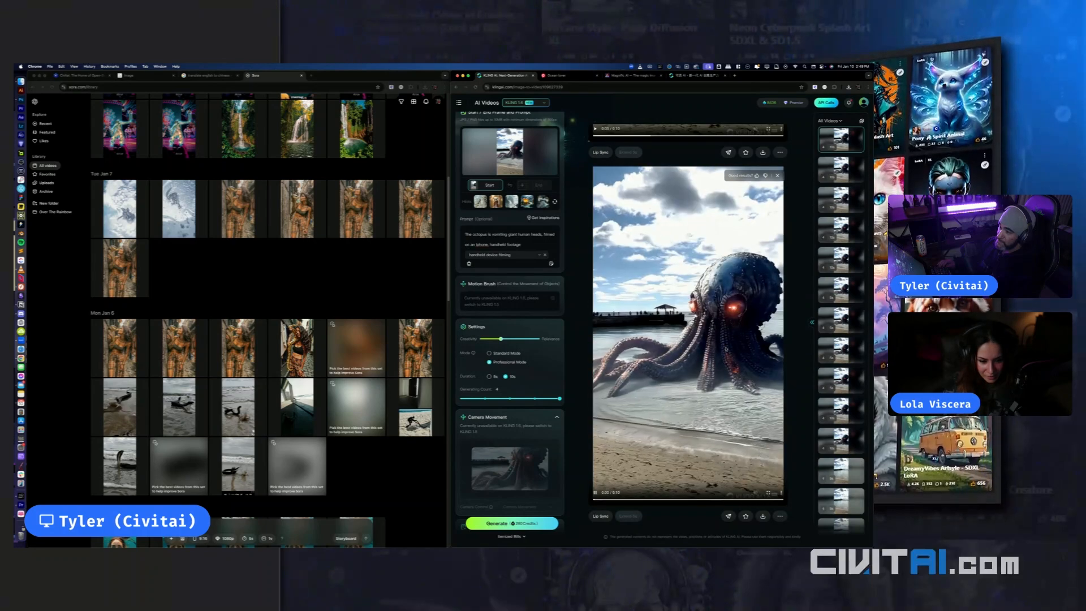
pyautogui.scroll(-2, 726, 348)
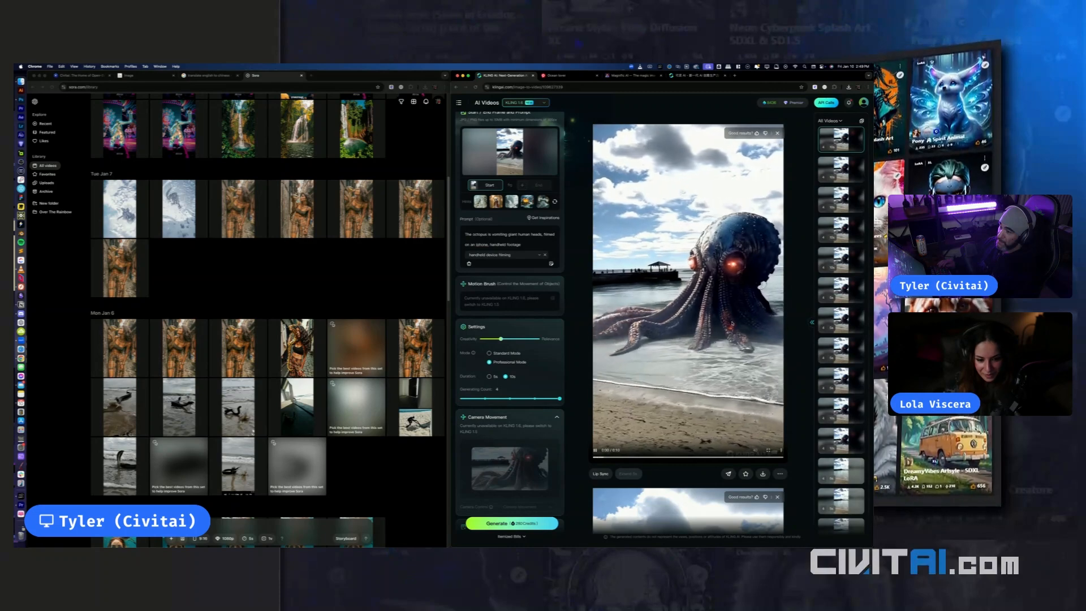
pyautogui.hotkey('ctrl', 'Up')
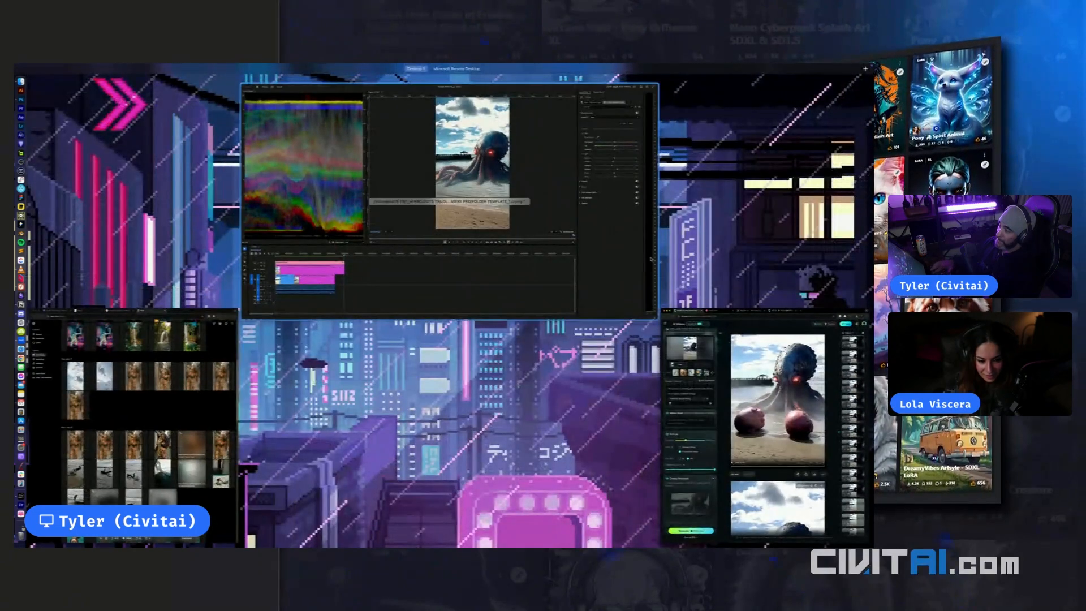
pyautogui.click(518, 384)
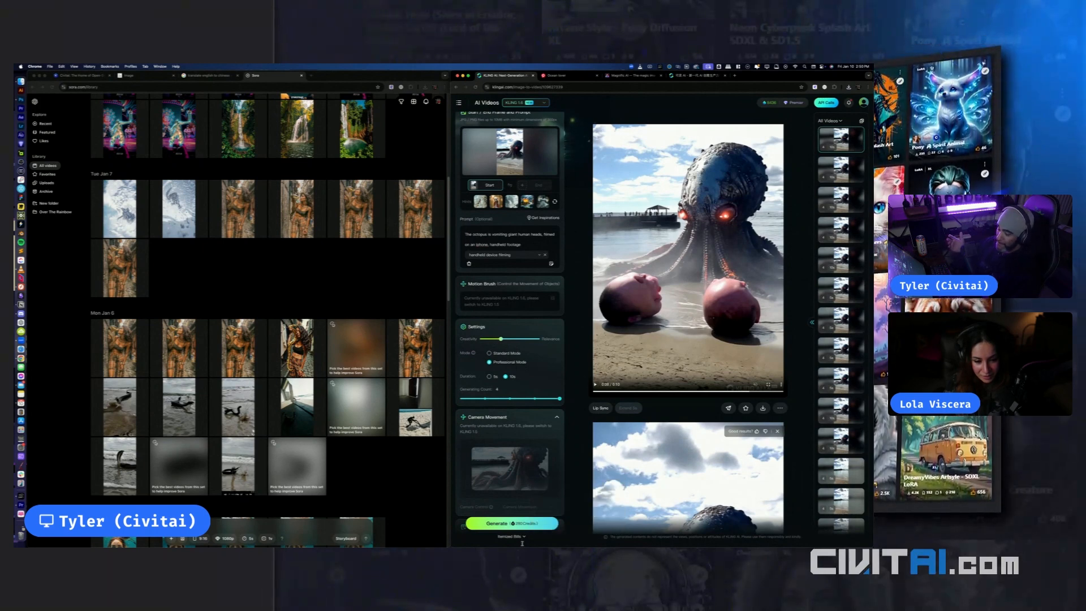
# Switch to Premiere Pro, trim the upper clip's end to match the clips below, and place a Kling AI octopus clip directly after it
pyautogui.hotkey('ctrl', 'Up')
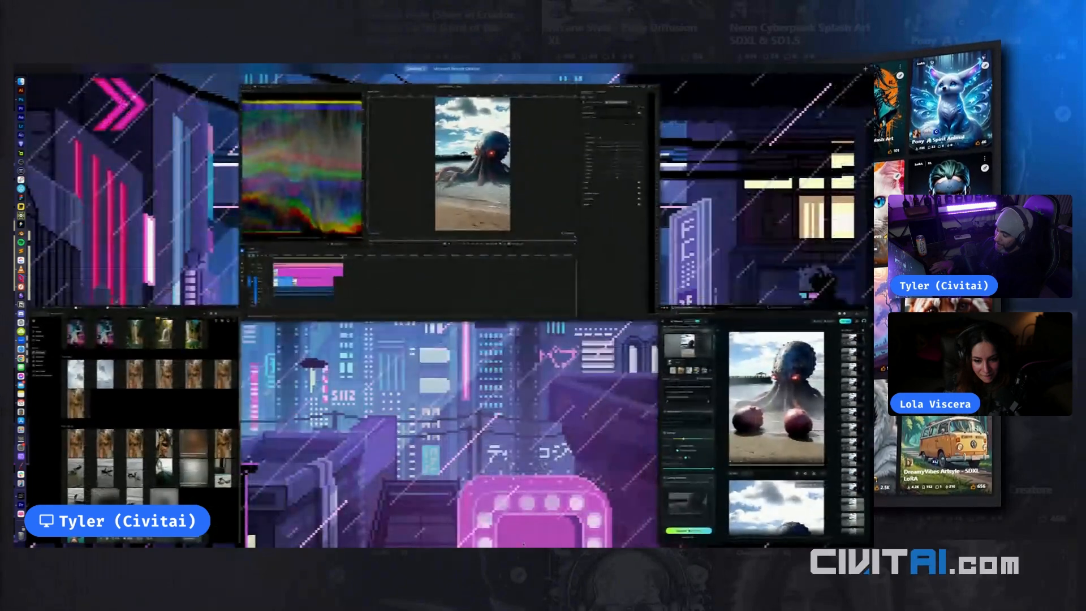
pyautogui.click(462, 343)
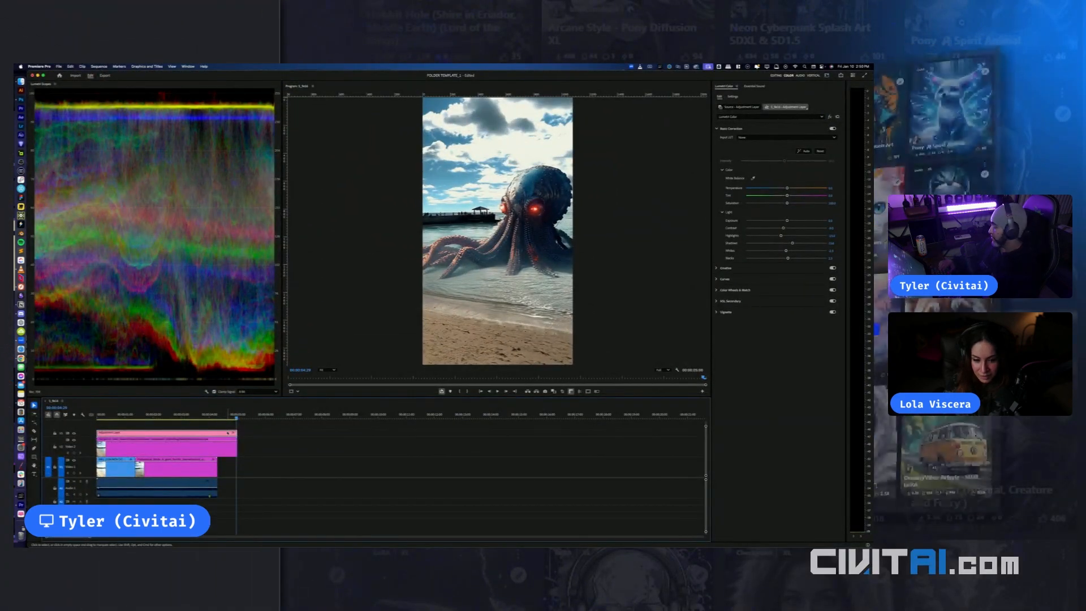
pyautogui.moveTo(236, 447); pyautogui.dragTo(217, 446)
pyautogui.click(206, 447)
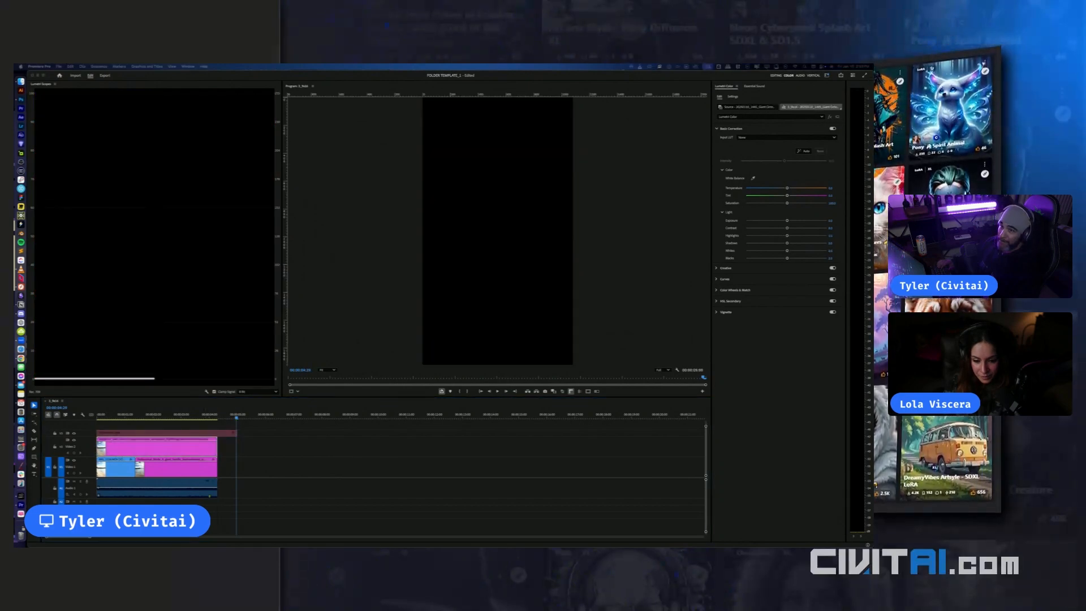
pyautogui.moveTo(839, 312); pyautogui.dragTo(278, 424)
# Speed up the added octopus clip by rate-stretching its end to a much shorter duration
pyautogui.click(482, 443)
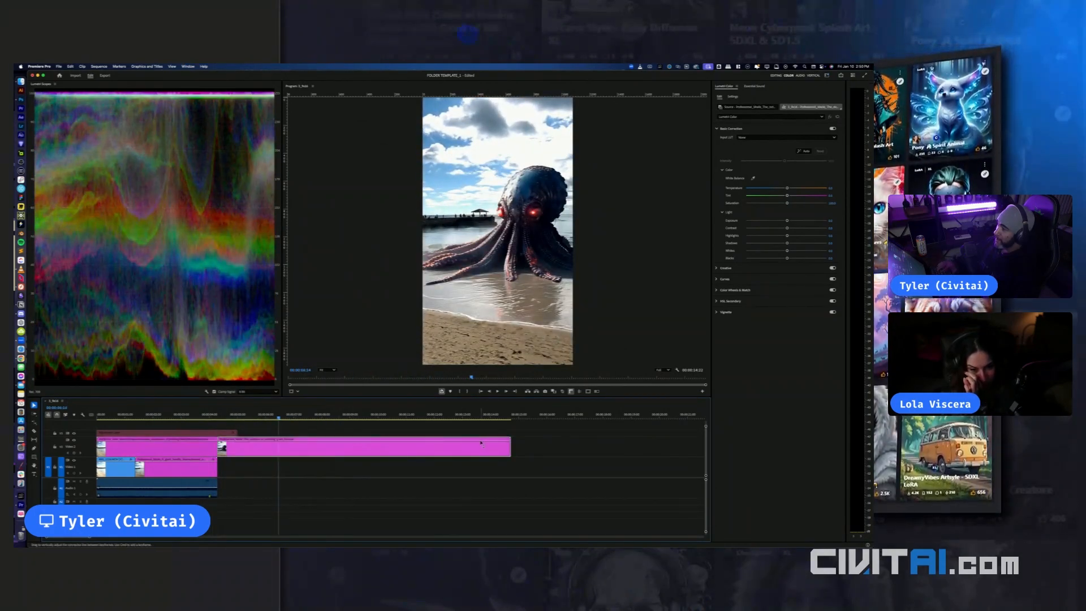
pyautogui.moveTo(511, 449); pyautogui.dragTo(453, 451)
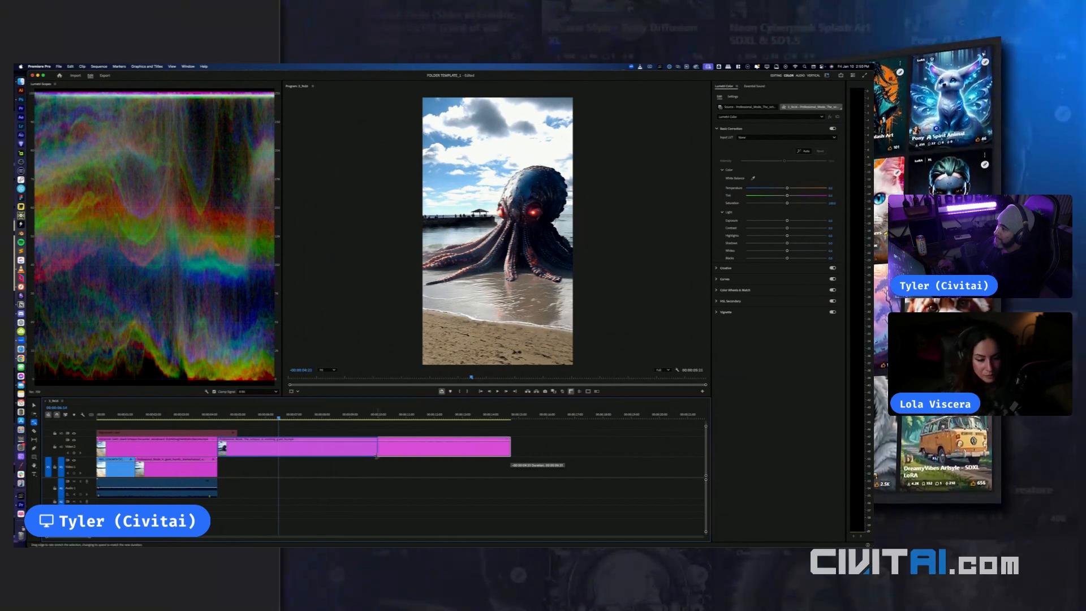
pyautogui.moveTo(376, 454)
pyautogui.mouseDown()
pyautogui.moveTo(399, 452)
pyautogui.moveTo(377, 455)
pyautogui.mouseUp()
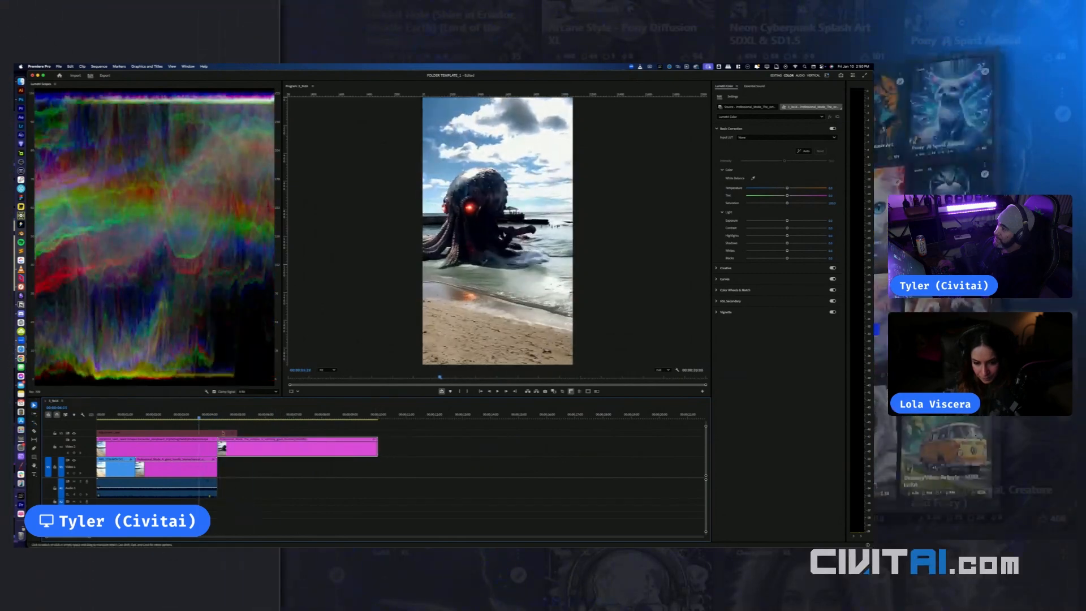
# Extend the preceding clip back to the adjustment layer's end and butt the sped-up octopus clip against it
pyautogui.moveTo(255, 446); pyautogui.dragTo(333, 446)
pyautogui.moveTo(220, 448); pyautogui.dragTo(237, 447)
pyautogui.moveTo(310, 450); pyautogui.dragTo(251, 447)
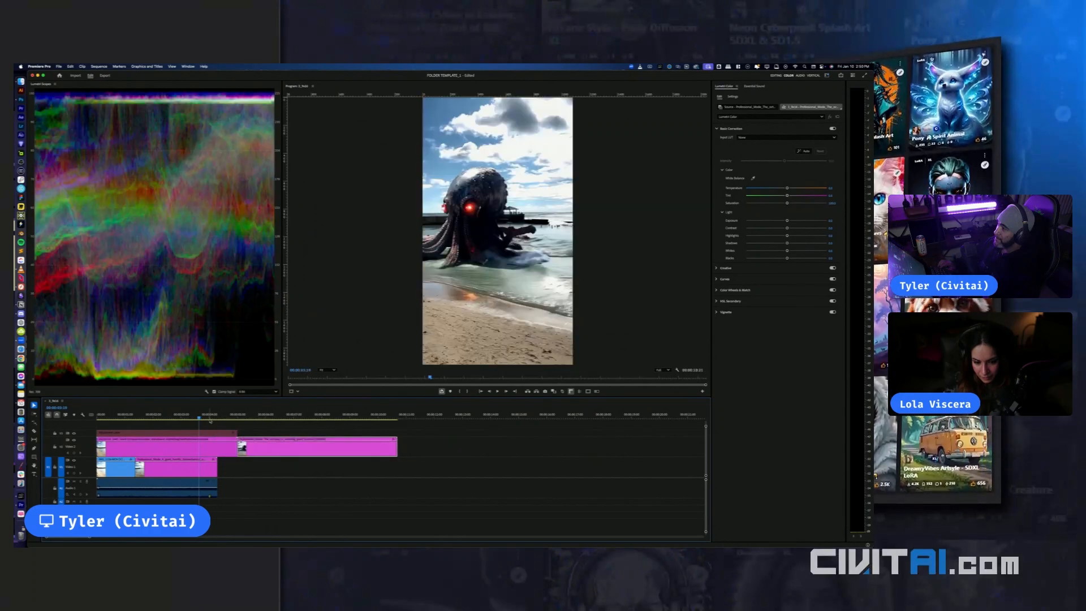
# Play back the octopus section and mark an in point at 00:00:04:09 and an out point at 00:00:09:12
pyautogui.press('space')
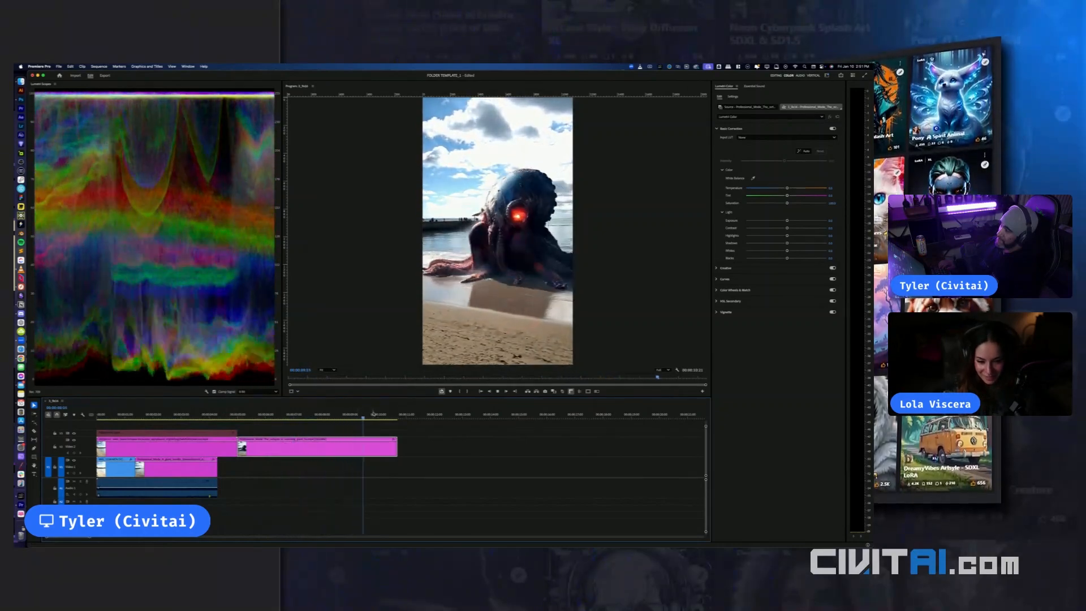
pyautogui.moveTo(394, 419); pyautogui.dragTo(358, 422)
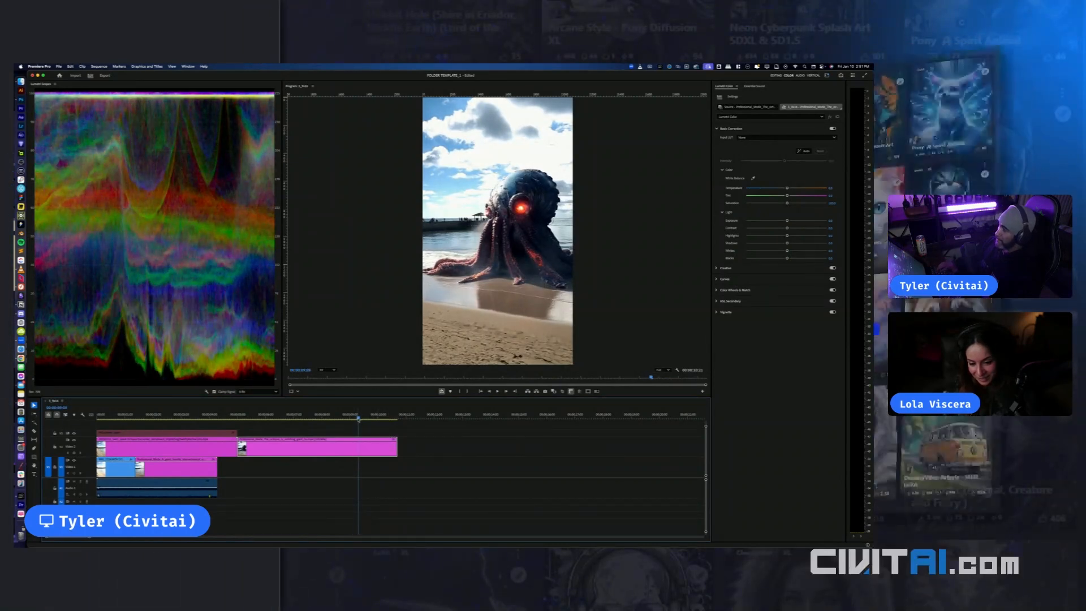
pyautogui.moveTo(358, 419); pyautogui.dragTo(221, 440)
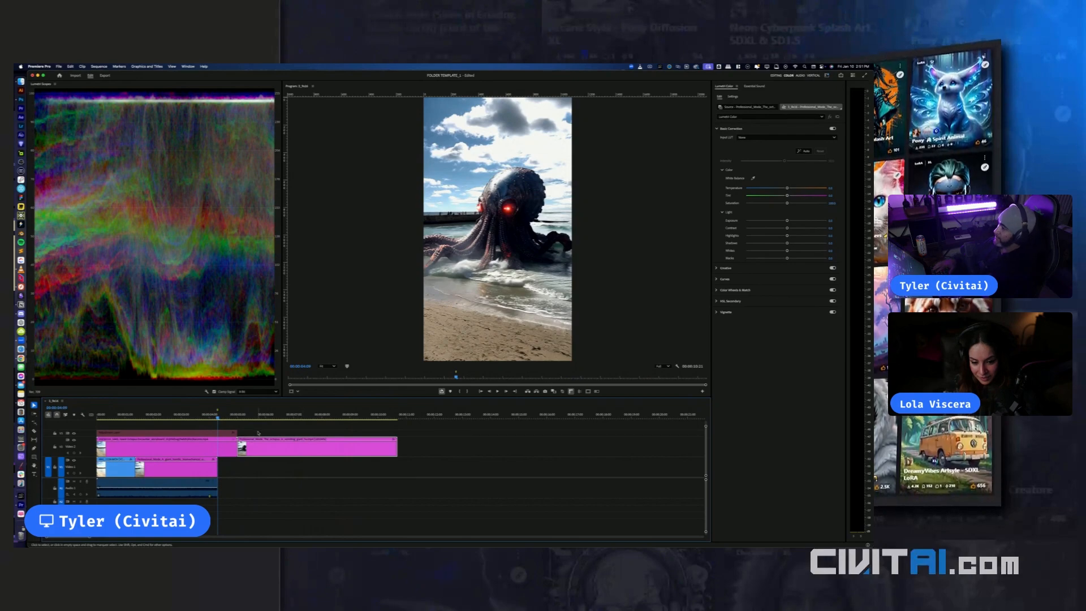
pyautogui.press('i')
pyautogui.moveTo(218, 428); pyautogui.dragTo(328, 430)
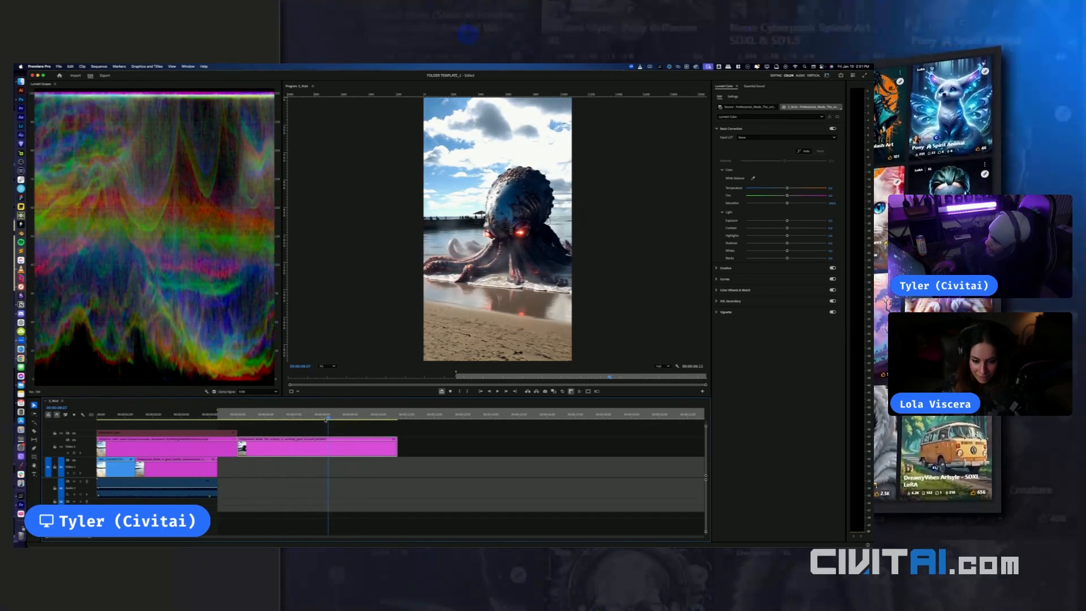
pyautogui.moveTo(328, 418); pyautogui.dragTo(362, 420)
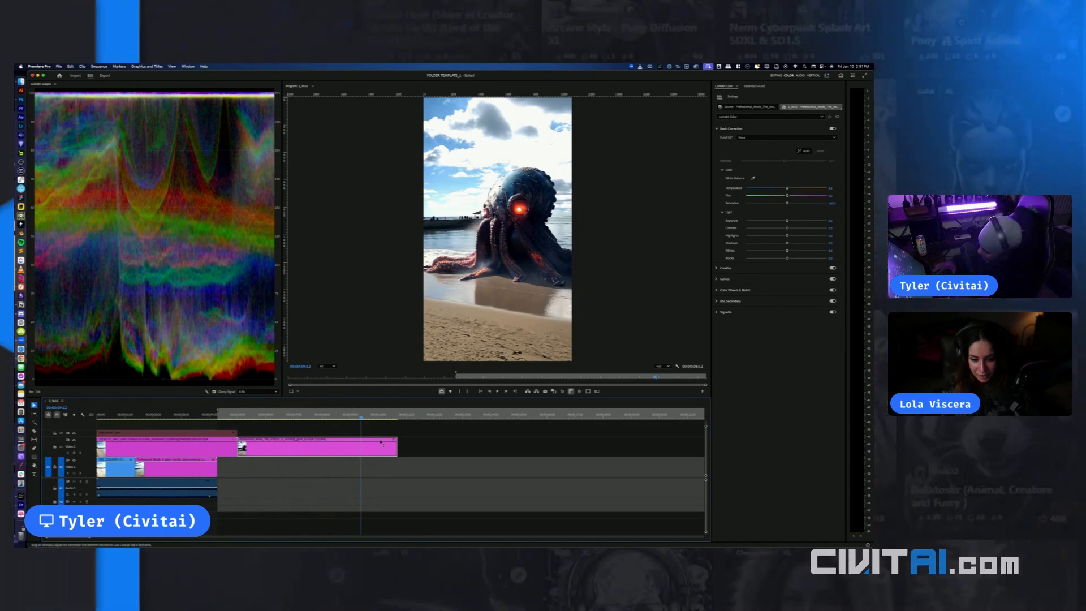
pyautogui.press('o')
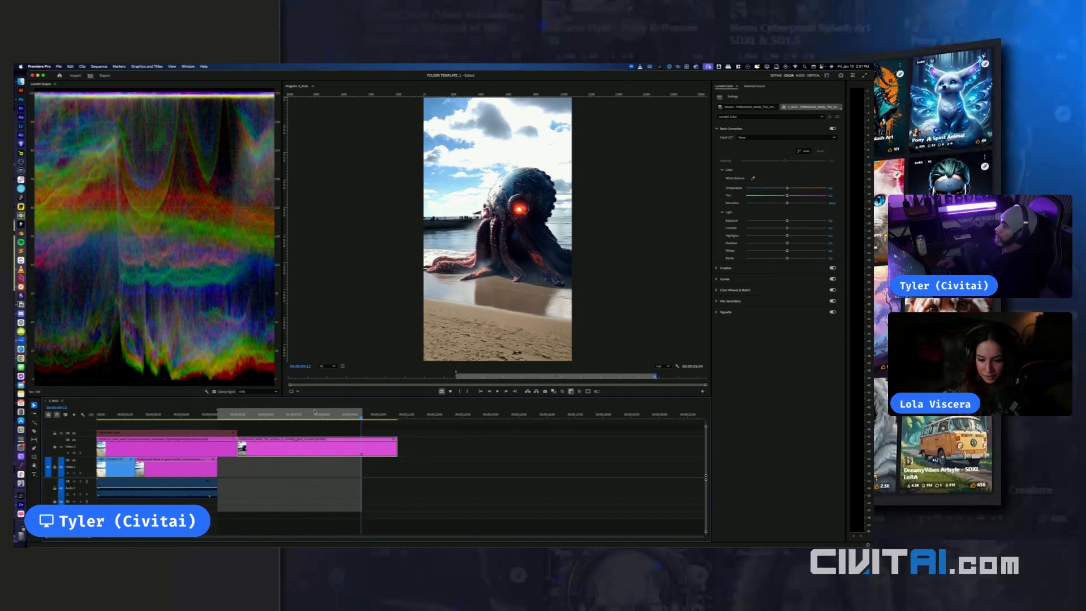
# Open the sequence's export settings and limit the range to Source In/Out
pyautogui.press('super+m')
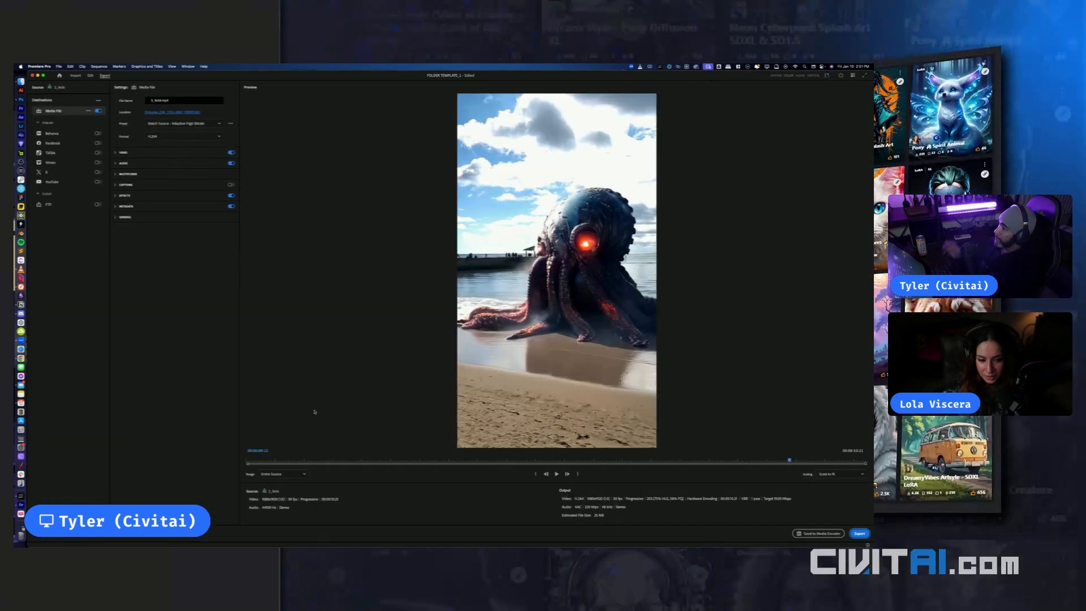
pyautogui.click(294, 474)
pyautogui.click(304, 491)
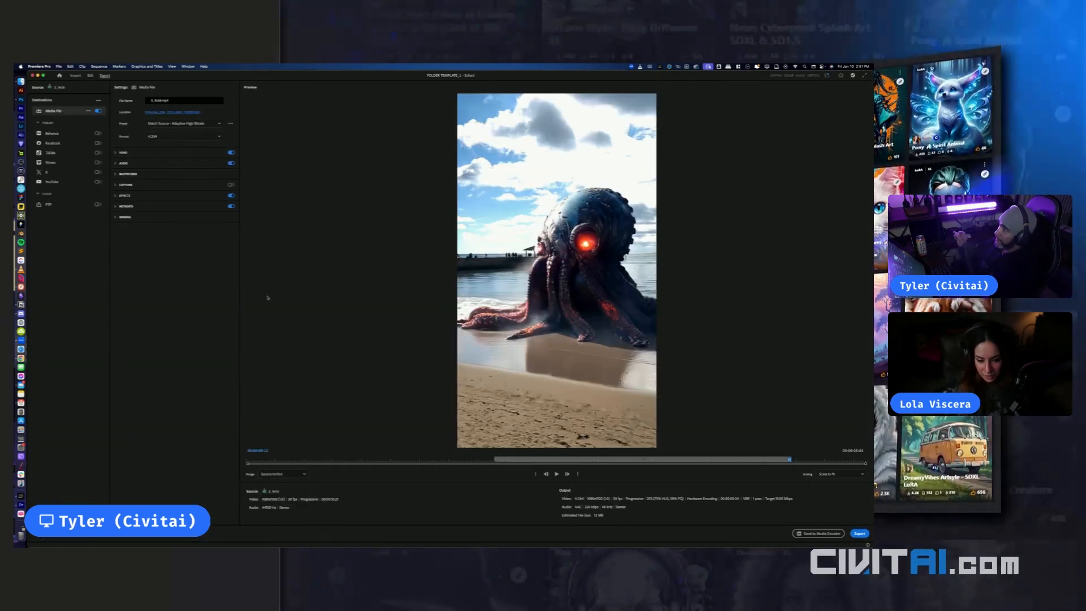
# Name the output file 2_SORA and export the marked section
pyautogui.click(186, 113)
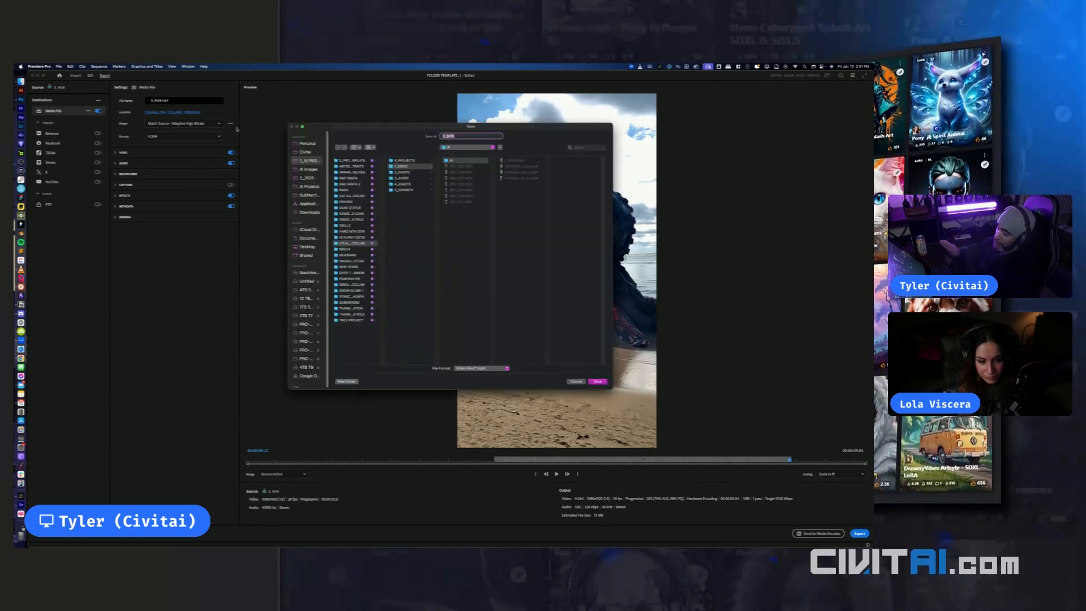
pyautogui.write('2_')
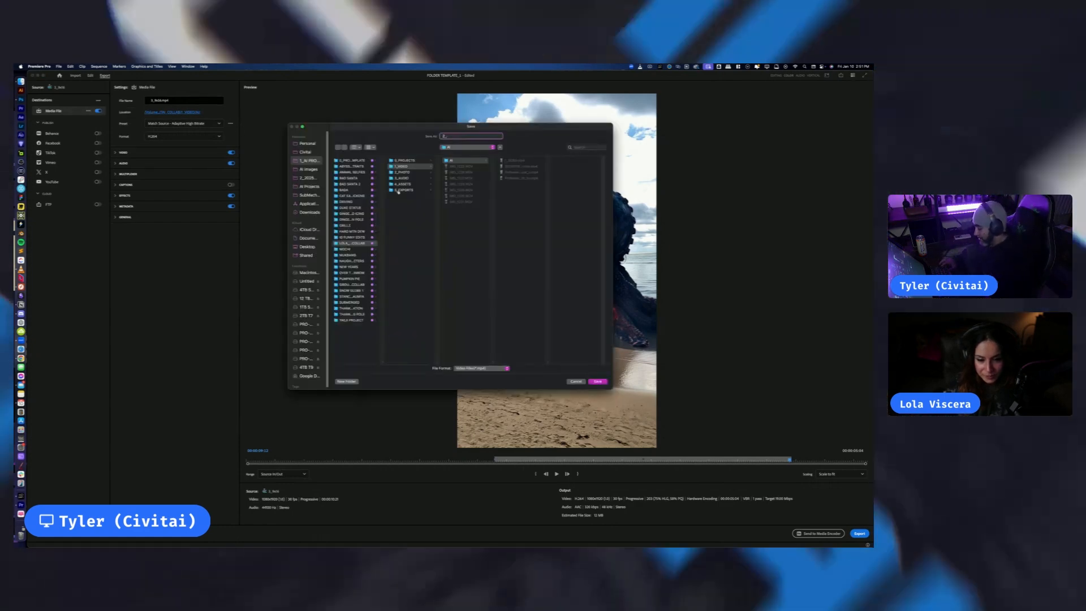
pyautogui.write('SORA')
pyautogui.press('Return')
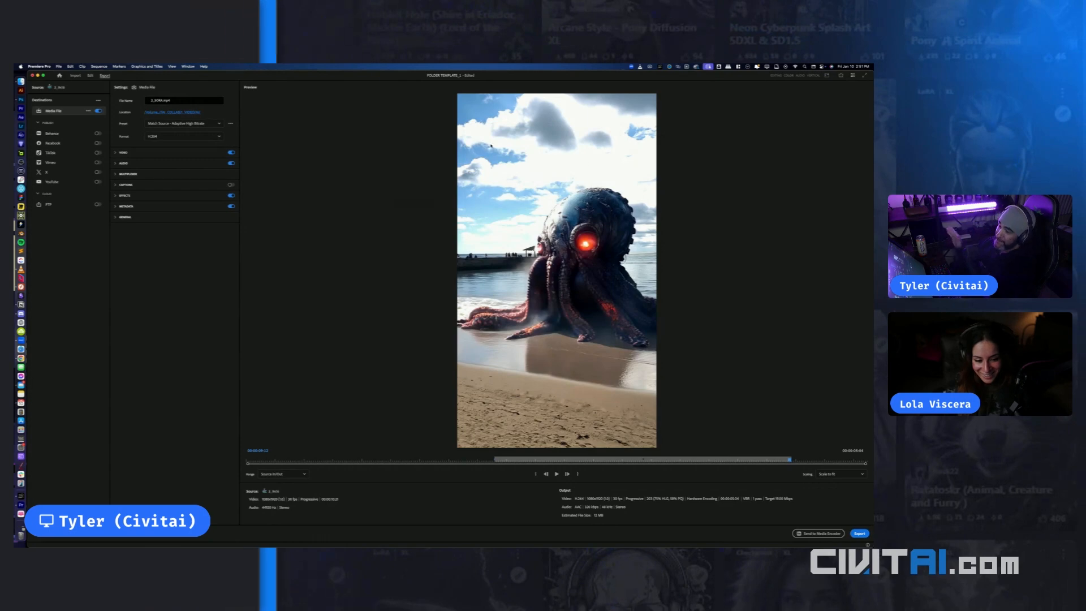
pyautogui.click(865, 534)
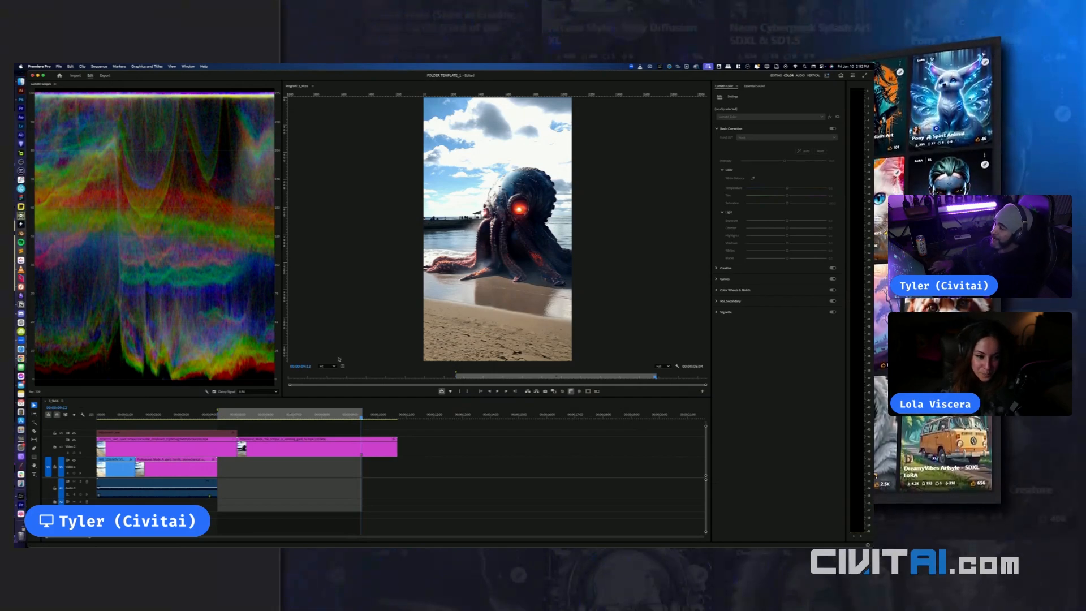
# Switch to Sora, start a new storyboard and upload 2_SORA.mp4 into its first card
pyautogui.hotkey('ctrl', 'Up')
pyautogui.click(128, 194)
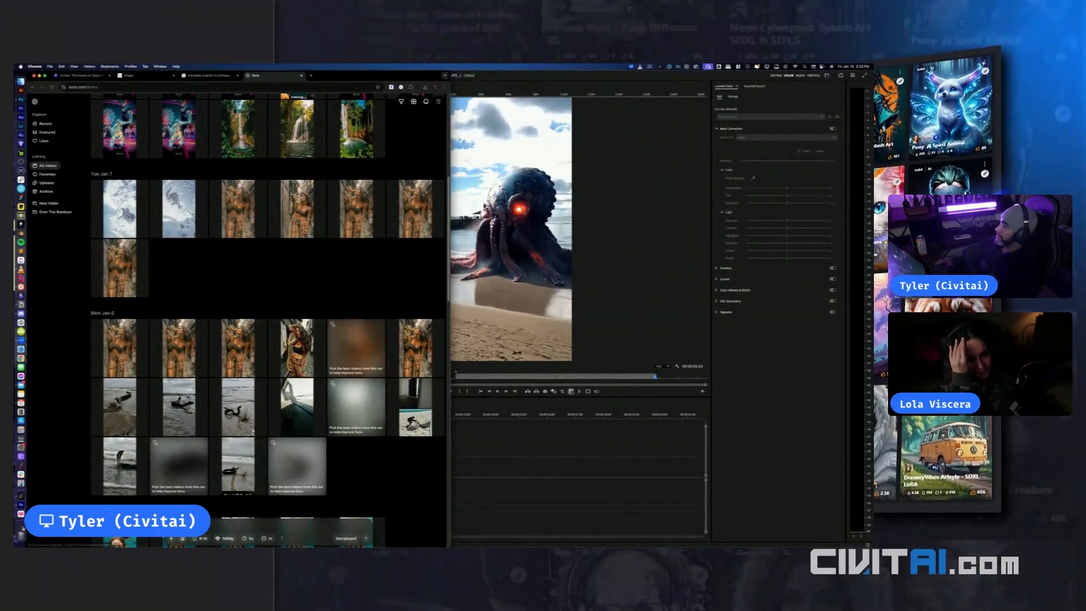
pyautogui.click(345, 538)
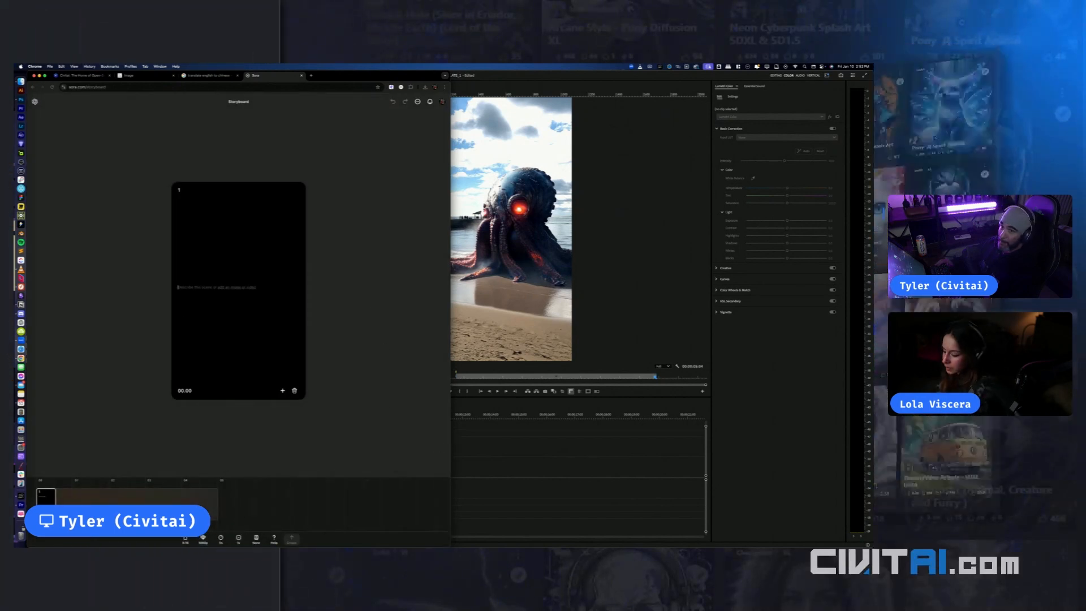
pyautogui.click(225, 288)
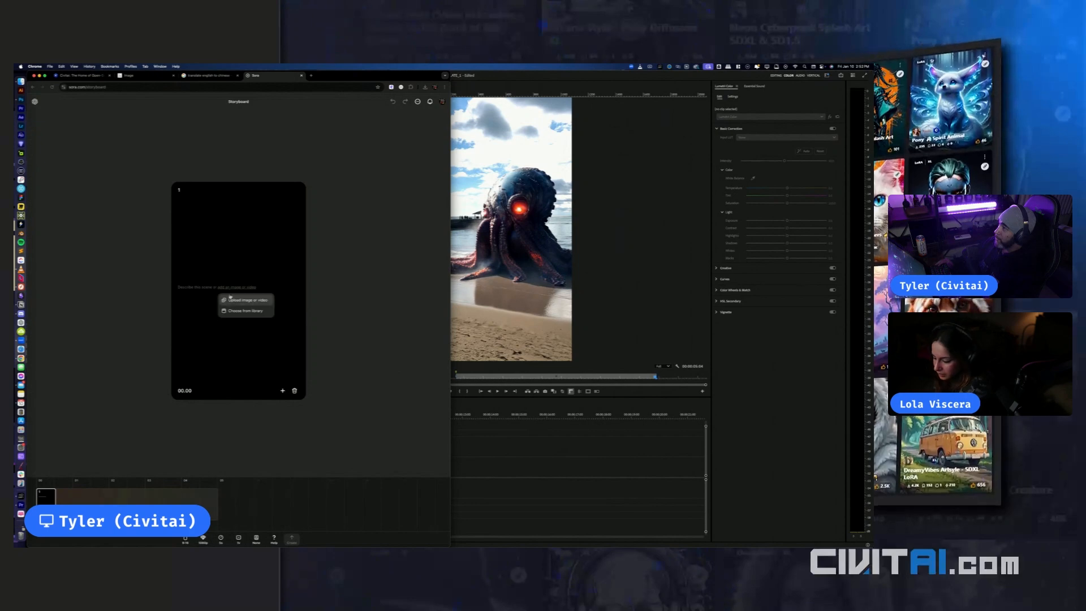
pyautogui.click(243, 300)
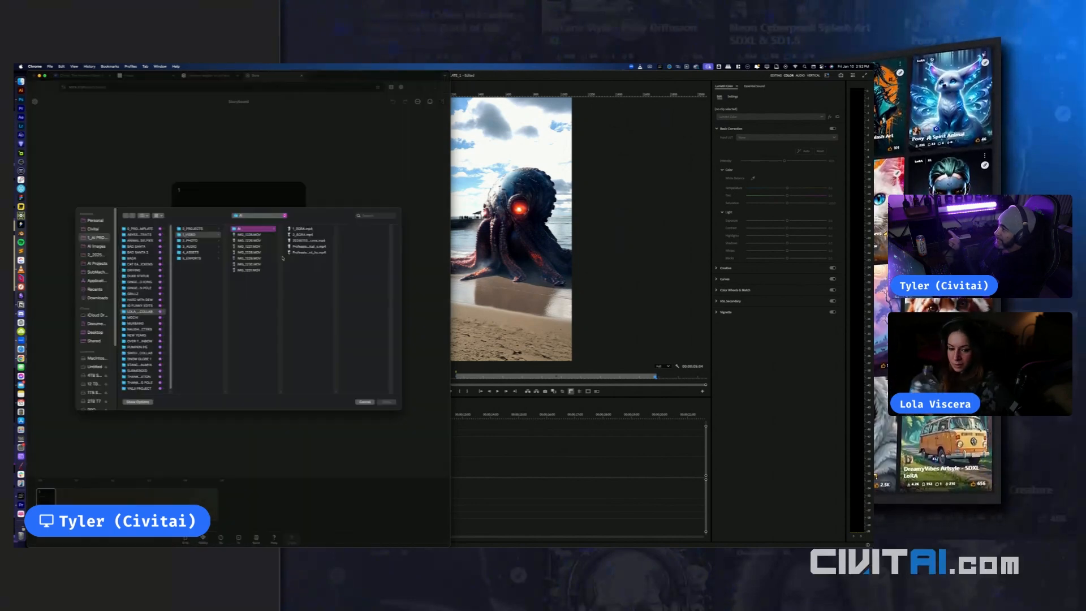
pyautogui.click(299, 235)
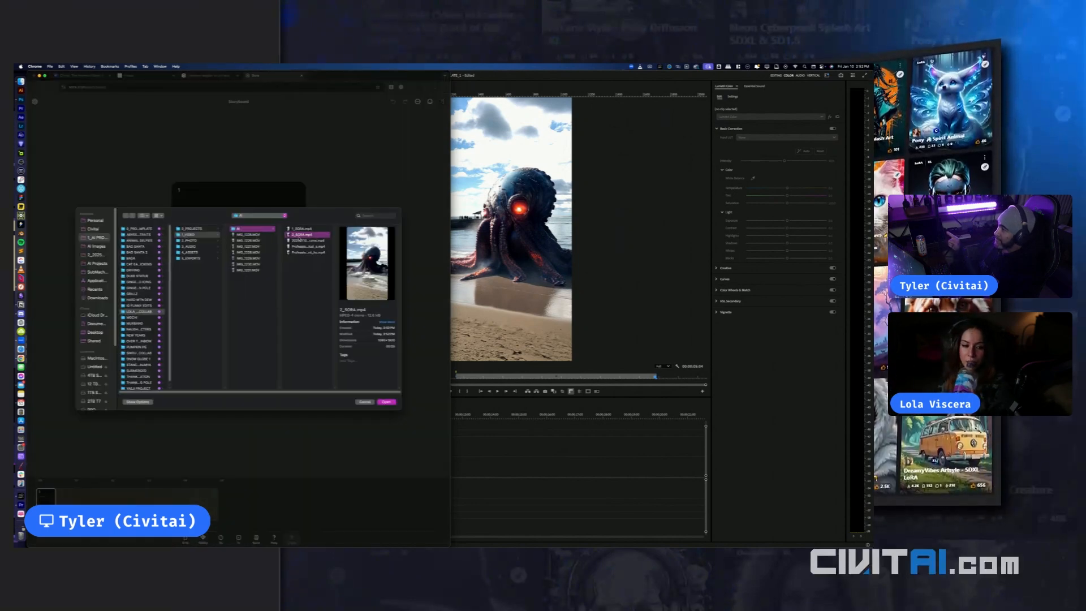
pyautogui.click(386, 402)
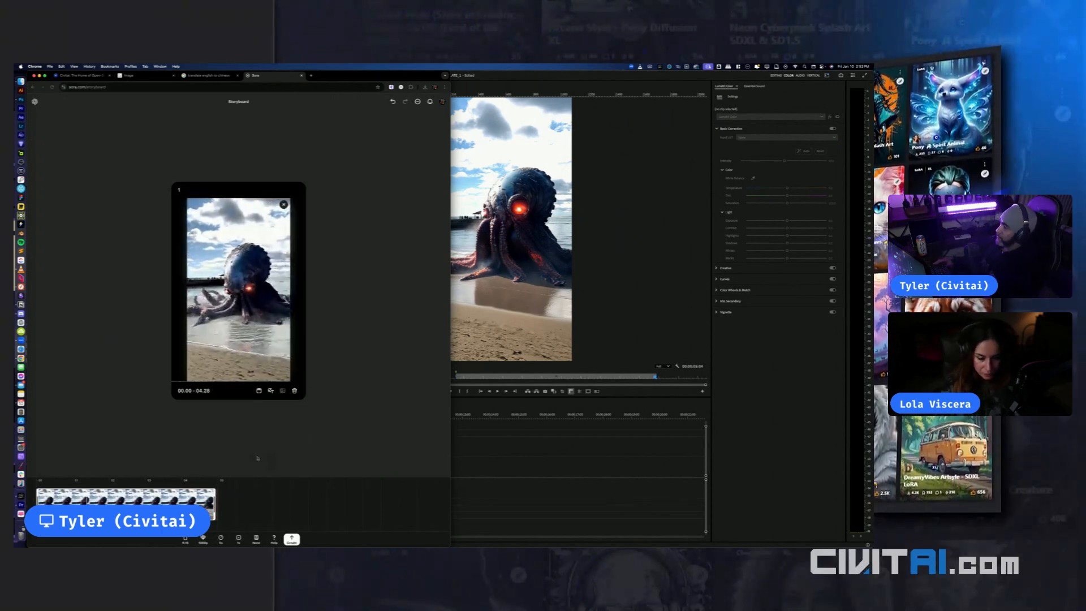
# Try a storyboard duration of 10 seconds and return it to 5 seconds
pyautogui.click(220, 539)
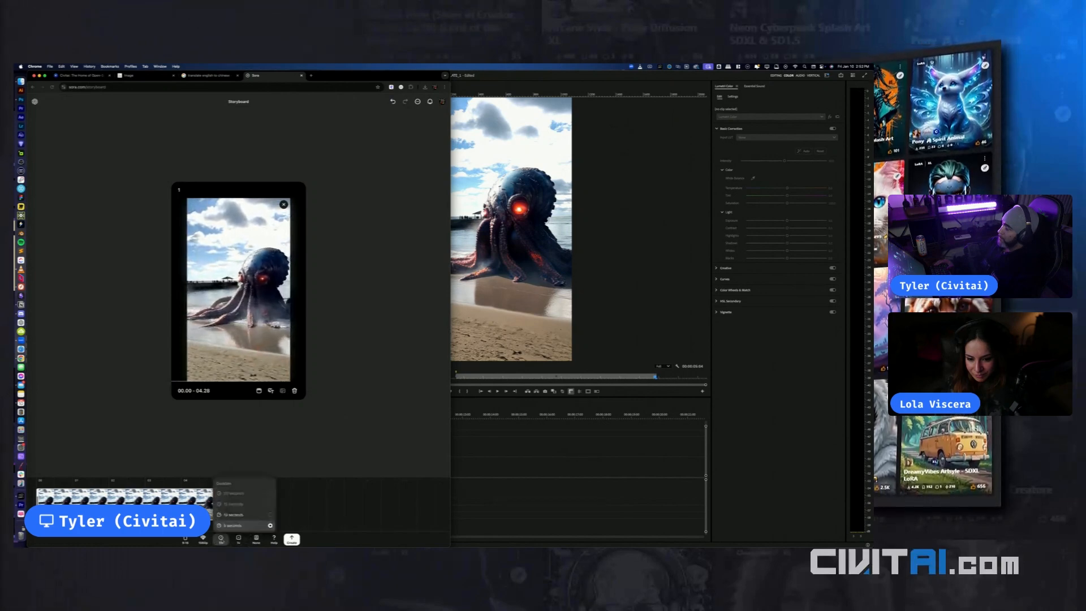
pyautogui.click(225, 511)
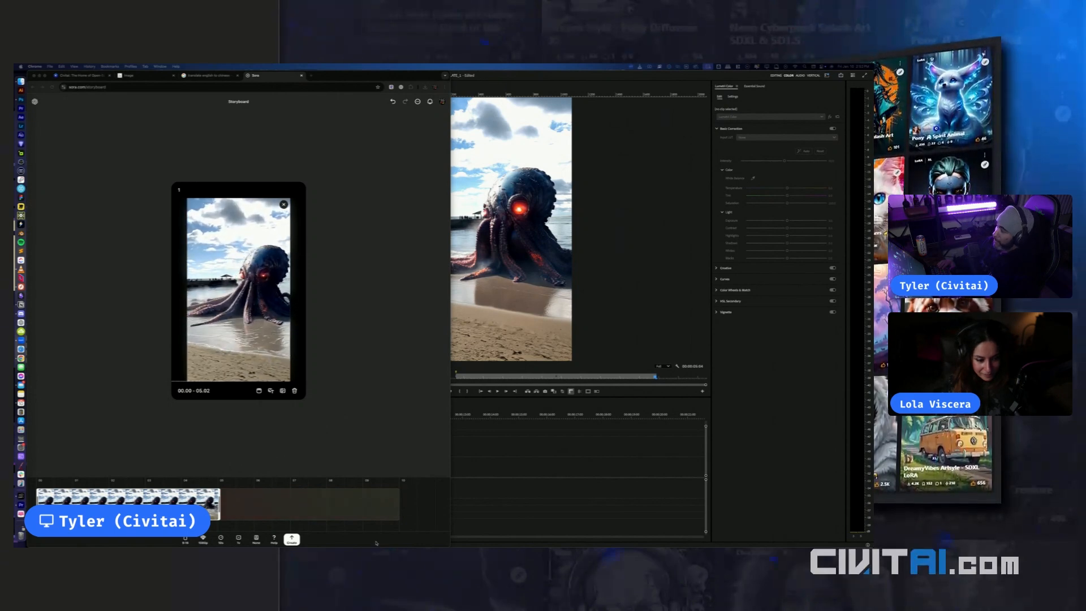
pyautogui.click(220, 539)
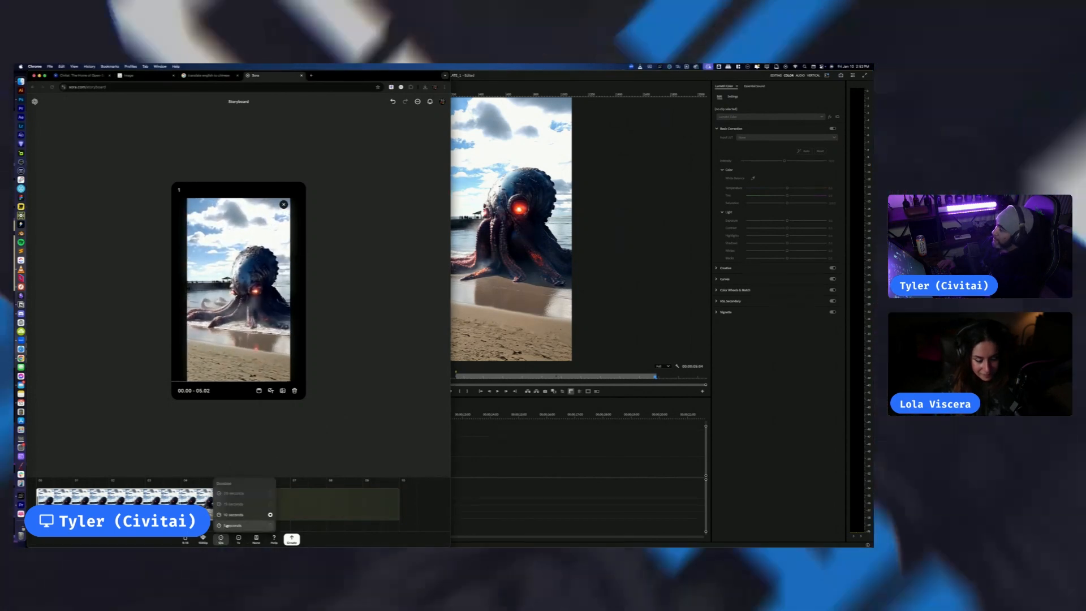
pyautogui.click(226, 526)
# Start the Sora storyboard over and load the previously uploaded octopus clip into its first card
pyautogui.click(258, 332)
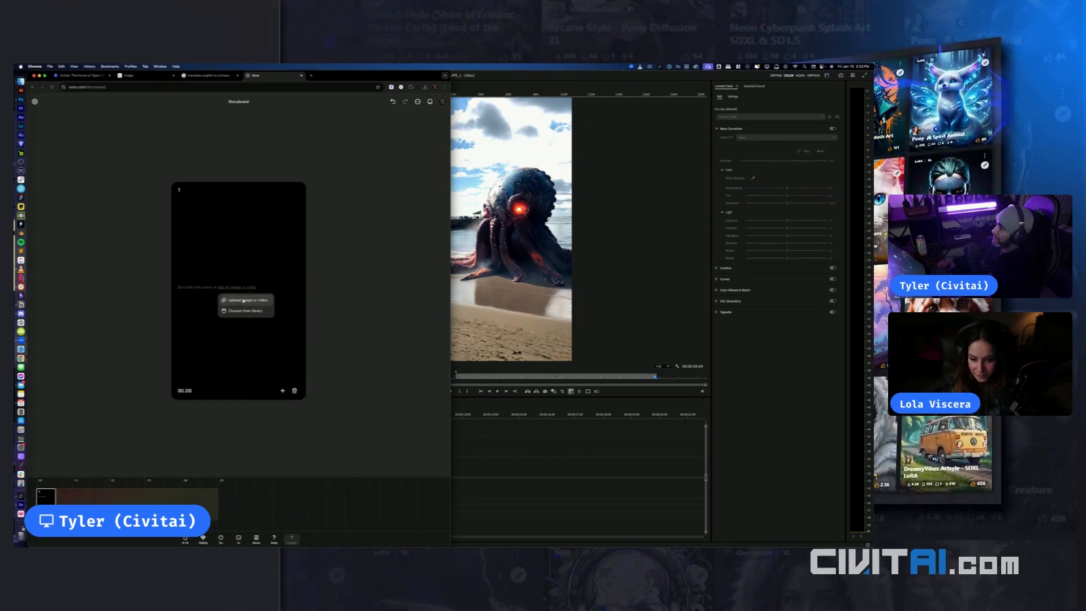
pyautogui.click(243, 312)
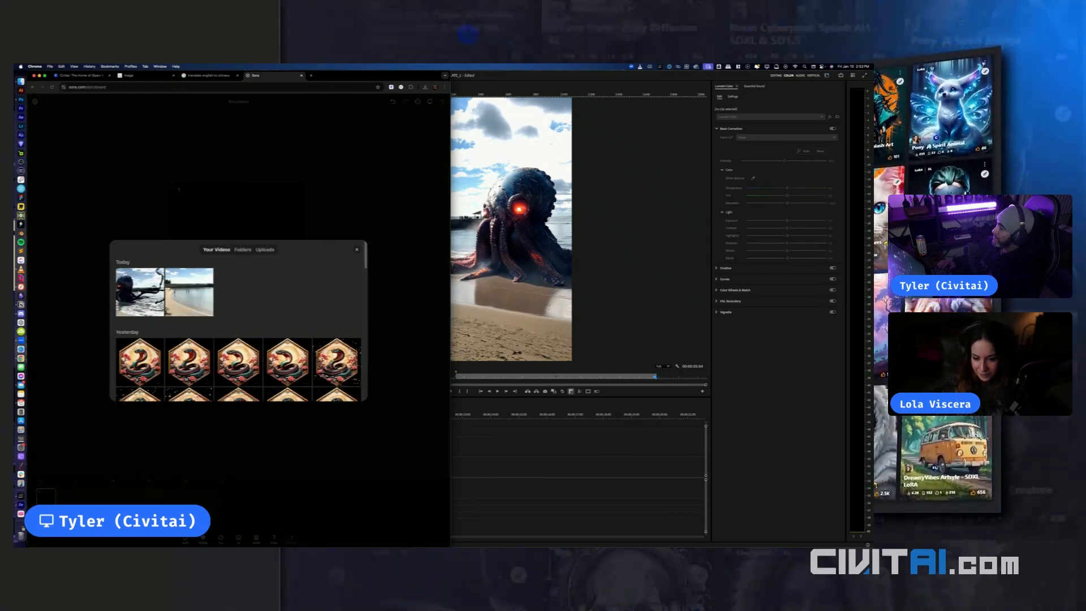
pyautogui.click(264, 249)
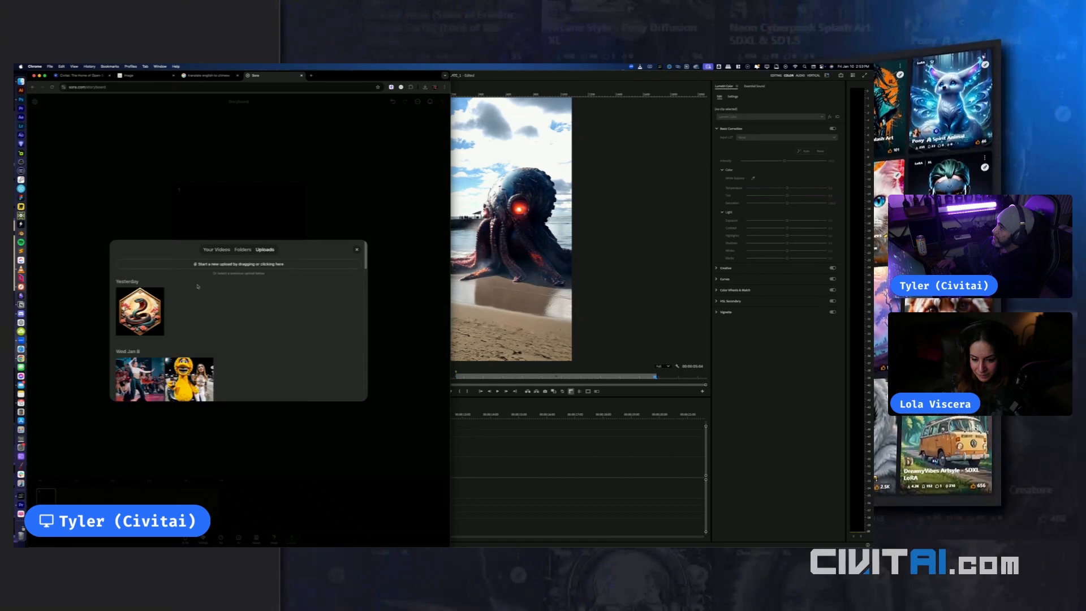
pyautogui.click(164, 310)
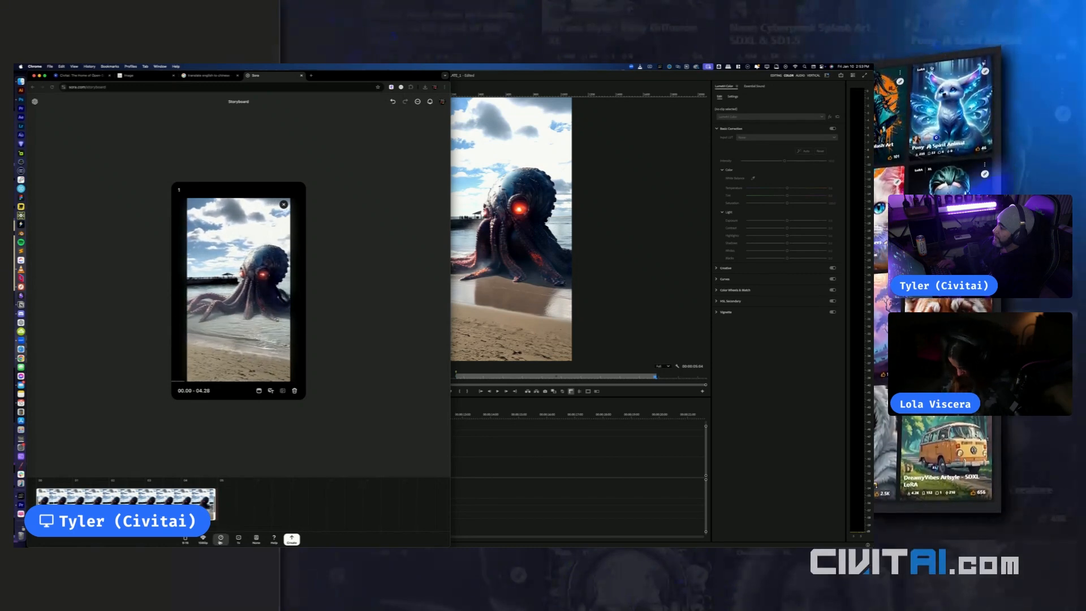
# Set the storyboard duration to 10 seconds and divide the clip into sections 00.00–00.24 and 04.28–07.14
pyautogui.click(221, 537)
pyautogui.click(237, 498)
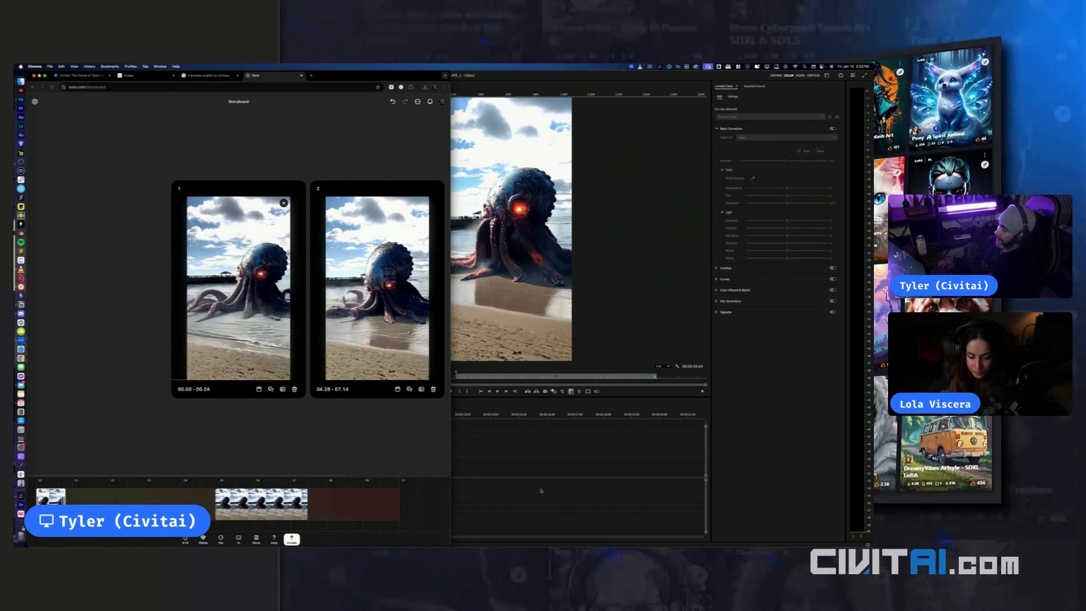
# Switch to Premiere Pro and move the sequence's In point back to about 3 seconds, where the octopus enters the frame
pyautogui.click(577, 501)
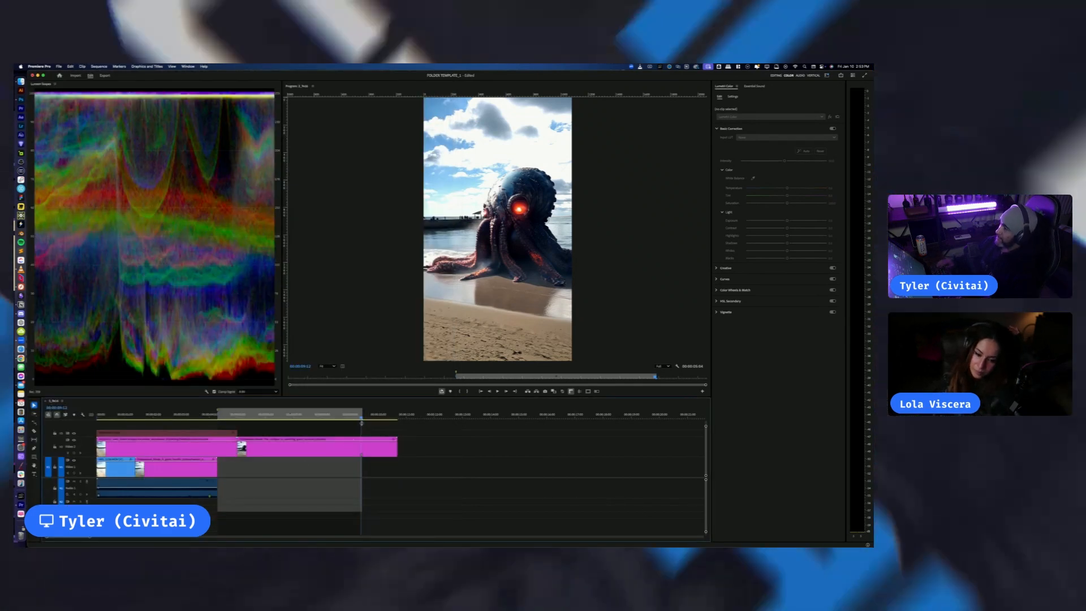
pyautogui.moveTo(362, 419); pyautogui.dragTo(199, 422)
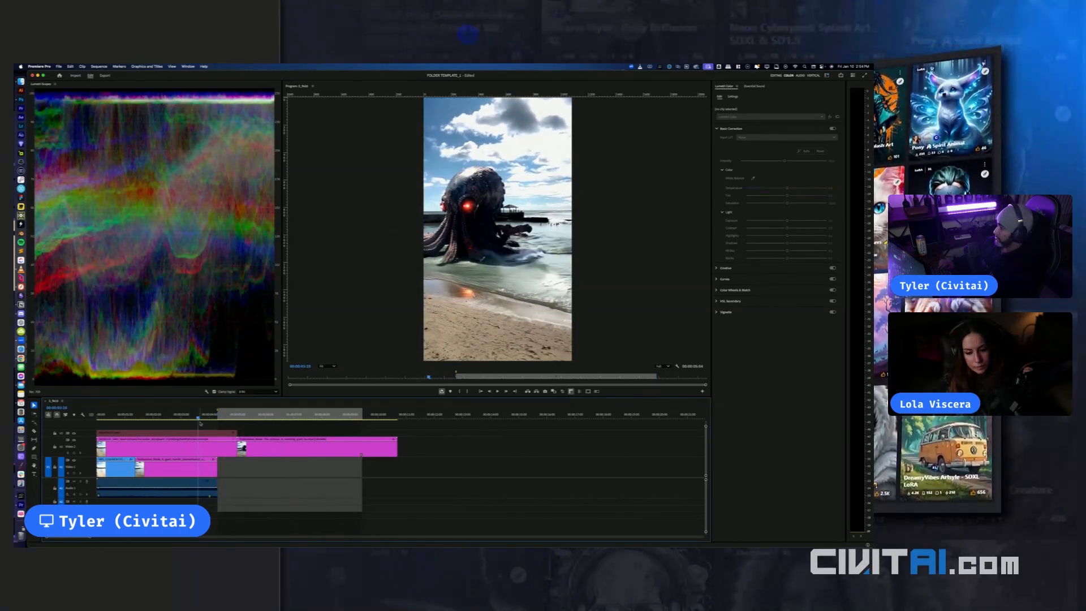
pyautogui.moveTo(199, 420); pyautogui.dragTo(181, 419)
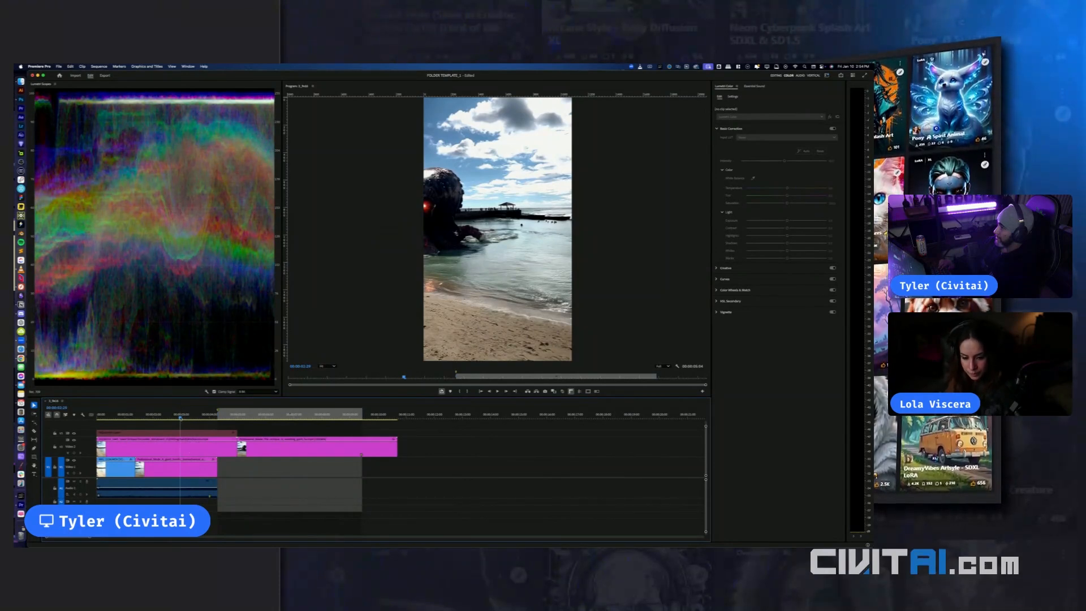
pyautogui.moveTo(181, 419); pyautogui.dragTo(182, 419)
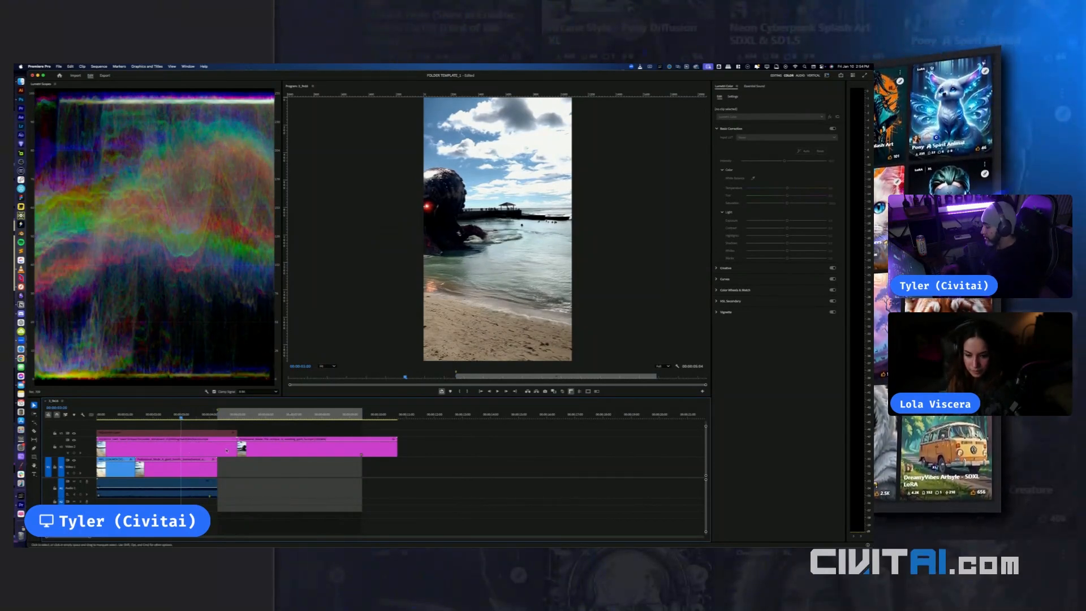
pyautogui.moveTo(182, 419); pyautogui.dragTo(180, 419)
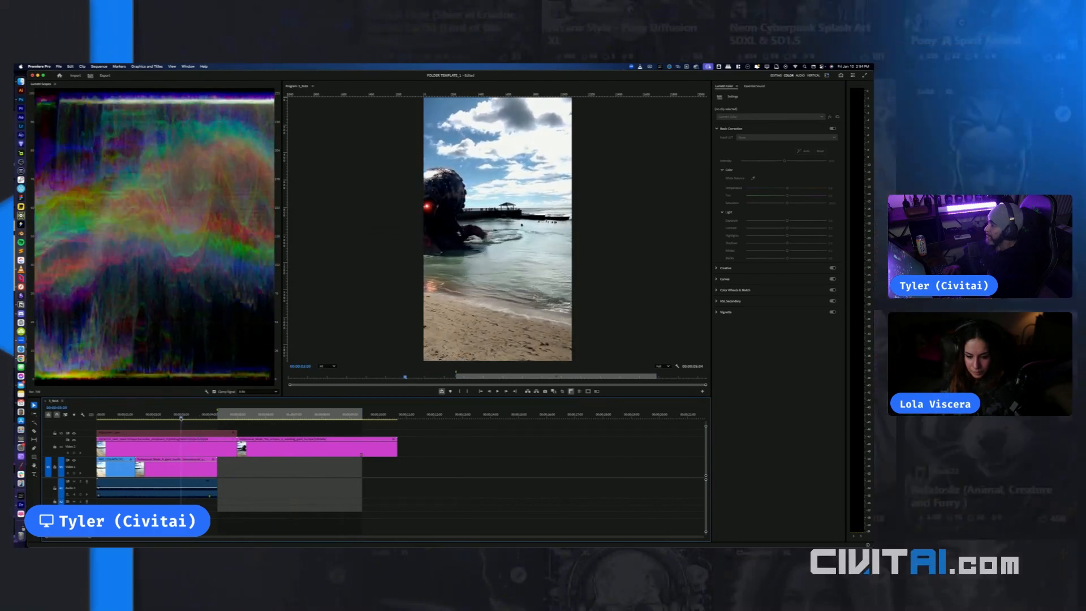
pyautogui.click(181, 448)
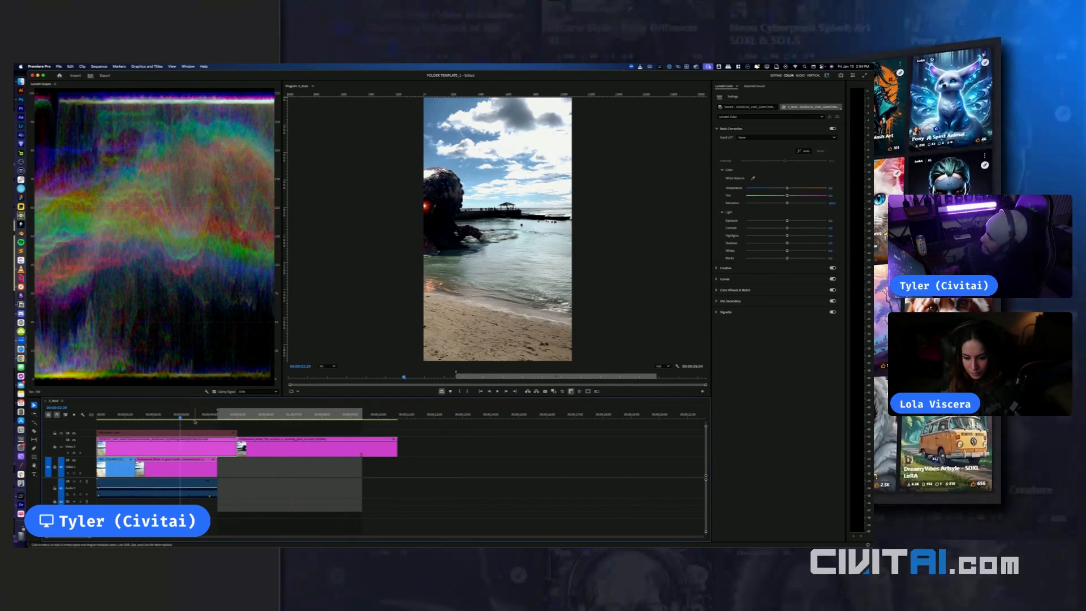
pyautogui.click(194, 425)
pyautogui.press('i')
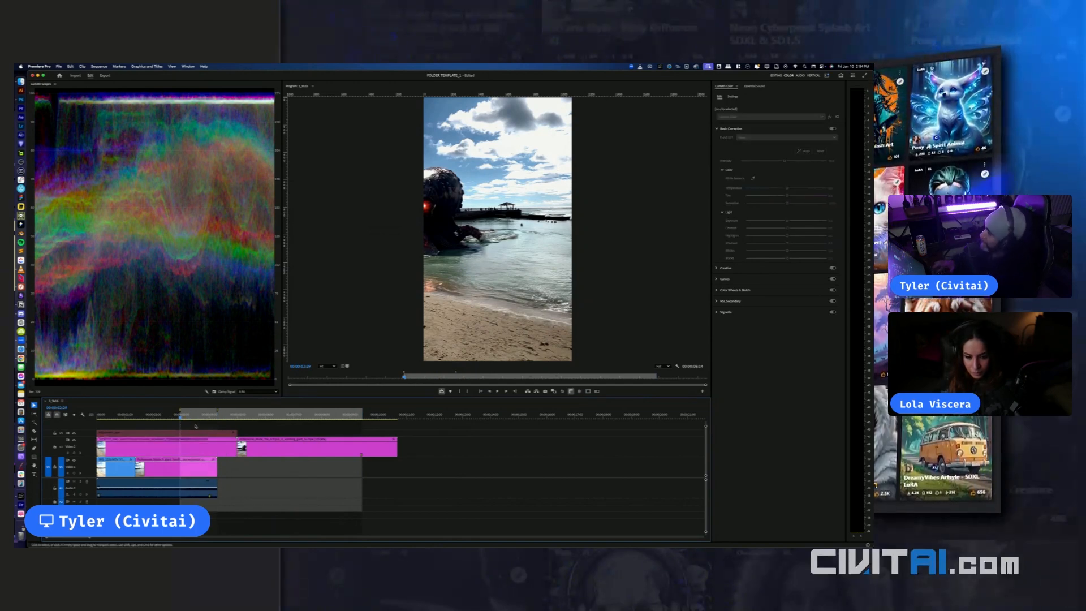
# Export the marked section of the sequence as 3_SORA
pyautogui.press('super+m')
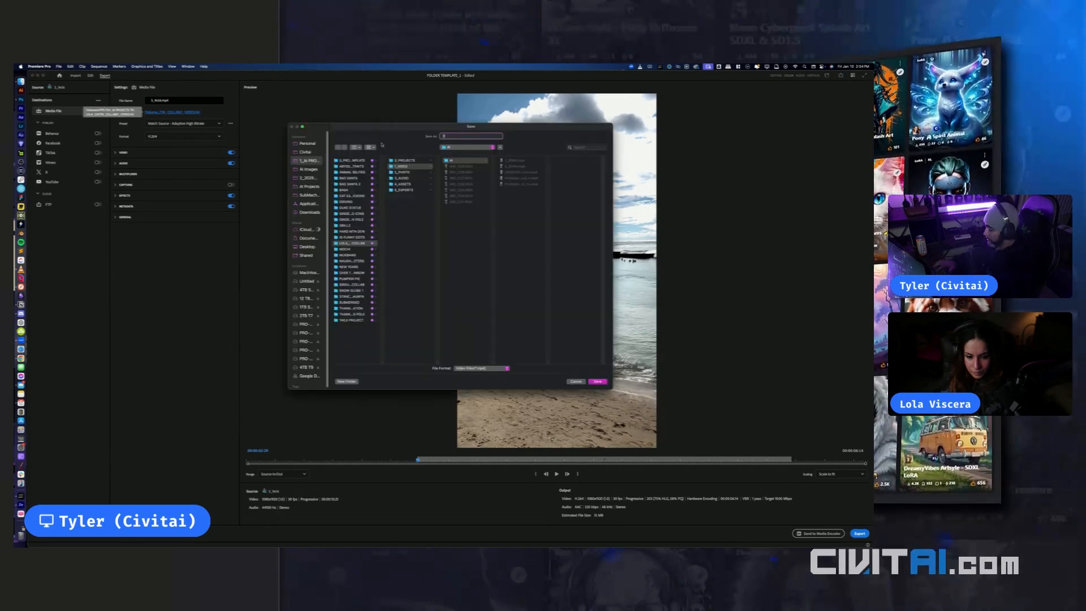
pyautogui.press('Return')
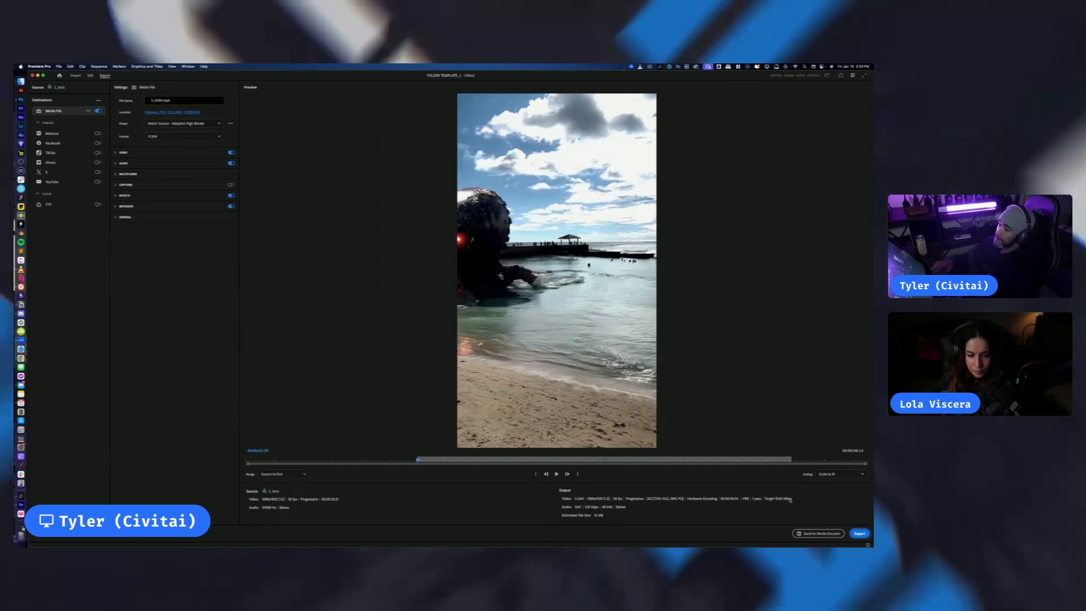
pyautogui.click(859, 534)
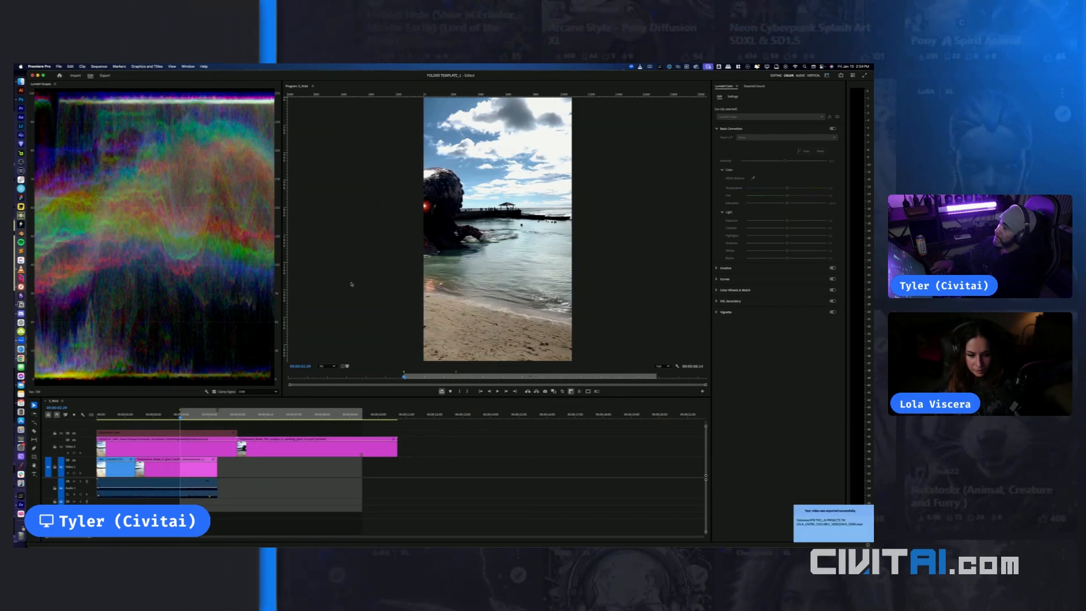
# Switch to Sora, start a new storyboard and upload 3_SORA.mp4 into its first card
pyautogui.hotkey('ctrl', 'Up')
pyautogui.click(131, 413)
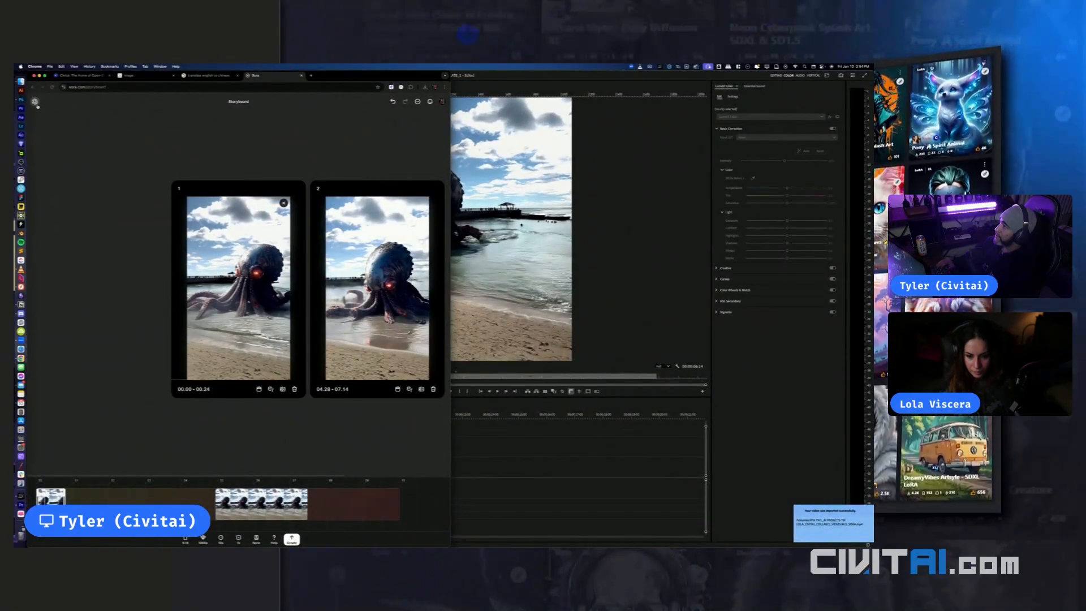
pyautogui.click(34, 102)
pyautogui.click(258, 335)
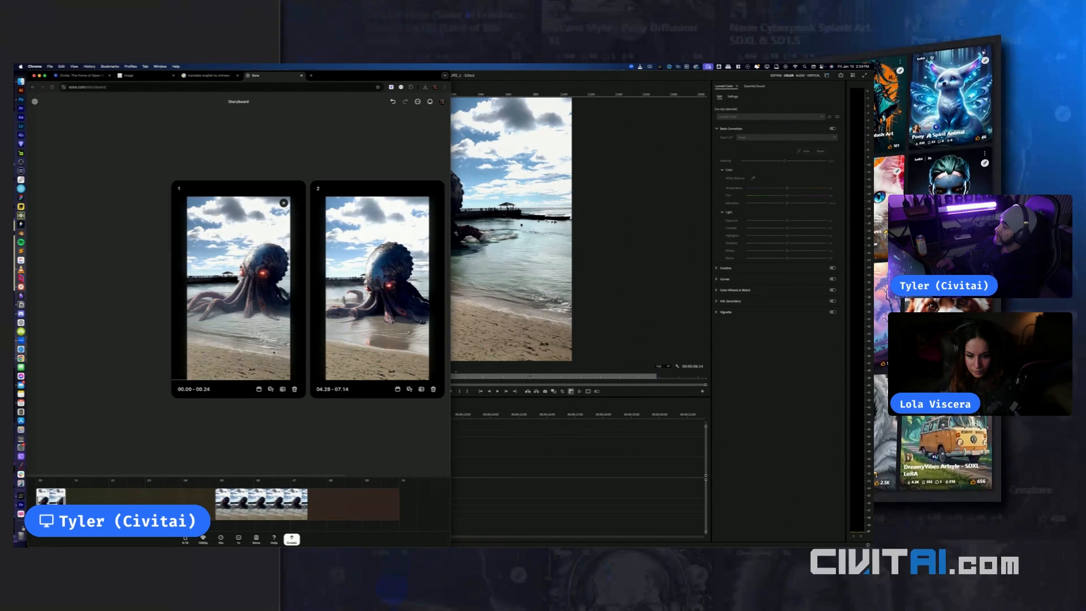
pyautogui.click(346, 538)
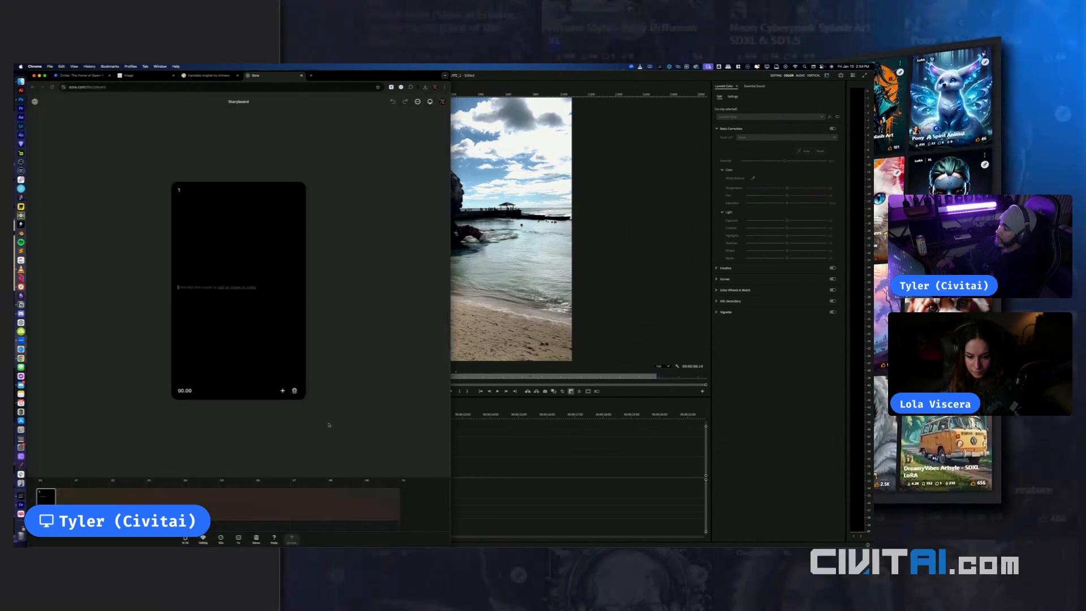
pyautogui.click(235, 288)
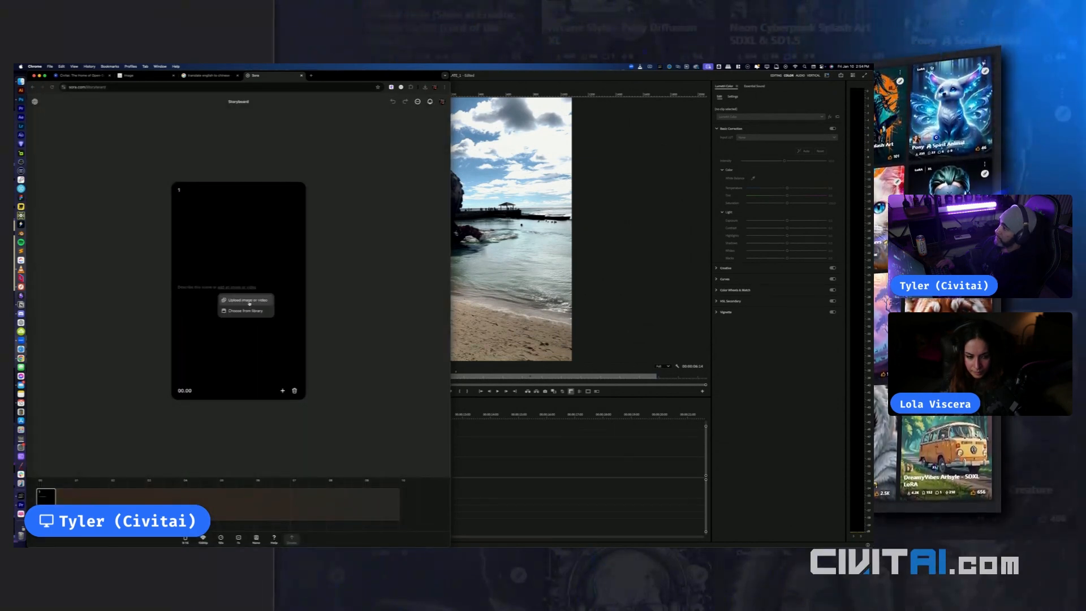
pyautogui.click(255, 300)
pyautogui.click(304, 237)
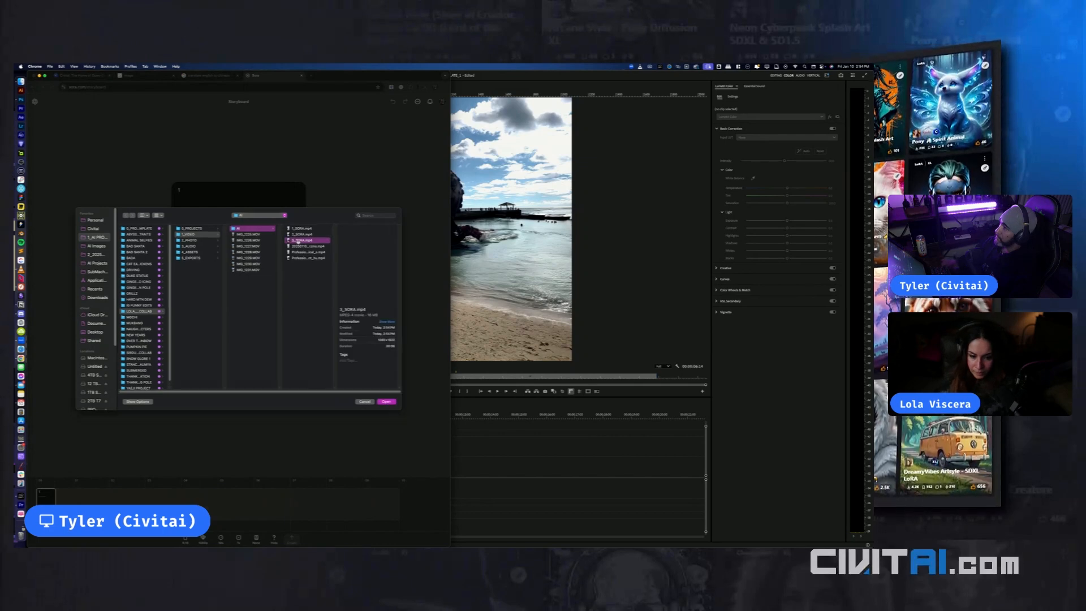
pyautogui.click(375, 401)
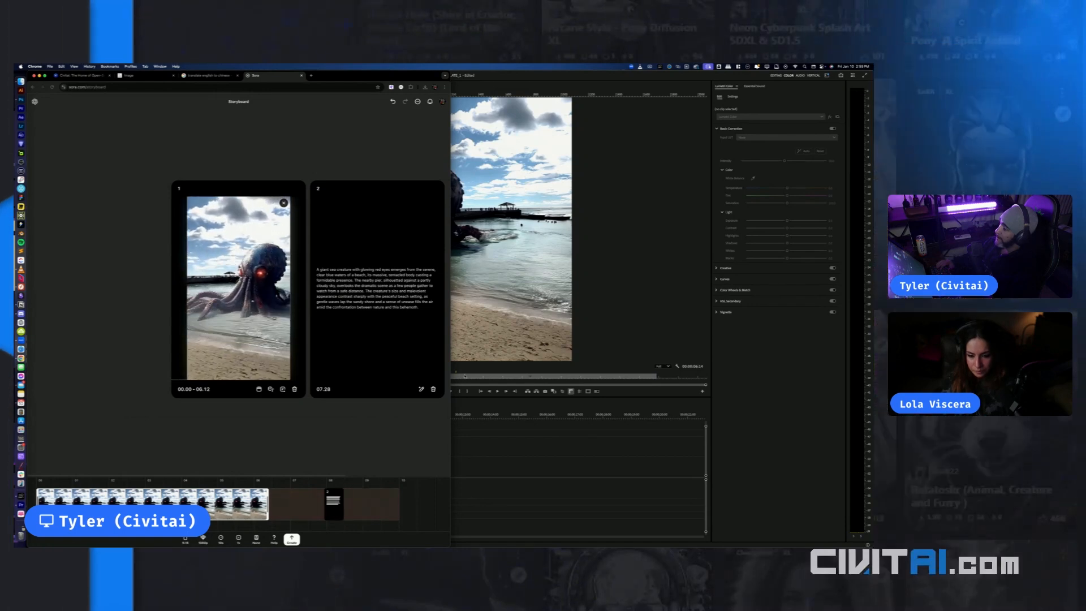
# Delete the text description card and cut the octopus clip down to sections 00.00–00.28 and 01.26–05.02
pyautogui.press('Delete')
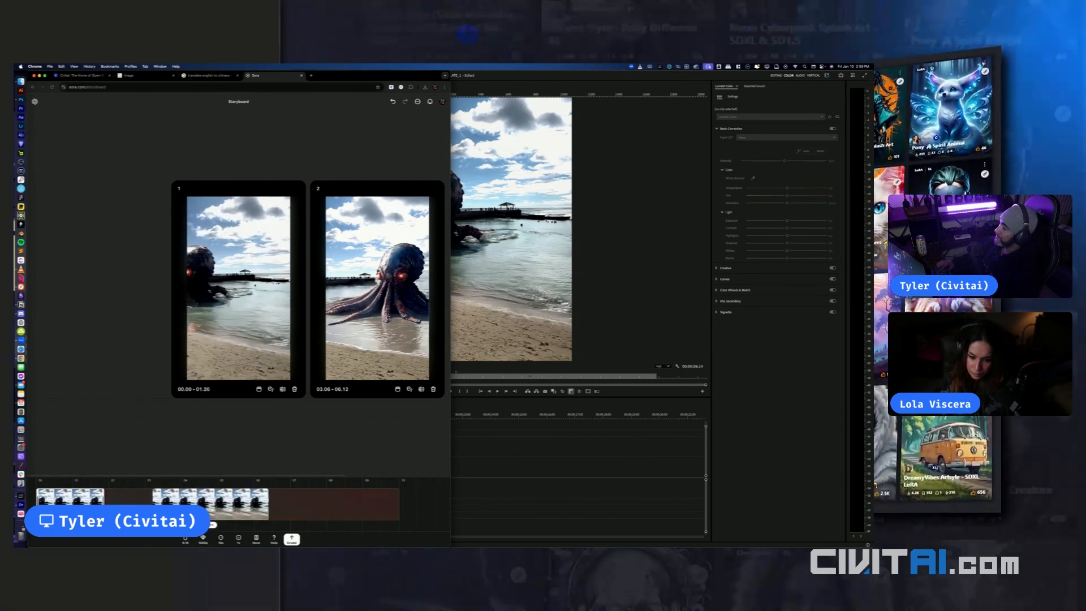
pyautogui.click(266, 509)
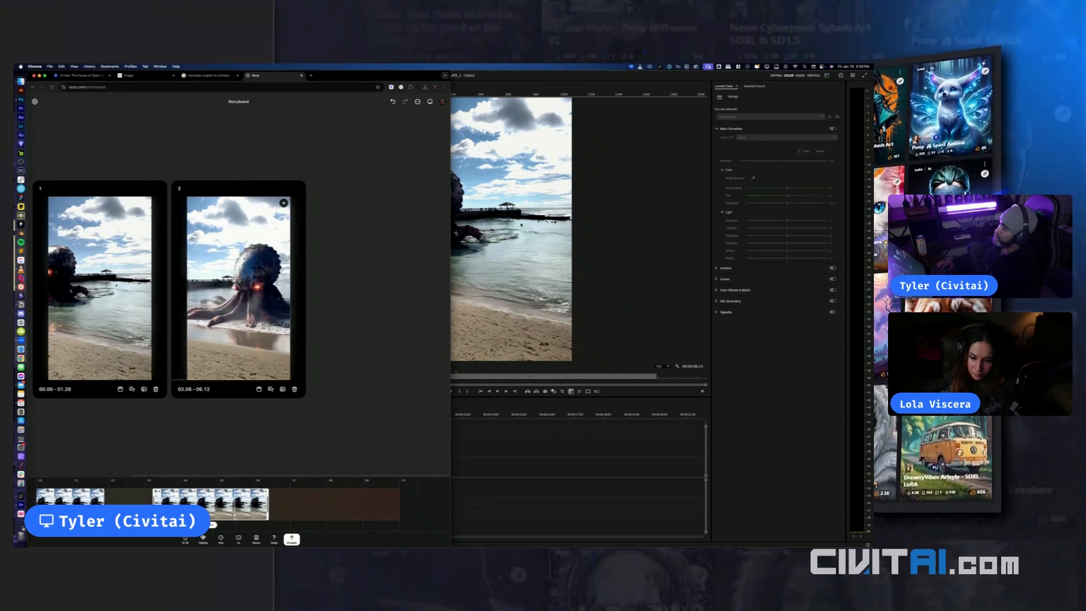
pyautogui.moveTo(211, 503); pyautogui.dragTo(263, 517)
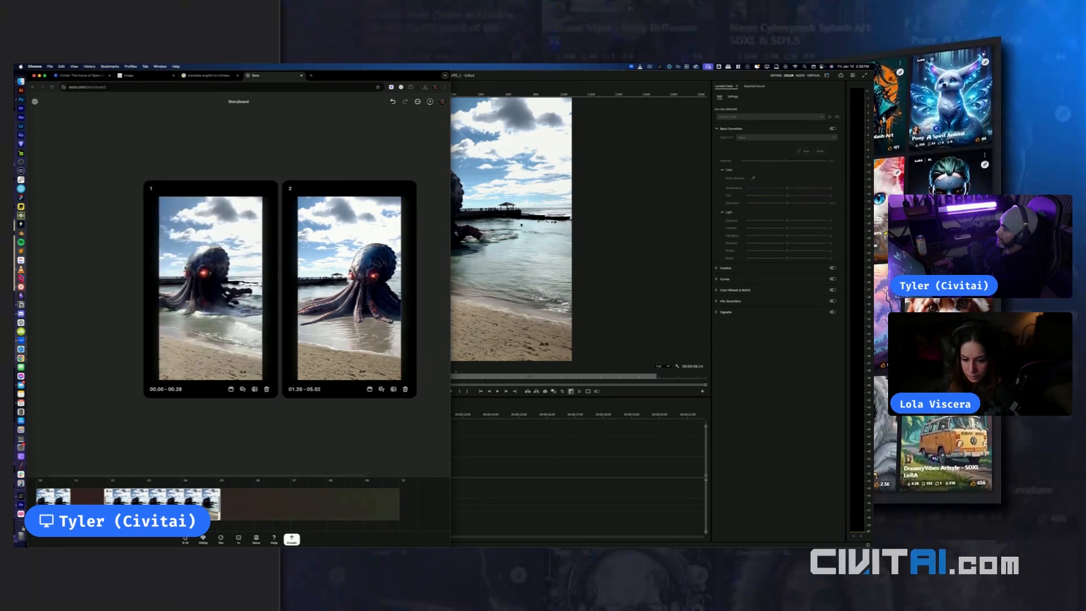
# Fit the two clip sections into a 5-second storyboard duration and generate the video
pyautogui.click(221, 538)
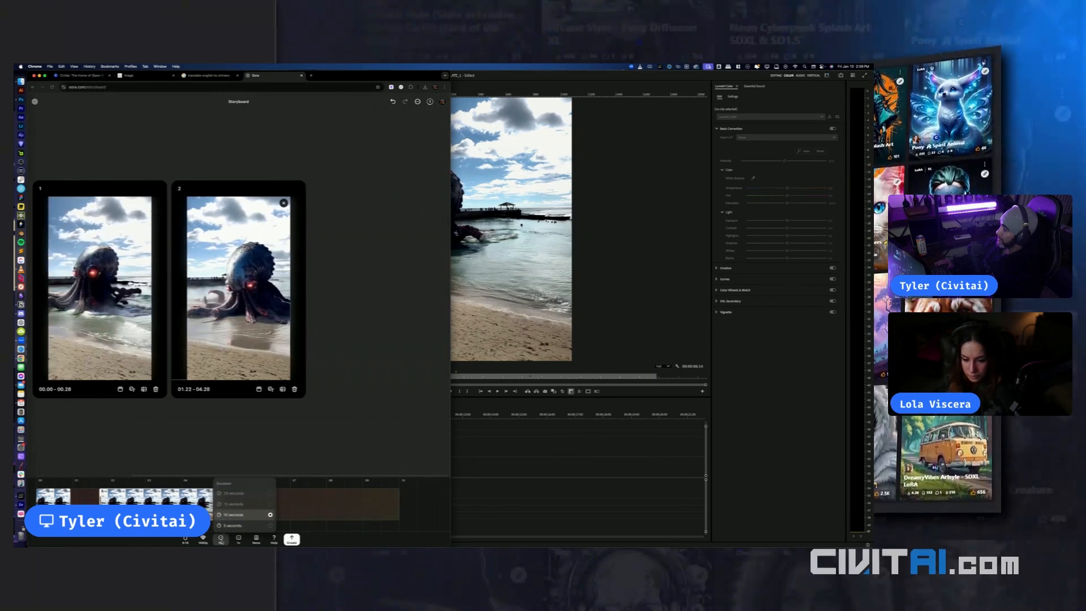
pyautogui.click(236, 526)
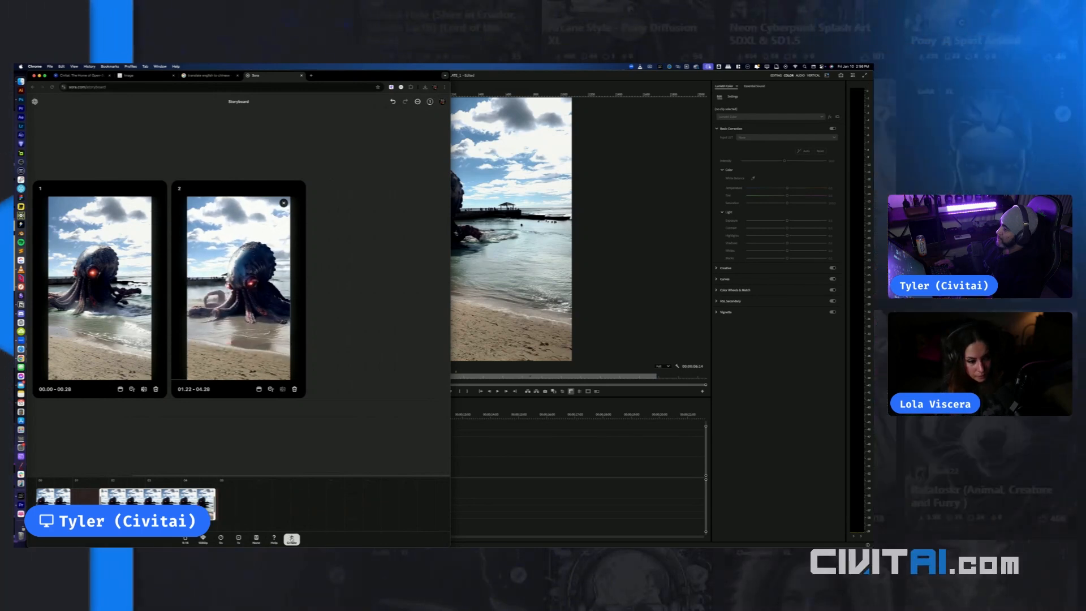
# Open the pending Giant Octopus Beach Encounter video from the recent activity to check its progress
pyautogui.click(430, 102)
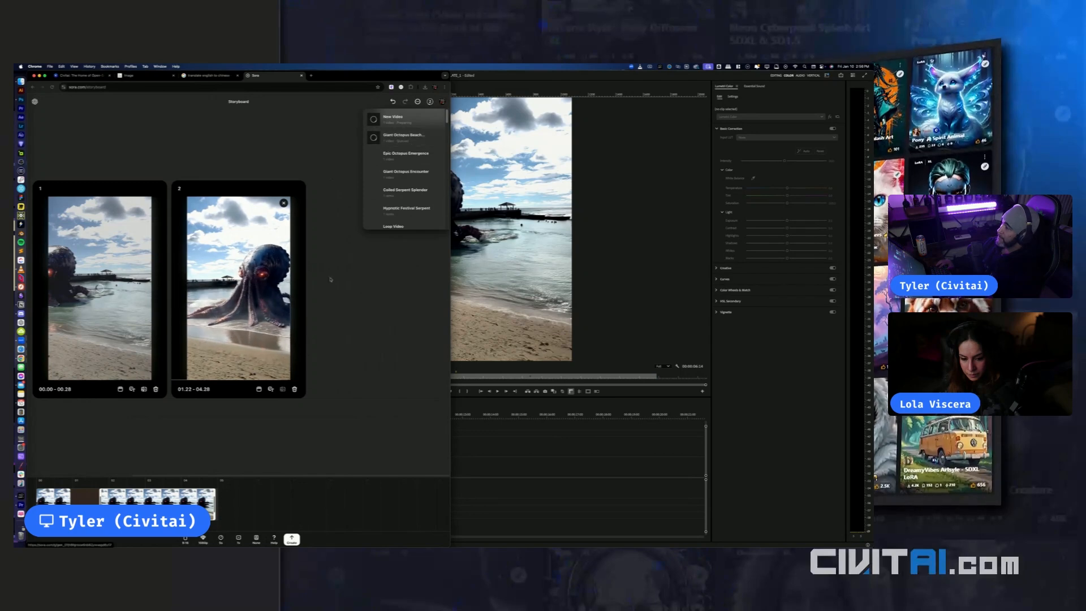
pyautogui.click(403, 136)
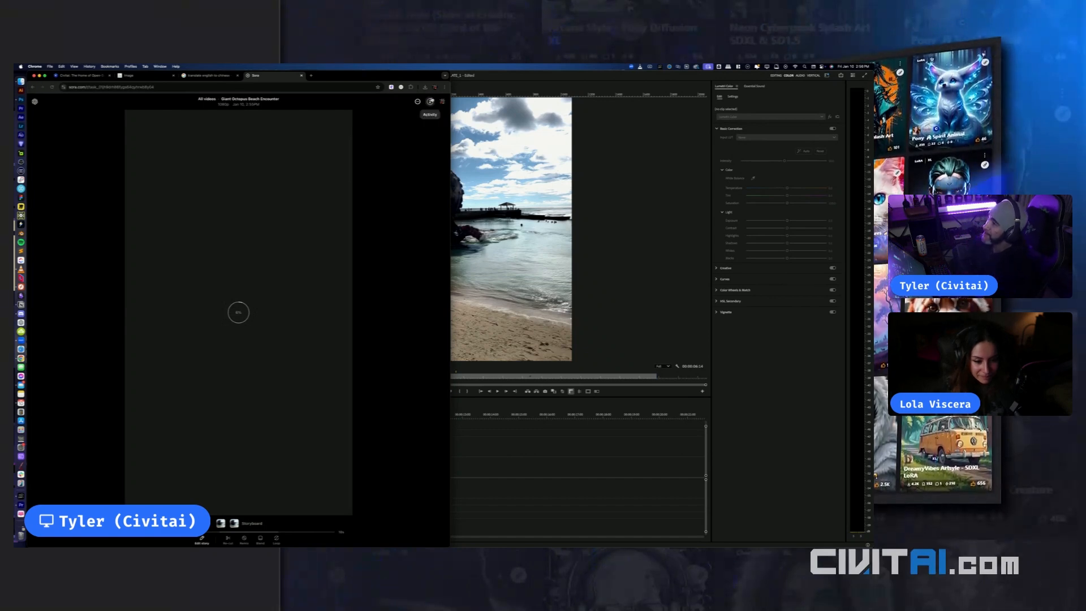
pyautogui.click(425, 87)
# Switch to Premiere Pro and play the octopus section of the sequence
pyautogui.click(507, 465)
pyautogui.press('space')
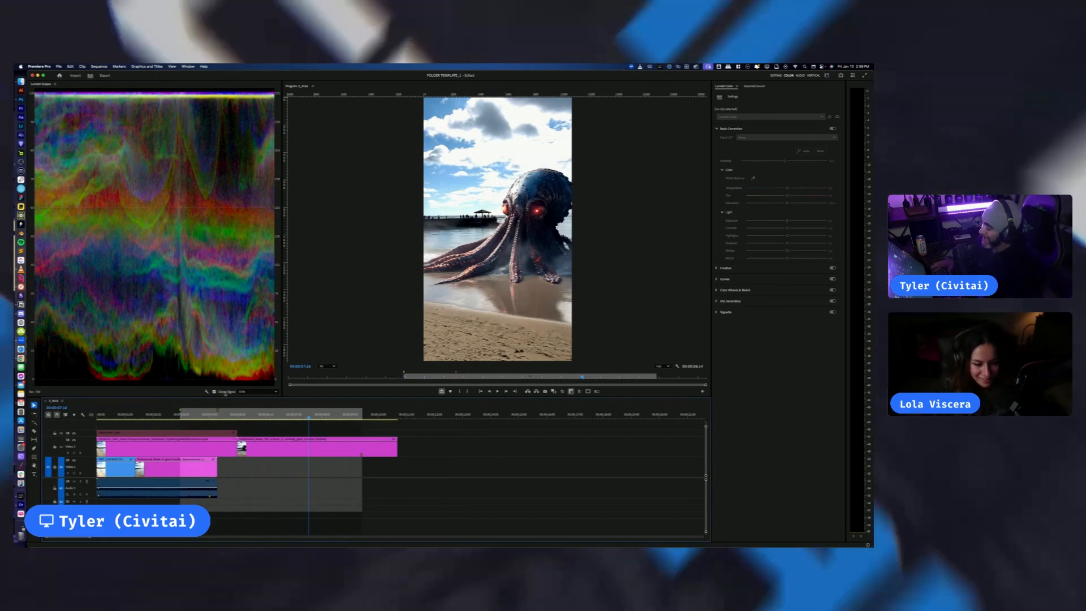
# Switch to Sora and review the generated Giant Octopus Beach Arrival and Giant Octopus Beach Encounter videos
pyautogui.press('super+Tab')
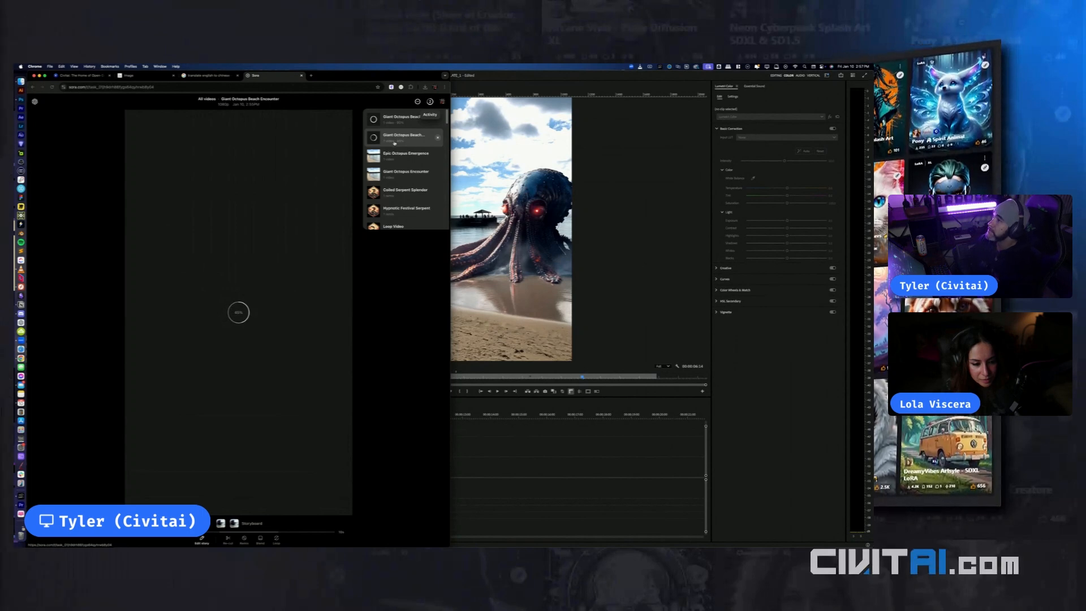
pyautogui.click(396, 144)
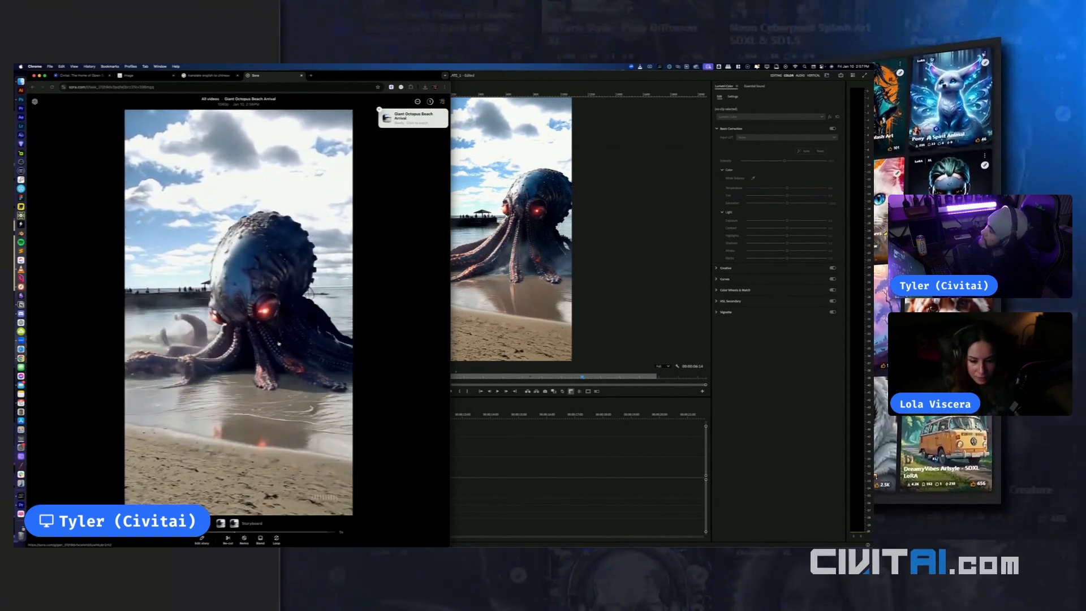
pyautogui.click(411, 118)
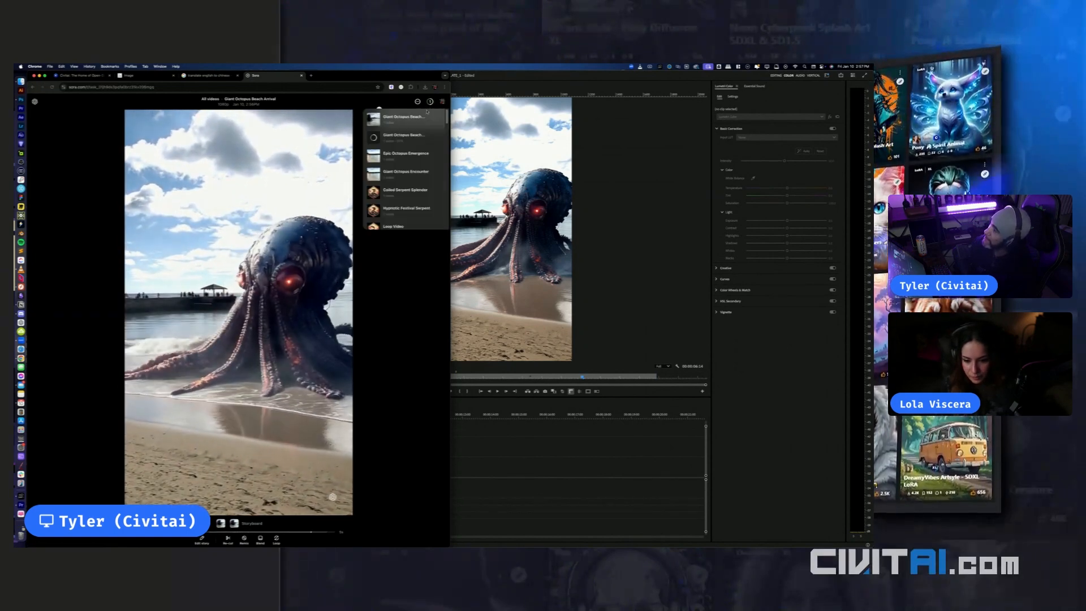
pyautogui.click(410, 143)
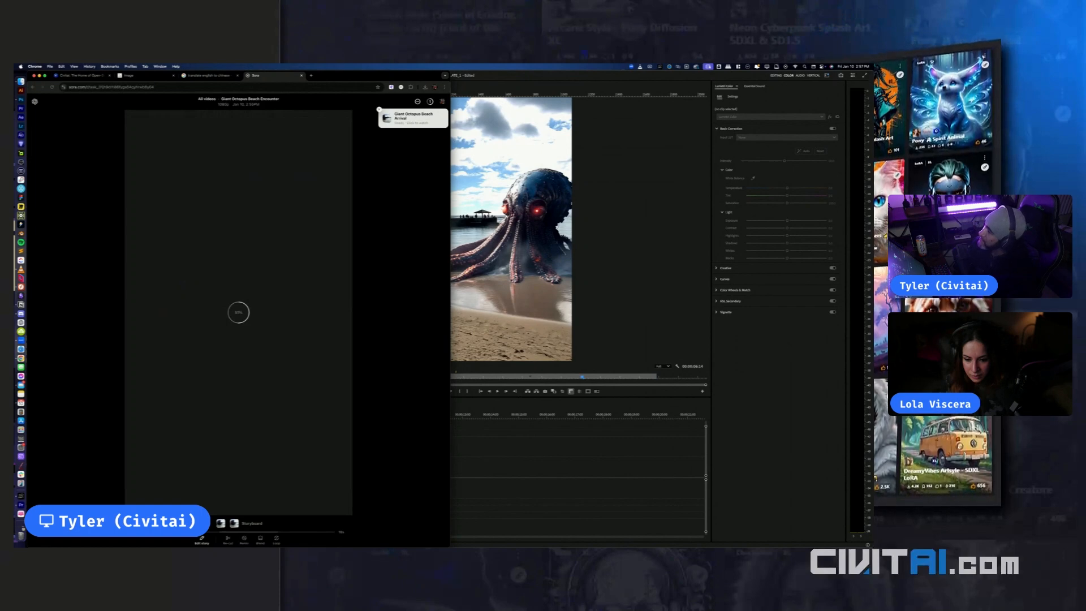
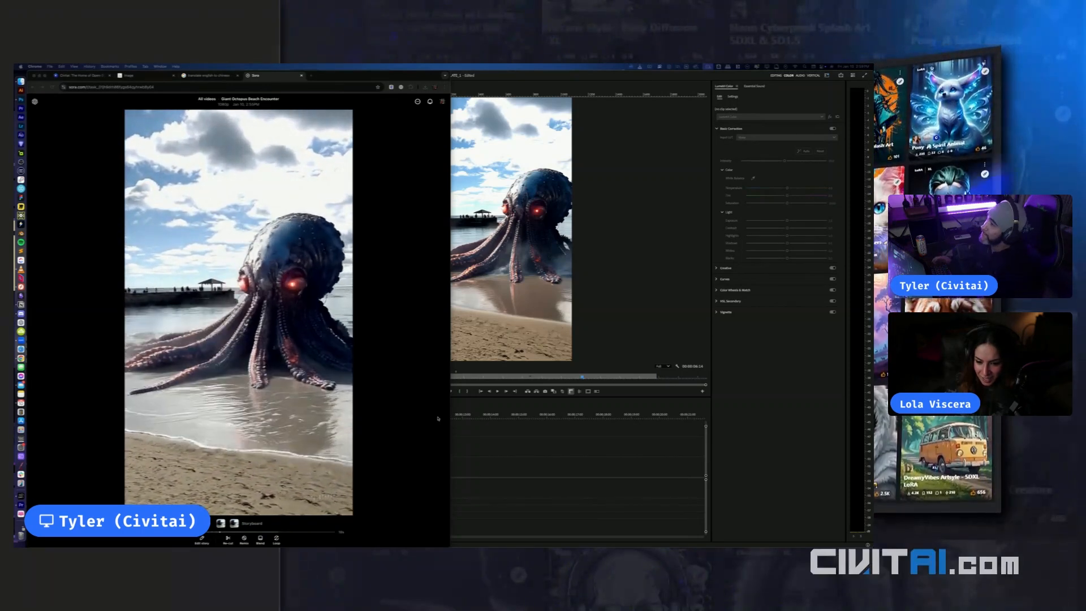
pyautogui.click(325, 181)
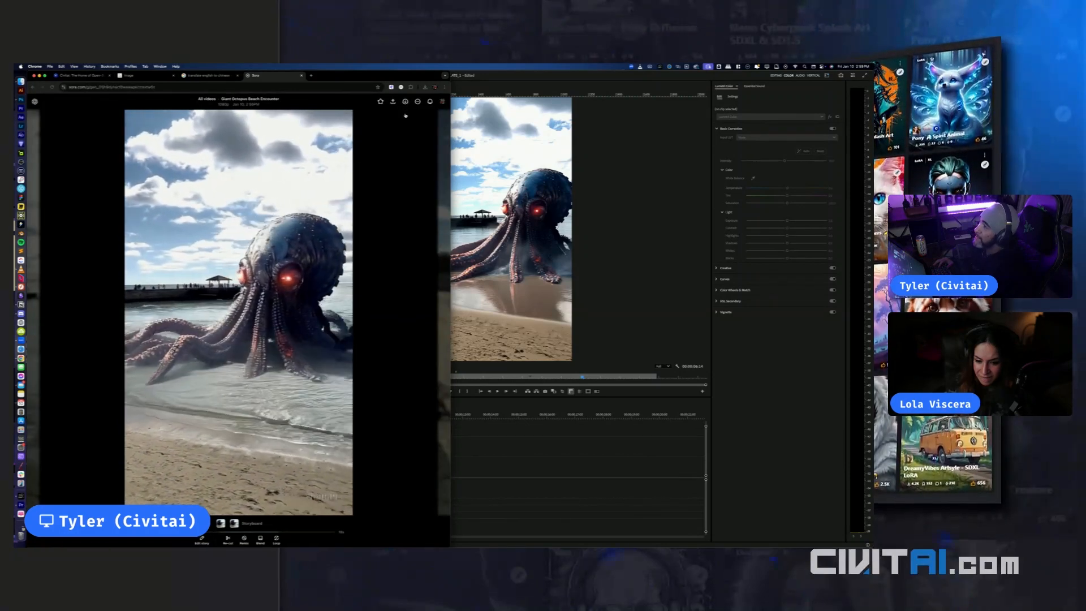
# Download the generated Giant Octopus Beach Encounter video from Sora
pyautogui.click(405, 101)
pyautogui.click(405, 127)
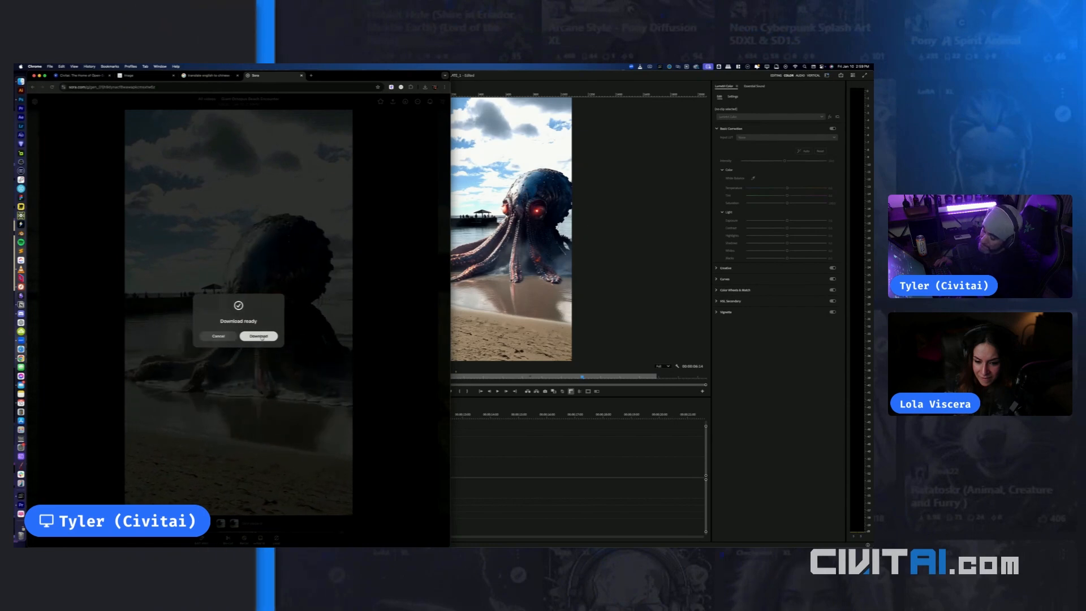
pyautogui.click(260, 337)
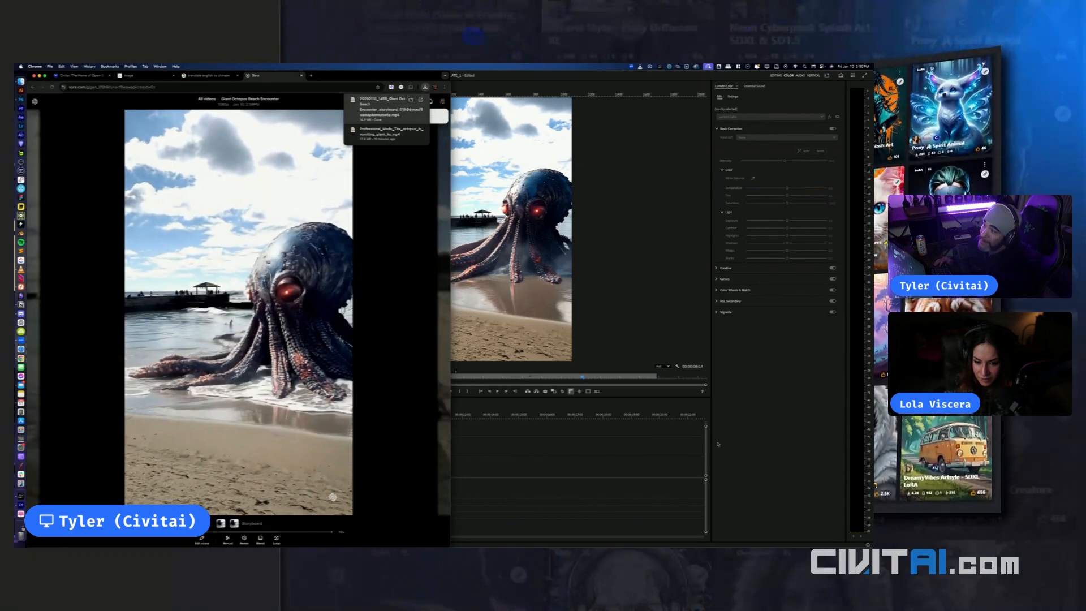
# Switch to Premiere Pro, place the downloaded clip above the octopus clips at the In point, and trim its end to the Out point
pyautogui.click(665, 458)
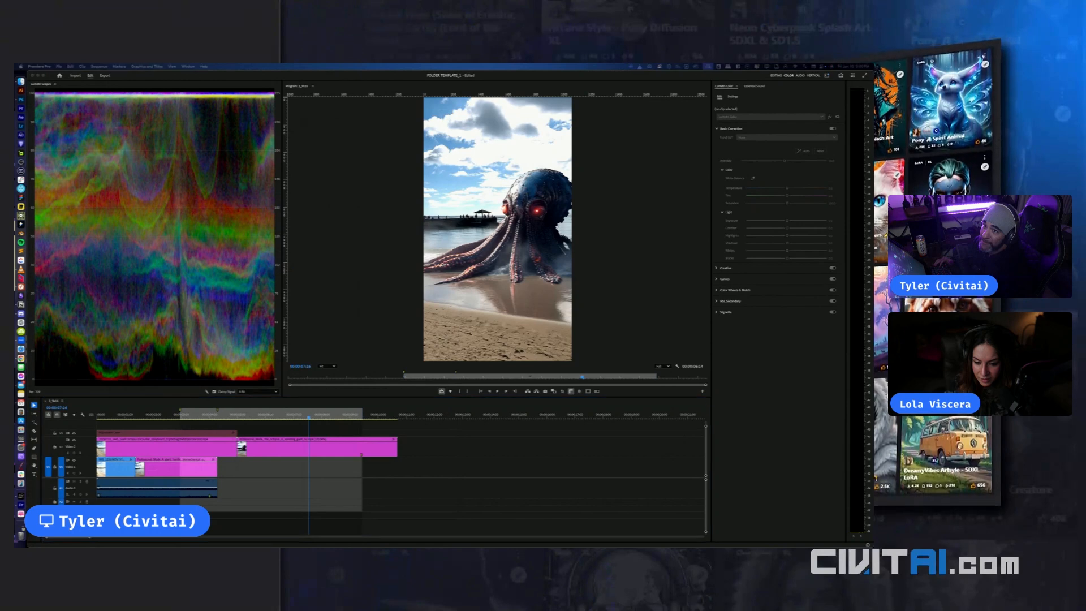
pyautogui.moveTo(830, 245); pyautogui.dragTo(206, 434)
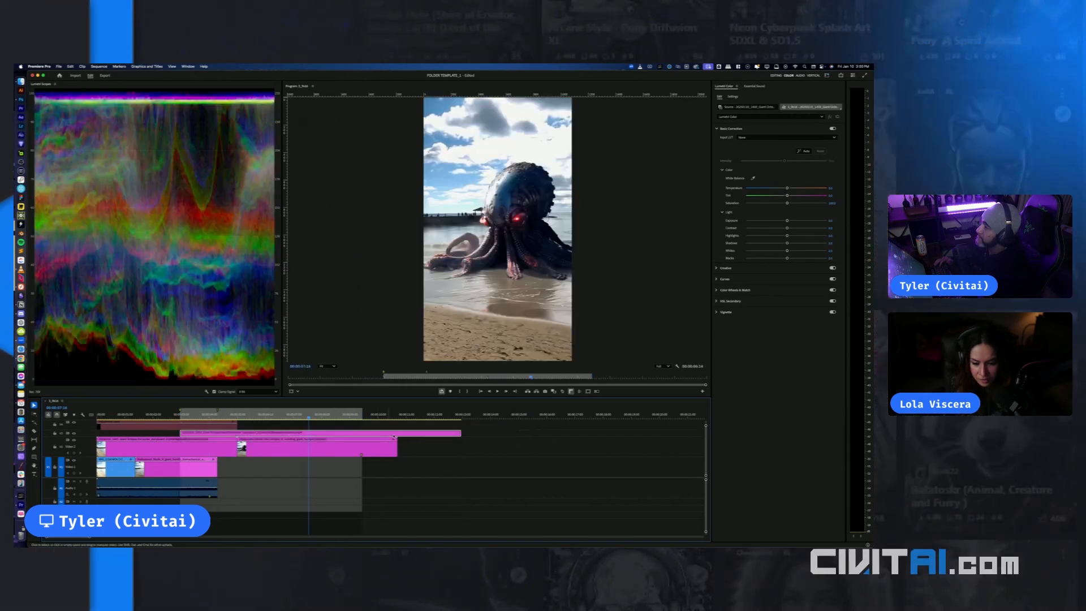
pyautogui.moveTo(463, 433); pyautogui.dragTo(362, 433)
# Clear the sequence's In and Out points and play the new clip over the octopus transition
pyautogui.rightClick(354, 416)
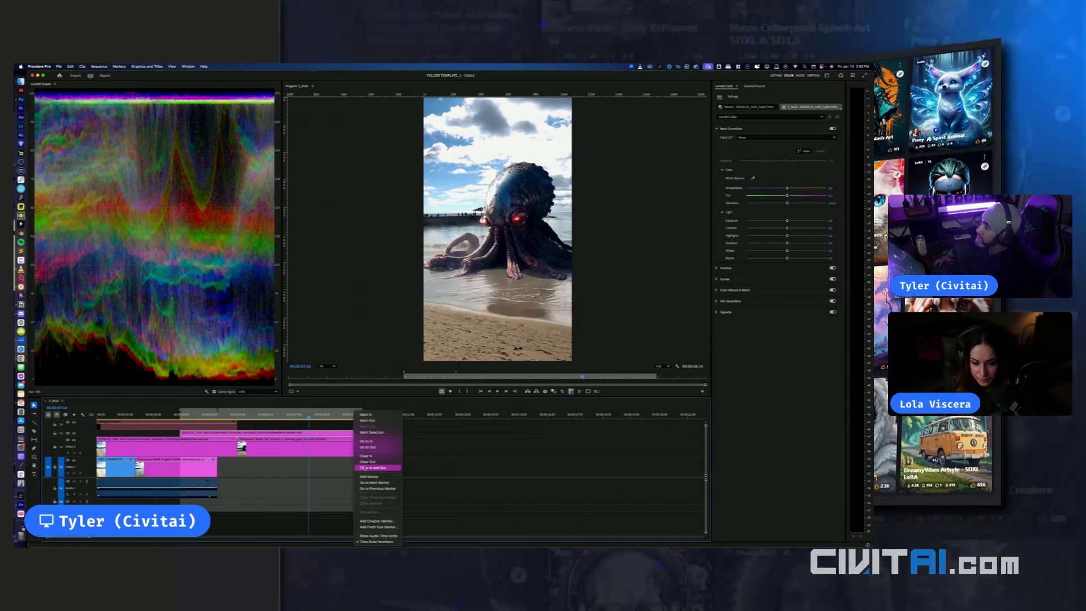
pyautogui.click(364, 468)
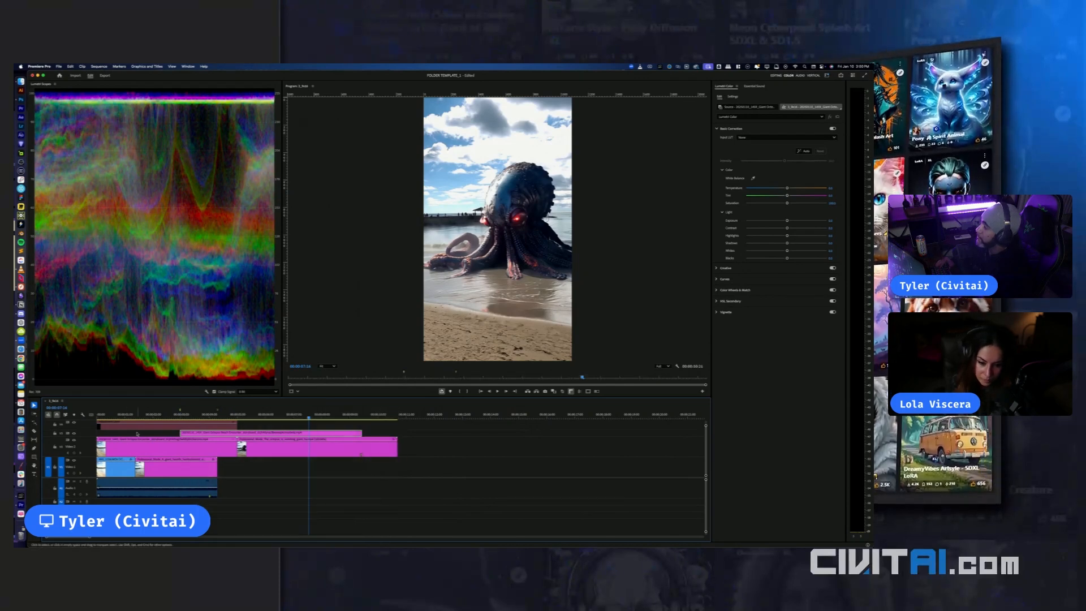
pyautogui.moveTo(88, 437); pyautogui.dragTo(91, 451)
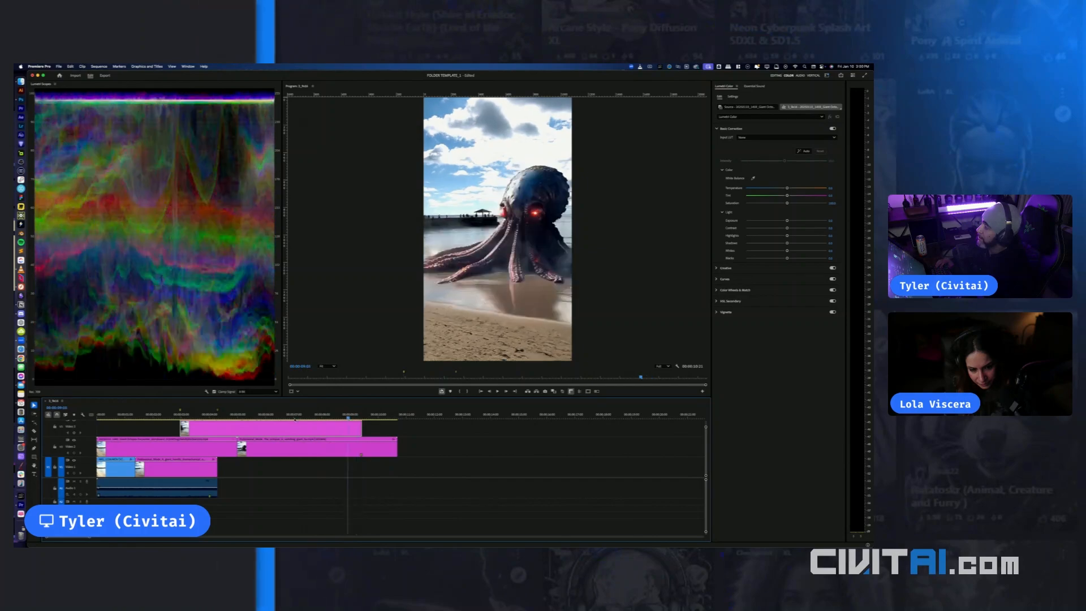
pyautogui.click(190, 416)
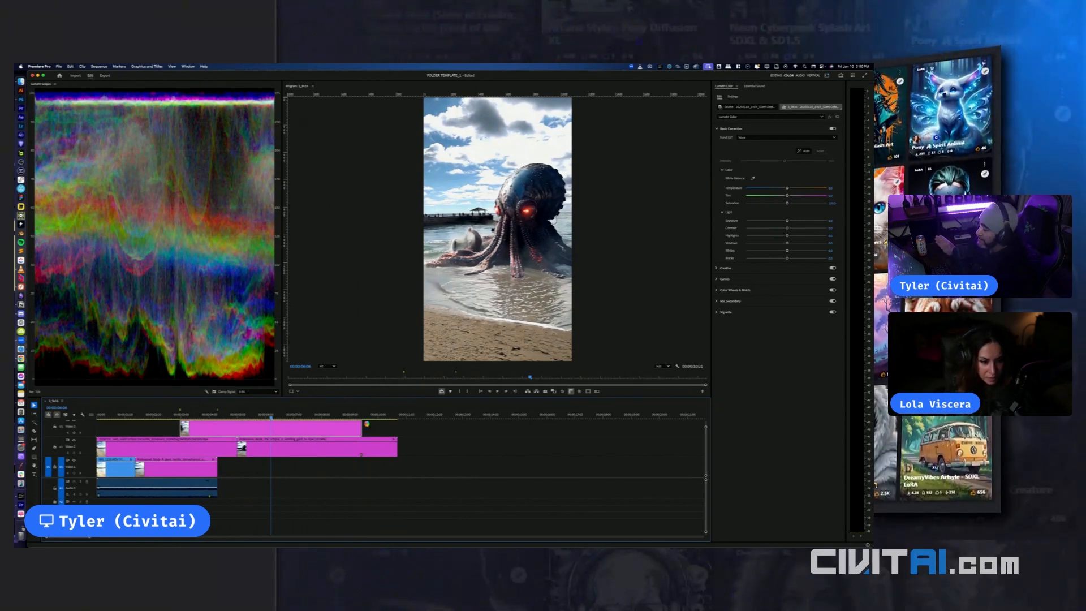
# Switch to the Editing workspace with an enlarged timeline and make the top octopus clip semi-transparent in its effect settings
pyautogui.hotkey('alt', 'shift', '1')
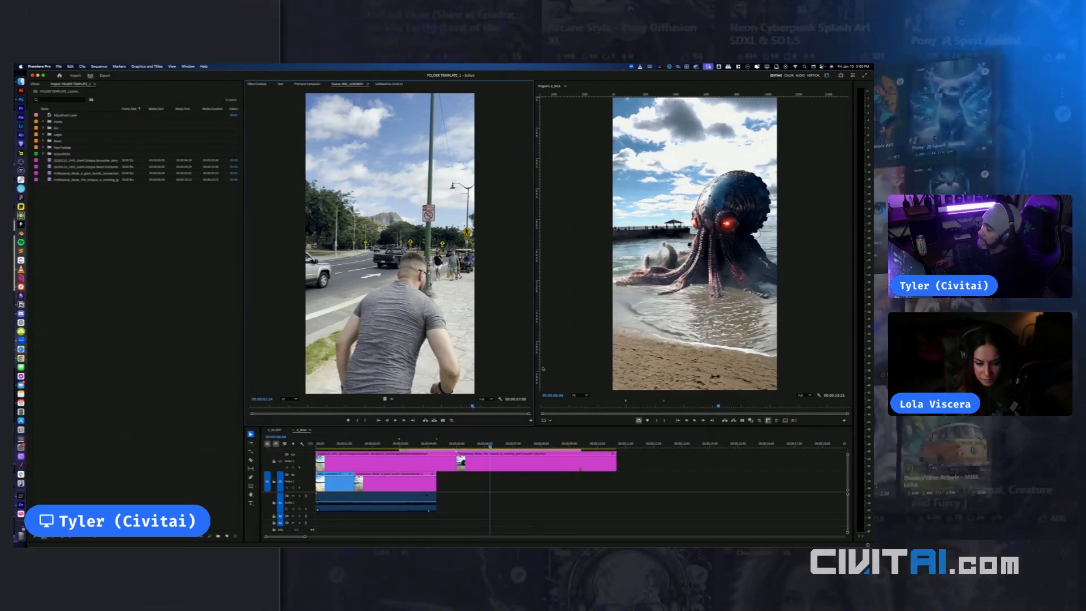
pyautogui.moveTo(561, 424); pyautogui.dragTo(560, 332)
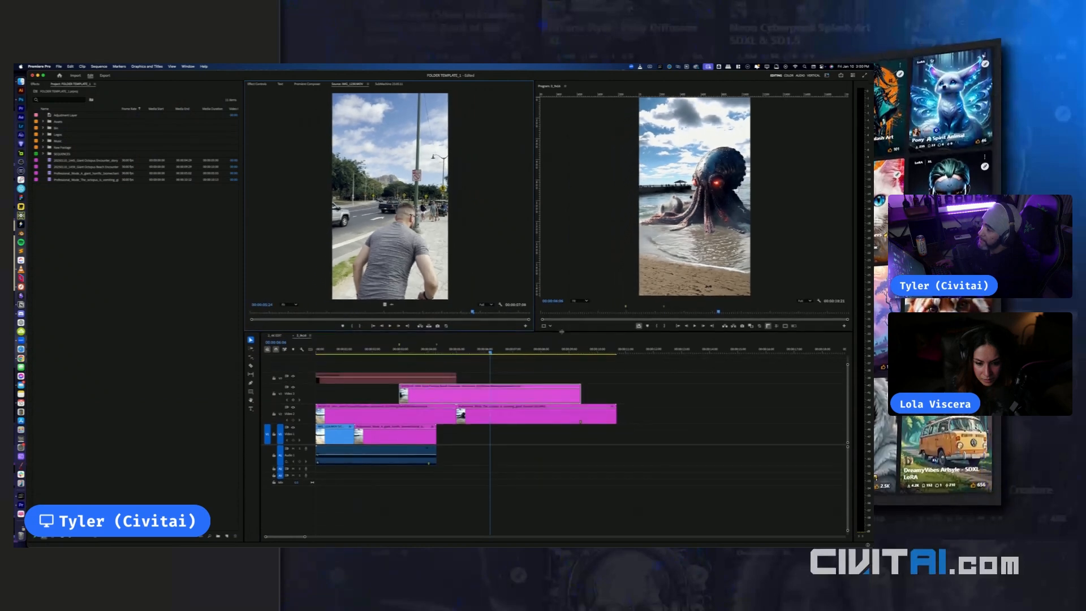
pyautogui.click(257, 84)
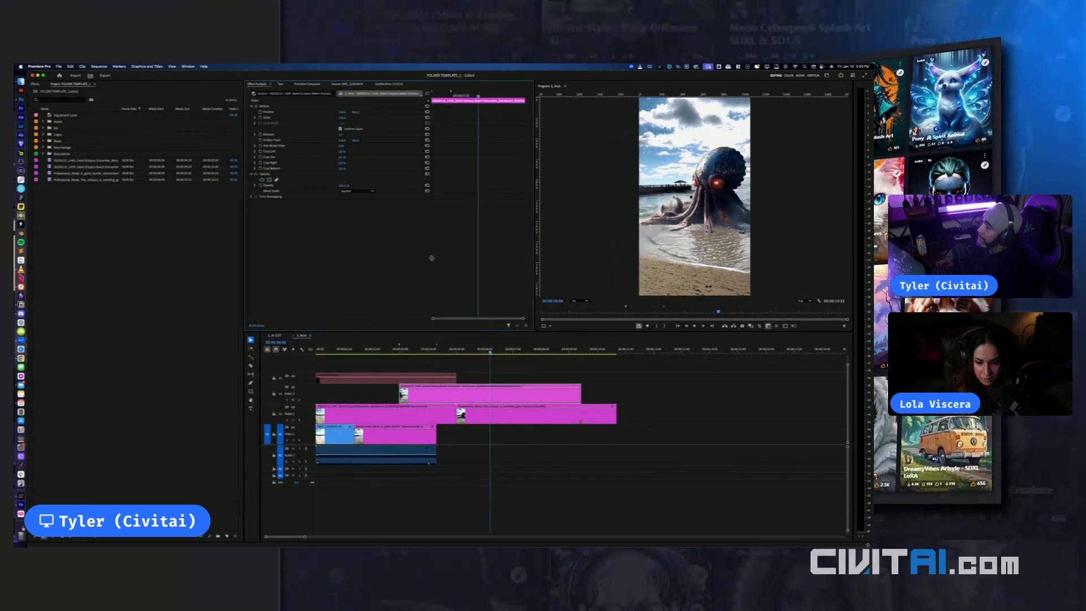
pyautogui.moveTo(574, 331); pyautogui.dragTo(574, 361)
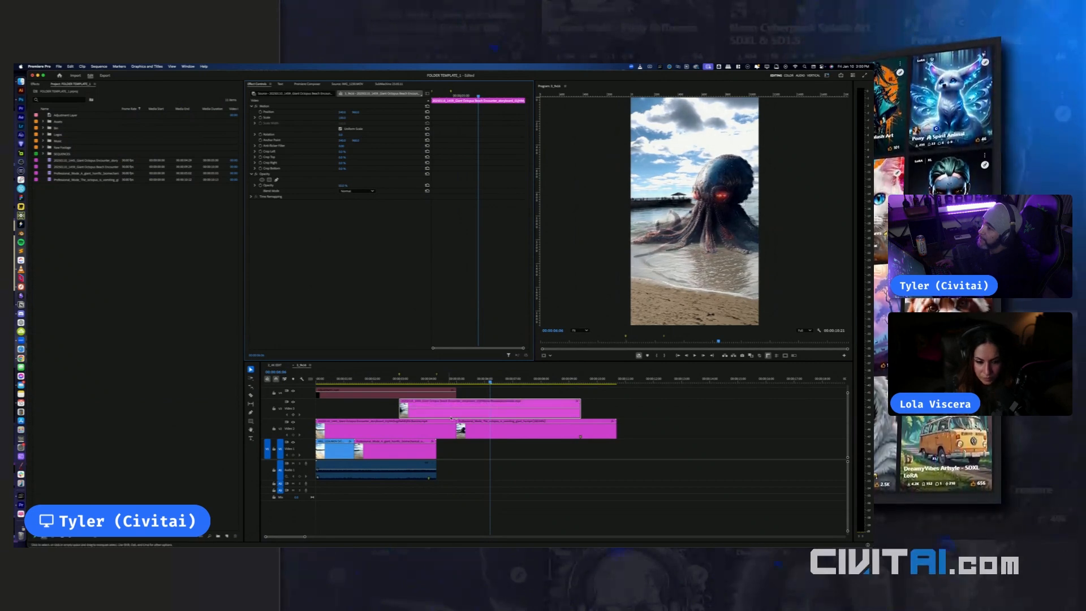
# Play and scrub through the semi-transparent overlay to compare the octopus's position with the clips beneath
pyautogui.press('space')
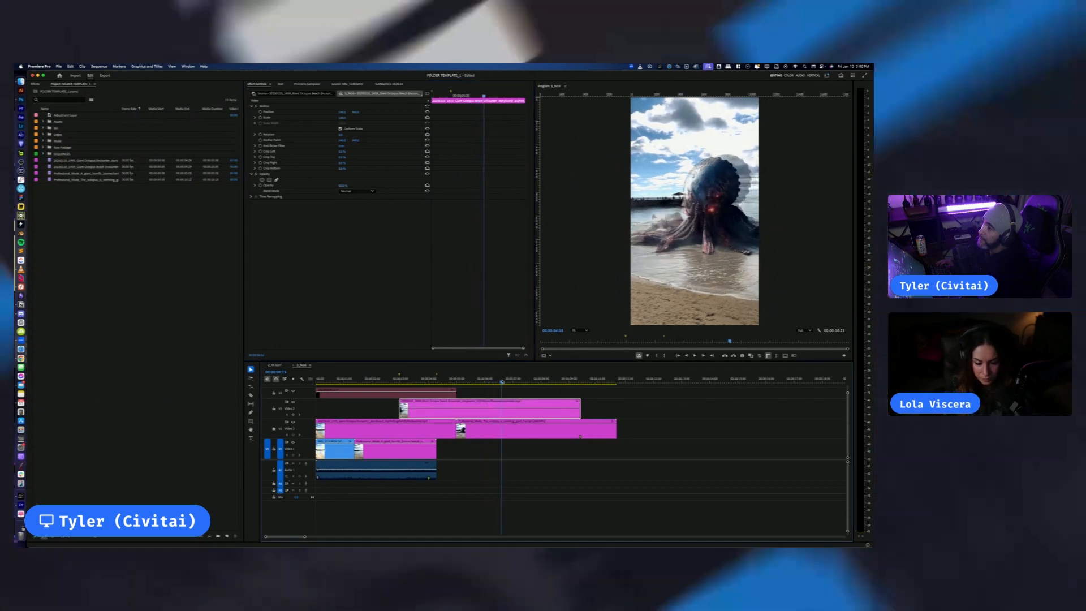
pyautogui.click(416, 380)
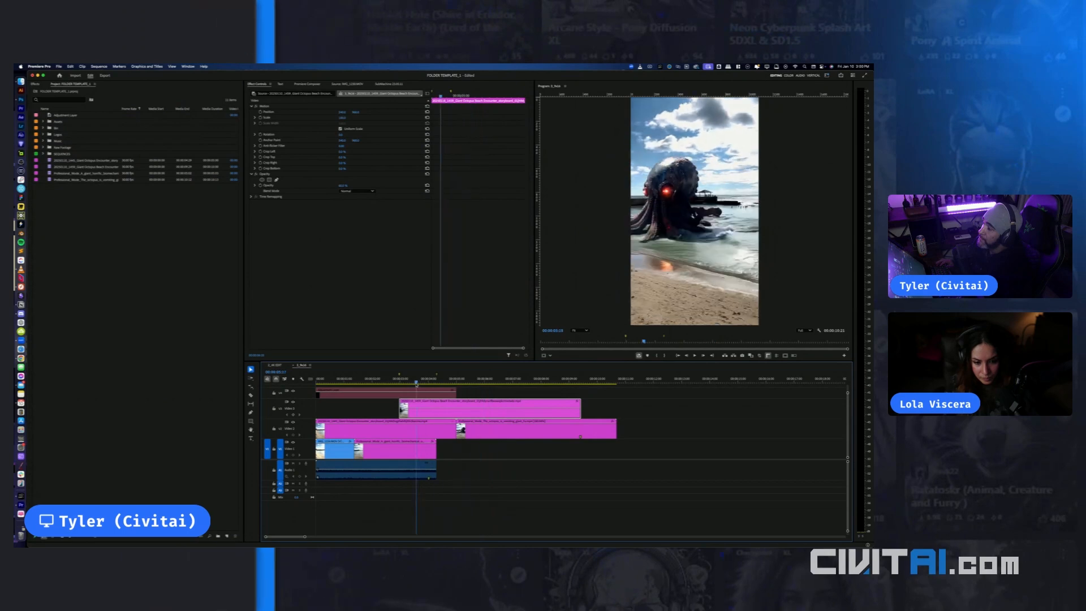
pyautogui.moveTo(416, 382); pyautogui.dragTo(559, 381)
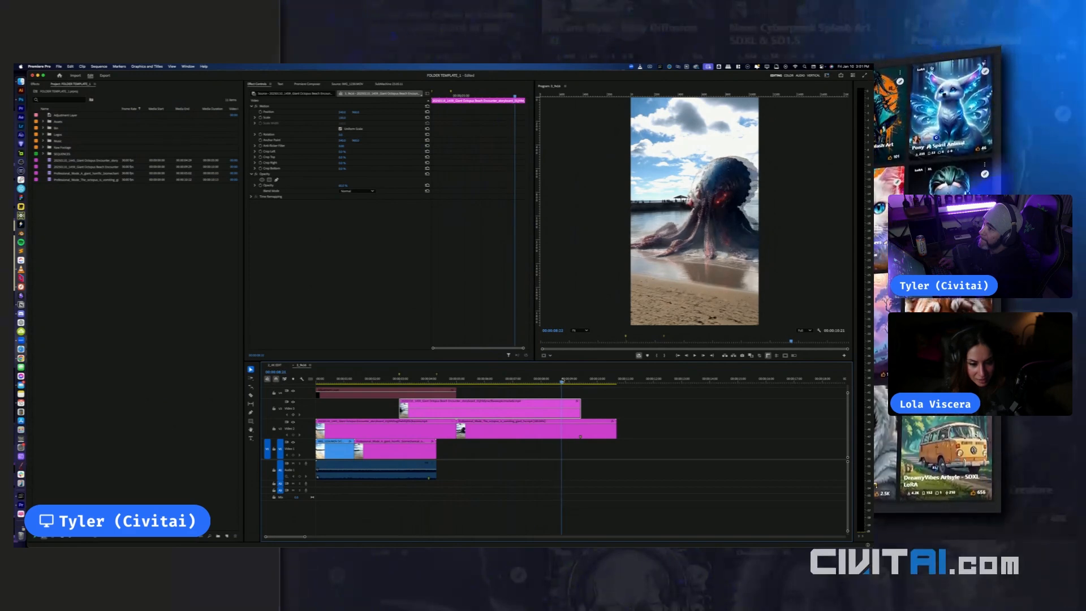
pyautogui.moveTo(562, 381); pyautogui.dragTo(568, 380)
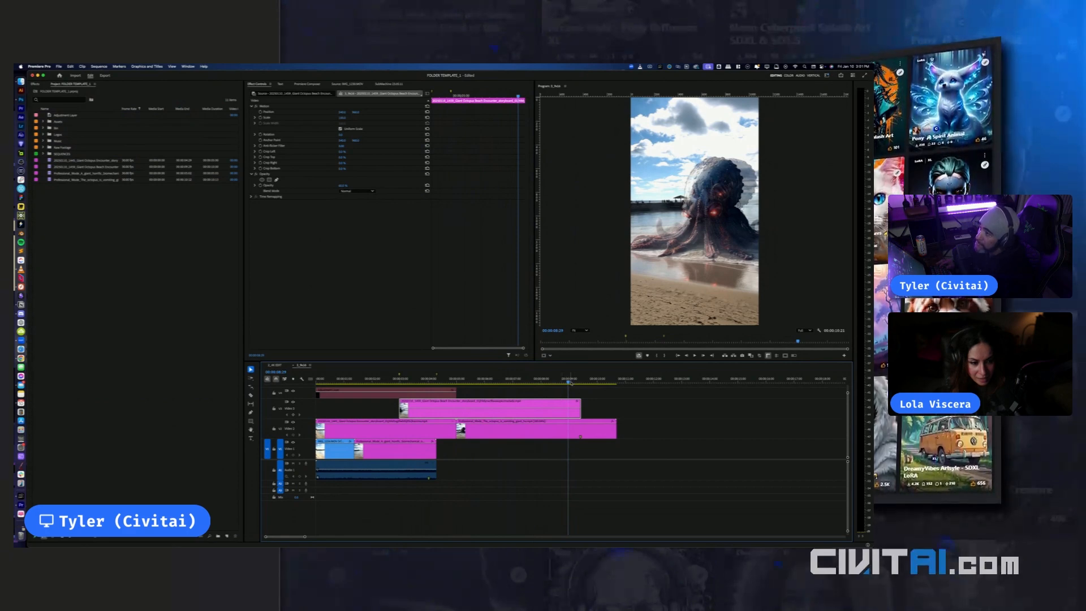
pyautogui.moveTo(569, 383); pyautogui.dragTo(505, 388)
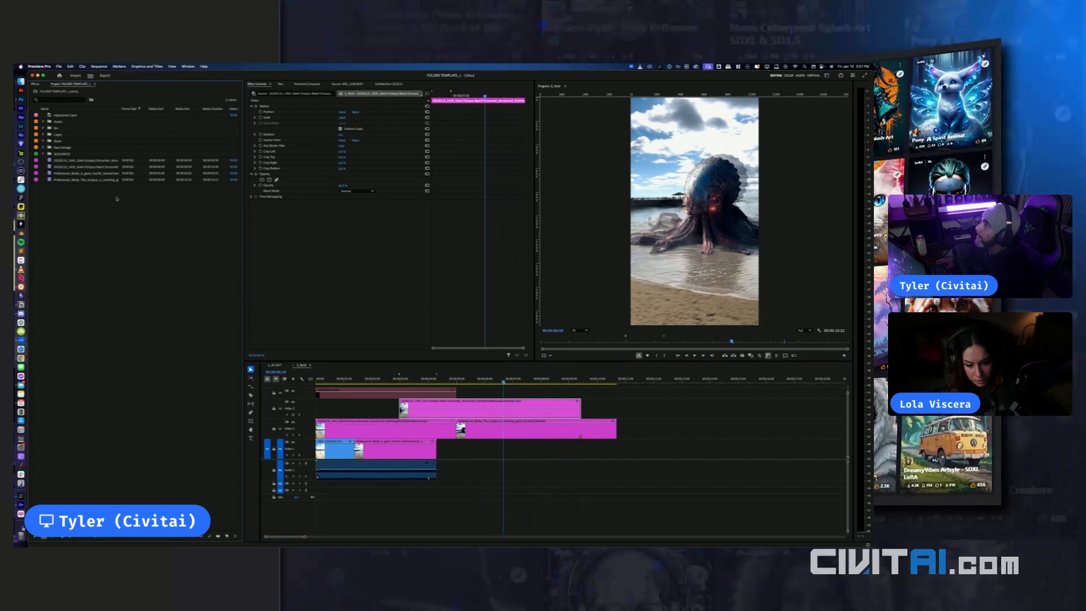
pyautogui.press('Right')
pyautogui.press('Right')
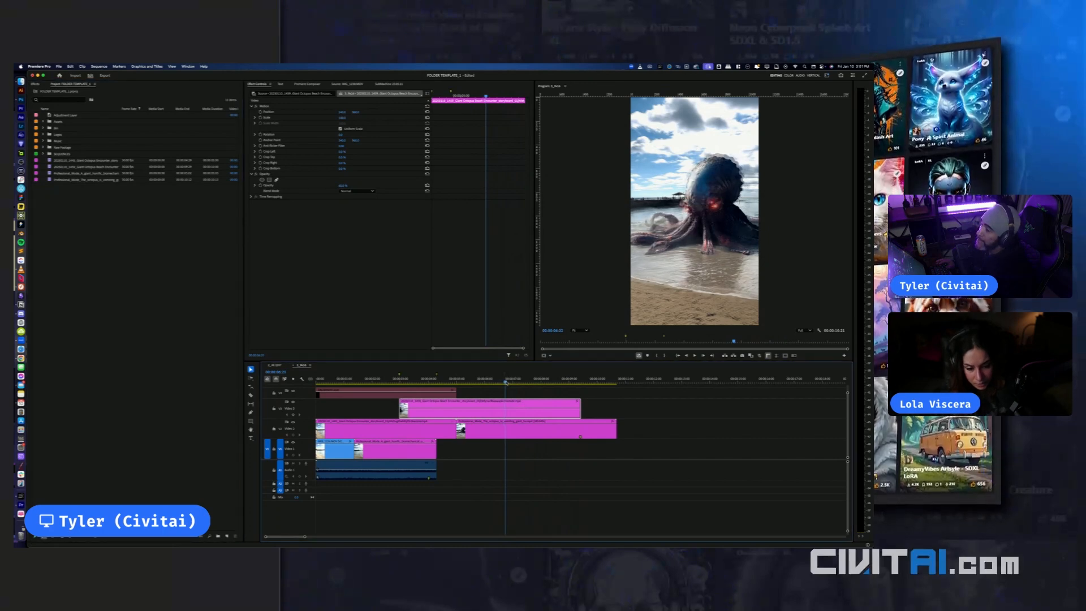
# Review the sequence settings and cancel out of the dialog
pyautogui.click(100, 67)
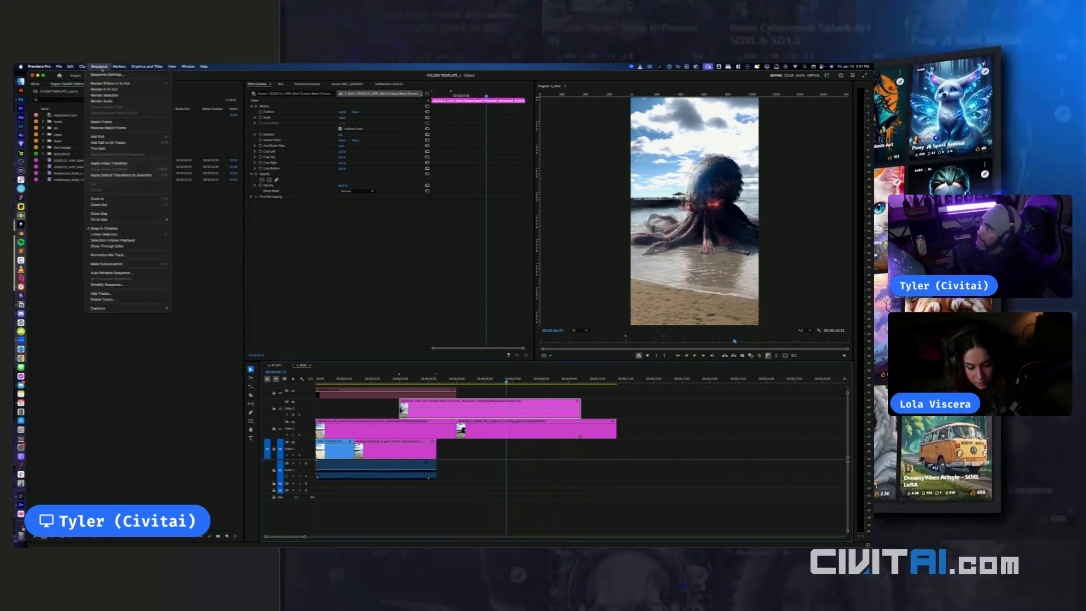
pyautogui.click(113, 78)
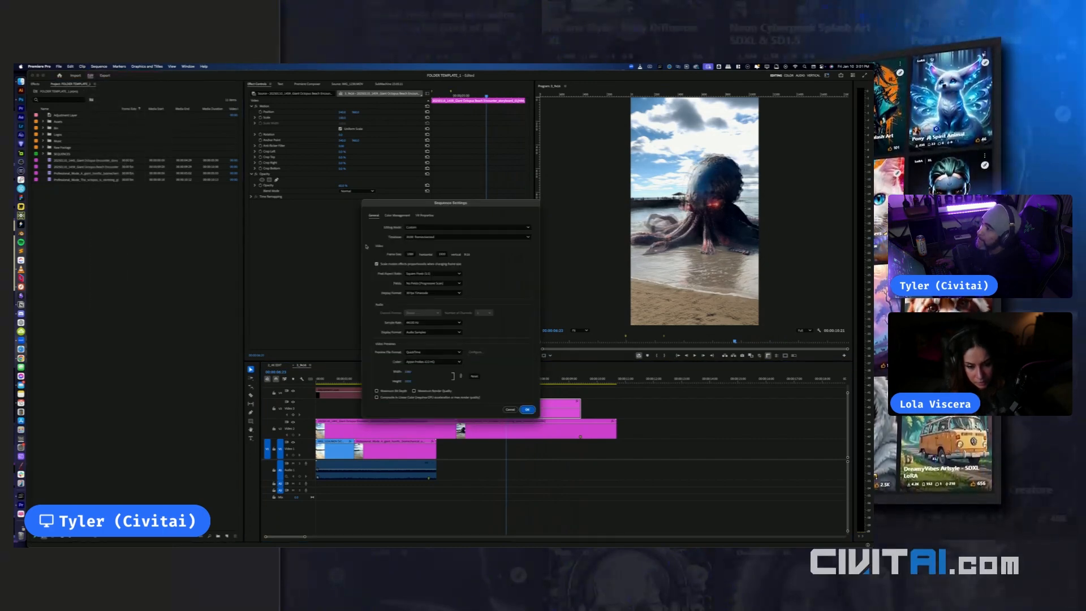
pyautogui.click(509, 409)
# Split the top octopus clip just after the cut beneath it, disabling the second part and restoring the first part's full opacity
pyautogui.press('space')
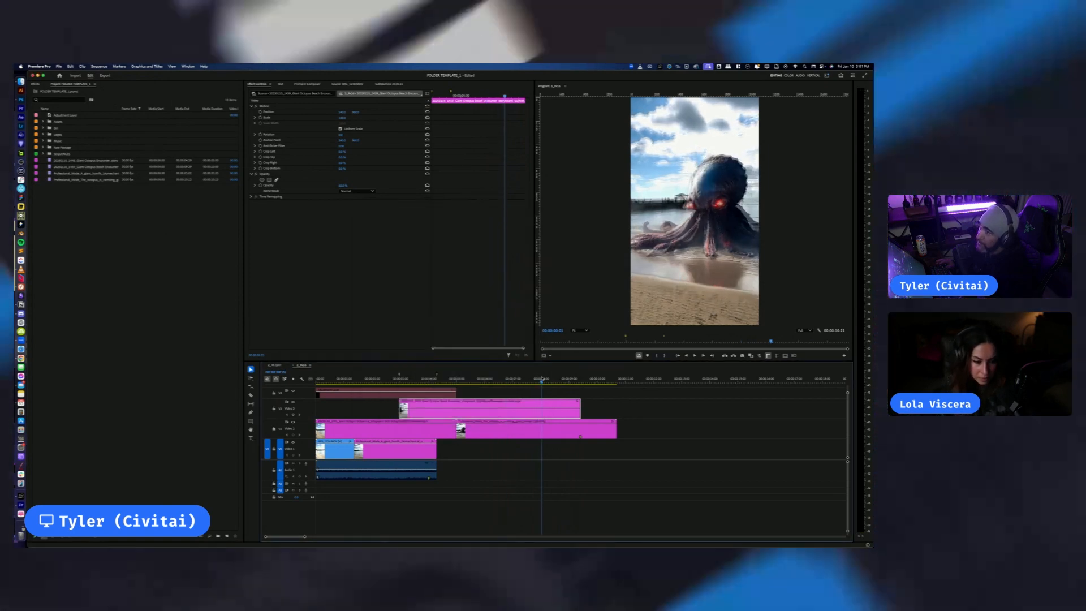
pyautogui.press('j')
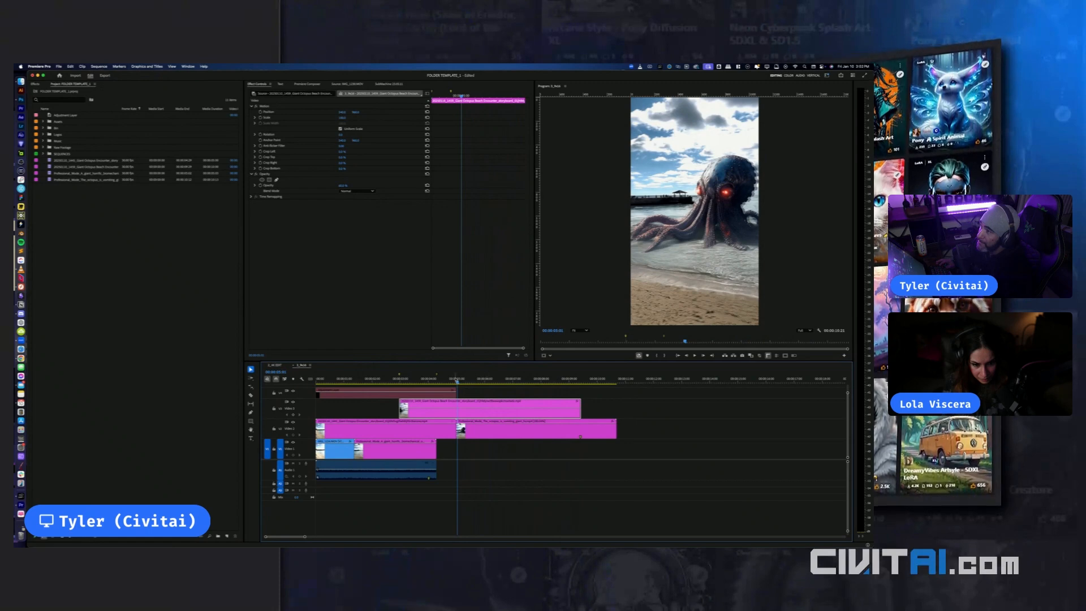
pyautogui.press('Right')
pyautogui.press('Right')
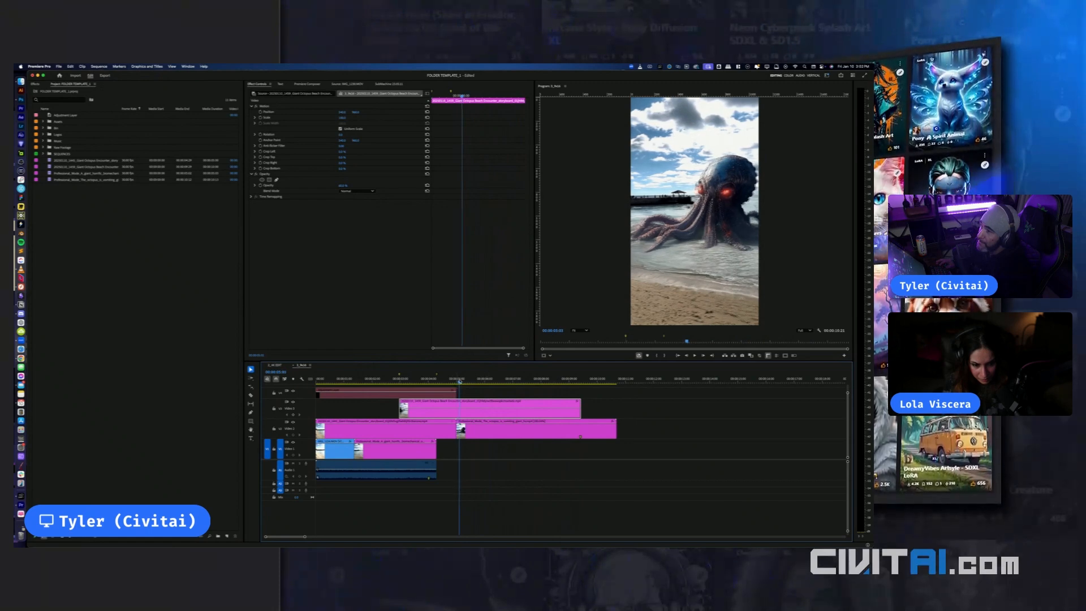
pyautogui.press('super+k')
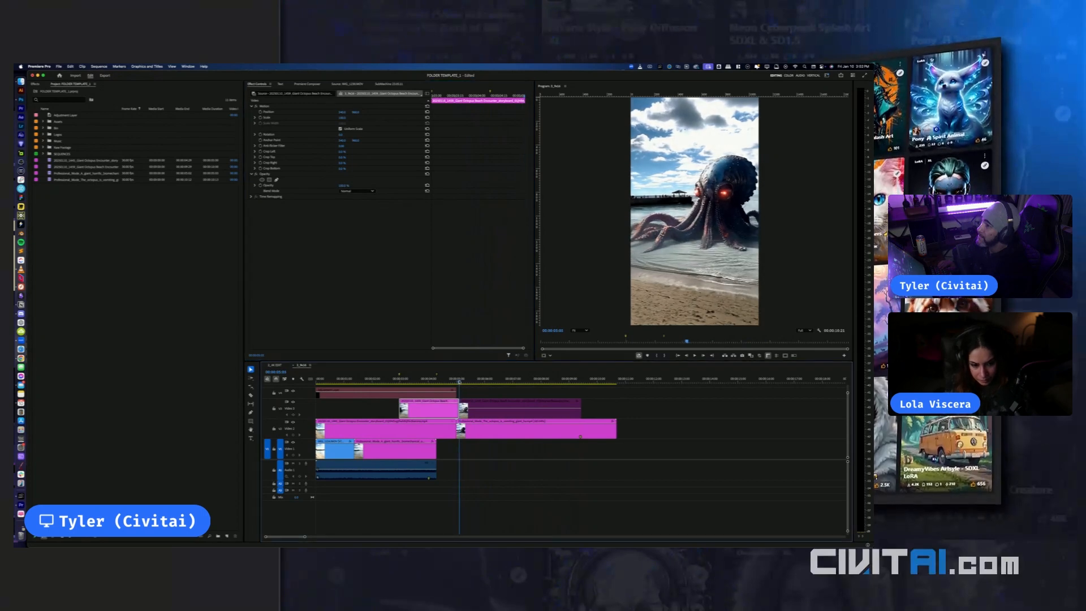
pyautogui.click(496, 414)
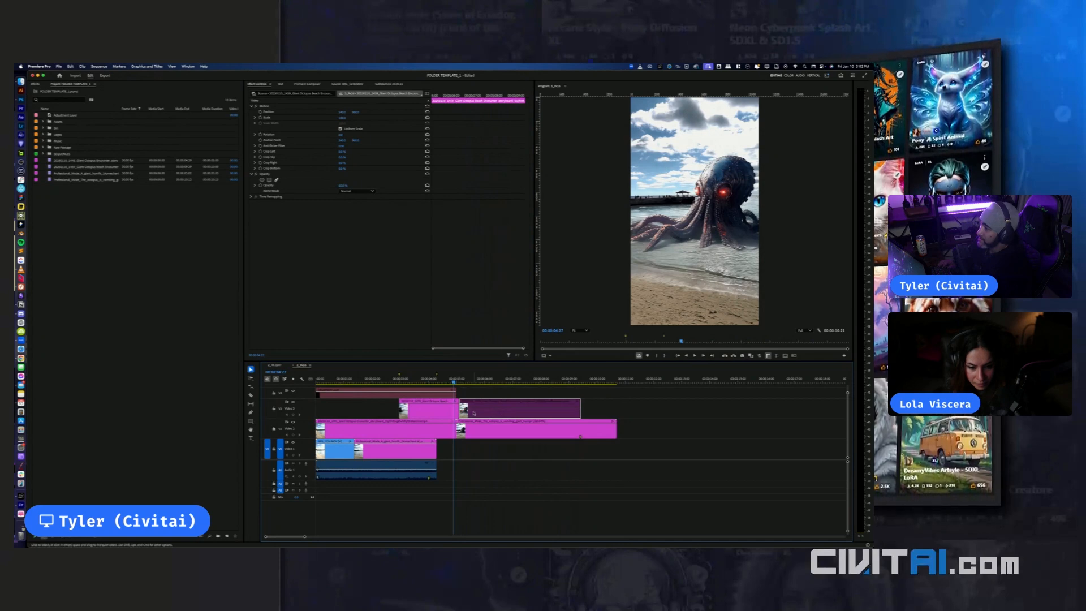
# Extend the semi-transparent octopus overlay clip to its full length and play back its overlap with the clip beneath
pyautogui.moveTo(580, 409); pyautogui.dragTo(641, 405)
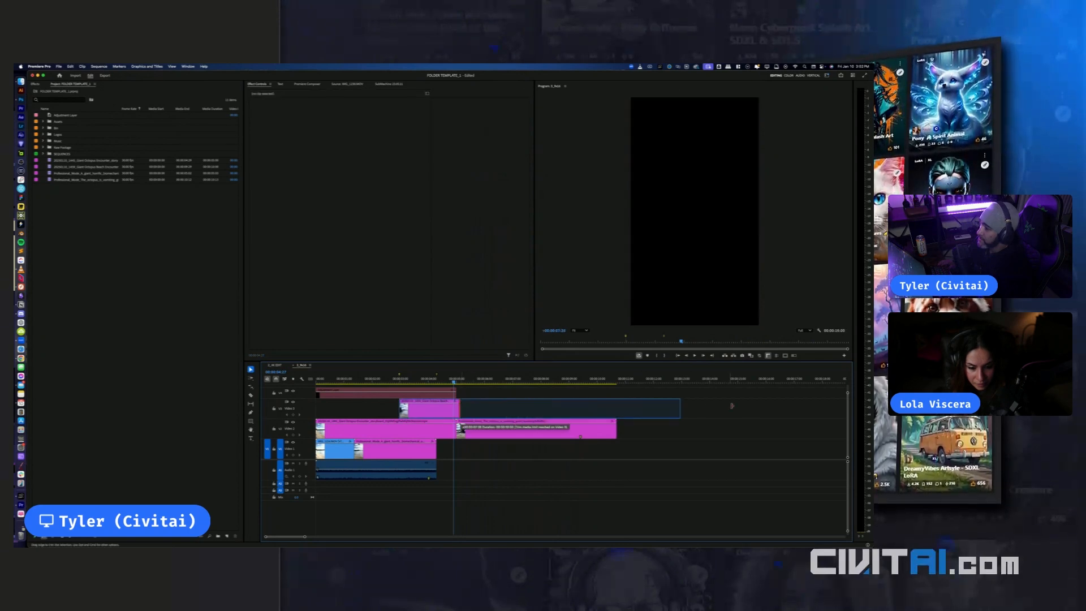
pyautogui.moveTo(732, 406); pyautogui.dragTo(731, 406)
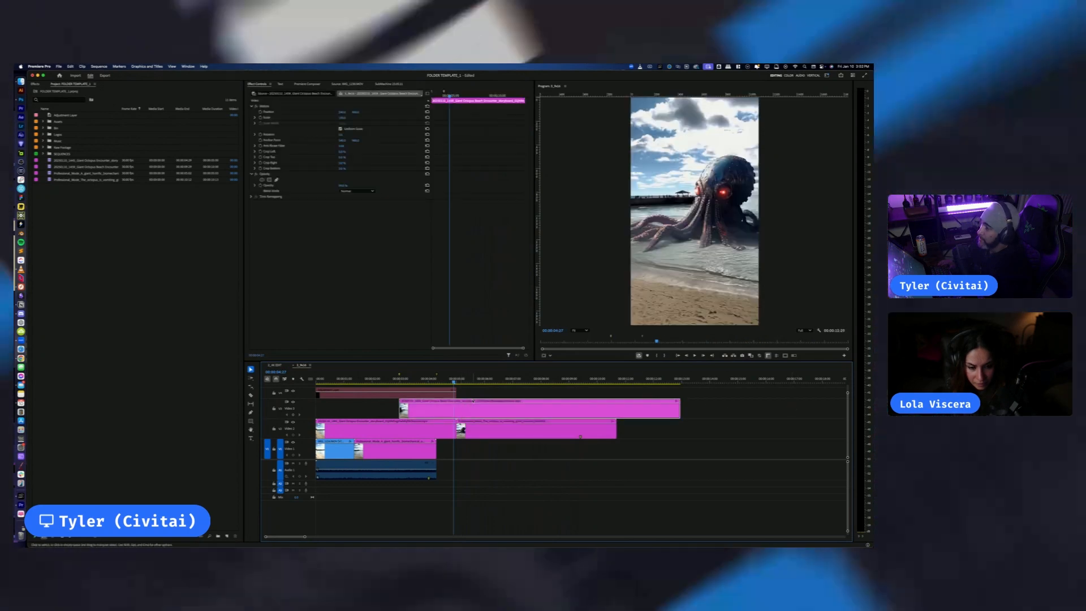
pyautogui.press('space')
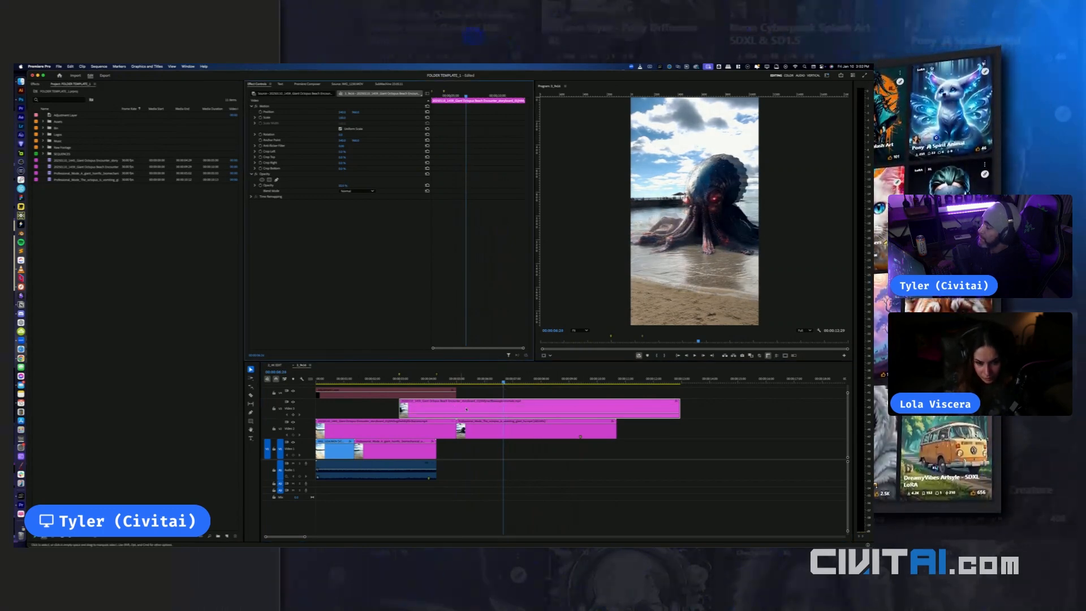
pyautogui.click(442, 381)
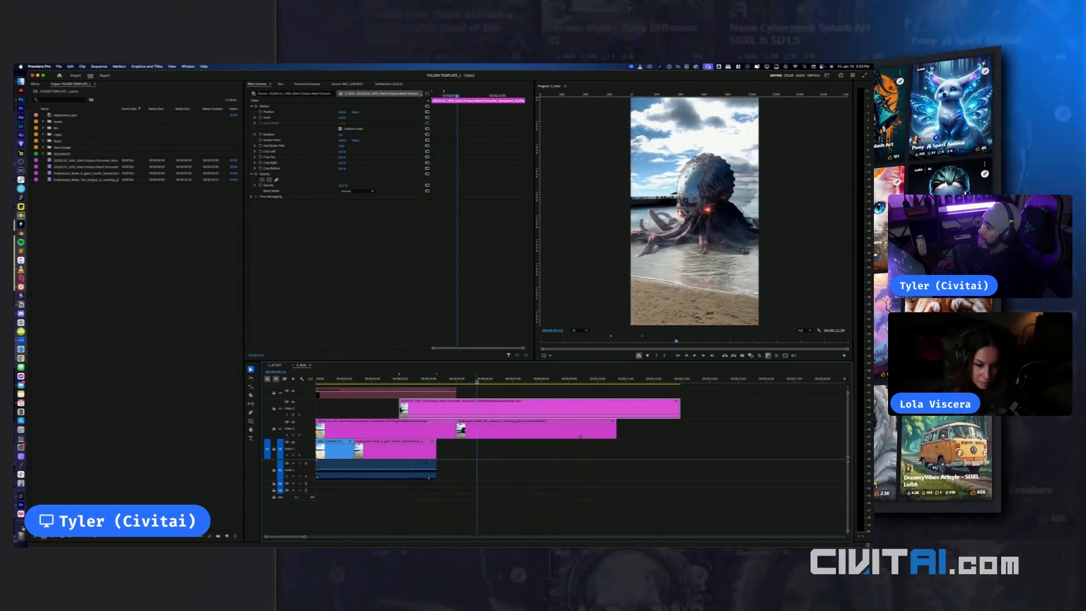
pyautogui.moveTo(477, 383)
pyautogui.mouseDown()
pyautogui.moveTo(443, 387)
pyautogui.moveTo(476, 384)
pyautogui.mouseUp()
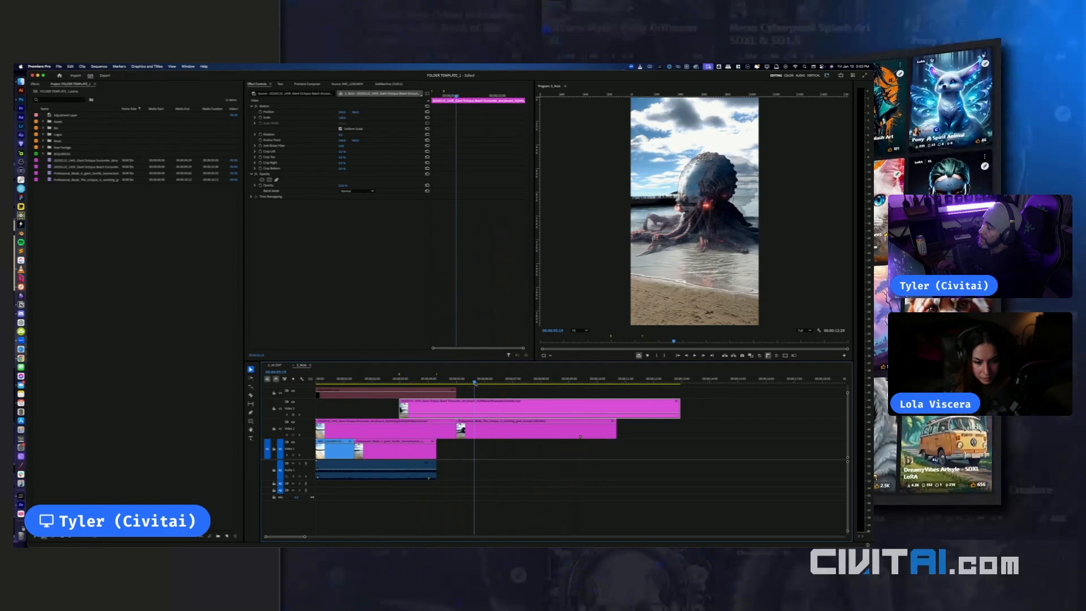
# Switch to Sora in the browser, return to the two-clip Giant Octopus Beach Encounter storyboard and select its second clip
pyautogui.hotkey('ctrl', 'Up')
pyautogui.click(152, 198)
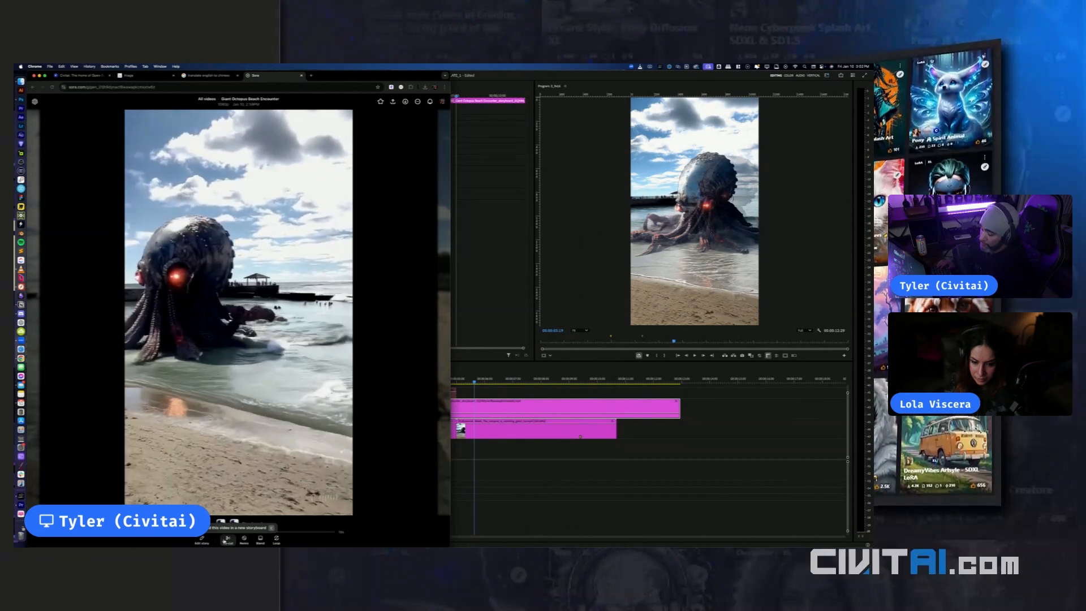
pyautogui.click(225, 541)
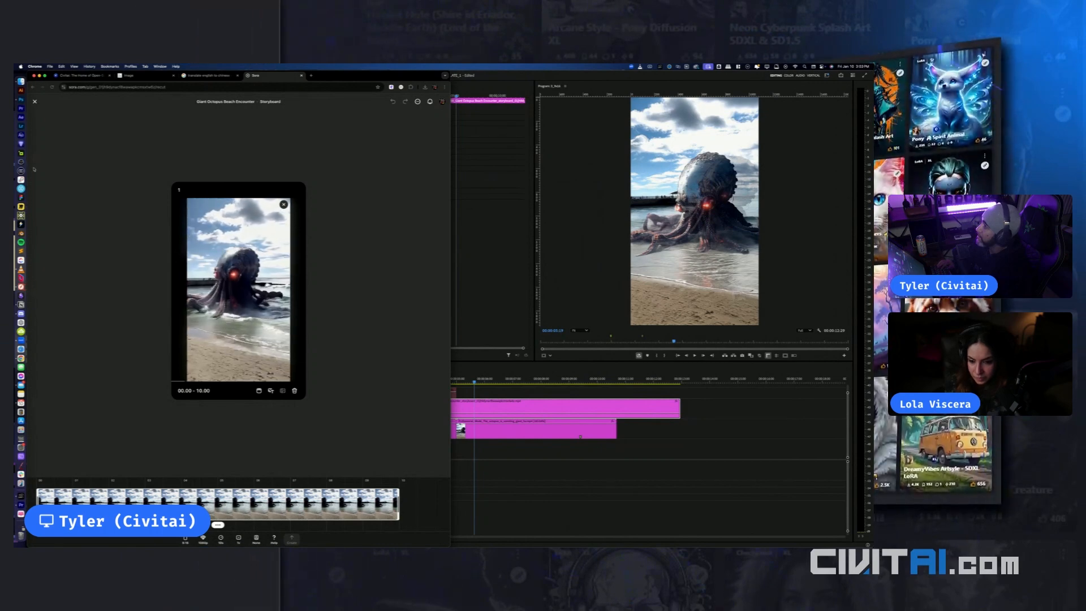
pyautogui.click(35, 102)
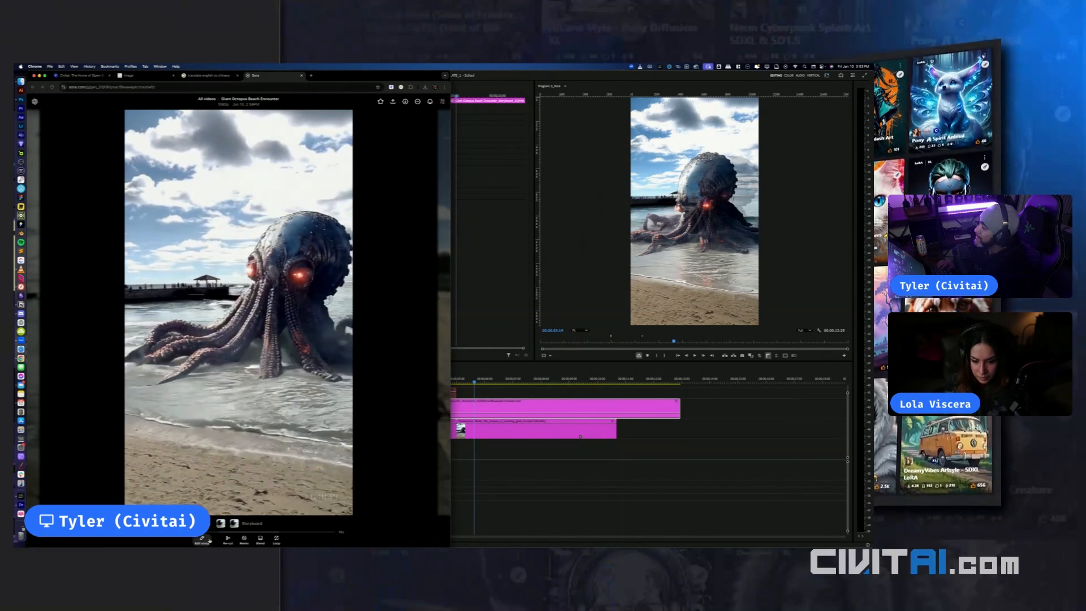
pyautogui.press('super+bracketleft')
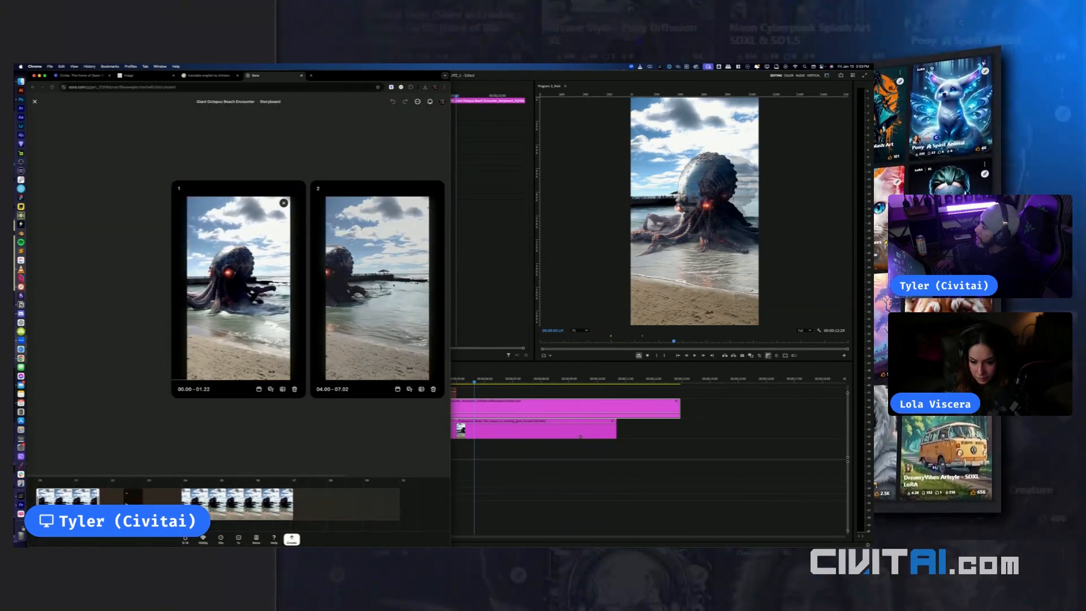
pyautogui.click(237, 503)
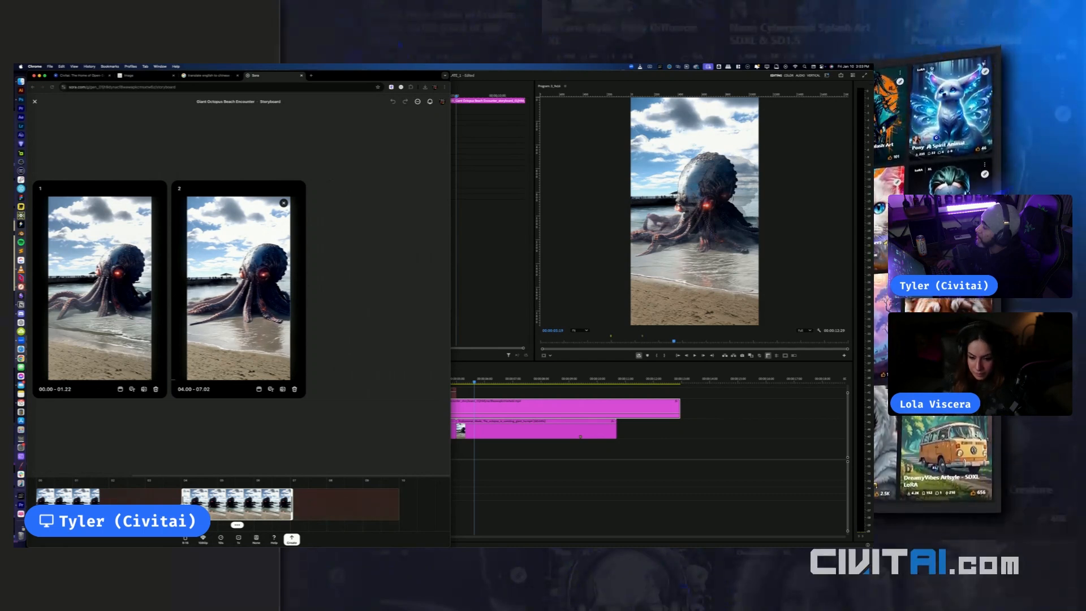
# Switch back to Premiere Pro, try shifting the overlay clip slightly later, undo it and play back the overlap
pyautogui.click(534, 426)
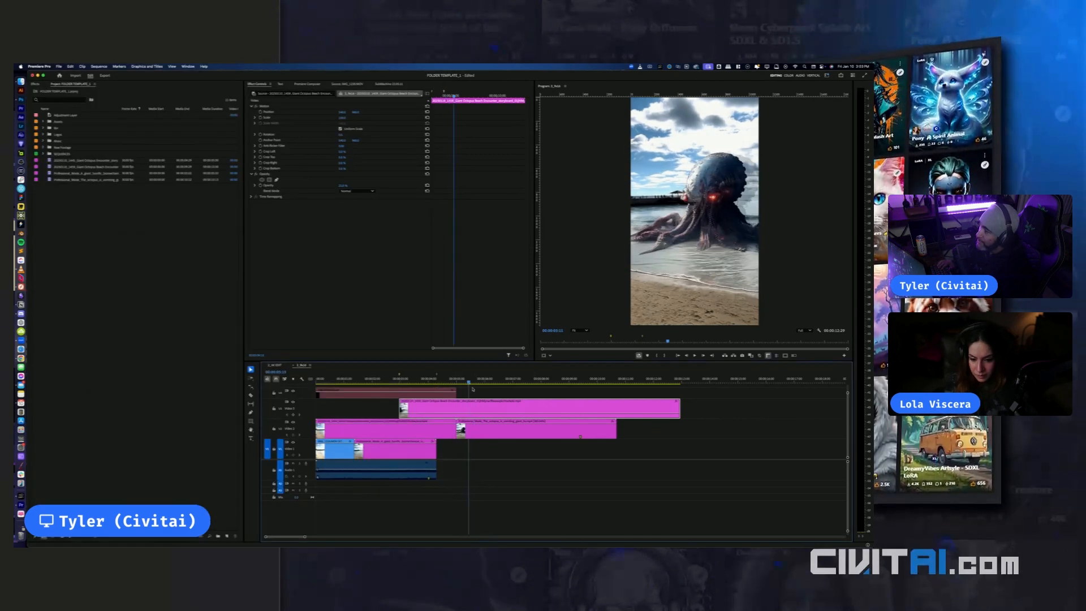
pyautogui.press('space')
pyautogui.moveTo(400, 406); pyautogui.dragTo(403, 406)
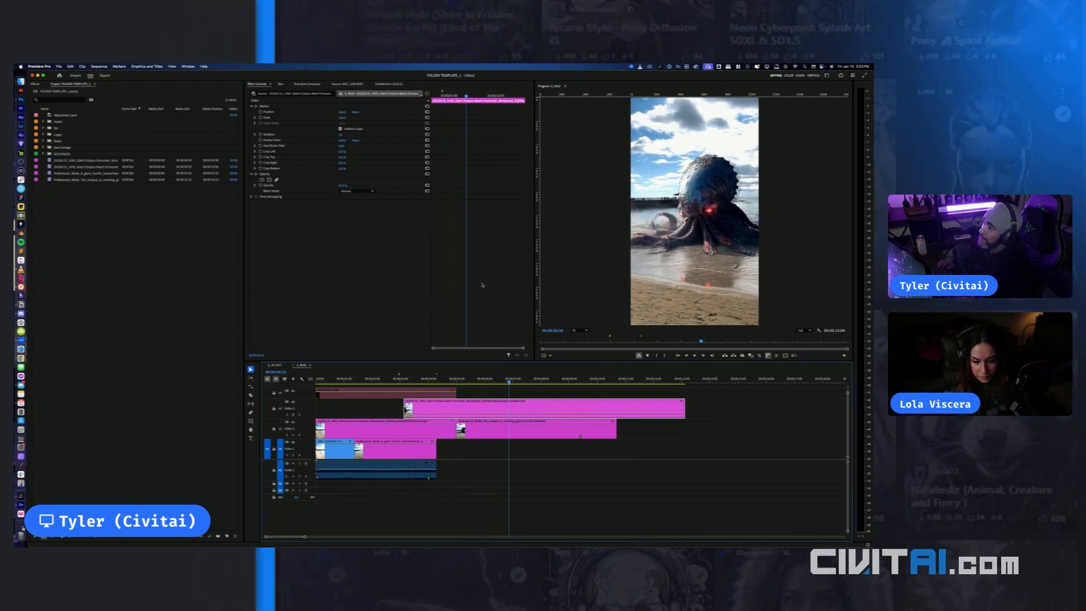
pyautogui.press('super+z')
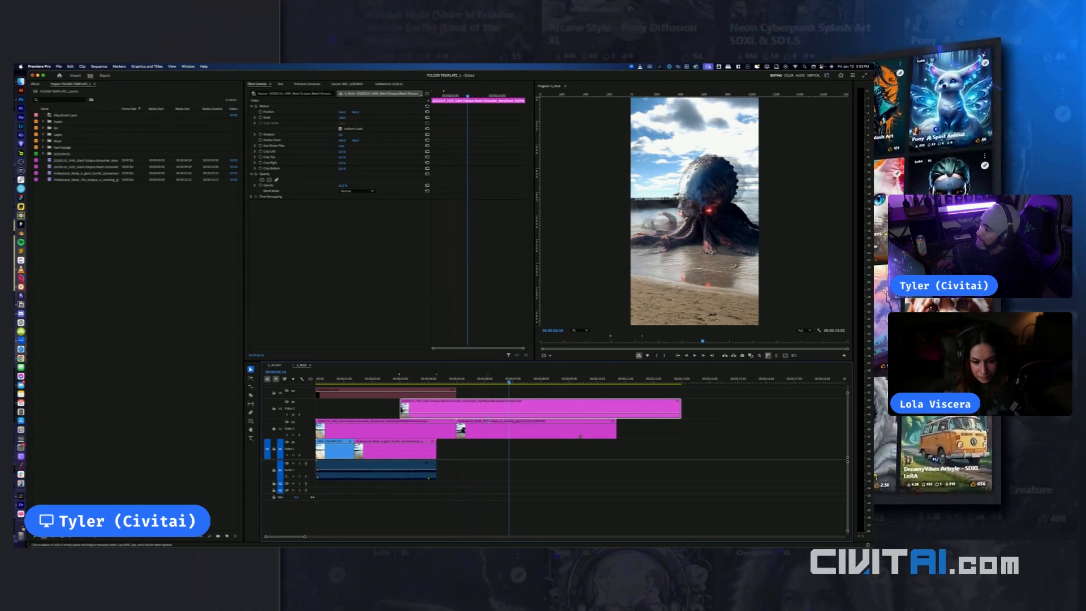
pyautogui.moveTo(497, 405); pyautogui.dragTo(493, 406)
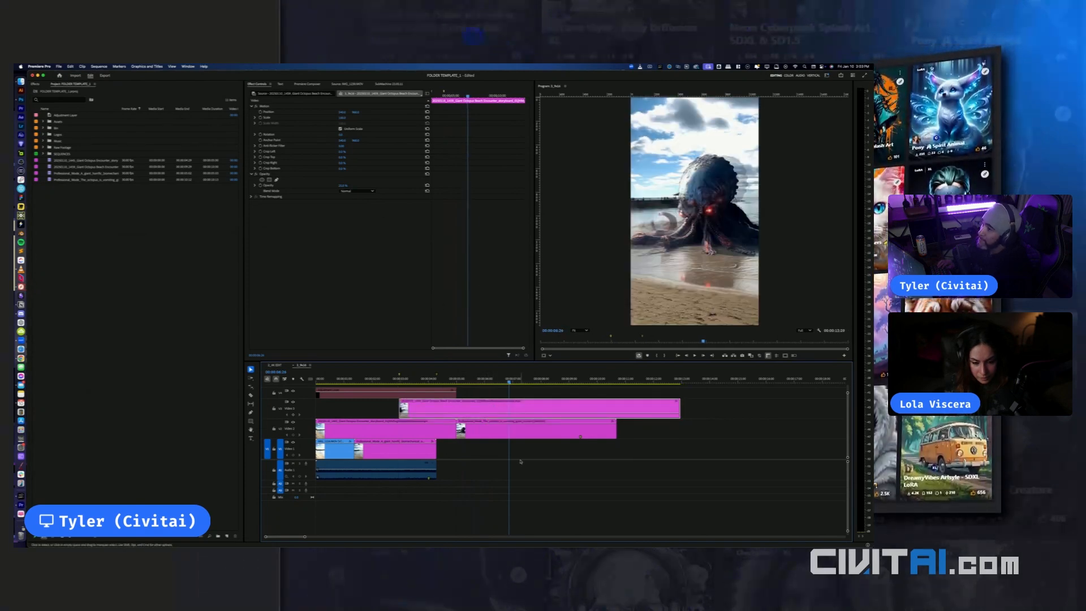
pyautogui.press('Right')
pyautogui.press('space')
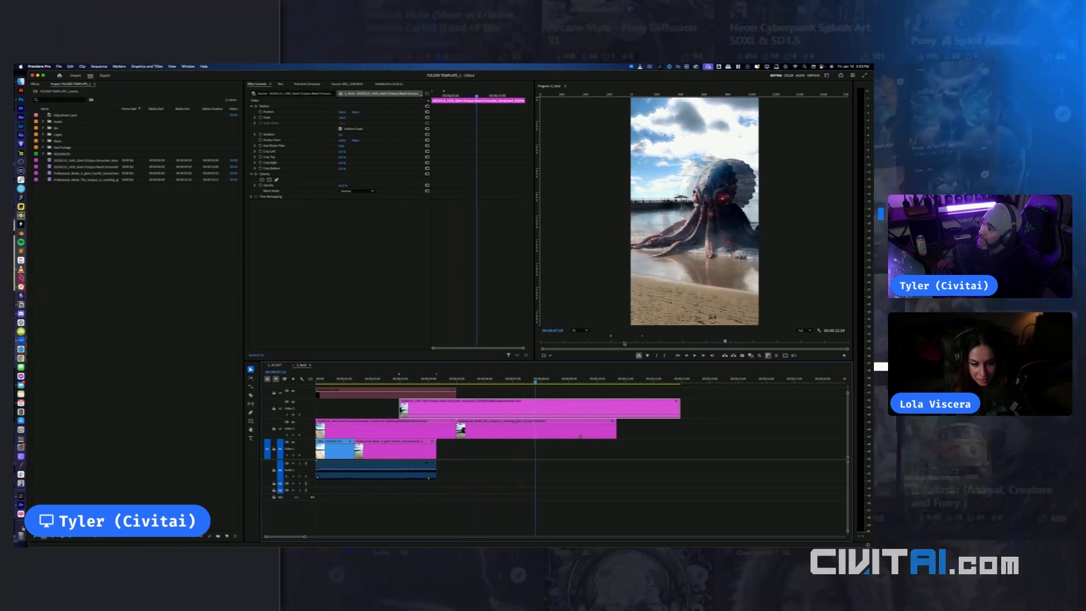
# Step frame by frame through the overlapping octopus clips to compare where their poses line up
pyautogui.press('Left')
pyautogui.press('Left')
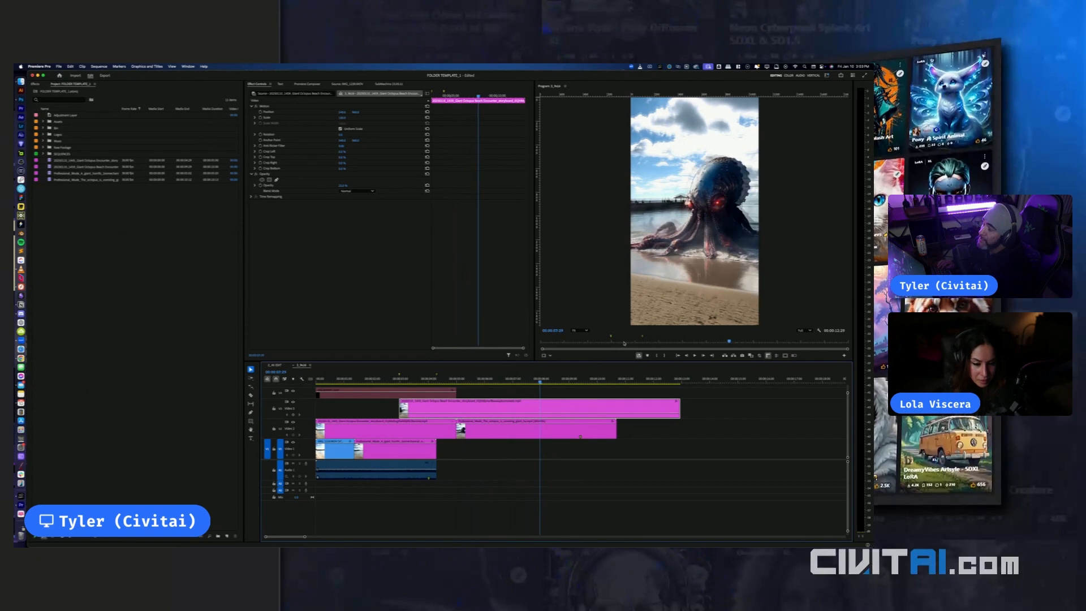
pyautogui.press('Left')
pyautogui.press('Left')
pyautogui.press('Left')
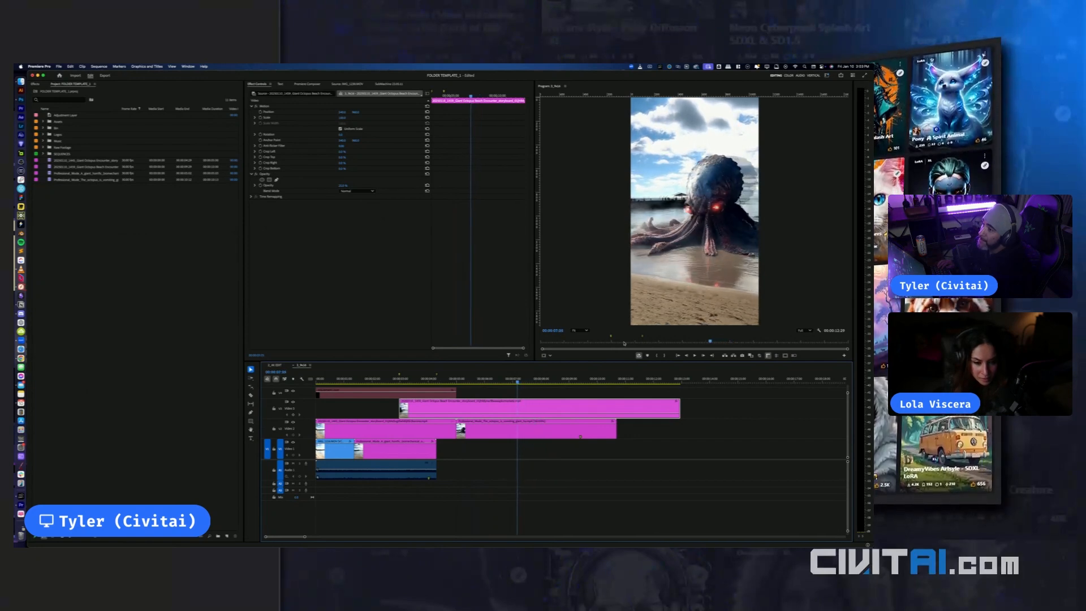
pyautogui.press('Left')
pyautogui.press('Left')
pyautogui.press('Left')
pyautogui.press('Left')
pyautogui.press('Left')
pyautogui.press('Left')
pyautogui.press('Left')
pyautogui.press('Left')
pyautogui.press('Left')
pyautogui.press('Left')
pyautogui.press('Left')
pyautogui.press('Left')
pyautogui.press('Left')
pyautogui.press('Left')
pyautogui.press('Left')
pyautogui.press('Left')
pyautogui.press('Left')
pyautogui.press('Left')
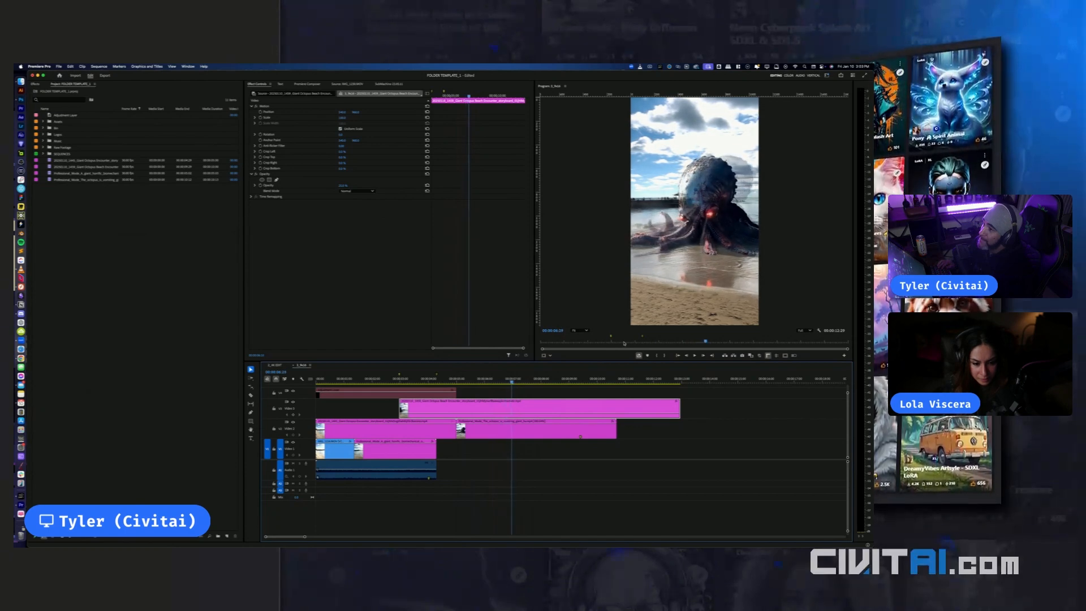
pyautogui.press('Right')
pyautogui.press('Right')
pyautogui.press('Right')
pyautogui.press('Right')
pyautogui.press('Right')
pyautogui.press('Right')
pyautogui.press('Right')
pyautogui.press('Right')
pyautogui.press('Right')
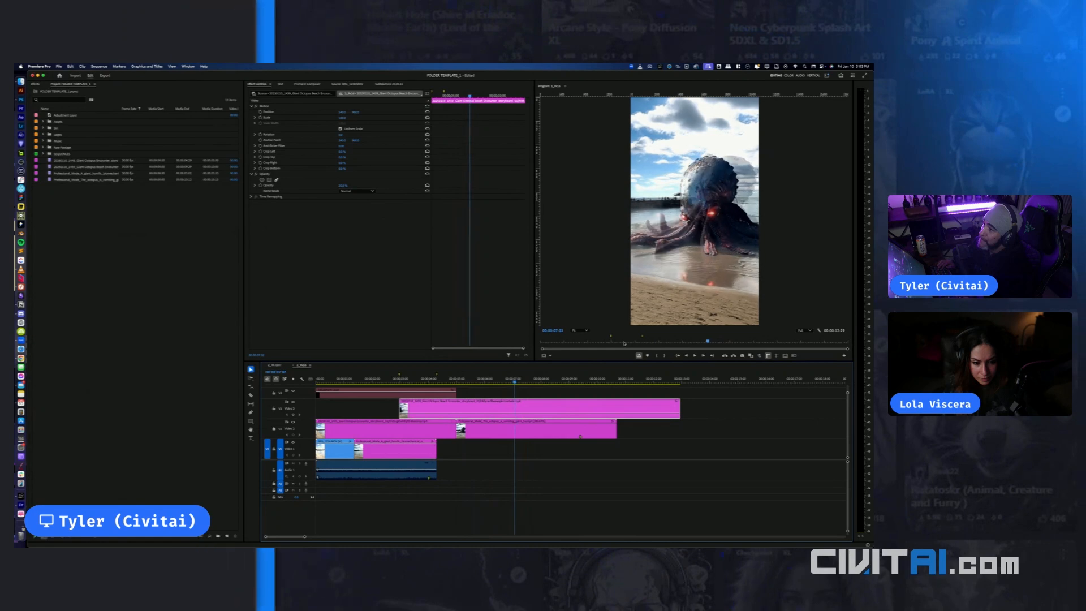
pyautogui.press('Left')
pyautogui.press('Left')
pyautogui.press('Left')
pyautogui.press('Left')
pyautogui.press('Left')
pyautogui.press('Left')
pyautogui.press('Left')
pyautogui.press('Left')
pyautogui.press('Left')
pyautogui.press('Left')
pyautogui.press('Left')
pyautogui.press('Left')
pyautogui.press('Left')
pyautogui.press('Left')
pyautogui.press('Left')
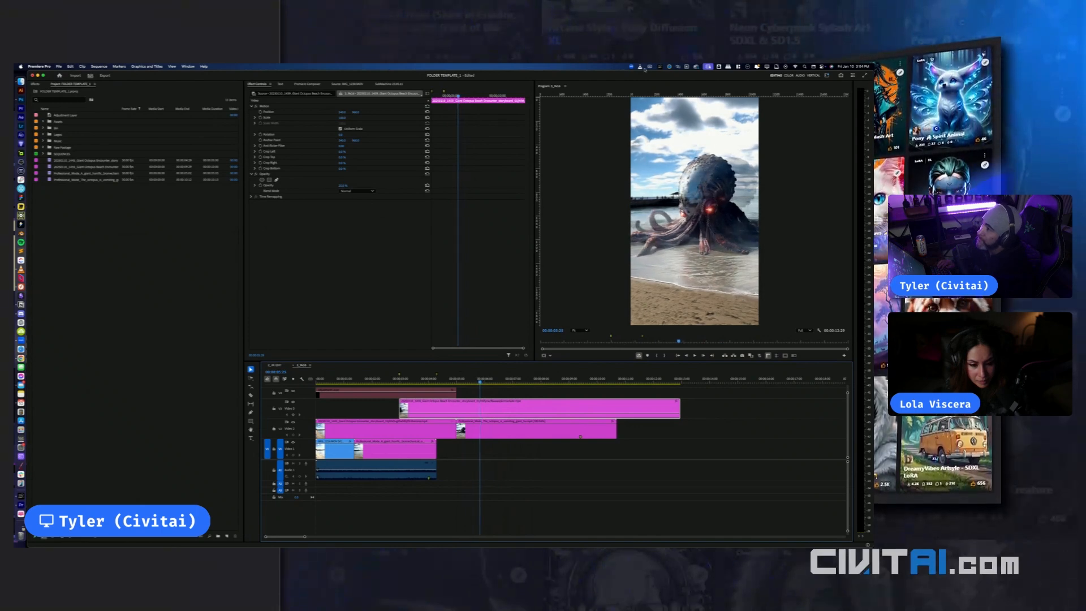
# Adjust the overlay clip's opacity, recheck the overlapping frames, and delete the overlay clip from the timeline
pyautogui.moveTo(343, 185); pyautogui.dragTo(328, 185)
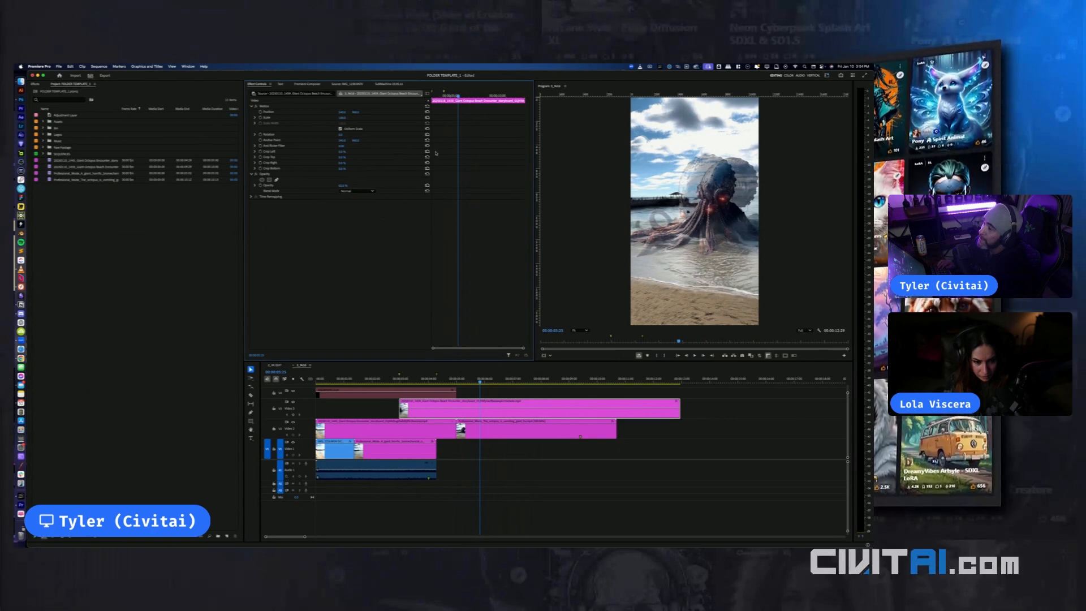
pyautogui.press('space')
pyautogui.press('space')
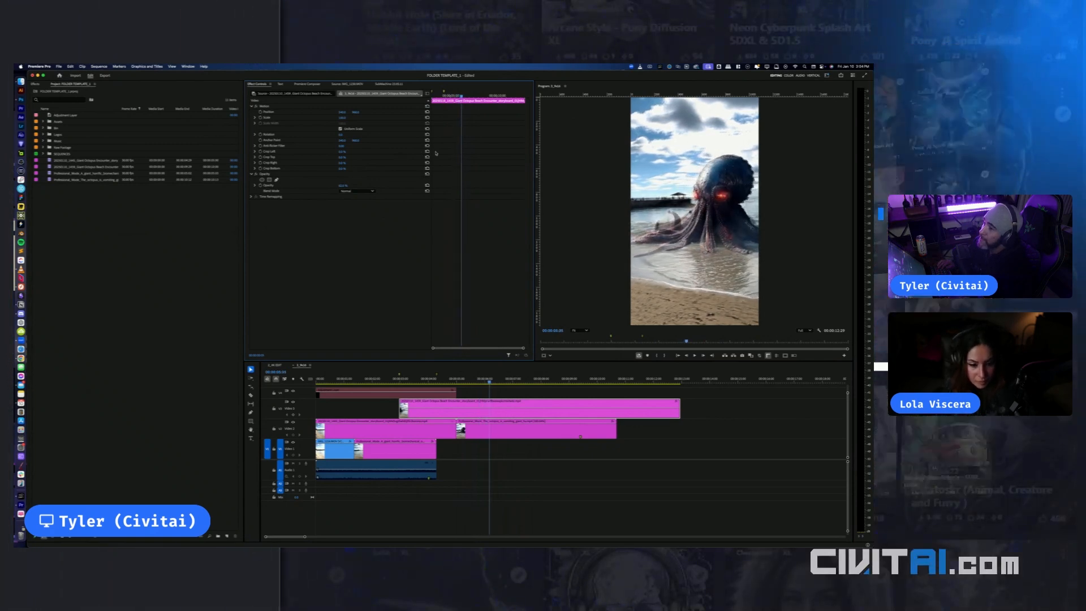
pyautogui.press('Left')
pyautogui.press('Left')
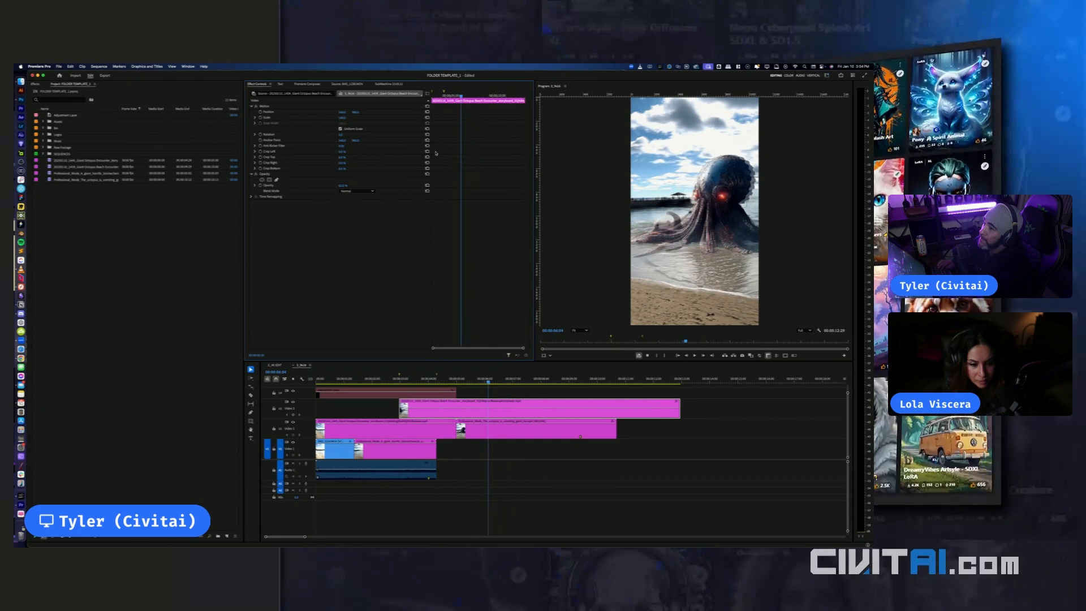
pyautogui.press('Left')
pyautogui.press('Left')
pyautogui.press('Left')
pyautogui.press('Left')
pyautogui.press('Left')
pyautogui.press('Left')
pyautogui.press('Left')
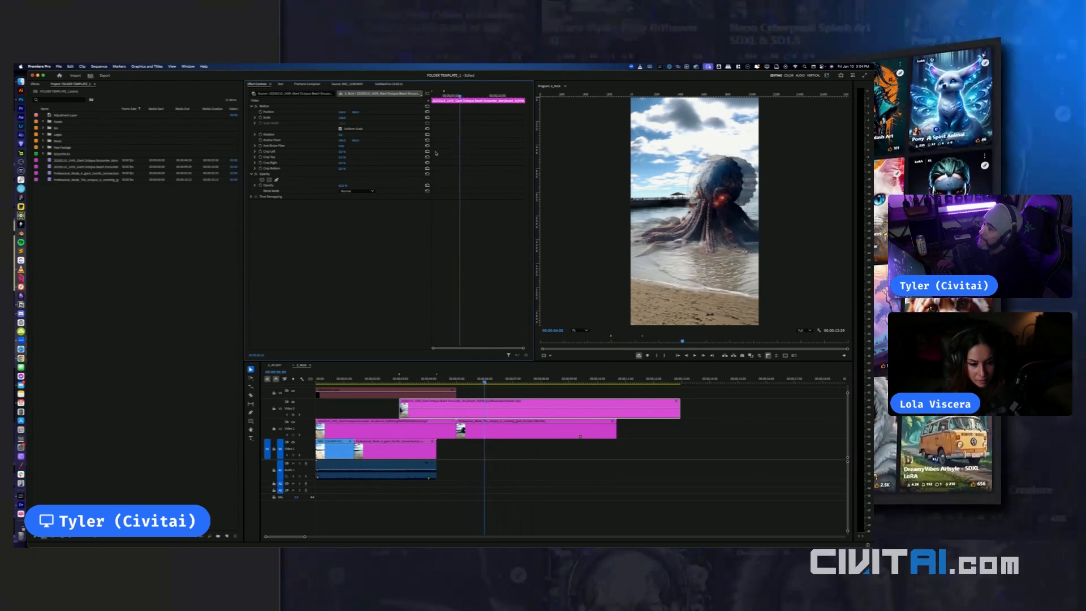
pyautogui.press('Left')
pyautogui.press('Left')
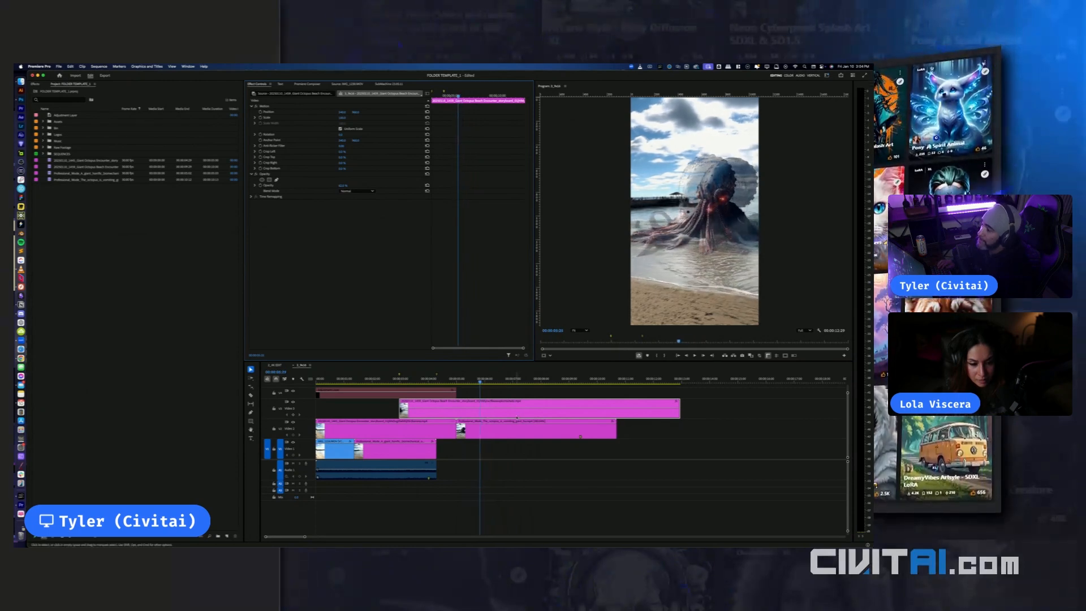
pyautogui.press('Delete')
# Switch to the Sora storyboard and extend the second clip at both ends so it spans 03.02 to 07.06
pyautogui.hotkey('ctrl', 'Up')
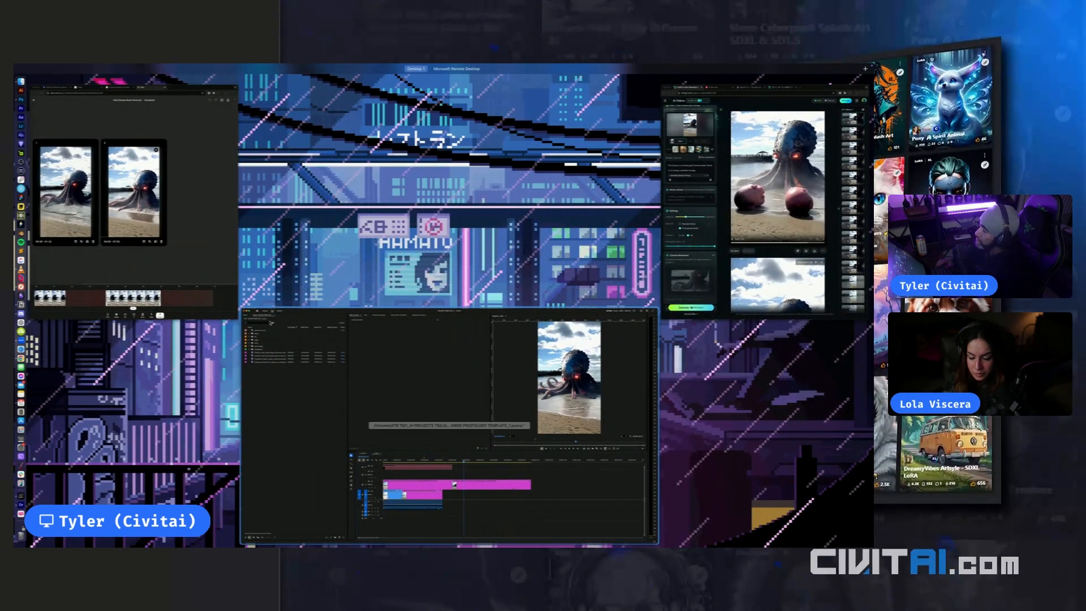
pyautogui.click(226, 300)
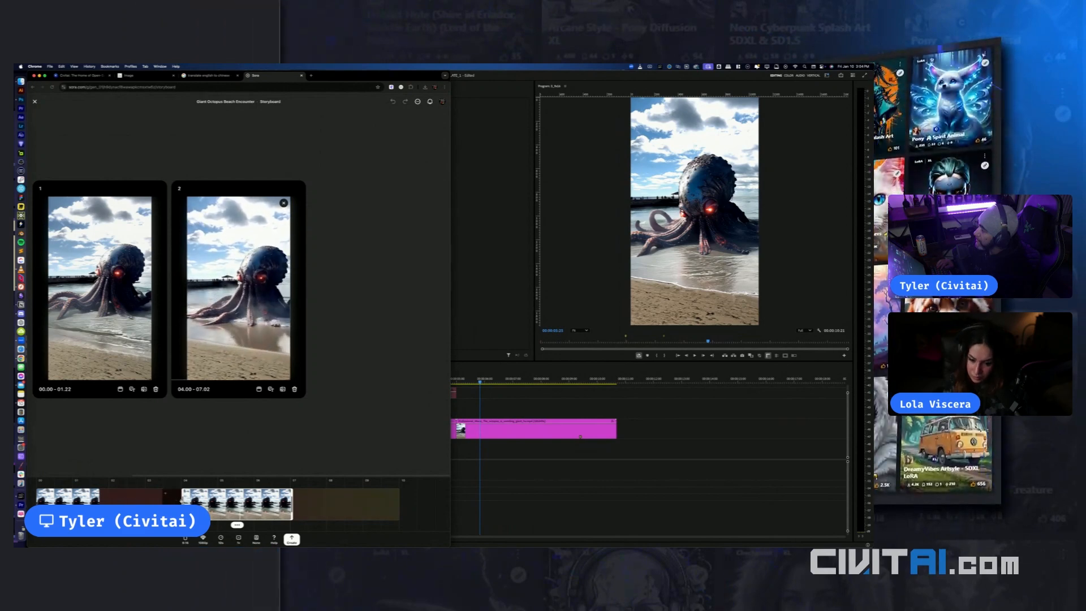
pyautogui.moveTo(167, 504); pyautogui.dragTo(148, 504)
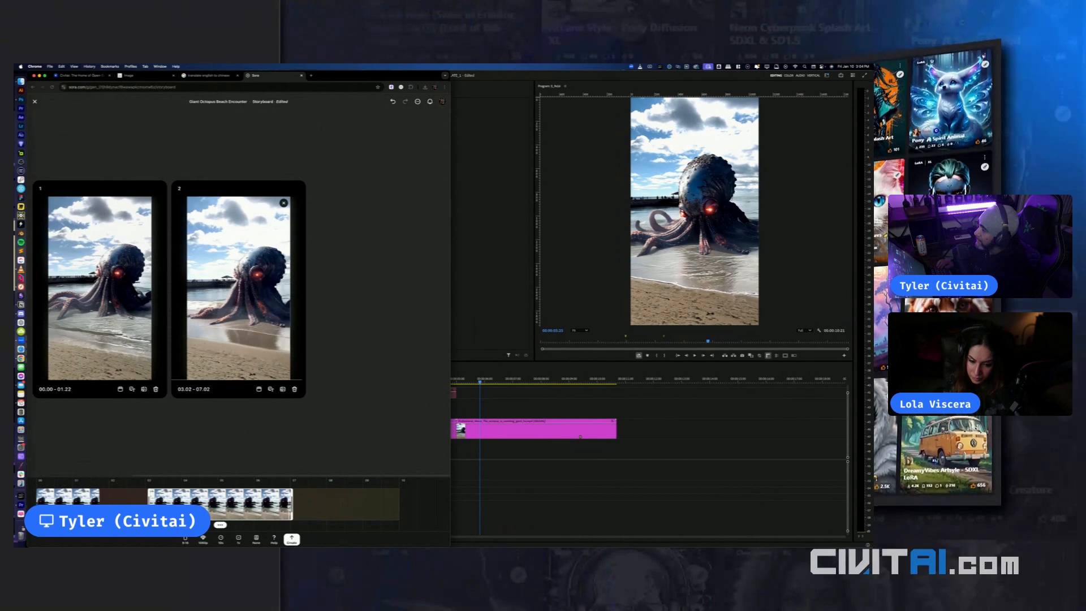
pyautogui.moveTo(292, 506); pyautogui.dragTo(300, 507)
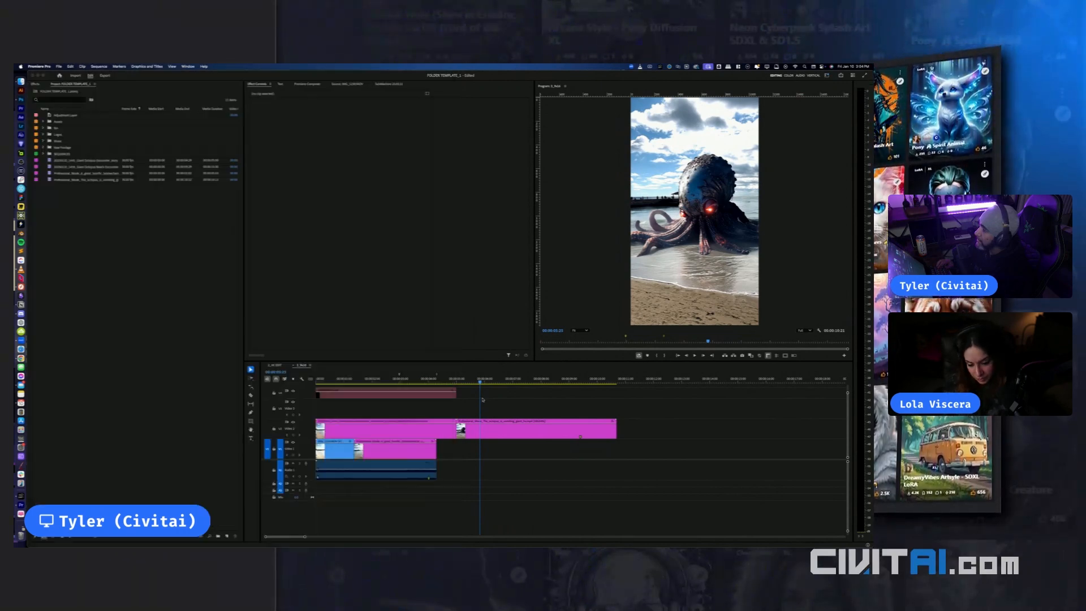
# Scrub to the end of the last clip in Premiere Pro, return to Sora and queue the edited storyboard for generation
pyautogui.press('super+Tab')
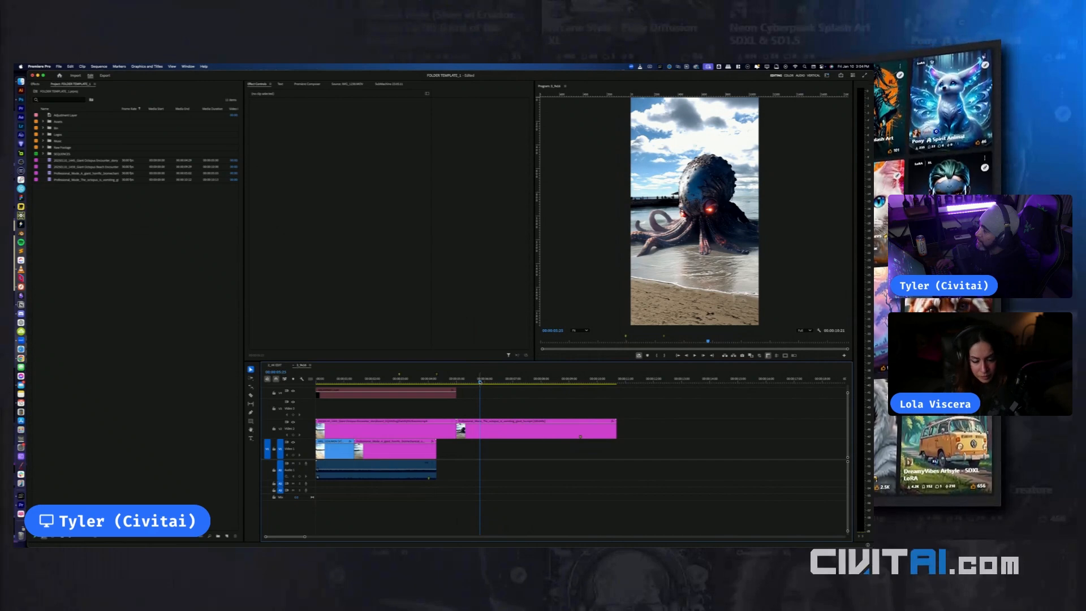
pyautogui.moveTo(480, 382); pyautogui.dragTo(615, 399)
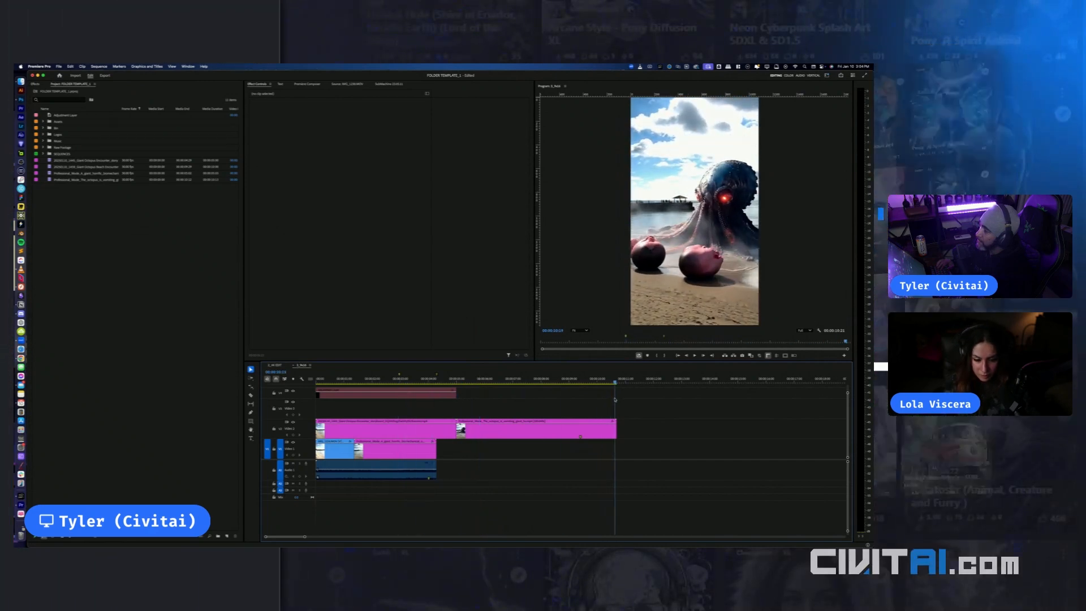
pyautogui.press('super+Tab')
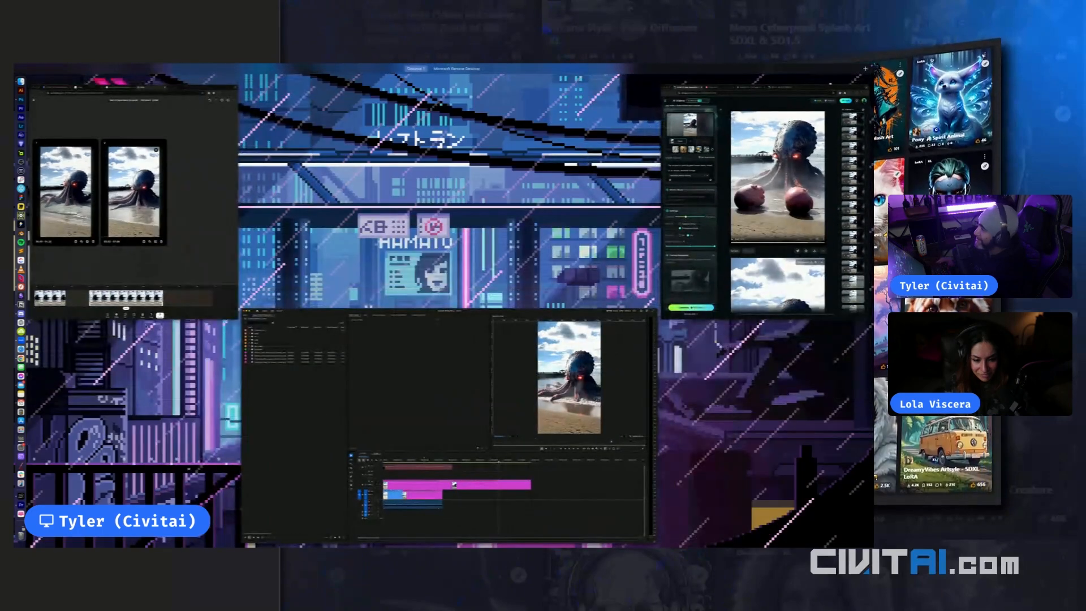
pyautogui.press('Escape')
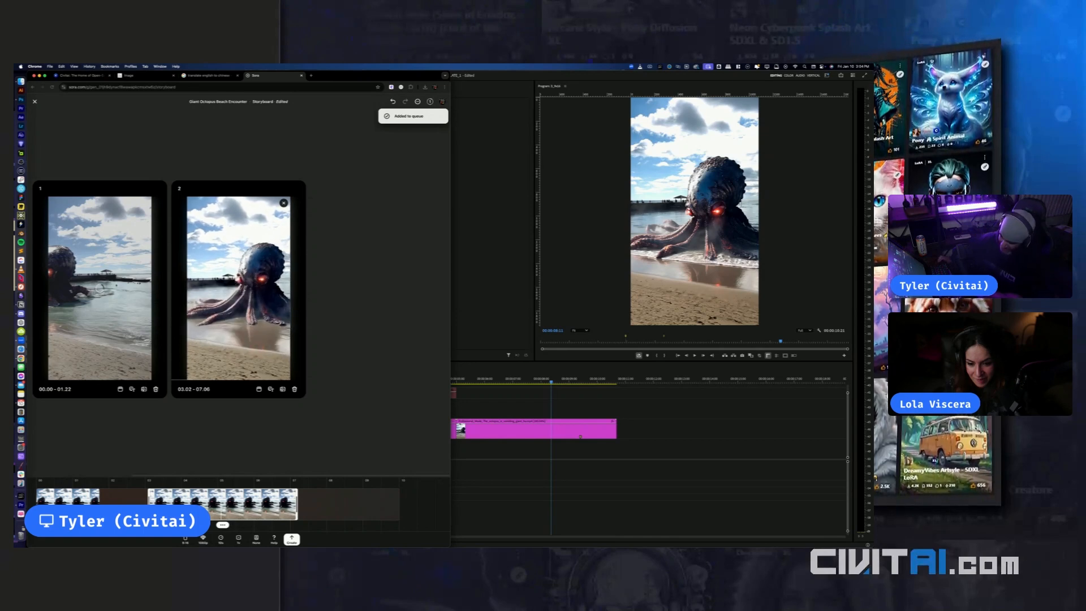
# Switch to Premiere Pro, overlay the Giant Octopus Beach Encounter clip above the last clips from about 3 seconds, and set its blend mode to Difference
pyautogui.click(618, 476)
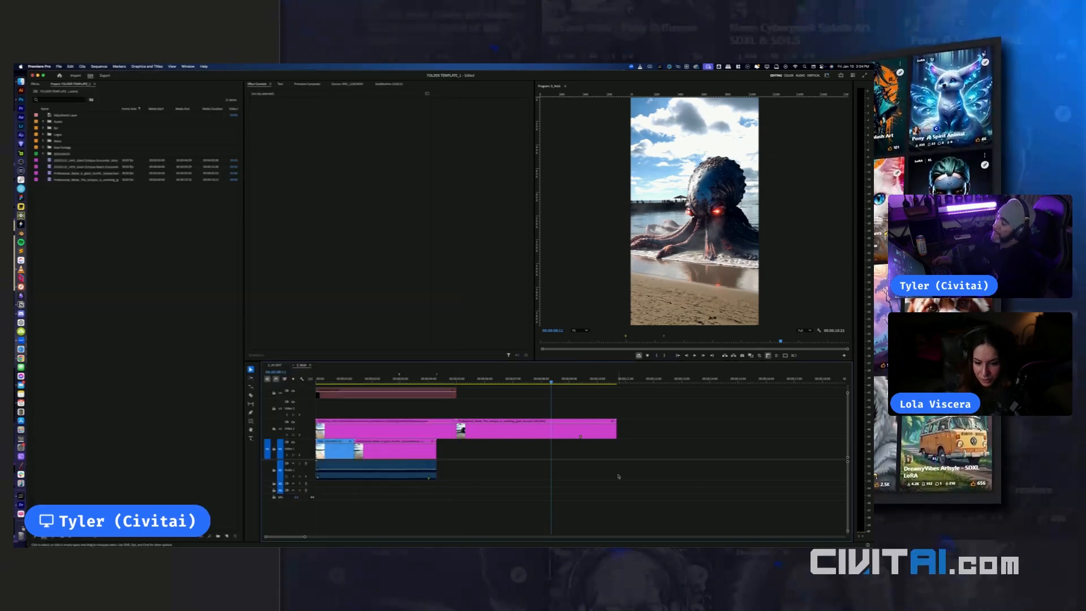
pyautogui.click(519, 431)
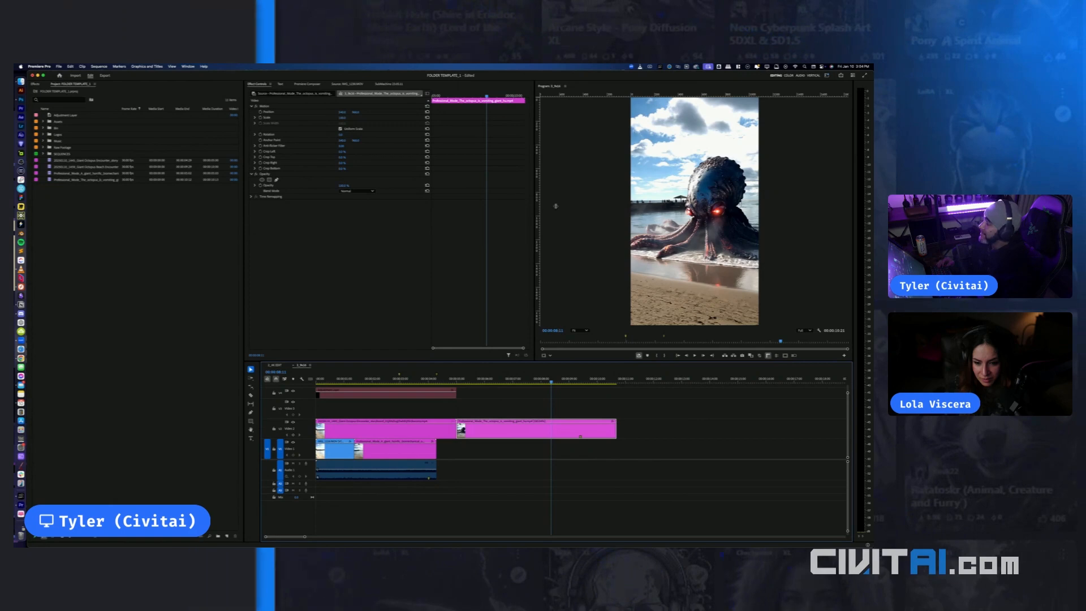
pyautogui.moveTo(85, 167); pyautogui.dragTo(401, 407)
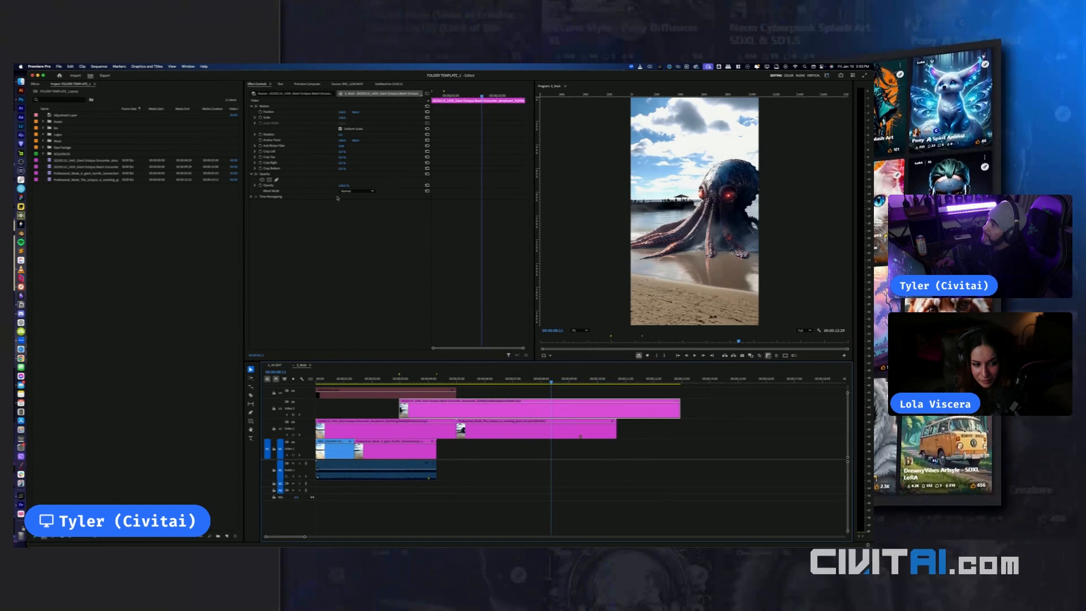
pyautogui.click(356, 191)
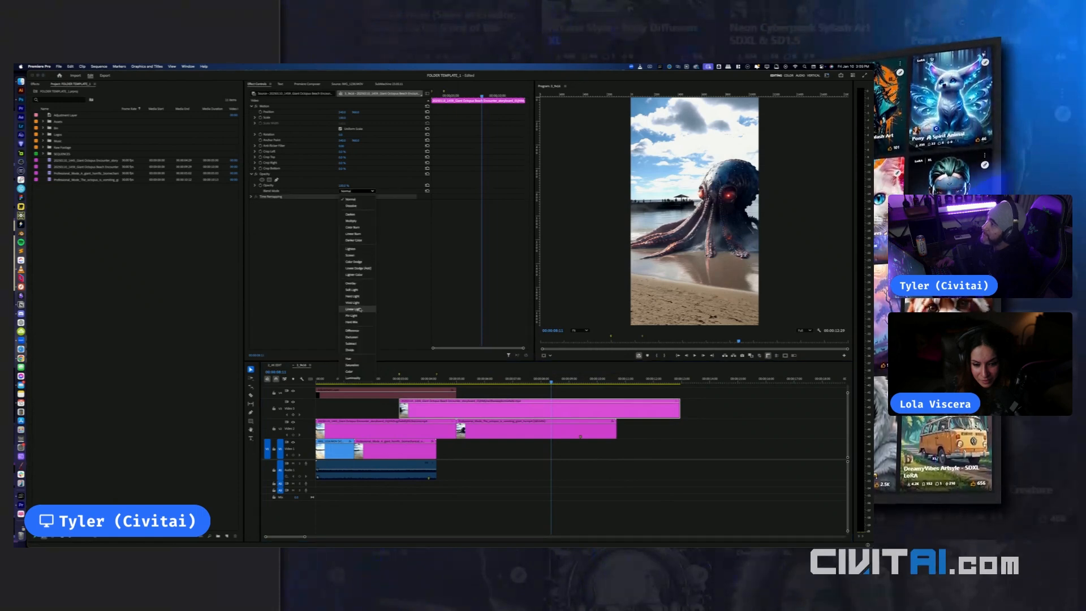
pyautogui.click(352, 330)
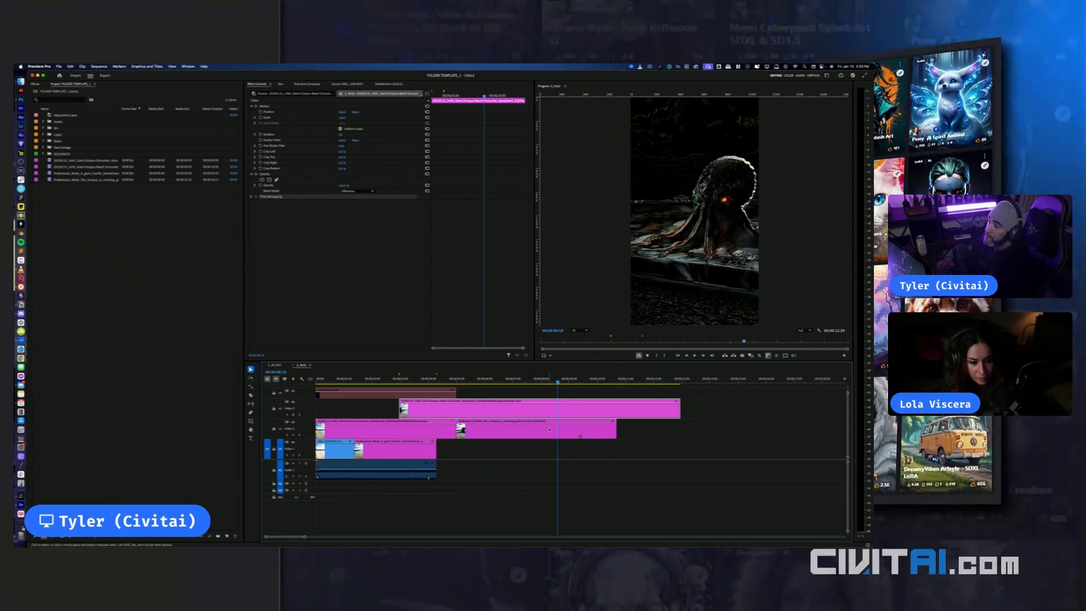
# Try to cut the overlay clip at the best-matching frame, disable its remainder, and step back before the cut
pyautogui.press('super+k')
pyautogui.click(568, 412)
pyautogui.press('super+shift+e')
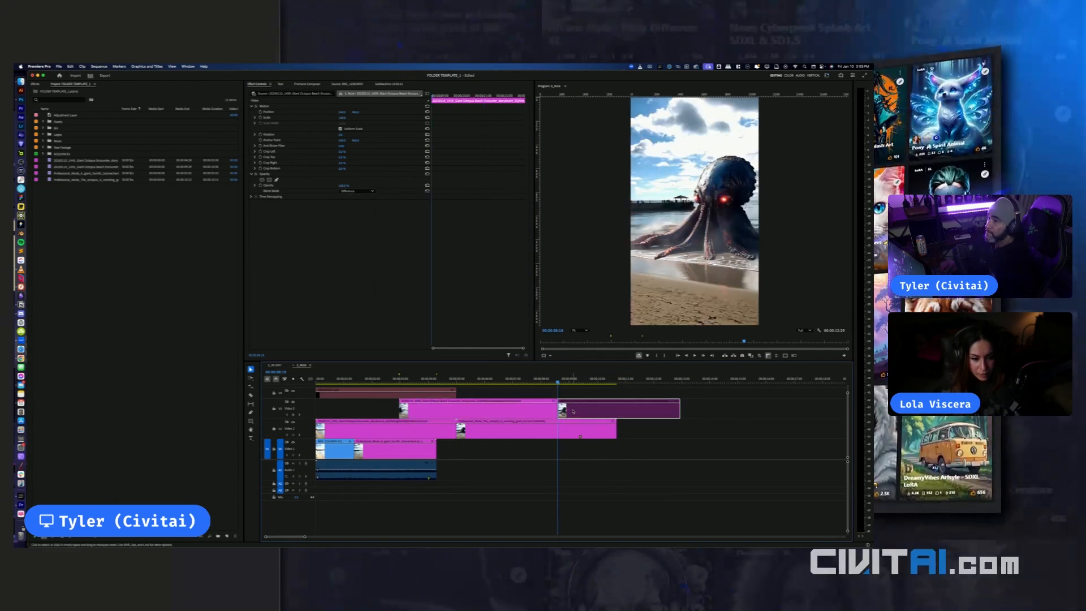
pyautogui.press('Left')
pyautogui.press('Left')
pyautogui.press('Left')
pyautogui.press('Left')
pyautogui.press('Left')
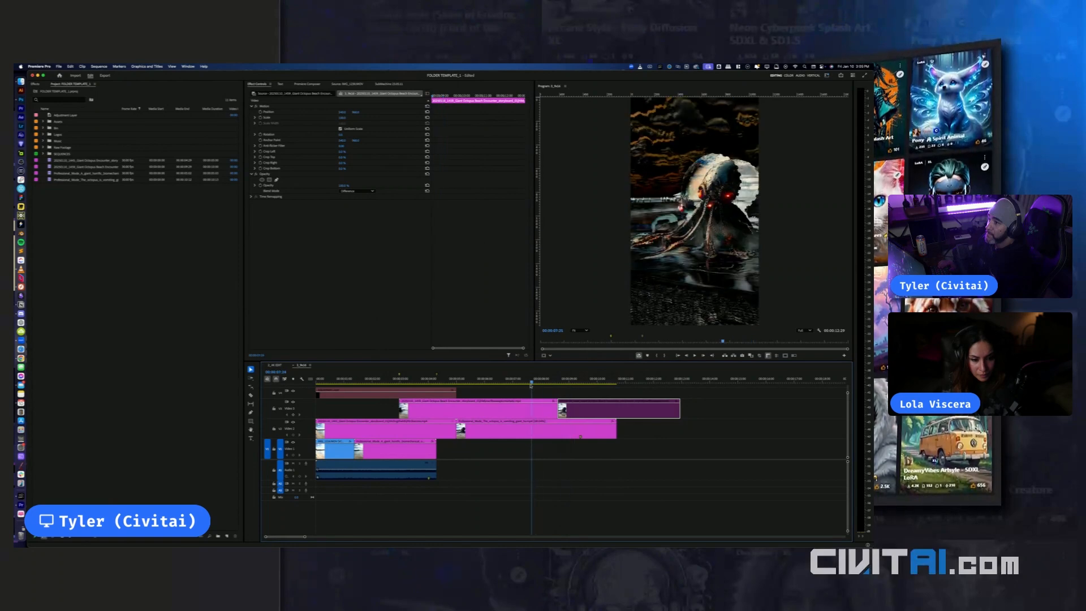
# Try the overlay's first part in Normal blend mode, check the frames around the cut, and undo the split
pyautogui.click(546, 406)
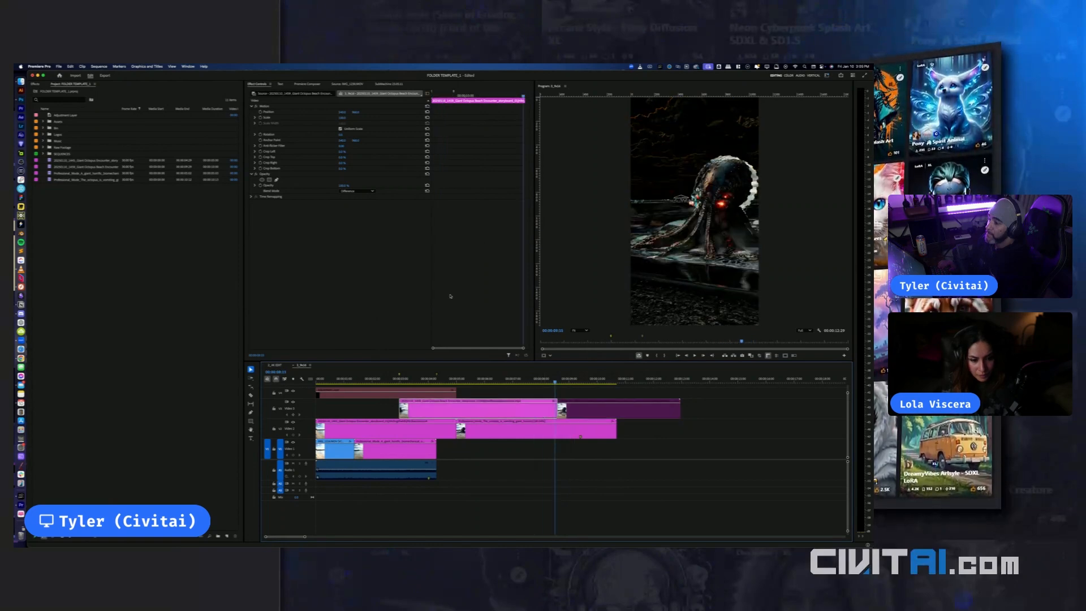
pyautogui.click(352, 192)
pyautogui.click(351, 199)
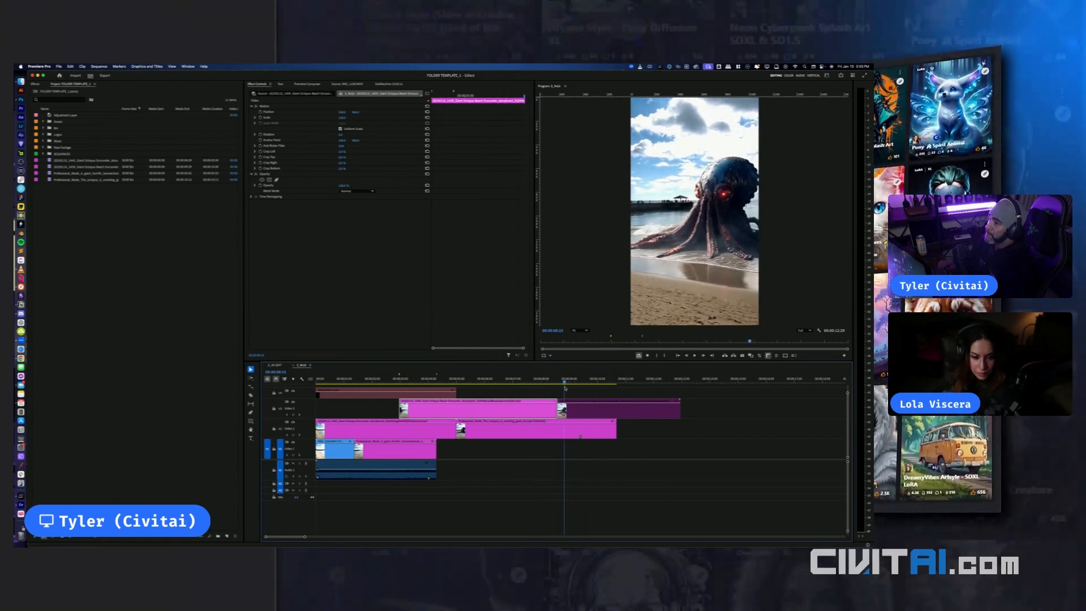
pyautogui.moveTo(565, 388)
pyautogui.mouseDown()
pyautogui.moveTo(576, 389)
pyautogui.moveTo(560, 390)
pyautogui.mouseUp()
pyautogui.click(577, 409)
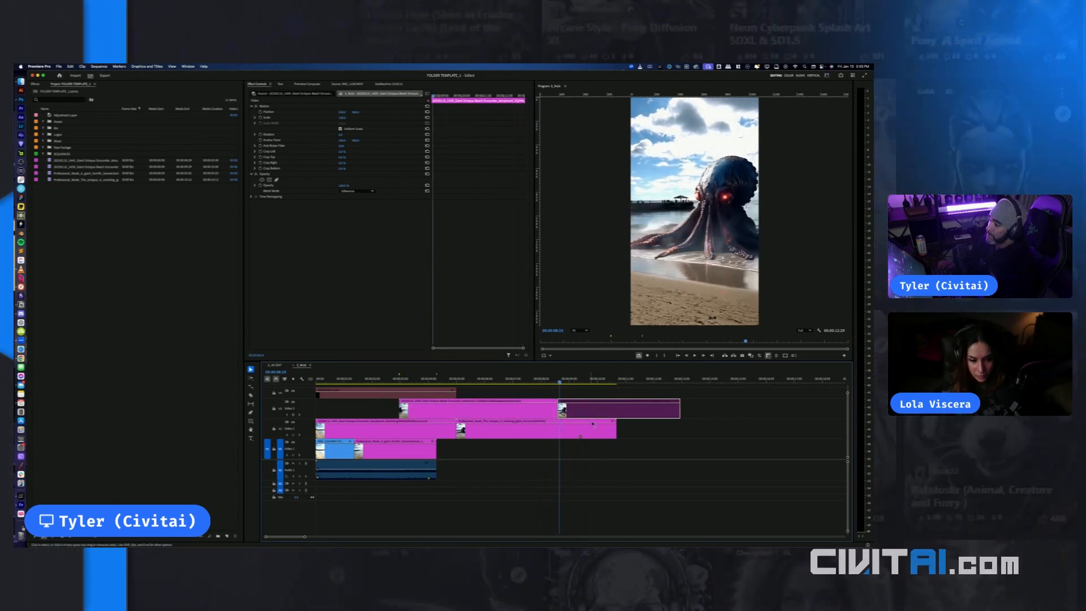
pyautogui.click(555, 395)
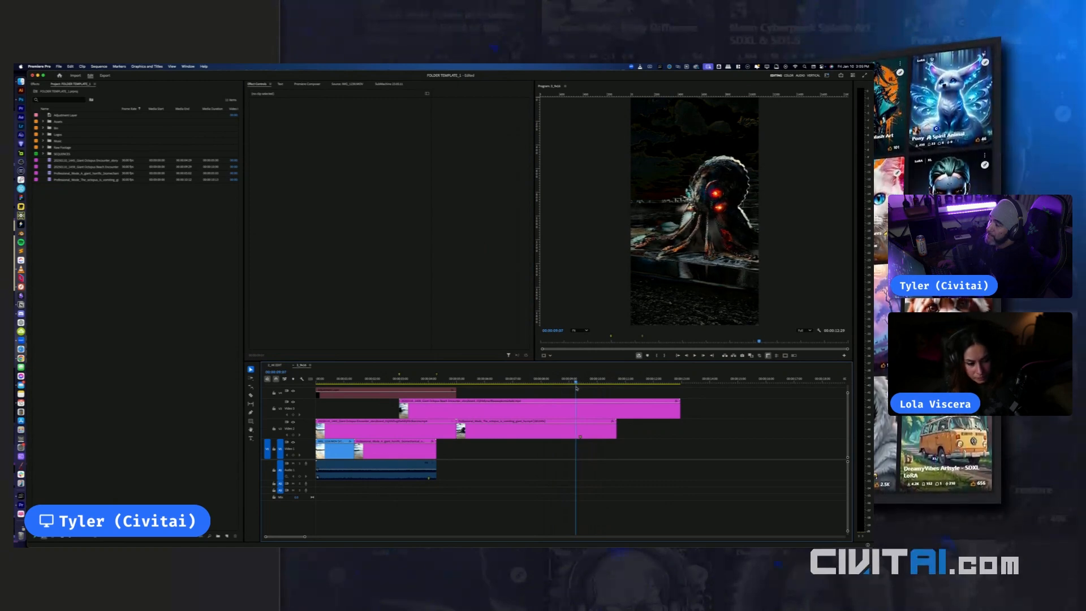
# Set the overlay clip's blend mode to Normal, split it at the new matching frame near 9 seconds, and disable the part after it
pyautogui.moveTo(576, 388); pyautogui.dragTo(575, 388)
pyautogui.click(574, 407)
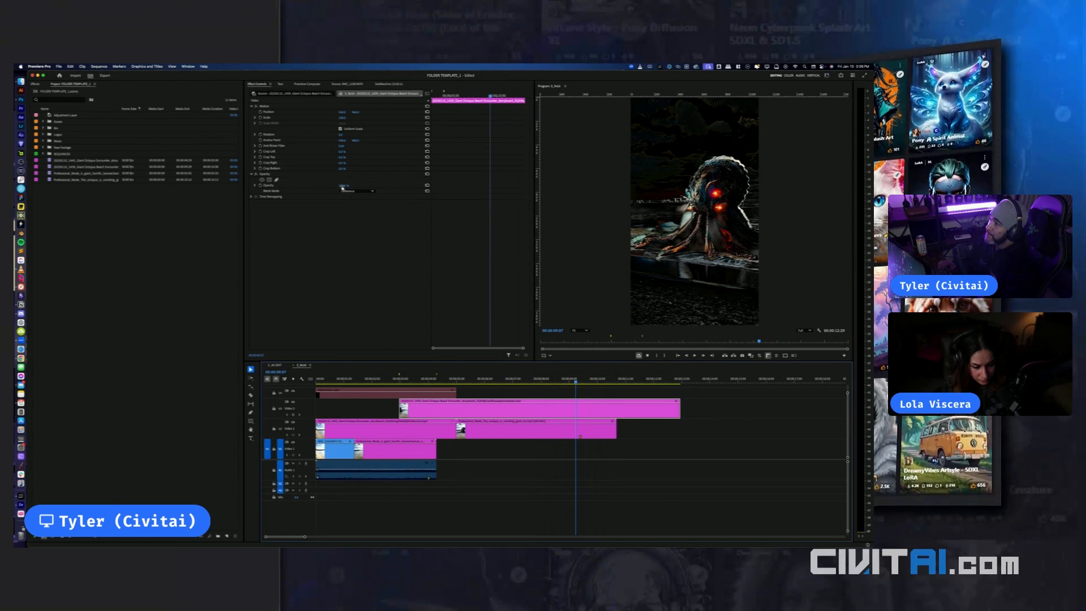
pyautogui.click(349, 191)
pyautogui.click(352, 199)
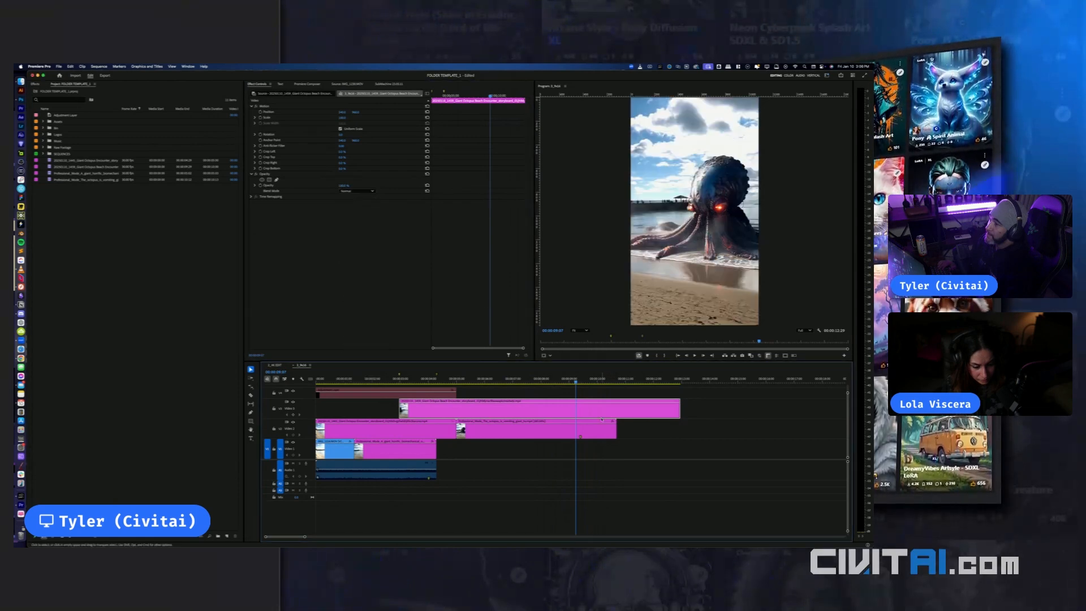
pyautogui.press('super+k')
pyautogui.click(605, 415)
pyautogui.hotkey('shift', 'e')
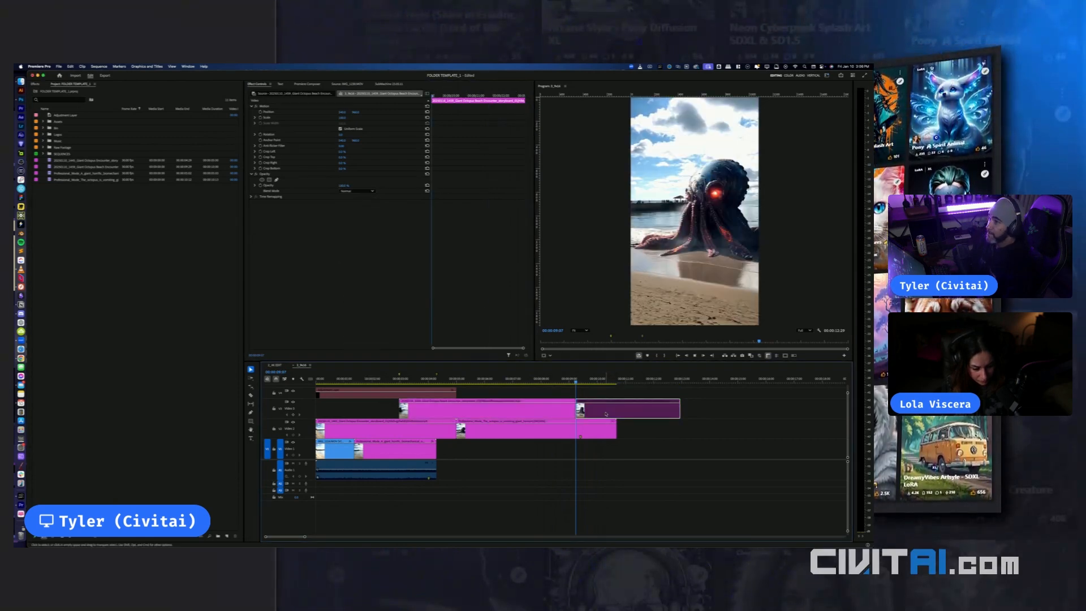
# Play through the new cut to judge the transition, and delete both overlay pieces from the timeline
pyautogui.click(545, 383)
pyautogui.press('space')
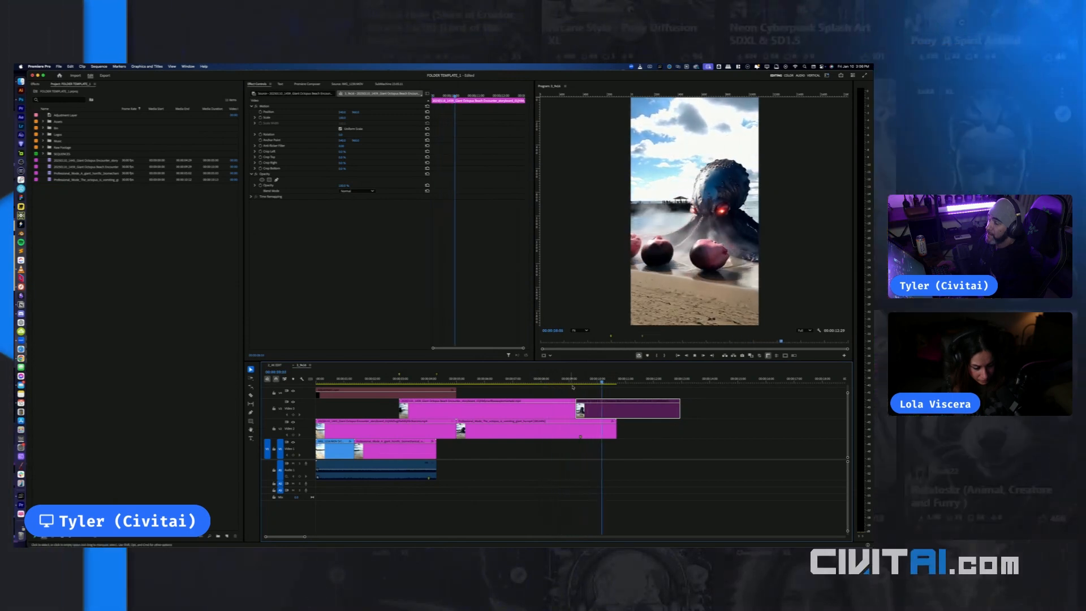
pyautogui.click(554, 384)
pyautogui.hotkey('shift', 'Left')
pyautogui.hotkey('shift', 'Left')
pyautogui.hotkey('shift', 'Left')
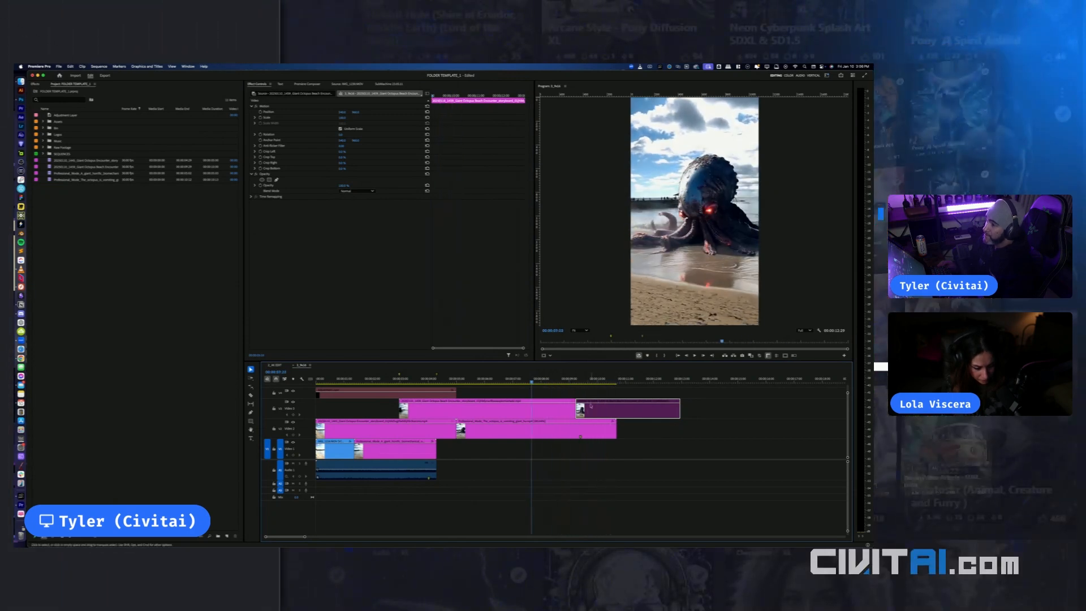
pyautogui.click(445, 410)
pyautogui.press('Delete')
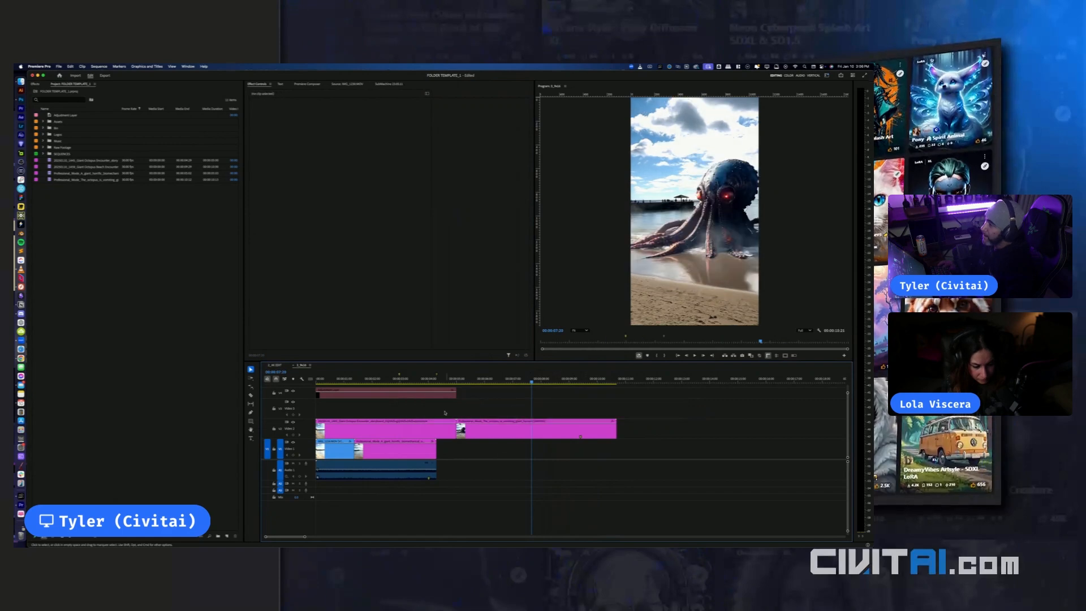
# Switch to Sora and open the queued Giant Squid Beach Encounter video to check its generation progress
pyautogui.click(411, 382)
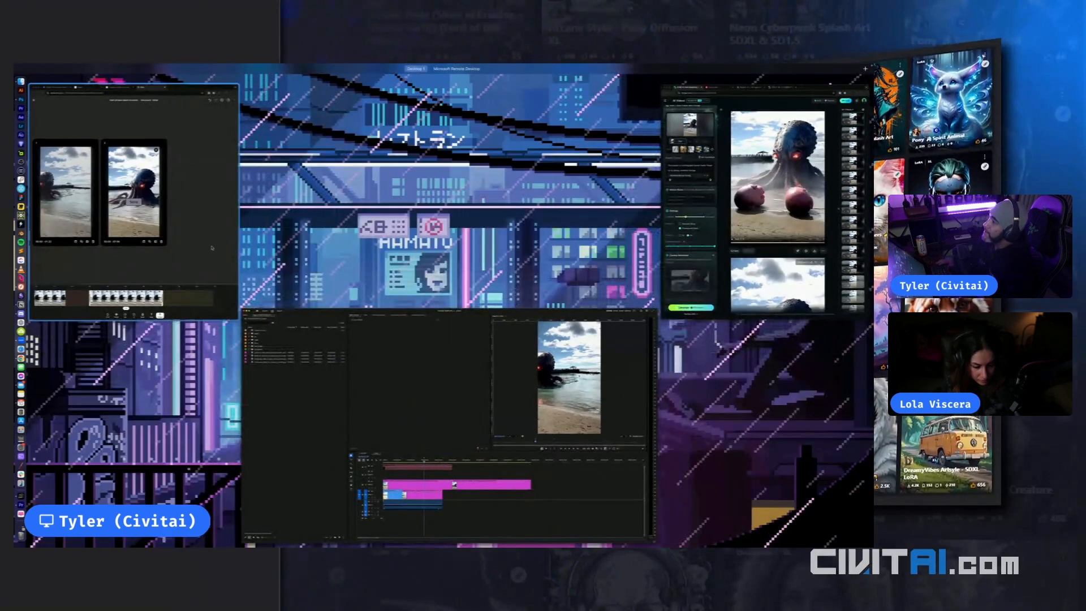
pyautogui.click(130, 187)
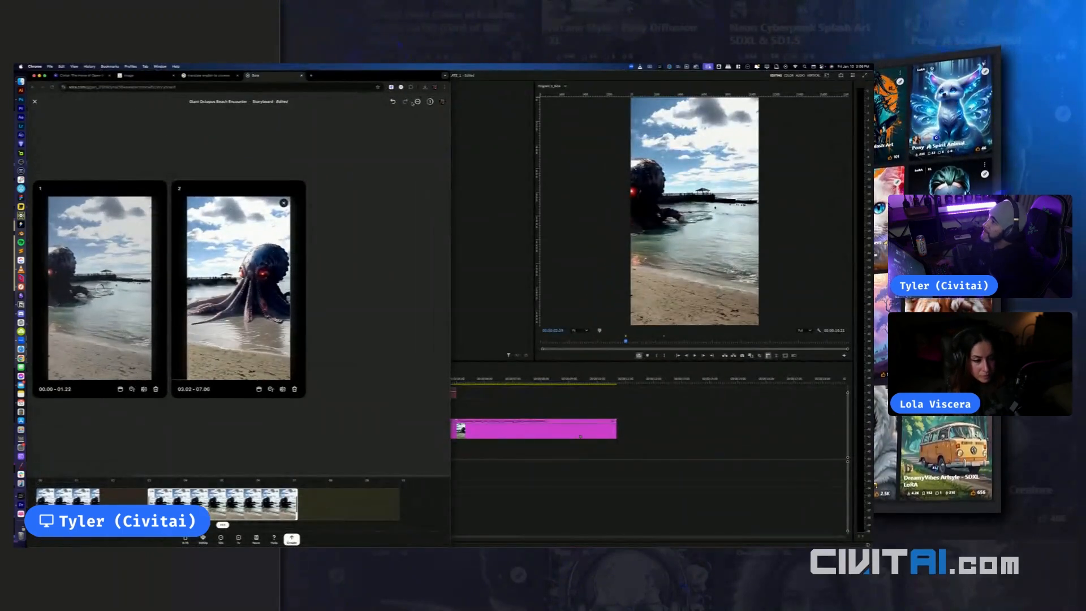
pyautogui.click(430, 101)
pyautogui.click(400, 117)
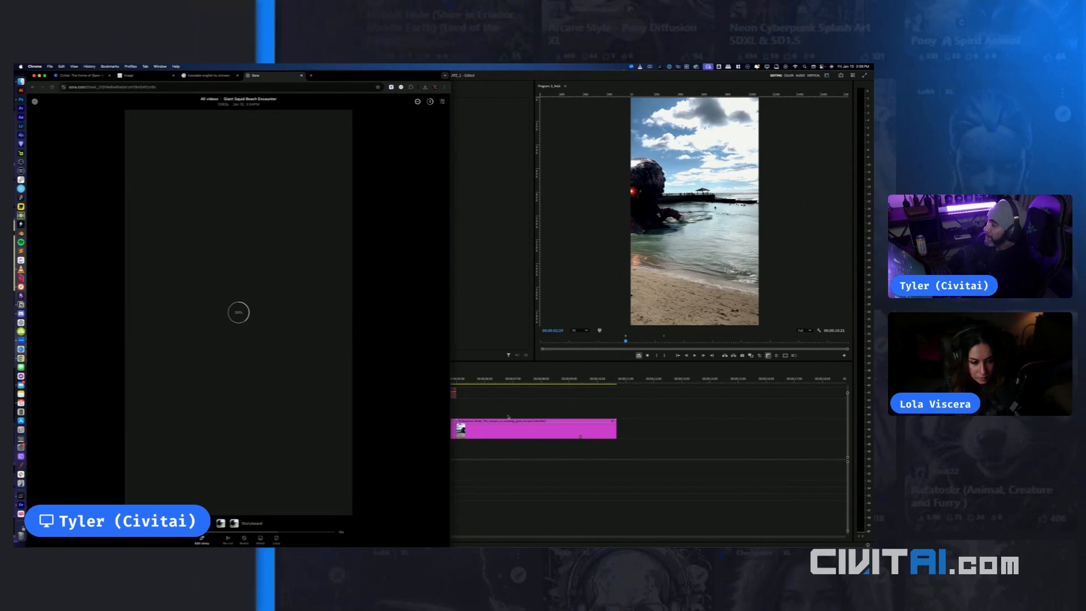
# Return to Premiere Pro, review the section starting at about 3 seconds, and scrub to the octopus shot near 7 seconds
pyautogui.click(518, 430)
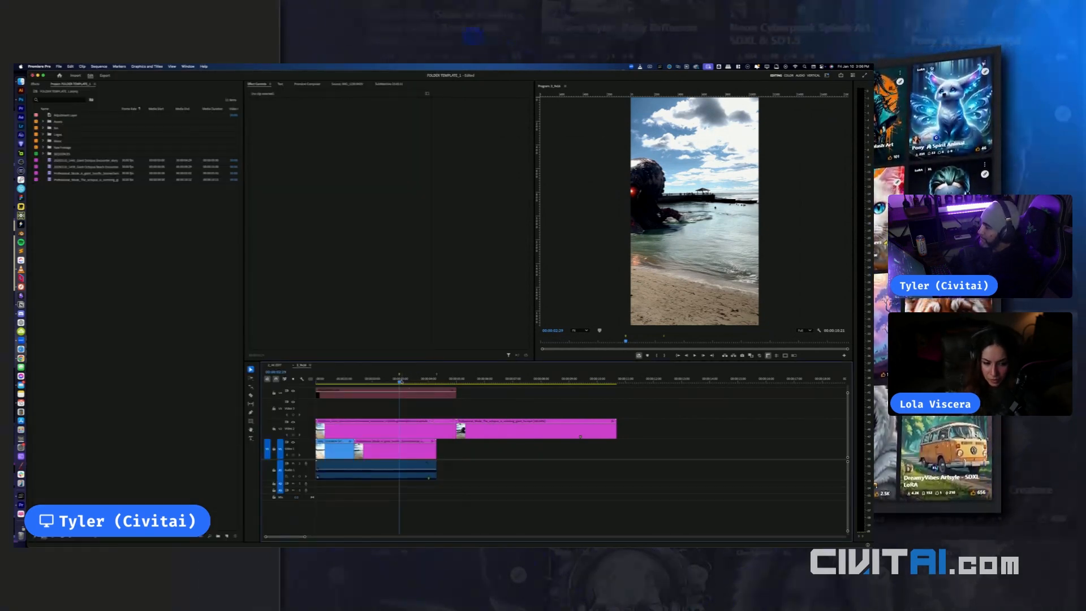
pyautogui.press('space')
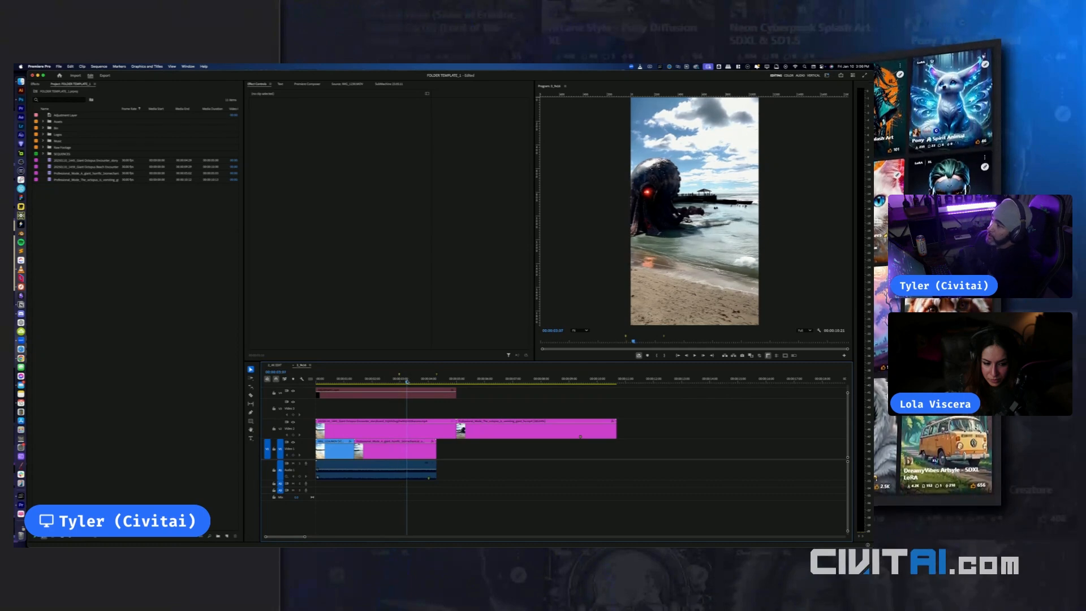
pyautogui.press('space')
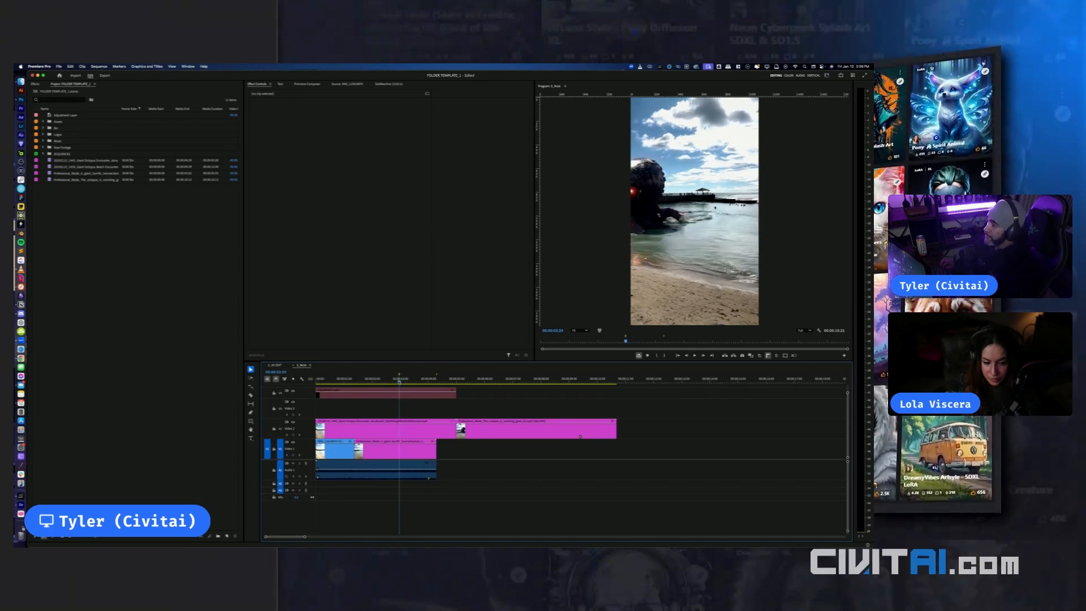
pyautogui.moveTo(399, 381); pyautogui.dragTo(529, 401)
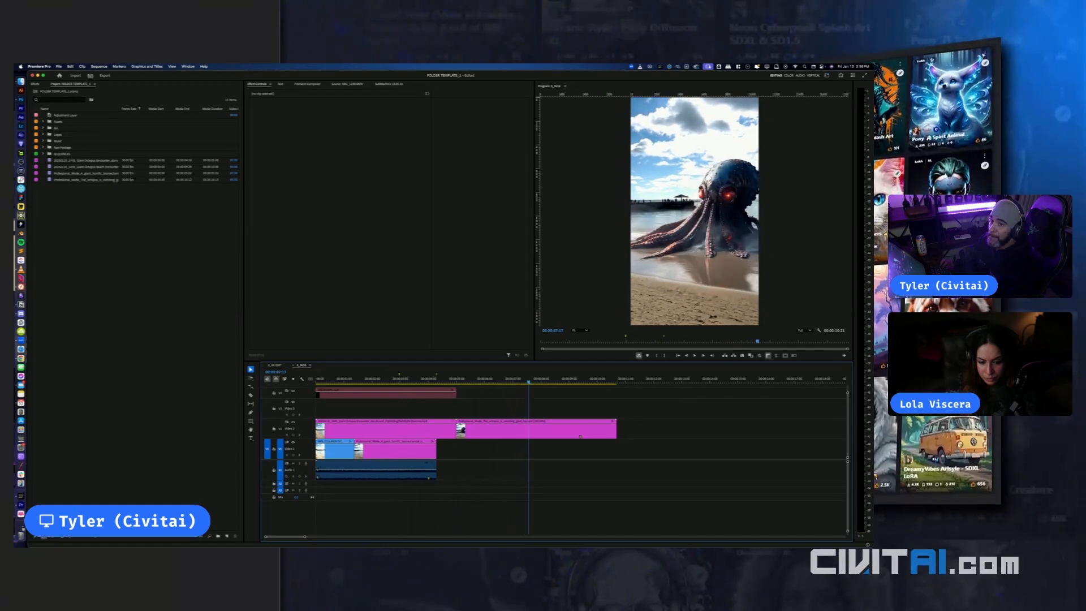
# Overlay the giant octopus clip on the last clips again from about 3 seconds, scrub back along it, and set its blend mode to Difference
pyautogui.moveTo(849, 408); pyautogui.dragTo(401, 416)
pyautogui.click(590, 413)
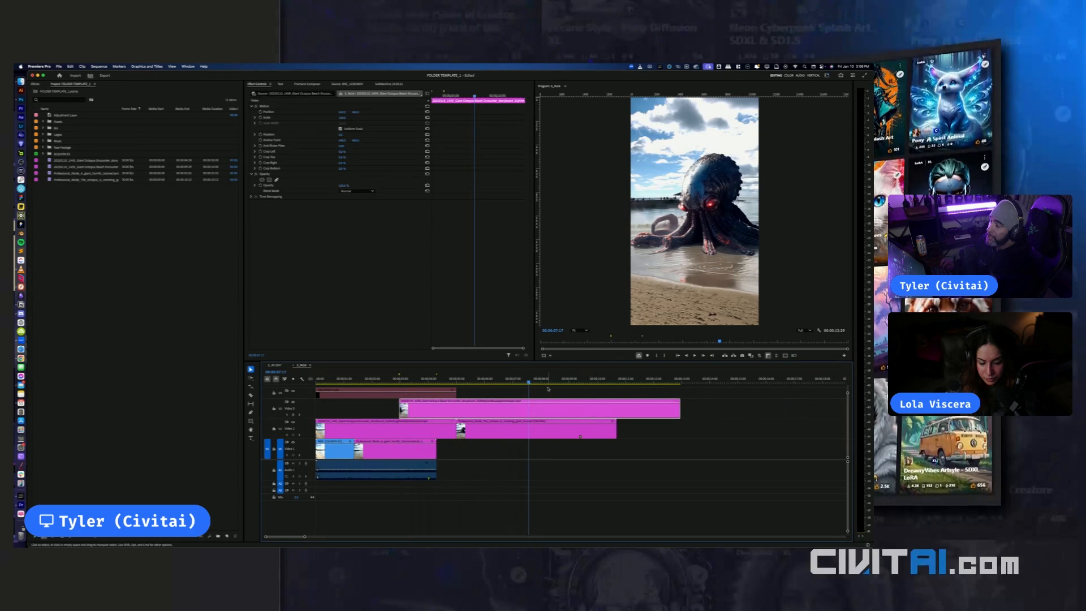
pyautogui.moveTo(529, 381); pyautogui.dragTo(510, 380)
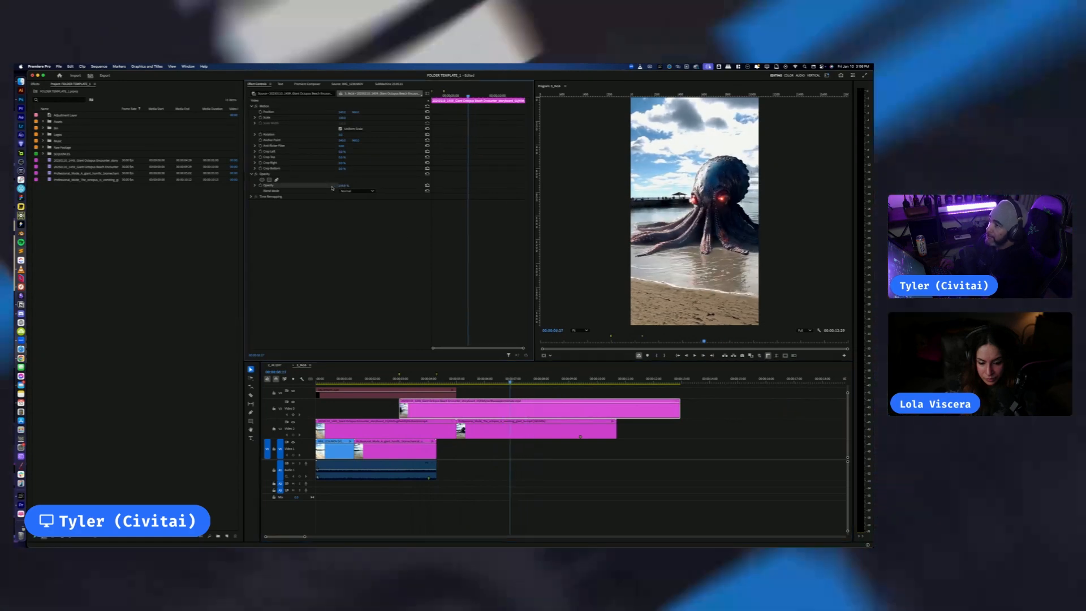
pyautogui.click(356, 190)
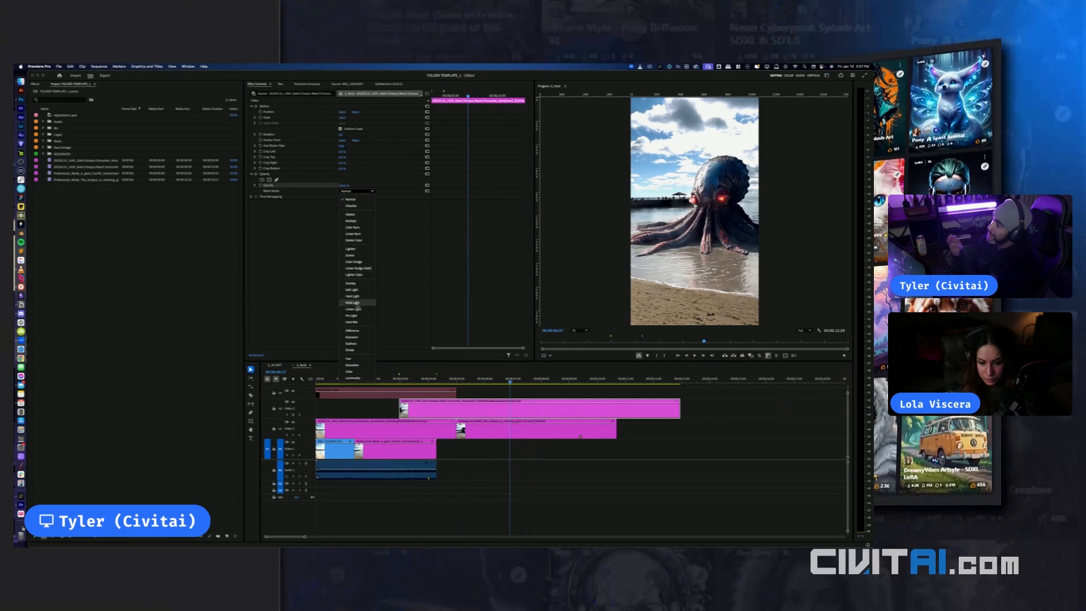
pyautogui.click(352, 330)
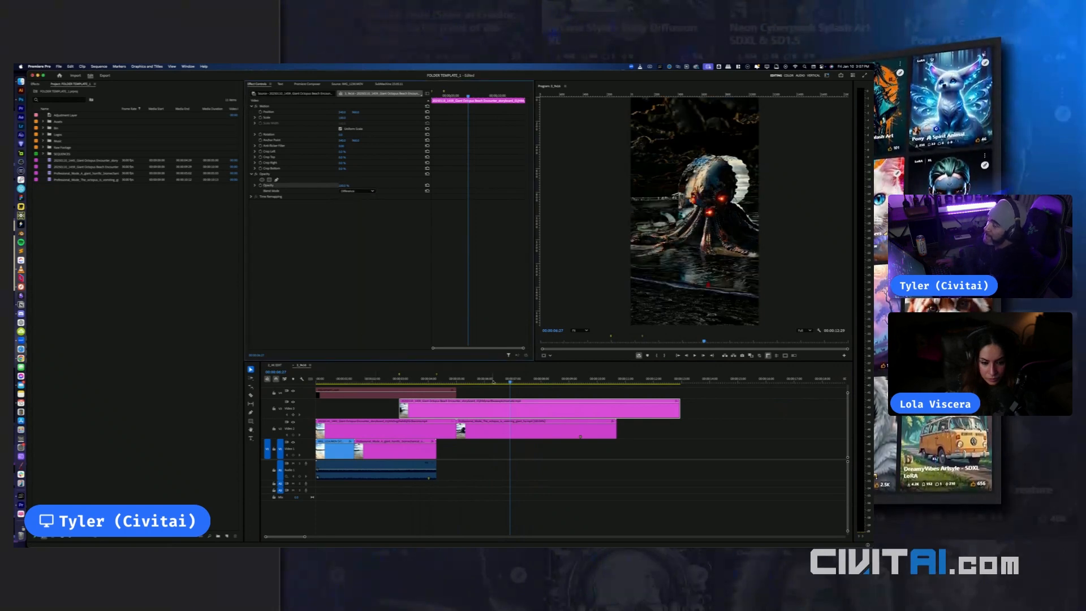
# Step backward frame by frame through the Difference overlay to compare the octopus poses between the two clips
pyautogui.press('Left')
pyautogui.press('Left')
pyautogui.press('Left')
pyautogui.press('Left')
pyautogui.press('Left')
pyautogui.press('Left')
pyautogui.press('Left')
pyautogui.press('Left')
pyautogui.press('Left')
pyautogui.press('Left')
pyautogui.press('Left')
pyautogui.press('Left')
pyautogui.press('Left')
pyautogui.press('Left')
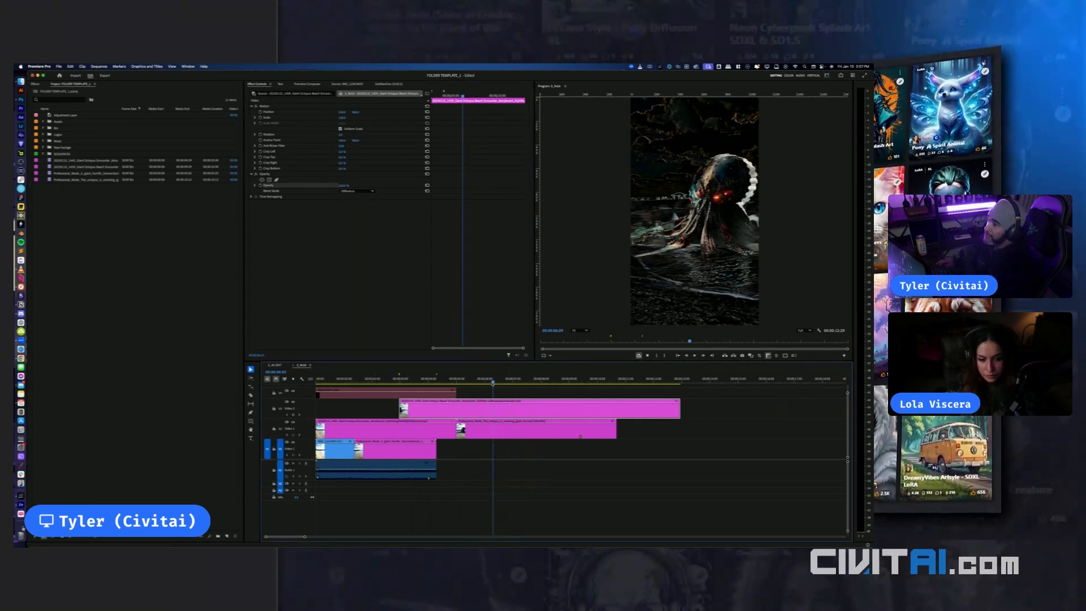
# Play and scrub the rest of the Difference overlay for matching frames, and delete the overlay clip
pyautogui.press('space')
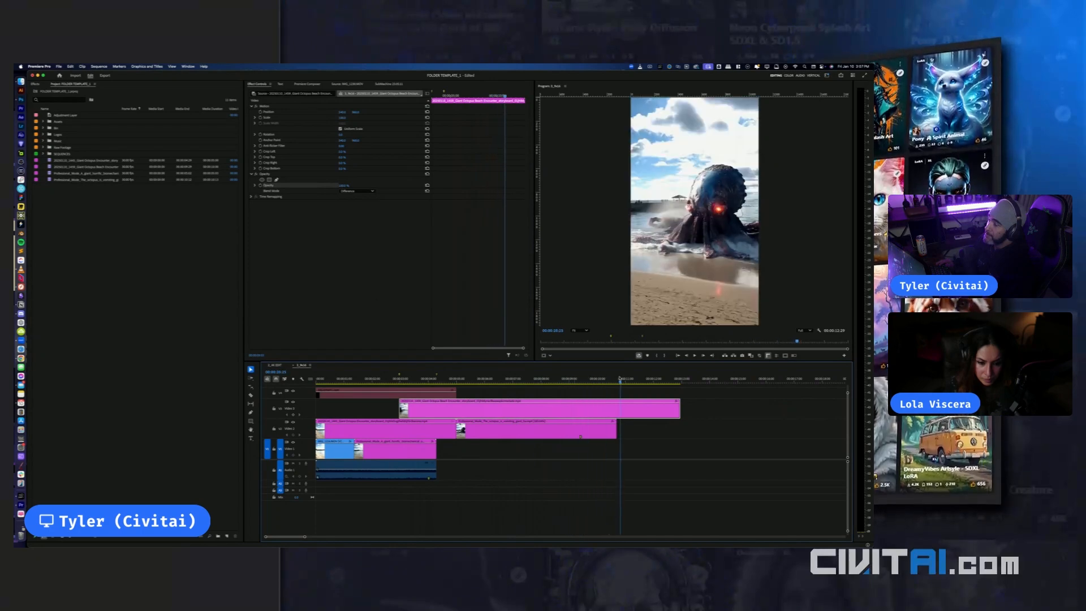
pyautogui.click(569, 378)
pyautogui.moveTo(569, 379); pyautogui.dragTo(530, 379)
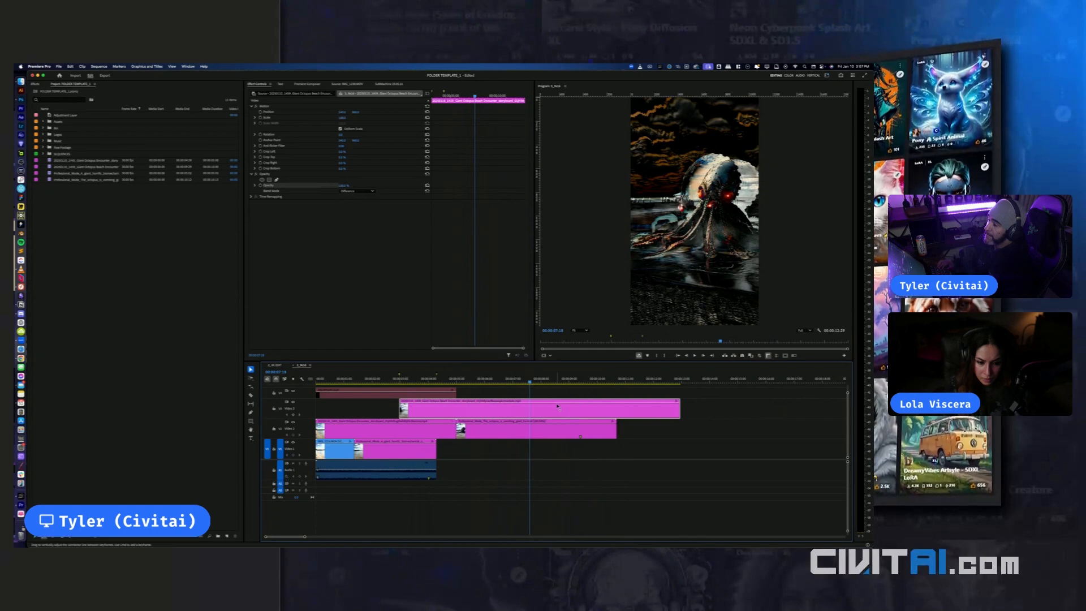
pyautogui.press('Delete')
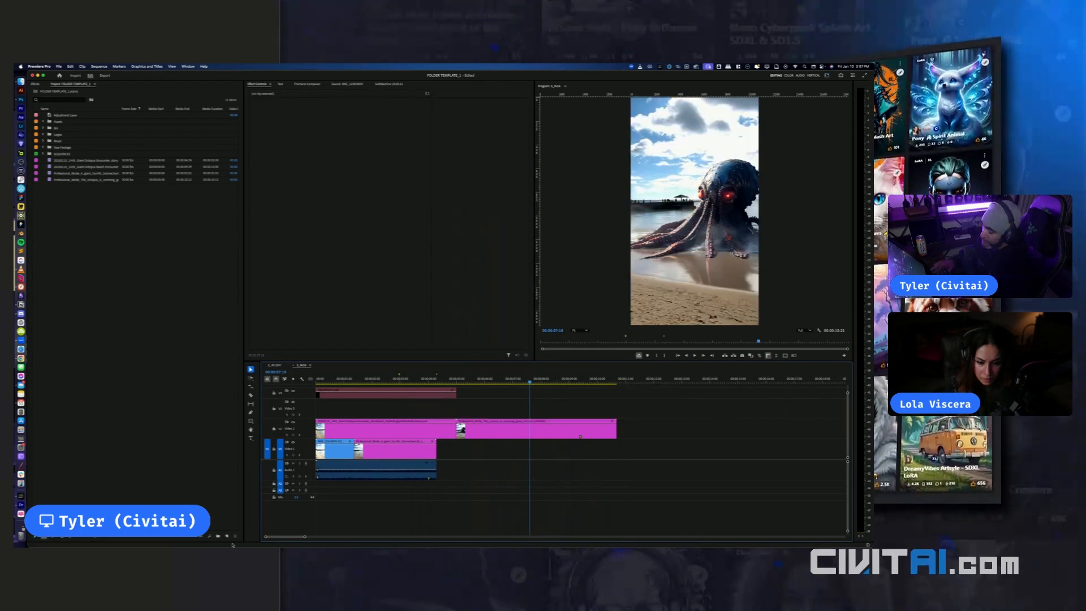
# Check the video's generation progress in Sora, return to Premiere Pro and scrub through the last clip to about 9 seconds
pyautogui.press('super+Tab')
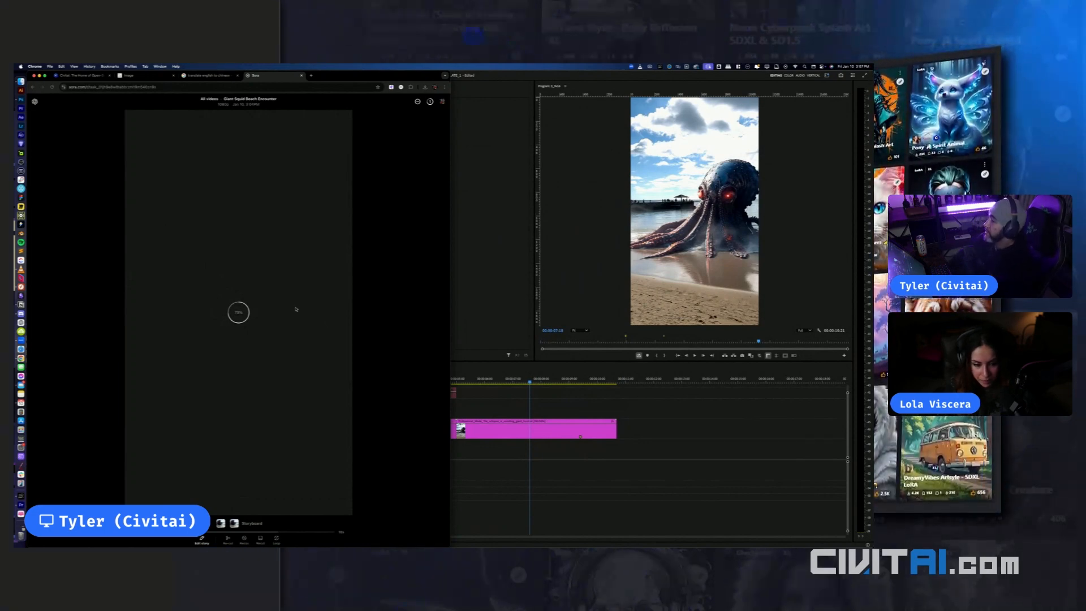
pyautogui.press('super+Tab')
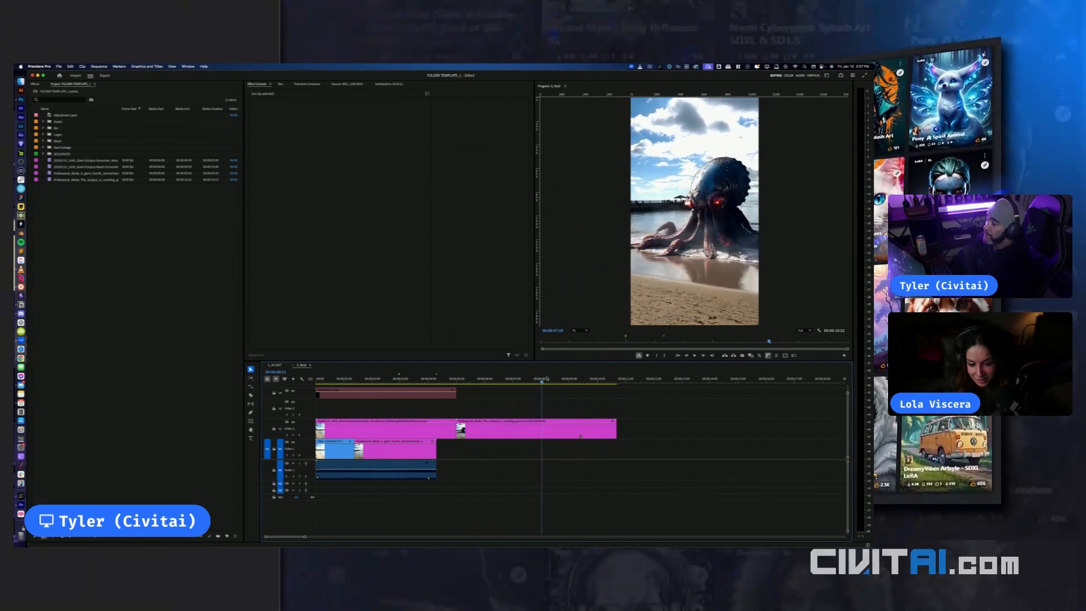
pyautogui.moveTo(605, 368); pyautogui.dragTo(568, 378)
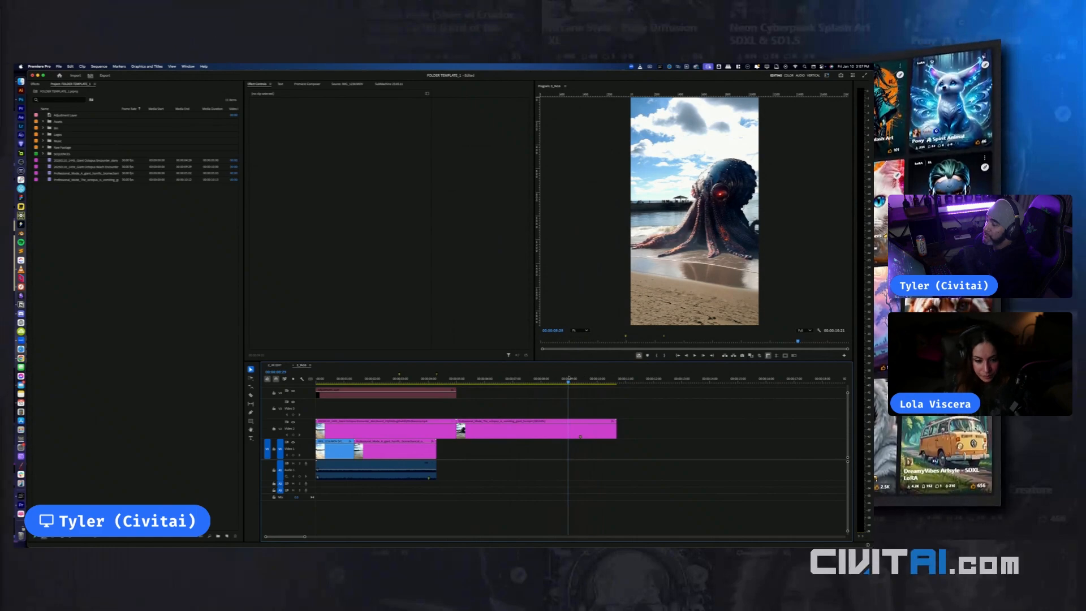
# Play the last clip in the timeline and check the Giant Squid Beach Encounter video's generation progress in Sora
pyautogui.press('space')
pyautogui.hotkey('ctrl', 'Up')
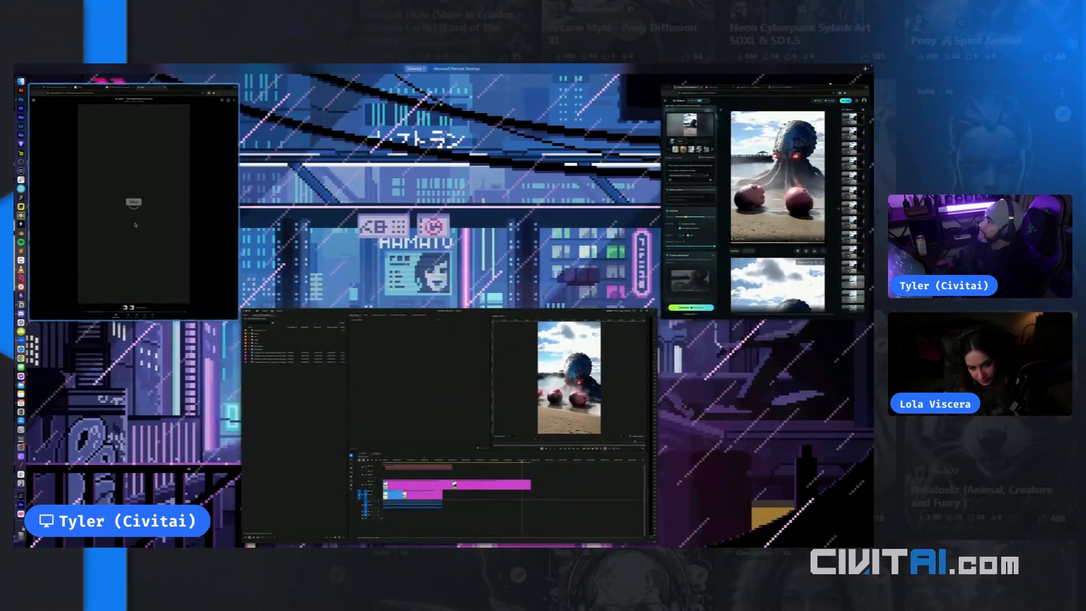
pyautogui.hotkey('ctrl', 'Up')
pyautogui.hotkey('ctrl', 'Up')
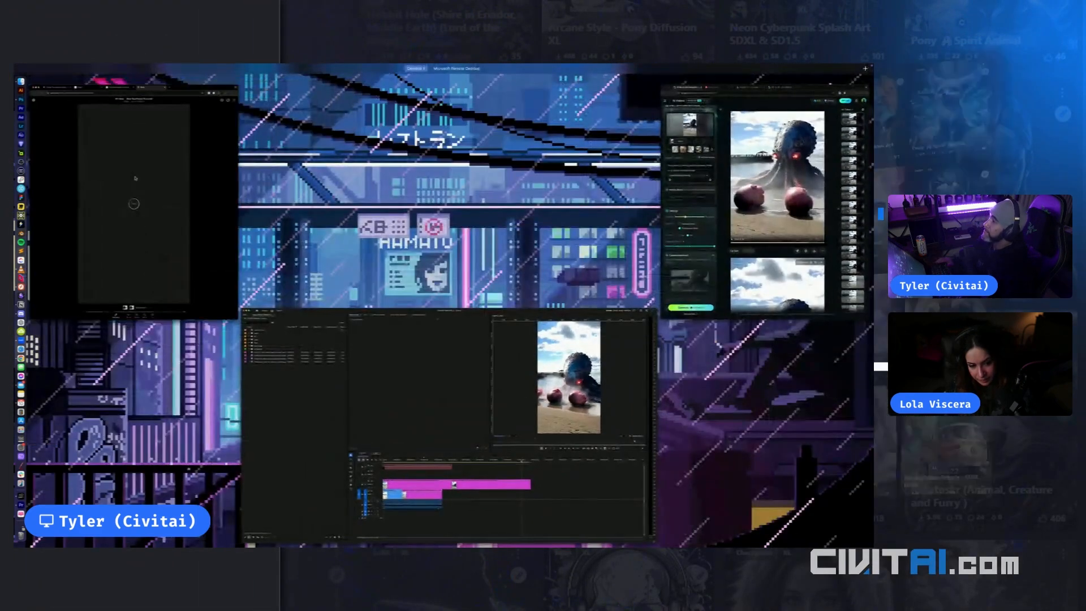
pyautogui.click(228, 434)
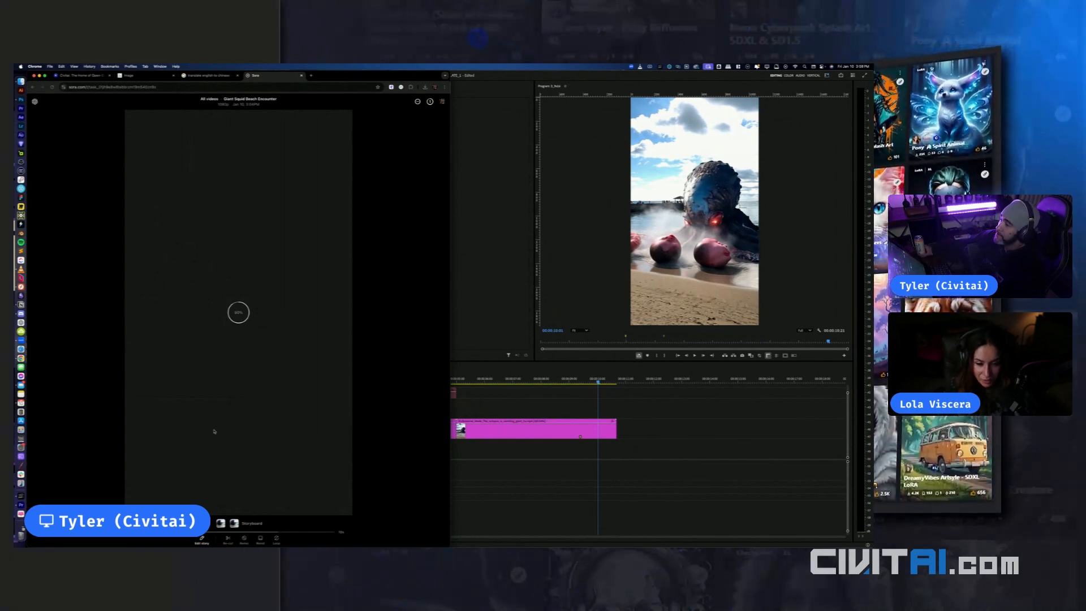
# Return to Premiere Pro, scrub back through the last clip, and replay the sequence from about 5 seconds
pyautogui.click(596, 387)
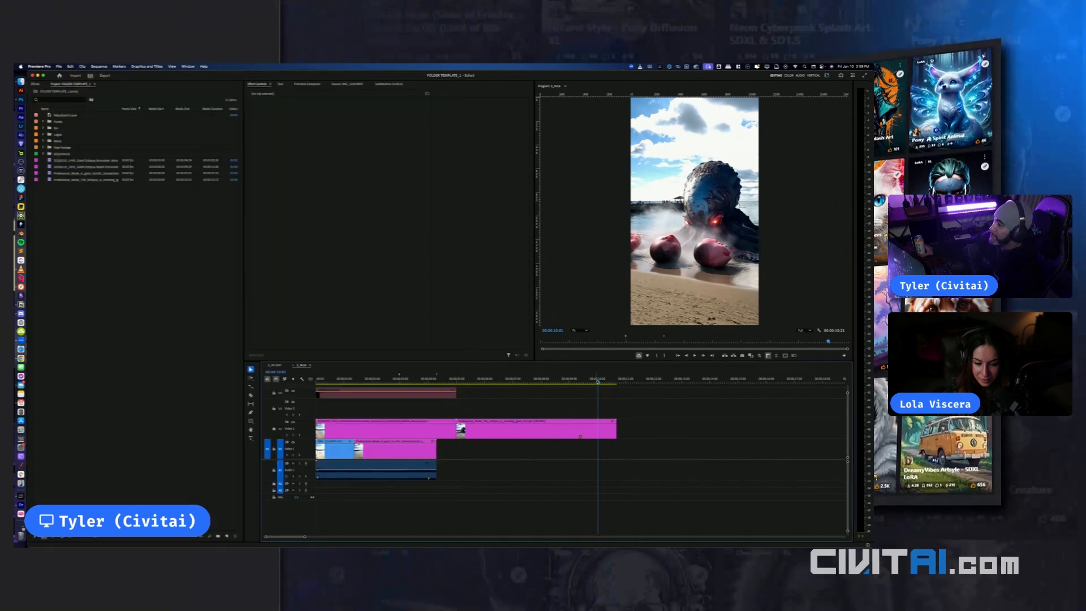
pyautogui.moveTo(598, 383); pyautogui.dragTo(580, 392)
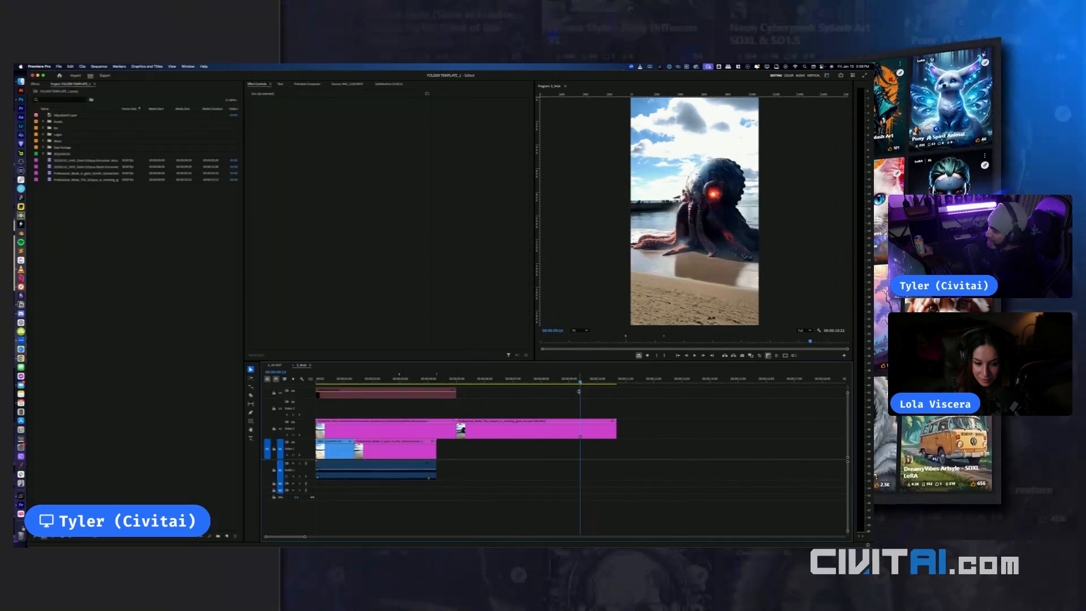
pyautogui.click(455, 379)
pyautogui.press('space')
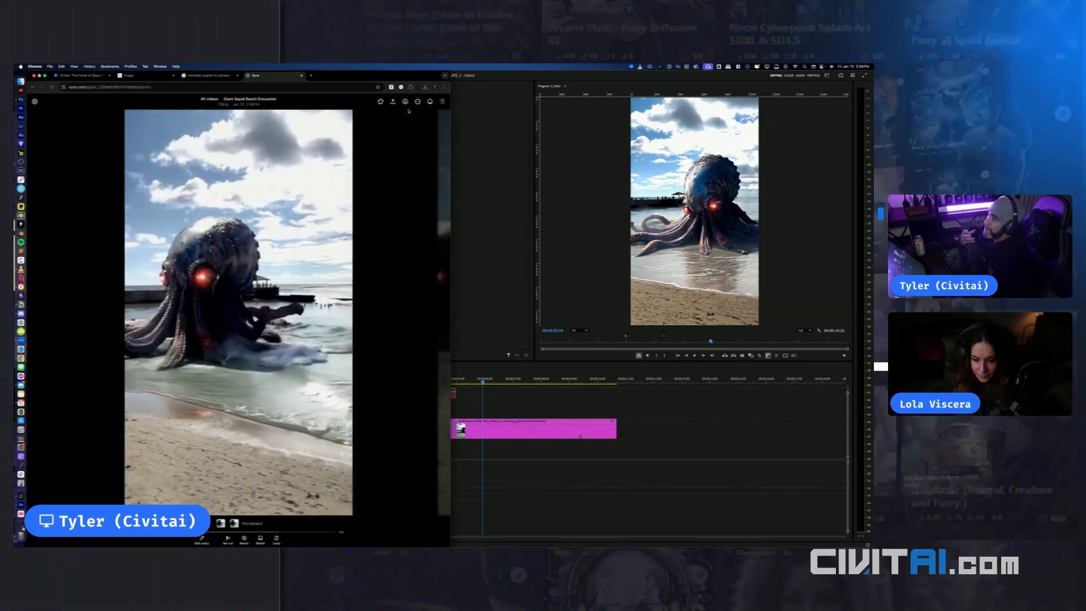
# Download the finished Giant Squid Beach Encounter clip from Sora as a video and switch back to Premiere Pro
pyautogui.click(405, 102)
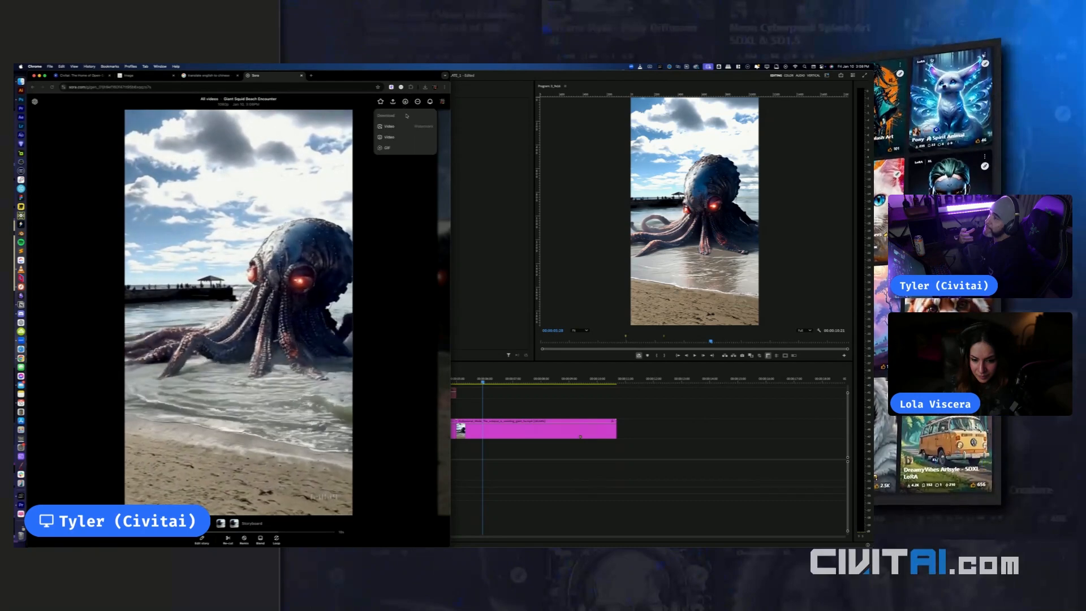
pyautogui.click(402, 137)
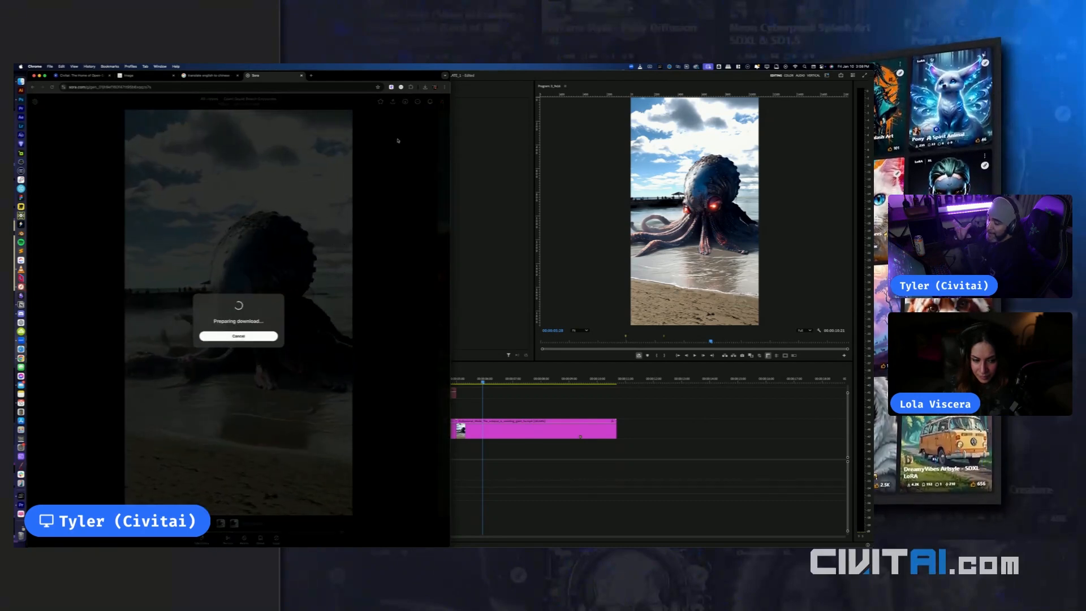
pyautogui.click(270, 336)
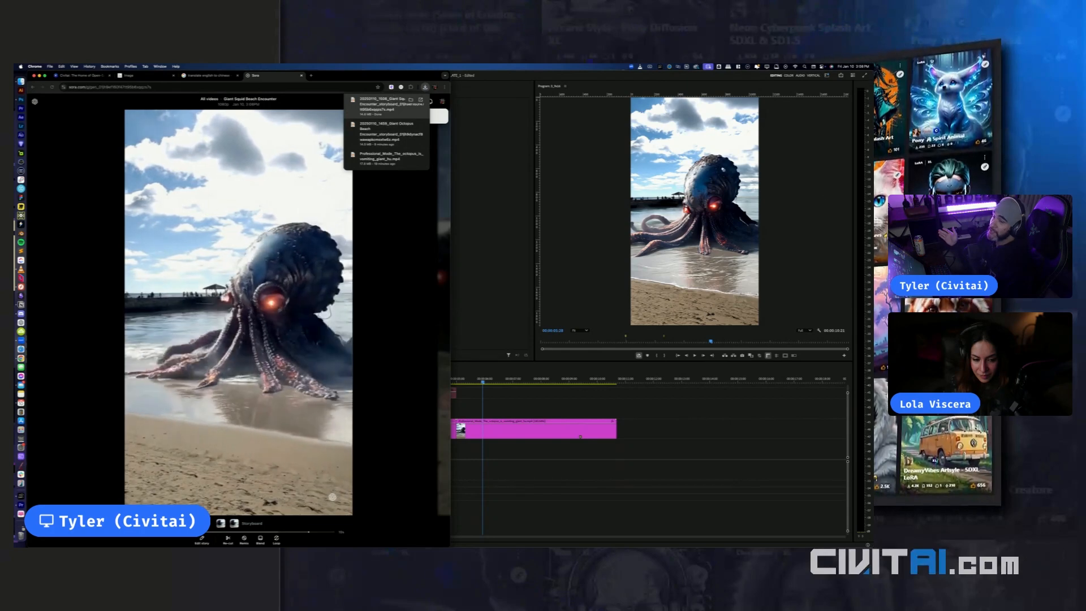
pyautogui.click(766, 440)
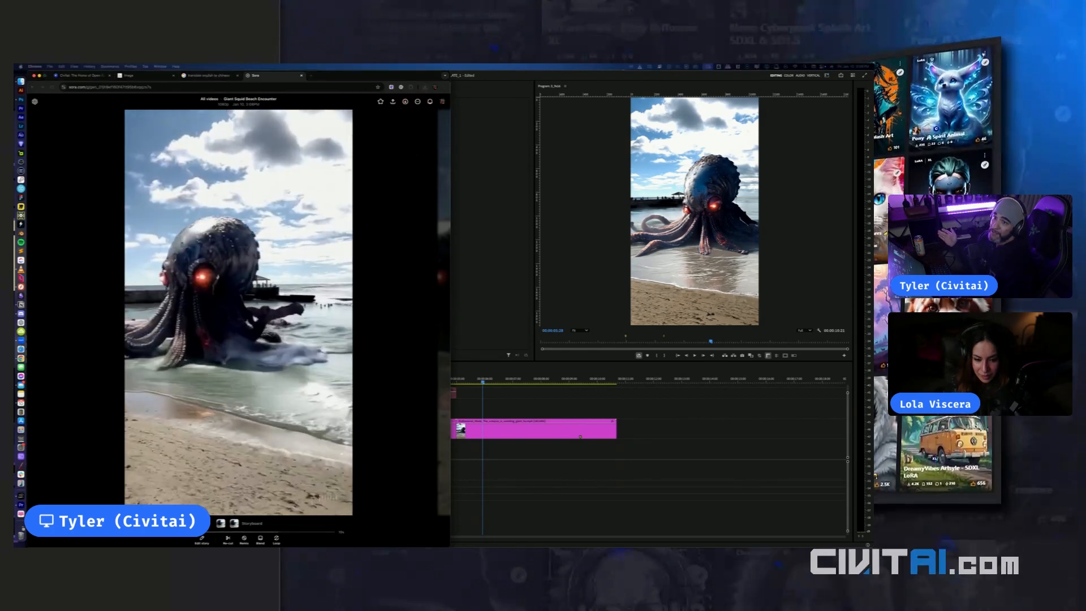
pyautogui.press('super+h')
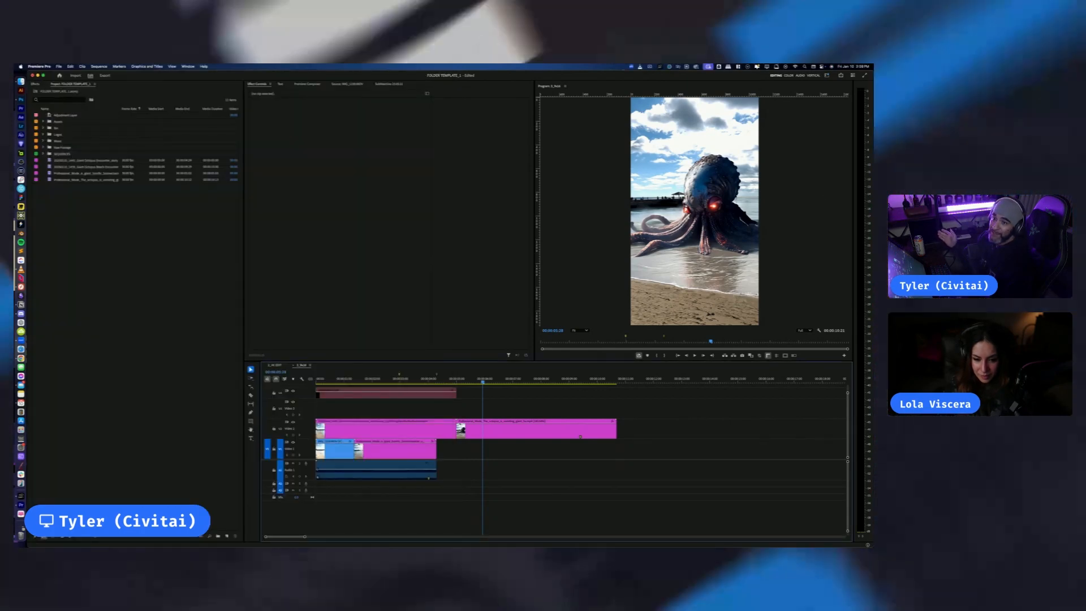
# Overlay the Giant Squid Beach Encounter clip above the existing clips from about 3 seconds and set its blend mode to Difference
pyautogui.moveTo(461, 427); pyautogui.dragTo(504, 385)
pyautogui.click(521, 401)
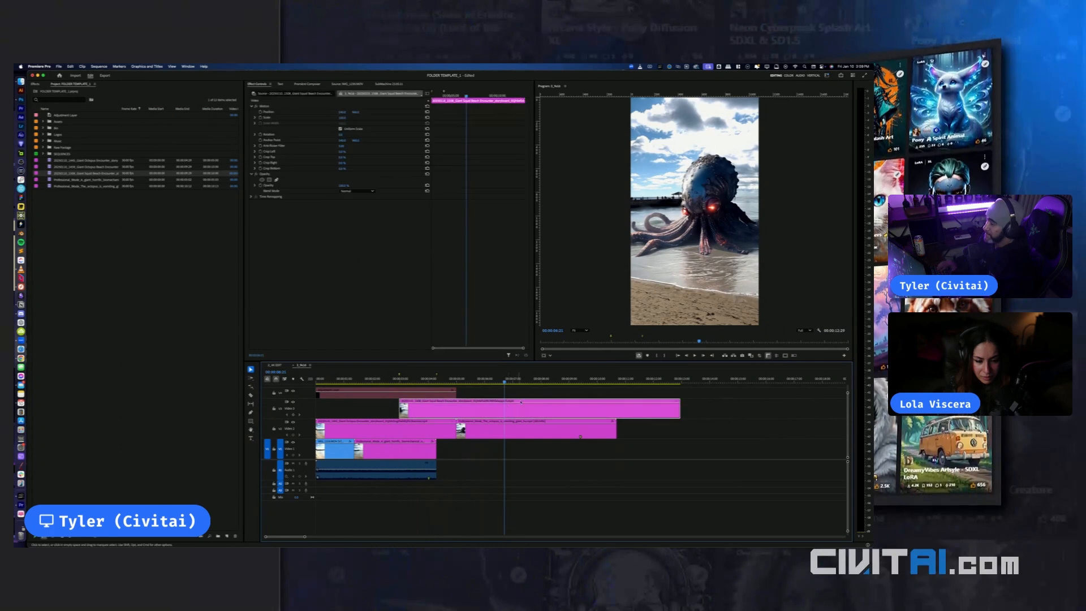
pyautogui.click(368, 192)
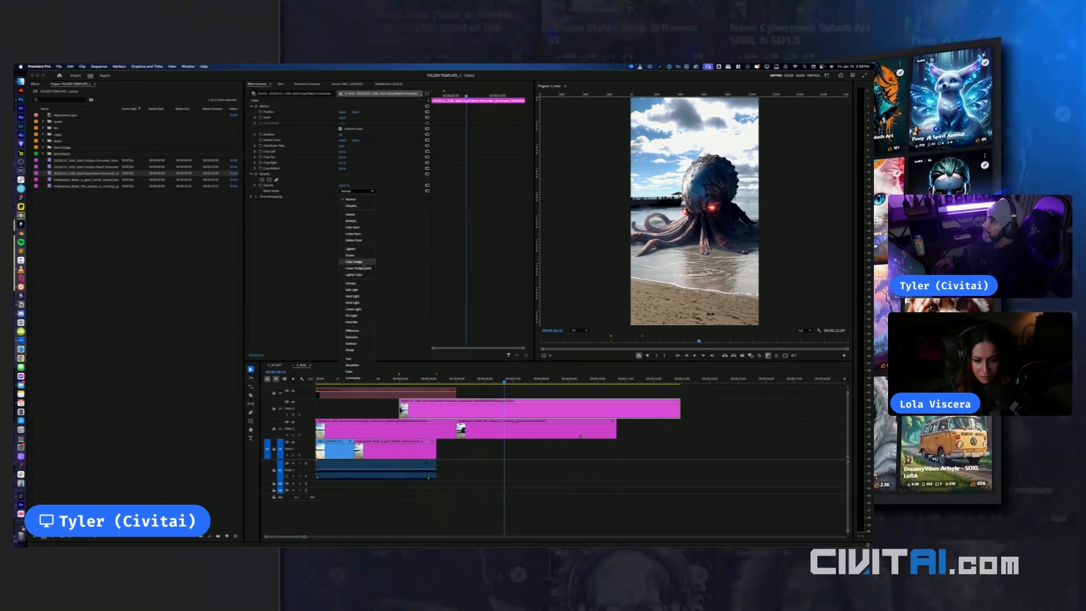
pyautogui.click(365, 332)
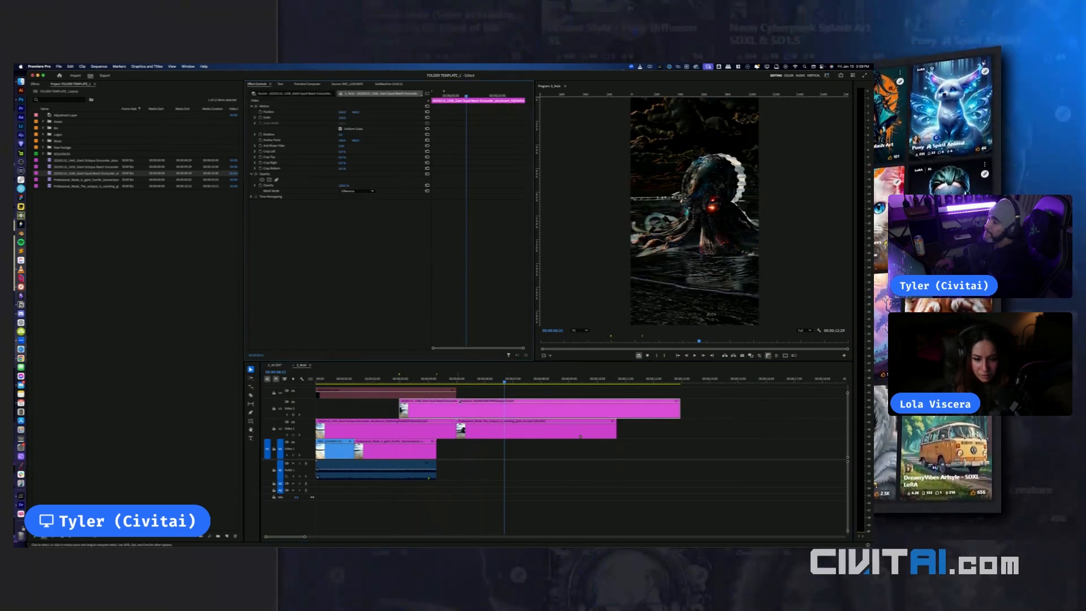
# Scrub the Difference overlay to about 8 seconds, restore its blend mode to Normal, and lower its opacity
pyautogui.moveTo(504, 384); pyautogui.dragTo(511, 384)
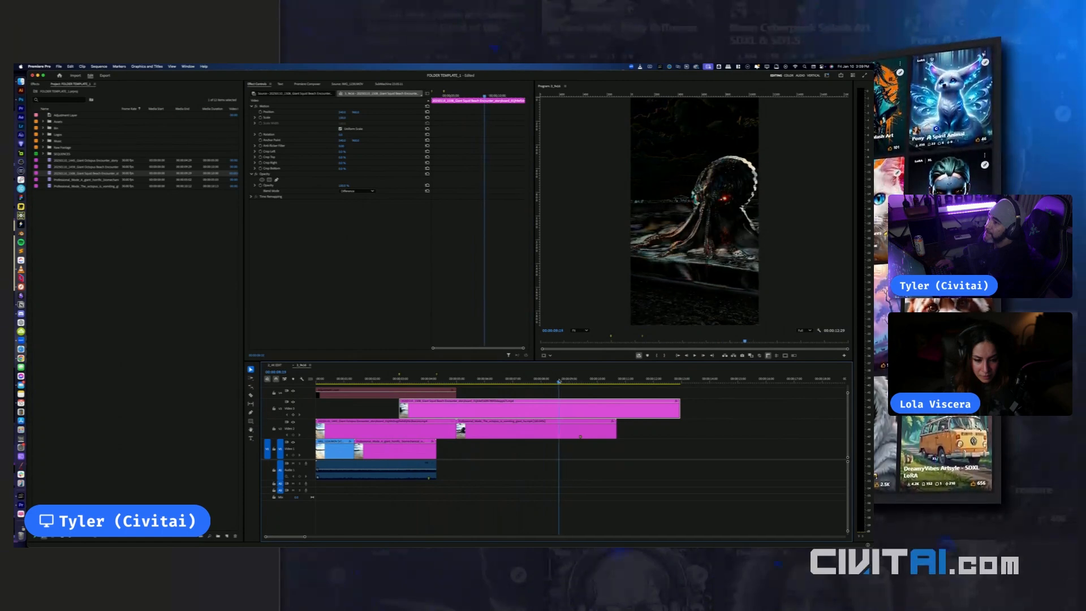
pyautogui.click(370, 190)
pyautogui.click(352, 188)
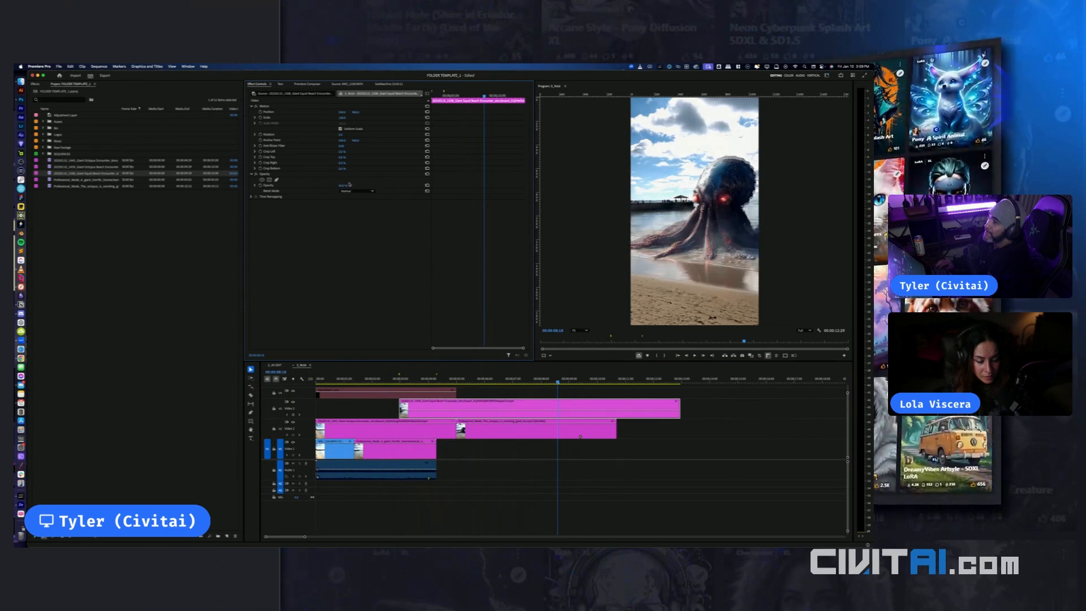
# Step backward frame by frame through the semi-transparent overlay to about 5 seconds, comparing the octopus poses between the clips
pyautogui.press('Left')
pyautogui.press('Left')
pyautogui.press('Left')
pyautogui.press('Left')
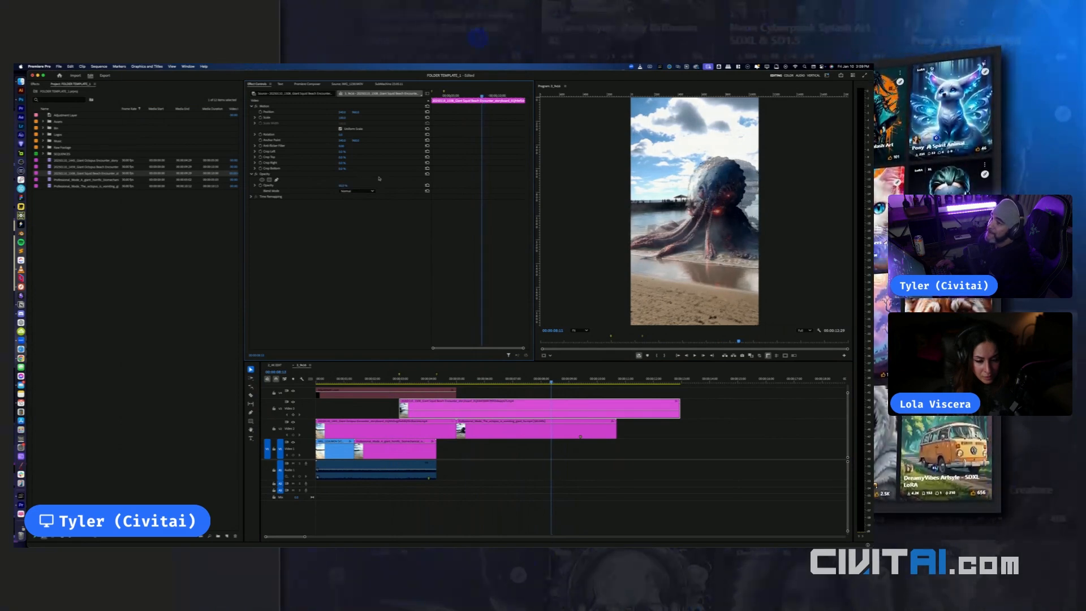
pyautogui.press('Left')
pyautogui.press('Left')
pyautogui.press('Left')
pyautogui.press('Left')
pyautogui.press('Left')
pyautogui.press('Left')
pyautogui.press('Left')
pyautogui.press('Left')
pyautogui.press('Left')
pyautogui.press('Left')
pyautogui.press('Left')
pyautogui.press('Left')
pyautogui.press('Left')
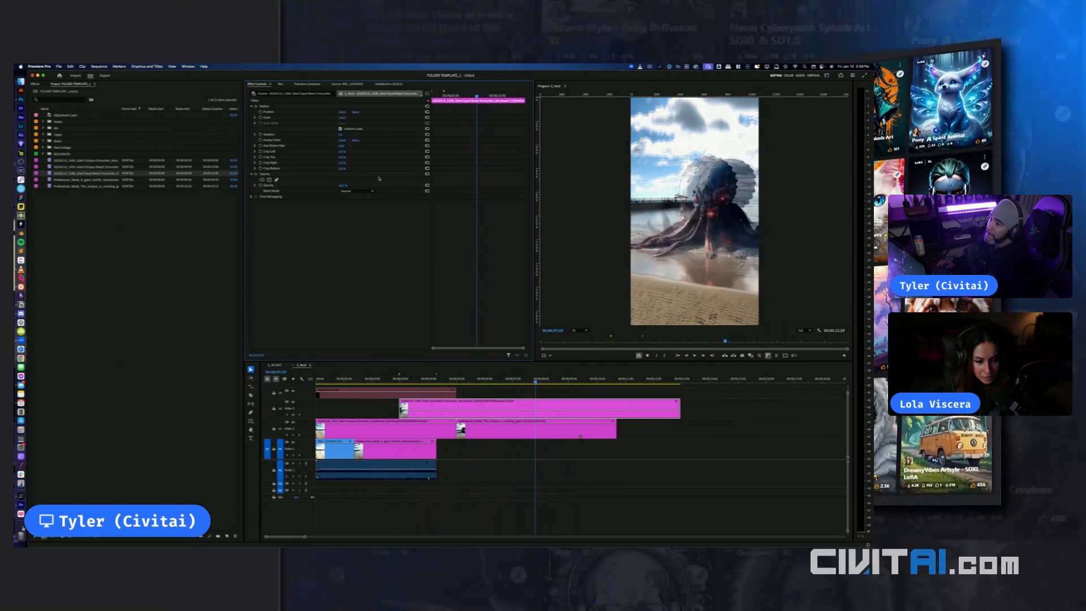
pyautogui.press('Left')
pyautogui.press('Left')
pyautogui.press('Left')
pyautogui.press('Left')
pyautogui.press('Left')
pyautogui.press('Left')
pyautogui.press('Left')
pyautogui.press('Left')
pyautogui.press('Left')
pyautogui.press('Left')
pyautogui.press('Left')
pyautogui.press('Left')
pyautogui.press('Left')
pyautogui.press('Left')
pyautogui.press('Left')
pyautogui.press('Left')
pyautogui.press('Left')
pyautogui.press('Left')
pyautogui.press('Left')
pyautogui.press('Left')
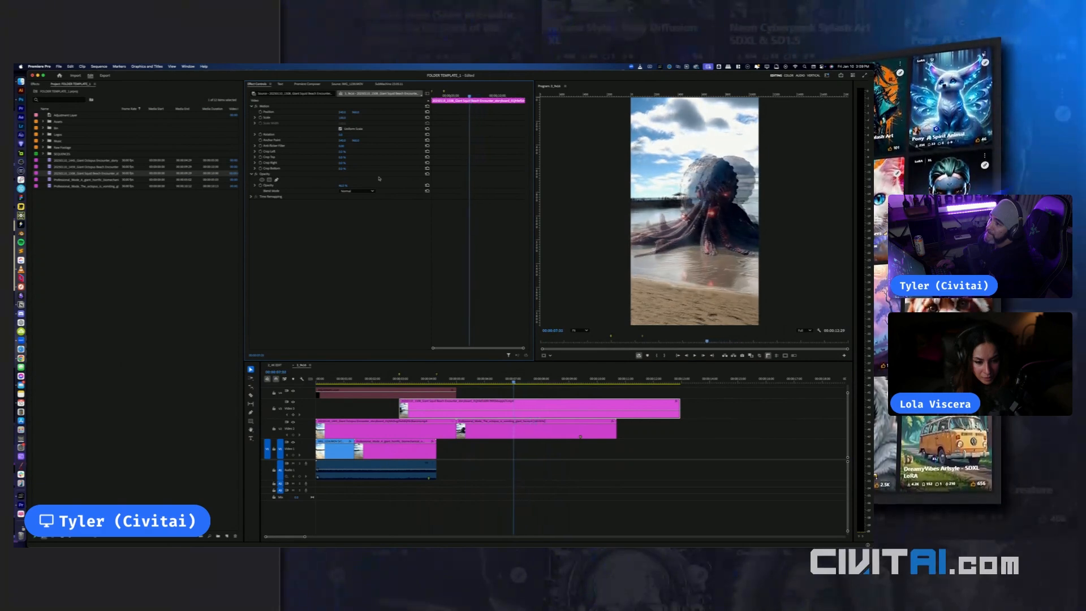
pyautogui.press('Left')
pyautogui.press('Left')
pyautogui.press('Left')
pyautogui.press('Left')
pyautogui.press('Left')
pyautogui.press('Left')
pyautogui.press('Left')
pyautogui.press('Left')
pyautogui.press('Left')
pyautogui.press('Left')
pyautogui.press('Left')
pyautogui.press('Left')
pyautogui.press('Left')
pyautogui.press('Left')
pyautogui.press('Left')
pyautogui.press('Left')
pyautogui.press('Left')
pyautogui.press('Left')
pyautogui.press('Left')
pyautogui.press('Left')
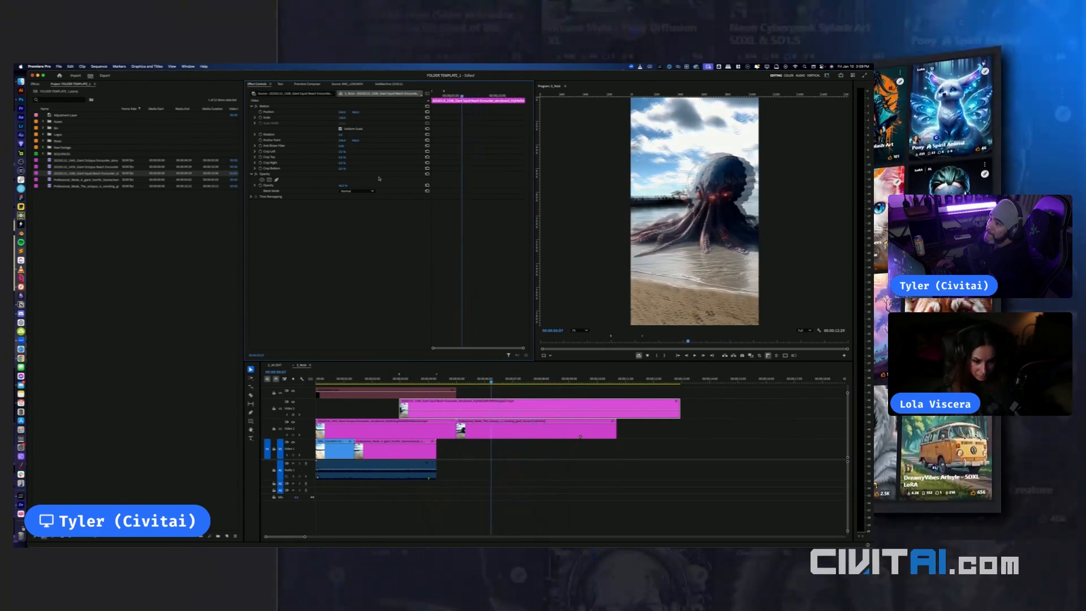
pyautogui.press('Left')
pyautogui.press('Left')
pyautogui.press('Left')
pyautogui.press('Left')
pyautogui.press('Left')
pyautogui.press('Left')
pyautogui.press('Left')
pyautogui.press('Left')
pyautogui.press('Left')
pyautogui.press('Left')
pyautogui.press('Left')
pyautogui.press('Left')
pyautogui.press('Left')
pyautogui.press('Left')
pyautogui.press('Left')
pyautogui.press('Left')
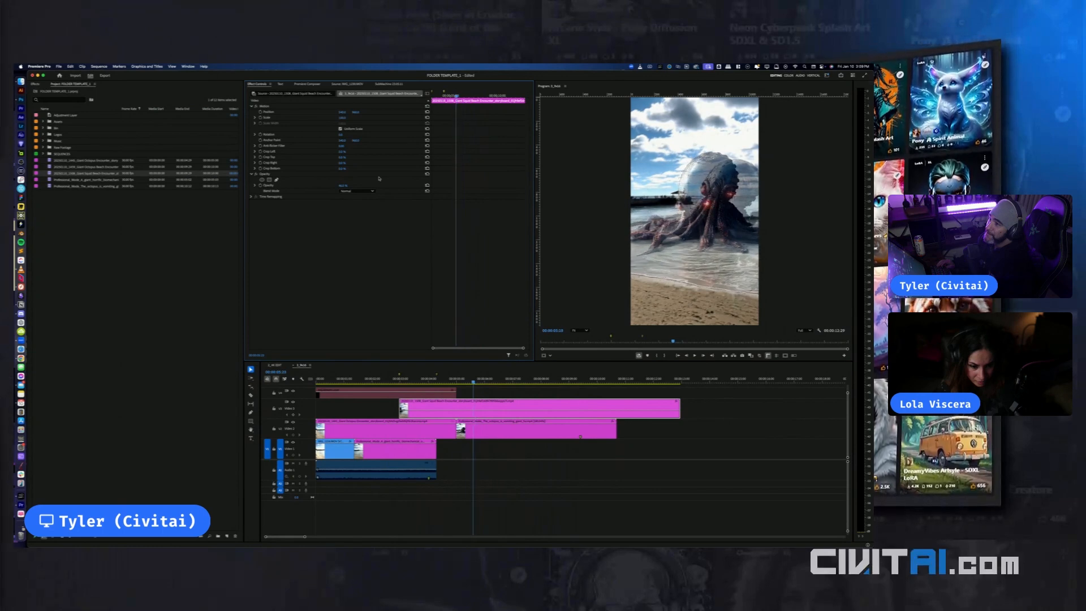
pyautogui.press('Left')
pyautogui.press('Left')
pyautogui.press('Left')
pyautogui.press('Left')
pyautogui.press('Left')
pyautogui.press('Left')
pyautogui.press('Left')
pyautogui.press('Left')
pyautogui.press('Left')
pyautogui.press('Left')
pyautogui.press('Left')
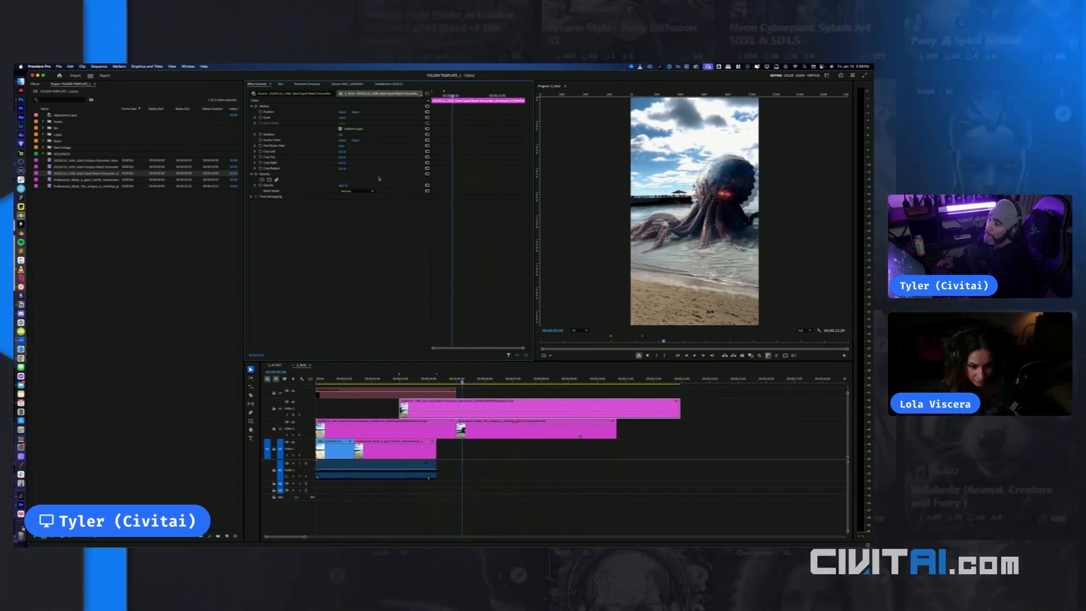
pyautogui.press('Left')
pyautogui.press('Left')
pyautogui.press('Left')
pyautogui.press('Left')
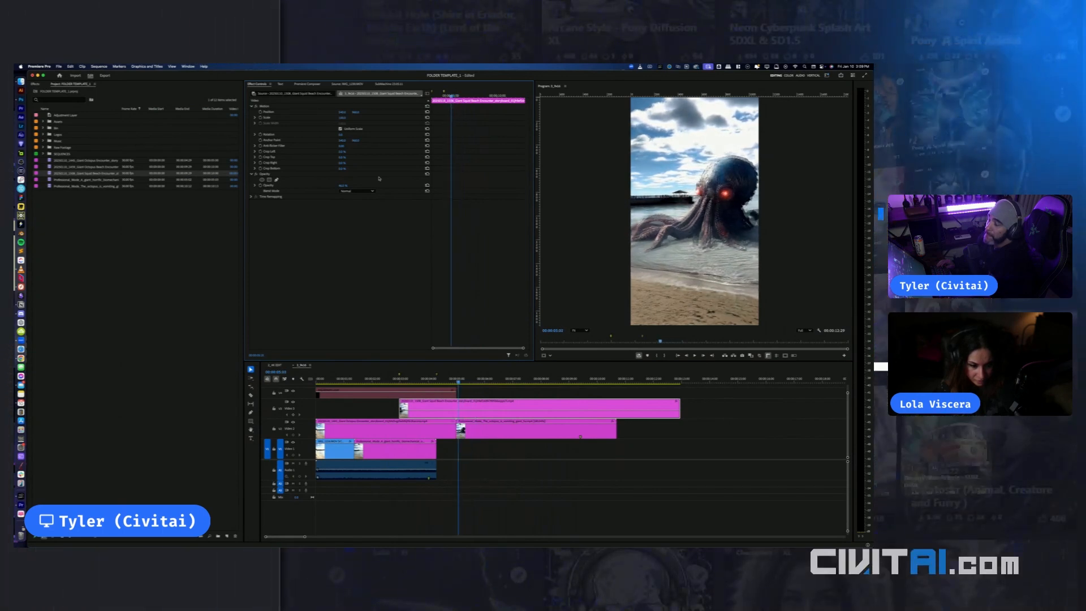
# Step forward frame by frame through the semi-transparent overlay to about 7 seconds to look for matching octopus poses
pyautogui.press('Right')
pyautogui.press('Right')
pyautogui.press('Right')
pyautogui.press('Right')
pyautogui.press('Right')
pyautogui.press('Right')
pyautogui.press('Right')
pyautogui.press('Right')
pyautogui.press('Right')
pyautogui.press('Right')
pyautogui.press('Right')
pyautogui.press('Right')
pyautogui.press('Right')
pyautogui.press('Right')
pyautogui.press('Right')
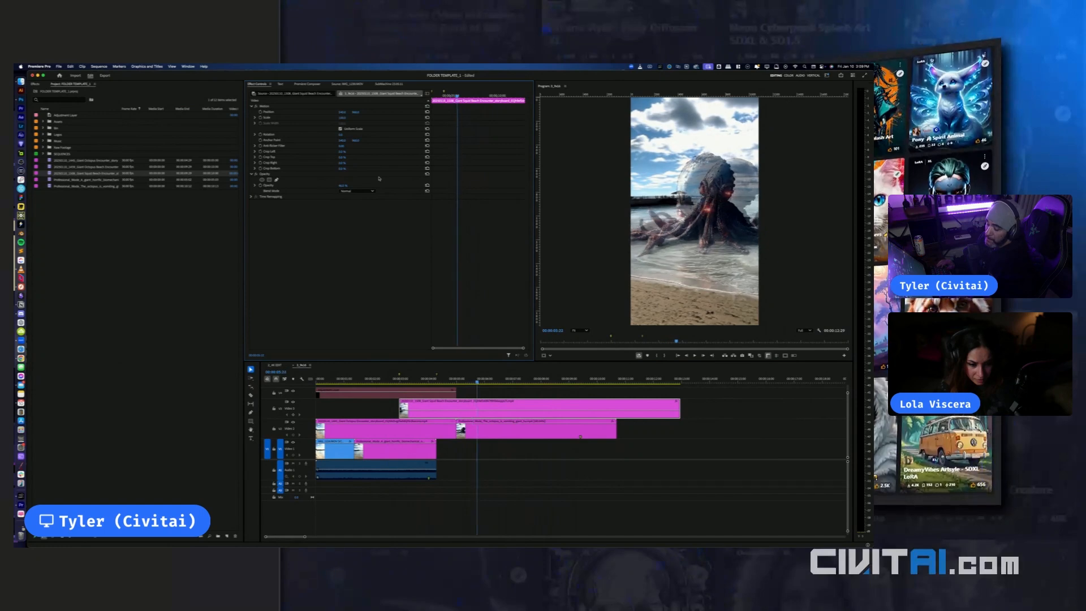
pyautogui.press('Right')
pyautogui.press('Right')
pyautogui.press('Right')
pyautogui.press('Right')
pyautogui.press('Right')
pyautogui.press('Right')
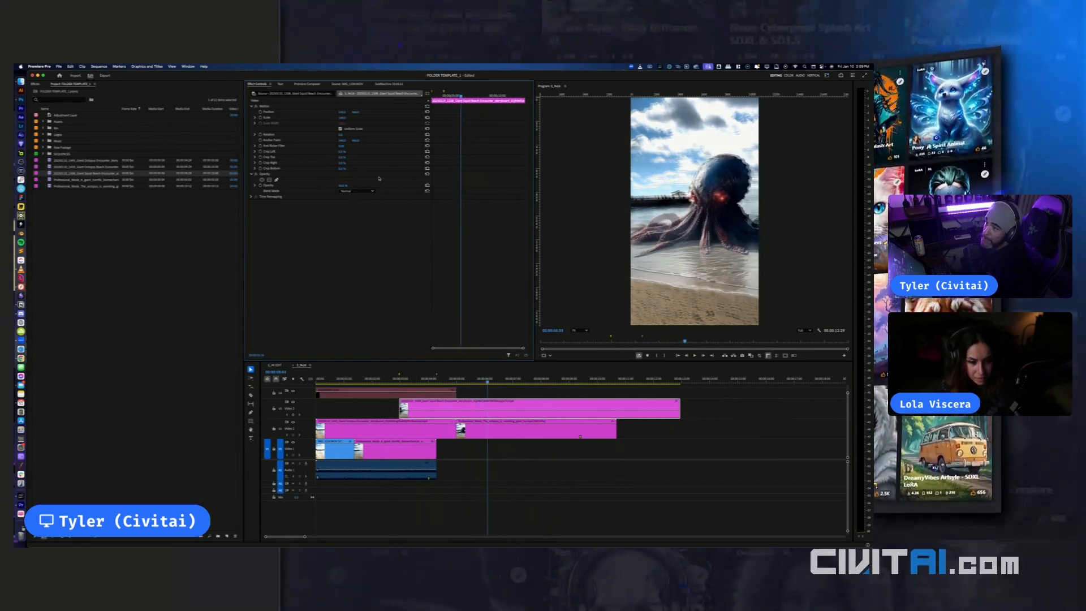
pyautogui.press('Right')
pyautogui.press('Right')
pyautogui.press('Right')
pyautogui.press('Right')
pyautogui.press('Right')
pyautogui.press('Right')
pyautogui.press('Right')
pyautogui.press('Right')
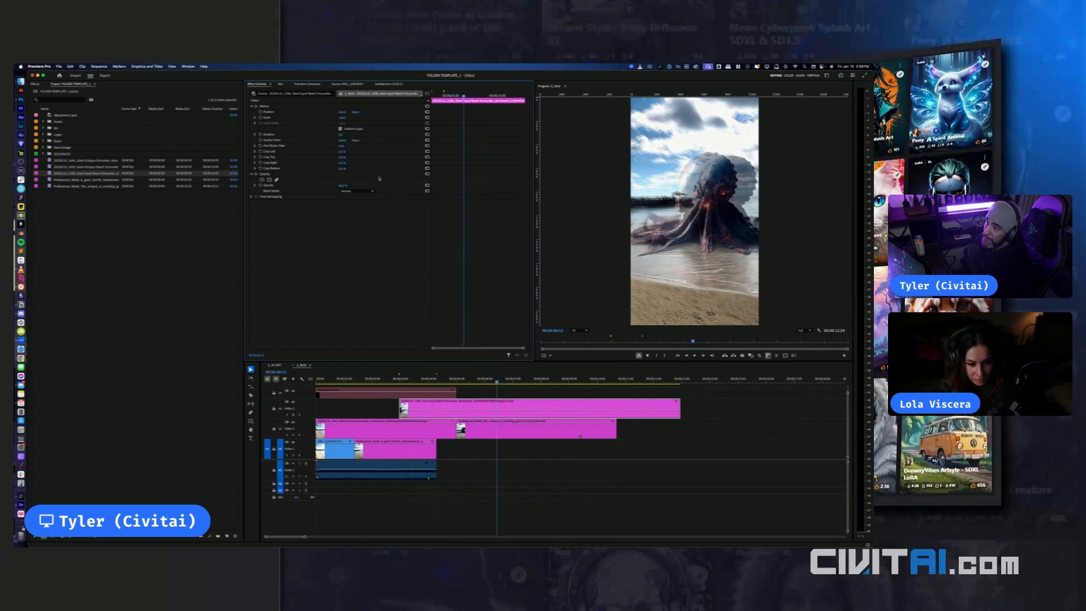
pyautogui.press('Right')
pyautogui.press('Right')
pyautogui.press('Right')
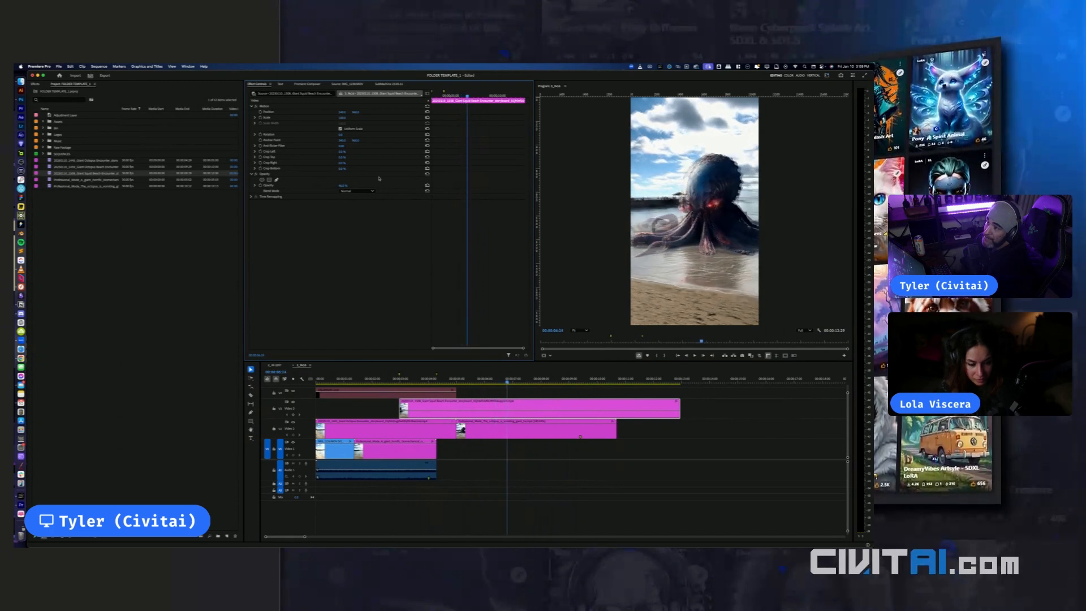
pyautogui.press('Right')
pyautogui.press('Right')
pyautogui.press('Right')
pyautogui.press('Right')
pyautogui.press('Right')
pyautogui.press('Right')
pyautogui.press('Right')
pyautogui.press('Right')
pyautogui.press('Right')
pyautogui.press('Right')
pyautogui.press('Right')
pyautogui.press('Right')
pyautogui.press('Right')
pyautogui.press('Right')
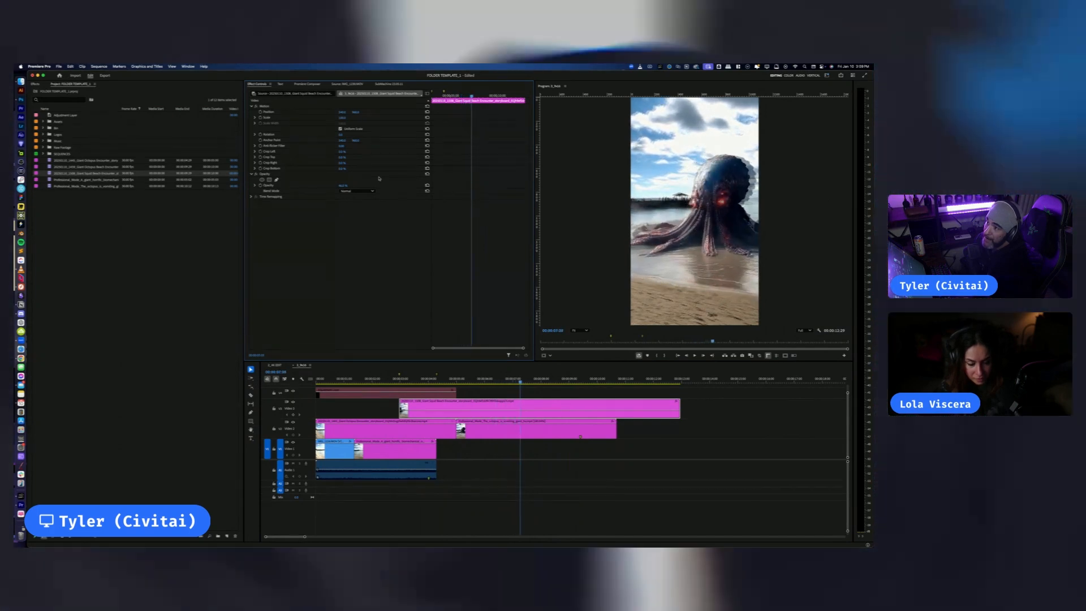
# Step forward frame by frame through the semi-transparent overlay to about 9 seconds, comparing the octopus poses
pyautogui.press('Right')
pyautogui.press('Right')
pyautogui.press('Right')
pyautogui.press('Right')
pyautogui.press('Right')
pyautogui.press('Right')
pyautogui.press('Right')
pyautogui.press('Right')
pyautogui.press('Right')
pyautogui.press('Right')
pyautogui.press('Right')
pyautogui.press('Right')
pyautogui.press('Right')
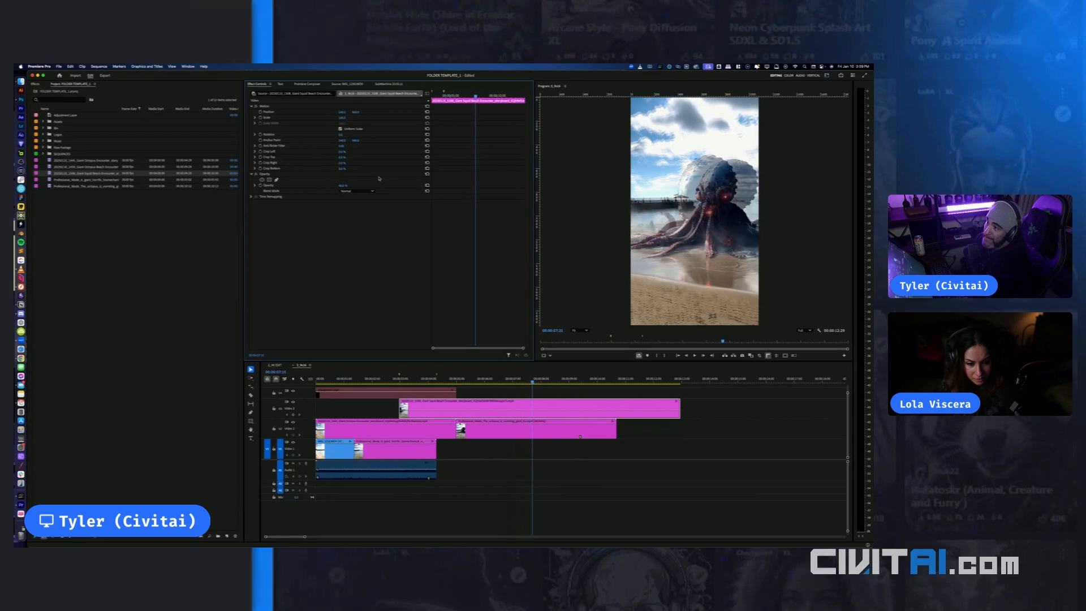
pyautogui.press('Right')
pyautogui.press('Right')
pyautogui.press('Right')
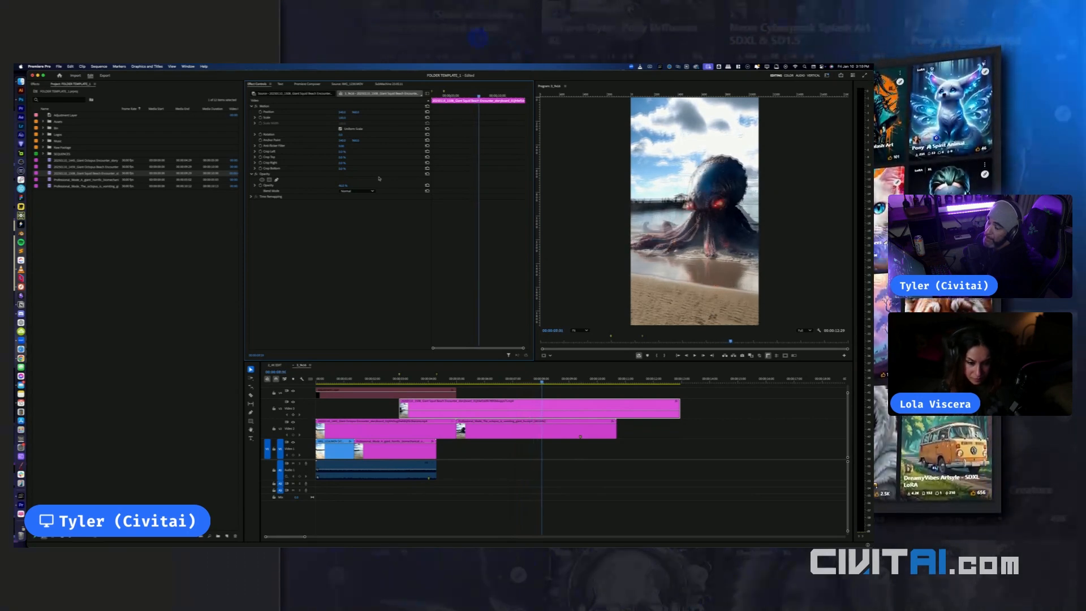
pyautogui.press('Right')
pyautogui.press('Right')
pyautogui.press('Right')
pyautogui.press('Right')
pyautogui.press('Right')
pyautogui.press('Right')
pyautogui.press('Right')
pyautogui.press('Right')
pyautogui.press('Right')
pyautogui.press('Right')
pyautogui.press('Right')
pyautogui.press('Right')
pyautogui.press('Right')
pyautogui.press('Right')
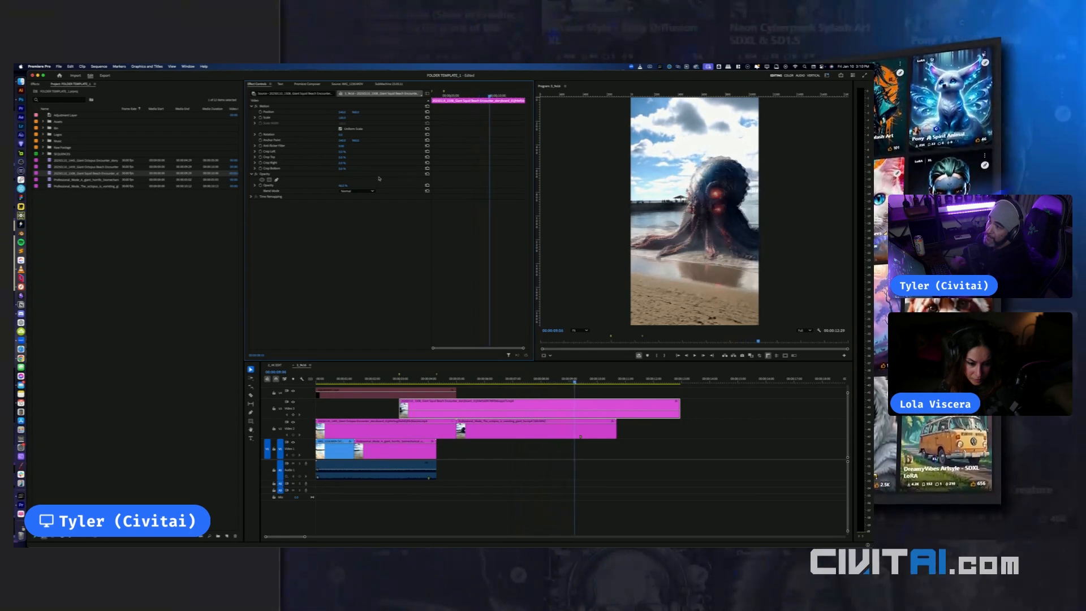
# Check the Giant Squid Beach Encounter video in Sora in the browser, and return to Premiere Pro's overlay at about 9 seconds
pyautogui.hotkey('ctrl', 'Up')
pyautogui.click(121, 195)
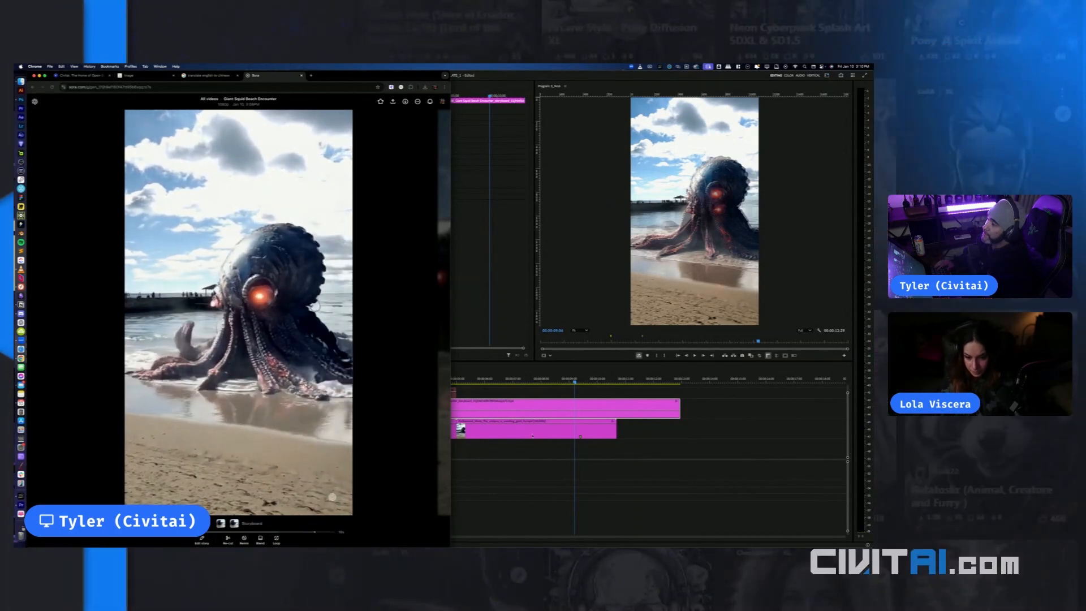
pyautogui.press('super+Tab')
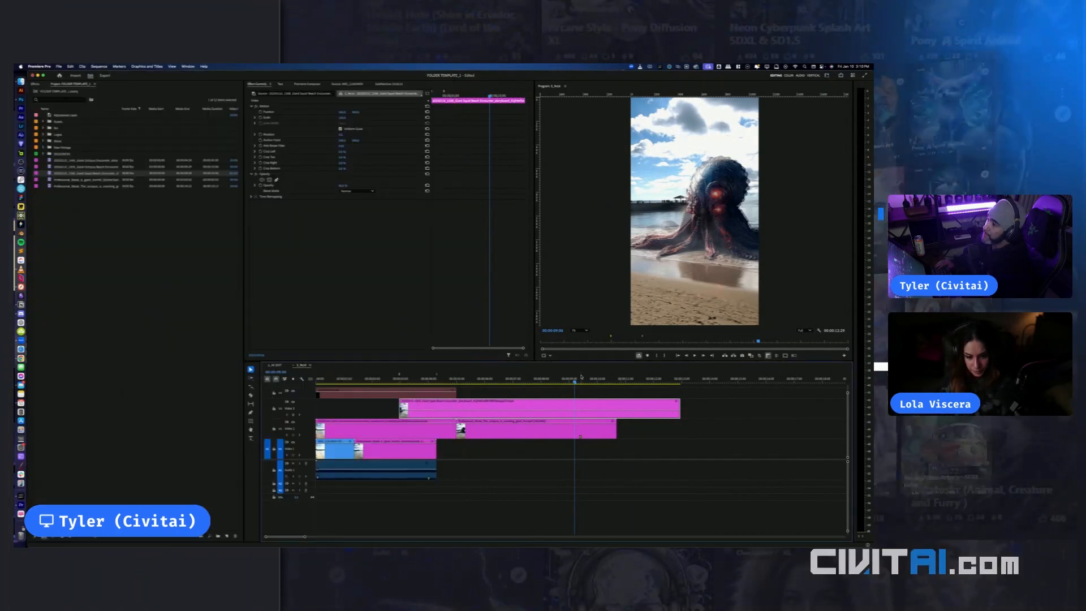
pyautogui.moveTo(581, 377)
pyautogui.mouseDown()
pyautogui.moveTo(590, 380)
pyautogui.moveTo(576, 381)
pyautogui.mouseUp()
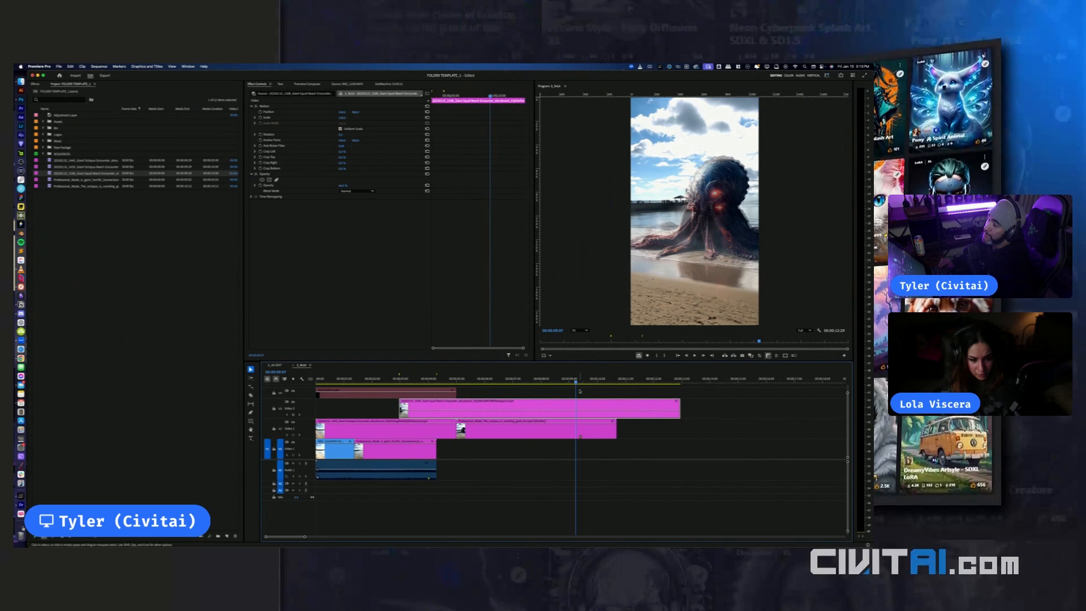
# Raise the overlay's opacity and compare its frame at about 6 seconds with the original video in Sora
pyautogui.moveTo(344, 186); pyautogui.dragTo(362, 186)
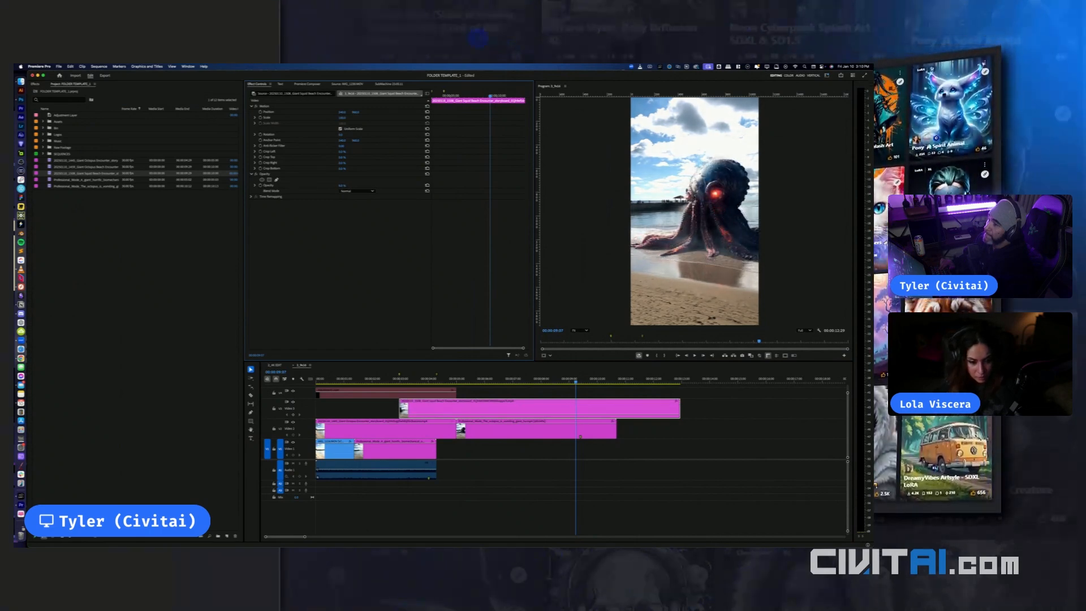
pyautogui.click(398, 381)
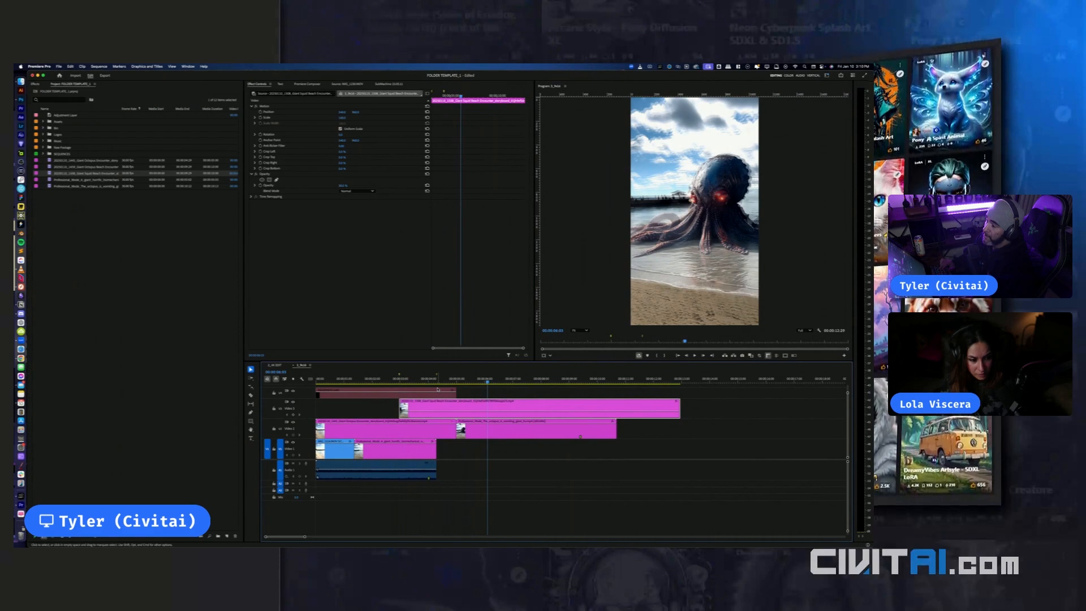
pyautogui.hotkey('ctrl', 'Up')
pyautogui.click(153, 203)
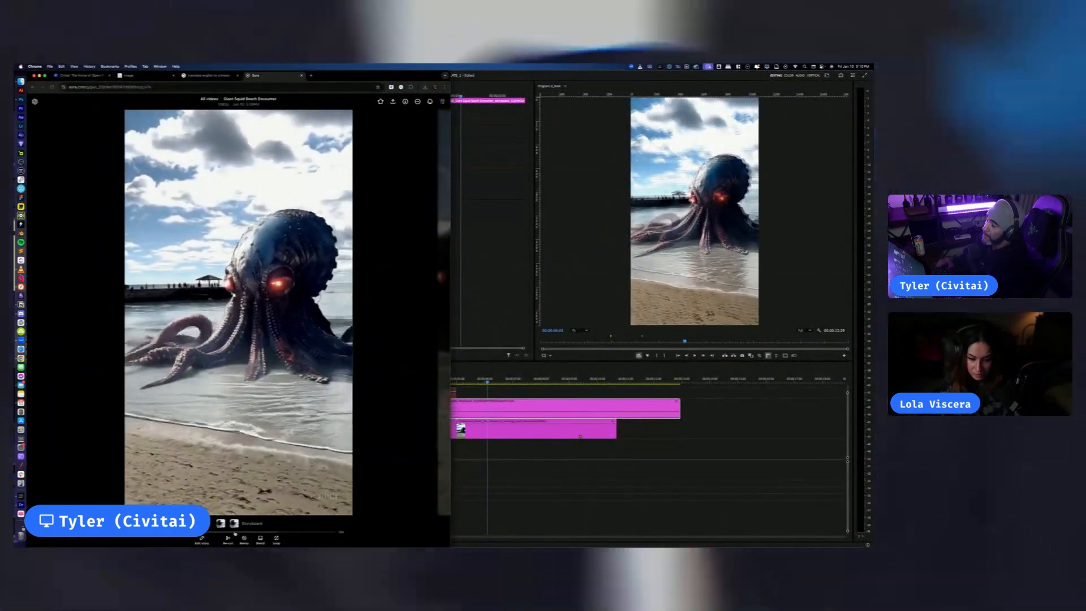
pyautogui.click(494, 437)
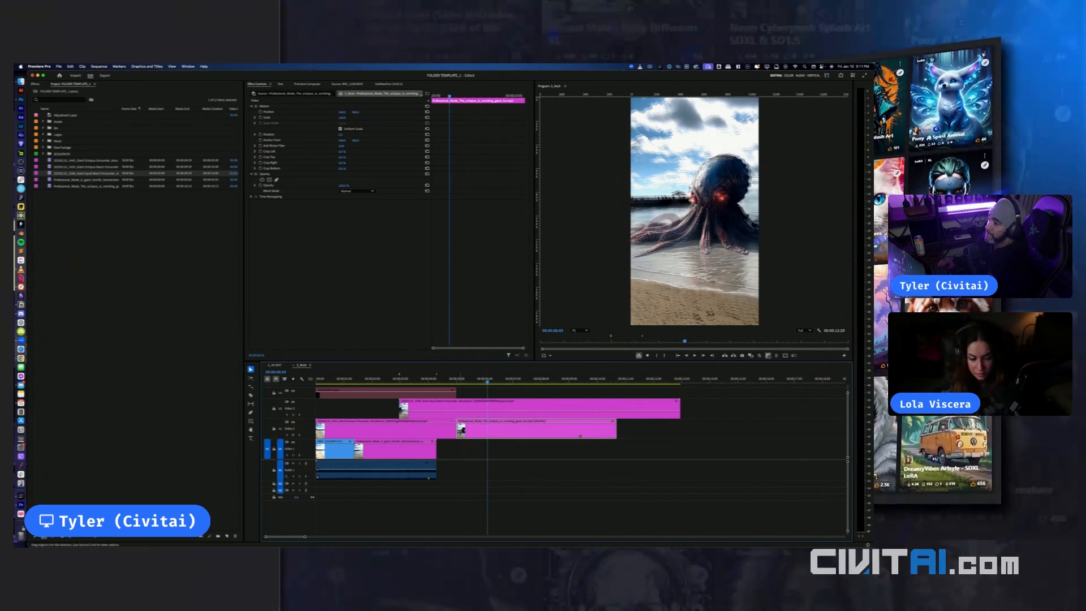
# Trim the start of the octopus vomiting clip and nudge it earlier to try matching the overlay's pose at about 6 seconds
pyautogui.moveTo(457, 430); pyautogui.dragTo(521, 427)
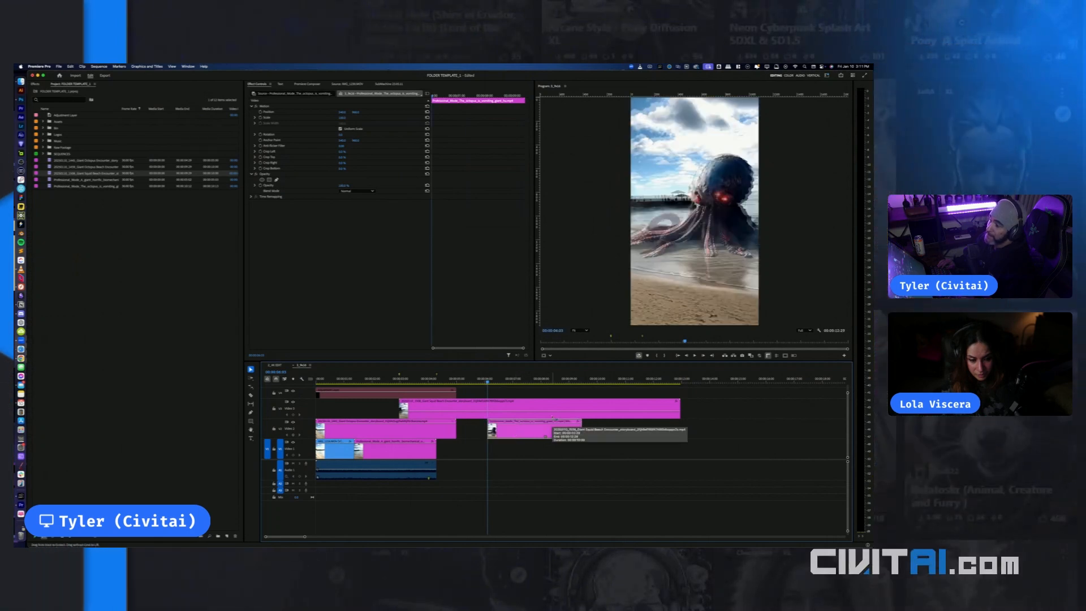
pyautogui.press('super+Left')
pyautogui.press('super+Left')
pyautogui.press('super+Left')
pyautogui.press('super+Left')
pyautogui.press('super+Left')
pyautogui.press('super+Left')
pyautogui.press('super+Left')
pyautogui.press('super+Left')
pyautogui.press('super+Left')
pyautogui.press('super+Left')
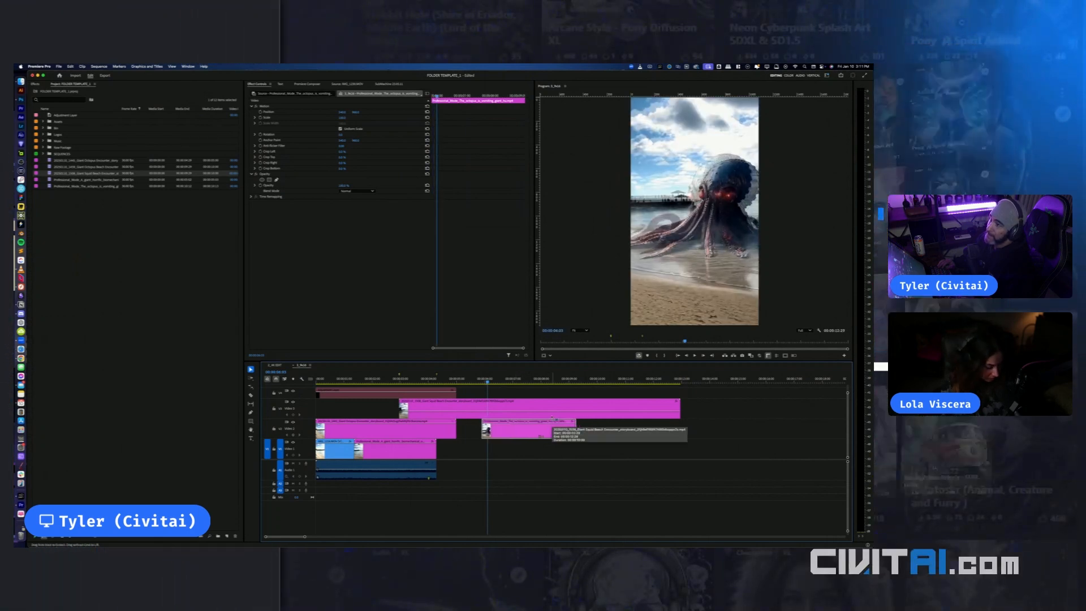
pyautogui.press('super+Left')
pyautogui.press('super+Left')
pyautogui.press('super+Left')
pyautogui.press('super+Left')
pyautogui.press('super+Left')
pyautogui.press('super+Left')
pyautogui.press('super+Left')
pyautogui.press('super+Left')
pyautogui.press('super+Left')
pyautogui.press('super+Left')
pyautogui.press('super+Left')
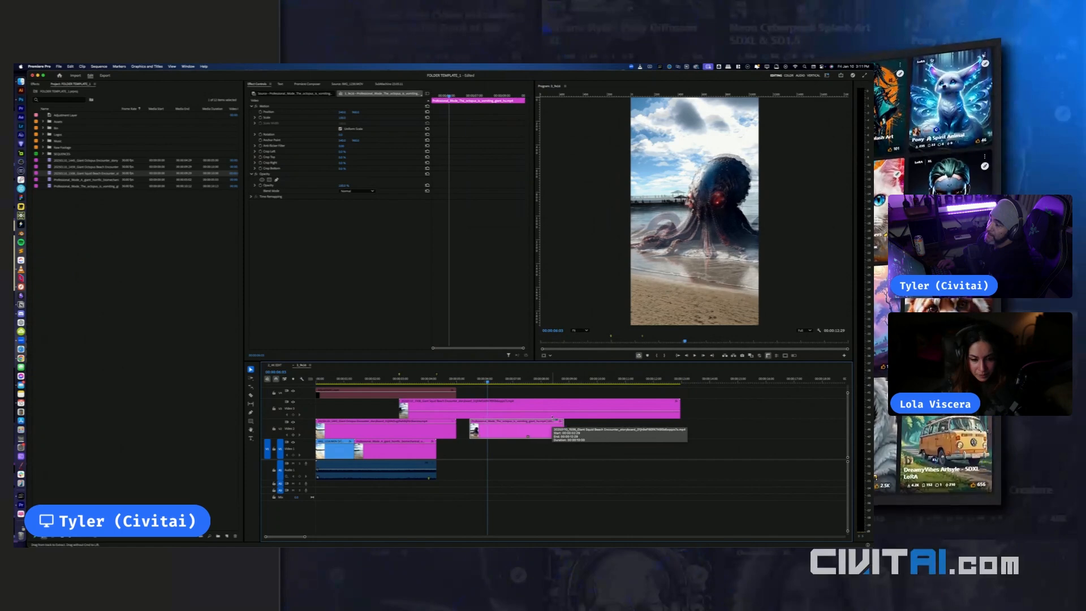
# Try nudging the trimmed vomiting clip to a later position beneath the overlay and play through the match
pyautogui.press('super+Right')
pyautogui.press('super+Right')
pyautogui.press('super+Right')
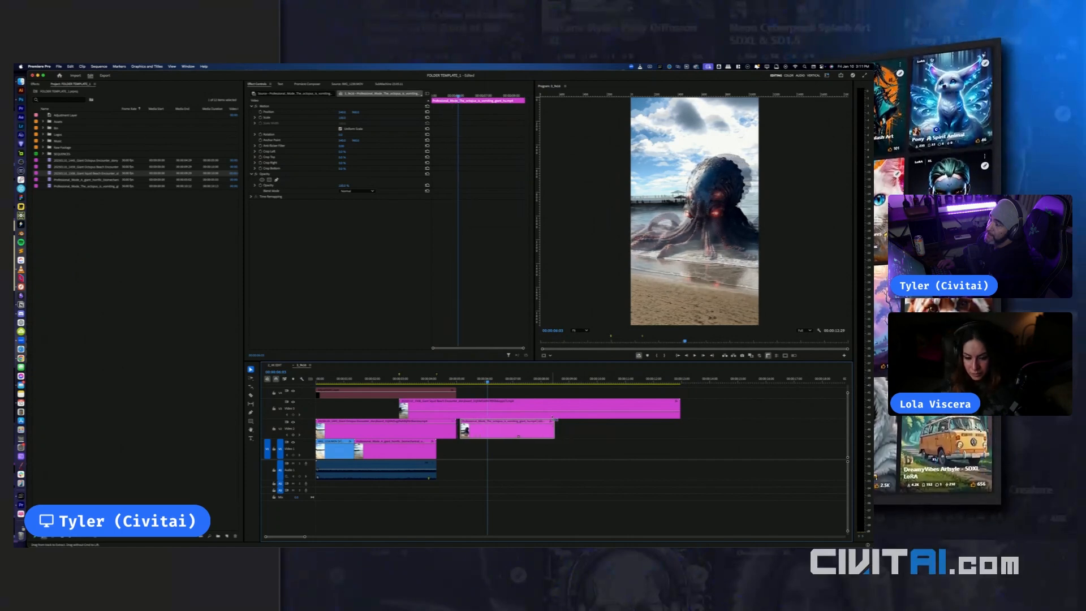
pyautogui.press('super+Right')
pyautogui.press('super+Right')
pyautogui.press('super+Right')
pyautogui.press('super+Right')
pyautogui.press('super+Right')
pyautogui.press('super+Right')
pyautogui.press('super+Right')
pyautogui.press('super+Right')
pyautogui.press('super+Right')
pyautogui.press('super+Right')
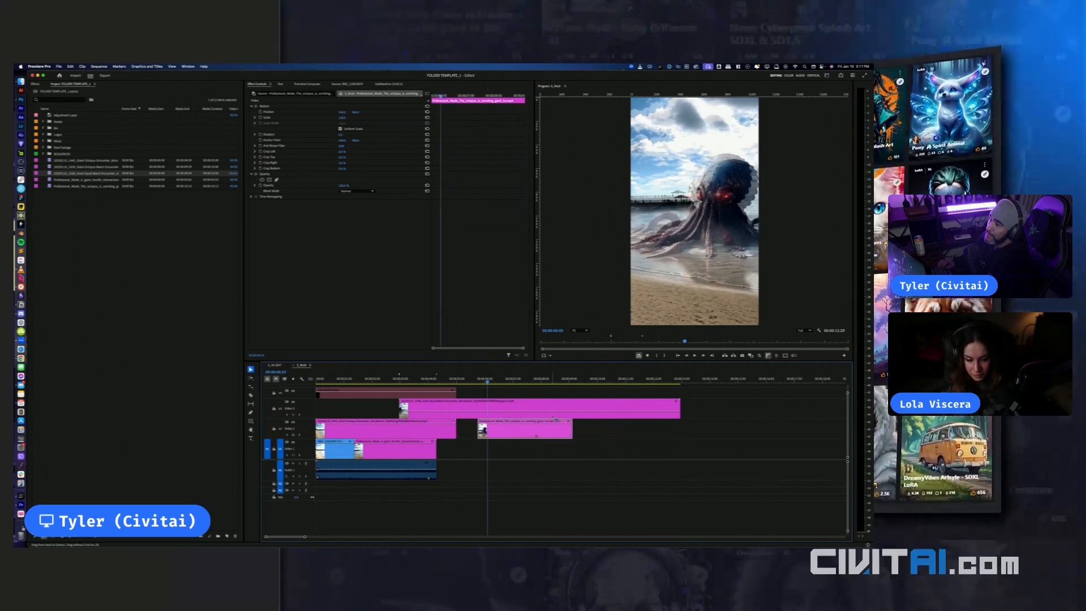
pyautogui.press('space')
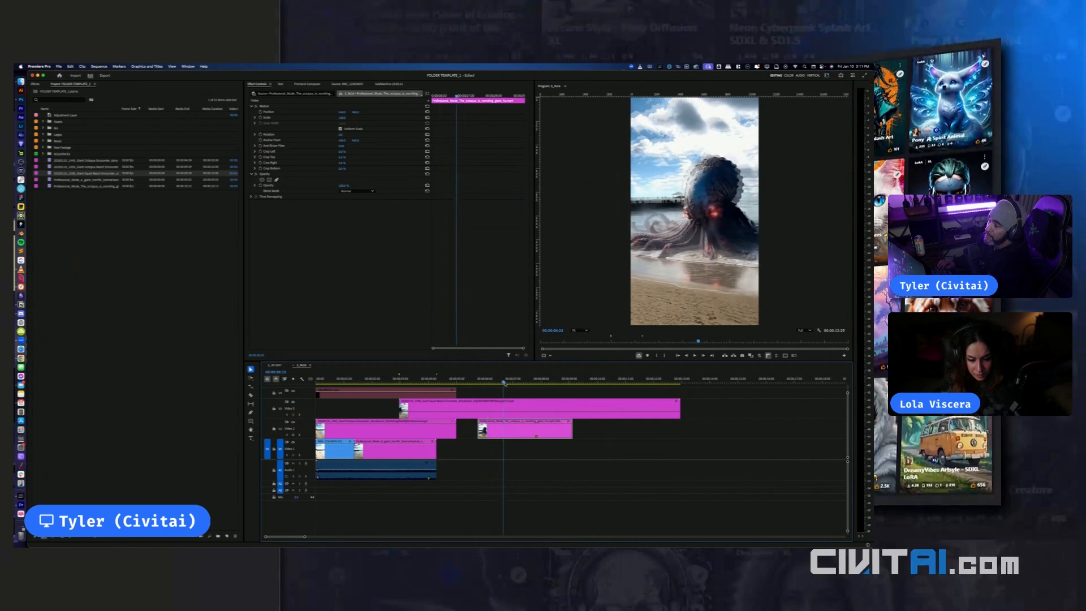
# Try nudging the vomiting clip later until it starts near 7 seconds, and undo the misplaced edit
pyautogui.press('super+Right')
pyautogui.press('super+Right')
pyautogui.press('super+Right')
pyautogui.press('super+Right')
pyautogui.press('super+Right')
pyautogui.press('super+Right')
pyautogui.press('super+Right')
pyautogui.press('super+Right')
pyautogui.press('super+Right')
pyautogui.press('super+Right')
pyautogui.press('super+Right')
pyautogui.press('super+Right')
pyautogui.press('super+Right')
pyautogui.press('super+Right')
pyautogui.press('super+Right')
pyautogui.press('super+Right')
pyautogui.press('super+Right')
pyautogui.press('super+Right')
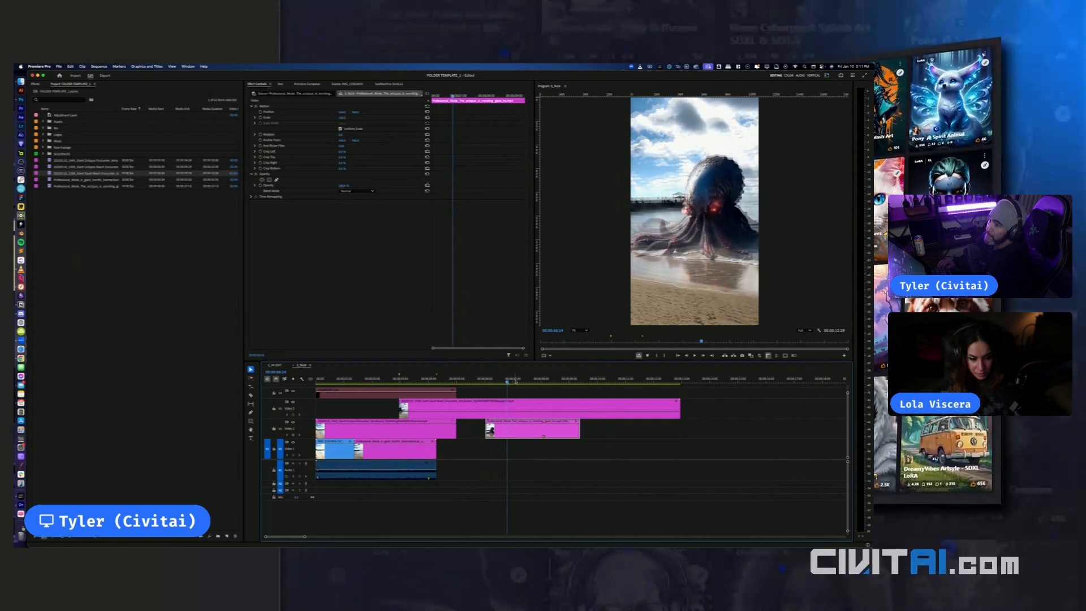
pyautogui.press('super+Right')
pyautogui.press('super+Right')
pyautogui.press('super+Right')
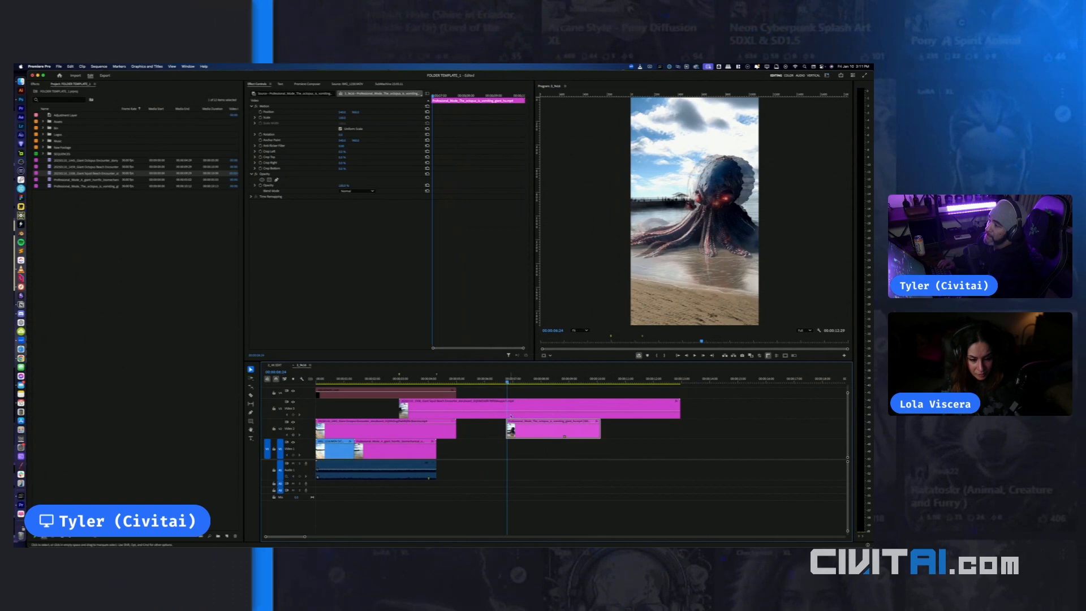
pyautogui.moveTo(507, 430); pyautogui.dragTo(463, 433)
pyautogui.press('super+z')
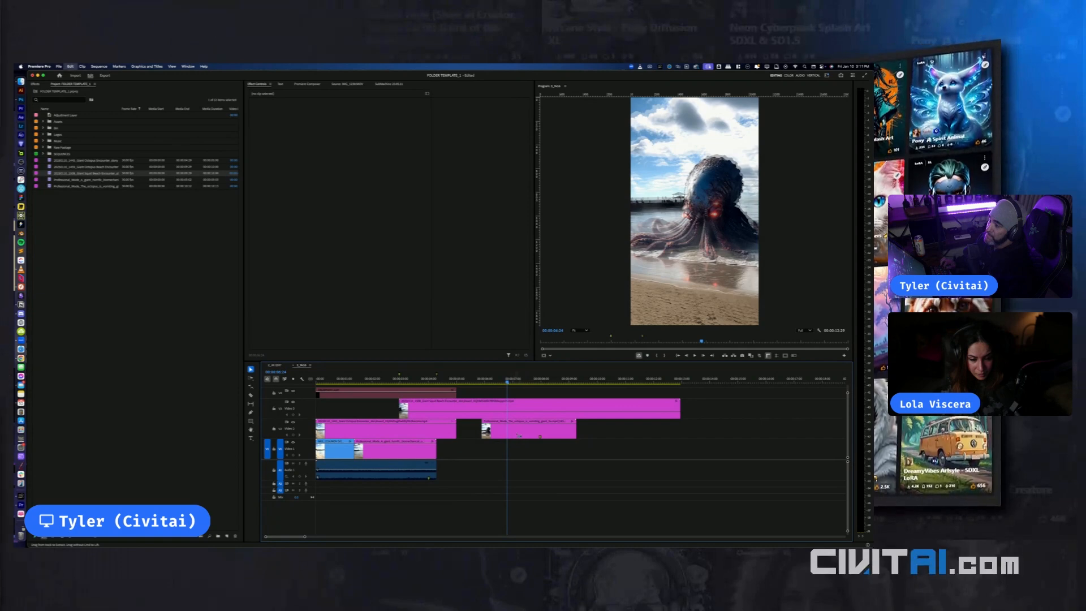
# Extend the start of the vomiting clip back to meet the preceding clip at about 5 seconds, playing the overlap
pyautogui.click(539, 436)
pyautogui.moveTo(482, 431); pyautogui.dragTo(457, 431)
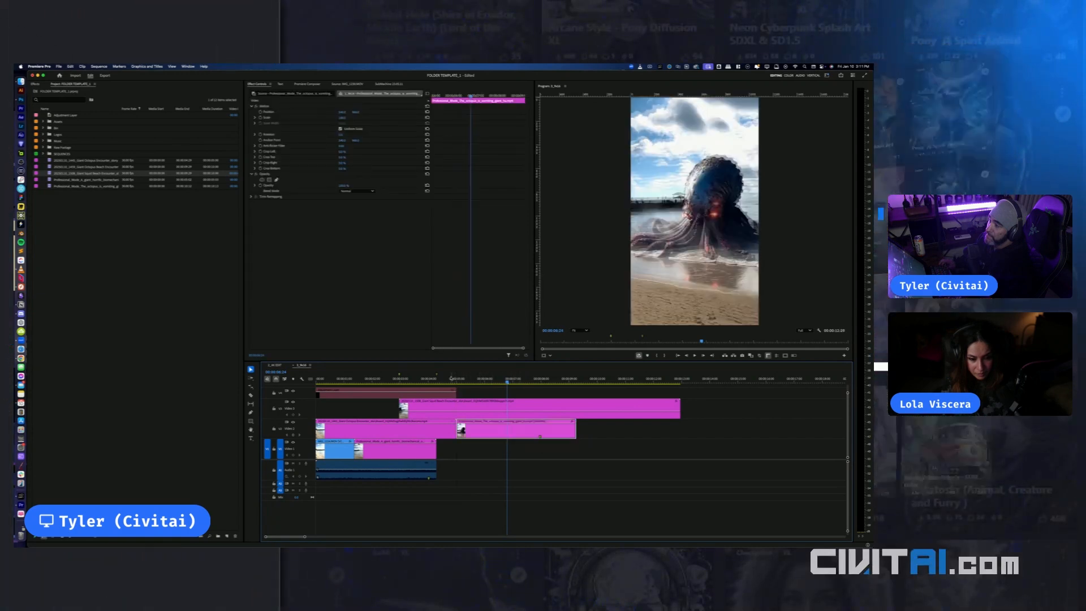
pyautogui.press('space')
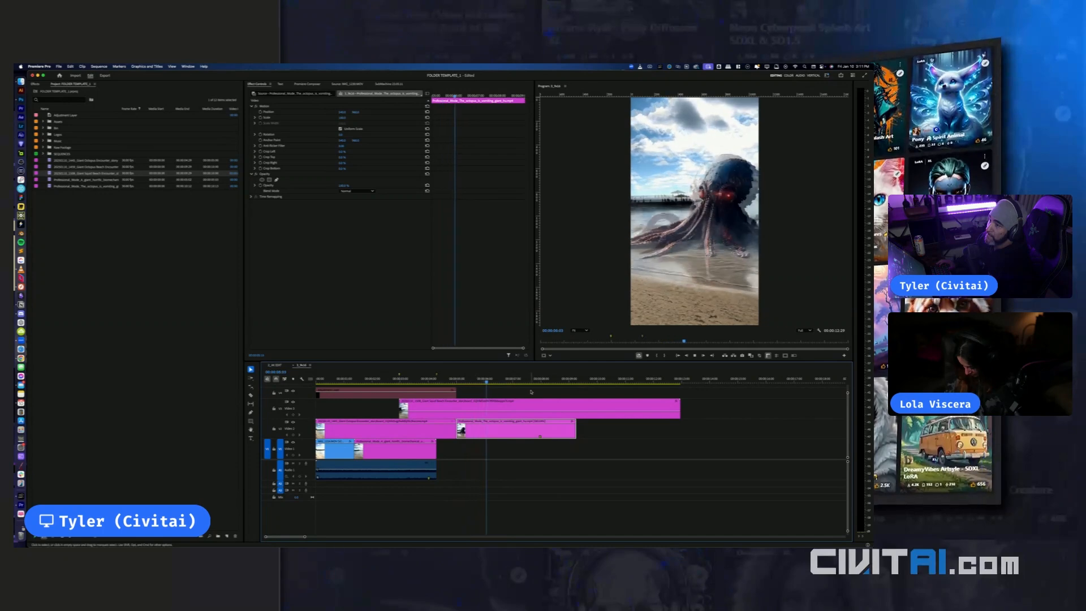
pyautogui.moveTo(481, 431); pyautogui.dragTo(456, 430)
pyautogui.click(444, 380)
# Play the overlay from about 5 to 8 seconds to compare the movement of both octopus clips
pyautogui.press('space')
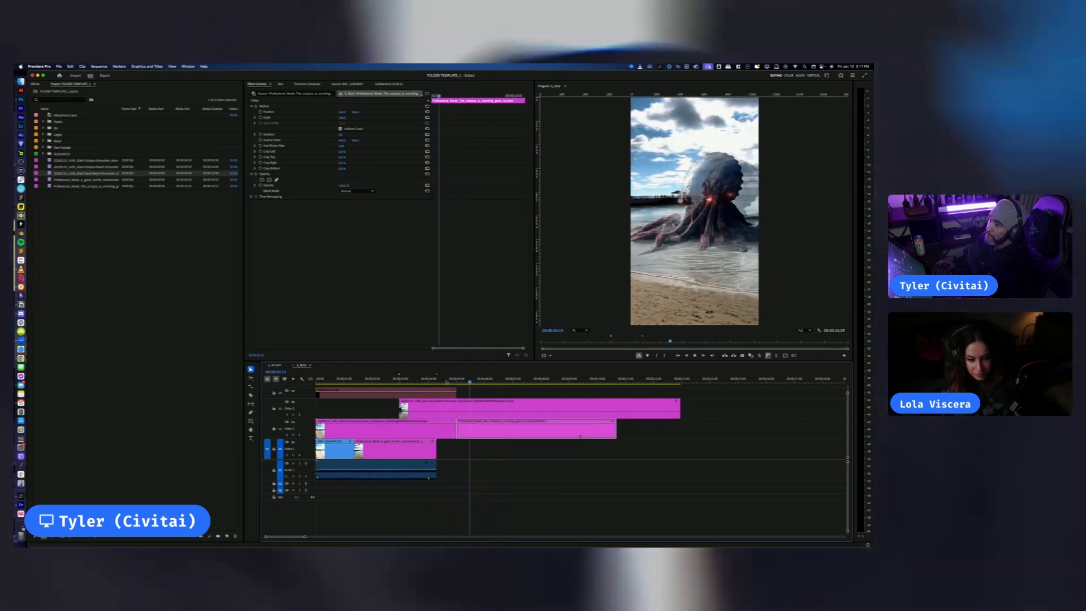
pyautogui.press('space')
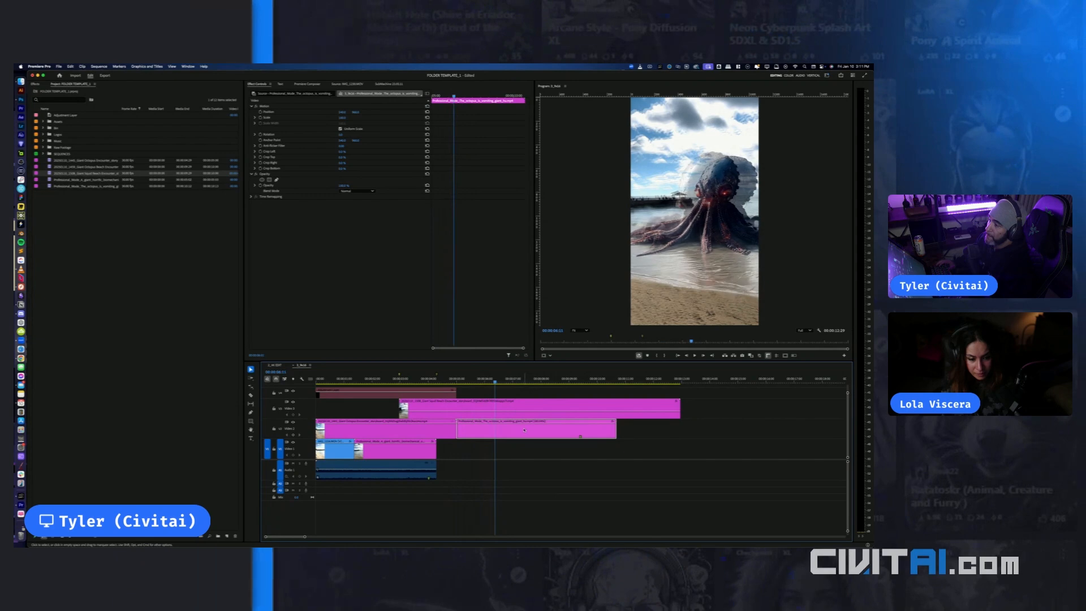
pyautogui.moveTo(547, 430); pyautogui.dragTo(548, 431)
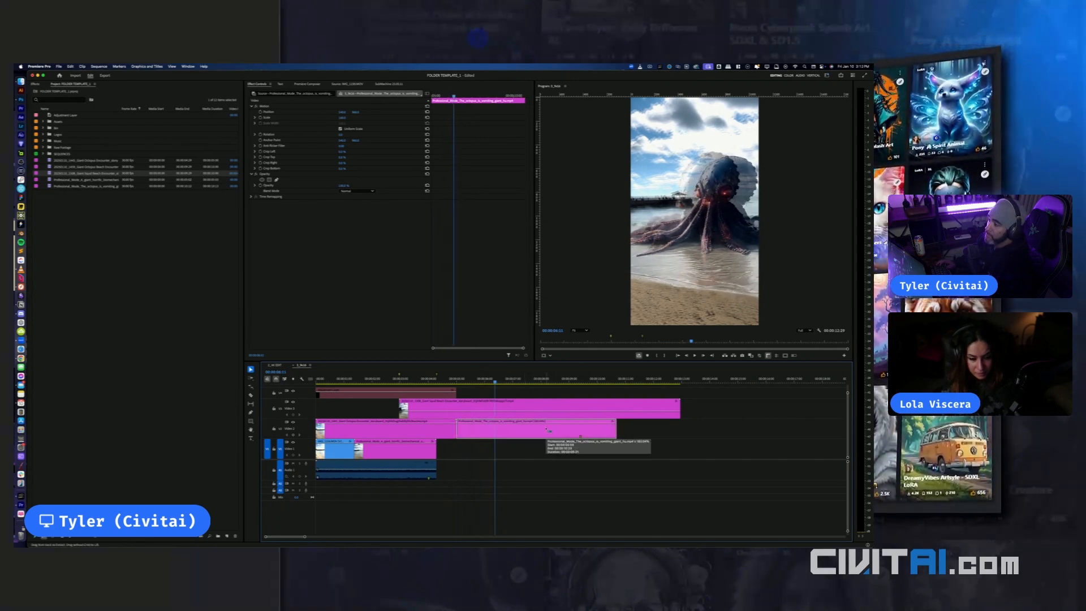
pyautogui.press('space')
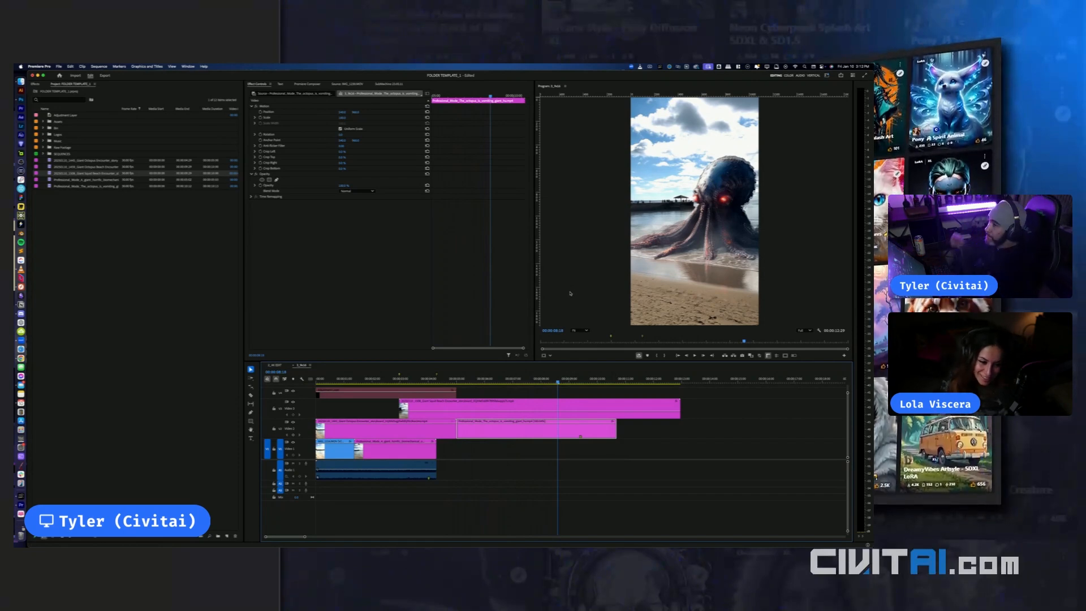
# Open the Giant Squid Beach Encounter storyboard in Sora, try shifting its second card slightly later, and undo the shift
pyautogui.hotkey('ctrl', 'Up')
pyautogui.click(157, 200)
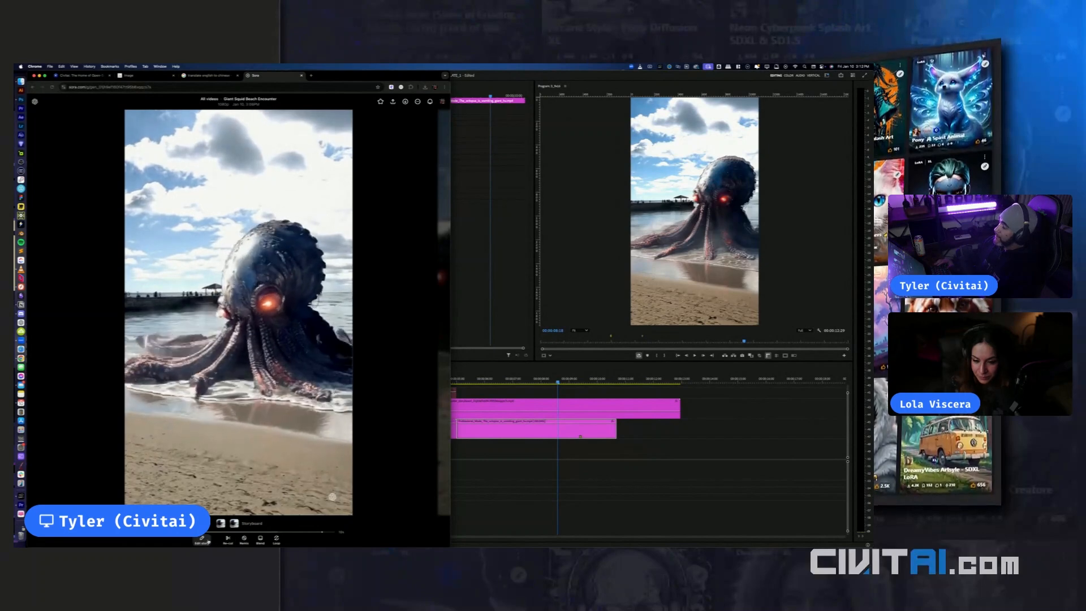
pyautogui.click(202, 538)
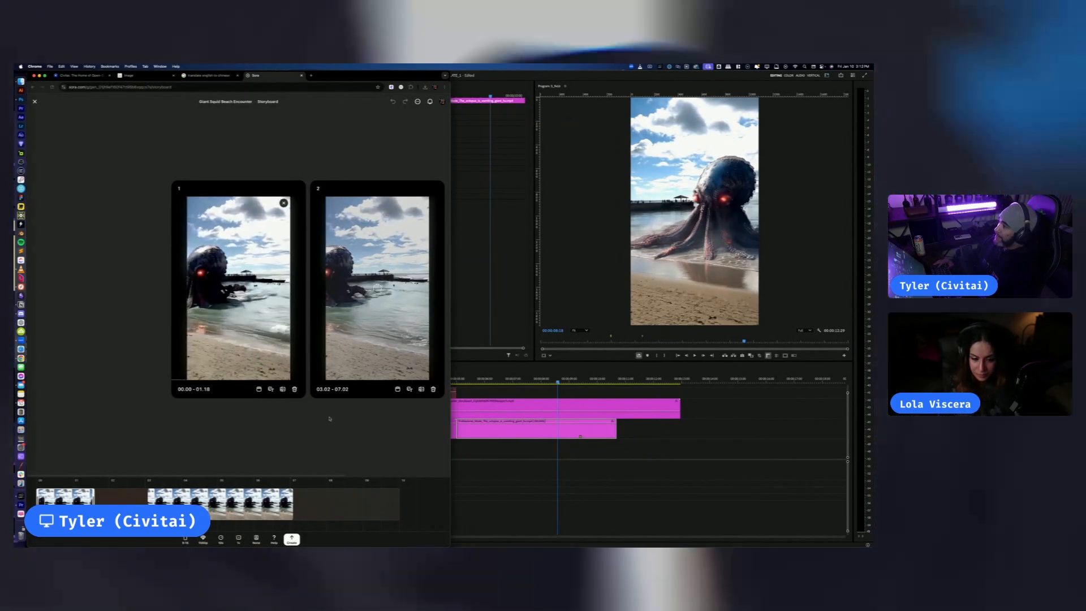
pyautogui.moveTo(220, 503); pyautogui.dragTo(224, 503)
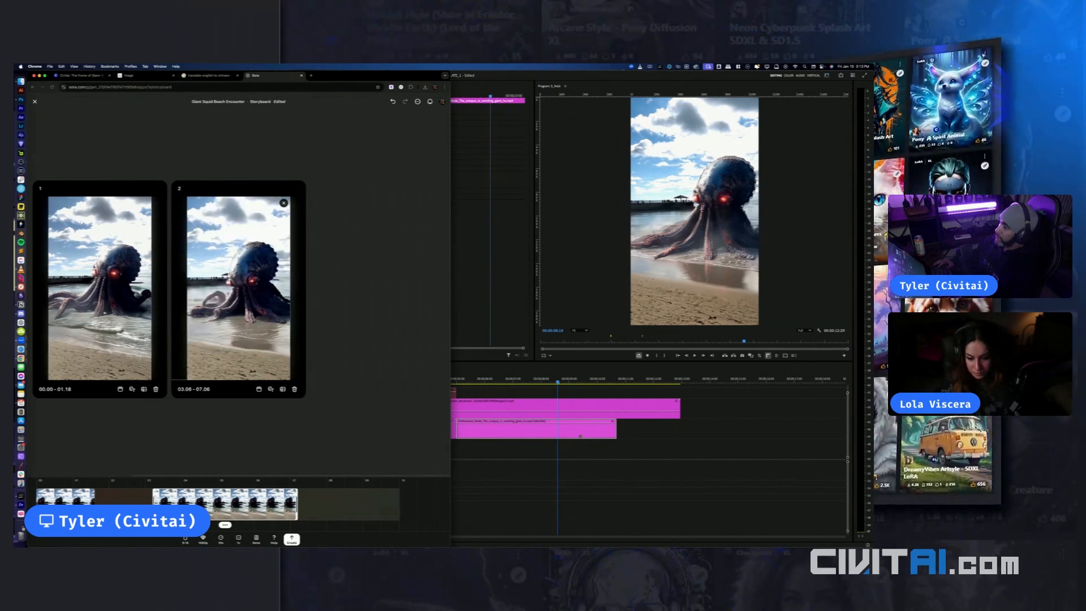
pyautogui.hotkey('ctrl', 'z')
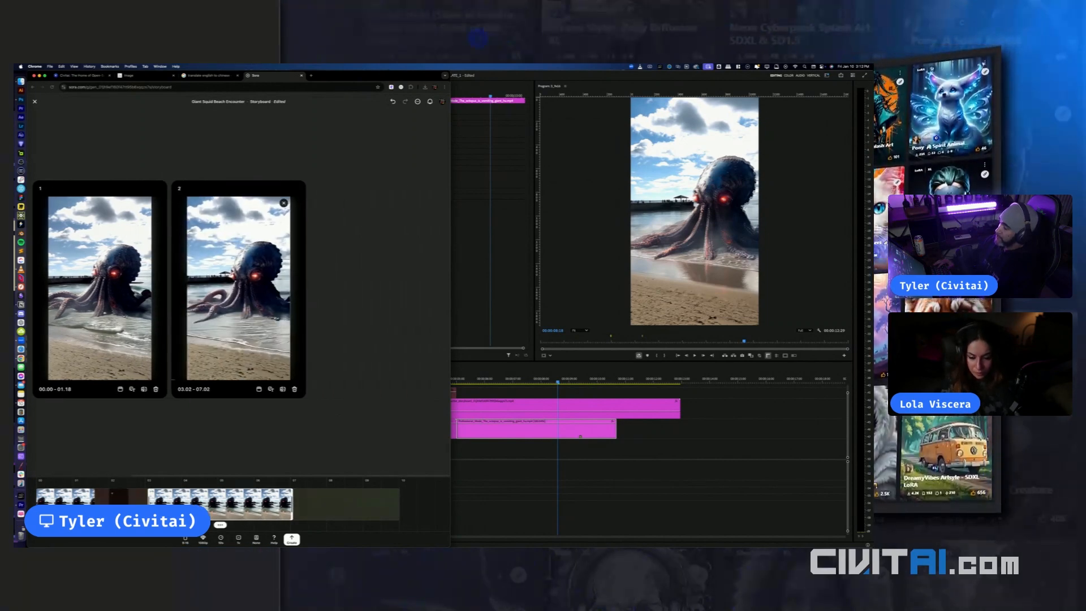
# Return to Premiere Pro and play the overlay against the vomiting clip from about 5 to 6 seconds
pyautogui.click(481, 434)
pyautogui.click(444, 412)
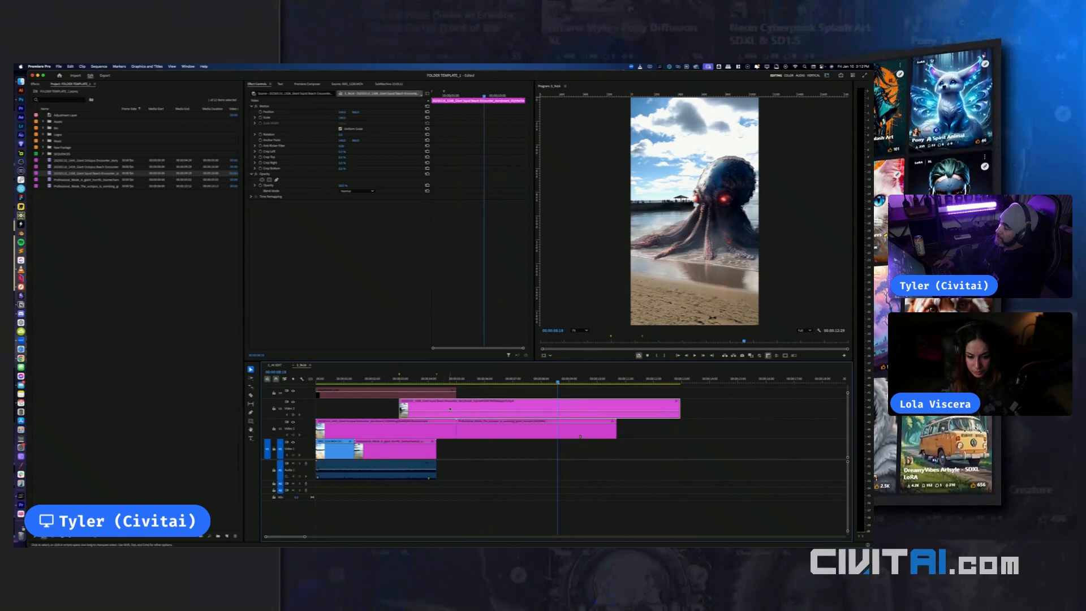
pyautogui.moveTo(448, 378); pyautogui.dragTo(458, 384)
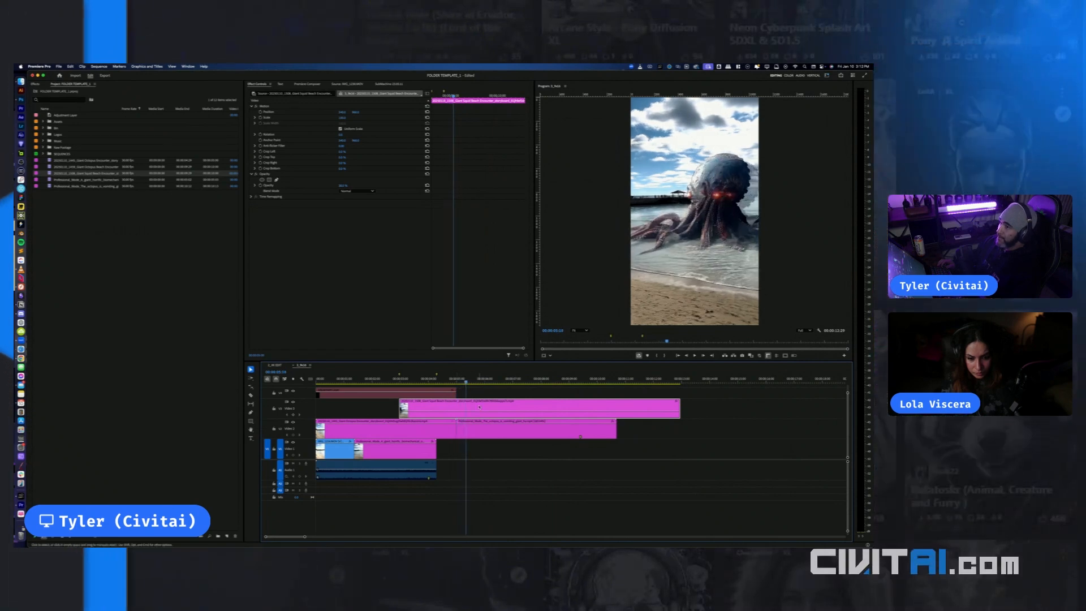
pyautogui.moveTo(480, 429); pyautogui.dragTo(481, 431)
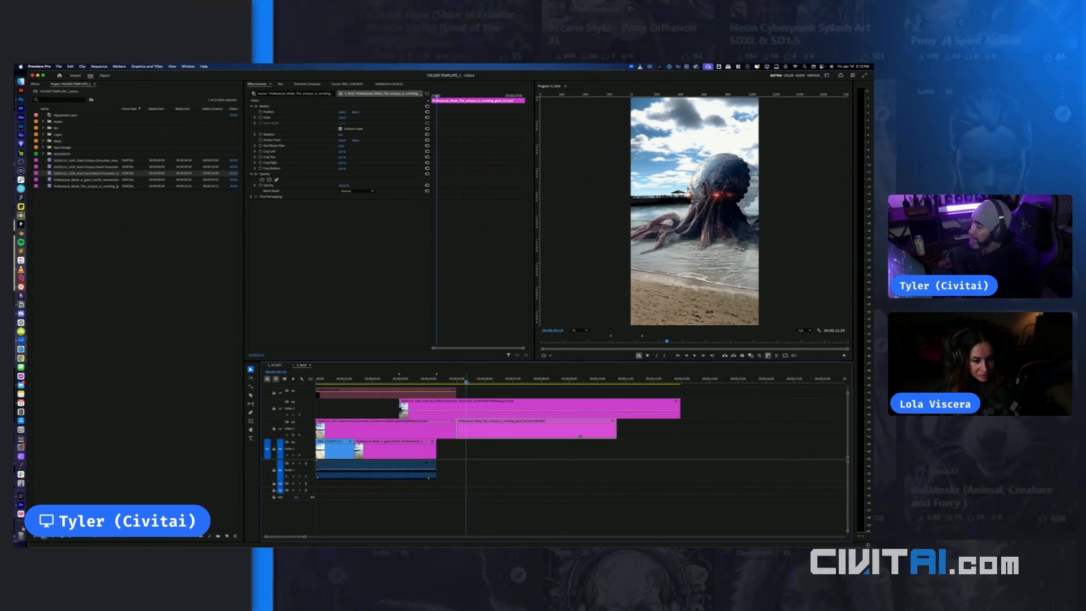
pyautogui.press('space')
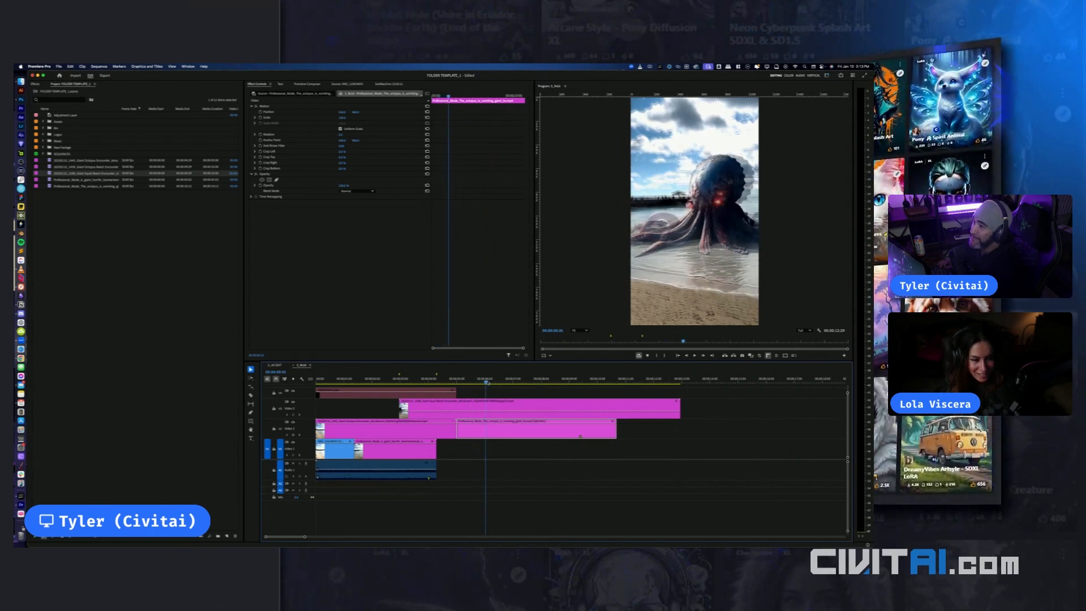
pyautogui.press('space')
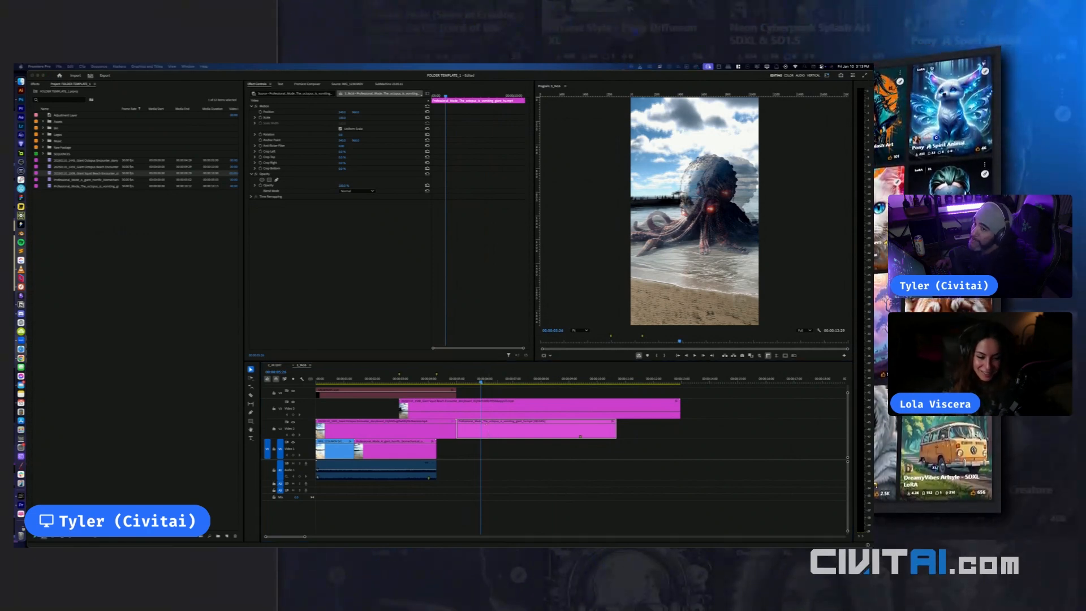
# Replace the vomiting clip beneath the overlay with the new Sora clip, starting at about 5 seconds
pyautogui.moveTo(659, 334); pyautogui.dragTo(494, 436)
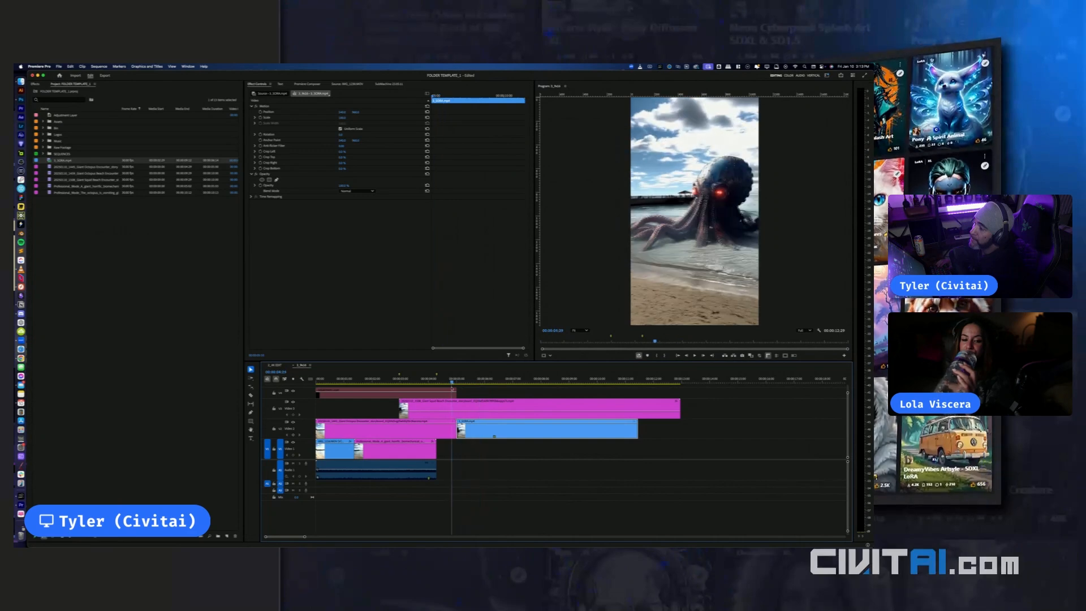
# Disable the overlay, try the new Sora clip starting at about 3 seconds, and play it through to about 9 seconds
pyautogui.click(460, 408)
pyautogui.press('space')
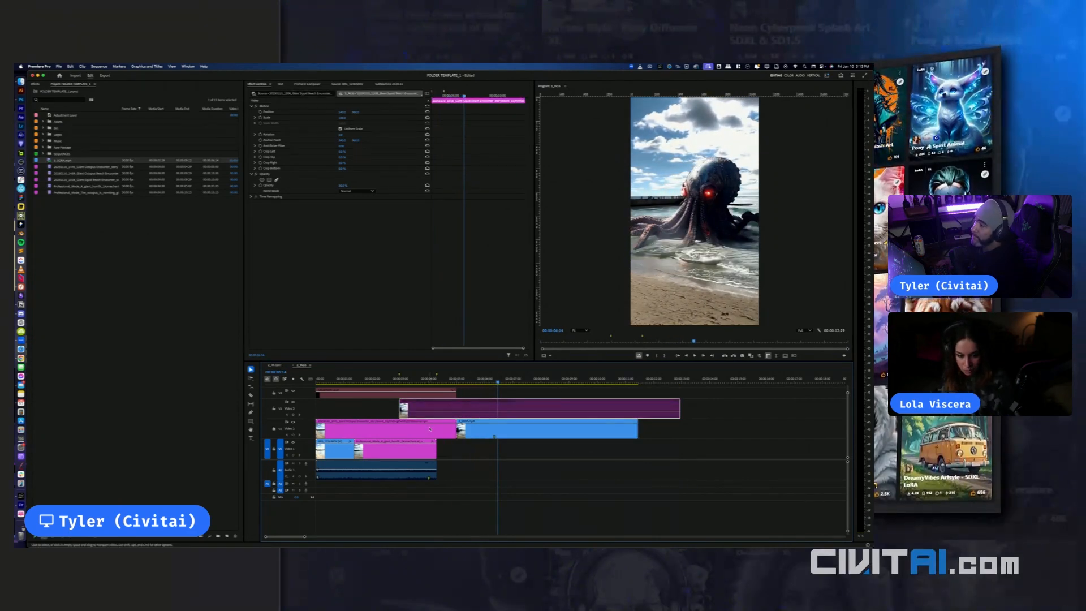
pyautogui.click(452, 430)
pyautogui.moveTo(457, 430); pyautogui.dragTo(400, 431)
pyautogui.click(432, 432)
pyautogui.press('Delete')
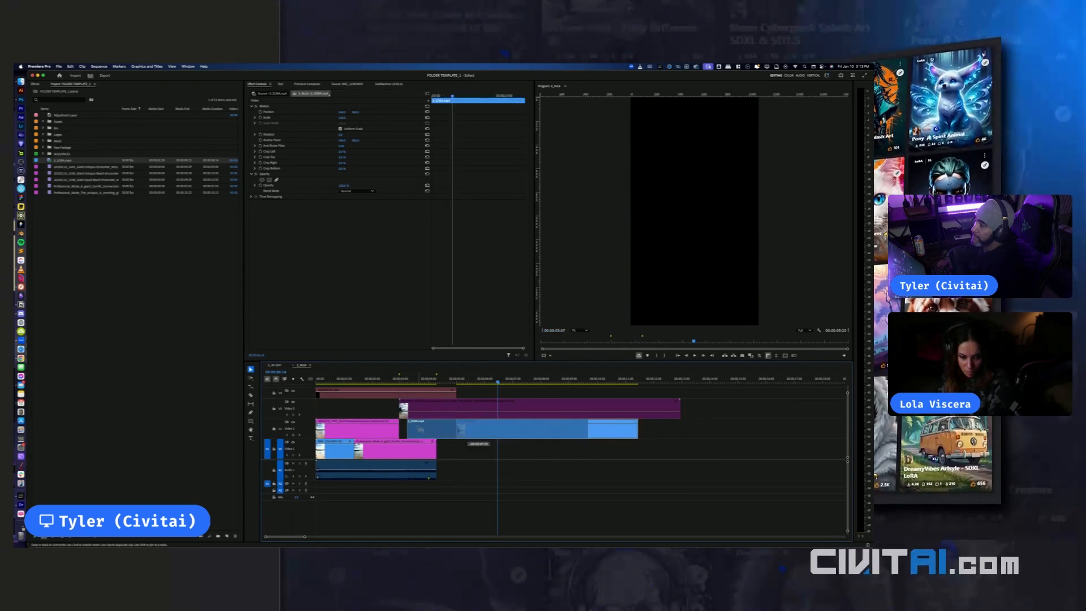
pyautogui.click(408, 381)
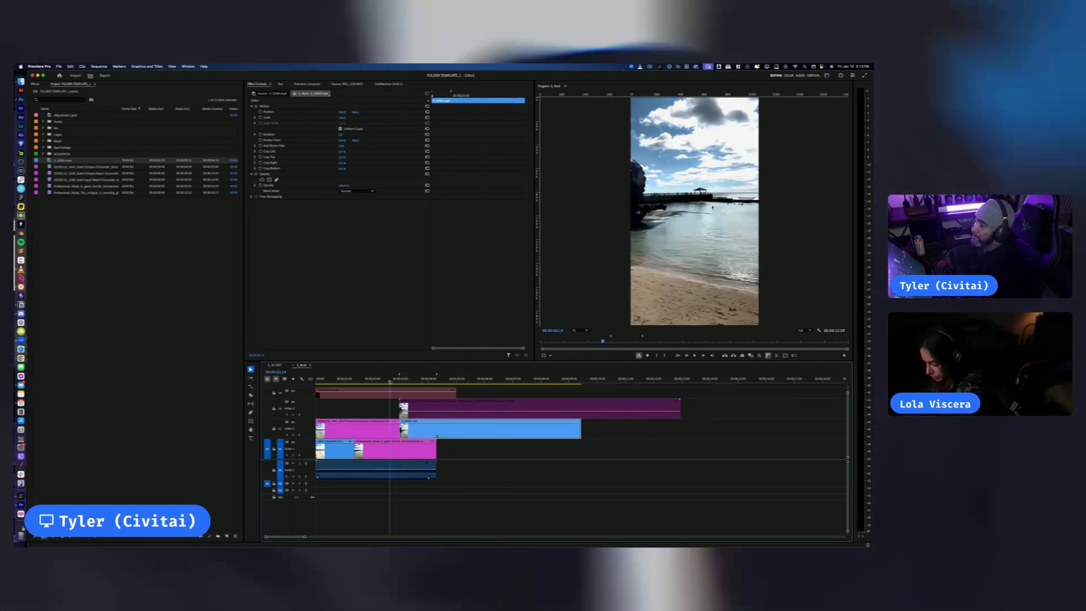
pyautogui.press('space')
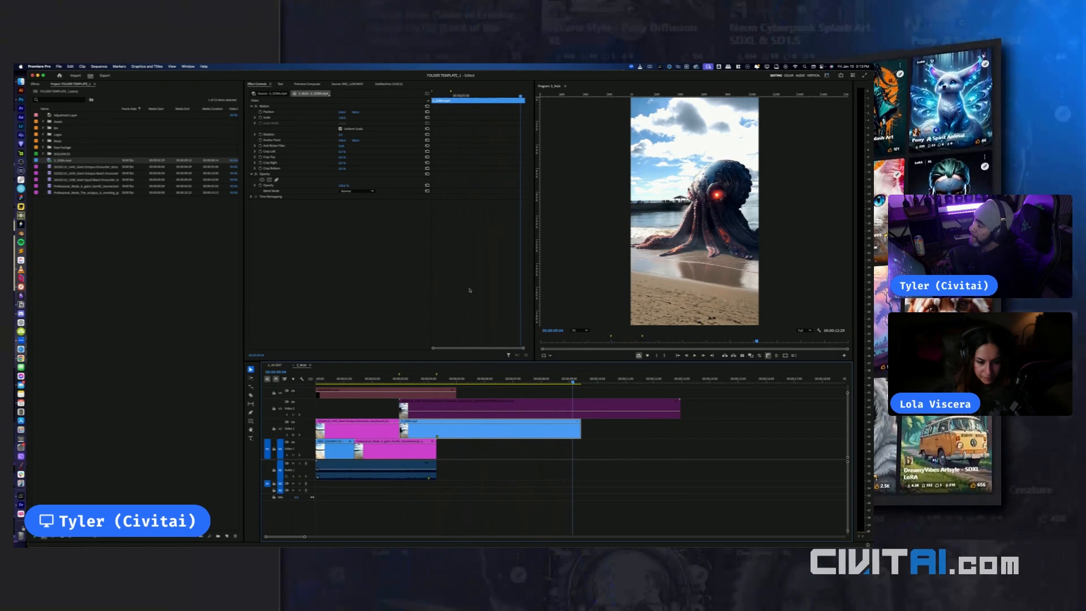
# Undo the recent timeline edits to restore the vomiting clip beneath the overlay
pyautogui.press('super+z')
pyautogui.press('super+z')
pyautogui.press('super+z')
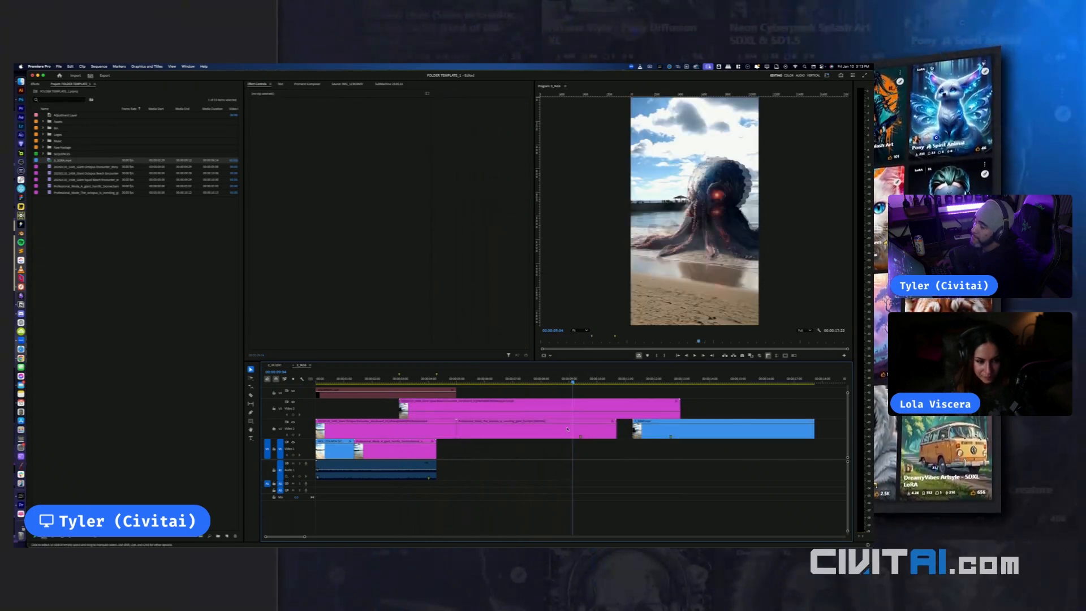
# Start the Sora clip at about 3 seconds with the vomiting clip directly after it, and disable the overlay above them
pyautogui.moveTo(567, 429); pyautogui.dragTo(798, 404)
pyautogui.moveTo(736, 436); pyautogui.dragTo(500, 436)
pyautogui.moveTo(740, 407); pyautogui.dragTo(621, 437)
pyautogui.click(605, 406)
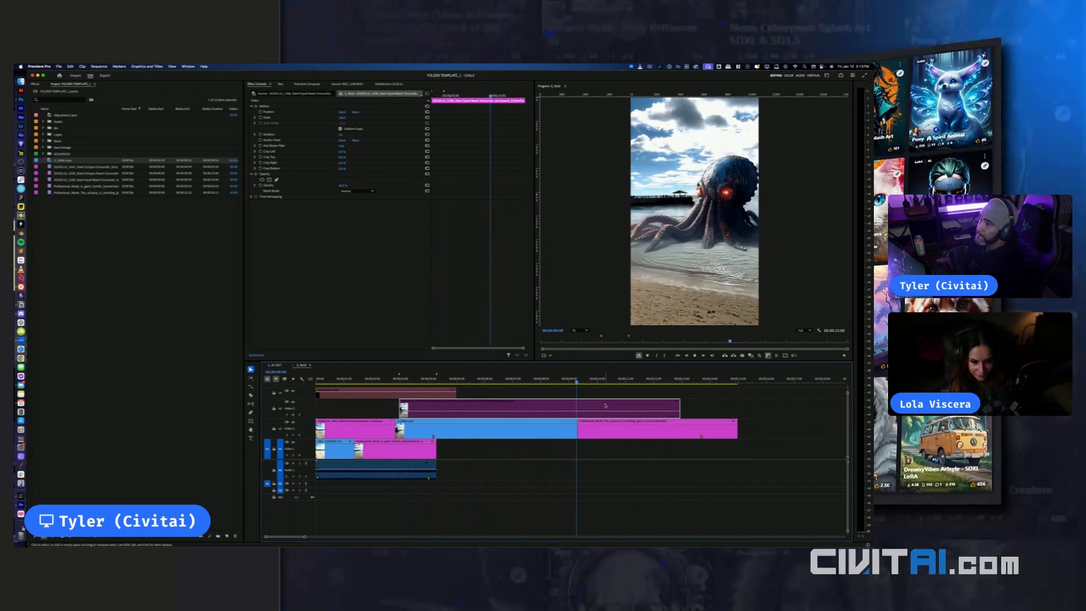
# Scrub from about 9 to 10 seconds past the new cut, and review the Sora clip from about 6 seconds
pyautogui.moveTo(576, 382); pyautogui.dragTo(600, 394)
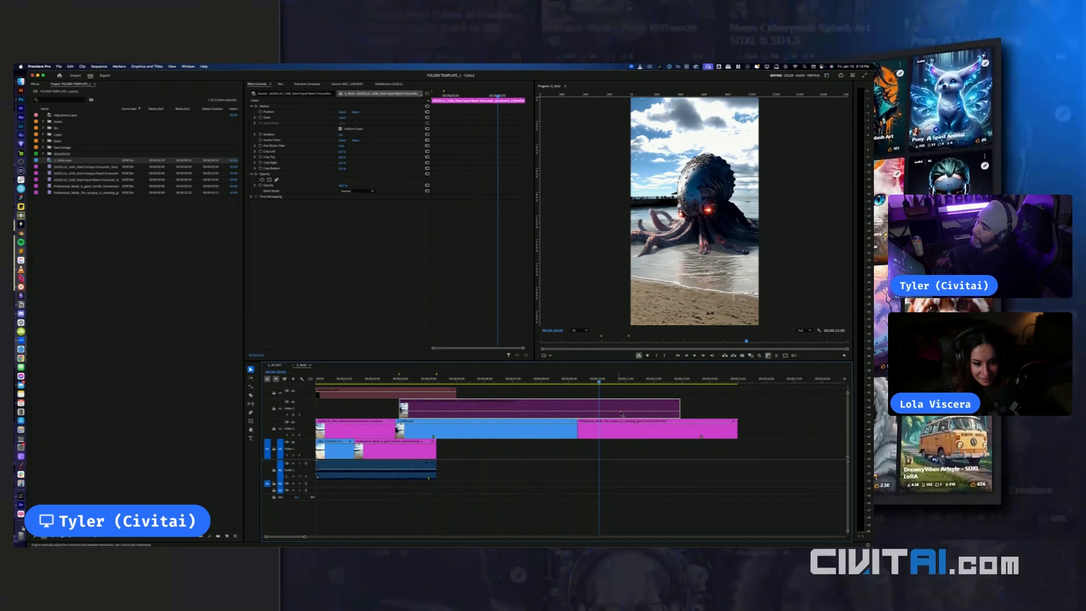
pyautogui.click(632, 428)
pyautogui.click(570, 434)
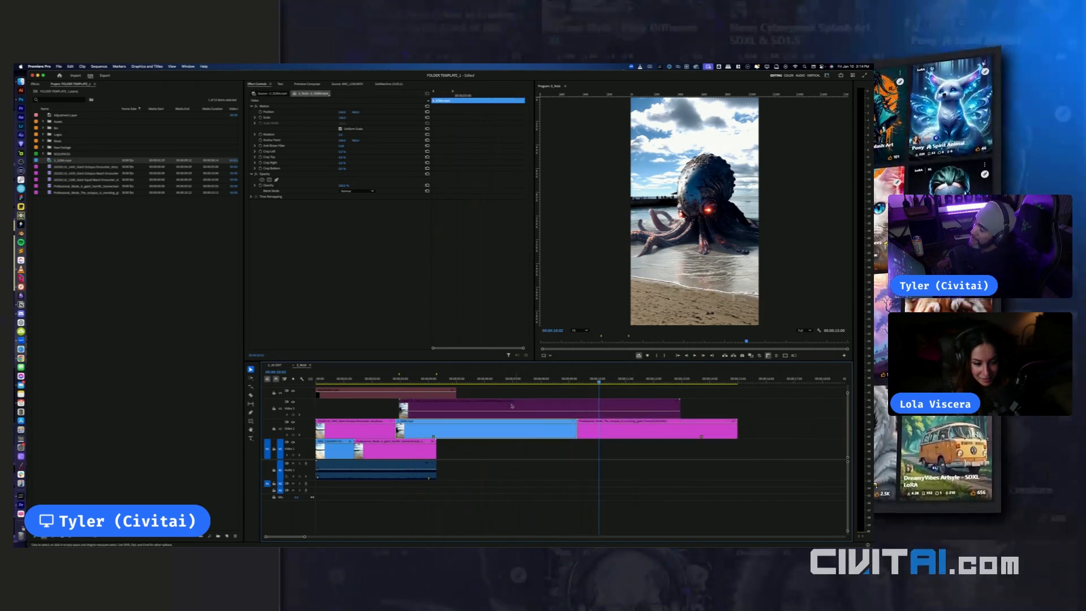
pyautogui.click(490, 386)
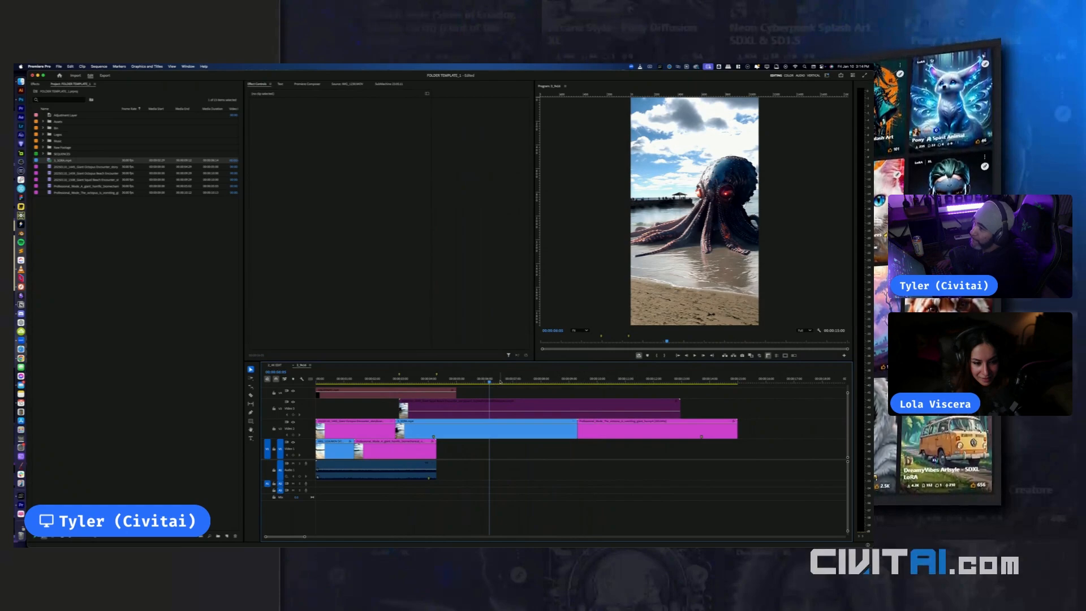
# Check the Giant Squid Beach Encounter storyboard in Sora, return to Premiere Pro, and scrub from about 7 to 10 seconds
pyautogui.hotkey('ctrl', 'Up')
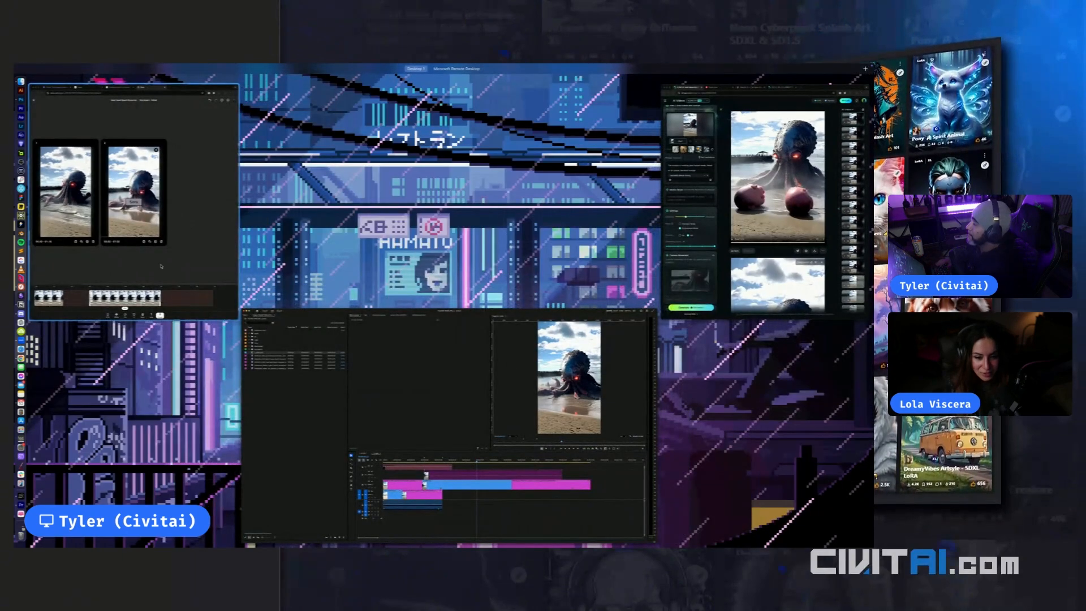
pyautogui.click(172, 273)
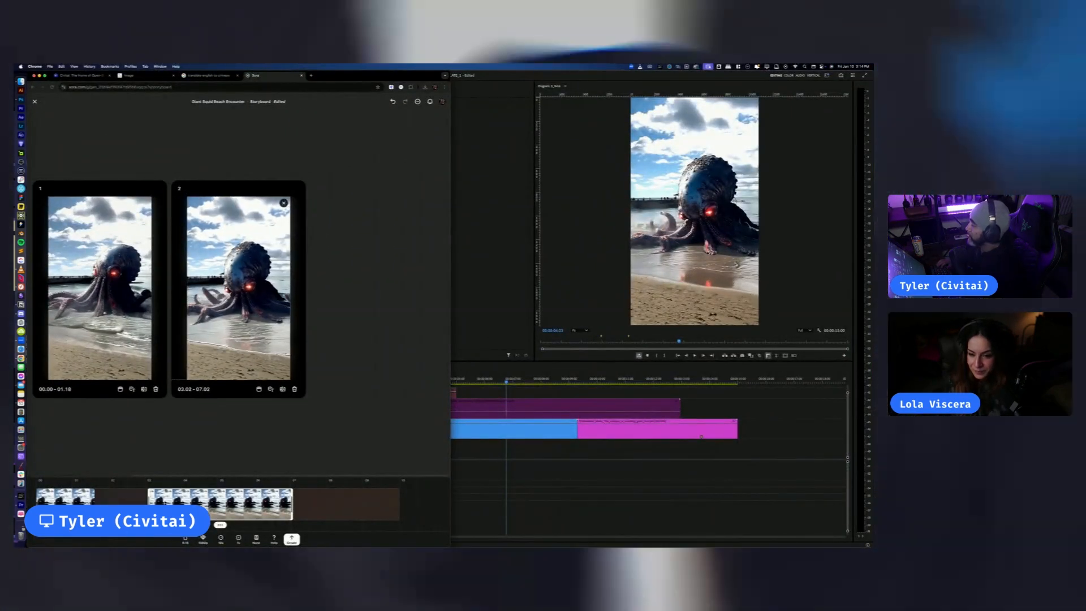
pyautogui.click(595, 454)
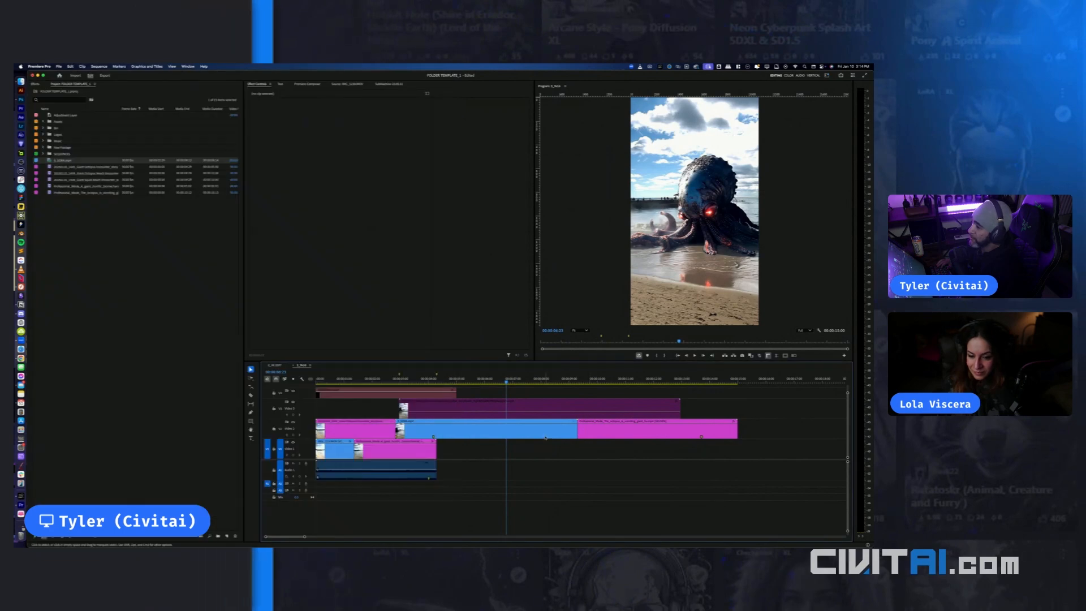
pyautogui.moveTo(508, 384); pyautogui.dragTo(509, 385)
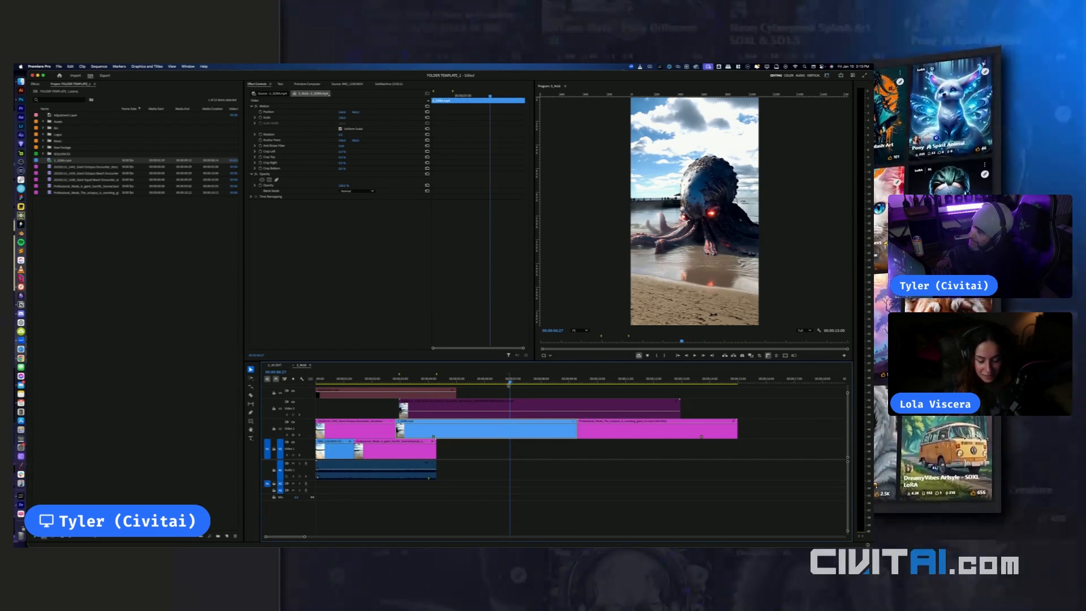
pyautogui.moveTo(510, 382); pyautogui.dragTo(609, 396)
# Try deleting the vomiting clip after the Sora clip and undo the deletion
pyautogui.click(596, 428)
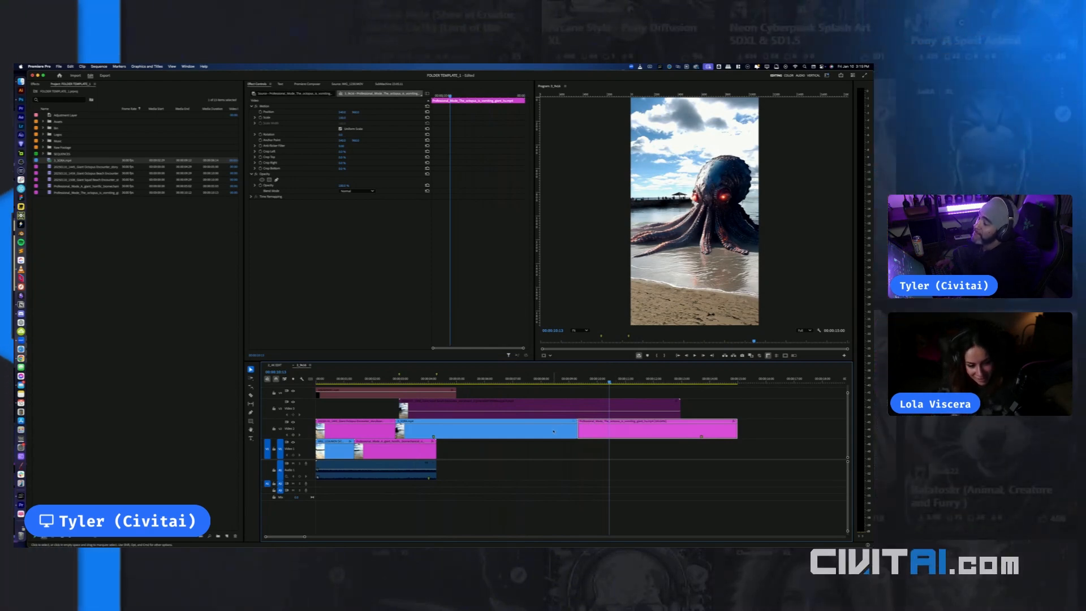
pyautogui.press('Delete')
pyautogui.press('super+z')
# Trim the vomiting clip's beginning so only about its last second remains, and place it directly after the Sora clip
pyautogui.click(509, 429)
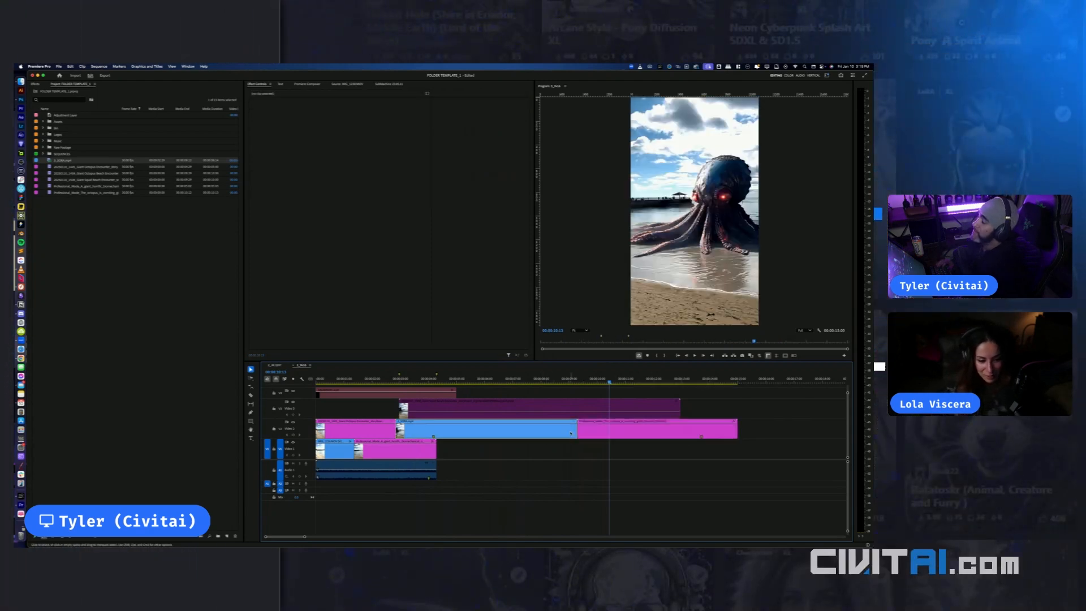
pyautogui.moveTo(457, 384); pyautogui.dragTo(554, 385)
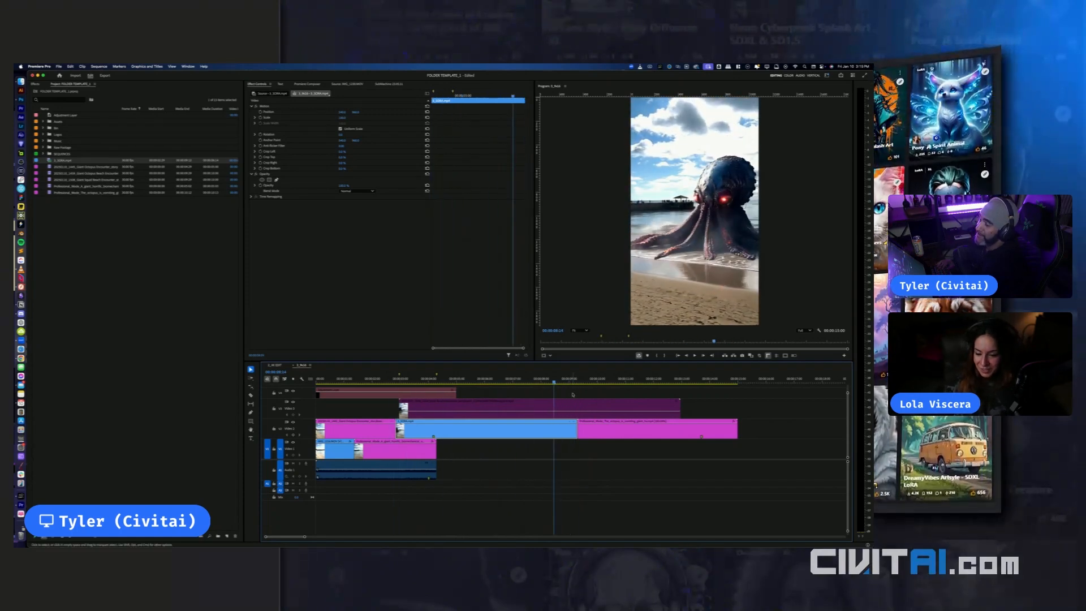
pyautogui.moveTo(588, 429); pyautogui.dragTo(622, 429)
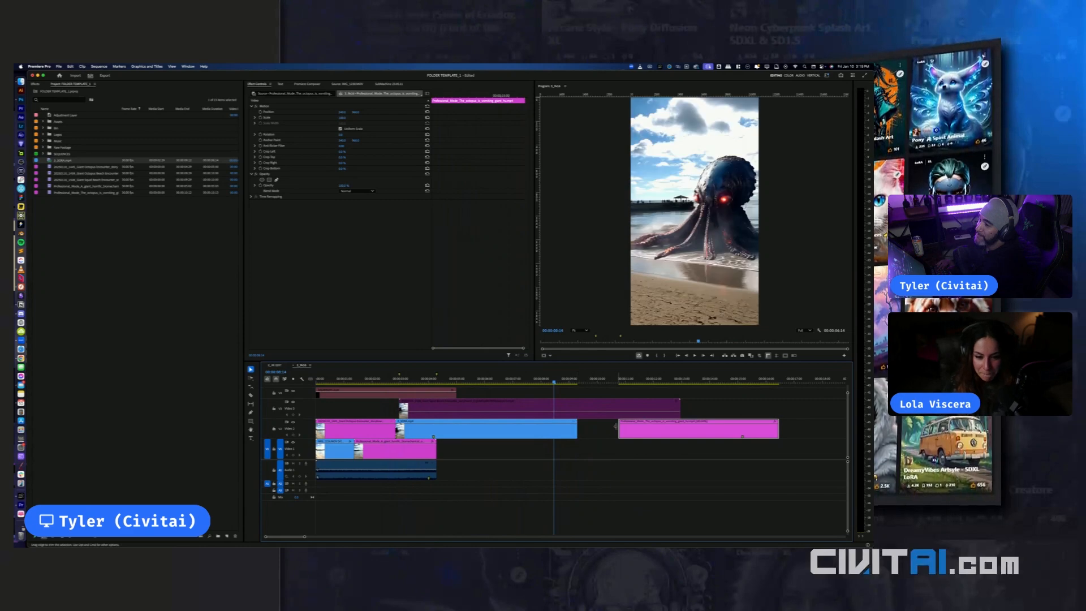
pyautogui.moveTo(778, 428); pyautogui.dragTo(747, 428)
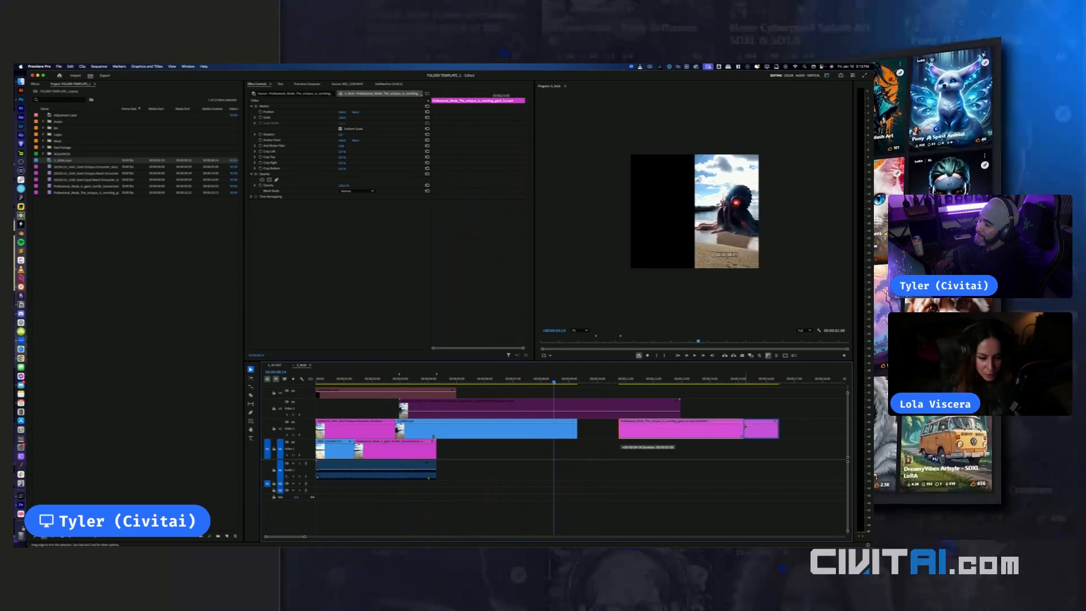
pyautogui.moveTo(619, 428); pyautogui.dragTo(578, 428)
# Trim a few more frames off the vomiting clip's start, keeping it joined to the Sora clip, and play the cut
pyautogui.click(559, 378)
pyautogui.press('space')
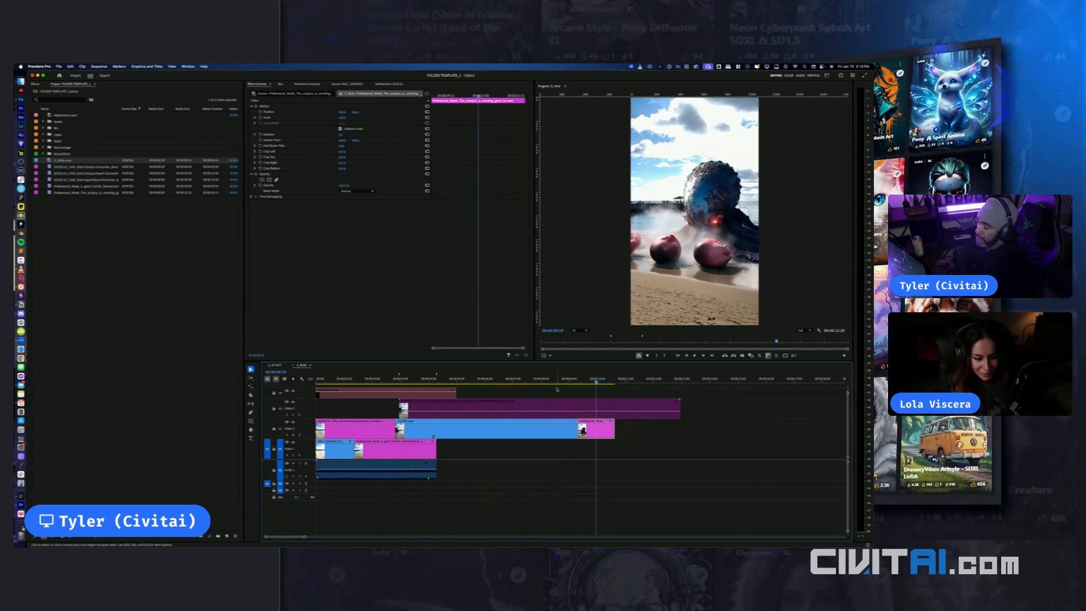
pyautogui.press('=')
pyautogui.press('=')
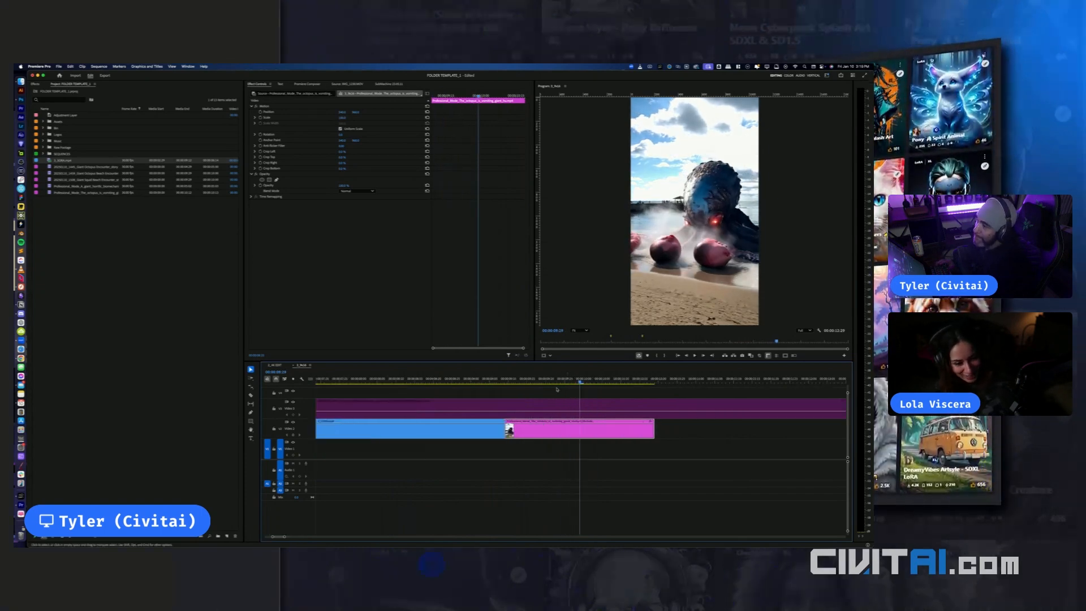
pyautogui.click(498, 379)
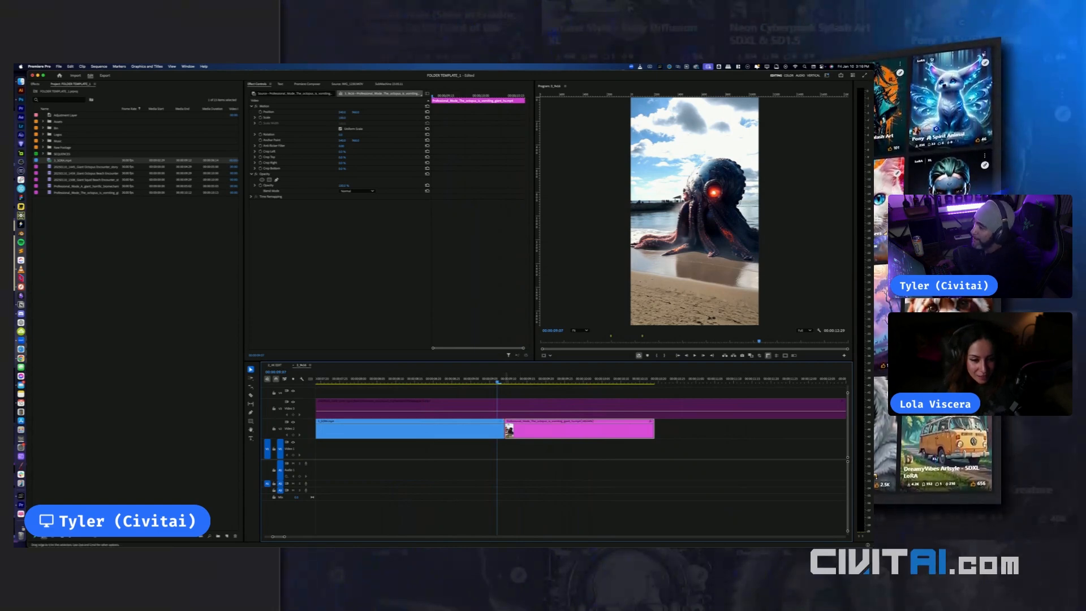
pyautogui.moveTo(504, 428); pyautogui.dragTo(505, 429)
pyautogui.press('space')
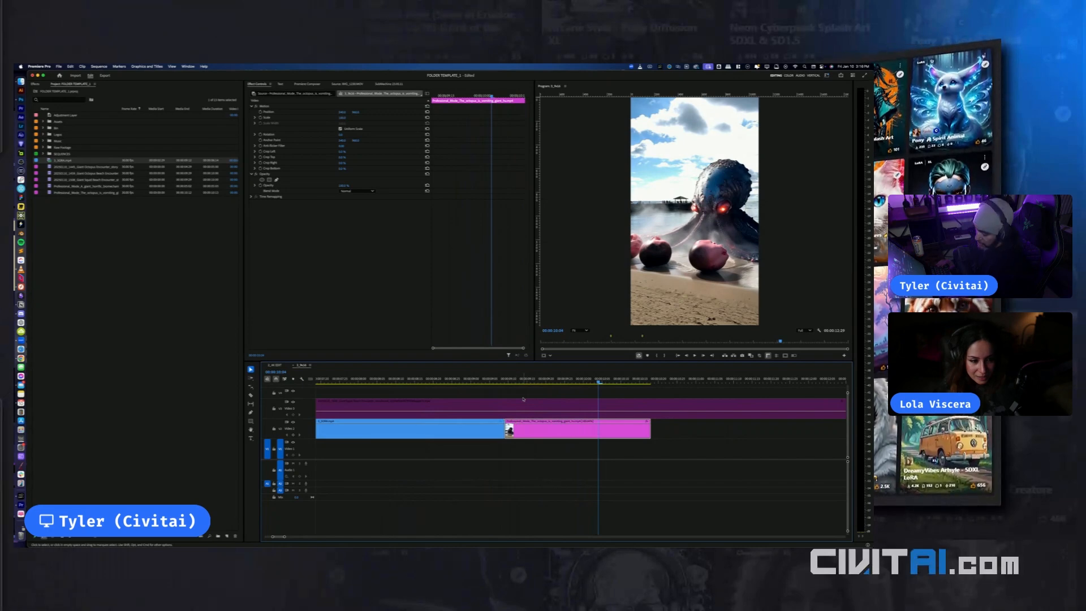
# Delete the disabled overlay clip and play through the edit without it
pyautogui.scroll(-5, 453, 411)
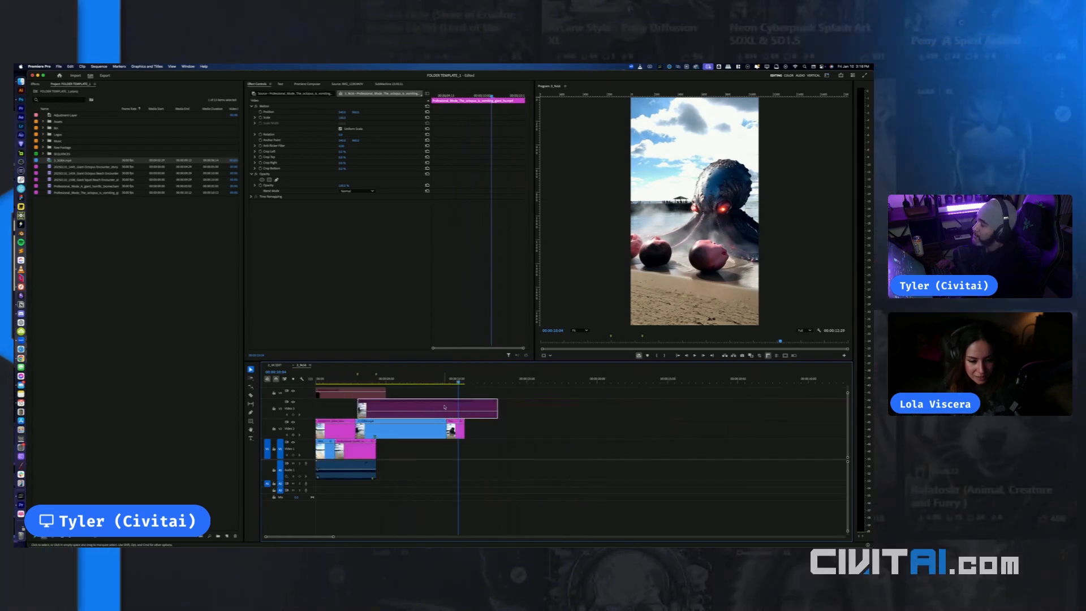
pyautogui.press('Delete')
pyautogui.click(377, 380)
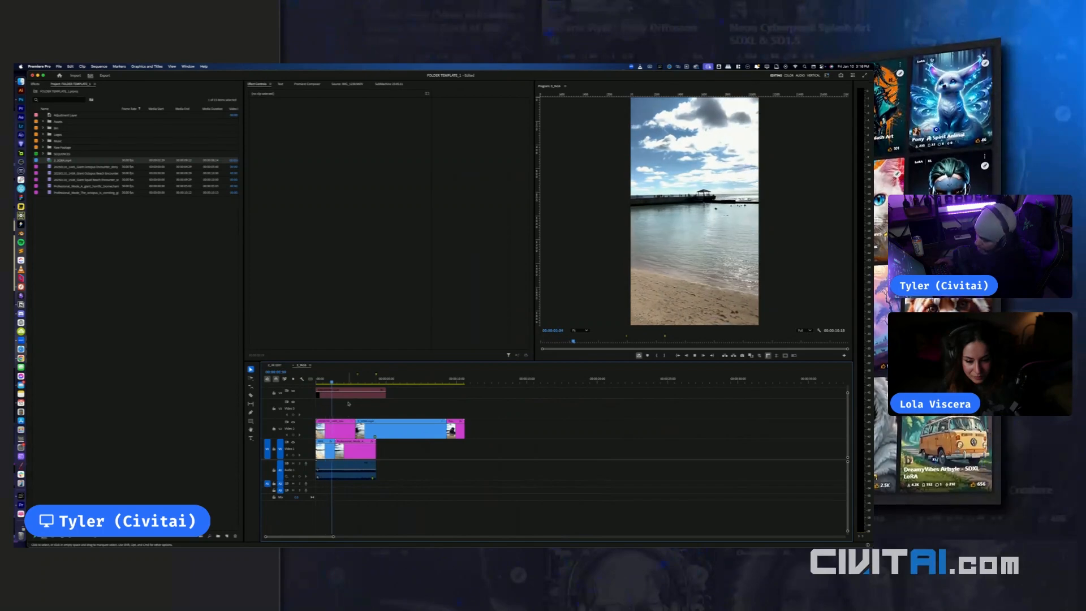
pyautogui.scroll(3, 348, 403)
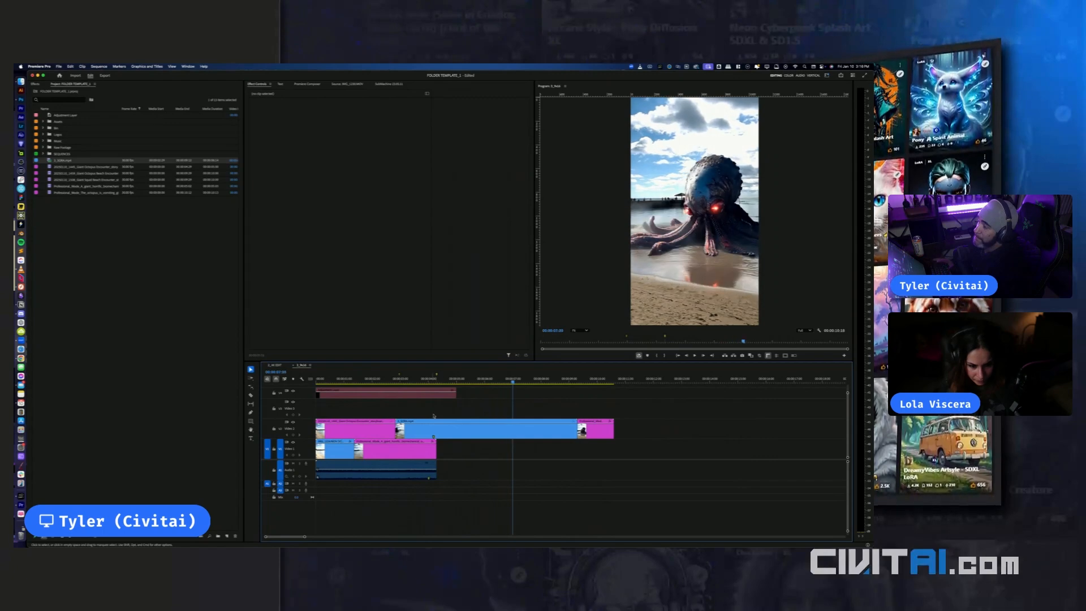
pyautogui.click(503, 381)
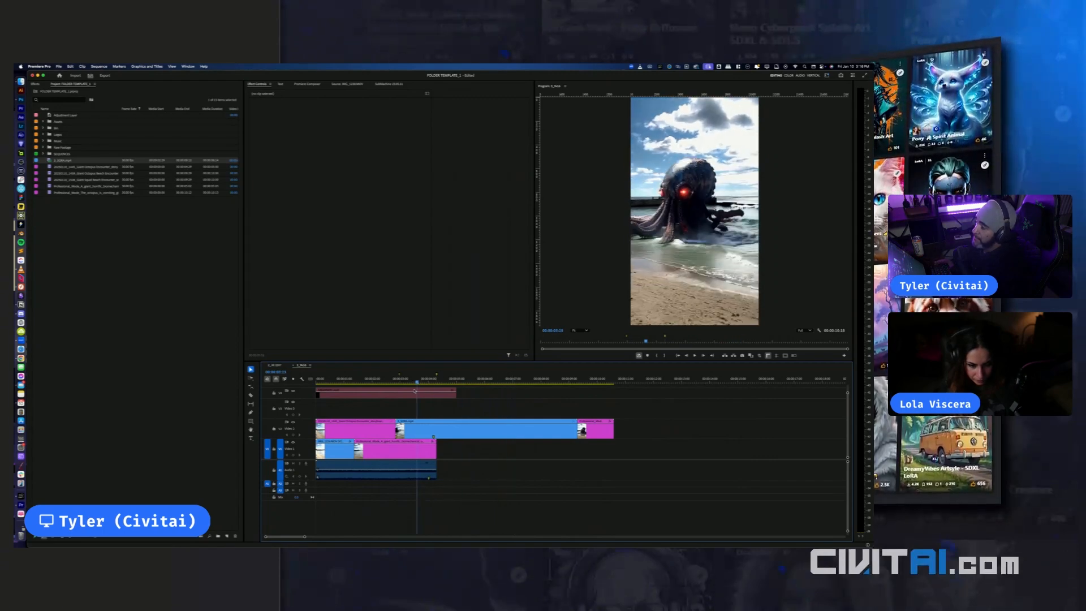
# Scrub to the octopus pose at about 4 seconds, clear the existing sequence markers, and place a new marker there
pyautogui.moveTo(416, 391); pyautogui.dragTo(445, 394)
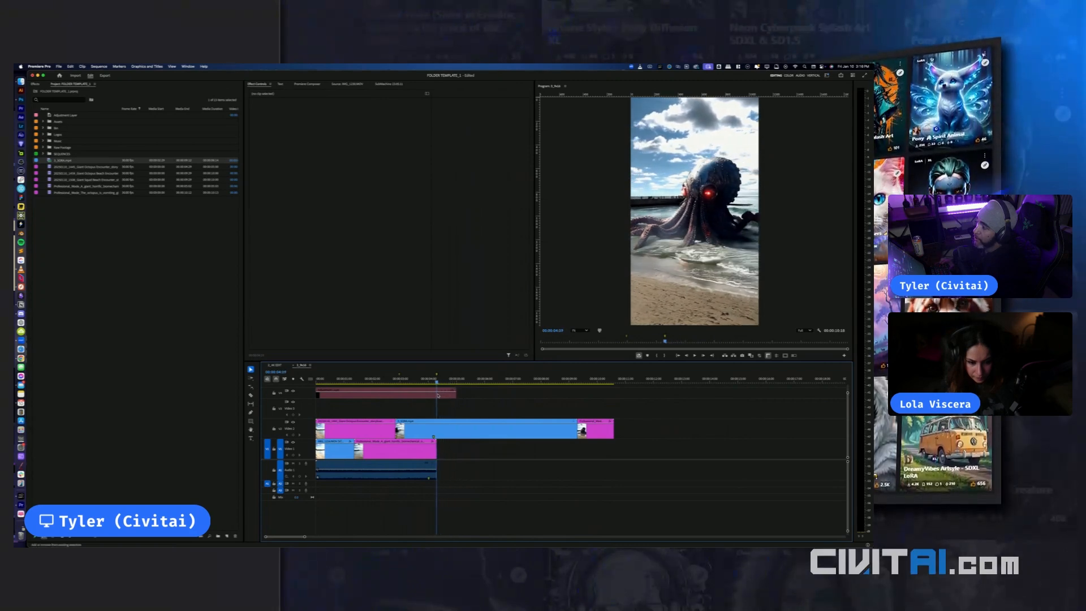
pyautogui.moveTo(438, 395)
pyautogui.mouseDown()
pyautogui.moveTo(450, 395)
pyautogui.moveTo(429, 396)
pyautogui.mouseUp()
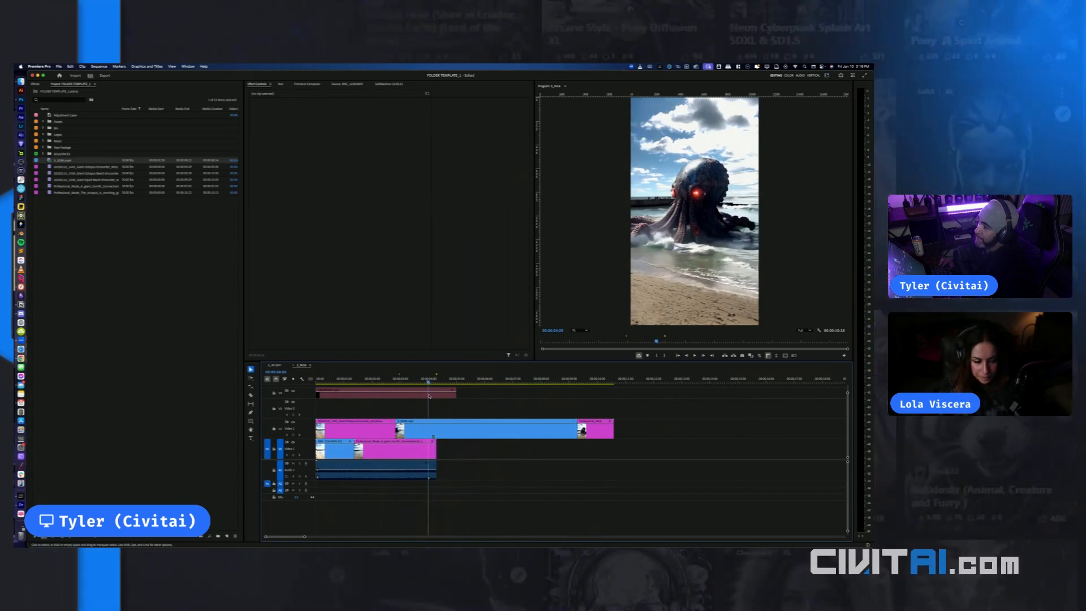
pyautogui.moveTo(429, 396); pyautogui.dragTo(427, 396)
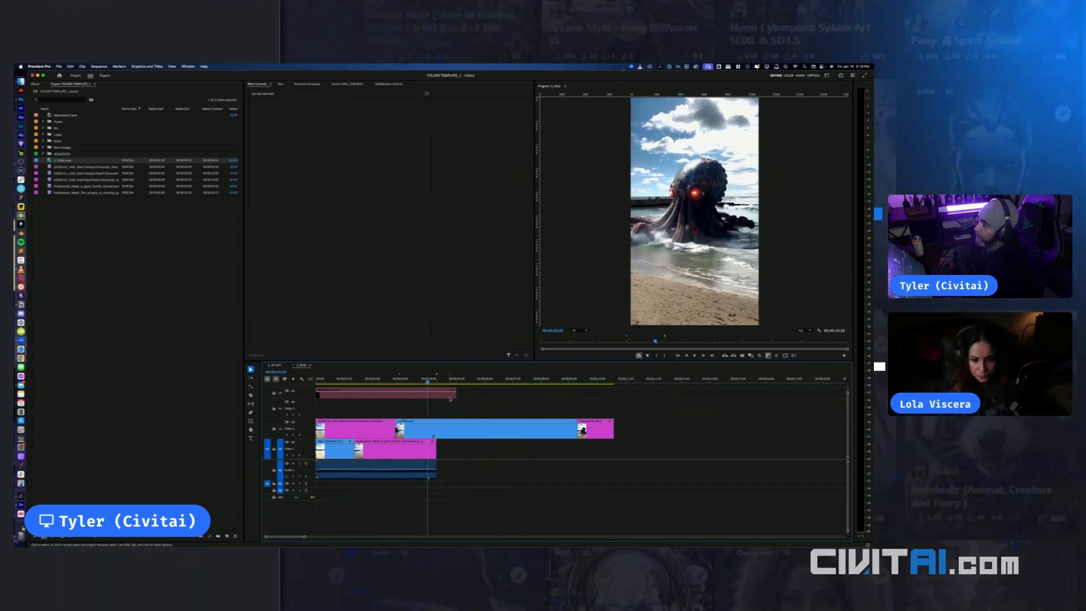
pyautogui.rightClick(436, 376)
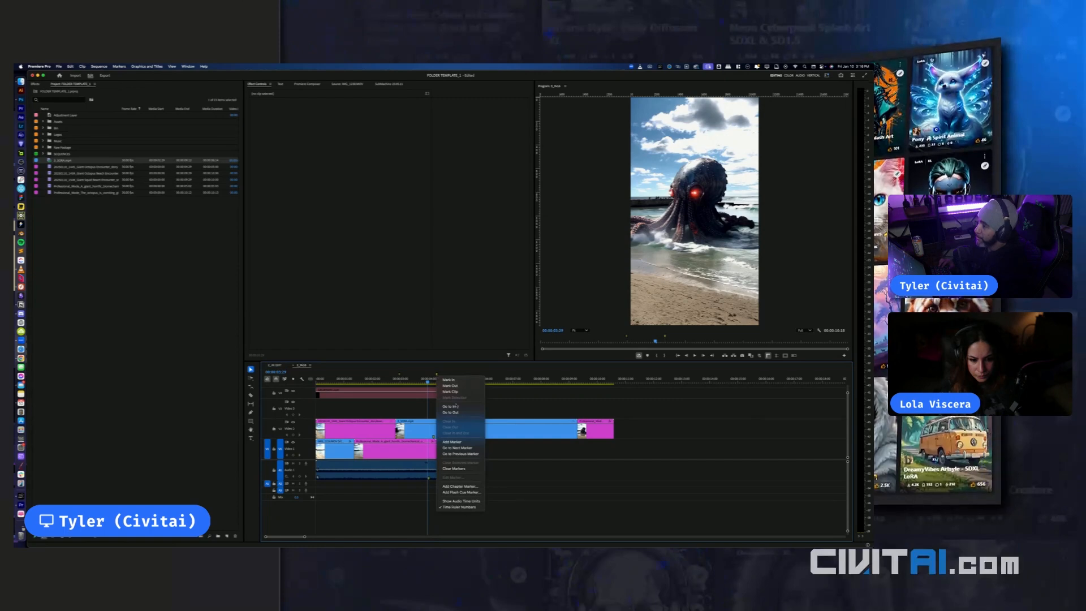
pyautogui.click(462, 470)
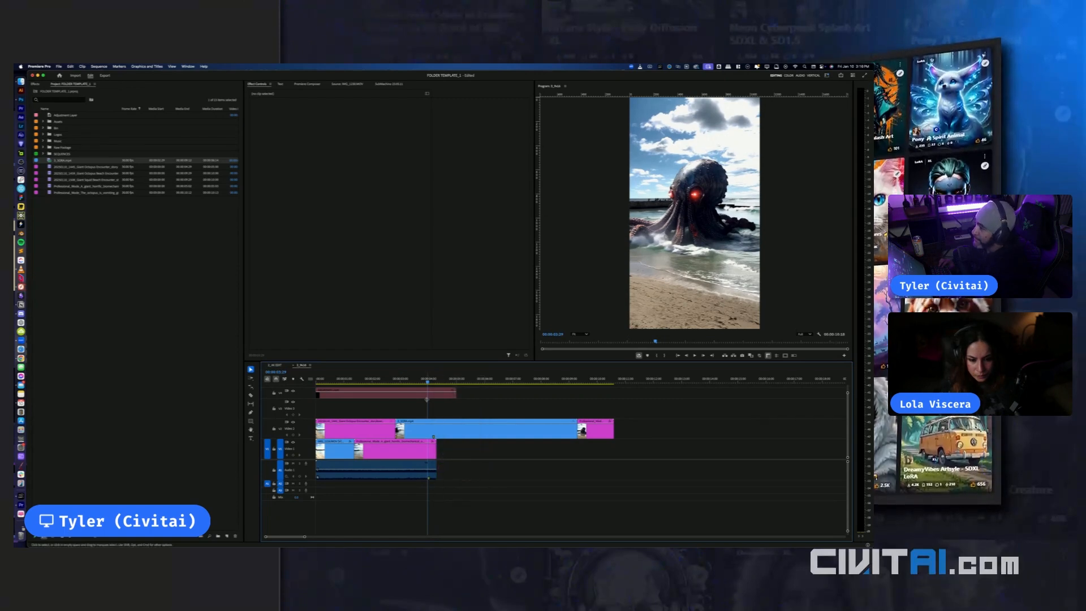
pyautogui.rightClick(434, 437)
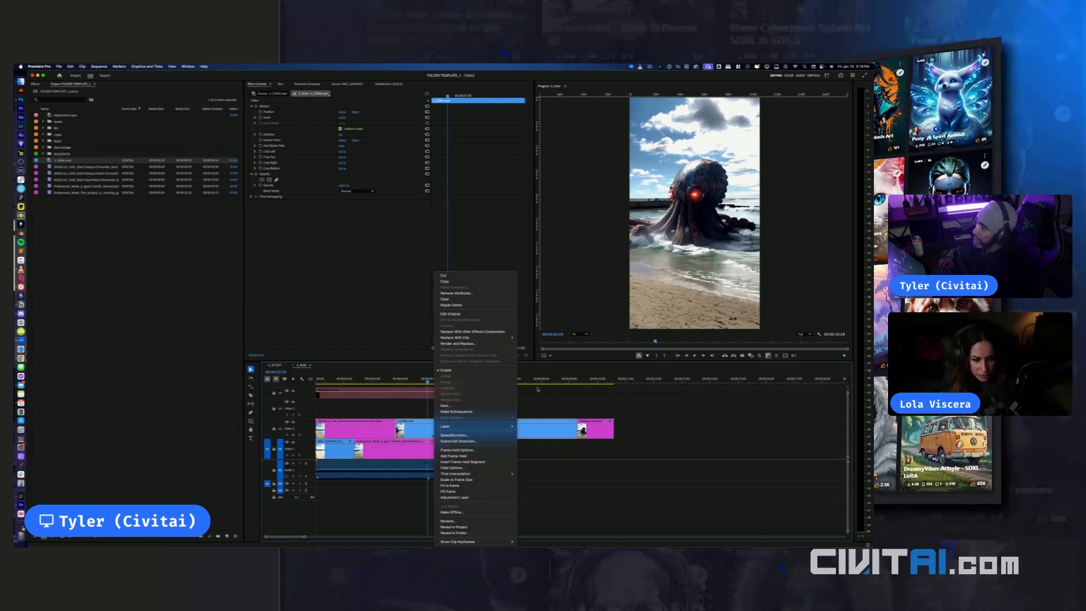
pyautogui.press('Escape')
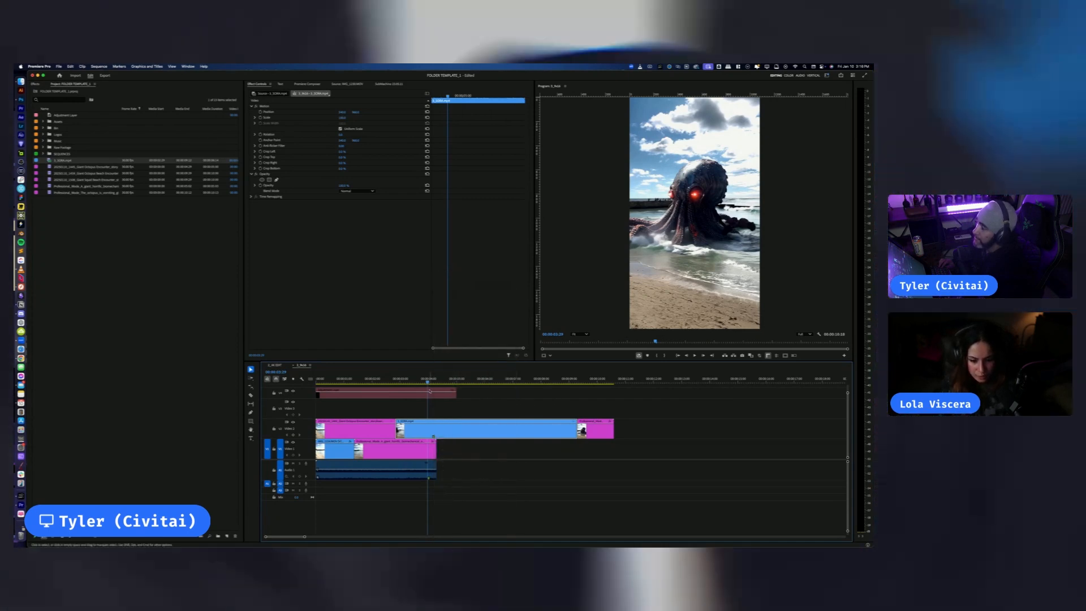
pyautogui.press('space')
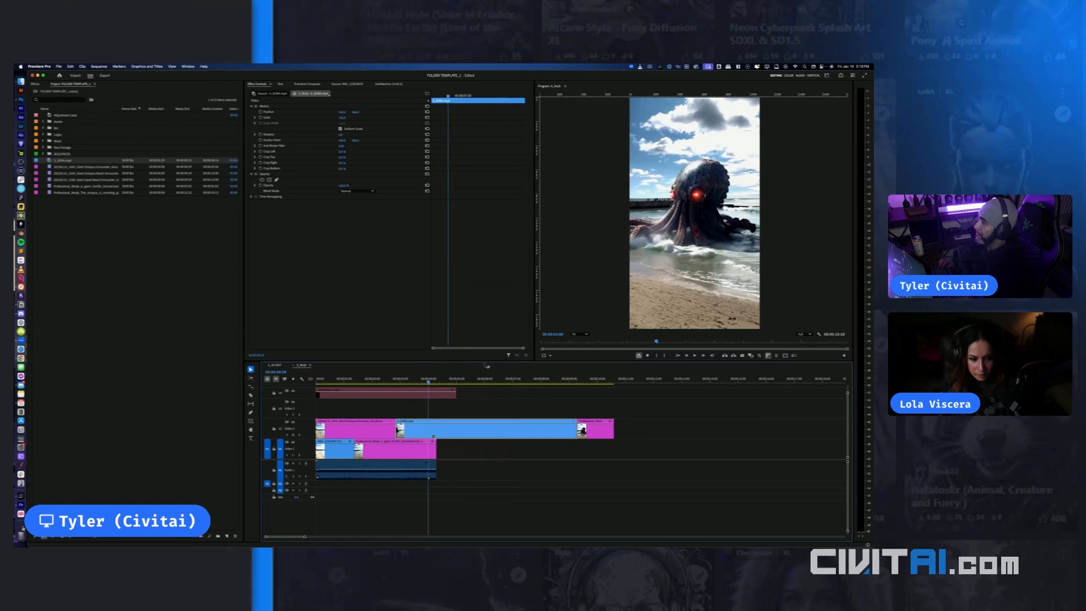
pyautogui.click(504, 404)
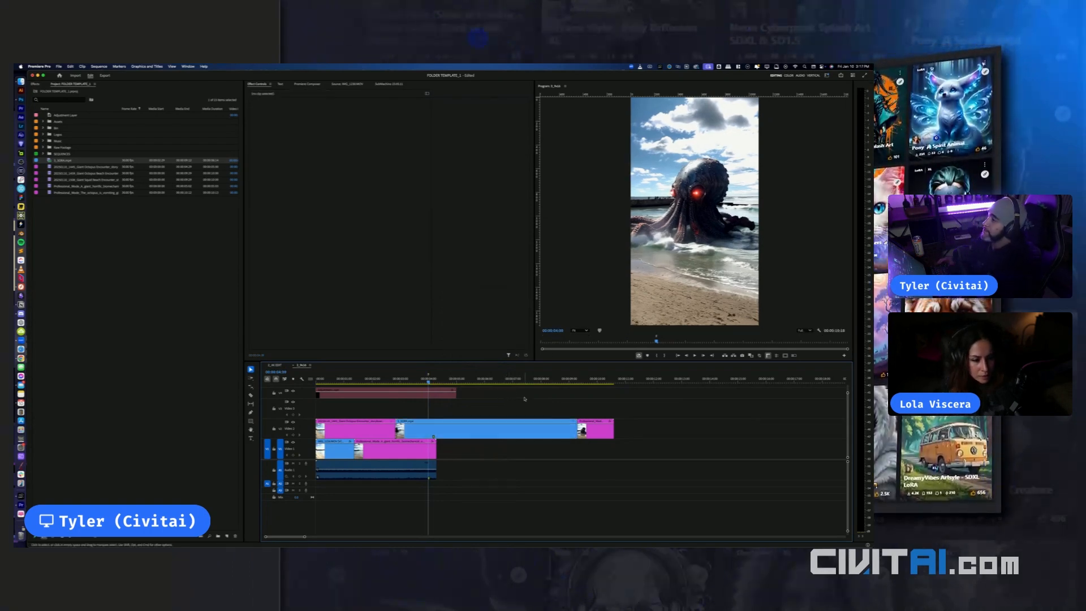
# Mark an export range in the sequence from the marker at about 4 seconds to about 9 seconds
pyautogui.moveTo(431, 384)
pyautogui.mouseDown()
pyautogui.moveTo(599, 399)
pyautogui.moveTo(570, 397)
pyautogui.mouseUp()
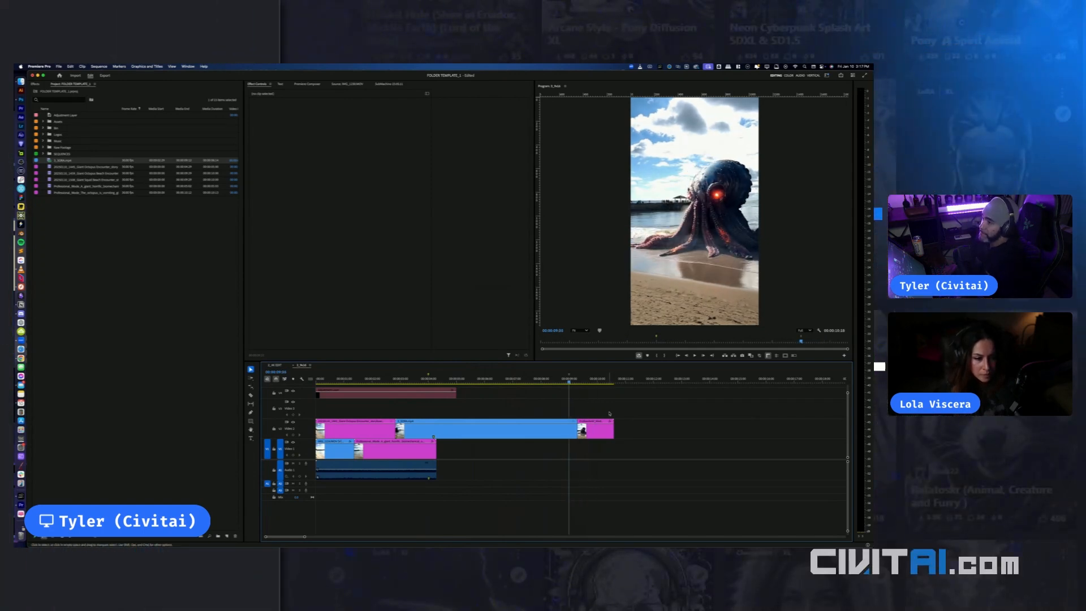
pyautogui.press('o')
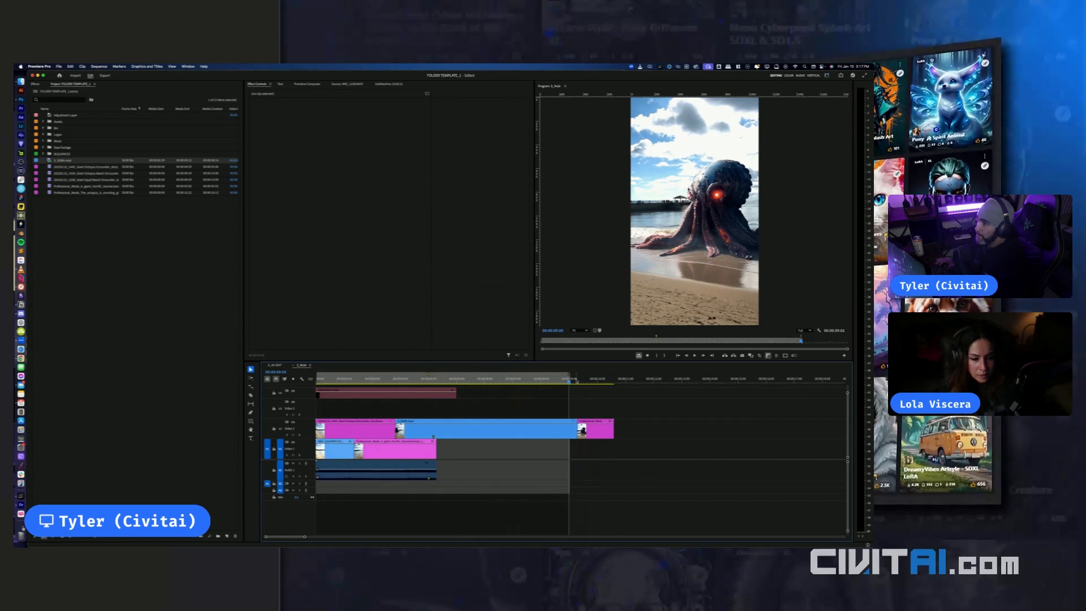
pyautogui.click(428, 376)
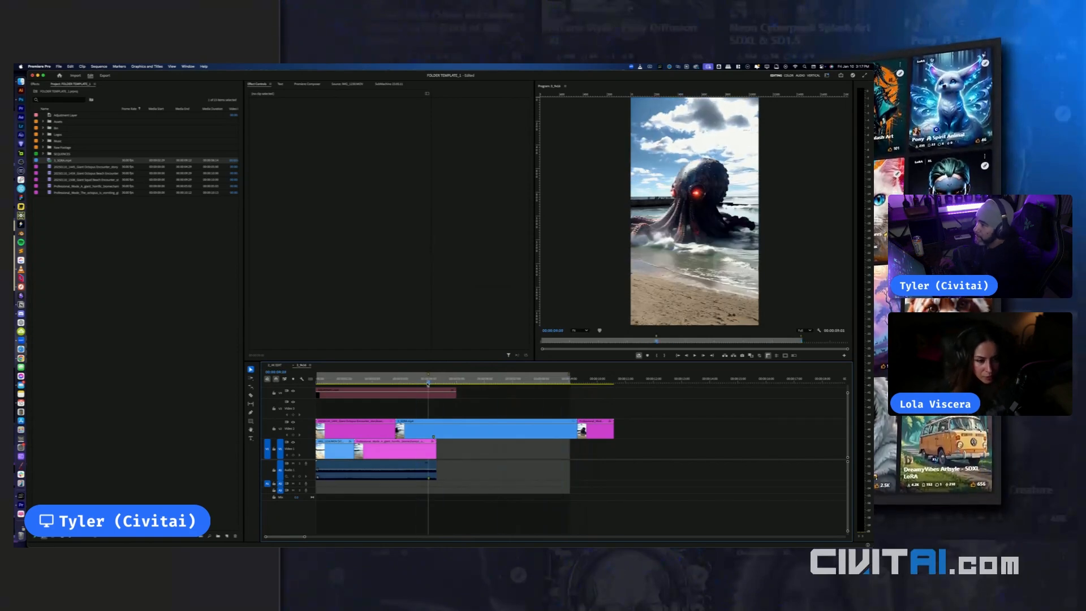
pyautogui.press('i')
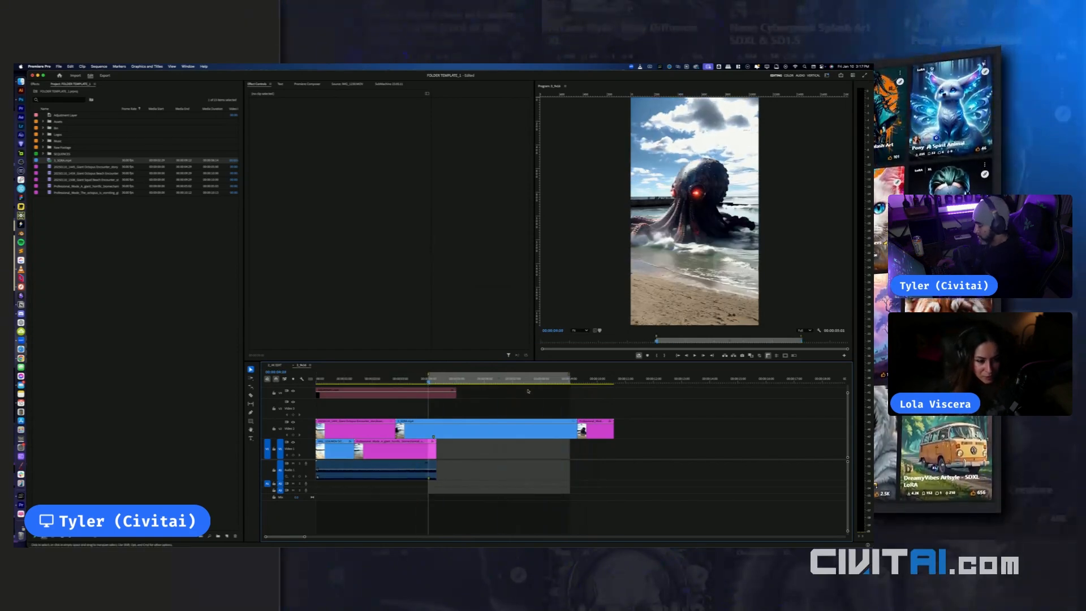
# Export the marked range as 4_SORA.mp4 into the project's AI video folder
pyautogui.press('super+m')
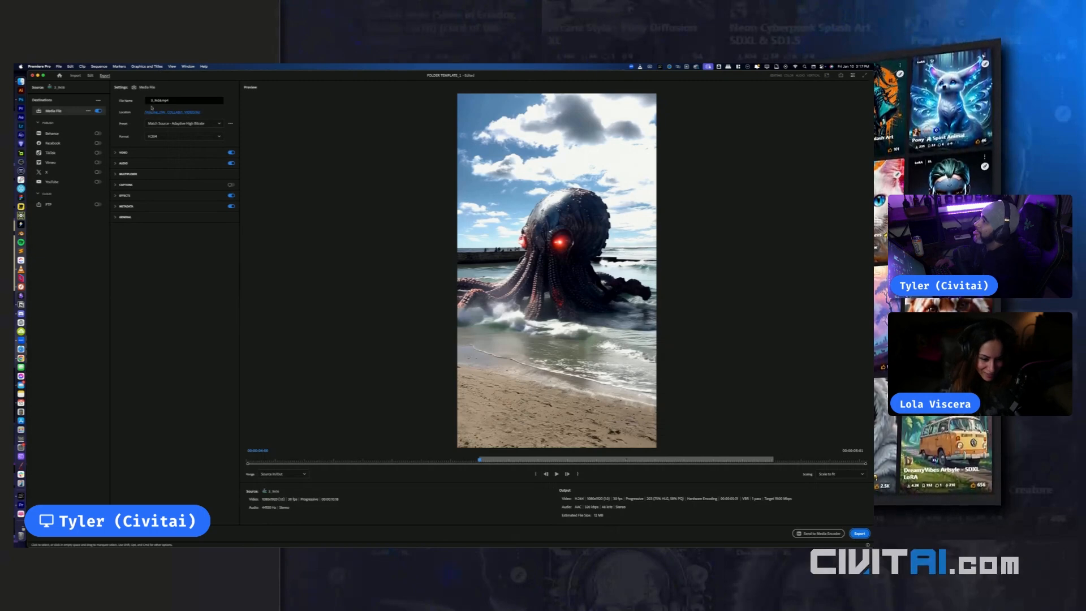
pyautogui.click(173, 112)
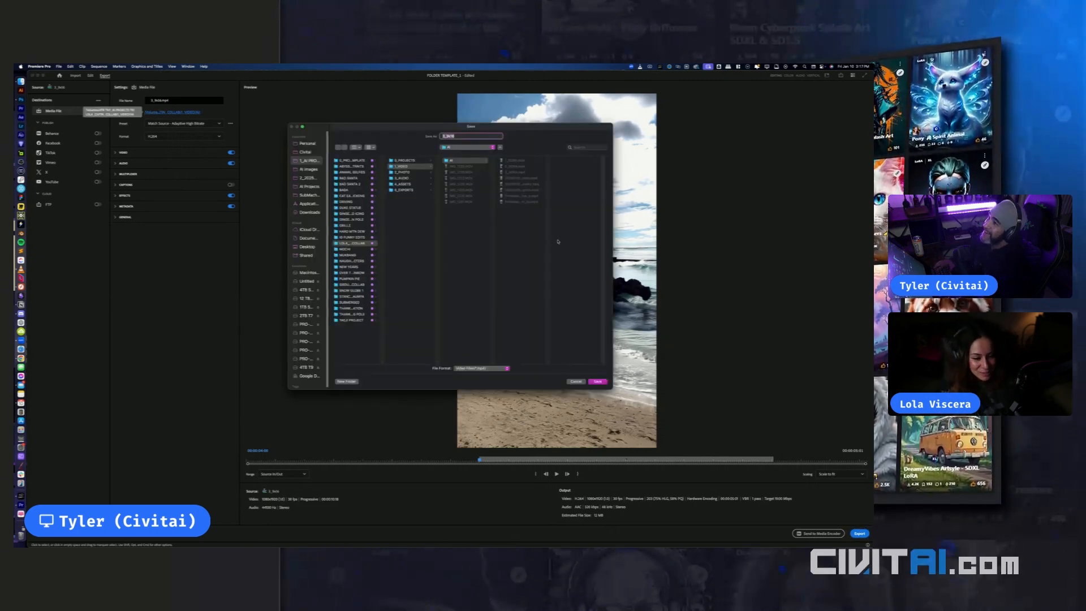
pyautogui.write('4_90')
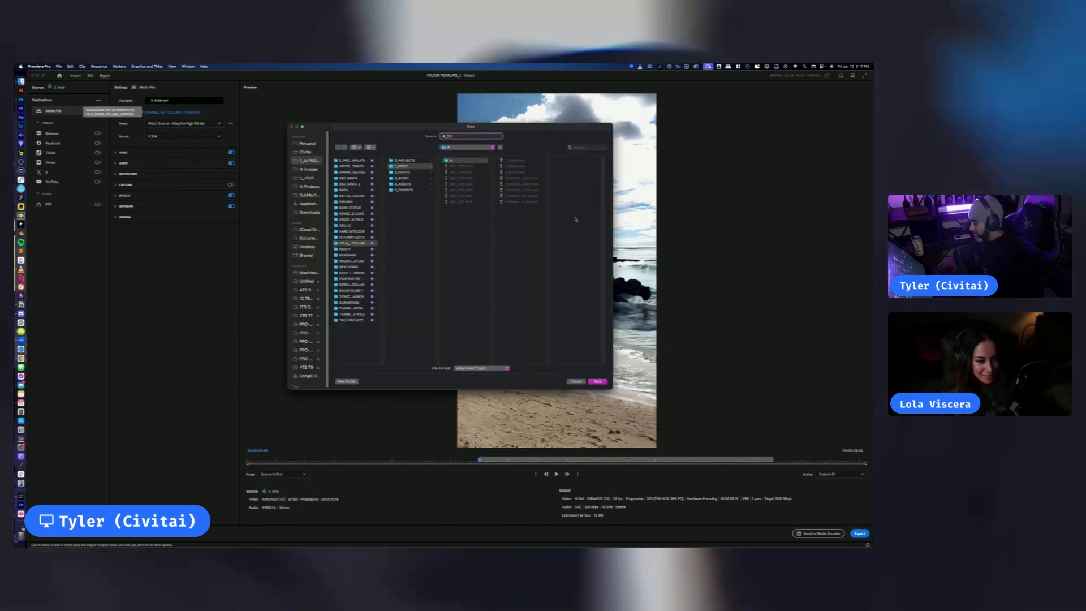
pyautogui.write('RA')
pyautogui.press('Return')
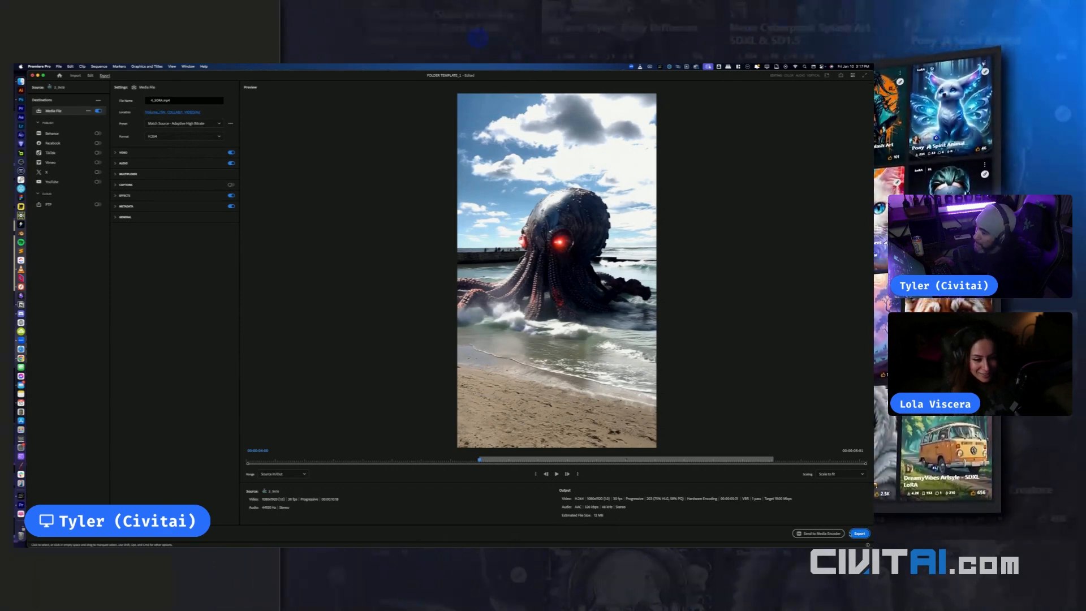
pyautogui.click(859, 534)
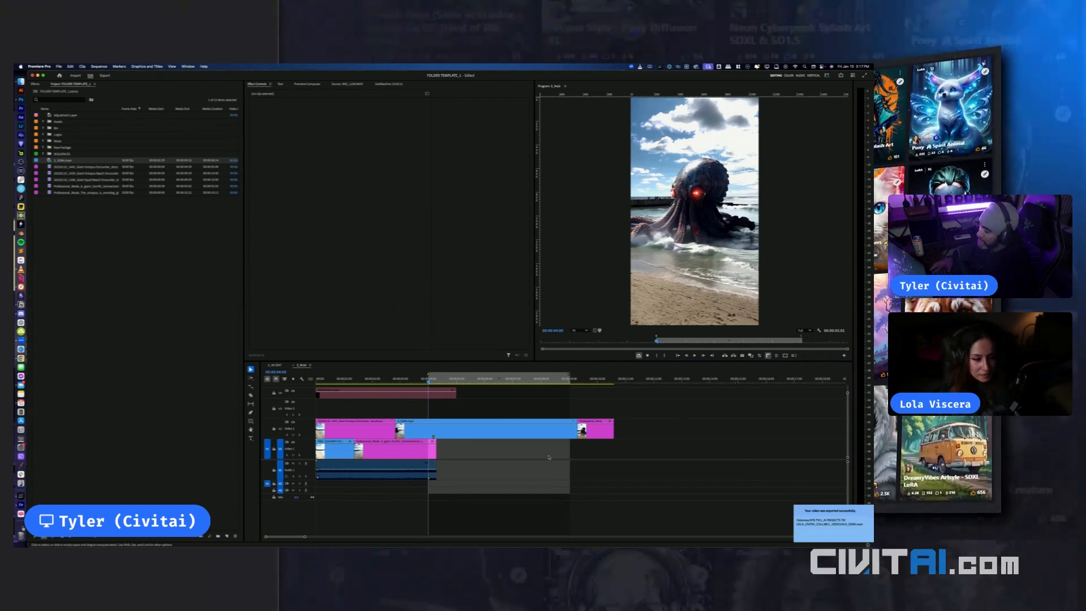
# Switch to Sora in Chrome, discard the old storyboard's edits, and start a new storyboard from the video library
pyautogui.hotkey('ctrl', 'Up')
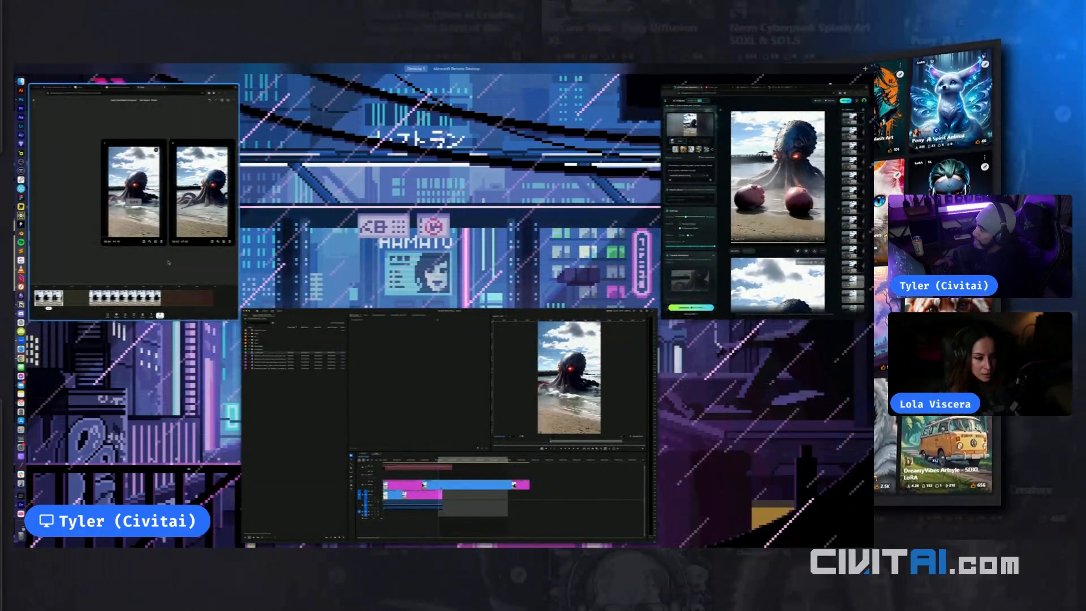
pyautogui.click(169, 262)
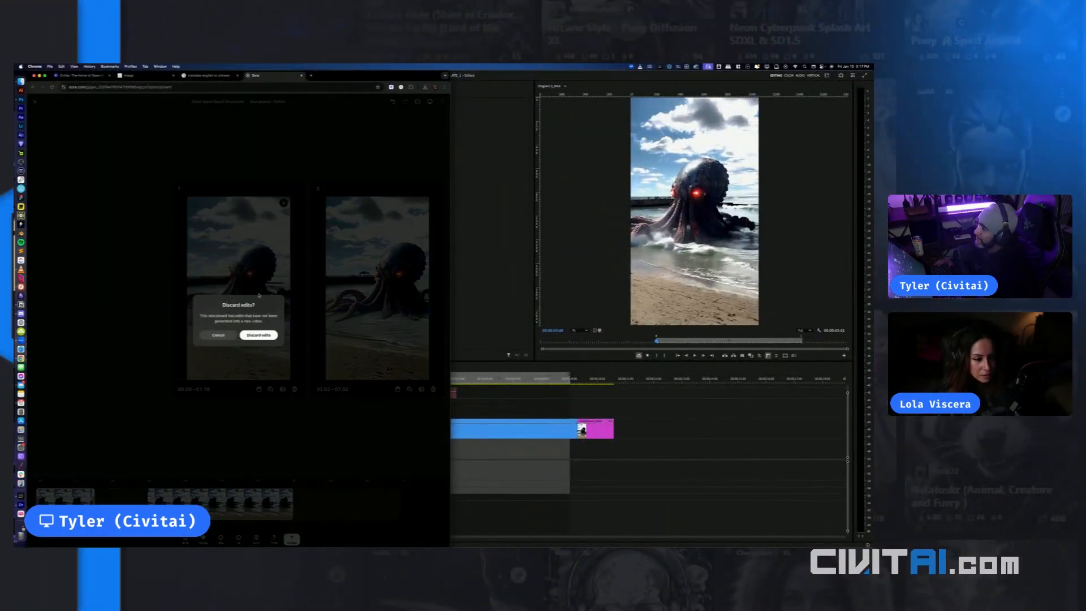
pyautogui.click(259, 335)
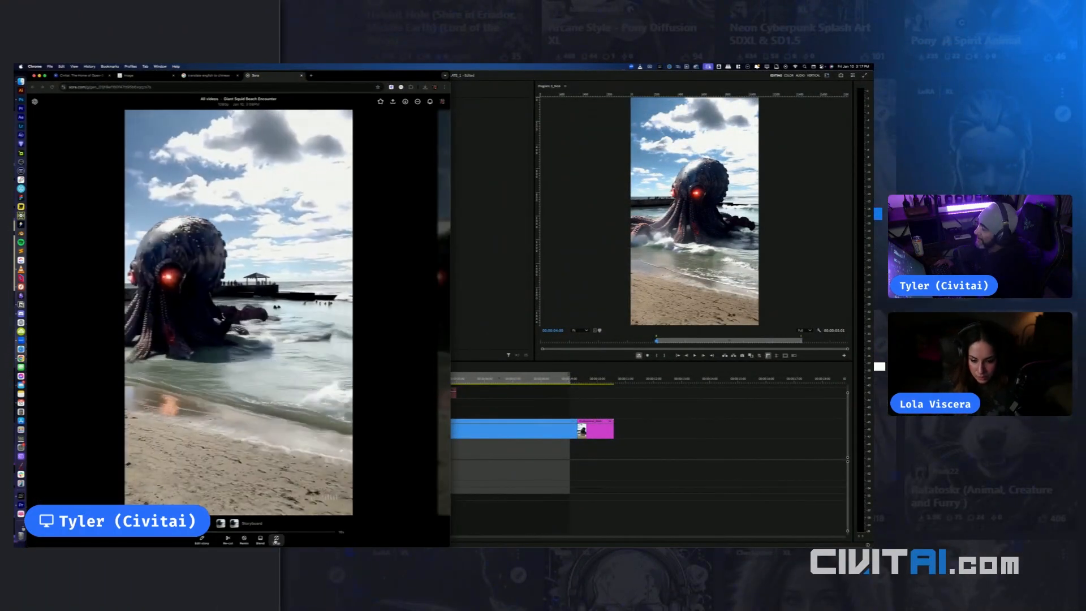
pyautogui.press('Escape')
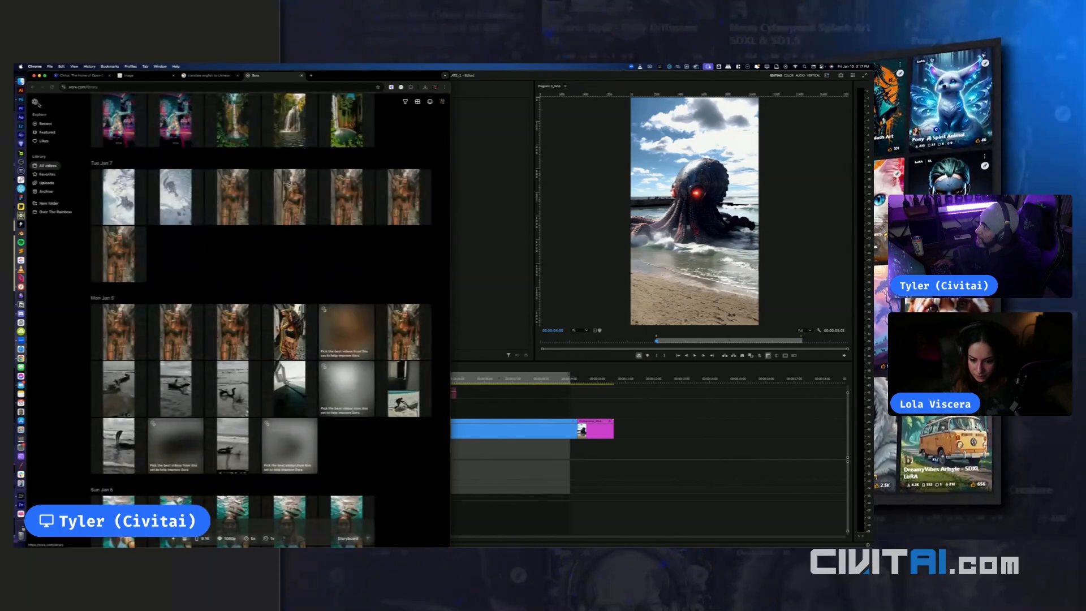
pyautogui.click(347, 538)
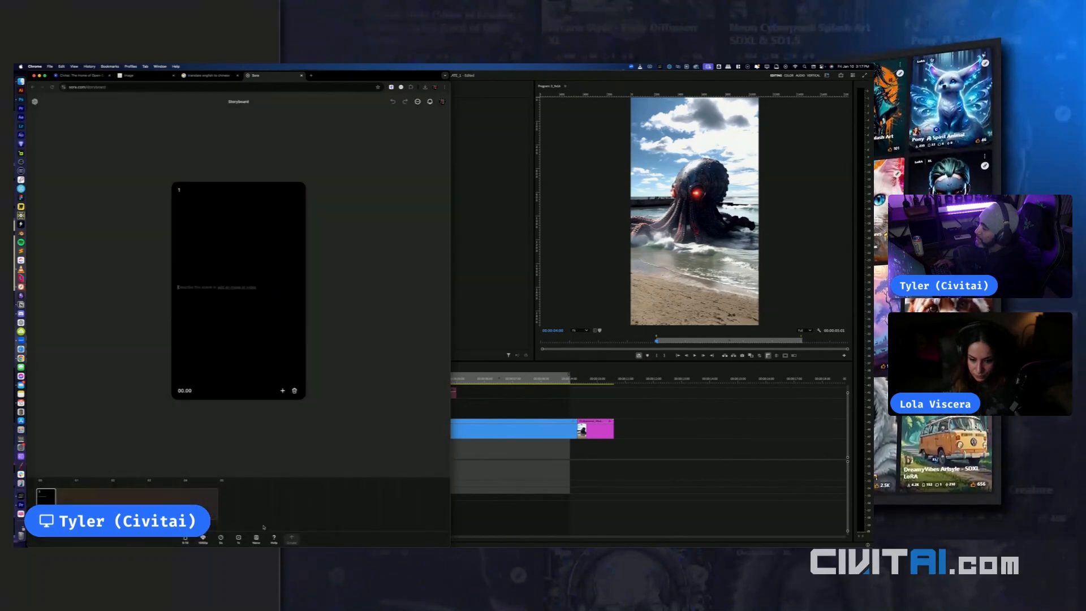
# Upload 4_SORA.mp4 from the AI folder into the new storyboard's first card
pyautogui.click(233, 287)
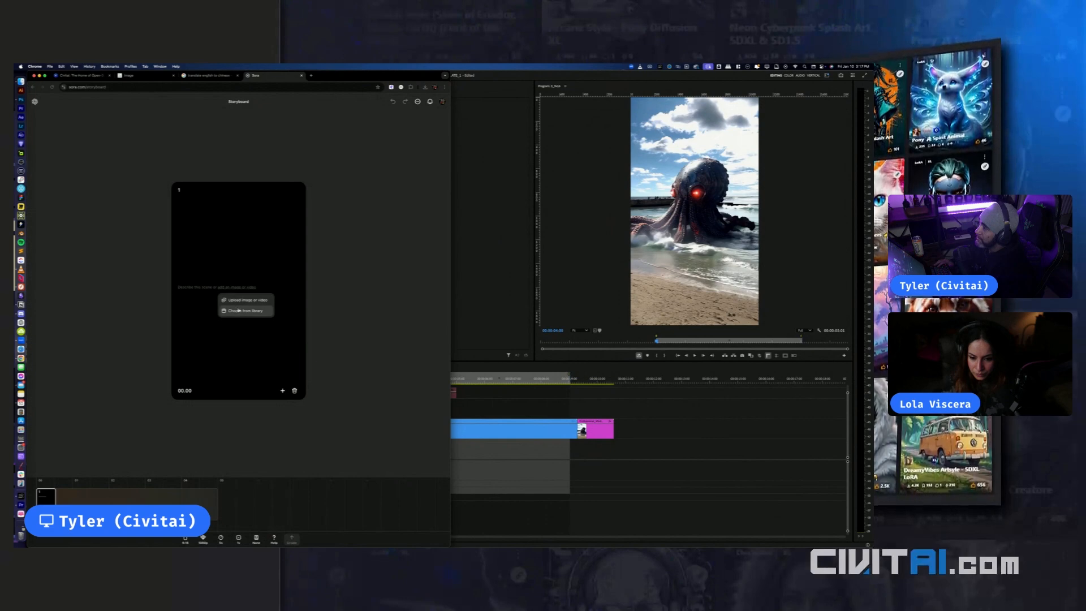
pyautogui.click(240, 302)
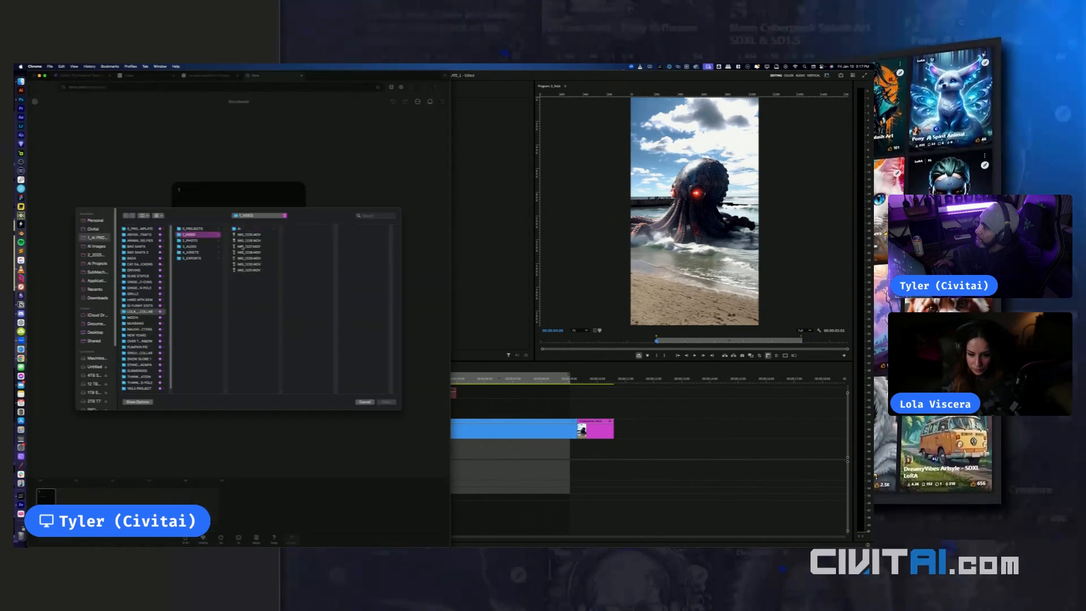
pyautogui.click(237, 229)
pyautogui.click(302, 247)
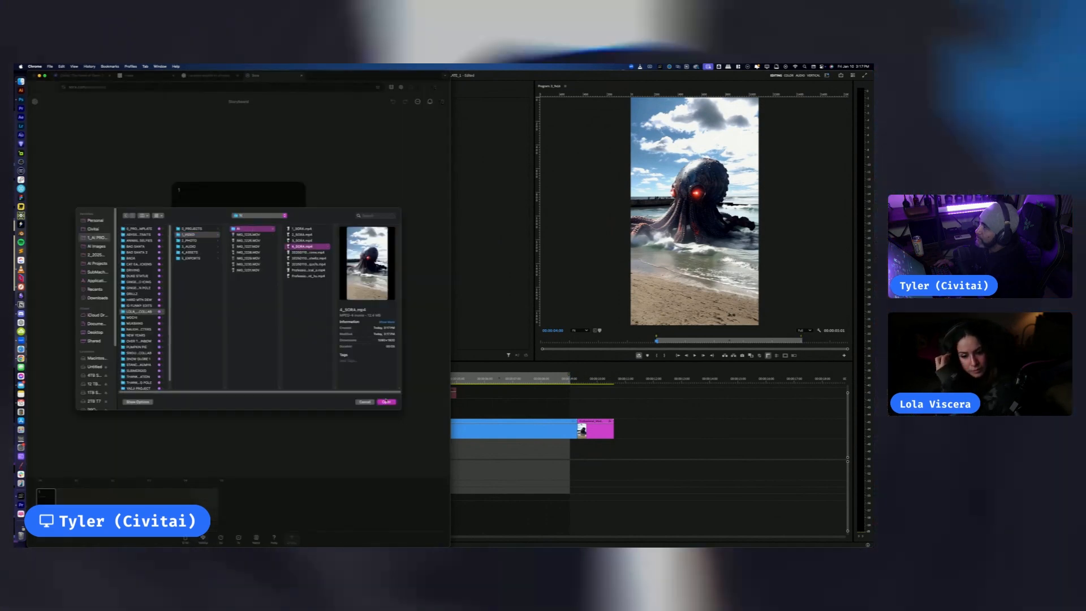
pyautogui.click(386, 401)
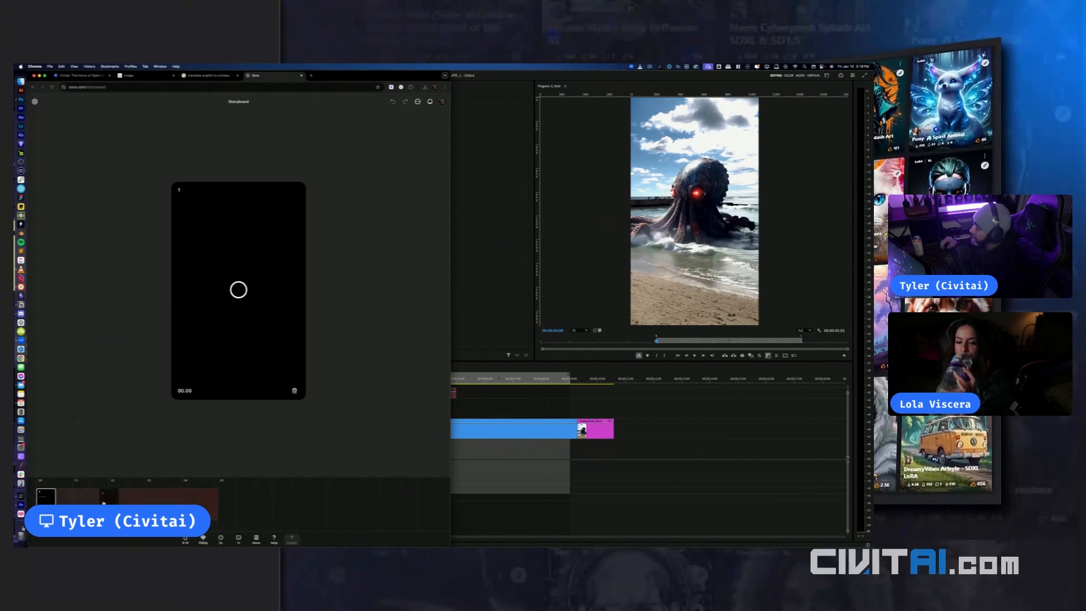
# Switch to Premiere Pro and play the marked section from about 4 seconds to study the octopus transition
pyautogui.click(497, 427)
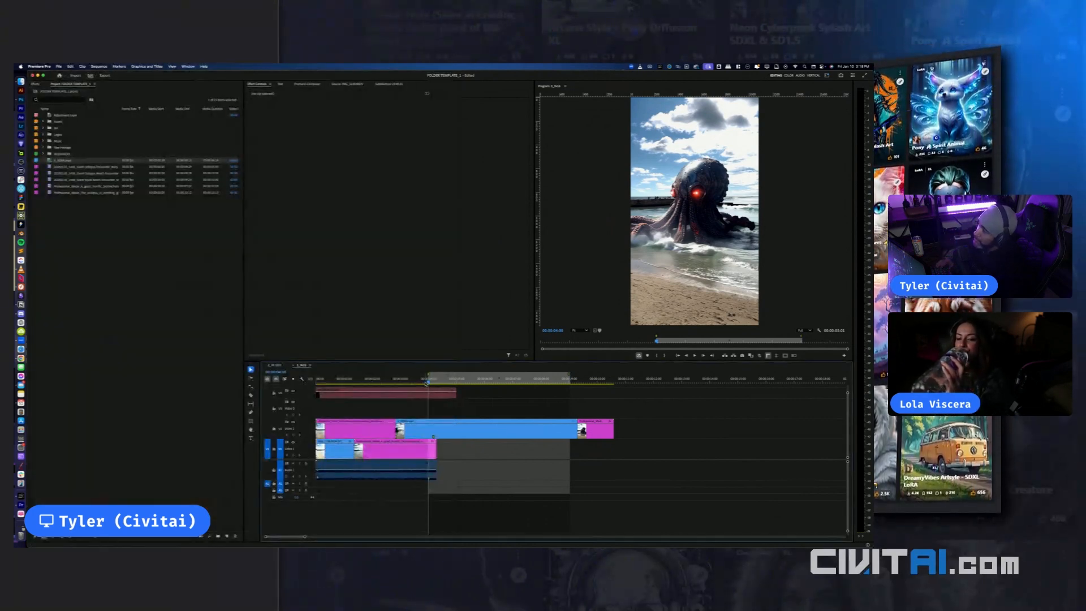
pyautogui.press('space')
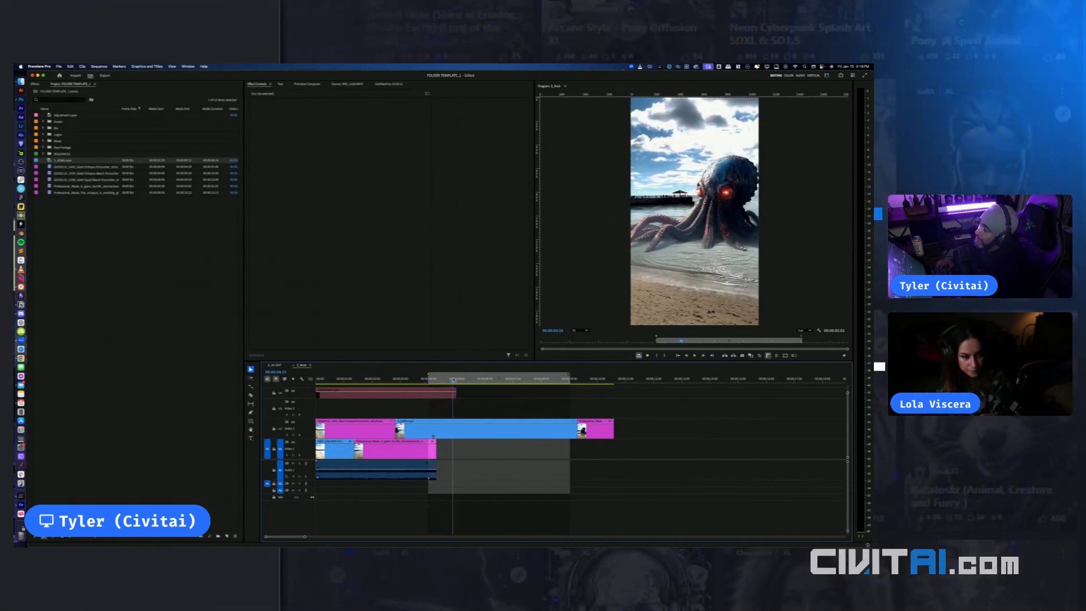
# Back in Sora, keep the uploaded clip's segments 00.00–00.24 and 02.12–04.28 with a gap between them, and generate the video
pyautogui.hotkey('ctrl', 'Up')
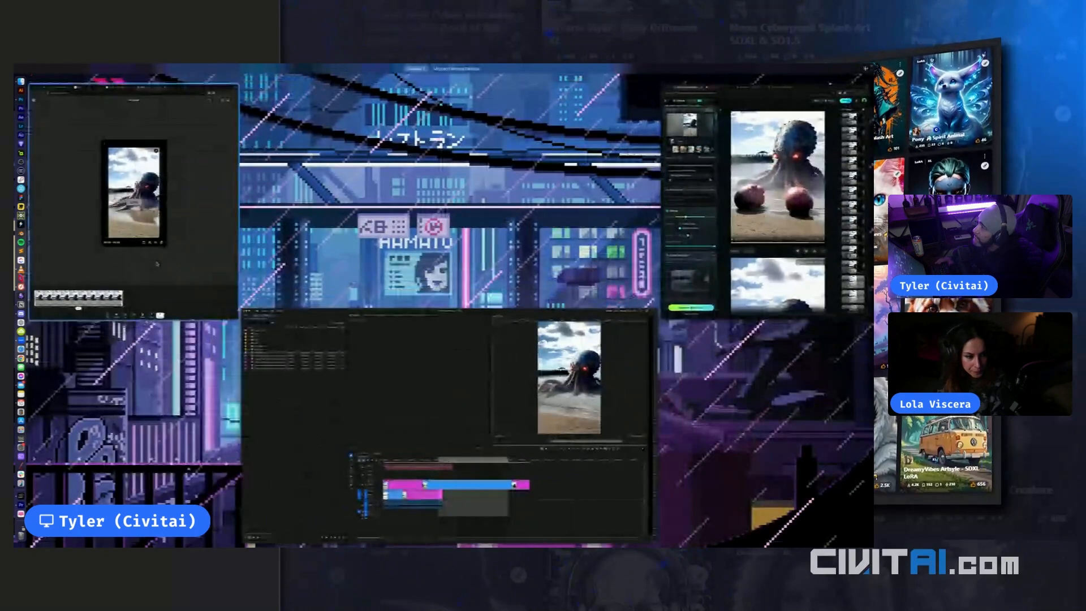
pyautogui.click(126, 194)
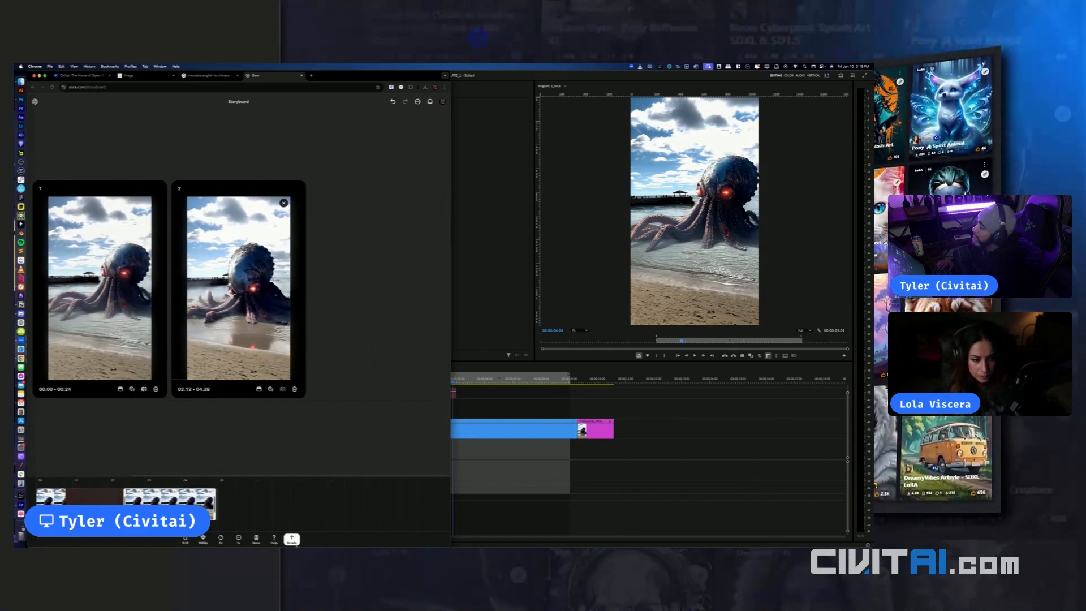
pyautogui.click(293, 540)
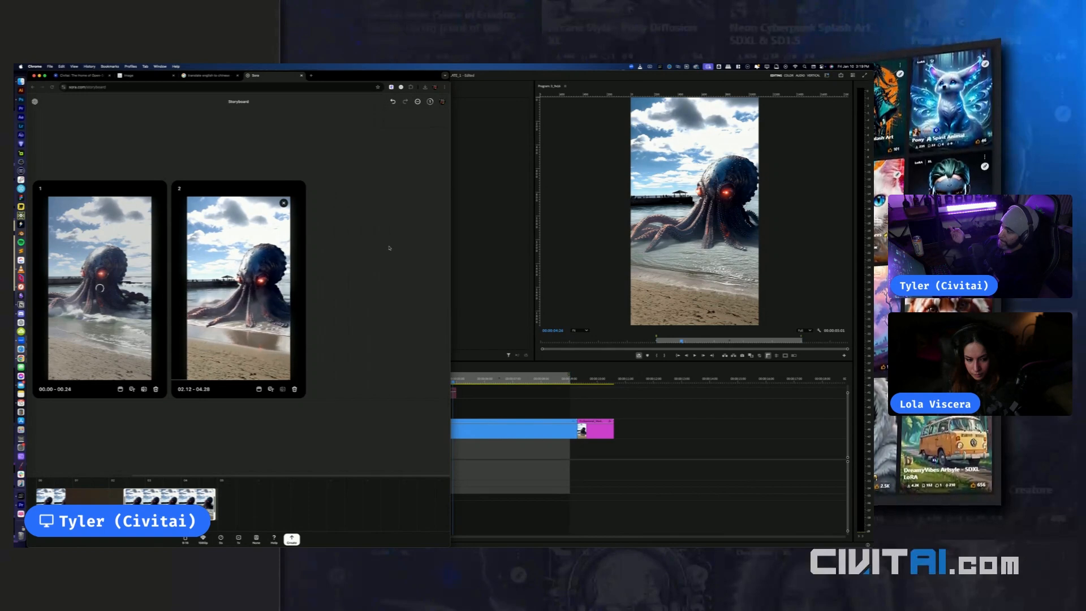
# Open the newest Giant Octopus Encounter generation from the recent activity and download it as a video
pyautogui.click(442, 102)
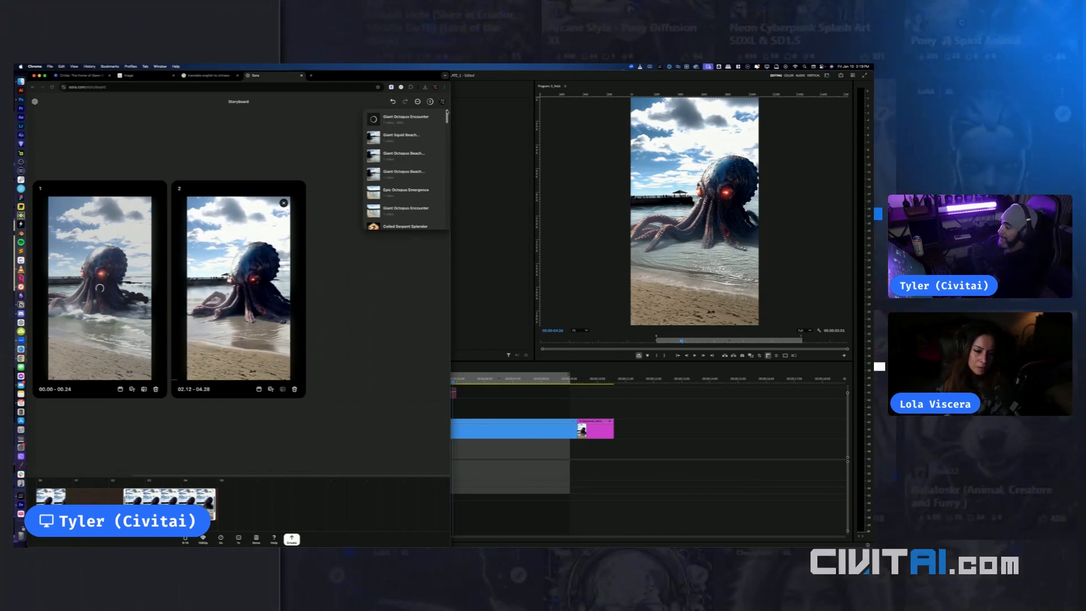
pyautogui.click(403, 117)
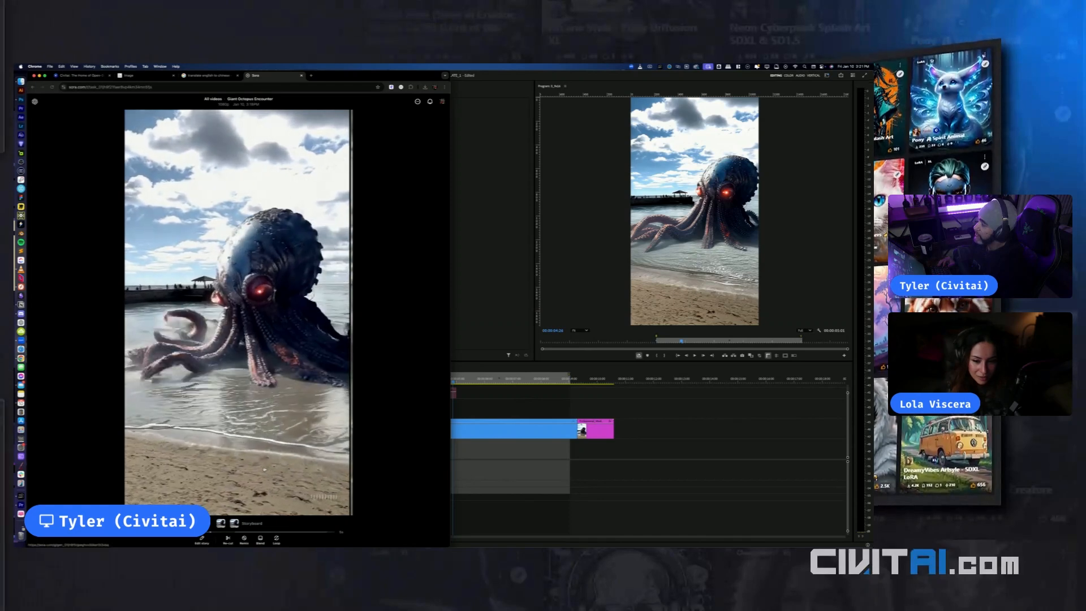
pyautogui.scroll(-1, 311, 175)
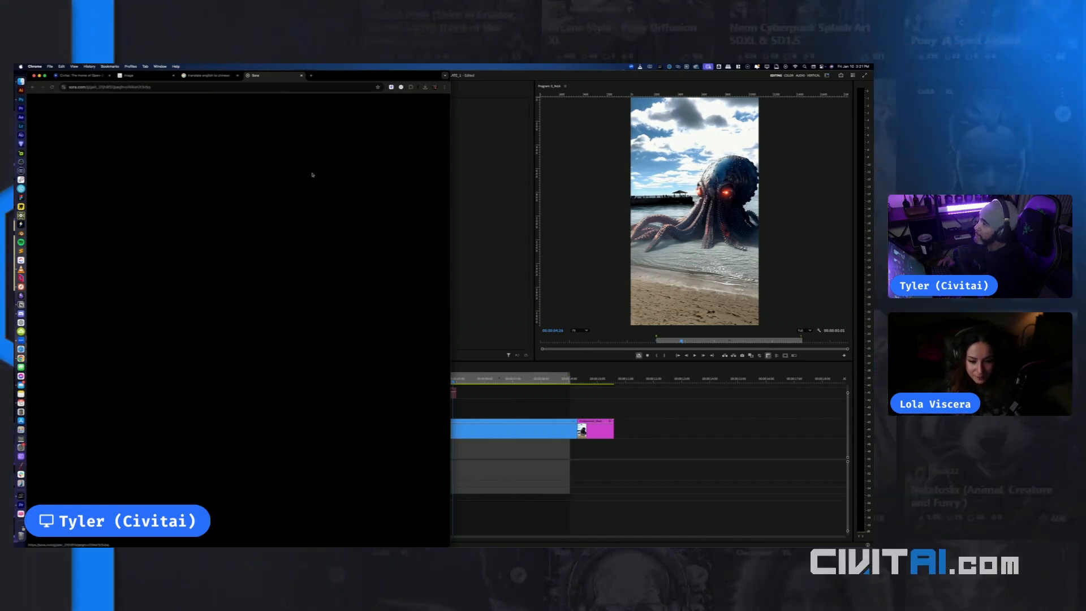
pyautogui.click(405, 102)
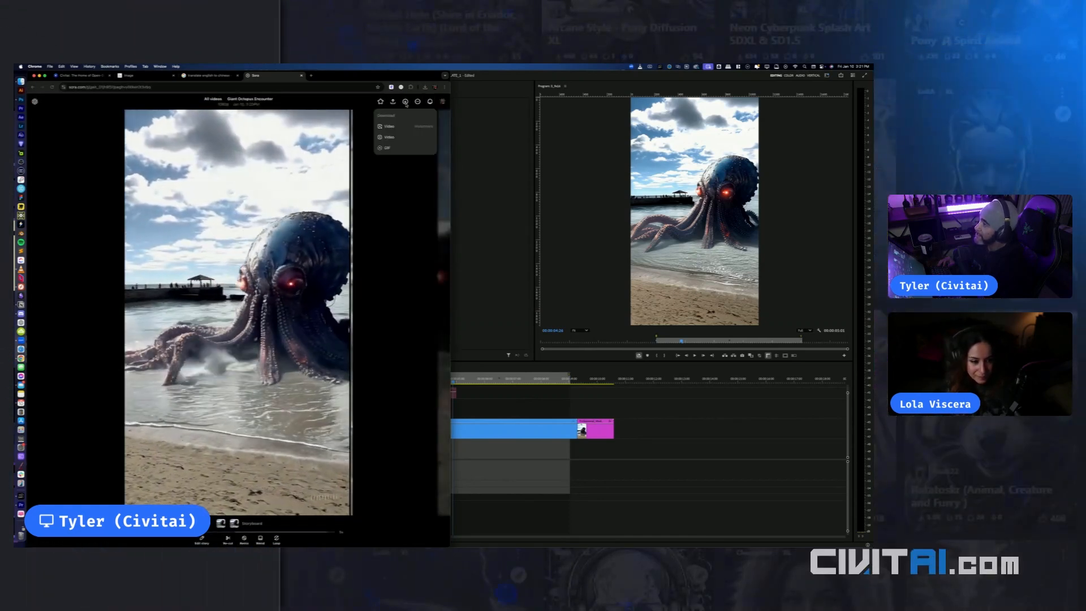
pyautogui.click(403, 138)
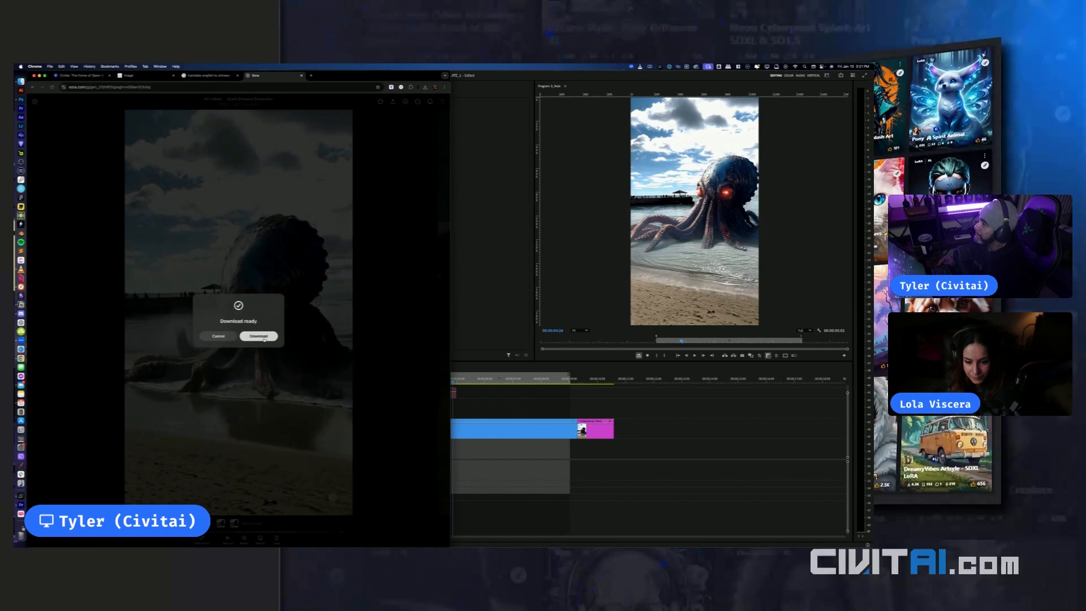
pyautogui.click(260, 337)
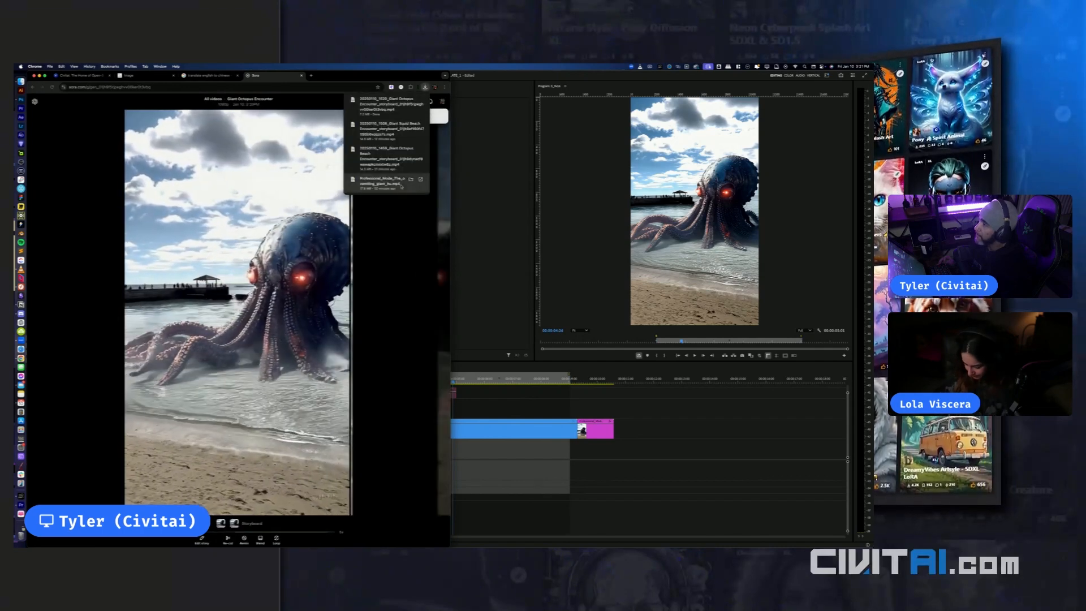
# Place the downloaded video above the Sora clip in the Premiere Pro sequence, starting at the 4-second marker, and clear the in and out points
pyautogui.moveTo(399, 107); pyautogui.dragTo(426, 406)
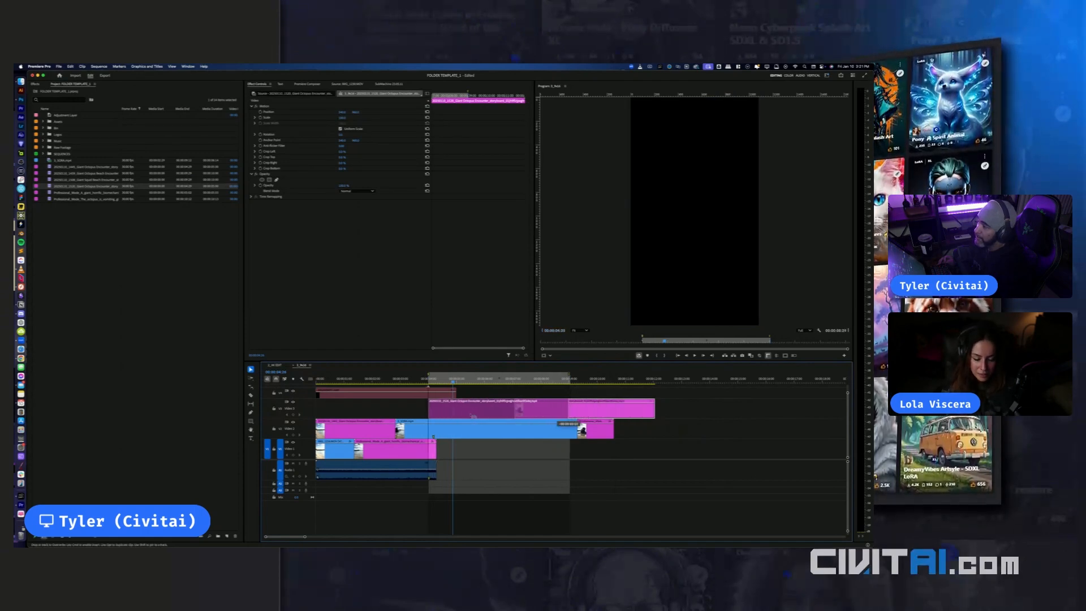
pyautogui.rightClick(445, 381)
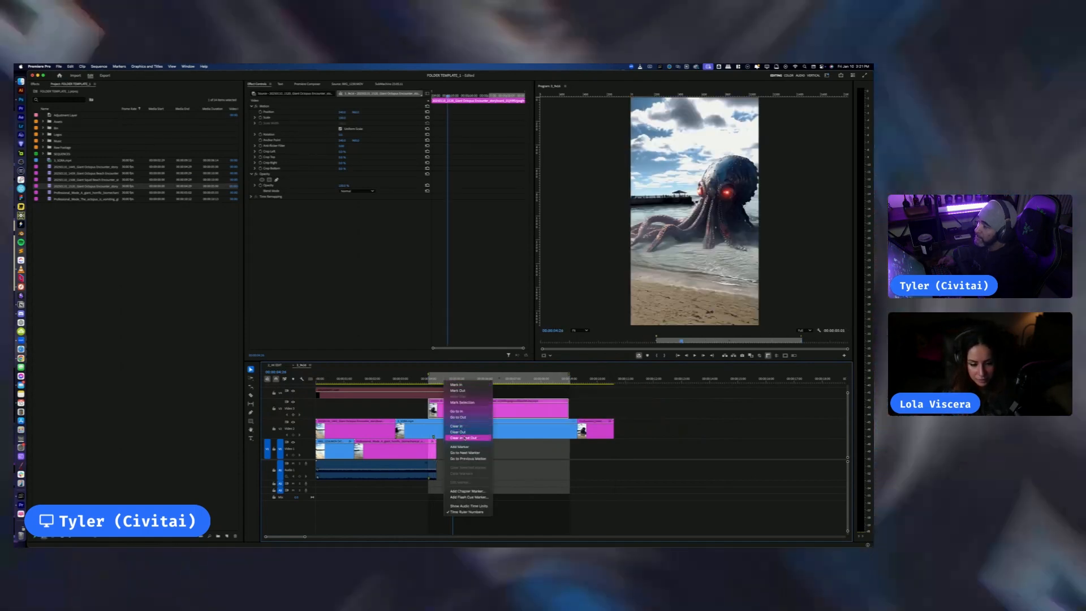
pyautogui.click(468, 438)
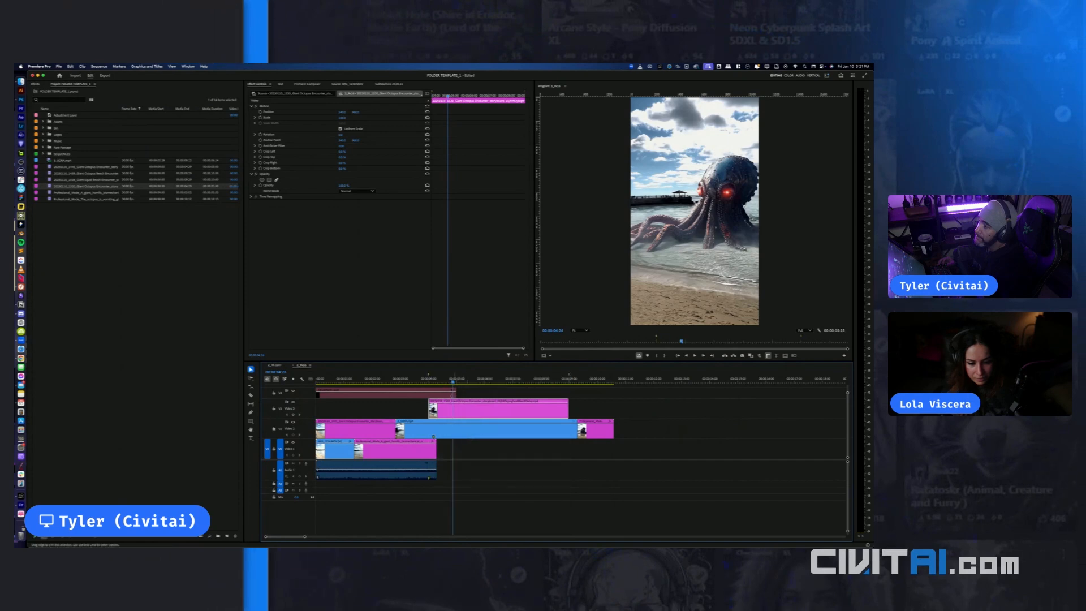
# Play the sequence from just before the 4-second marker to review the new overlay clip's transition
pyautogui.click(425, 378)
pyautogui.press('space')
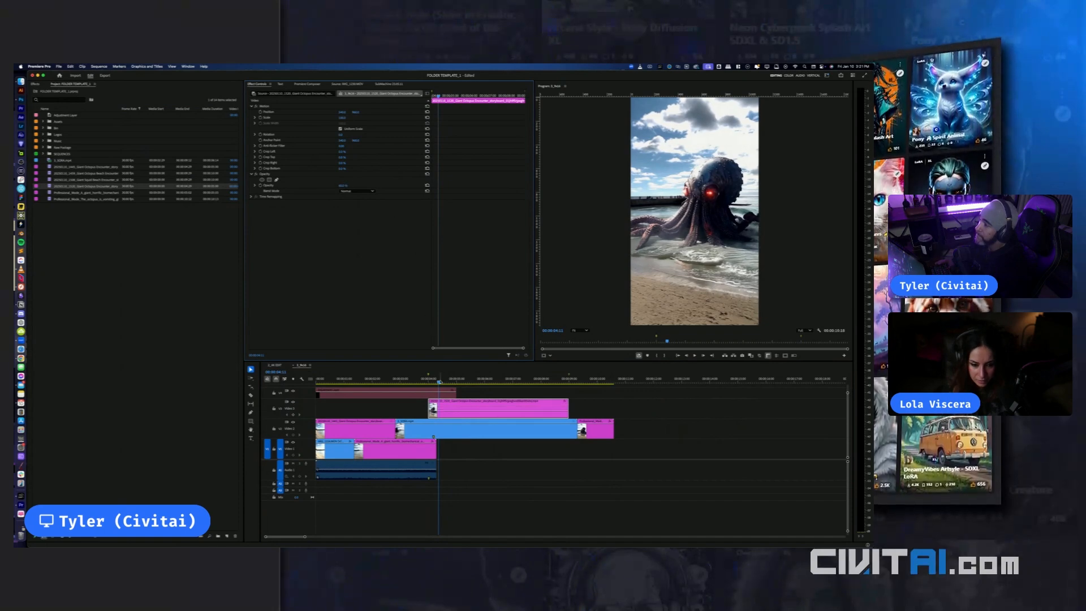
pyautogui.press('space')
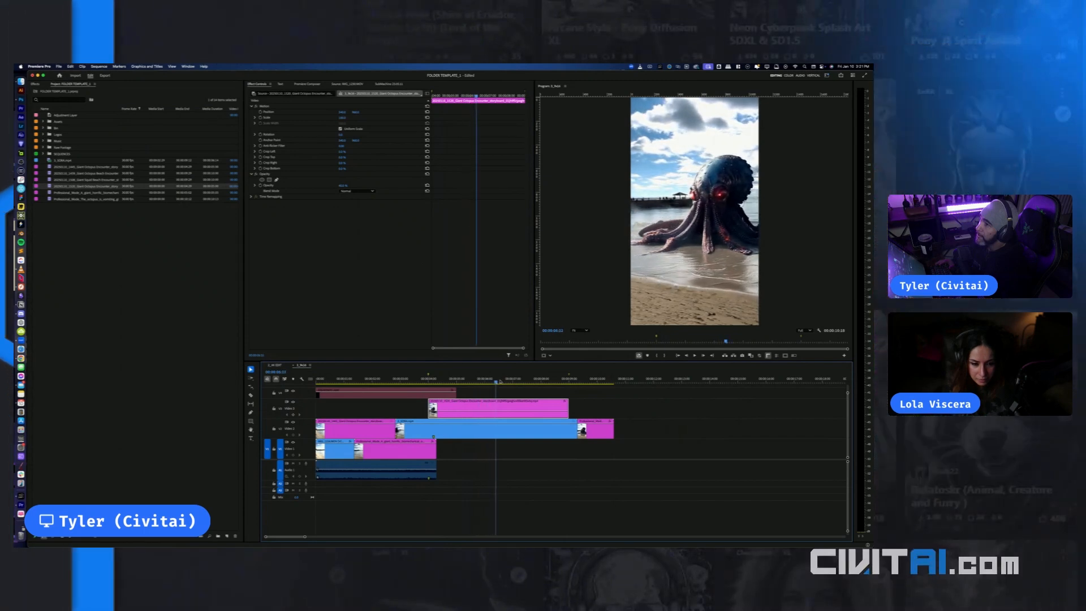
pyautogui.press('space')
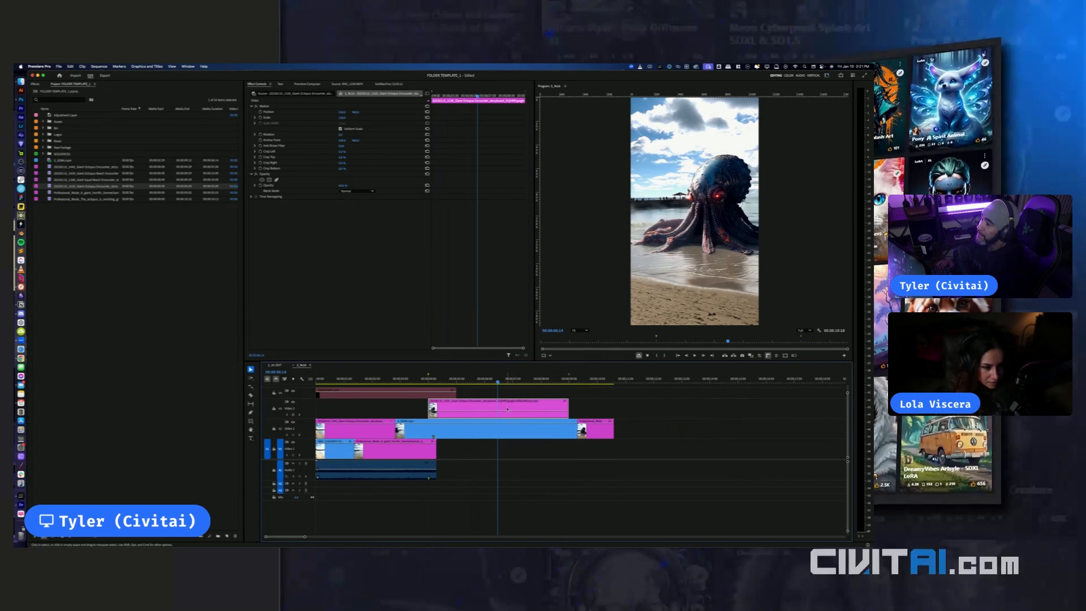
# Split the overlay clip above the Sora clip at the playhead and disable its second part
pyautogui.press('super+k')
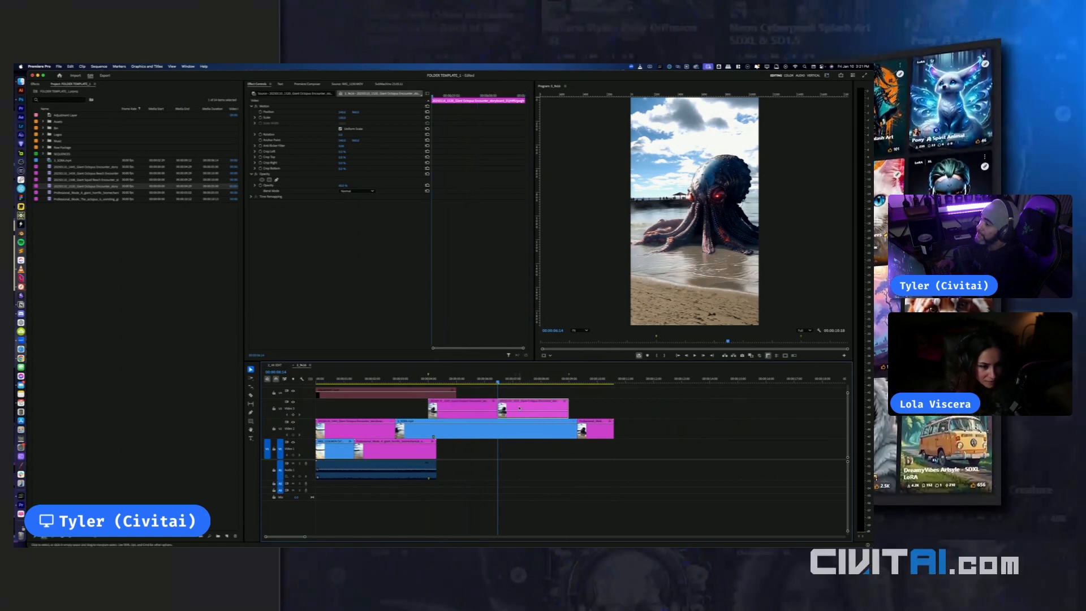
pyautogui.hotkey('shift', 'e')
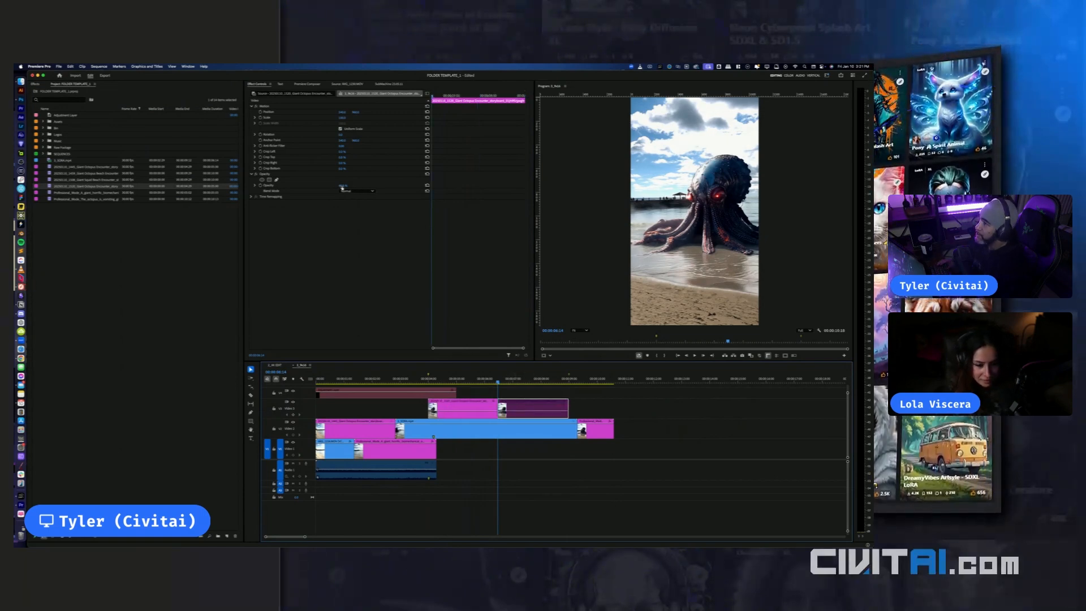
pyautogui.press('Right')
pyautogui.press('Right')
pyautogui.press('Right')
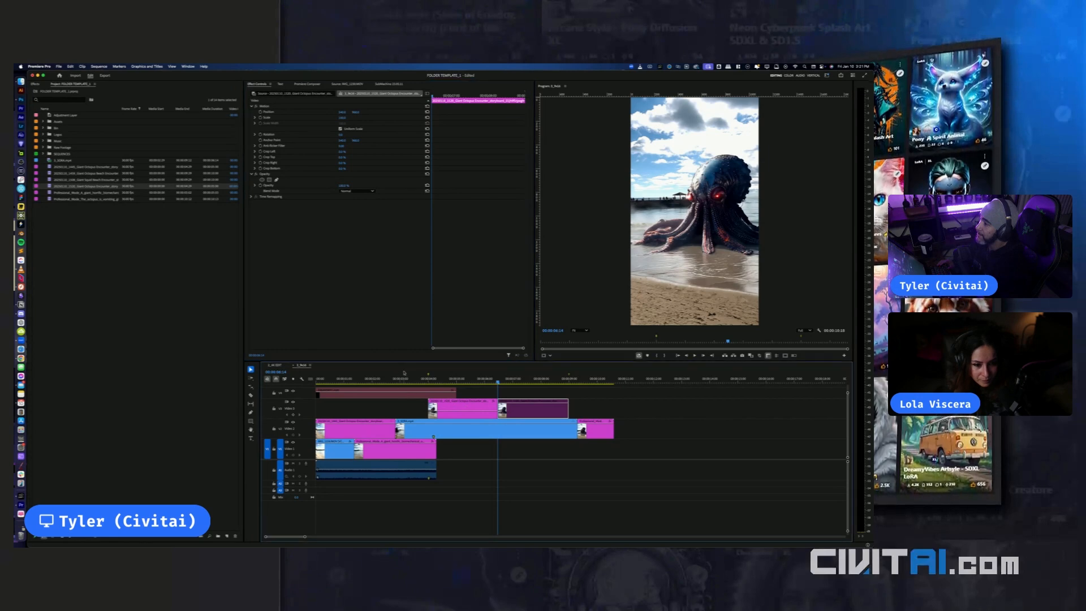
# Play the sequence from around the 3- and 4-second marks to review the transition into the shortened overlay clip
pyautogui.moveTo(408, 376); pyautogui.dragTo(427, 375)
pyautogui.press('space')
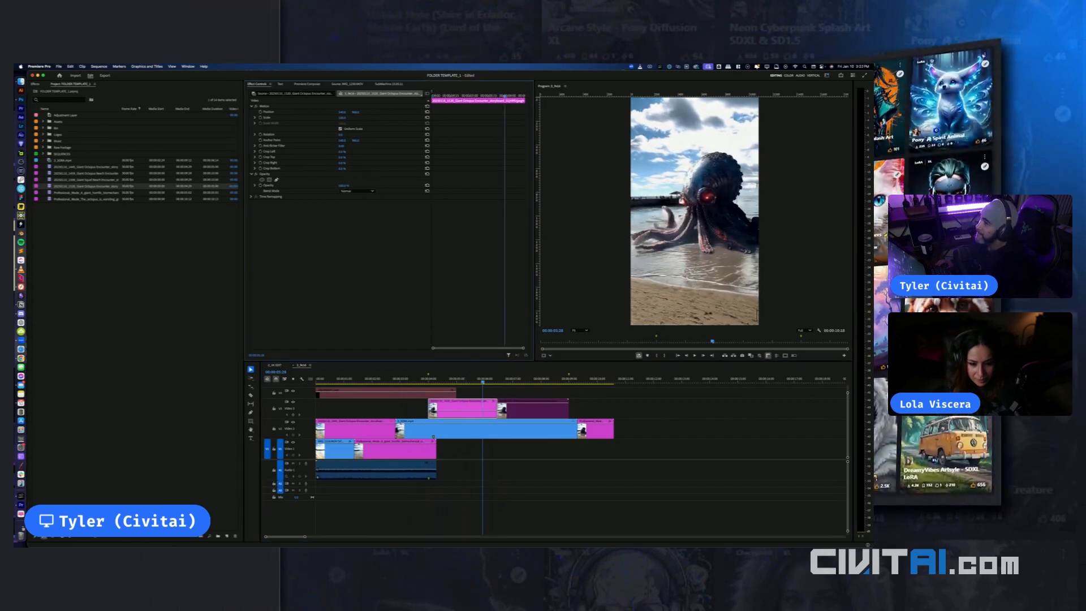
pyautogui.click(401, 376)
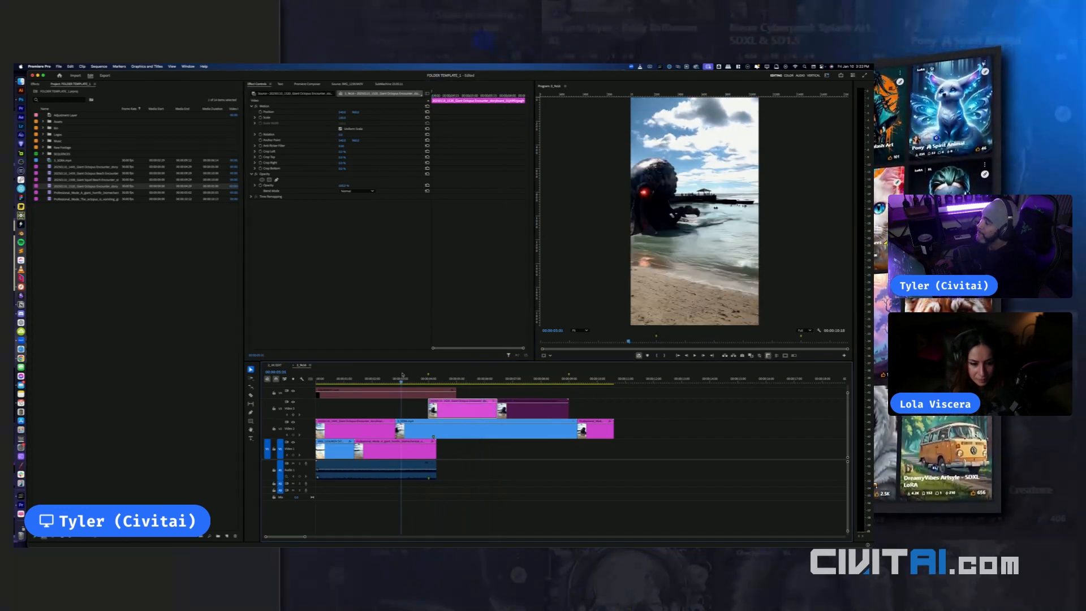
pyautogui.press('space')
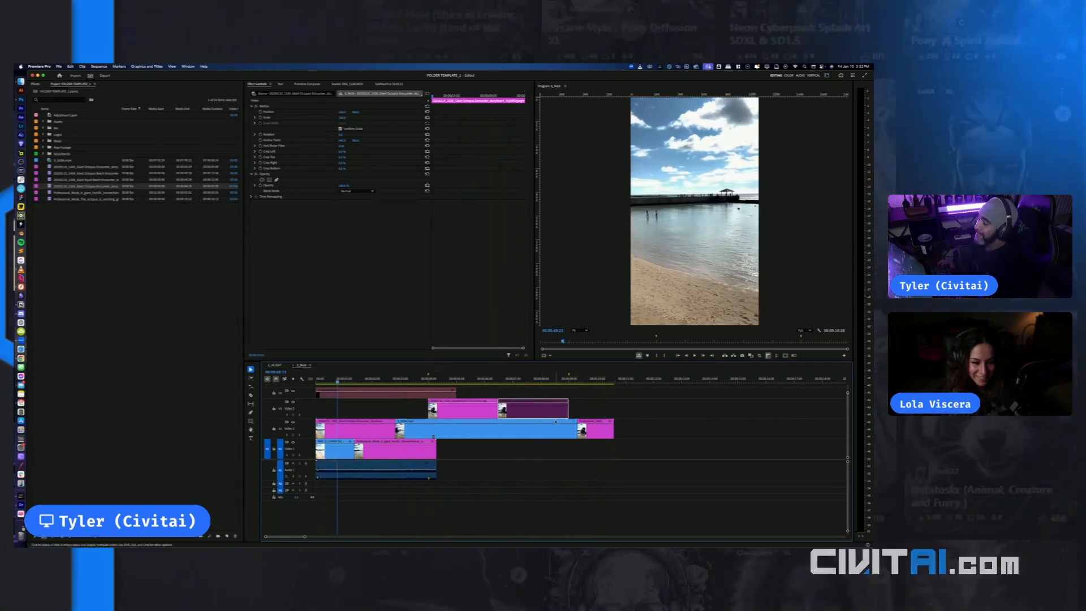
# Delete the disabled overlay part, overwrite the Sora clip below with the remaining part, and close the gap before the last clip
pyautogui.press('Delete')
pyautogui.moveTo(579, 440); pyautogui.dragTo(465, 429)
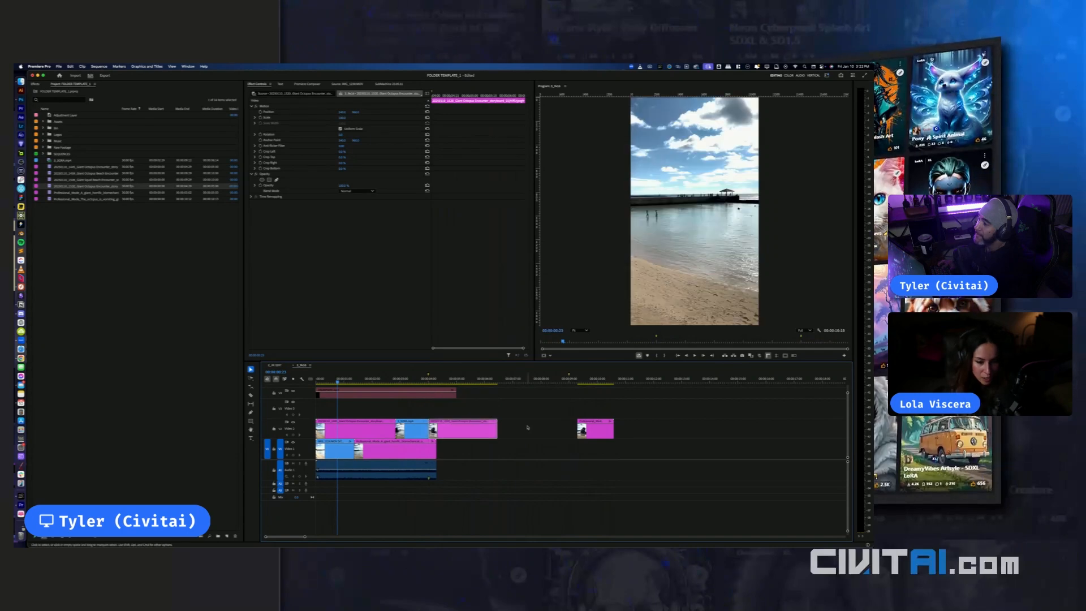
pyautogui.click(528, 428)
pyautogui.press('Delete')
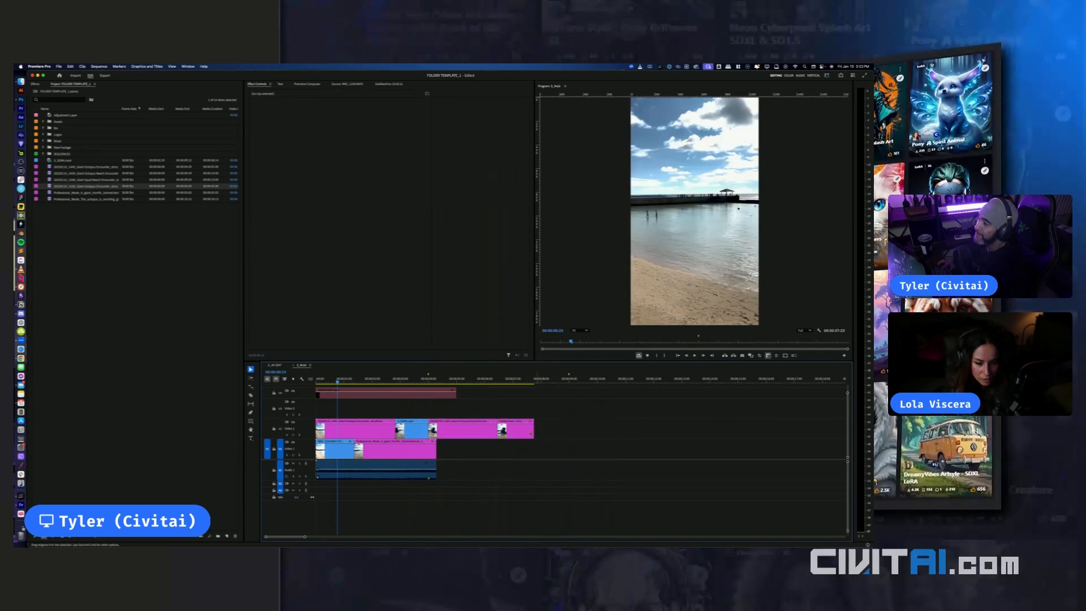
# Move the adjustment layer directly above the clips, extend it to the end of the sequence, and enable it
pyautogui.click(449, 395)
pyautogui.moveTo(448, 394); pyautogui.dragTo(533, 414)
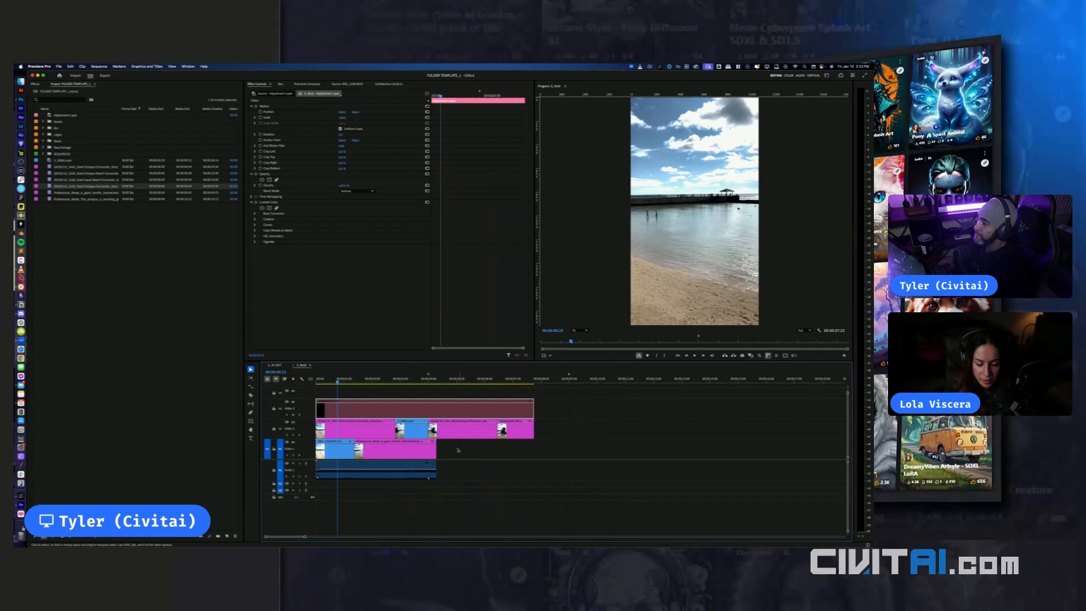
pyautogui.click(417, 457)
pyautogui.click(460, 443)
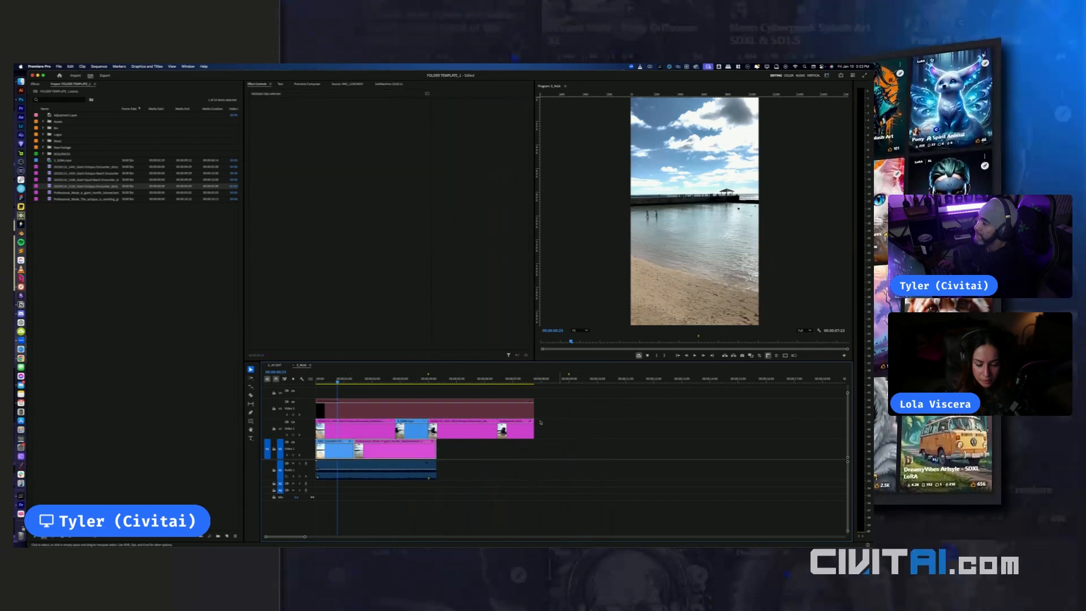
pyautogui.click(509, 409)
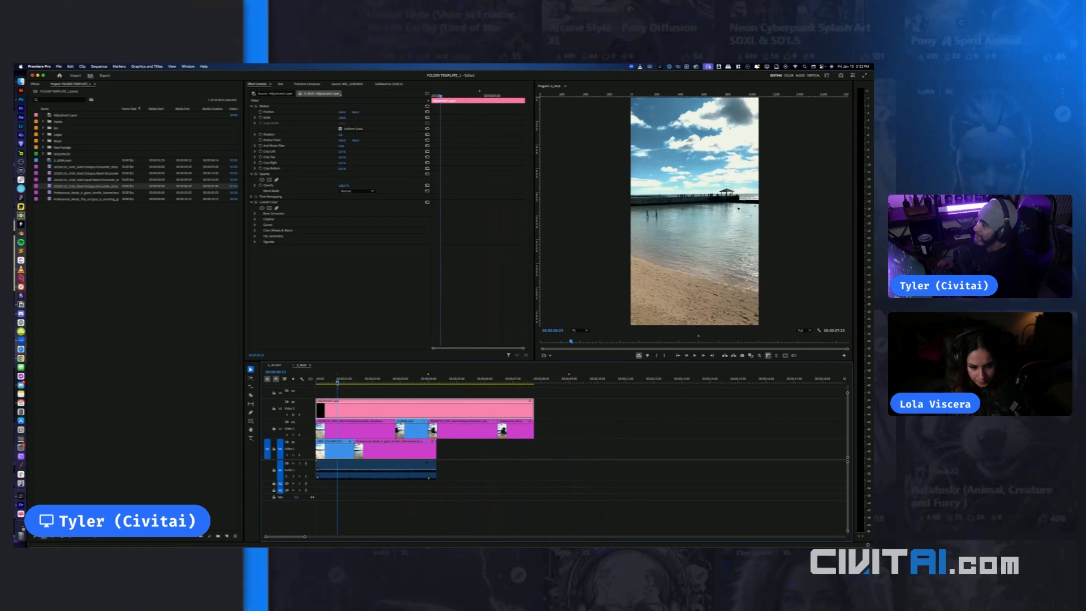
# Enlarge the preview and play the graded sequence from the start to review the full octopus video
pyautogui.press('Home')
pyautogui.moveTo(525, 361); pyautogui.dragTo(537, 474)
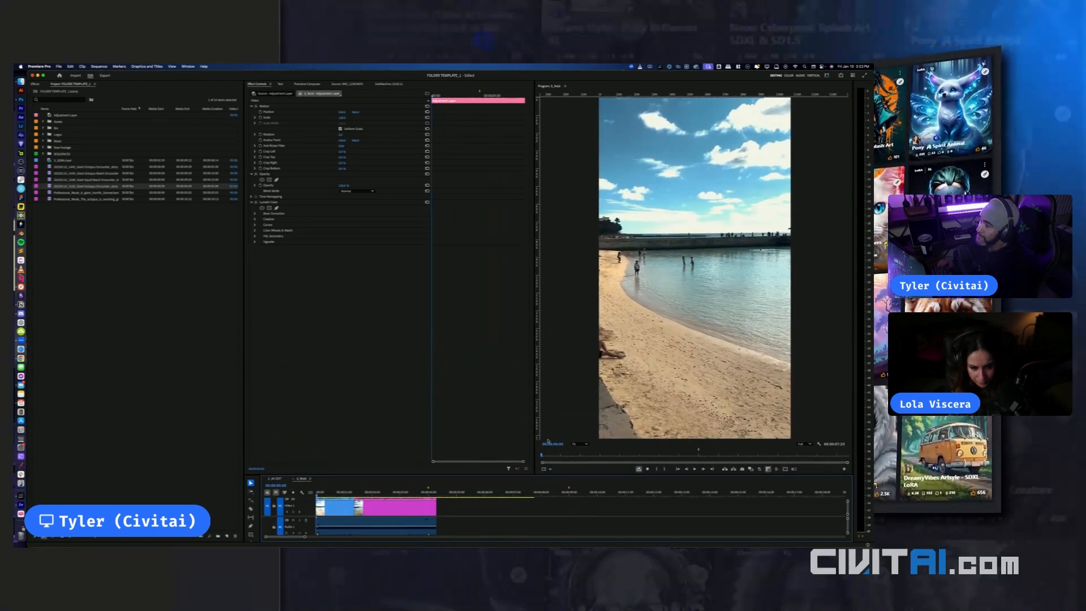
pyautogui.press('space')
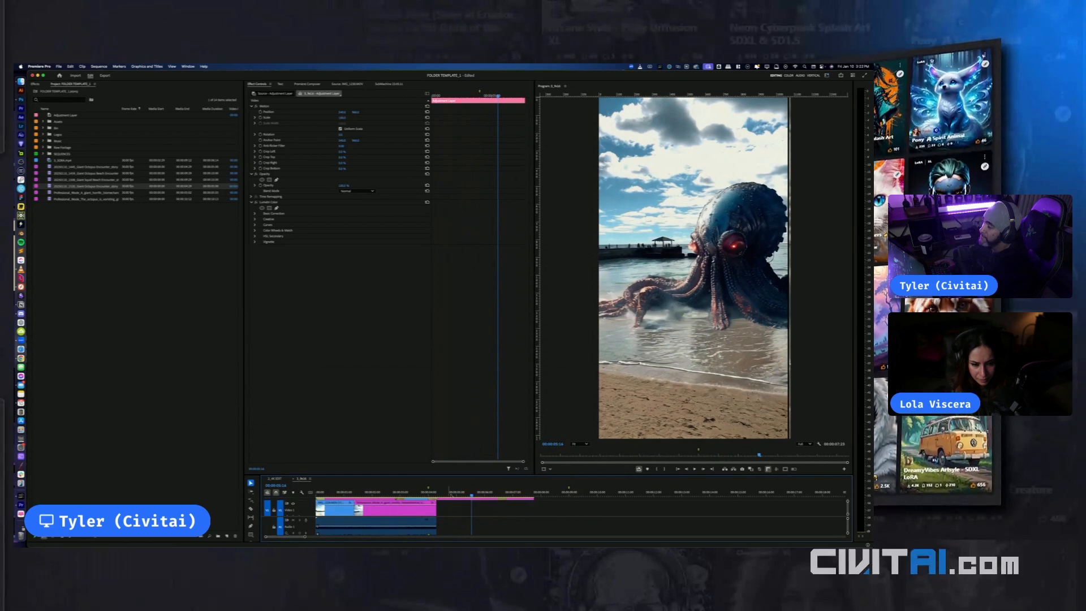
pyautogui.moveTo(456, 494); pyautogui.dragTo(411, 496)
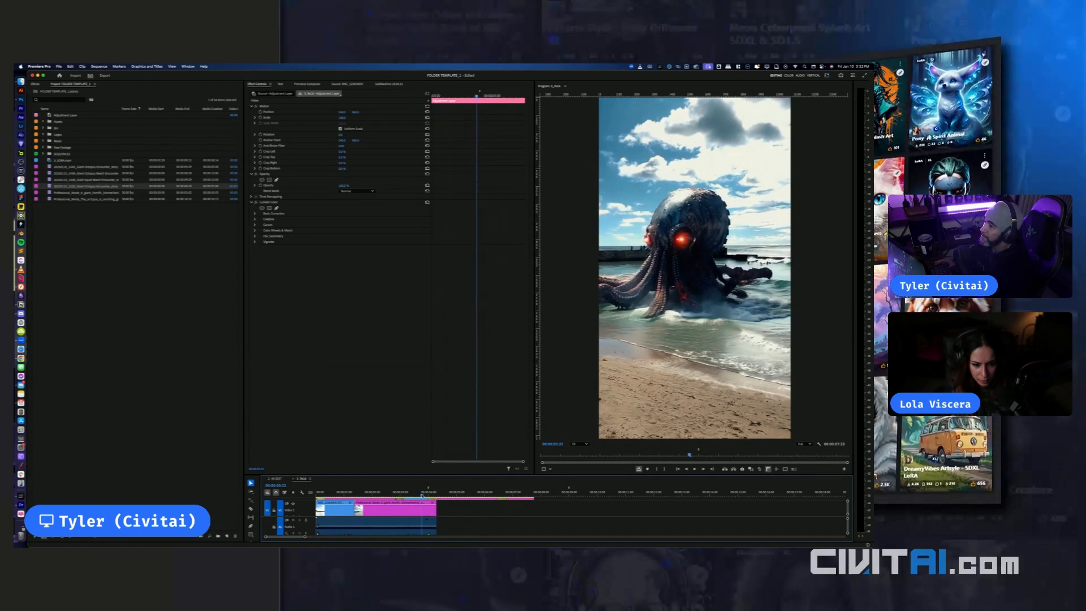
pyautogui.moveTo(426, 494); pyautogui.dragTo(311, 495)
pyautogui.press('space')
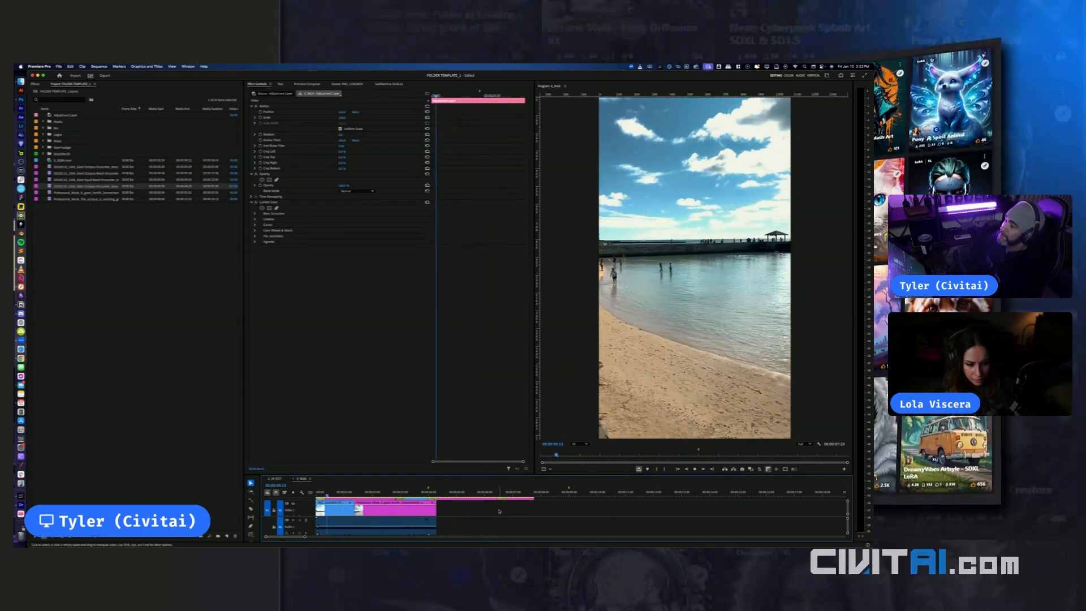
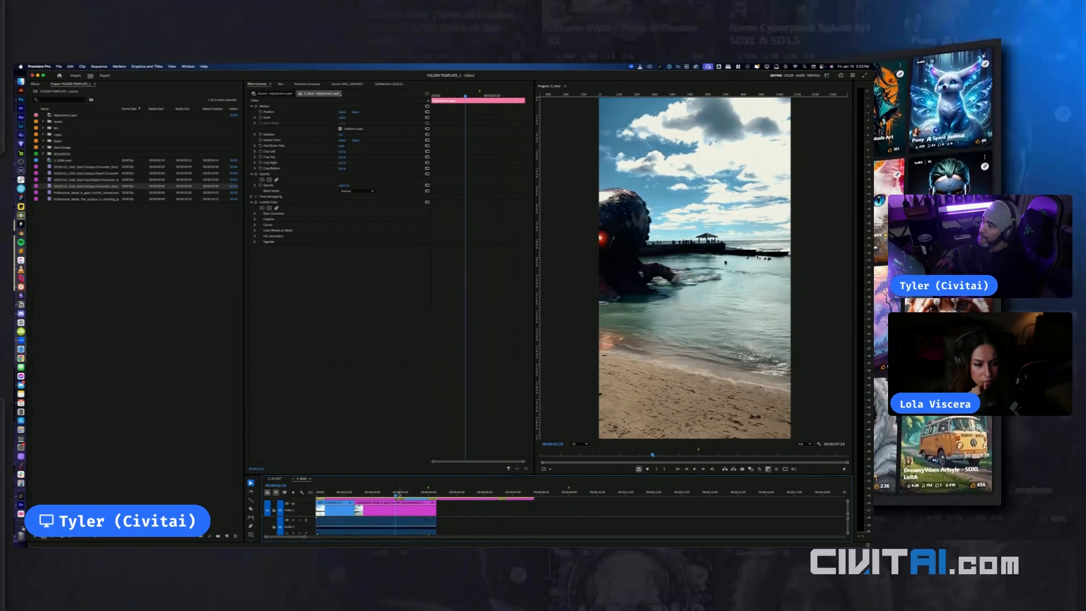
# Shift the clips after the first octopus clip aside, trim that clip's end by about one frame, and close the gap
pyautogui.press('=')
pyautogui.press('=')
pyautogui.press('=')
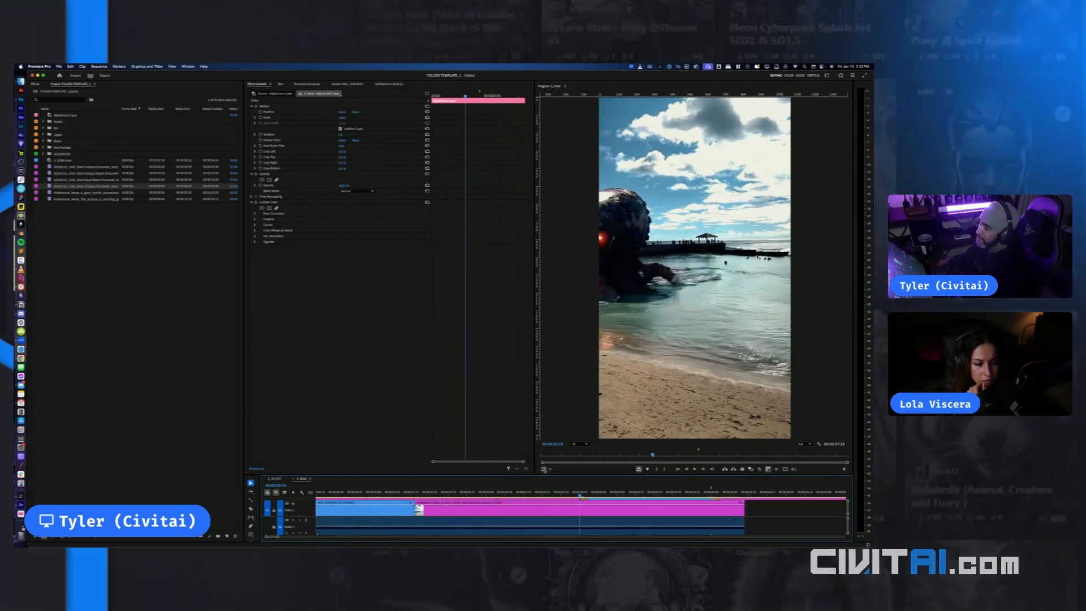
pyautogui.moveTo(543, 474); pyautogui.dragTo(565, 312)
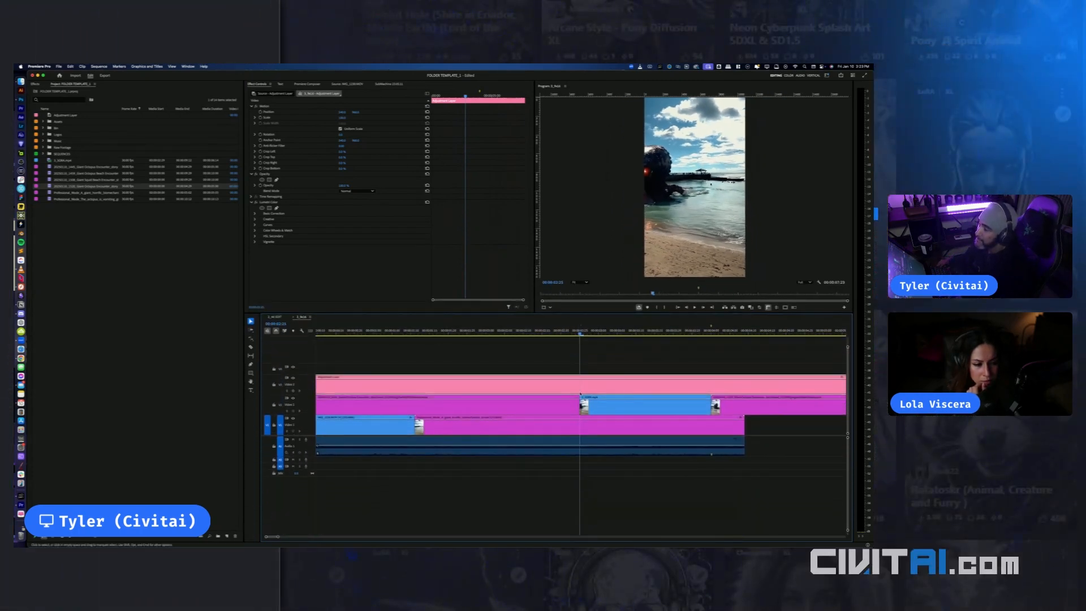
pyautogui.press('Left')
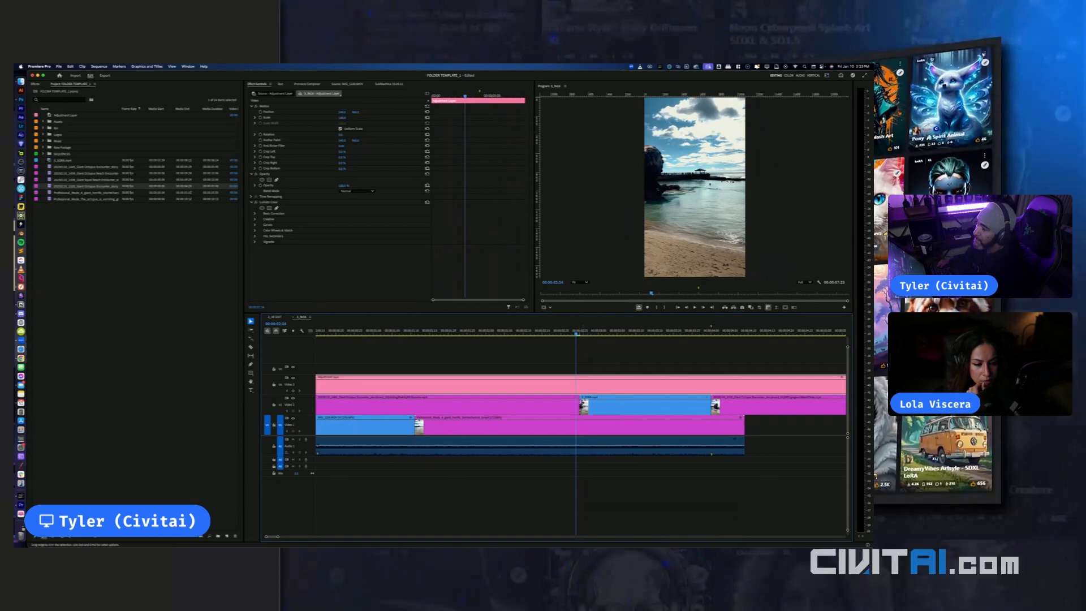
pyautogui.click(579, 405)
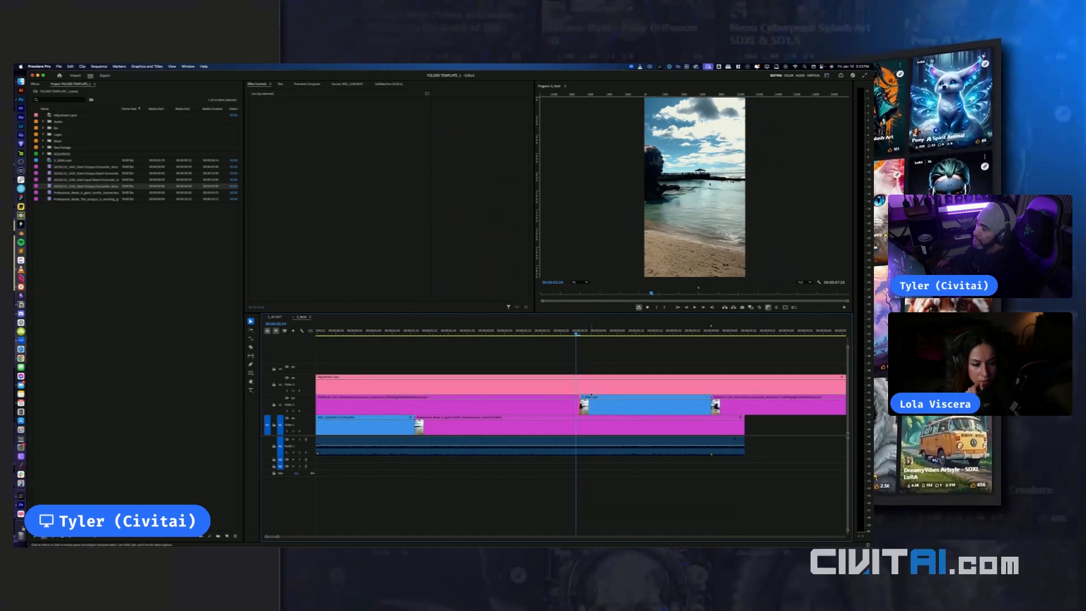
pyautogui.hscroll(5, 590, 395)
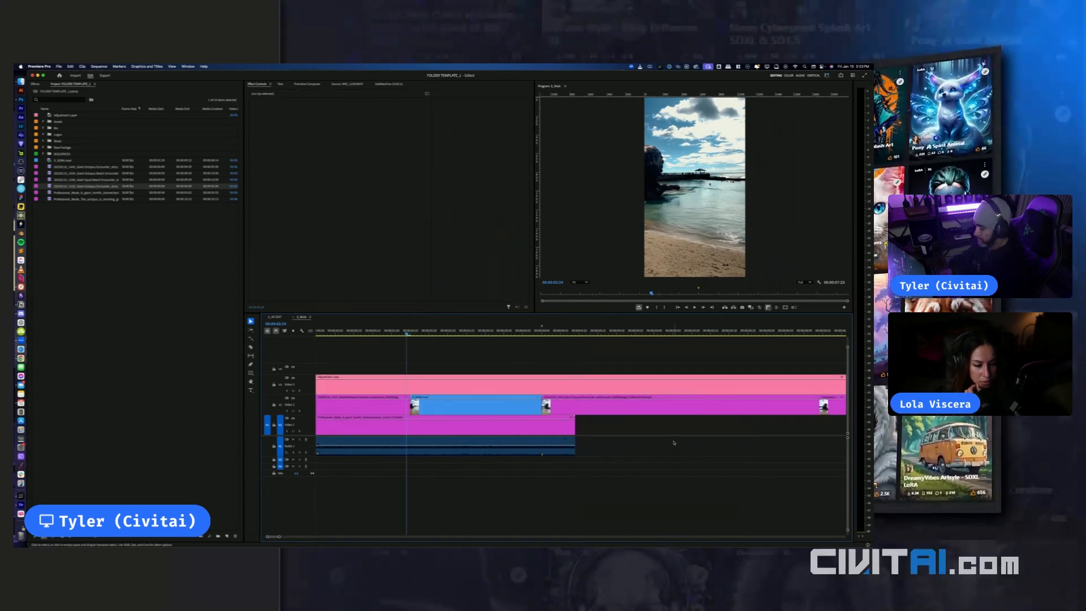
pyautogui.scroll(-2, 736, 417)
pyautogui.click(770, 405)
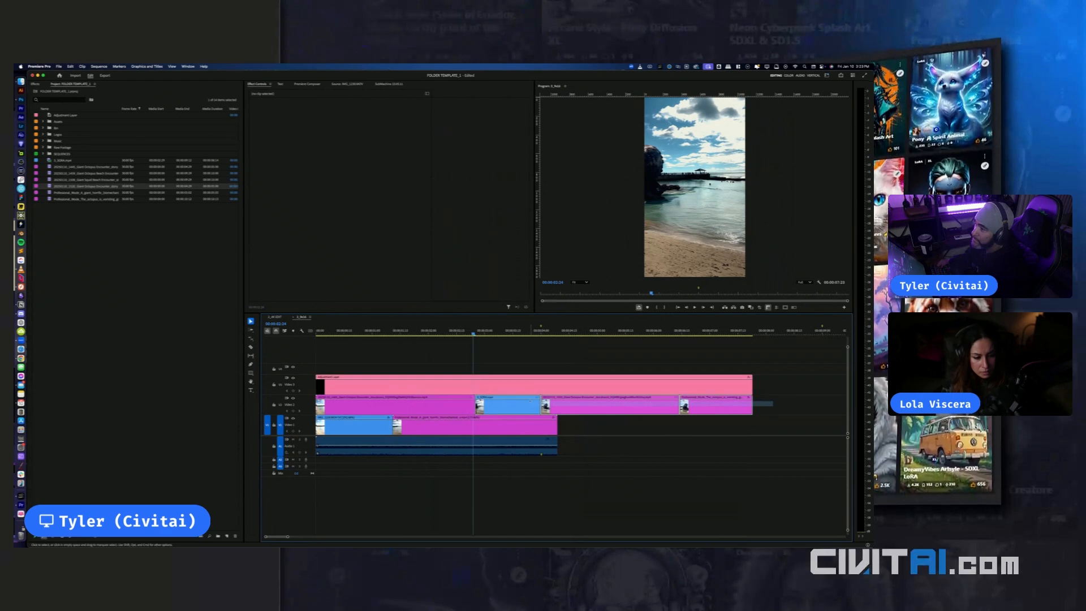
pyautogui.moveTo(511, 409); pyautogui.dragTo(497, 408)
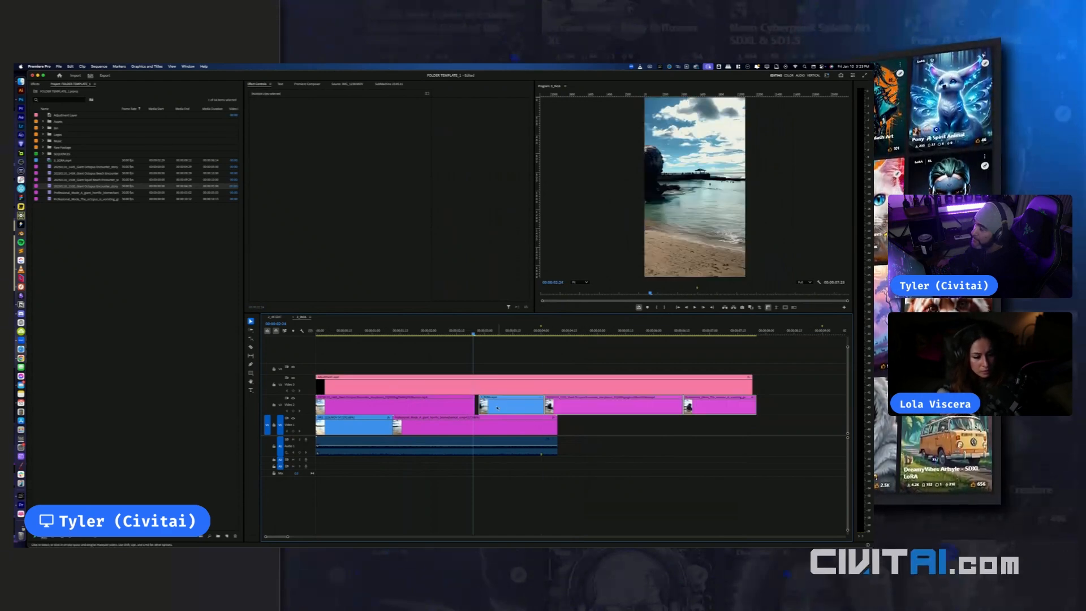
pyautogui.click(474, 406)
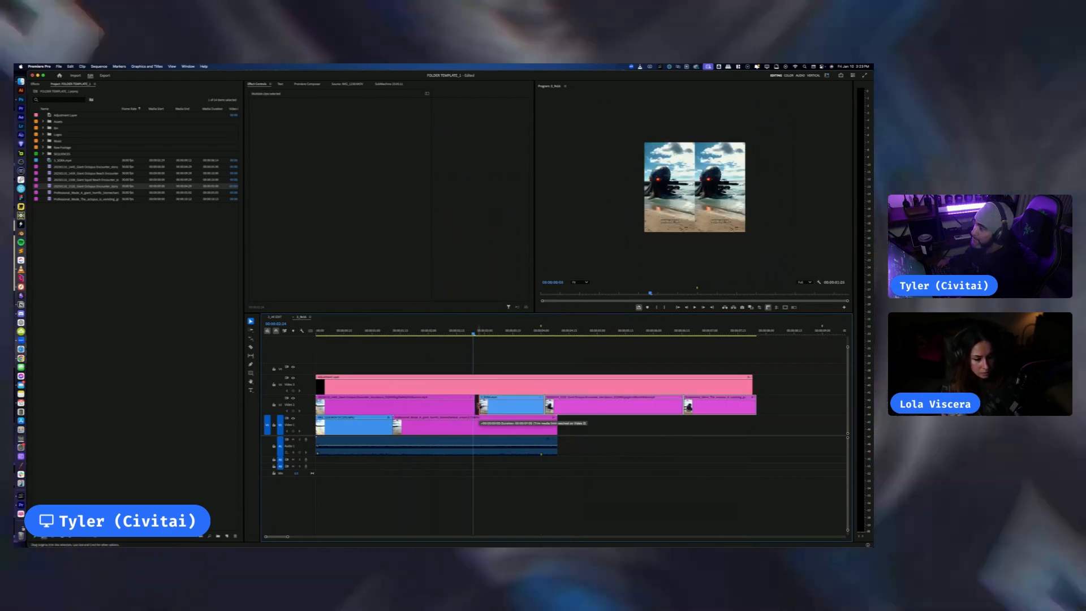
pyautogui.moveTo(474, 405); pyautogui.dragTo(472, 405)
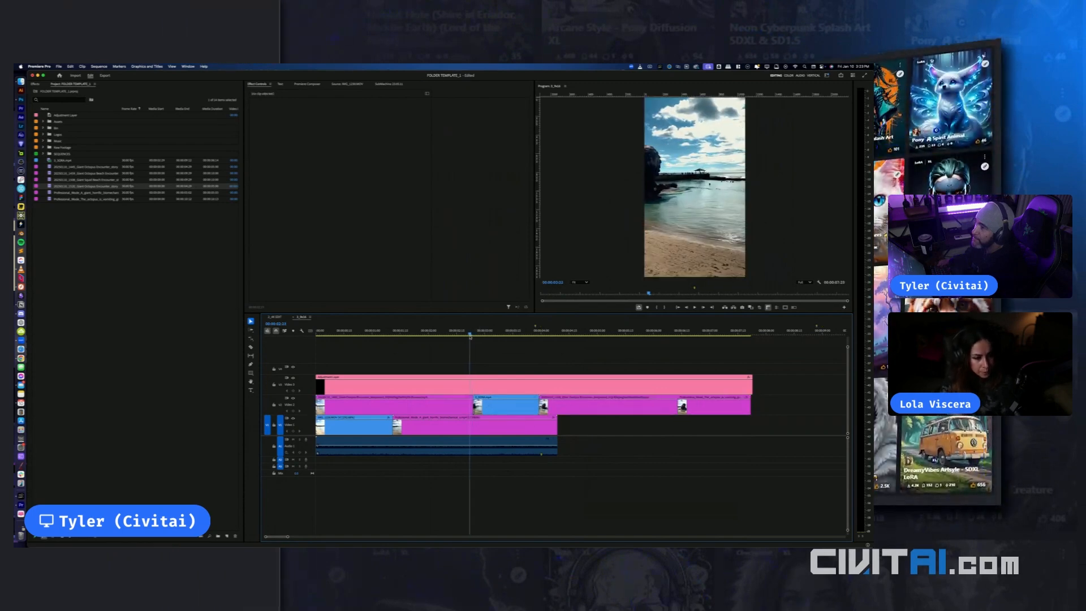
# Shift the following clips aside again, extend the first octopus clip's end by a frame or two, and close the gap
pyautogui.moveTo(474, 338); pyautogui.dragTo(479, 334)
pyautogui.press('Left')
pyautogui.press('Left')
pyautogui.press('Left')
pyautogui.press('Left')
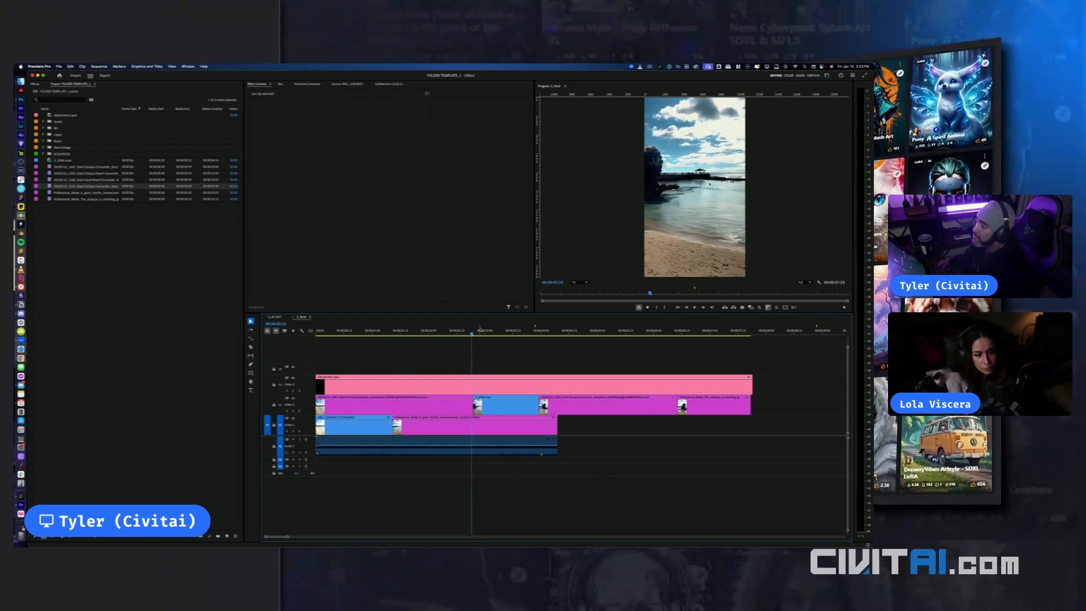
pyautogui.moveTo(785, 406); pyautogui.dragTo(478, 405)
# Play and step frame by frame across the cut just before 3 seconds to examine how smoothly the octopus clips join
pyautogui.press('space')
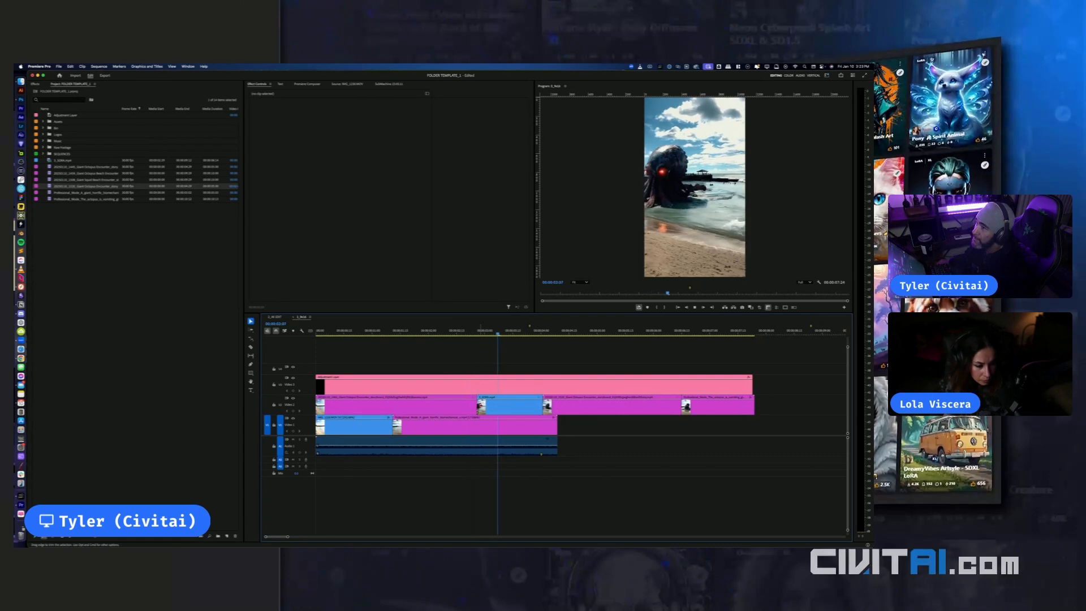
pyautogui.moveTo(465, 332); pyautogui.dragTo(482, 329)
pyautogui.press('Left')
pyautogui.press('Left')
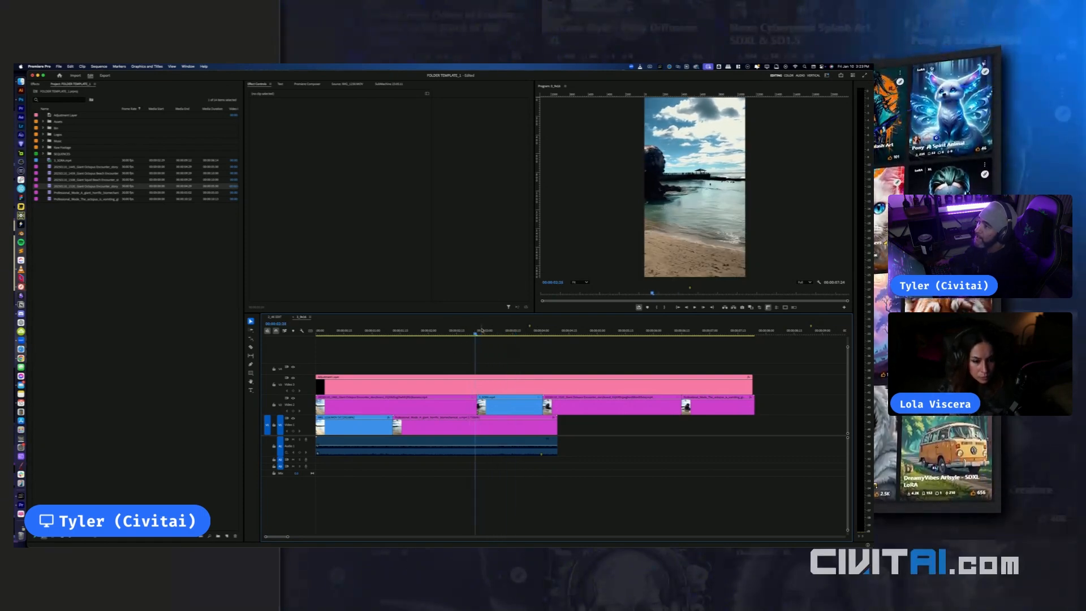
pyautogui.press('Right')
pyautogui.press('Right')
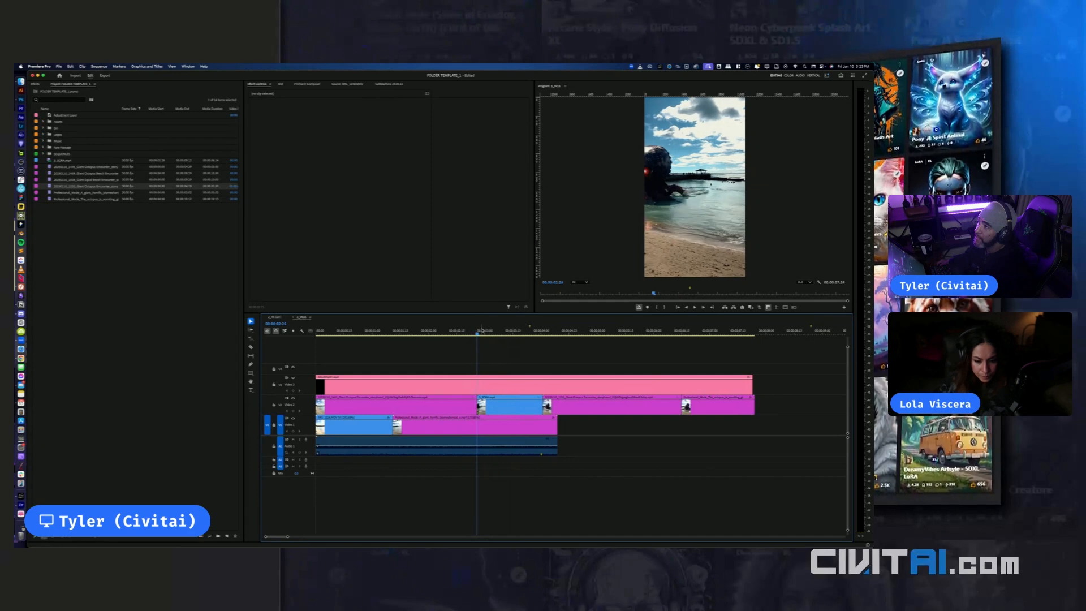
pyautogui.press('Left')
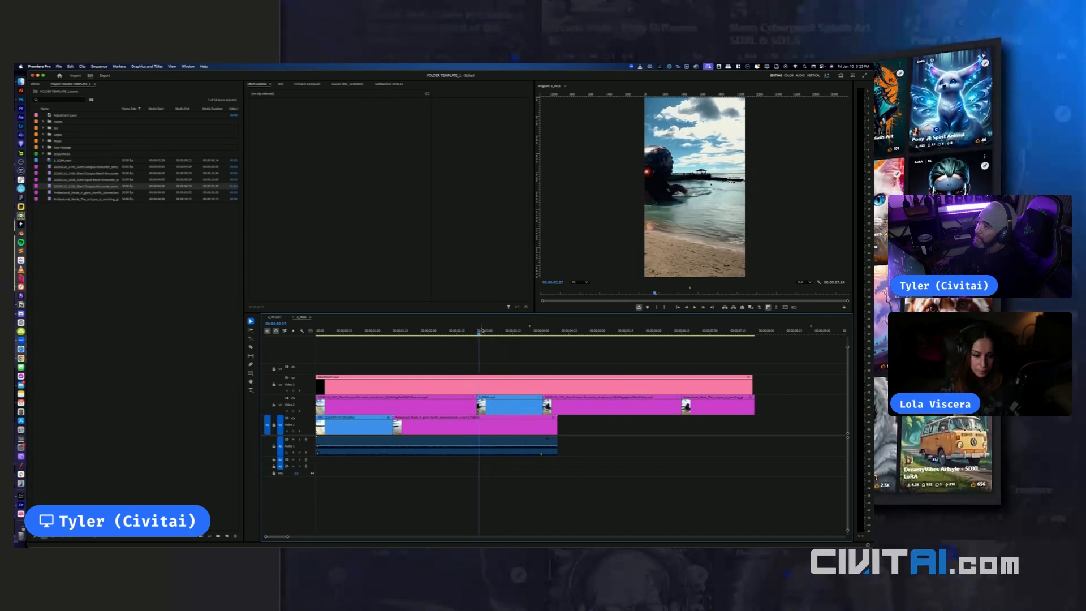
pyautogui.press('space')
pyautogui.press('space')
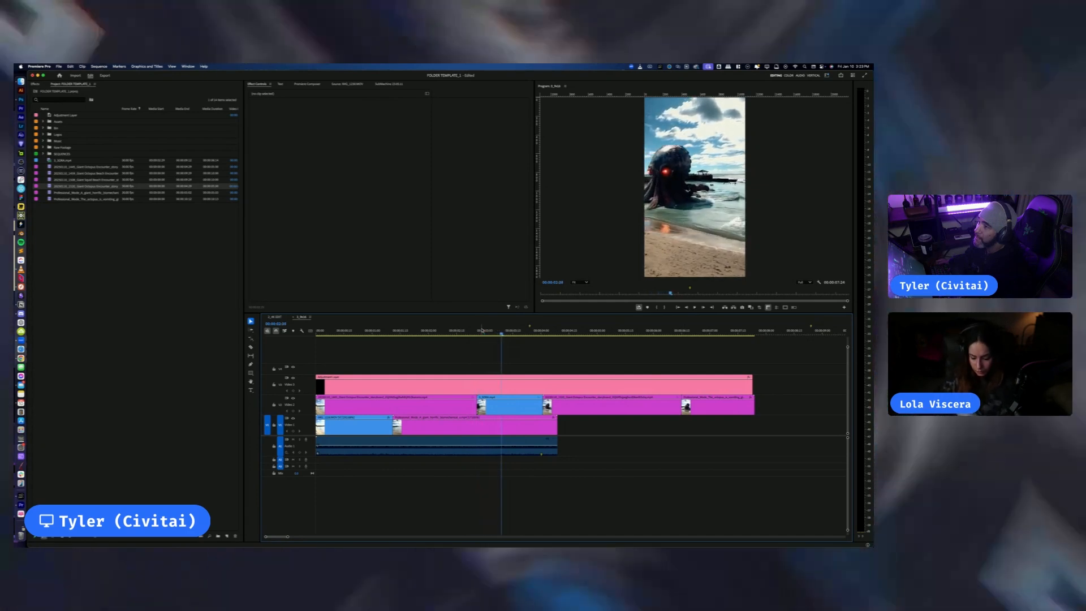
pyautogui.hotkey('shift', 'Left')
pyautogui.hotkey('shift', 'Left')
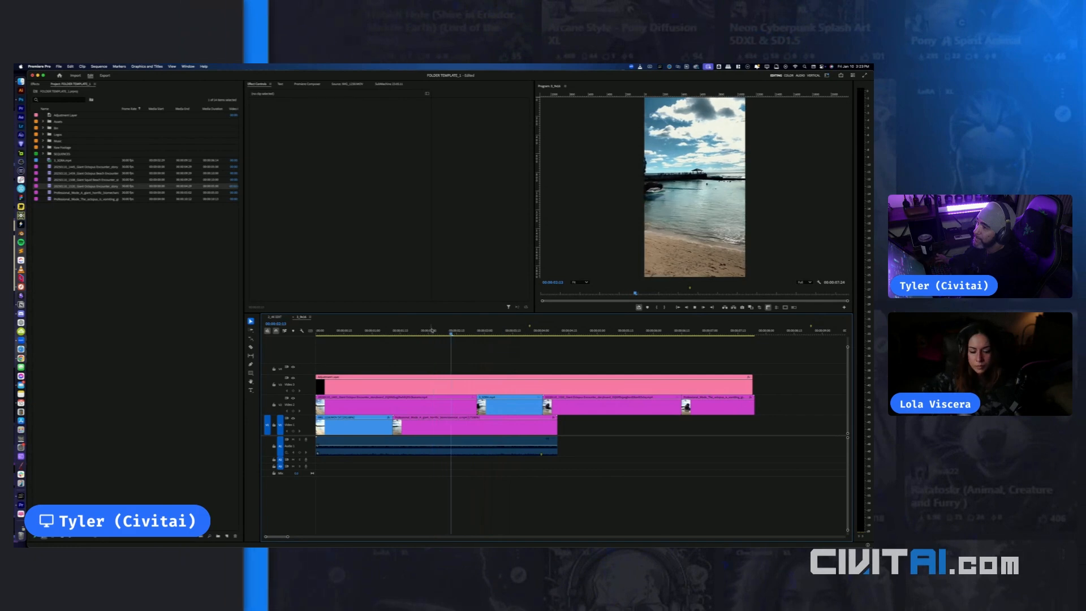
pyautogui.press('space')
pyautogui.press('space')
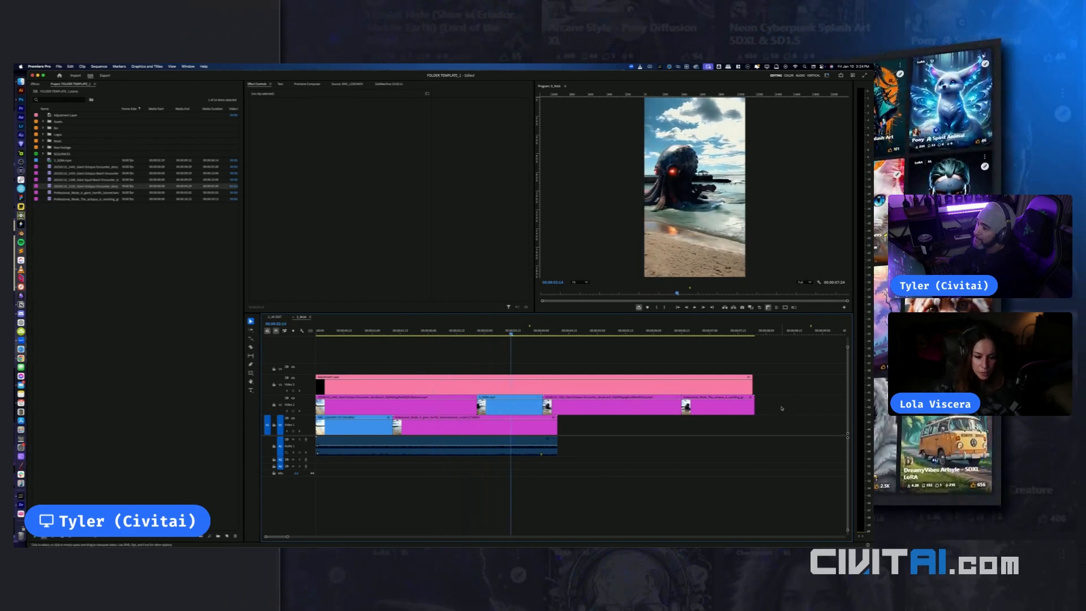
# Move the clips after the cut later, lengthen the first octopus clip by about one more frame, and remove the gap
pyautogui.moveTo(535, 407); pyautogui.dragTo(550, 407)
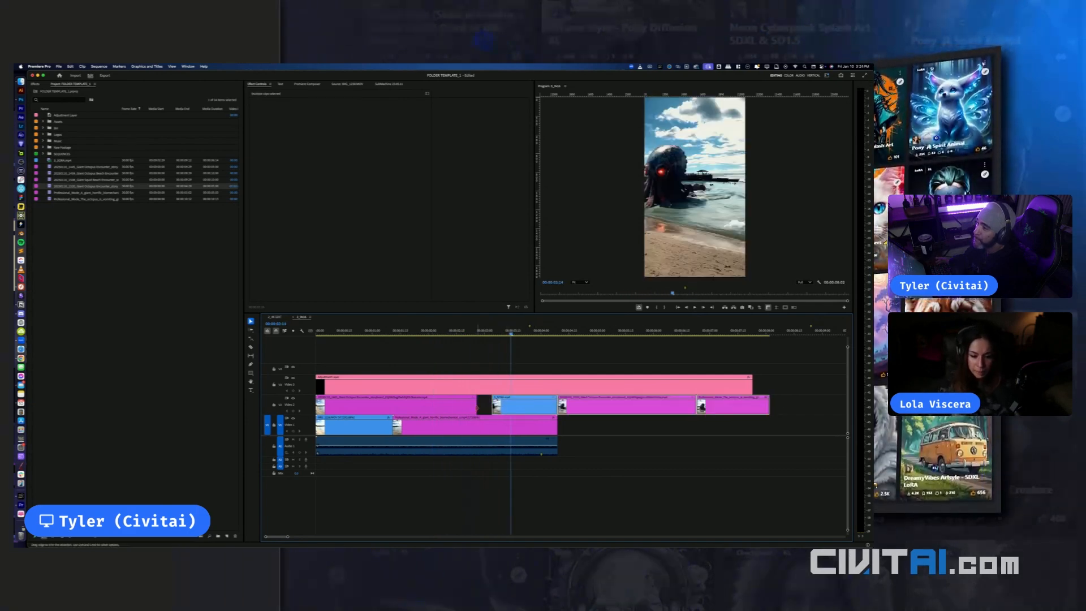
pyautogui.moveTo(475, 407); pyautogui.dragTo(479, 406)
pyautogui.press('super+z')
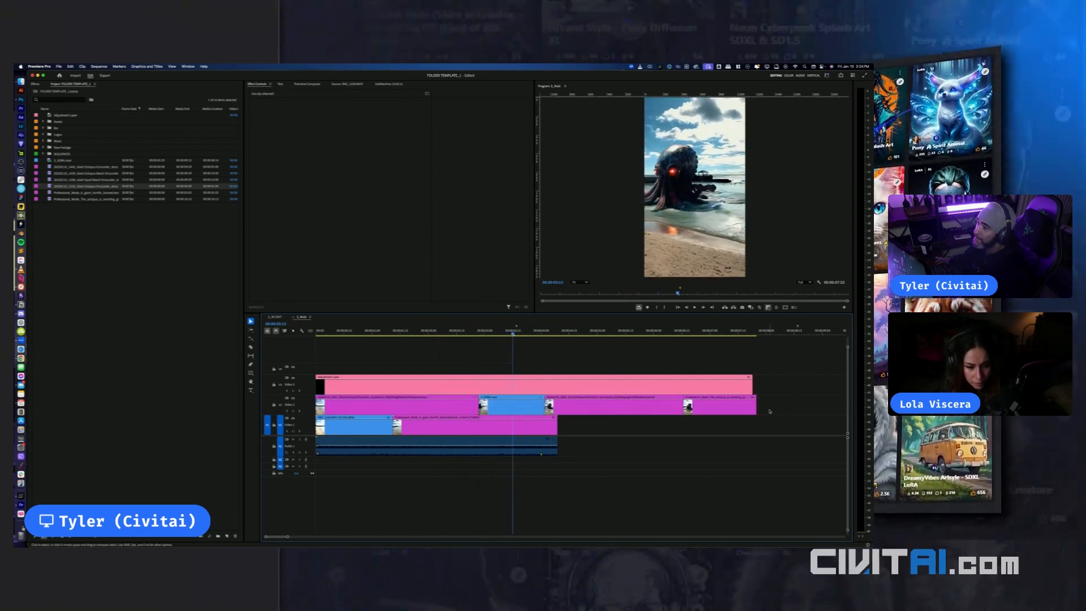
# Enlarge the program monitor, extend the adjustment layer to the end of the vomiting clip, and play back the sequence's ending
pyautogui.click(471, 331)
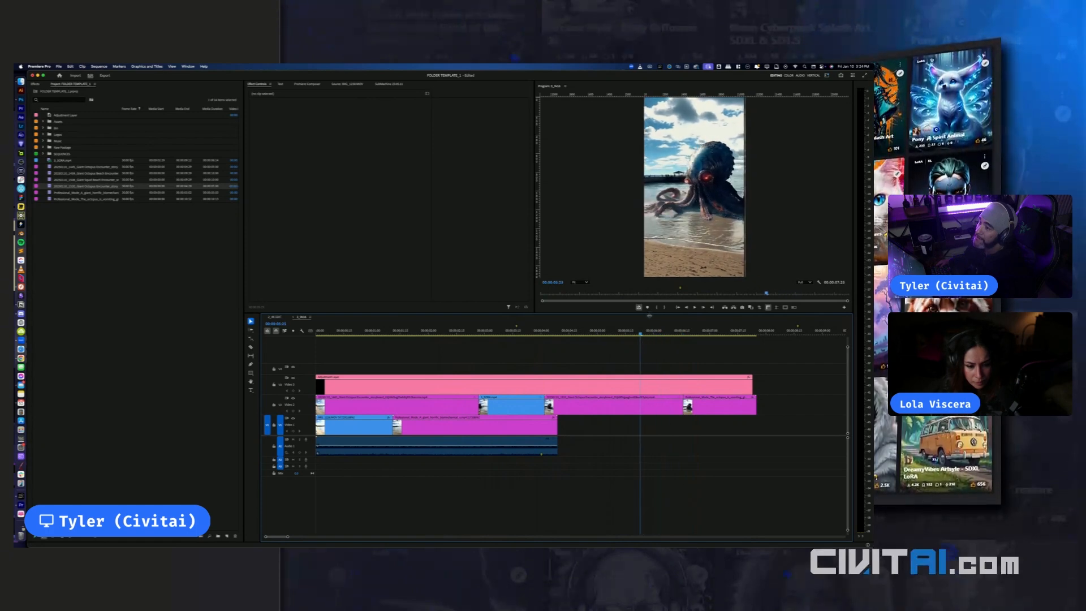
pyautogui.moveTo(565, 312); pyautogui.dragTo(565, 365)
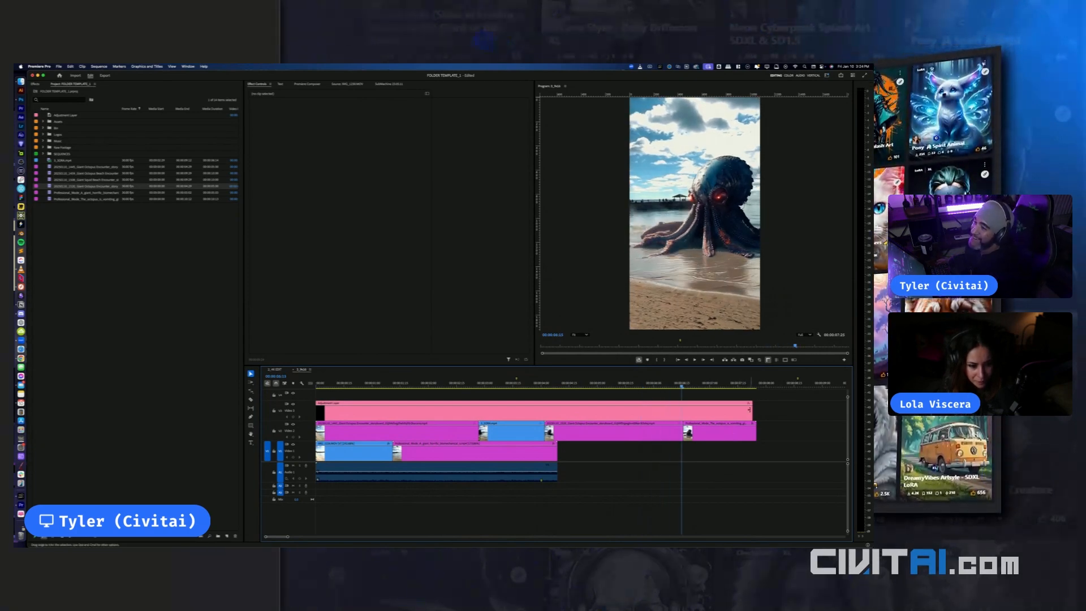
pyautogui.moveTo(750, 409); pyautogui.dragTo(756, 409)
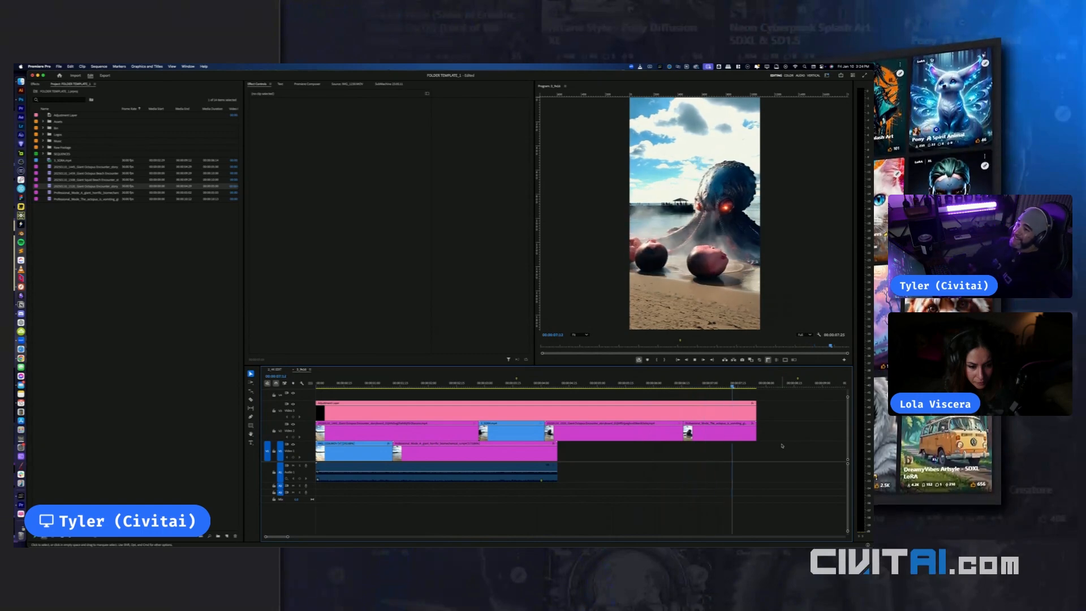
pyautogui.press('space')
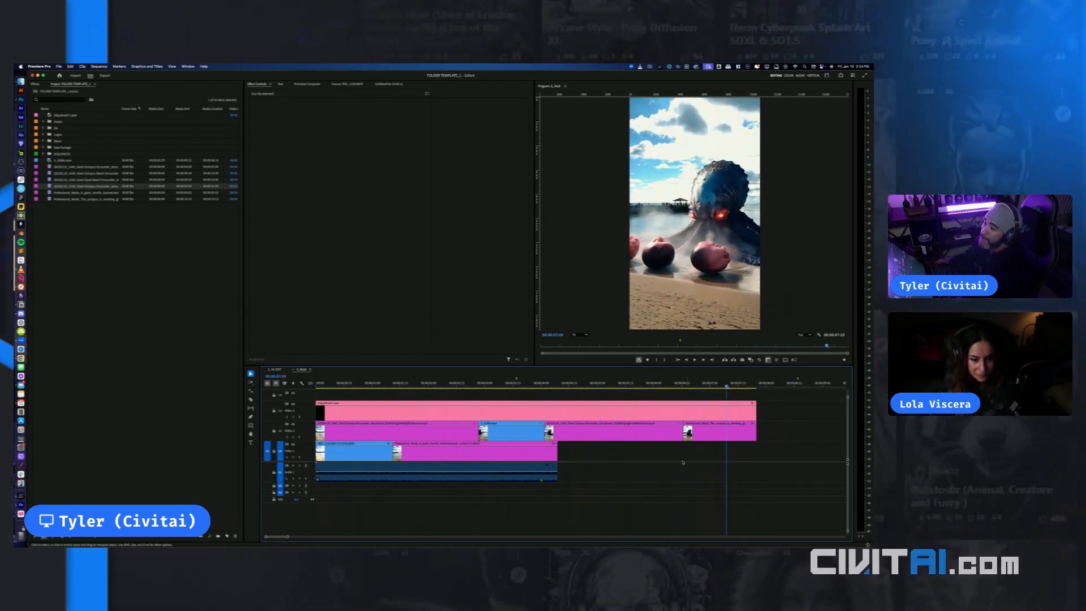
# Step frame by frame across the cut before the vomiting clip to examine how the octopus poses match
pyautogui.click(686, 383)
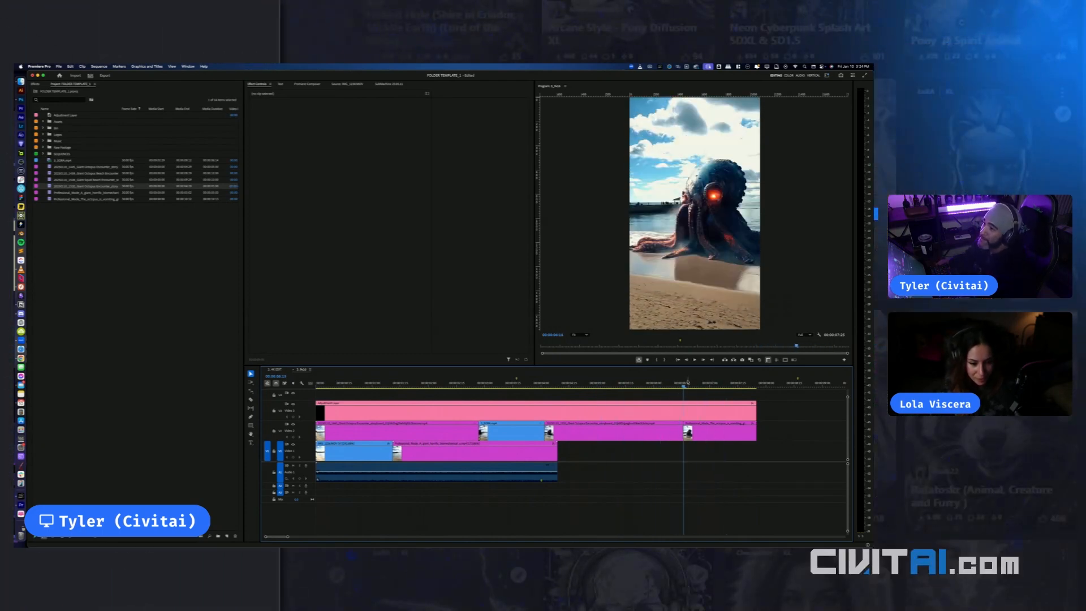
pyautogui.moveTo(698, 423); pyautogui.dragTo(685, 434)
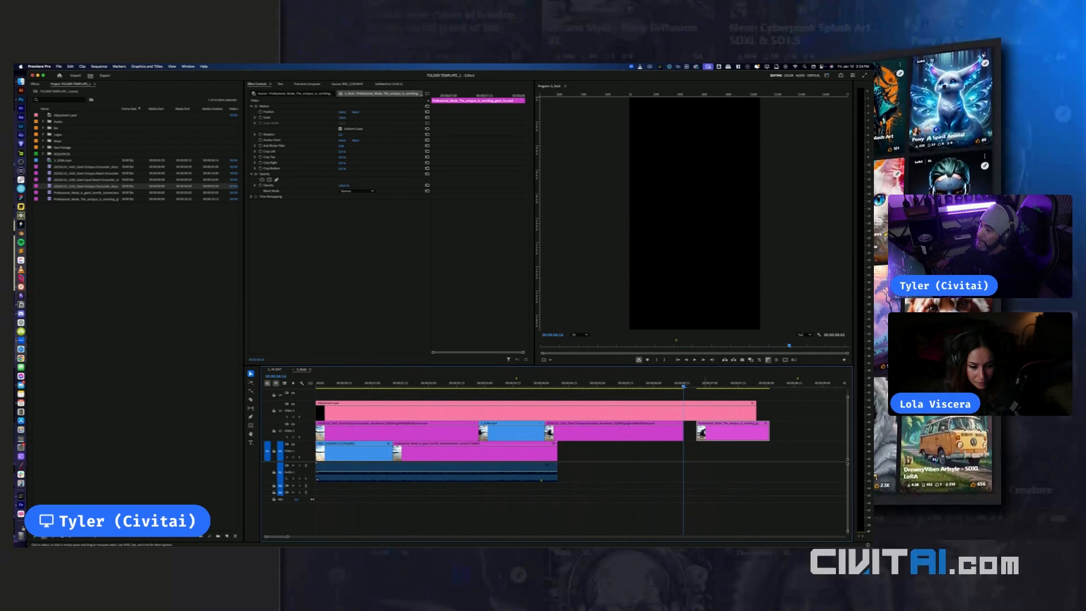
pyautogui.press('Delete')
pyautogui.press('Left')
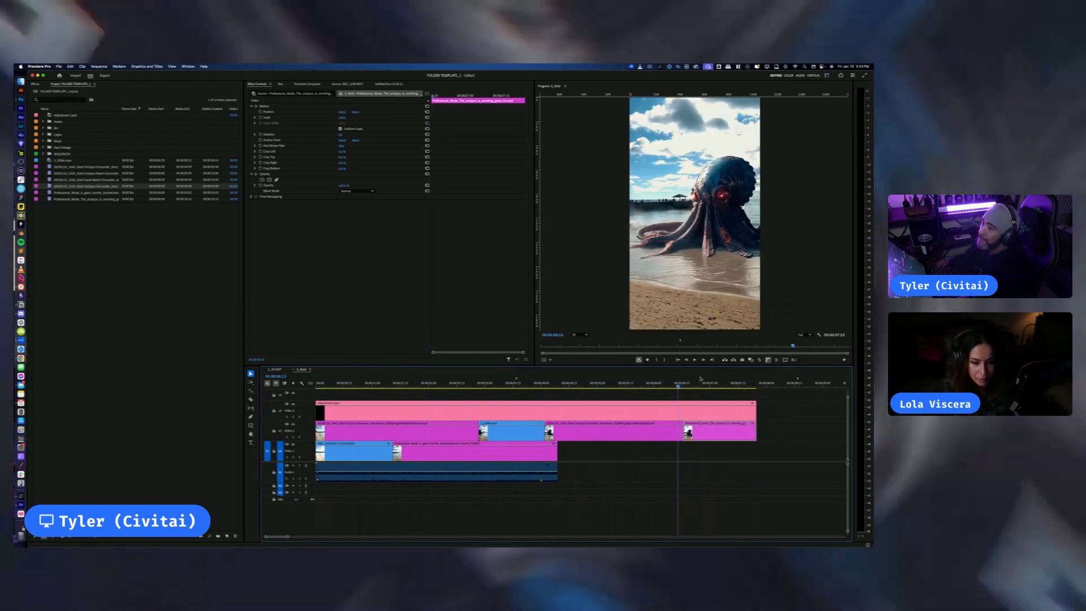
pyautogui.press('Right')
pyautogui.press('Right')
pyautogui.press('Left')
pyautogui.press('Left')
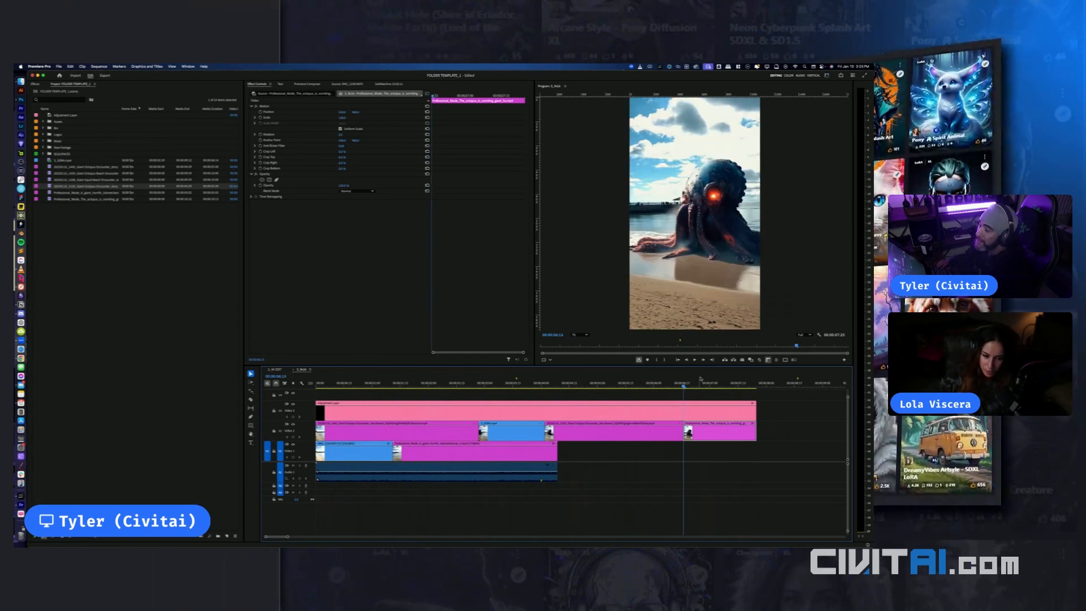
pyautogui.press('Left')
# Raise the adjustment layer and the octopus clip before the vomiting clip one video track each
pyautogui.click(574, 408)
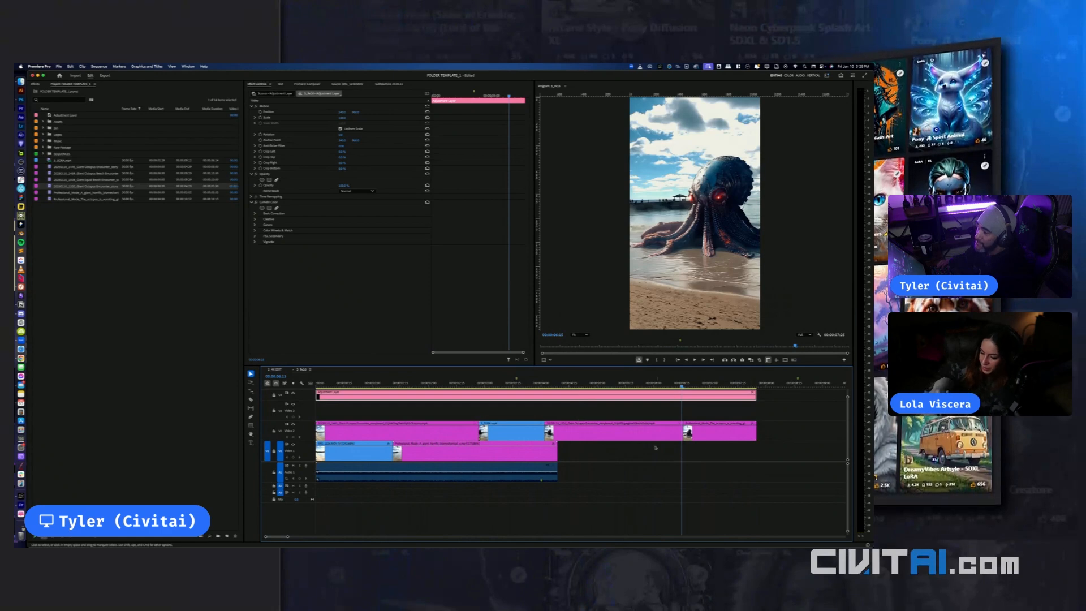
pyautogui.moveTo(621, 435); pyautogui.dragTo(627, 419)
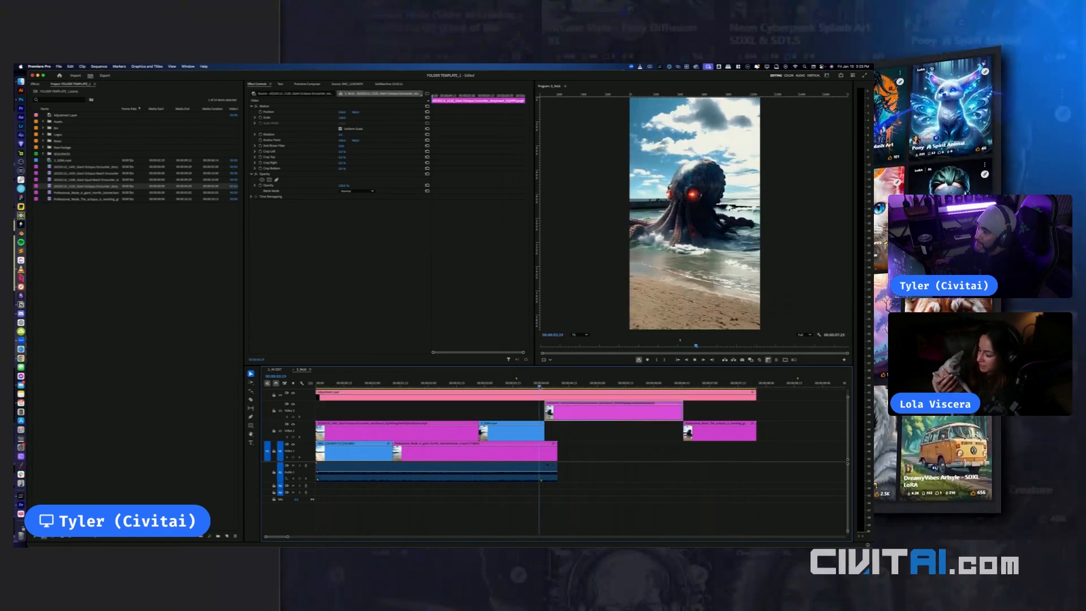
pyautogui.press('space')
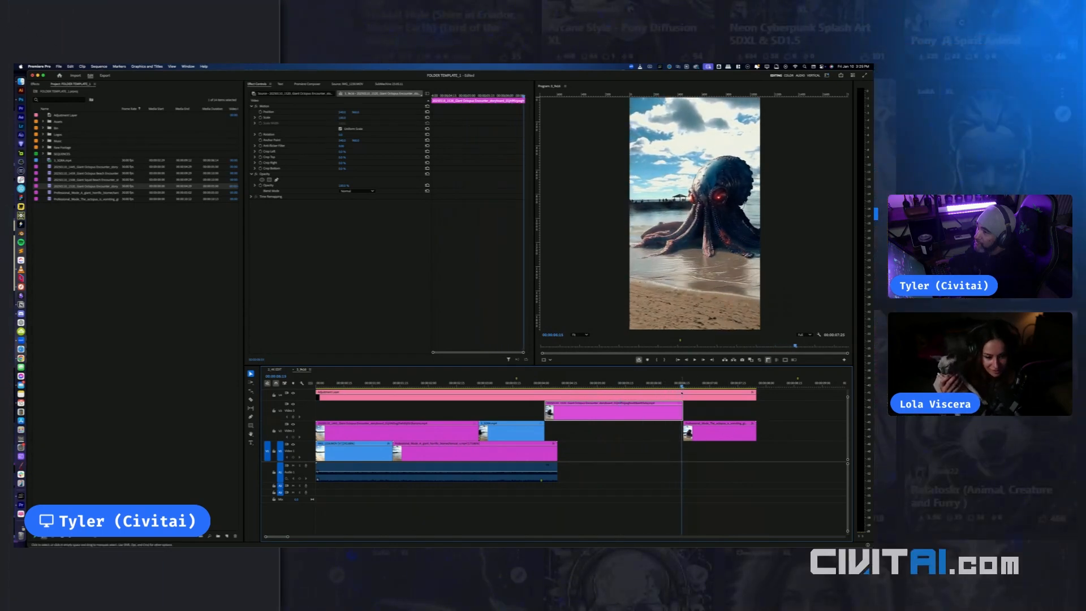
# Extend the start of the vomiting clip and place it so it begins just under the end of the raised octopus clip
pyautogui.moveTo(721, 433)
pyautogui.mouseDown()
pyautogui.moveTo(739, 432)
pyautogui.moveTo(593, 432)
pyautogui.moveTo(727, 430)
pyautogui.mouseUp()
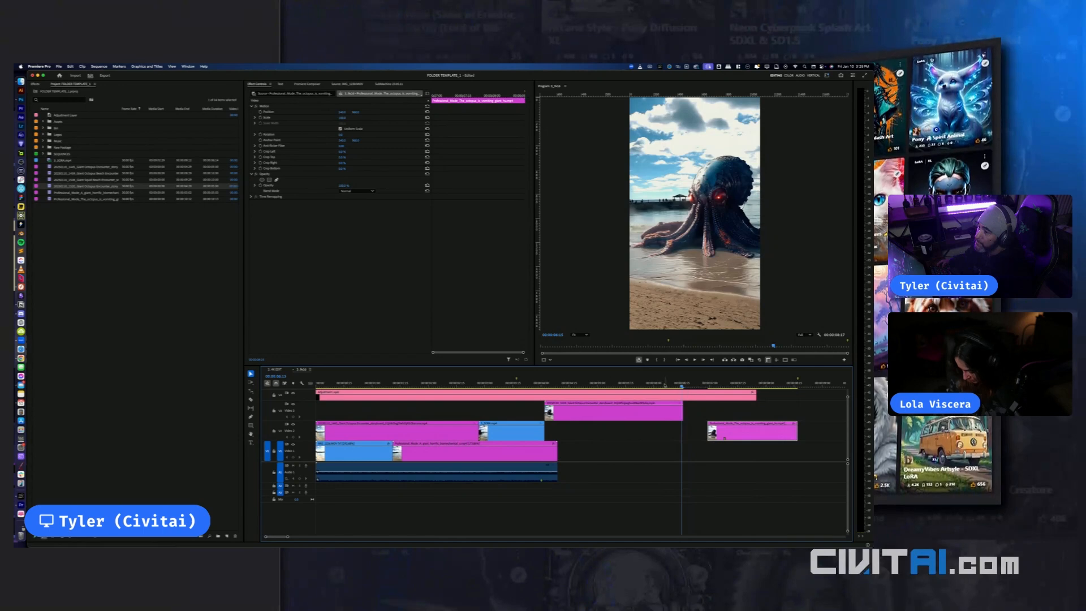
pyautogui.click(663, 410)
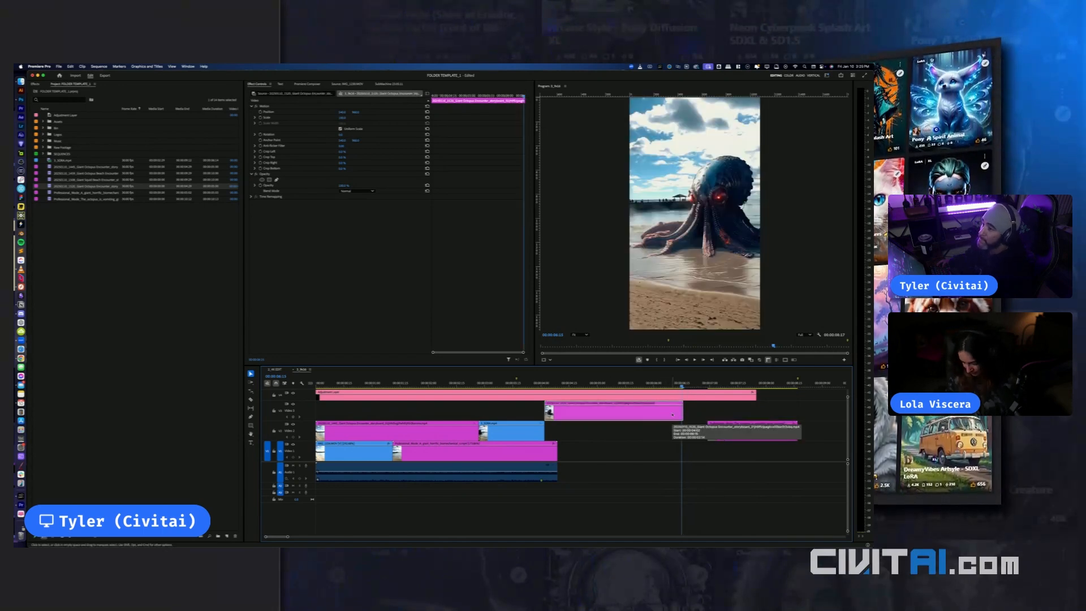
pyautogui.click(718, 436)
pyautogui.moveTo(718, 436); pyautogui.dragTo(695, 434)
# Lower the raised octopus clip's opacity so the vomiting clip underneath shows through
pyautogui.click(672, 415)
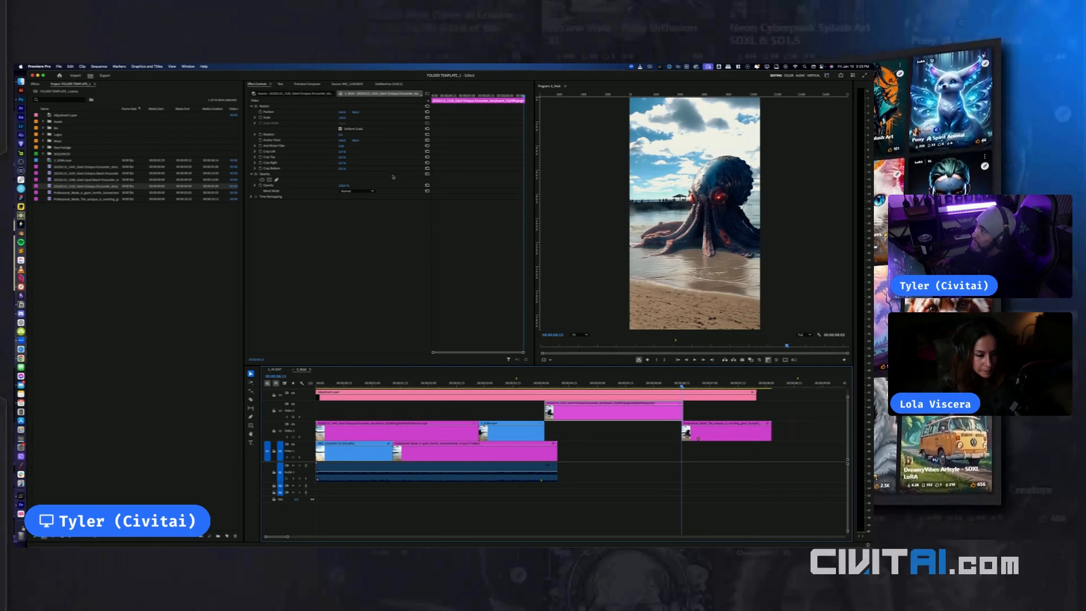
pyautogui.moveTo(342, 186); pyautogui.dragTo(346, 187)
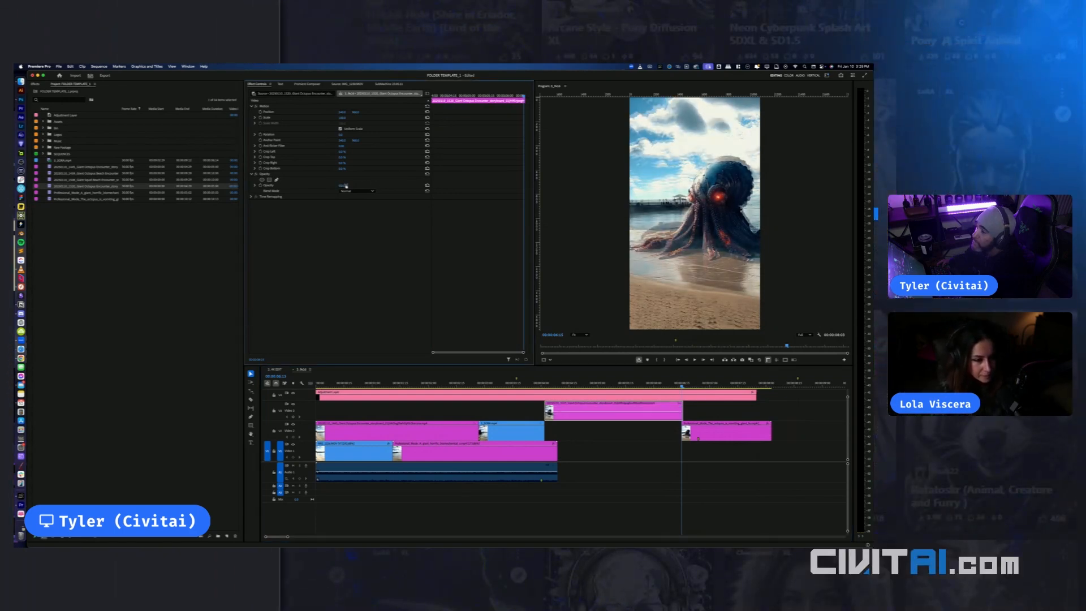
# Nudge the vomiting clip earlier and back later frame by frame beneath the translucent octopus clip to compare the poses
pyautogui.click(728, 435)
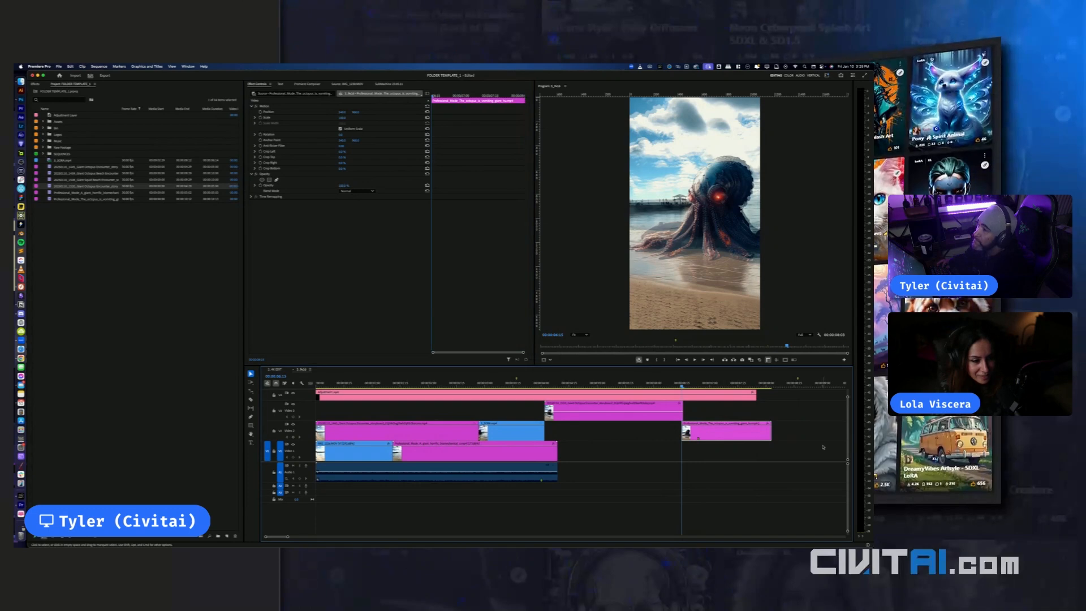
pyautogui.press('super+Left')
pyautogui.press('super+Left')
pyautogui.press('super+Left')
pyautogui.press('super+Left')
pyautogui.press('super+Left')
pyautogui.press('super+Left')
pyautogui.press('super+Left')
pyautogui.press('super+Left')
pyautogui.press('super+Left')
pyautogui.press('super+Left')
pyautogui.press('super+Left')
pyautogui.press('super+Left')
pyautogui.press('super+Left')
pyautogui.press('super+Left')
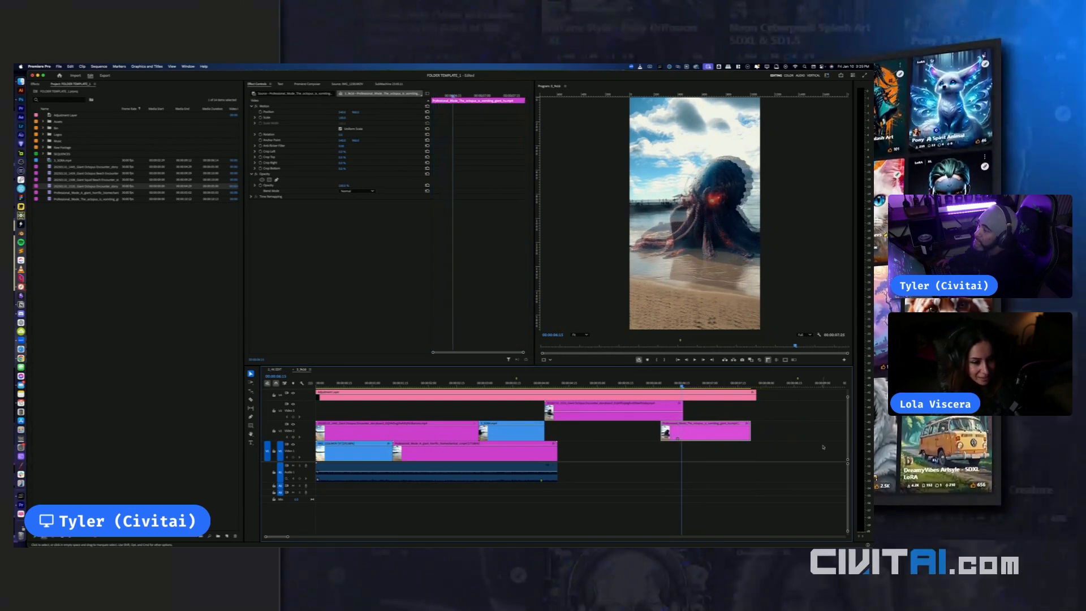
pyautogui.press('super+Left')
pyautogui.press('super+Left')
pyautogui.press('super+Left')
pyautogui.press('super+Left')
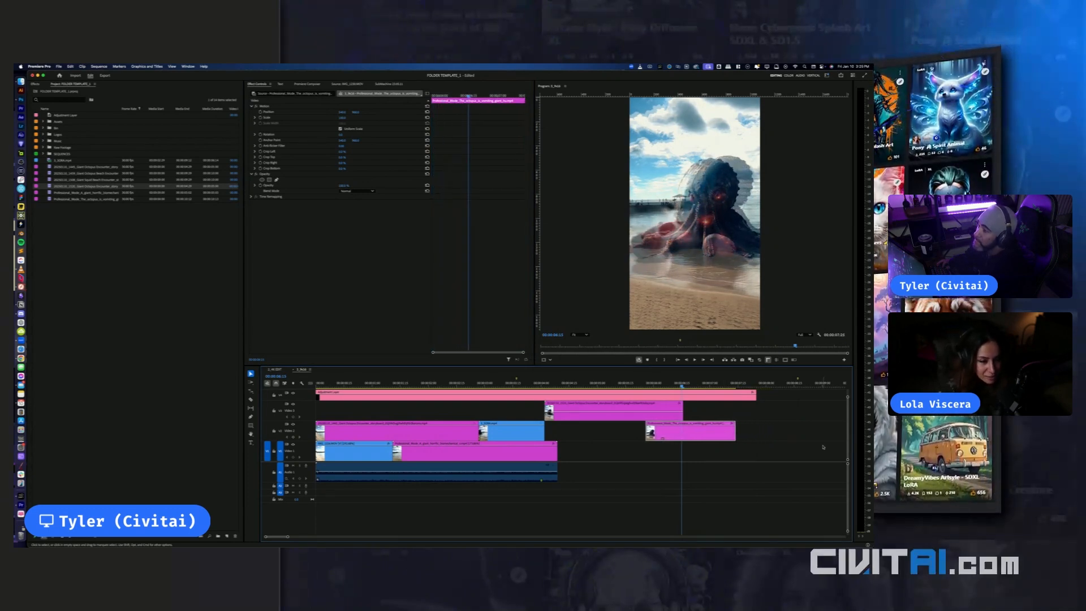
pyautogui.press('super+Right')
pyautogui.press('super+Right')
pyautogui.press('super+Right')
pyautogui.press('super+Right')
pyautogui.press('super+Right')
pyautogui.press('super+Right')
pyautogui.press('super+Right')
pyautogui.press('super+Right')
pyautogui.press('super+Right')
pyautogui.press('super+Right')
pyautogui.press('super+Right')
pyautogui.press('super+Right')
pyautogui.press('super+Right')
pyautogui.press('super+Right')
pyautogui.press('super+Right')
pyautogui.press('super+Right')
pyautogui.press('super+Right')
pyautogui.press('super+Right')
pyautogui.press('super+Right')
pyautogui.press('super+Right')
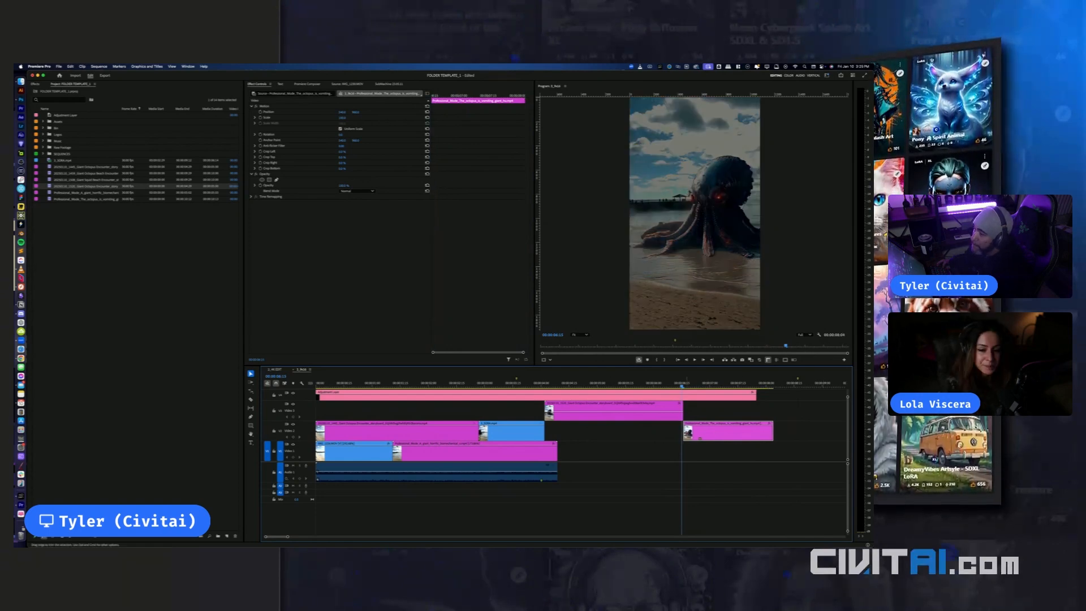
# Extend the vomiting clip's start further and nudge it later under the raised clip, comparing the octopus poses
pyautogui.moveTo(684, 431); pyautogui.dragTo(630, 431)
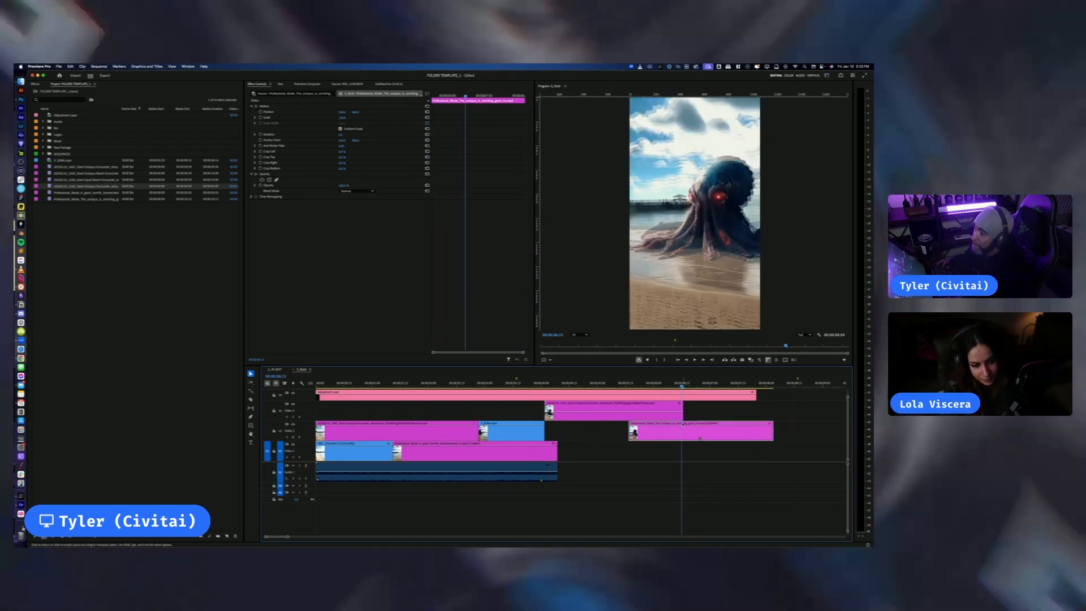
pyautogui.press('super+Right')
pyautogui.press('super+Right')
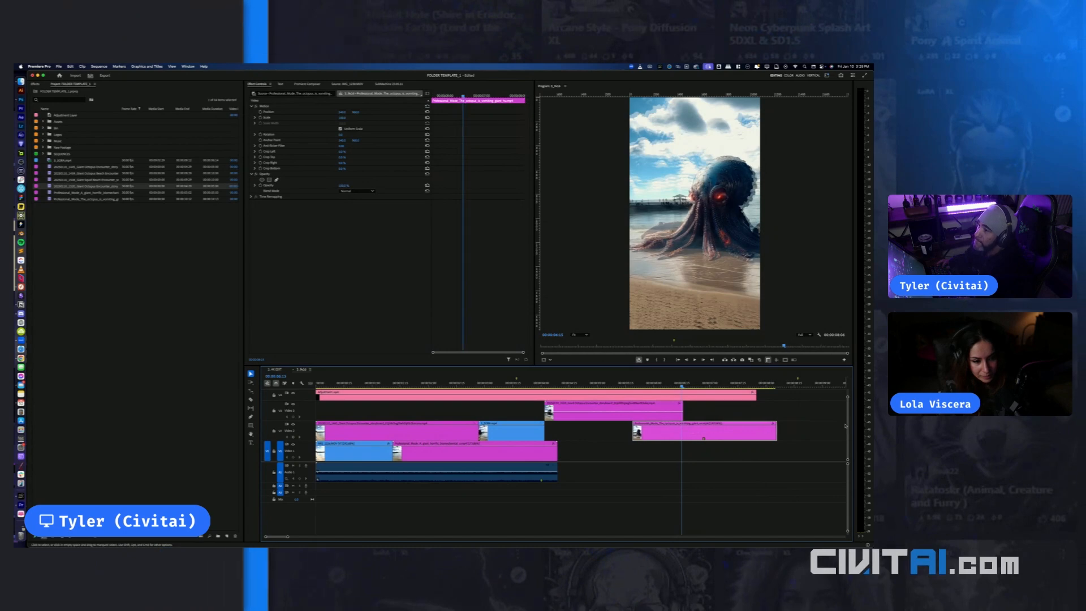
pyautogui.press('super+Right')
pyautogui.press('super+Right')
pyautogui.press('super+Right')
pyautogui.press('super+Right')
pyautogui.press('super+Right')
pyautogui.press('super+Right')
pyautogui.press('super+Right')
pyautogui.press('super+Right')
pyautogui.press('super+Right')
pyautogui.press('super+Right')
pyautogui.press('super+Right')
pyautogui.press('super+Right')
pyautogui.press('super+Right')
pyautogui.press('super+Right')
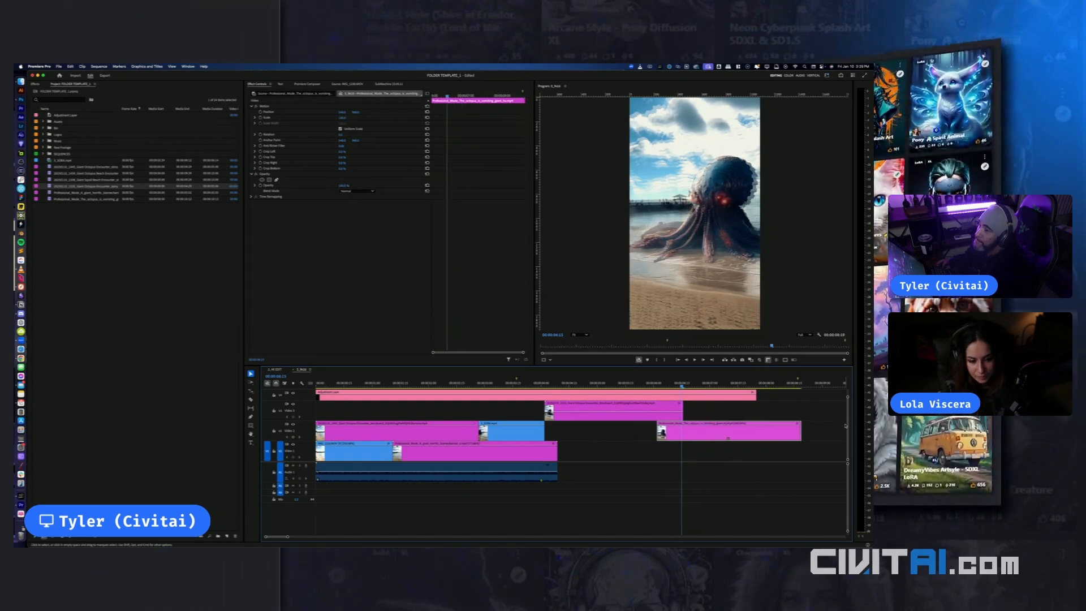
pyautogui.press('super+Right')
pyautogui.press('super+Right')
pyautogui.press('super+Right')
pyautogui.press('super+Right')
pyautogui.press('super+Right')
pyautogui.press('super+Right')
pyautogui.press('super+Right')
pyautogui.press('super+Right')
pyautogui.press('super+Right')
pyautogui.press('super+Right')
pyautogui.press('super+Right')
pyautogui.press('super+Right')
pyautogui.press('super+Right')
pyautogui.press('super+Right')
pyautogui.press('super+Right')
pyautogui.press('super+Right')
pyautogui.press('super+Right')
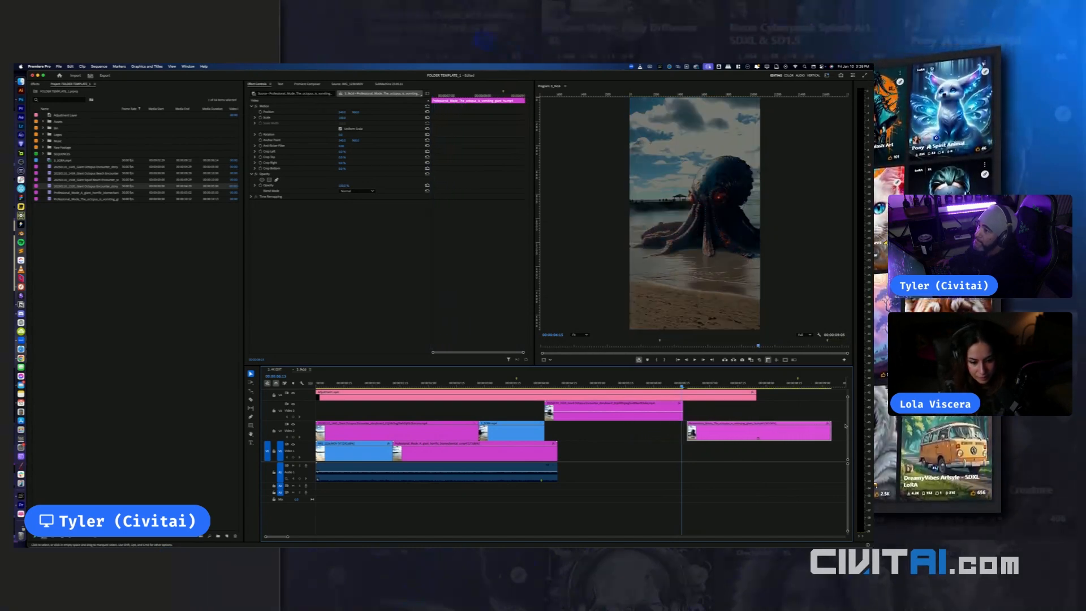
pyautogui.press('super+Left')
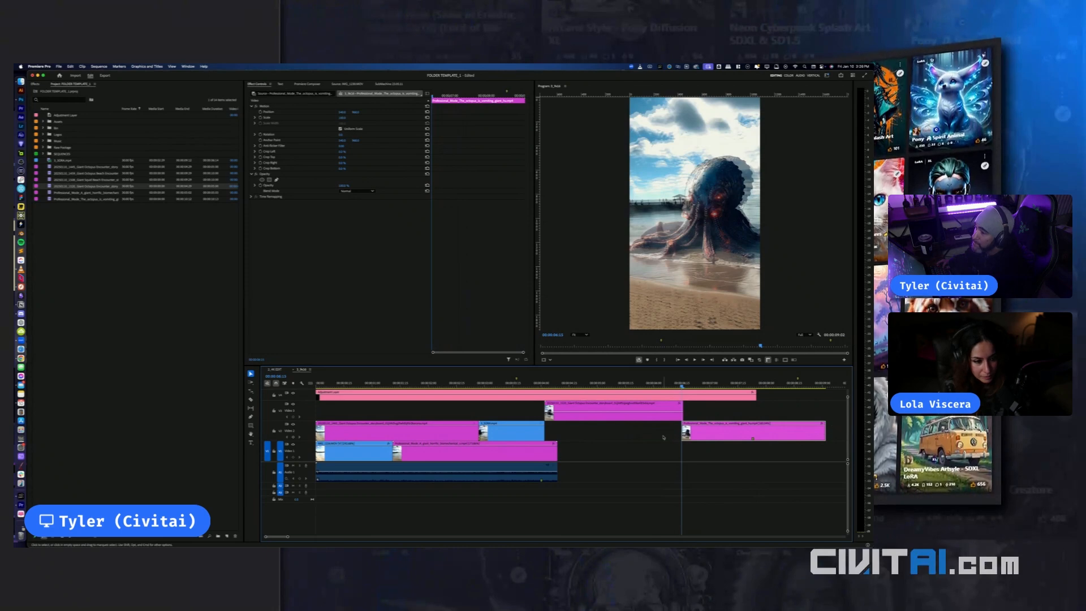
# Extend the vomiting clip's start once more and nudge the clip frame by frame until its octopus lines up with the translucent one
pyautogui.moveTo(683, 433); pyautogui.dragTo(606, 433)
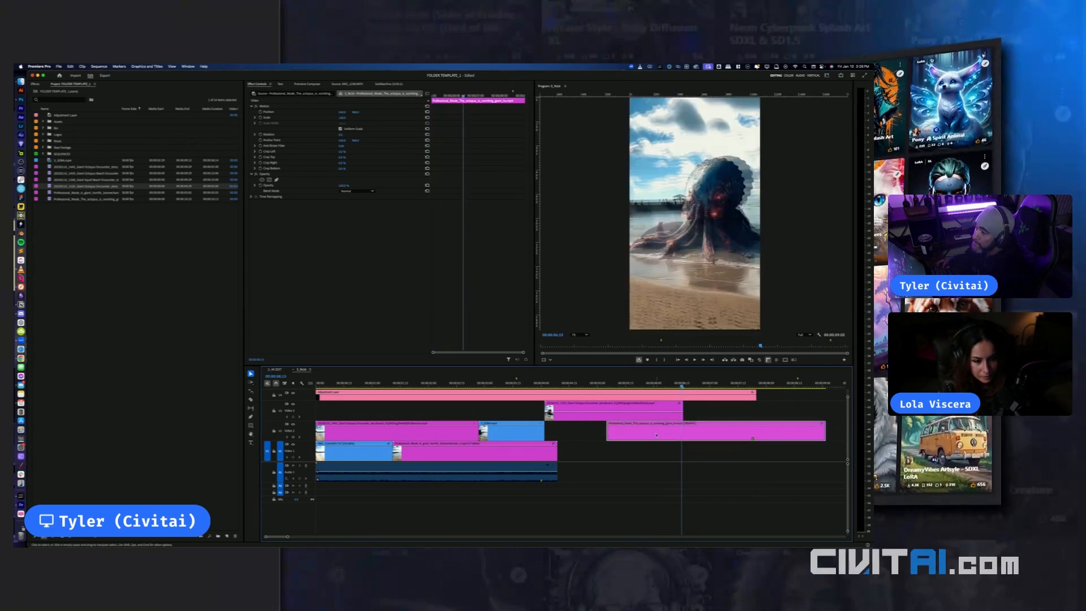
pyautogui.press('super+Right')
pyautogui.press('super+Right')
pyautogui.press('super+Right')
pyautogui.press('super+Right')
pyautogui.press('super+Right')
pyautogui.press('super+Right')
pyautogui.press('super+Right')
pyautogui.press('super+Right')
pyautogui.press('super+Right')
pyautogui.press('super+Right')
pyautogui.press('super+Right')
pyautogui.press('super+Right')
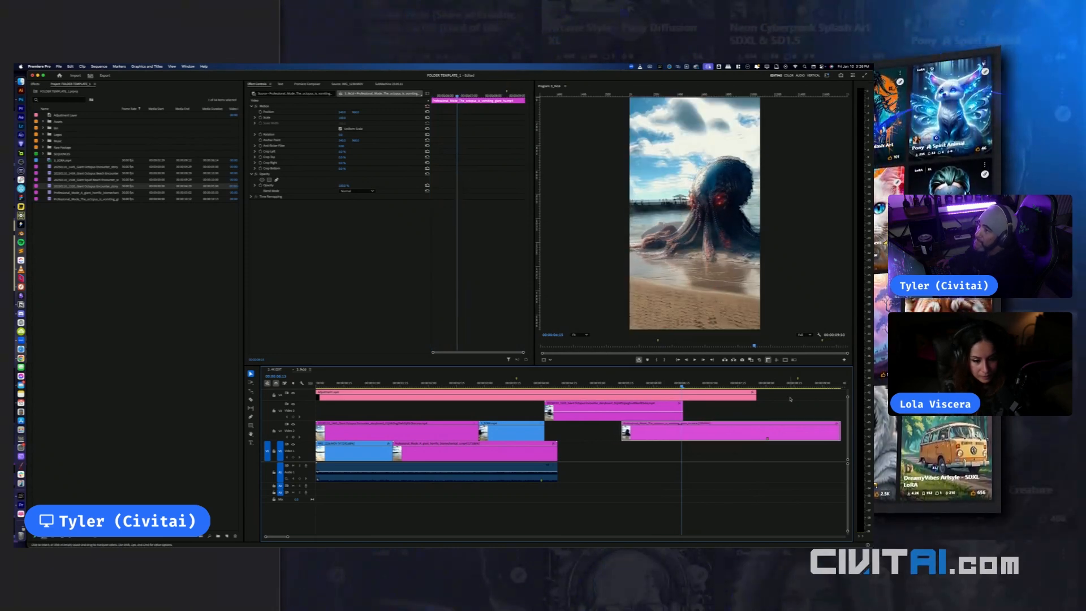
pyautogui.press('super+Right')
pyautogui.press('super+Right')
pyautogui.press('super+Right')
pyautogui.press('super+Right')
pyautogui.press('super+Right')
pyautogui.press('super+Right')
pyautogui.press('super+Right')
pyautogui.press('super+Right')
pyautogui.press('super+Right')
pyautogui.press('super+Right')
pyautogui.press('super+Right')
pyautogui.press('super+Right')
pyautogui.press('super+Right')
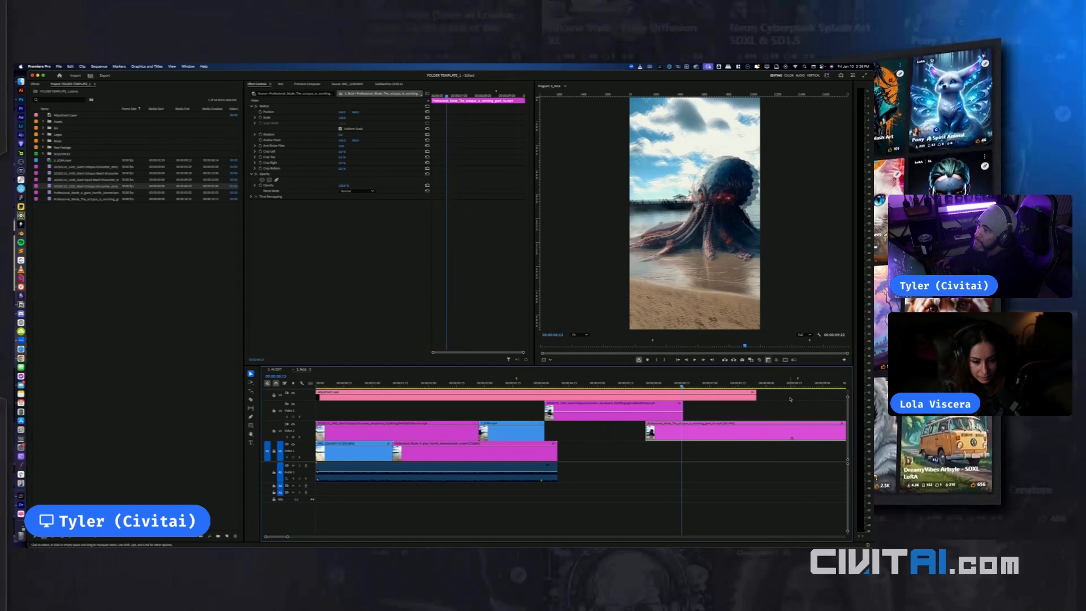
pyautogui.press('super+Right')
pyautogui.press('super+Right')
pyautogui.press('super+Right')
pyautogui.press('super+Right')
pyautogui.press('super+Right')
pyautogui.press('super+Right')
pyautogui.press('super+Right')
pyautogui.press('super+Right')
pyautogui.press('super+Right')
pyautogui.press('super+Right')
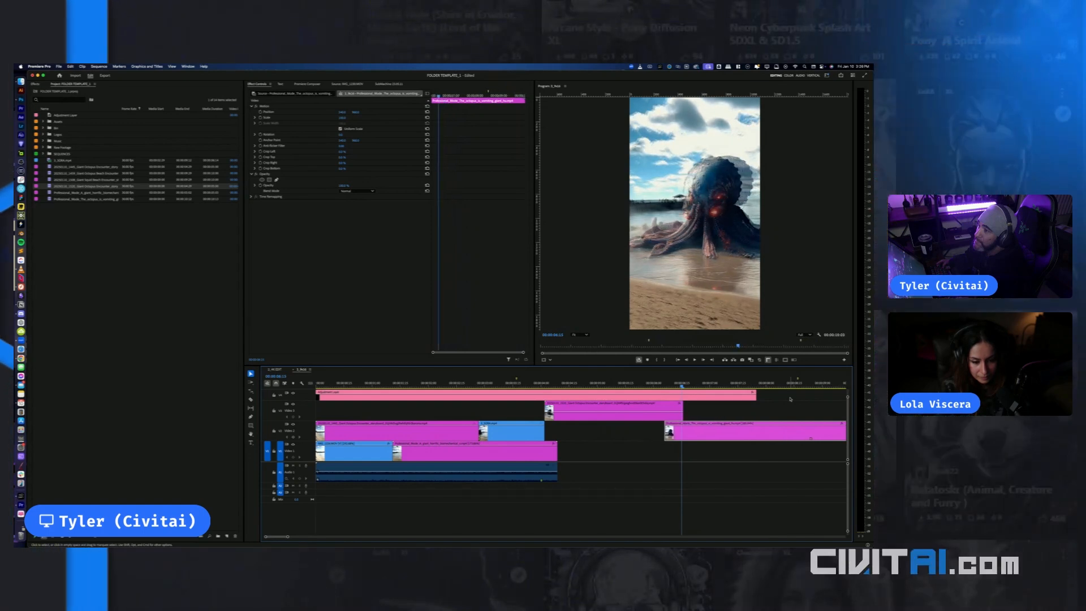
pyautogui.press('super+Left')
pyautogui.press('super+Left')
pyautogui.press('super+Left')
pyautogui.press('super+Left')
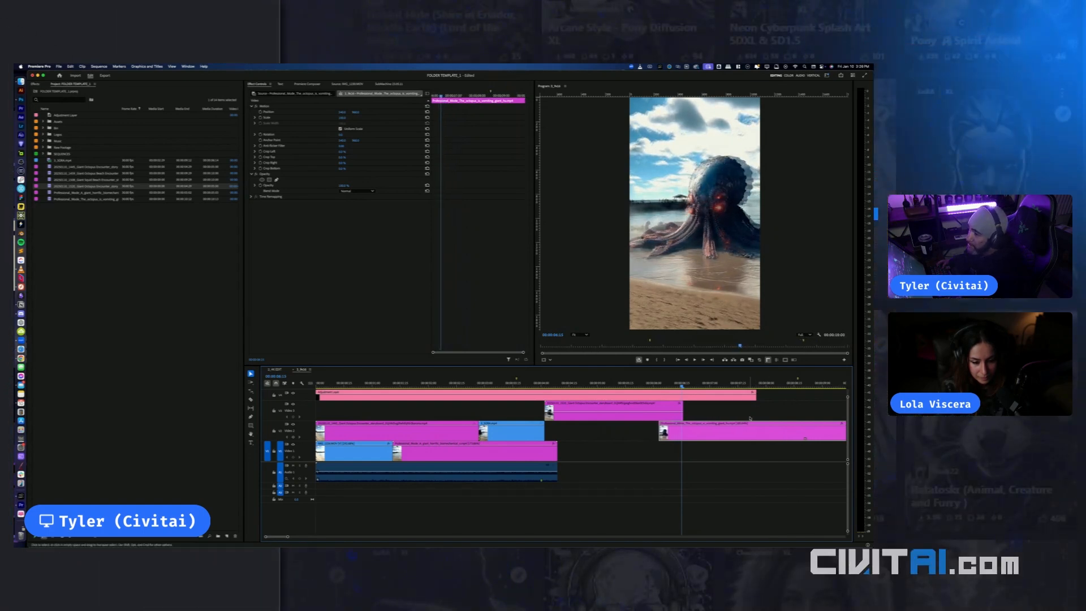
pyautogui.press('super+Left')
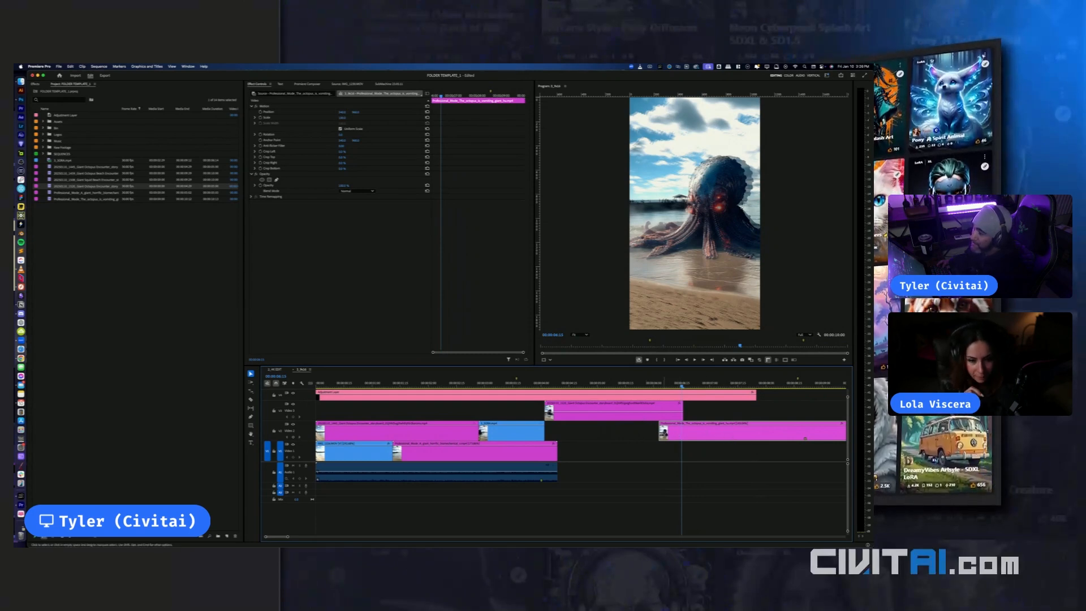
# Step frame by frame through the overlap of the two octopus clips to find the best matching cut point
pyautogui.moveTo(661, 433)
pyautogui.mouseDown()
pyautogui.moveTo(777, 434)
pyautogui.moveTo(670, 432)
pyautogui.mouseUp()
pyautogui.hscroll(5, 671, 430)
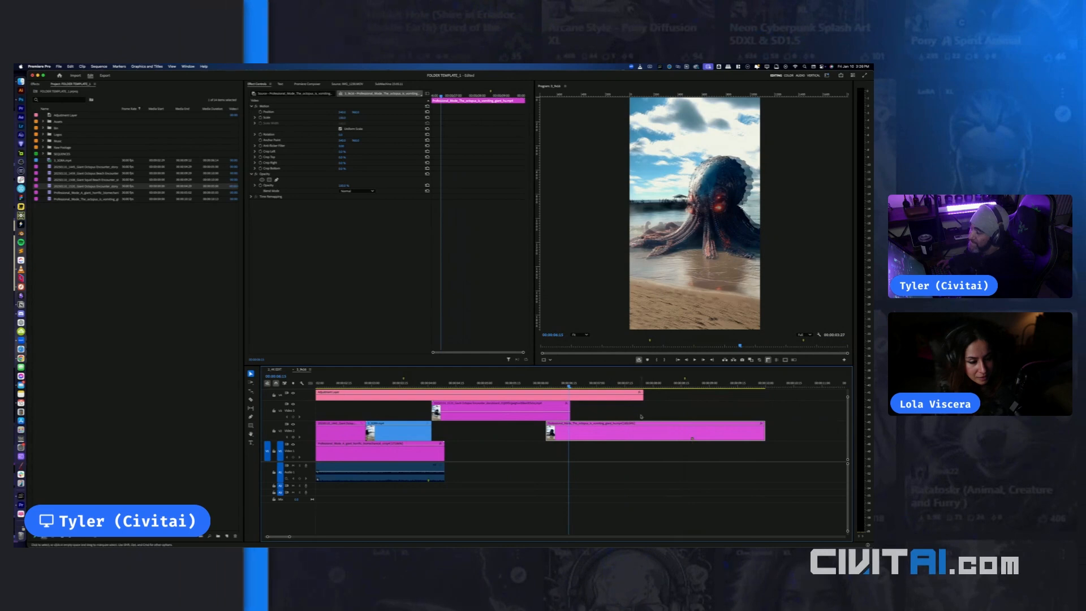
pyautogui.press('Right')
pyautogui.press('Right')
pyautogui.press('Right')
pyautogui.press('Right')
pyautogui.press('Left')
pyautogui.press('Left')
pyautogui.press('Left')
pyautogui.press('Left')
pyautogui.press('Left')
pyautogui.press('Left')
pyautogui.press('Left')
pyautogui.press('Left')
pyautogui.press('Left')
pyautogui.press('Left')
pyautogui.press('Left')
pyautogui.press('Left')
pyautogui.press('Left')
pyautogui.press('Left')
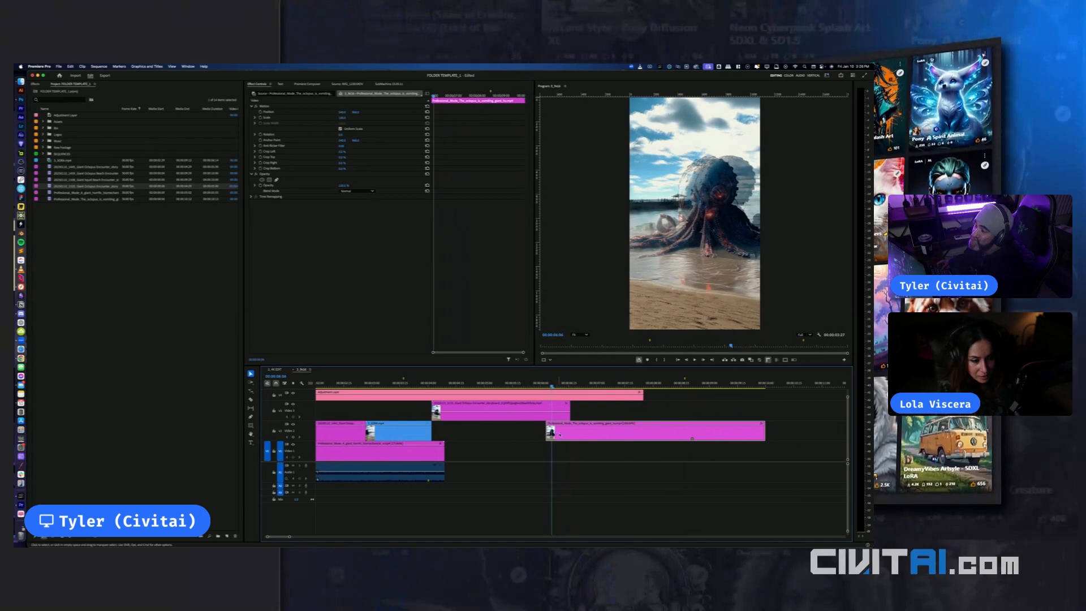
# Move the vomiting clip later and return the raised octopus clip to the track with the other clips
pyautogui.moveTo(561, 436); pyautogui.dragTo(601, 435)
pyautogui.moveTo(507, 418); pyautogui.dragTo(507, 431)
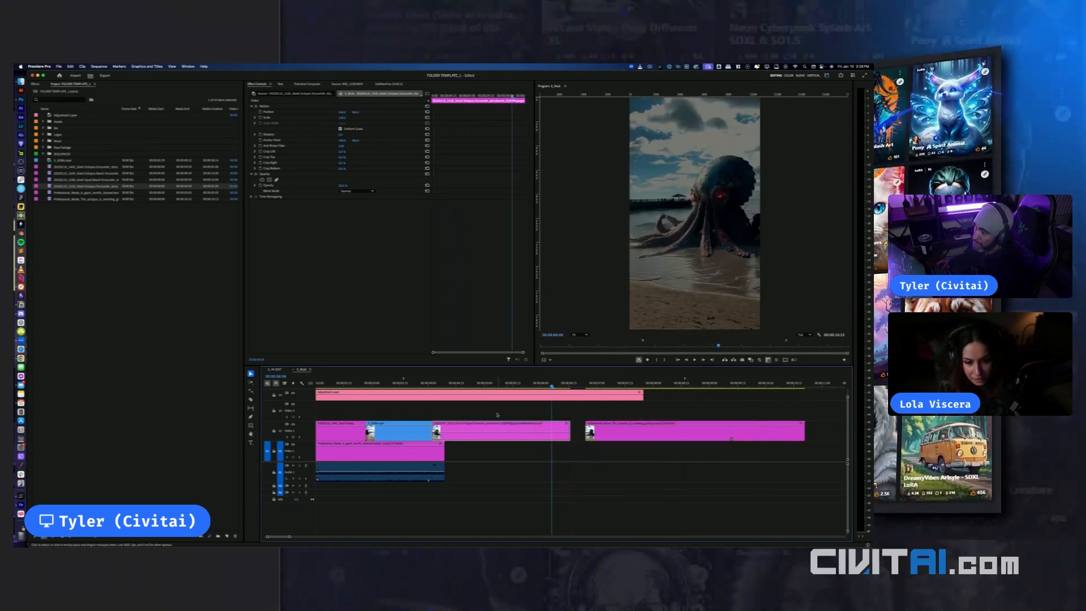
# Raise the row of emerging clips by one track and slide the vomiting clip earlier so it overlaps beneath the last one
pyautogui.hscroll(-5, 571, 415)
pyautogui.moveTo(572, 415); pyautogui.dragTo(316, 436)
pyautogui.moveTo(500, 431)
pyautogui.mouseDown()
pyautogui.moveTo(500, 440)
pyautogui.moveTo(500, 420)
pyautogui.mouseUp()
pyautogui.click(758, 439)
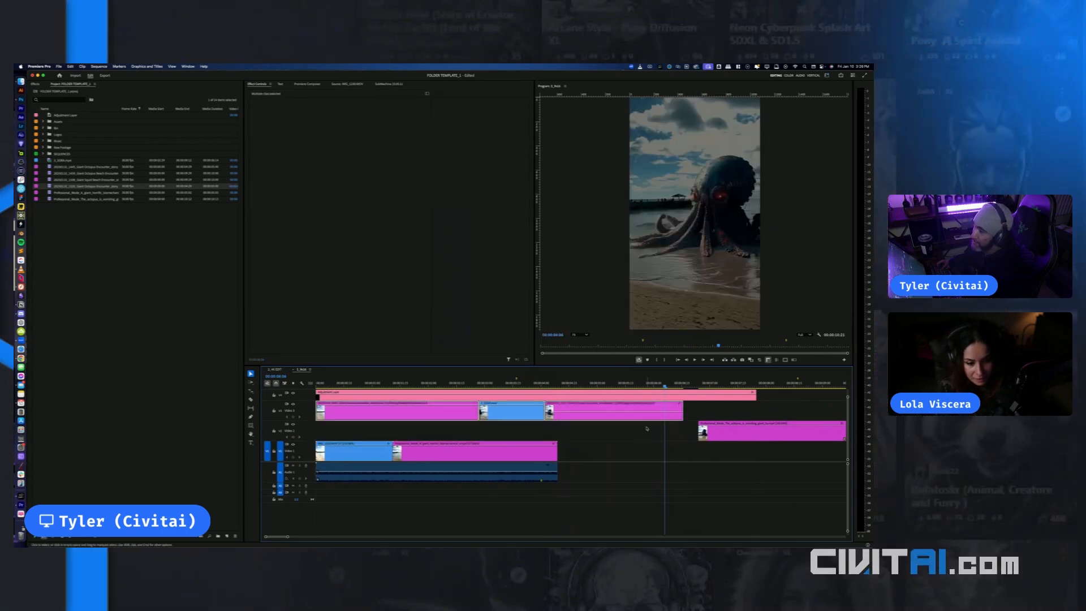
pyautogui.moveTo(758, 439); pyautogui.dragTo(707, 428)
# Compare the octopus poses in the overlap, nudge the vomiting clip slightly earlier and play the overlap
pyautogui.click(648, 383)
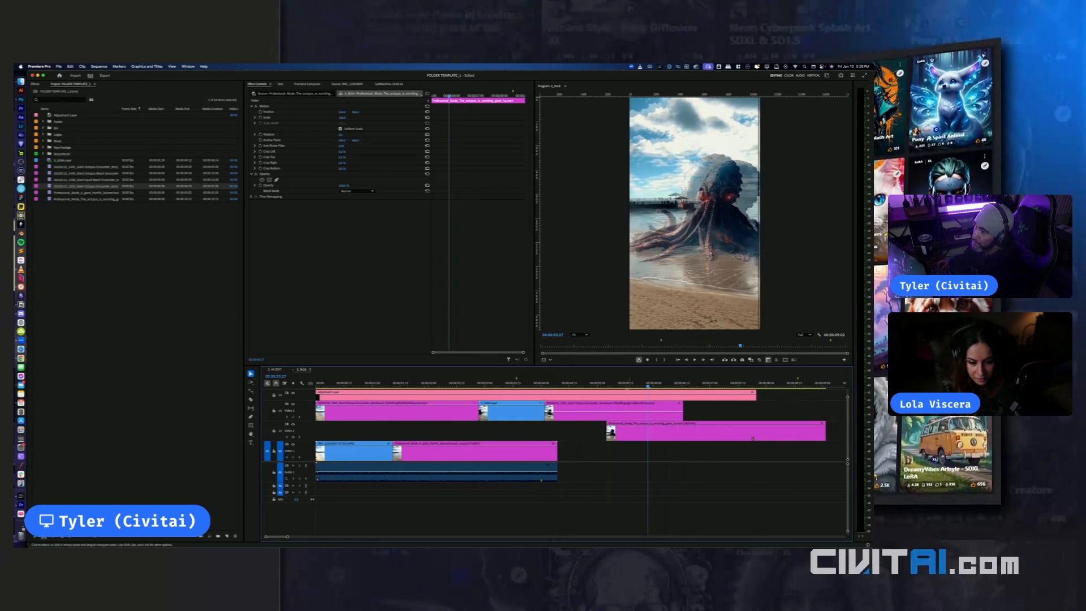
pyautogui.moveTo(648, 385)
pyautogui.mouseDown()
pyautogui.moveTo(630, 389)
pyautogui.moveTo(666, 389)
pyautogui.mouseUp()
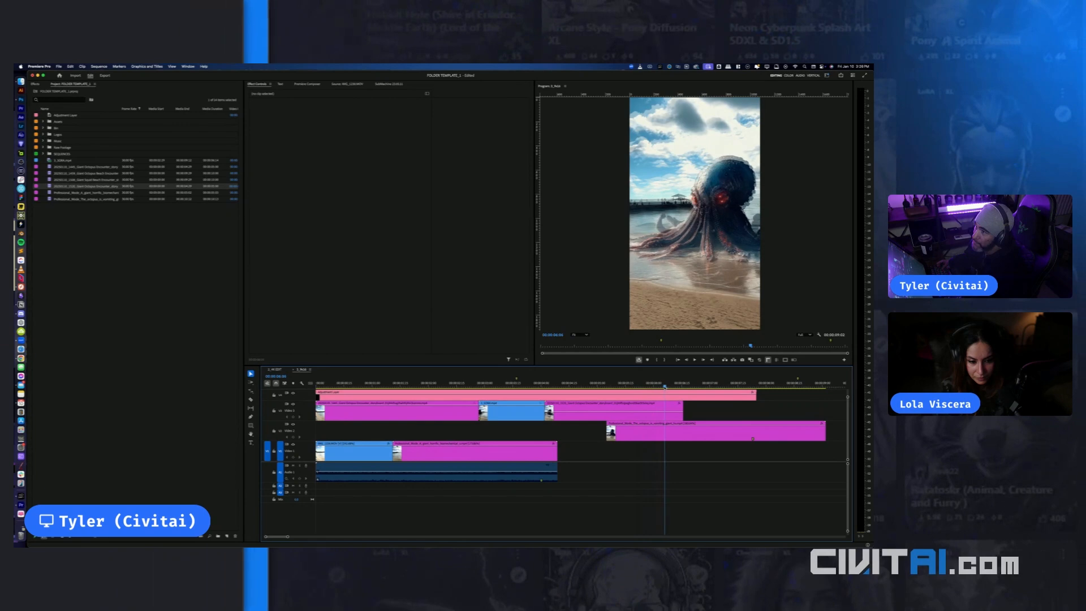
pyautogui.click(670, 428)
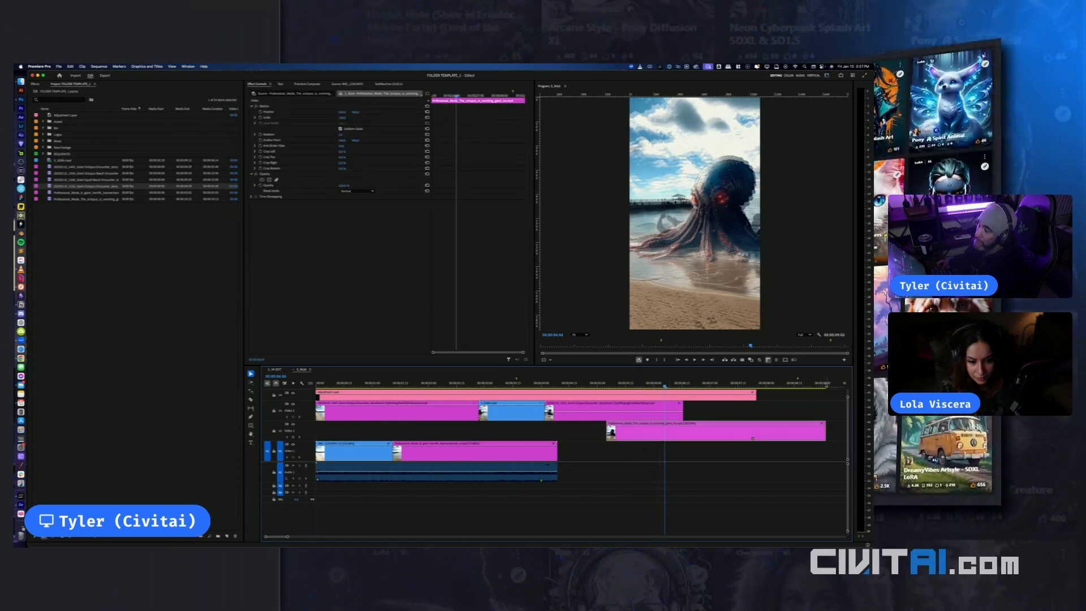
pyautogui.moveTo(752, 438); pyautogui.dragTo(749, 439)
pyautogui.press('space')
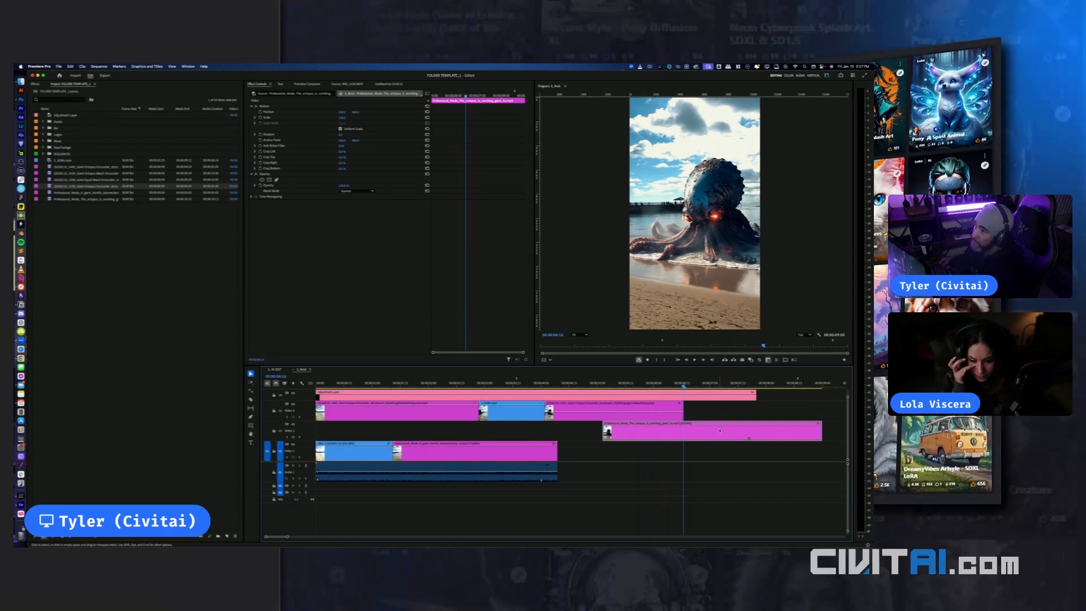
# Move the vomiting clip later to the end of the raised clips and extend its start well back beneath them
pyautogui.moveTo(748, 439); pyautogui.dragTo(820, 439)
pyautogui.press('Left')
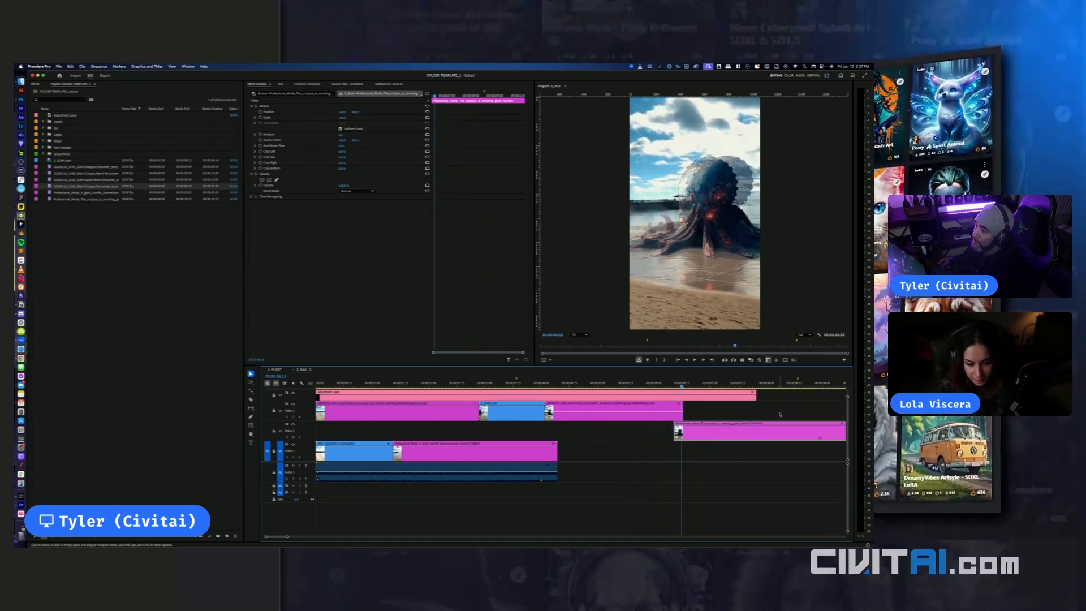
pyautogui.moveTo(674, 430); pyautogui.dragTo(665, 430)
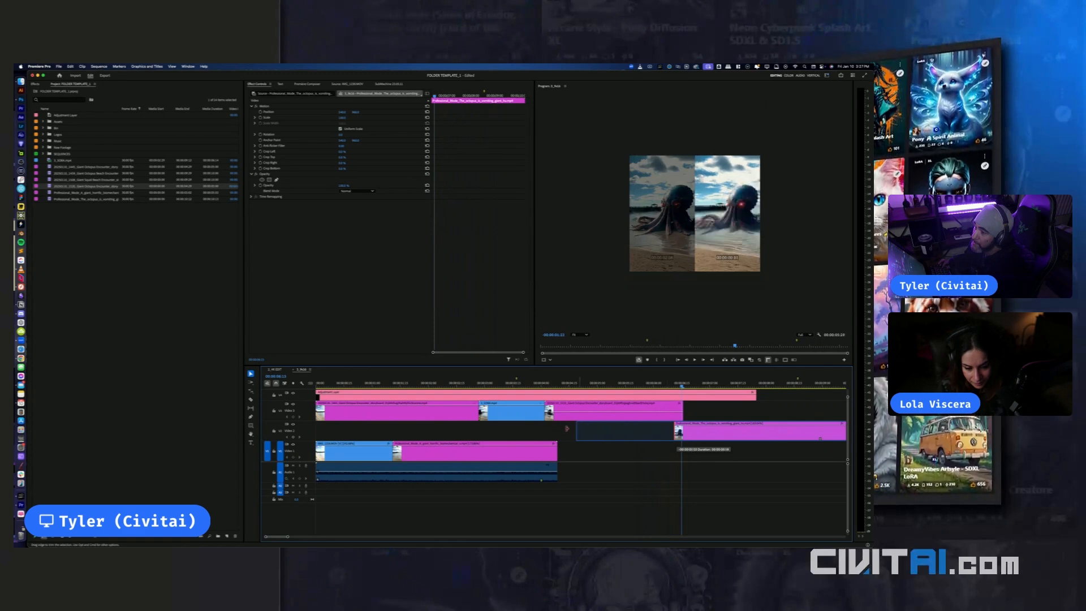
pyautogui.moveTo(567, 428); pyautogui.dragTo(525, 428)
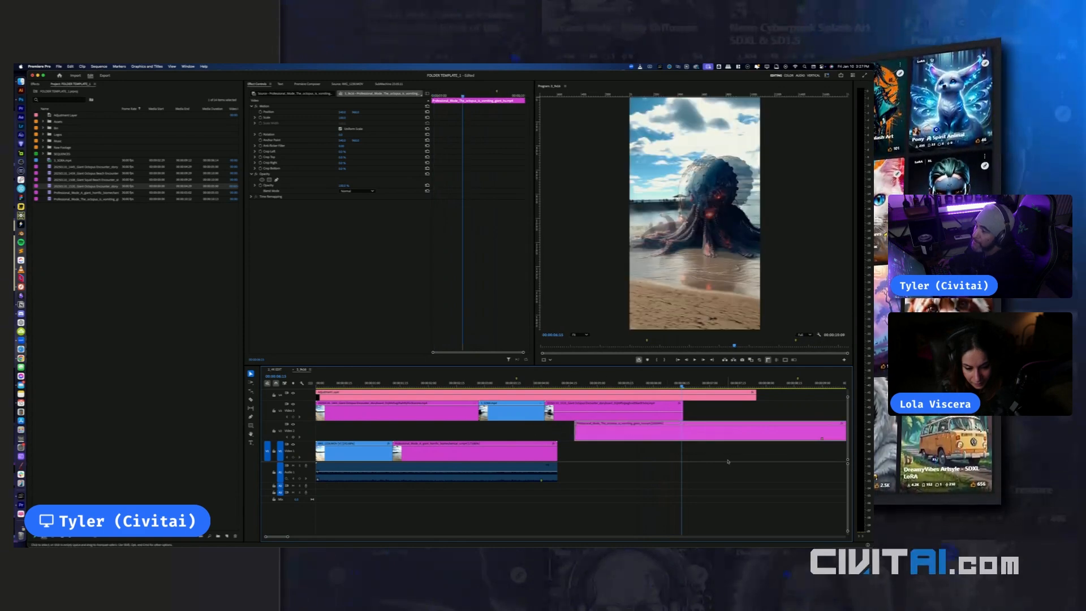
# Nudge the vomiting clip frame by frame until its octopus lines up with the one in the raised clip
pyautogui.press('super+Right')
pyautogui.press('super+Right')
pyautogui.press('super+Right')
pyautogui.press('super+Right')
pyautogui.press('super+Right')
pyautogui.press('super+Right')
pyautogui.press('super+Right')
pyautogui.press('super+Right')
pyautogui.press('super+Right')
pyautogui.press('super+Right')
pyautogui.press('super+Right')
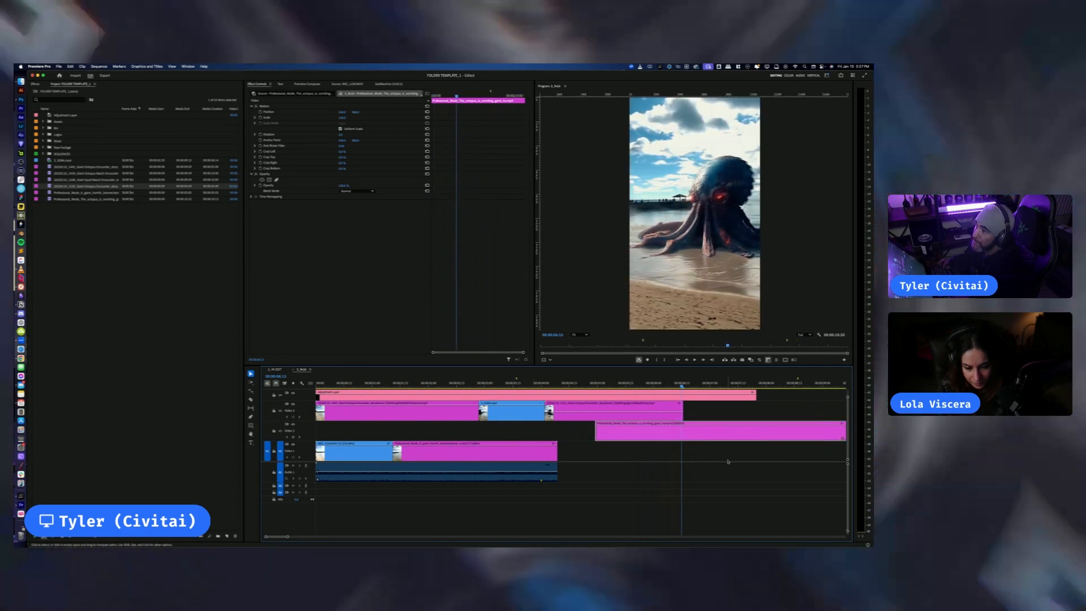
pyautogui.press('super+Left')
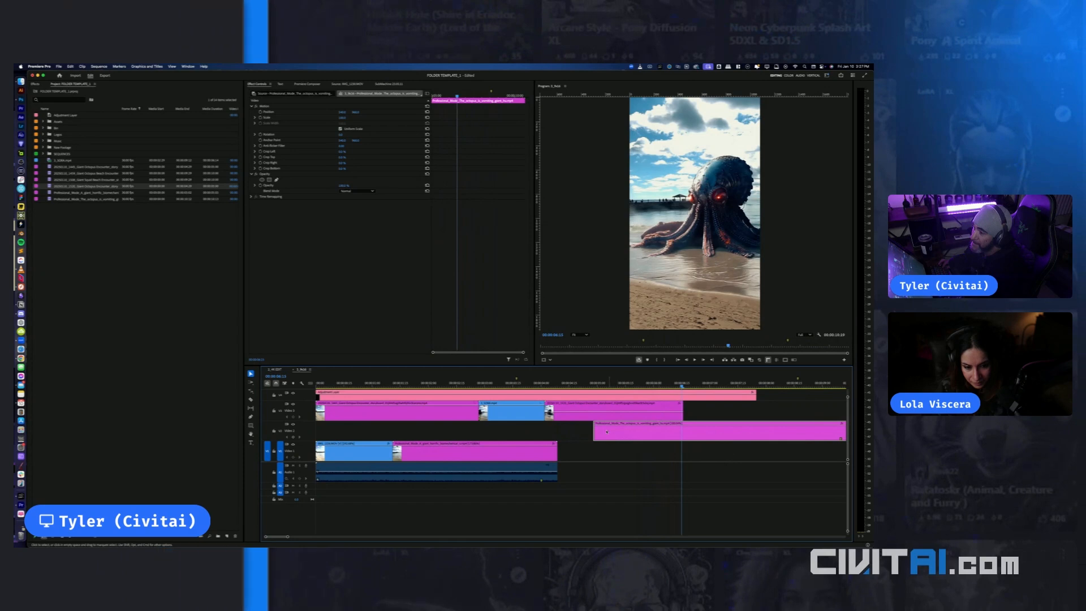
# Trim the vomiting clip's start to the playhead and extend the adjustment layer to the clip's end
pyautogui.moveTo(595, 431); pyautogui.dragTo(681, 435)
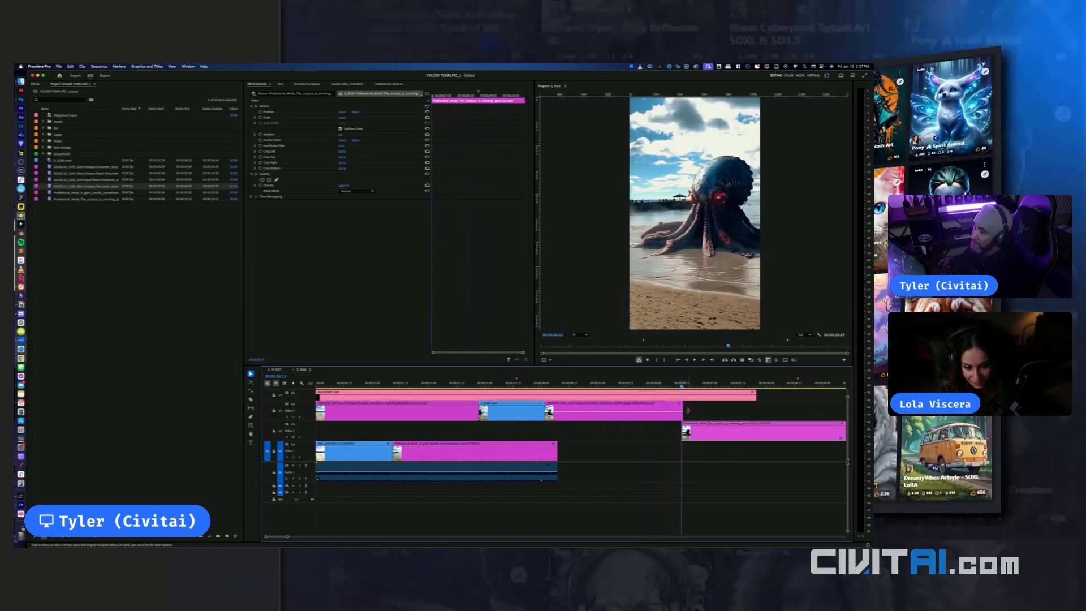
pyautogui.press('space')
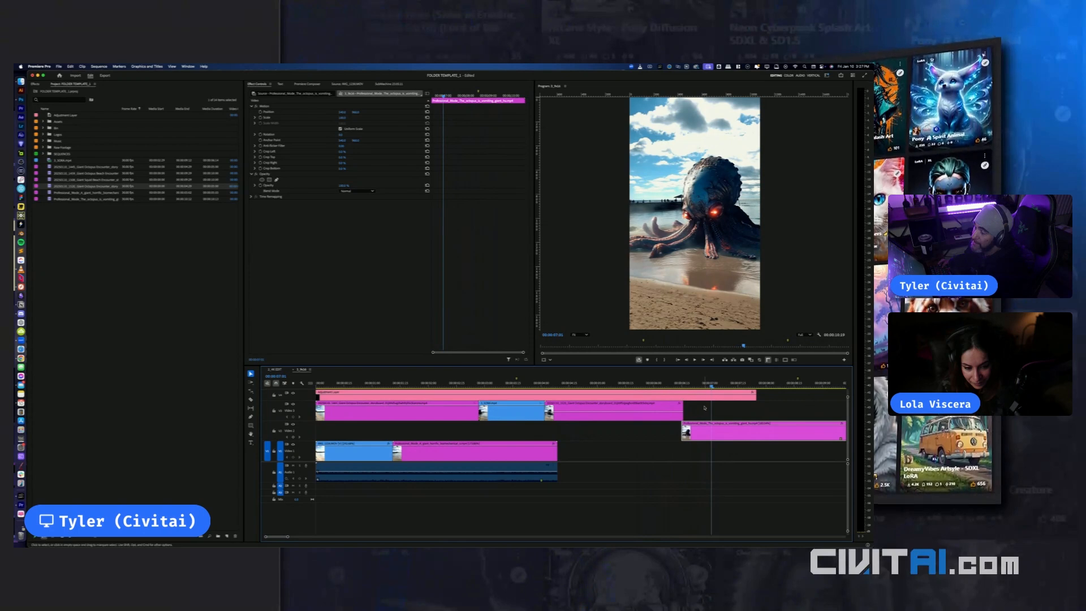
pyautogui.hscroll(3, 705, 408)
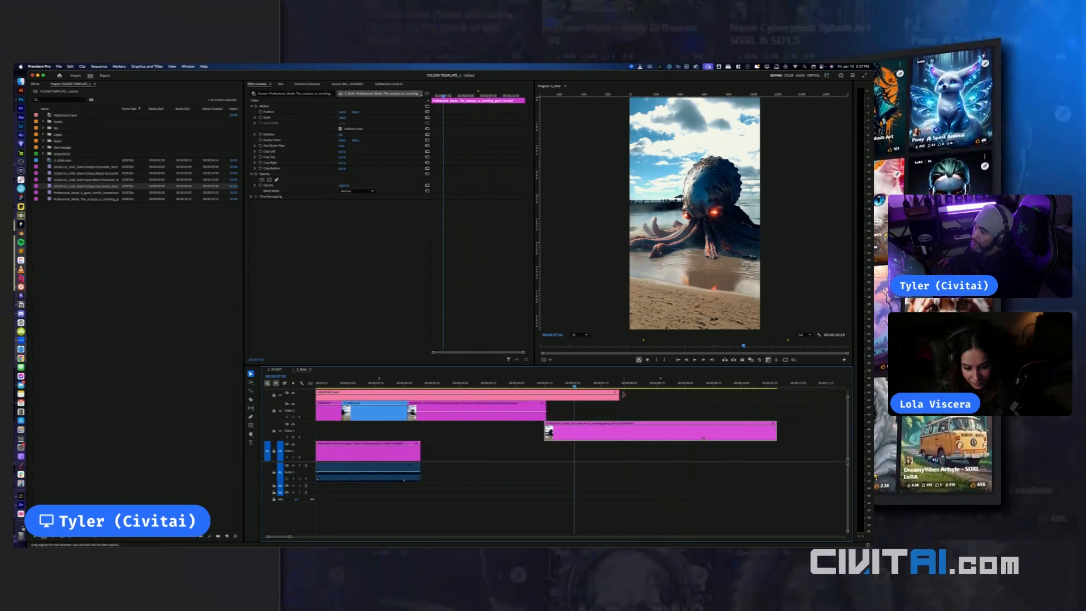
pyautogui.moveTo(624, 395); pyautogui.dragTo(776, 394)
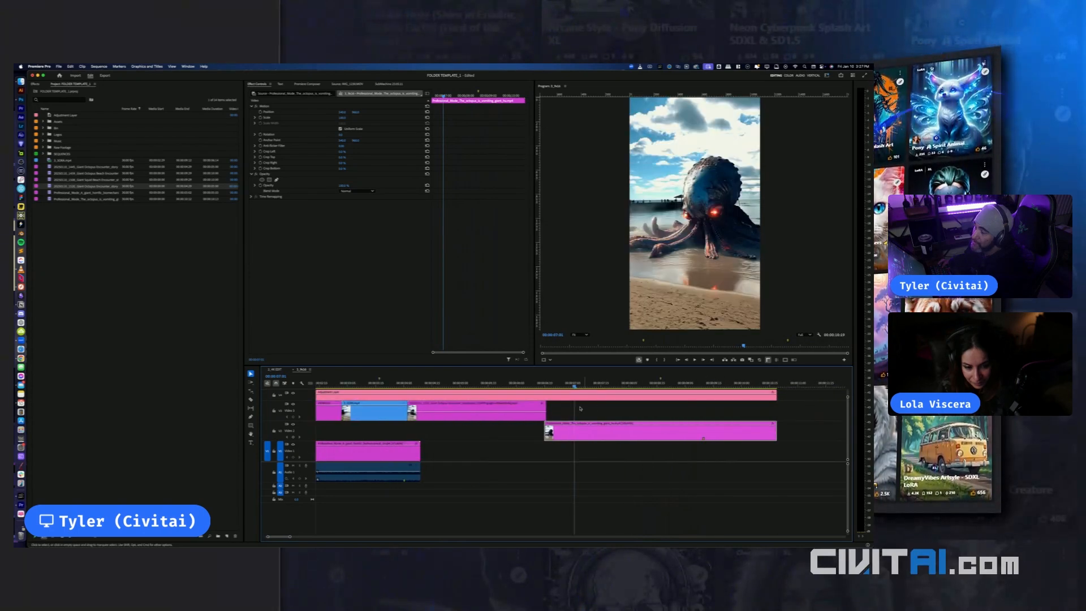
# Trim the preceding clip's end to the vomiting clip's start, raise the vomiting clip onto the same track and play the join
pyautogui.moveTo(545, 411); pyautogui.dragTo(544, 412)
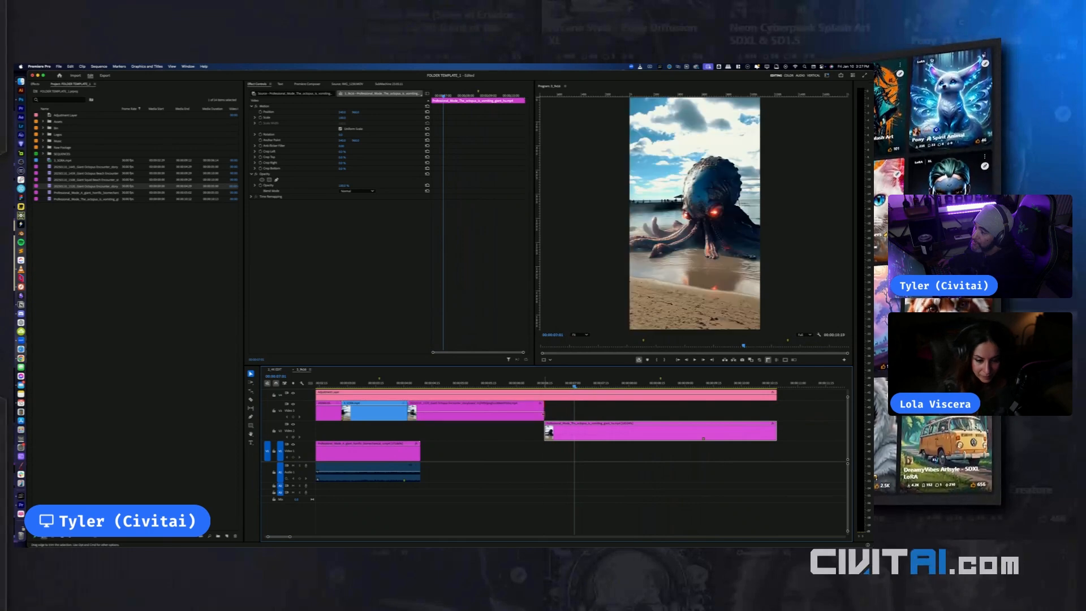
pyautogui.moveTo(651, 431); pyautogui.dragTo(651, 411)
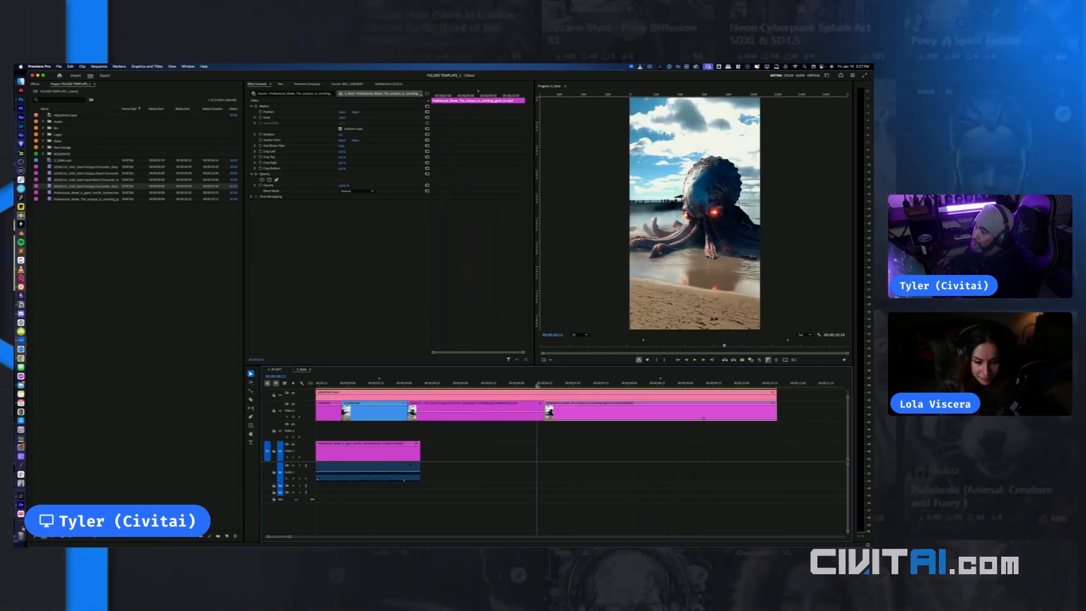
pyautogui.press('space')
pyautogui.click(532, 411)
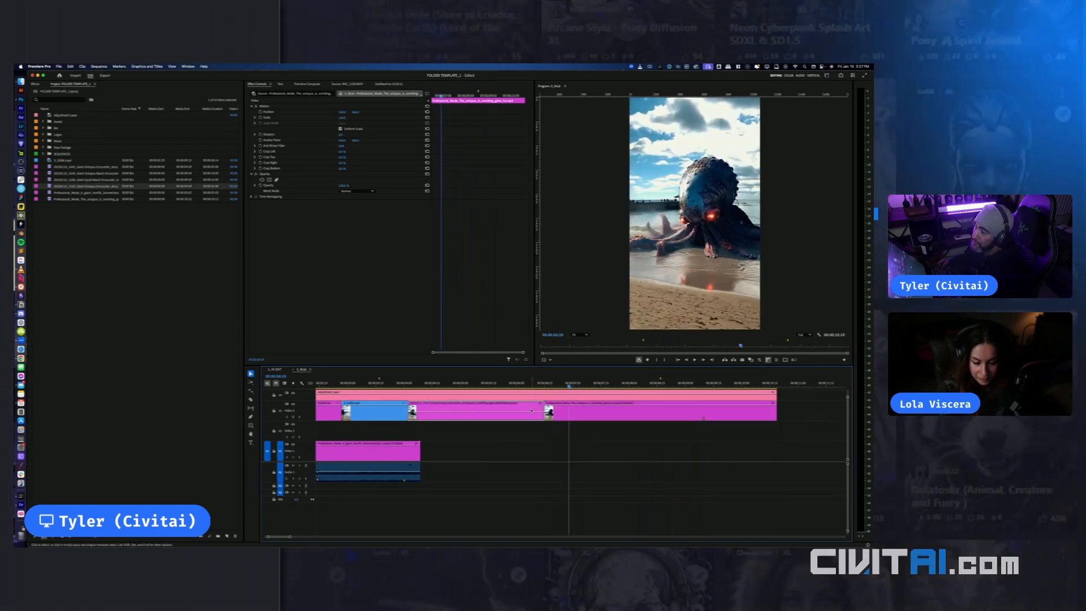
pyautogui.click(528, 388)
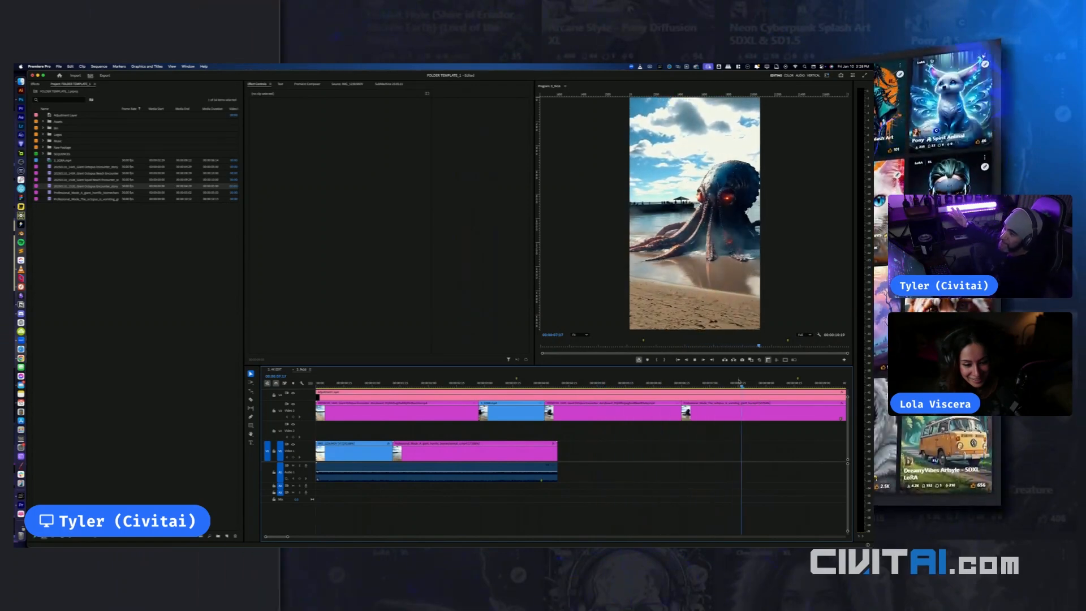
# Delete the leftover video clips from the lowest video track, keeping the audio
pyautogui.scroll(-4, 744, 434)
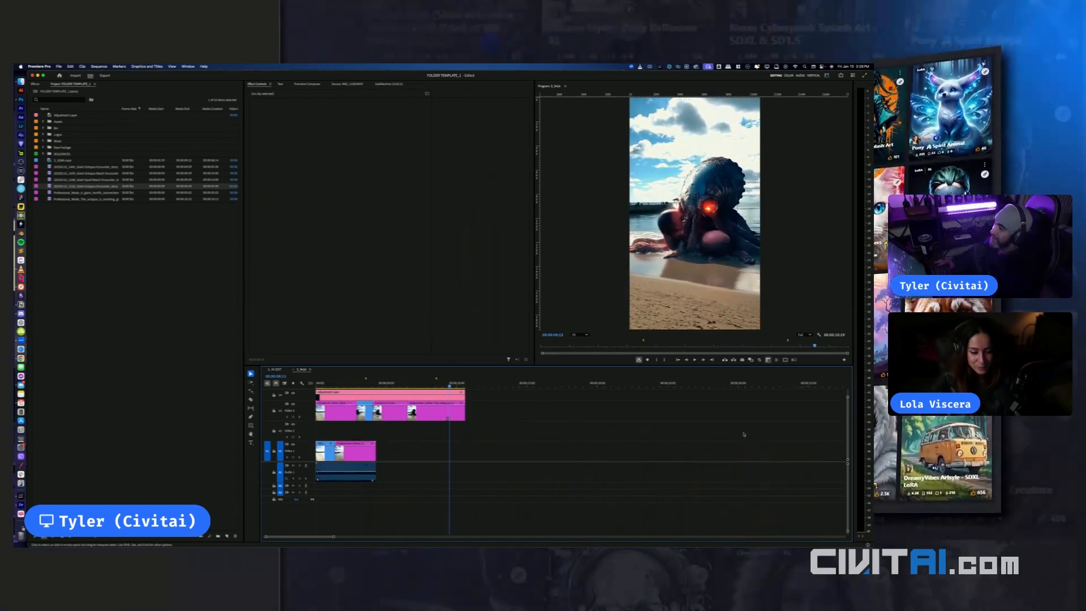
pyautogui.moveTo(417, 450); pyautogui.dragTo(325, 447)
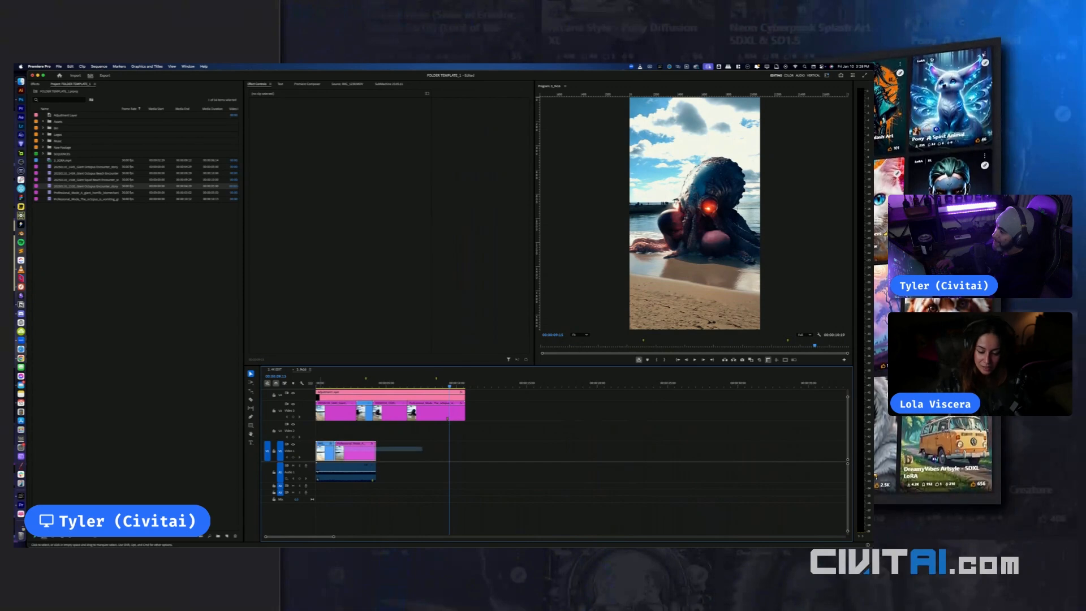
pyautogui.press('Delete')
# Nest all the joined octopus clips into one sequence under the suggested name
pyautogui.moveTo(484, 412); pyautogui.dragTo(354, 408)
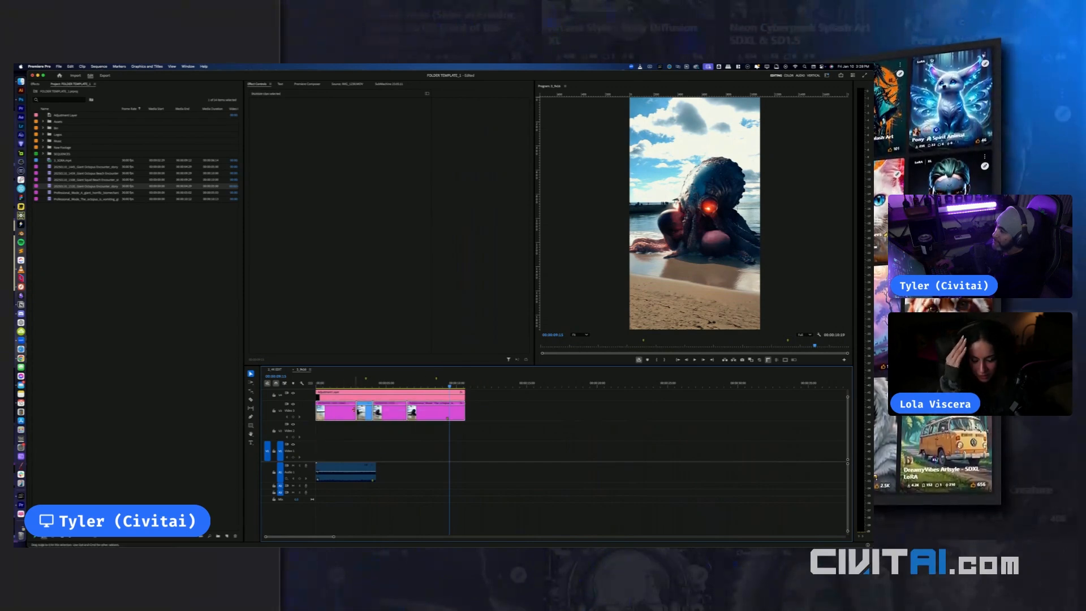
pyautogui.rightClick(348, 411)
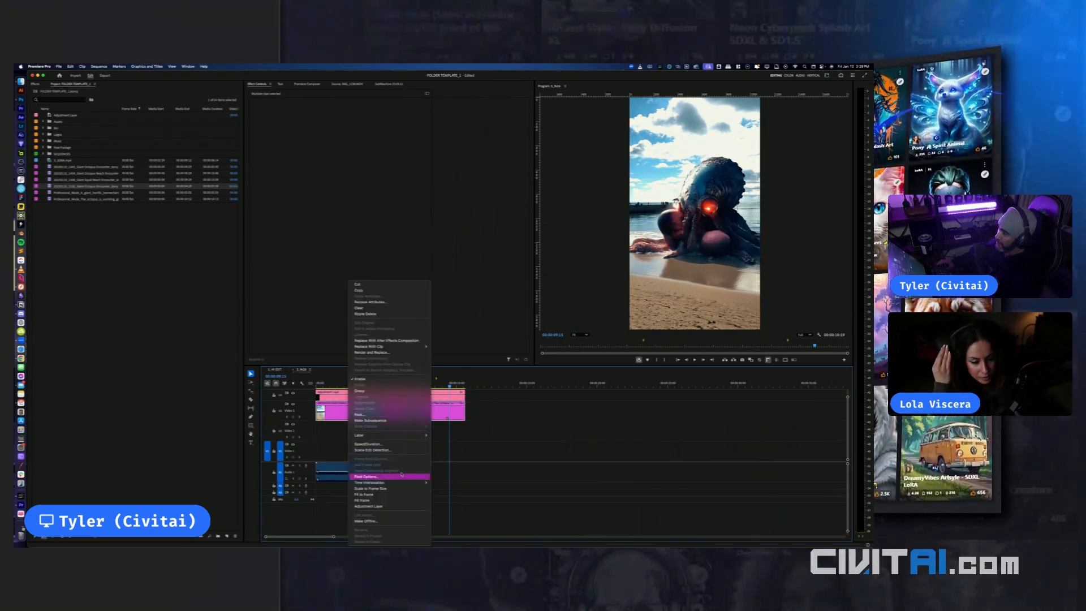
pyautogui.click(360, 414)
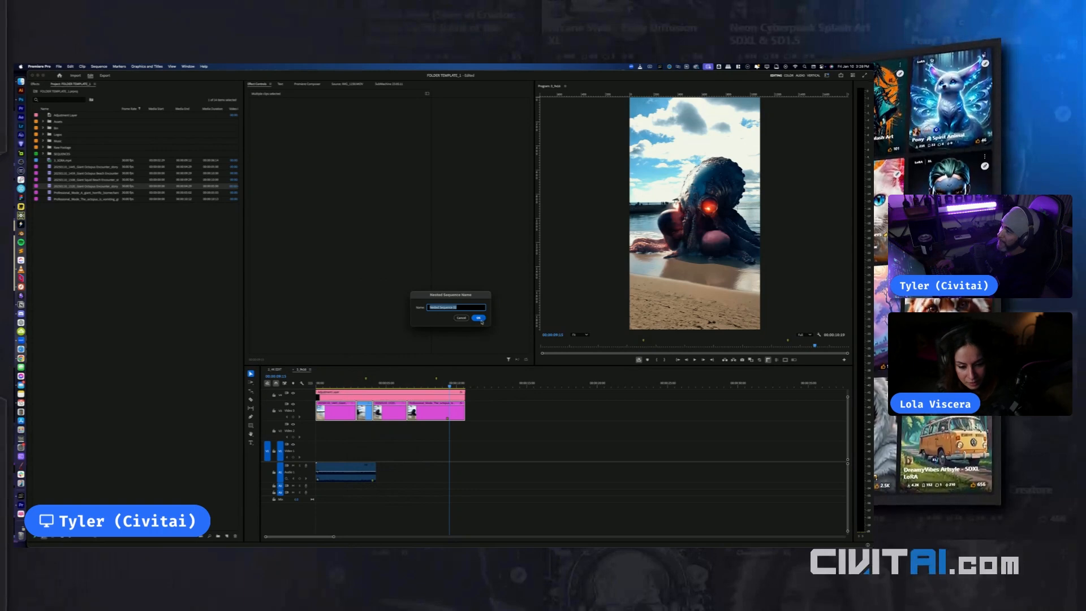
pyautogui.press('Return')
# Move the nested sequence and the adjustment layer down to the two lowest video tracks and enlarge the preview
pyautogui.moveTo(482, 400); pyautogui.dragTo(411, 445)
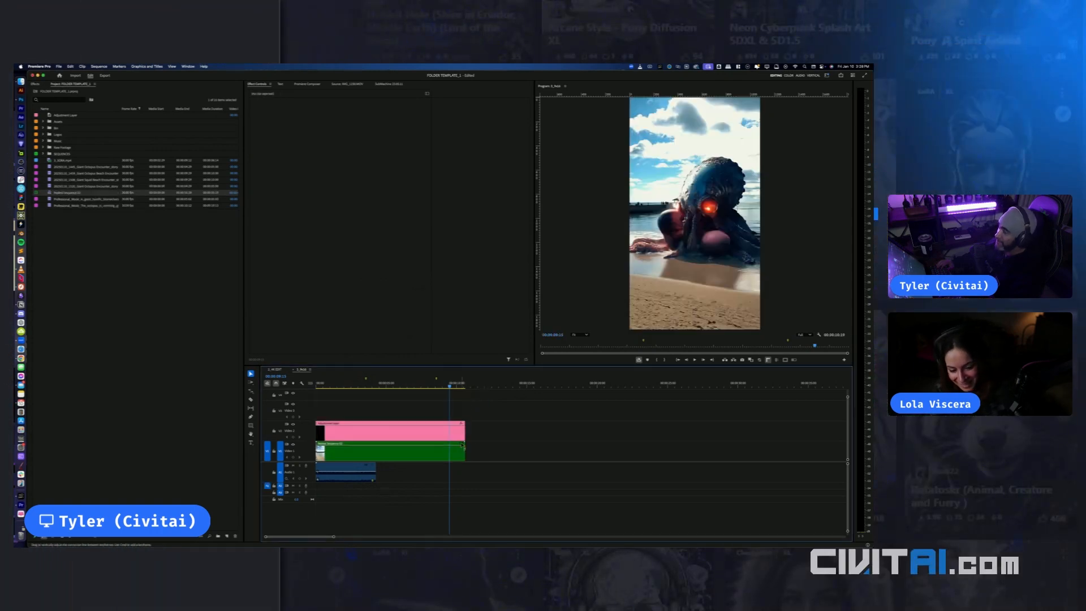
pyautogui.click(411, 433)
pyautogui.moveTo(449, 386); pyautogui.dragTo(396, 394)
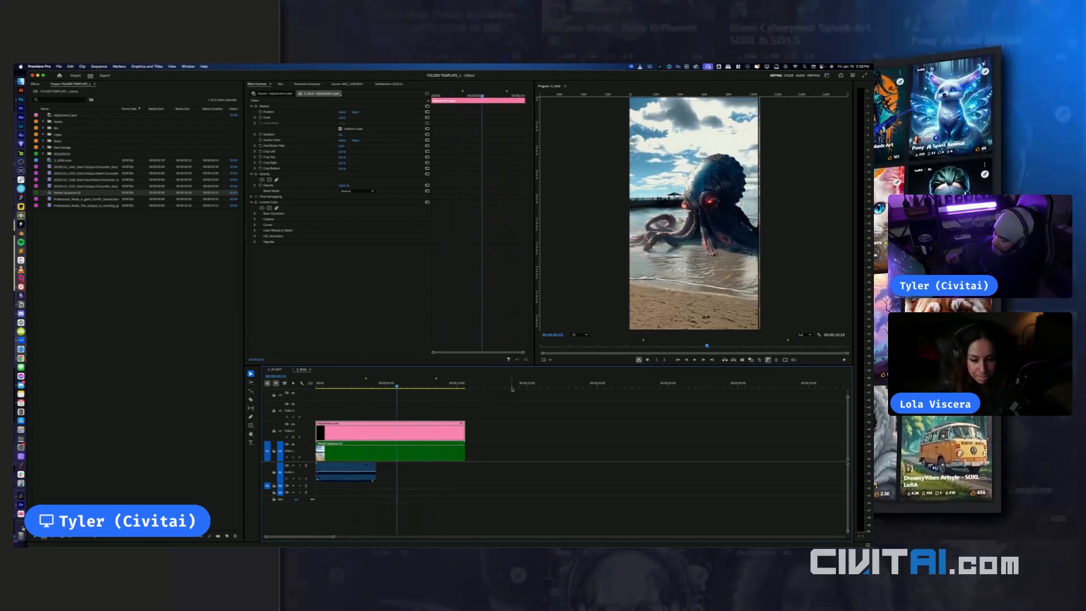
pyautogui.press('XF86AudioRaiseVolume')
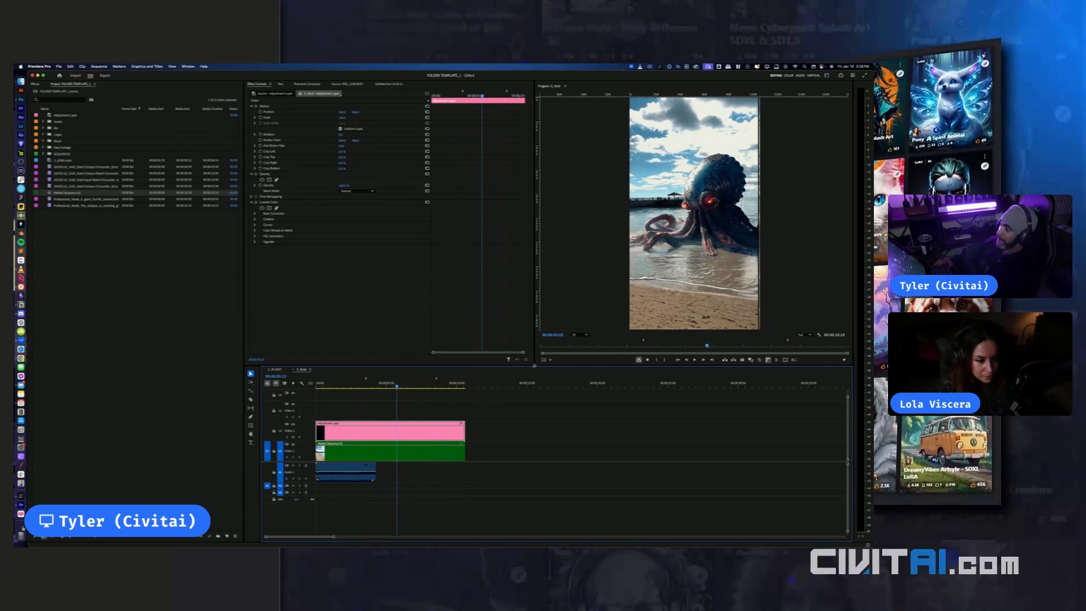
pyautogui.moveTo(535, 366); pyautogui.dragTo(535, 417)
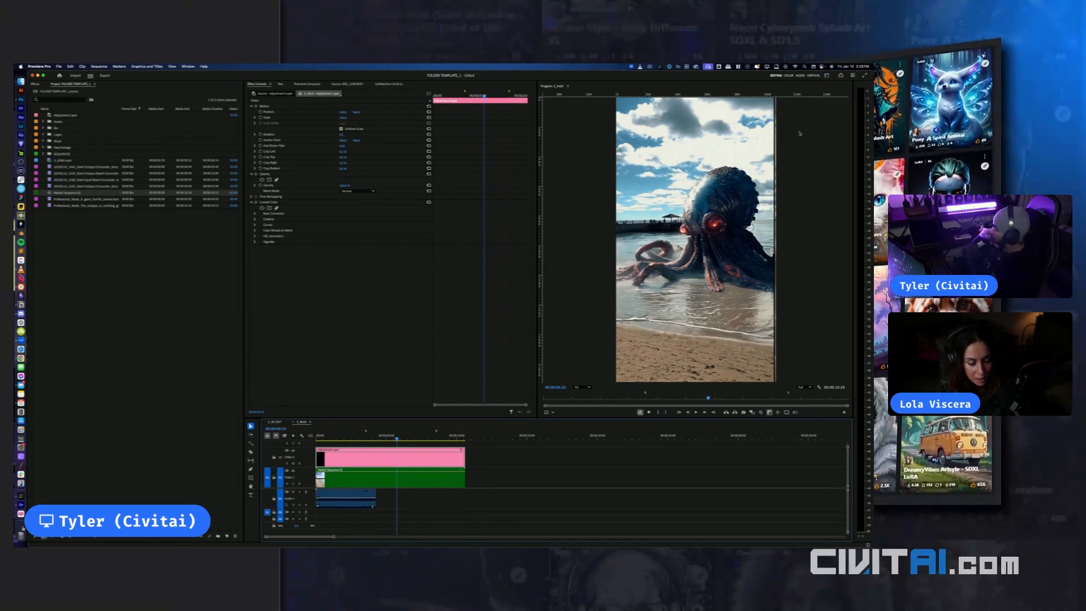
# Show the safe margins and scale the nested sequence up slightly until it fills the frame, playing it back to check
pyautogui.click(416, 470)
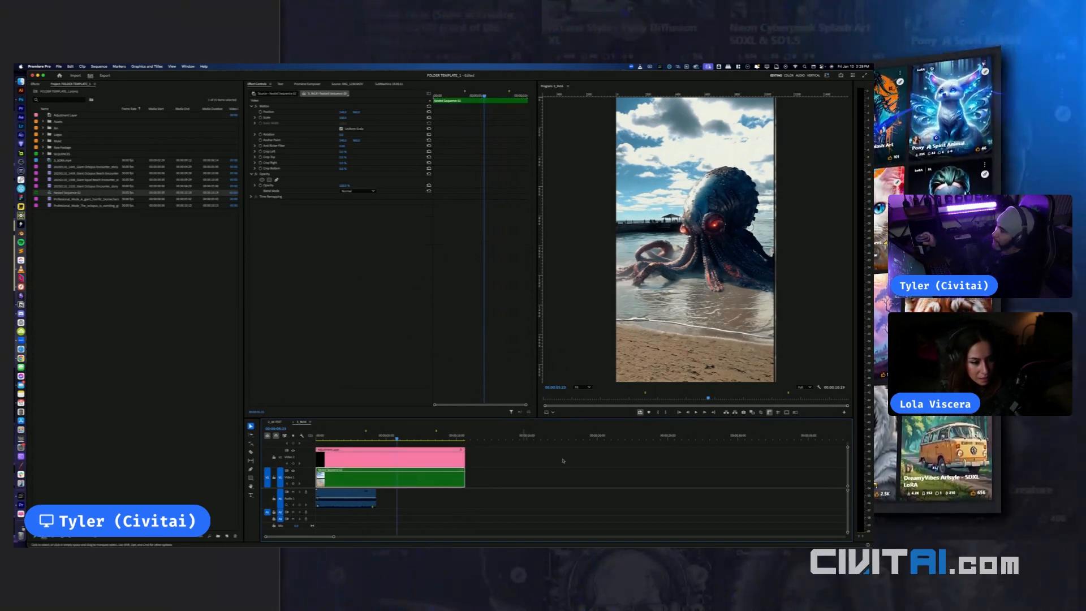
pyautogui.click(785, 413)
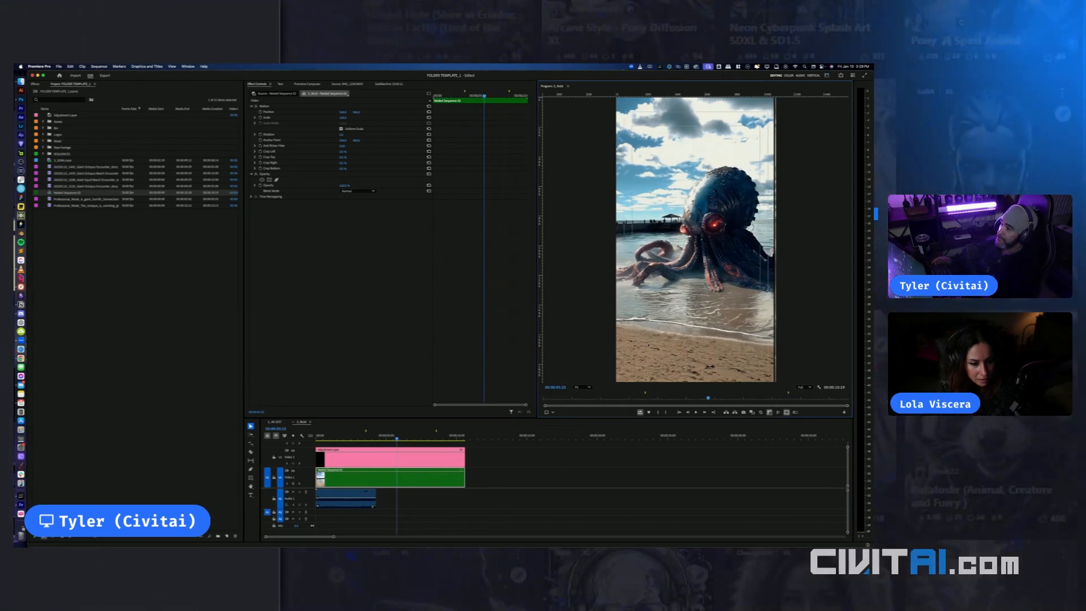
pyautogui.click(281, 118)
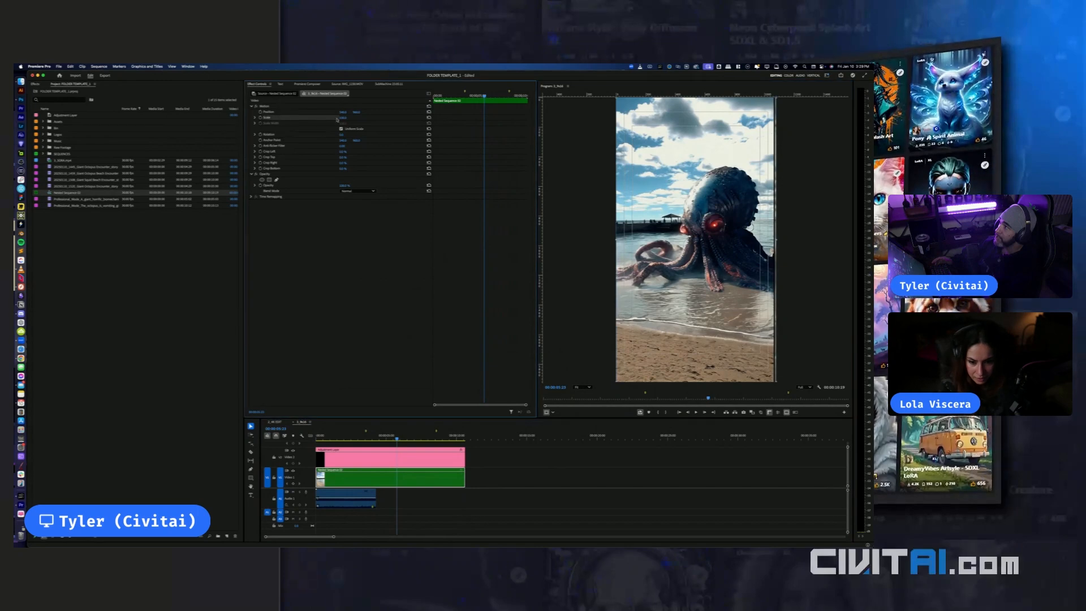
pyautogui.moveTo(342, 118); pyautogui.dragTo(346, 117)
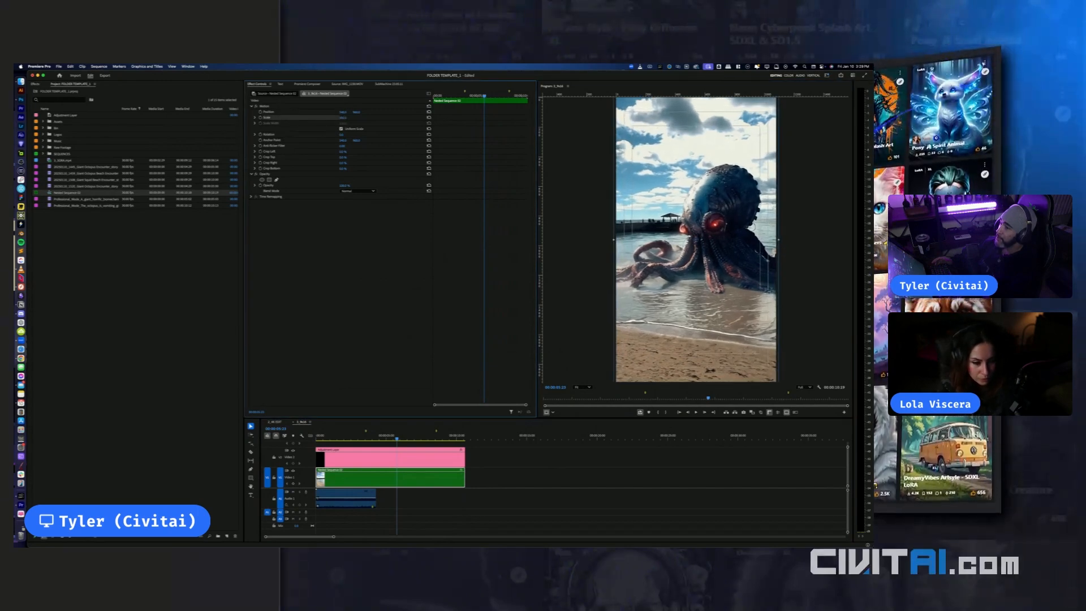
pyautogui.press('space')
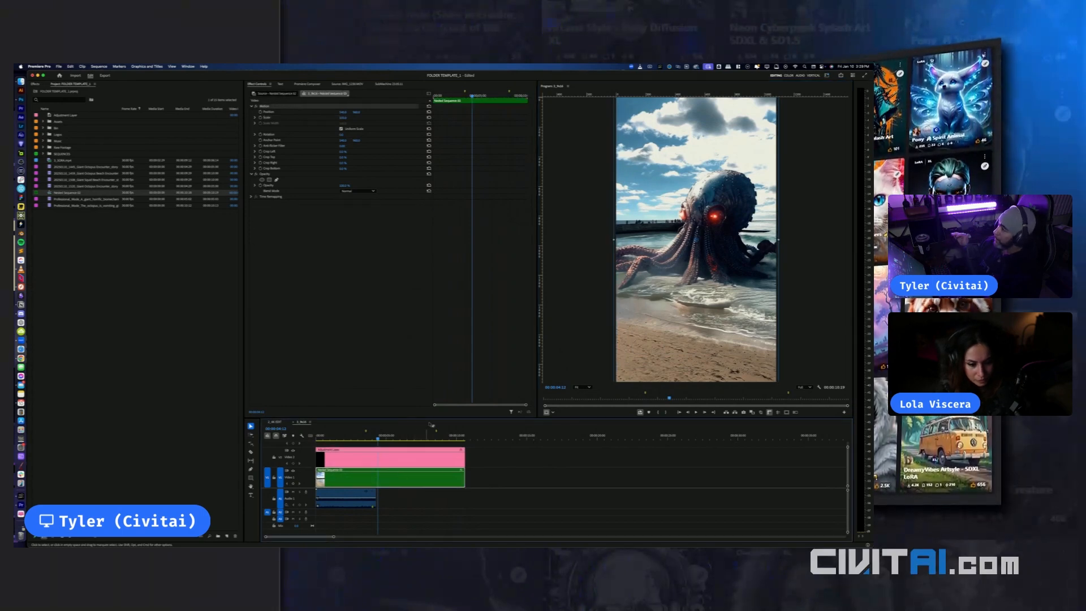
# Search the effects for "deh" and apply Dehancer Pro to the adjustment layer, placing it above Lumetri Color
pyautogui.click(36, 85)
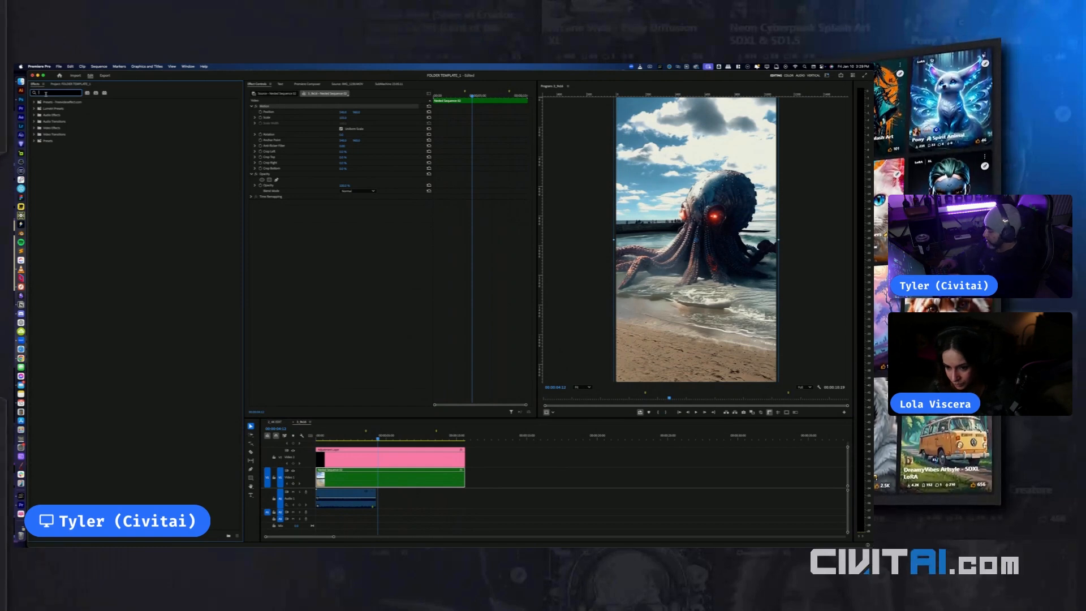
pyautogui.write('deh')
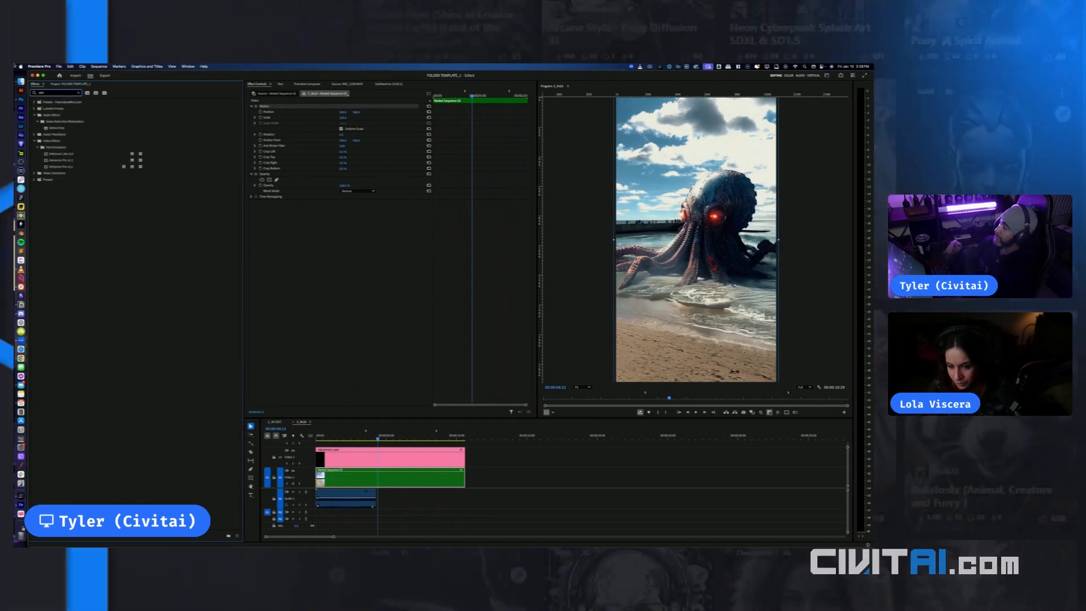
pyautogui.click(223, 167)
pyautogui.moveTo(229, 193); pyautogui.dragTo(120, 208)
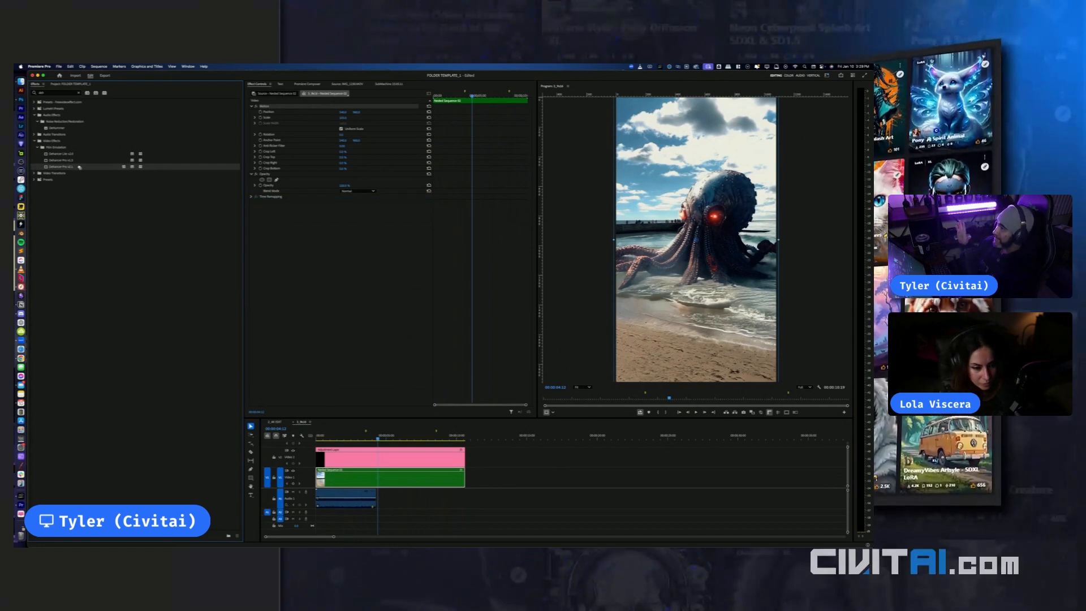
pyautogui.click(390, 457)
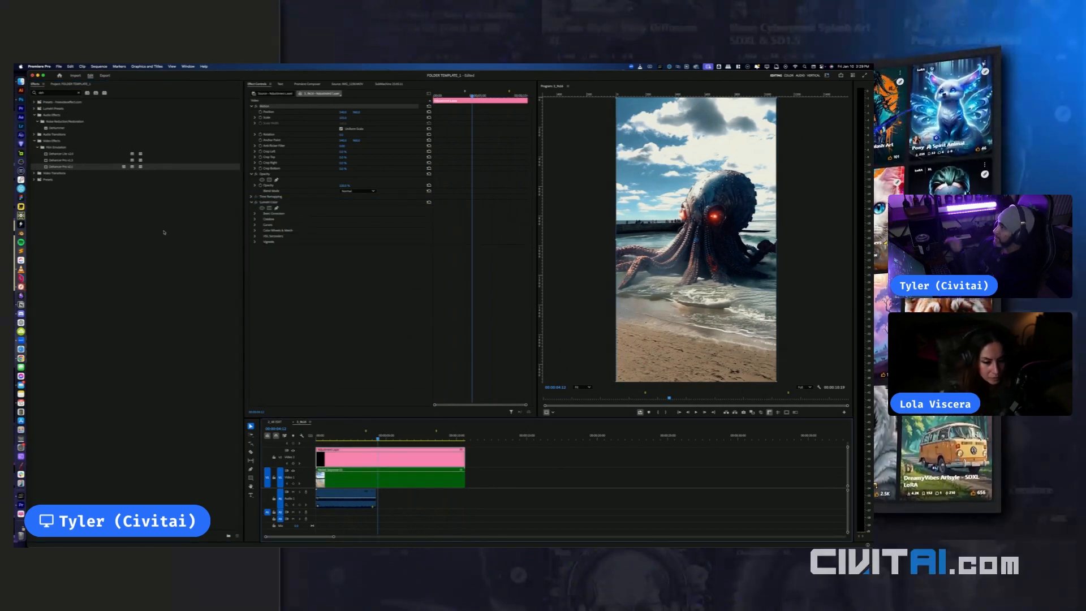
pyautogui.moveTo(64, 168); pyautogui.dragTo(263, 201)
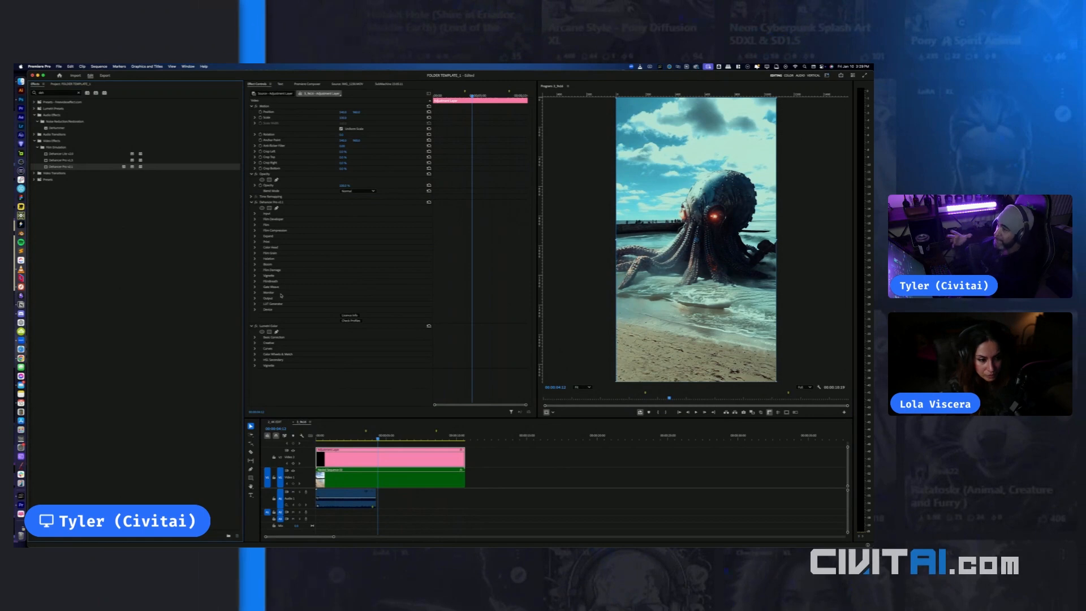
# Disable the Film, Expand and Film Grain sections of the Dehancer effect and review its Print settings
pyautogui.click(255, 224)
pyautogui.click(341, 242)
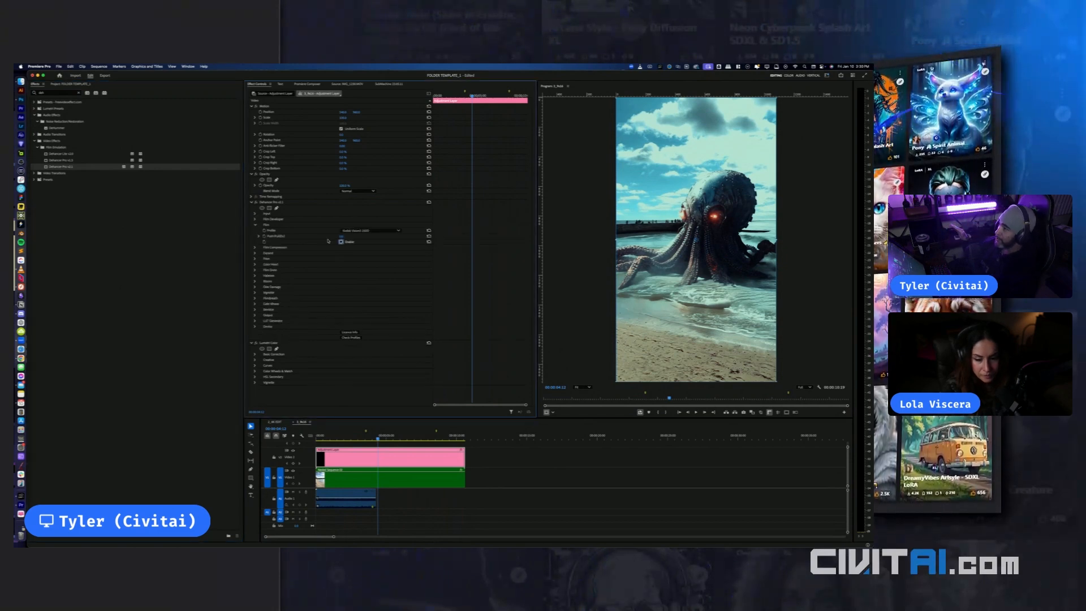
pyautogui.click(255, 225)
pyautogui.click(255, 236)
pyautogui.click(255, 236)
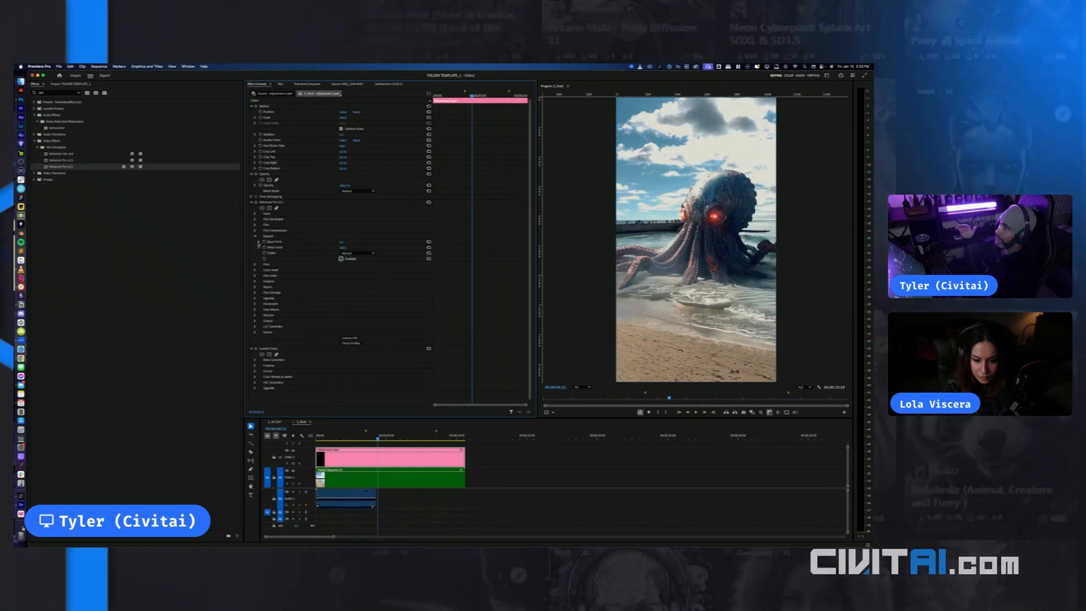
pyautogui.click(255, 243)
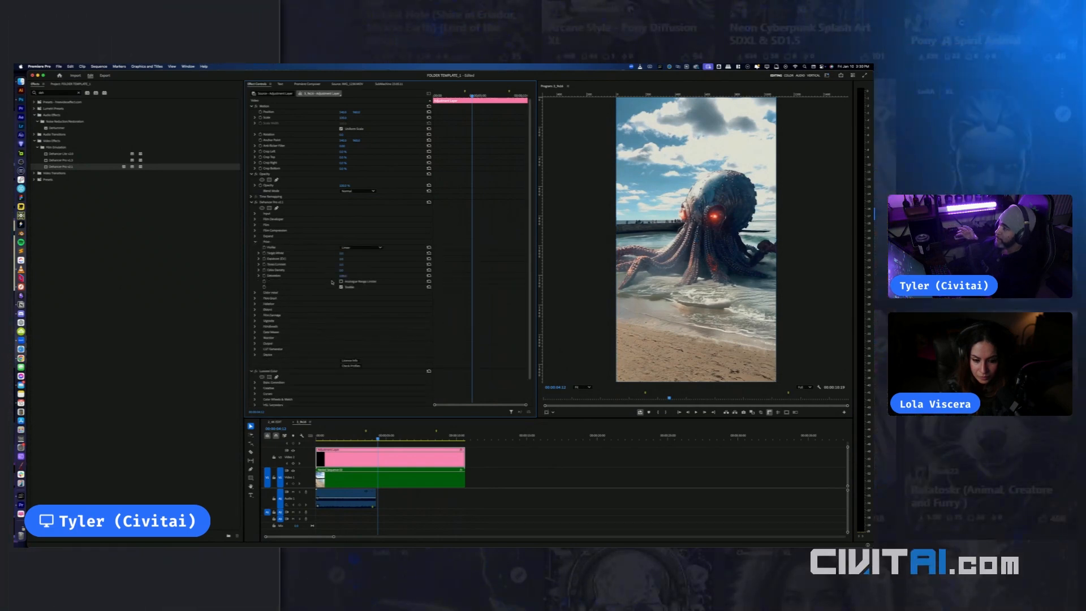
pyautogui.click(255, 243)
pyautogui.click(256, 253)
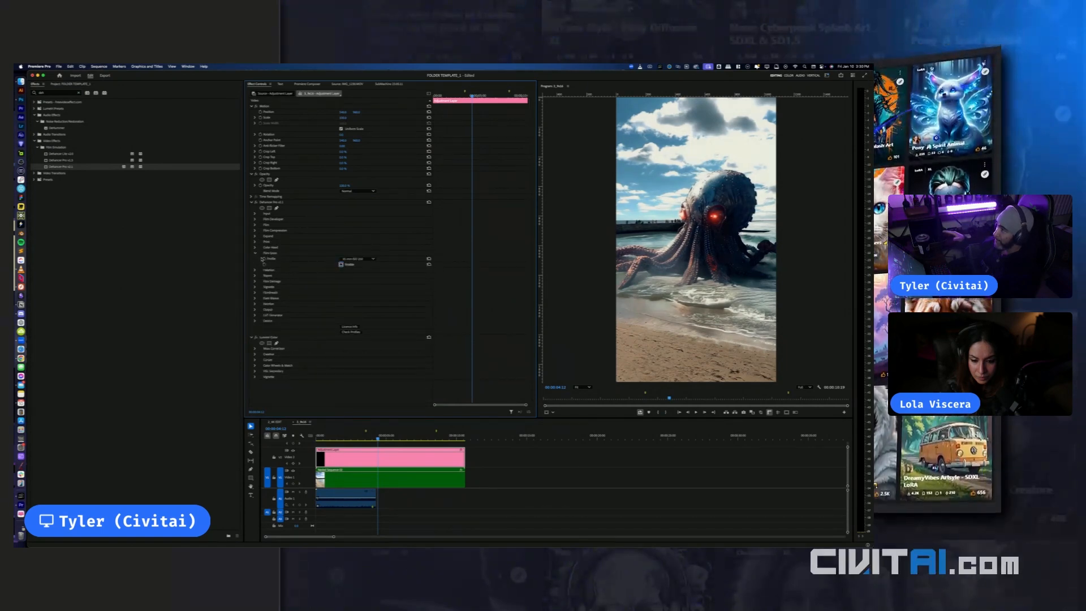
pyautogui.click(255, 254)
# Enable Dehancer's Halation, enlarge the preview to inspect its mask, and turn Mask Mode off
pyautogui.click(255, 259)
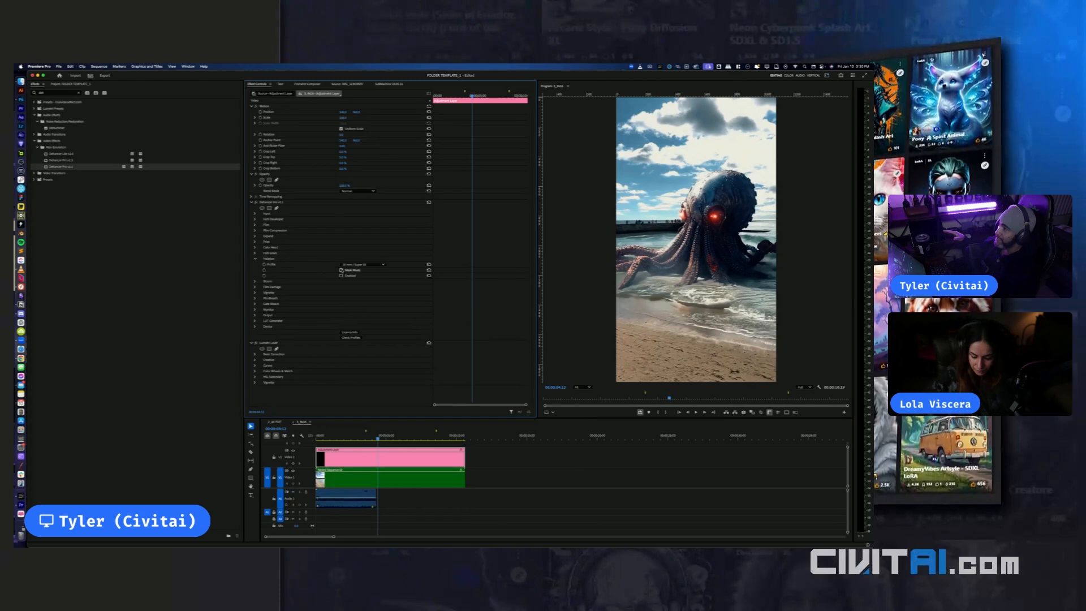
pyautogui.click(341, 276)
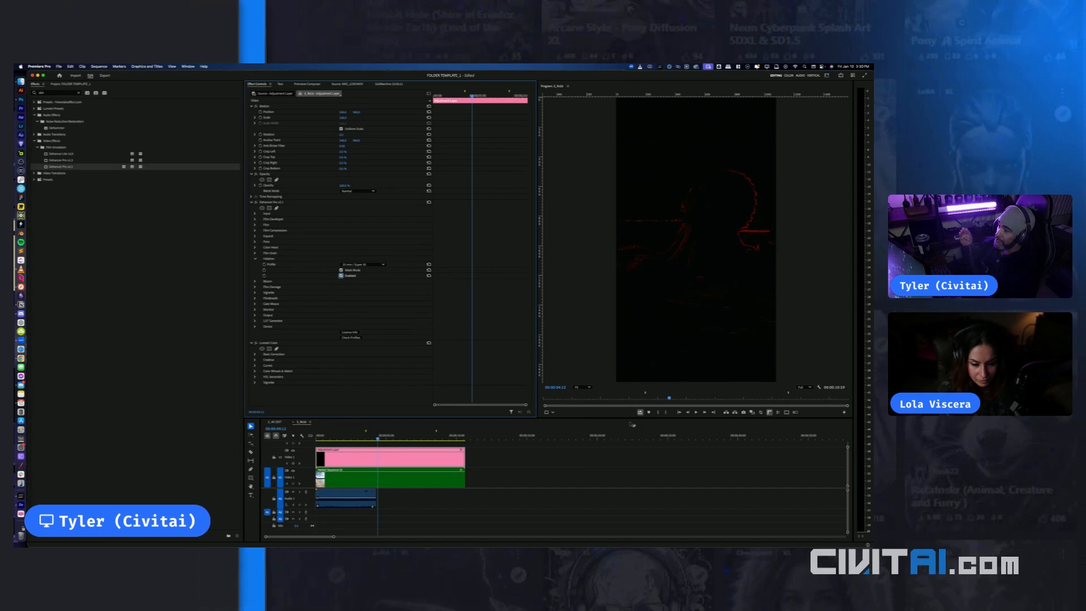
pyautogui.moveTo(631, 418); pyautogui.dragTo(623, 460)
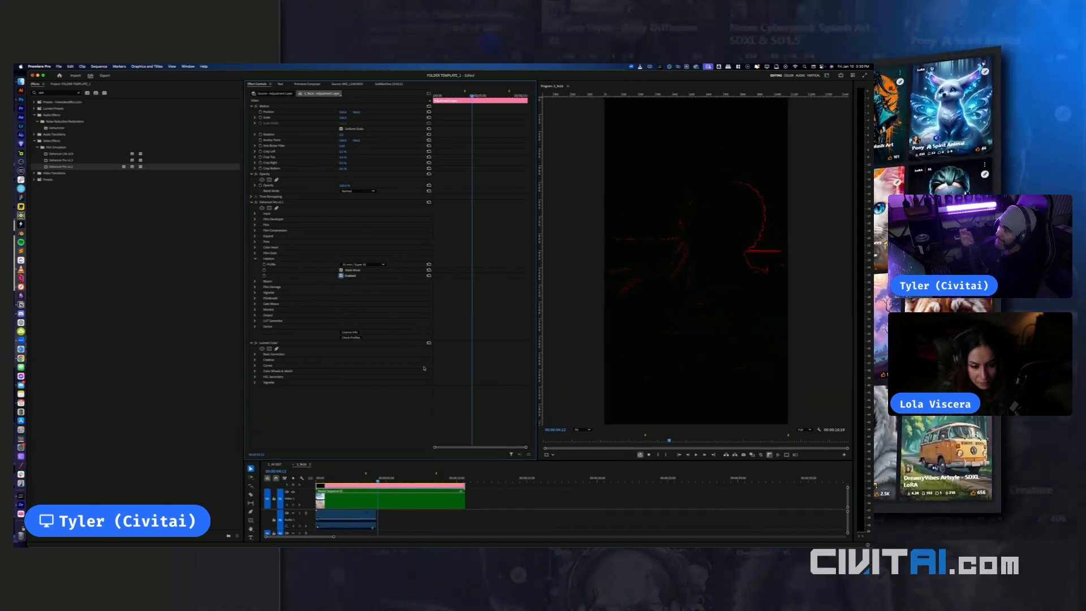
pyautogui.click(341, 270)
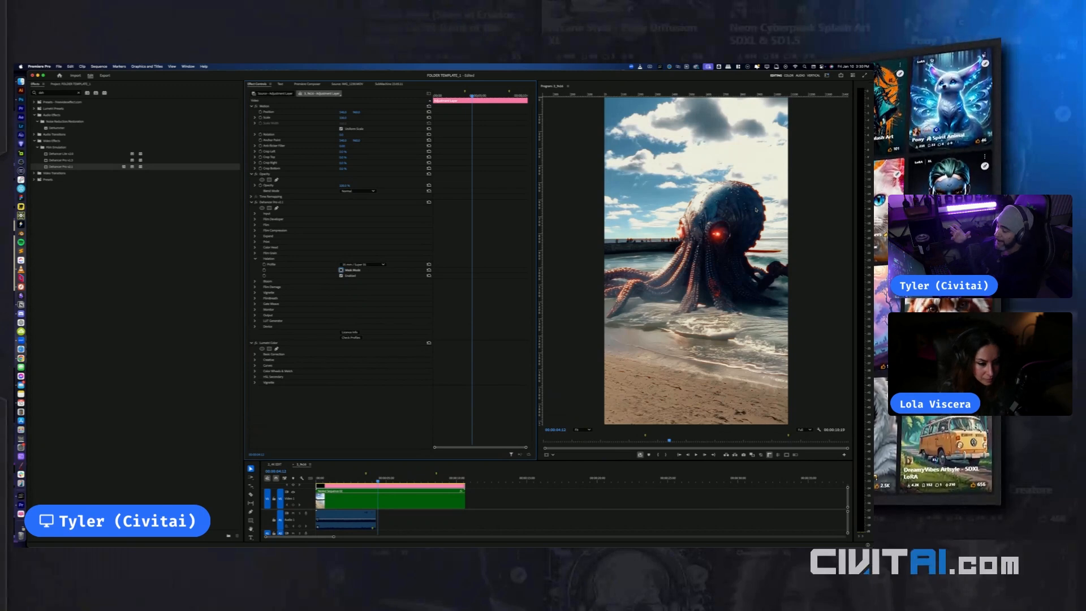
# Try the 8 mm / Super 8 and 8 mm / Super 8 No Remjet halation profiles
pyautogui.click(379, 263)
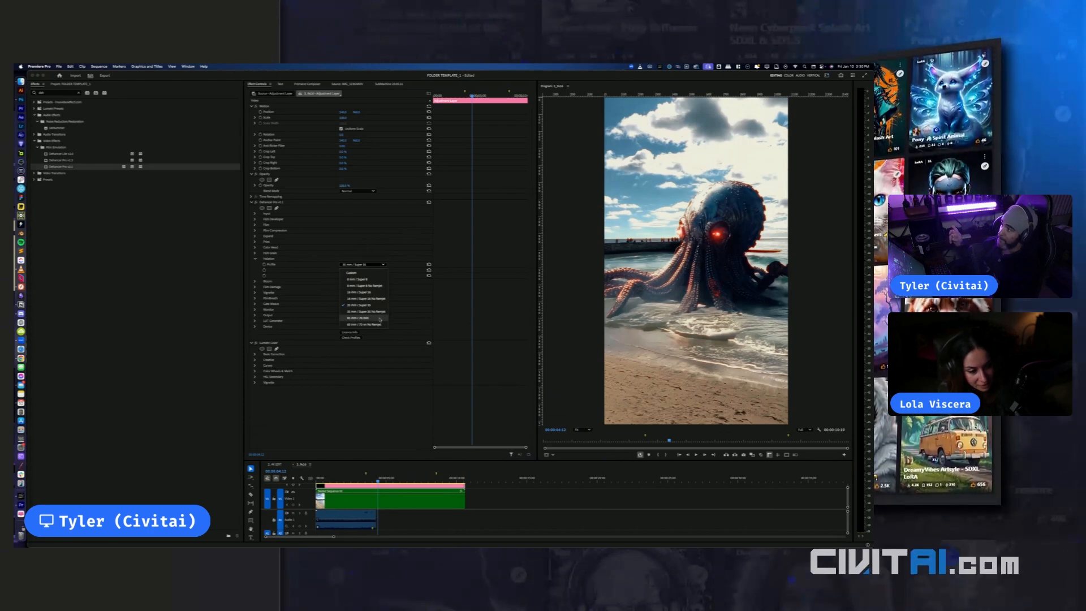
pyautogui.click(374, 279)
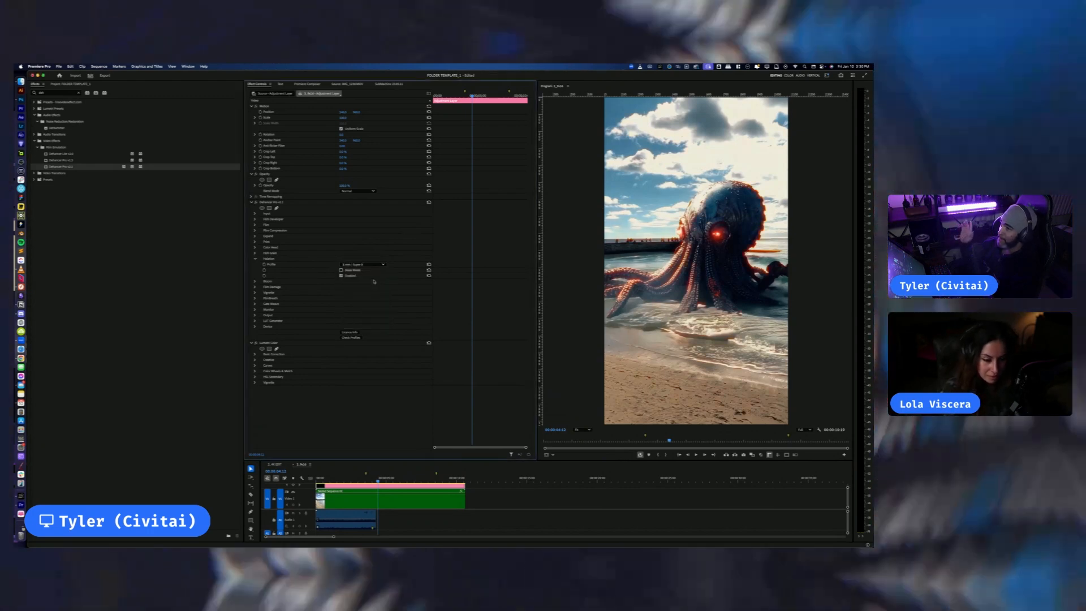
pyautogui.click(362, 264)
pyautogui.click(379, 291)
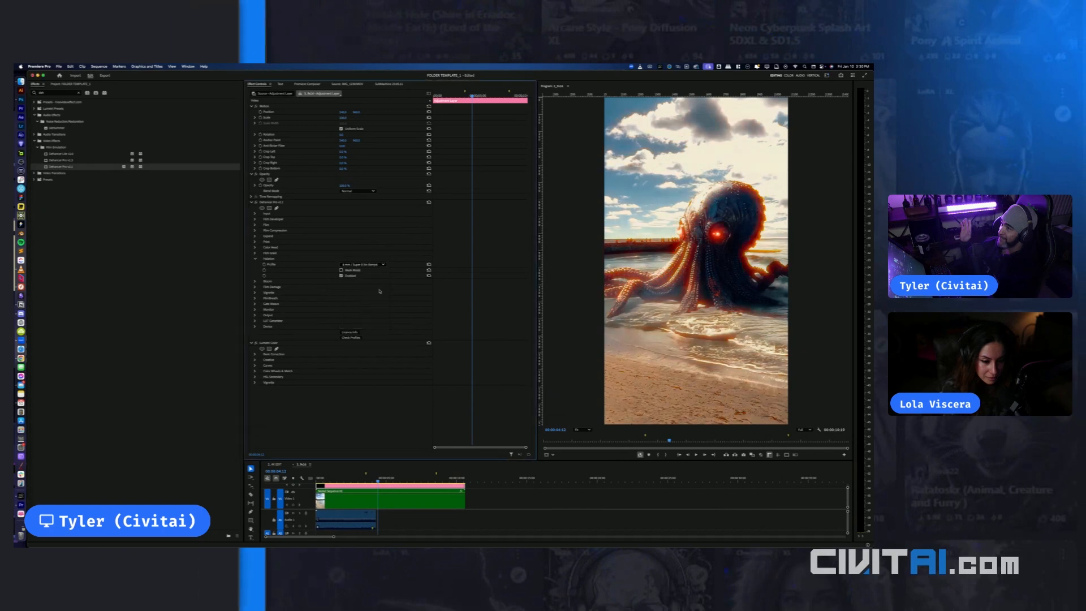
# Set the halation profile to 65 mm / 70 mm, switch it to Custom and adjust the Impact value
pyautogui.click(365, 264)
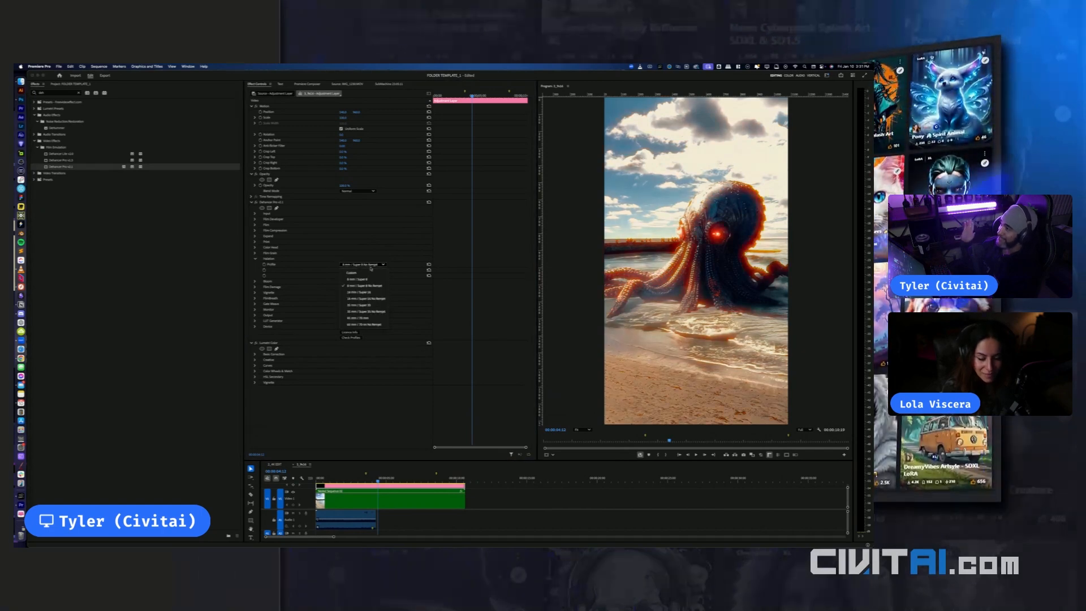
pyautogui.click(378, 318)
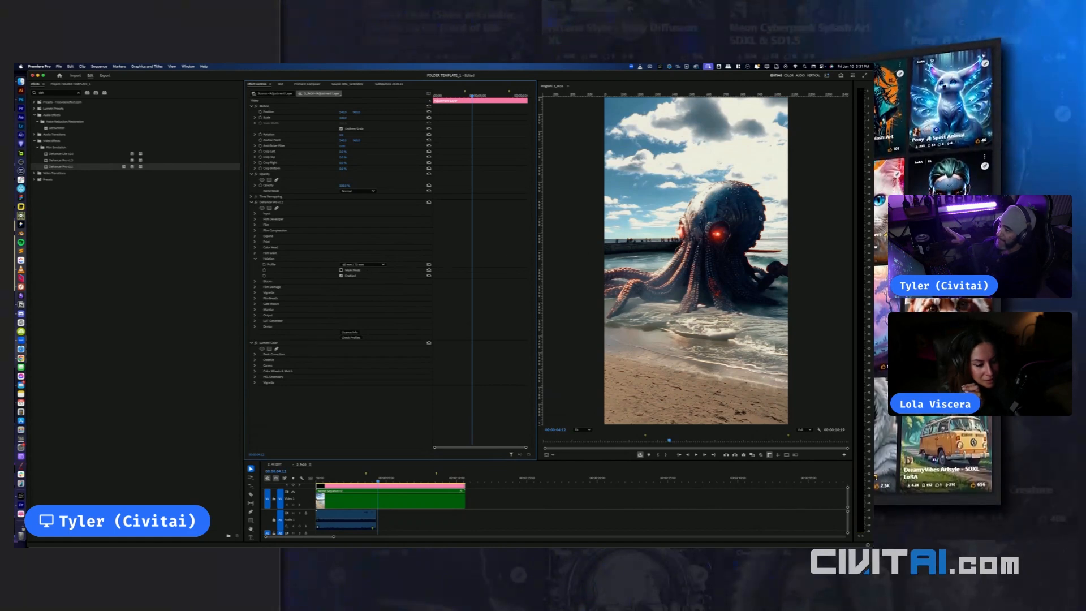
pyautogui.click(362, 264)
pyautogui.click(356, 273)
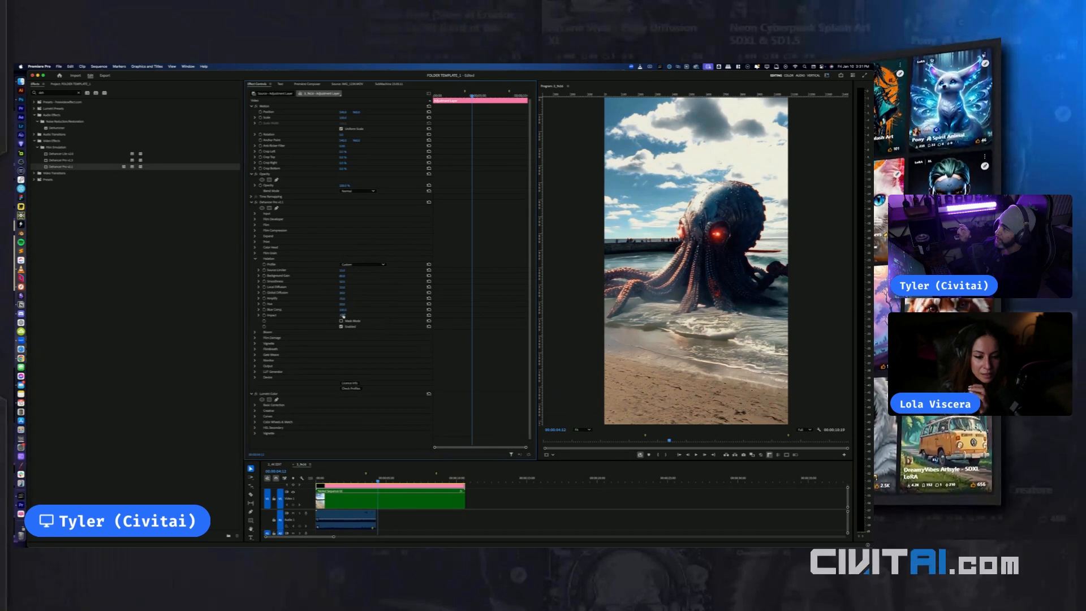
pyautogui.click(343, 315)
pyautogui.press('Return')
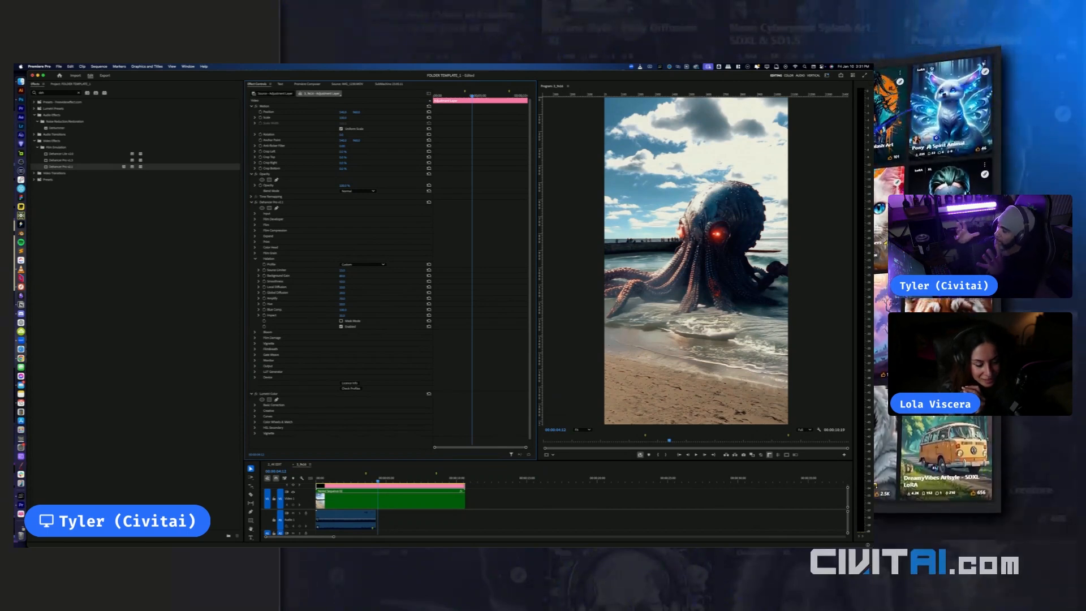
# Enable Dehancer's Bloom and inspect the 8 mm / Super 8 profile in Mask Mode, turning the mask off at the end
pyautogui.click(255, 259)
pyautogui.click(255, 265)
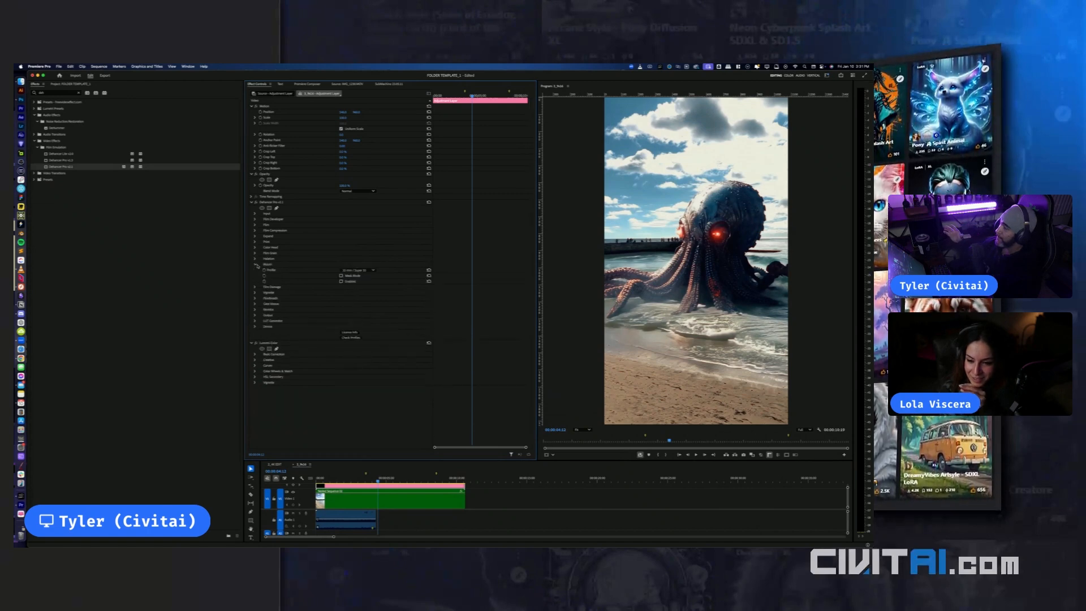
pyautogui.click(341, 281)
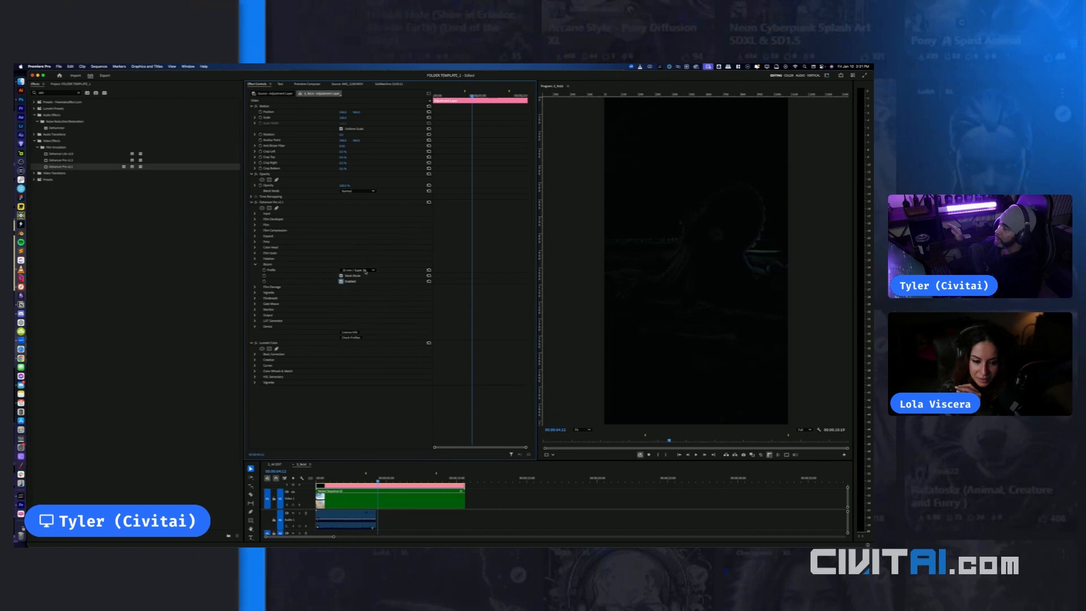
pyautogui.click(366, 270)
pyautogui.click(367, 285)
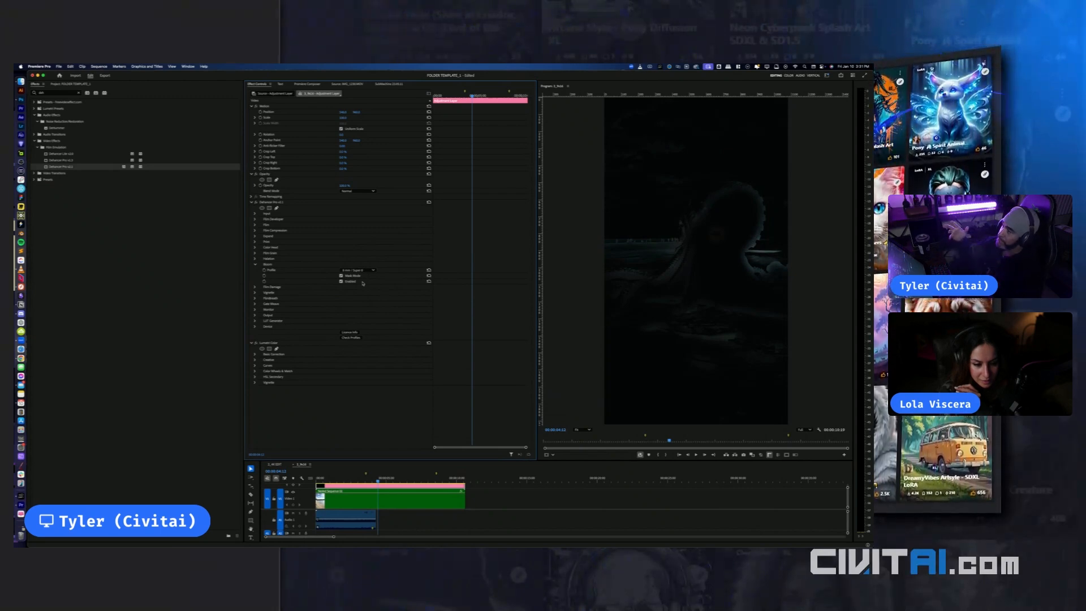
pyautogui.click(341, 275)
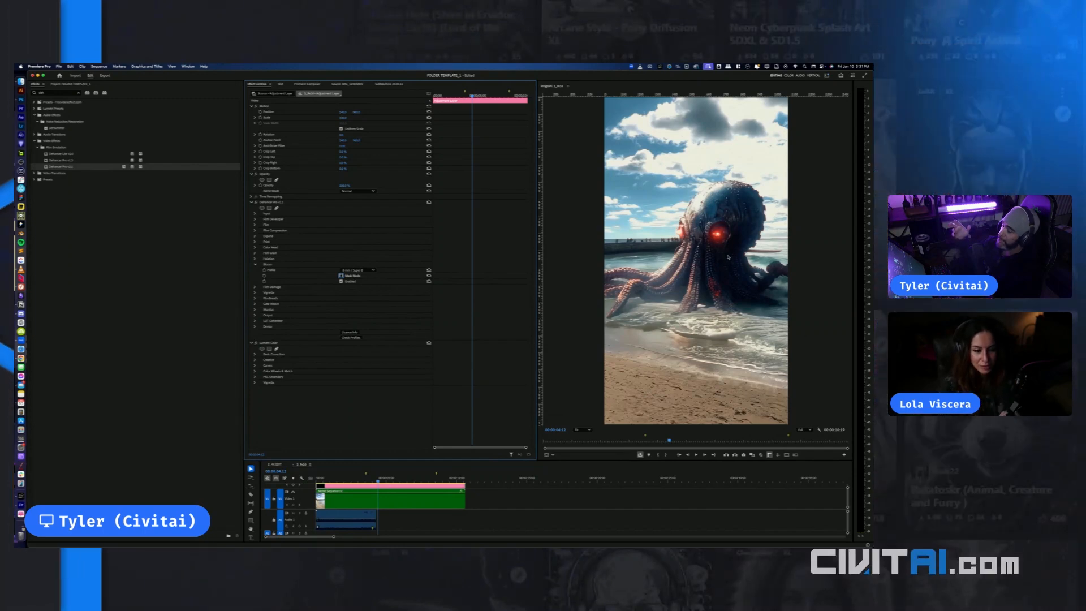
# Set the bloom profile to 65 mm / 70 mm, play back the graded clip and collapse the Dehancer and Lumetri settings
pyautogui.click(355, 270)
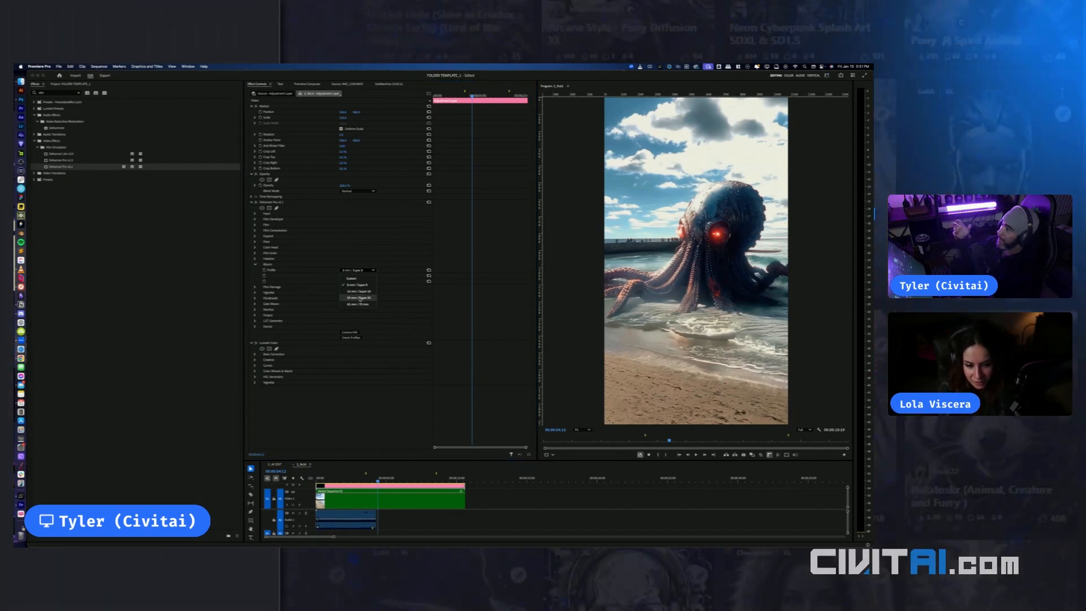
pyautogui.click(357, 301)
pyautogui.click(373, 271)
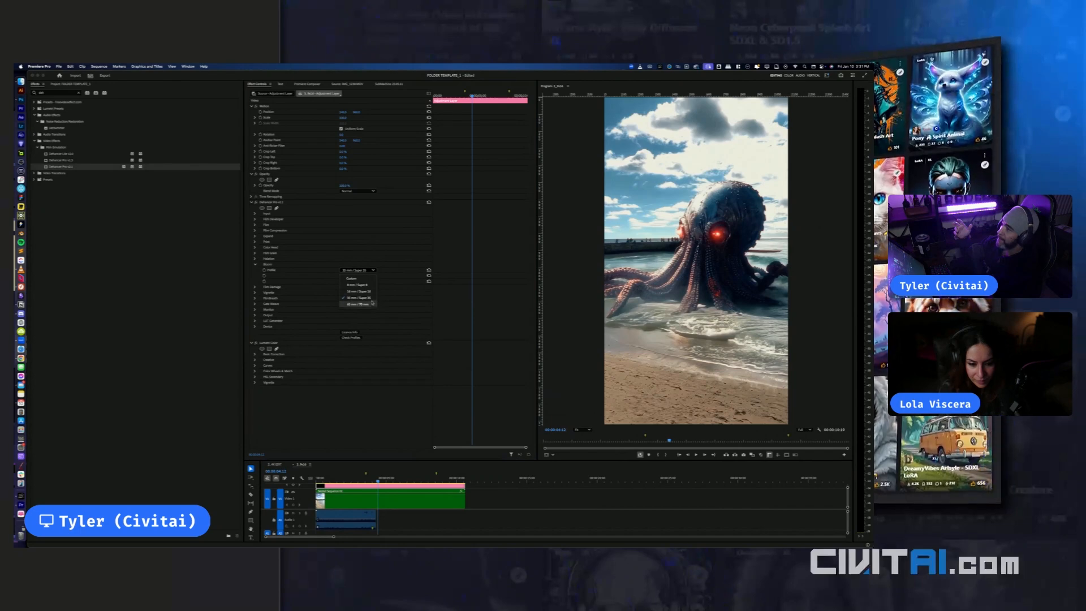
pyautogui.click(396, 311)
pyautogui.press('space')
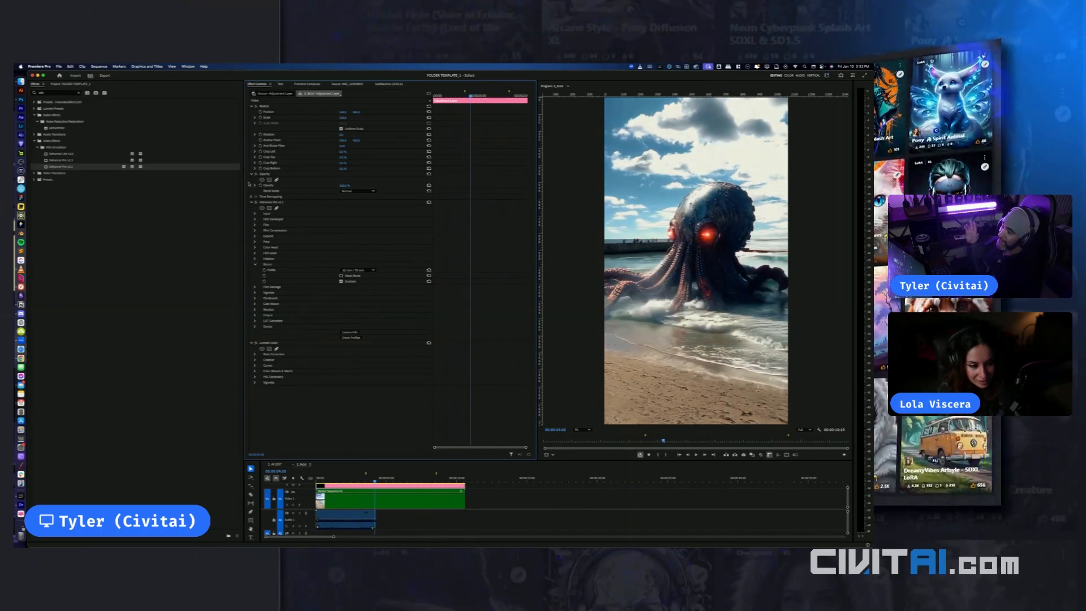
pyautogui.click(251, 202)
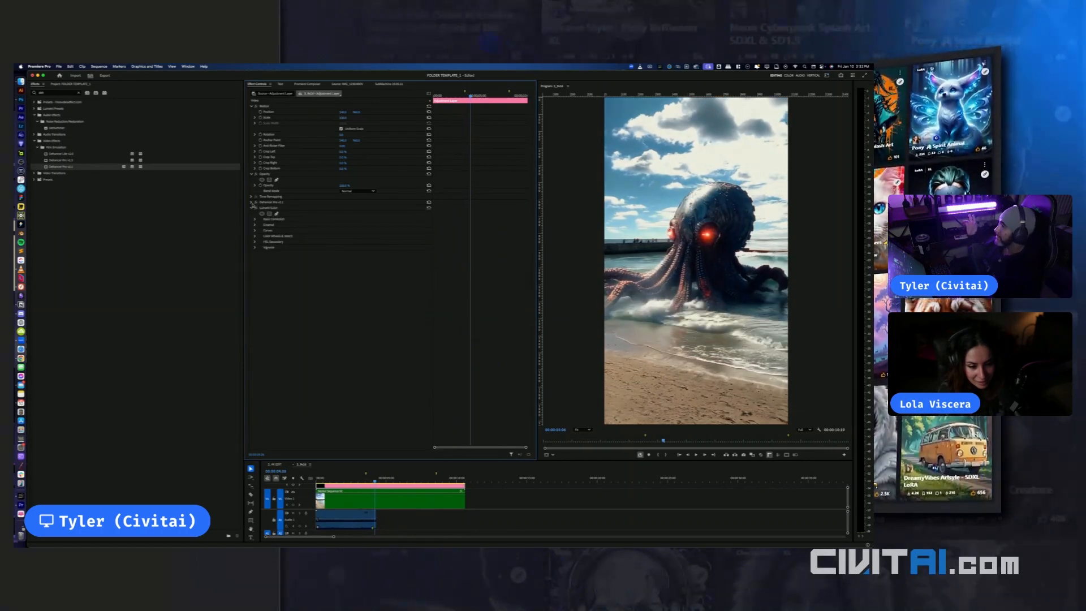
pyautogui.click(252, 207)
# Search the effects for "chrom" and apply uni.Chromatic Aberration to the adjustment layer
pyautogui.click(453, 499)
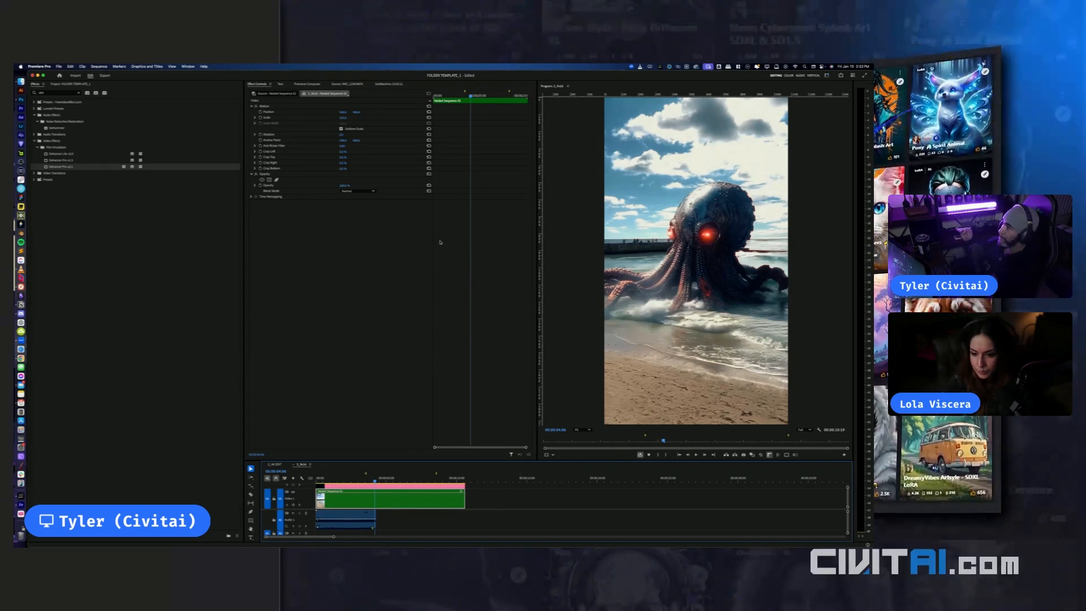
pyautogui.click(84, 84)
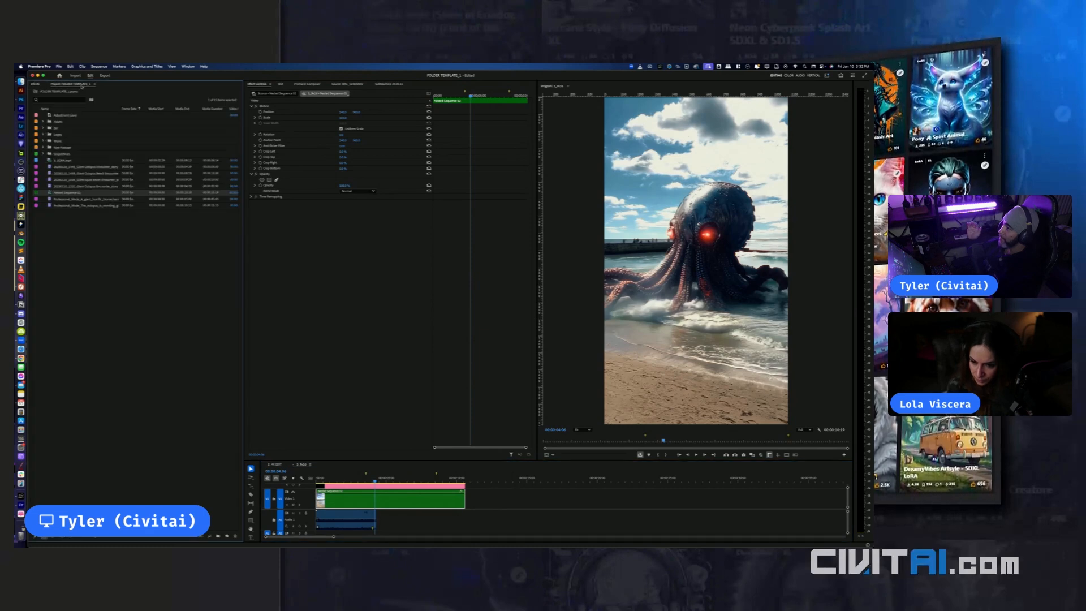
pyautogui.click(40, 85)
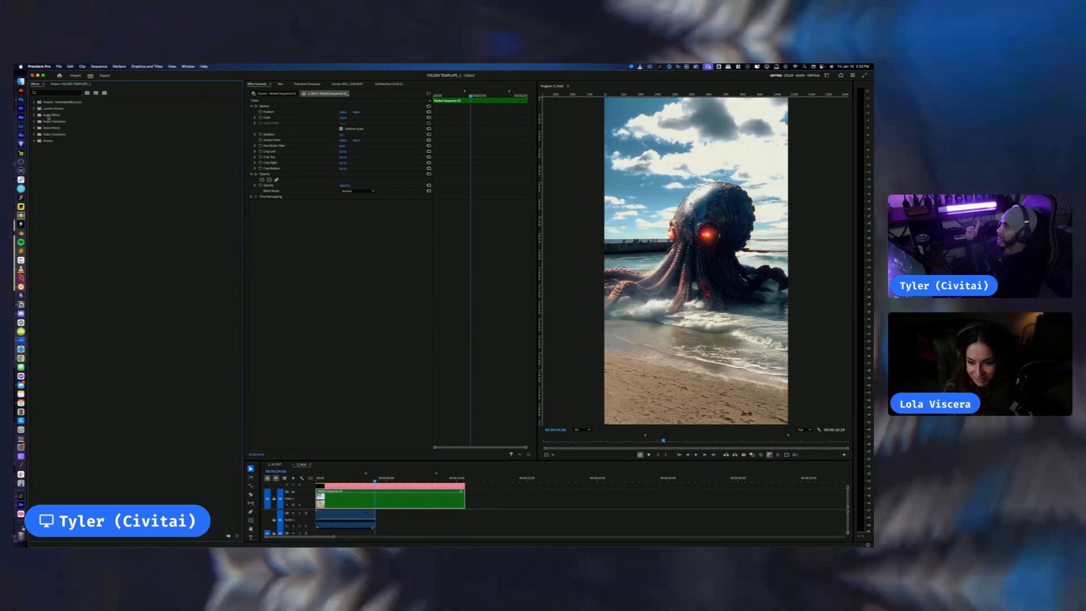
pyautogui.click(67, 95)
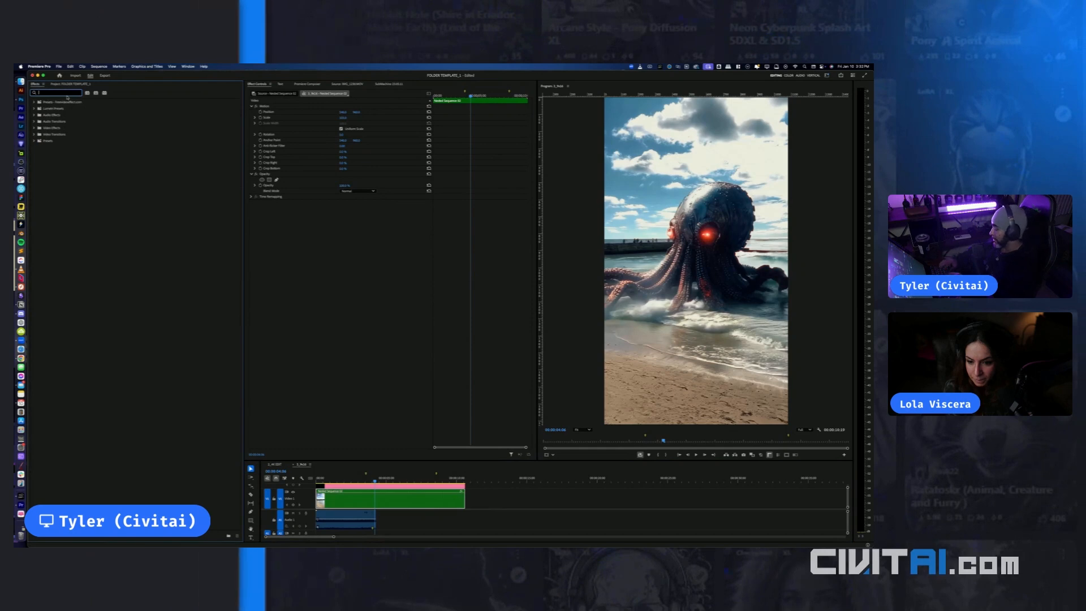
pyautogui.write('chrom')
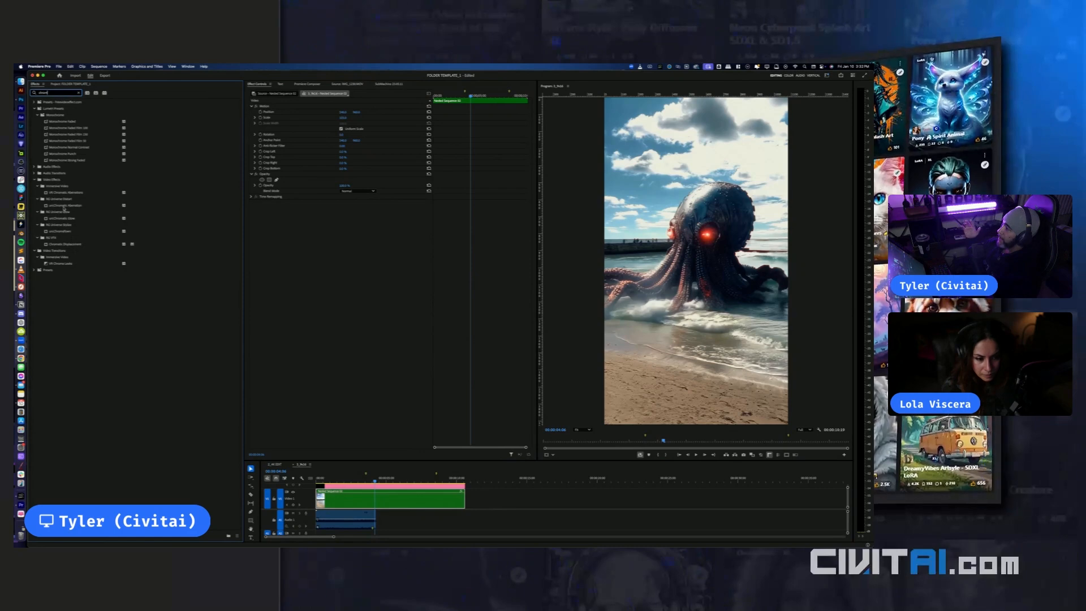
pyautogui.click(64, 207)
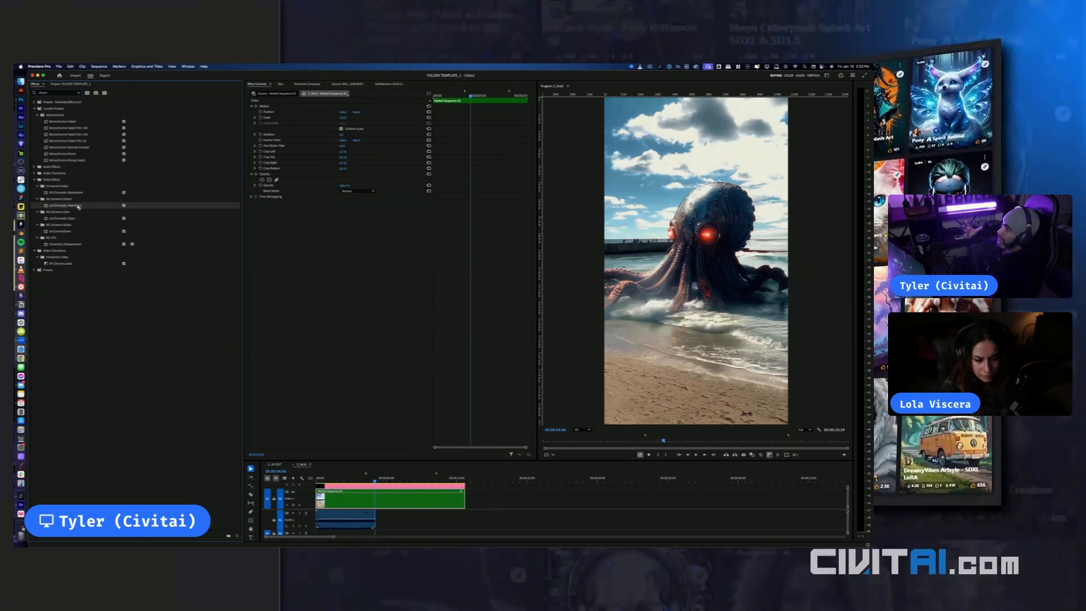
pyautogui.click(349, 486)
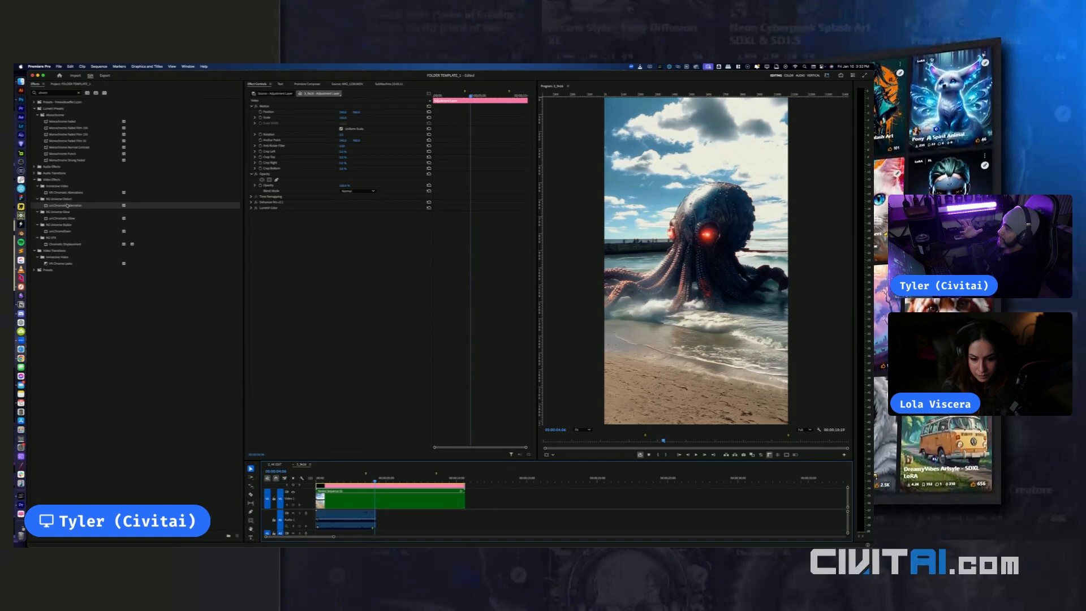
pyautogui.moveTo(66, 205); pyautogui.dragTo(269, 221)
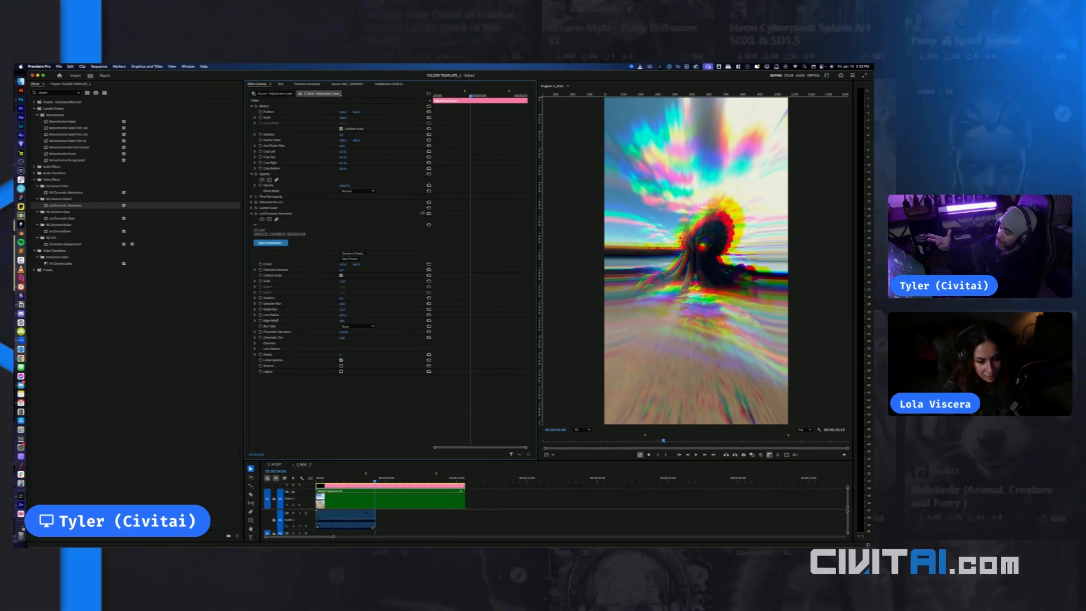
# Reduce the chromatic aberration's Distortion Amount, set its Radial Blur to 0 and collapse the effect's settings
pyautogui.moveTo(342, 270); pyautogui.dragTo(348, 274)
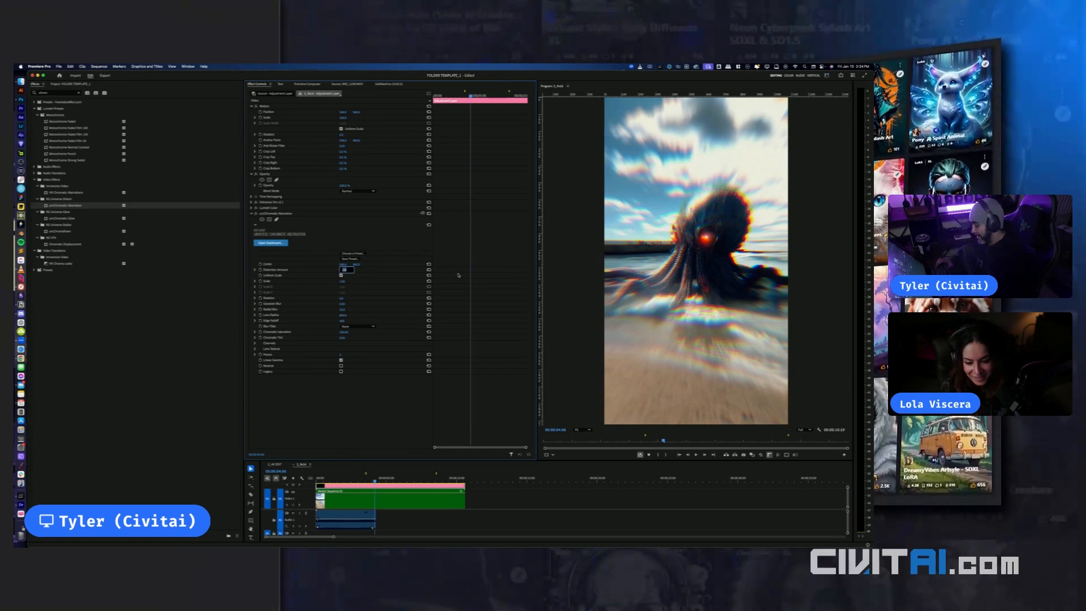
pyautogui.press('Return')
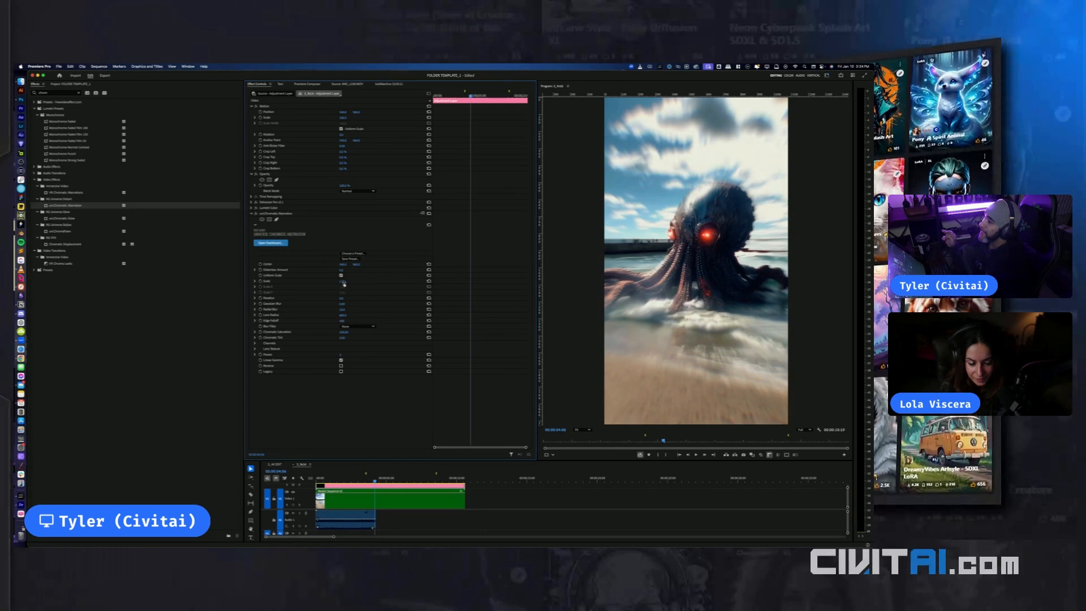
pyautogui.click(345, 309)
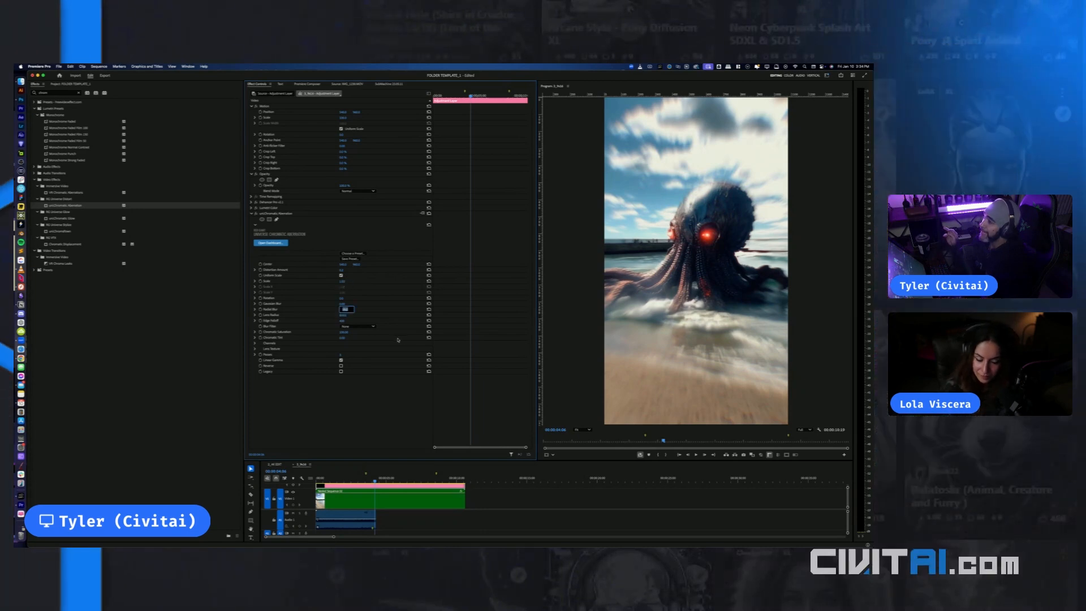
pyautogui.write('0')
pyautogui.press('Return')
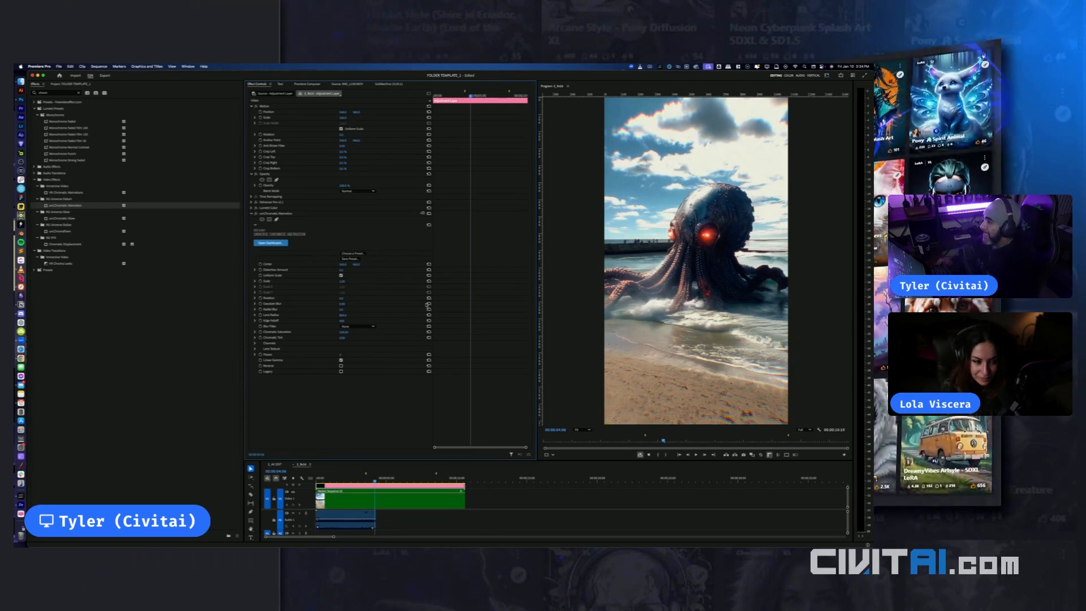
pyautogui.click(252, 213)
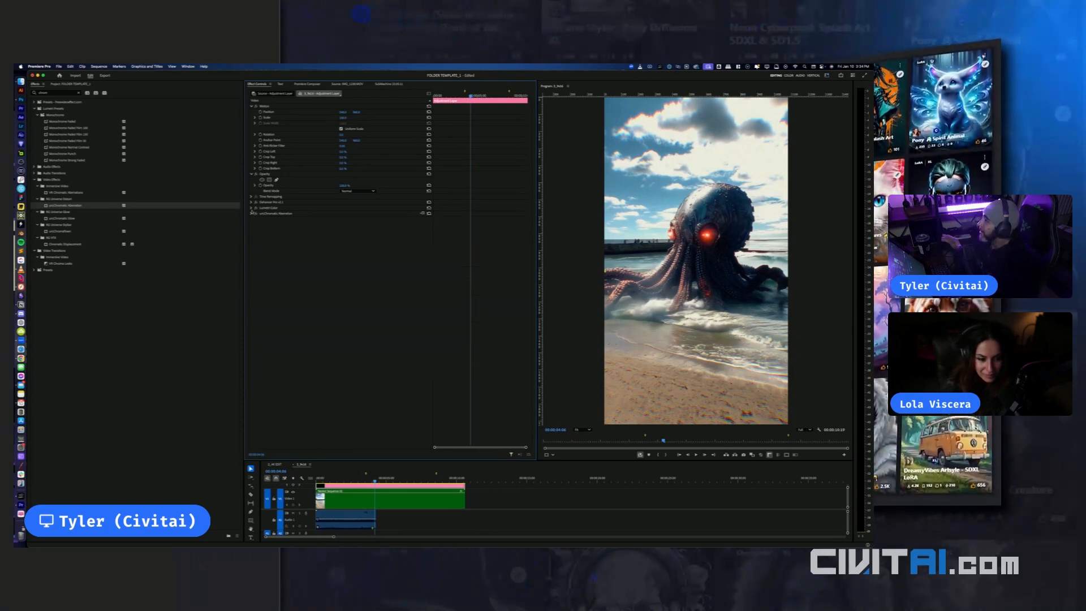
# Apply the Handheld Camera - Somewhat Steady preset to the nested sequence clip and play it back
pyautogui.click(80, 94)
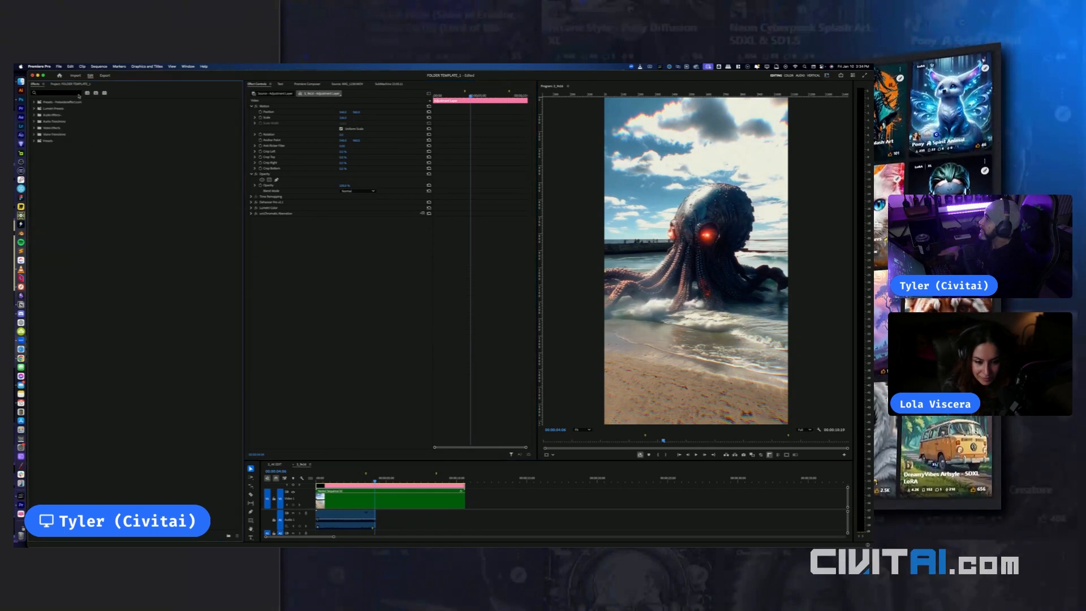
pyautogui.click(35, 141)
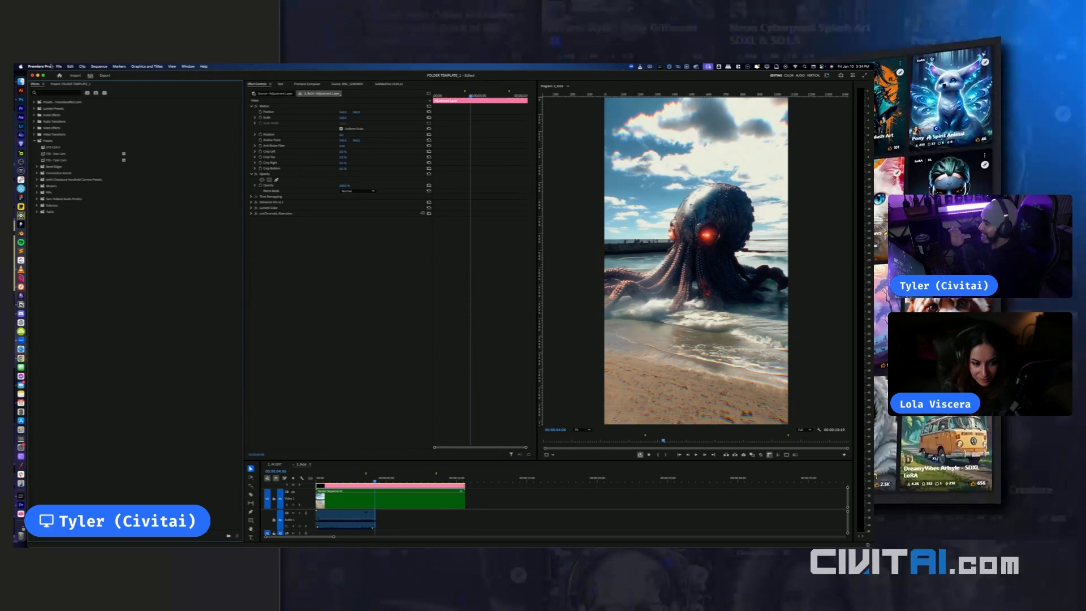
pyautogui.click(38, 179)
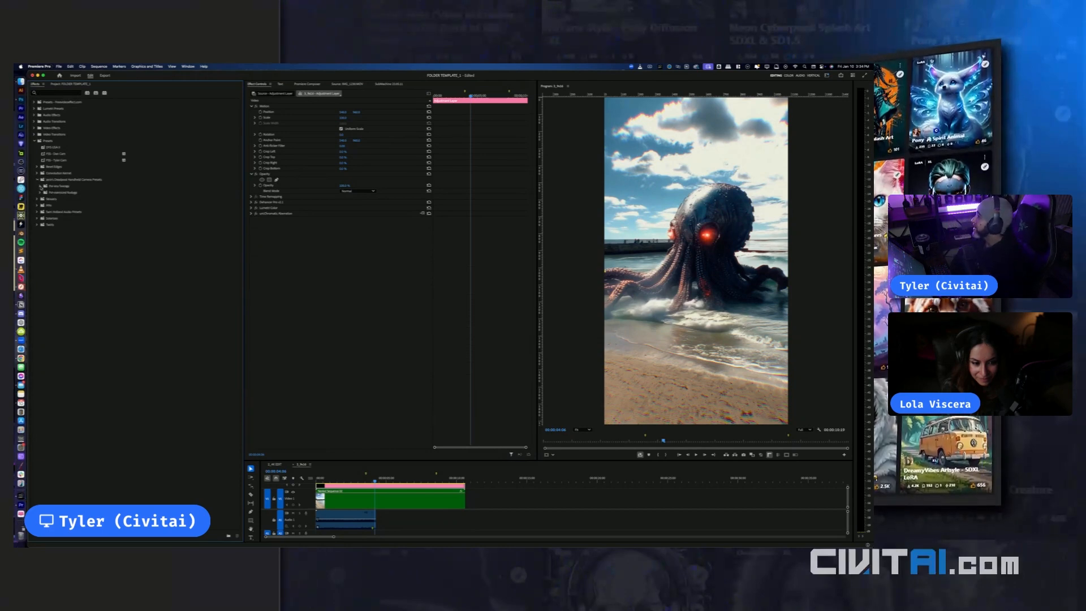
pyautogui.click(39, 186)
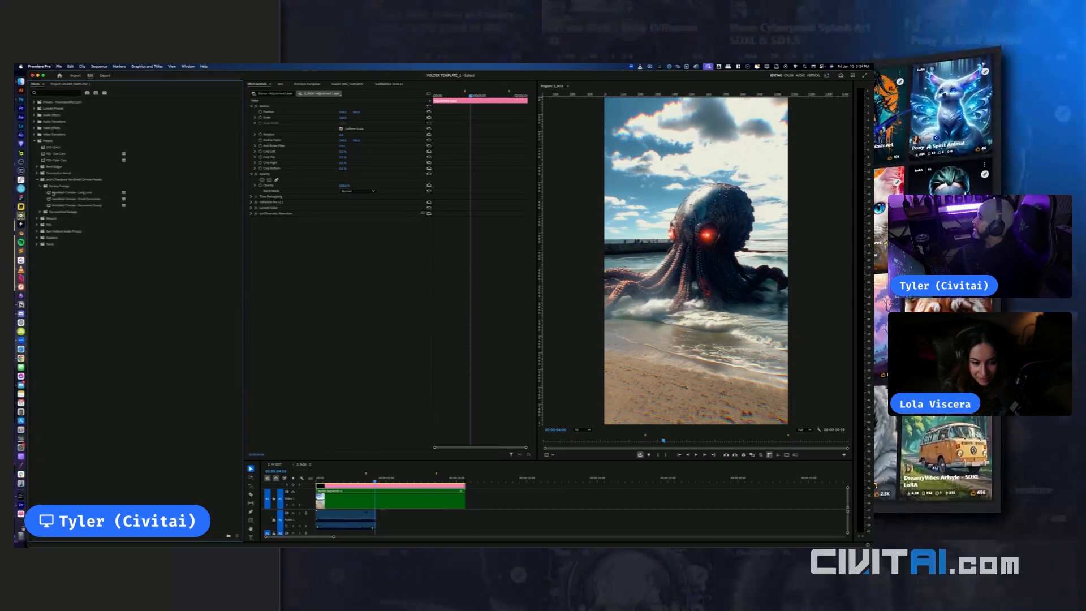
pyautogui.click(82, 205)
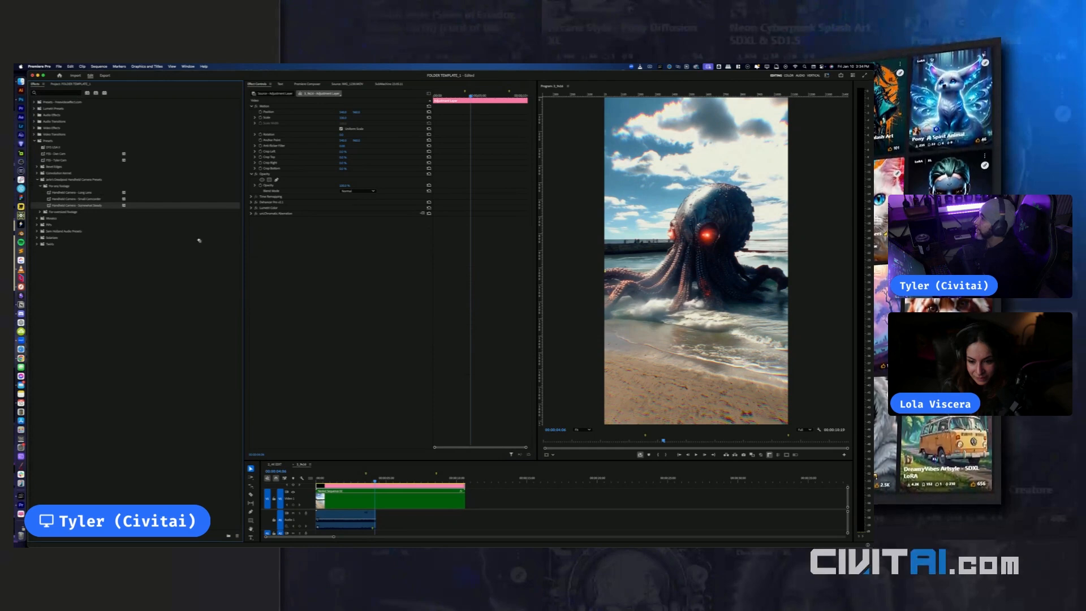
pyautogui.moveTo(336, 501); pyautogui.dragTo(336, 501)
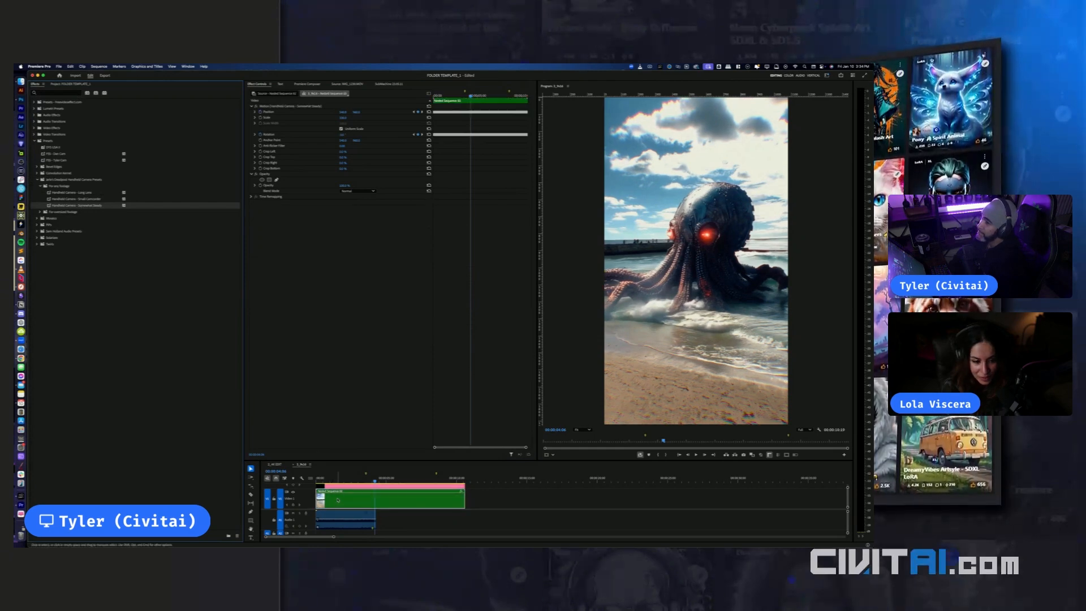
pyautogui.click(320, 479)
pyautogui.press('space')
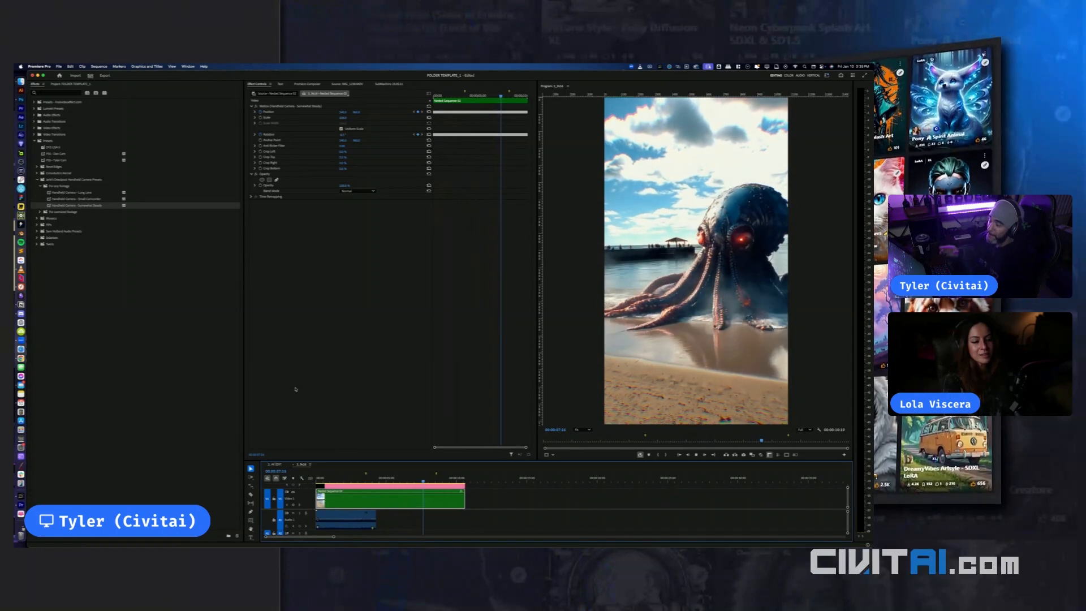
# Try the Handheld Camera - Small Camcorder preset on the nested clip and play it from the start
pyautogui.moveTo(90, 199); pyautogui.dragTo(362, 496)
pyautogui.press('Home')
pyautogui.press('space')
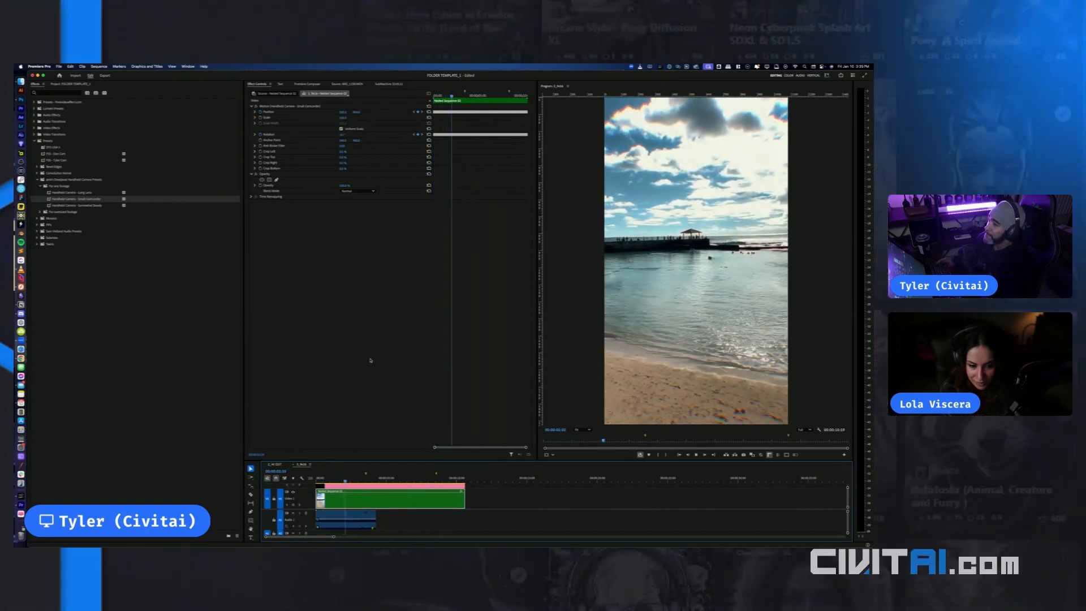
# Reapply the Handheld Camera - Somewhat Steady preset to the nested clip and play back the sequence
pyautogui.moveTo(83, 207); pyautogui.dragTo(355, 495)
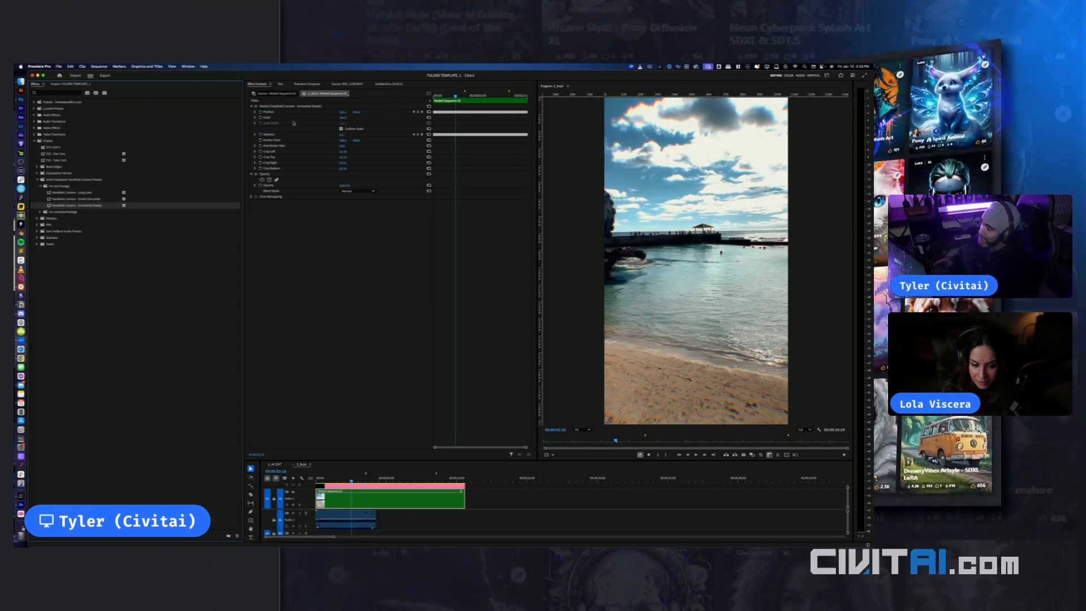
pyautogui.moveTo(456, 429); pyautogui.dragTo(439, 429)
pyautogui.press('space')
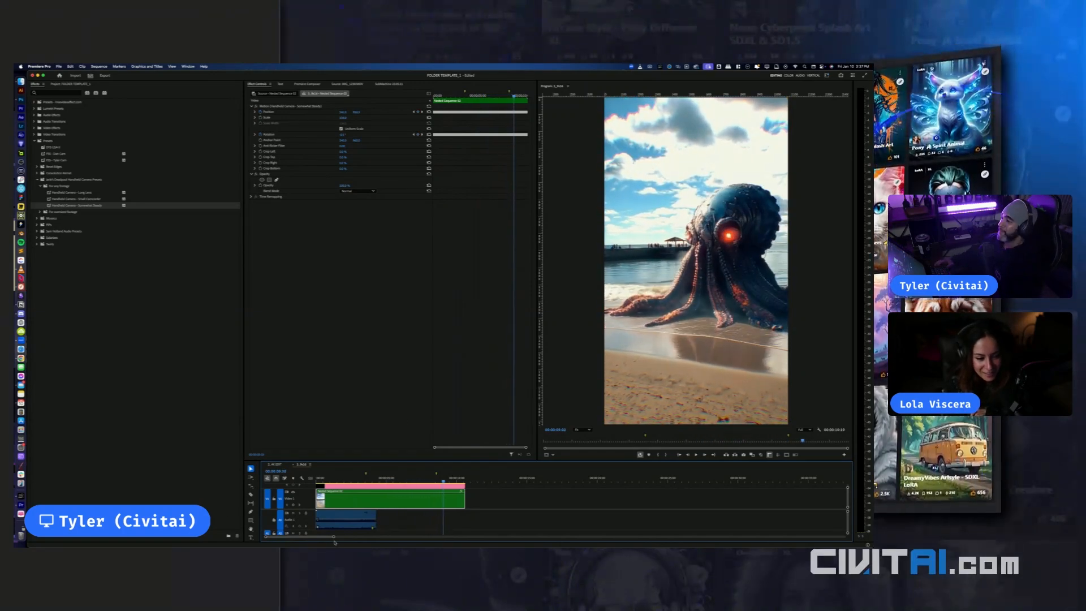
# Delete the leftover audio clip below the nested sequence from the timeline
pyautogui.click(404, 521)
pyautogui.click(347, 517)
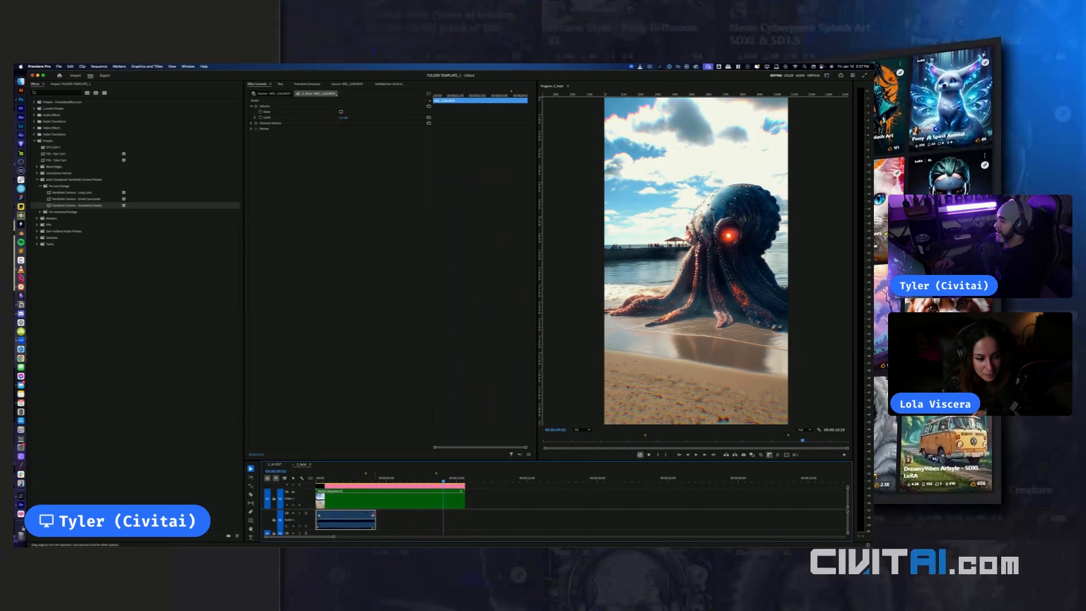
pyautogui.press('Delete')
pyautogui.click(391, 500)
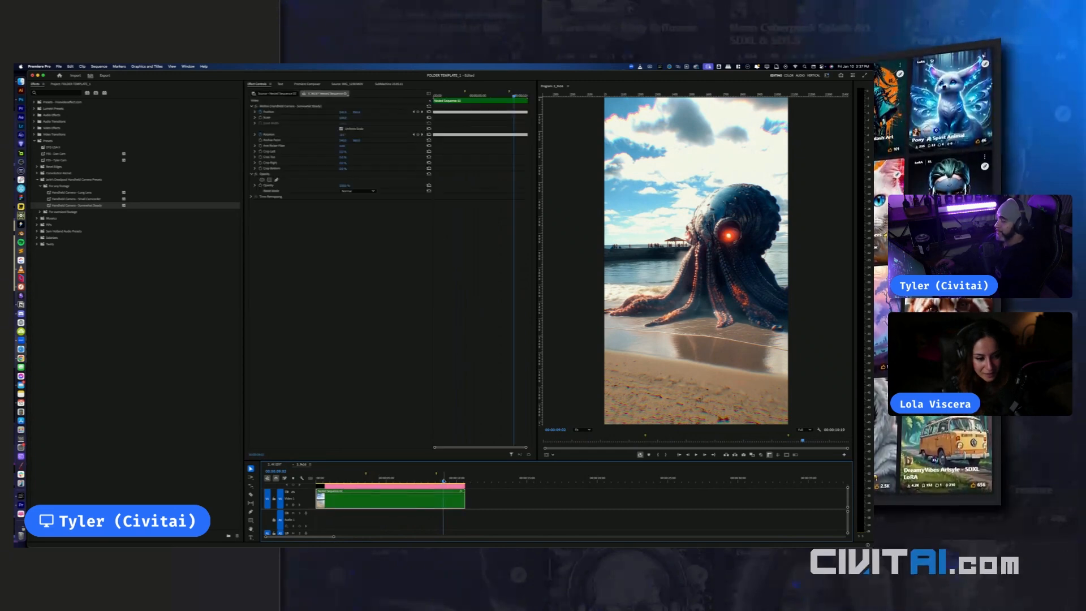
# Open the export settings for the vertical sequence and choose the IG REEL PRORES preset
pyautogui.press('super+m')
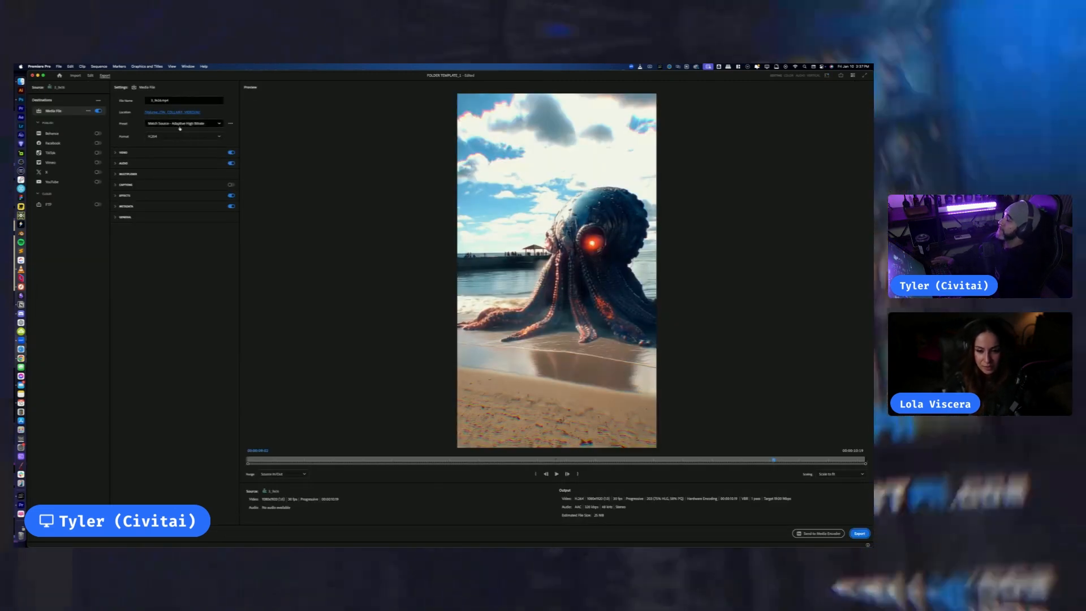
pyautogui.click(183, 123)
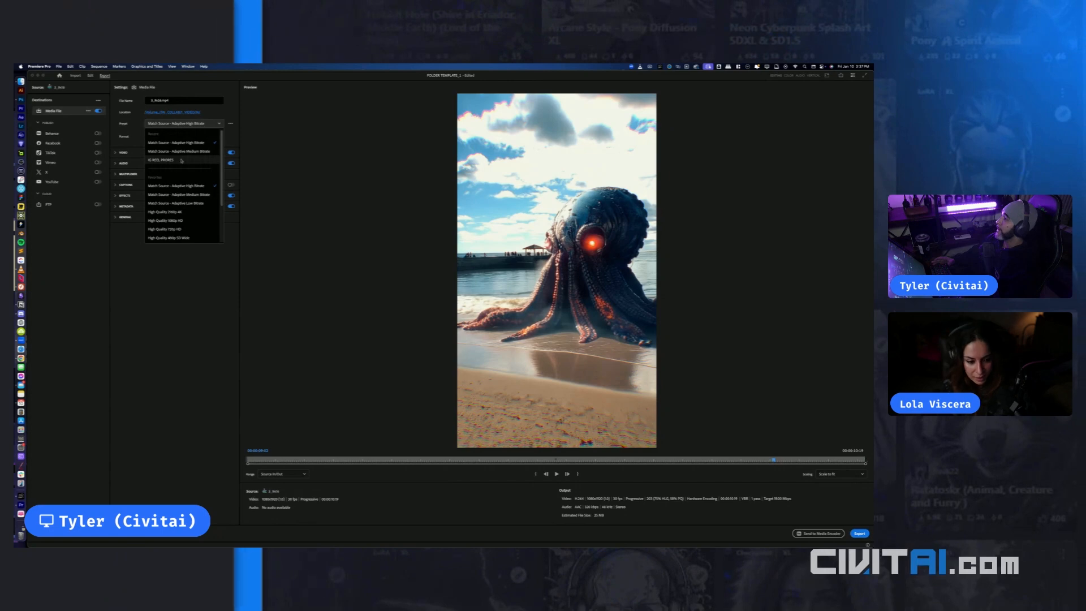
pyautogui.click(181, 160)
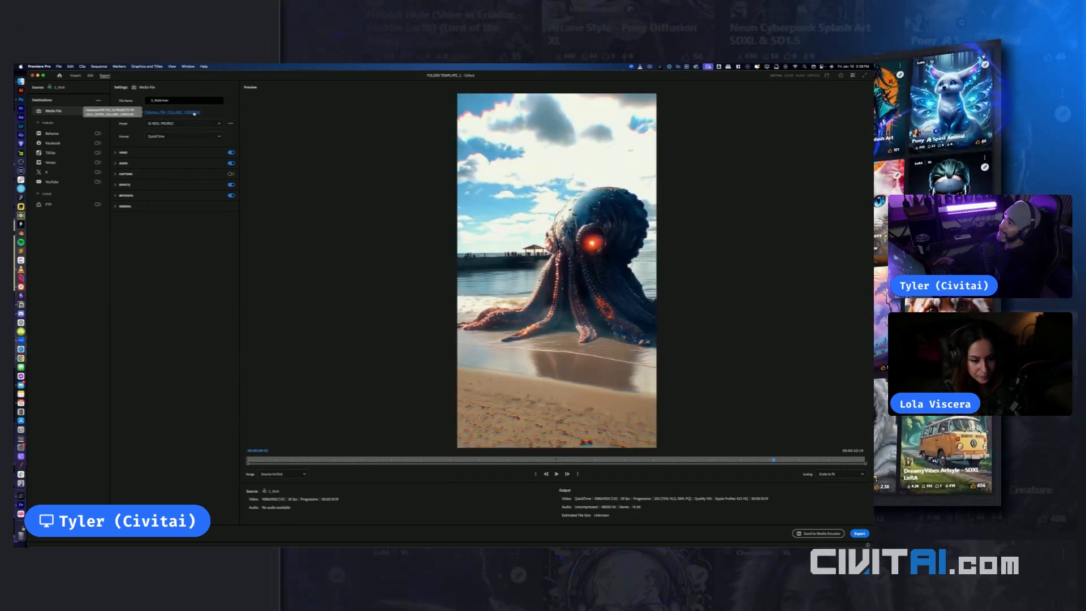
# Set the save location to 1_REELS 9x16 in 5_EXPORTS, name the file for its recipient and export the video
pyautogui.click(194, 112)
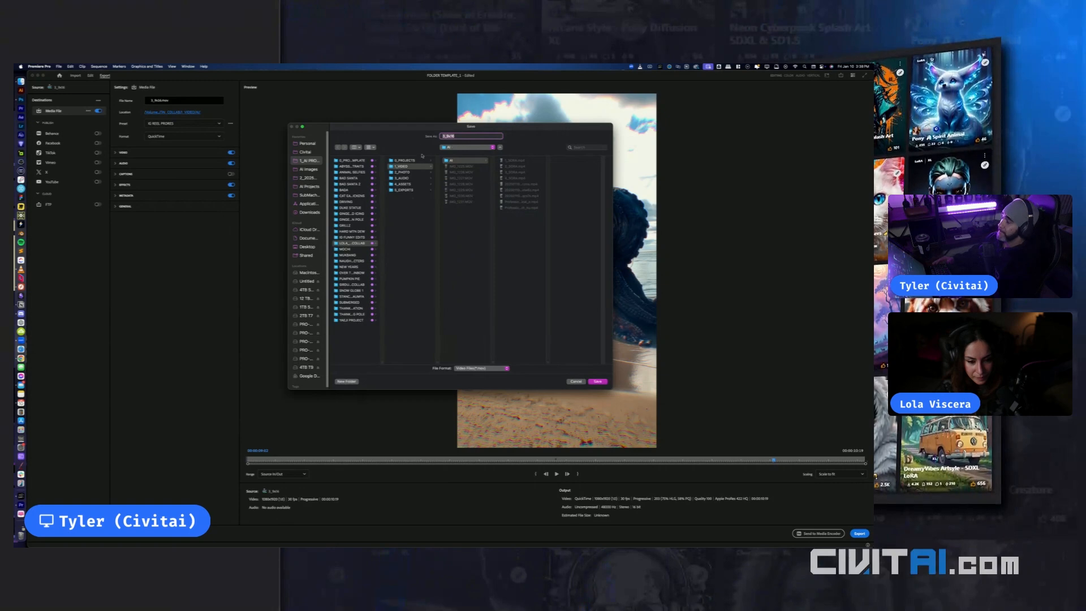
pyautogui.click(418, 190)
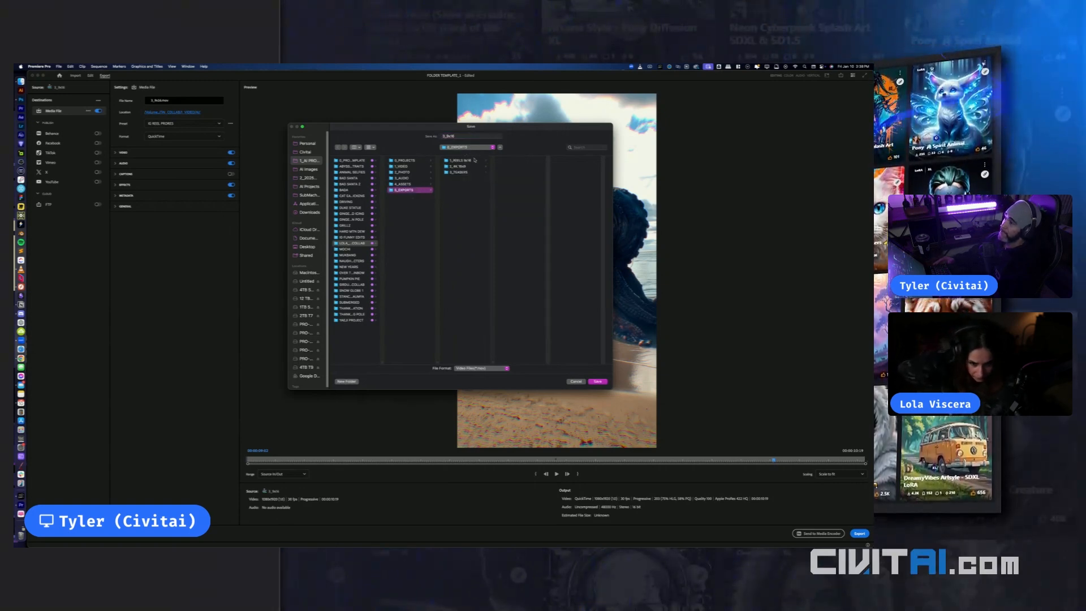
pyautogui.write('_')
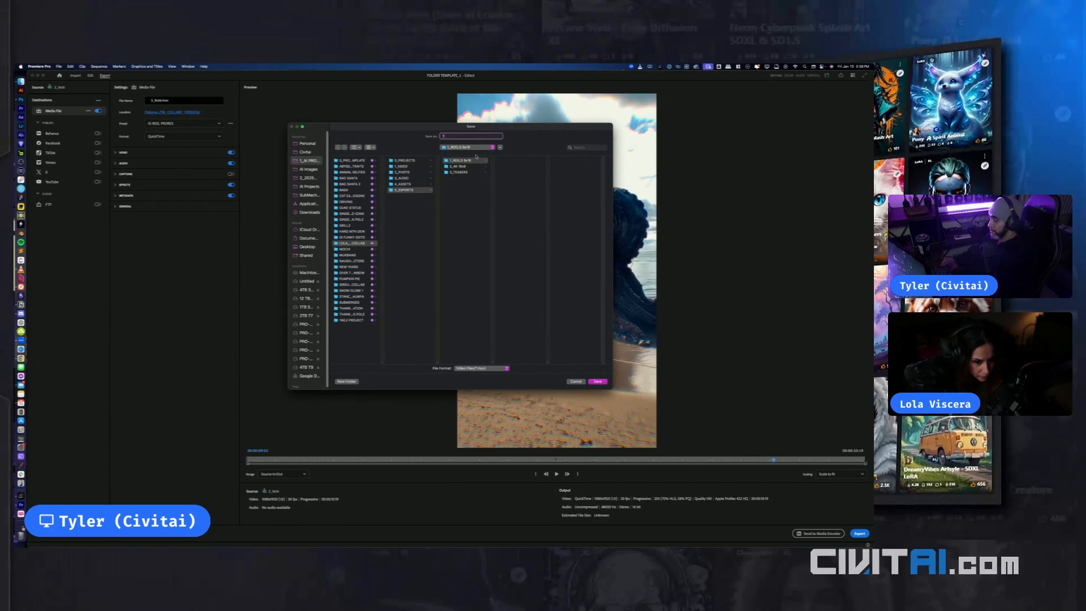
pyautogui.write('FOR LOLA')
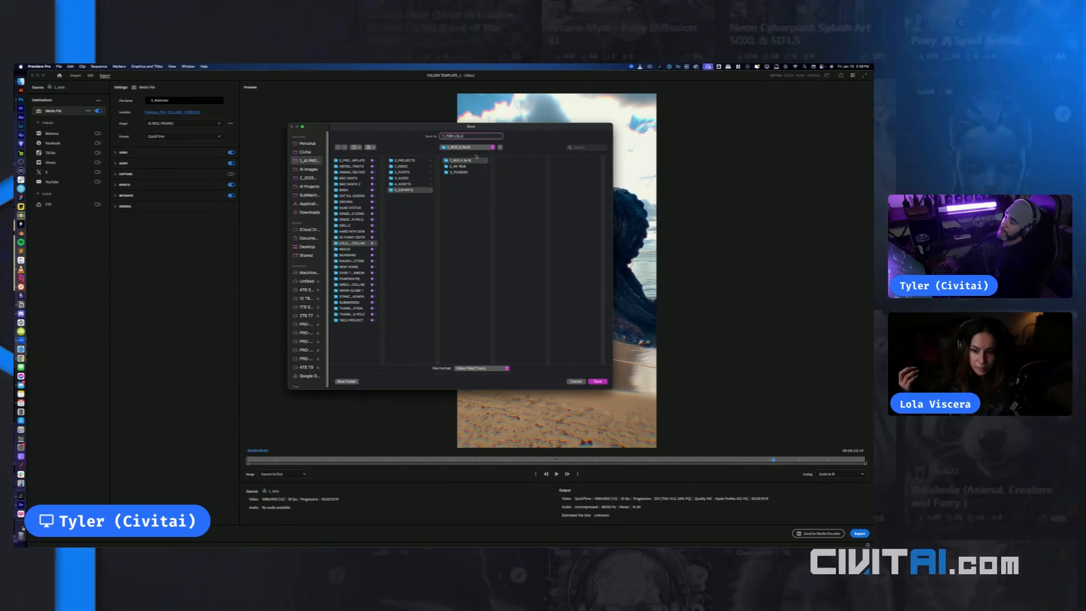
pyautogui.press('Return')
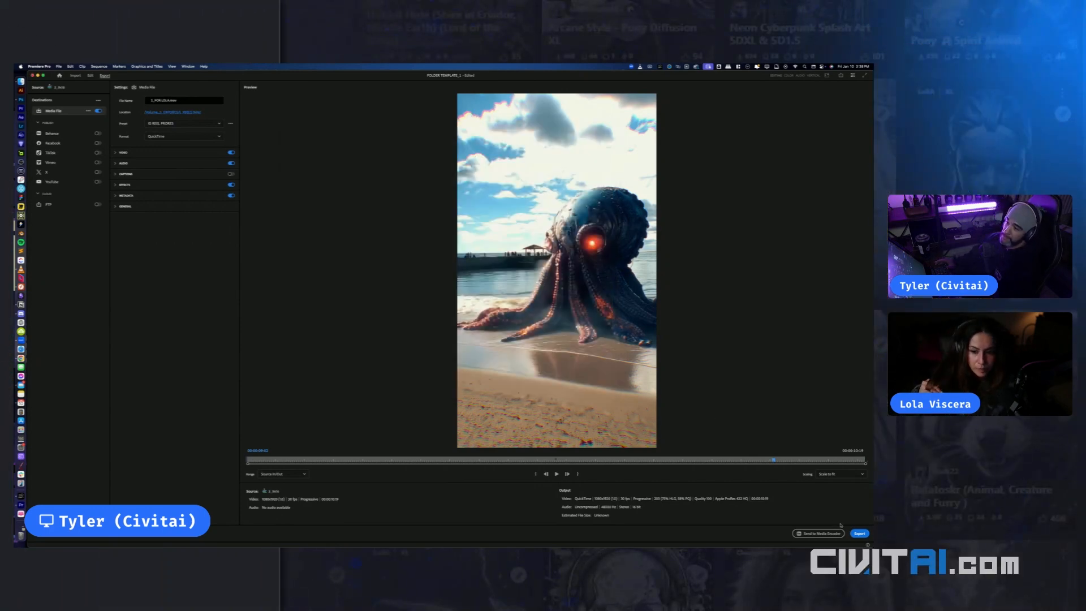
pyautogui.click(860, 534)
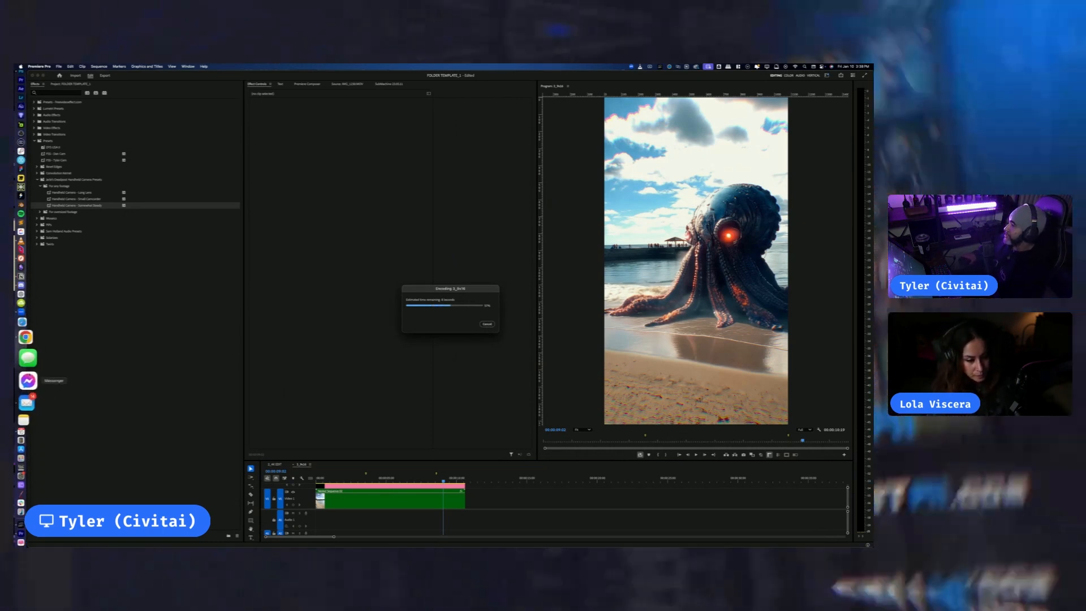
# Switch to Chrome and open the Dropbox file listing in a new tab
pyautogui.click(21, 362)
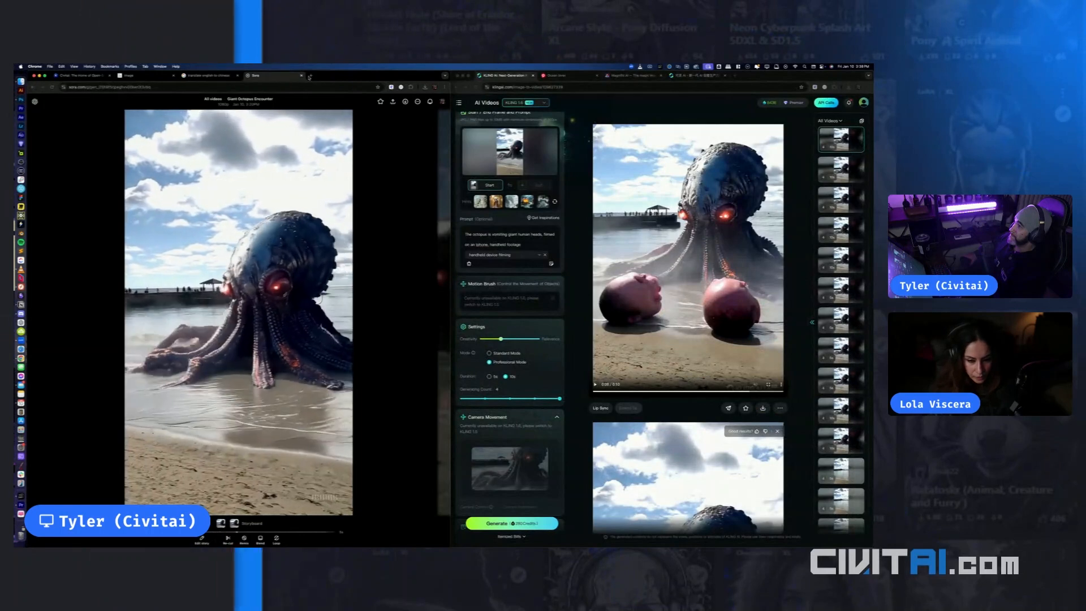
pyautogui.click(310, 75)
pyautogui.write('dropbox.com/login?cont=%2Fhome%2FOld%2520Sagans%2520Models')
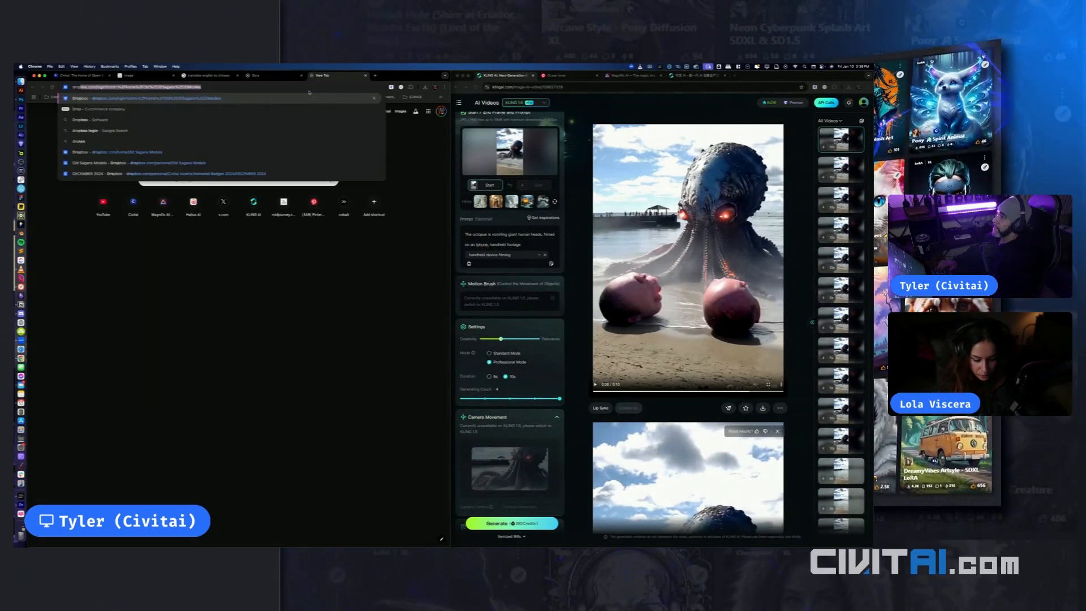
pyautogui.press('Return')
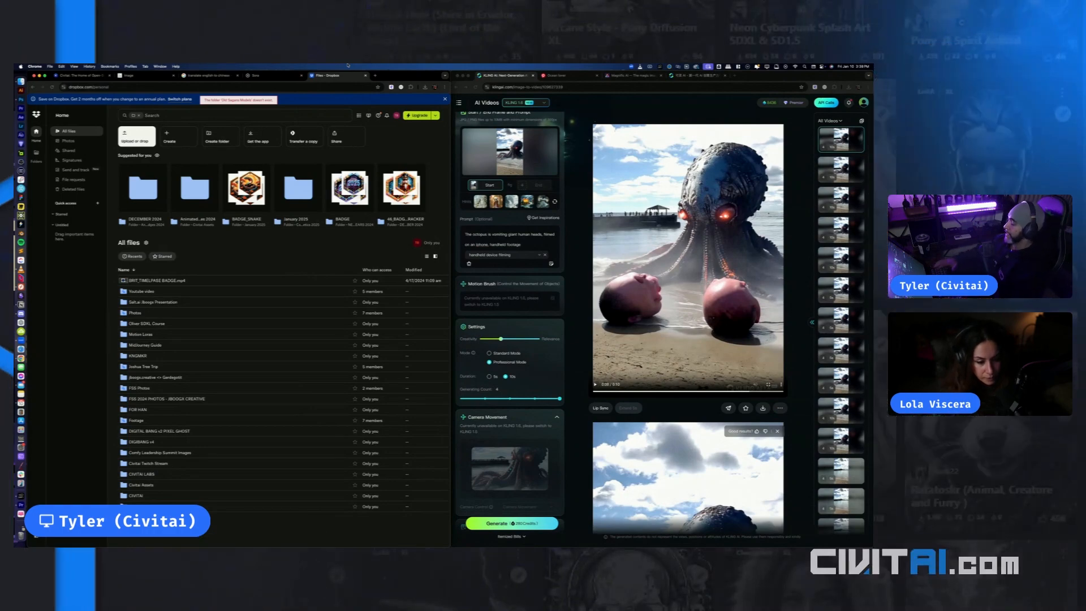
# Return to Premiere Pro and review the vertical sequence's export settings, checking the preset, the QuickTime format and the video codec
pyautogui.hotkey('ctrl', 'Up')
pyautogui.click(417, 259)
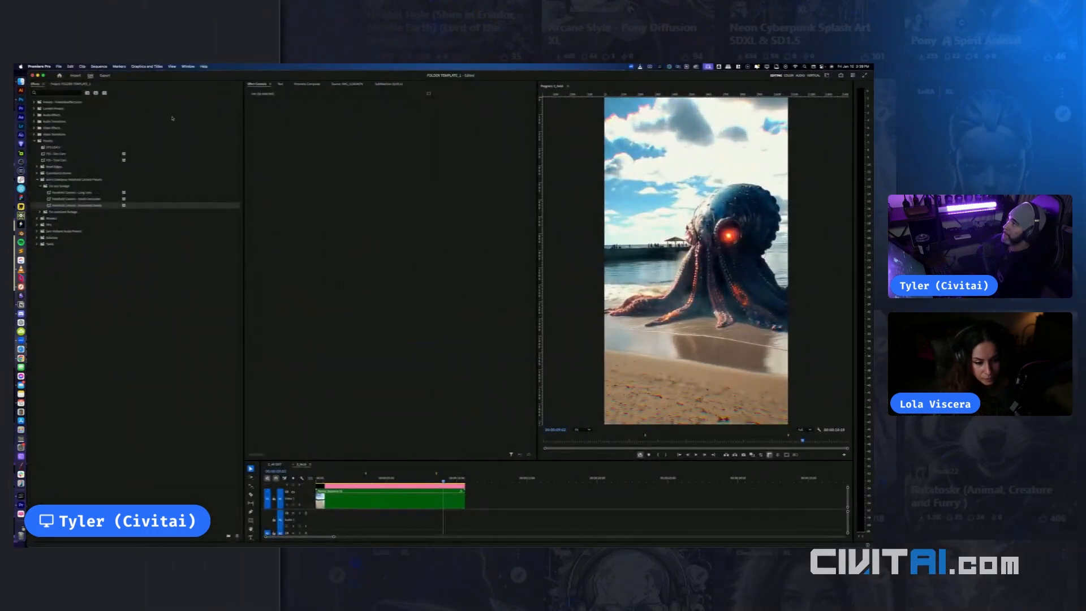
pyautogui.click(105, 75)
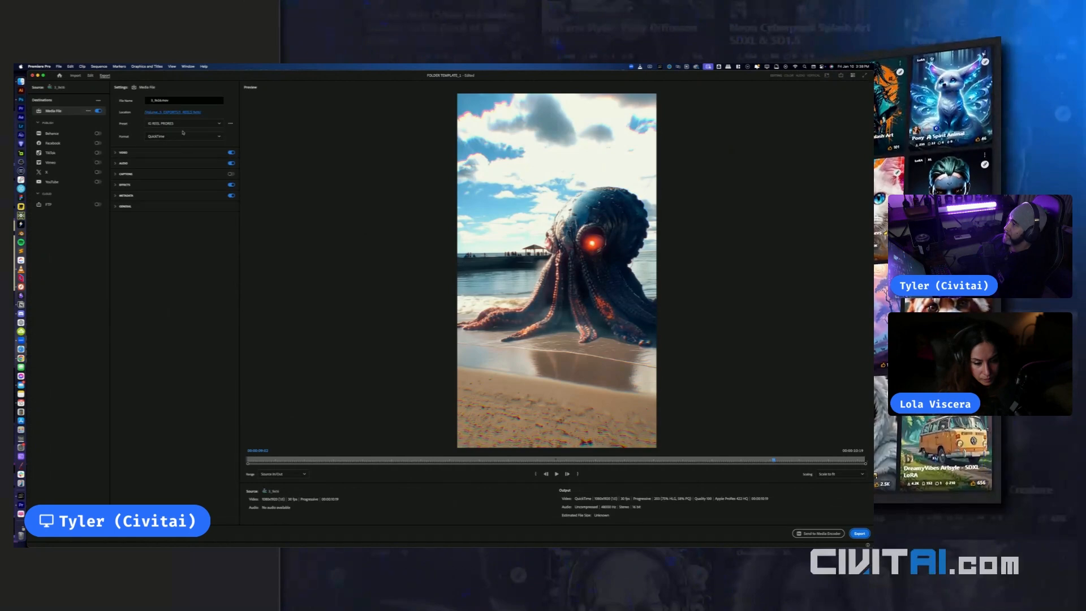
pyautogui.click(191, 126)
pyautogui.click(219, 115)
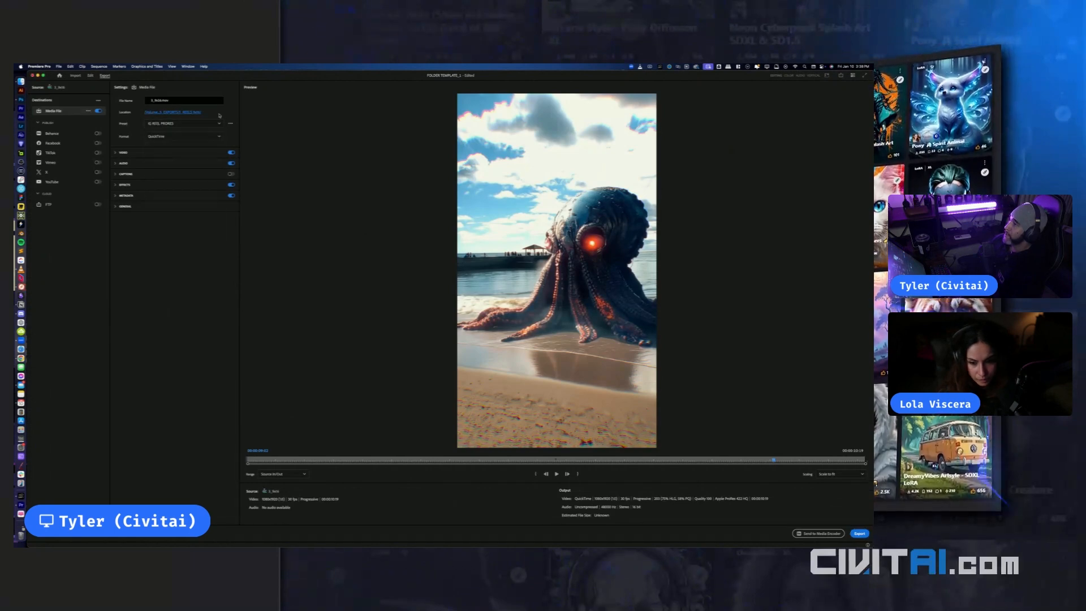
pyautogui.click(189, 139)
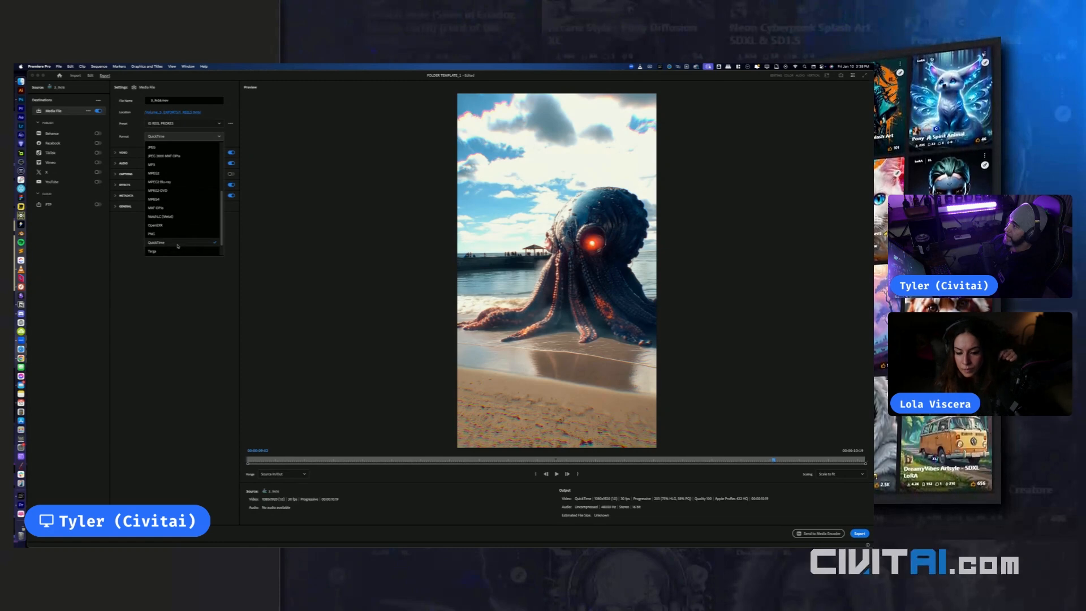
pyautogui.click(178, 244)
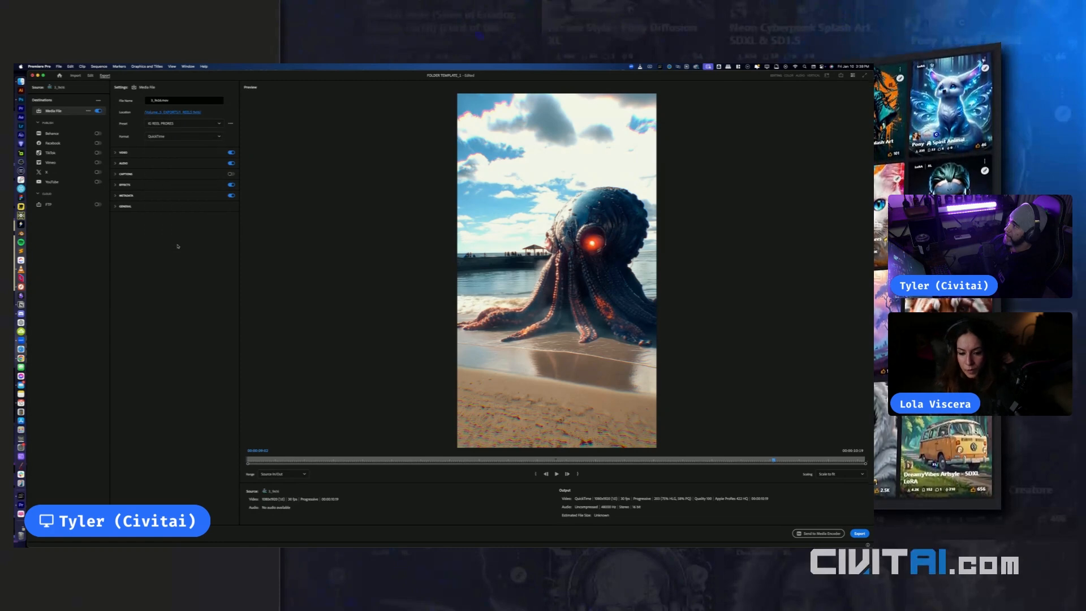
pyautogui.click(116, 153)
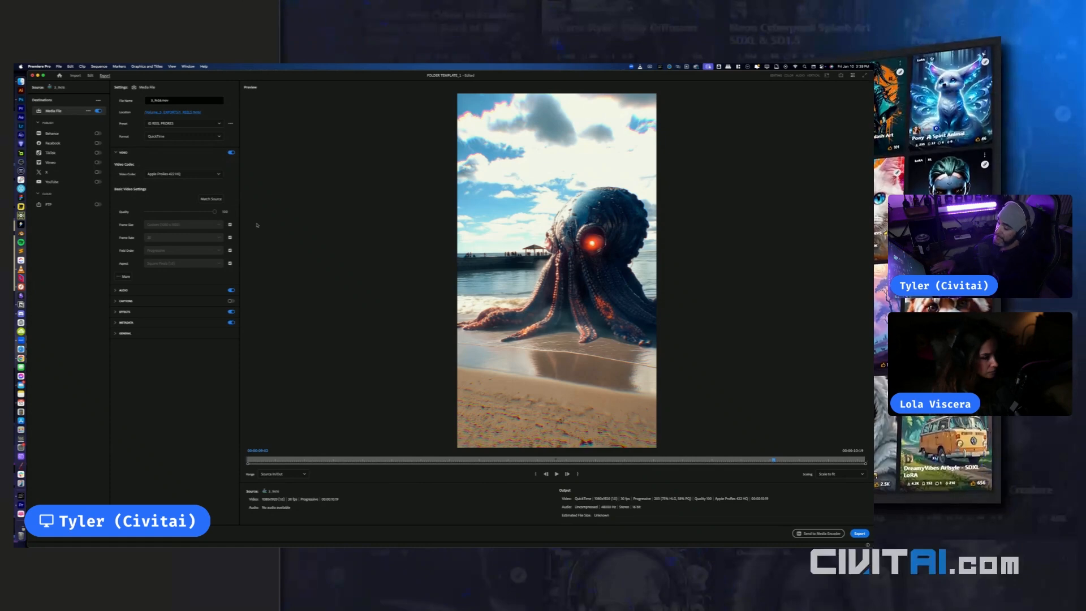
pyautogui.hotkey('ctrl', 'Up')
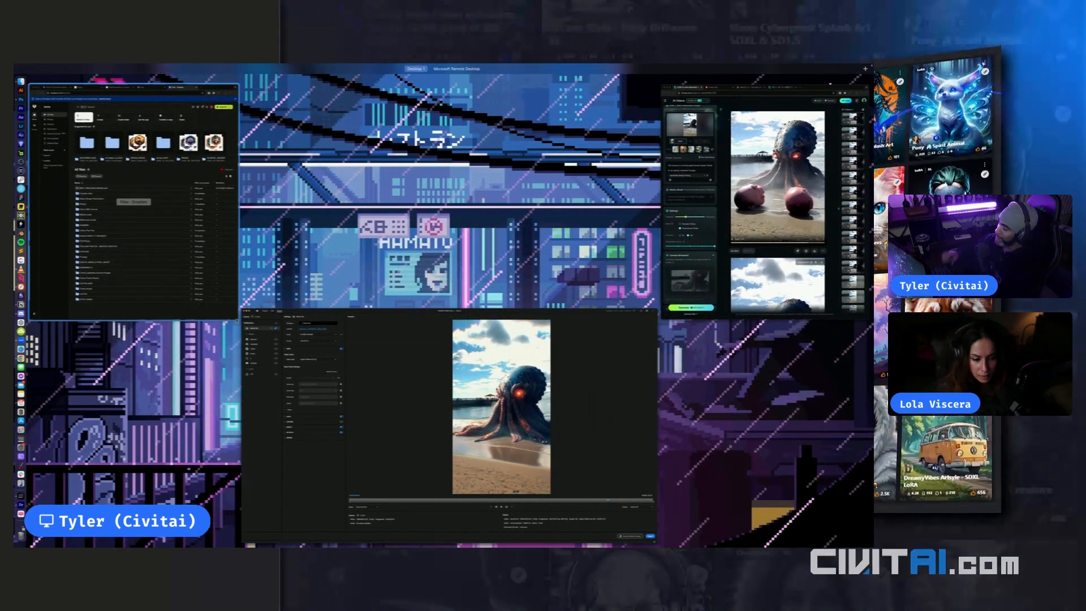
pyautogui.click(202, 302)
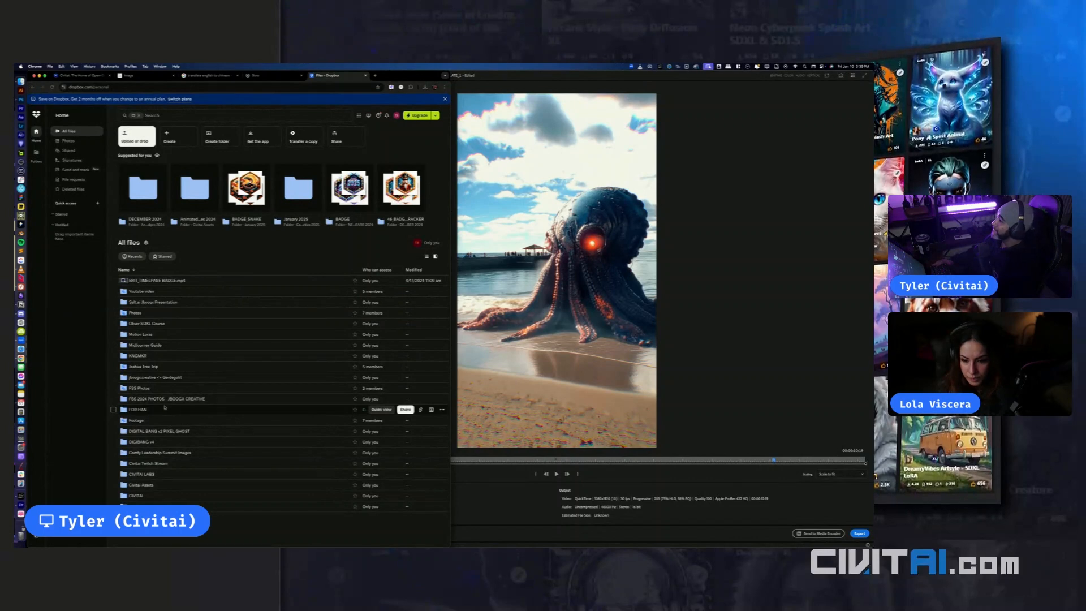
pyautogui.click(631, 399)
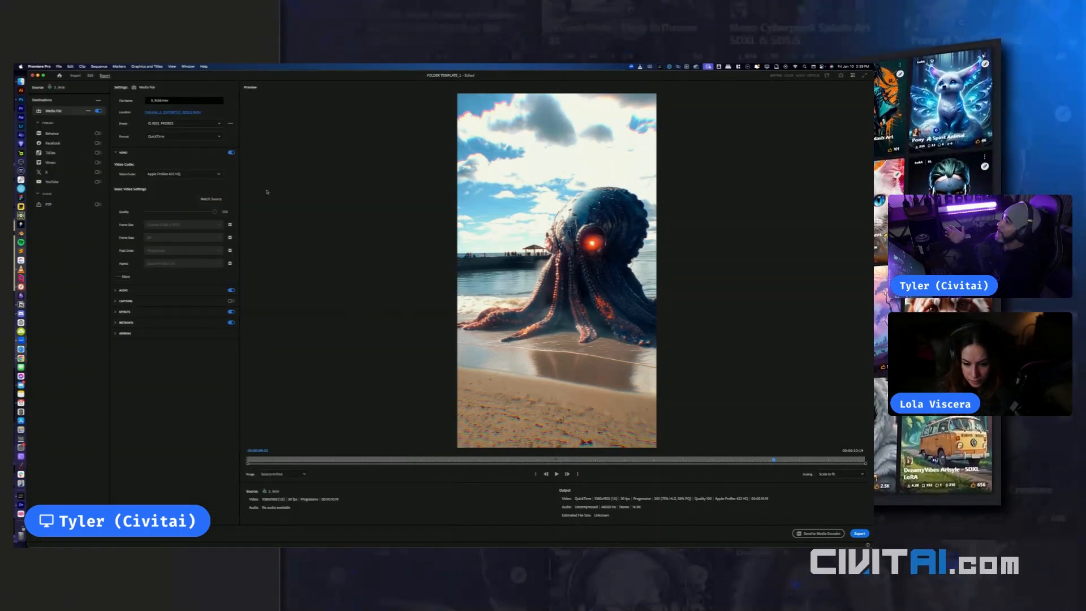
# Leave the export settings for the editing workspace and play the octopus sequence from its start
pyautogui.click(90, 76)
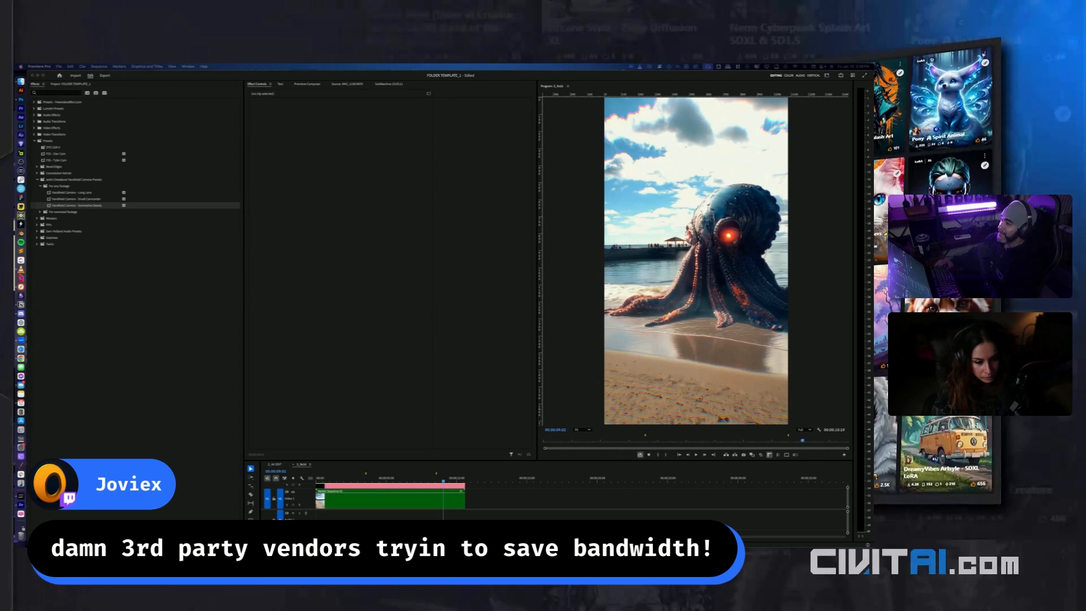
pyautogui.click(385, 479)
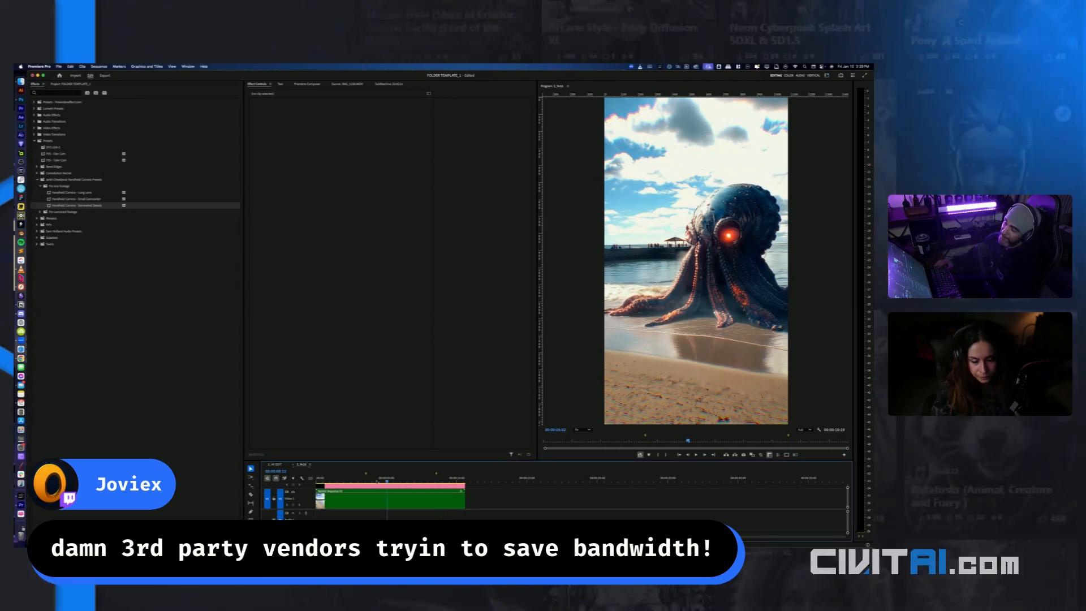
pyautogui.press('Home')
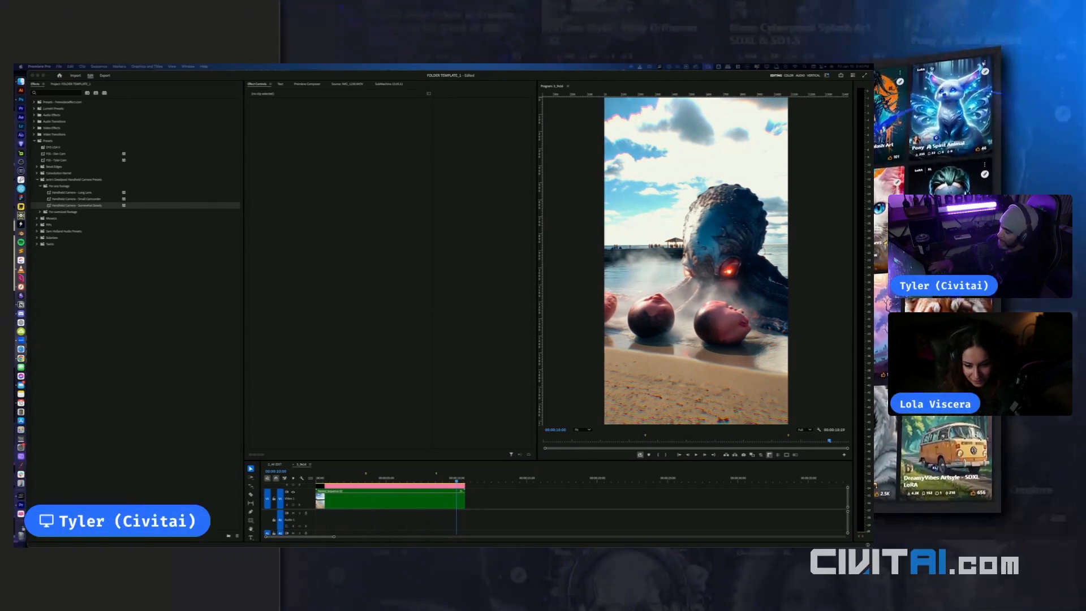
# Switch to Dropbox in Chrome, open the AI For Collabs folder and upload the exported video there
pyautogui.hotkey('ctrl', 'Up')
pyautogui.click(184, 270)
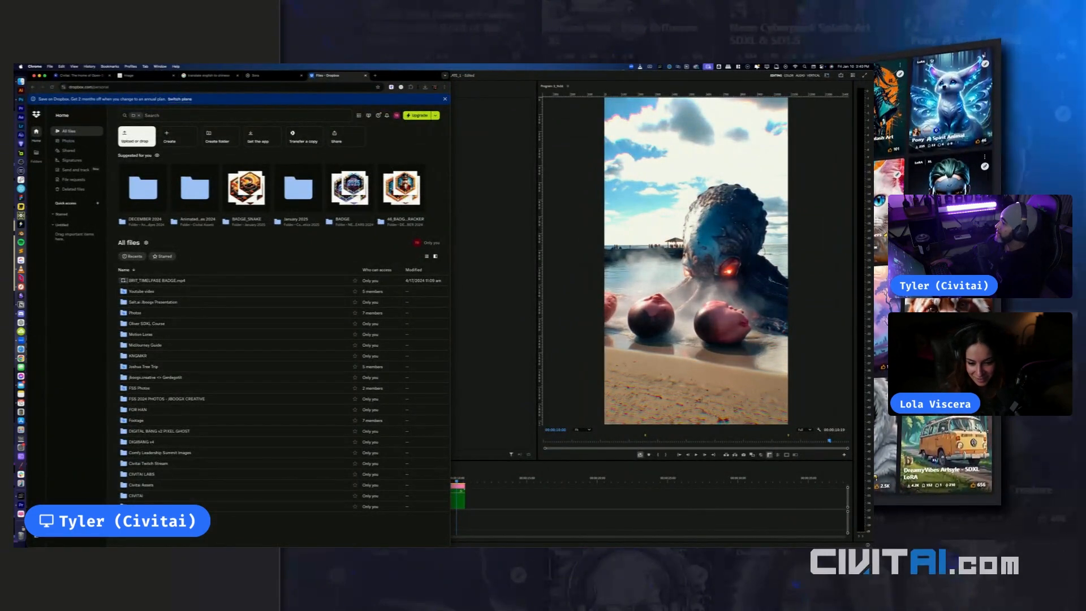
pyautogui.click(135, 506)
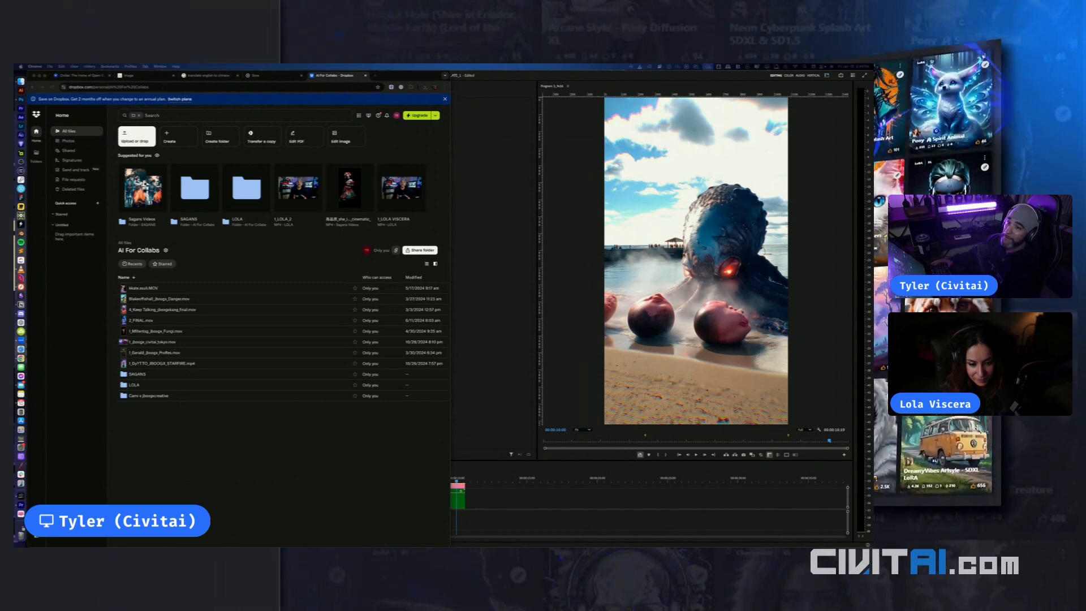
pyautogui.moveTo(242, 436); pyautogui.dragTo(244, 439)
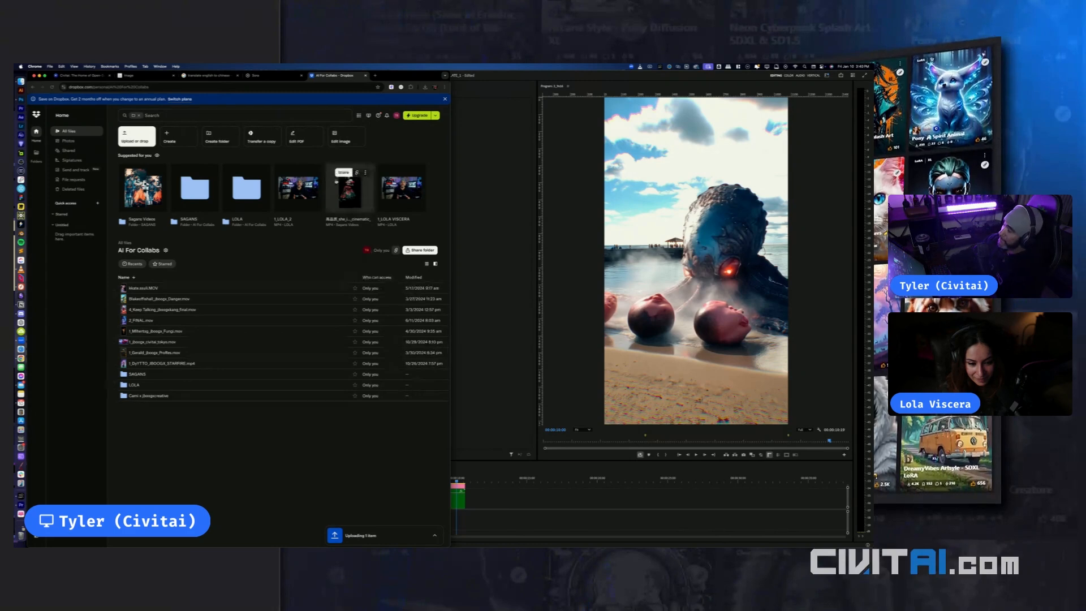
# Return to Premiere Pro, enlarge the timeline panel upward and view the opening of the sequence in a maximized Program Monitor
pyautogui.click(480, 543)
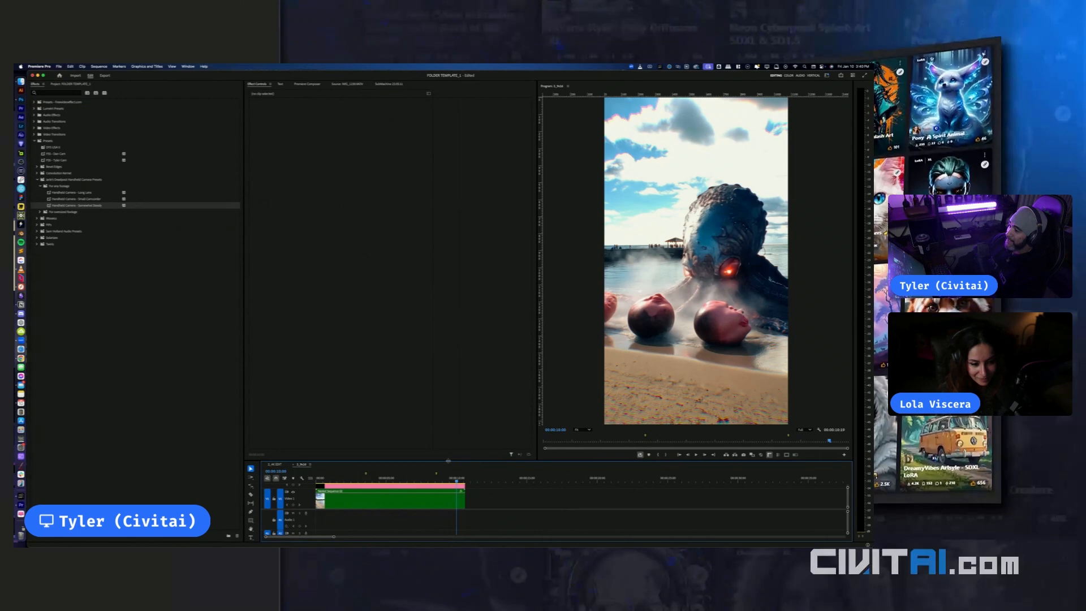
pyautogui.moveTo(448, 461); pyautogui.dragTo(451, 367)
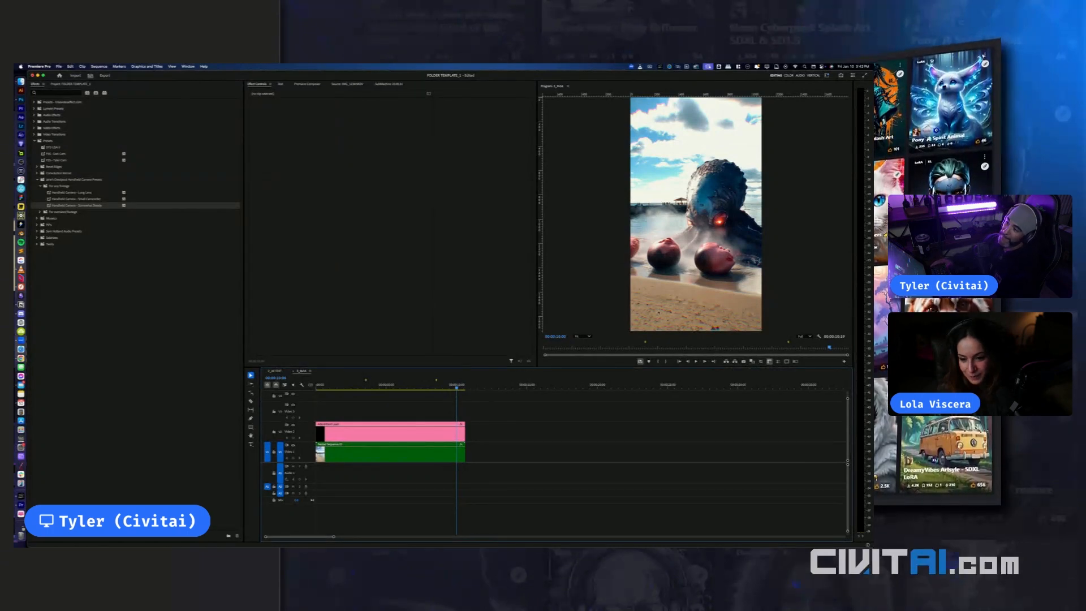
pyautogui.press('`')
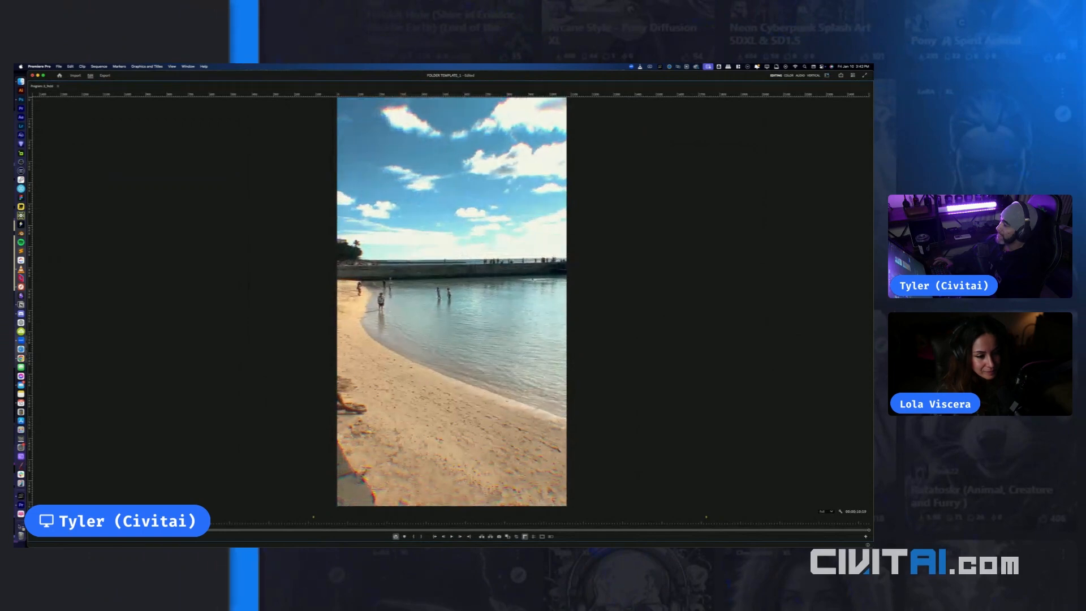
pyautogui.press('`')
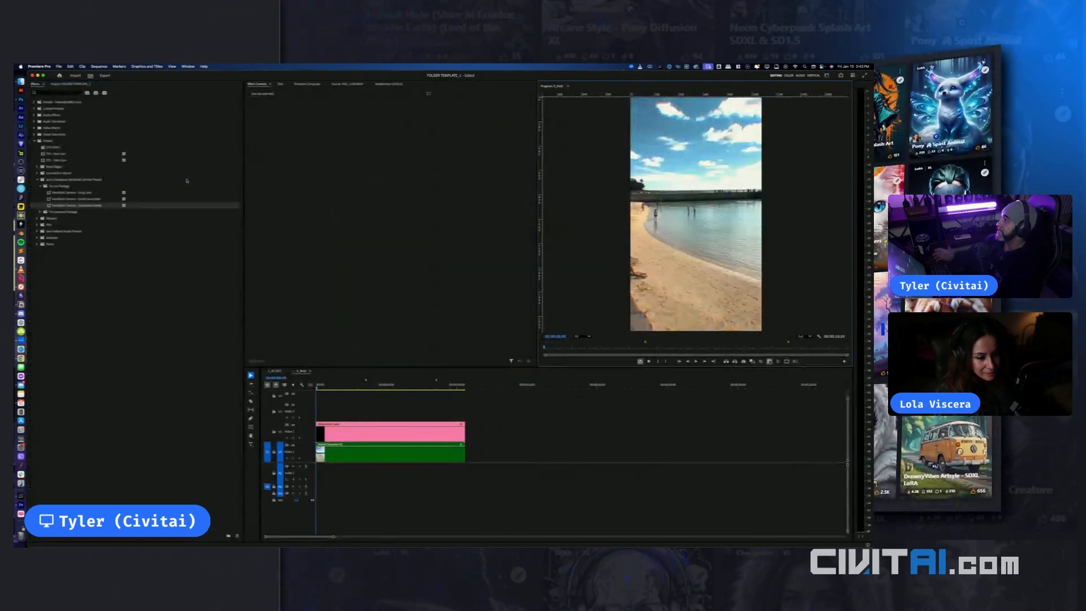
# Load the original ungraded beach clip from the footage bin into the Source Monitor and play it maximized from the start
pyautogui.click(84, 84)
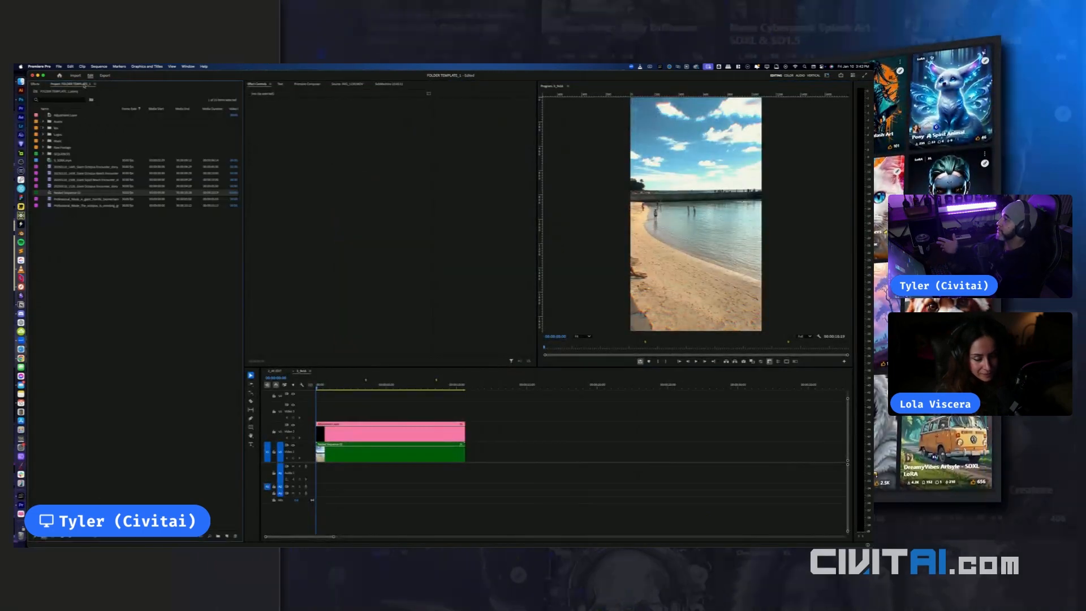
pyautogui.click(346, 83)
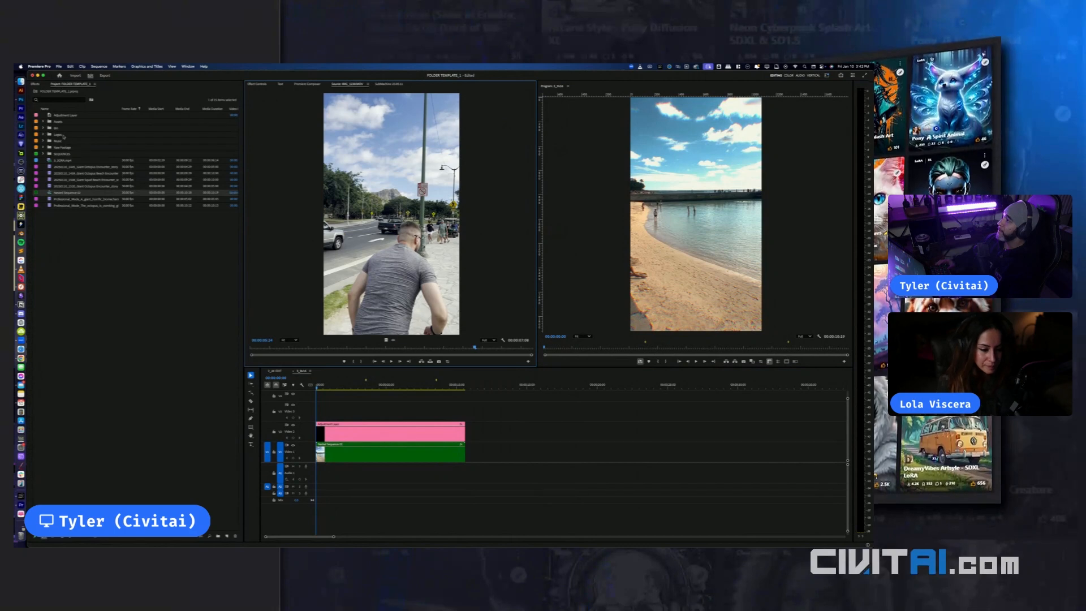
pyautogui.click(52, 160)
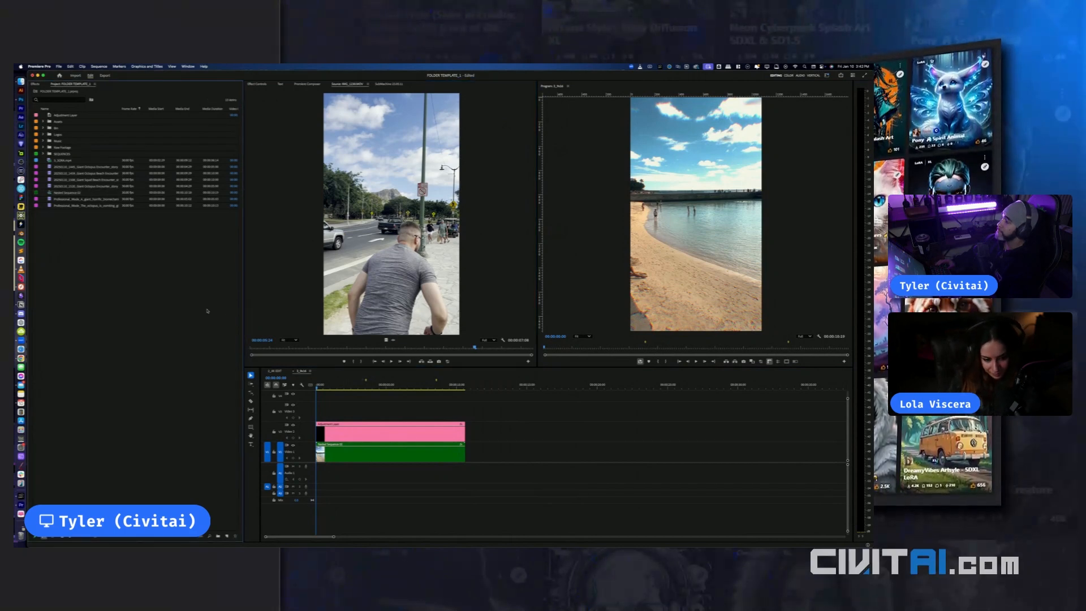
pyautogui.click(44, 153)
pyautogui.click(43, 147)
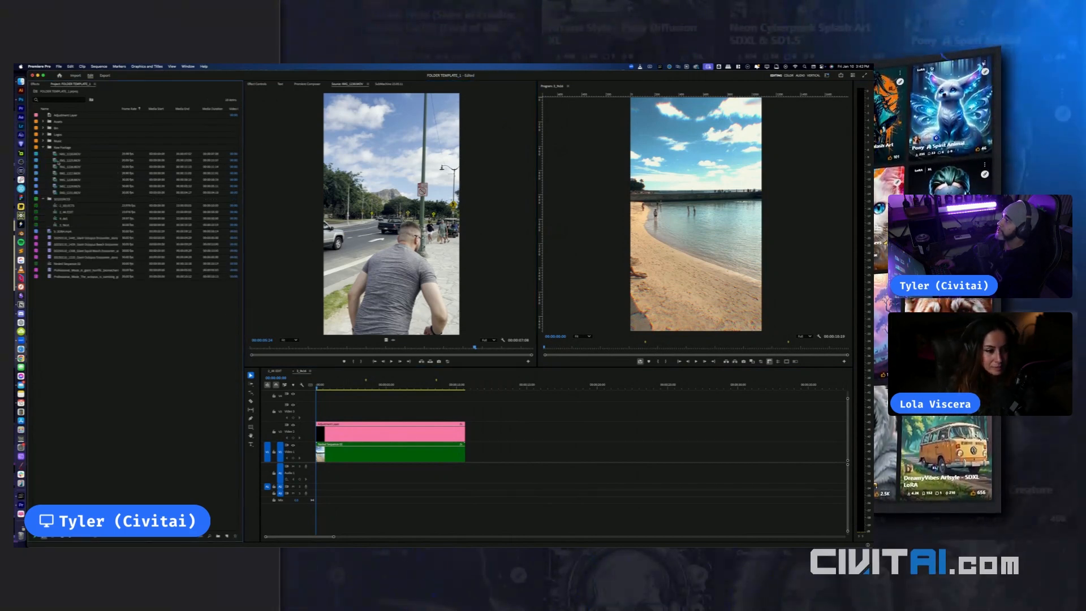
pyautogui.doubleClick(69, 167)
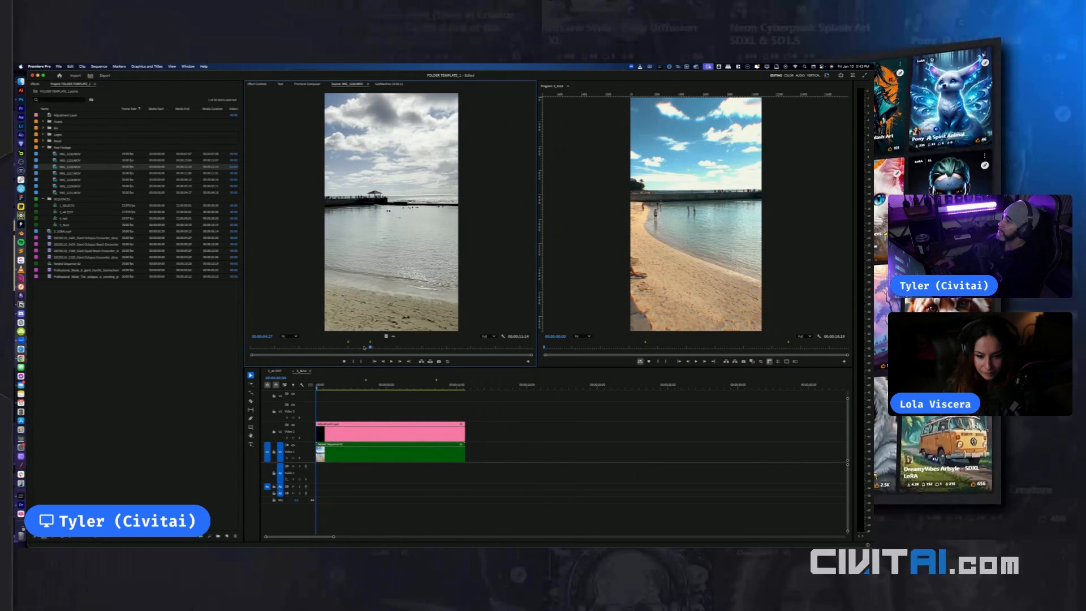
pyautogui.press('Home')
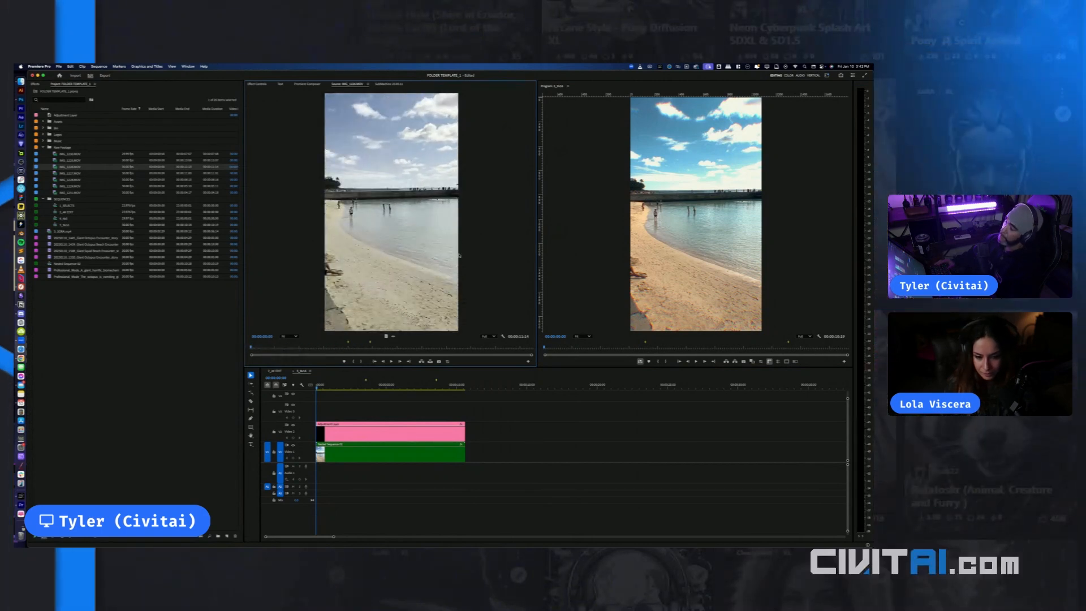
pyautogui.press('`')
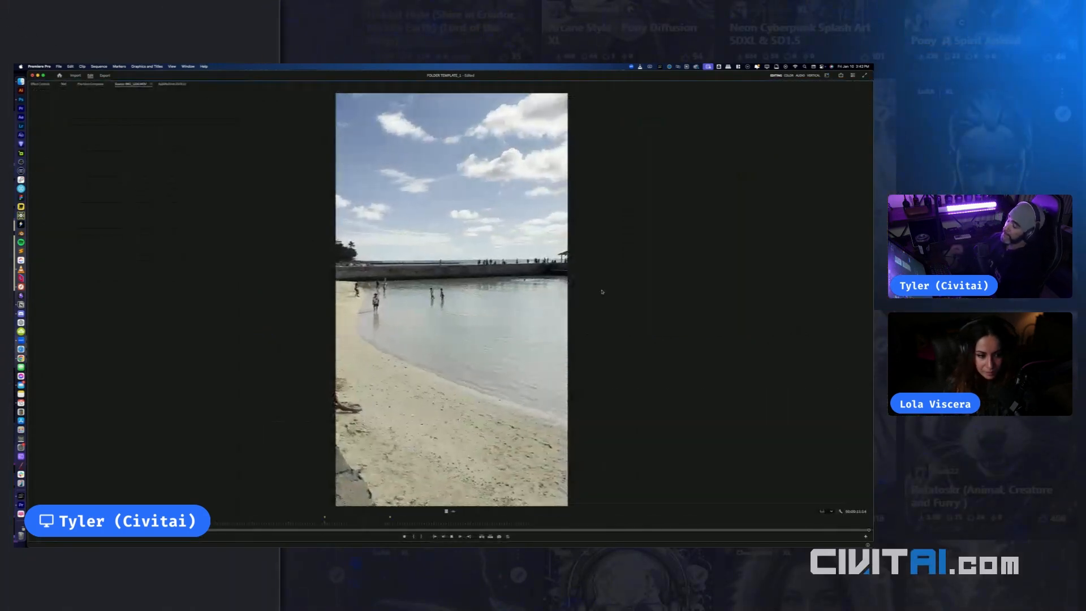
pyautogui.press('space')
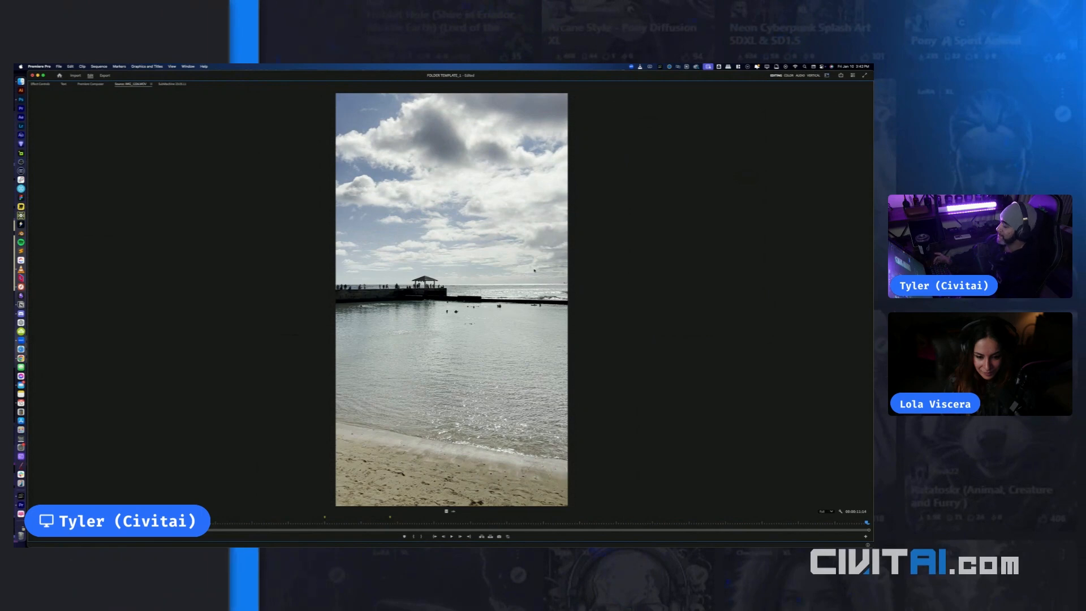
# Play the graded octopus sequence in a maximized Program Monitor to compare it with the original clip, and restore the panel layout
pyautogui.press('`')
pyautogui.press('`')
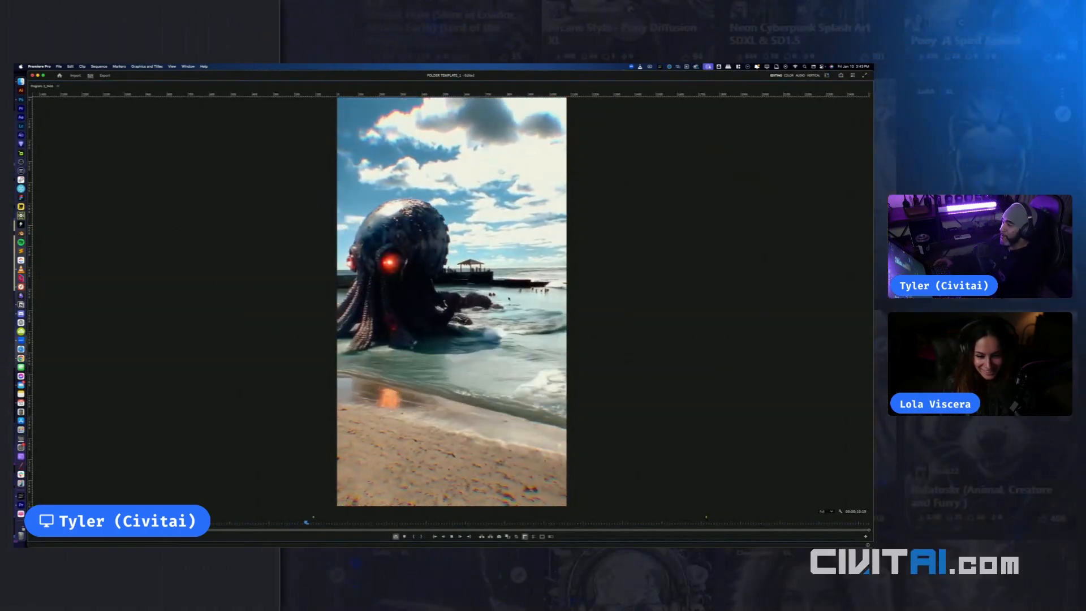
pyautogui.press('`')
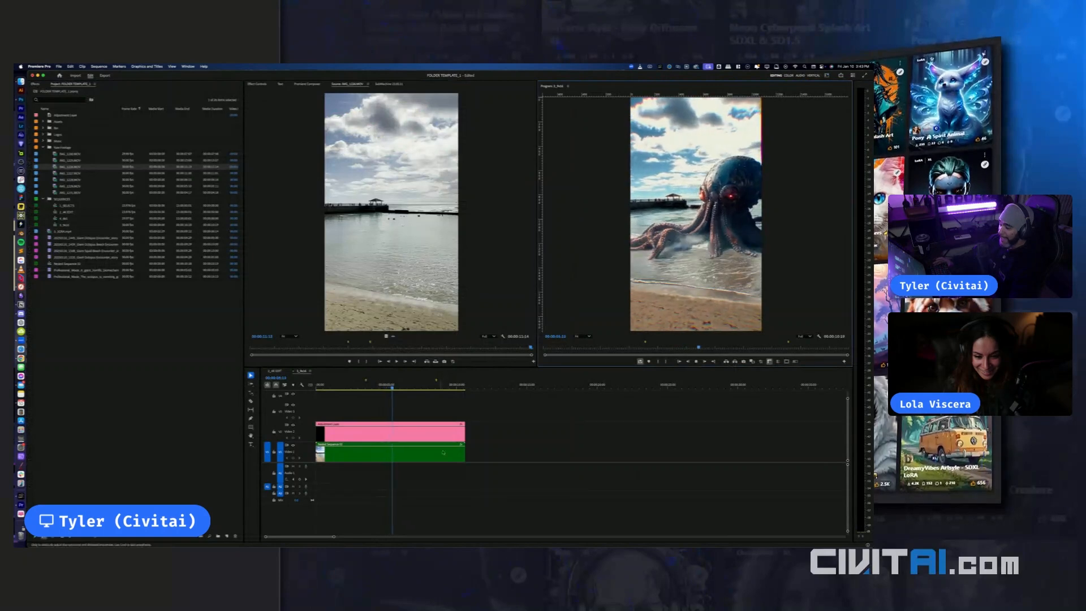